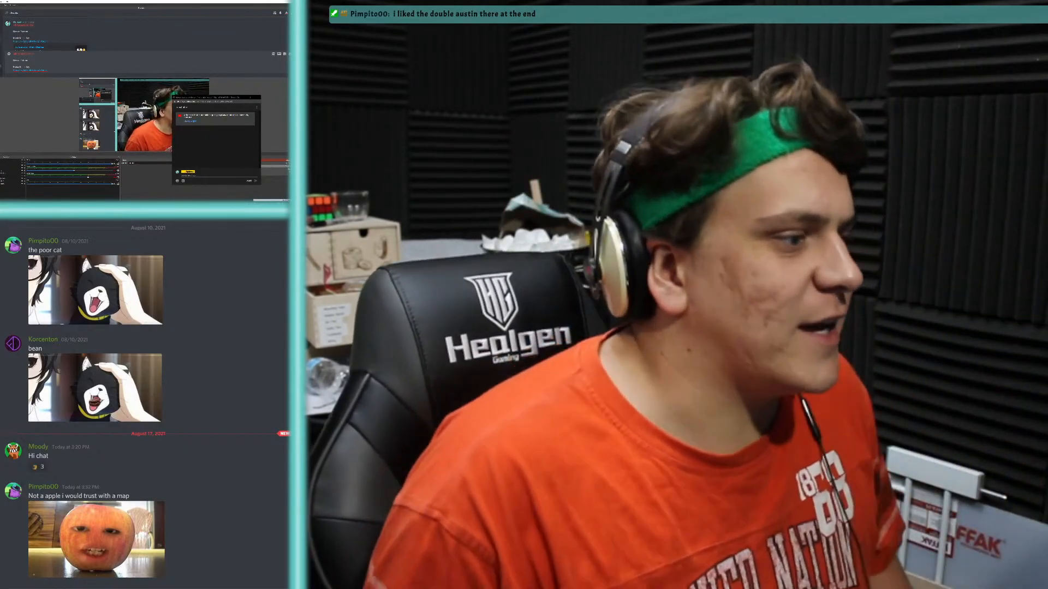
- Check the recent posts in the Discord channels and switch back to the web browser
key(alt+Tab)
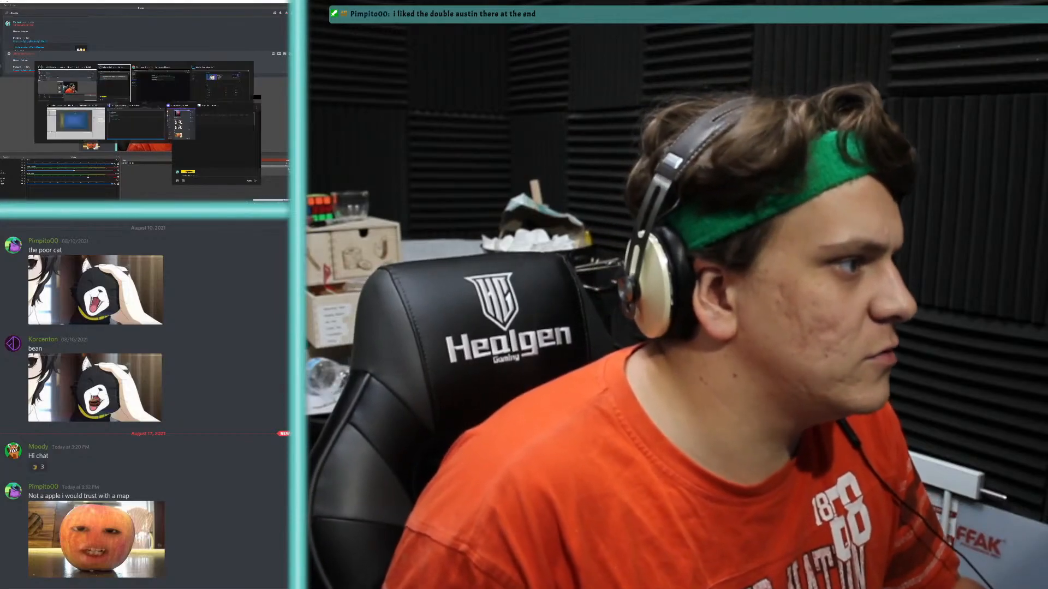
click(12, 2)
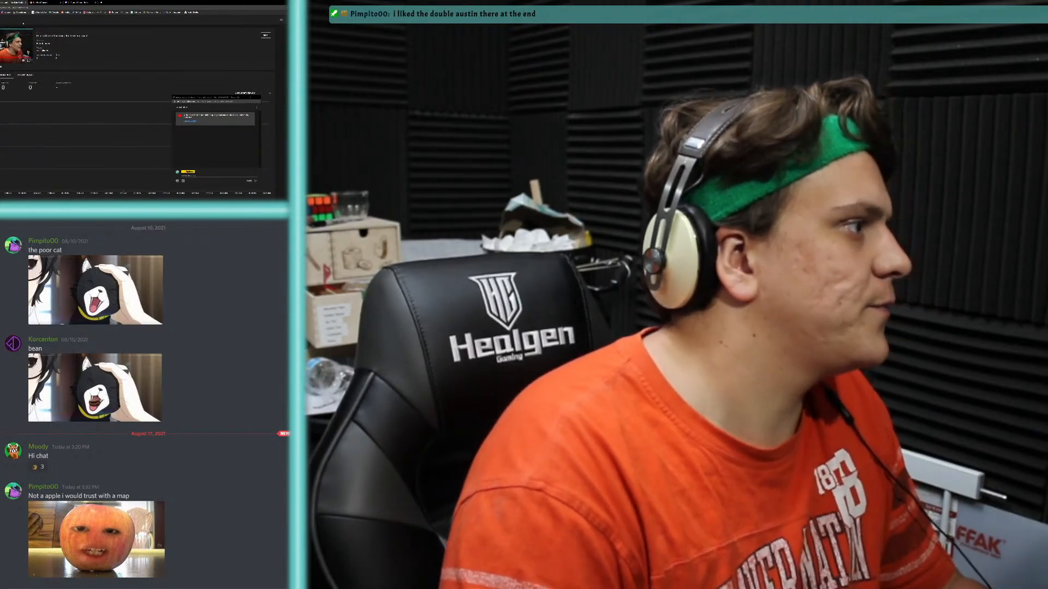
key(alt+Tab)
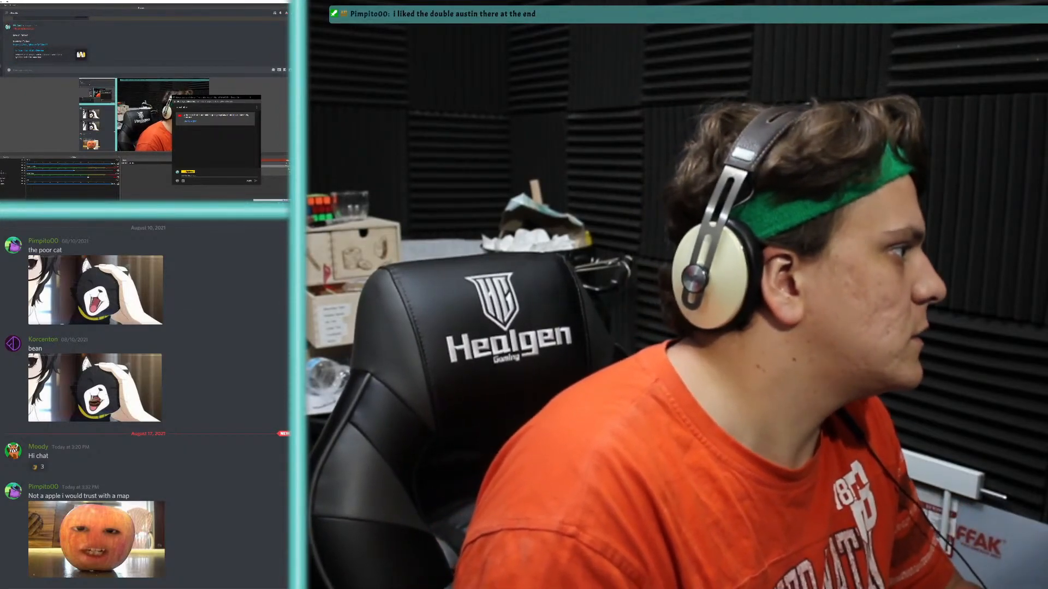
click(1, 34)
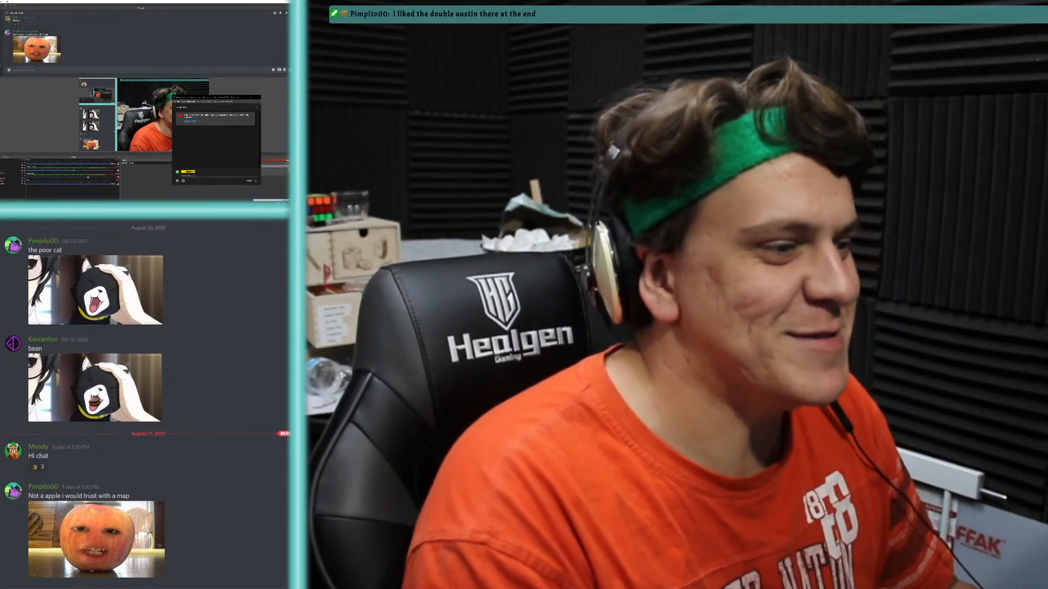
key(alt+Tab)
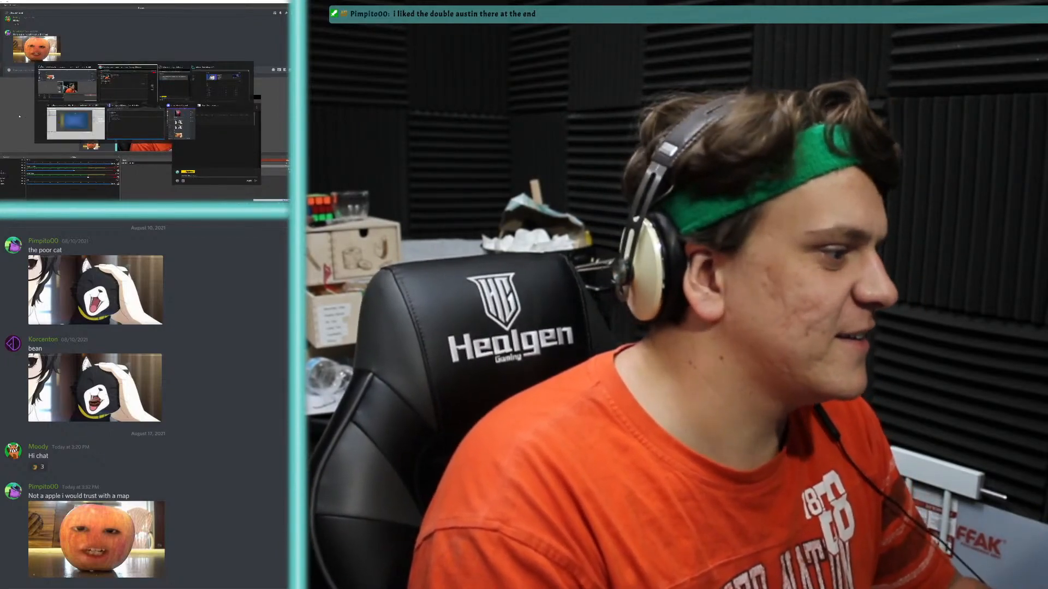
key(alt+Tab)
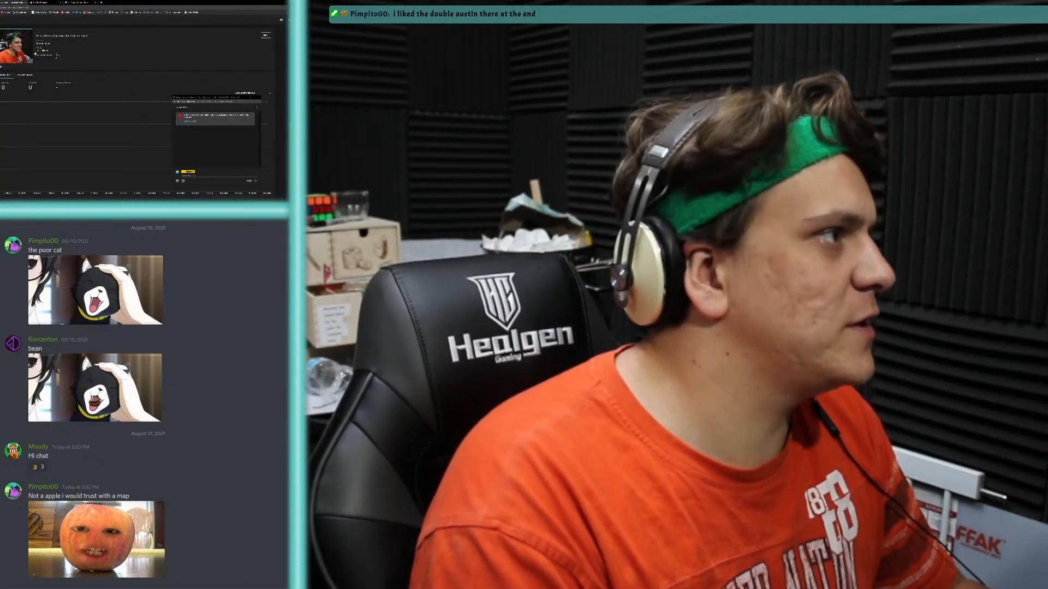
- Open the channel points rewards page in the browser and look through the list of custom rewards
click(47, 3)
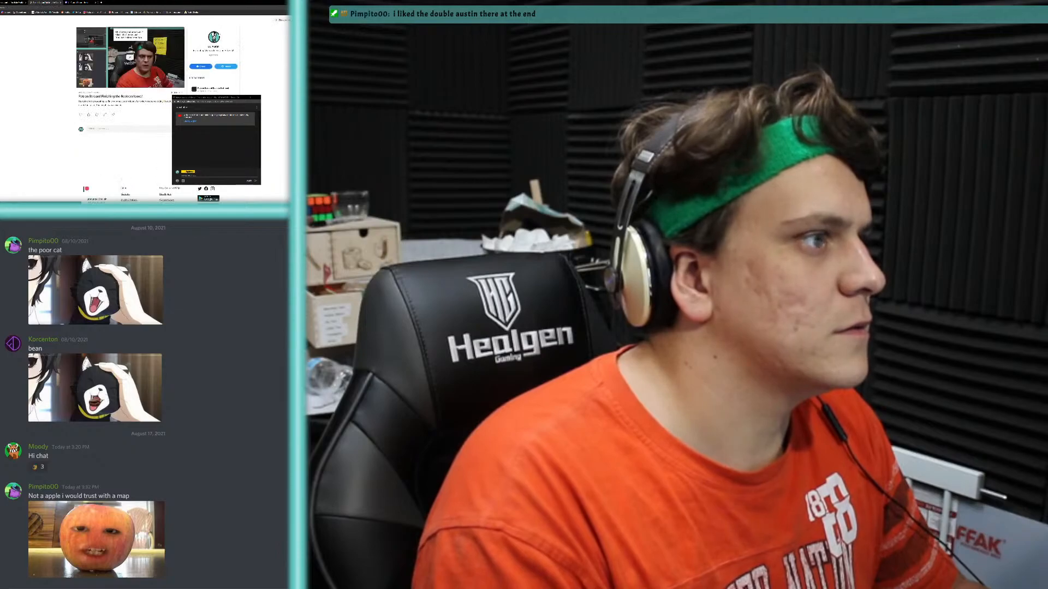
click(90, 3)
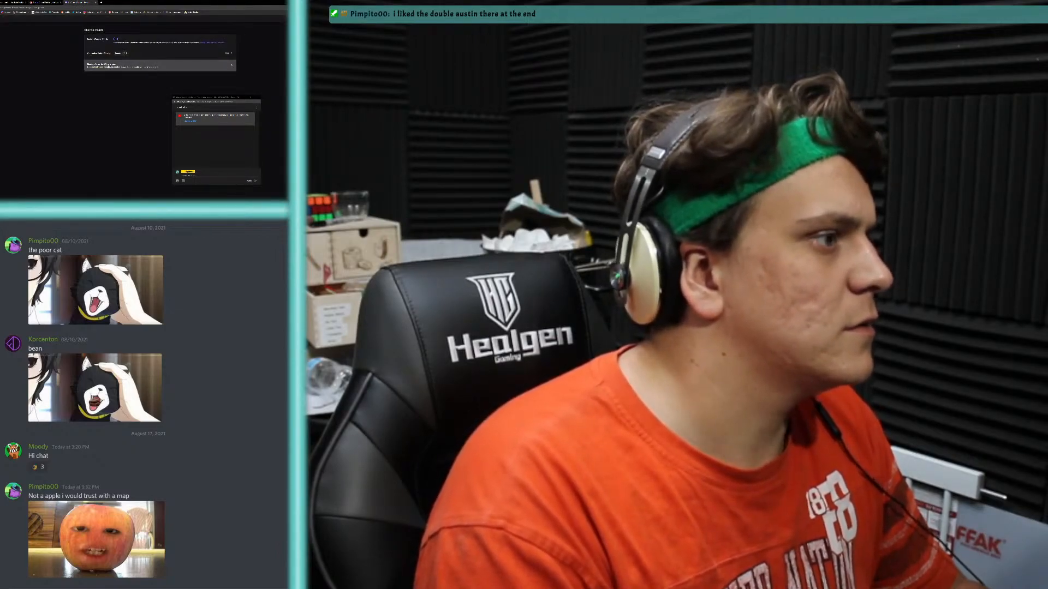
click(107, 65)
scroll(124, 95, down, 8)
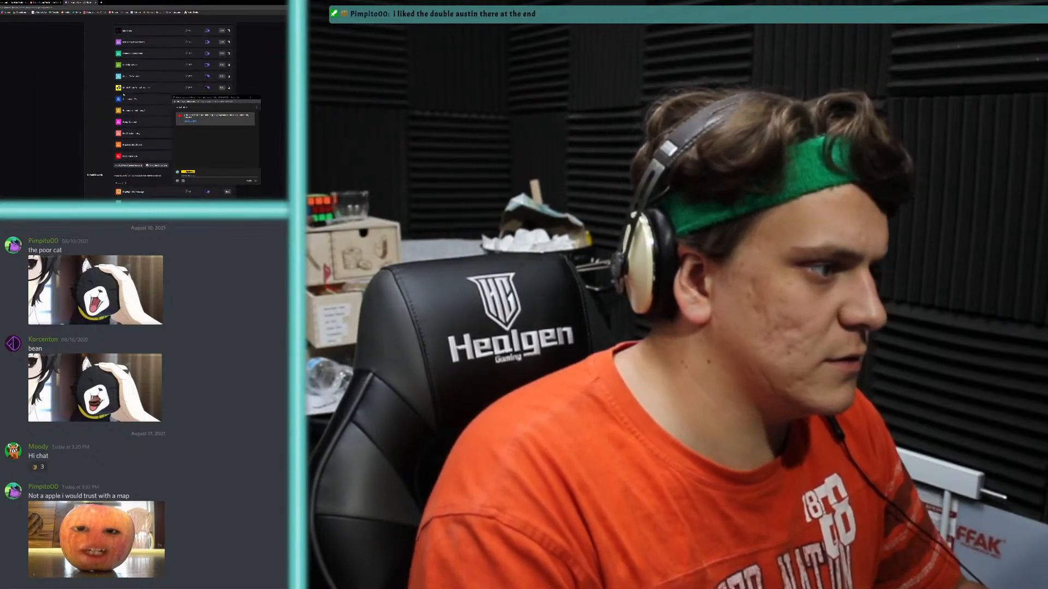
scroll(256, 80, down, 4)
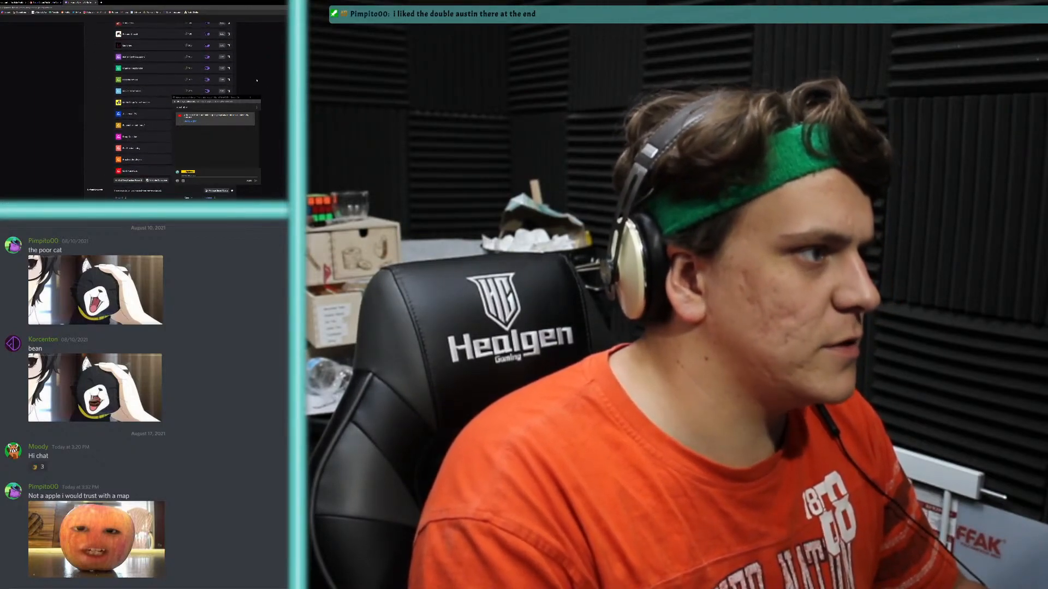
scroll(257, 80, up, 4)
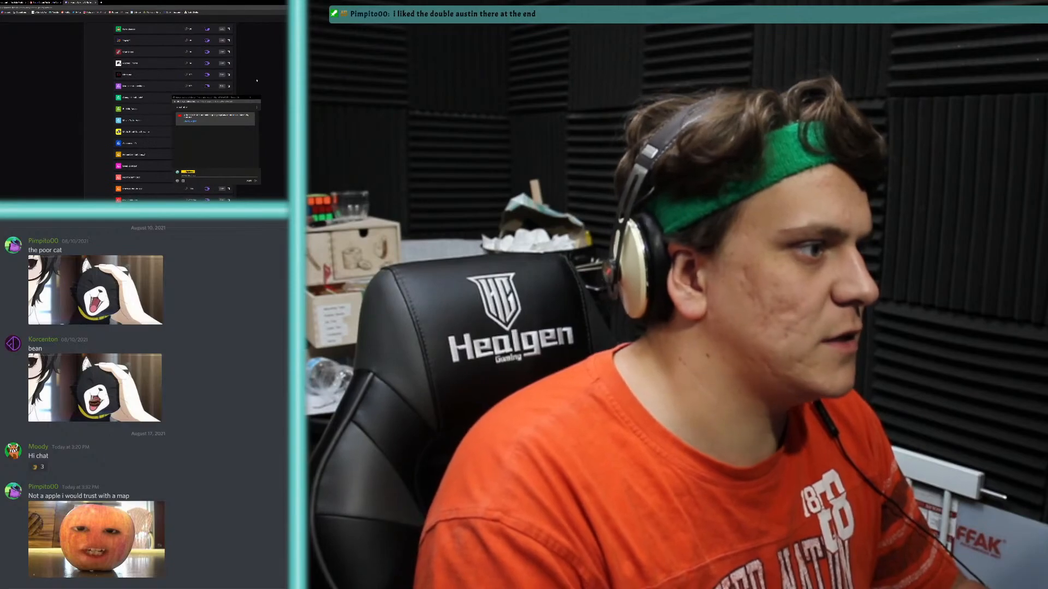
- Switch to Photoshop and open LieToMe.psd
key(alt+Tab)
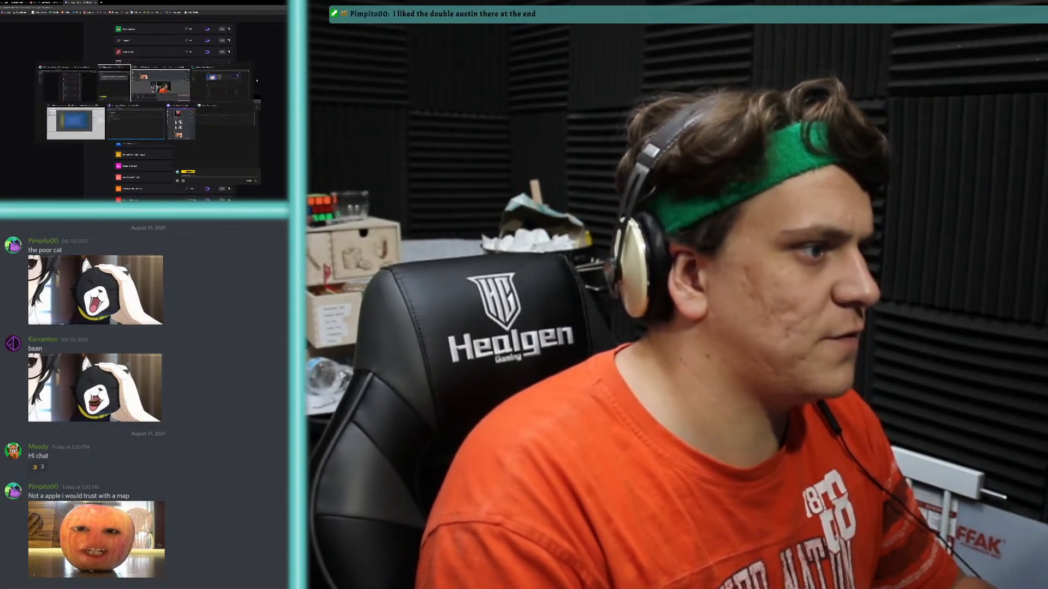
click(198, 97)
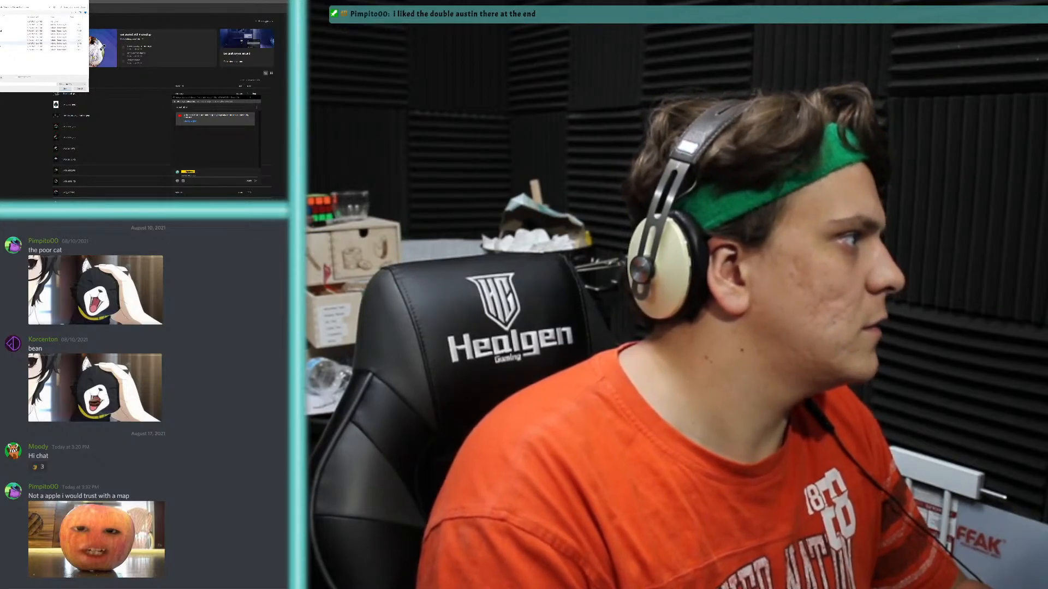
double_click(12, 43)
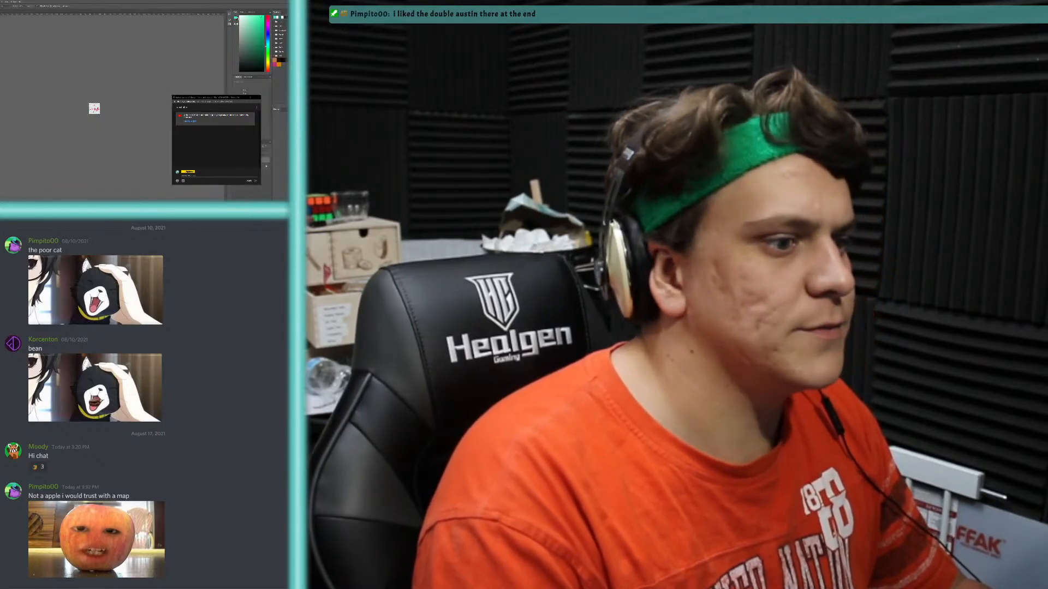
- Move the live chat popup aside and enlarge the view of the heartbeat icon in Photoshop
key(alt+Tab)
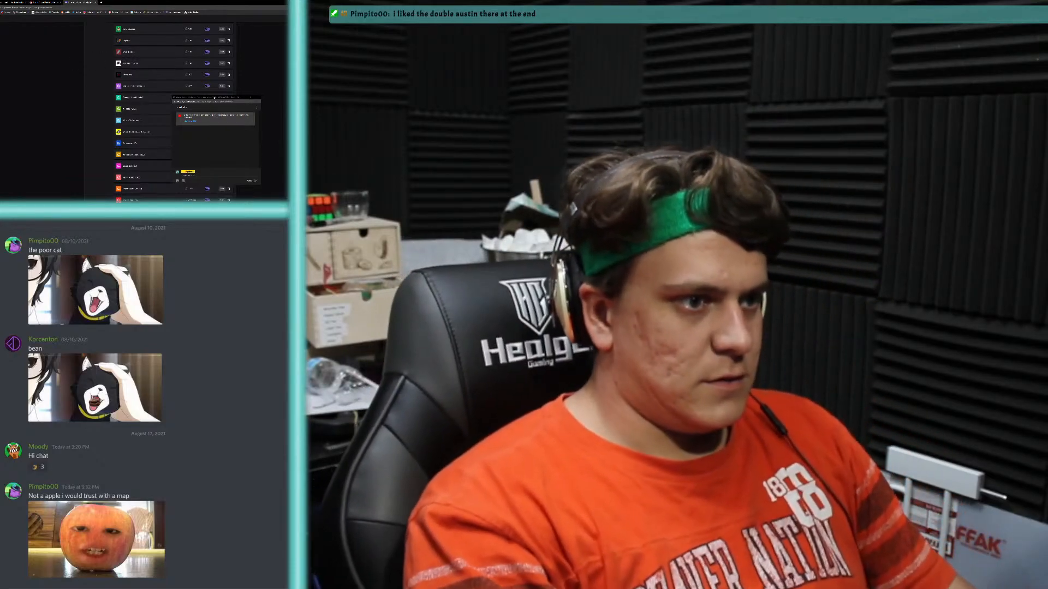
drag(214, 98, 281, 98)
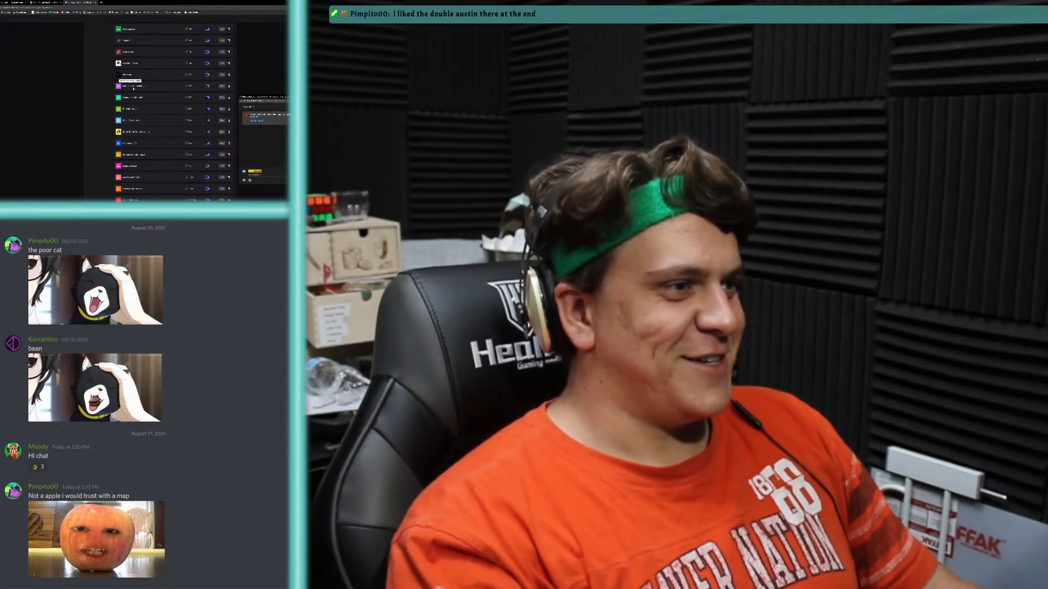
key(alt+Tab)
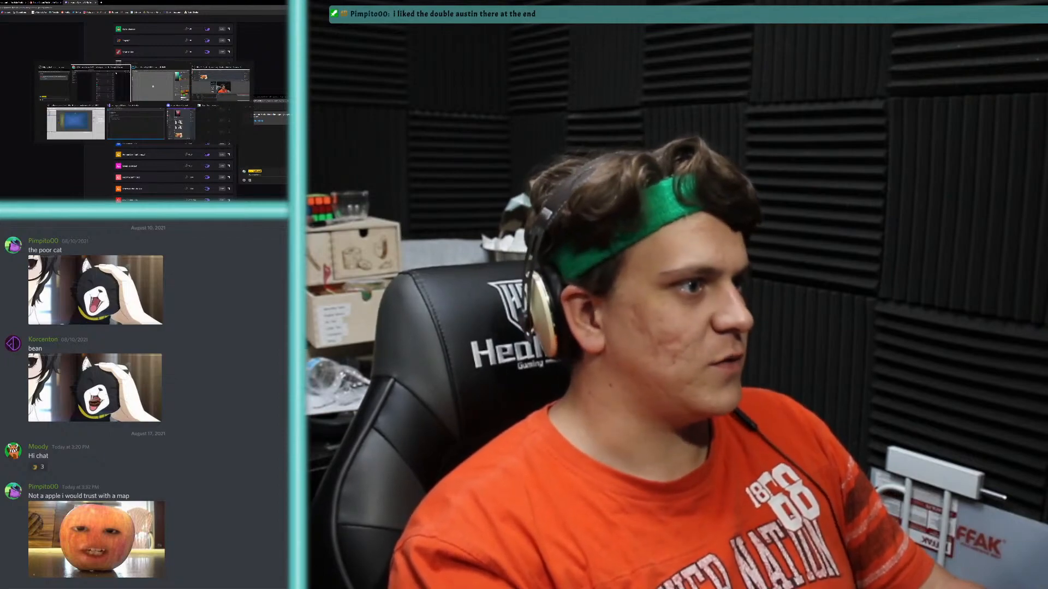
key(alt+Tab)
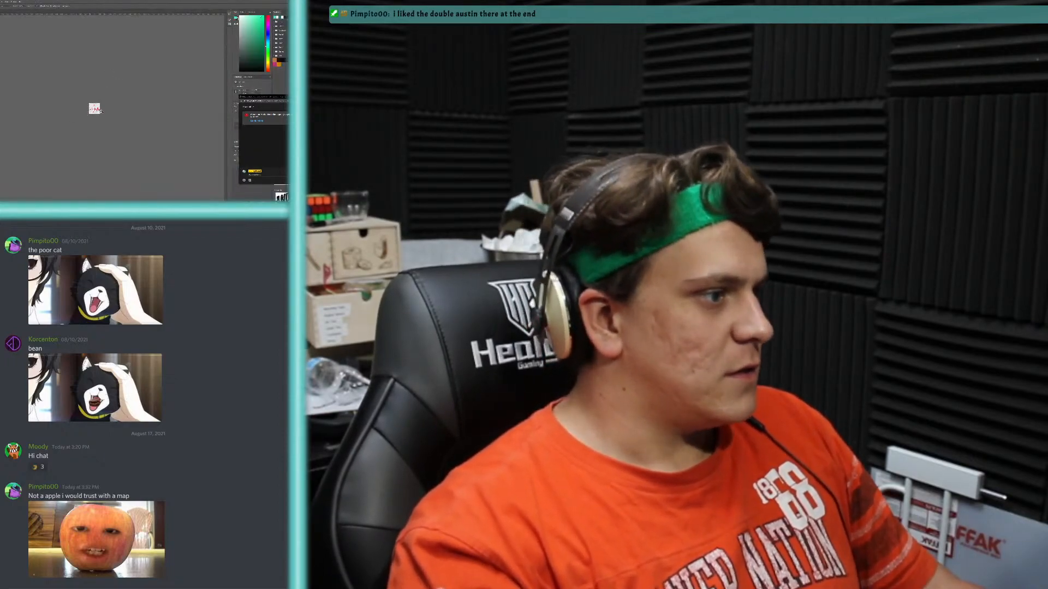
drag(92, 108, 113, 101)
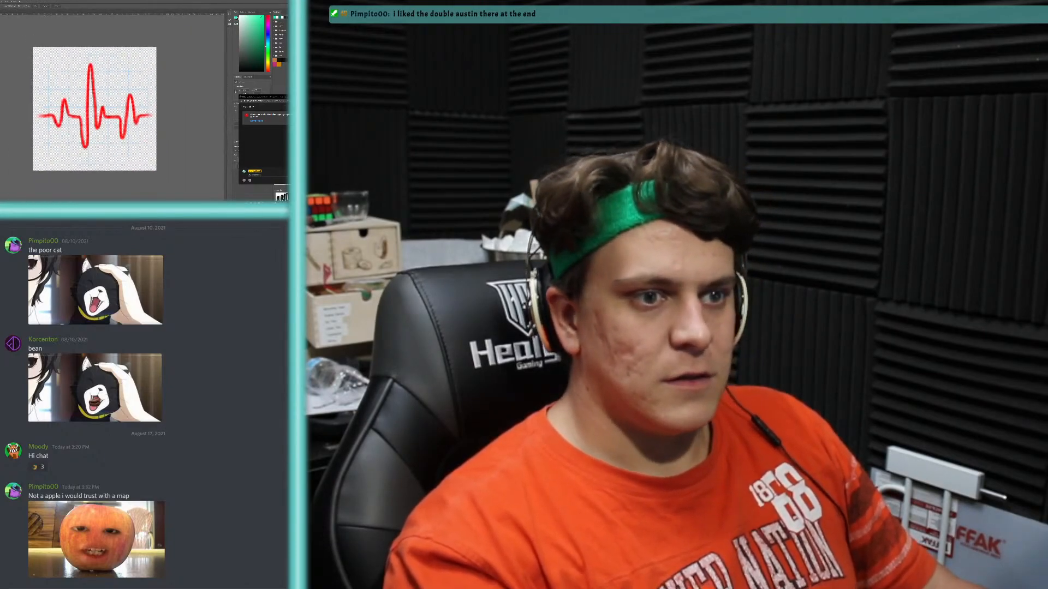
drag(239, 105, 290, 78)
- Switch to the browser and review the custom rewards list and its icons again
key(alt+Tab)
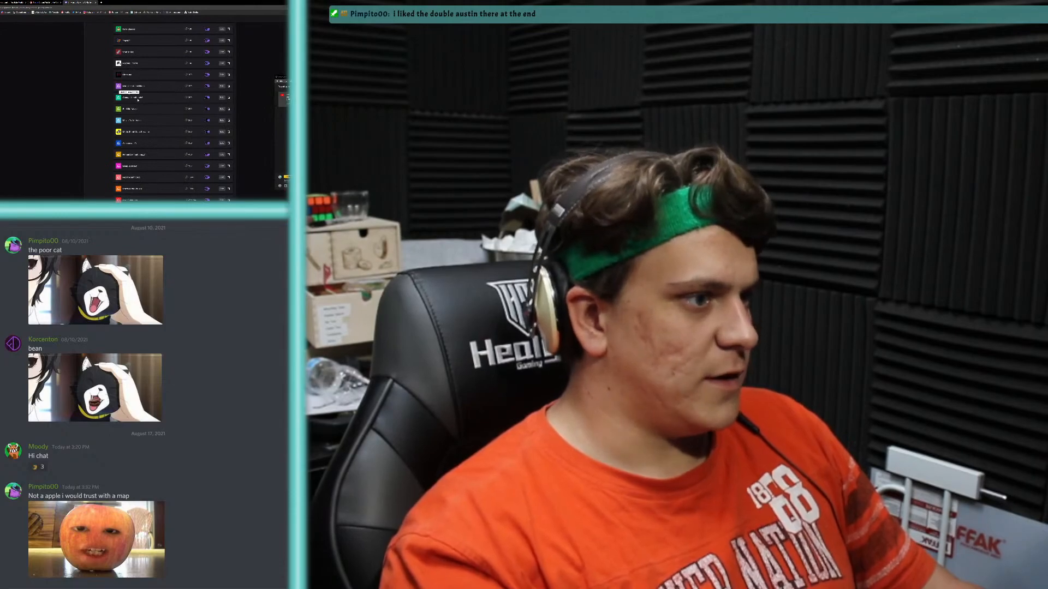
scroll(133, 125, down, 3)
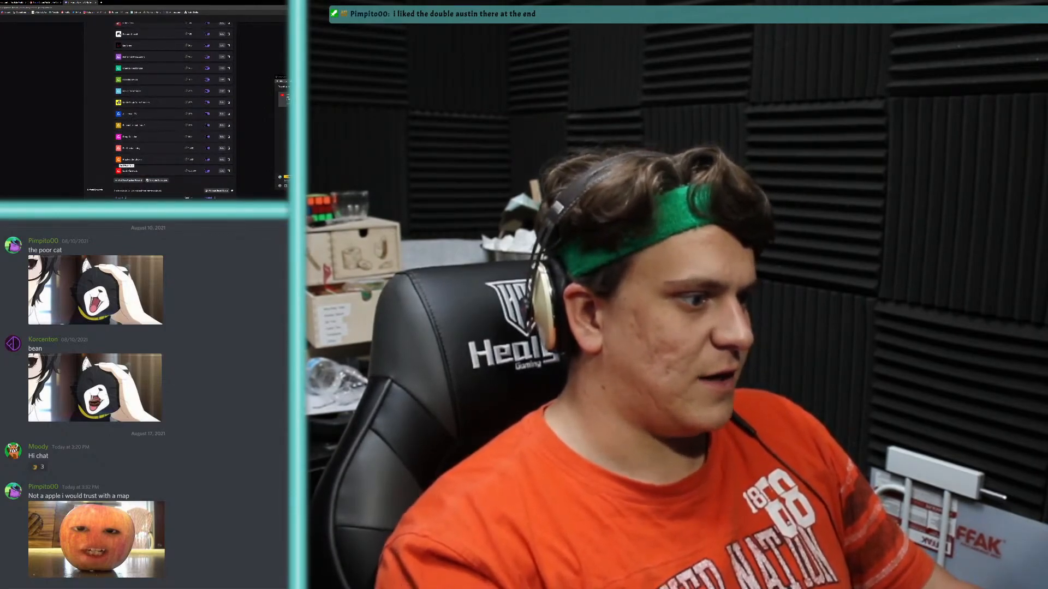
scroll(119, 157, up, 5)
scroll(120, 127, down, 1)
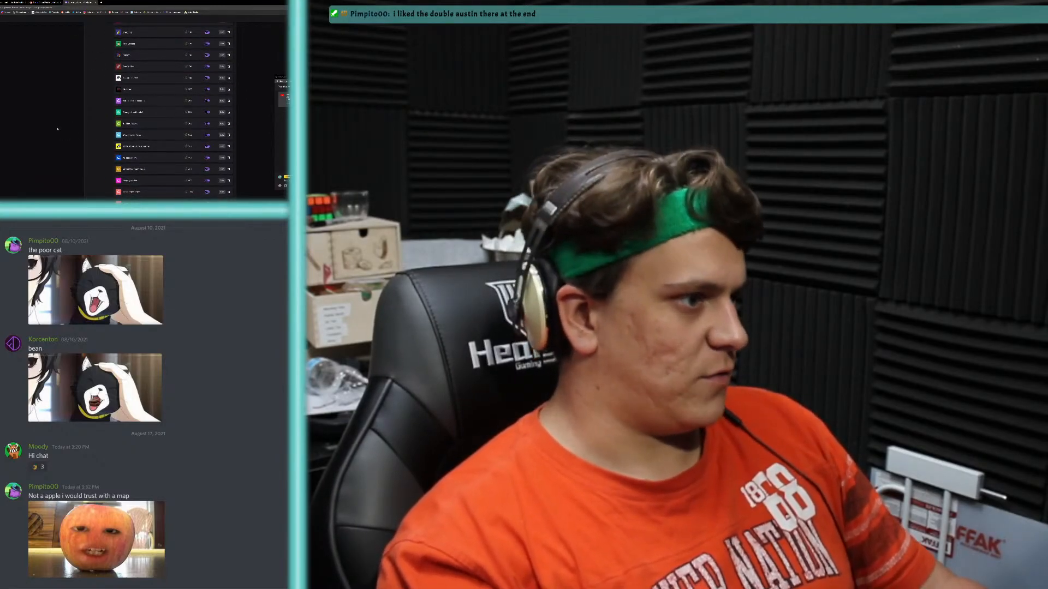
- Return to Photoshop, save the heartbeat document as a new PSD under a different name, and delete its heartbeat layer
key(alt+Tab)
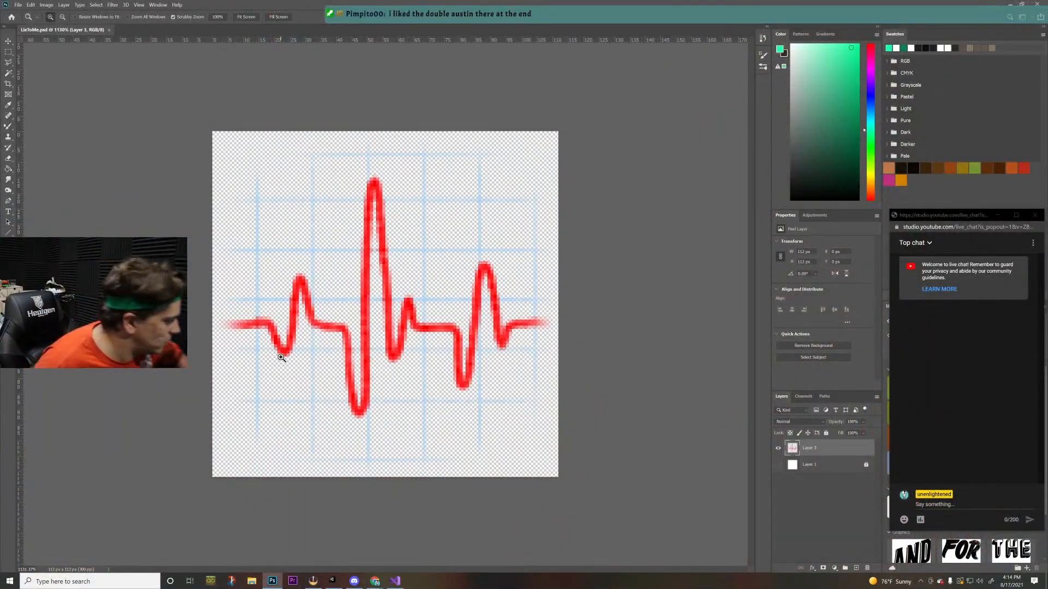
key(alt+Tab)
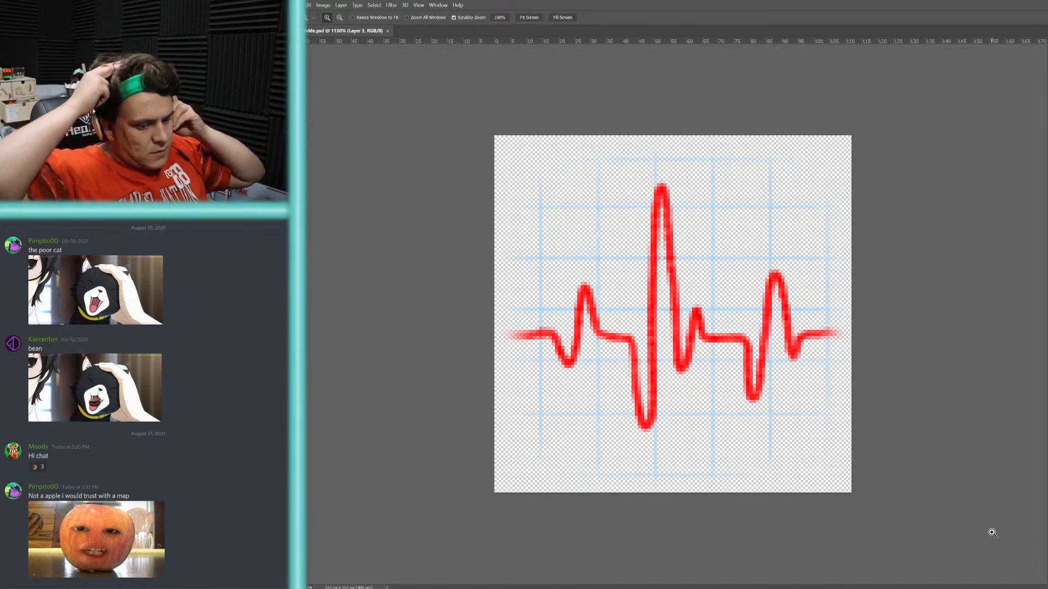
key(alt)
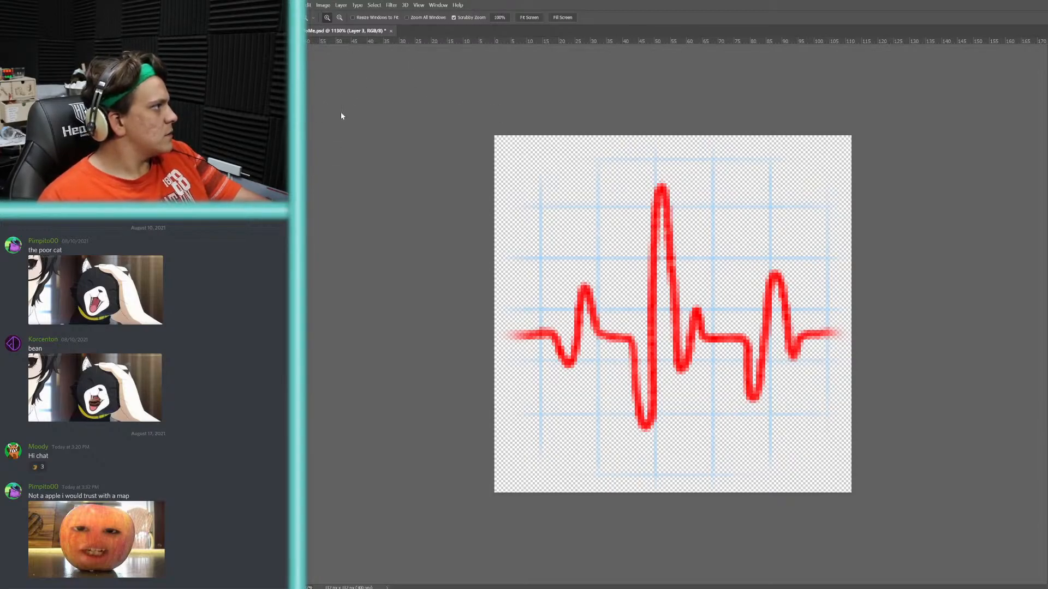
key(ctrl+shift+s)
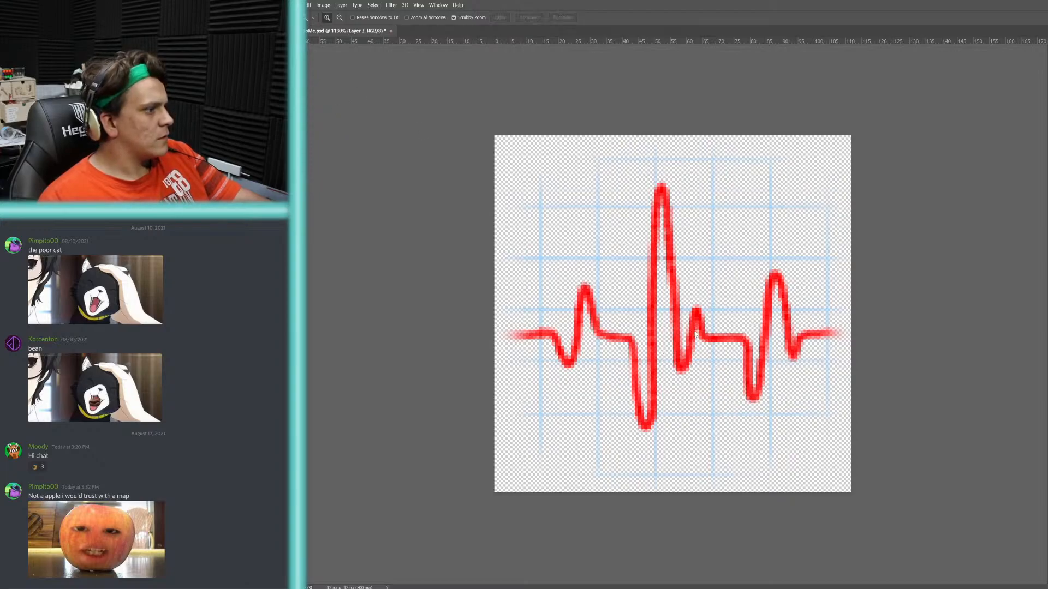
click(753, 320)
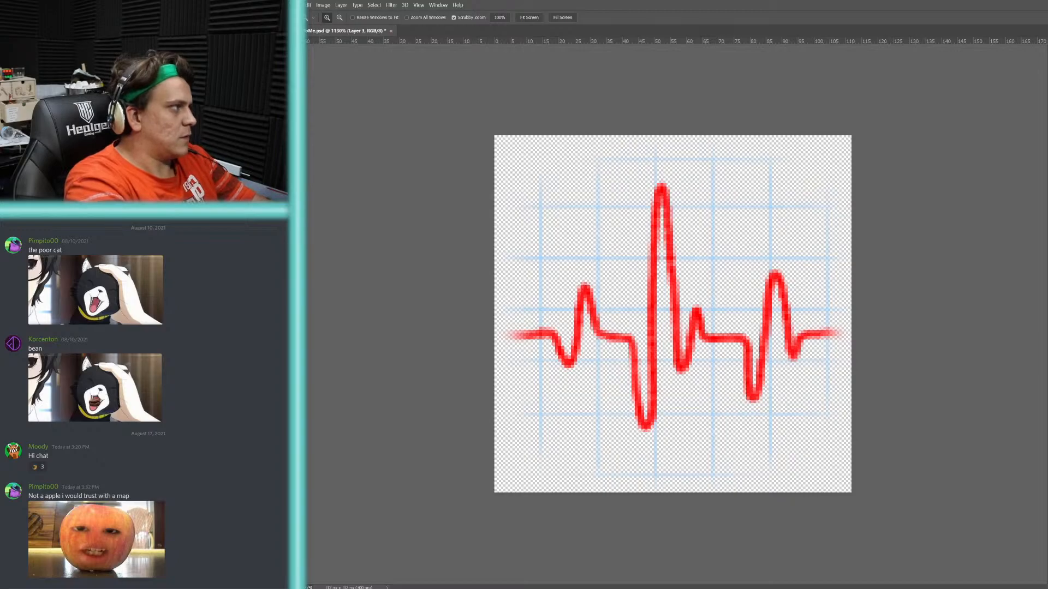
key(ctrl+shift+s)
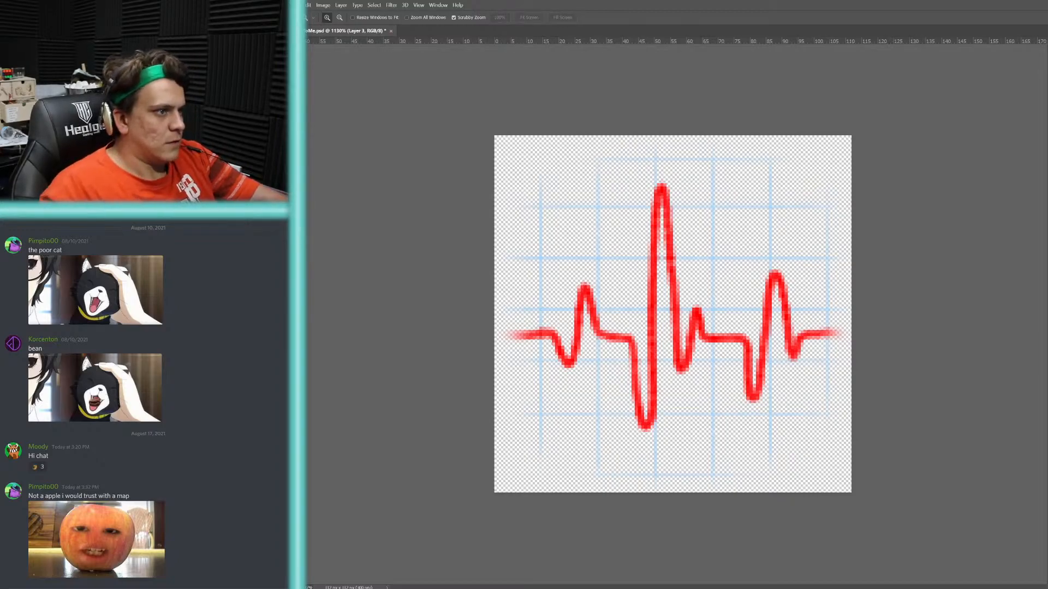
click(921, 179)
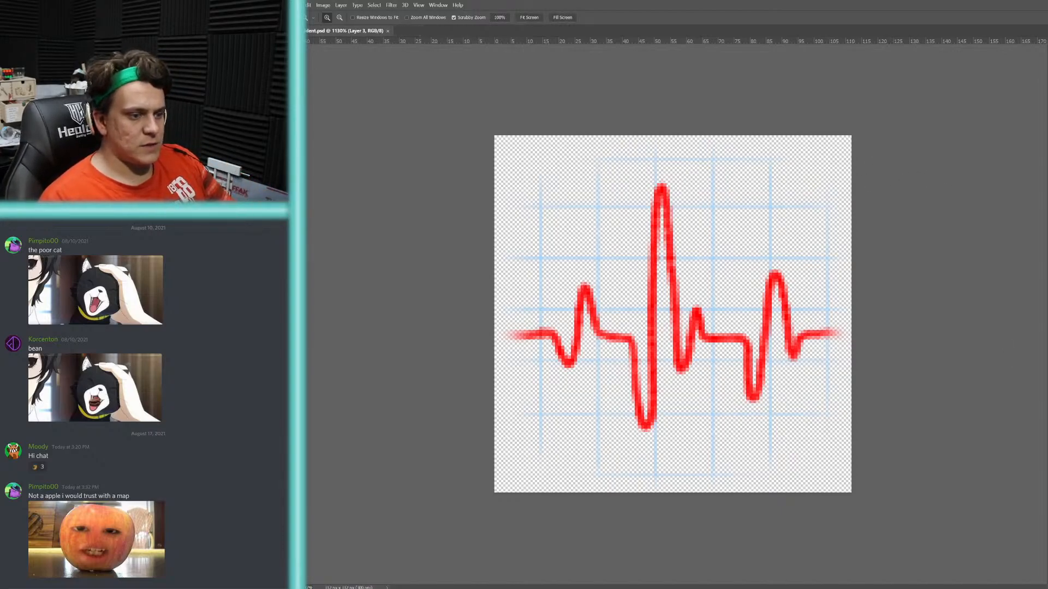
key(Delete)
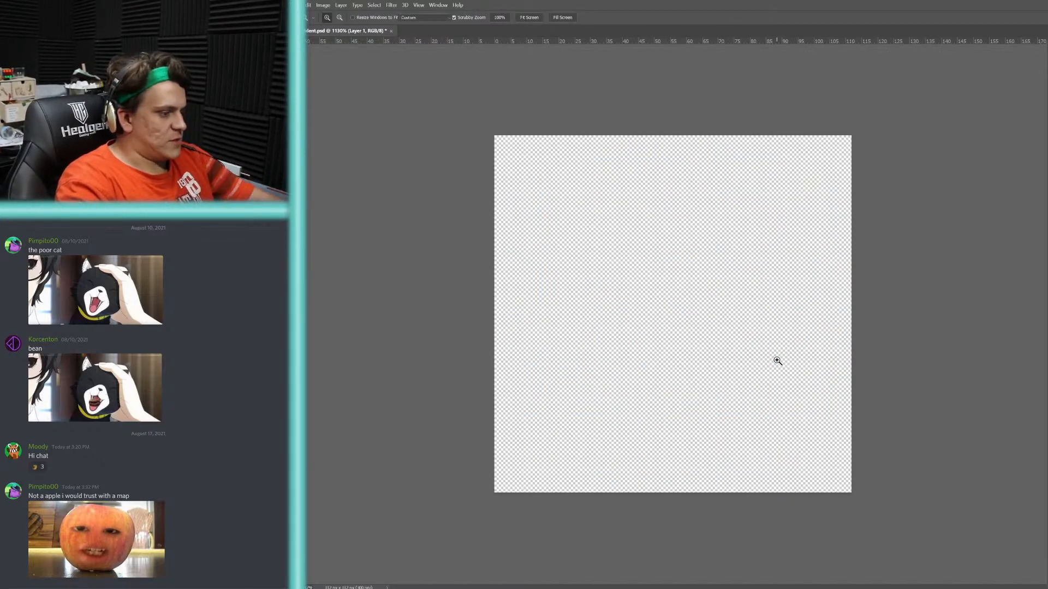
- Activate the Mixer Brush and reduce its tip to a small size for drawing on the empty layer
key(b)
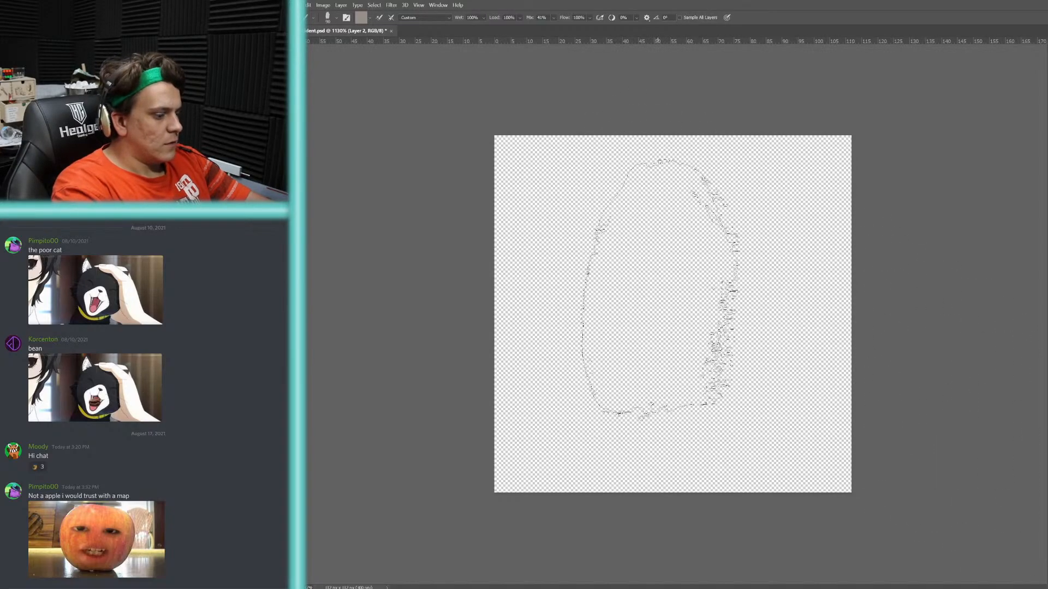
key(bracketleft)
key(bracketleft)
key(bracketleft)
key(bracketleft)
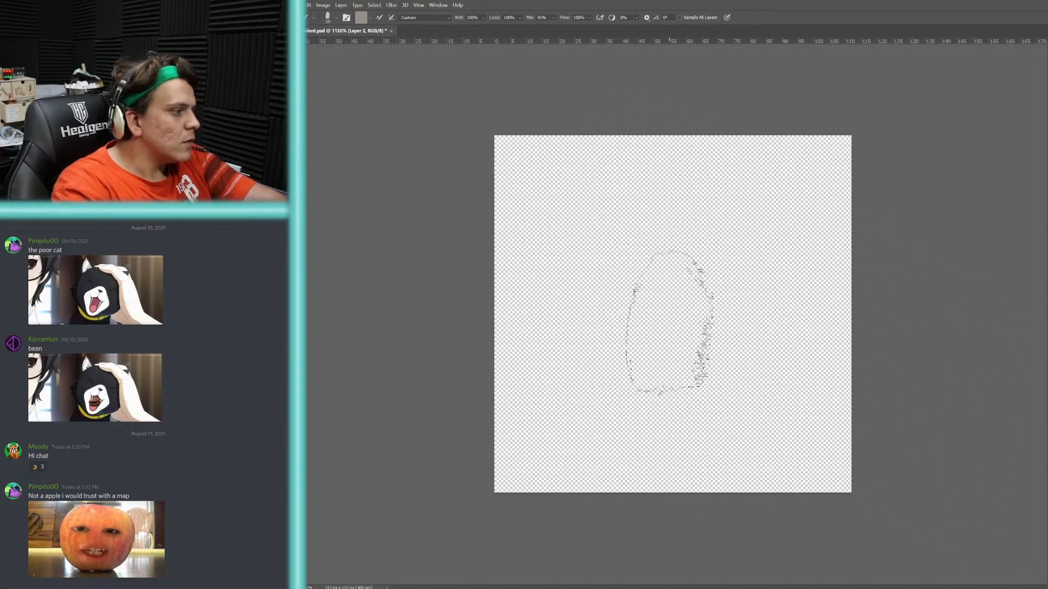
key(bracketleft)
key(bracketleft)
key(bracketleft)
key(bracketleft)
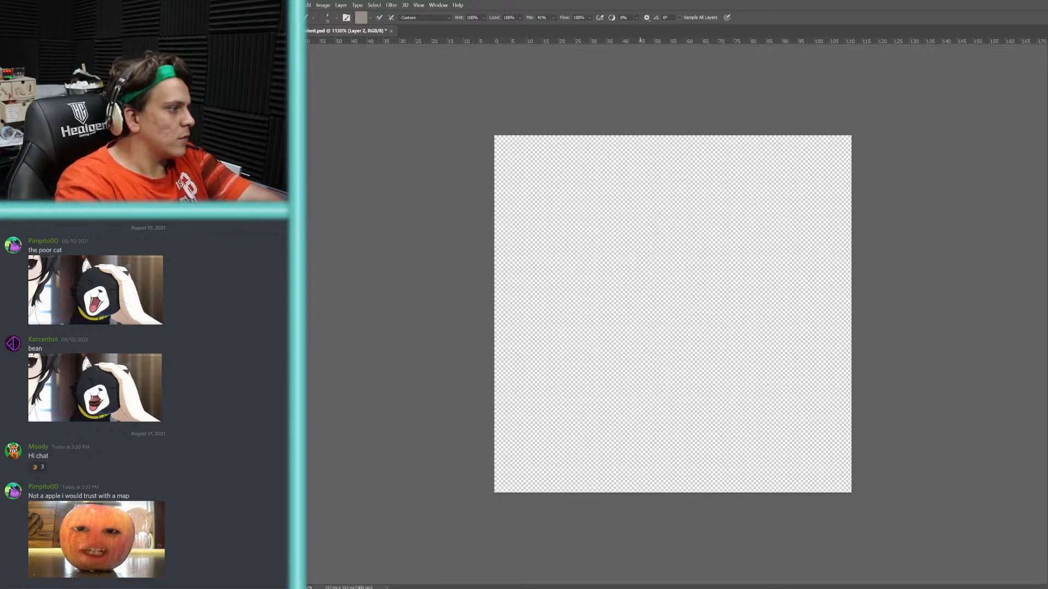
- Paint a grey-brown test stroke near the middle of the canvas and undo it
mouse_move(594, 344)
mouse_down()
mouse_move(688, 284)
mouse_move(680, 327)
mouse_up()
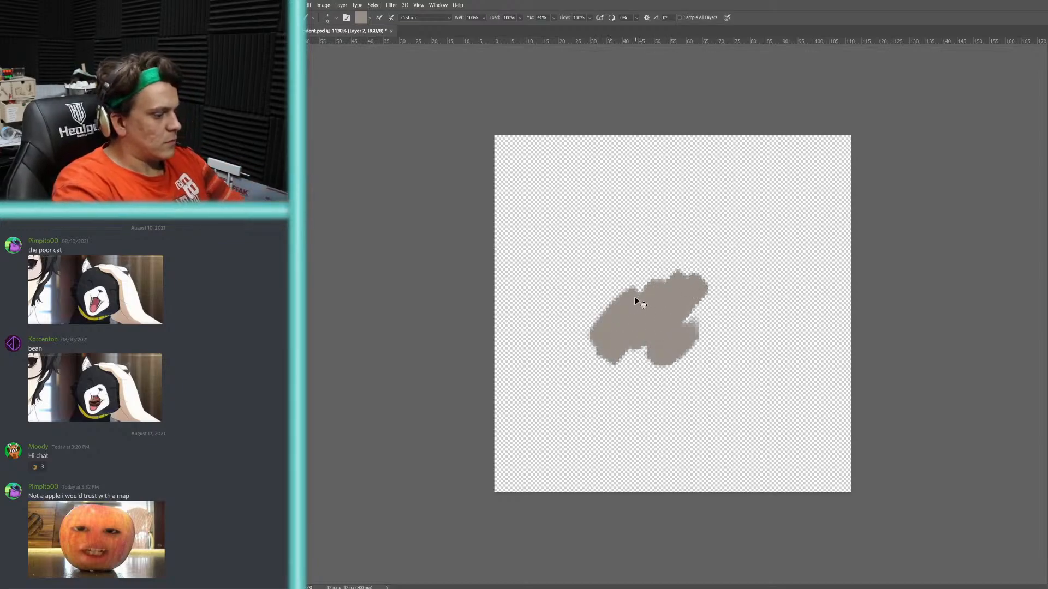
key(ctrl+z)
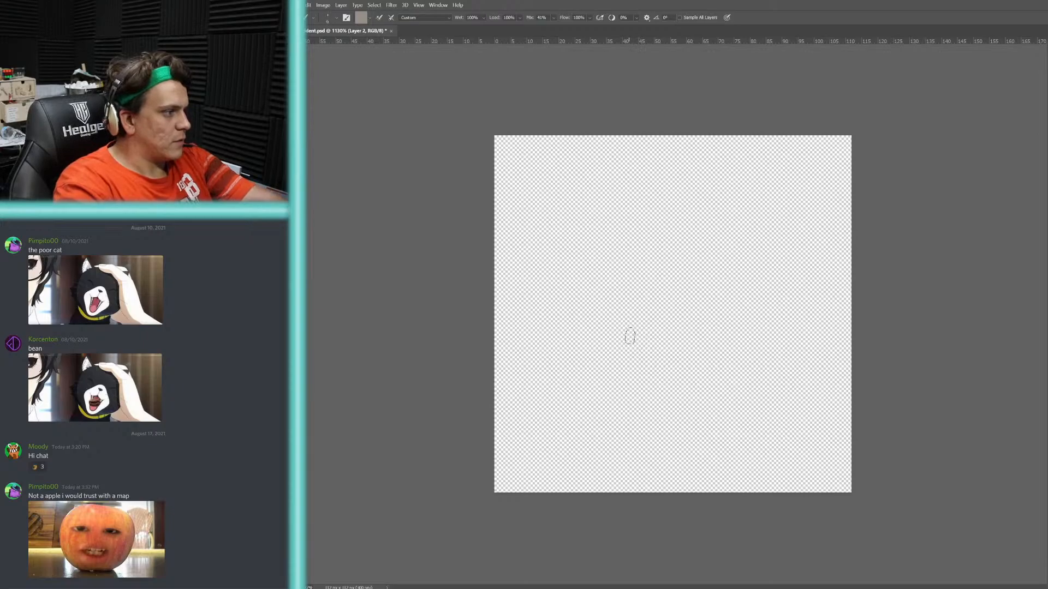
- Try arch-shaped grey-brown Mixer Brush strokes across the middle of the canvas, undoing each one
mouse_move(582, 426)
mouse_down()
mouse_move(569, 374)
mouse_move(643, 209)
mouse_move(735, 197)
mouse_move(764, 278)
mouse_move(748, 375)
mouse_up()
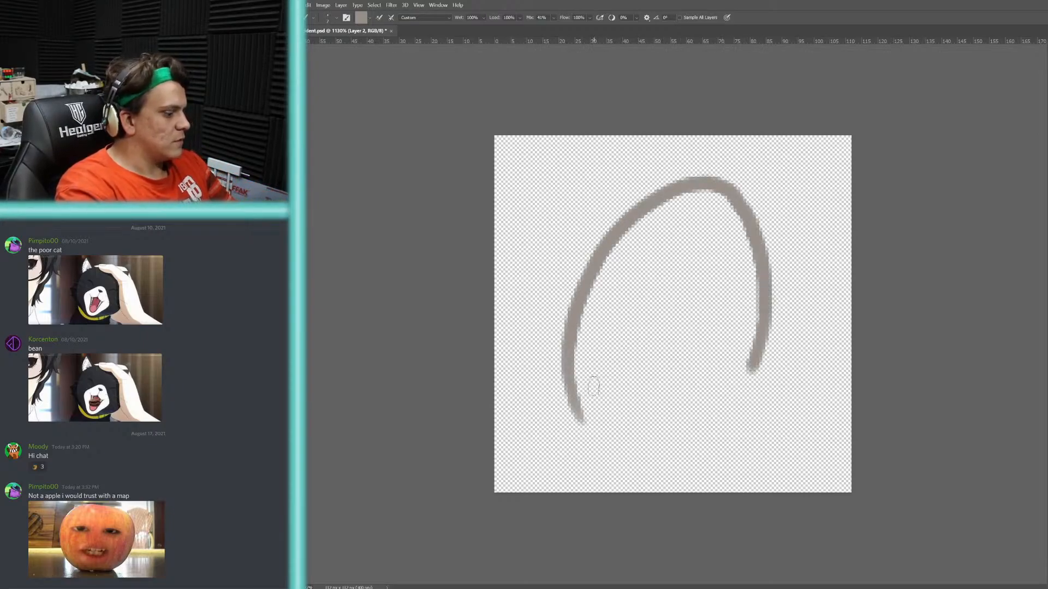
key(ctrl+z)
mouse_move(588, 415)
mouse_down()
mouse_move(561, 281)
mouse_move(736, 418)
mouse_up()
key(ctrl+z)
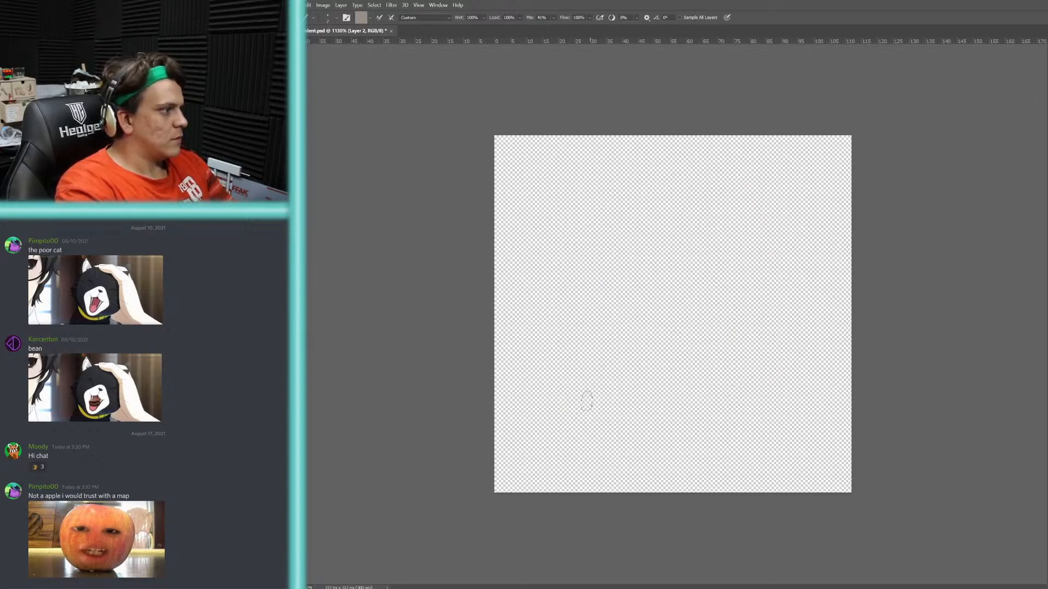
mouse_move(577, 409)
mouse_down()
mouse_move(801, 341)
mouse_move(802, 374)
mouse_up()
key(ctrl+z)
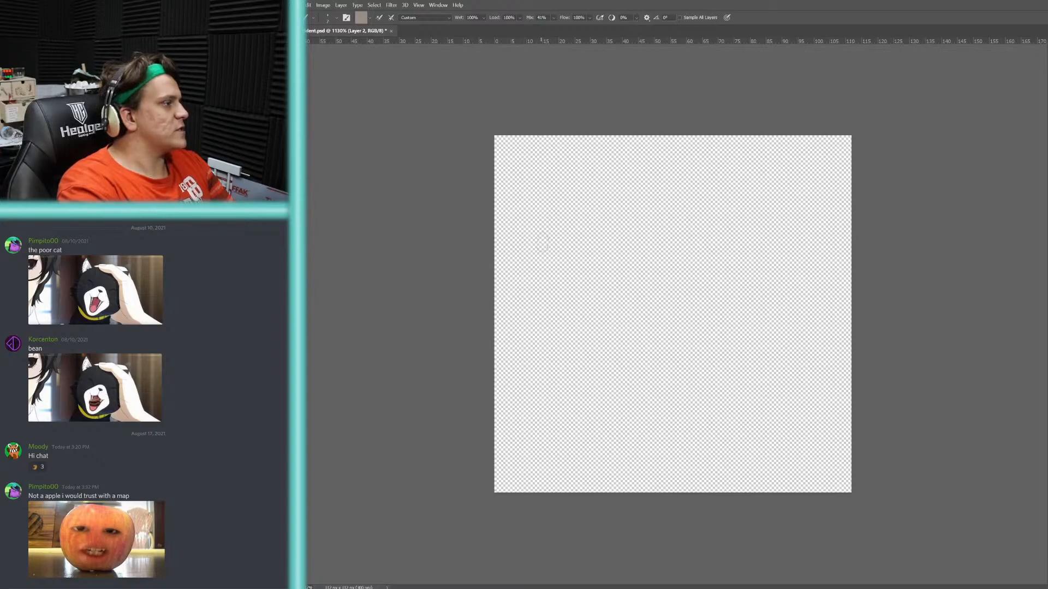
mouse_move(567, 432)
mouse_down()
mouse_move(569, 331)
mouse_move(649, 244)
mouse_move(734, 219)
mouse_up()
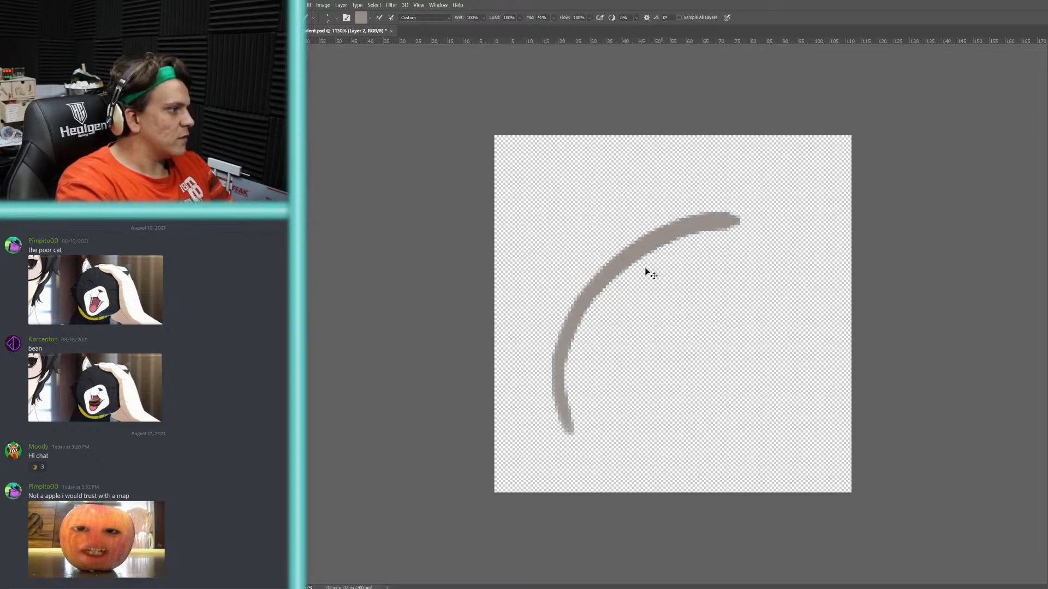
key(ctrl+z)
mouse_move(565, 423)
mouse_down()
mouse_move(762, 289)
mouse_move(731, 461)
mouse_up()
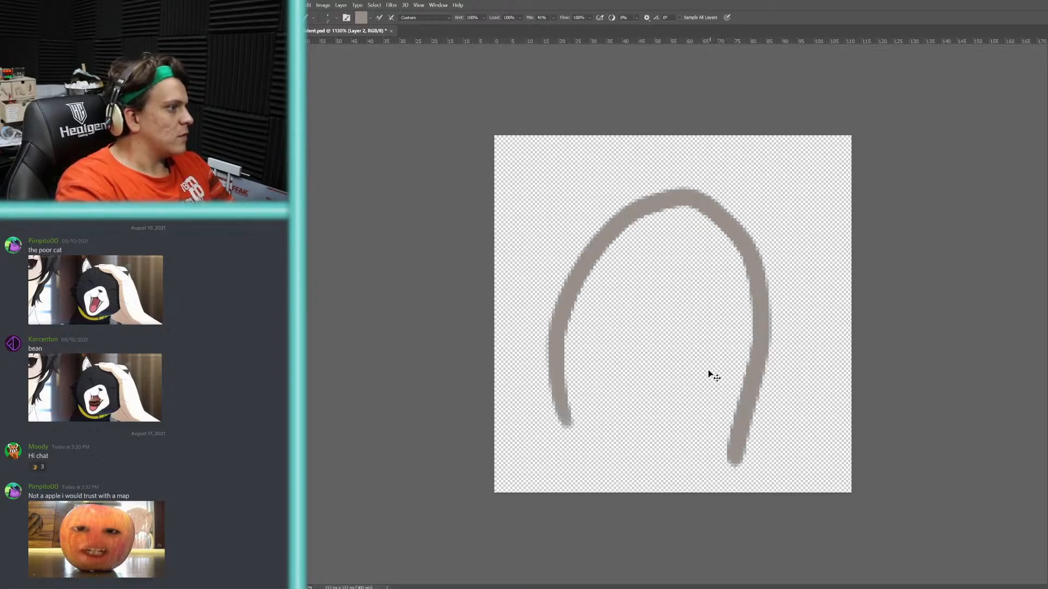
key(ctrl+z)
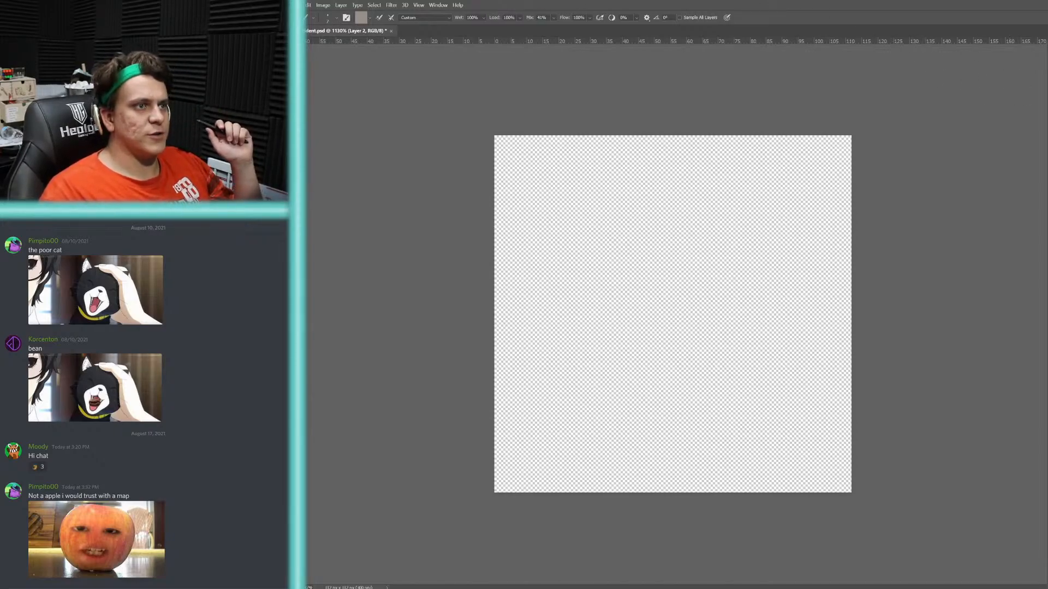
- Try different Mixer Brush settings, toggling the load and clean options and choosing the Dry blending preset
click(976, 72)
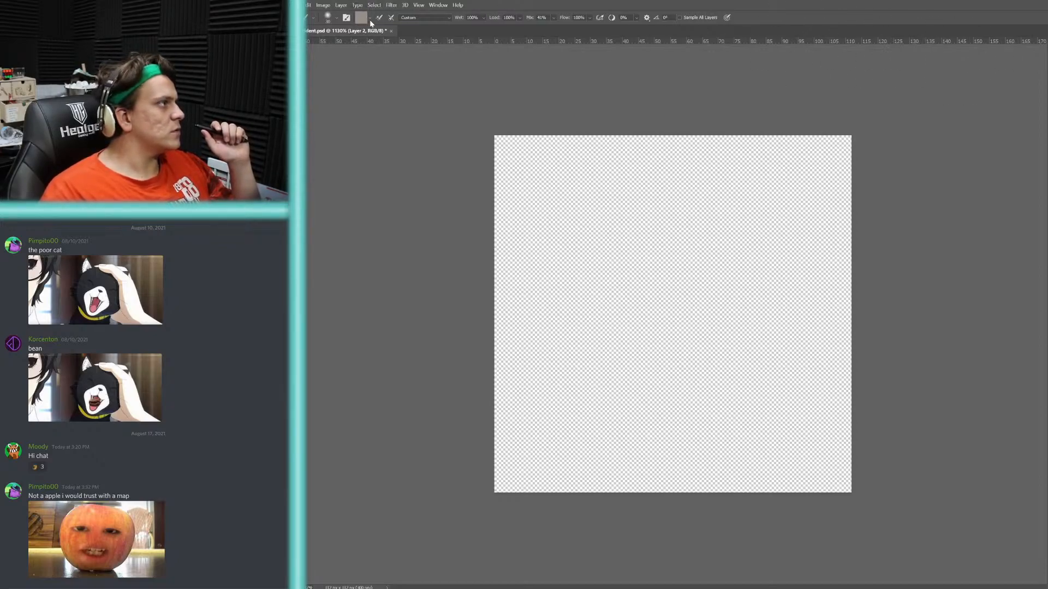
click(389, 19)
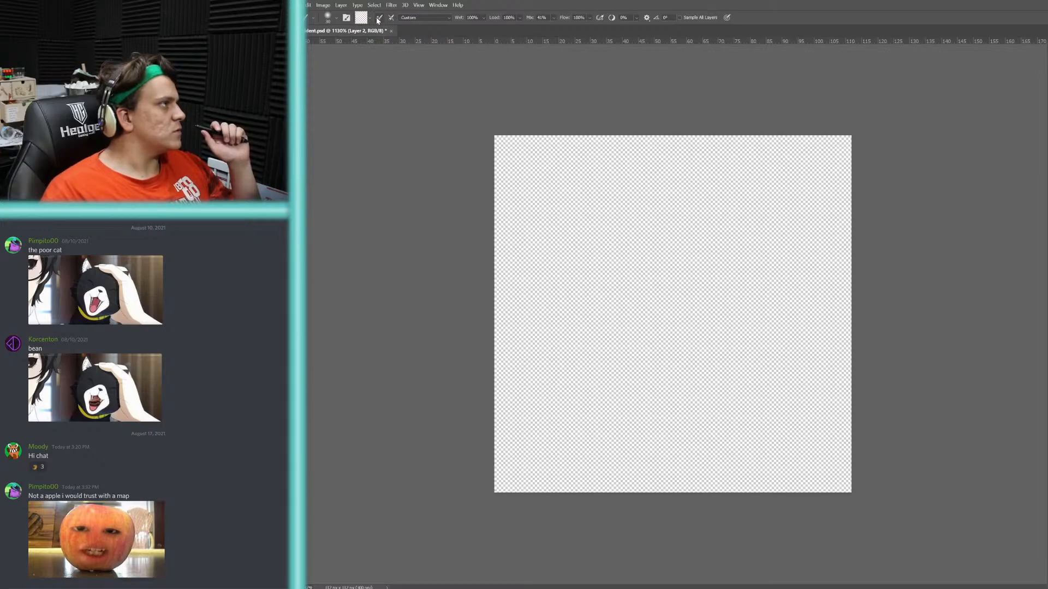
click(377, 19)
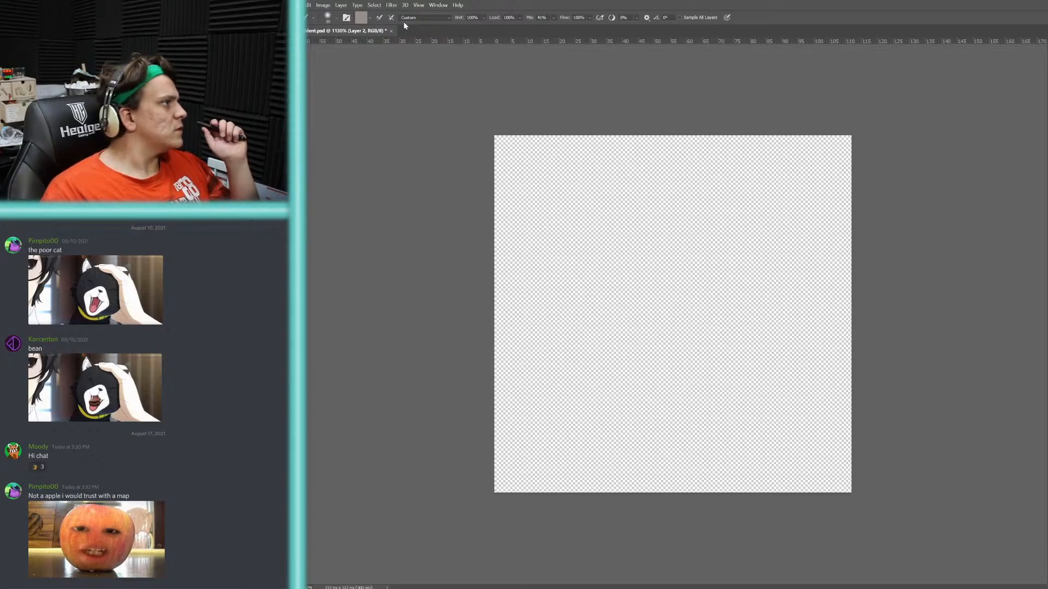
click(410, 35)
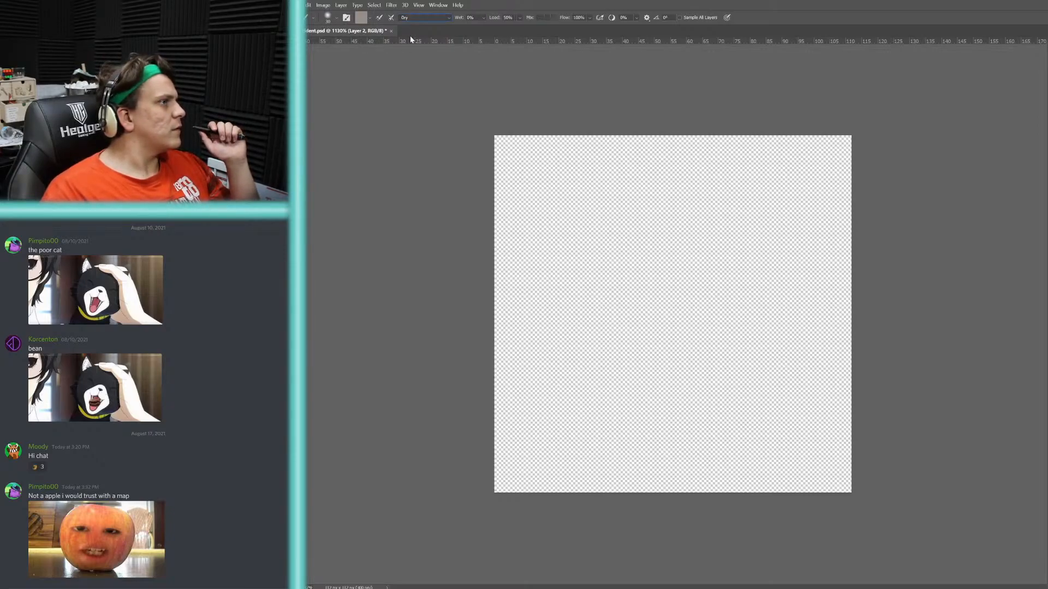
click(422, 18)
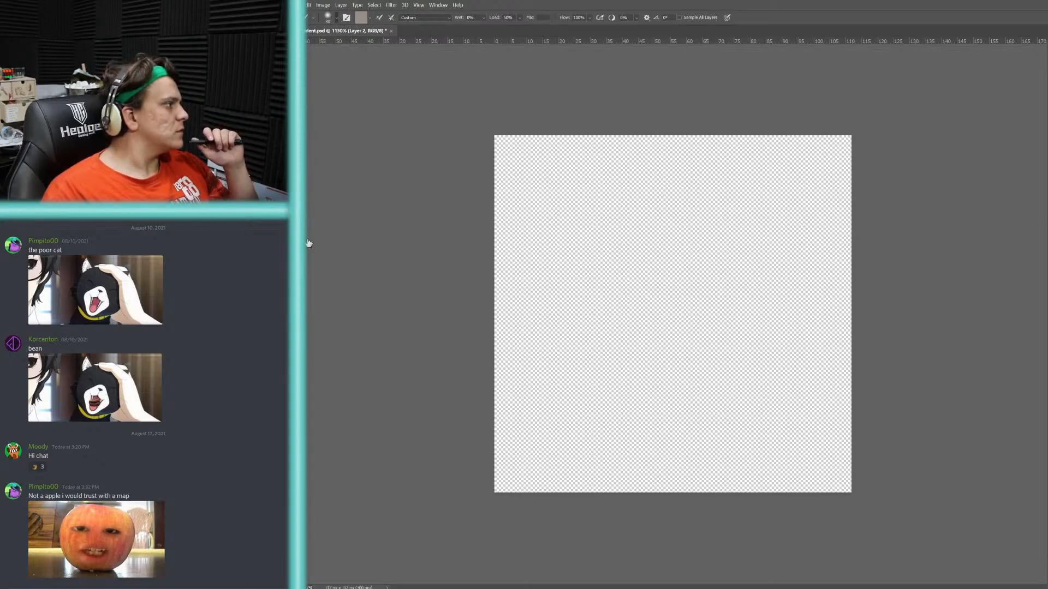
- Switch to the regular Brush, undo a test stroke, set smoothing to 34%, and reduce the tip size
key(shift+b)
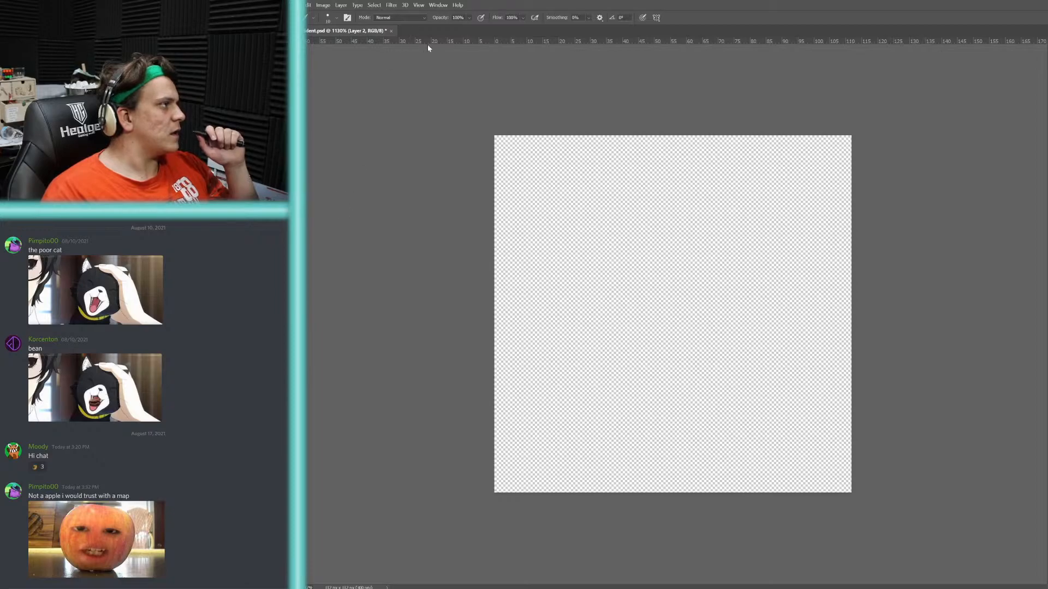
mouse_move(649, 241)
mouse_down()
mouse_move(624, 256)
mouse_move(690, 322)
mouse_move(686, 366)
mouse_move(711, 408)
mouse_up()
key(ctrl+z)
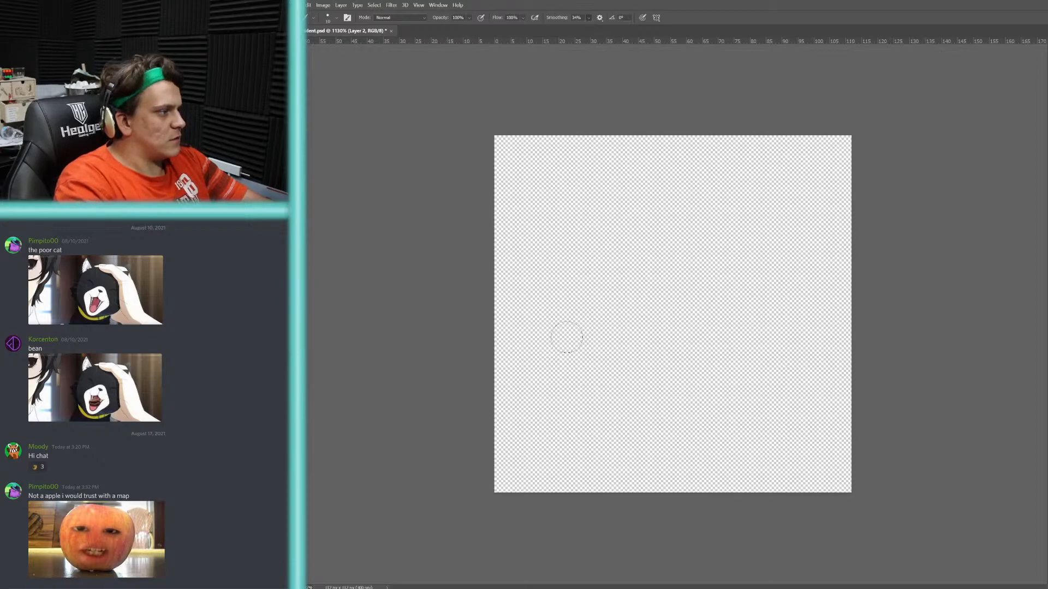
key(bracketleft)
key(bracketleft)
key(bracketleft)
key(bracketleft)
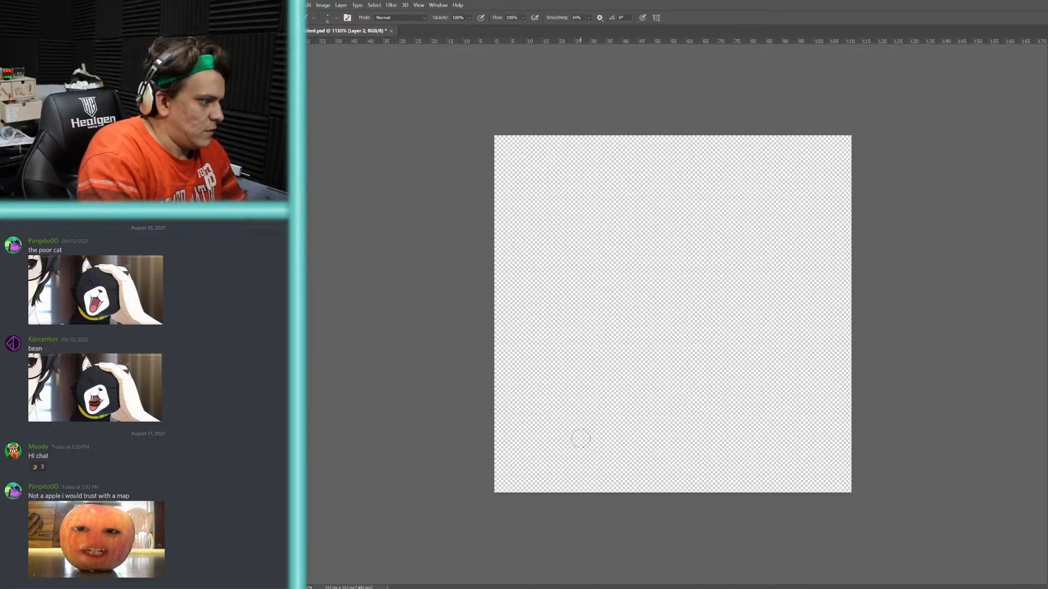
- Try a closed dome outline and an open arch with increased smoothing, undoing each stroke
mouse_move(578, 437)
mouse_down()
mouse_move(750, 415)
mouse_move(757, 398)
mouse_move(752, 328)
mouse_move(721, 252)
mouse_move(691, 217)
mouse_move(653, 197)
mouse_move(605, 212)
mouse_move(570, 253)
mouse_move(556, 310)
mouse_move(578, 418)
mouse_up()
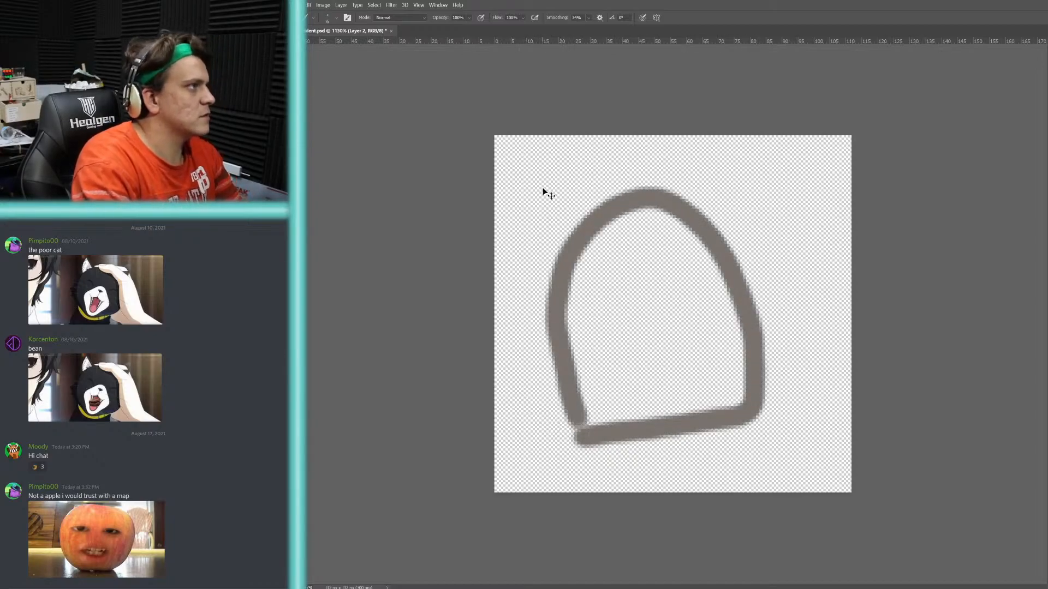
key(ctrl+z)
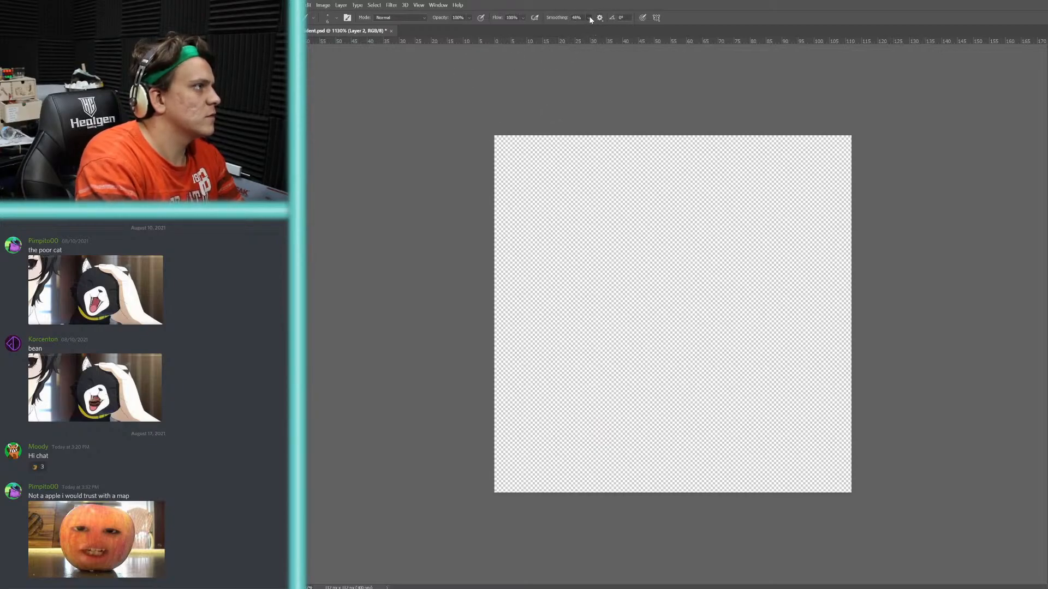
mouse_move(568, 418)
mouse_down()
mouse_move(560, 339)
mouse_move(569, 290)
mouse_move(601, 240)
mouse_move(643, 214)
mouse_move(687, 208)
mouse_move(721, 220)
mouse_move(759, 277)
mouse_move(760, 393)
mouse_up()
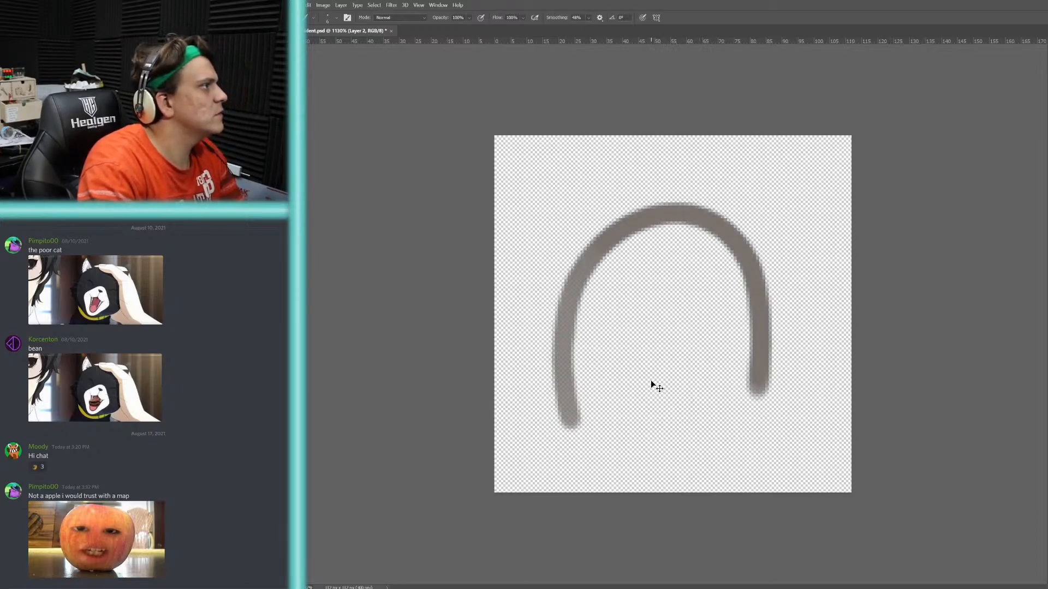
key(ctrl+z)
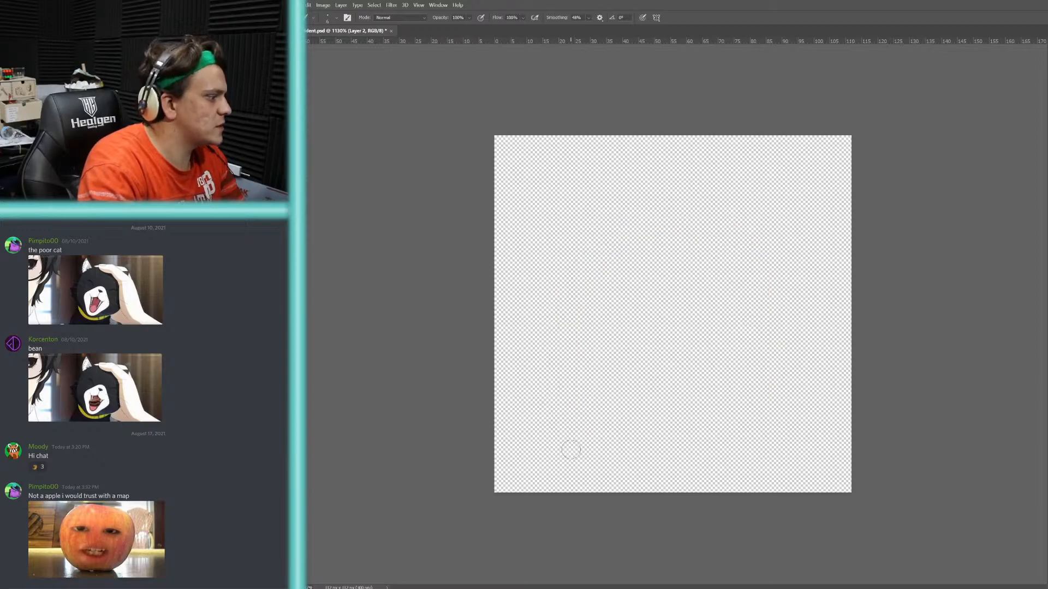
- Paint a closed grey-brown dome outline with a flat base, thicken it inward, and fill its interior solid
mouse_move(572, 448)
mouse_down()
mouse_move(560, 292)
mouse_move(624, 204)
mouse_move(661, 195)
mouse_move(705, 211)
mouse_move(744, 274)
mouse_move(740, 428)
mouse_up()
mouse_move(728, 441)
mouse_down()
mouse_move(557, 443)
mouse_move(569, 273)
mouse_move(589, 238)
mouse_move(625, 218)
mouse_move(656, 207)
mouse_move(707, 218)
mouse_move(723, 243)
mouse_move(731, 325)
mouse_move(706, 431)
mouse_up()
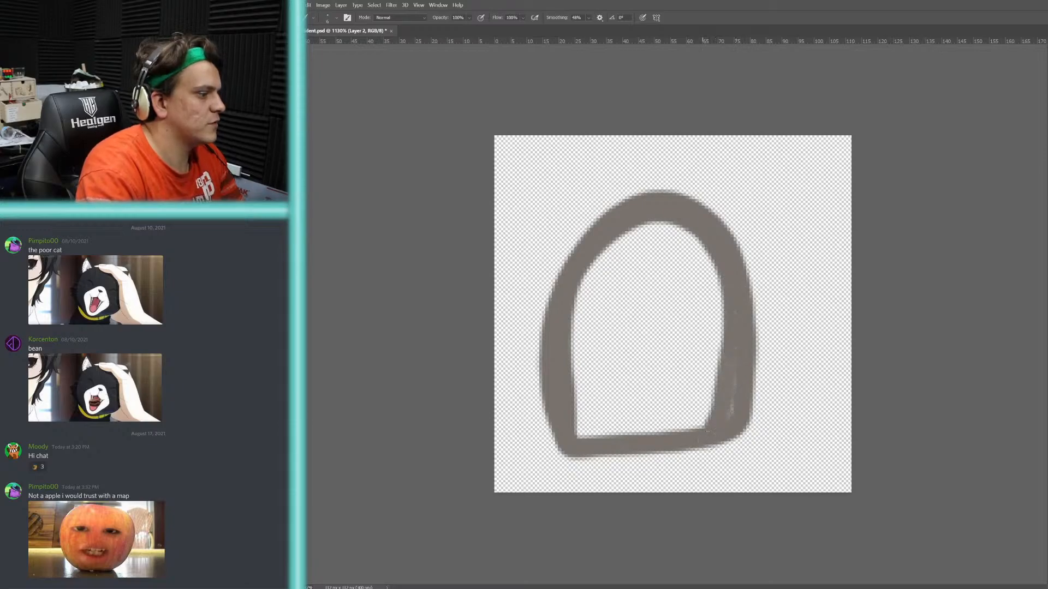
mouse_move(732, 387)
mouse_down()
mouse_move(691, 235)
mouse_move(622, 235)
mouse_move(597, 264)
mouse_move(576, 332)
mouse_move(582, 436)
mouse_move(716, 417)
mouse_move(709, 385)
mouse_up()
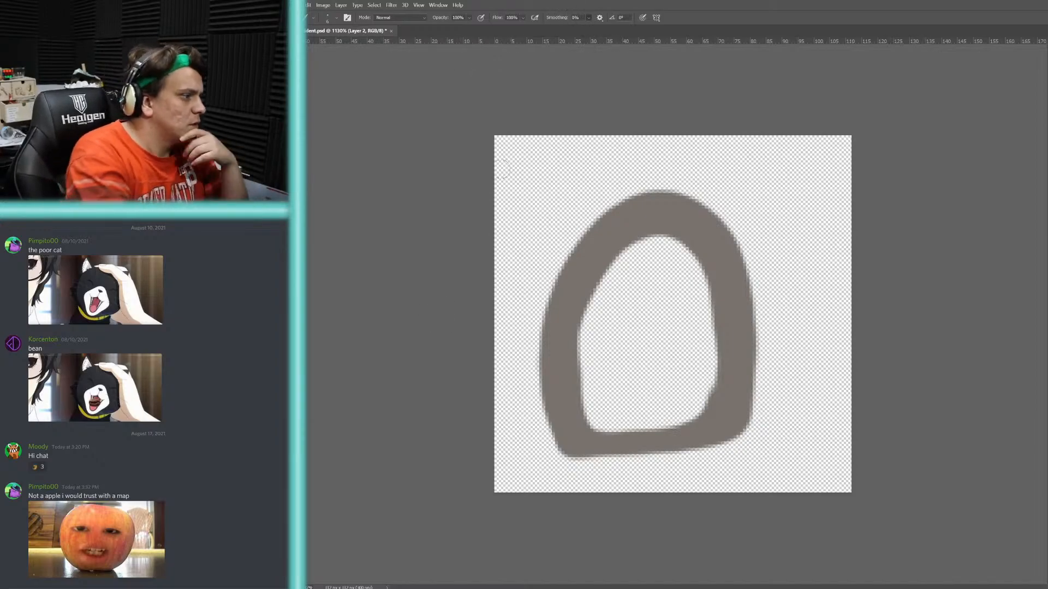
mouse_move(652, 238)
mouse_down()
mouse_move(589, 309)
mouse_move(670, 230)
mouse_move(628, 306)
mouse_up()
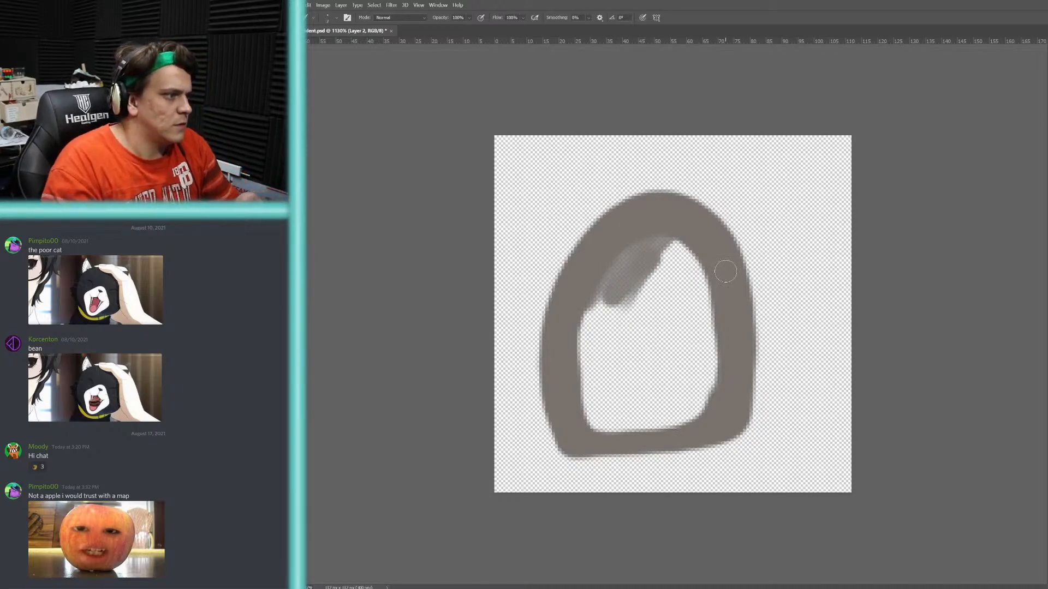
drag(497, 286, 526, 259)
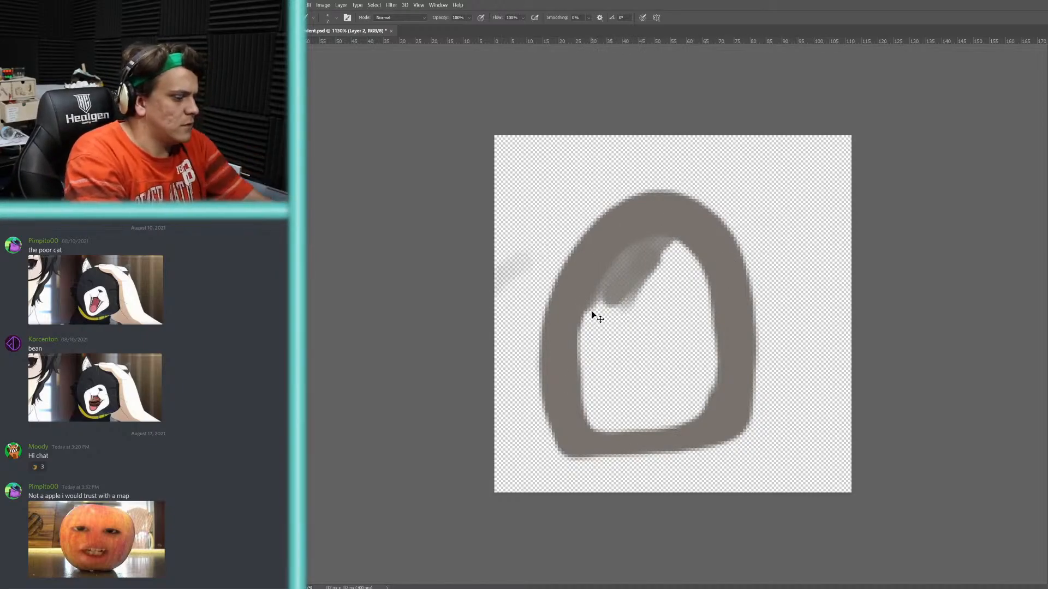
key(ctrl+z)
mouse_move(583, 306)
mouse_down()
mouse_move(655, 241)
mouse_move(632, 274)
mouse_move(684, 245)
mouse_move(578, 332)
mouse_move(616, 291)
mouse_move(589, 357)
mouse_move(589, 393)
mouse_move(575, 354)
mouse_move(604, 326)
mouse_move(628, 276)
mouse_move(646, 309)
mouse_move(667, 277)
mouse_move(686, 273)
mouse_move(712, 311)
mouse_move(703, 306)
mouse_move(700, 331)
mouse_move(717, 416)
mouse_move(693, 367)
mouse_move(683, 407)
mouse_move(660, 426)
mouse_move(659, 415)
mouse_move(604, 431)
mouse_move(616, 372)
mouse_move(648, 324)
mouse_move(607, 338)
mouse_move(659, 307)
mouse_move(674, 316)
mouse_move(670, 374)
mouse_move(672, 349)
mouse_up()
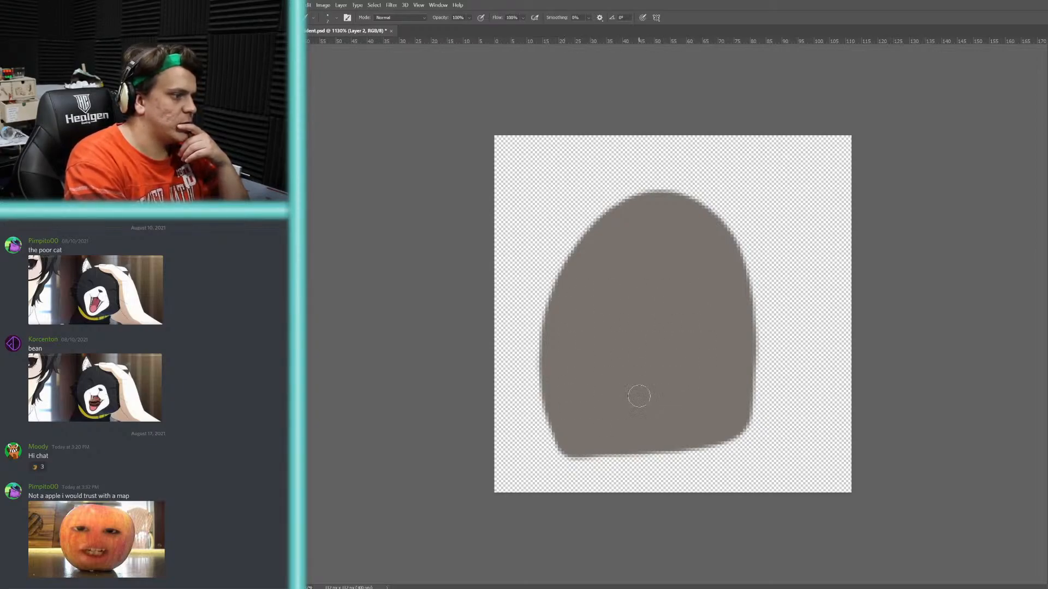
- Try erasing at the dome's lower-left corner, and undo both the erasing and the whole painted dome
key(e)
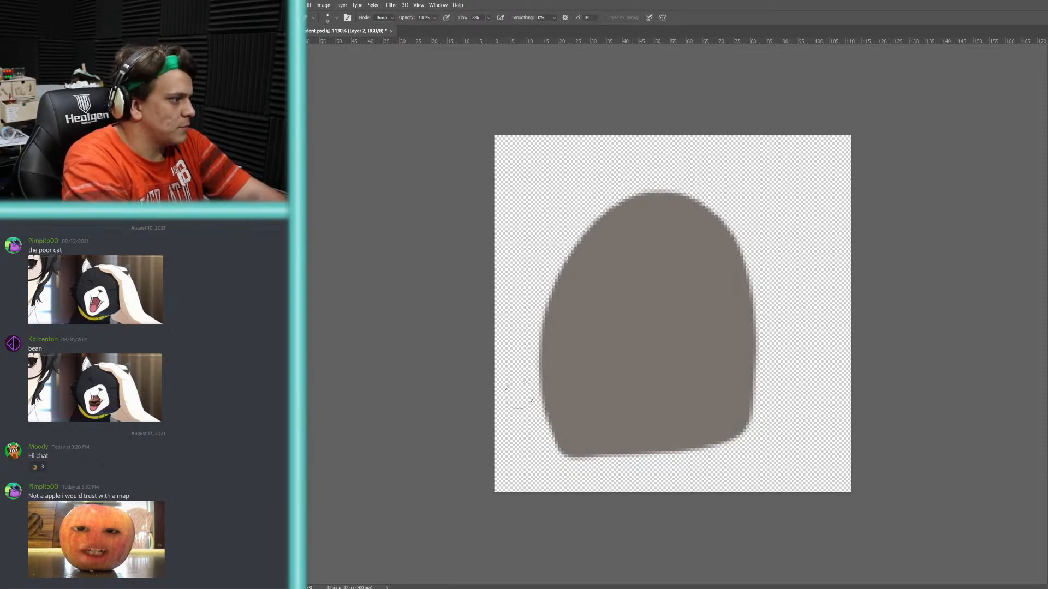
mouse_move(544, 466)
mouse_down()
mouse_move(574, 463)
mouse_move(551, 467)
mouse_up()
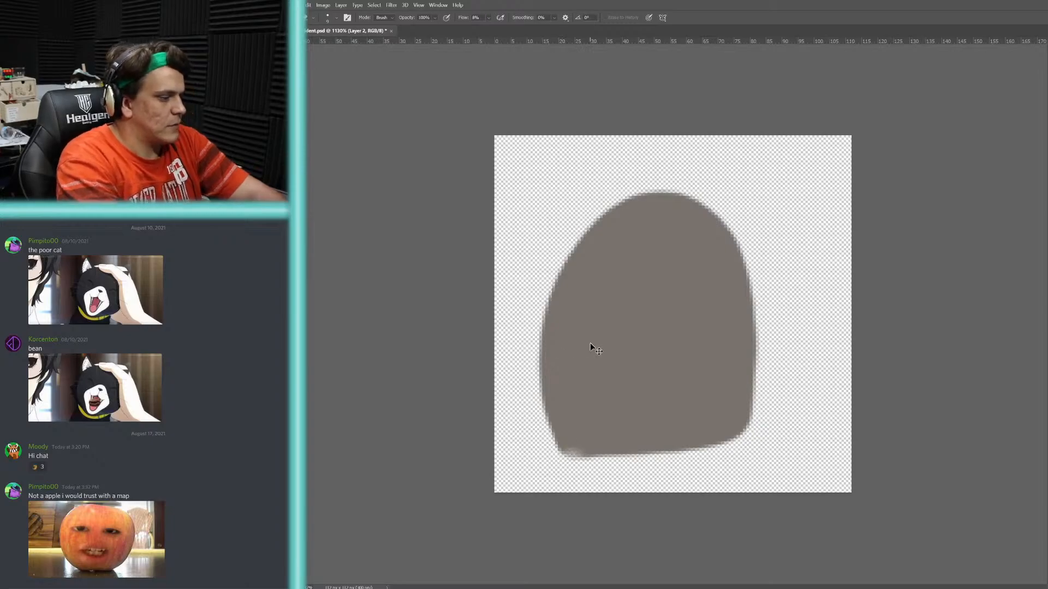
key(ctrl+z)
key(ctrl+z)
key(ctrl+z)
key(ctrl+z)
key(ctrl+z)
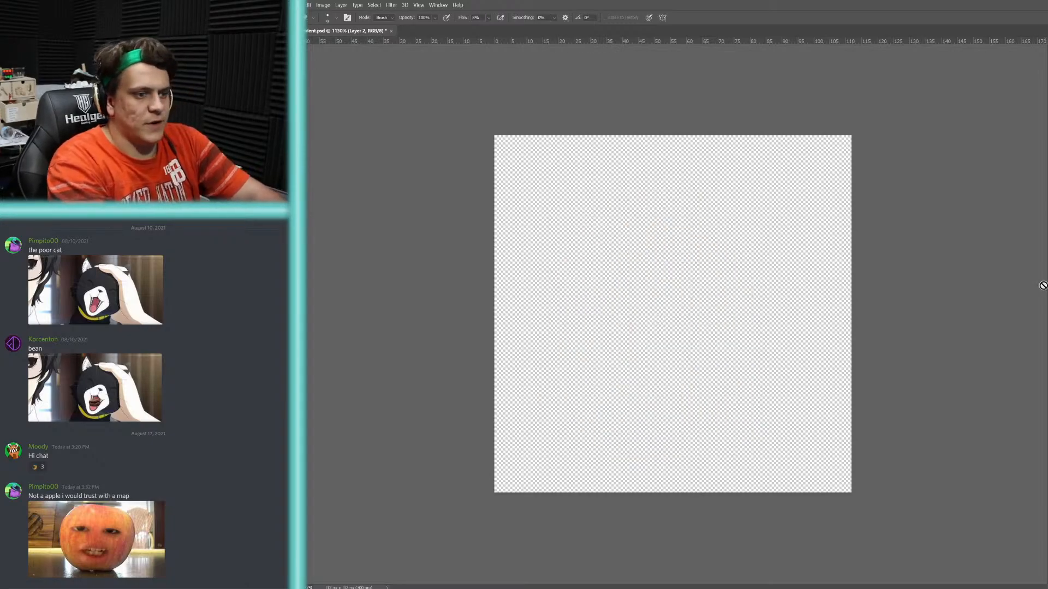
key(ctrl+z)
- Return to the Brush with a thin blue sketching tip, and try test strokes on the canvas, undoing them
key(b)
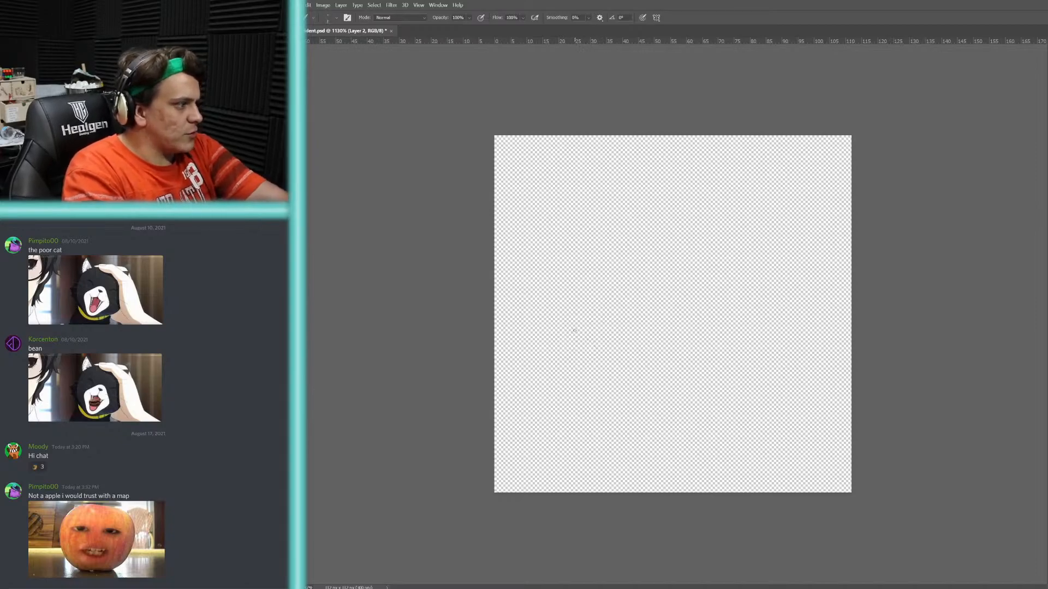
mouse_move(604, 246)
mouse_down()
mouse_move(624, 336)
mouse_move(620, 407)
mouse_up()
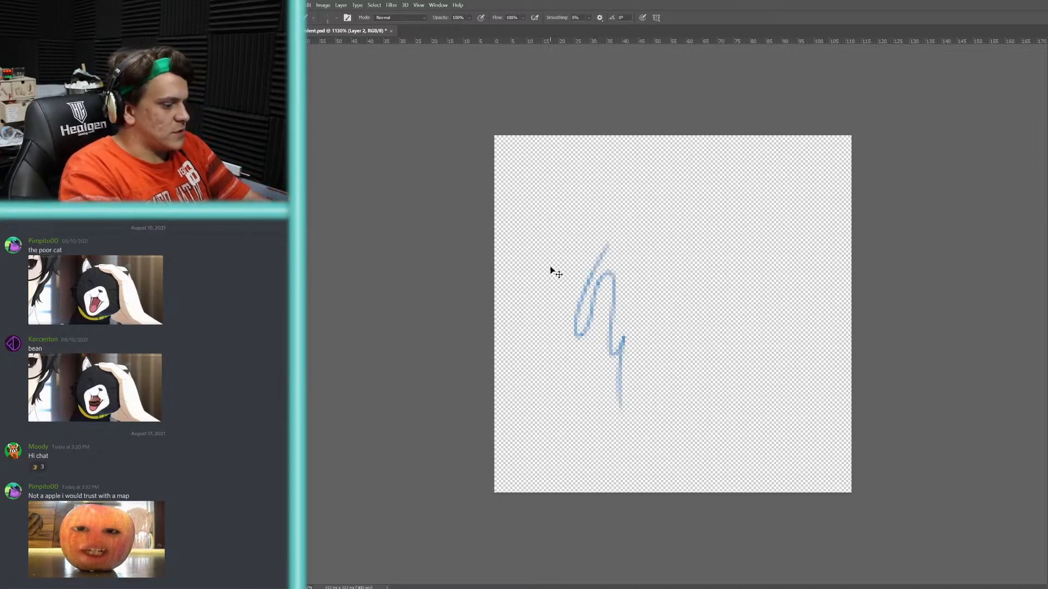
key(ctrl+z)
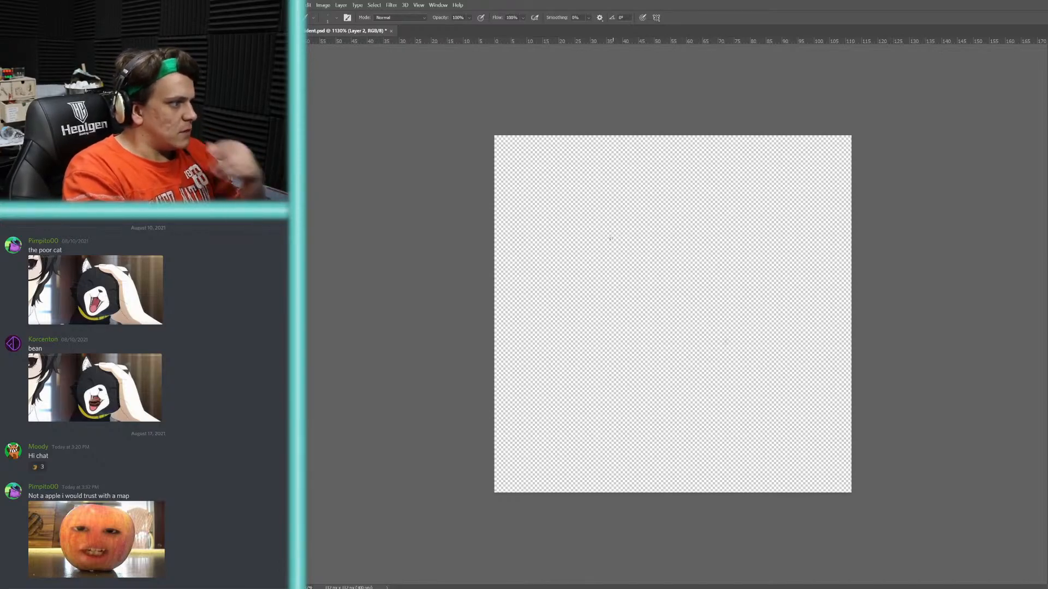
drag(620, 196, 568, 253)
key(ctrl+z)
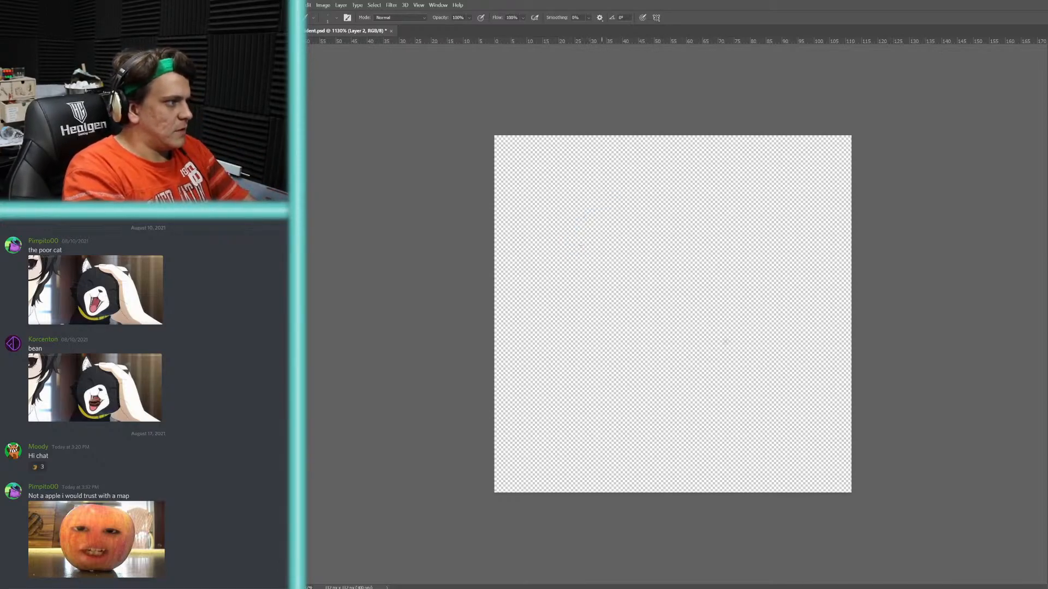
- Sketch a blue dome figure from overlapping circles, two descending sides and a slightly slanted base line, retracing its outline to darken it
mouse_move(641, 218)
mouse_down()
mouse_move(606, 350)
mouse_move(704, 327)
mouse_move(575, 341)
mouse_move(720, 284)
mouse_move(601, 229)
mouse_move(589, 338)
mouse_move(635, 370)
mouse_move(740, 278)
mouse_move(666, 263)
mouse_move(565, 328)
mouse_move(567, 423)
mouse_move(608, 470)
mouse_move(679, 458)
mouse_up()
mouse_move(595, 467)
mouse_down()
mouse_move(775, 443)
mouse_move(743, 398)
mouse_move(739, 334)
mouse_move(742, 436)
mouse_move(731, 262)
mouse_move(738, 404)
mouse_move(709, 216)
mouse_move(749, 336)
mouse_move(746, 441)
mouse_up()
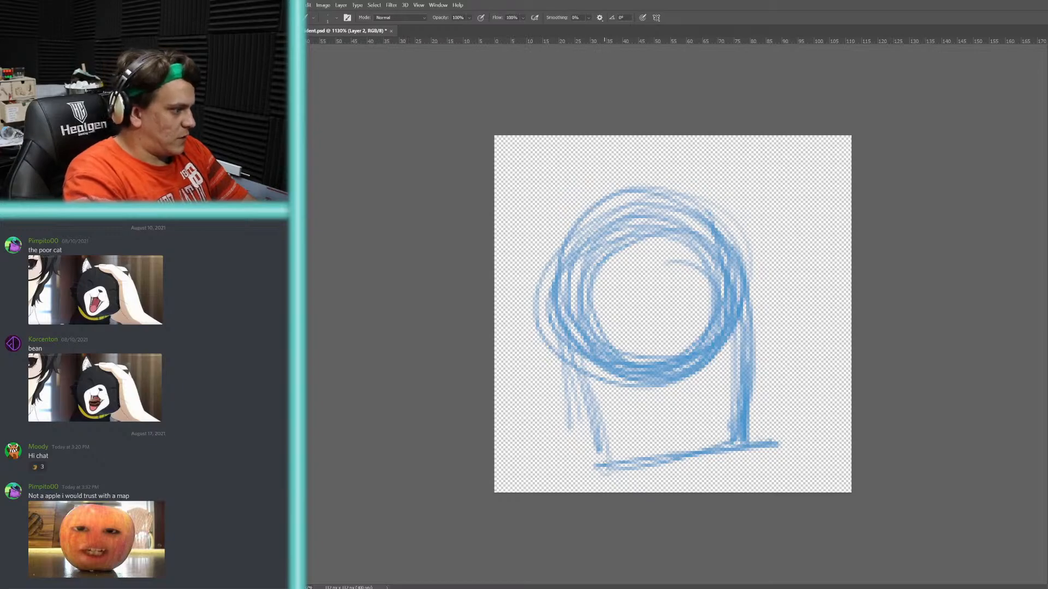
drag(599, 462, 582, 363)
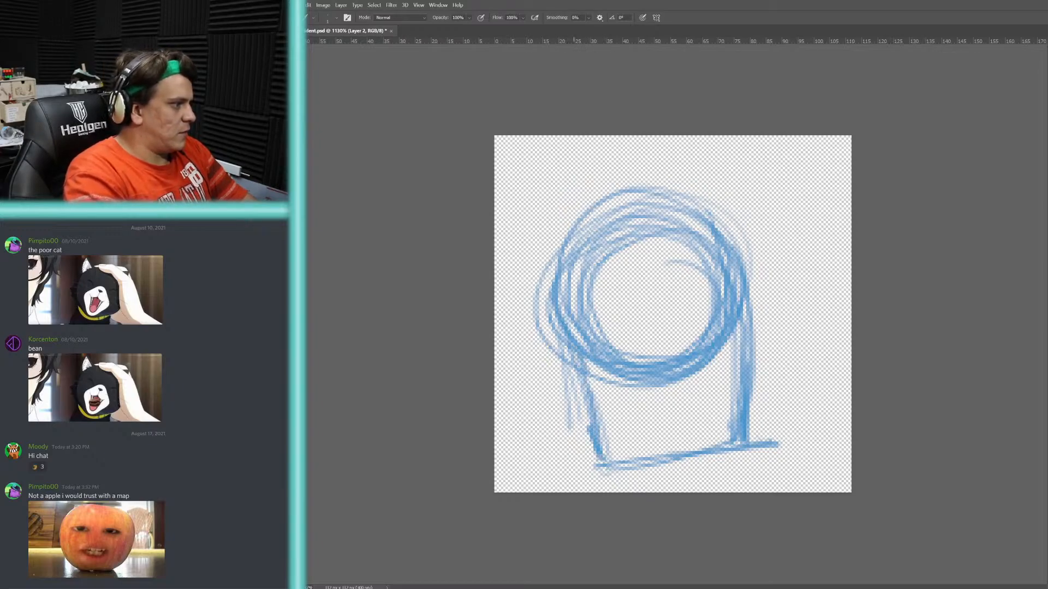
drag(601, 467, 721, 446)
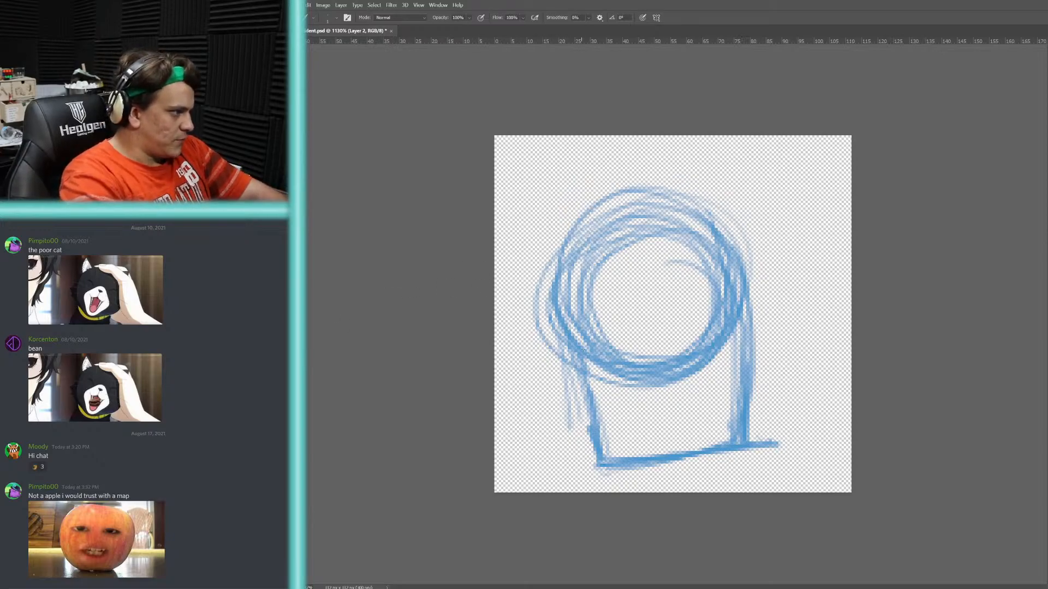
mouse_move(557, 272)
mouse_down()
mouse_move(574, 229)
mouse_move(636, 200)
mouse_move(679, 202)
mouse_move(715, 224)
mouse_move(743, 268)
mouse_up()
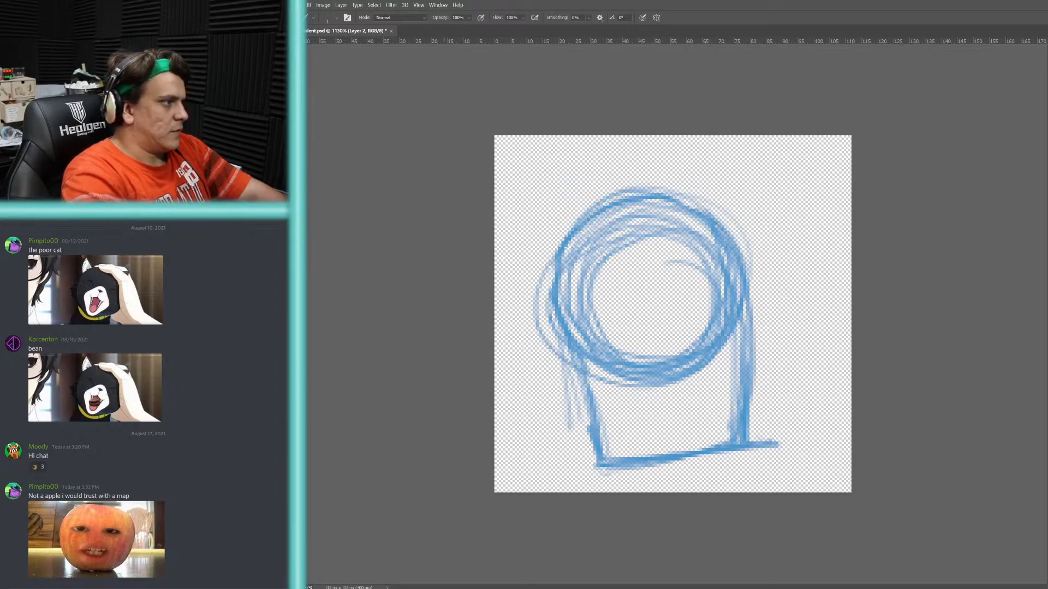
drag(556, 254, 551, 290)
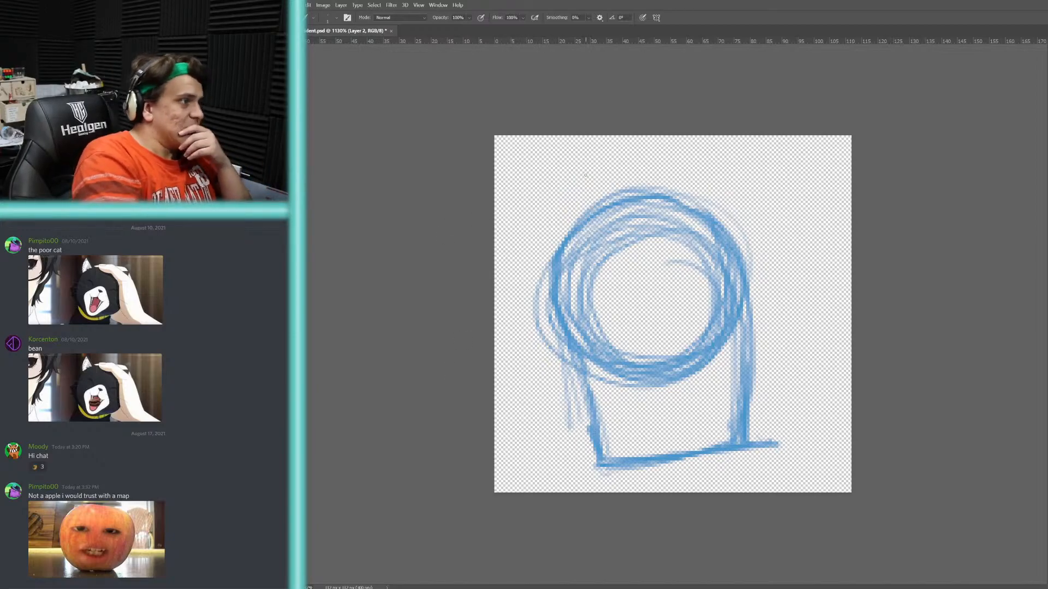
- Sketch the tombstone's angled side thickness from the dome's top down its left side to the base corner, and darken its lower joins
mouse_move(624, 190)
mouse_down()
mouse_move(578, 187)
mouse_move(587, 188)
mouse_move(547, 216)
mouse_move(517, 258)
mouse_move(530, 310)
mouse_move(575, 373)
mouse_move(590, 442)
mouse_up()
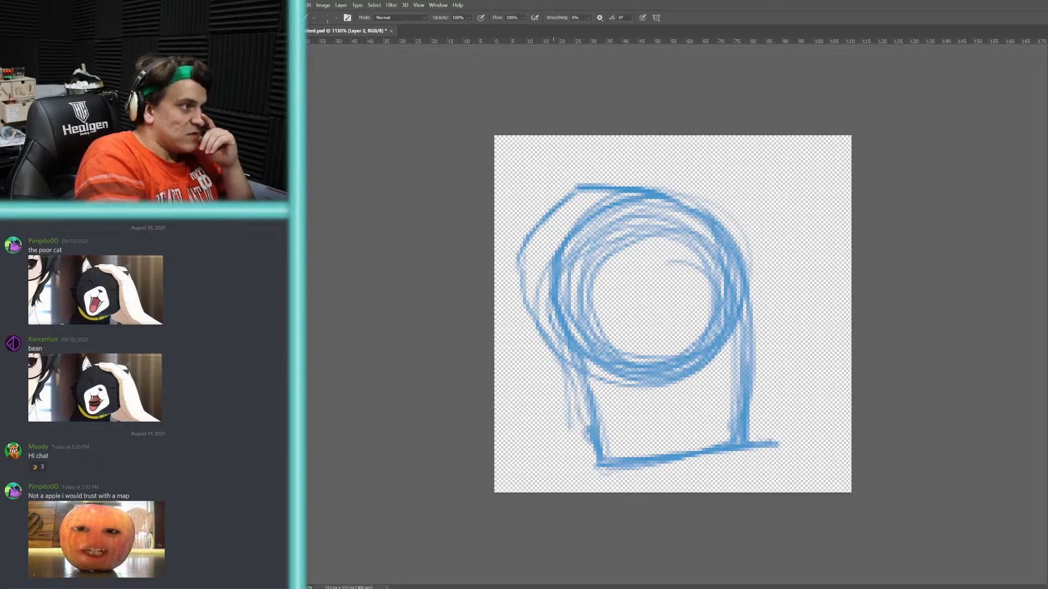
mouse_move(577, 187)
mouse_down()
mouse_move(529, 256)
mouse_move(536, 324)
mouse_move(582, 402)
mouse_move(592, 445)
mouse_up()
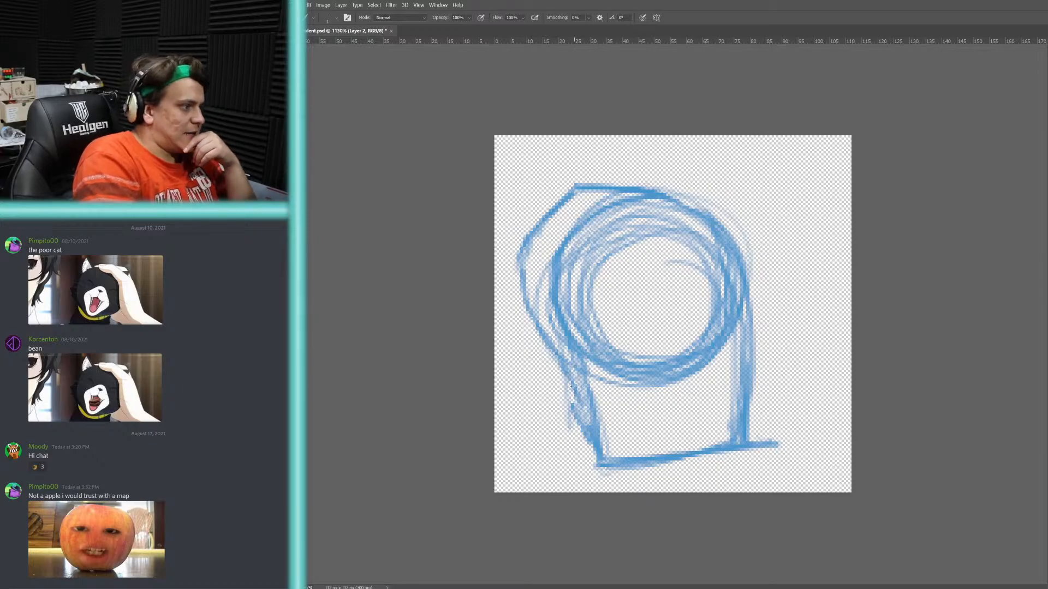
mouse_move(571, 385)
mouse_down()
mouse_move(583, 459)
mouse_move(595, 465)
mouse_move(567, 349)
mouse_move(543, 322)
mouse_up()
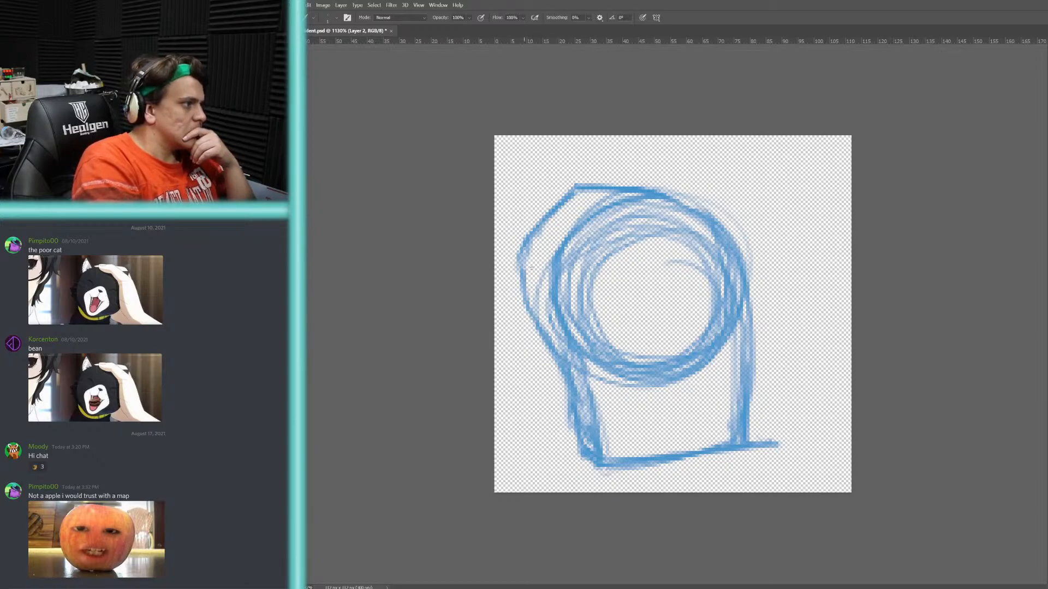
mouse_move(543, 317)
mouse_down()
mouse_move(572, 342)
mouse_move(555, 360)
mouse_up()
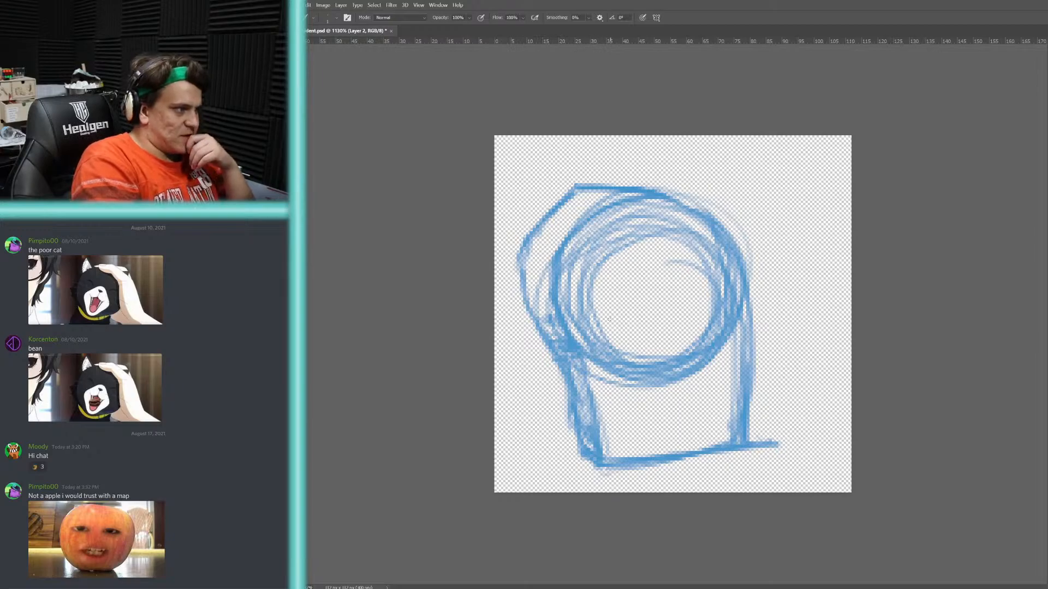
- Letter RIP in blue inside the sketched circle, and draw a tuft of grass blades at the tombstone's lower-right corner
mouse_move(601, 297)
mouse_down()
mouse_move(615, 344)
mouse_move(650, 327)
mouse_move(674, 297)
mouse_up()
drag(643, 330, 683, 321)
drag(677, 308, 683, 302)
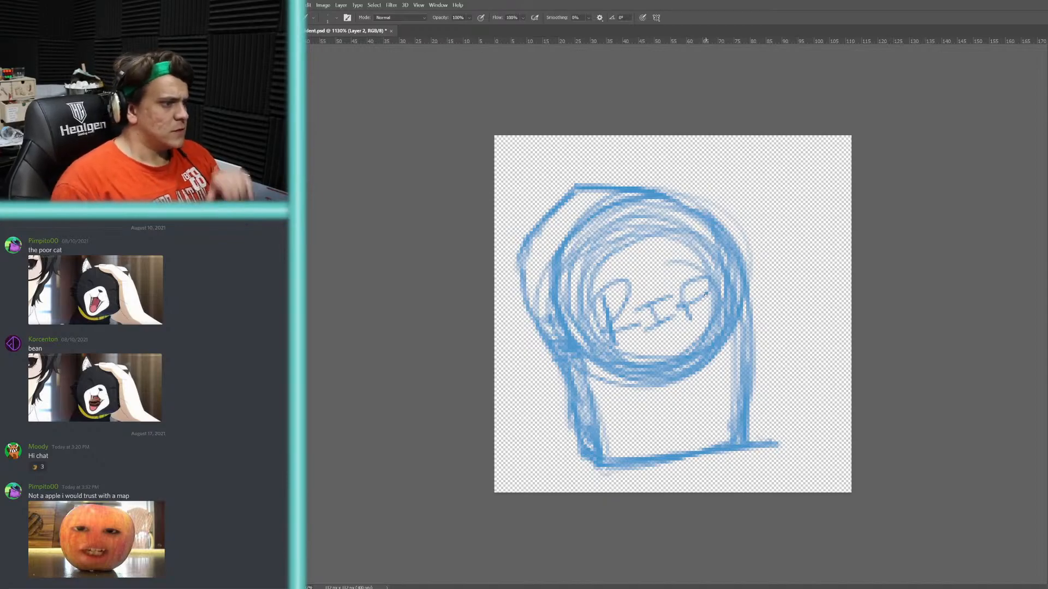
mouse_move(738, 440)
mouse_down()
mouse_move(731, 388)
mouse_move(727, 440)
mouse_up()
mouse_move(733, 430)
mouse_down()
mouse_move(738, 387)
mouse_move(741, 421)
mouse_move(777, 379)
mouse_move(758, 400)
mouse_move(769, 422)
mouse_up()
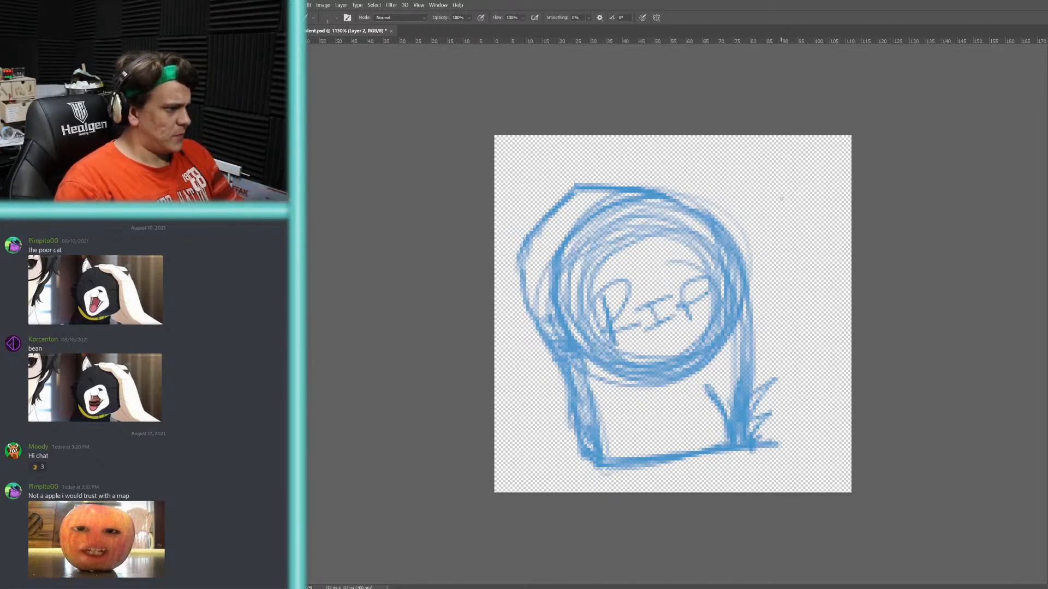
- Select the whole tombstone sketch with the Polygonal Lasso, move it slightly right and up to centre it on the canvas, and deselect
key(l)
click(650, 162)
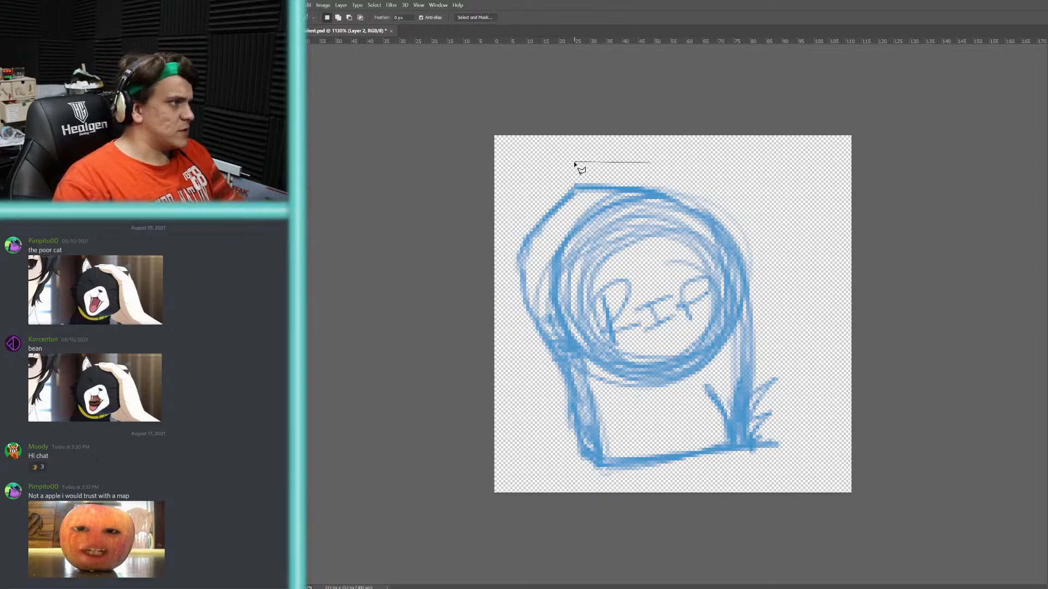
click(574, 162)
click(531, 186)
click(508, 257)
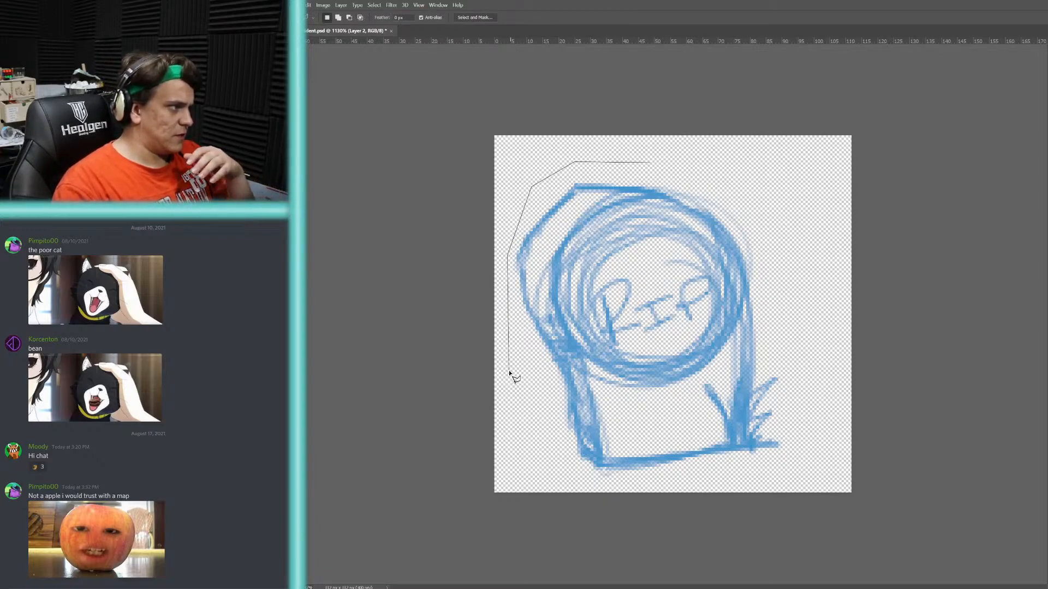
click(509, 371)
click(528, 443)
click(569, 483)
click(711, 485)
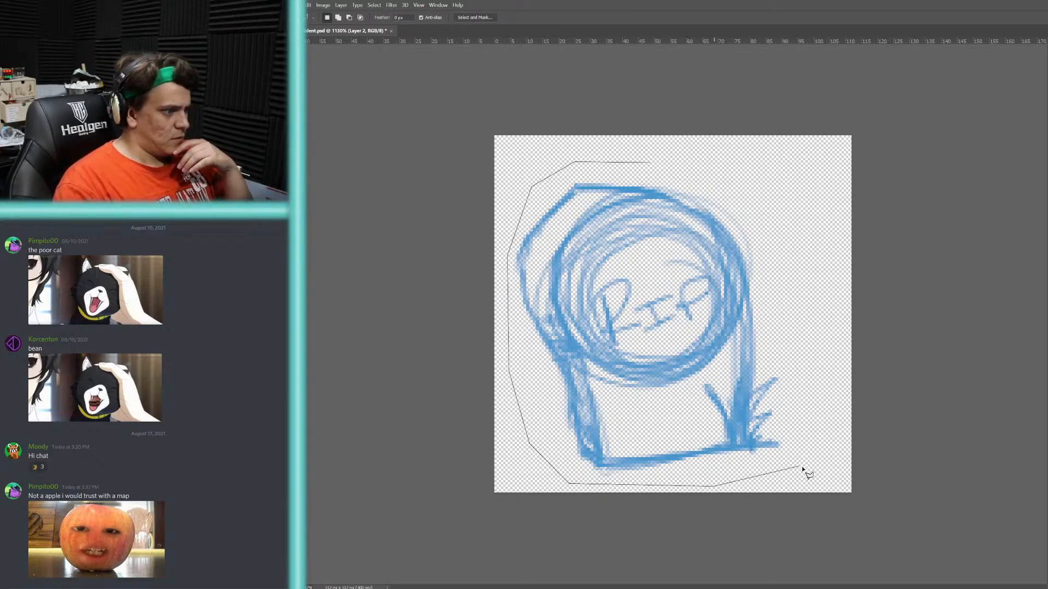
click(812, 467)
click(822, 351)
click(813, 217)
click(666, 145)
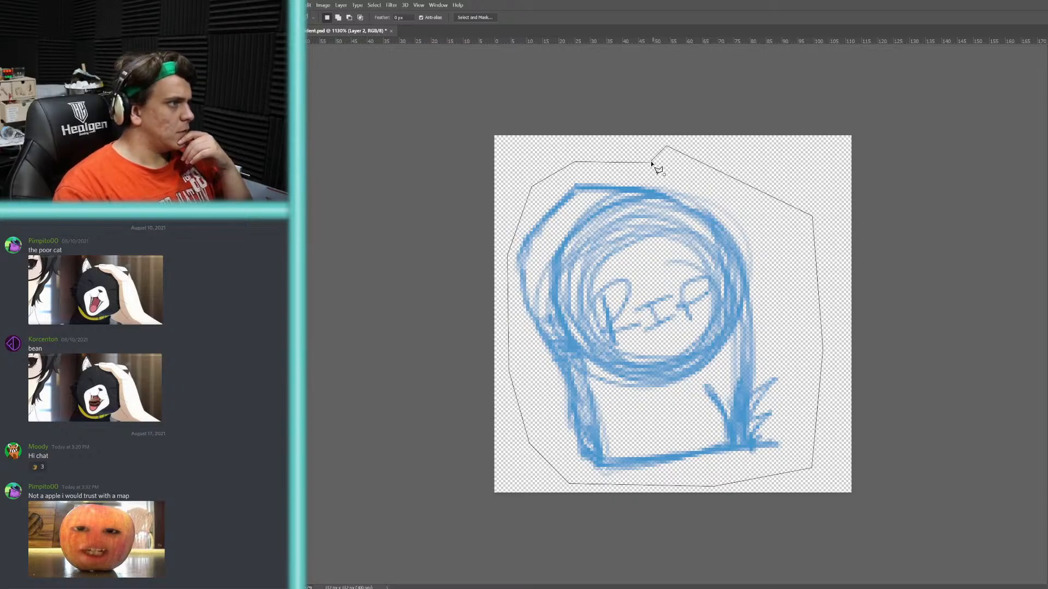
click(650, 162)
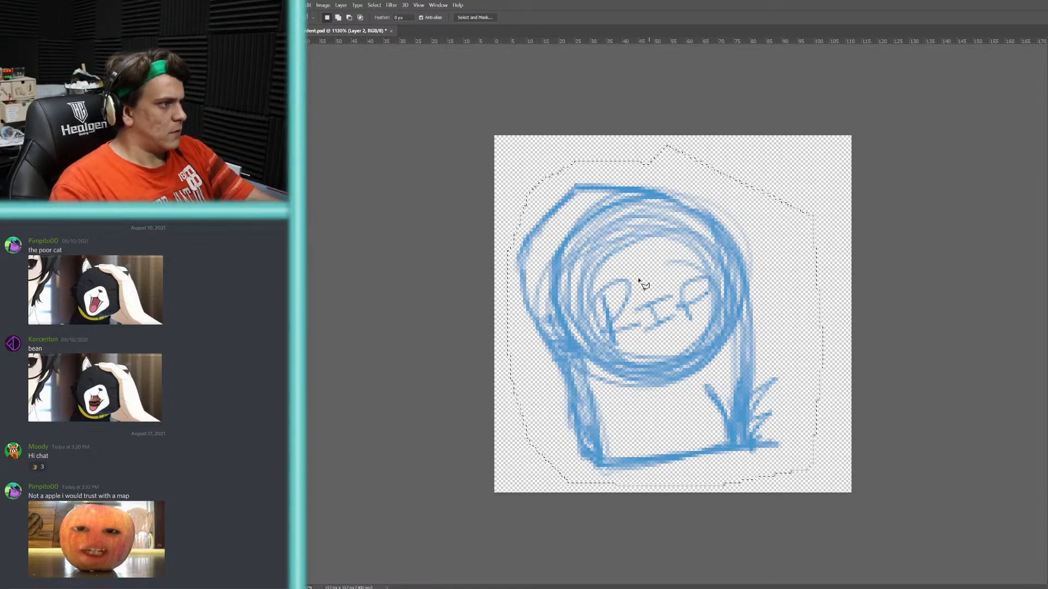
key(v)
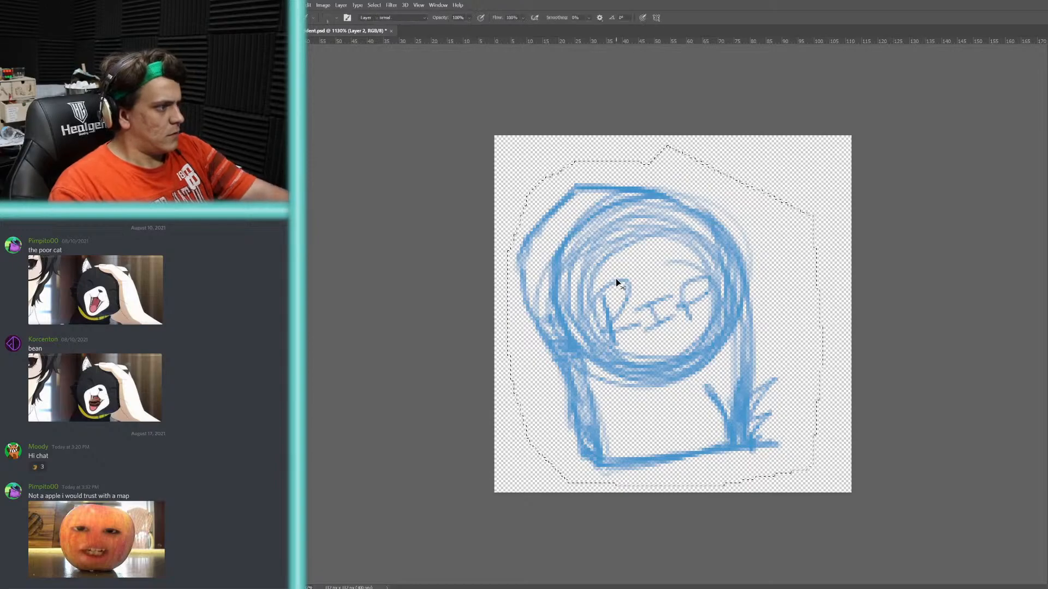
drag(580, 264, 603, 250)
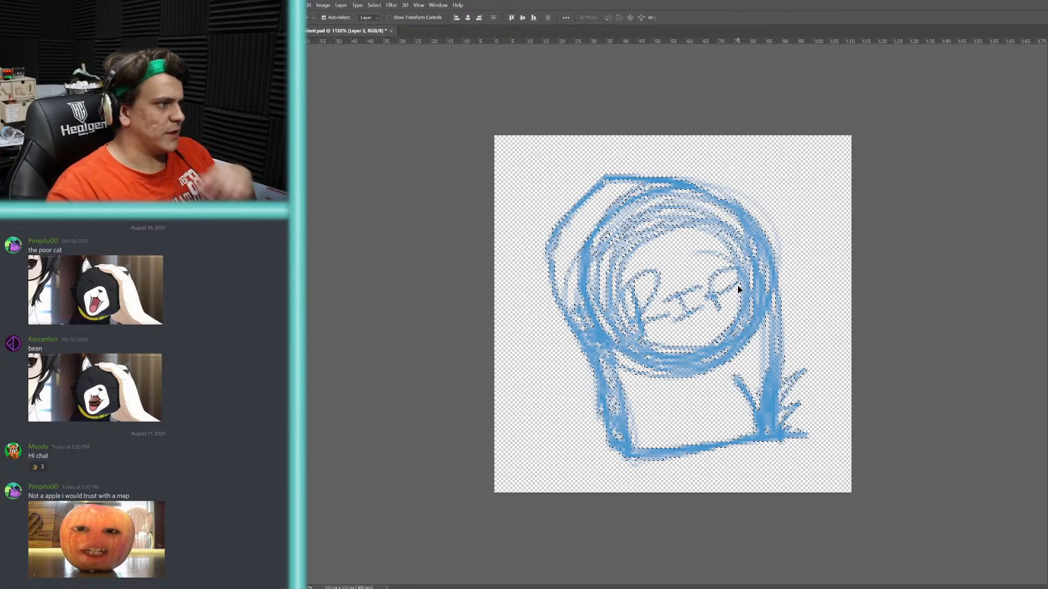
key(ctrl+d)
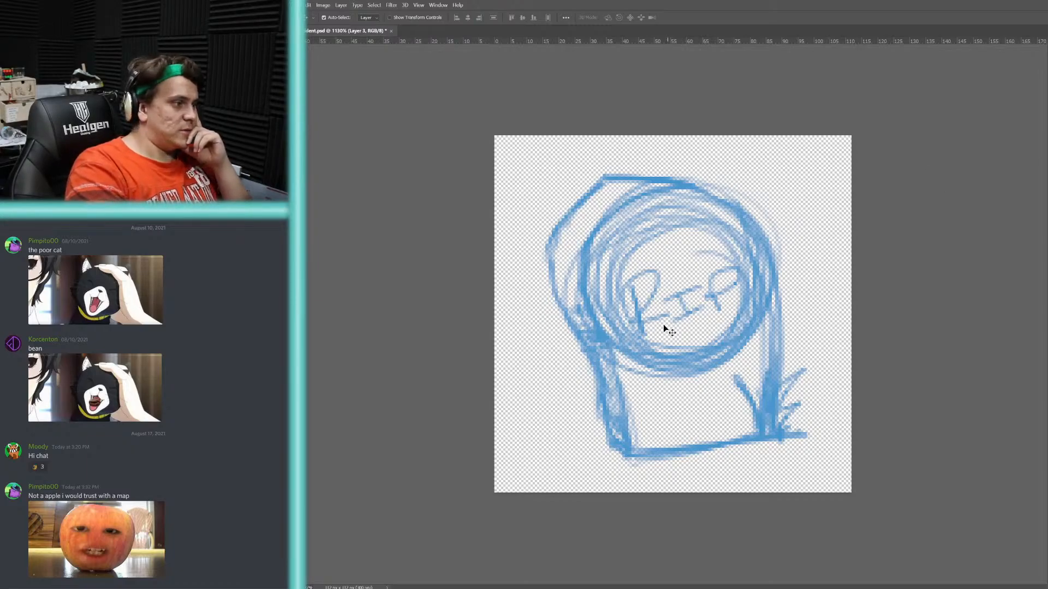
- Paint the tombstone's side, face and base solid grey-brown beneath the blue sketch lines with the Brush, leaving the grass unpainted
key(b)
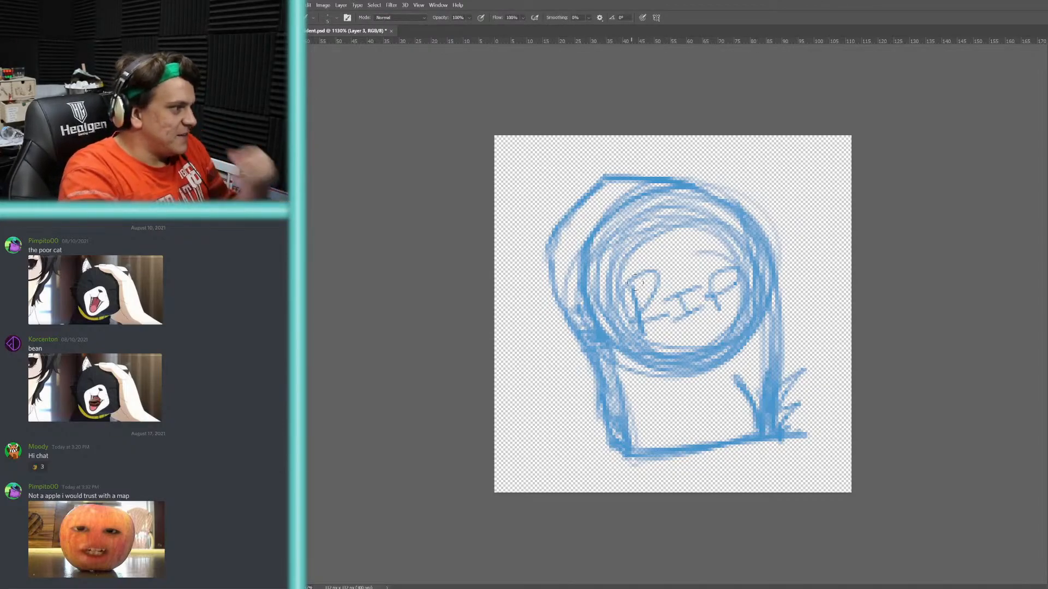
mouse_move(625, 207)
mouse_down()
mouse_move(589, 251)
mouse_move(605, 229)
mouse_move(611, 273)
mouse_move(650, 251)
mouse_move(611, 322)
mouse_move(598, 295)
mouse_move(573, 327)
mouse_move(568, 306)
mouse_move(580, 314)
mouse_move(557, 259)
mouse_move(559, 234)
mouse_move(609, 189)
mouse_move(584, 190)
mouse_move(572, 273)
mouse_move(584, 229)
mouse_move(556, 284)
mouse_up()
mouse_move(601, 333)
mouse_down()
mouse_move(625, 442)
mouse_move(617, 406)
mouse_move(629, 400)
mouse_move(637, 417)
mouse_move(622, 334)
mouse_move(635, 271)
mouse_move(633, 333)
mouse_move(649, 334)
mouse_move(652, 310)
mouse_move(636, 376)
mouse_move(648, 429)
mouse_move(668, 373)
mouse_move(687, 401)
mouse_move(721, 357)
mouse_move(691, 409)
mouse_move(715, 407)
mouse_move(728, 385)
mouse_move(740, 401)
mouse_move(740, 378)
mouse_move(762, 418)
mouse_move(761, 314)
mouse_move(740, 235)
mouse_move(704, 197)
mouse_move(610, 184)
mouse_move(697, 177)
mouse_move(759, 221)
mouse_move(769, 229)
mouse_move(772, 311)
mouse_up()
drag(760, 426, 732, 423)
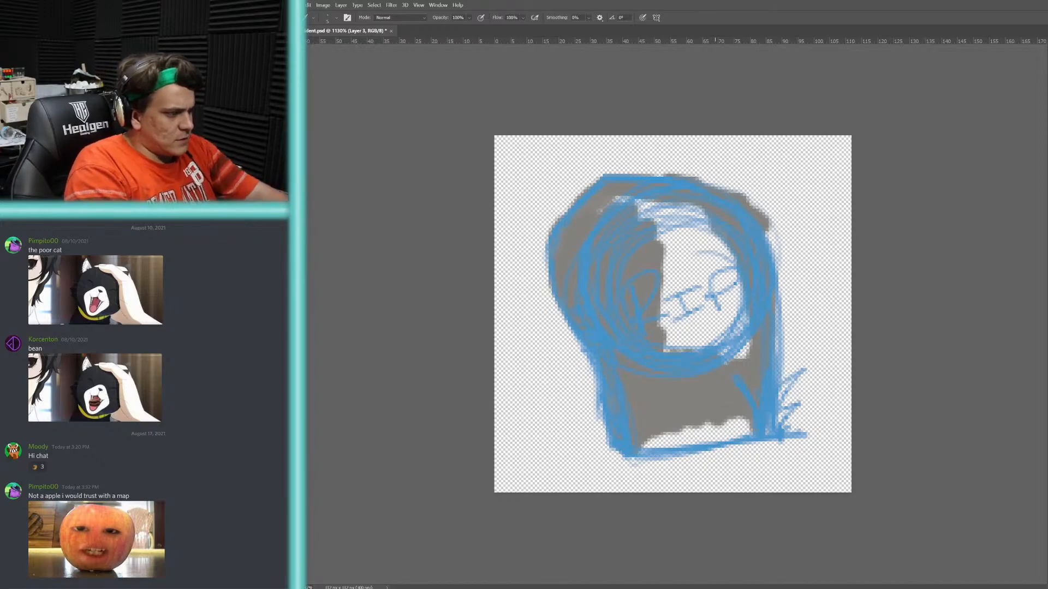
mouse_move(685, 429)
mouse_down()
mouse_move(655, 447)
mouse_move(709, 436)
mouse_up()
mouse_move(641, 453)
mouse_down()
mouse_move(771, 425)
mouse_move(738, 428)
mouse_up()
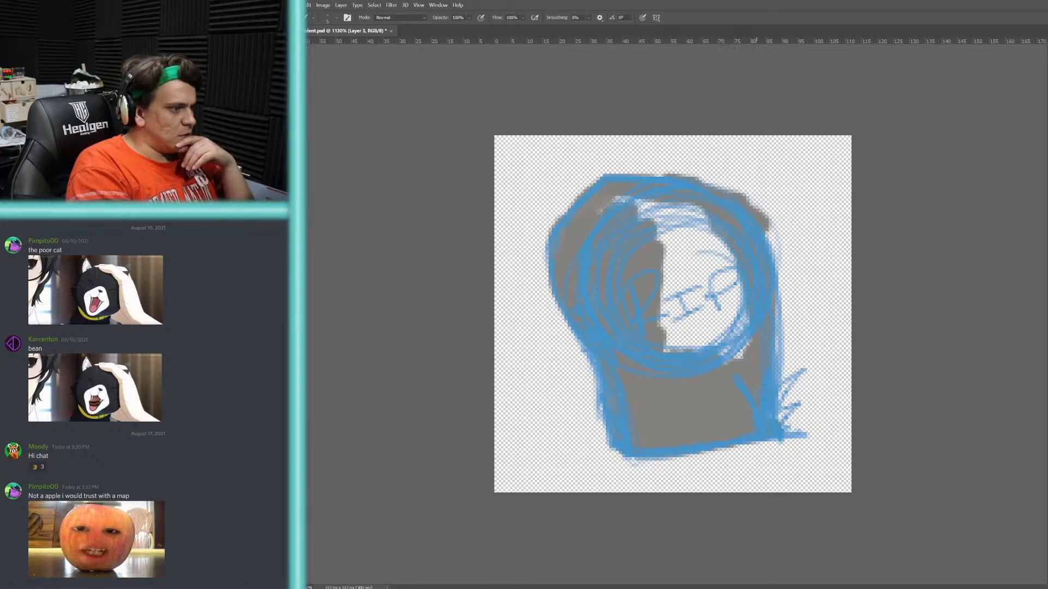
mouse_move(753, 352)
mouse_down()
mouse_move(743, 324)
mouse_move(726, 358)
mouse_up()
drag(748, 307, 742, 248)
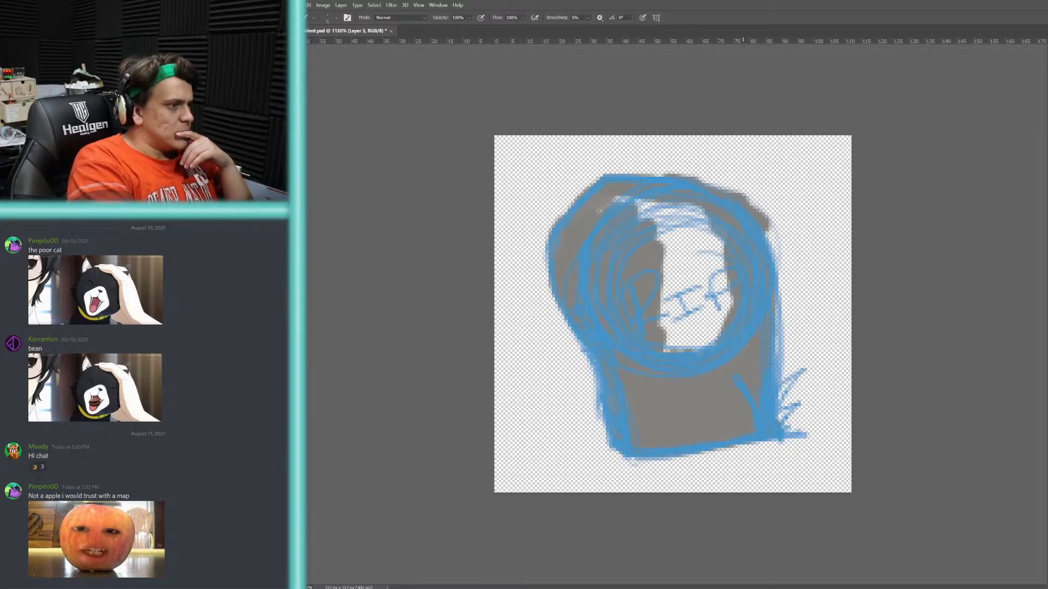
mouse_move(729, 301)
mouse_down()
mouse_move(673, 347)
mouse_move(709, 314)
mouse_move(667, 328)
mouse_move(696, 295)
mouse_move(704, 256)
mouse_move(689, 240)
mouse_move(674, 256)
mouse_move(679, 221)
mouse_move(610, 203)
mouse_up()
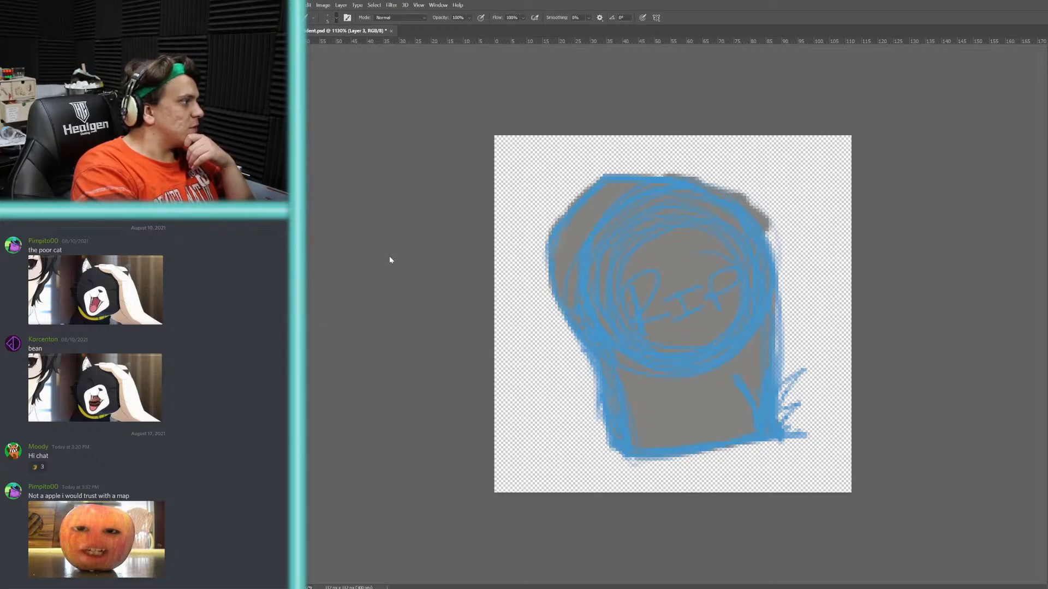
- Choose a ragged-tipped Mixer Brush preset and shrink its tip to a small size for texturing the stone
click(338, 244)
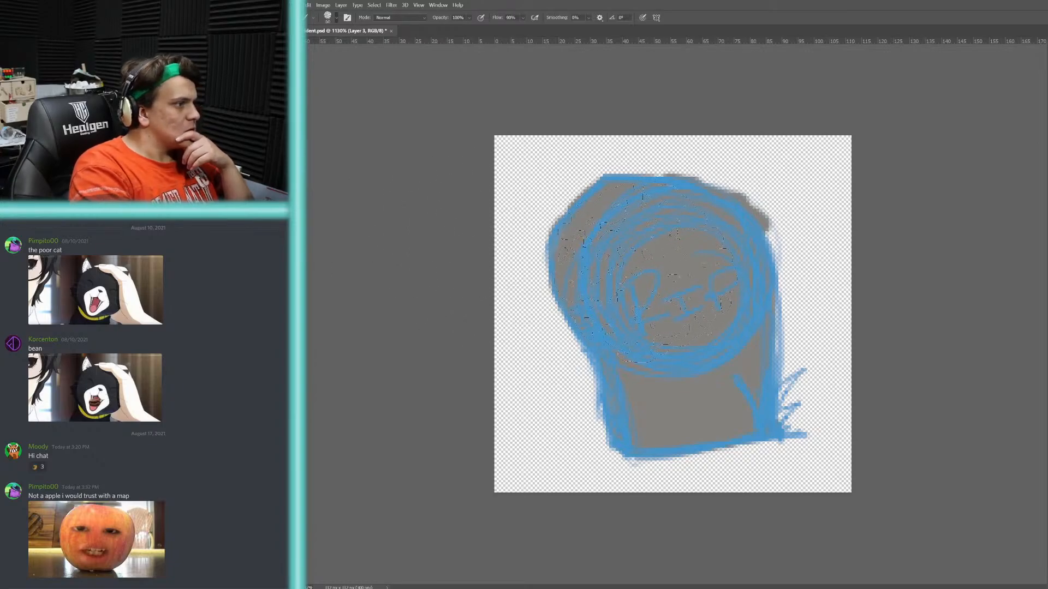
click(342, 200)
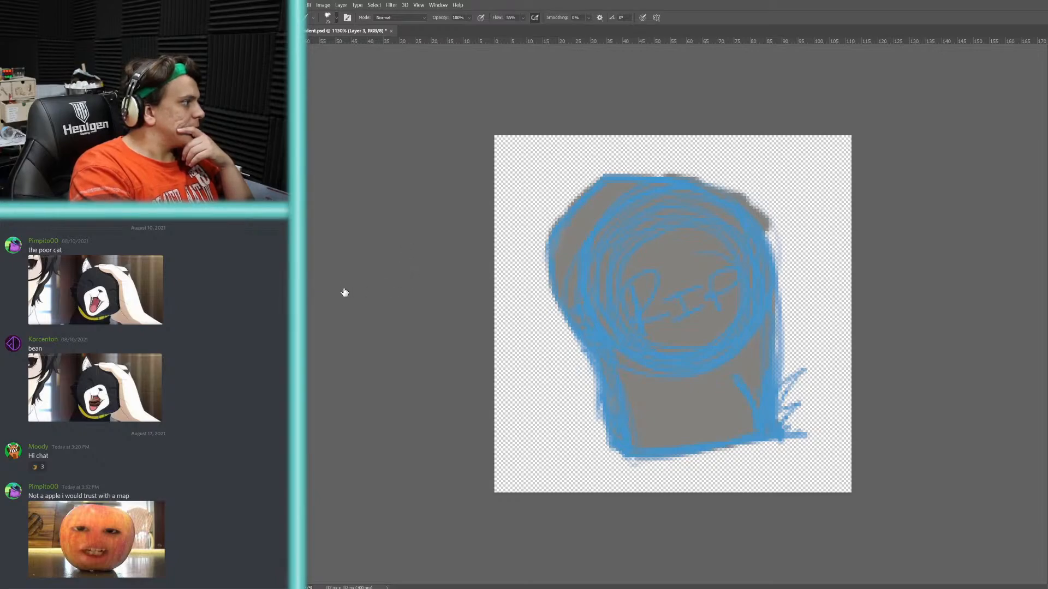
click(350, 266)
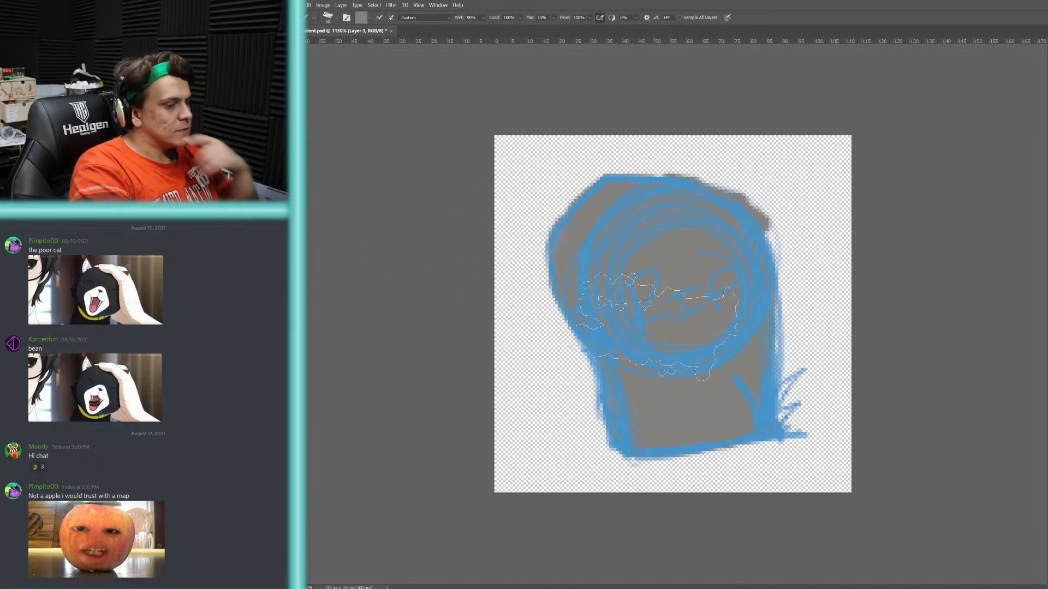
key(bracketleft)
key(bracketleft)
key(bracketleft)
key(bracketleft)
key(bracketleft)
key(bracketleft)
key(bracketleft)
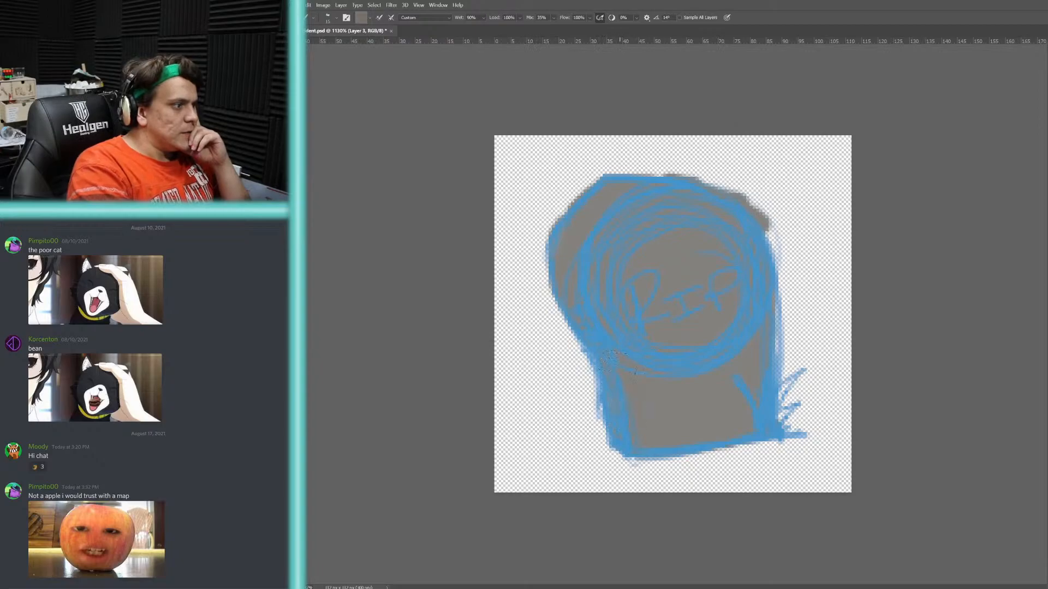
- Brush mottled grey-brown texture over the tombstone's lower face and around its rough edges, reducing the tip for streaks on its left side
mouse_move(620, 363)
mouse_down()
mouse_move(628, 415)
mouse_move(638, 412)
mouse_move(623, 390)
mouse_move(629, 429)
mouse_move(645, 445)
mouse_move(708, 427)
mouse_move(765, 429)
mouse_move(645, 437)
mouse_move(751, 427)
mouse_move(769, 318)
mouse_move(746, 429)
mouse_move(771, 358)
mouse_up()
mouse_move(749, 439)
mouse_down()
mouse_move(773, 325)
mouse_move(757, 440)
mouse_move(751, 423)
mouse_move(736, 436)
mouse_move(626, 435)
mouse_up()
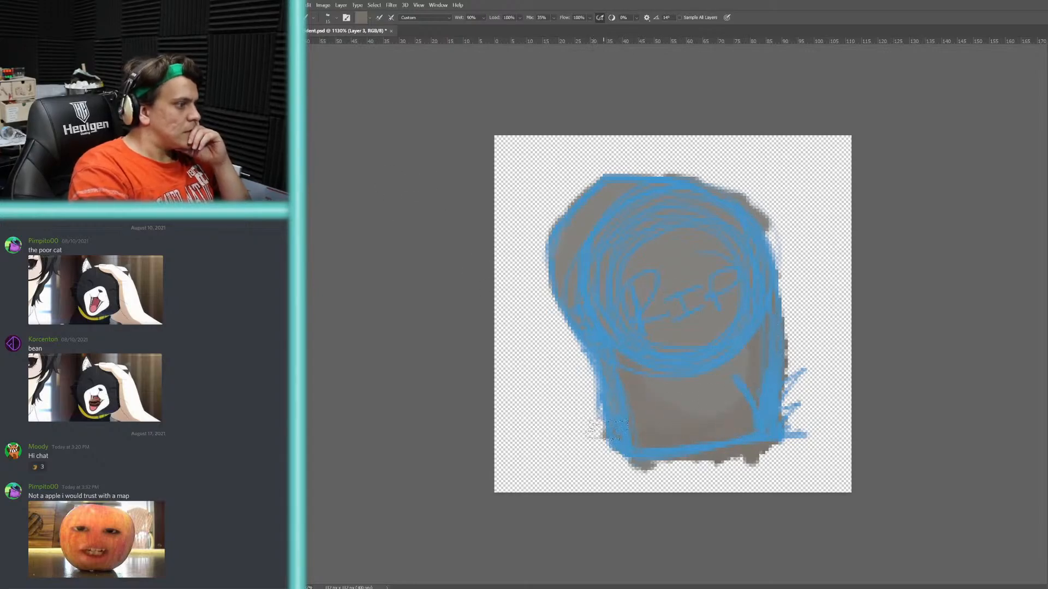
mouse_move(594, 393)
mouse_down()
mouse_move(607, 434)
mouse_move(562, 275)
mouse_move(579, 308)
mouse_move(566, 210)
mouse_move(600, 177)
mouse_move(647, 169)
mouse_move(568, 221)
mouse_move(543, 281)
mouse_move(608, 423)
mouse_move(606, 483)
mouse_up()
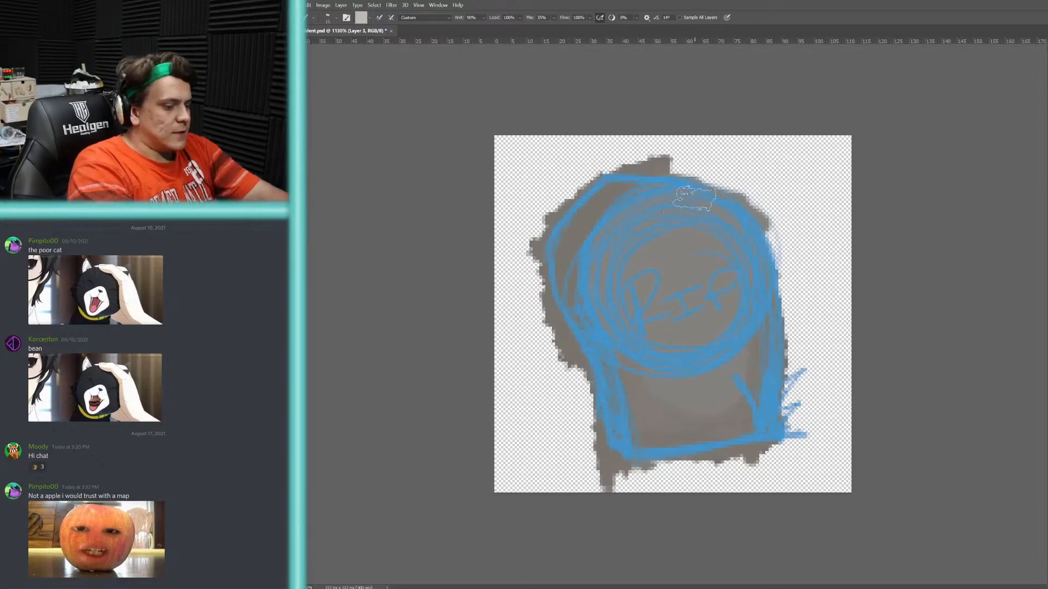
key(bracketleft)
key(bracketleft)
key(bracketleft)
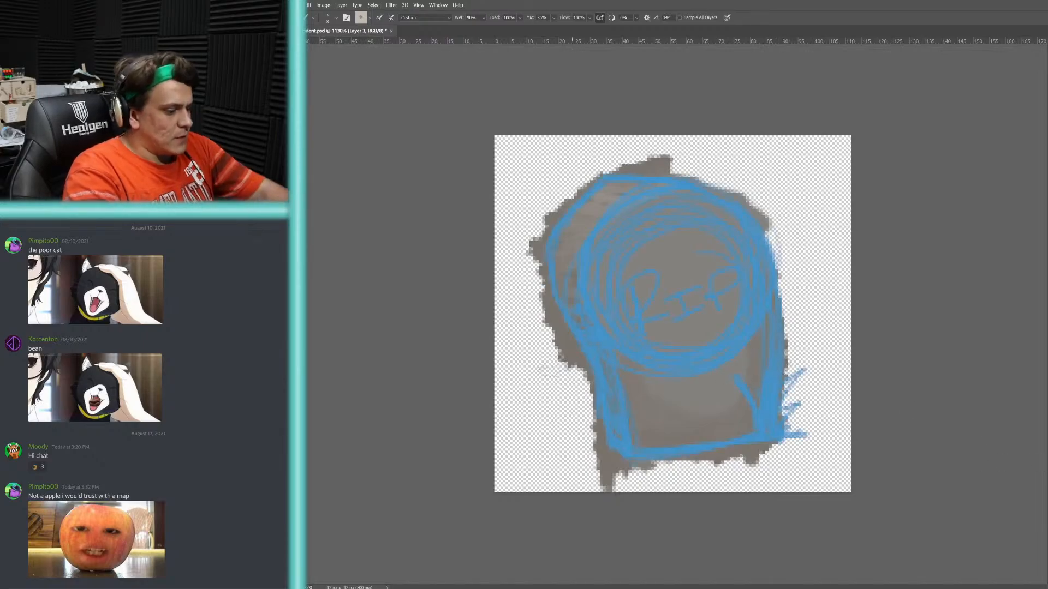
- Erase the ragged grey-brown overspill outside the tombstone's left side and along its base, following the blue outline
key(e)
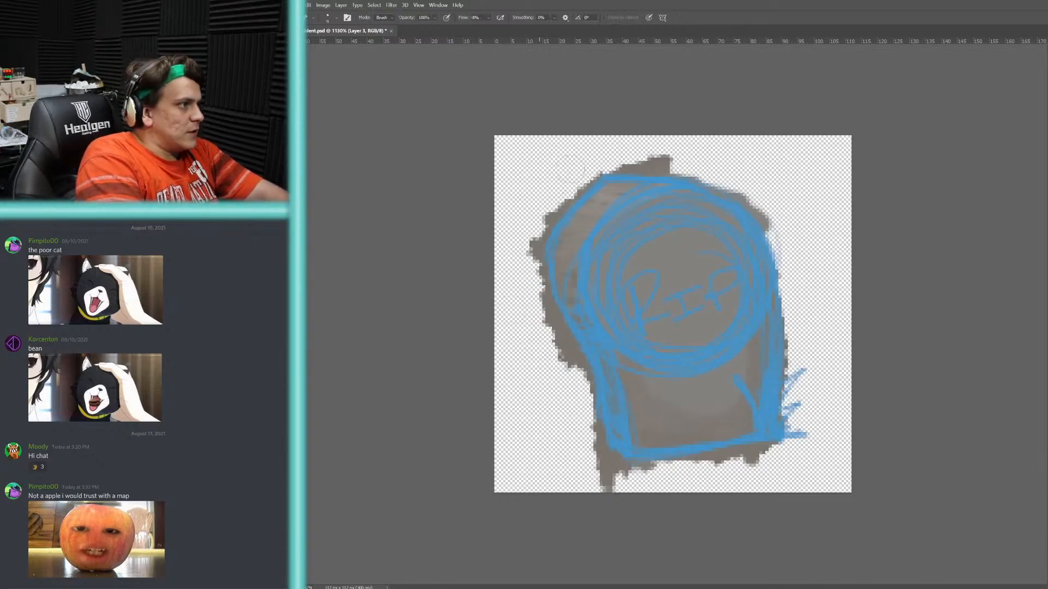
mouse_move(540, 207)
mouse_down()
mouse_move(581, 167)
mouse_move(530, 246)
mouse_move(566, 357)
mouse_move(590, 374)
mouse_move(565, 330)
mouse_up()
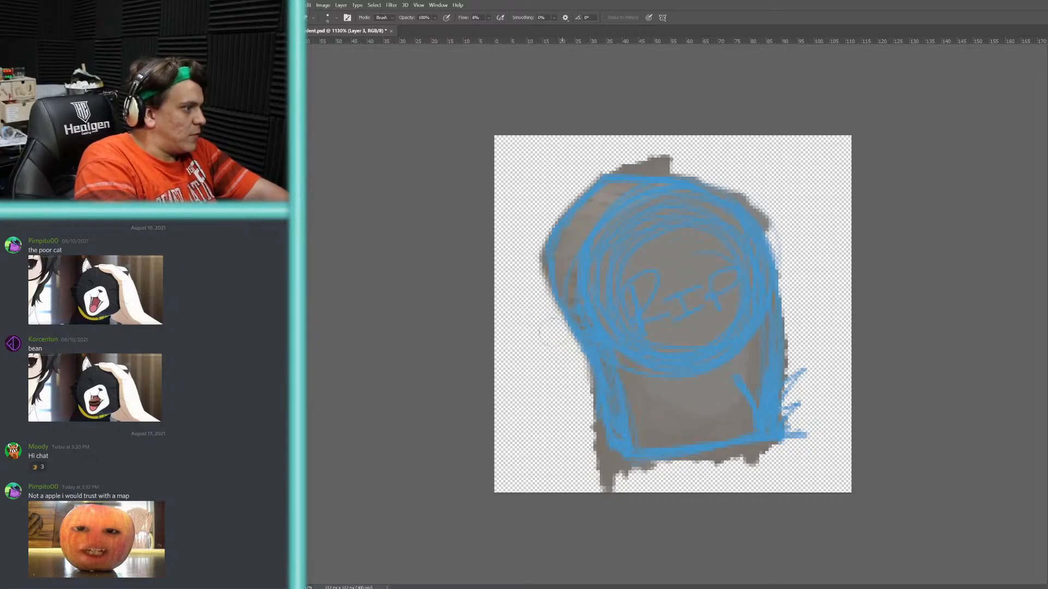
mouse_move(535, 269)
mouse_down()
mouse_move(543, 263)
mouse_move(529, 268)
mouse_up()
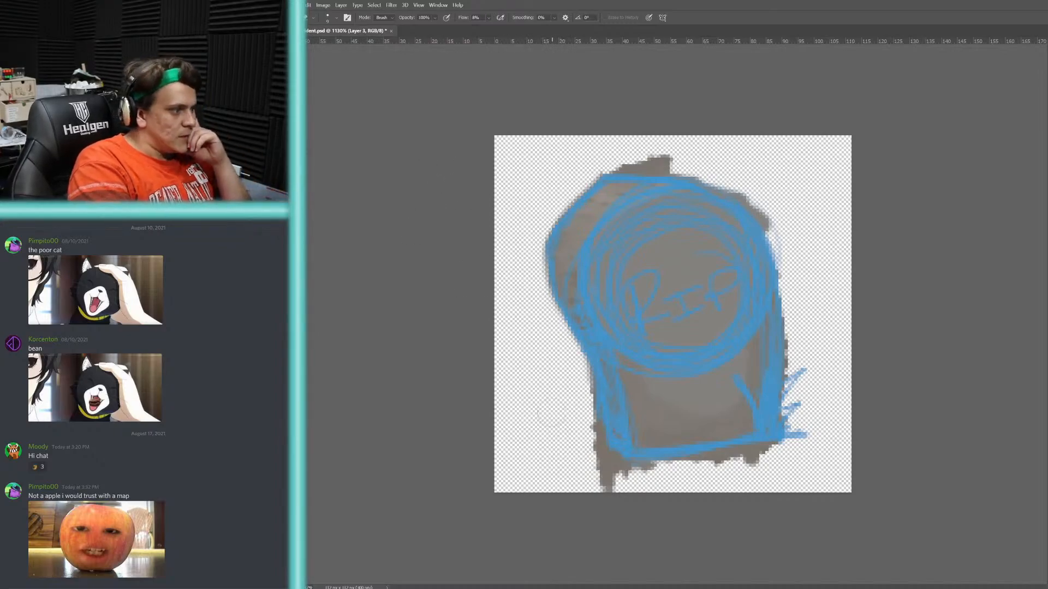
mouse_move(592, 382)
mouse_down()
mouse_move(599, 497)
mouse_move(632, 505)
mouse_move(624, 486)
mouse_move(580, 453)
mouse_move(647, 468)
mouse_up()
mouse_move(654, 479)
mouse_down()
mouse_move(711, 489)
mouse_move(670, 483)
mouse_move(689, 481)
mouse_move(674, 480)
mouse_move(730, 435)
mouse_move(767, 443)
mouse_move(756, 478)
mouse_move(784, 463)
mouse_move(763, 458)
mouse_move(780, 452)
mouse_move(651, 475)
mouse_move(683, 471)
mouse_up()
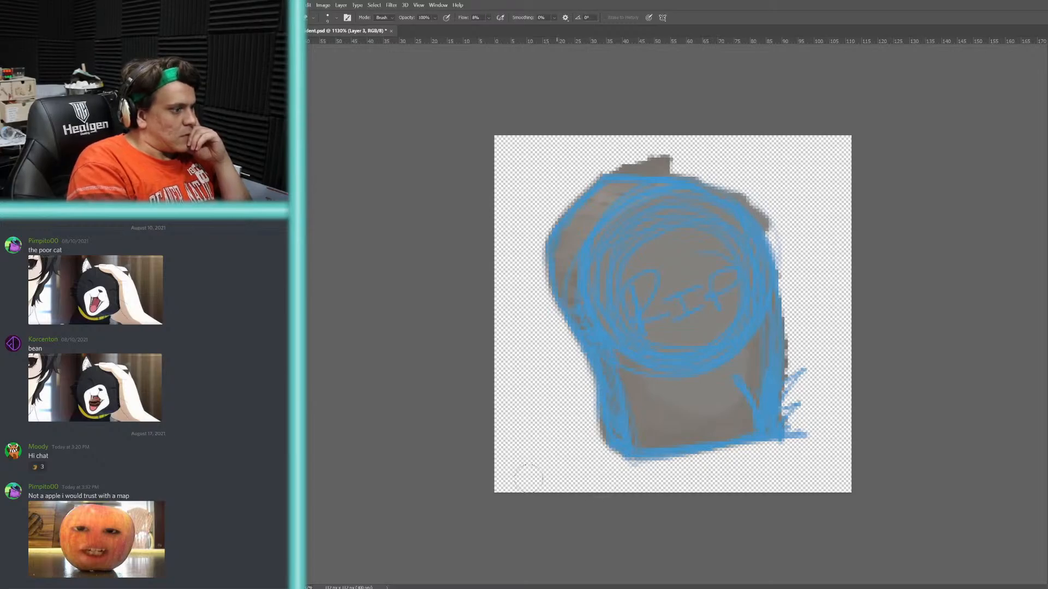
mouse_move(585, 423)
mouse_down()
mouse_move(589, 454)
mouse_move(590, 425)
mouse_up()
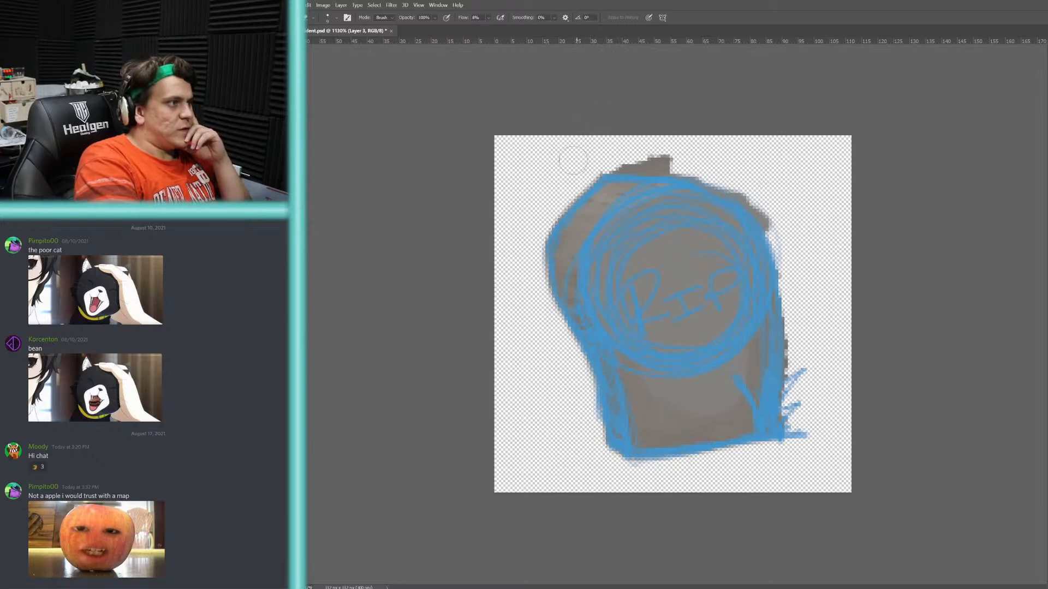
- Erase the stray grey-brown paint above the tombstone's top and beyond its right side down to the grass
mouse_move(568, 156)
mouse_down()
mouse_move(679, 160)
mouse_move(653, 157)
mouse_up()
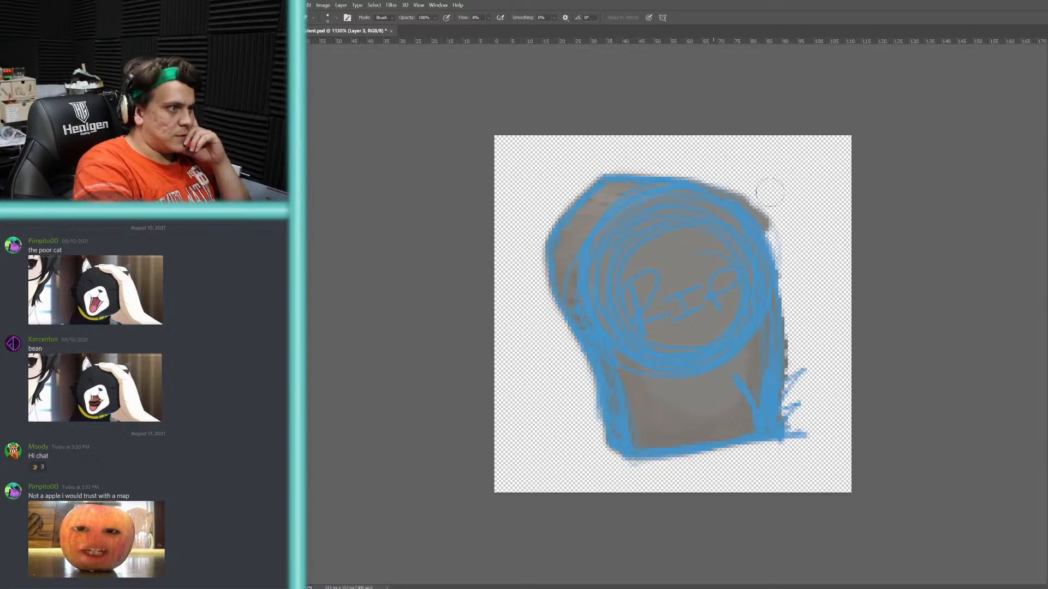
mouse_move(769, 182)
mouse_down()
mouse_move(756, 191)
mouse_move(800, 240)
mouse_move(789, 229)
mouse_up()
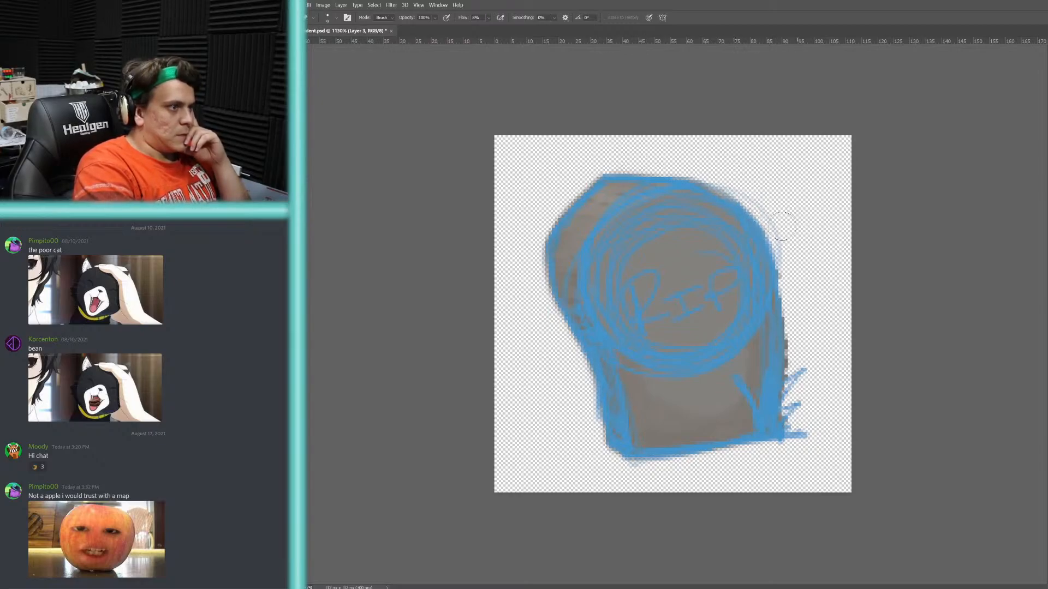
drag(678, 164, 775, 212)
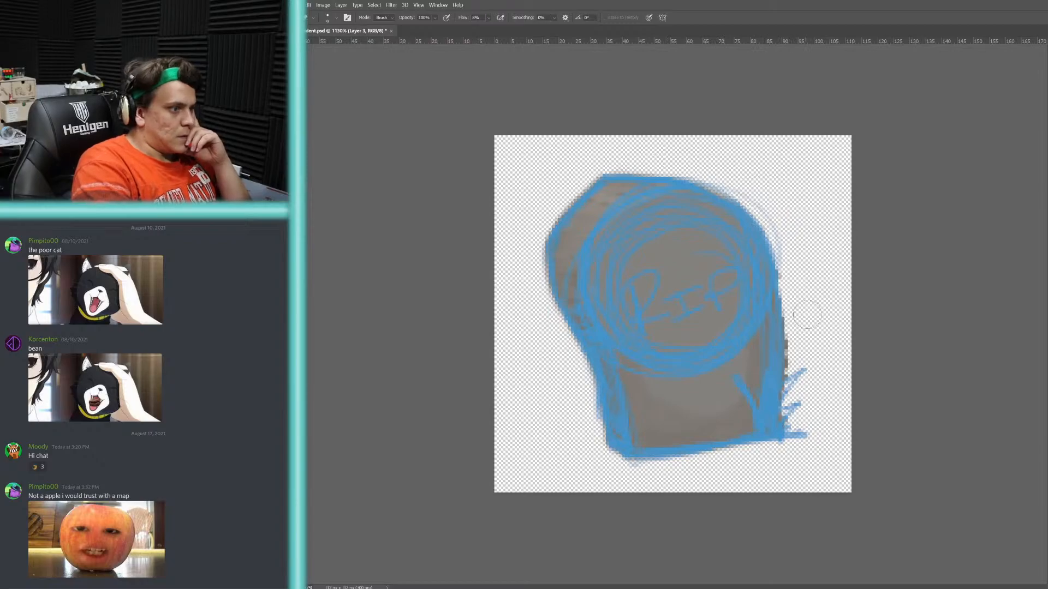
mouse_move(809, 371)
mouse_down()
mouse_move(797, 417)
mouse_move(801, 361)
mouse_up()
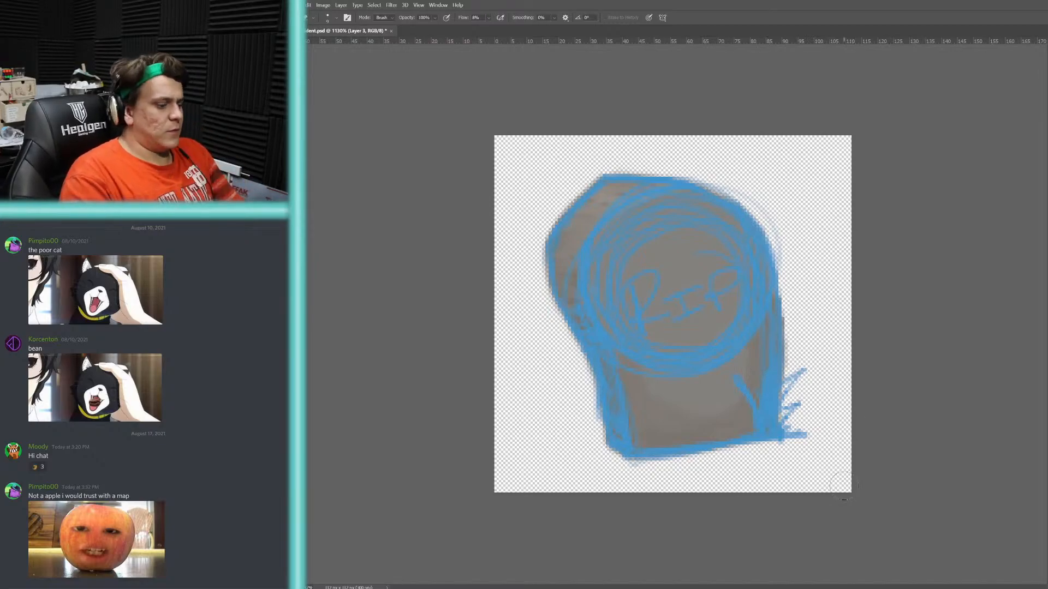
- Trace the RIP lettering in darker grey on the tombstone's face and hide the blue sketch layer
key(b)
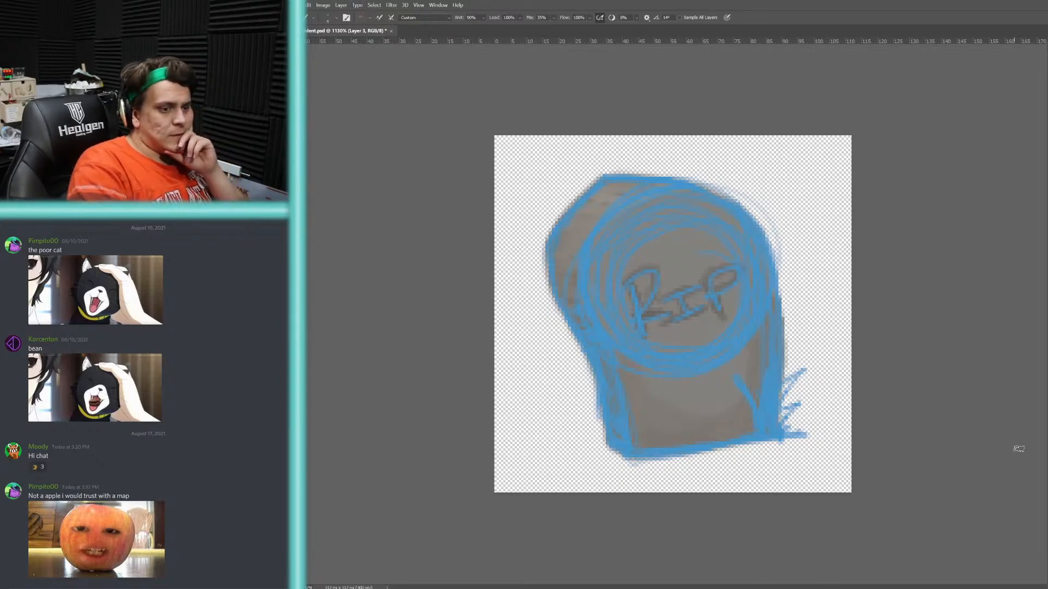
click(1046, 449)
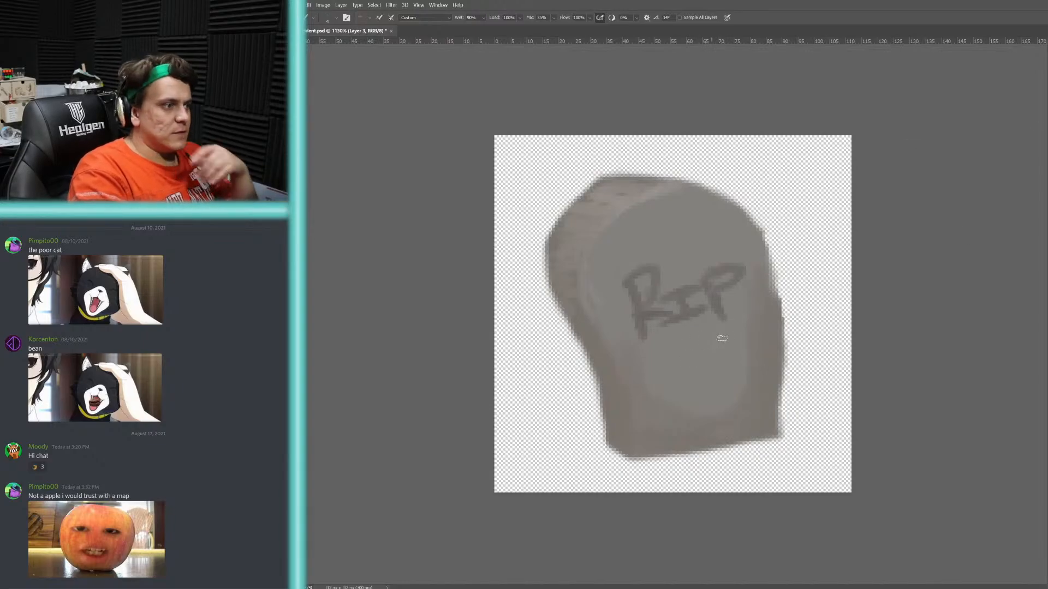
- Sample a stone colour and crisp up the tombstone's outline with small Mixer Brush strokes along its right side, base and left side
key(i)
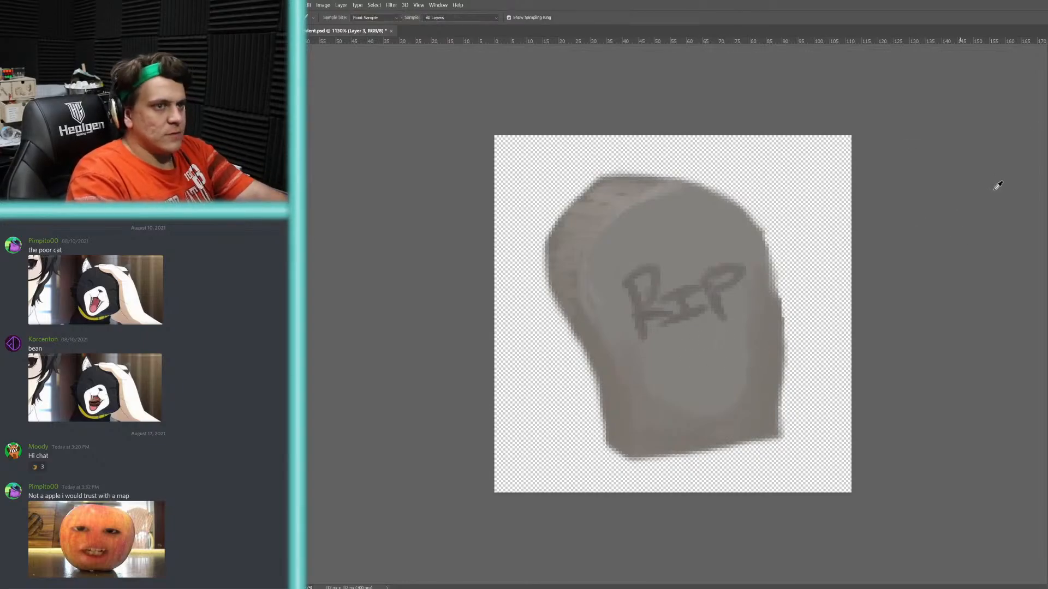
key(b)
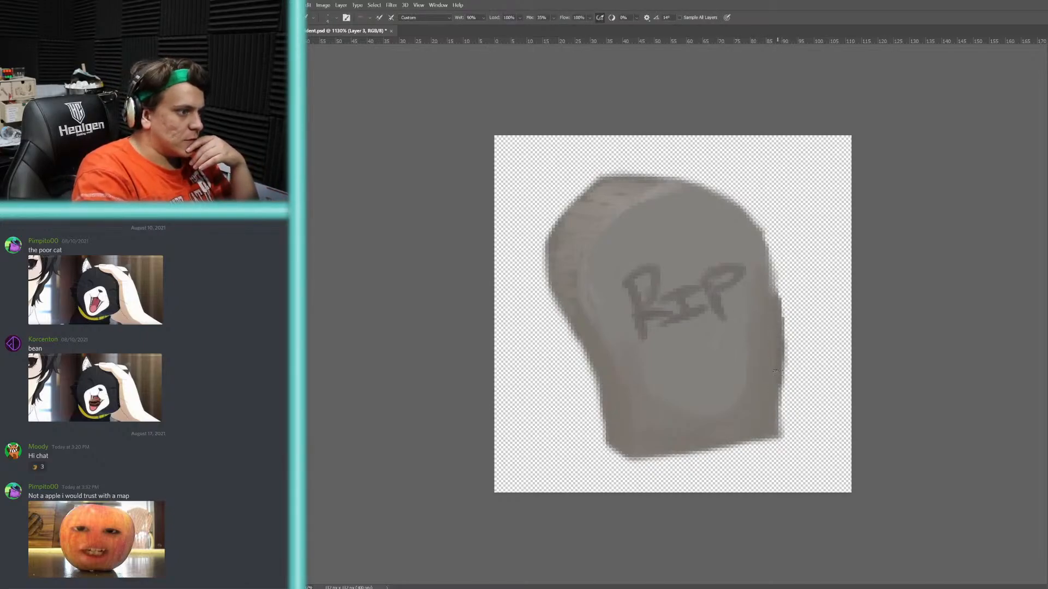
drag(778, 372, 776, 432)
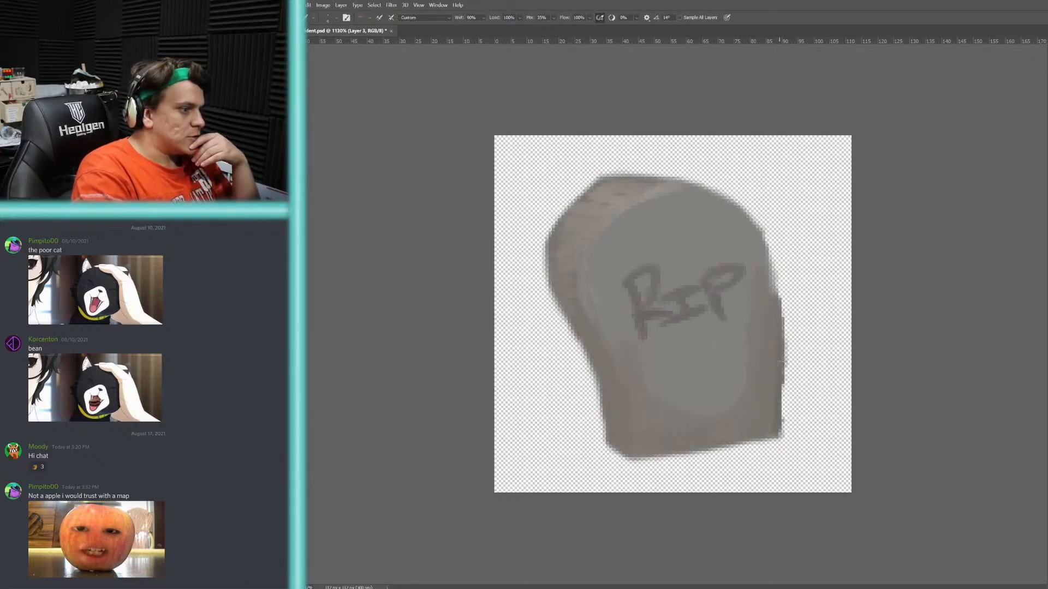
mouse_move(616, 451)
mouse_down()
mouse_move(608, 445)
mouse_move(625, 458)
mouse_up()
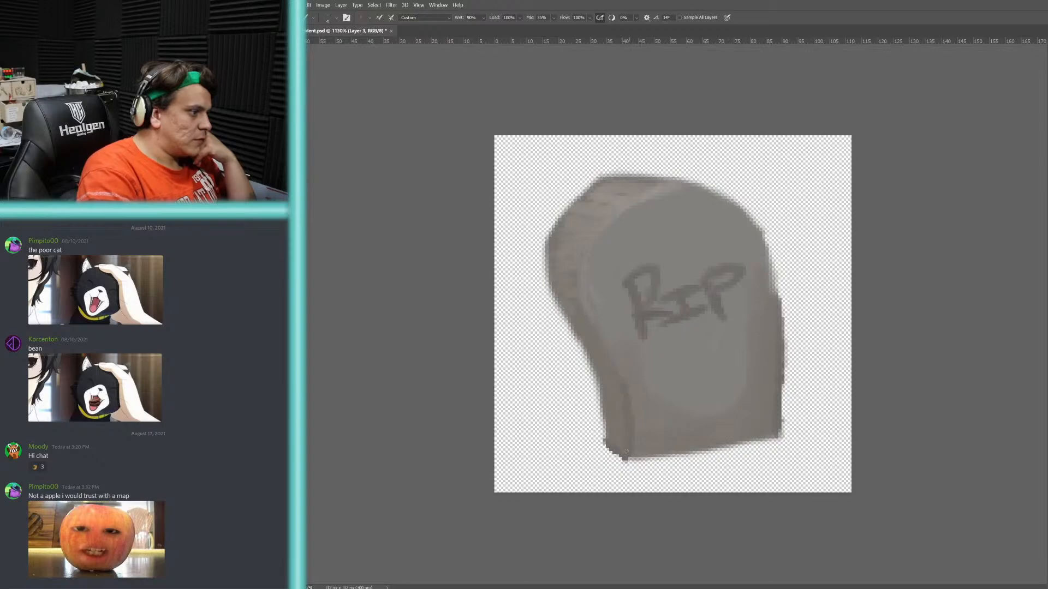
drag(639, 457, 684, 449)
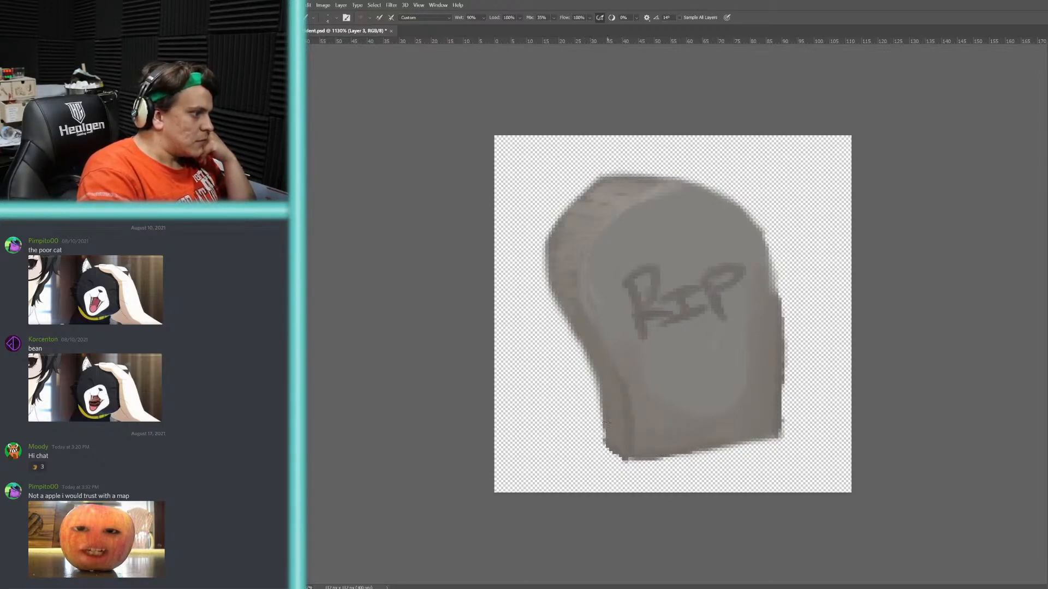
drag(599, 378, 562, 309)
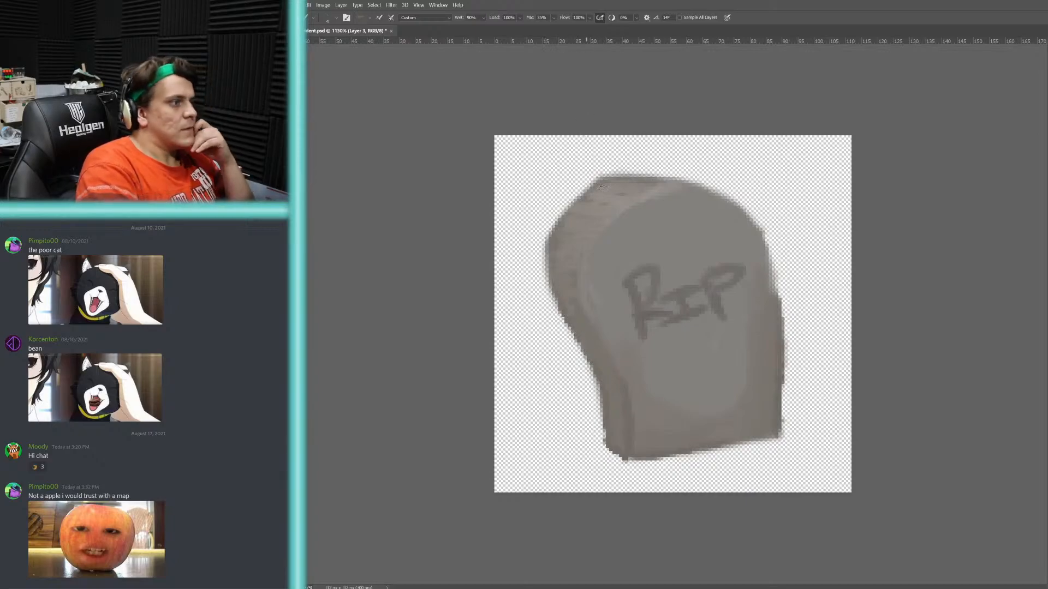
drag(778, 294, 759, 220)
key(e)
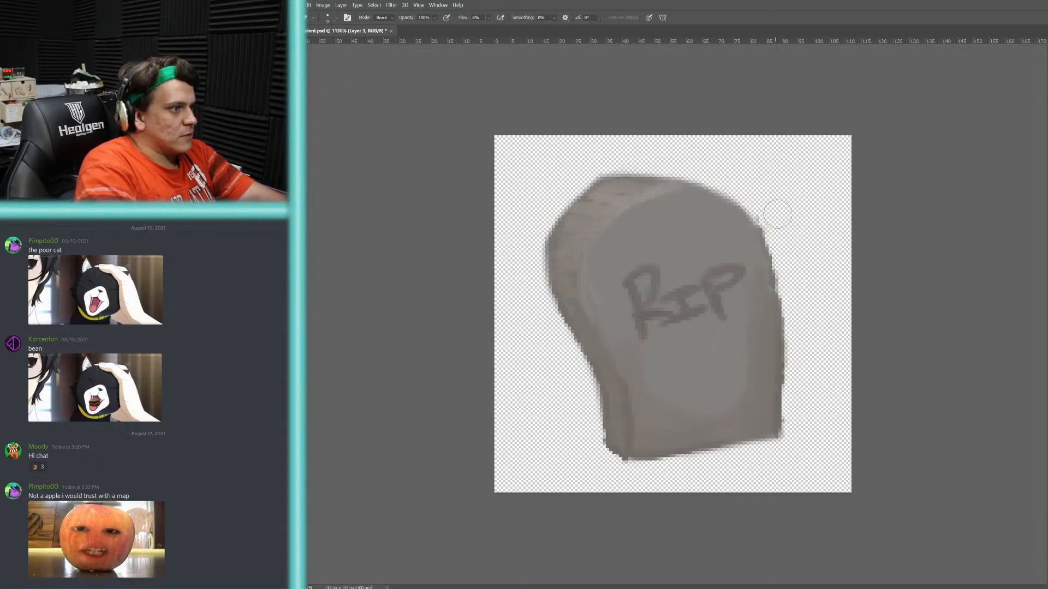
- On a new layer, paint a small dark green grass tuft at the tombstone's lower-right corner, undoing the last stray blade
key(z)
drag(784, 236, 760, 248)
drag(713, 278, 659, 321)
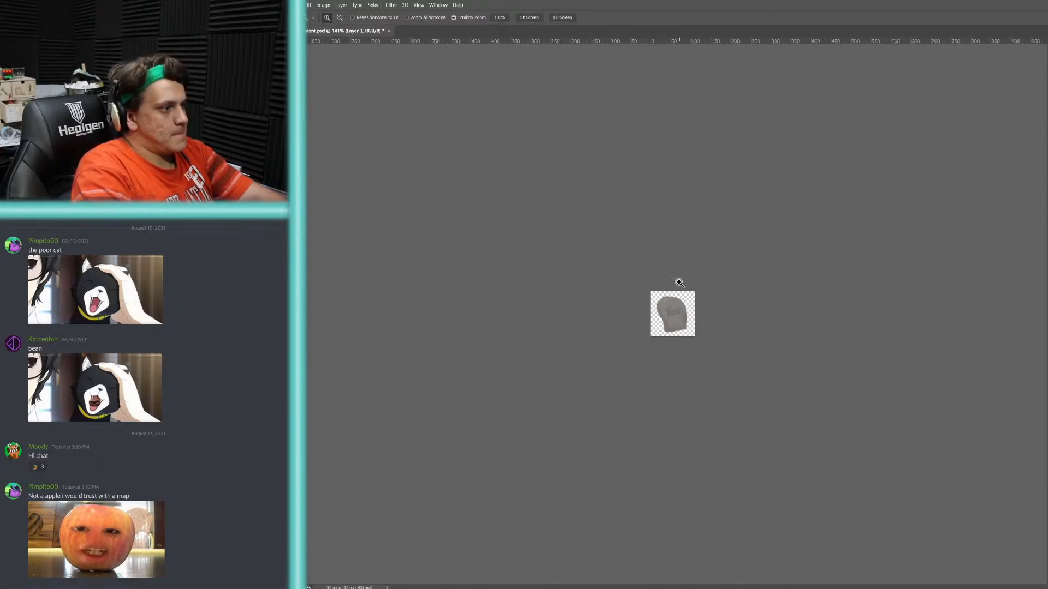
mouse_move(720, 239)
mouse_down()
mouse_move(685, 284)
mouse_move(742, 233)
mouse_up()
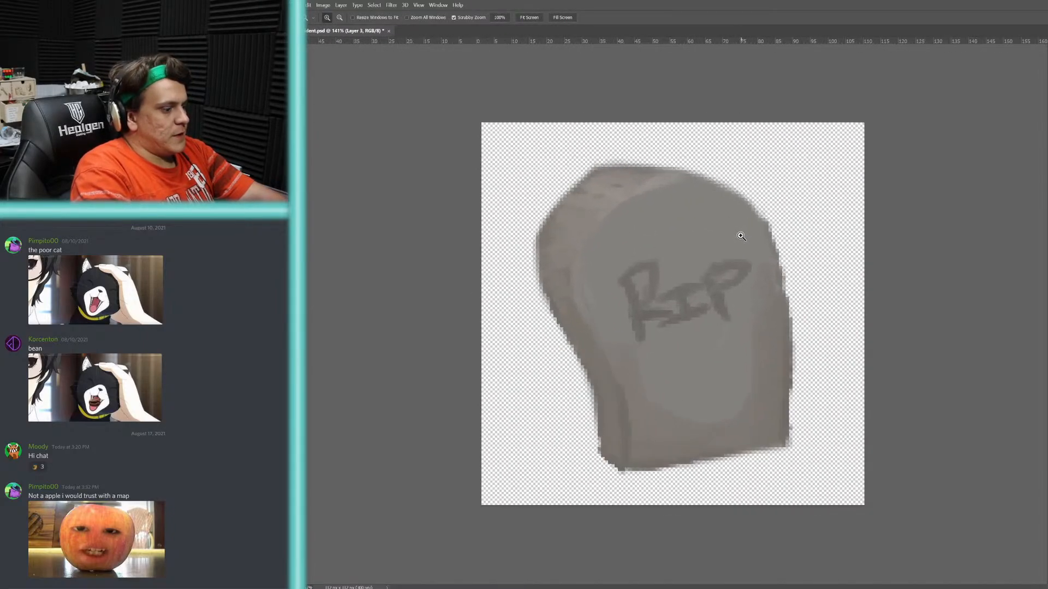
key(b)
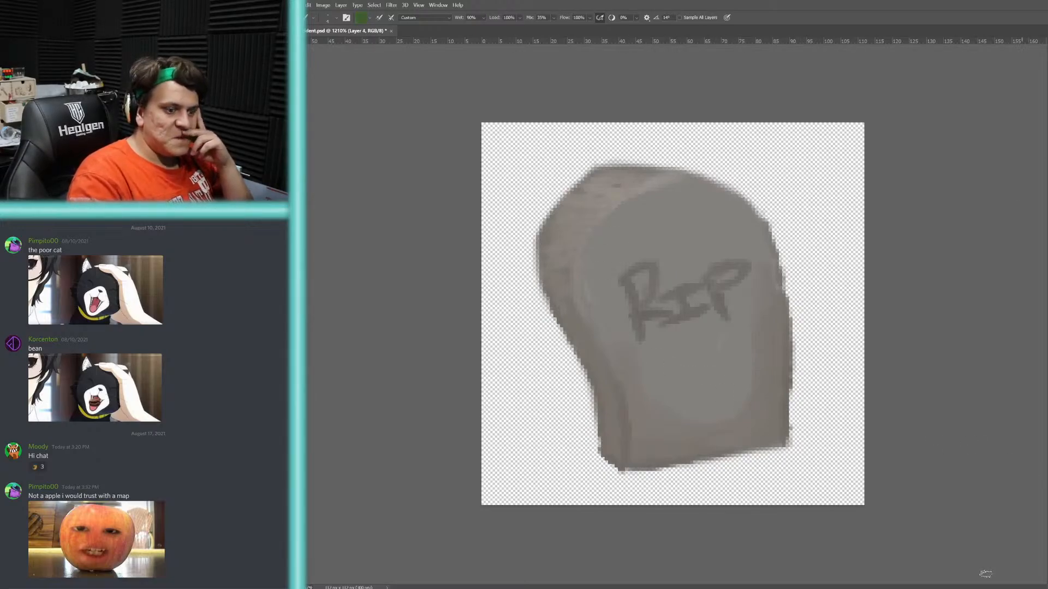
mouse_move(779, 453)
mouse_down()
mouse_move(770, 387)
mouse_move(775, 456)
mouse_move(759, 430)
mouse_move(774, 463)
mouse_move(800, 411)
mouse_up()
mouse_move(780, 449)
mouse_down()
mouse_move(800, 451)
mouse_move(798, 435)
mouse_move(786, 451)
mouse_up()
mouse_move(791, 412)
mouse_down()
mouse_move(773, 328)
mouse_move(771, 384)
mouse_up()
key(ctrl+z)
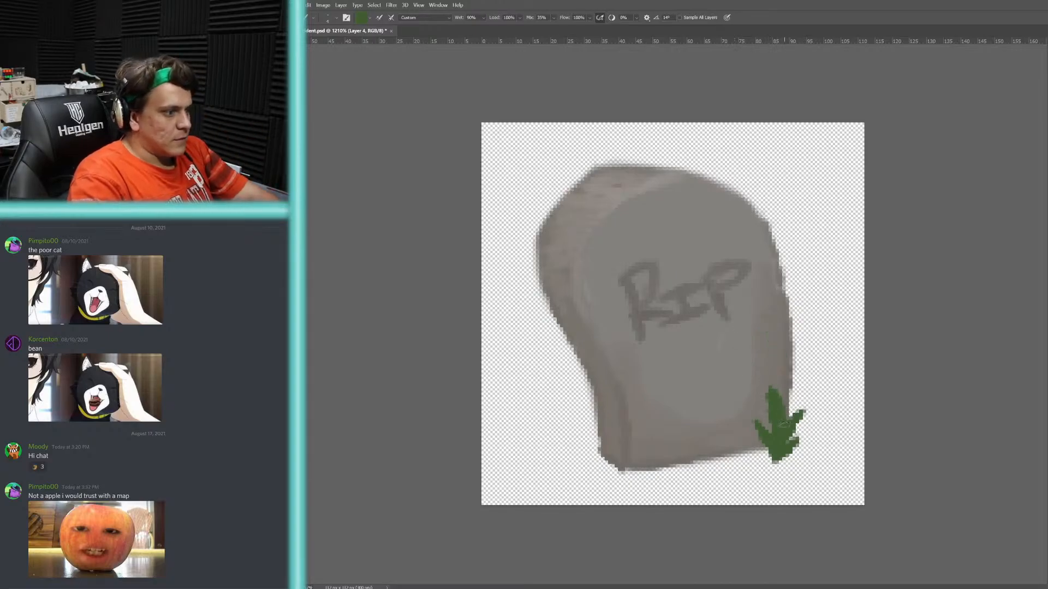
- Add a long curved blade up the tombstone's right edge, widen the tuft with a low leaf, and shade the grass in varied greens
drag(782, 424, 764, 335)
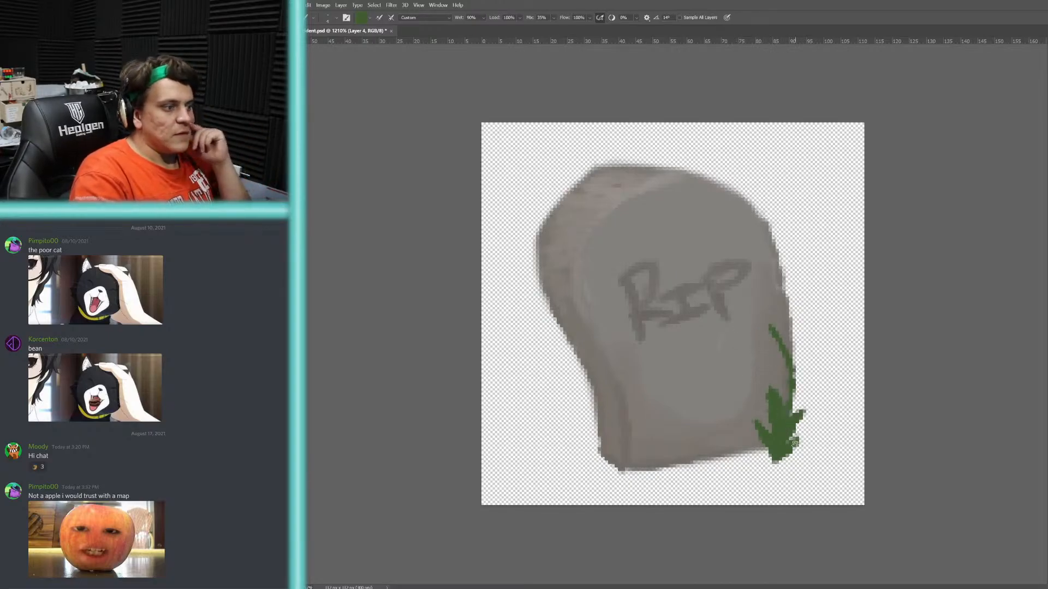
drag(768, 455, 746, 441)
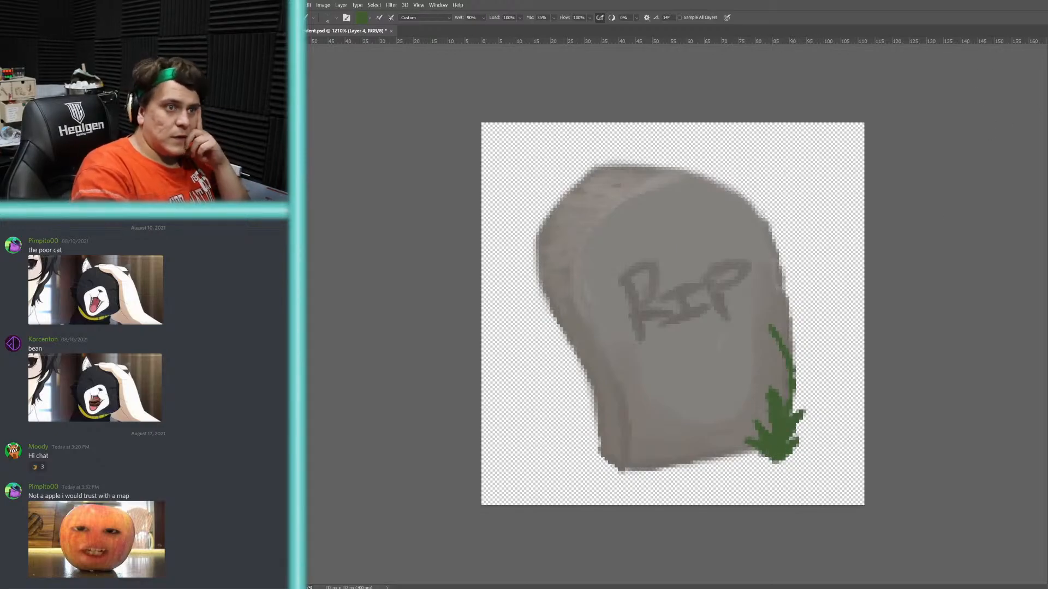
click(1046, 87)
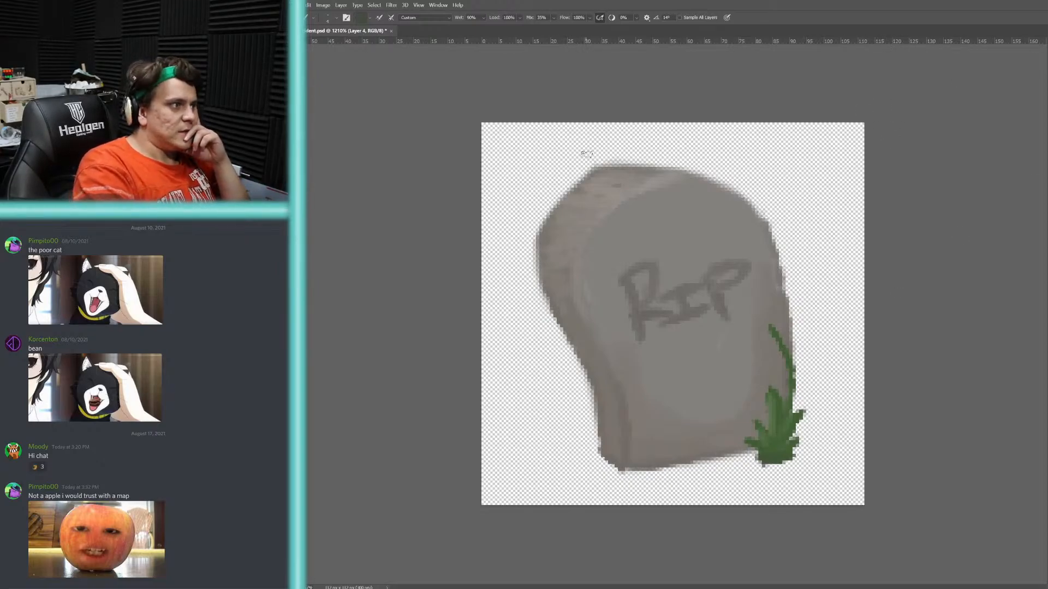
- Paint a thin dark green stem across the tombstone's top and a crimson flower head at its right end
mouse_move(559, 176)
mouse_down()
mouse_move(587, 187)
mouse_move(712, 160)
mouse_up()
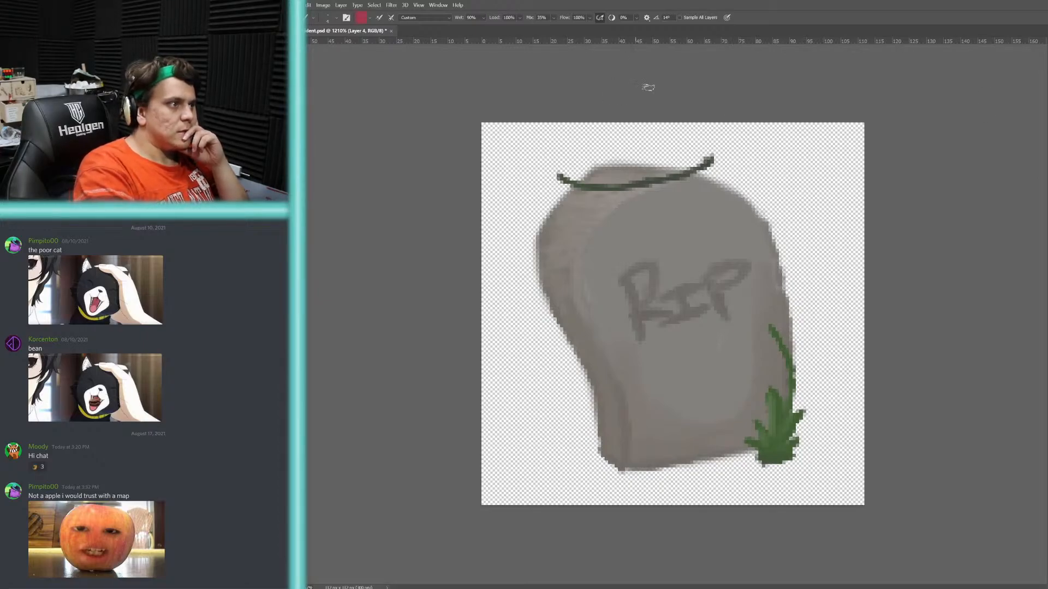
mouse_move(686, 166)
mouse_down()
mouse_move(711, 162)
mouse_move(687, 160)
mouse_move(688, 149)
mouse_move(703, 150)
mouse_move(699, 140)
mouse_move(691, 162)
mouse_move(728, 167)
mouse_up()
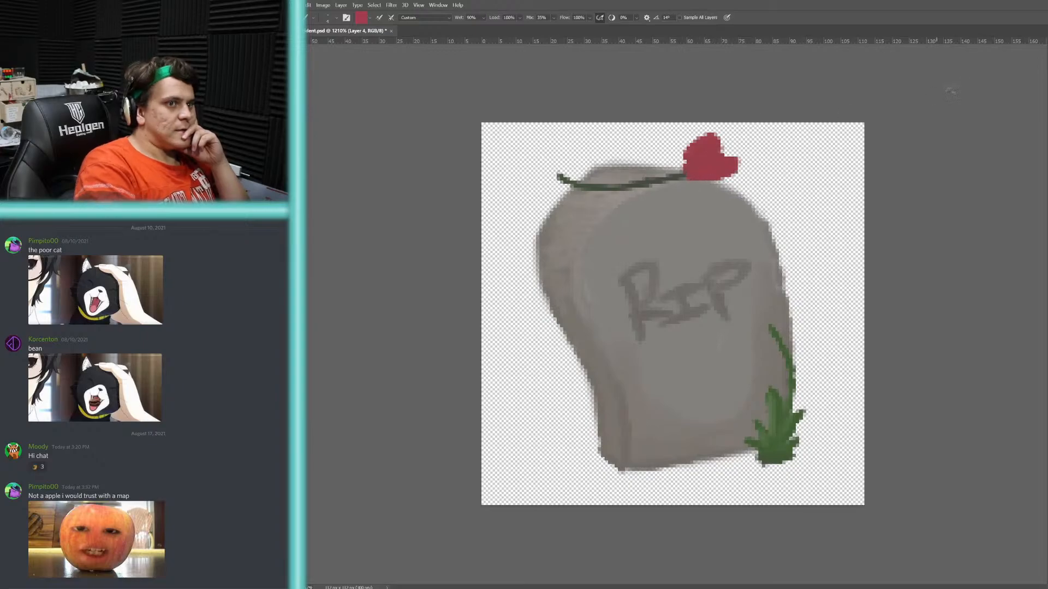
- Pick a lighter pink and shade the flower's petals with pink highlights and deeper red along the underside
click(1045, 88)
click(1045, 82)
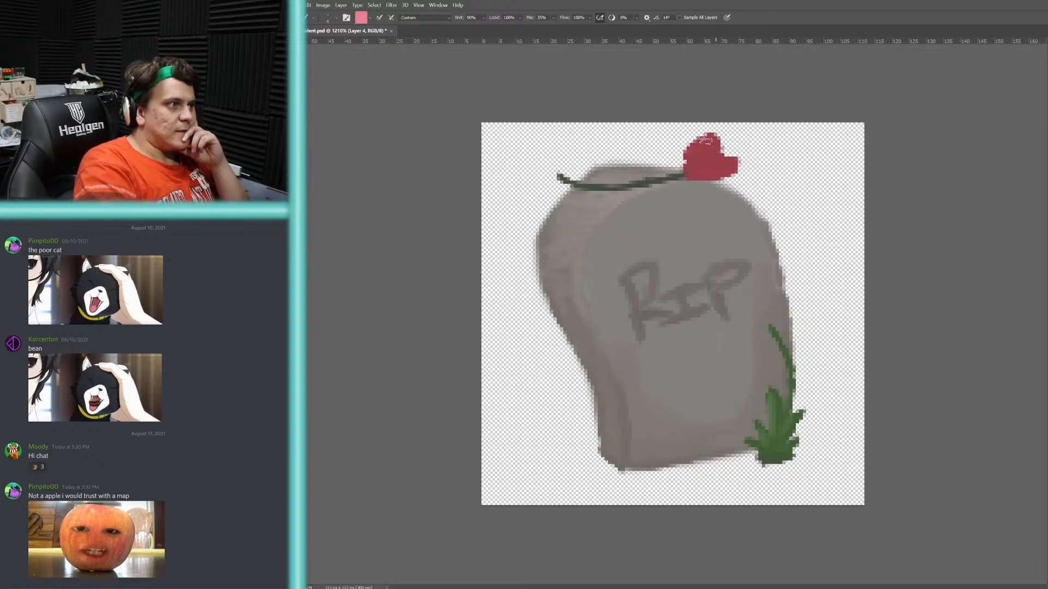
drag(708, 138, 690, 155)
mouse_move(686, 166)
mouse_down()
mouse_move(710, 137)
mouse_move(686, 165)
mouse_move(708, 142)
mouse_move(732, 157)
mouse_move(717, 158)
mouse_up()
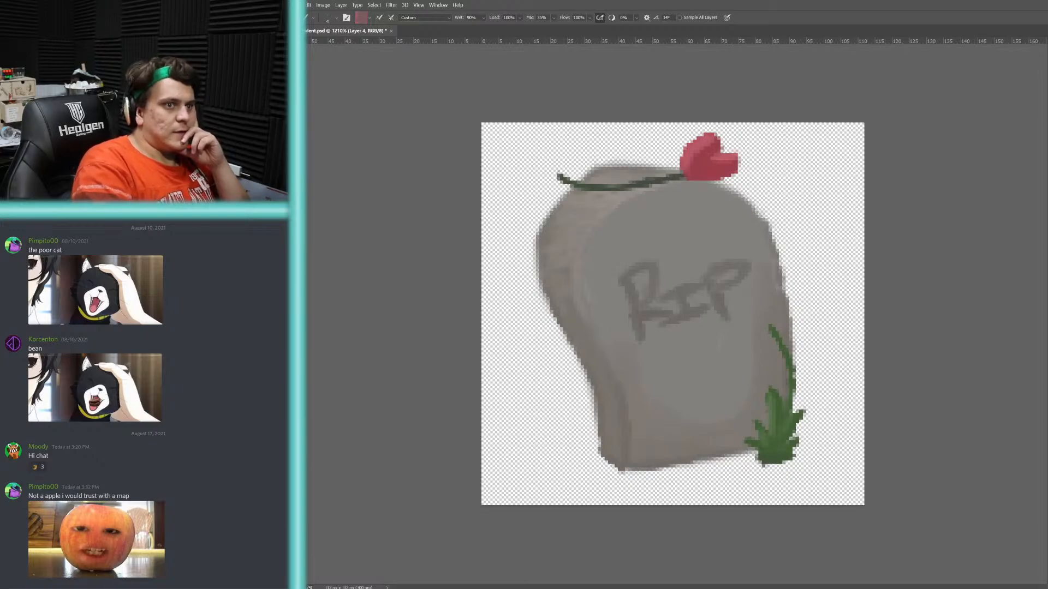
mouse_move(686, 178)
mouse_down()
mouse_move(731, 177)
mouse_move(713, 174)
mouse_up()
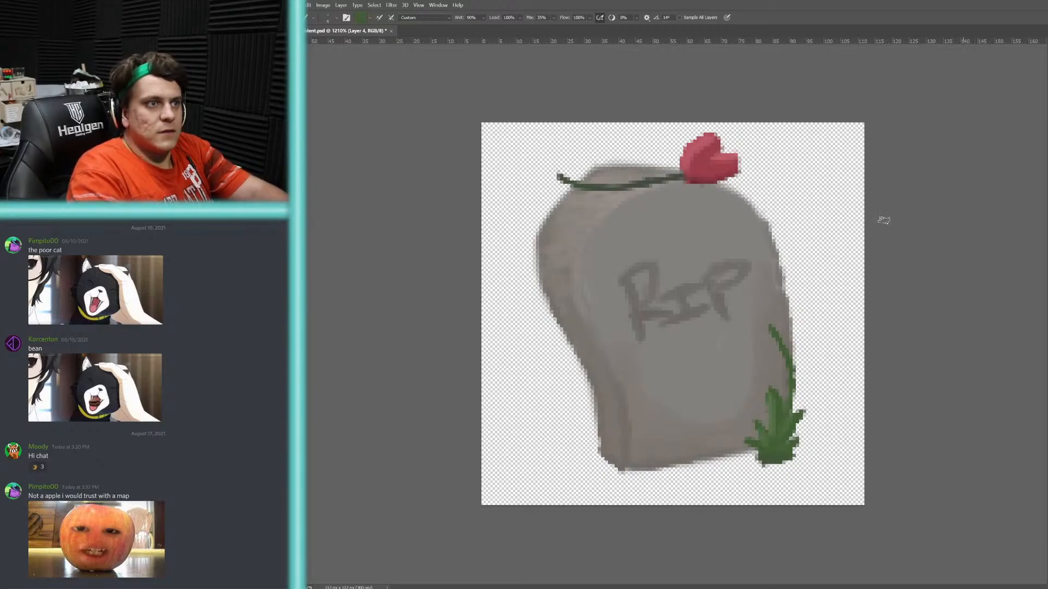
- Paint a small upright green leaf on the middle of the flower's stem
mouse_move(643, 180)
mouse_down()
mouse_move(638, 155)
mouse_move(627, 167)
mouse_up()
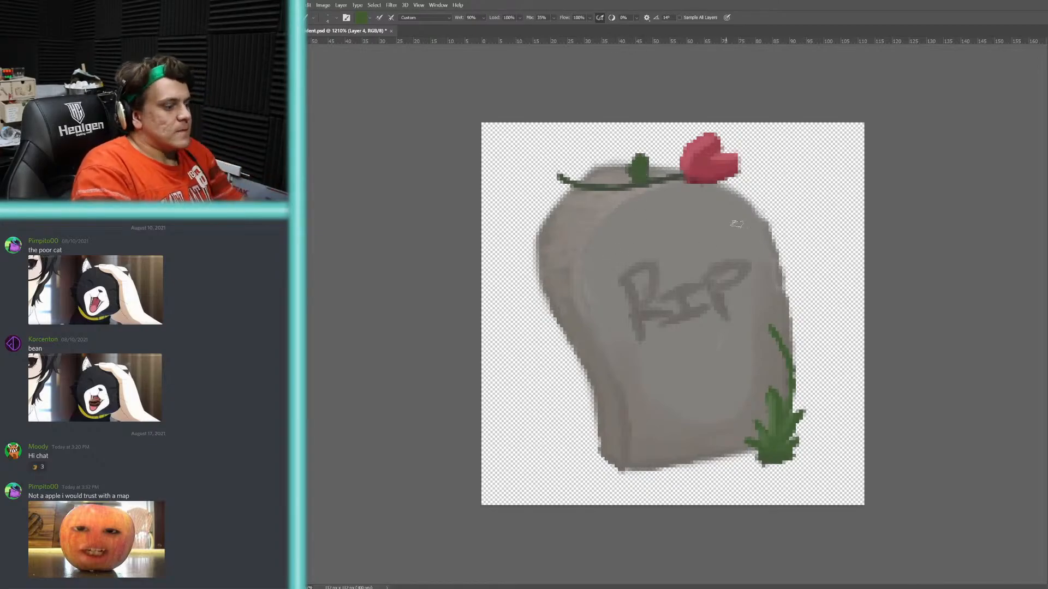
key(z)
mouse_move(803, 295)
mouse_down()
mouse_move(727, 332)
mouse_move(729, 296)
mouse_move(762, 276)
mouse_up()
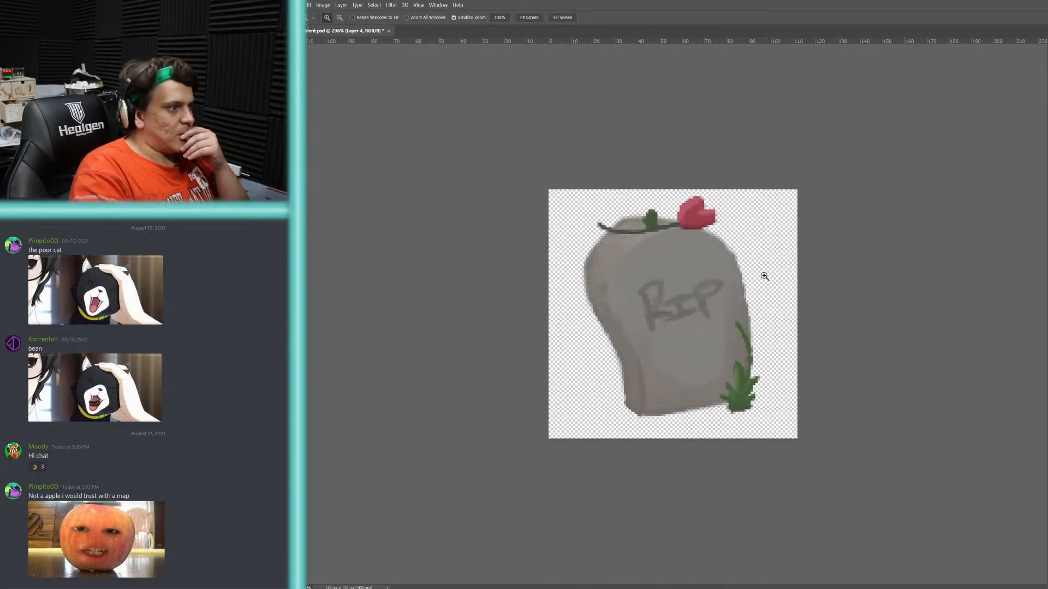
- Switch to the regular Brush tool with a scattered spatter preset and reduce its size
key(b)
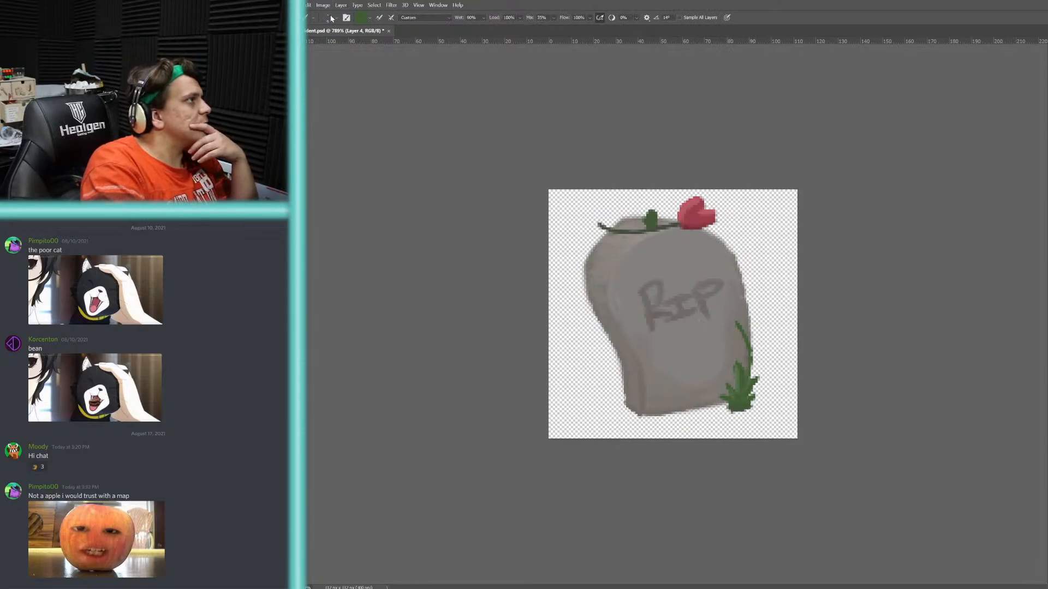
key(shift+b)
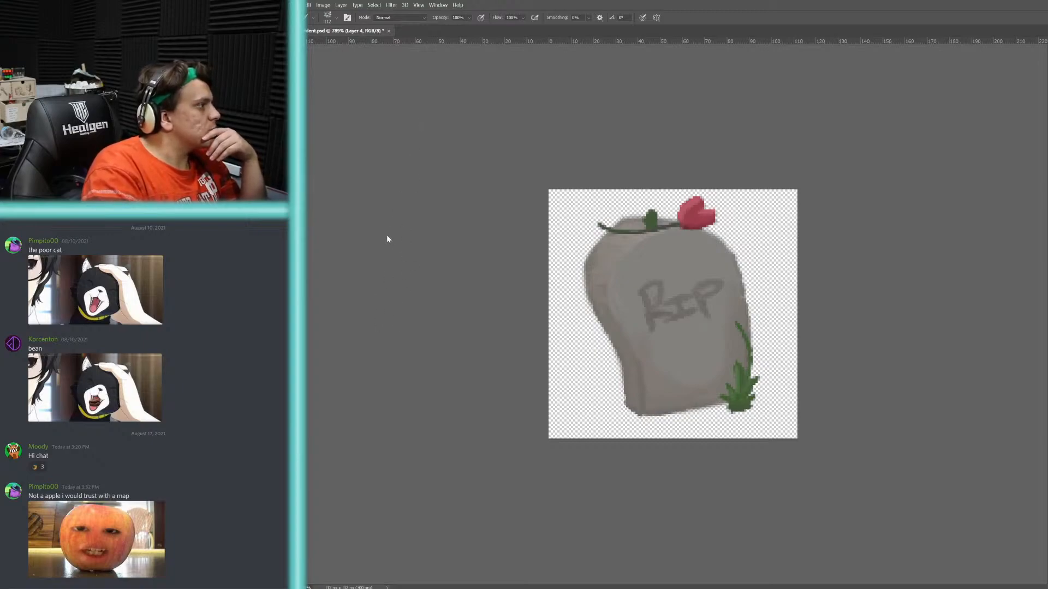
click(342, 179)
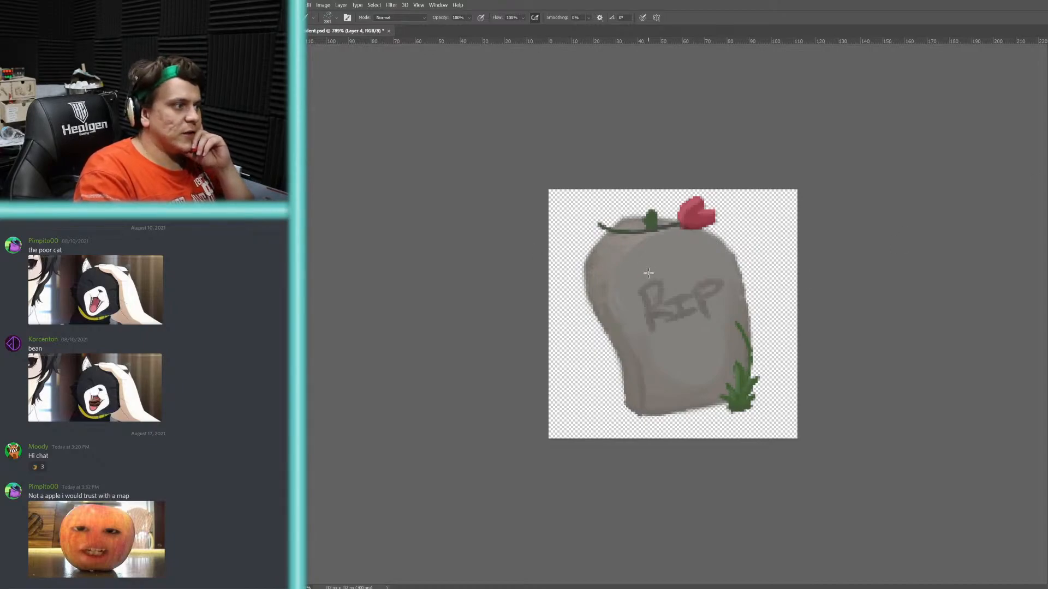
key([)
key(p)
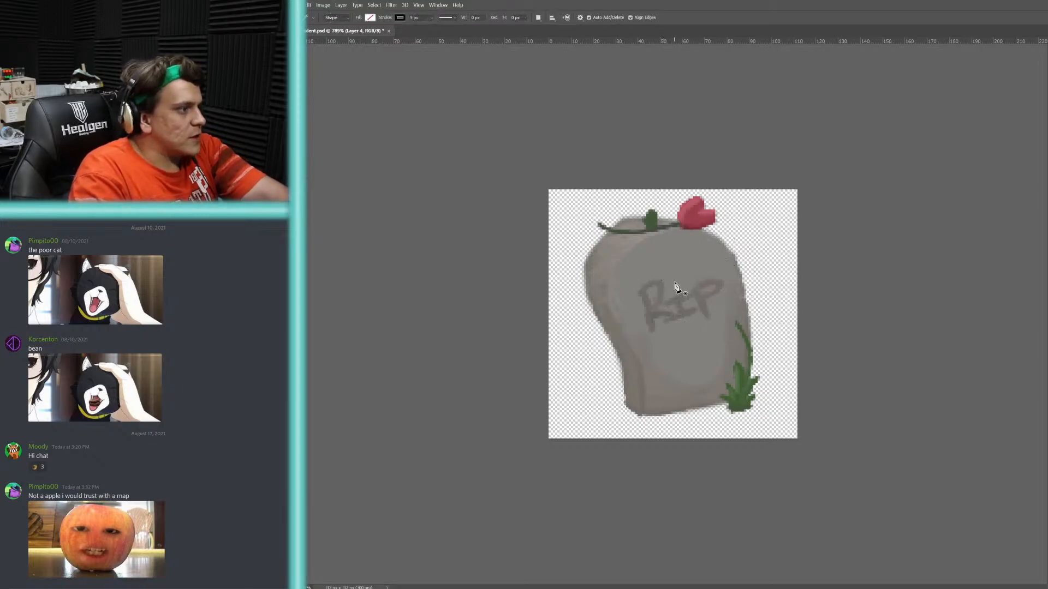
key(b)
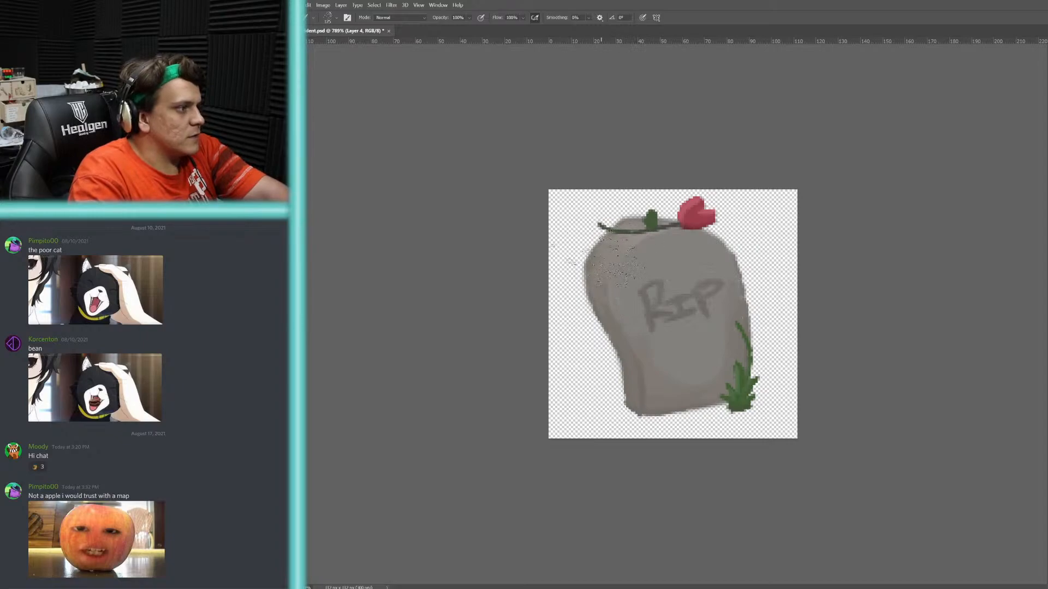
- Undo a heavy dark spatter stroke, set the brush flow to 1%, and dab faint speckles over the tombstone's face
drag(639, 284, 683, 355)
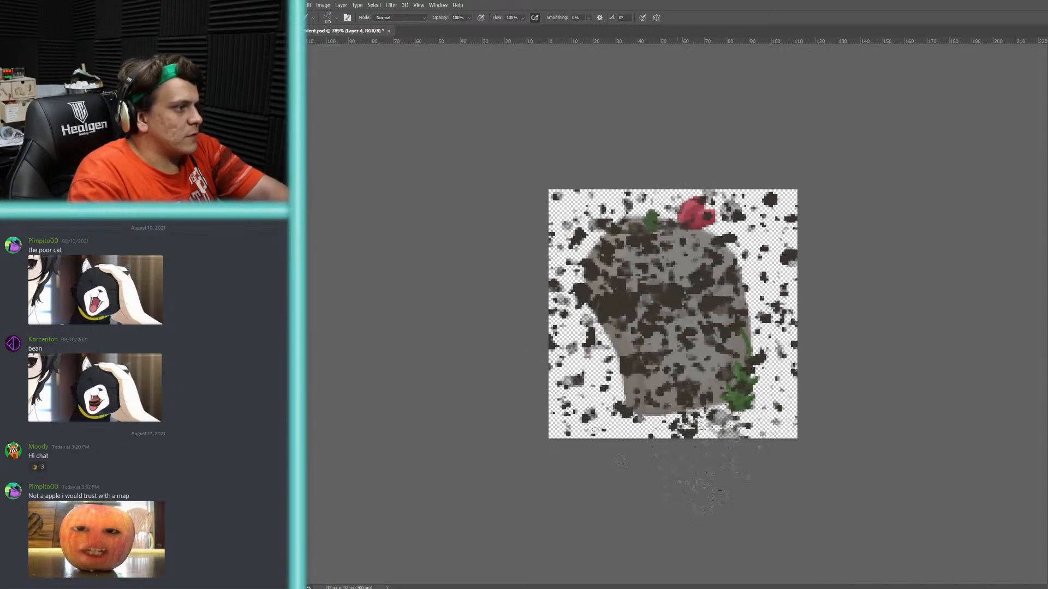
key(ctrl+z)
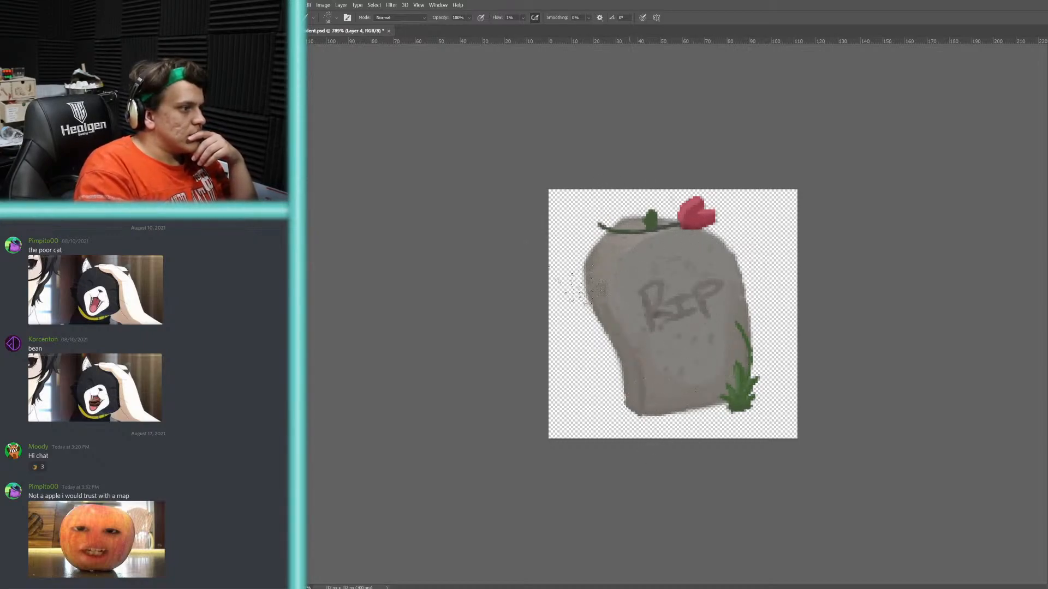
- Sample a colour from the artwork and dab more small, faint speckles around the RIP lettering
key(z)
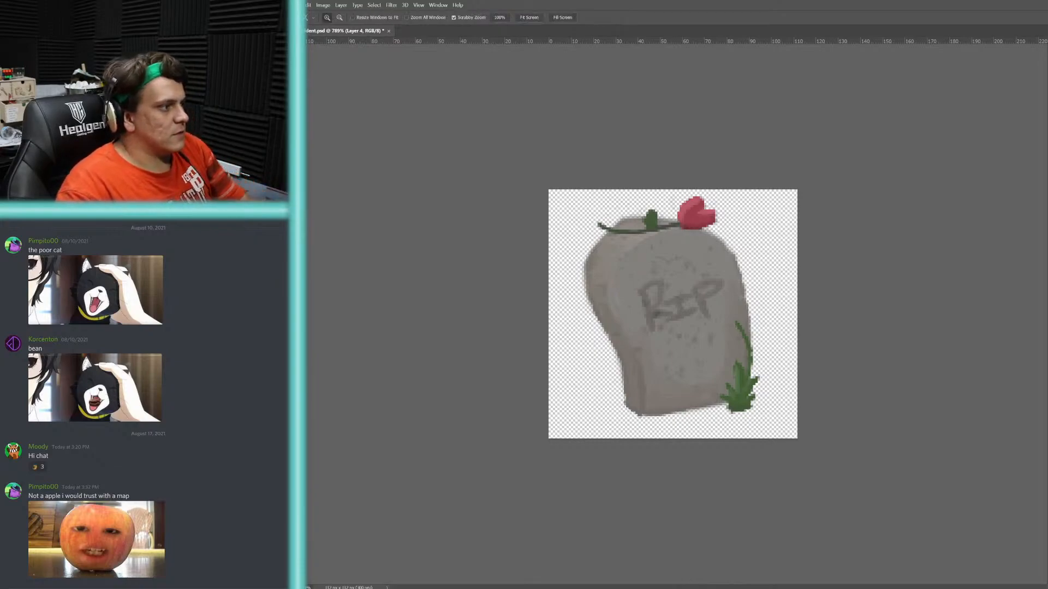
mouse_move(905, 316)
mouse_down()
mouse_move(860, 339)
mouse_move(756, 330)
mouse_move(778, 313)
mouse_move(764, 293)
mouse_move(748, 308)
mouse_move(800, 264)
mouse_up()
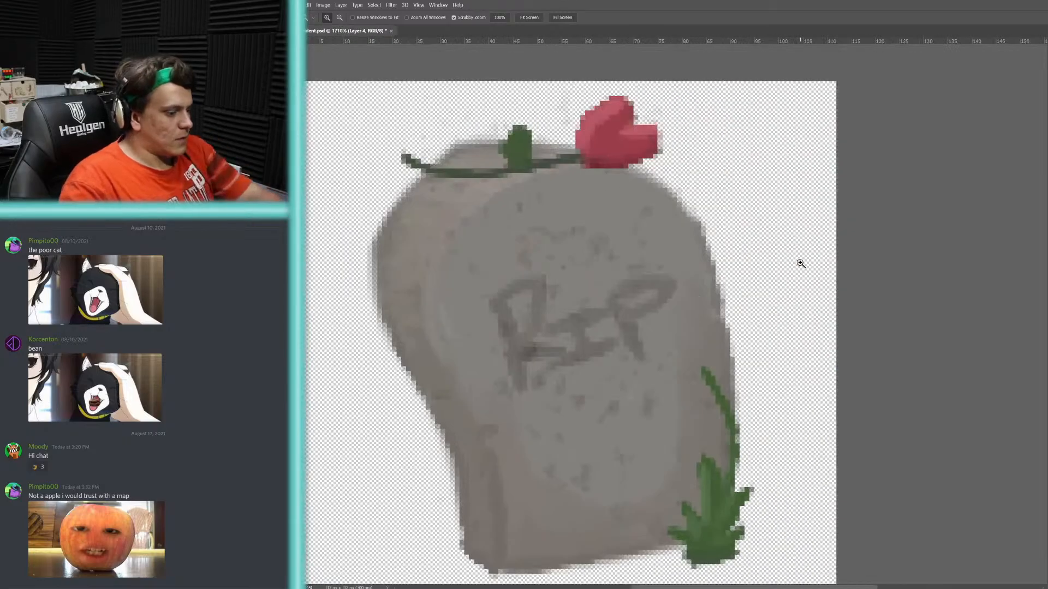
key(b)
key(i)
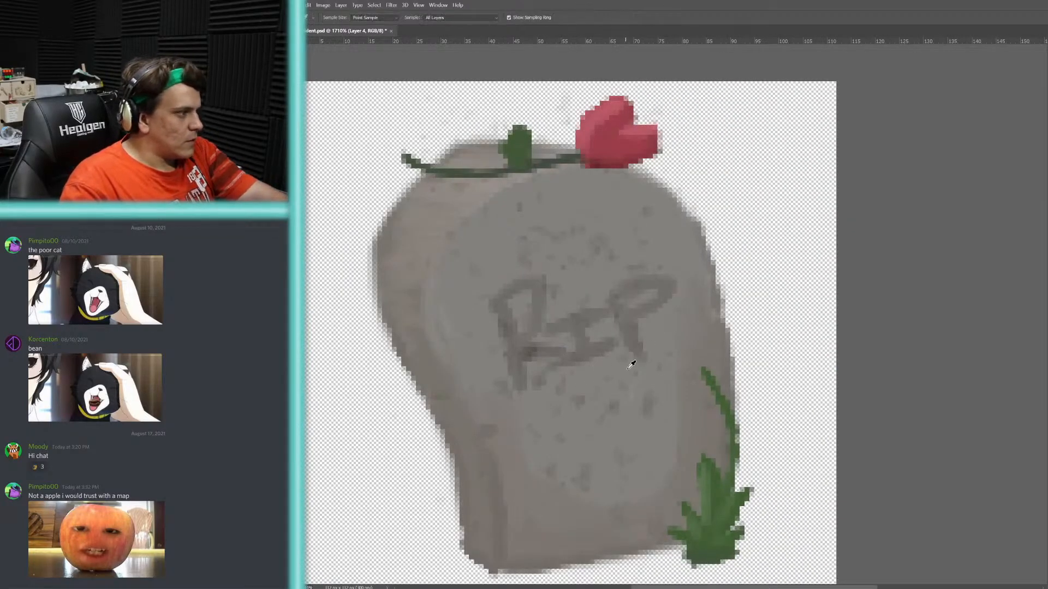
key(b)
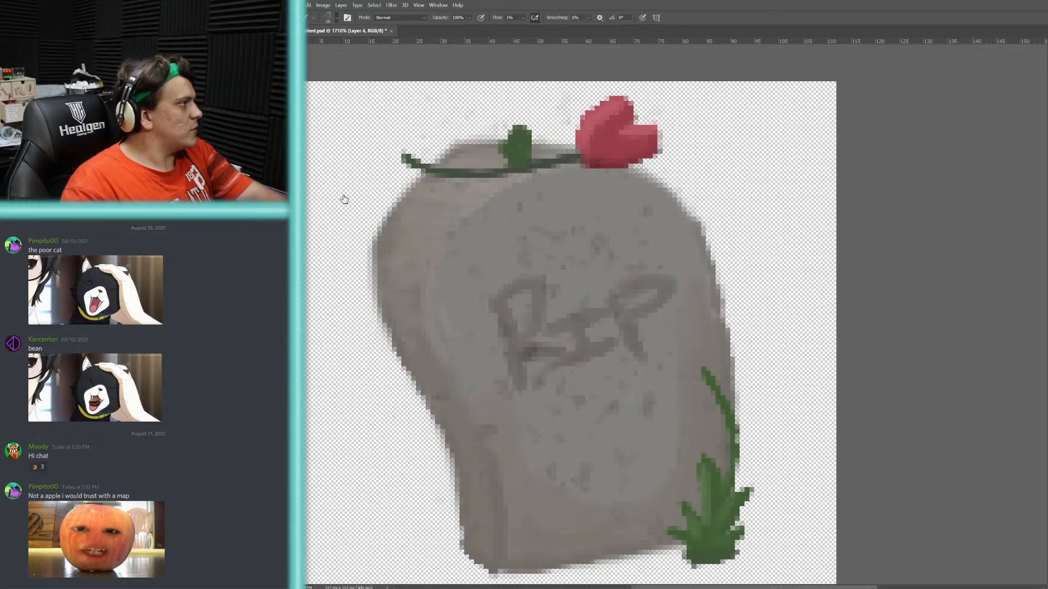
- Switch from the spatter preset to a round brush and shrink it to a small size for touch-ups on the tombstone
click(347, 276)
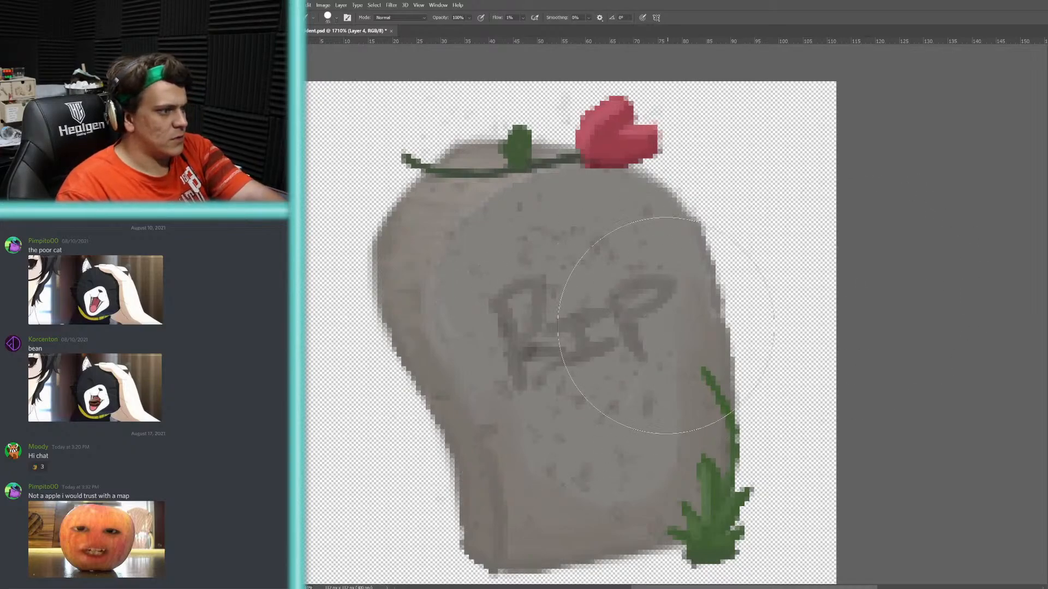
key(bracketleft)
key(bracketleft)
key(bracketleft)
key(bracketleft)
key(bracketleft)
key(bracketleft)
key(bracketleft)
key(bracketleft)
key(bracketleft)
key(bracketleft)
key(bracketleft)
key(bracketleft)
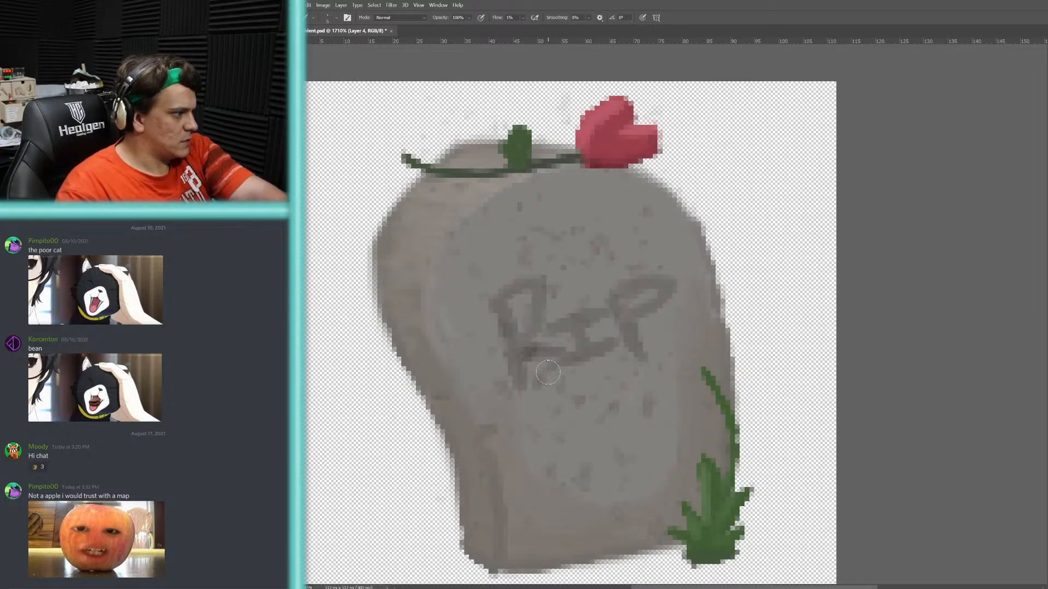
key(bracketleft)
key(bracketleft)
key(bracketleft)
key(bracketleft)
key(bracketleft)
key(bracketleft)
key(bracketright)
key(bracketright)
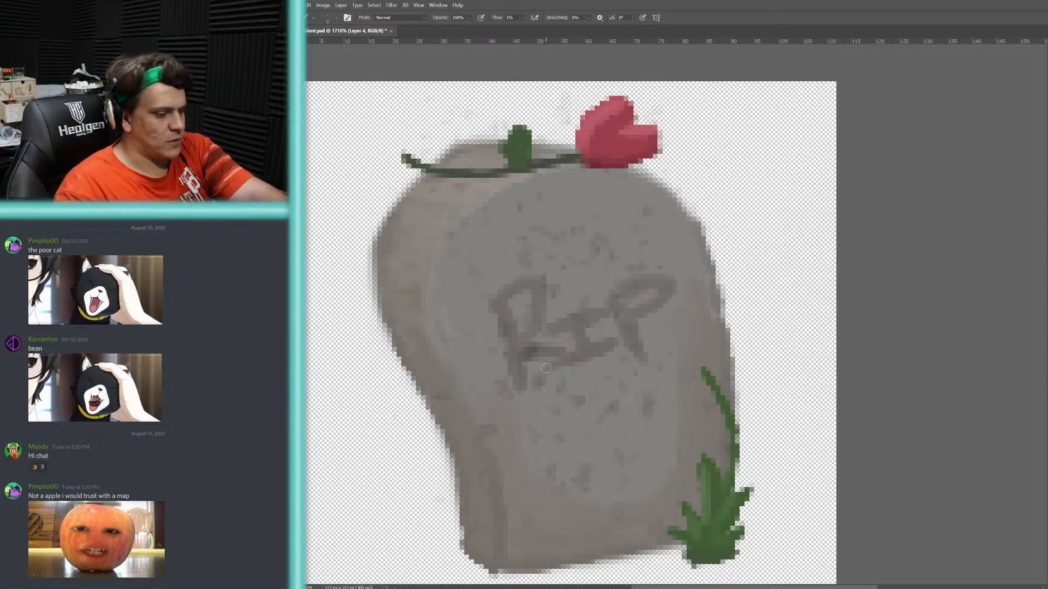
- On Layer 3, set the brush flow to 100%, sample the face's grey, and paint a gap between the R's leg and the I
mouse_move(558, 363)
mouse_down()
mouse_move(539, 374)
mouse_move(556, 369)
mouse_move(547, 369)
mouse_move(549, 344)
mouse_move(528, 353)
mouse_move(561, 371)
mouse_move(543, 380)
mouse_move(571, 369)
mouse_up()
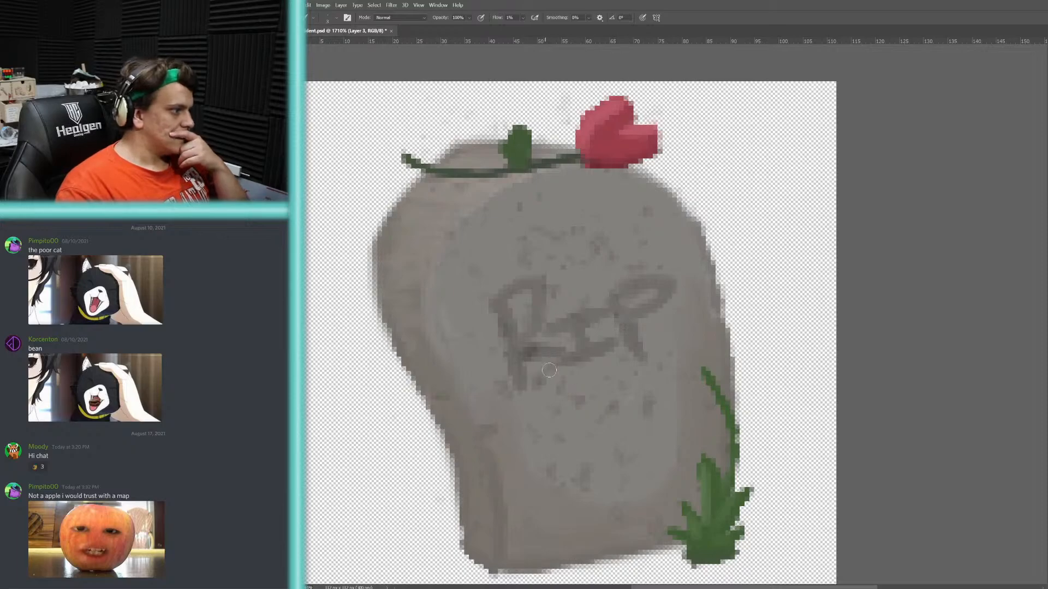
mouse_move(549, 369)
mouse_down()
mouse_move(566, 368)
mouse_move(542, 361)
mouse_move(581, 372)
mouse_move(624, 350)
mouse_up()
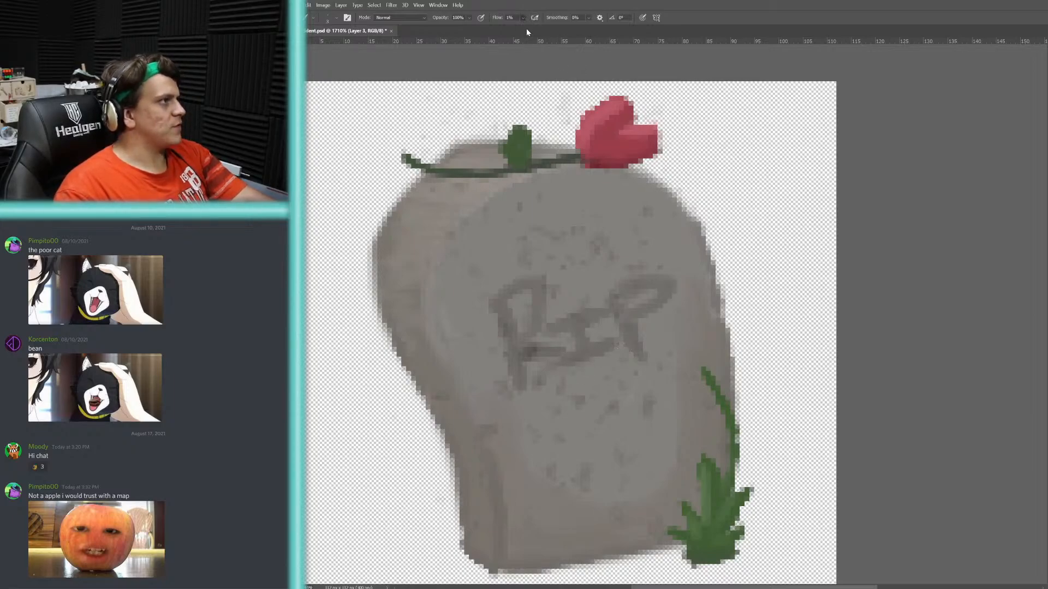
key(shift+0)
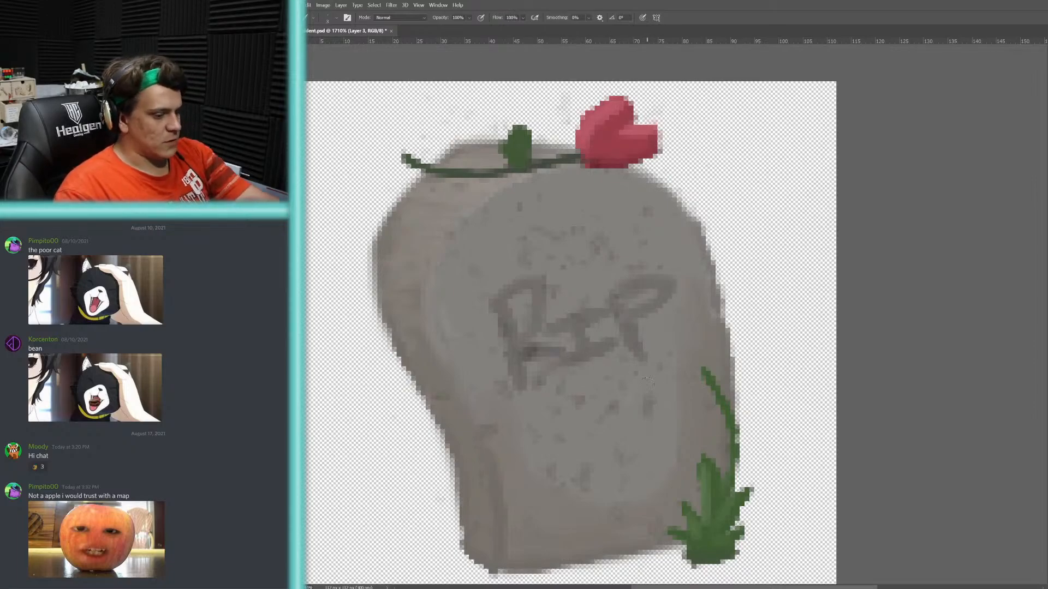
key(i)
click(667, 326)
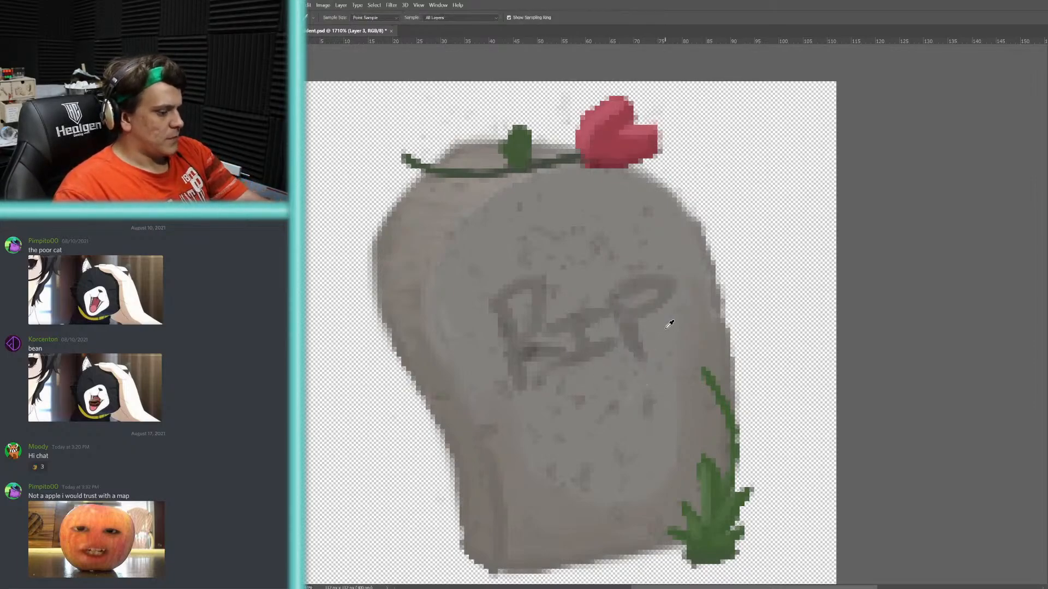
key(b)
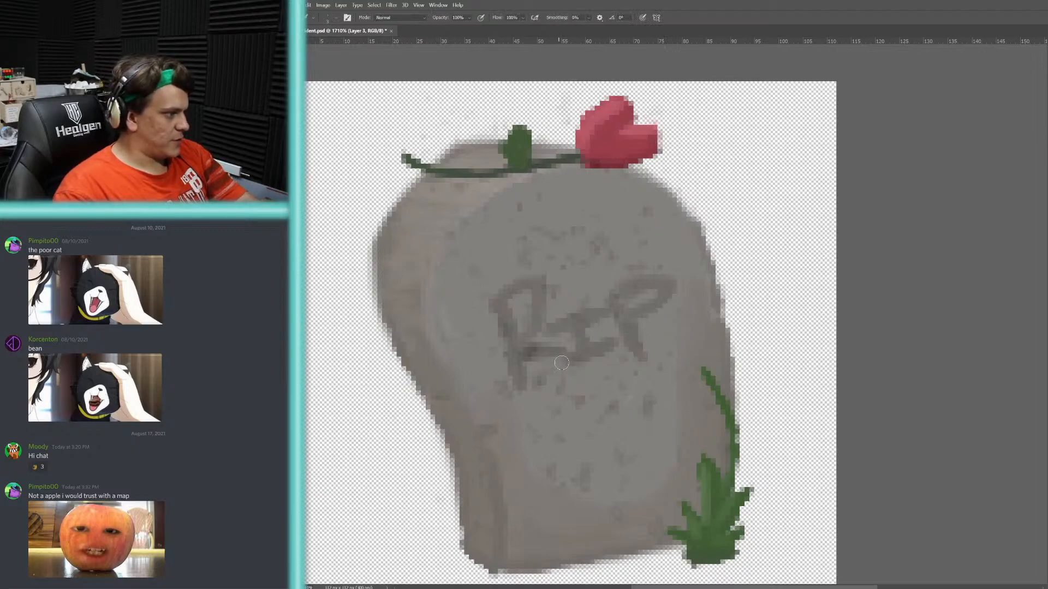
drag(561, 362, 566, 346)
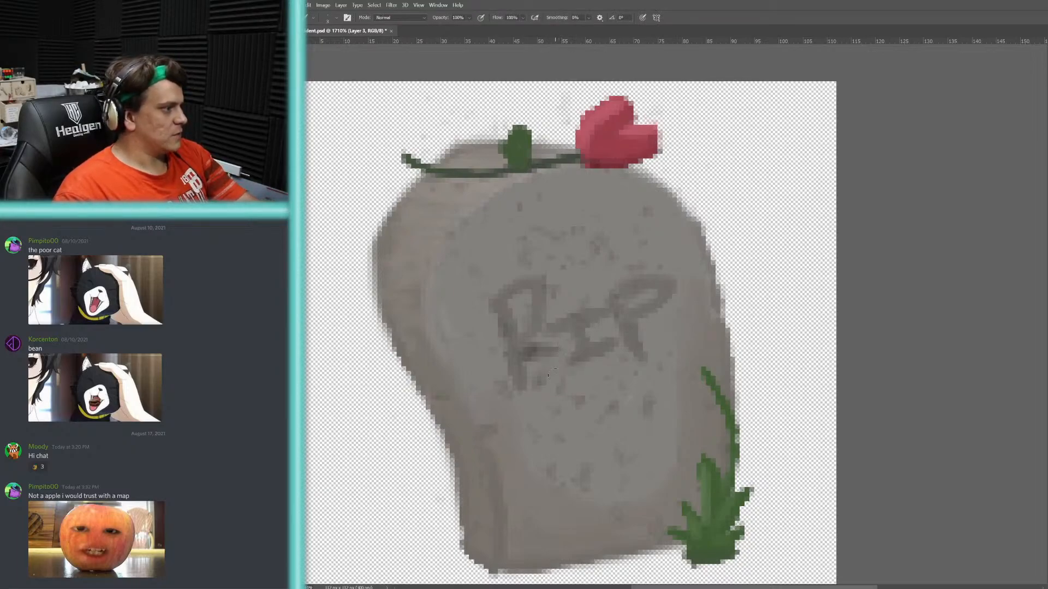
- Check the whole tombstone at reduced magnification and save the document
key(z)
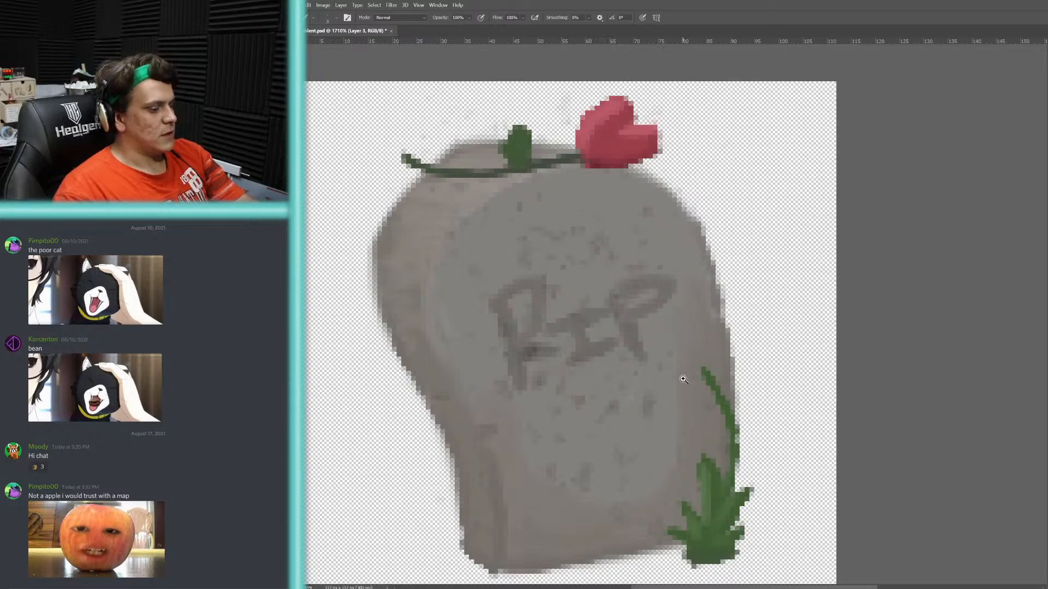
drag(683, 379, 652, 399)
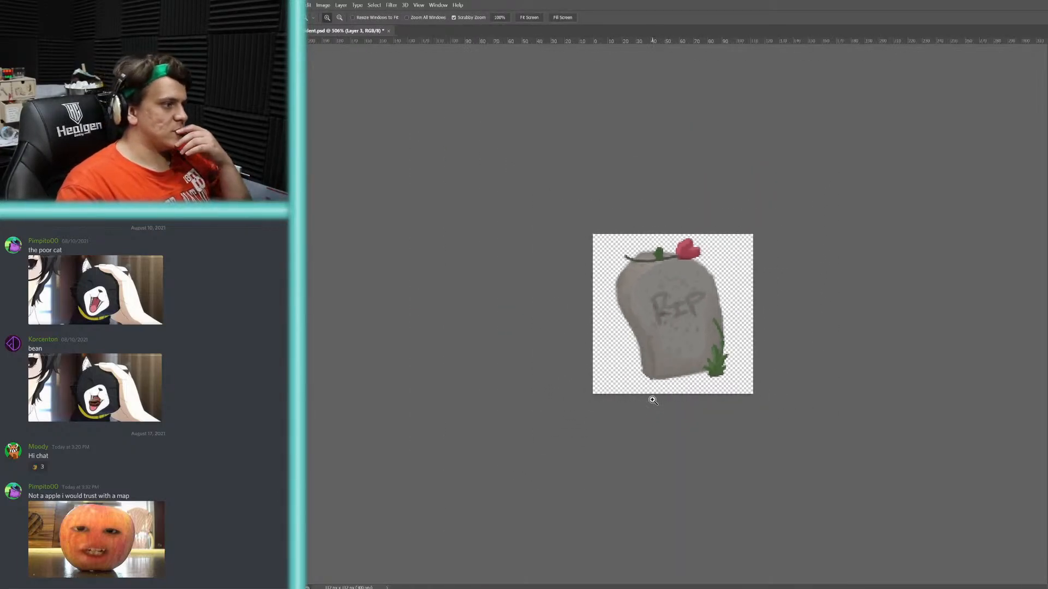
mouse_move(683, 346)
mouse_down()
mouse_move(664, 362)
mouse_move(683, 352)
mouse_up()
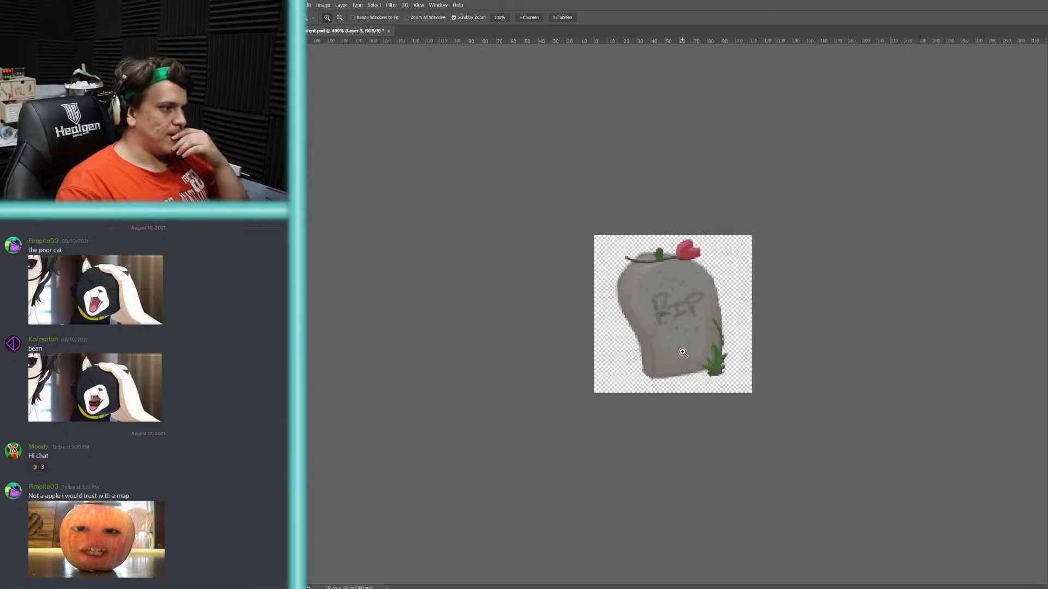
drag(682, 353, 691, 345)
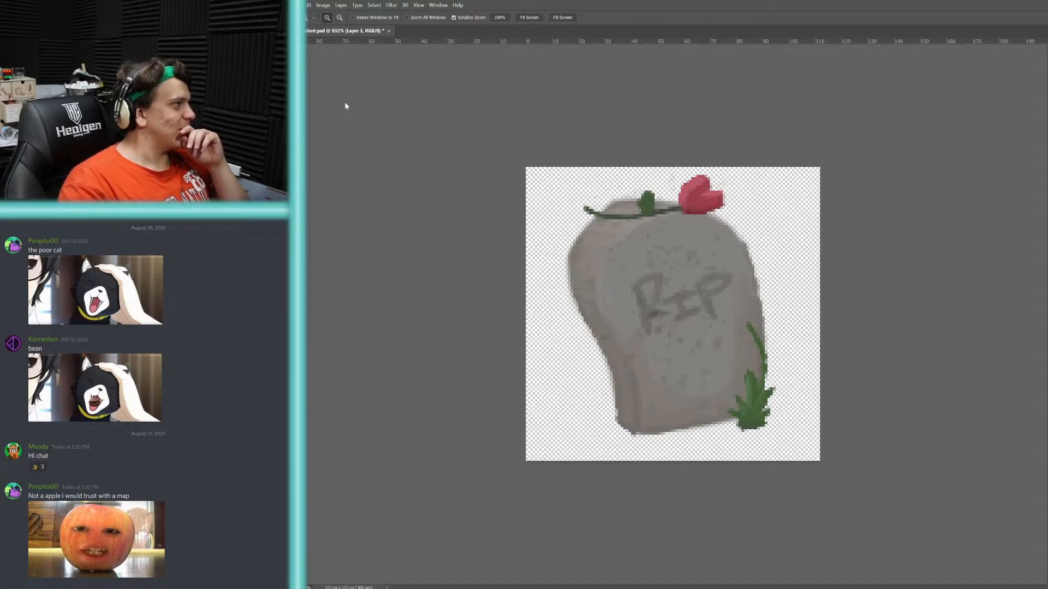
key(ctrl+s)
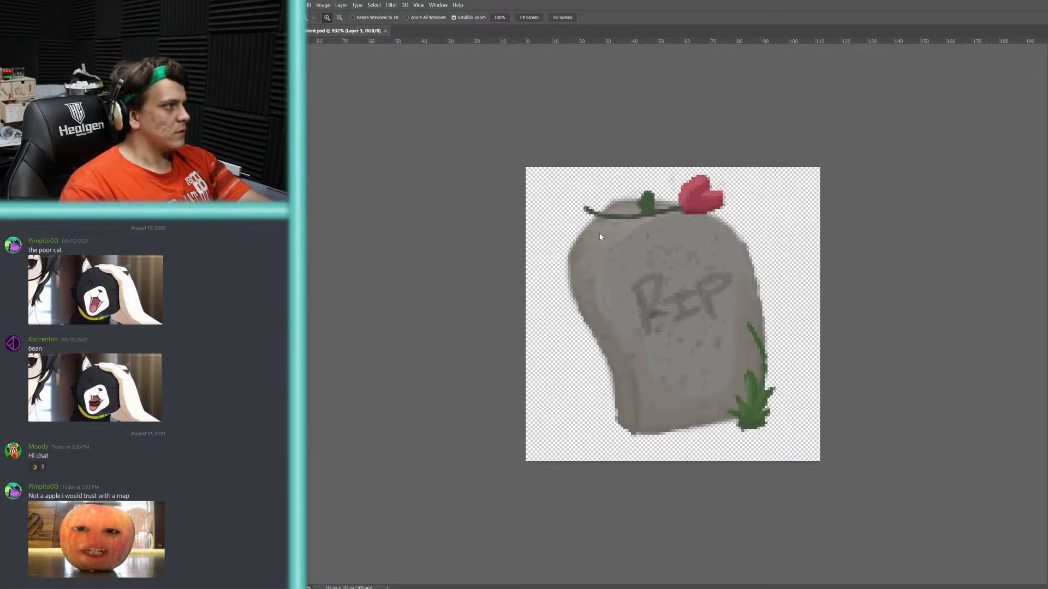
- Retrace the carved R on the tombstone in dark grey, using a smaller brush for its leg
click(825, 328)
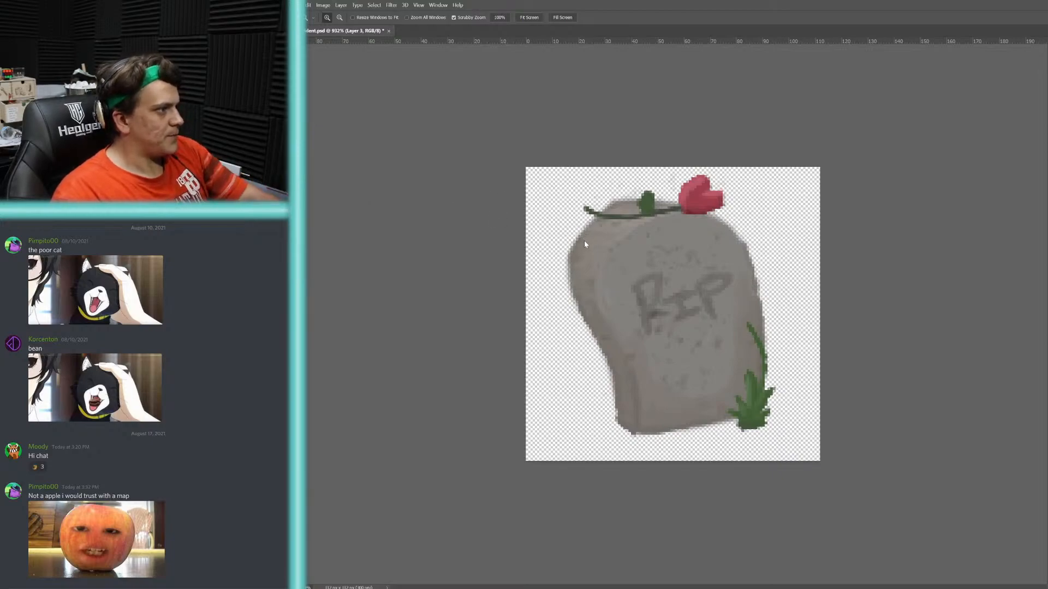
key(alt)
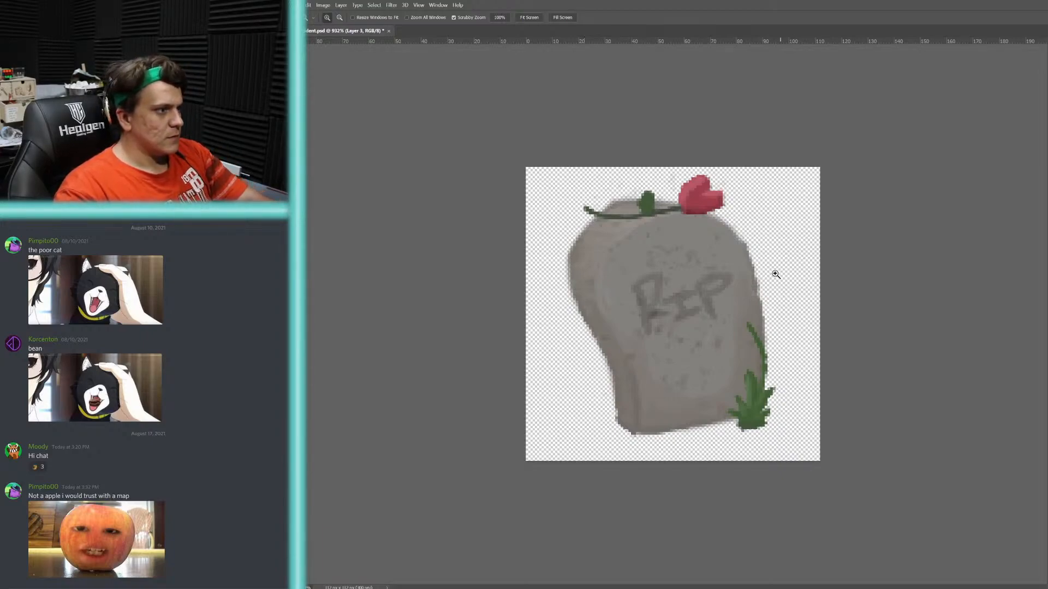
key(b)
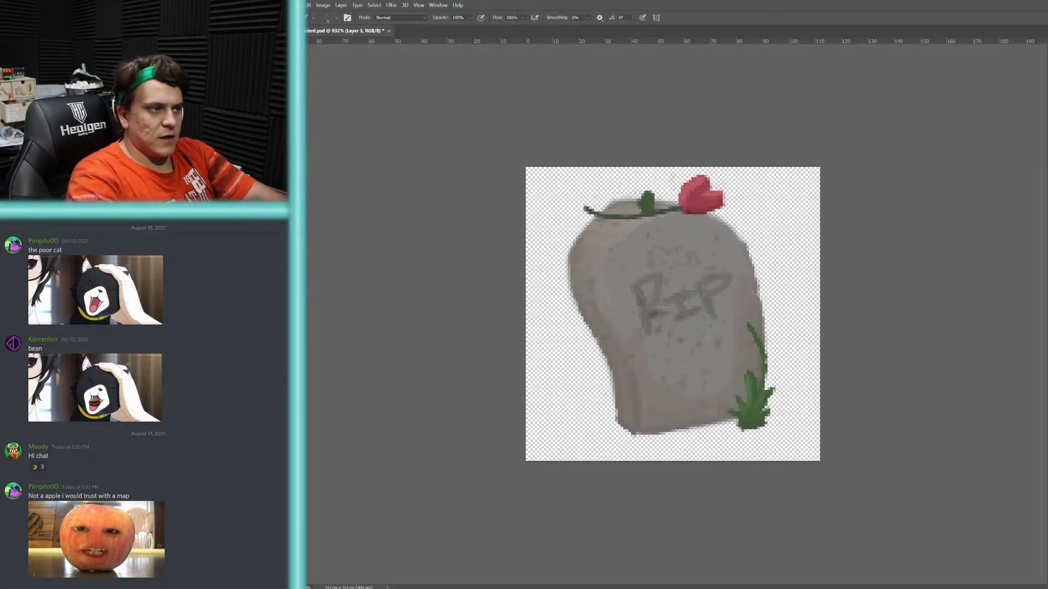
key(z)
drag(609, 281, 674, 248)
key(b)
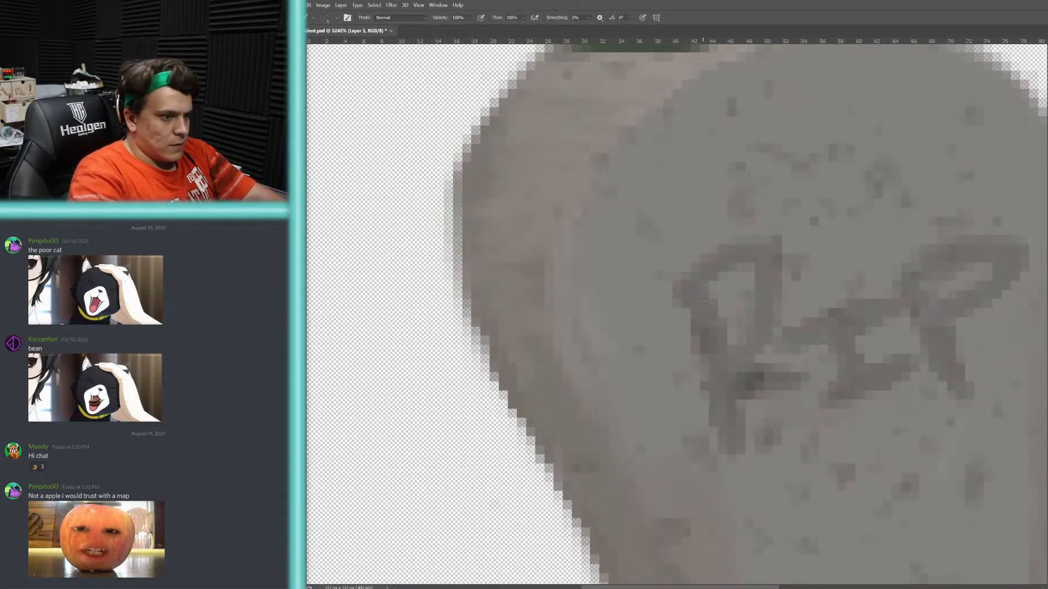
drag(702, 301, 728, 453)
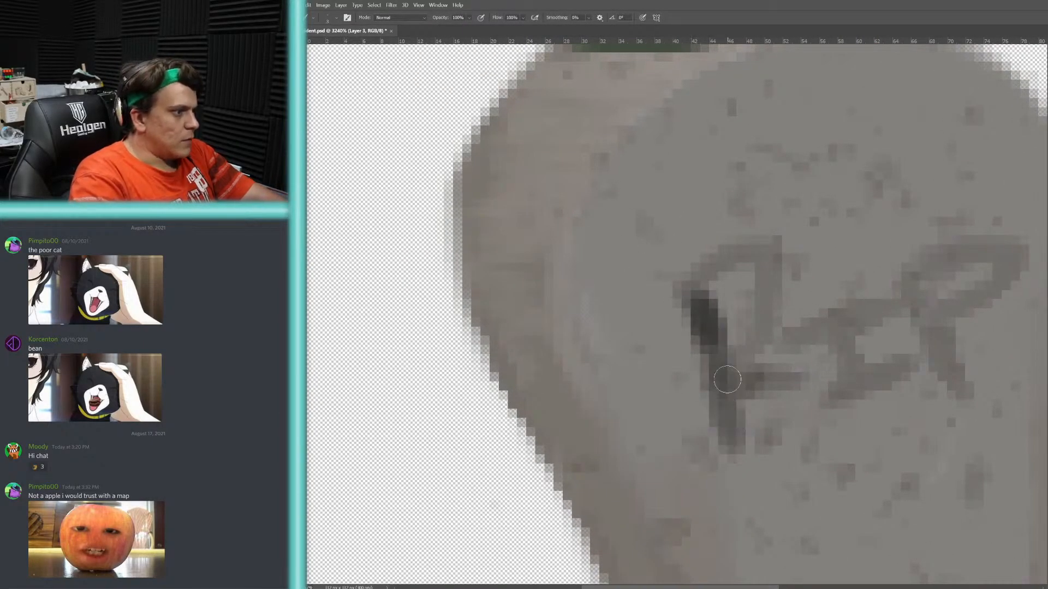
mouse_move(728, 379)
mouse_down()
mouse_move(756, 345)
mouse_move(767, 280)
mouse_move(698, 279)
mouse_move(700, 290)
mouse_move(720, 265)
mouse_move(754, 254)
mouse_move(764, 315)
mouse_up()
key(bracketleft)
key(bracketleft)
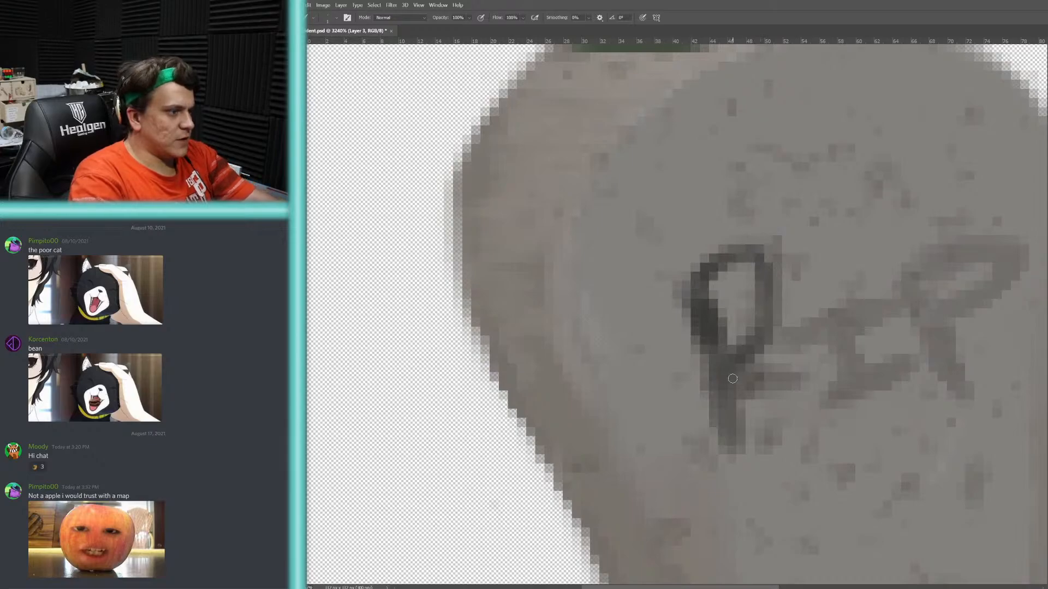
drag(732, 378, 809, 377)
- Retrace the I and the P of the lettering with thin dark grey strokes
mouse_move(799, 334)
mouse_down()
mouse_move(878, 312)
mouse_move(849, 315)
mouse_move(798, 337)
mouse_move(905, 313)
mouse_up()
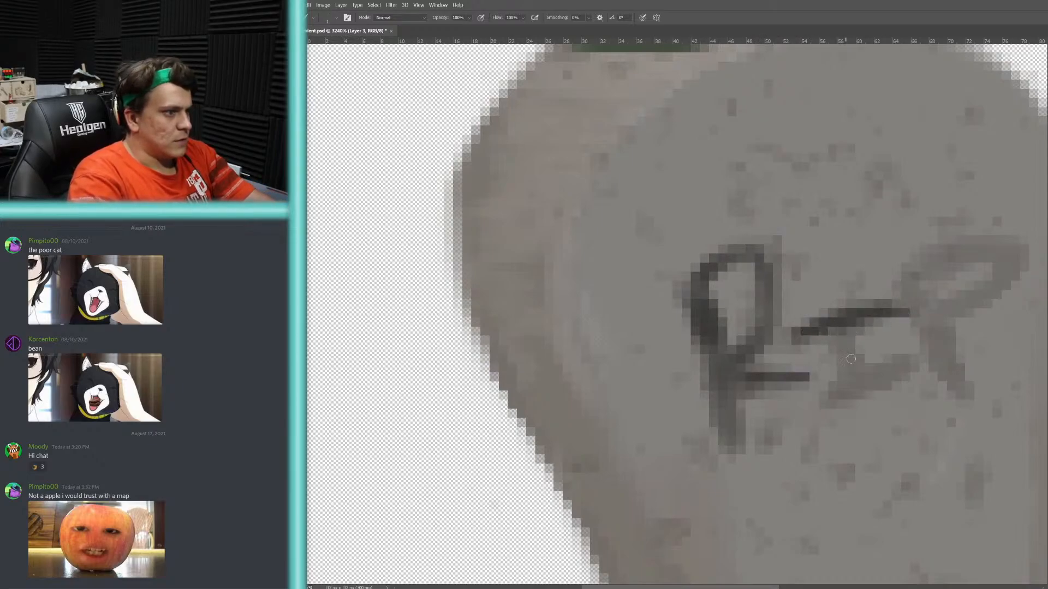
mouse_move(845, 327)
mouse_down()
mouse_move(856, 385)
mouse_move(906, 370)
mouse_move(883, 372)
mouse_up()
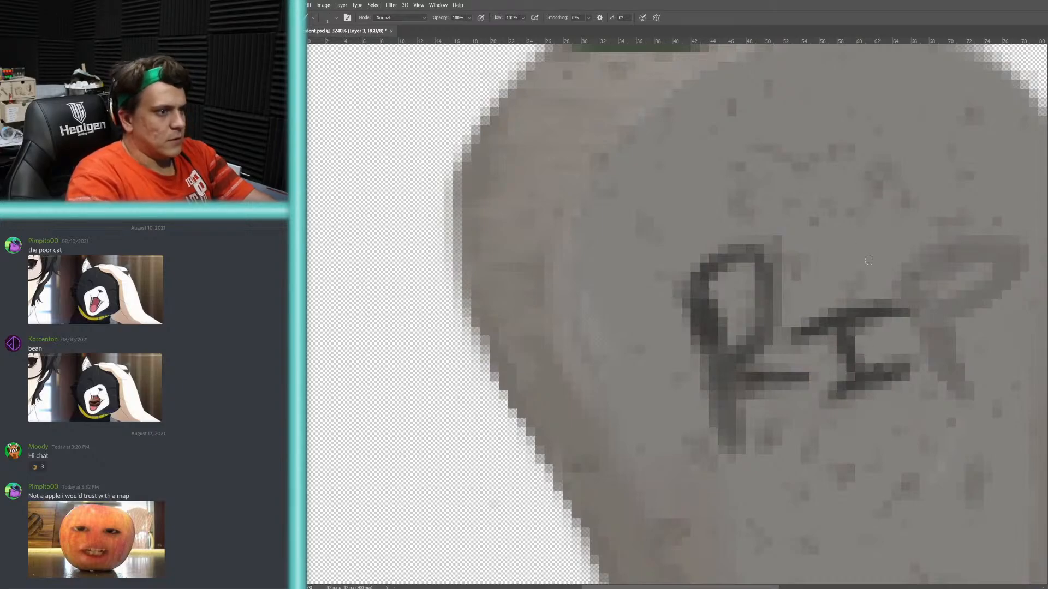
mouse_move(918, 280)
mouse_down()
mouse_move(957, 392)
mouse_move(912, 275)
mouse_move(968, 249)
mouse_move(940, 264)
mouse_move(956, 248)
mouse_move(1006, 261)
mouse_move(946, 304)
mouse_move(1008, 261)
mouse_up()
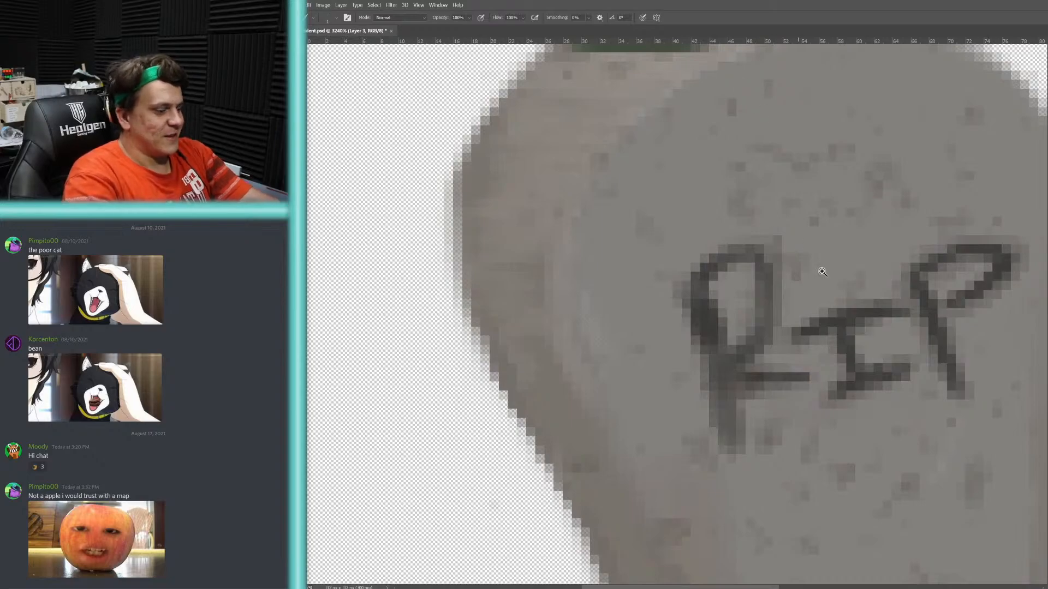
key(z)
mouse_move(823, 274)
mouse_down()
mouse_move(788, 324)
mouse_move(796, 316)
mouse_up()
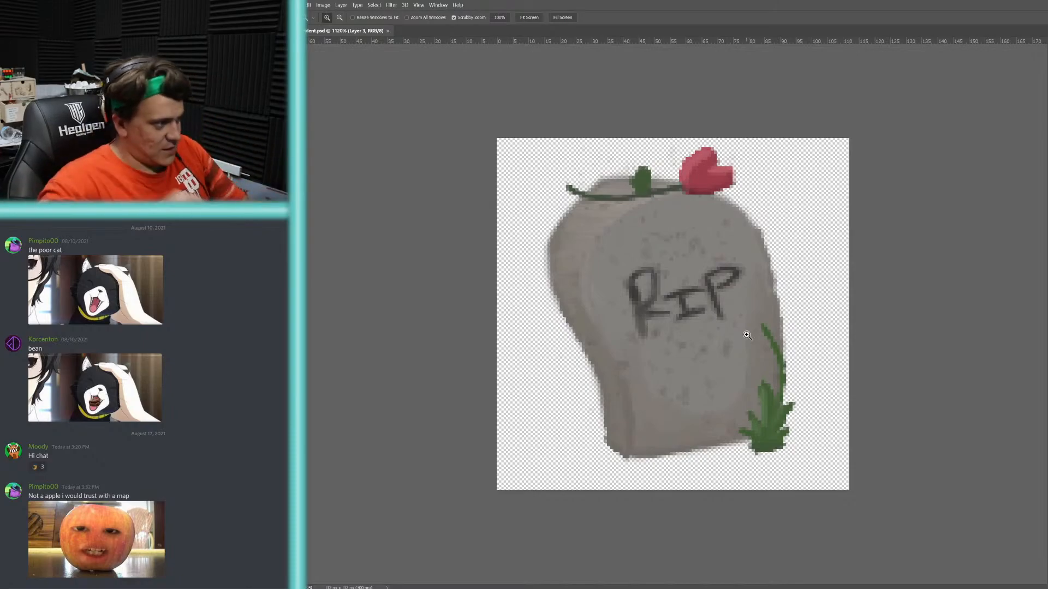
- Paint thin dark contour lines along the tombstone's side edges, lower corner and upper face curve, and save the document
key(b)
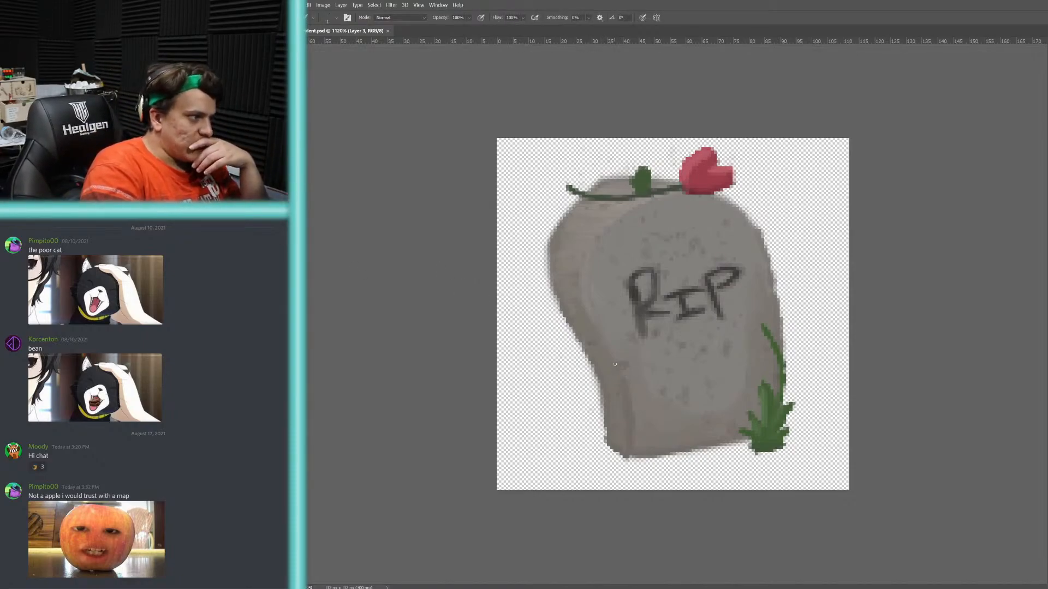
drag(615, 364, 620, 373)
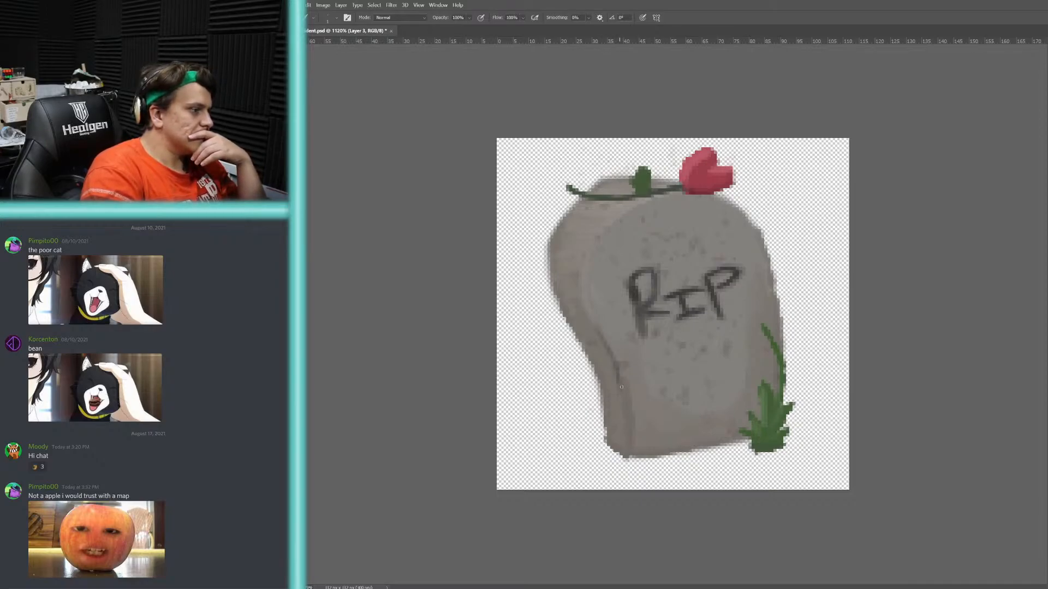
mouse_move(630, 439)
mouse_down()
mouse_move(620, 454)
mouse_move(647, 453)
mouse_move(621, 454)
mouse_up()
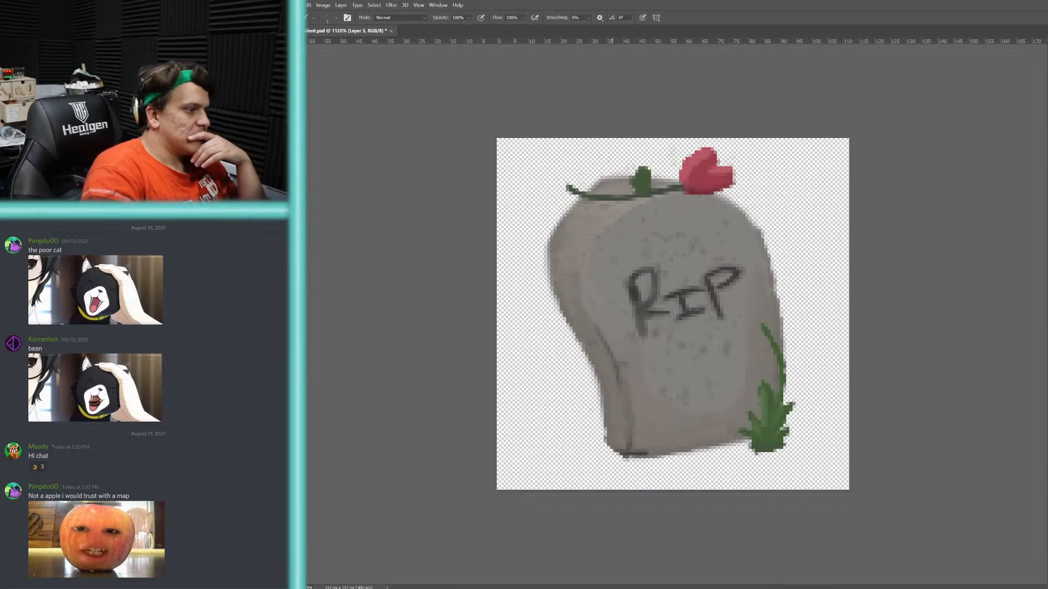
drag(775, 302, 780, 337)
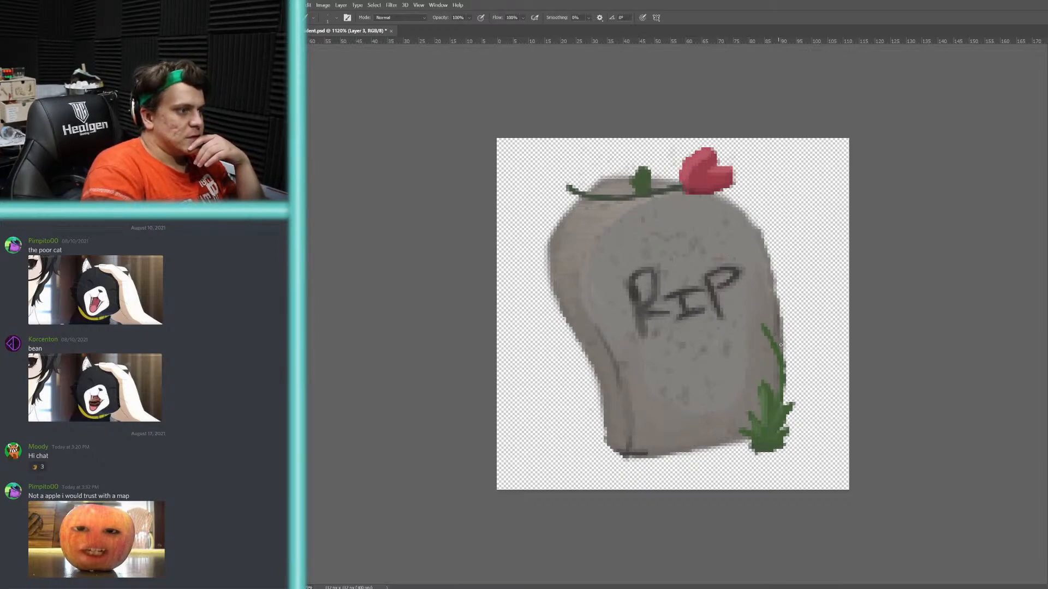
drag(773, 268, 778, 304)
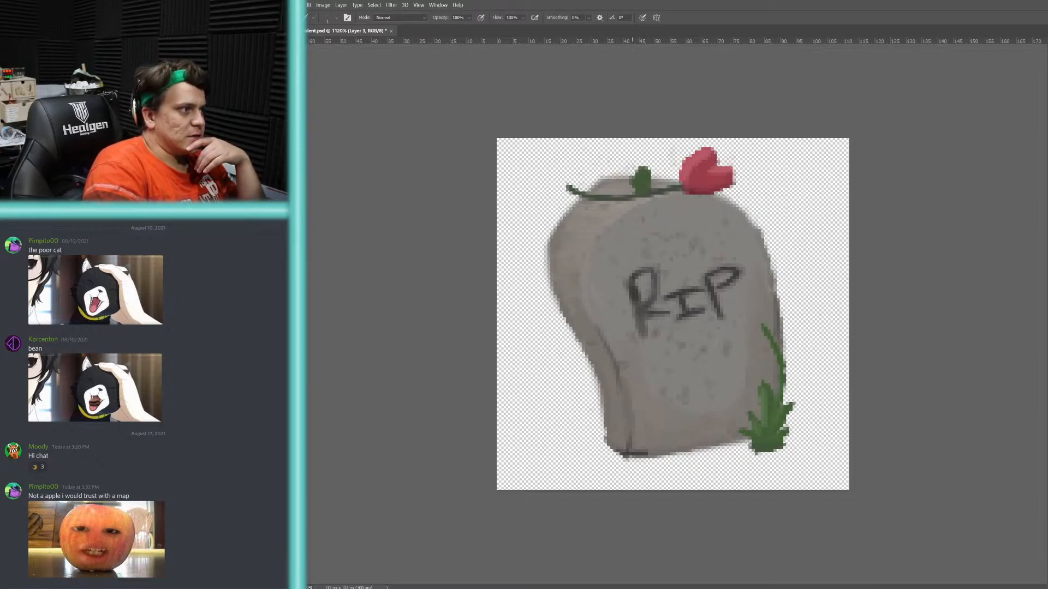
drag(599, 235, 595, 251)
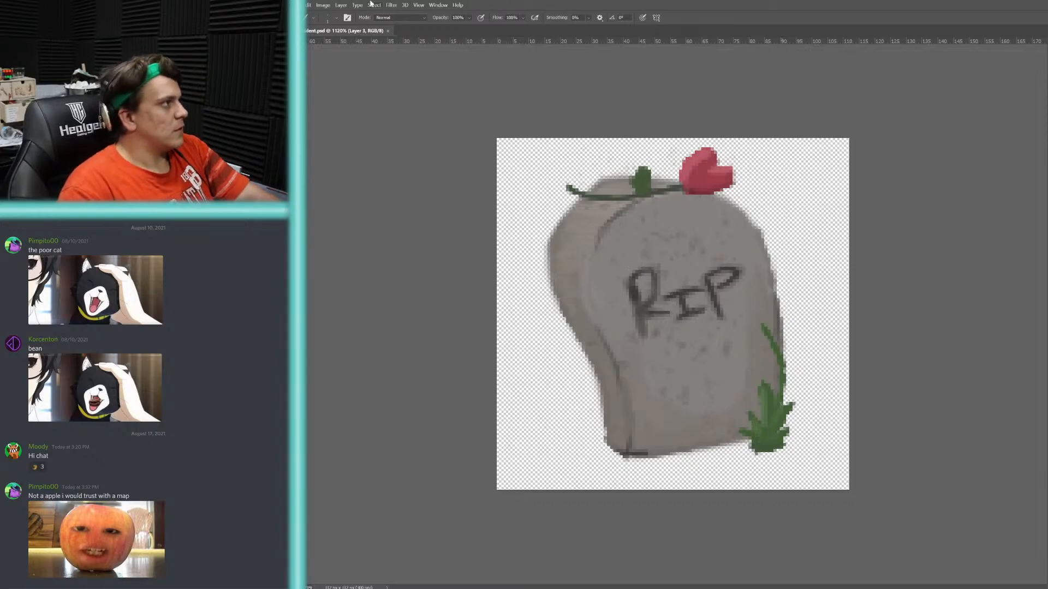
key(ctrl+s)
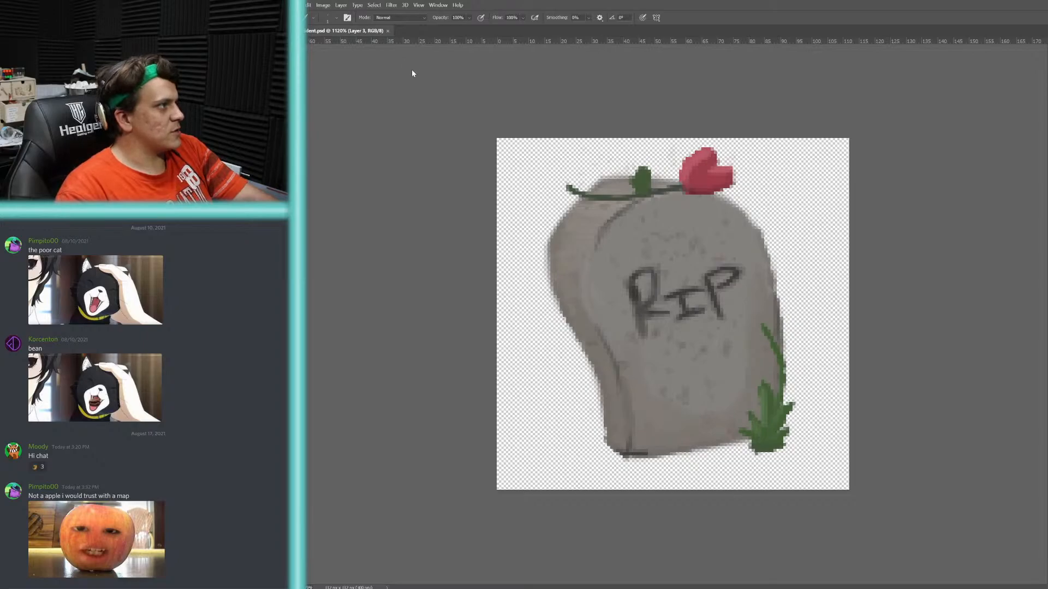
- Save the tombstone document under the new name Headbands.psd and delete all layers above the locked Layer 1
click(840, 303)
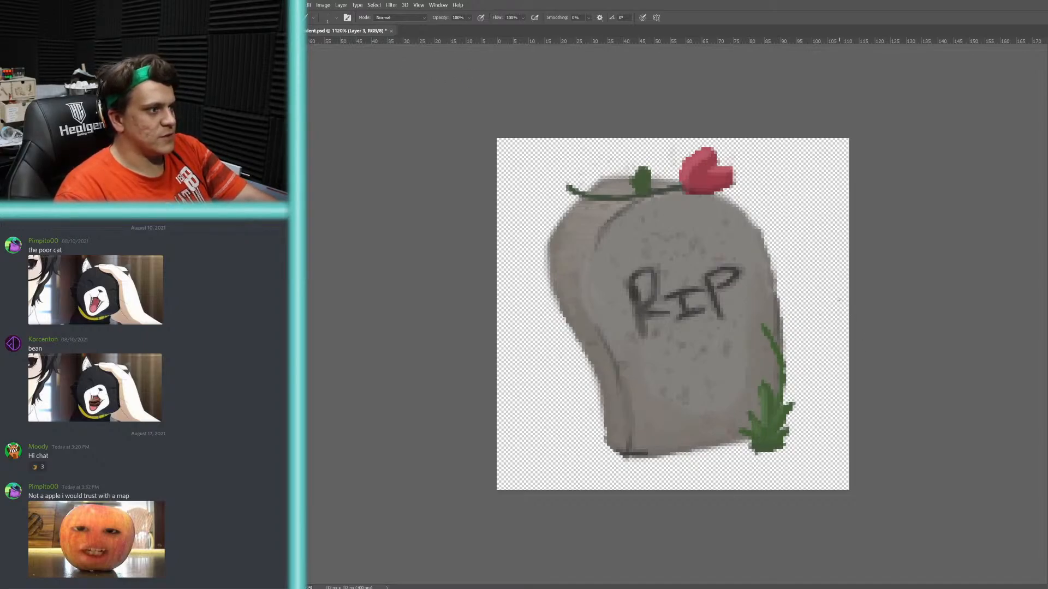
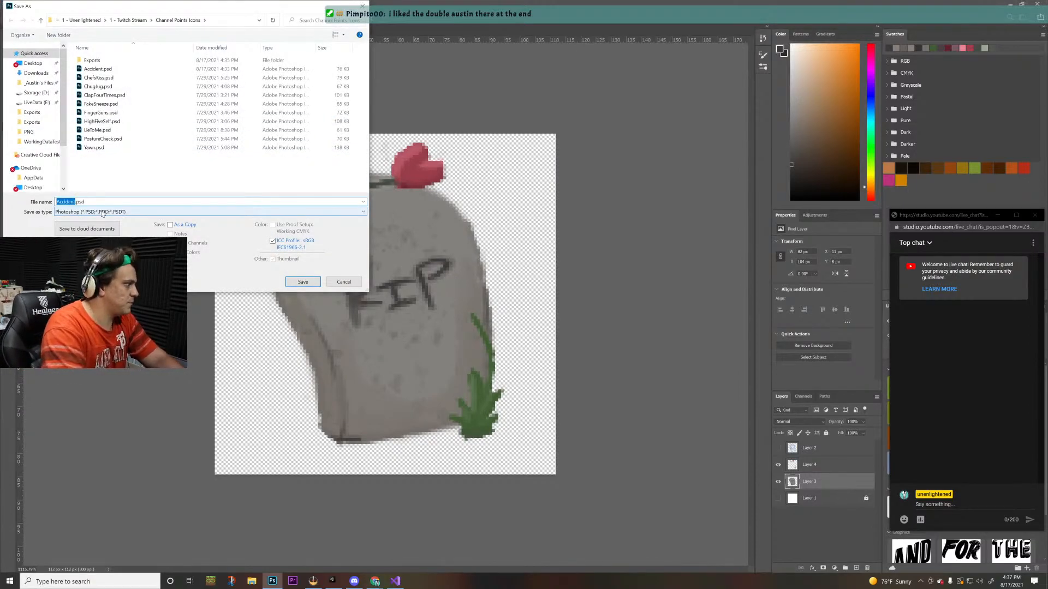
text(Headbands)
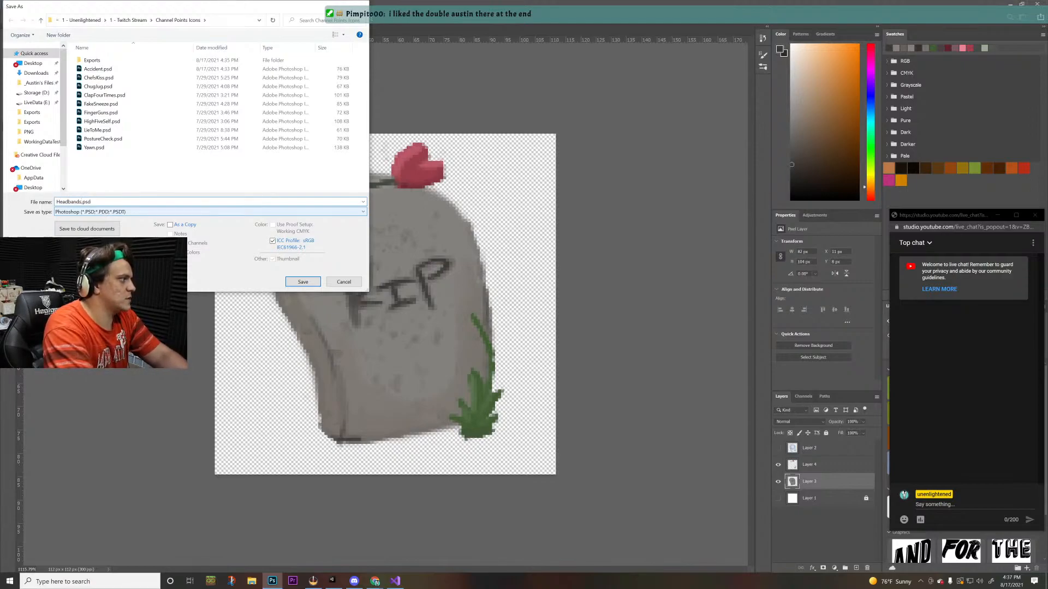
key(Return)
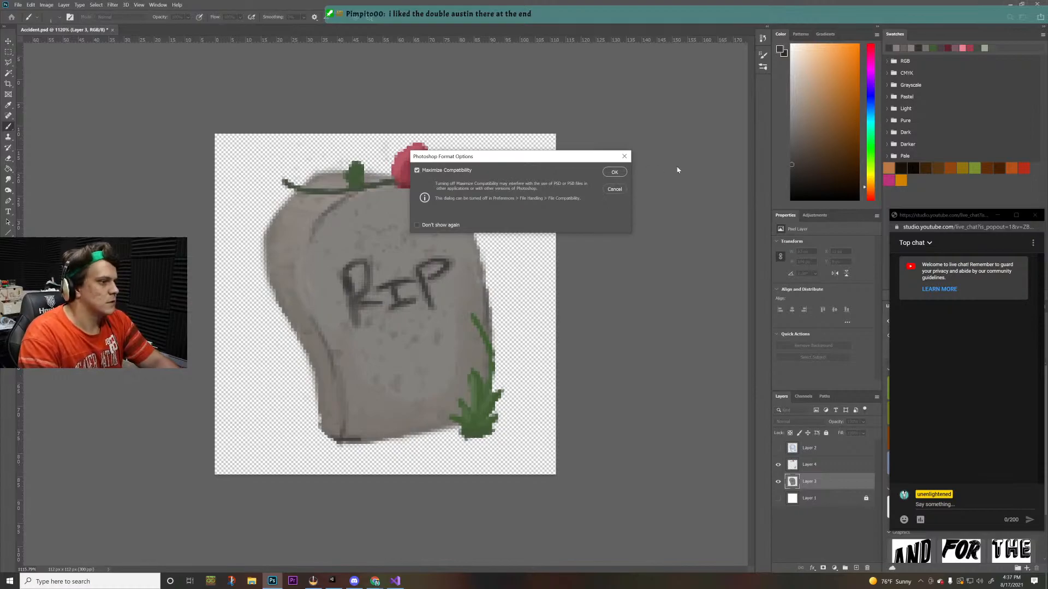
click(615, 172)
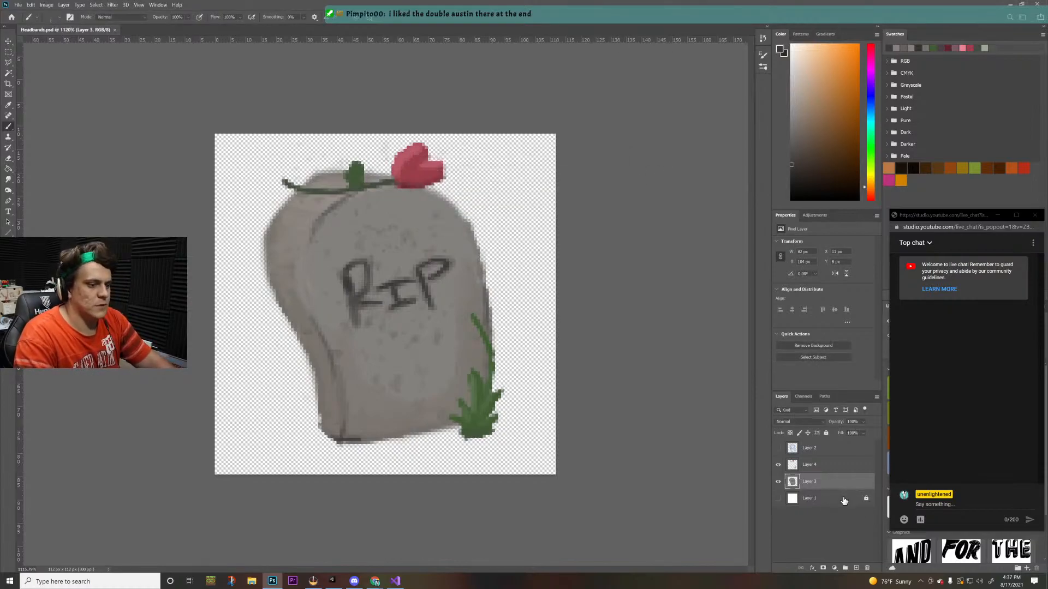
shift+click(822, 448)
drag(839, 457, 868, 569)
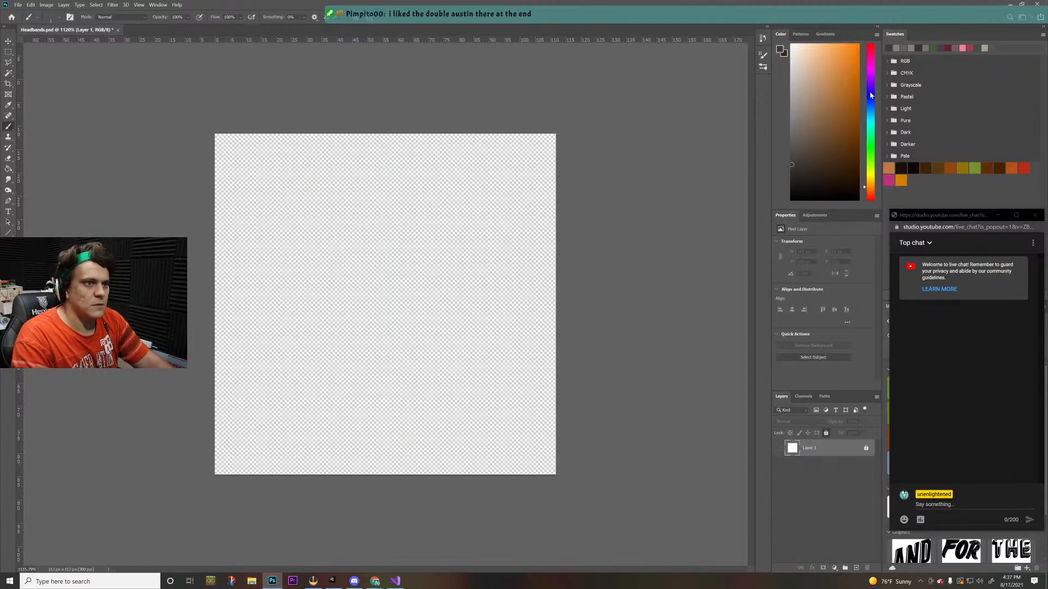
- Choose a medium blue as the brush colour and add a new empty layer above Layer 1
mouse_move(871, 95)
mouse_down()
mouse_move(872, 115)
mouse_move(874, 105)
mouse_up()
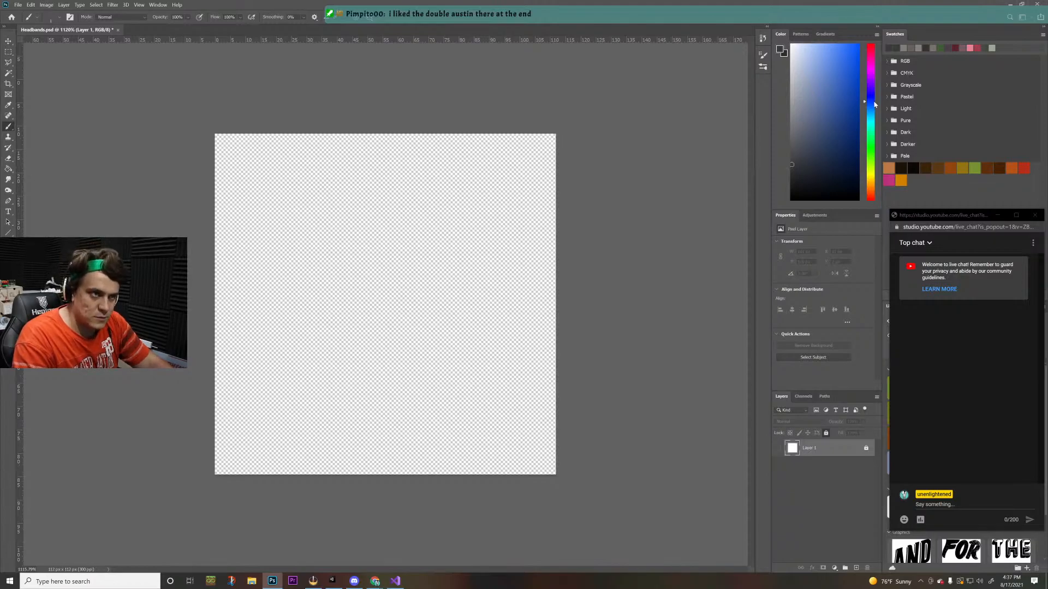
drag(874, 104, 874, 108)
click(840, 86)
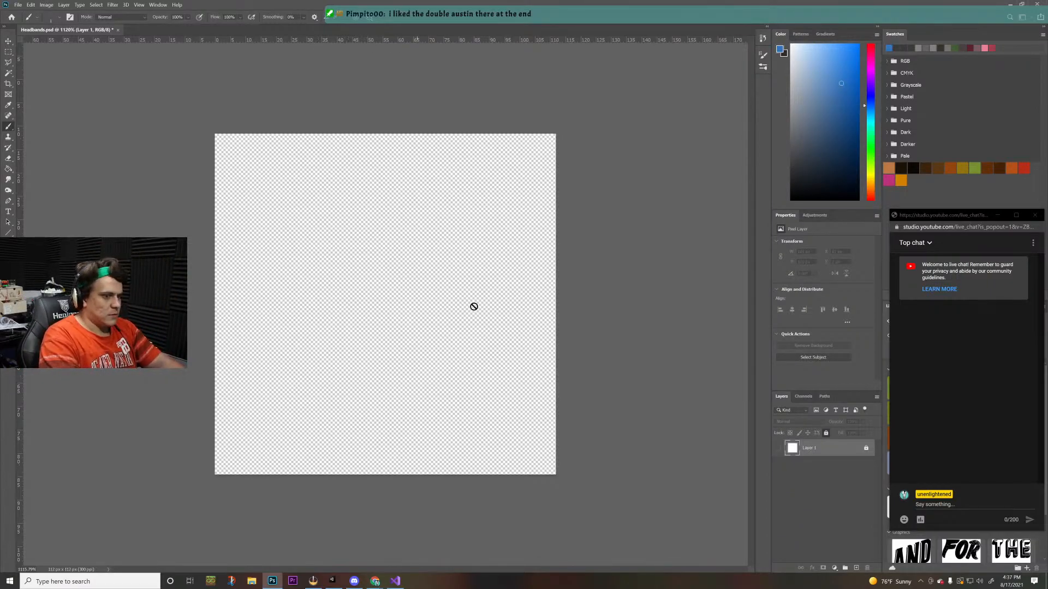
click(856, 568)
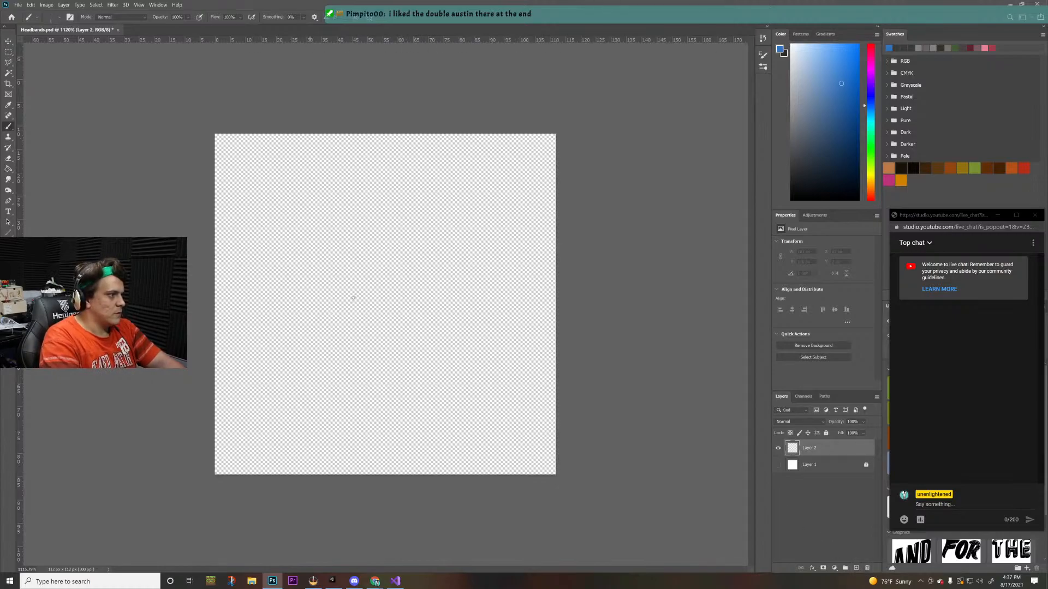
mouse_move(318, 346)
mouse_down()
mouse_move(433, 239)
mouse_move(473, 294)
mouse_move(431, 409)
mouse_up()
key(ctrl+z)
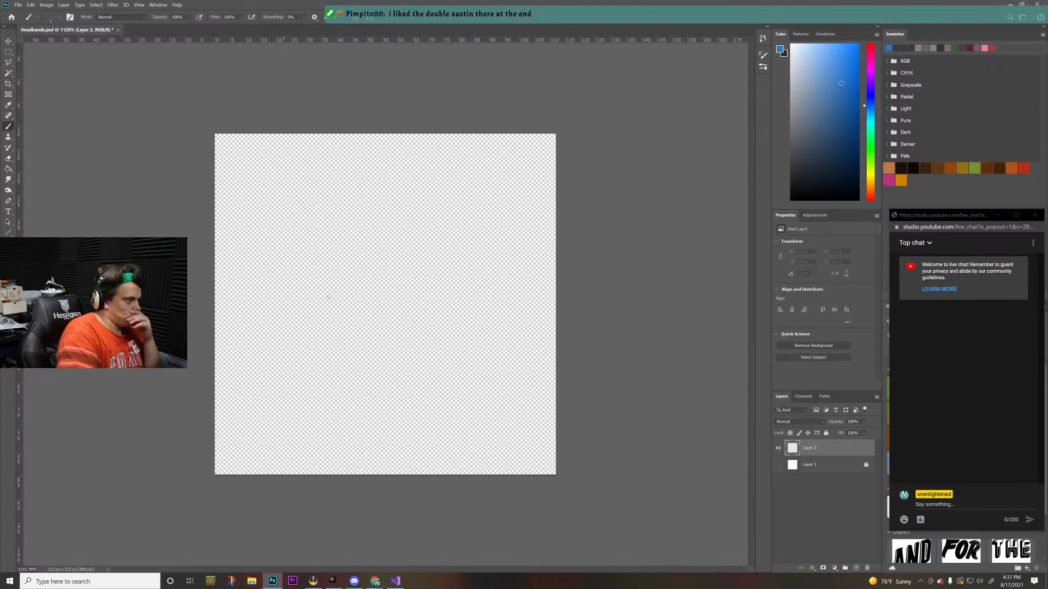
mouse_move(359, 218)
mouse_down()
mouse_move(293, 299)
mouse_move(401, 297)
mouse_move(463, 345)
mouse_up()
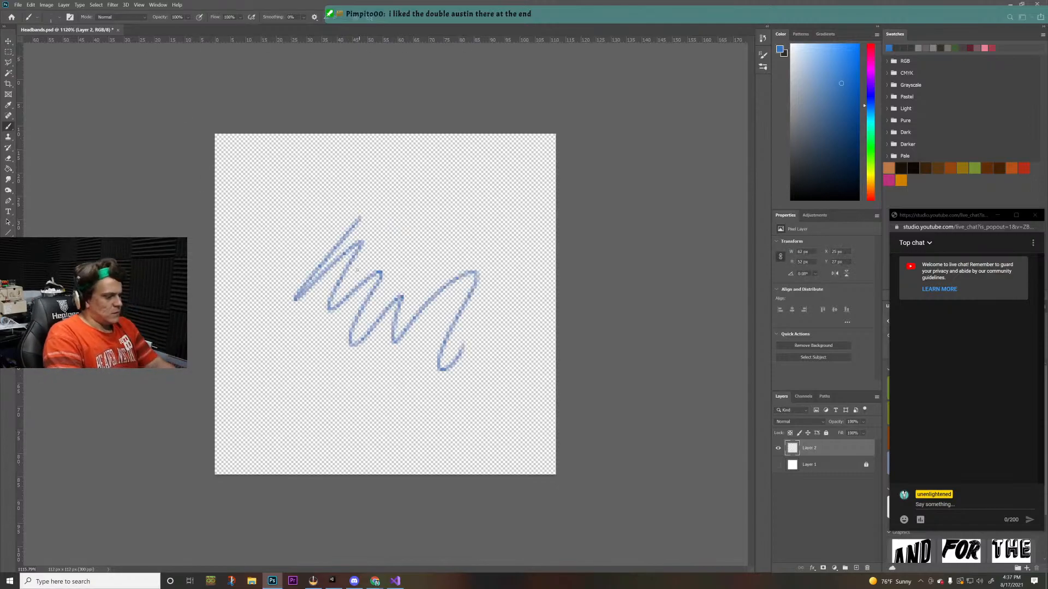
key(ctrl+z)
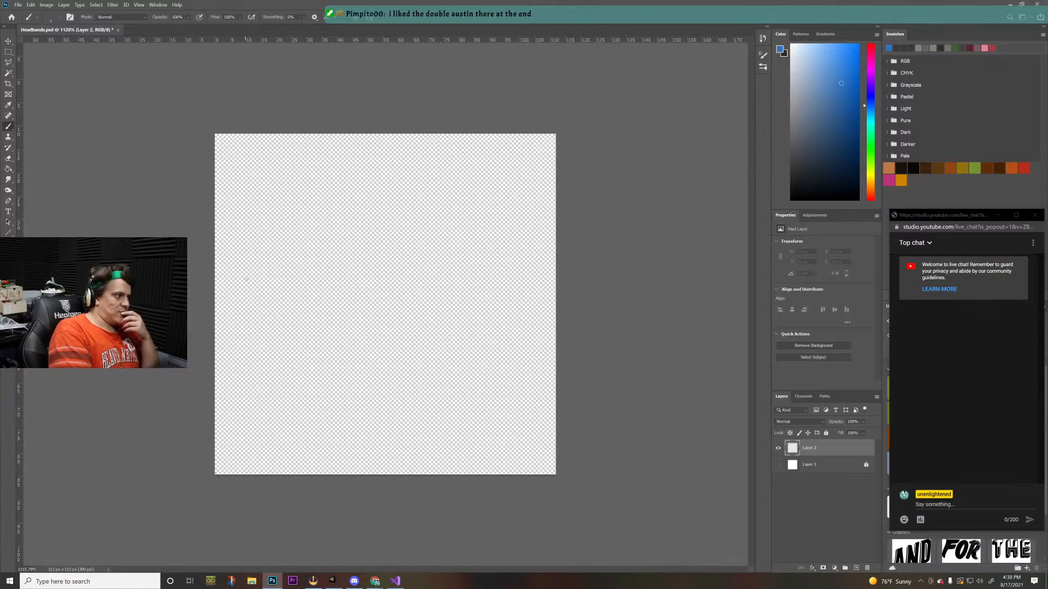
- Sketch the left headband flap's top and outer edge in blue, plus the slanted top and long sides of the upper middle flap
mouse_move(240, 312)
mouse_down()
mouse_move(240, 360)
mouse_move(247, 267)
mouse_move(352, 264)
mouse_move(382, 304)
mouse_move(380, 423)
mouse_move(375, 312)
mouse_up()
drag(305, 254, 355, 207)
drag(295, 235, 374, 185)
mouse_move(312, 225)
mouse_down()
mouse_move(311, 259)
mouse_move(344, 311)
mouse_move(360, 392)
mouse_up()
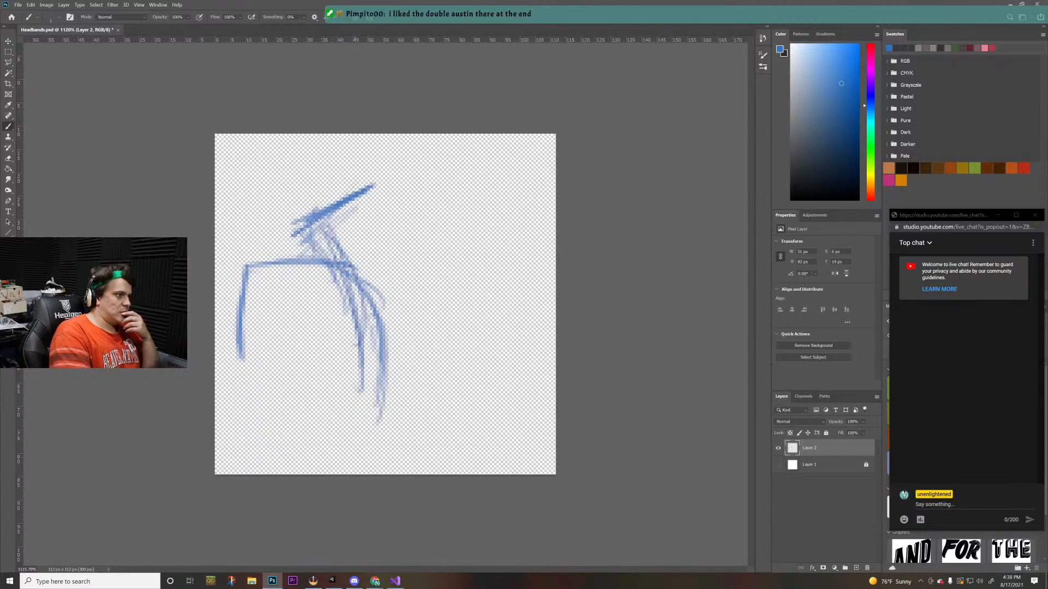
drag(375, 194, 406, 341)
drag(390, 218, 401, 395)
- Sketch the upper right flap with a pointed outer corner and a side edge curving inward and down to the canvas's lower right
mouse_move(393, 240)
mouse_down()
mouse_move(486, 209)
mouse_move(502, 227)
mouse_up()
mouse_move(398, 210)
mouse_down()
mouse_move(510, 227)
mouse_move(483, 218)
mouse_up()
mouse_move(511, 228)
mouse_down()
mouse_move(443, 299)
mouse_move(453, 338)
mouse_up()
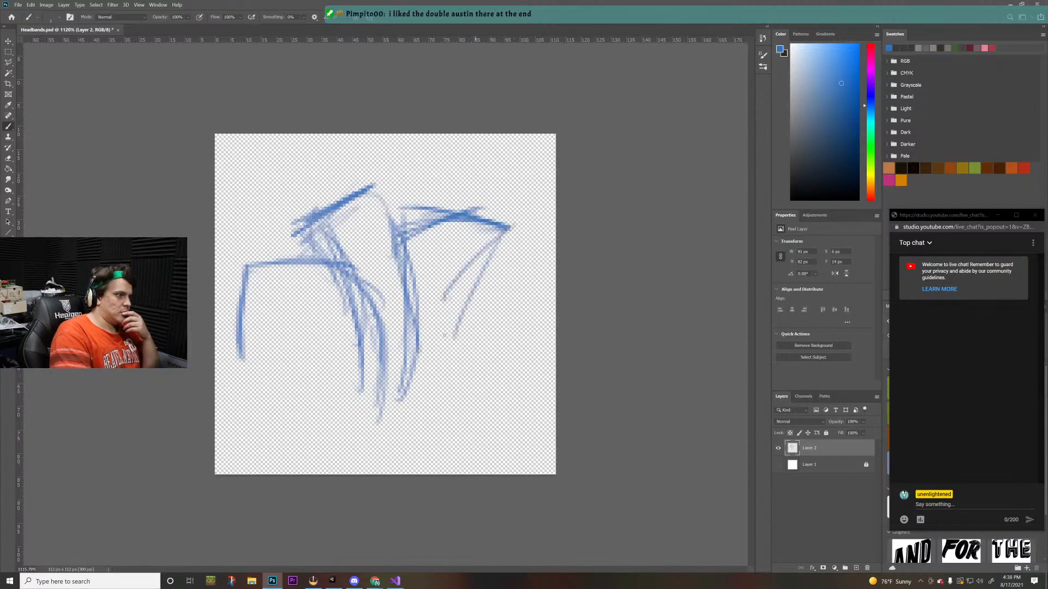
drag(472, 248, 436, 366)
drag(442, 270, 461, 423)
drag(448, 363, 479, 445)
drag(445, 382, 494, 458)
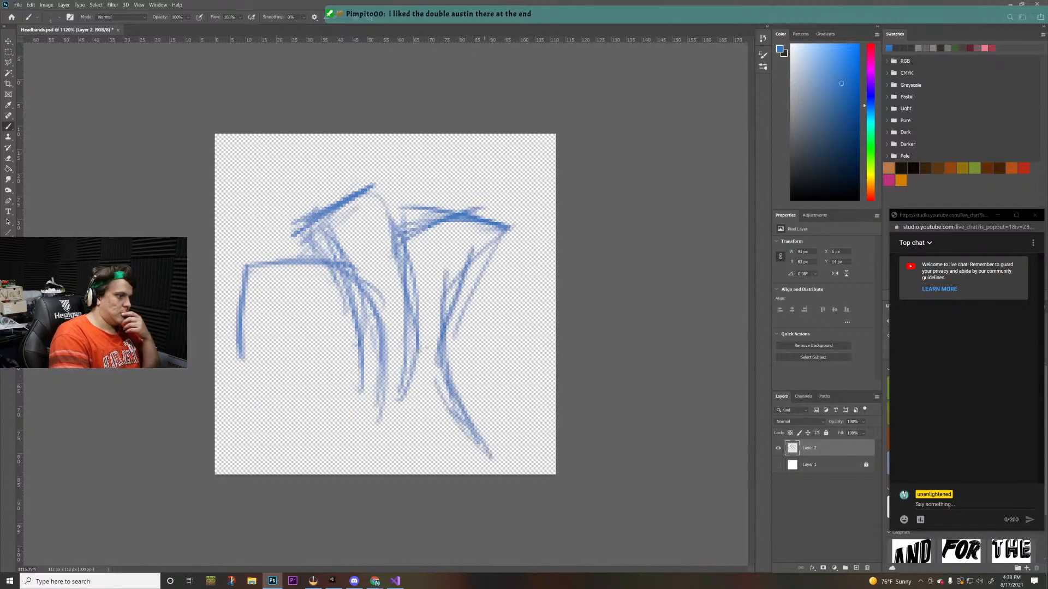
mouse_move(453, 284)
mouse_down()
mouse_move(437, 376)
mouse_move(507, 229)
mouse_up()
mouse_move(498, 236)
mouse_down()
mouse_move(425, 231)
mouse_move(495, 223)
mouse_move(401, 212)
mouse_up()
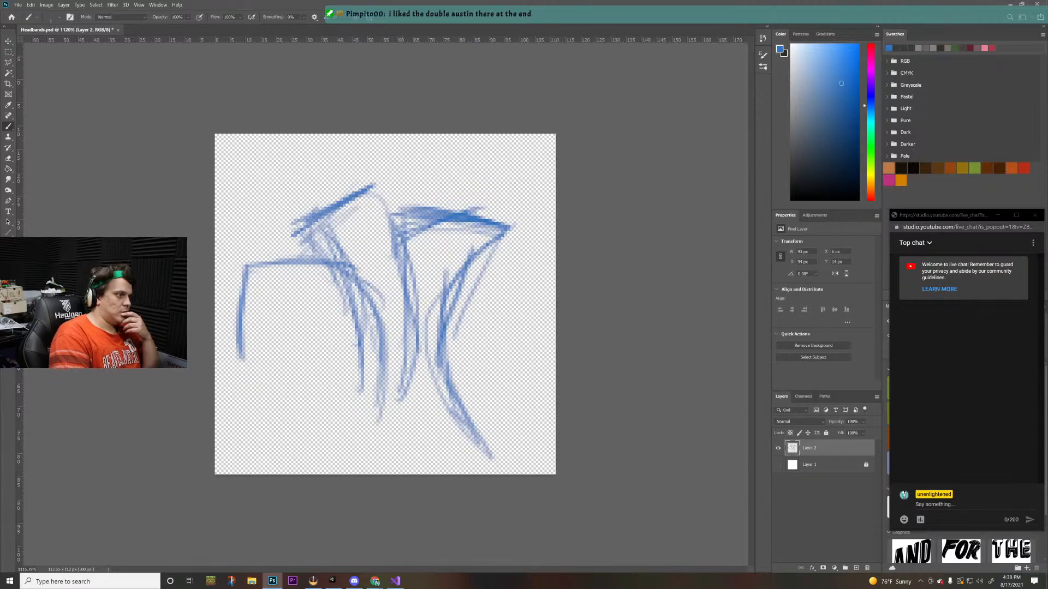
- Close the left flap with a curved lower edge and extend its top edge in a curve down toward the canvas centre
mouse_move(240, 360)
mouse_down()
mouse_move(350, 349)
mouse_move(379, 439)
mouse_move(377, 473)
mouse_up()
drag(311, 367, 376, 473)
drag(297, 339, 371, 452)
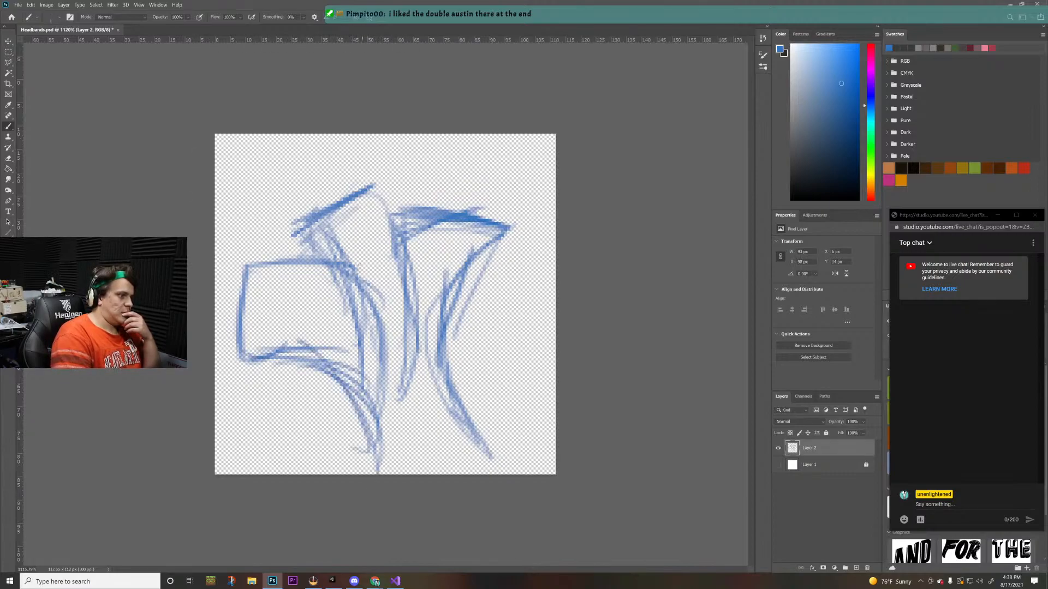
drag(358, 266, 387, 310)
mouse_move(319, 272)
mouse_down()
mouse_move(414, 369)
mouse_move(419, 417)
mouse_up()
drag(351, 293, 420, 423)
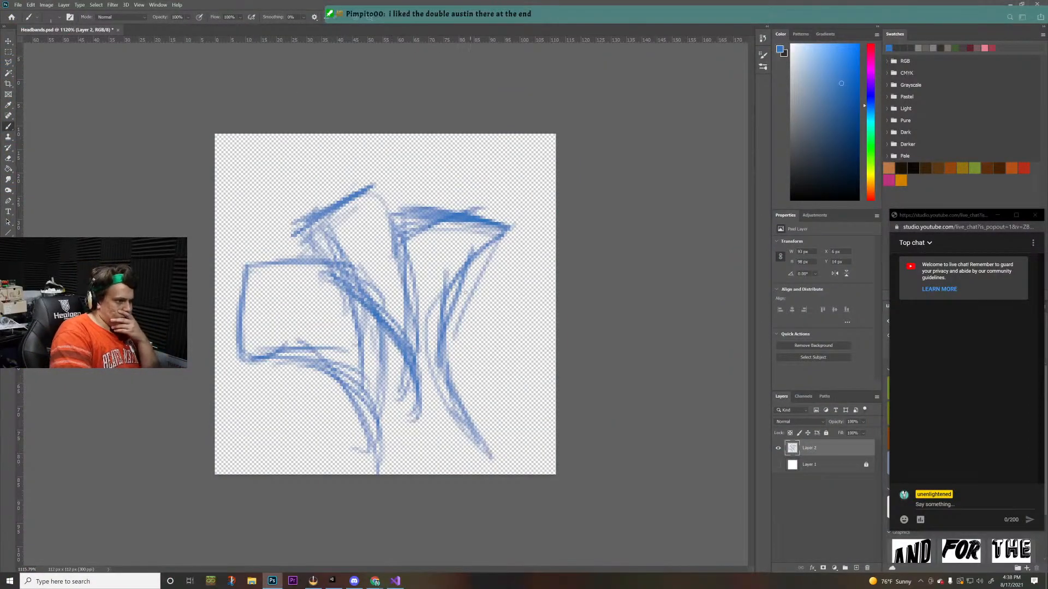
- Sketch a smaller pointed flap below the upper right one and give its tip and lower edge some thickness
mouse_move(469, 298)
mouse_down()
mouse_move(531, 311)
mouse_move(456, 335)
mouse_move(456, 354)
mouse_up()
drag(510, 308, 452, 365)
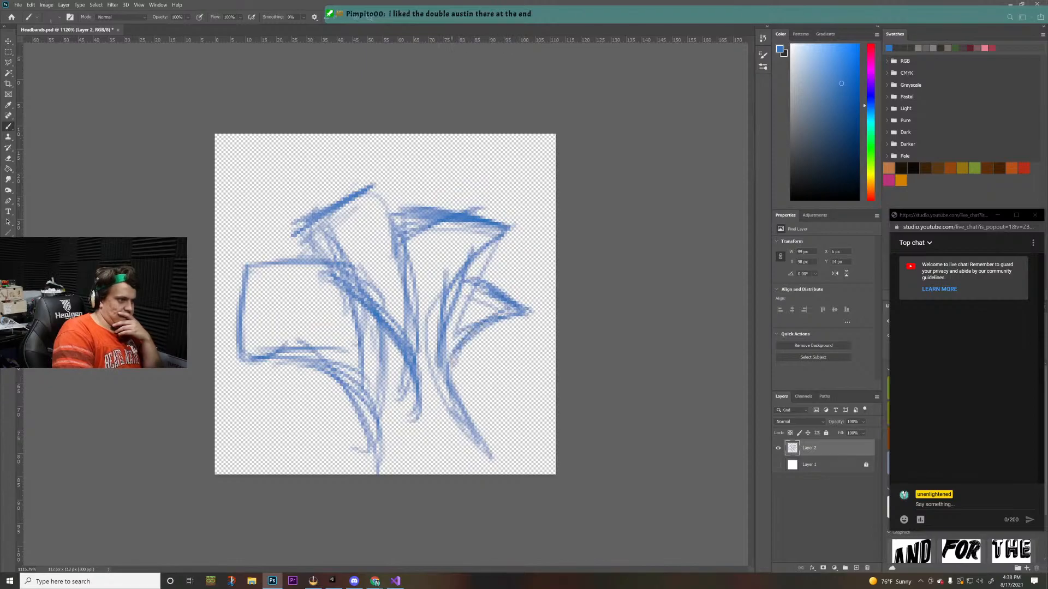
mouse_move(472, 329)
mouse_down()
mouse_move(524, 315)
mouse_move(472, 281)
mouse_up()
drag(525, 307, 457, 269)
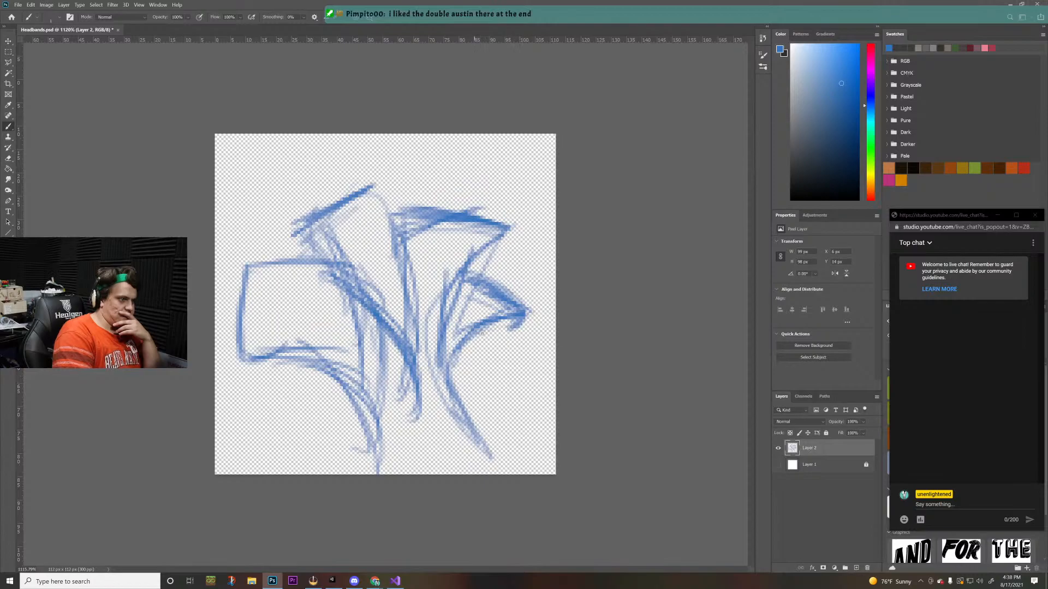
mouse_move(511, 327)
mouse_down()
mouse_move(474, 338)
mouse_move(449, 377)
mouse_move(523, 326)
mouse_up()
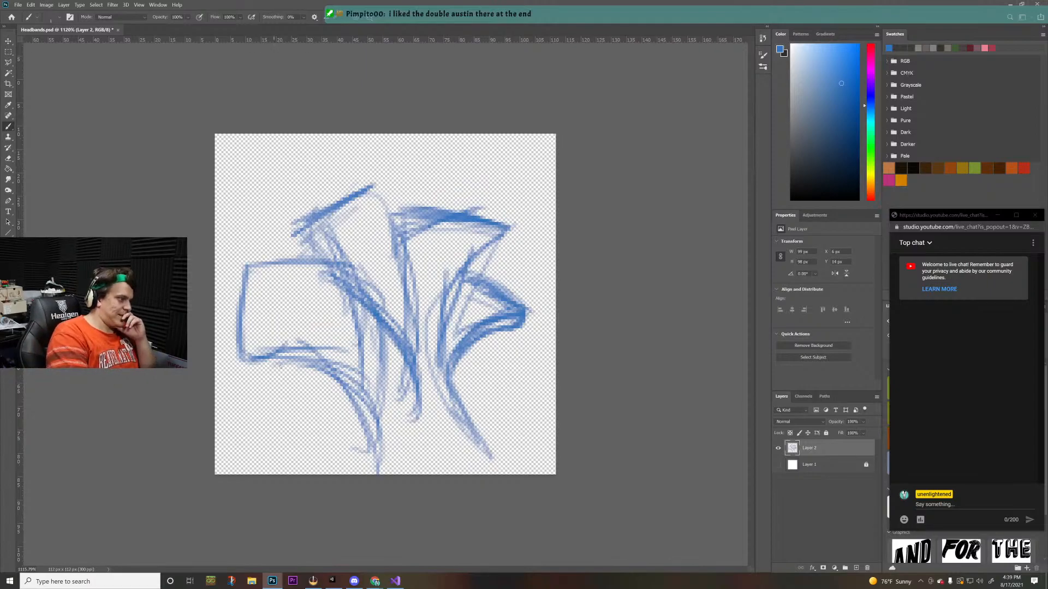
- Reinforce the left flap's outline, thickening its lower edge, outer side and the curve running down from its top edge
mouse_move(248, 369)
mouse_down()
mouse_move(327, 361)
mouse_move(297, 352)
mouse_move(335, 375)
mouse_move(376, 448)
mouse_up()
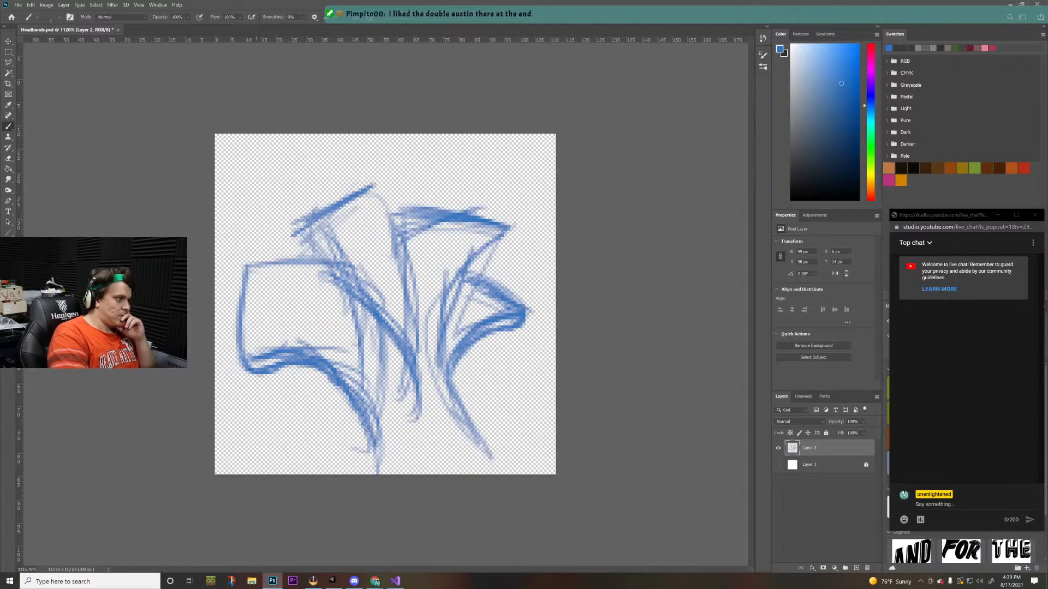
mouse_move(240, 316)
mouse_down()
mouse_move(244, 281)
mouse_move(268, 266)
mouse_move(334, 268)
mouse_move(393, 303)
mouse_up()
drag(336, 267, 404, 325)
mouse_move(360, 285)
mouse_down()
mouse_move(410, 347)
mouse_move(402, 333)
mouse_up()
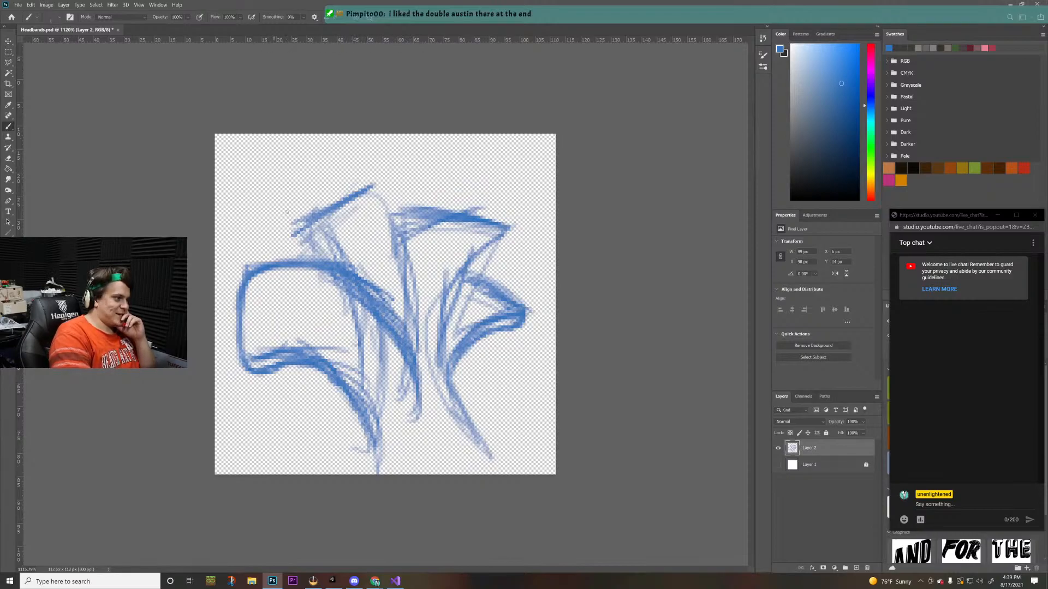
- Darken the upper middle flap's outline with a folded edge, and strengthen the inner and outer edges of the upper right flap
mouse_move(313, 220)
mouse_down()
mouse_move(295, 233)
mouse_move(358, 271)
mouse_up()
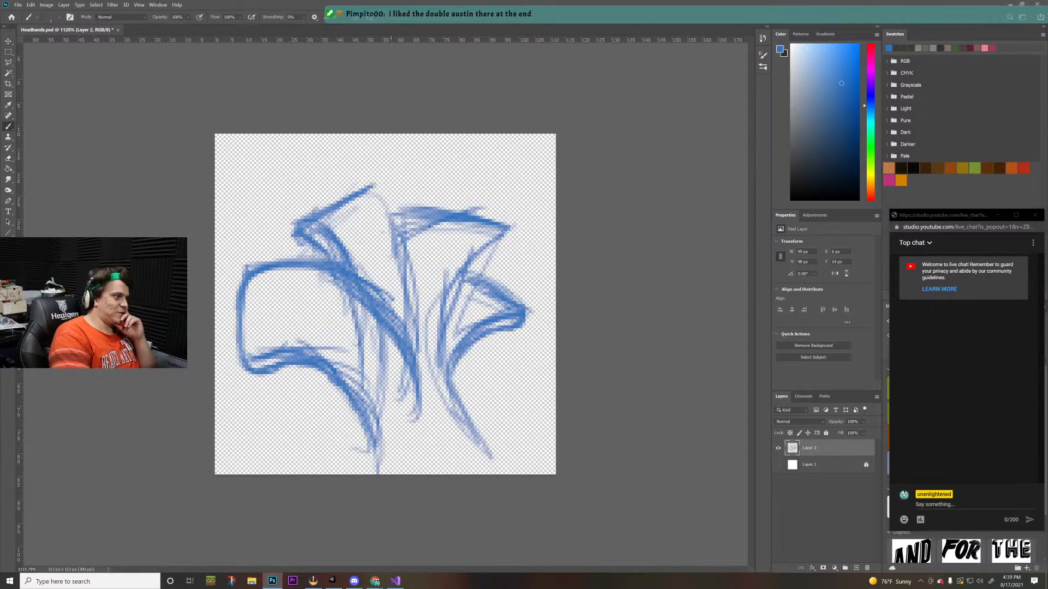
mouse_move(349, 183)
mouse_down()
mouse_move(404, 252)
mouse_move(407, 279)
mouse_up()
drag(383, 193, 396, 232)
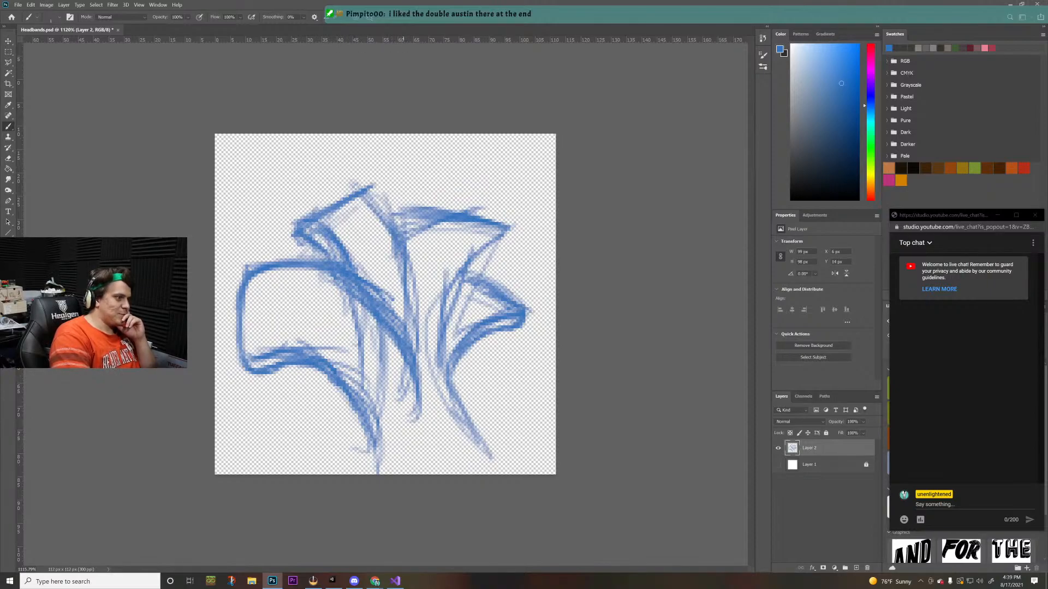
drag(365, 184, 394, 227)
mouse_move(373, 194)
mouse_down()
mouse_move(400, 234)
mouse_move(394, 306)
mouse_up()
mouse_move(389, 243)
mouse_down()
mouse_move(400, 325)
mouse_move(422, 220)
mouse_move(489, 225)
mouse_move(500, 246)
mouse_move(431, 341)
mouse_up()
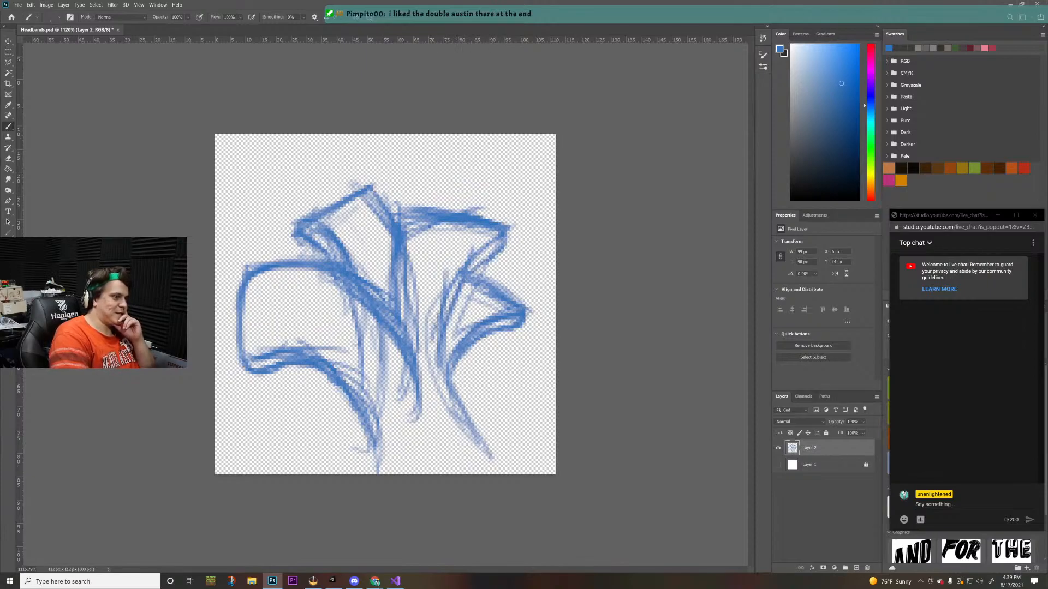
mouse_move(487, 242)
mouse_down()
mouse_move(448, 294)
mouse_move(442, 326)
mouse_up()
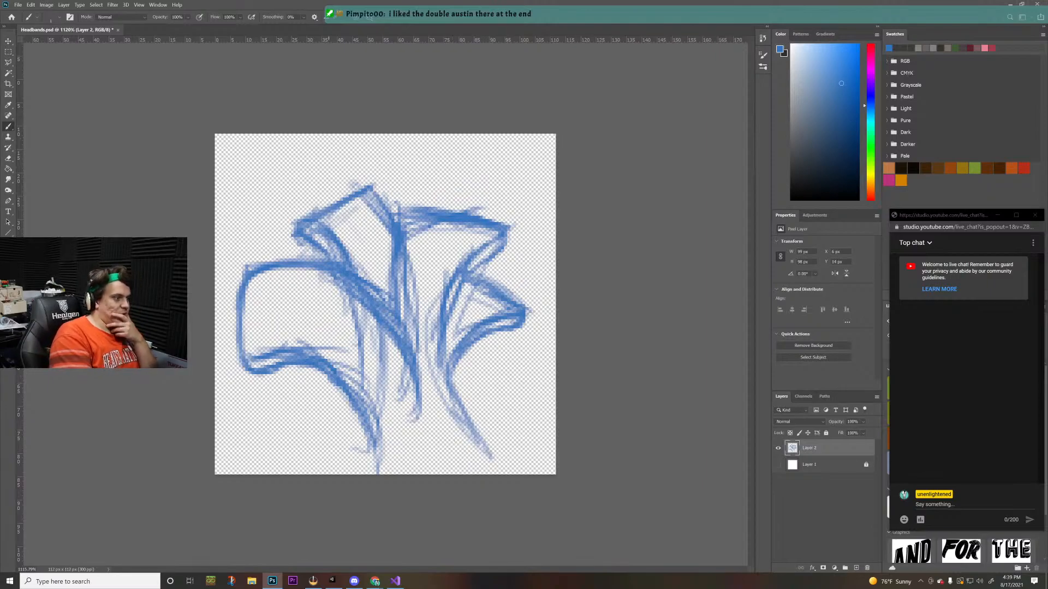
- Sketch a slightly tilted band wrapping around the gathered base of the flaps
drag(348, 386, 410, 371)
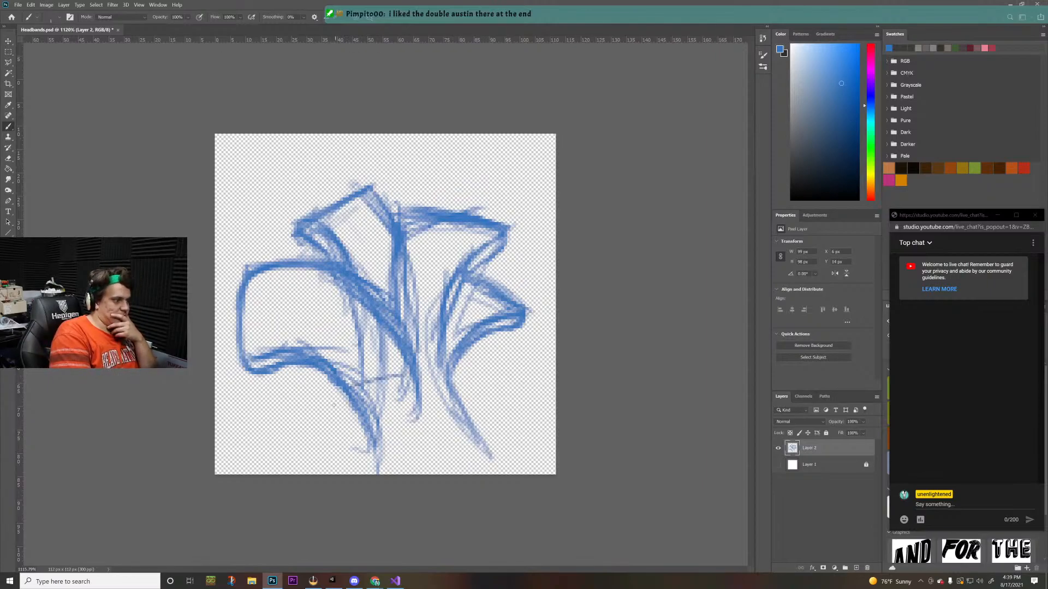
mouse_move(353, 394)
mouse_down()
mouse_move(440, 368)
mouse_move(470, 375)
mouse_move(476, 398)
mouse_move(381, 414)
mouse_up()
mouse_move(467, 392)
mouse_down()
mouse_move(375, 413)
mouse_move(347, 433)
mouse_up()
mouse_move(347, 407)
mouse_down()
mouse_move(360, 428)
mouse_move(340, 429)
mouse_move(404, 409)
mouse_up()
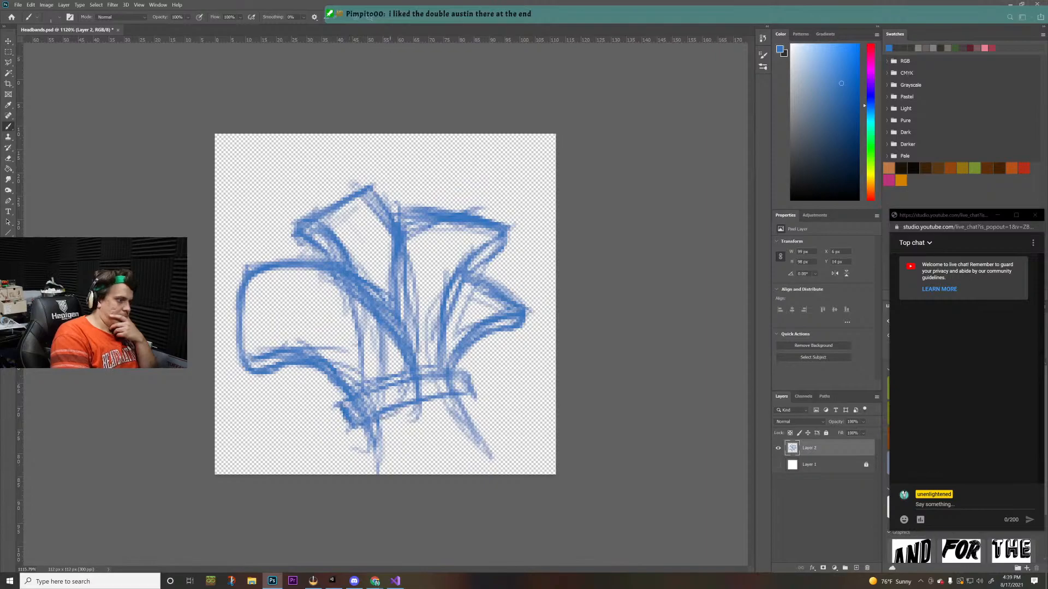
drag(336, 430, 449, 394)
mouse_move(440, 402)
mouse_down()
mouse_move(481, 393)
mouse_move(389, 378)
mouse_move(321, 401)
mouse_up()
- Sketch the short bundled headband ends flaring out below the wrapping band
drag(375, 426, 371, 452)
mouse_move(377, 448)
mouse_down()
mouse_move(404, 422)
mouse_move(422, 452)
mouse_move(430, 410)
mouse_move(423, 453)
mouse_move(431, 406)
mouse_move(458, 452)
mouse_move(512, 427)
mouse_move(505, 434)
mouse_move(475, 404)
mouse_move(511, 423)
mouse_move(471, 400)
mouse_up()
mouse_move(471, 400)
mouse_down()
mouse_move(502, 425)
mouse_move(481, 409)
mouse_move(516, 422)
mouse_move(459, 399)
mouse_up()
mouse_move(400, 448)
mouse_down()
mouse_move(403, 470)
mouse_move(480, 467)
mouse_up()
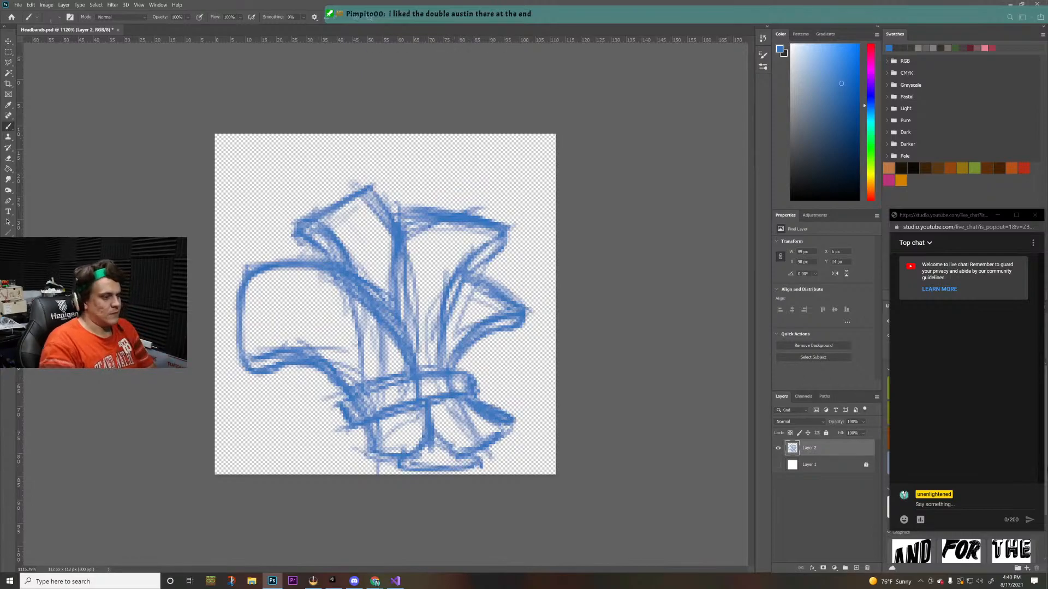
- Move the whole headband sketch up about 9 px to centre it vertically on the canvas, and return to the Brush tool
key(ctrl+t)
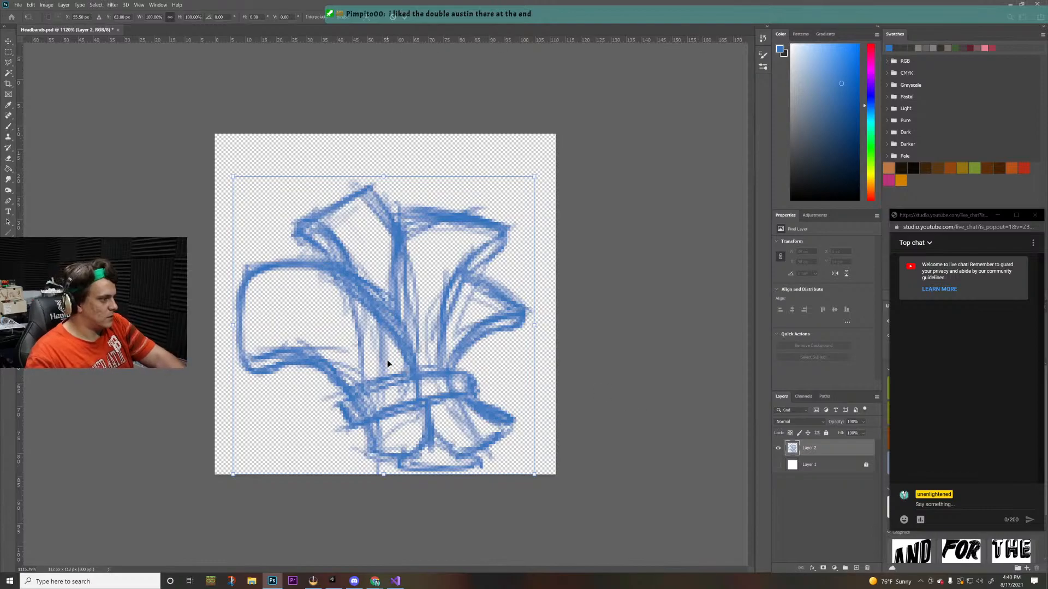
mouse_move(388, 359)
mouse_down()
mouse_move(391, 310)
mouse_move(389, 338)
mouse_up()
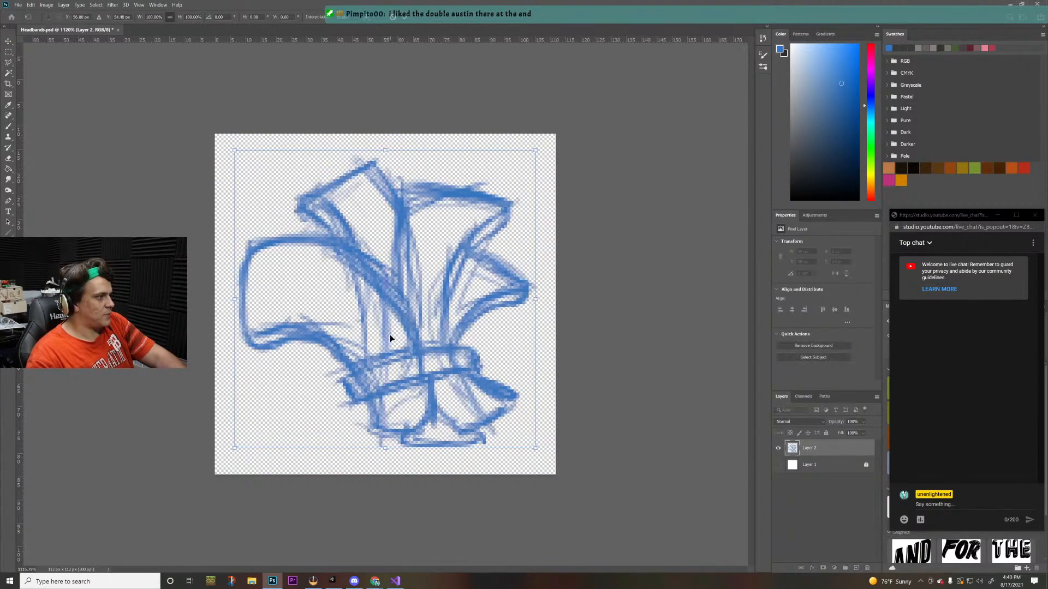
key(Return)
key(b)
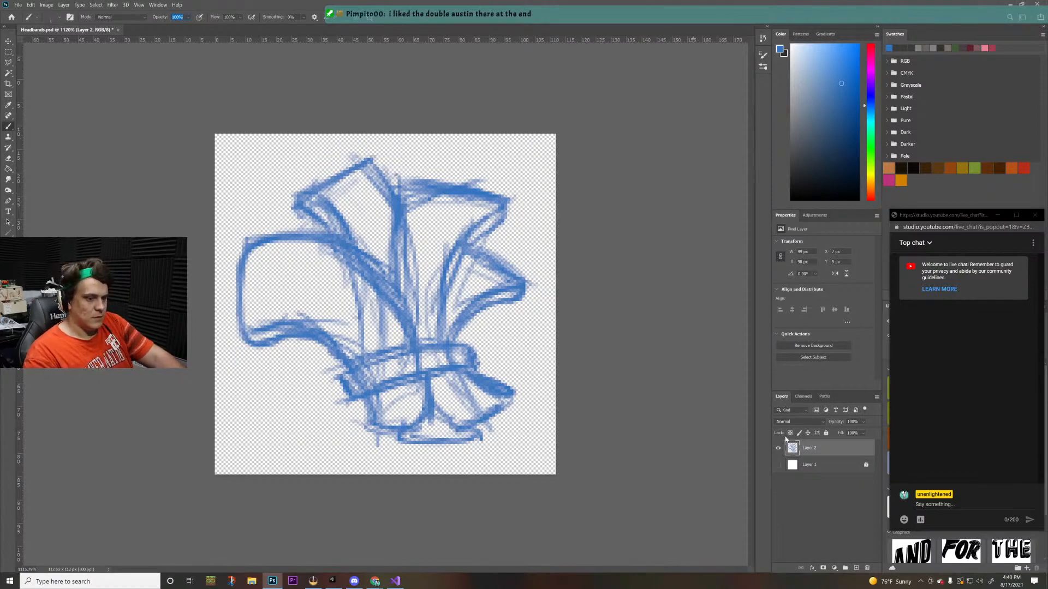
- Add two empty layers, placing one beneath the sketch layer and keeping the other selected above it
click(856, 568)
click(855, 568)
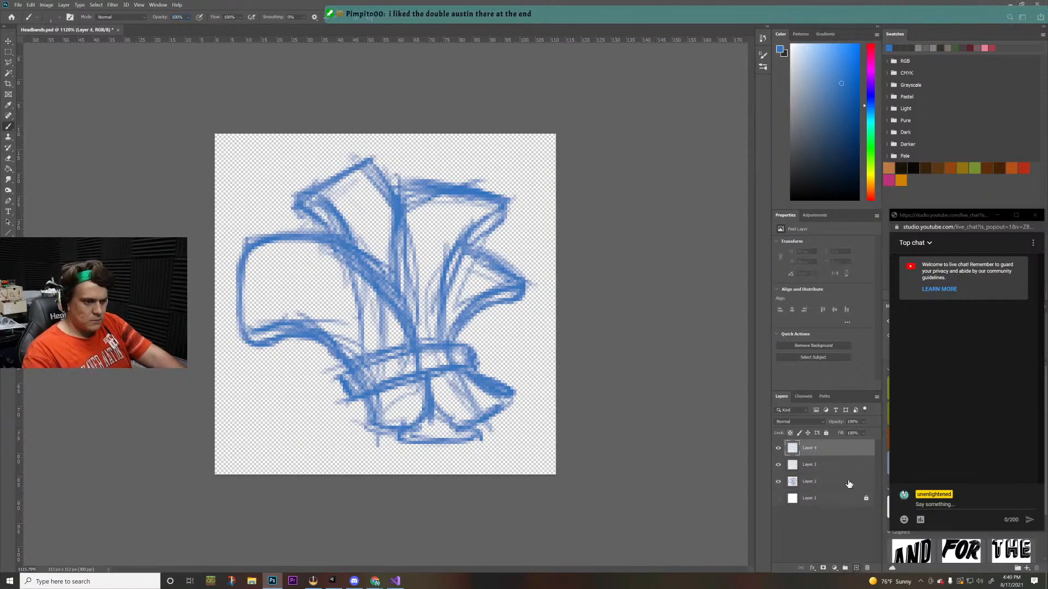
drag(833, 468, 837, 488)
drag(826, 447, 826, 452)
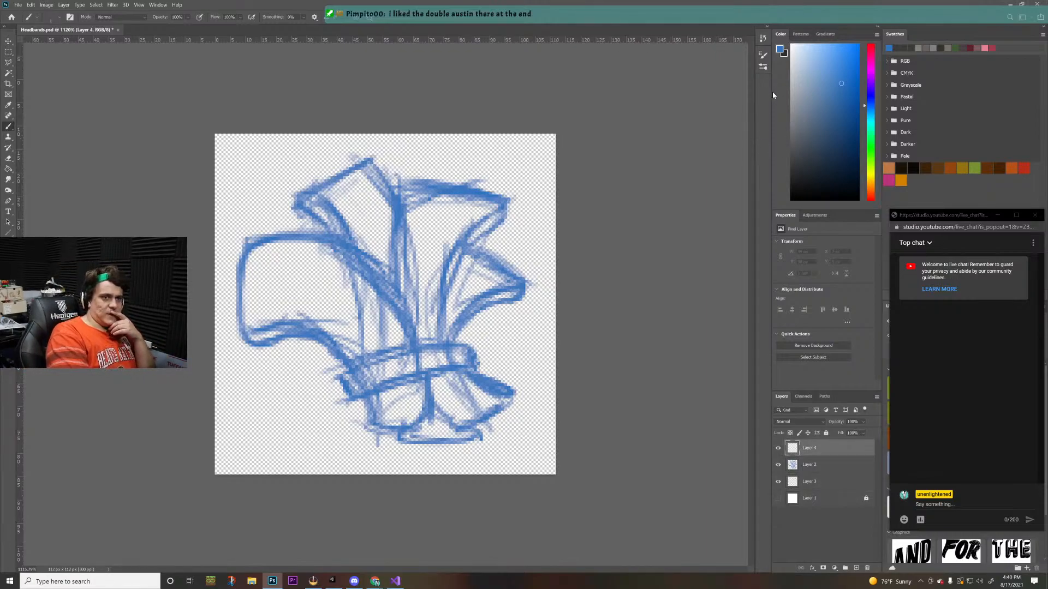
- Fill the upper-left headband flap with medium green on the layer beneath the sketch
drag(873, 145, 872, 159)
drag(803, 97, 832, 105)
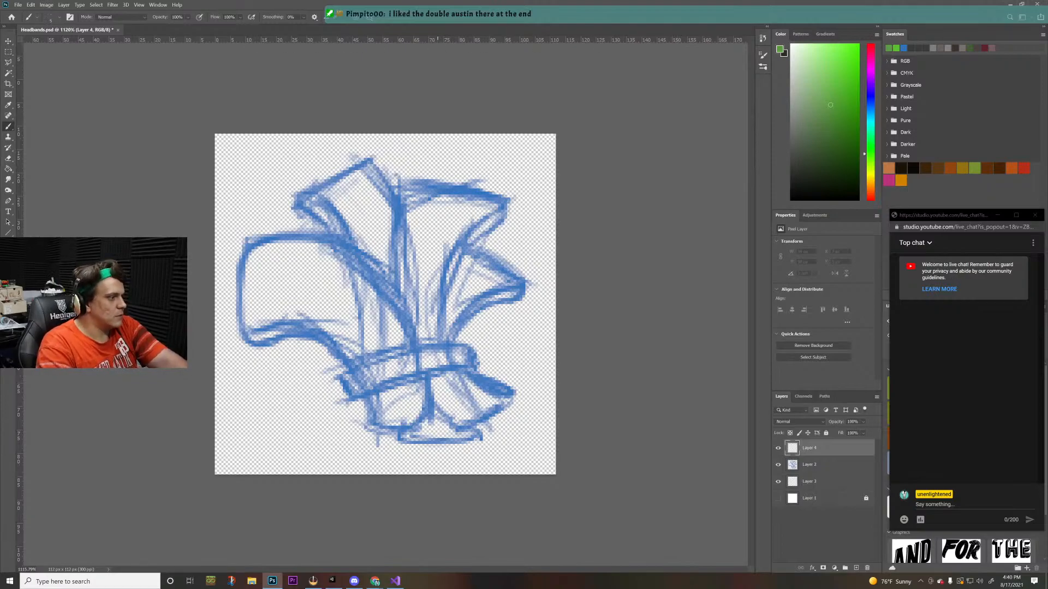
drag(309, 210, 345, 192)
key(ctrl+z)
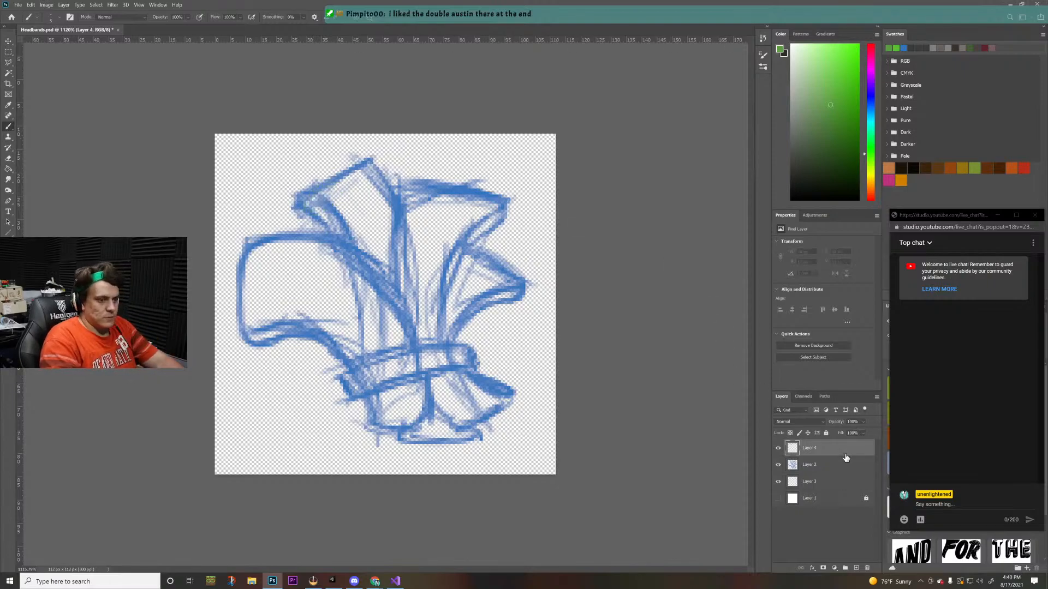
click(819, 482)
mouse_move(303, 209)
mouse_down()
mouse_move(363, 172)
mouse_move(338, 170)
mouse_move(382, 183)
mouse_move(389, 281)
mouse_move(361, 240)
mouse_move(315, 208)
mouse_move(382, 186)
mouse_move(366, 224)
mouse_move(378, 238)
mouse_up()
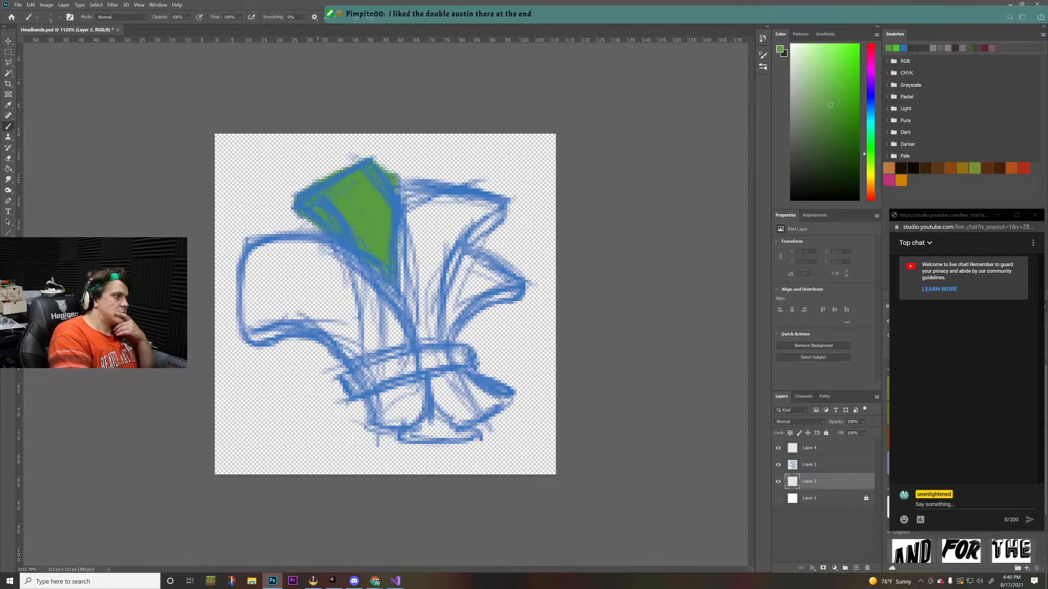
drag(317, 222, 386, 285)
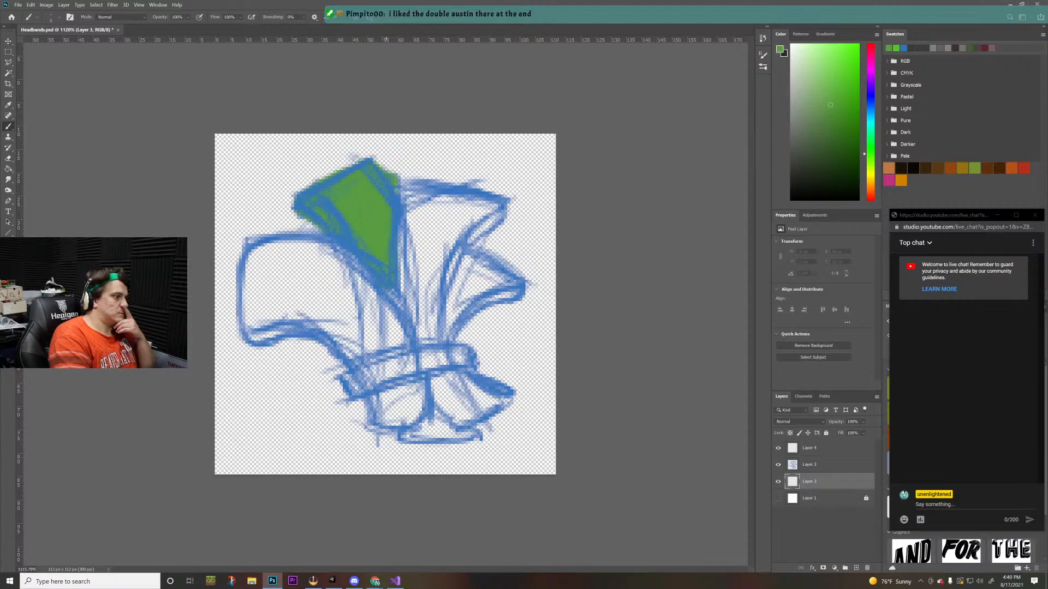
- Choose a darker green and switch to the Kyle's Real Oils - 01 brush, reduced to a small tip
drag(820, 104, 824, 132)
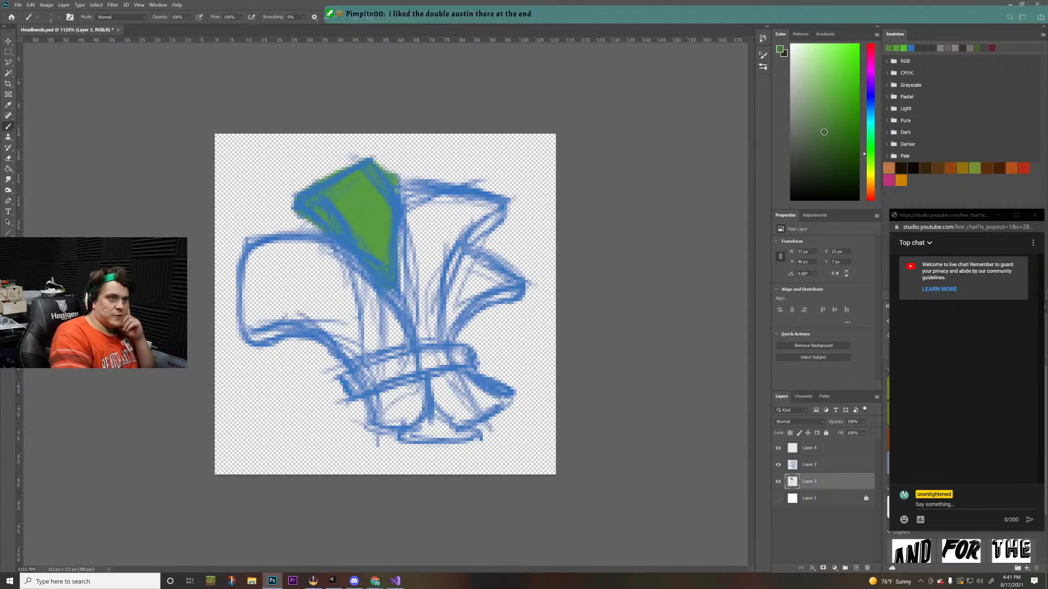
click(59, 17)
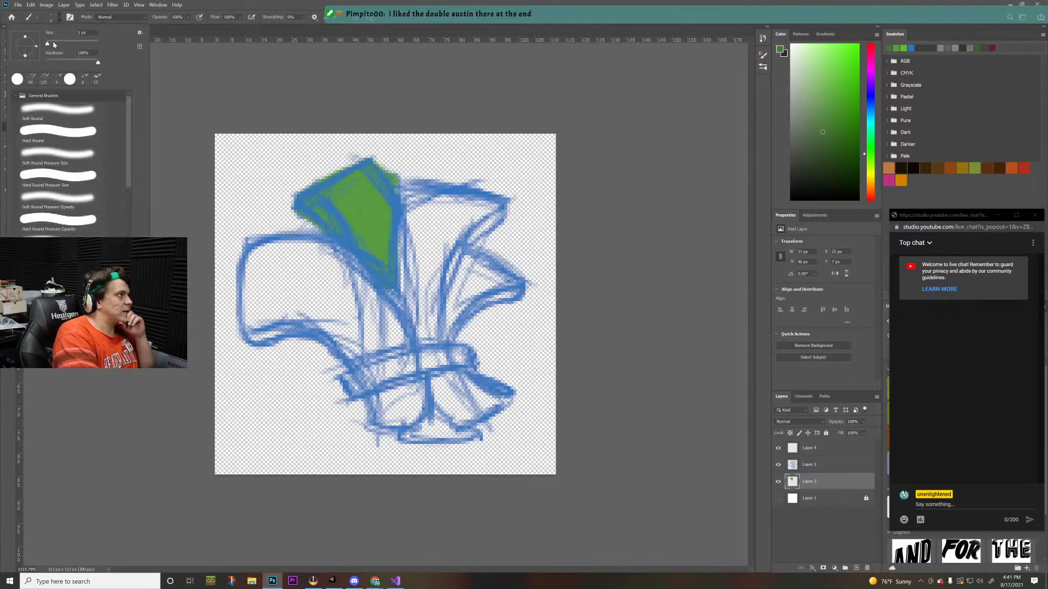
scroll(128, 165, down, 5)
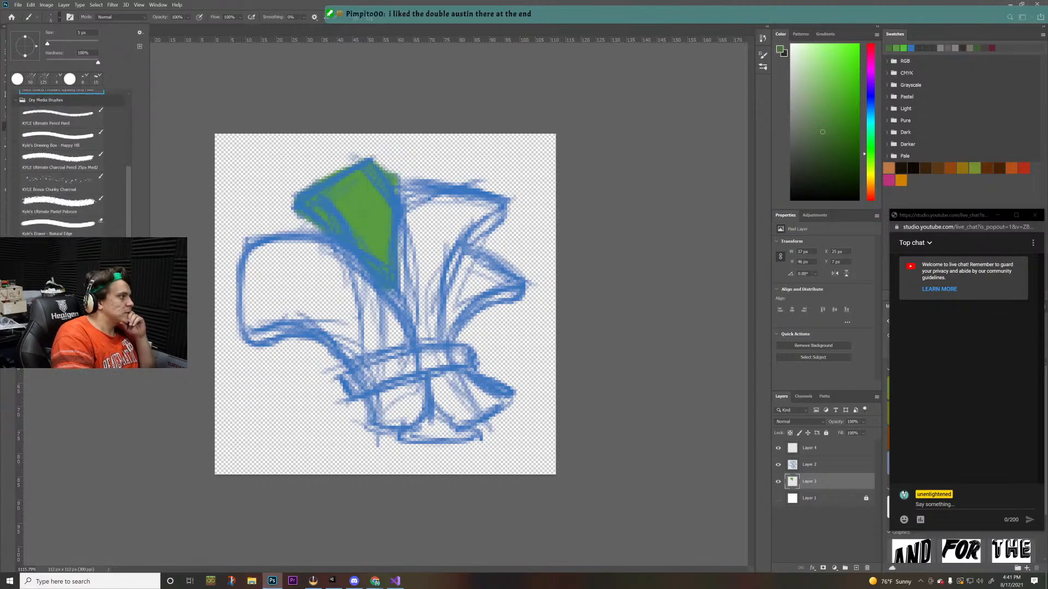
scroll(71, 163, down, 3)
click(60, 221)
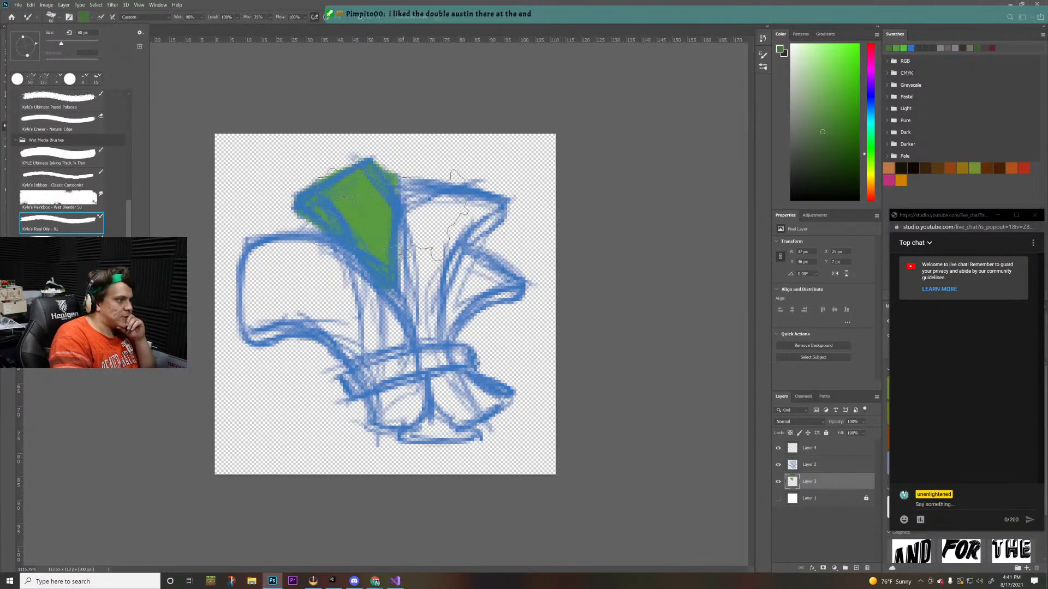
key(bracketleft)
key(bracketleft)
key(bracketleft)
key(bracketleft)
key(bracketleft)
key(bracketleft)
key(bracketleft)
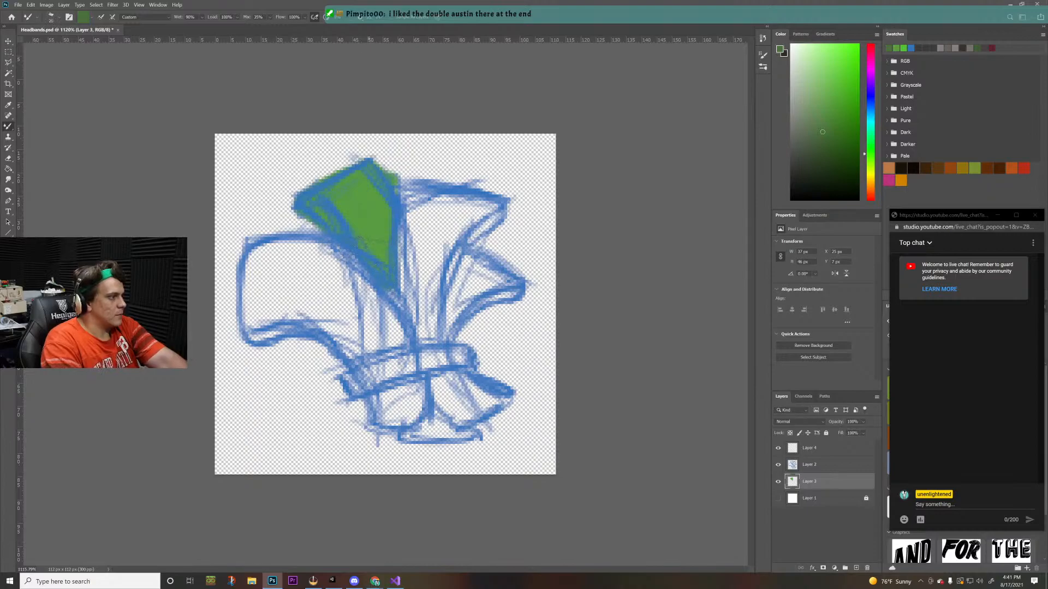
key(bracketleft)
key(bracketleft)
key(bracketleft)
key(bracketleft)
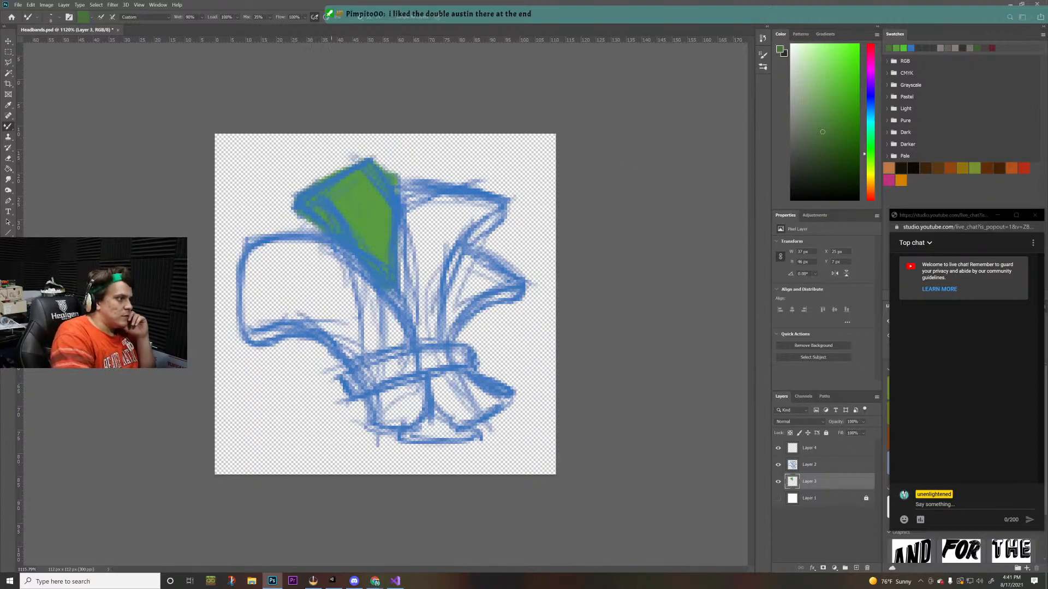
- Shade the green flap's corner and inner side with dark green, and highlight its upper edge with pale green
drag(820, 158, 819, 143)
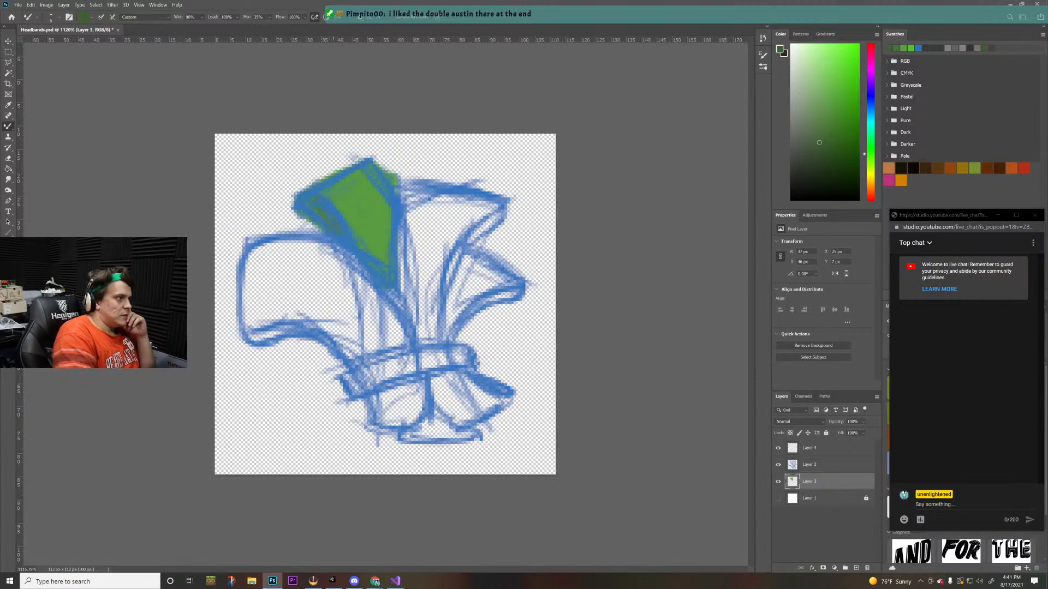
click(296, 190)
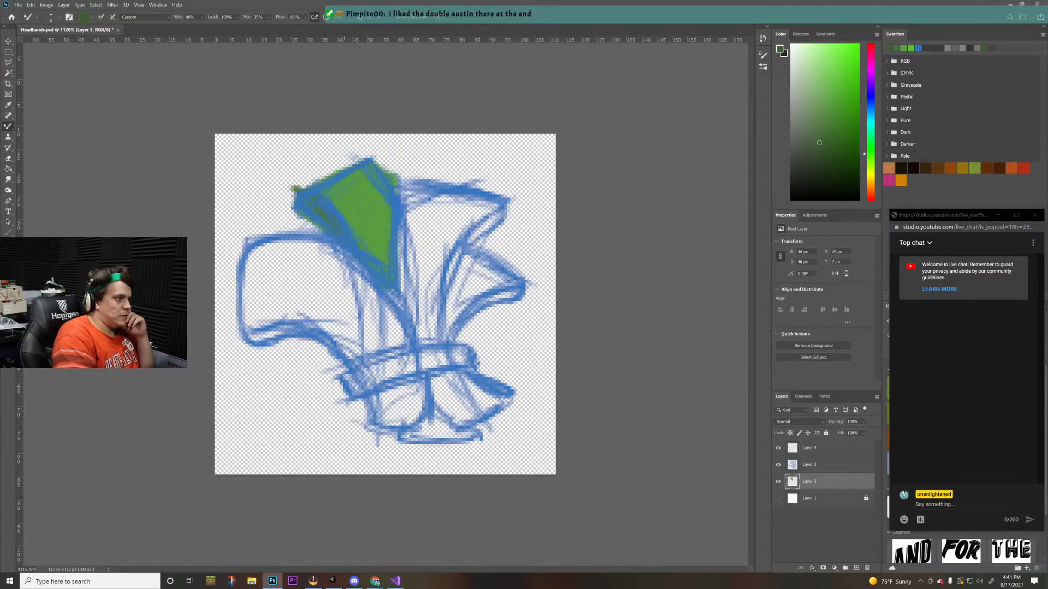
drag(380, 259, 390, 209)
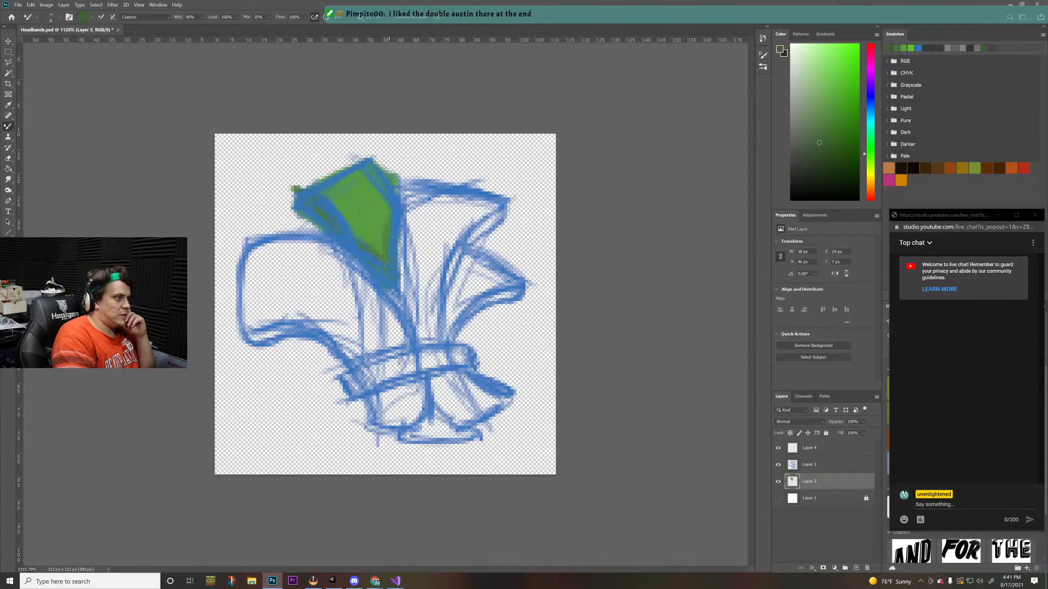
drag(386, 266, 385, 227)
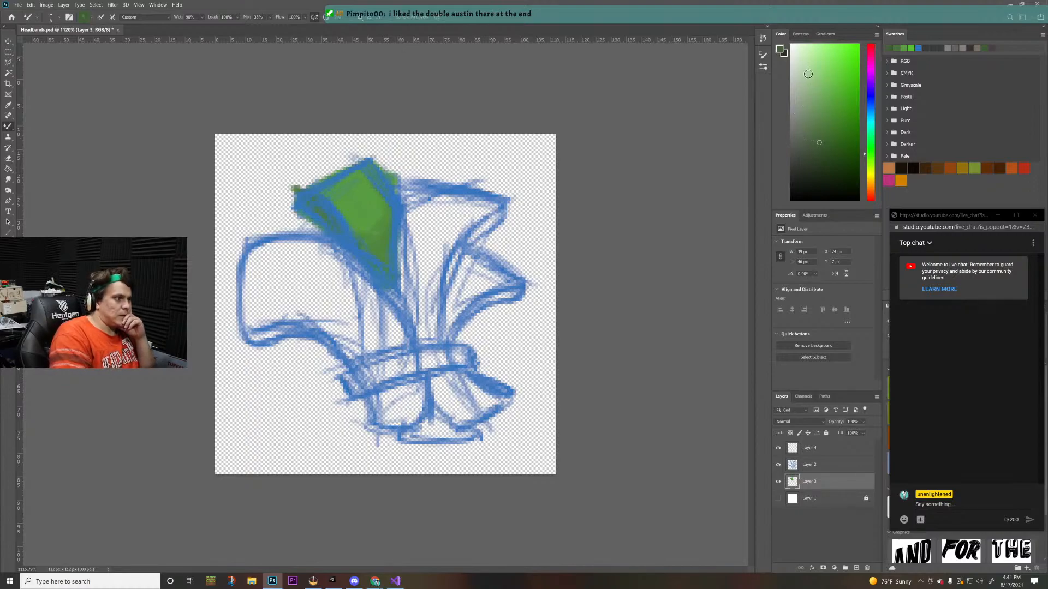
click(802, 84)
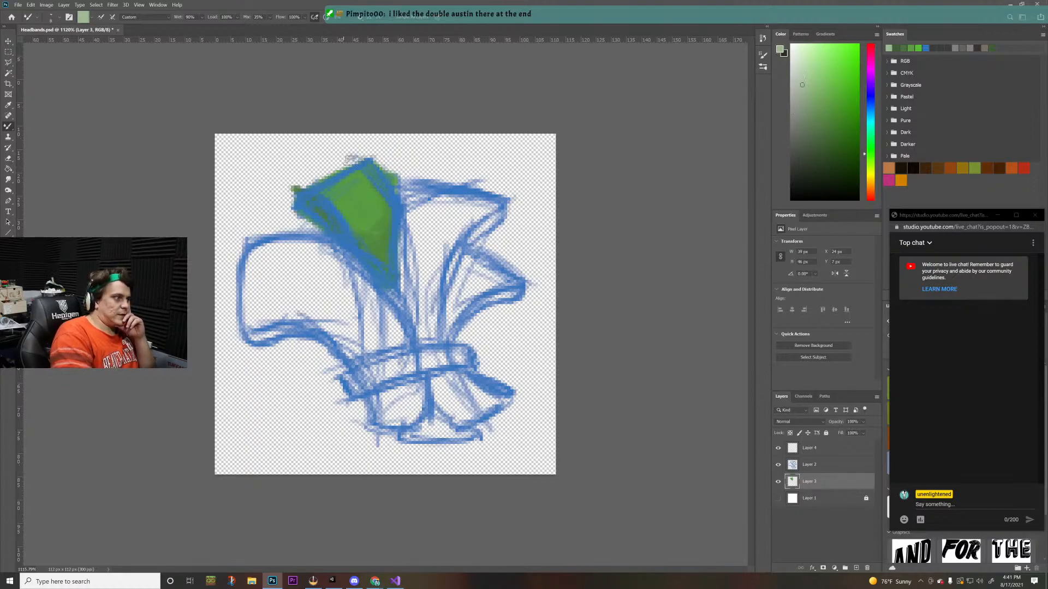
drag(307, 179, 373, 159)
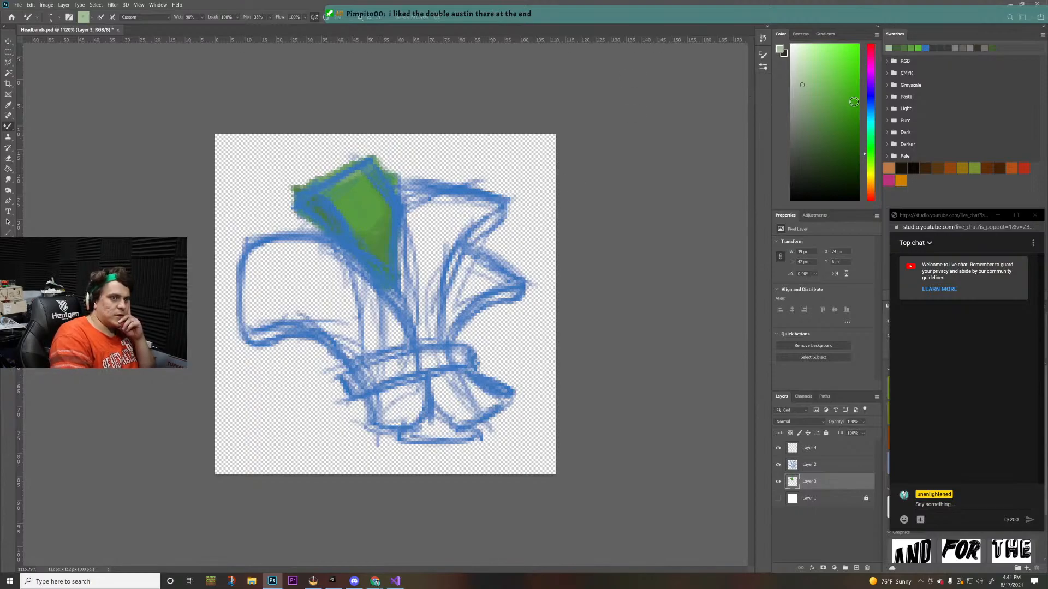
- Fill the large left flap down through the wrapping band to its short lower end with saturated blue
drag(871, 104, 872, 105)
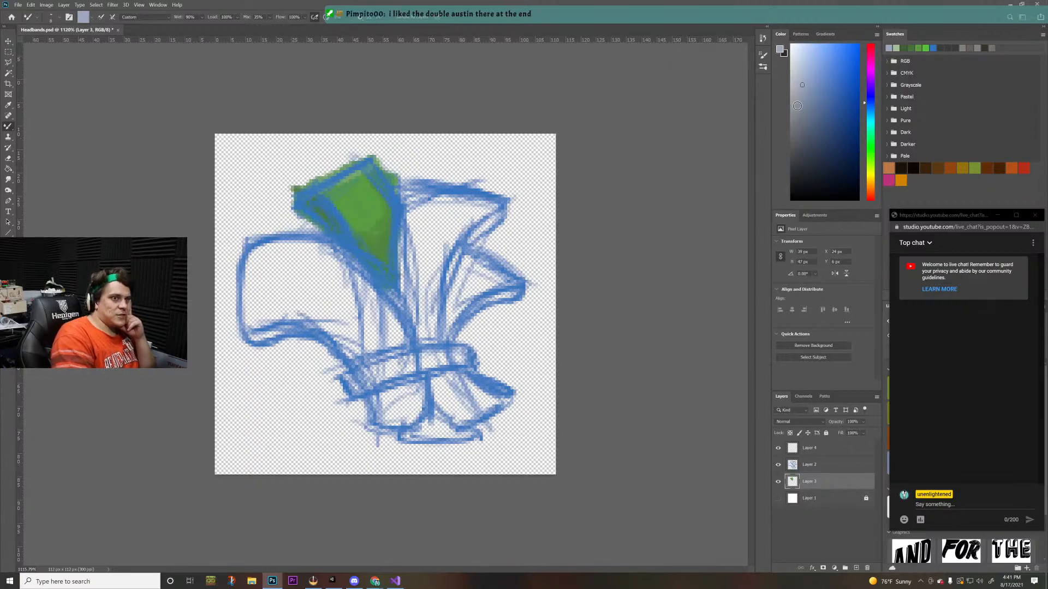
drag(806, 87, 818, 113)
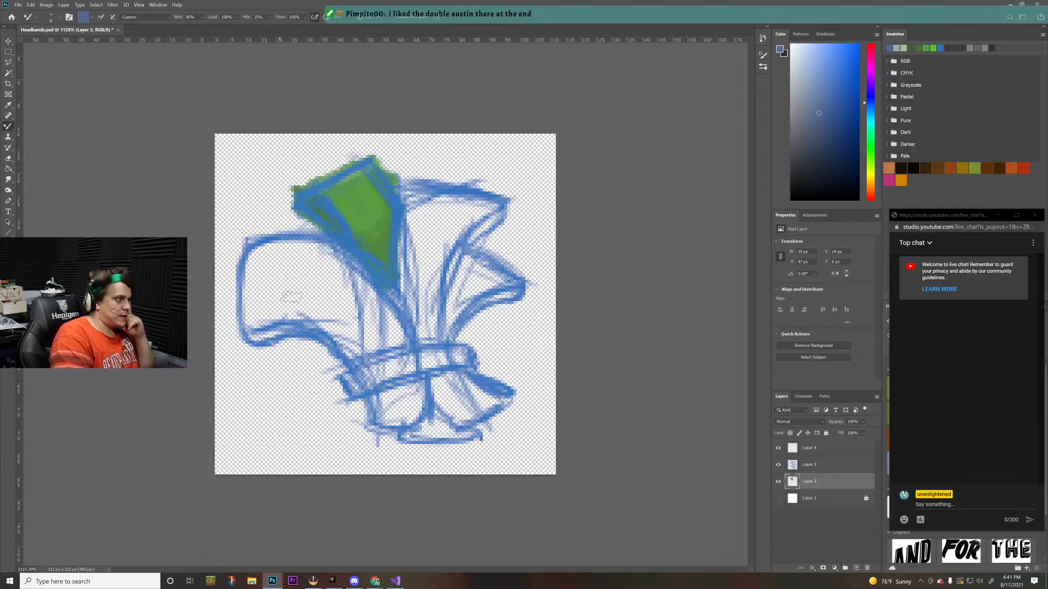
mouse_move(292, 289)
mouse_down()
mouse_move(262, 262)
mouse_move(248, 311)
mouse_move(256, 328)
mouse_move(246, 335)
mouse_up()
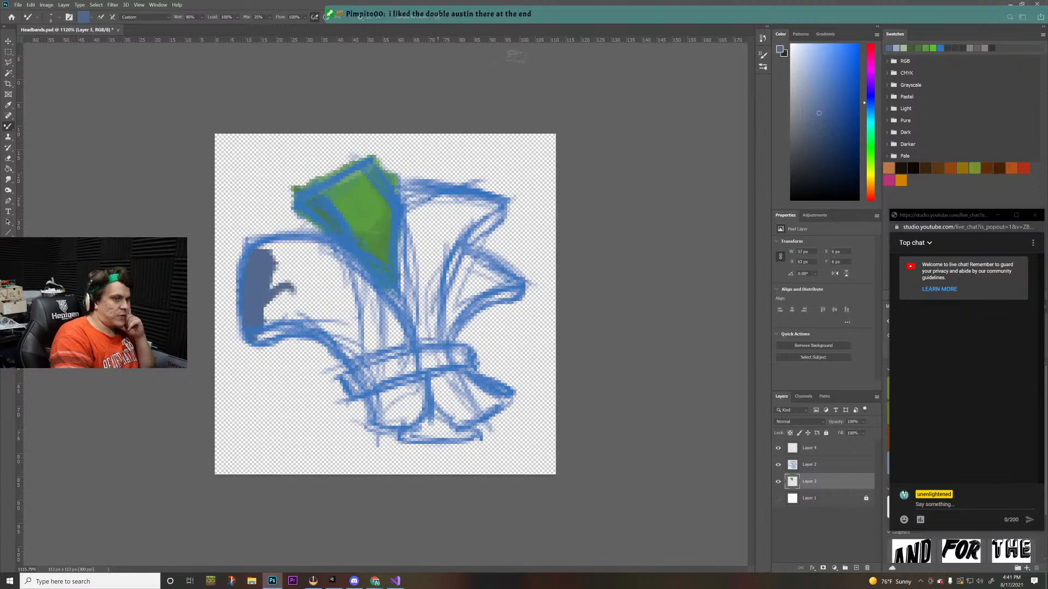
drag(798, 130, 844, 80)
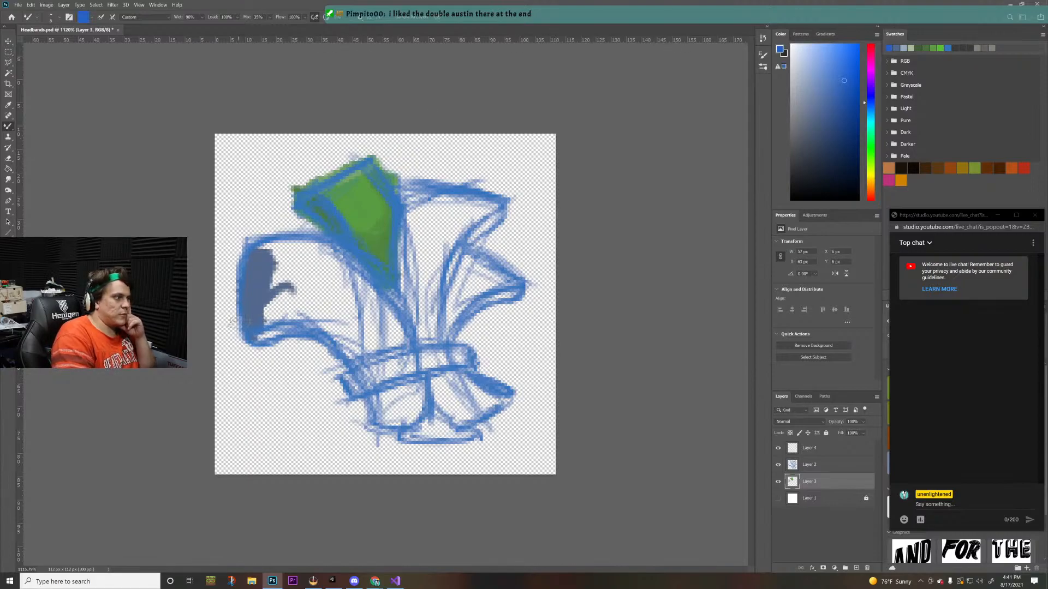
mouse_move(266, 307)
mouse_down()
mouse_move(260, 356)
mouse_move(276, 246)
mouse_move(297, 257)
mouse_move(327, 248)
mouse_move(390, 313)
mouse_move(420, 393)
mouse_move(415, 423)
mouse_move(370, 414)
mouse_move(379, 385)
mouse_move(328, 330)
mouse_move(338, 349)
mouse_move(297, 322)
mouse_move(273, 330)
mouse_move(281, 341)
mouse_move(270, 352)
mouse_move(287, 297)
mouse_move(300, 309)
mouse_move(314, 283)
mouse_move(335, 331)
mouse_move(360, 287)
mouse_move(383, 398)
mouse_move(392, 355)
mouse_move(412, 388)
mouse_up()
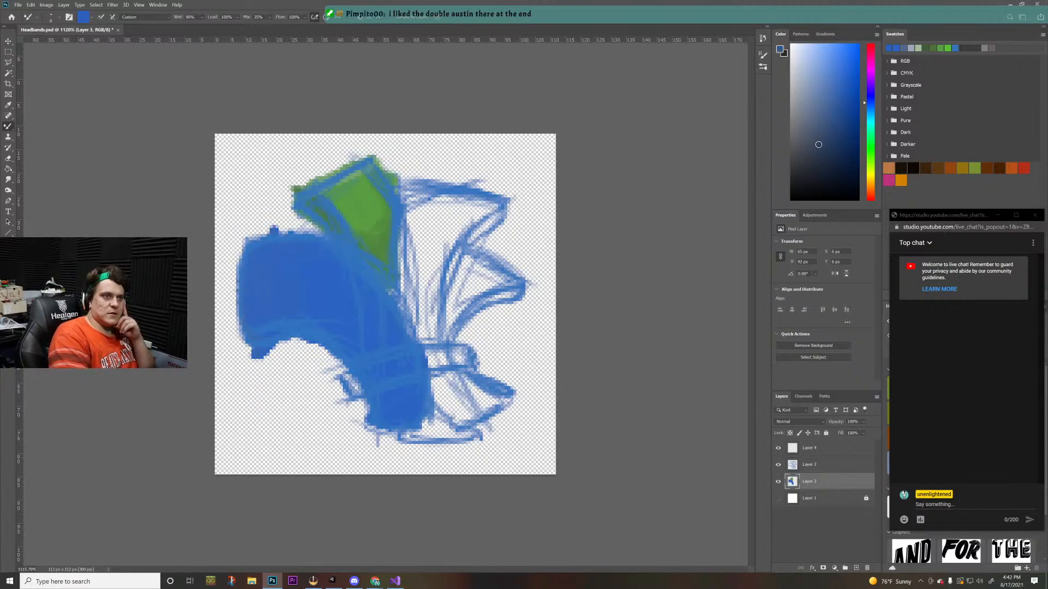
- Shade the blue headband's lower edge and bottom end with dark blue, and highlight its upper-left edge with pale blue
drag(844, 82, 822, 135)
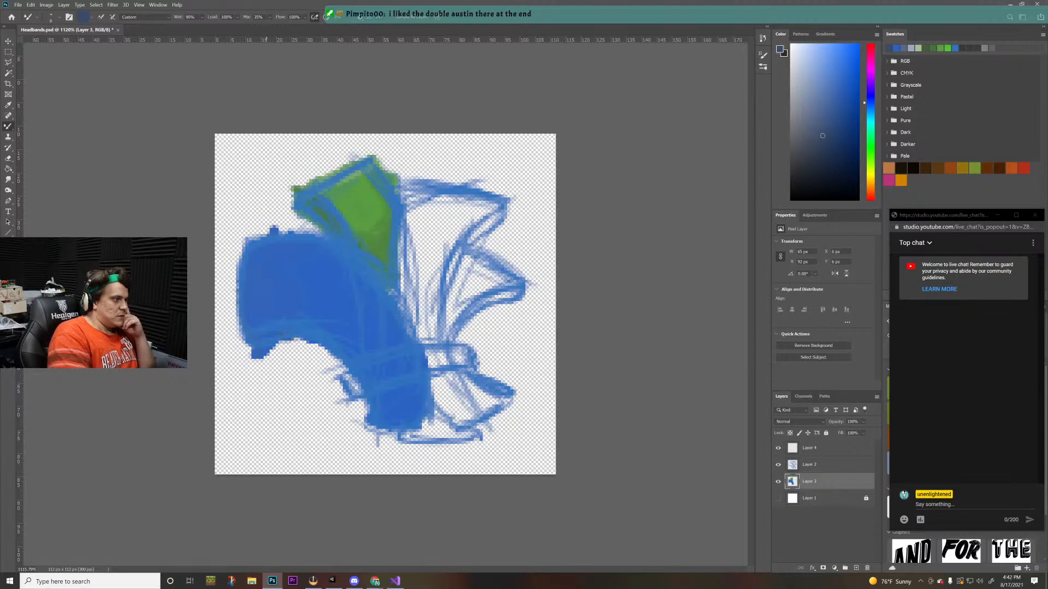
drag(293, 339, 343, 364)
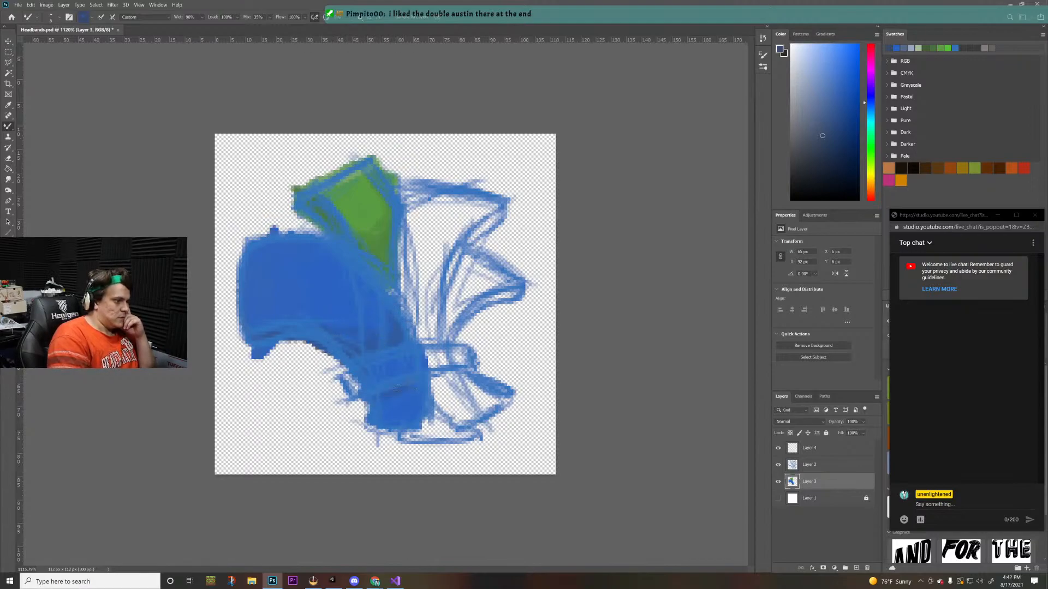
drag(377, 401, 377, 410)
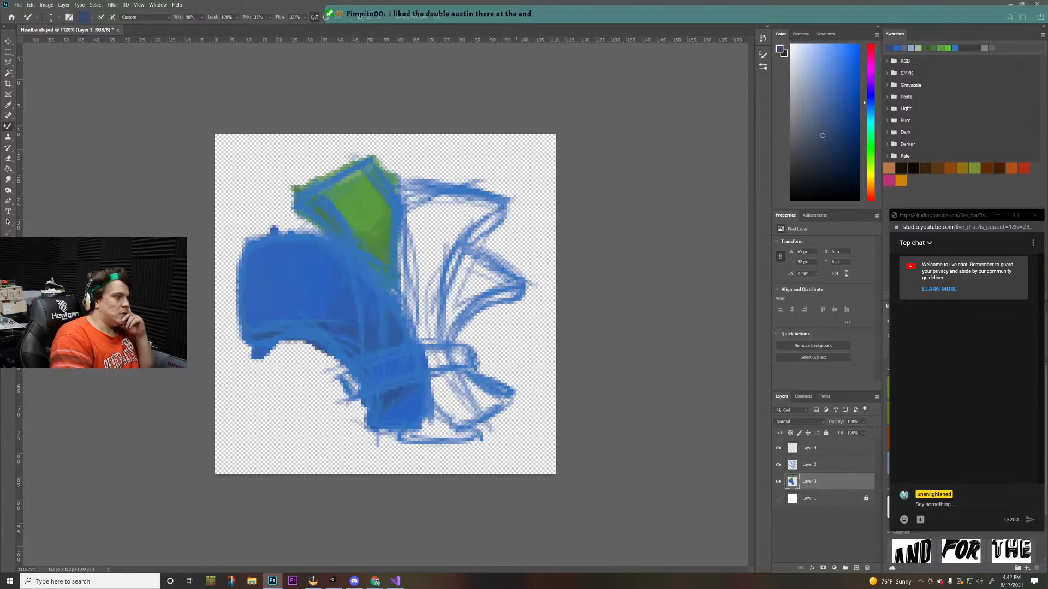
click(813, 84)
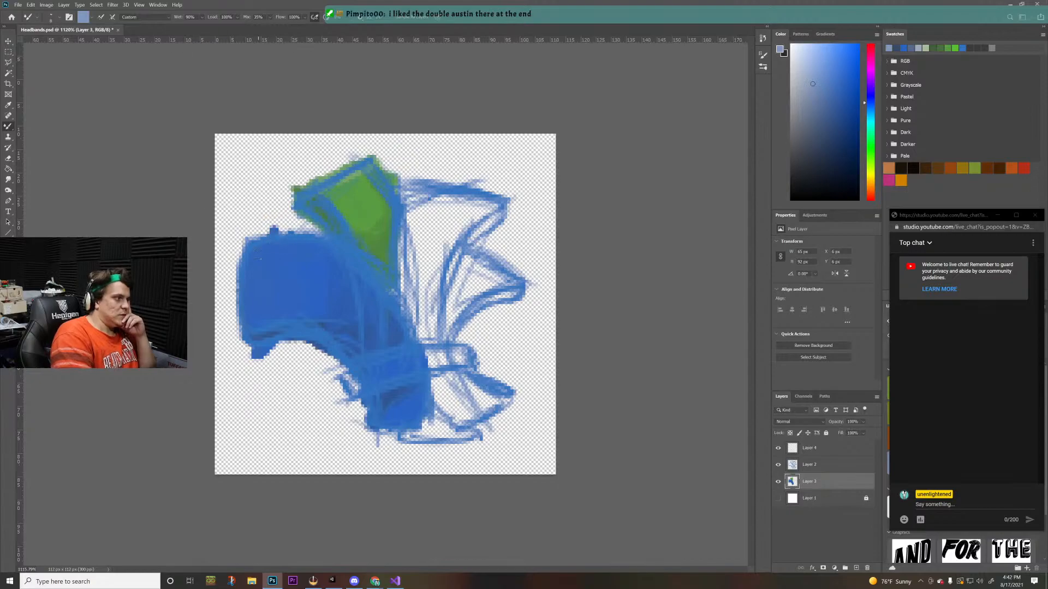
mouse_move(258, 254)
mouse_down()
mouse_move(317, 239)
mouse_move(255, 250)
mouse_move(271, 251)
mouse_move(236, 266)
mouse_move(239, 318)
mouse_up()
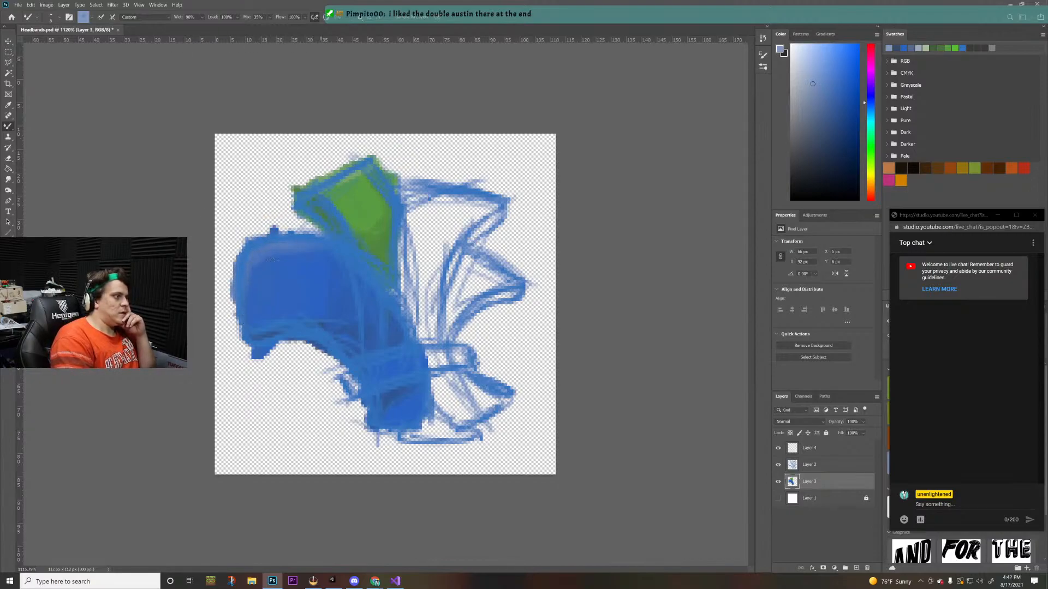
- Fill the upper-right flap and the matching lower-right end below the band with pinkish red
drag(868, 104, 887, 41)
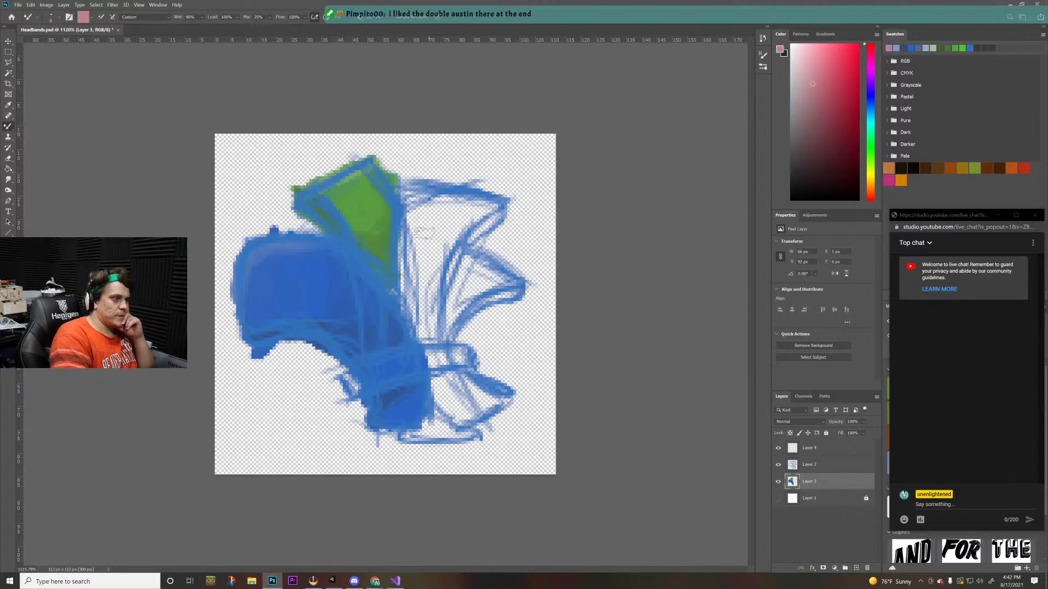
mouse_move(424, 233)
mouse_down()
mouse_move(410, 232)
mouse_move(418, 253)
mouse_move(407, 306)
mouse_move(428, 341)
mouse_move(436, 238)
mouse_move(453, 208)
mouse_move(442, 284)
mouse_up()
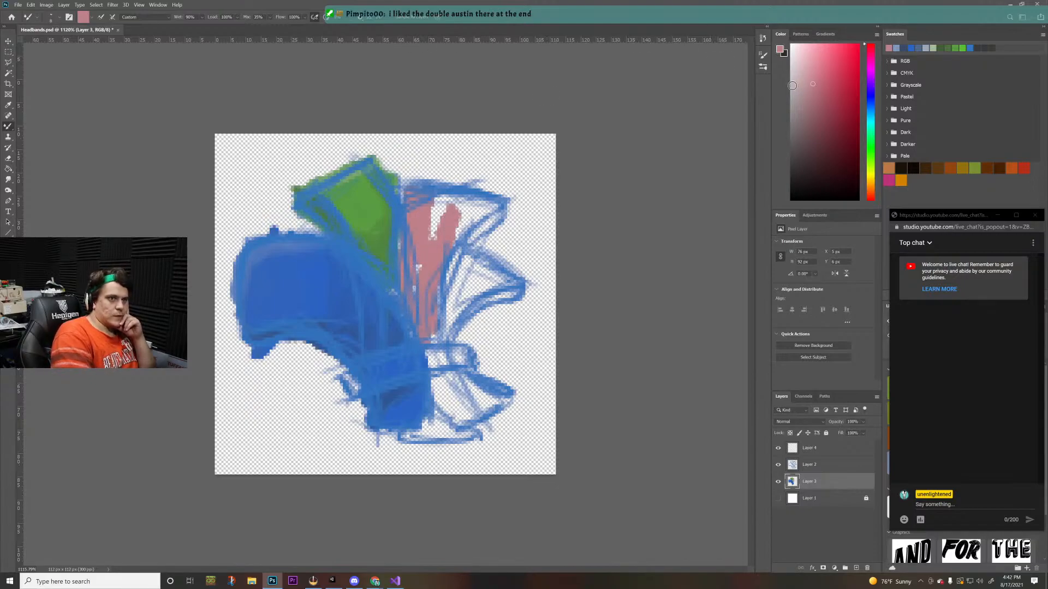
mouse_move(827, 71)
mouse_down()
mouse_move(850, 58)
mouse_move(838, 74)
mouse_up()
mouse_move(434, 225)
mouse_down()
mouse_move(428, 306)
mouse_move(444, 206)
mouse_move(456, 284)
mouse_up()
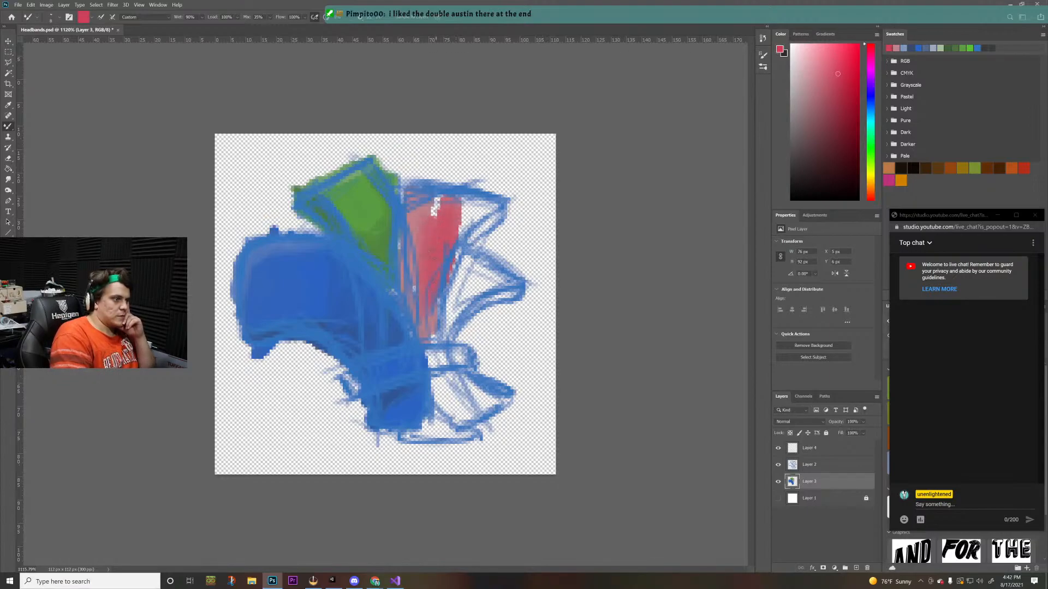
mouse_move(434, 209)
mouse_down()
mouse_move(411, 256)
mouse_move(413, 308)
mouse_move(404, 273)
mouse_up()
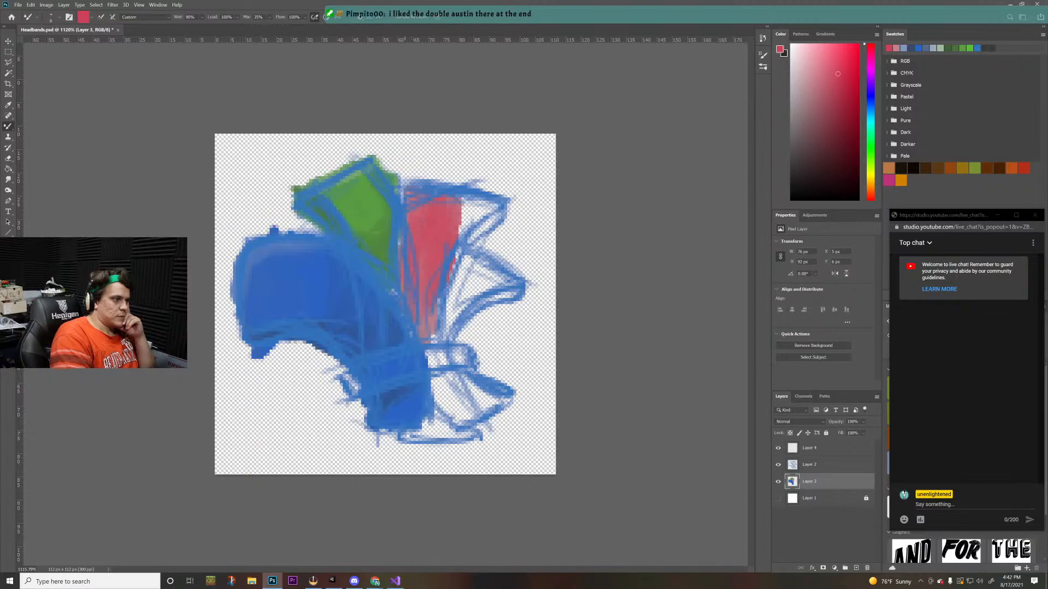
mouse_move(412, 206)
mouse_down()
mouse_move(504, 209)
mouse_move(468, 240)
mouse_move(464, 218)
mouse_move(463, 257)
mouse_up()
mouse_move(431, 327)
mouse_down()
mouse_move(454, 418)
mouse_move(477, 426)
mouse_move(456, 403)
mouse_move(507, 399)
mouse_move(454, 382)
mouse_up()
drag(483, 416, 523, 391)
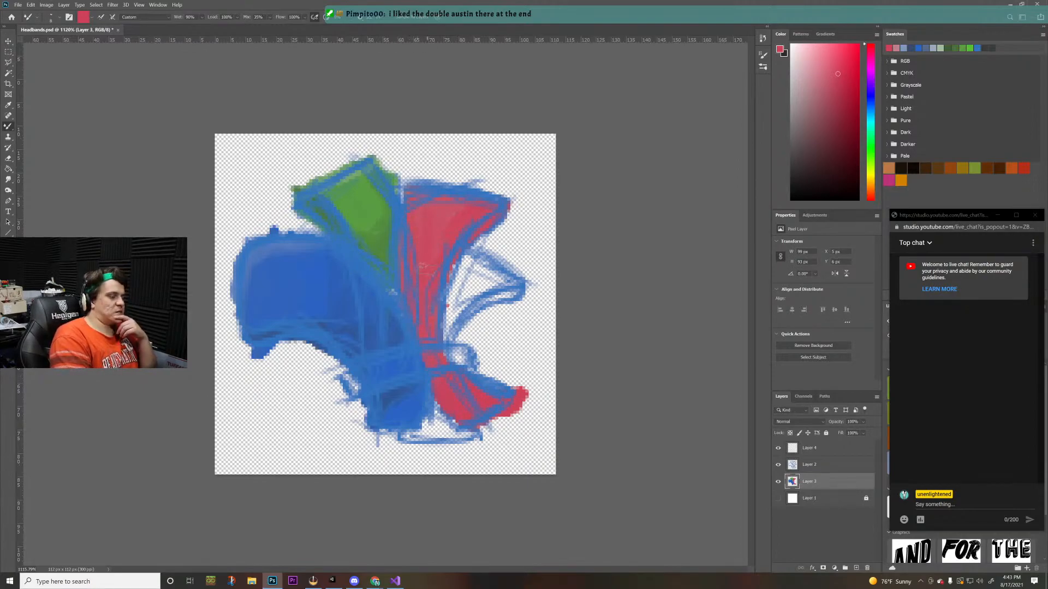
drag(458, 256, 443, 258)
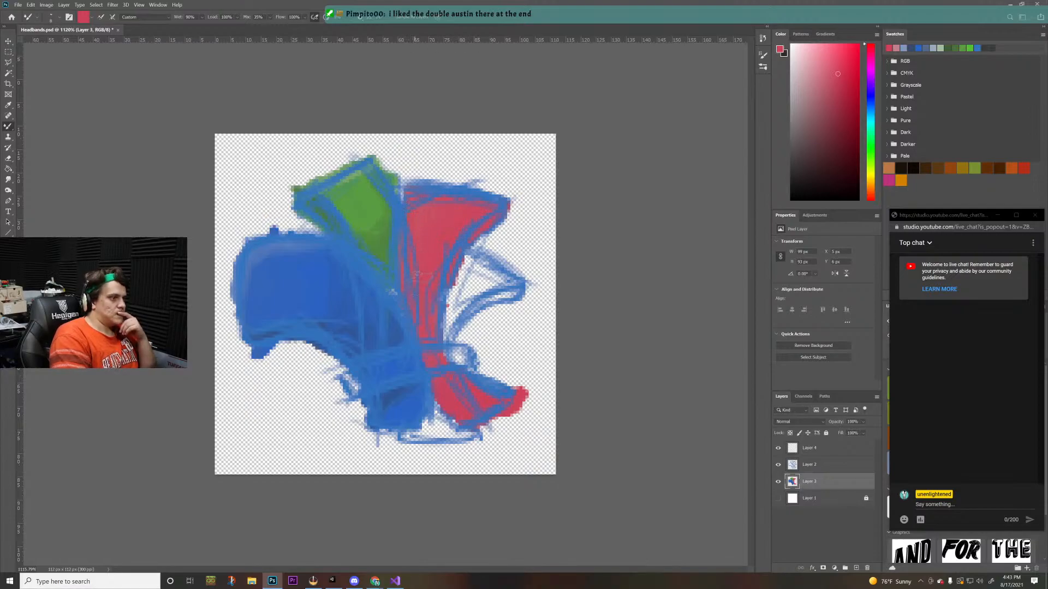
- Shade the red headband with dark red where it gathers above the band and at its lower end
drag(833, 94, 823, 146)
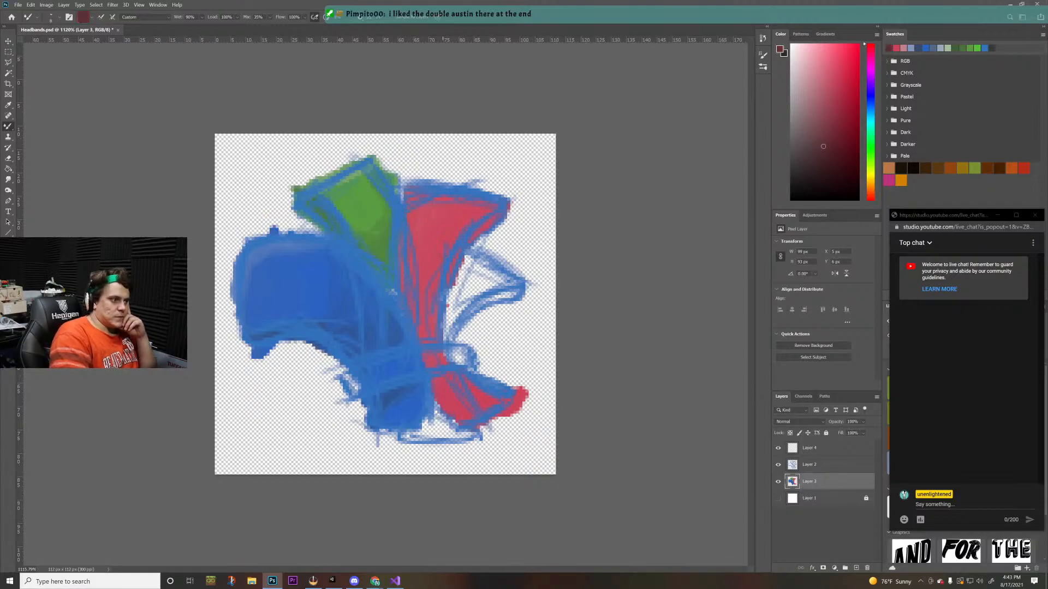
drag(438, 273, 426, 342)
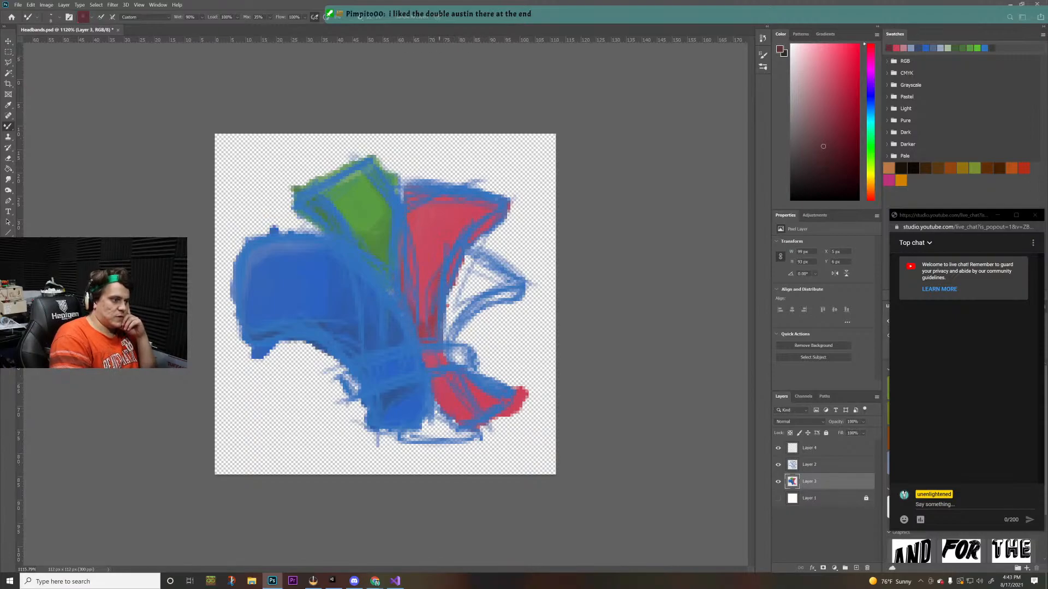
drag(447, 389, 441, 401)
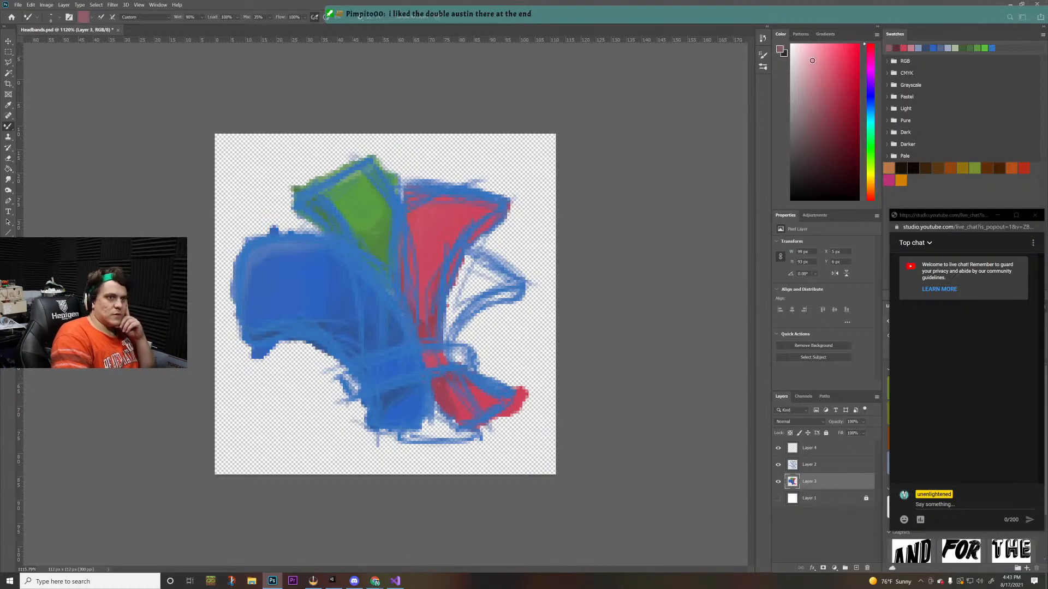
- Highlight the upper edge of the red headband's top flap with light pink
click(814, 55)
mouse_move(433, 199)
mouse_down()
mouse_move(494, 206)
mouse_move(482, 215)
mouse_up()
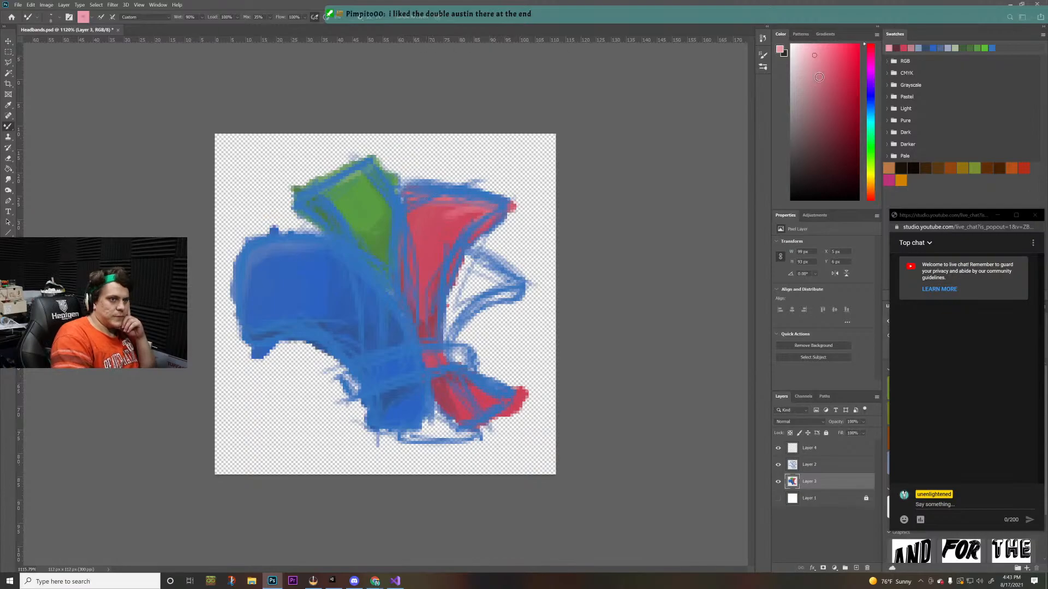
- Fill the small uncoloured flap beside the red headband with golden yellow
click(810, 149)
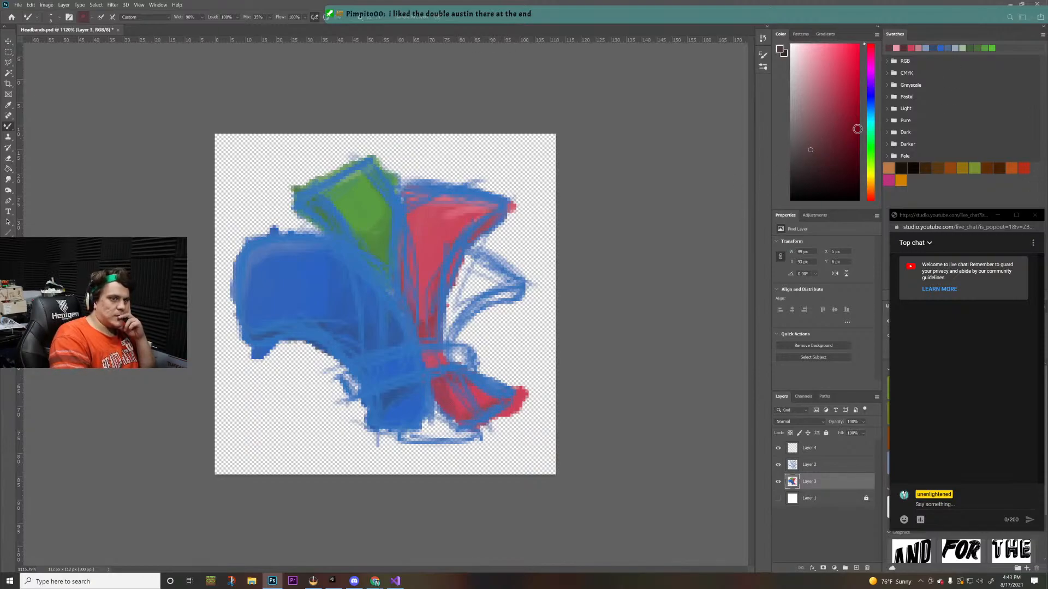
drag(871, 151, 872, 181)
click(839, 78)
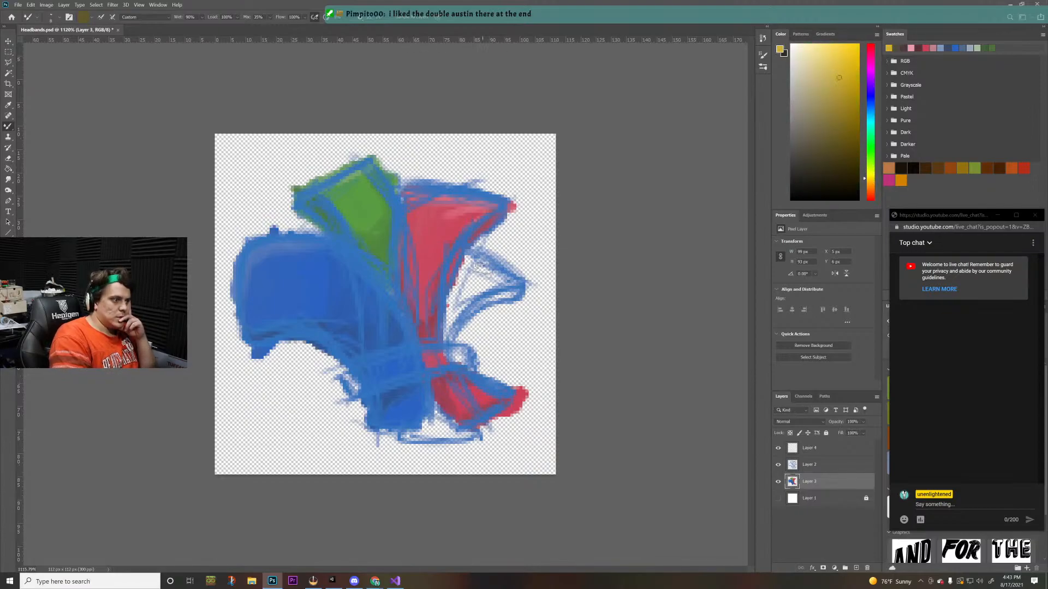
mouse_move(476, 263)
mouse_down()
mouse_move(451, 300)
mouse_move(446, 340)
mouse_move(470, 285)
mouse_move(516, 295)
mouse_move(508, 305)
mouse_move(496, 281)
mouse_move(473, 287)
mouse_up()
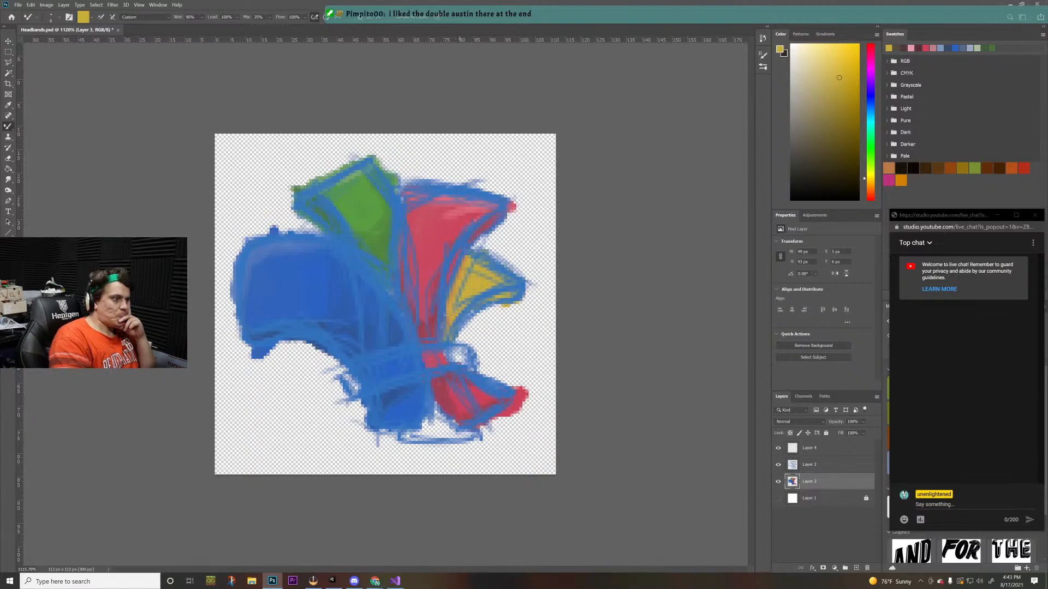
- Shade the yellow flap's lower edge with dark yellow and highlight its upper edge out to the tip with pale yellow
click(845, 122)
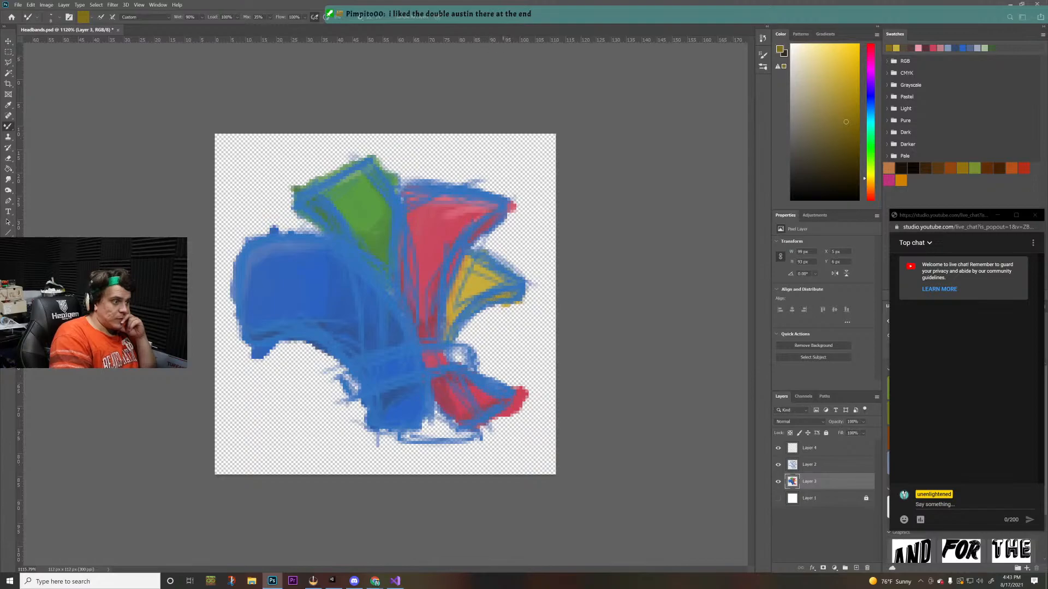
drag(487, 309, 451, 335)
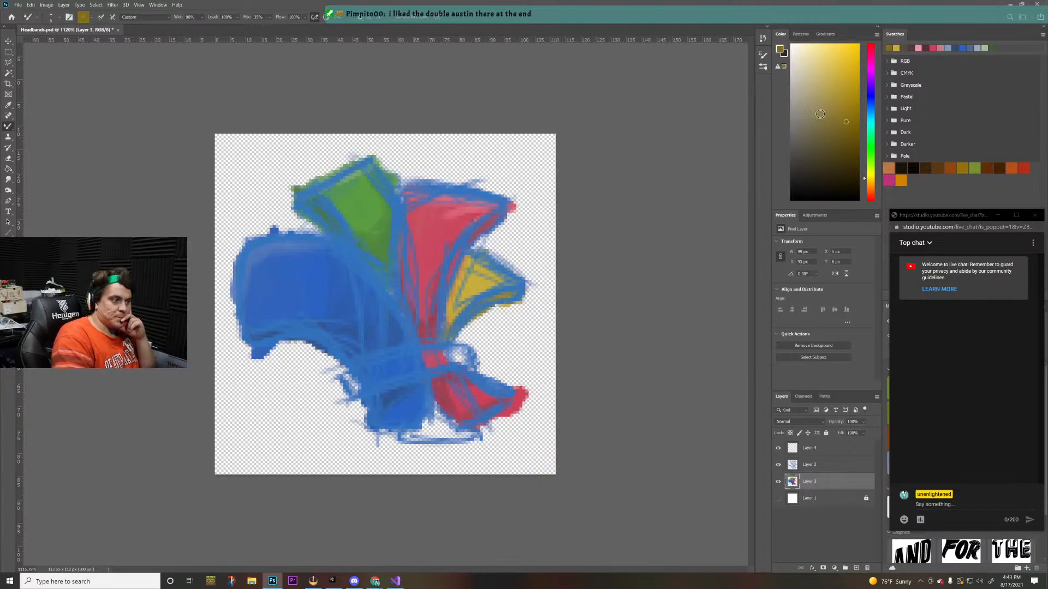
click(813, 66)
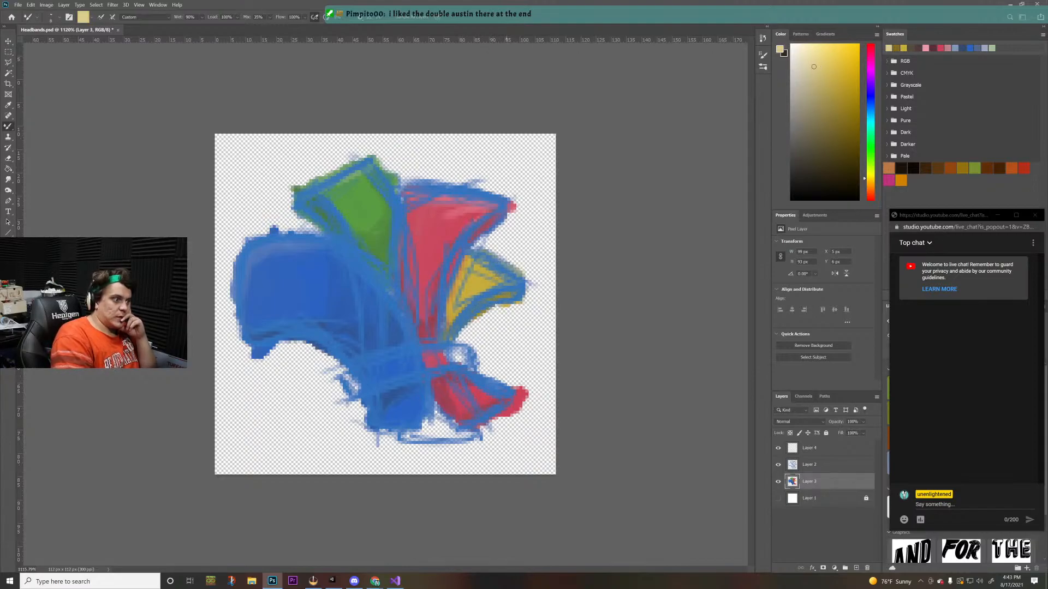
drag(524, 288, 540, 294)
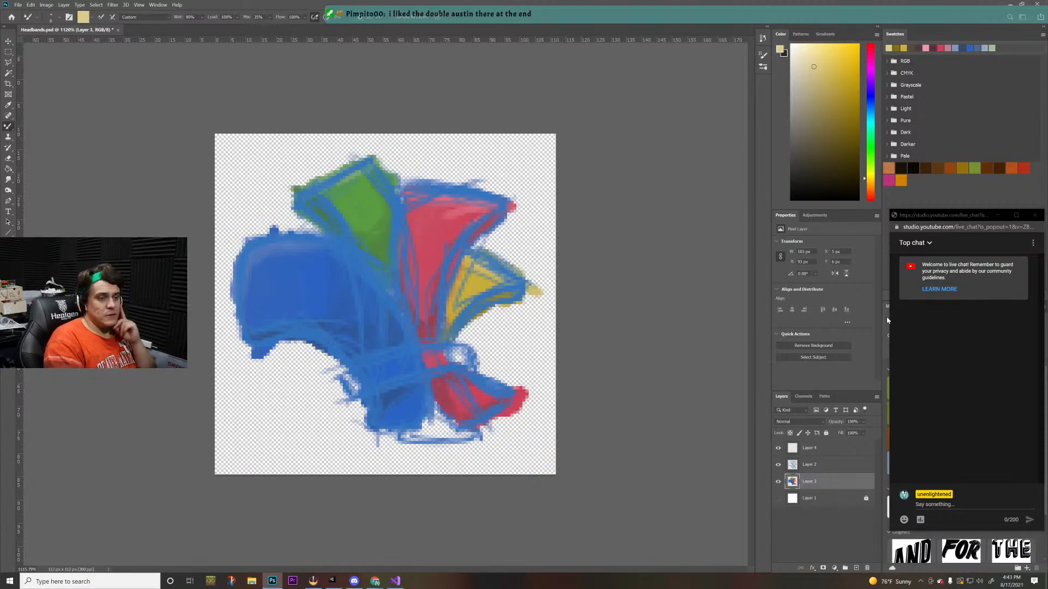
- Check the paint without the sketch, then erase the blue overspill at the large flap's lower corner and along its outer edge
click(778, 465)
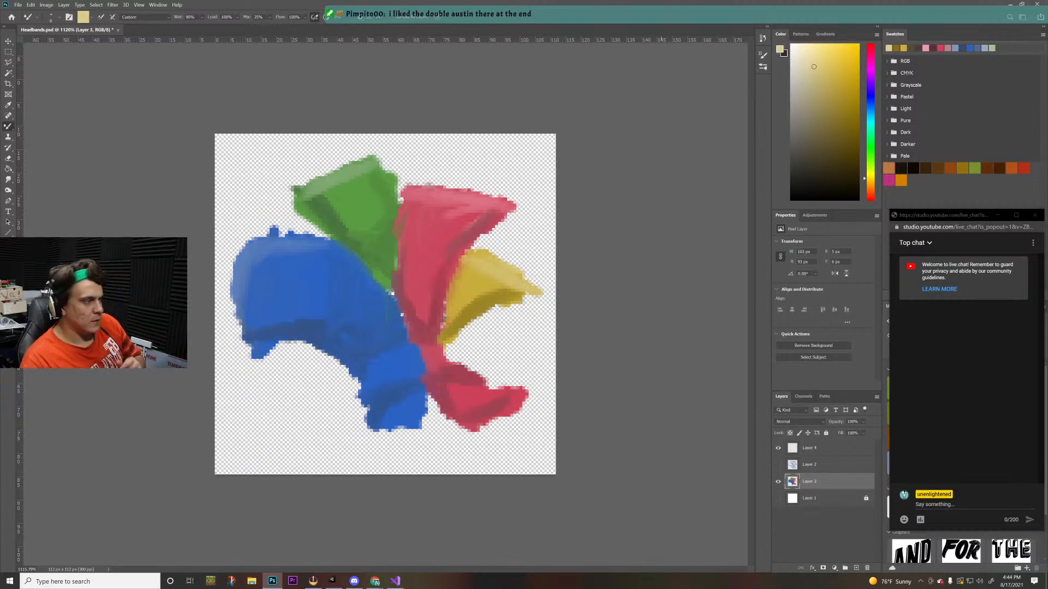
click(778, 465)
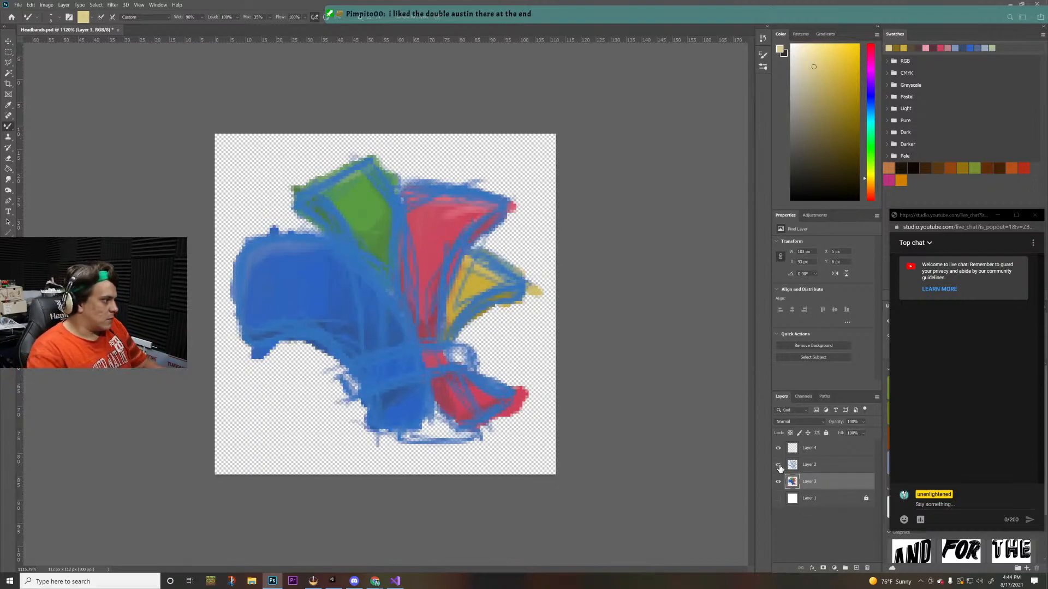
key(e)
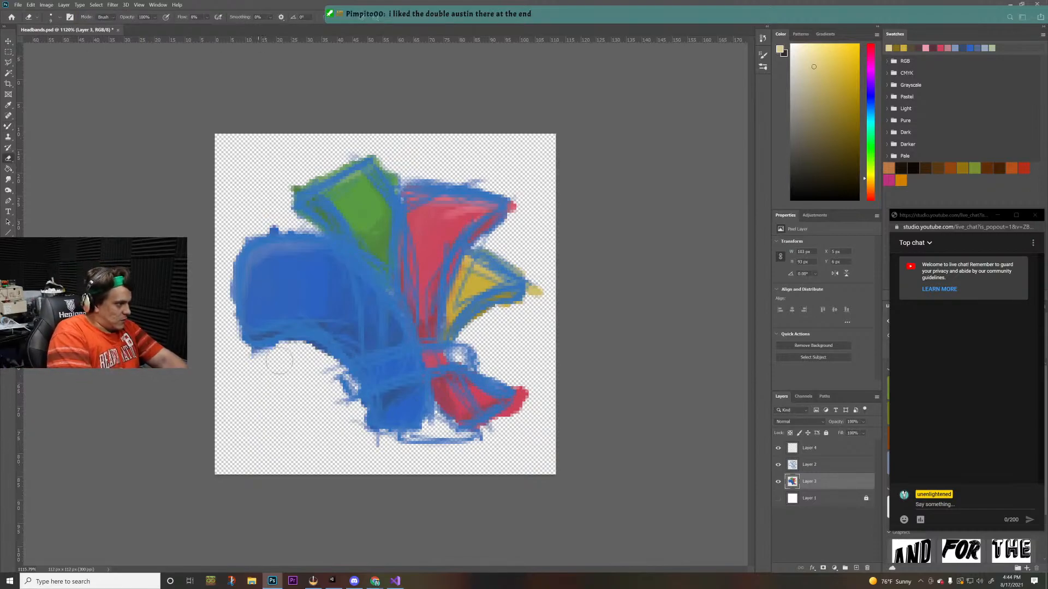
mouse_move(219, 277)
mouse_down()
mouse_move(228, 254)
mouse_move(234, 289)
mouse_move(218, 303)
mouse_up()
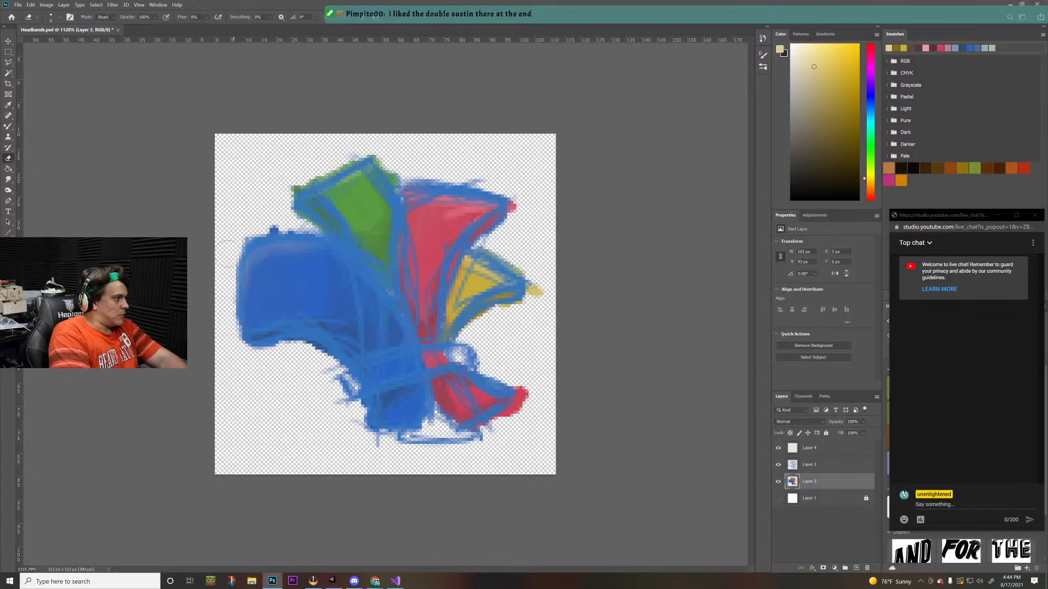
key(ctrl+z)
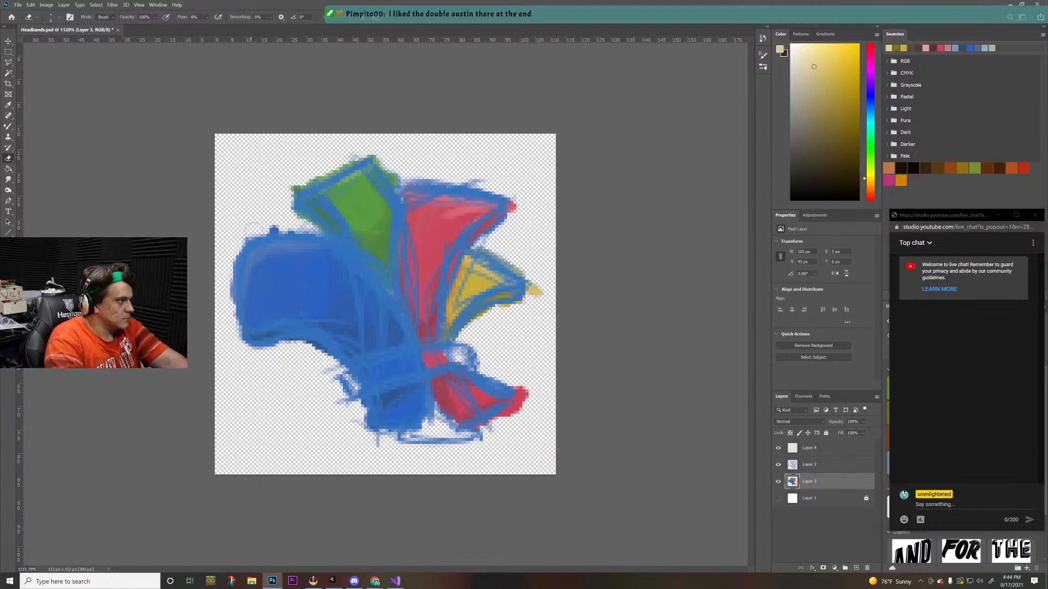
mouse_move(266, 220)
mouse_down()
mouse_move(289, 224)
mouse_move(235, 235)
mouse_move(223, 296)
mouse_move(228, 322)
mouse_up()
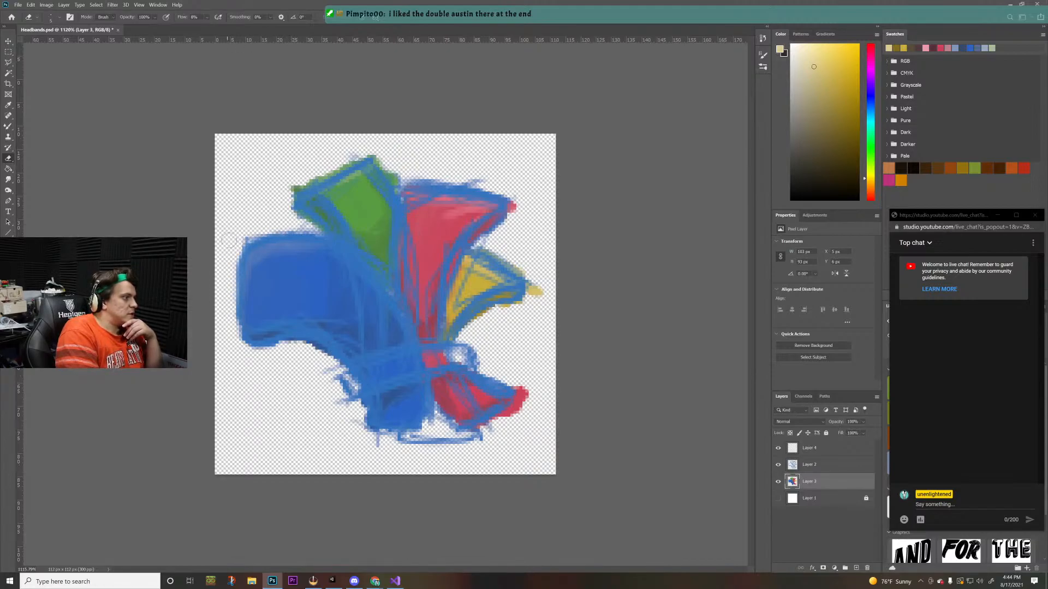
- Erase the paint spilling past the sketch outline on the upper green, red and yellow flaps
mouse_move(290, 176)
mouse_down()
mouse_move(335, 157)
mouse_move(283, 194)
mouse_move(371, 149)
mouse_move(385, 175)
mouse_up()
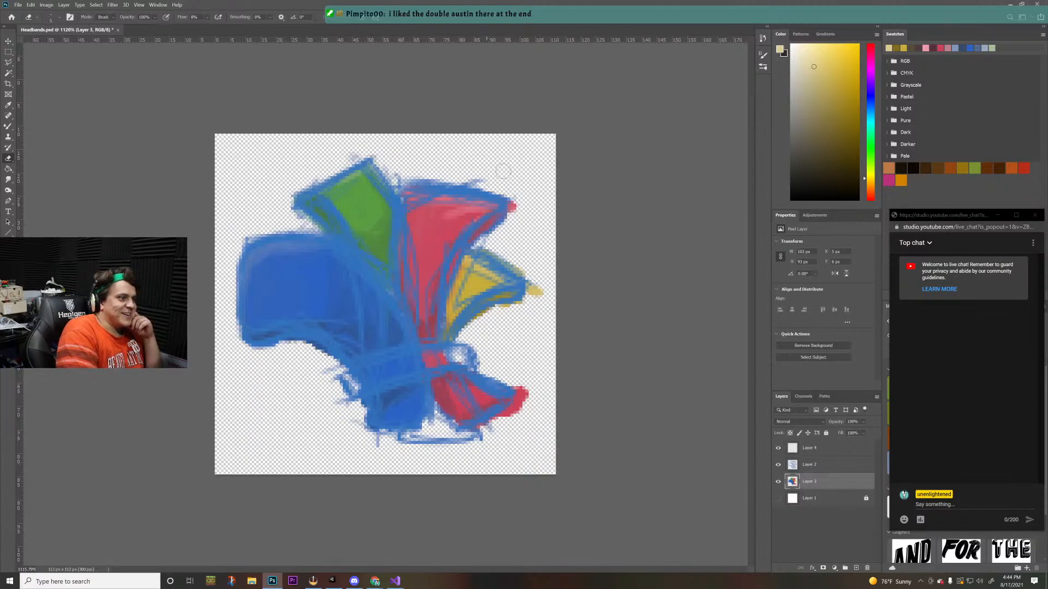
drag(512, 198, 520, 210)
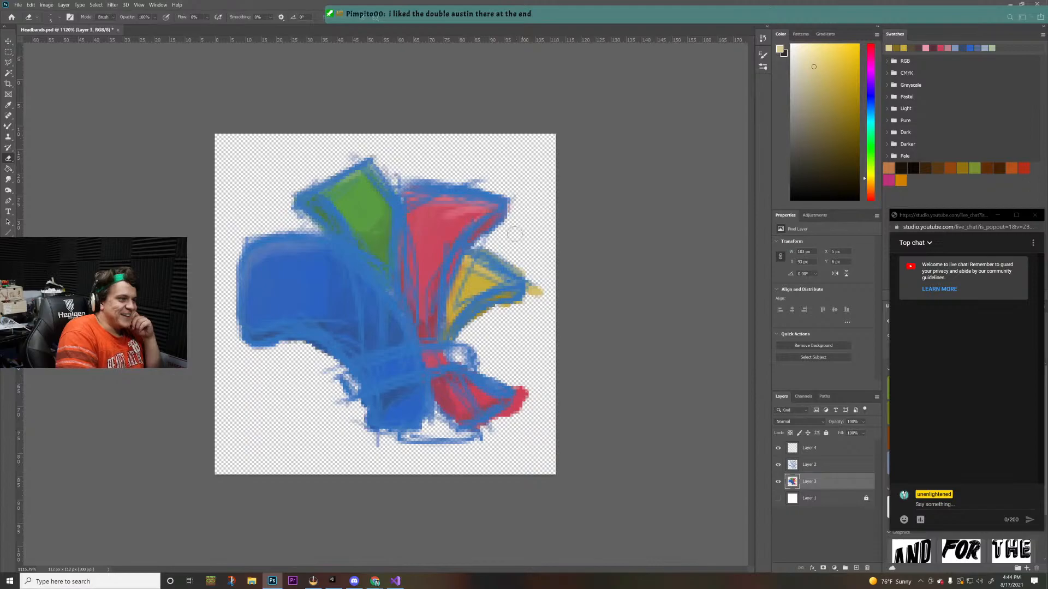
mouse_move(528, 266)
mouse_down()
mouse_move(495, 252)
mouse_move(538, 288)
mouse_move(539, 270)
mouse_up()
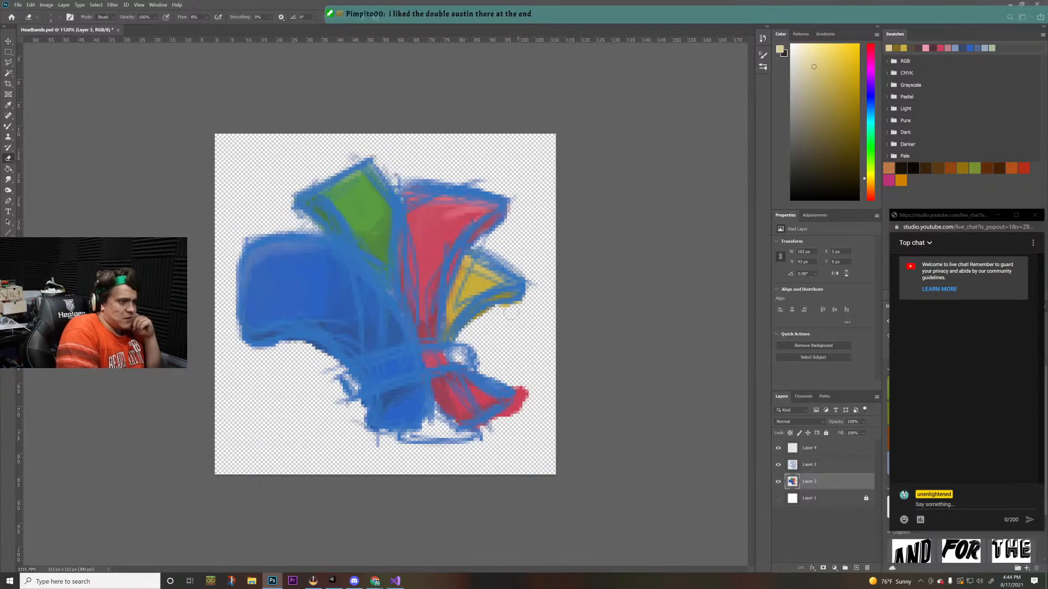
mouse_move(511, 312)
mouse_down()
mouse_move(522, 309)
mouse_move(477, 326)
mouse_up()
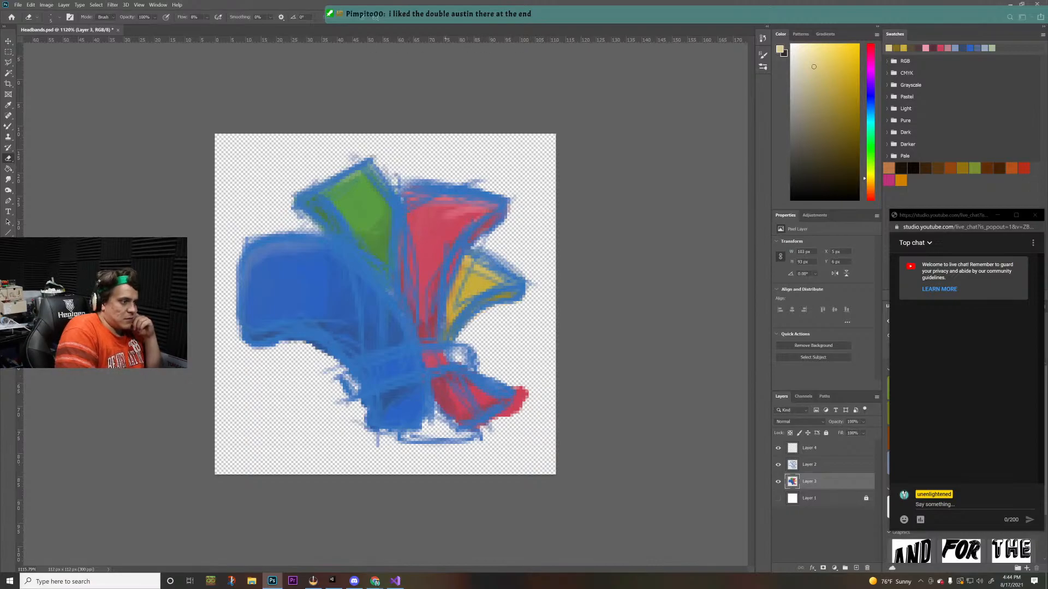
- Paint the bottom end between the blue and red ends pale yellow, and darken it with olive and brownish yellow
key(b)
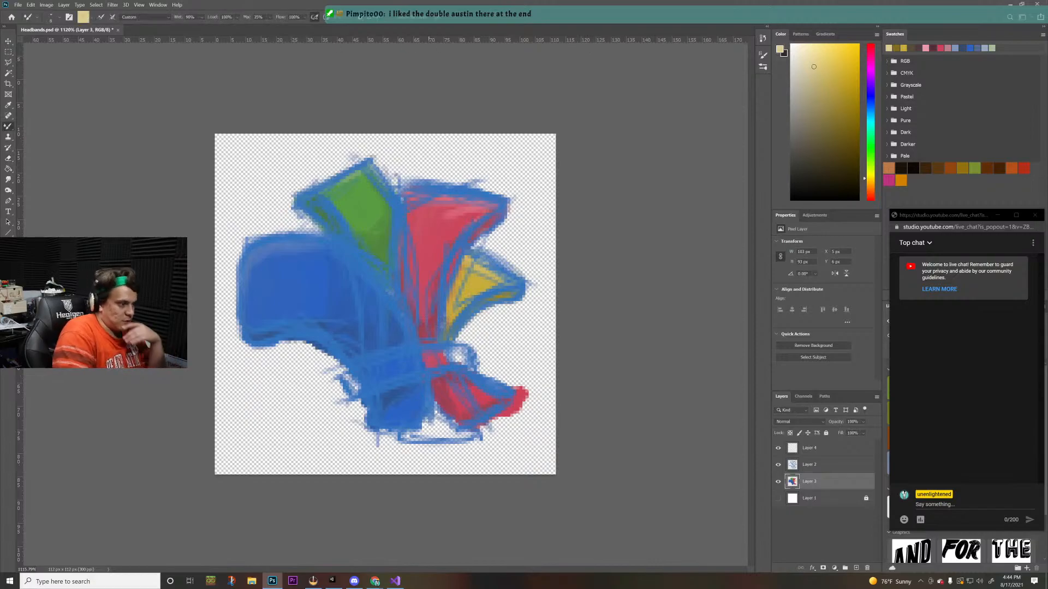
mouse_move(434, 416)
mouse_down()
mouse_move(407, 433)
mouse_move(464, 437)
mouse_move(437, 423)
mouse_up()
click(813, 149)
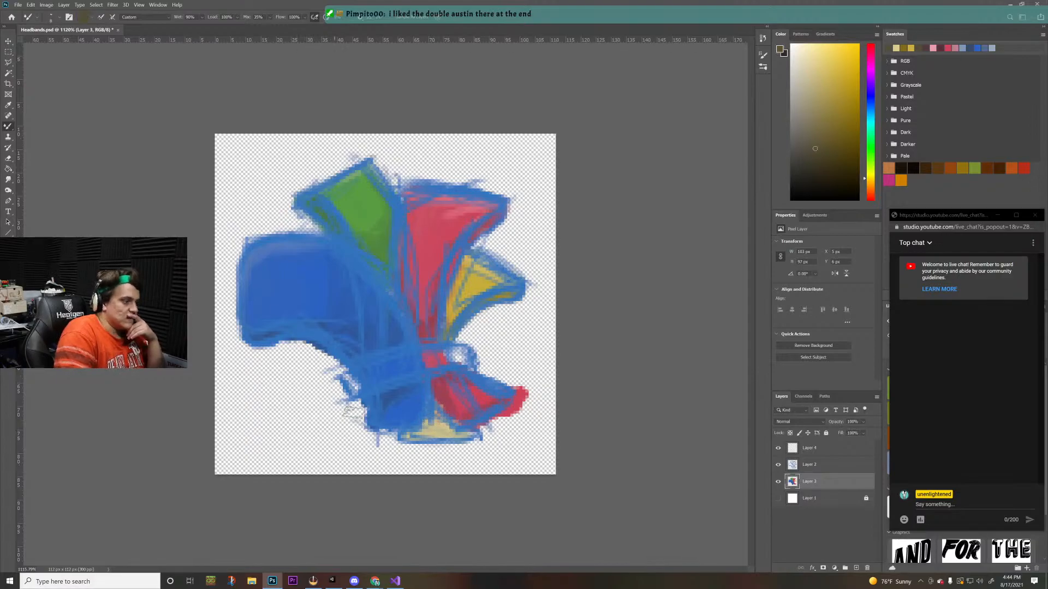
mouse_move(430, 432)
mouse_down()
mouse_move(450, 430)
mouse_move(439, 421)
mouse_up()
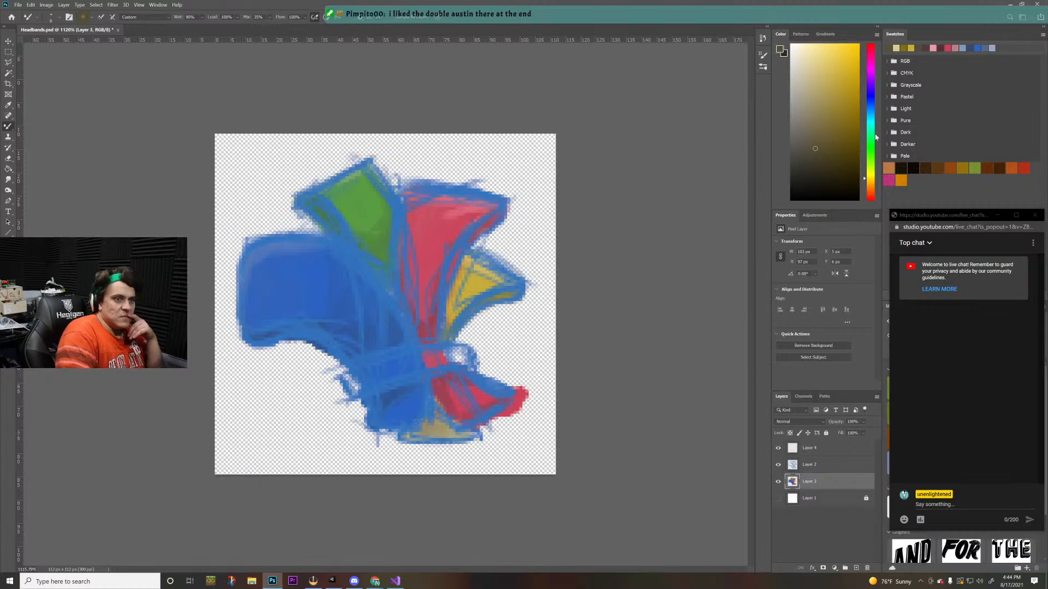
drag(836, 145, 831, 122)
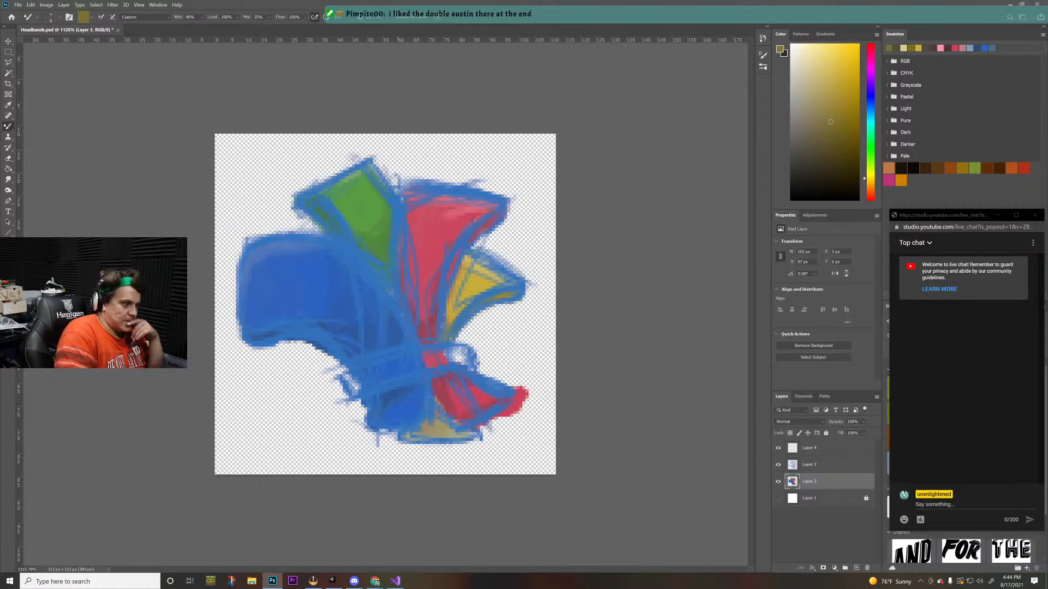
drag(406, 433, 453, 436)
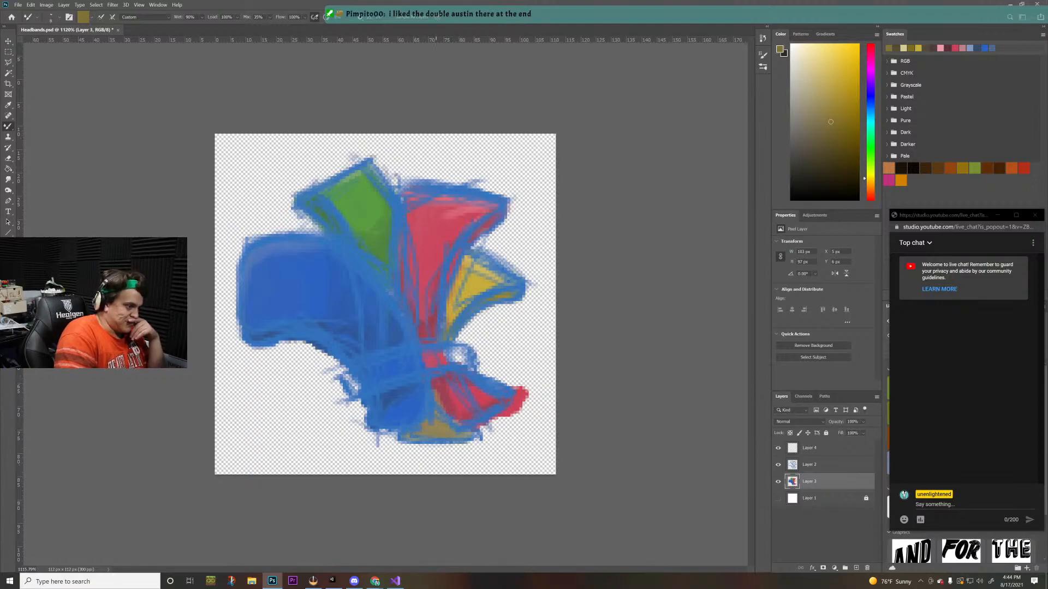
- Hide the sketch layer and erase rough edges on the yellow bottom end, the lower red end and the green flap's peak
click(778, 464)
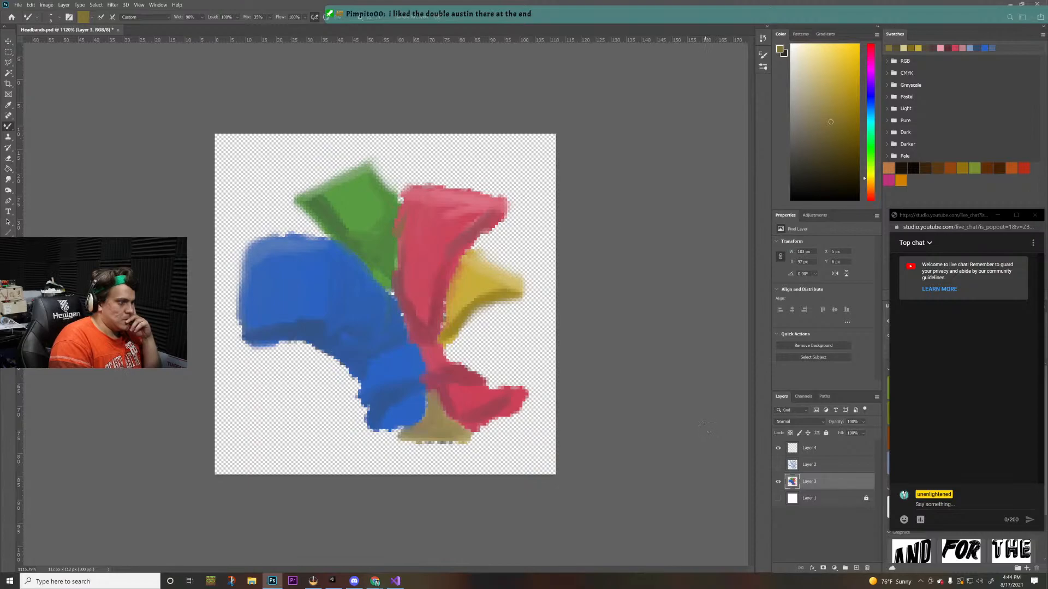
key(e)
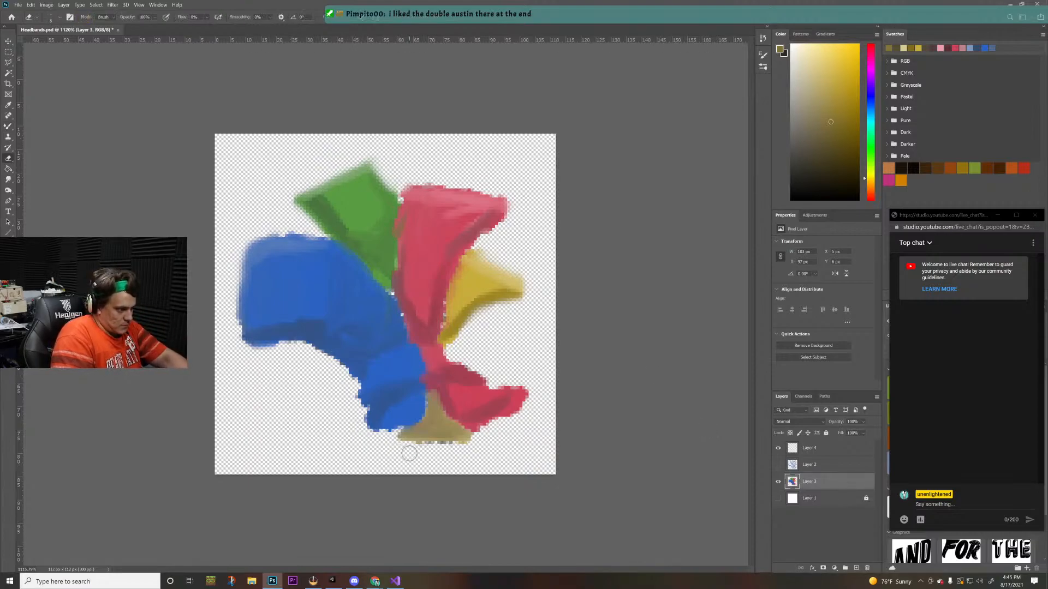
mouse_move(430, 451)
mouse_down()
mouse_move(419, 451)
mouse_move(458, 451)
mouse_up()
mouse_move(523, 421)
mouse_down()
mouse_move(513, 404)
mouse_move(497, 431)
mouse_up()
drag(539, 391, 505, 382)
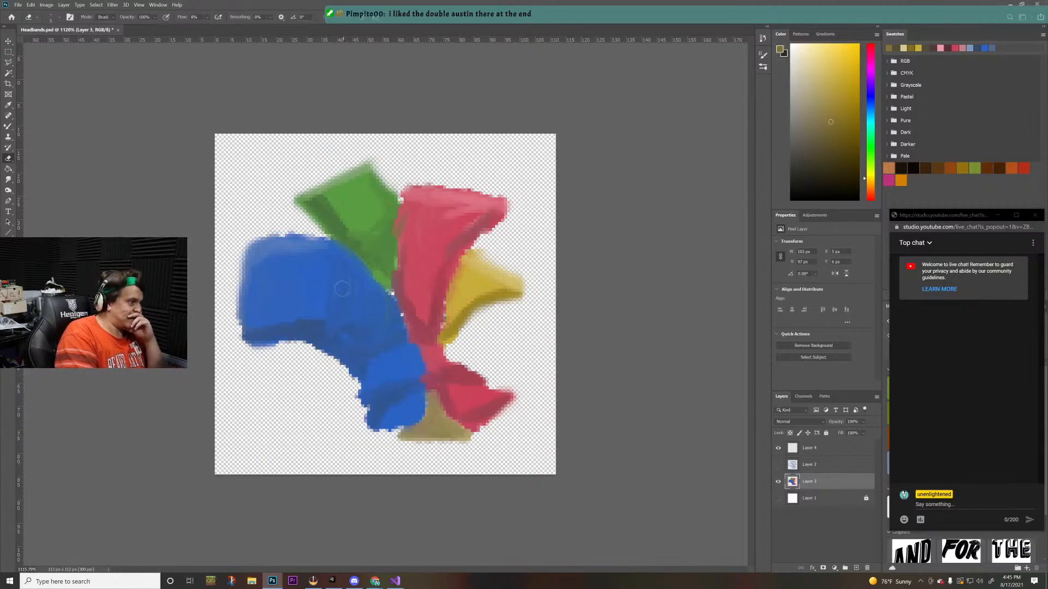
mouse_move(380, 156)
mouse_down()
mouse_move(352, 157)
mouse_move(408, 165)
mouse_up()
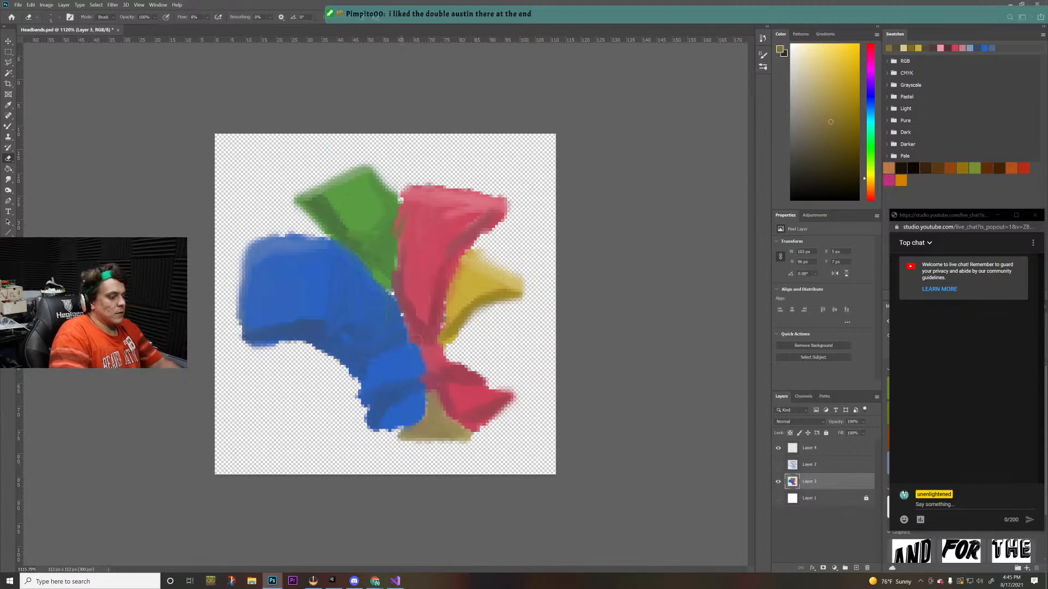
- Paint a nearly black curved band on Layer 4 across the gathered part of the headbands
key(z)
drag(402, 358, 375, 376)
drag(428, 339, 402, 279)
drag(348, 316, 381, 289)
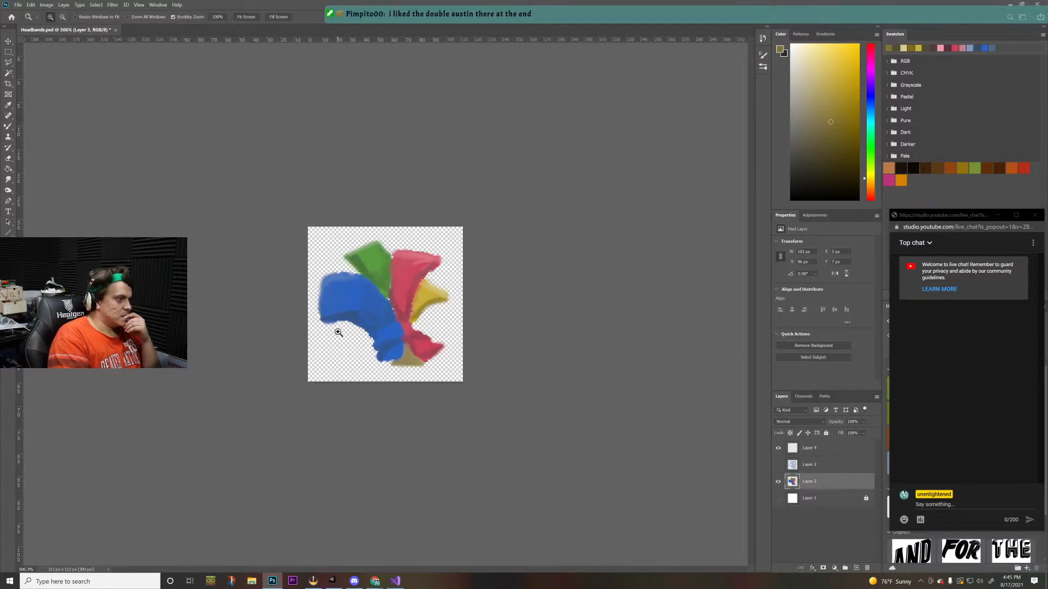
drag(338, 333, 398, 313)
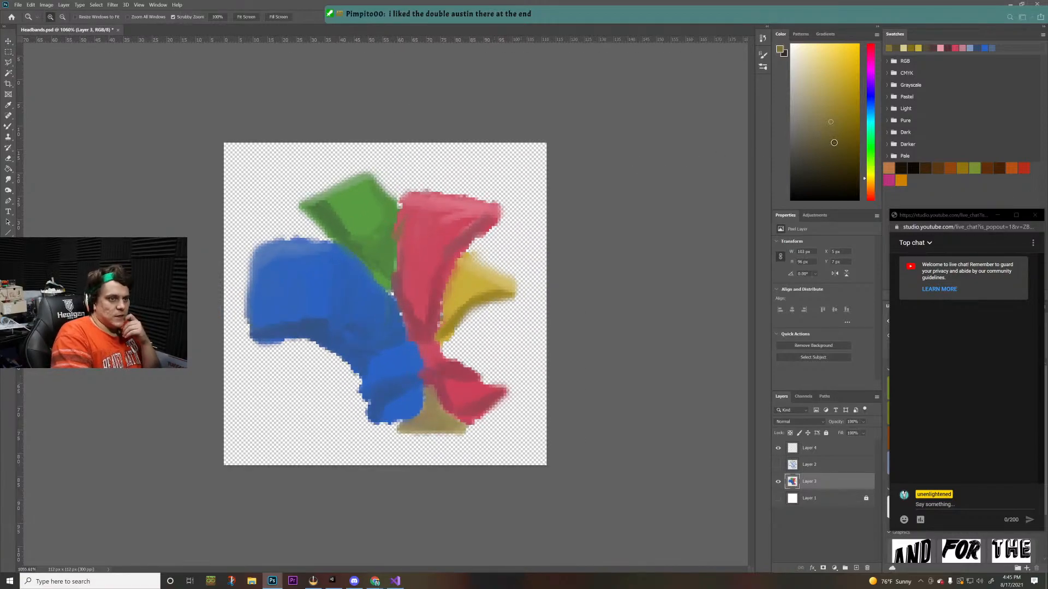
drag(813, 166, 801, 170)
click(827, 451)
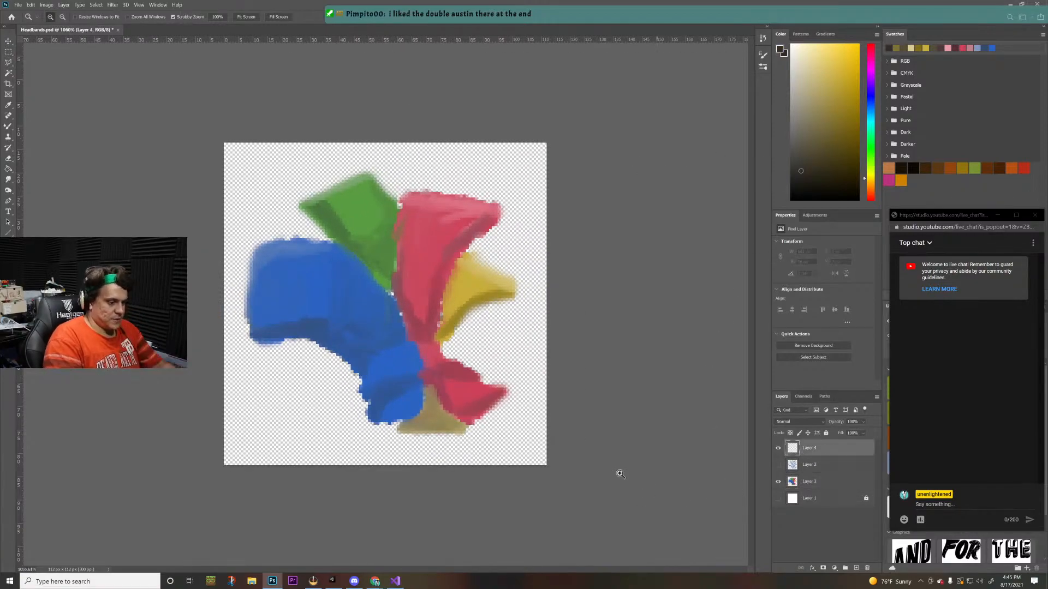
key(b)
mouse_move(363, 382)
mouse_down()
mouse_move(450, 352)
mouse_move(388, 358)
mouse_move(360, 381)
mouse_up()
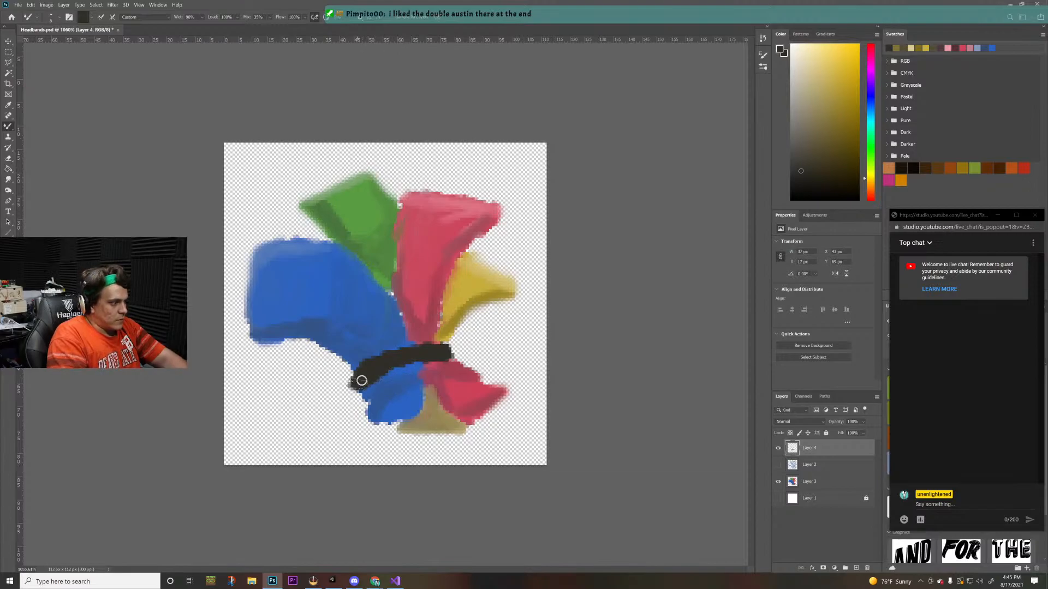
key(z)
drag(544, 306, 459, 372)
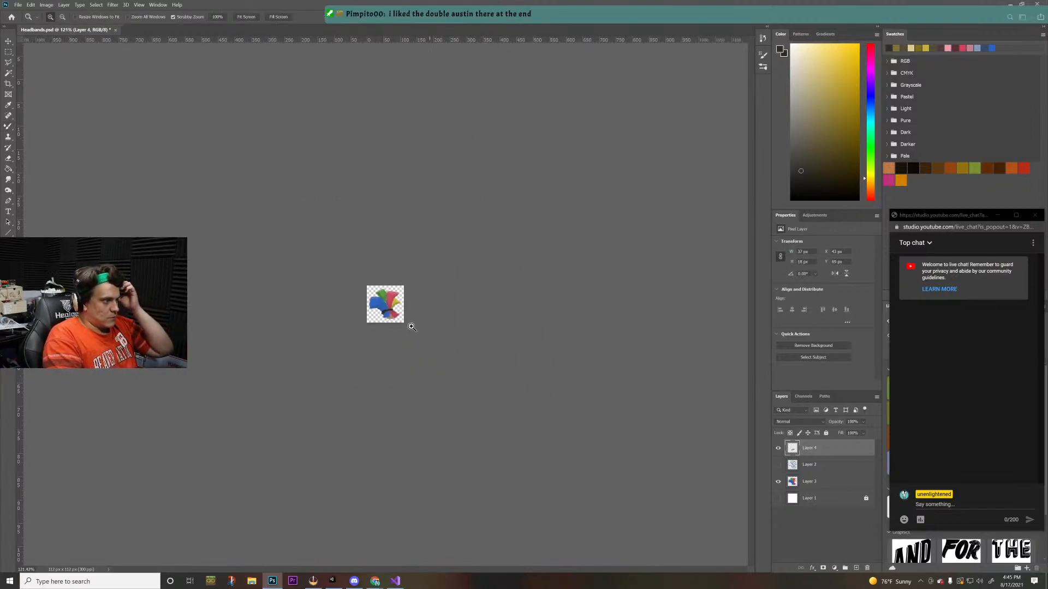
drag(358, 299, 670, 198)
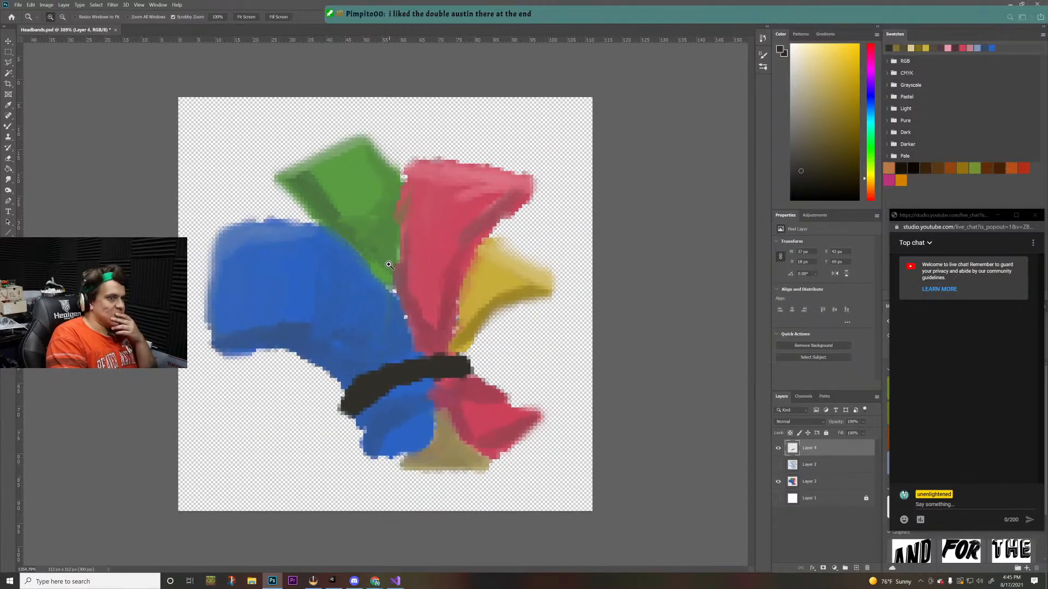
click(810, 79)
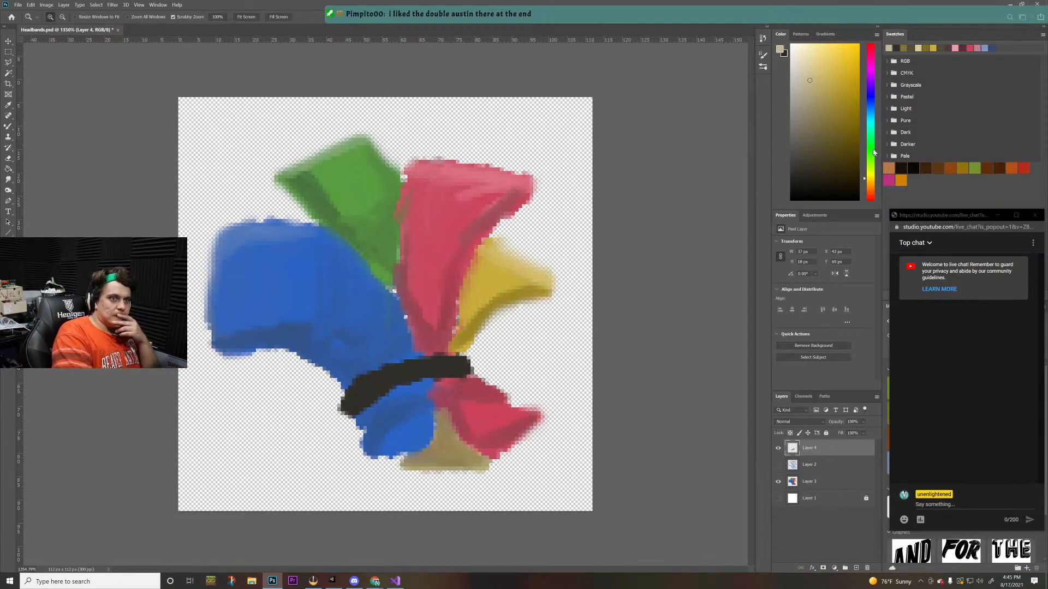
click(806, 82)
click(793, 55)
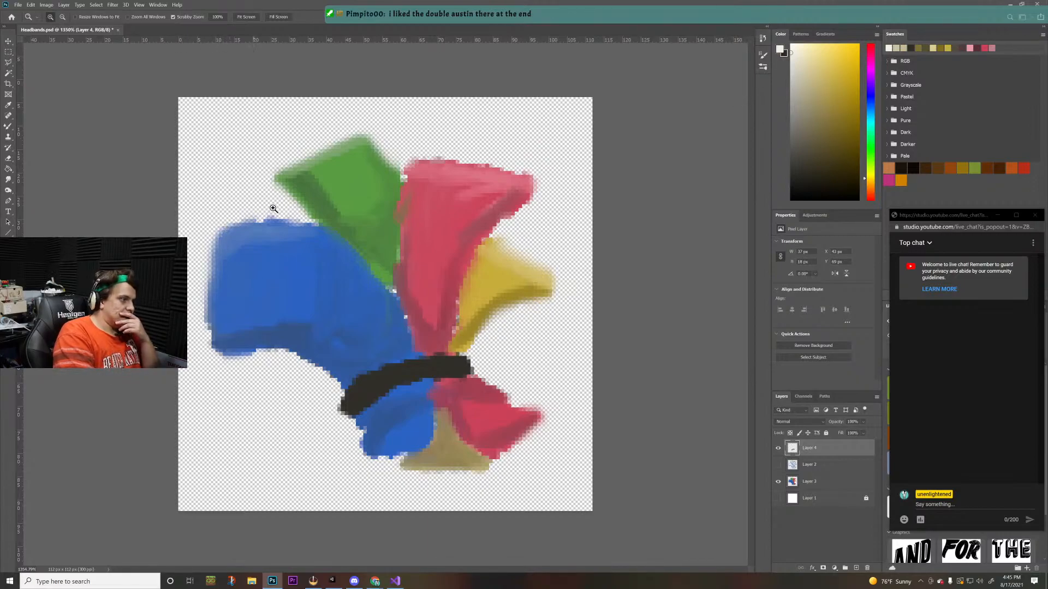
- Paint a pale blue highlight on Layer 4 along the outer edges of the large blue headband and its border with the green flap
key(b)
key(i)
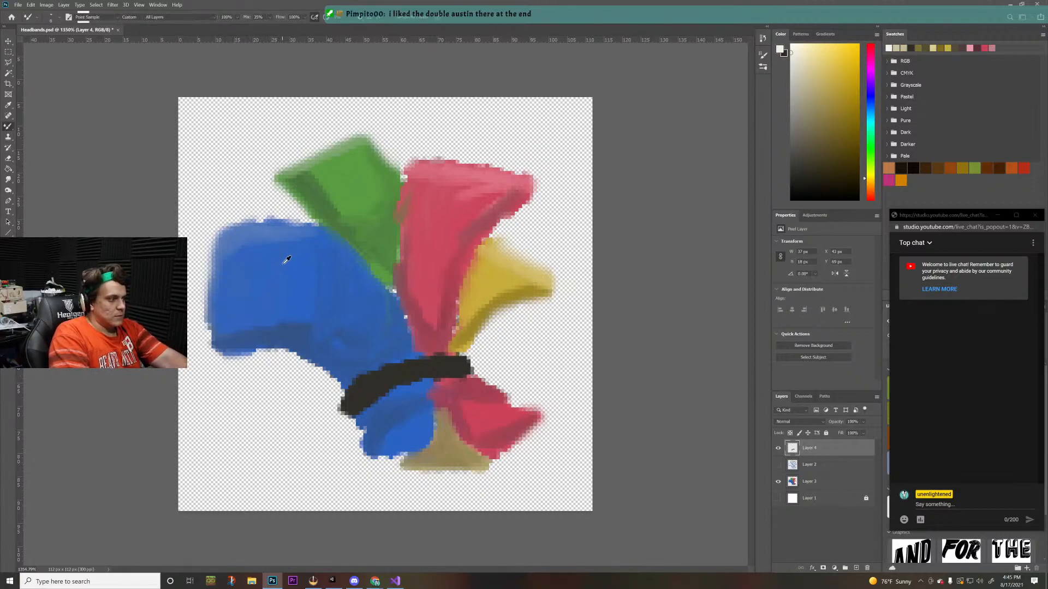
click(286, 257)
click(803, 60)
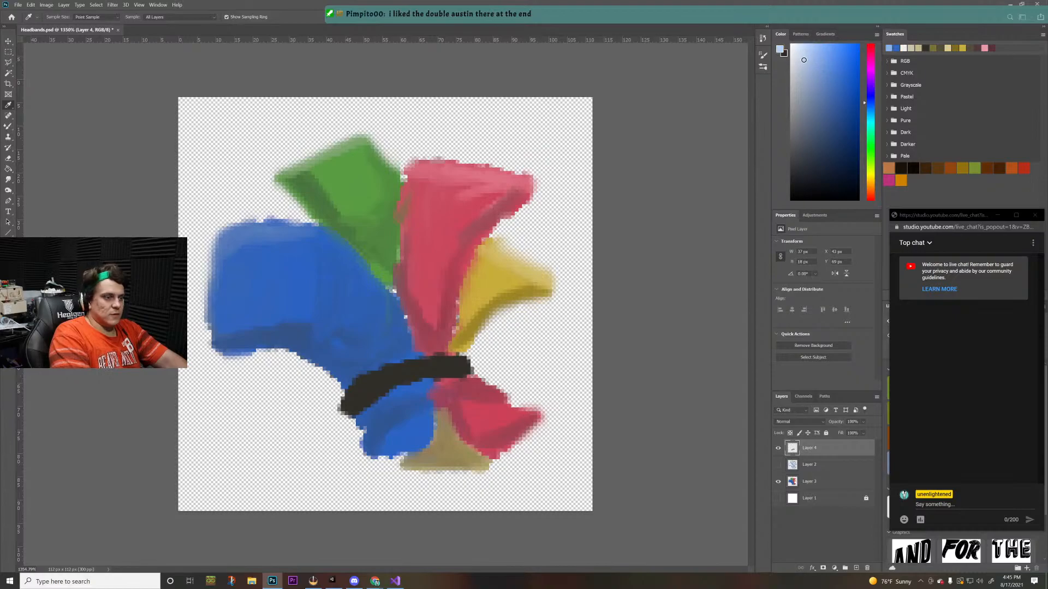
key(b)
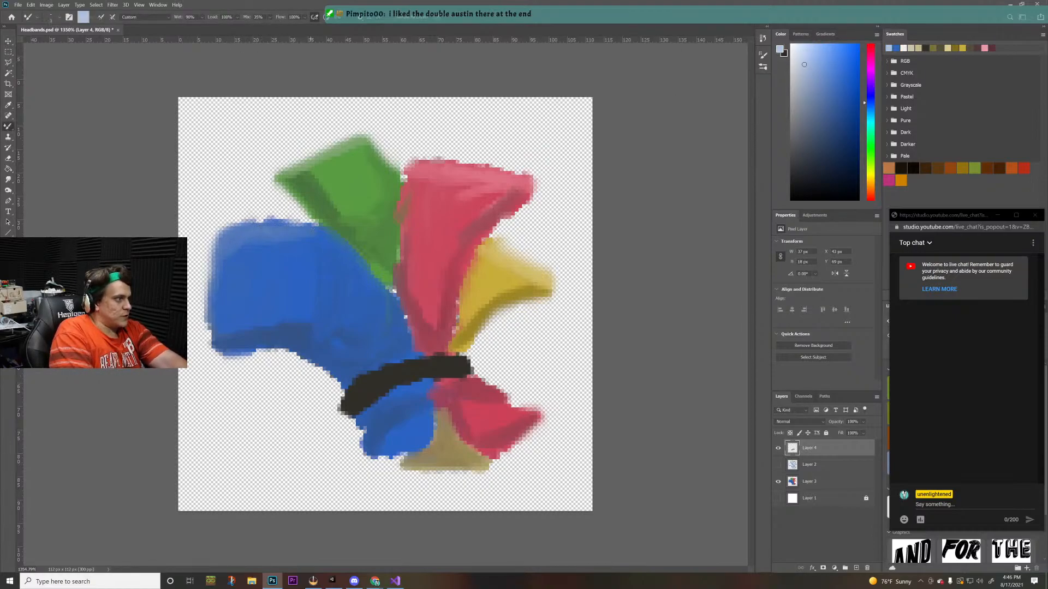
mouse_move(312, 228)
mouse_down()
mouse_move(333, 232)
mouse_move(248, 222)
mouse_move(217, 252)
mouse_move(210, 343)
mouse_move(269, 348)
mouse_up()
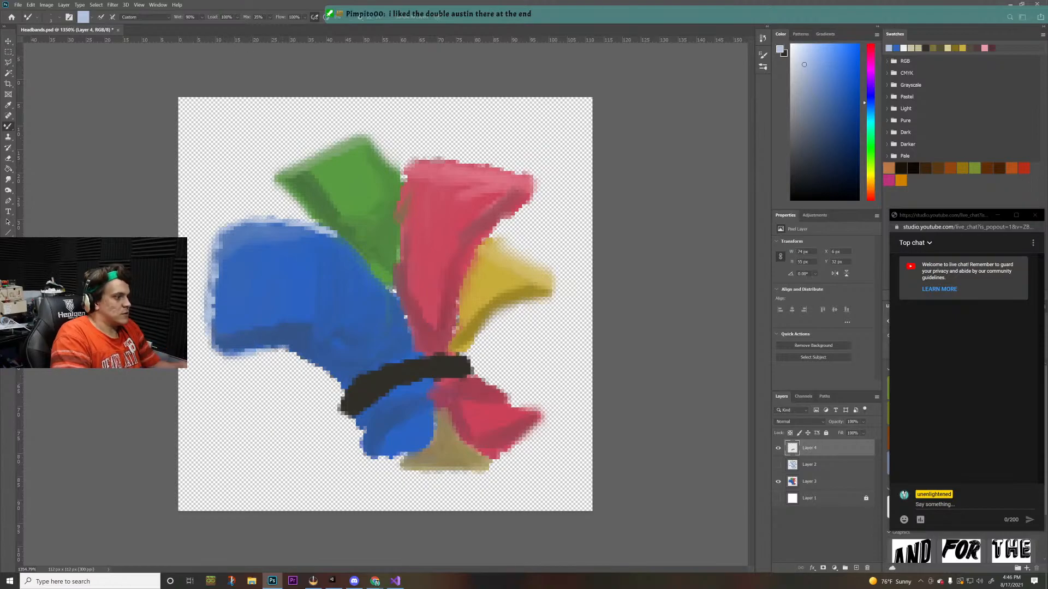
drag(334, 234, 397, 301)
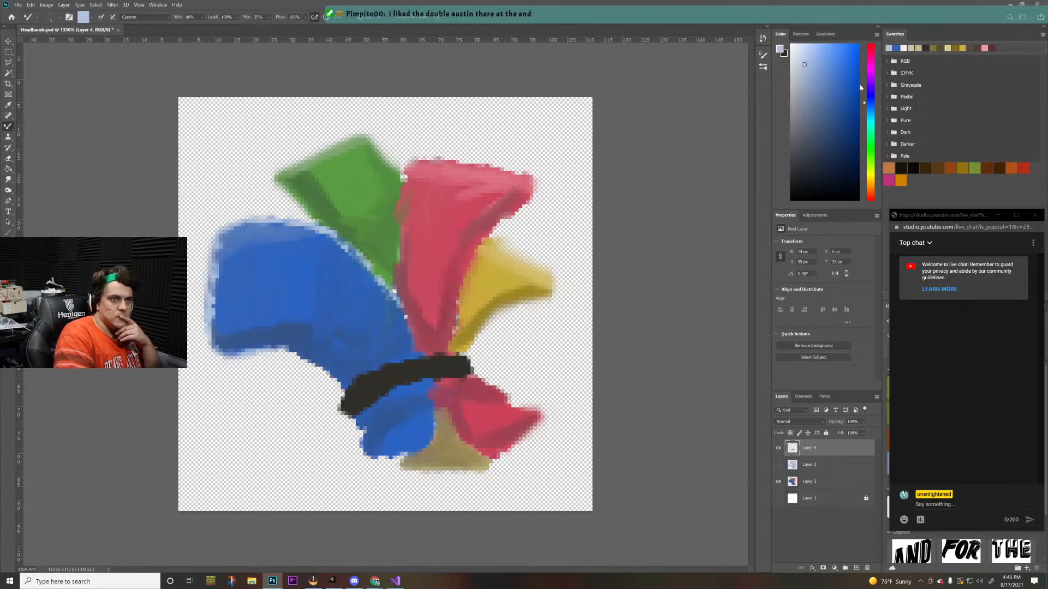
- Paint a pale pink highlight along the upper red flap's edge beside the green flap and along its top edge
drag(872, 59, 838, 40)
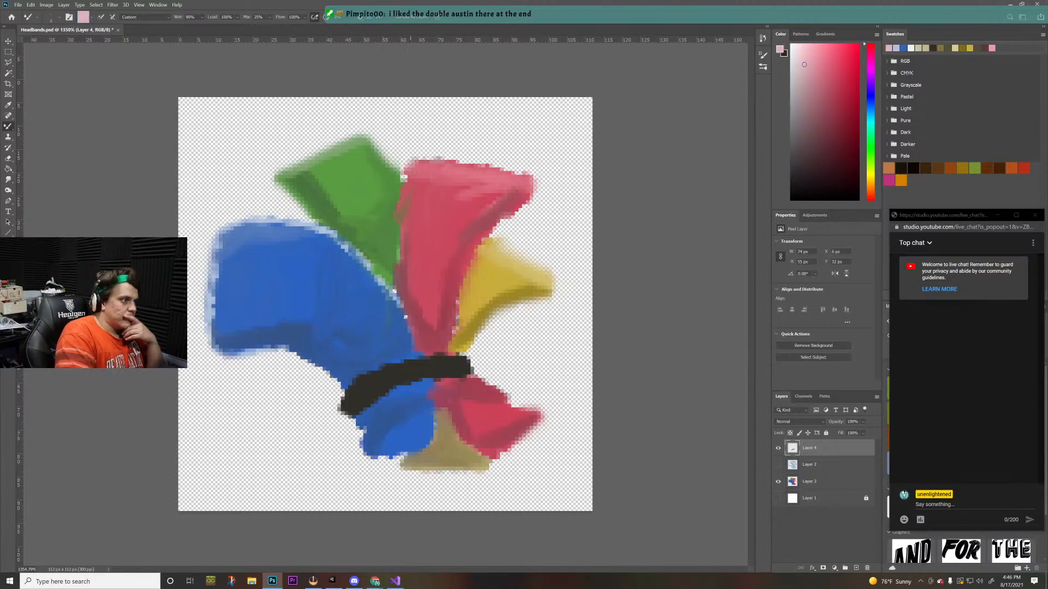
drag(404, 185, 399, 291)
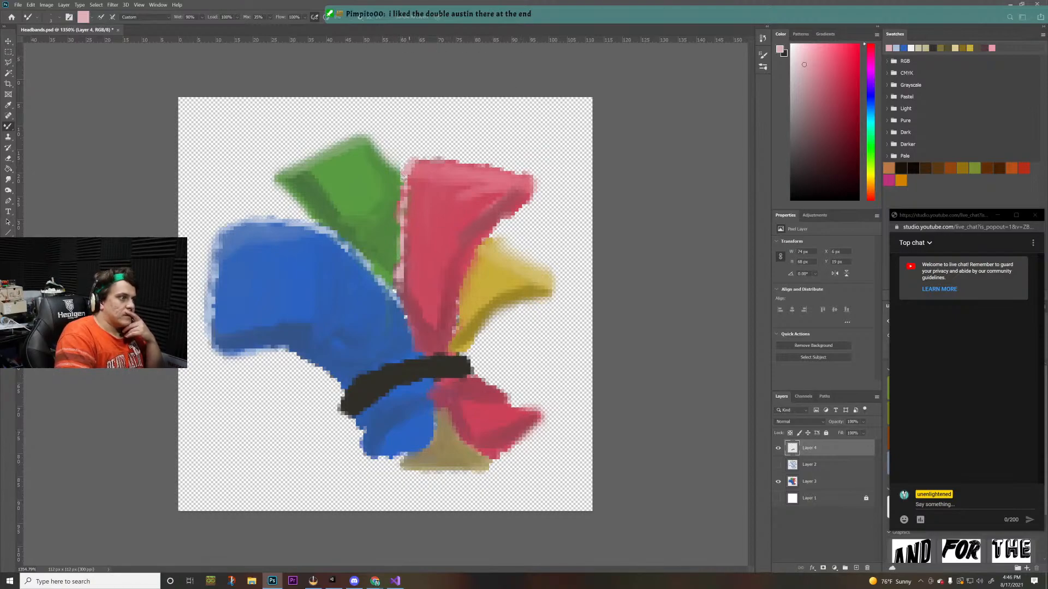
drag(421, 160, 495, 165)
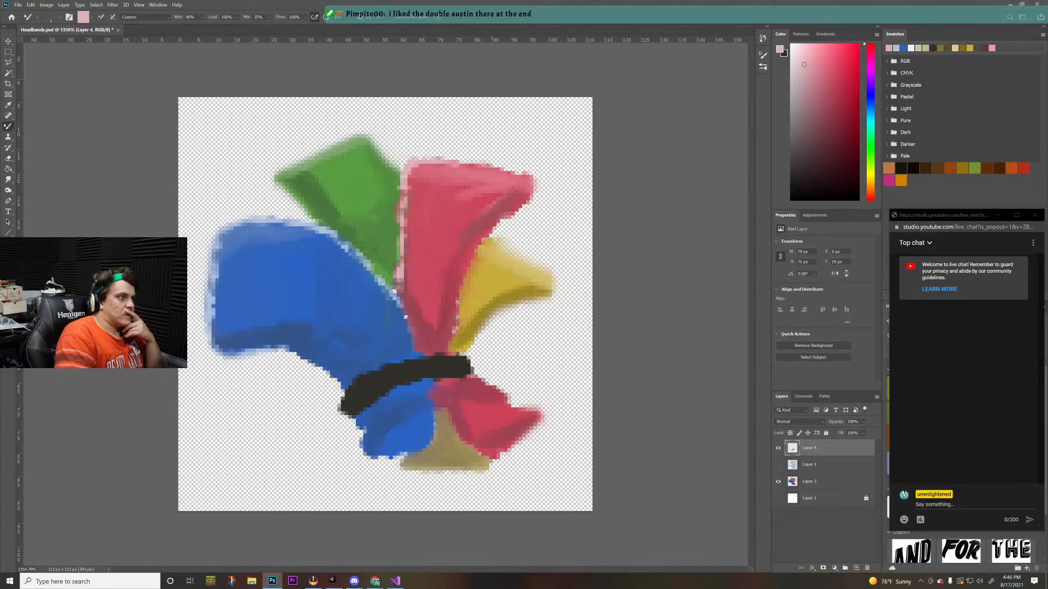
- Paint a pale green highlight along the green flap's top edge and its shaded fold
drag(870, 107, 873, 146)
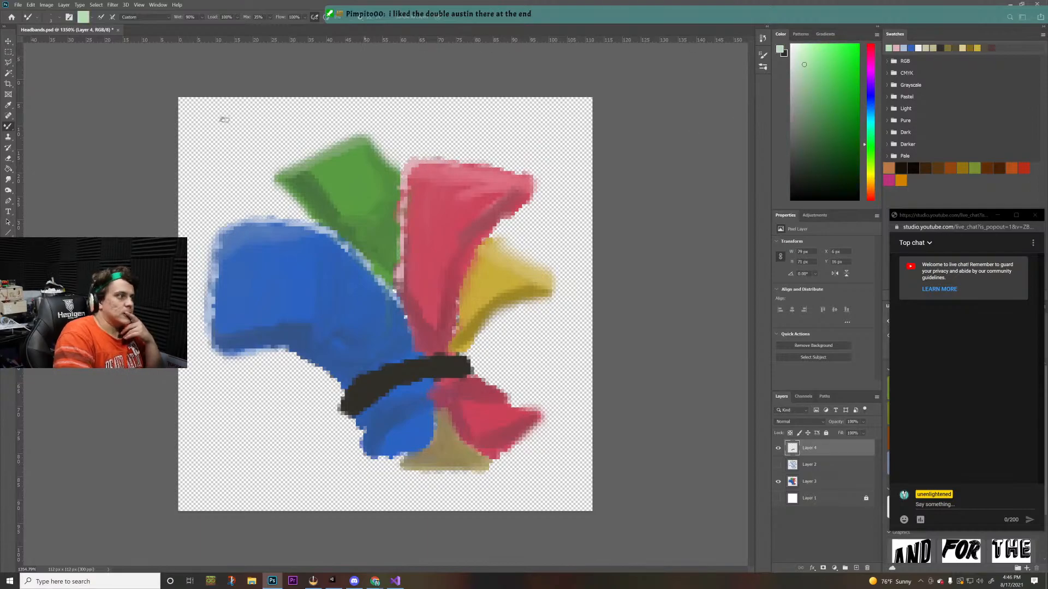
drag(281, 169, 369, 140)
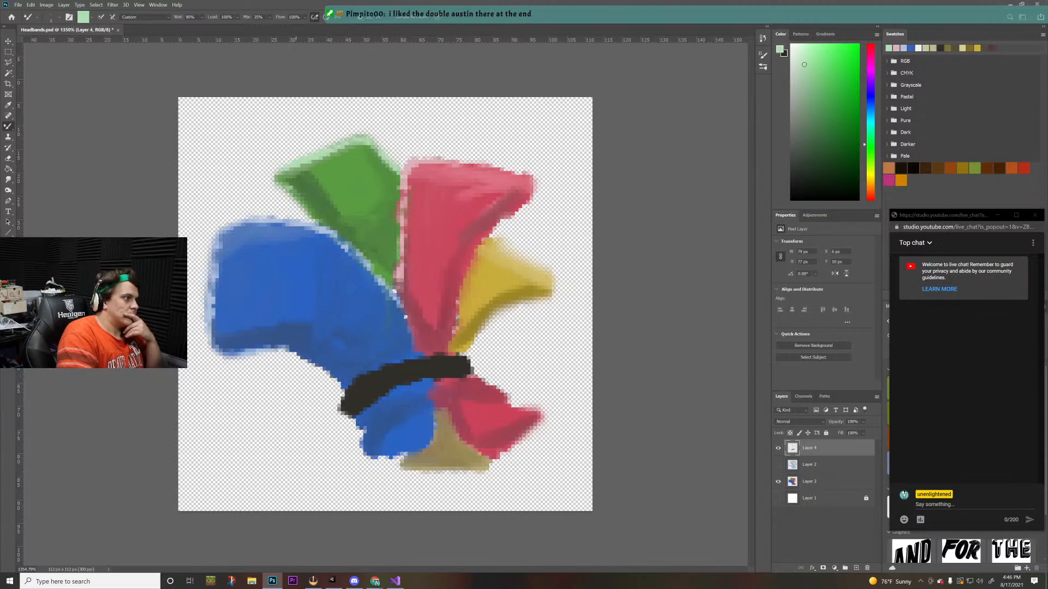
mouse_move(290, 188)
mouse_down()
mouse_move(318, 216)
mouse_move(319, 181)
mouse_move(330, 216)
mouse_up()
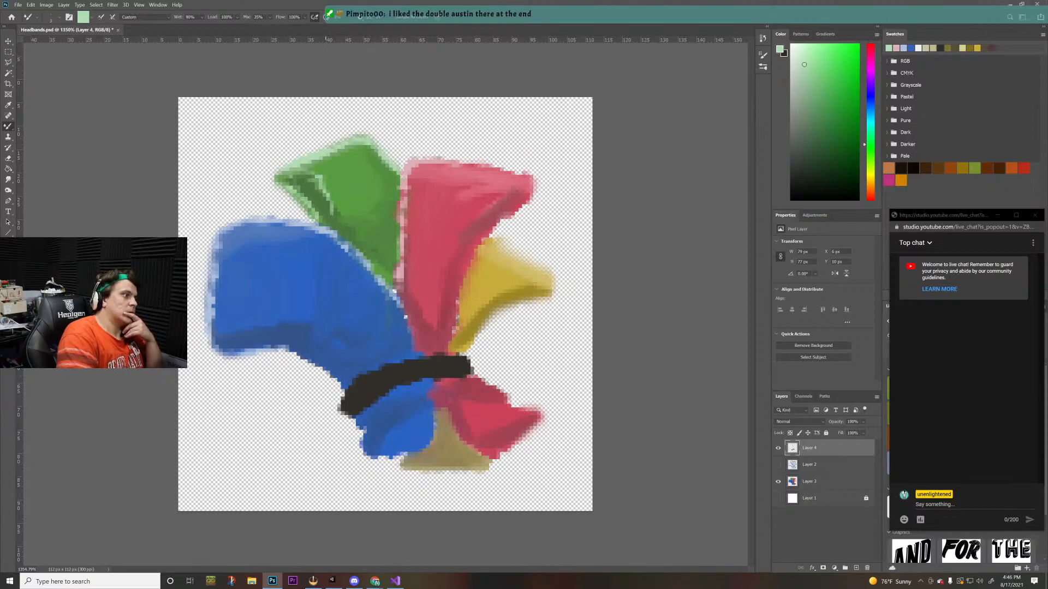
- Paint pale yellow highlights on the edges of the upper yellow flap and along the base of the yellow bottom end
click(875, 175)
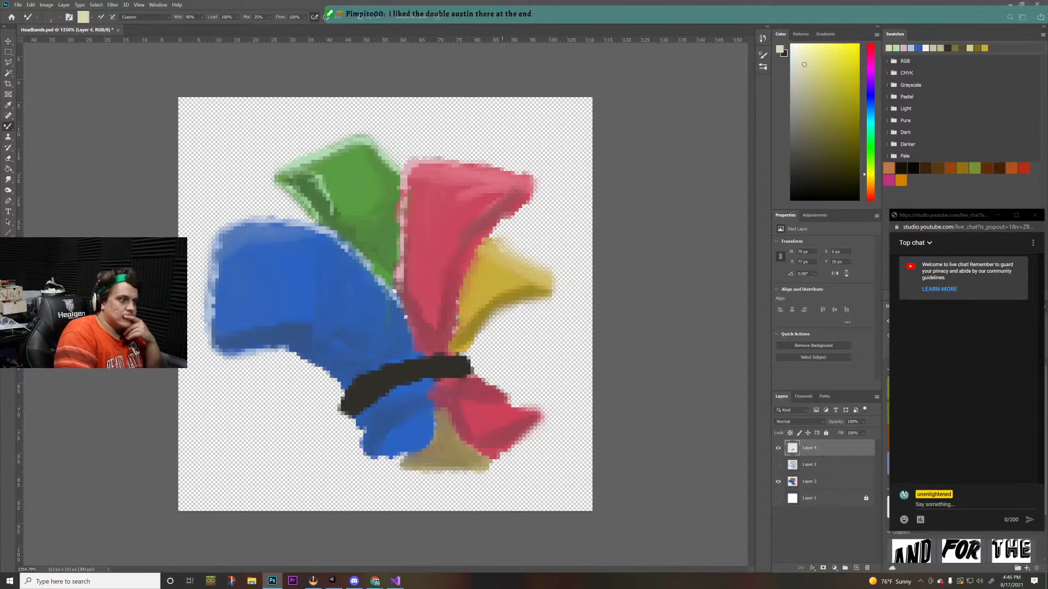
mouse_move(491, 241)
mouse_down()
mouse_move(542, 268)
mouse_move(550, 290)
mouse_move(499, 288)
mouse_move(521, 283)
mouse_move(492, 297)
mouse_up()
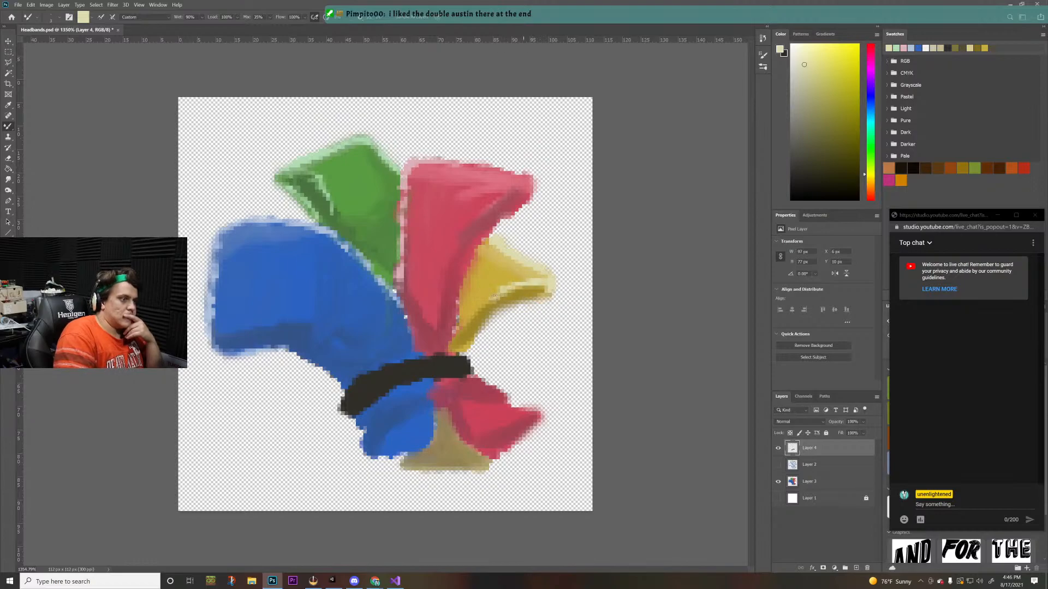
drag(398, 464, 485, 468)
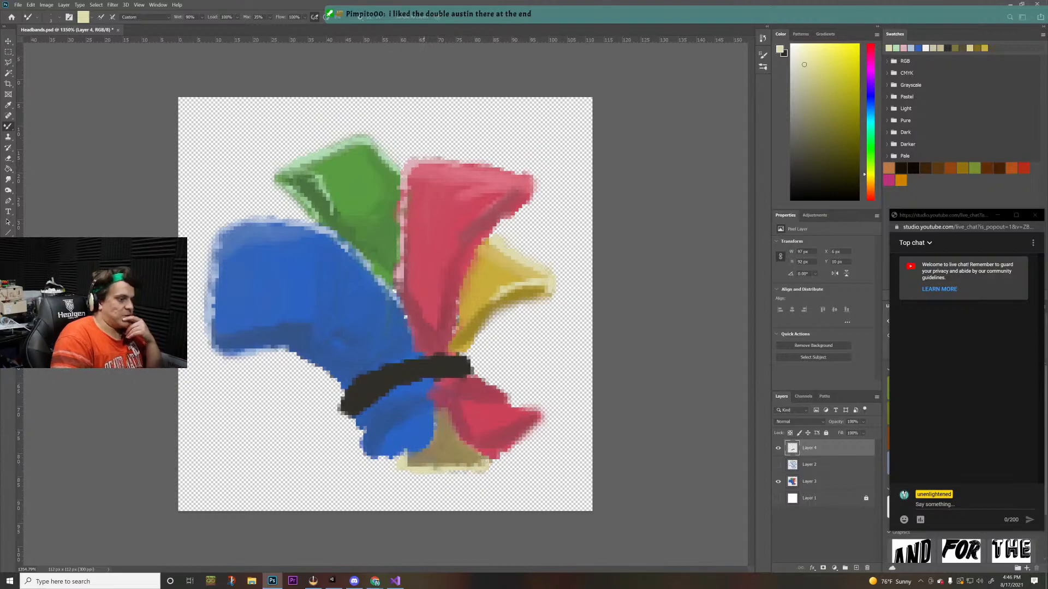
- Highlight the edges of the lower red end in pale pink and the lower blue end in pale blue
drag(871, 67, 871, 45)
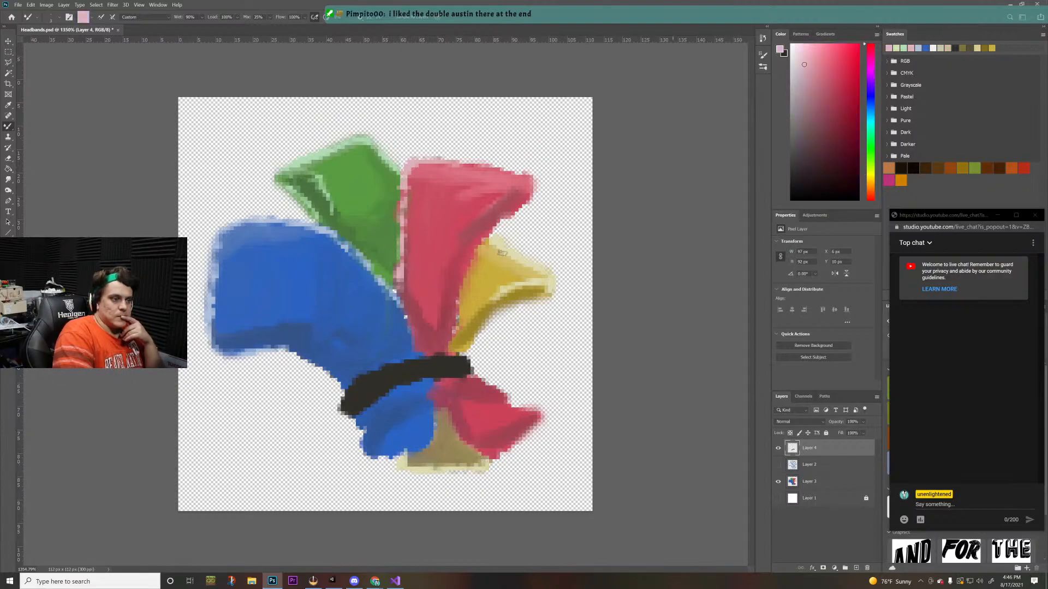
mouse_move(467, 440)
mouse_down()
mouse_move(495, 455)
mouse_move(539, 425)
mouse_up()
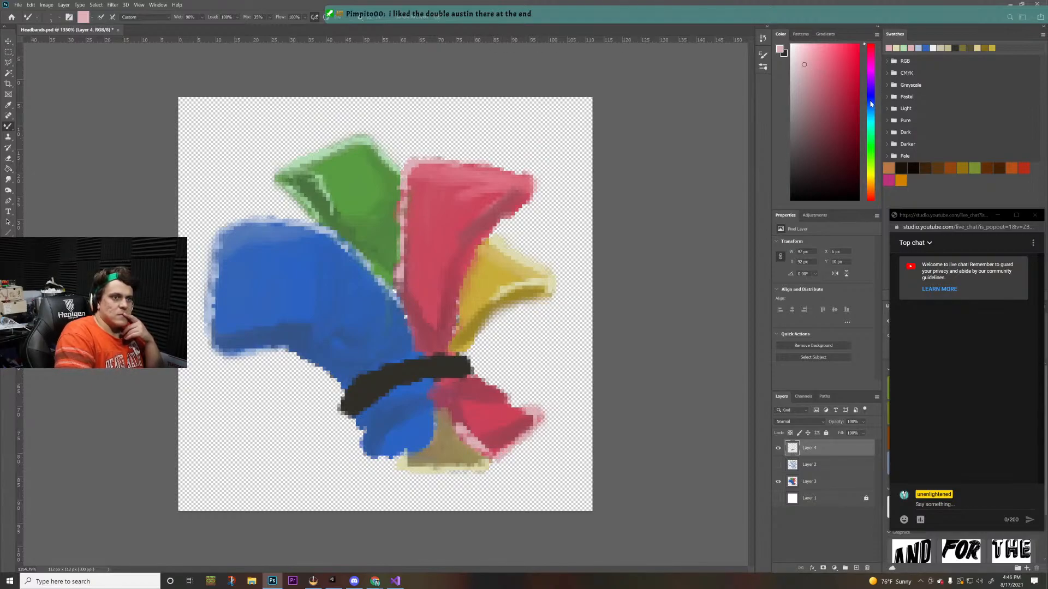
click(871, 101)
mouse_move(360, 431)
mouse_down()
mouse_move(376, 458)
mouse_move(371, 449)
mouse_move(423, 445)
mouse_move(376, 441)
mouse_up()
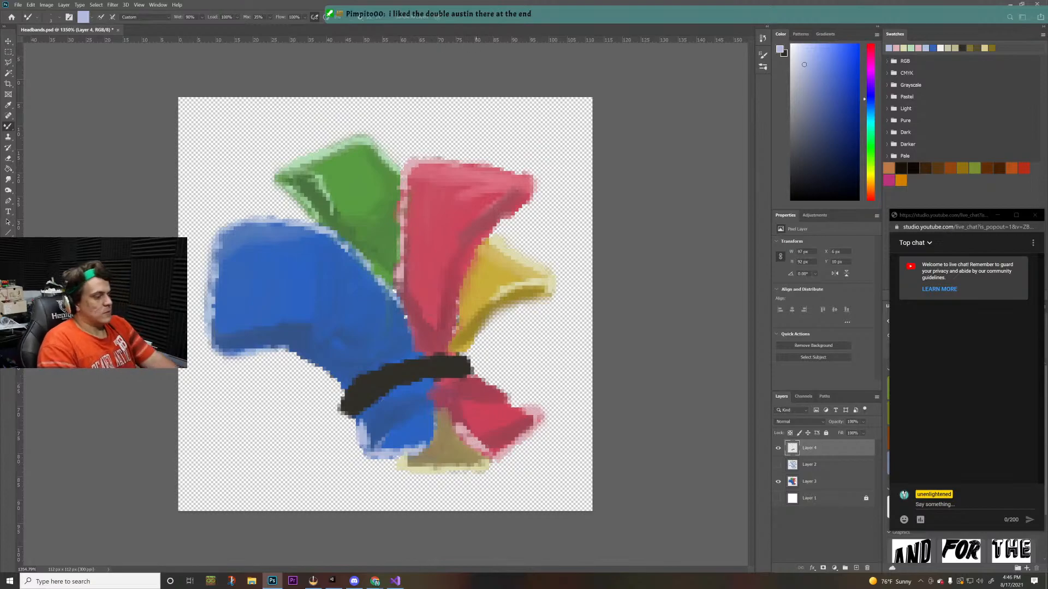
drag(475, 371, 423, 317)
drag(341, 305, 364, 273)
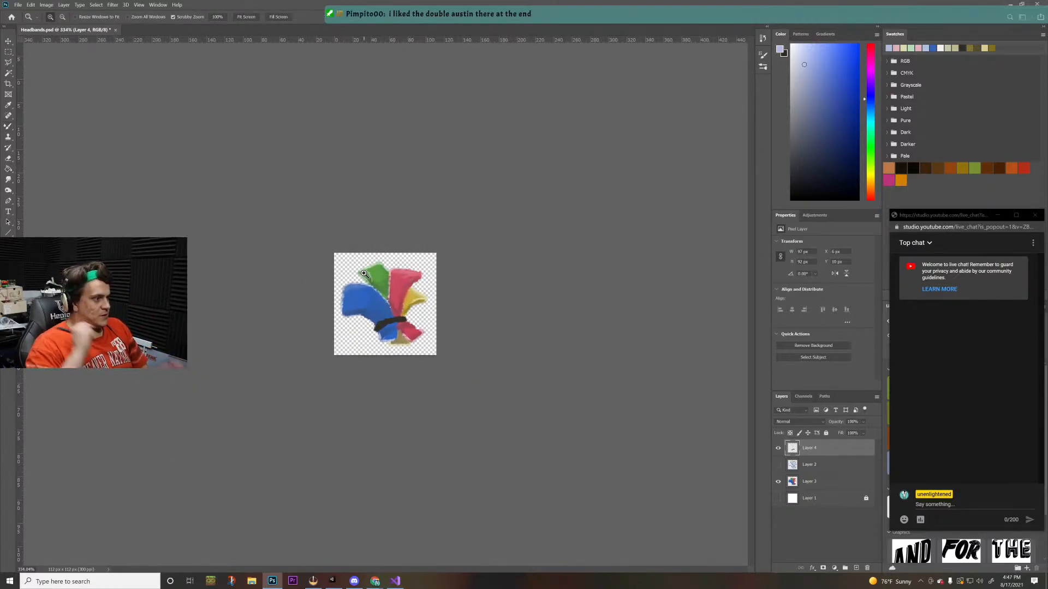
drag(418, 303, 489, 316)
drag(501, 309, 515, 308)
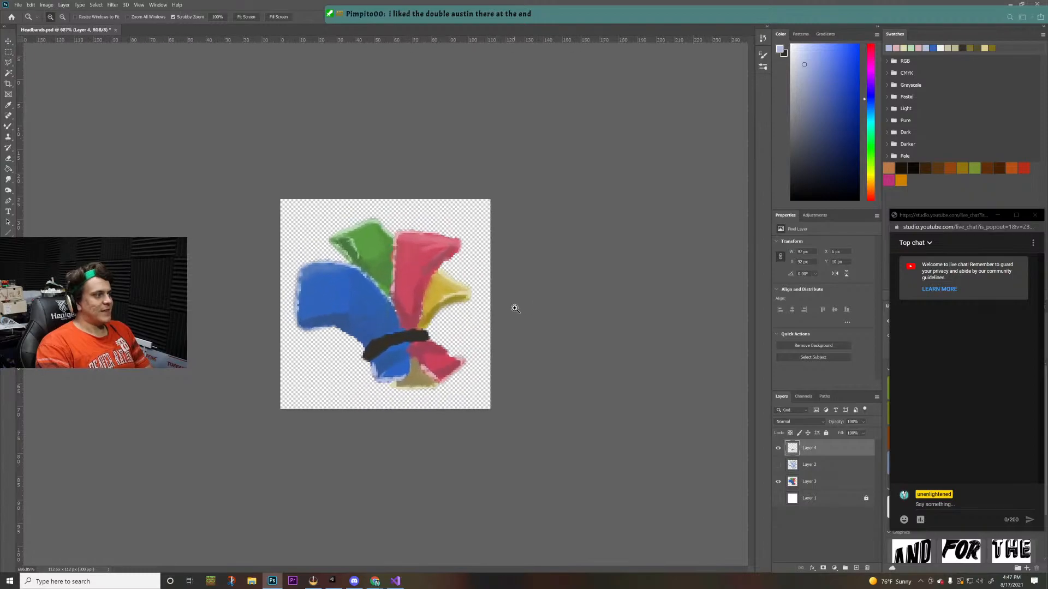
click(18, 6)
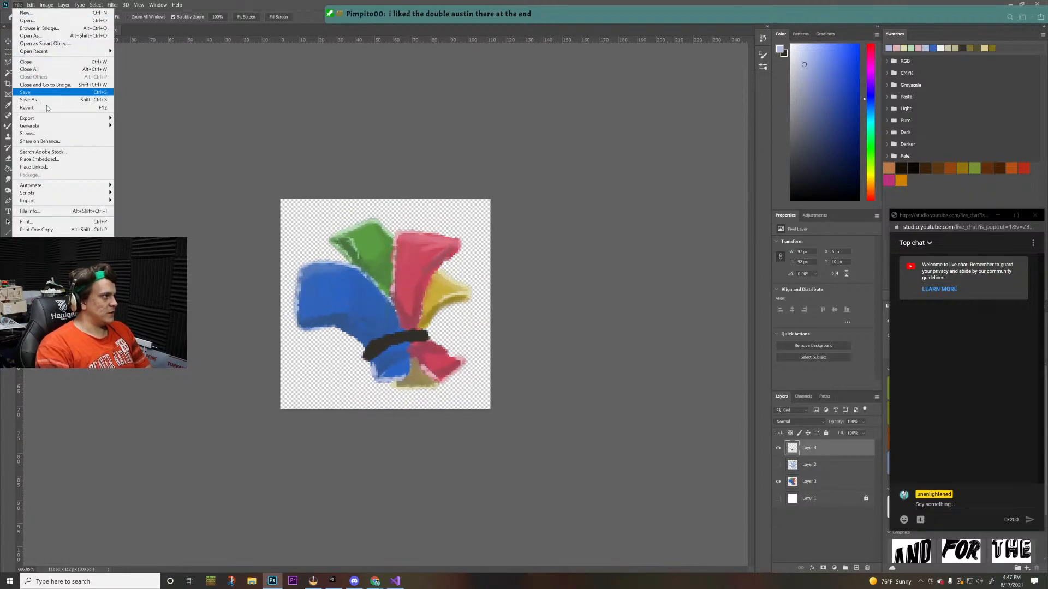
mouse_move(49, 193)
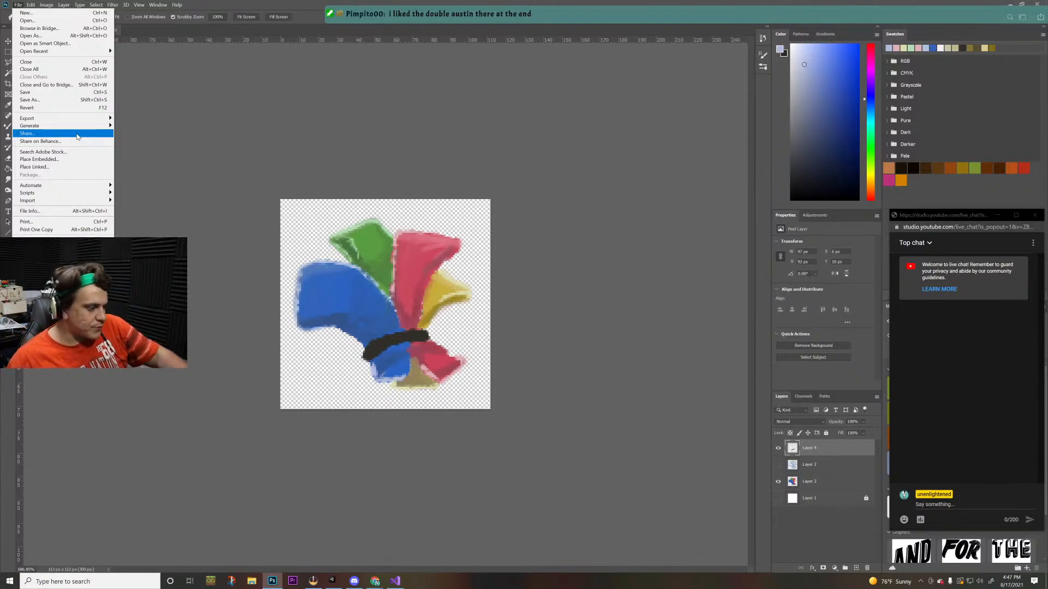
key(Escape)
- Paint a medium gray highlight along the dark band that ties the headbands together
key(i)
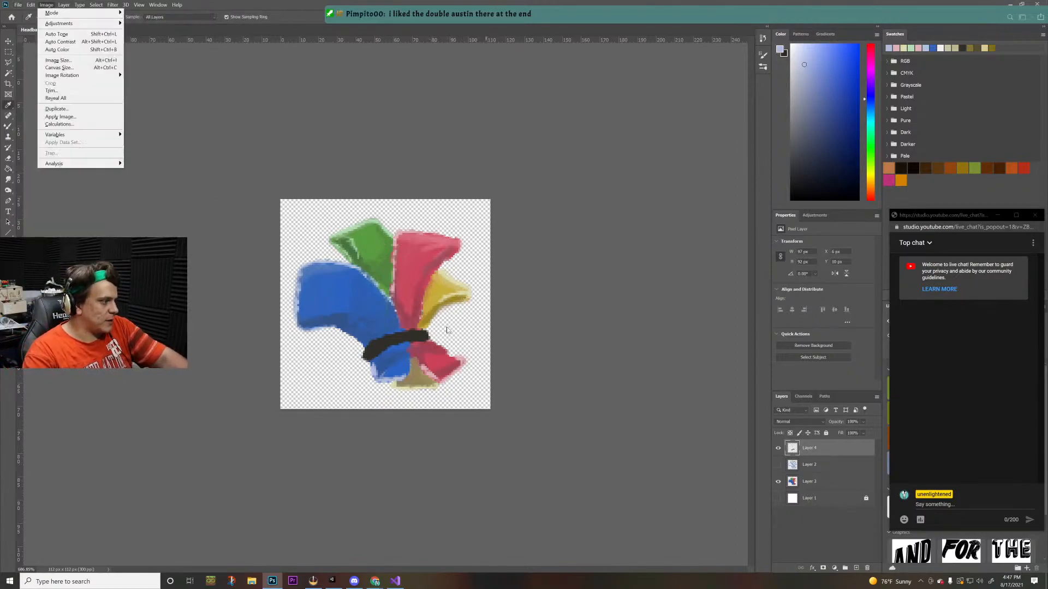
click(382, 347)
click(385, 339)
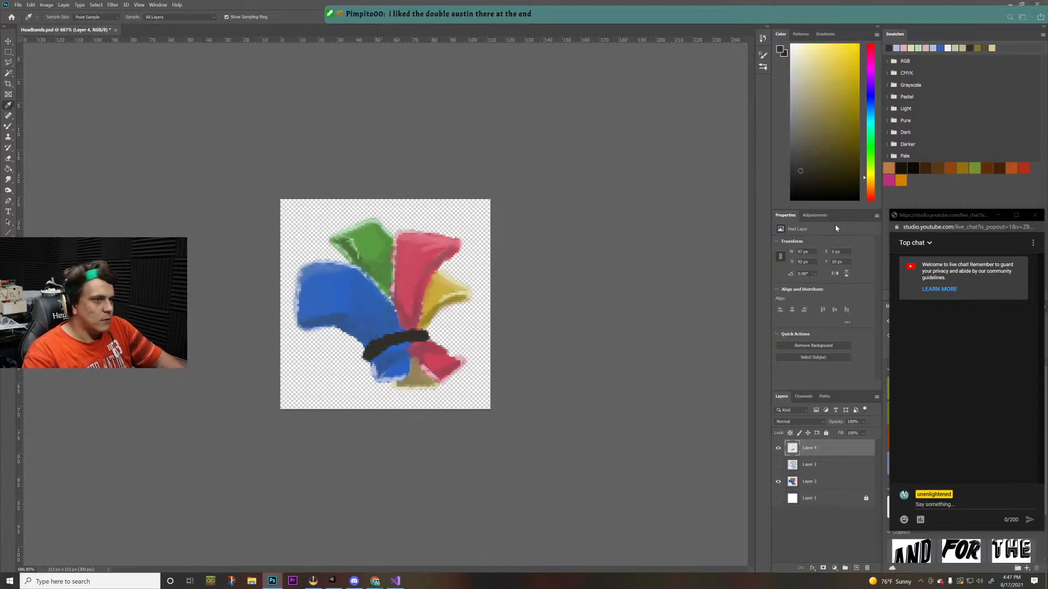
click(800, 79)
drag(795, 108, 794, 119)
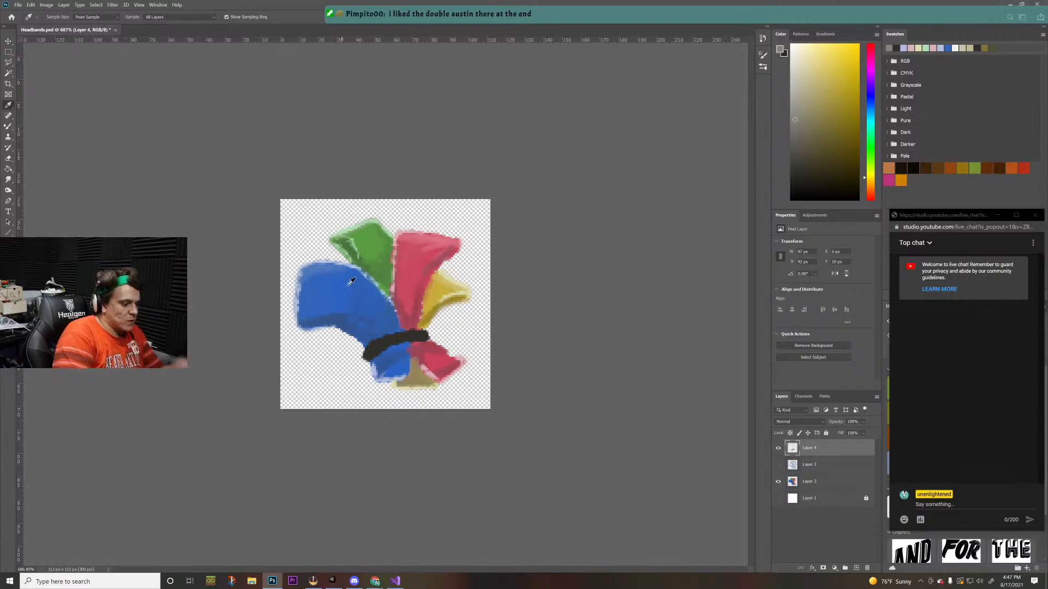
key(z)
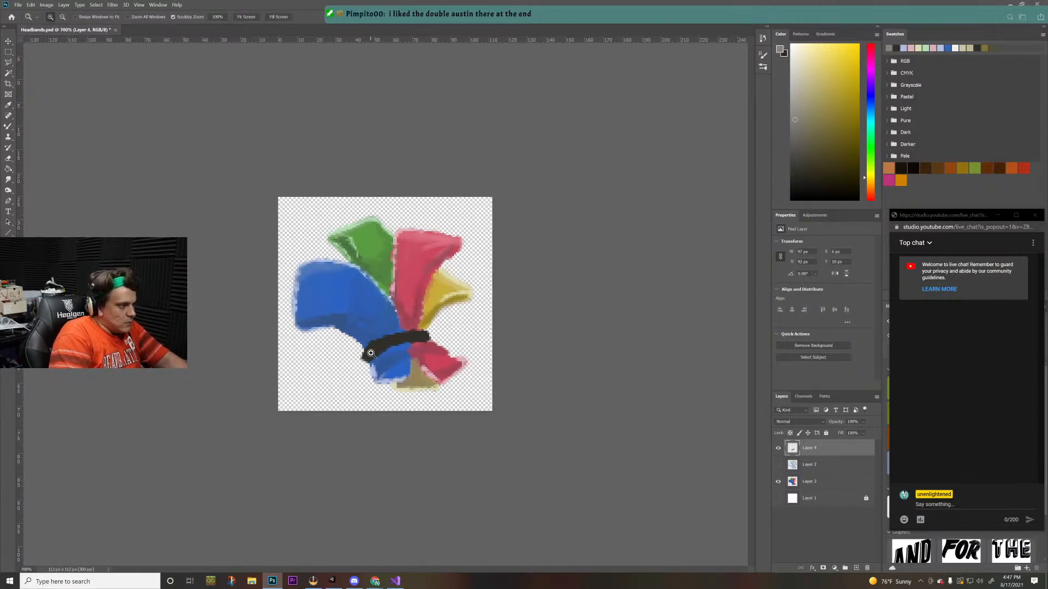
click(377, 352)
key(b)
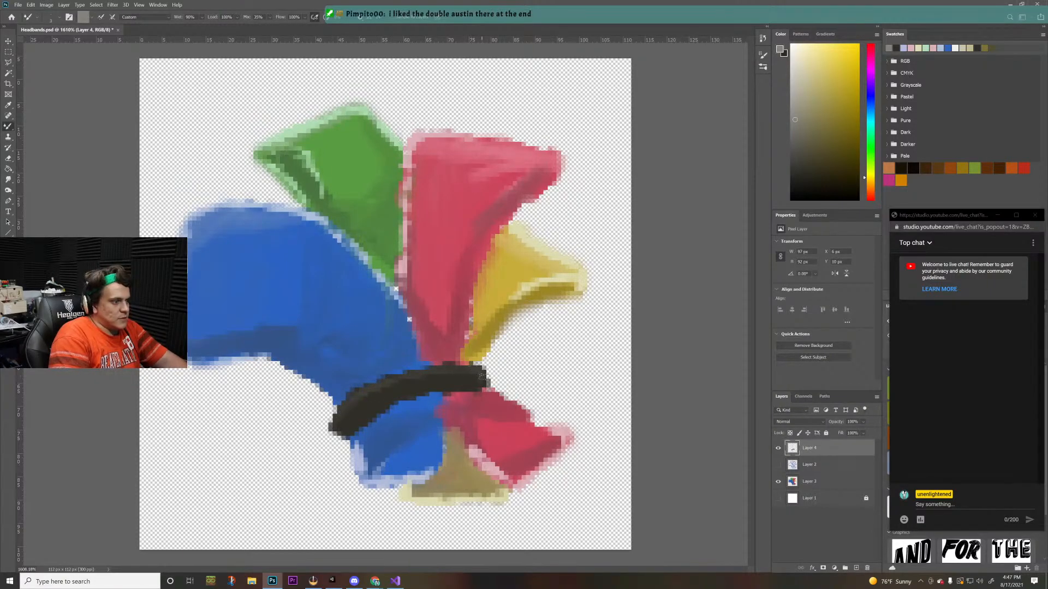
drag(369, 416, 415, 392)
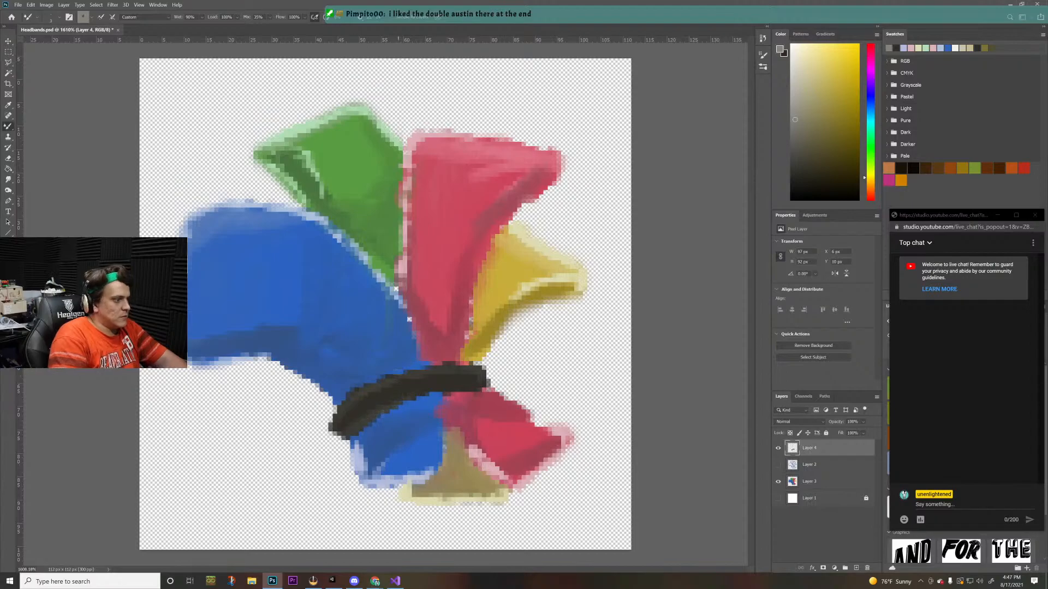
- Export the finished icon as a 28 × 28 px PNG named Headbands28.png into the Exports folder
key(z)
drag(423, 316, 370, 351)
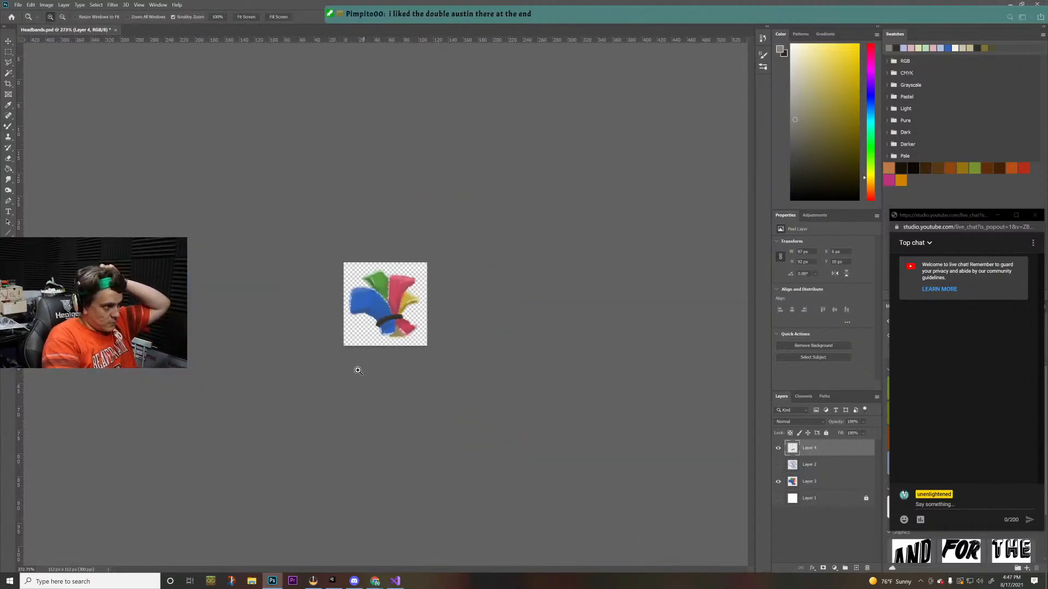
click(19, 3)
mouse_move(71, 118)
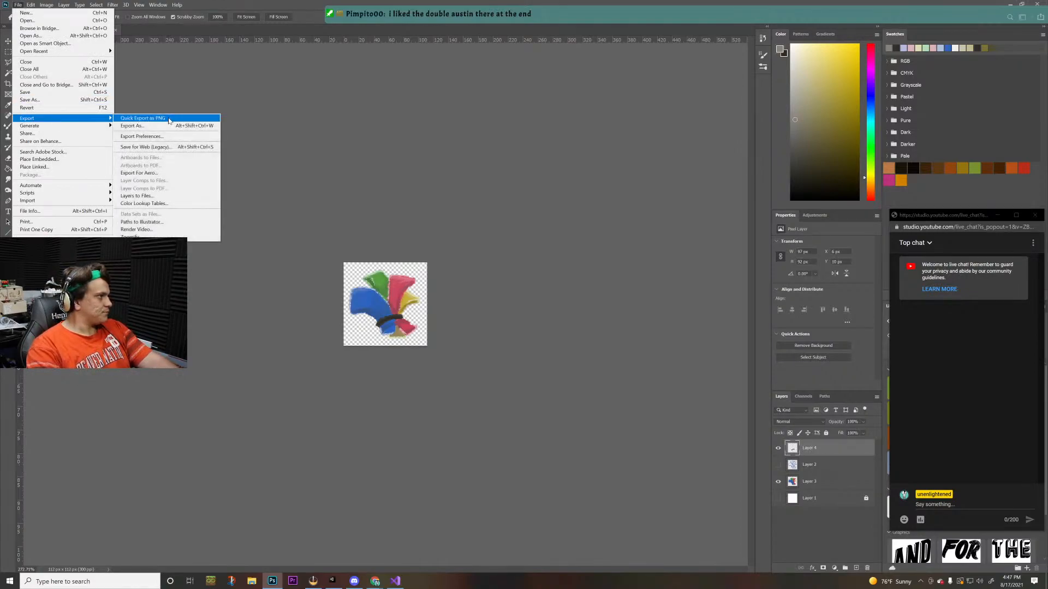
click(132, 126)
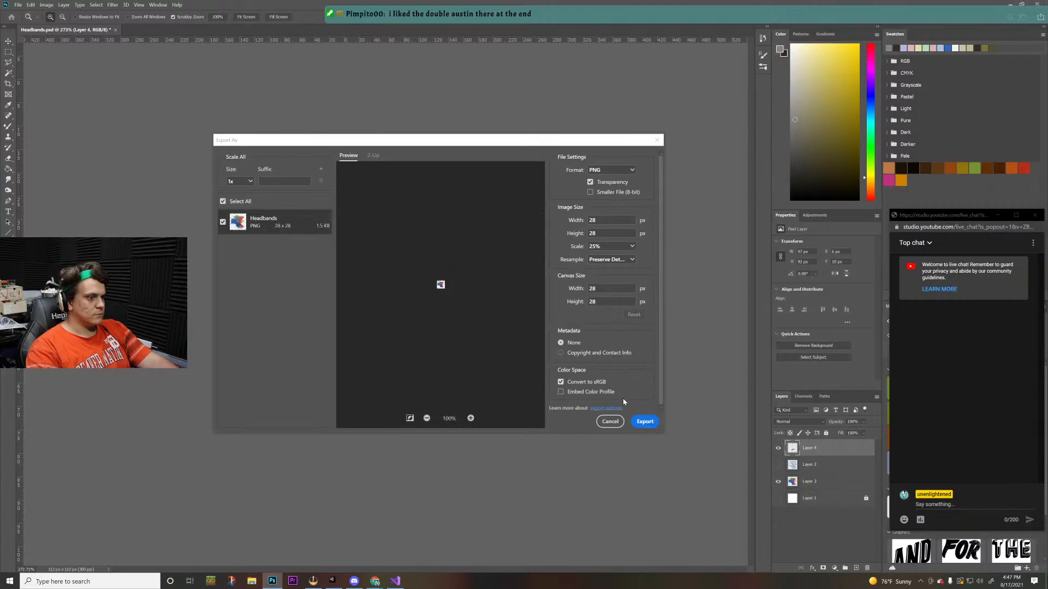
click(645, 421)
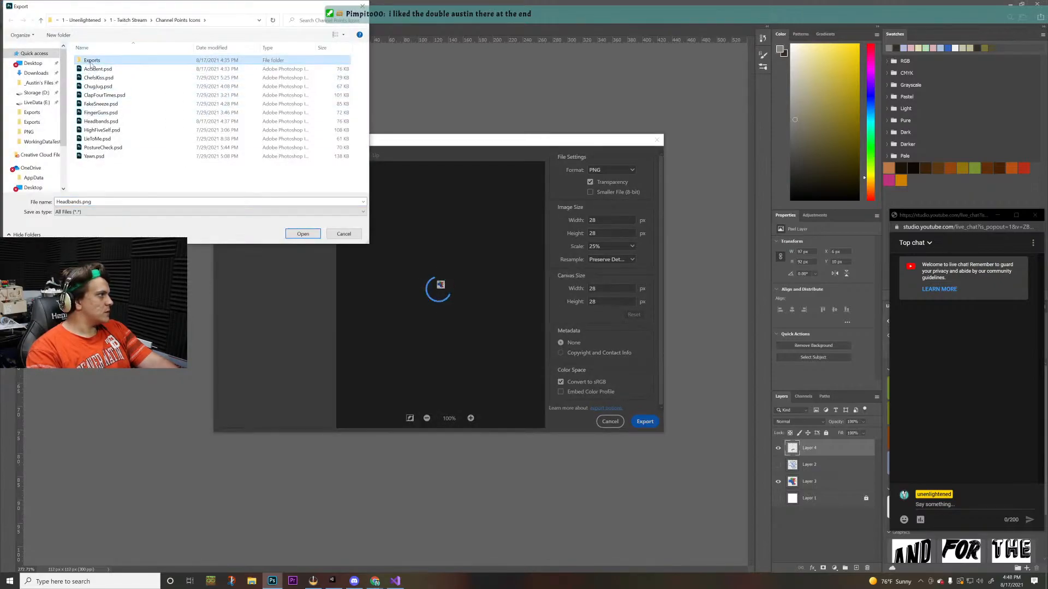
double_click(93, 61)
click(81, 202)
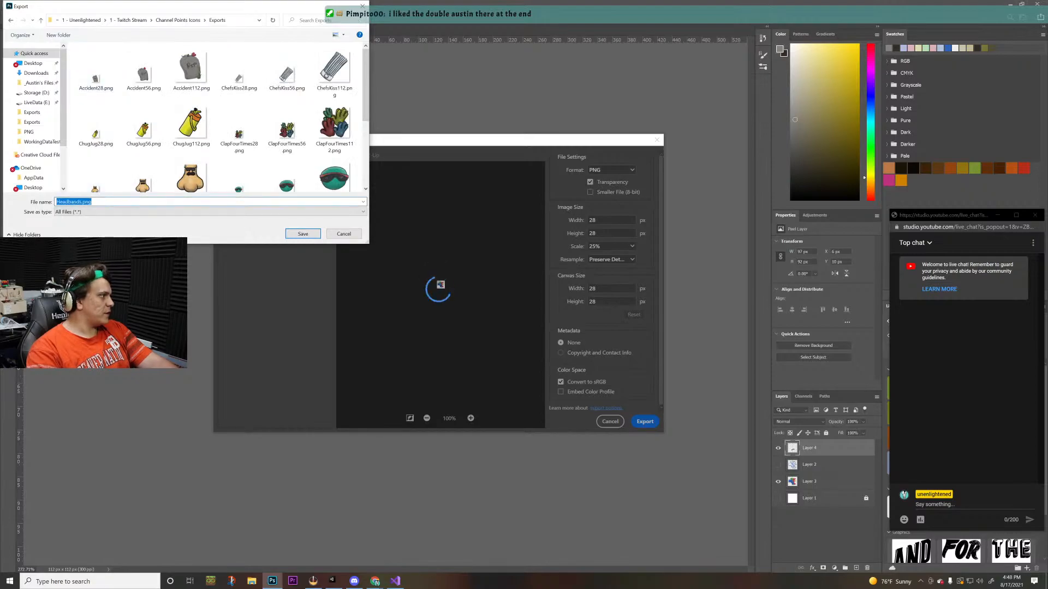
click(81, 202)
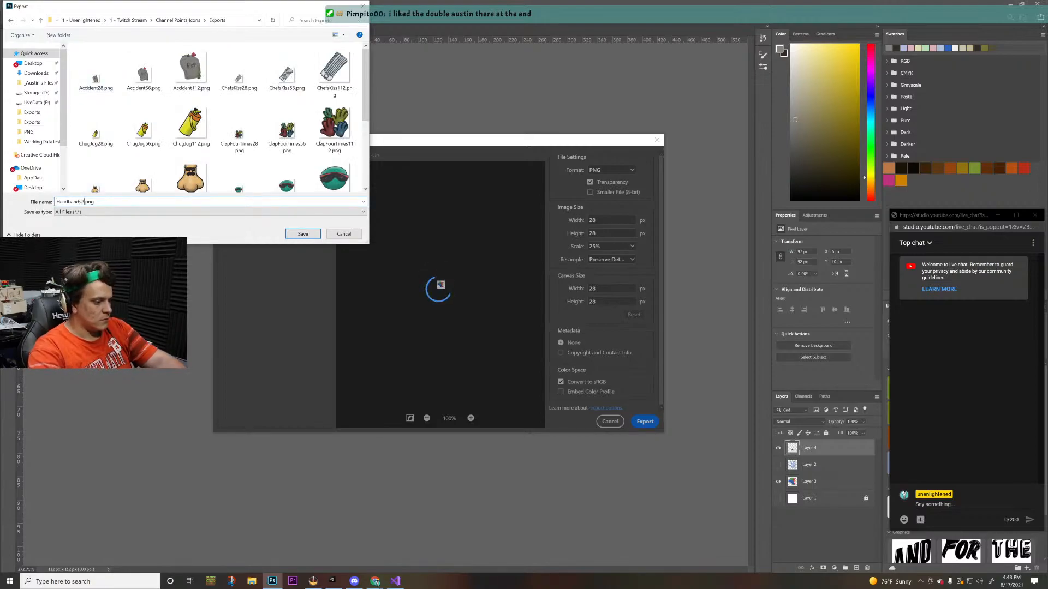
text(28)
key(Return)
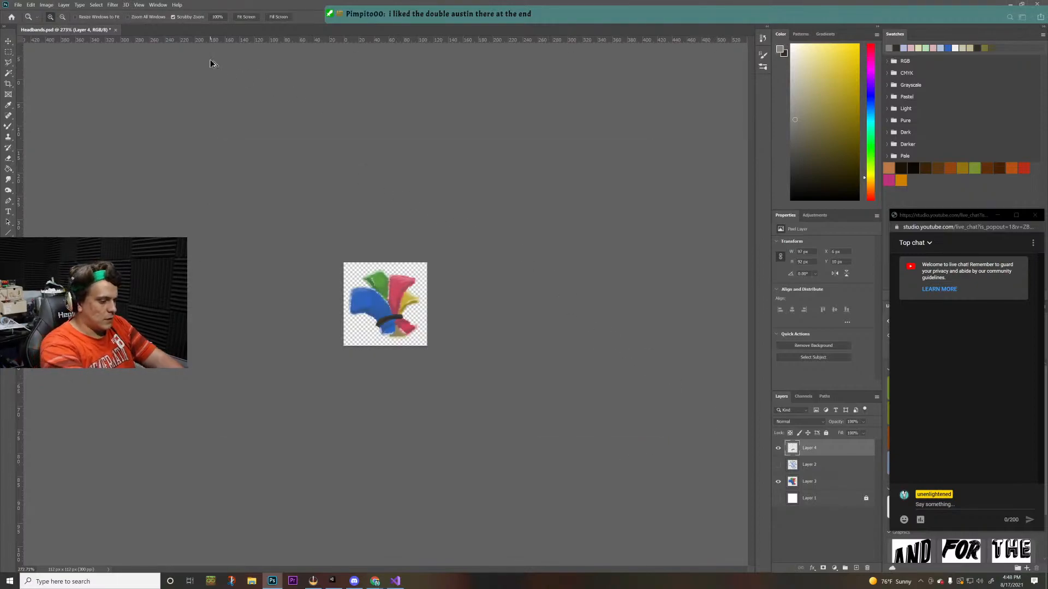
- Export the icon again at 56 × 56 px as Headbands56.png into the Exports folder
key(ctrl+alt+shift+w)
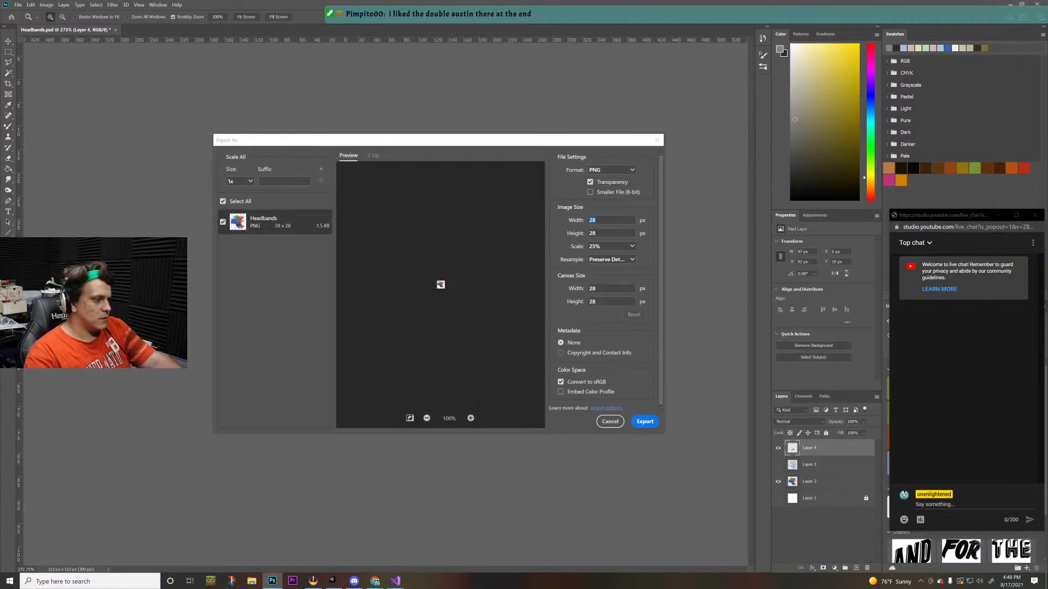
text(56)
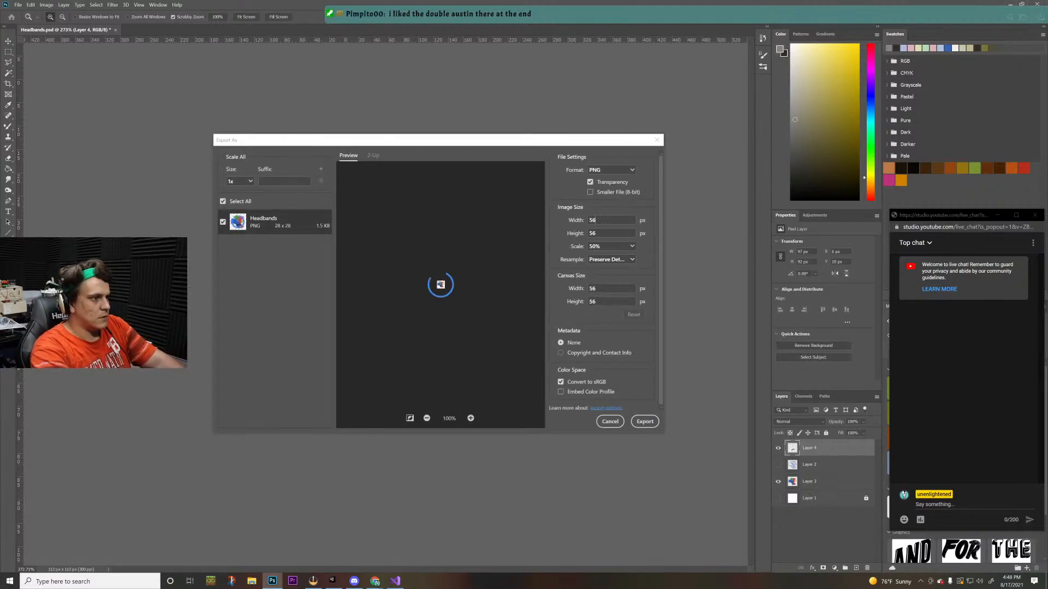
click(645, 422)
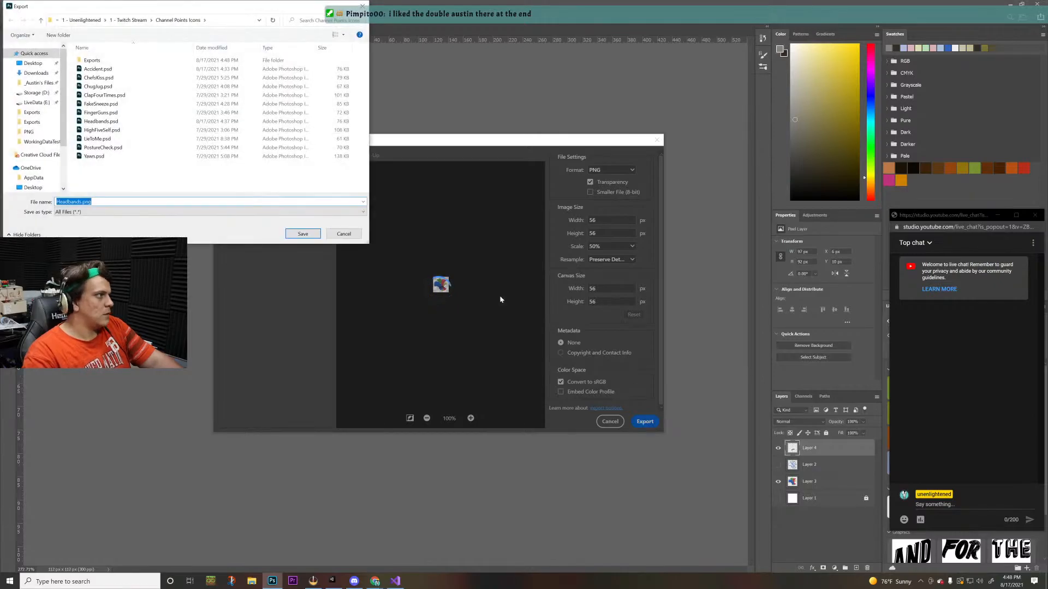
double_click(121, 60)
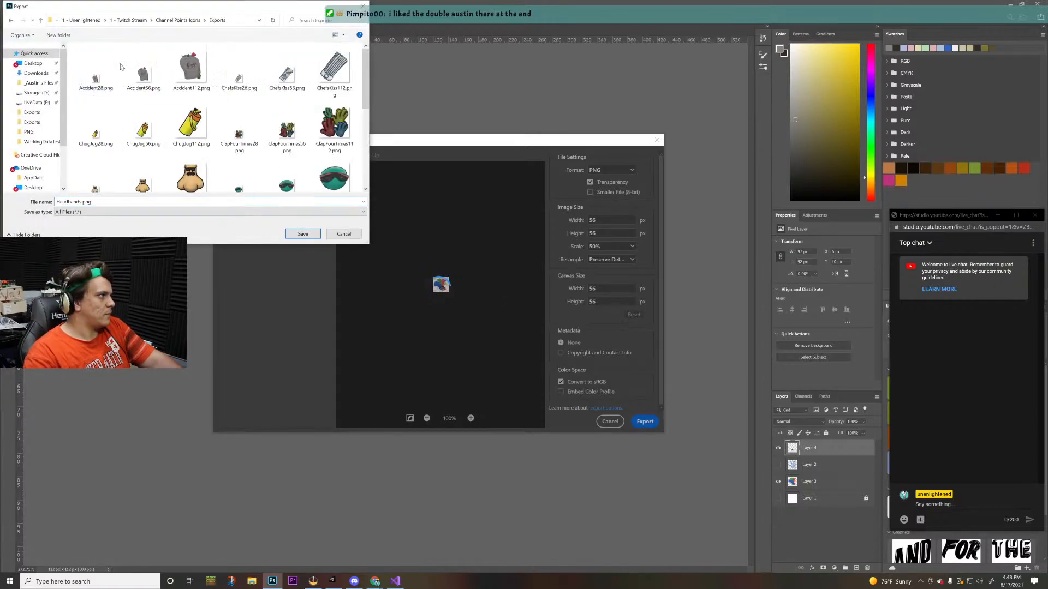
double_click(81, 202)
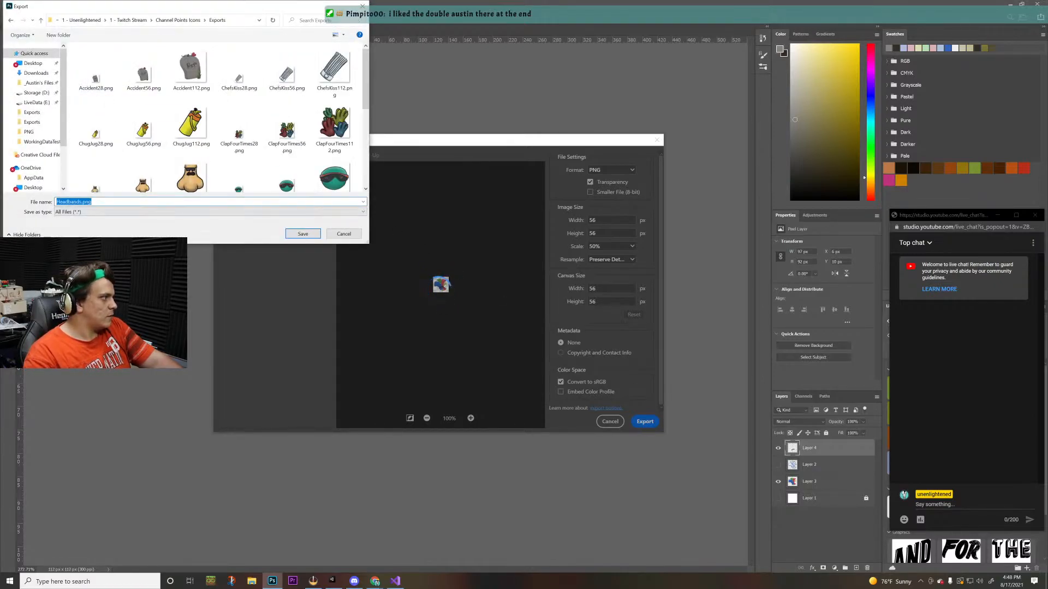
click(81, 202)
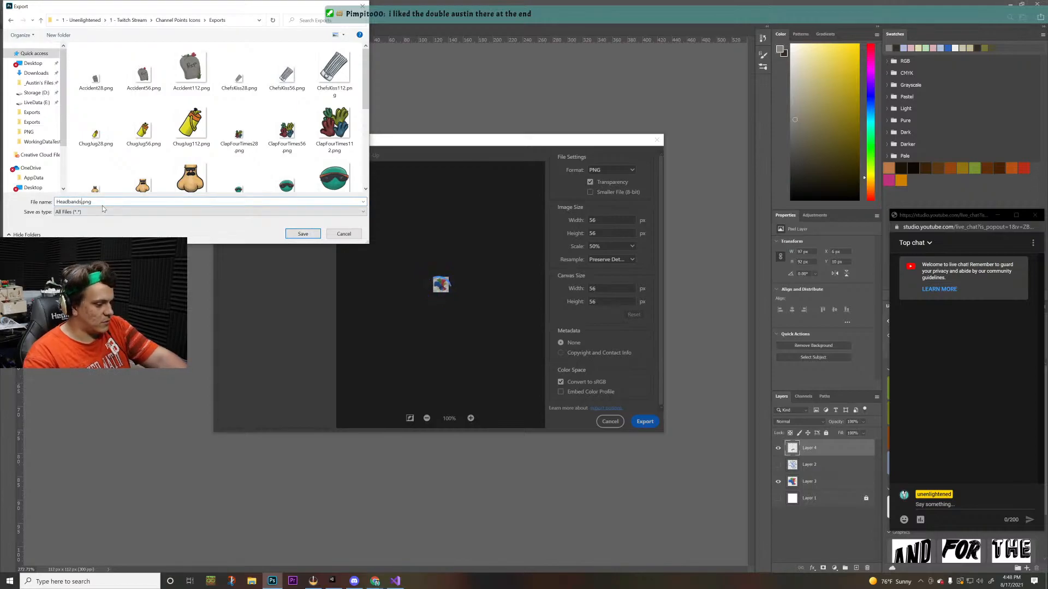
text(56)
click(303, 234)
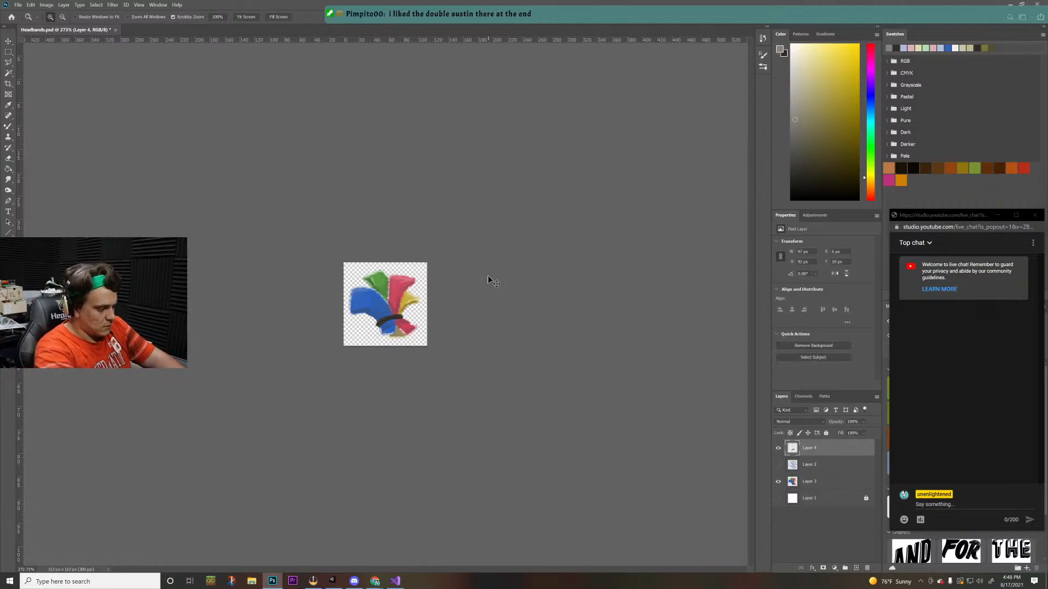
- Export a 112 × 112 px version of the icon as Headbands112.png into the Exports folder
key(ctrl+alt+shift+w)
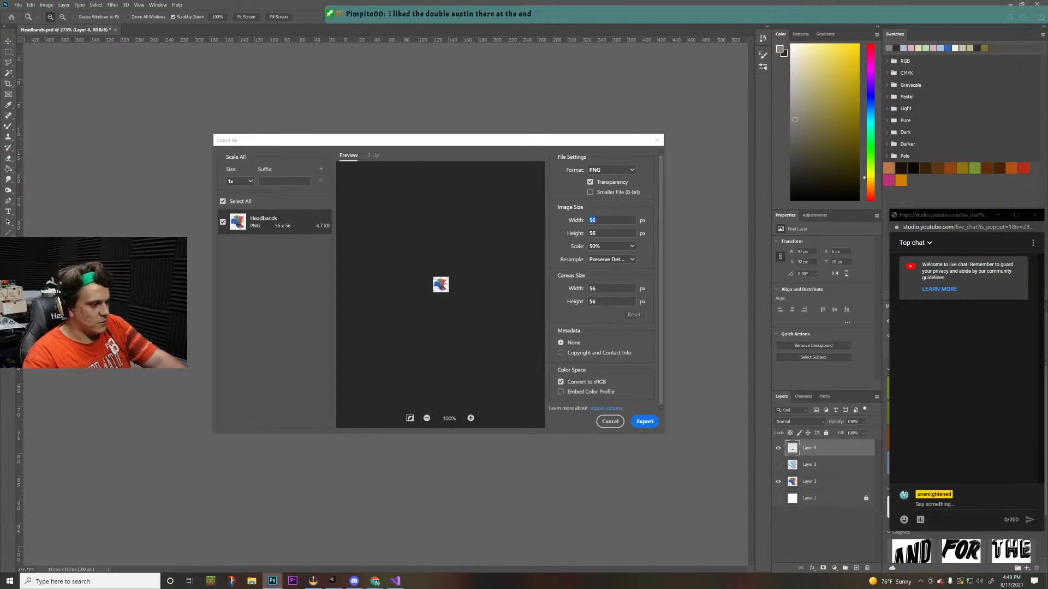
text(112)
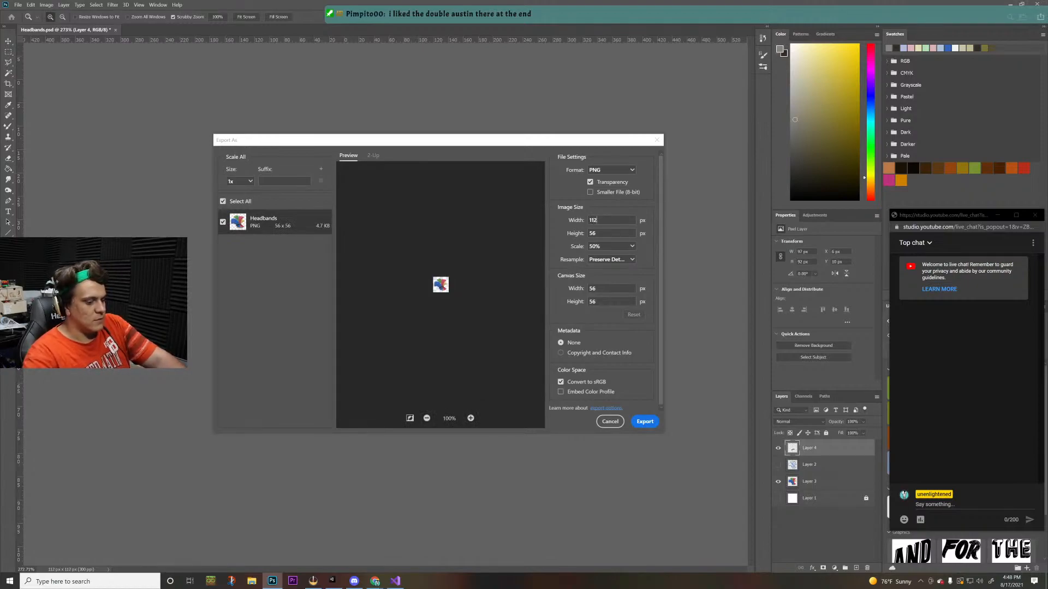
click(644, 422)
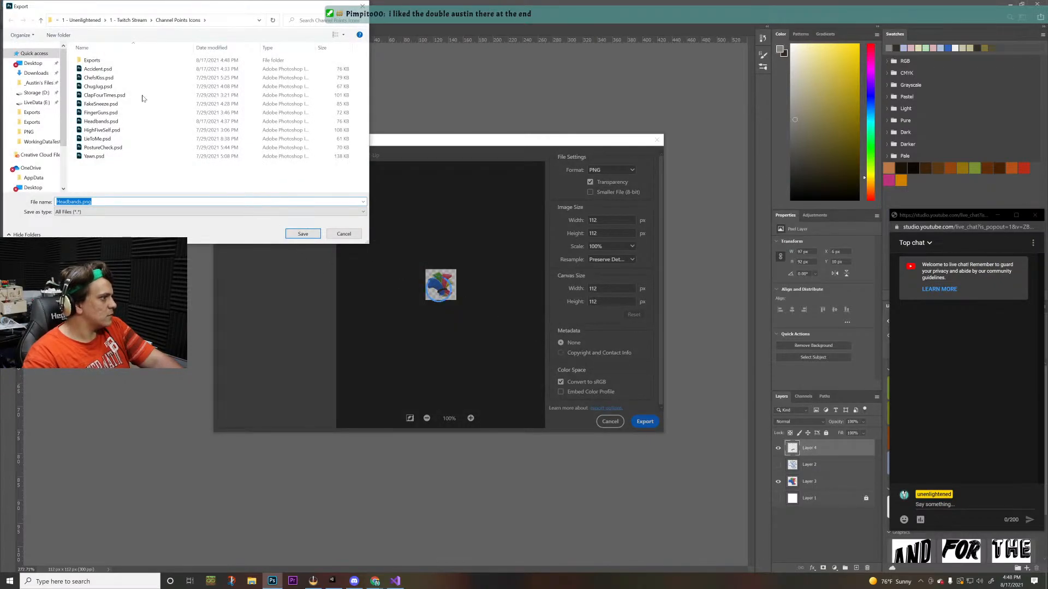
double_click(92, 60)
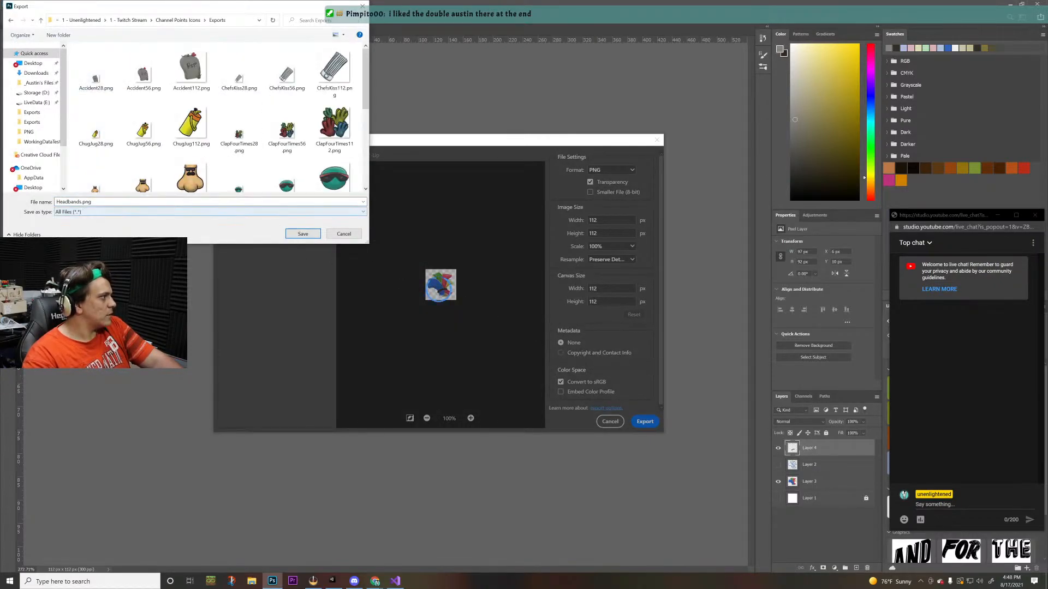
click(83, 203)
click(82, 203)
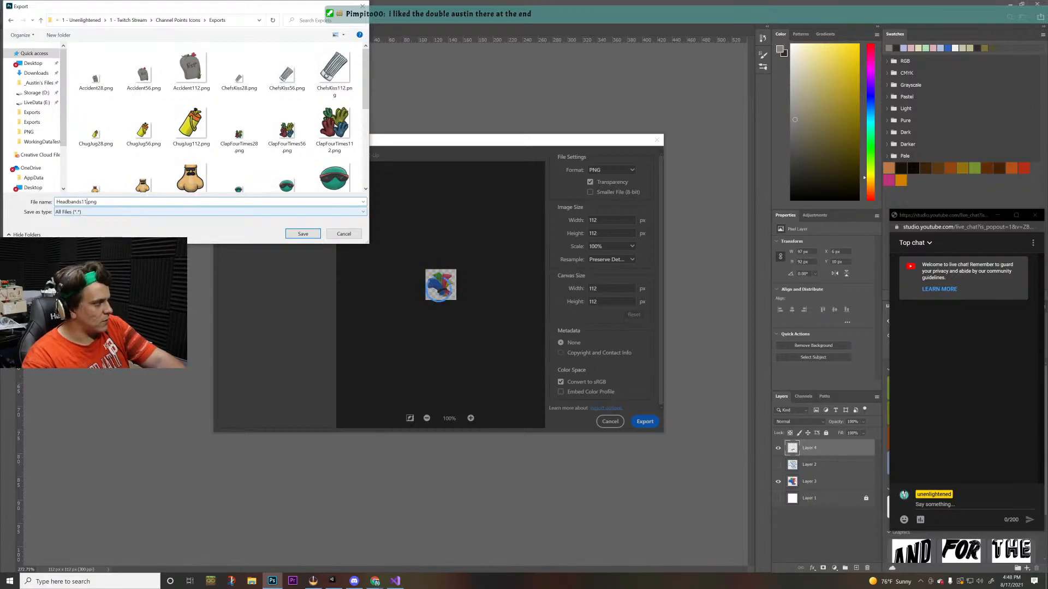
click(303, 234)
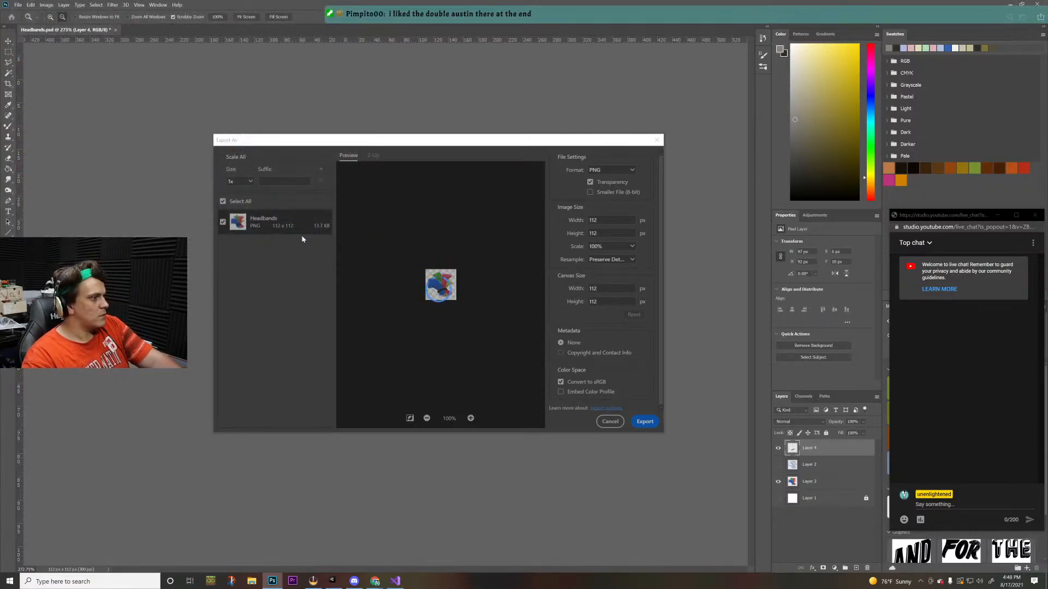
- Switch to the Twitch channel points page and save the "Not since the accident" reward with muted green background #739e77
key(alt+Tab)
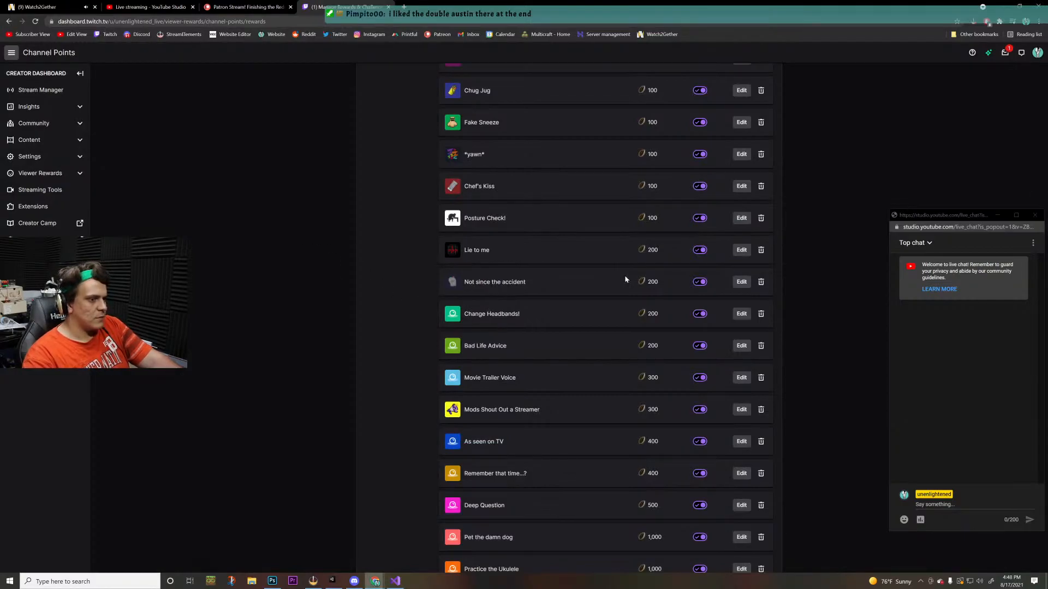
click(742, 281)
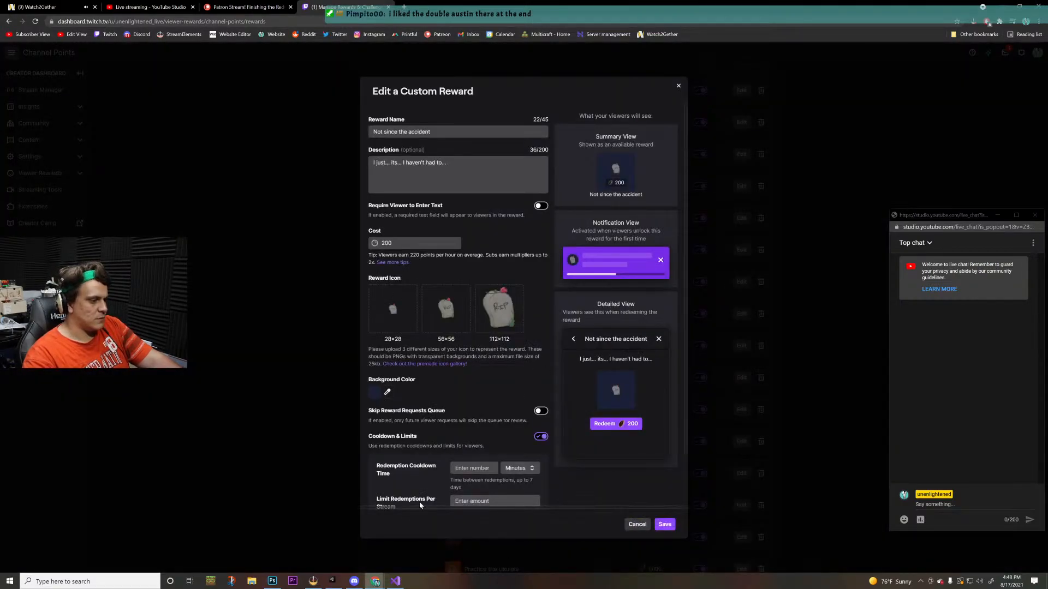
click(375, 392)
mouse_move(430, 384)
mouse_down()
mouse_move(409, 326)
mouse_move(462, 326)
mouse_move(434, 326)
mouse_move(438, 388)
mouse_move(443, 373)
mouse_move(474, 376)
mouse_move(474, 354)
mouse_move(473, 388)
mouse_move(435, 347)
mouse_move(422, 363)
mouse_up()
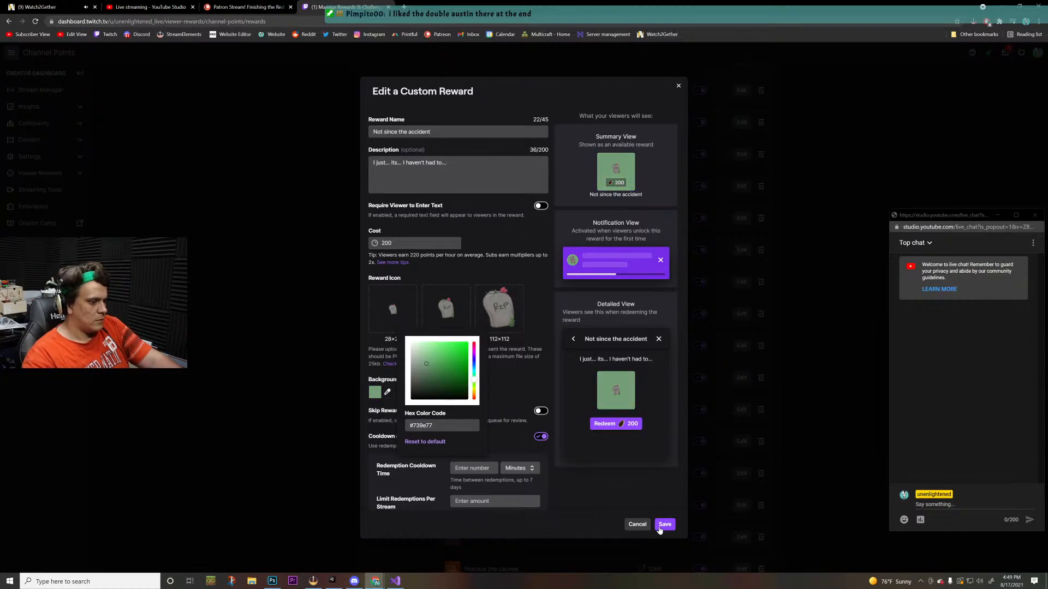
click(661, 525)
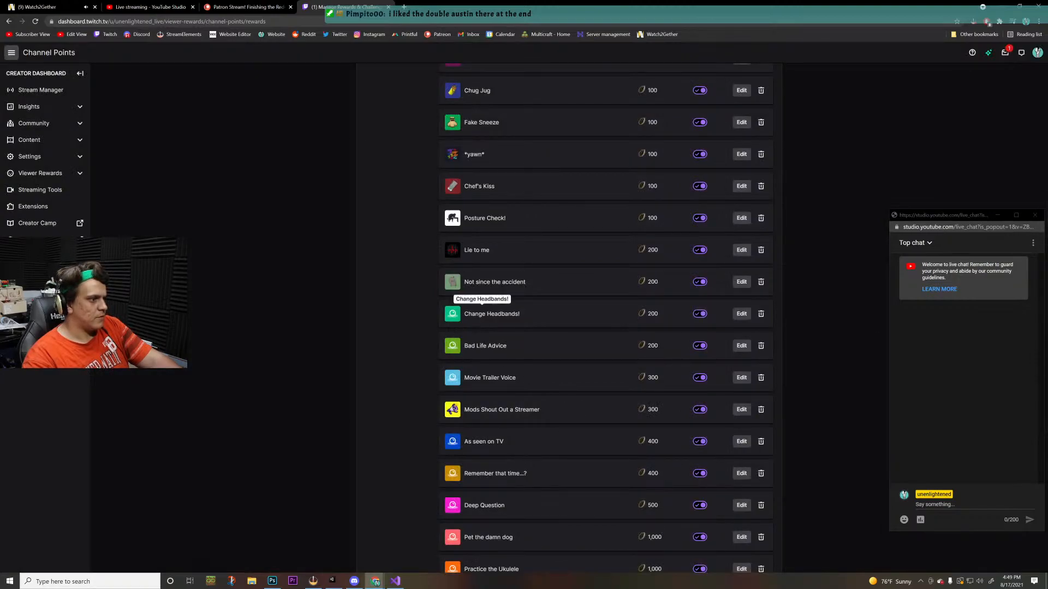
- Open the "Change Headbands!" reward for editing and set its background color to dark purple #4b1d7f
click(743, 314)
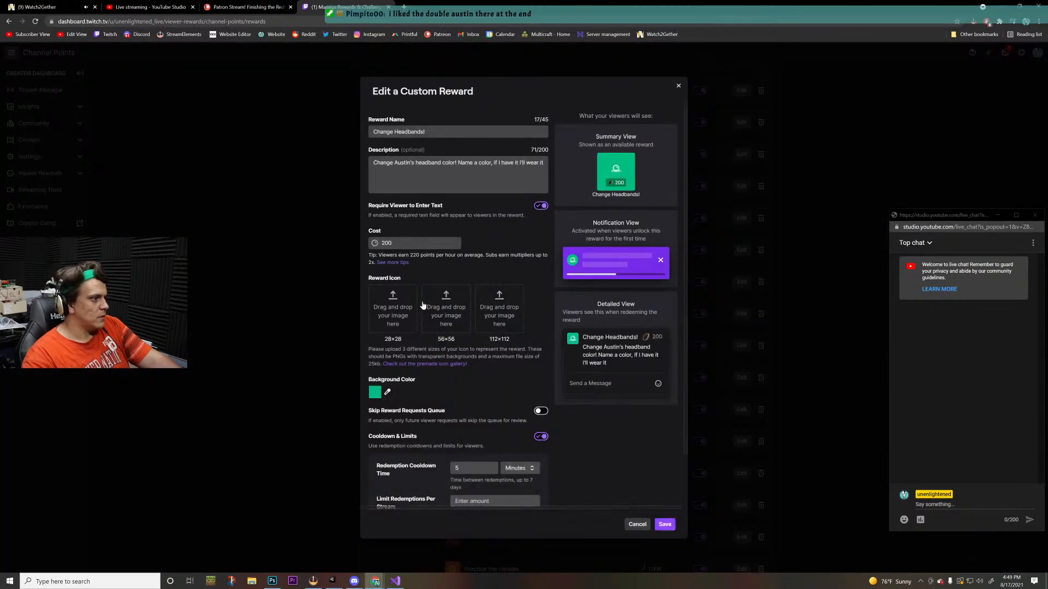
click(374, 392)
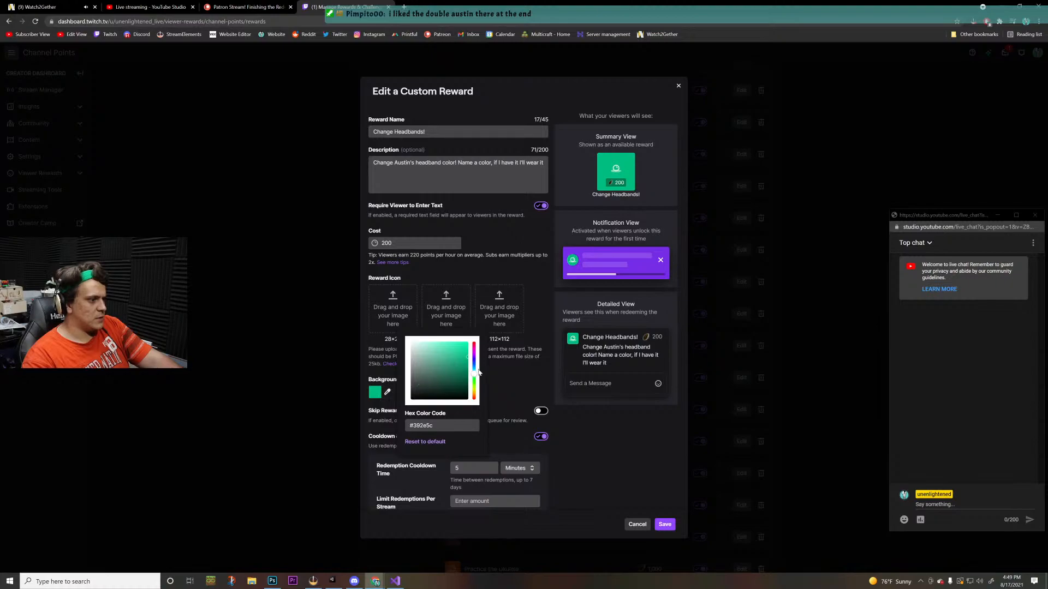
drag(473, 369, 474, 356)
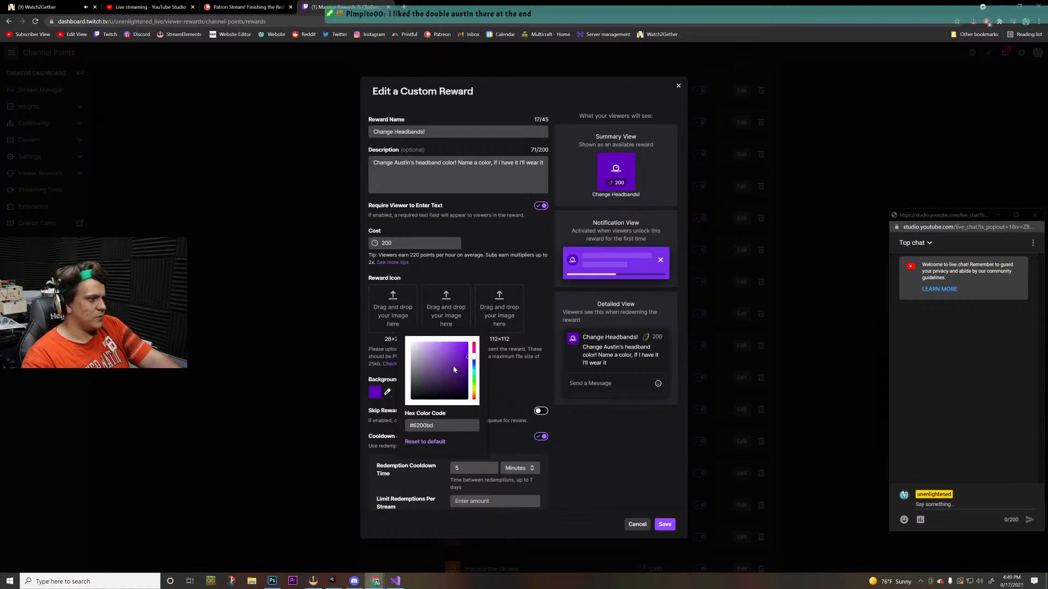
click(454, 371)
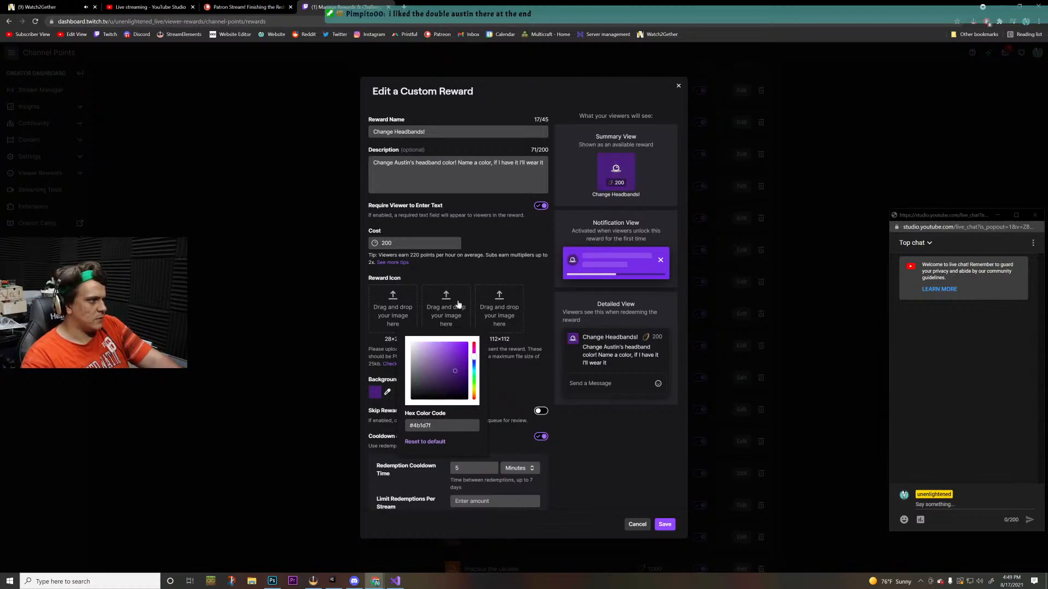
- Upload Headbands28.png from the Exports folder as the reward's 28×28 icon
click(393, 334)
click(394, 326)
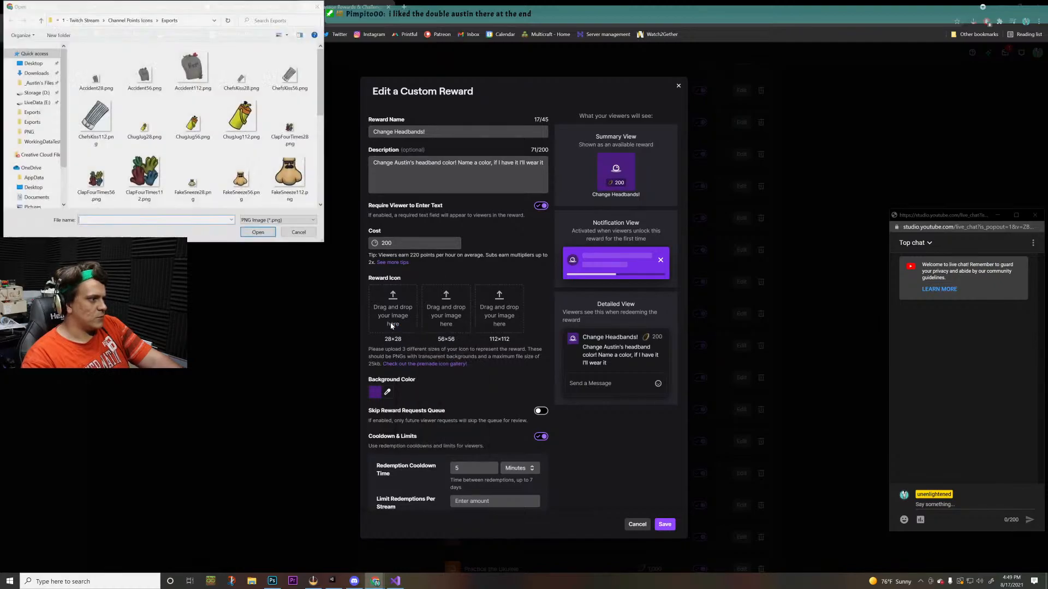
scroll(175, 104, down, 4)
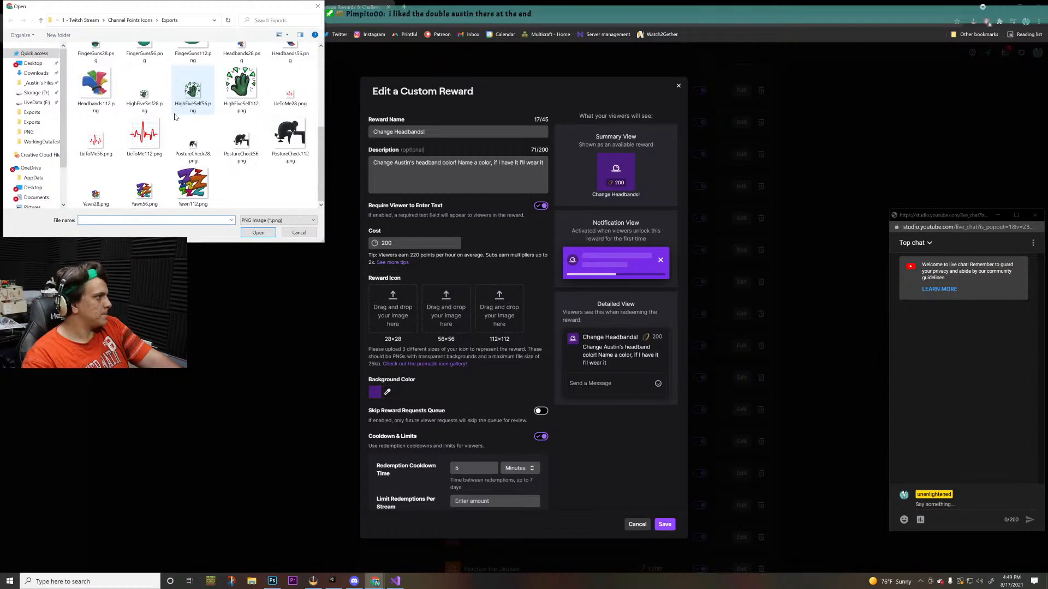
scroll(174, 117, up, 2)
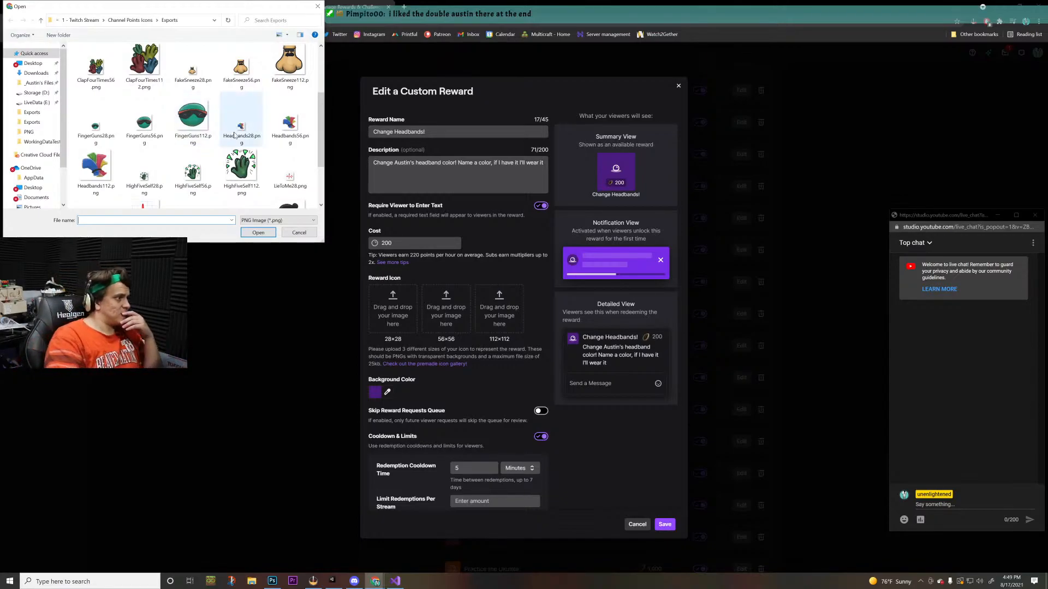
scroll(235, 135, up, 2)
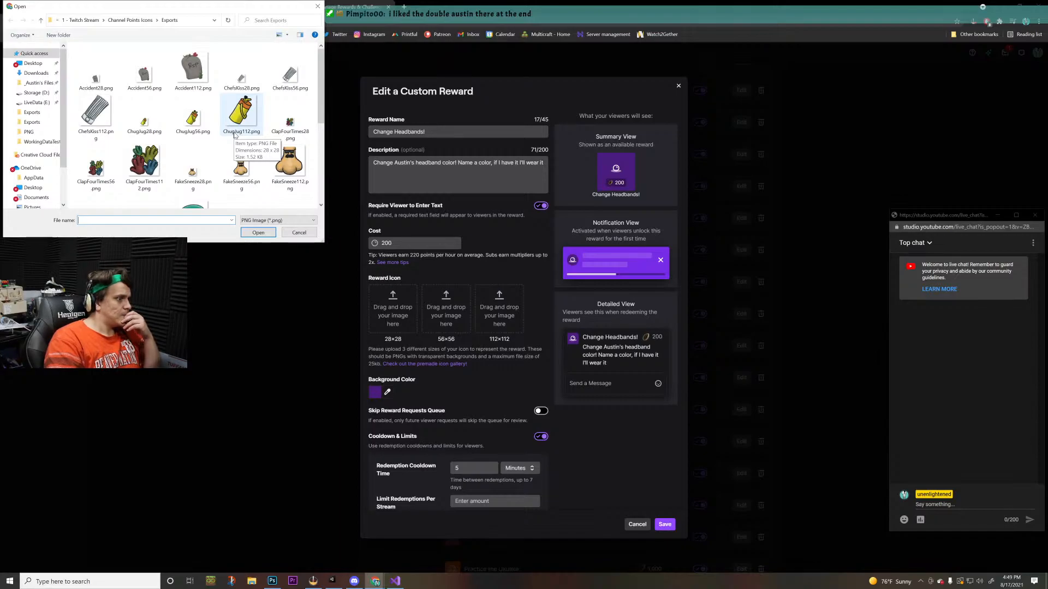
scroll(235, 135, down, 4)
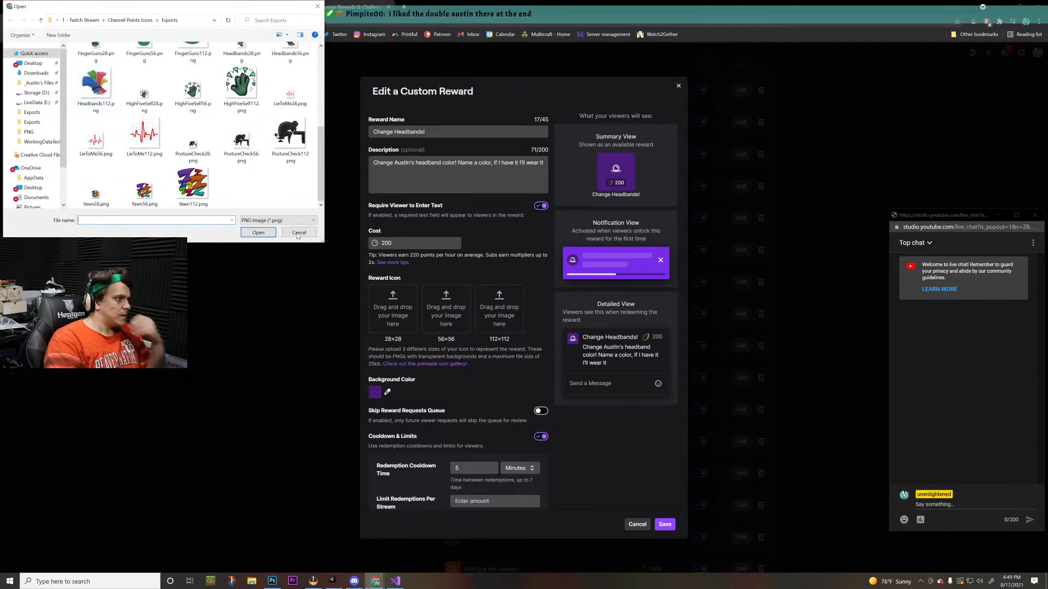
scroll(248, 152, up, 2)
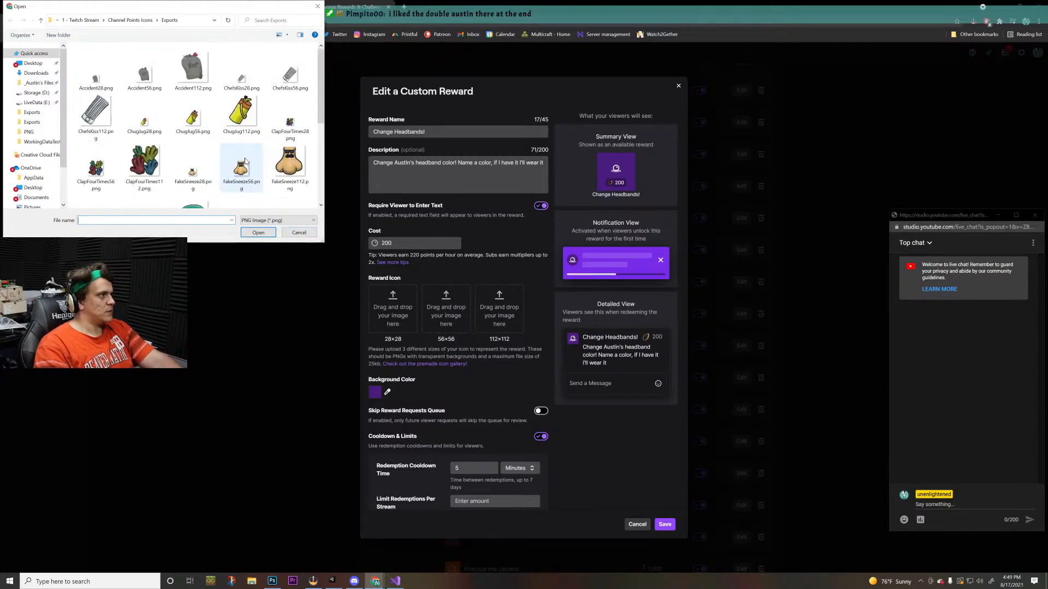
double_click(244, 137)
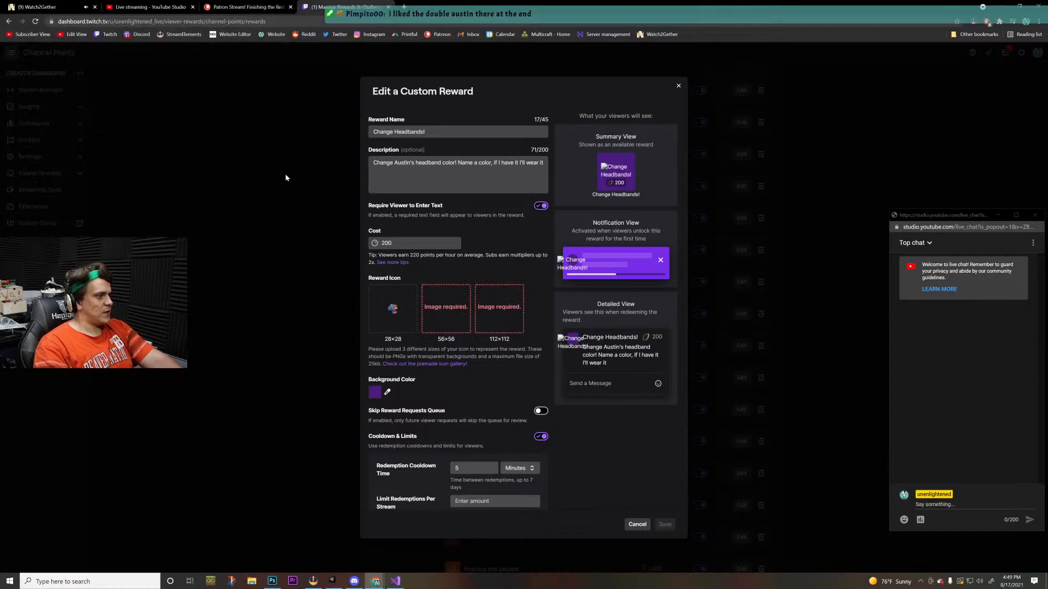
- Upload Headbands56.png and Headbands112.png as the 56×56 and 112×112 icons and save the "Change Headbands!" reward
click(453, 304)
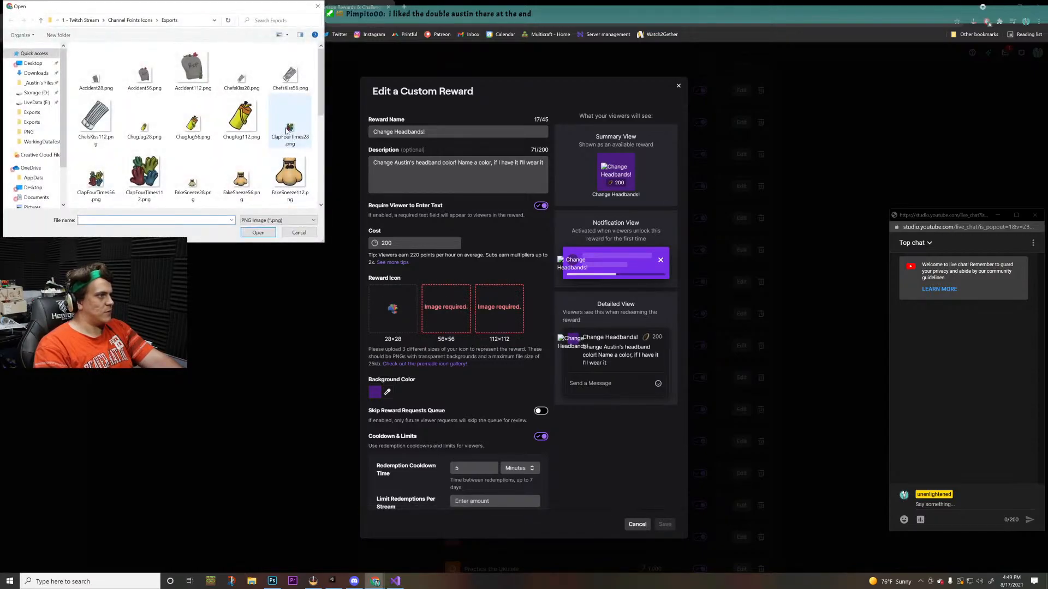
scroll(287, 129, up, 4)
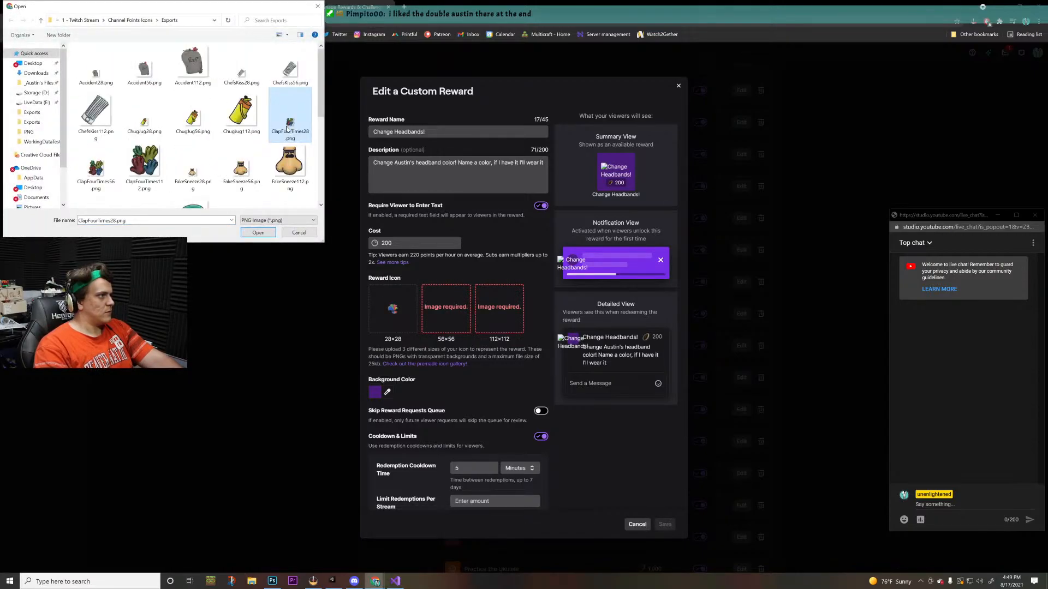
scroll(288, 129, down, 3)
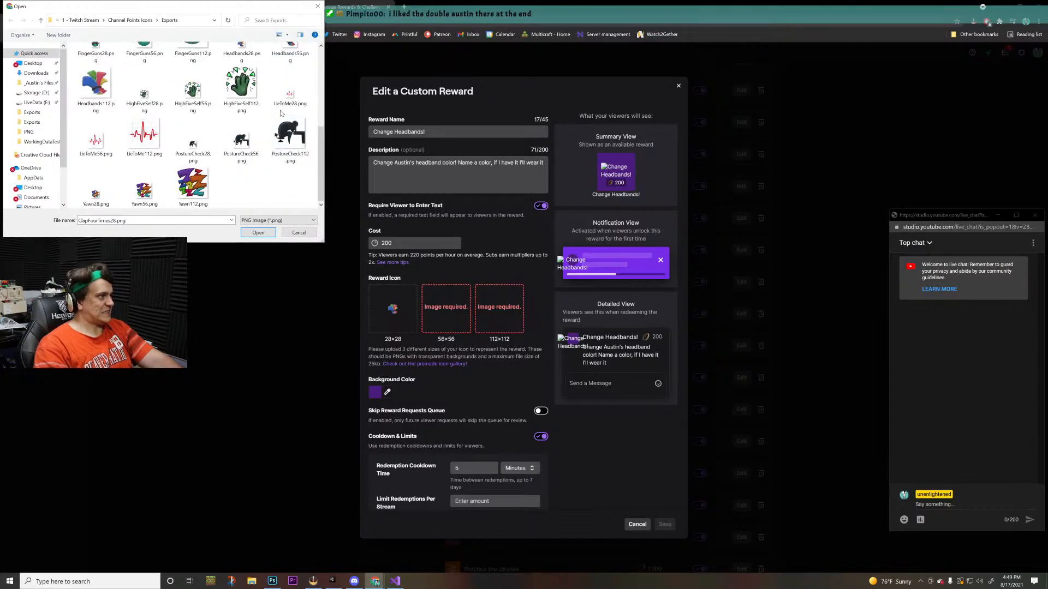
scroll(284, 120, up, 1)
double_click(290, 131)
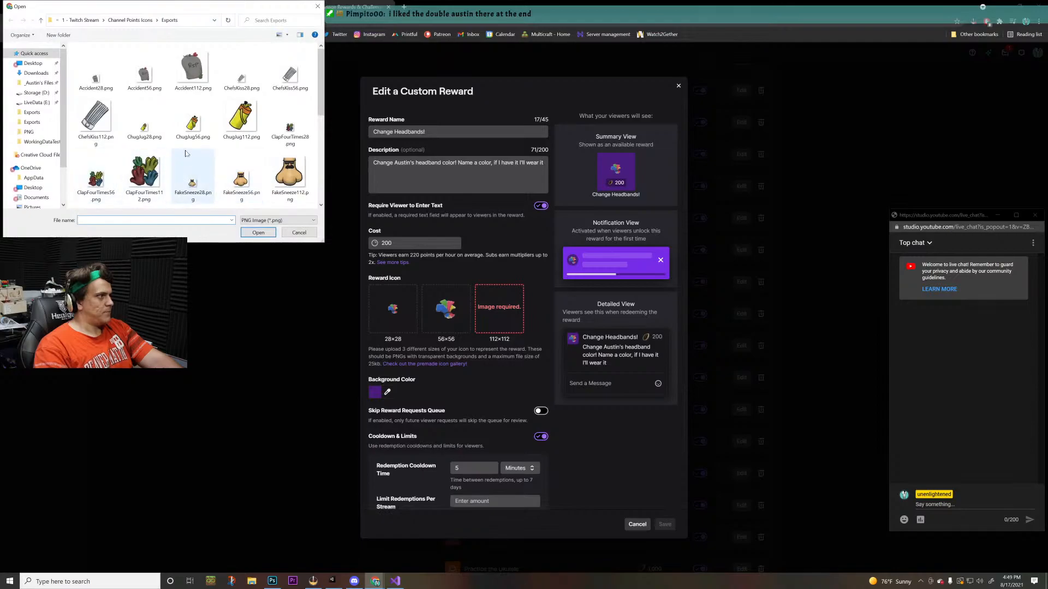
double_click(109, 176)
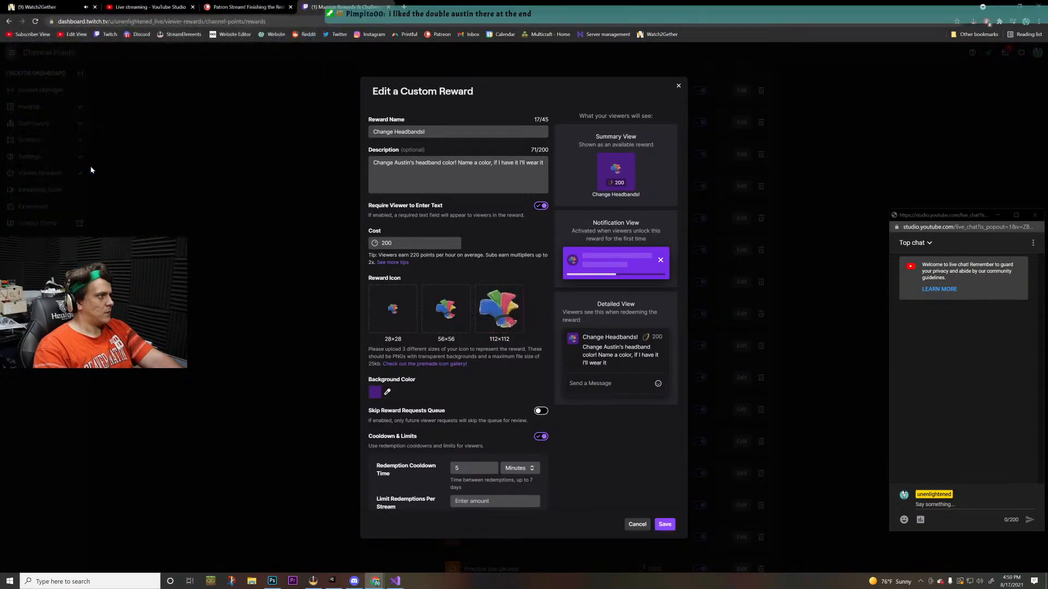
click(666, 526)
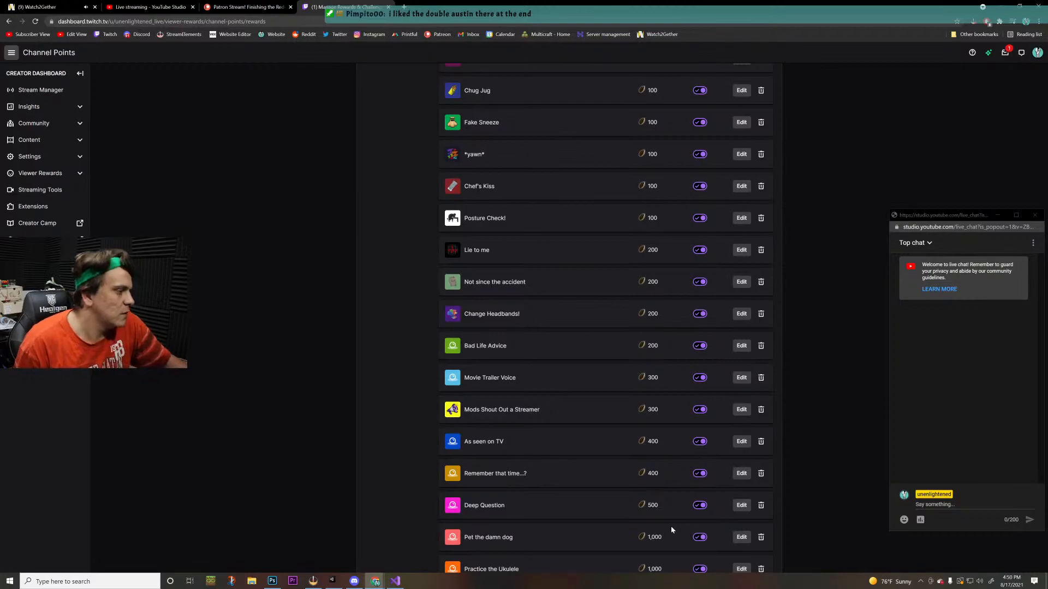
- Switch to Photoshop and save a copy of the Headbands document as BadLifeAdvice.psd in the Channel Points Icons folder
key(alt+Tab)
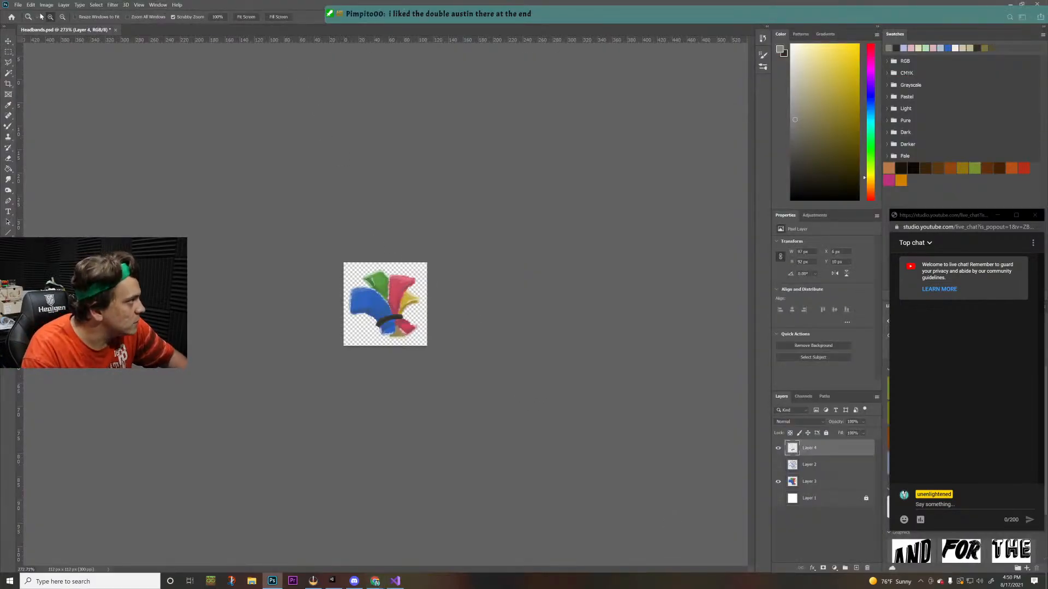
click(18, 5)
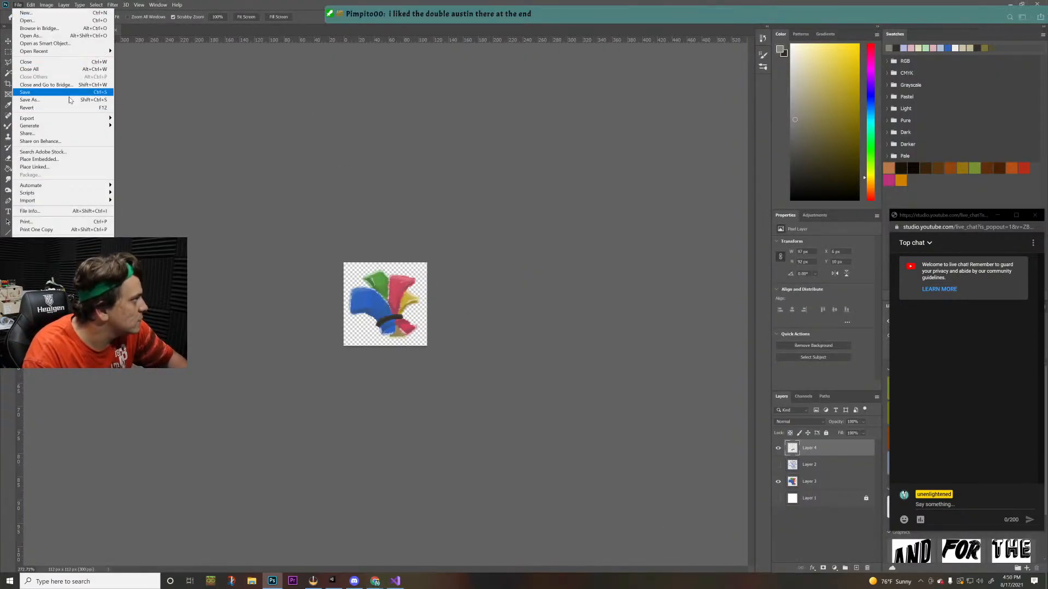
click(79, 101)
click(467, 305)
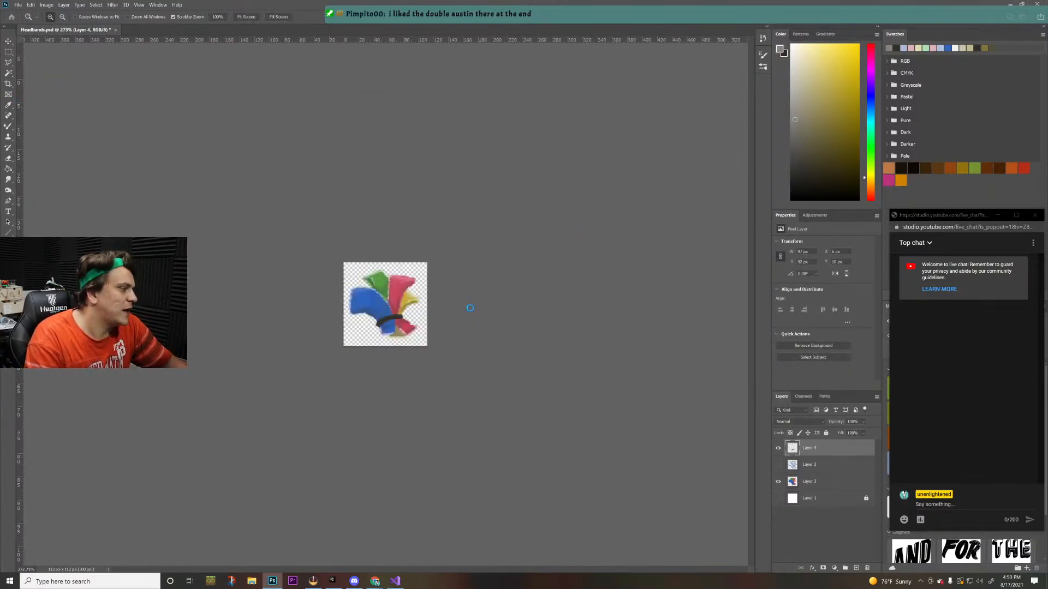
click(124, 65)
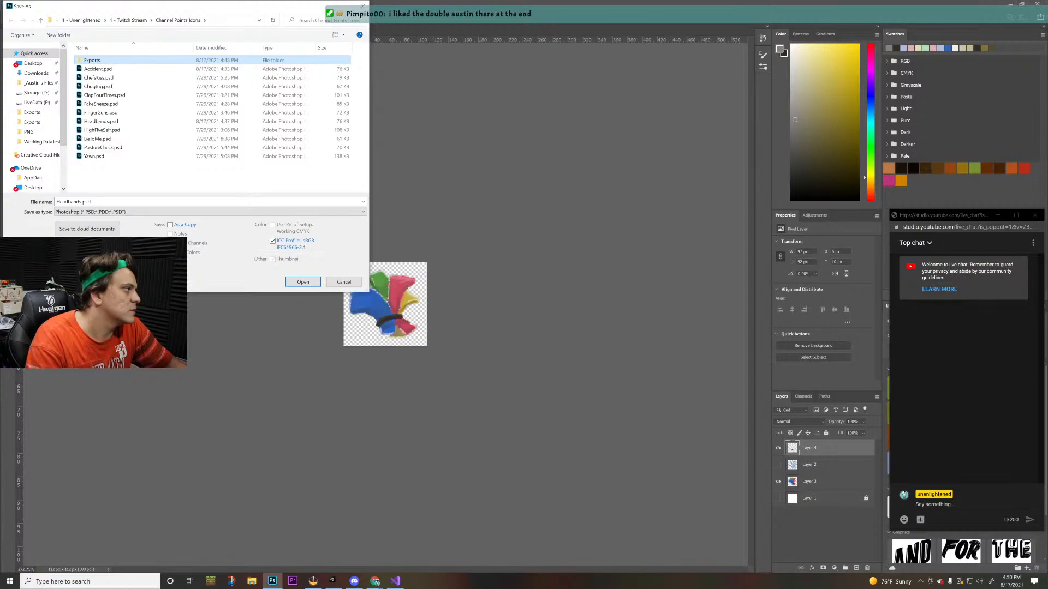
click(82, 202)
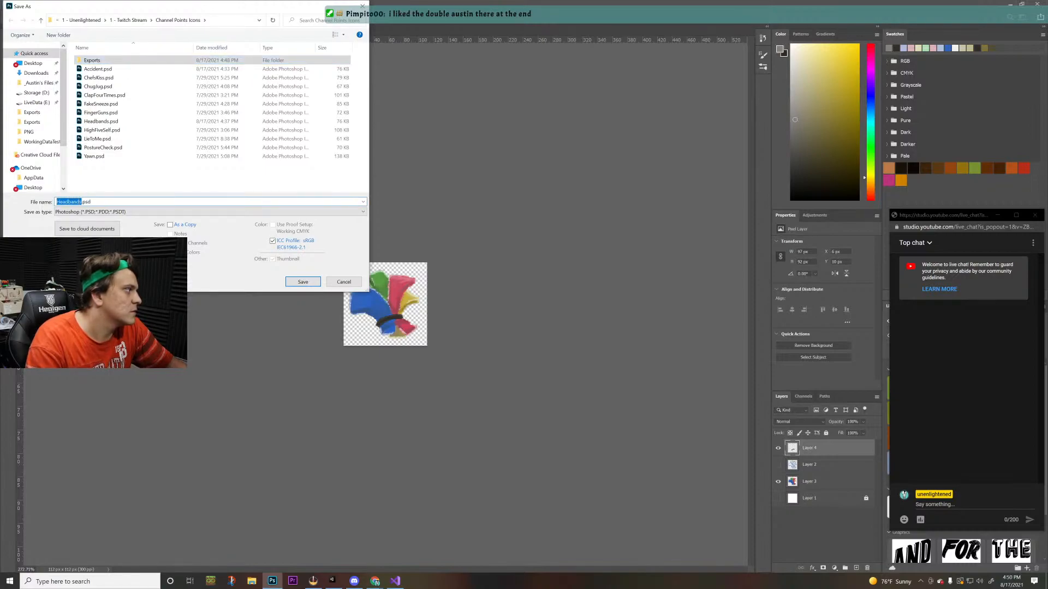
text(BadLifeAdvice)
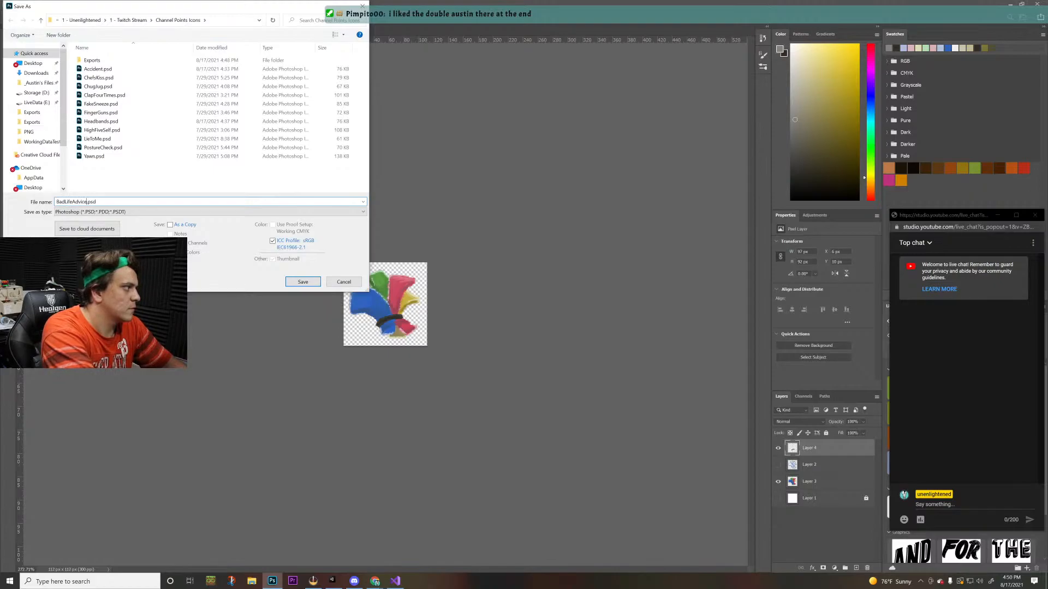
key(Return)
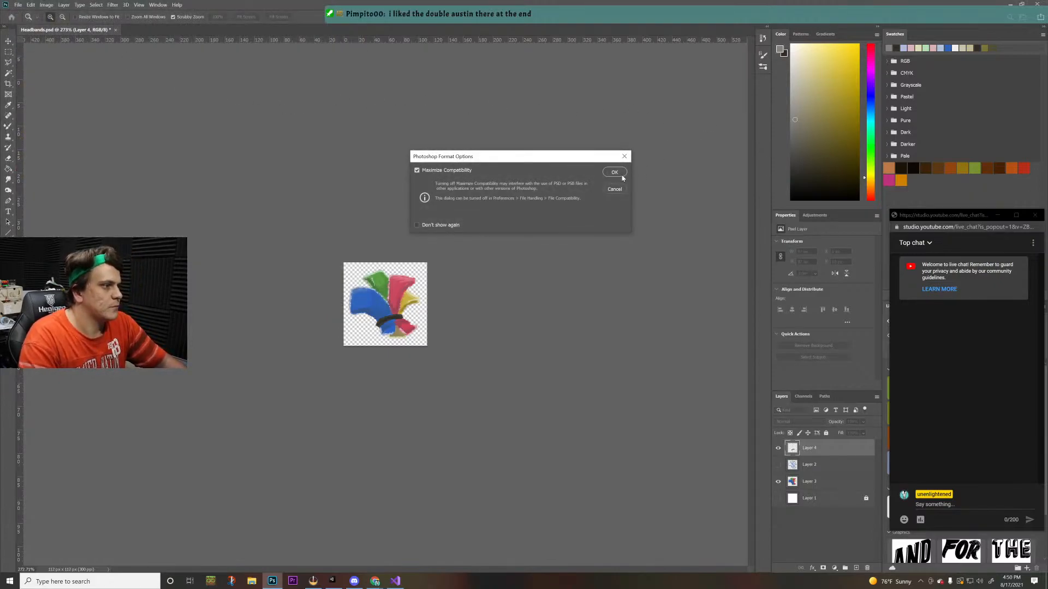
click(615, 172)
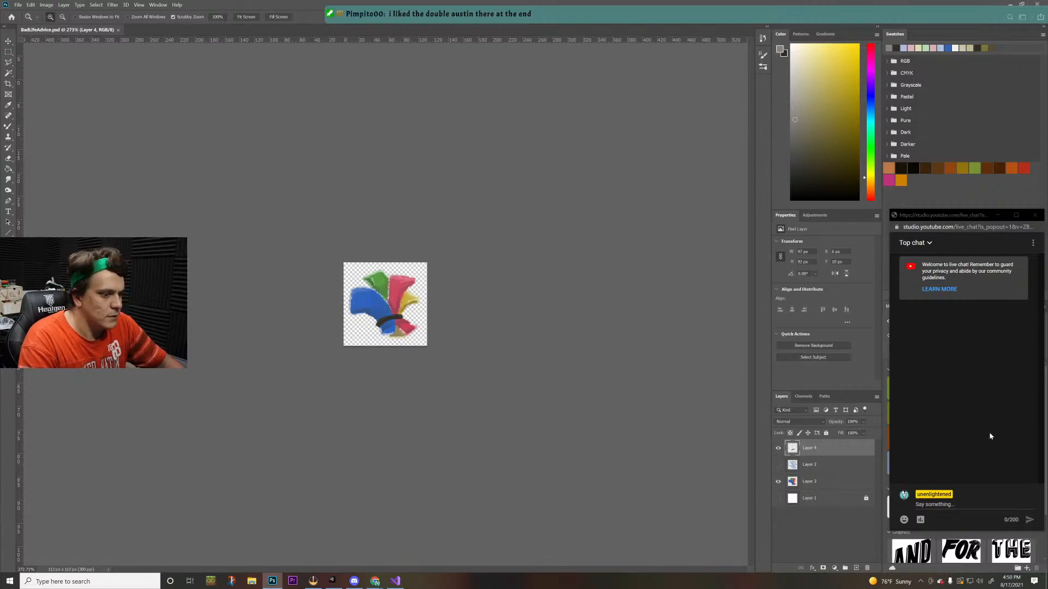
- Delete the headband artwork layers above Layer 1 and add a new empty layer in their place
shift+click(816, 478)
drag(825, 473, 867, 571)
click(855, 568)
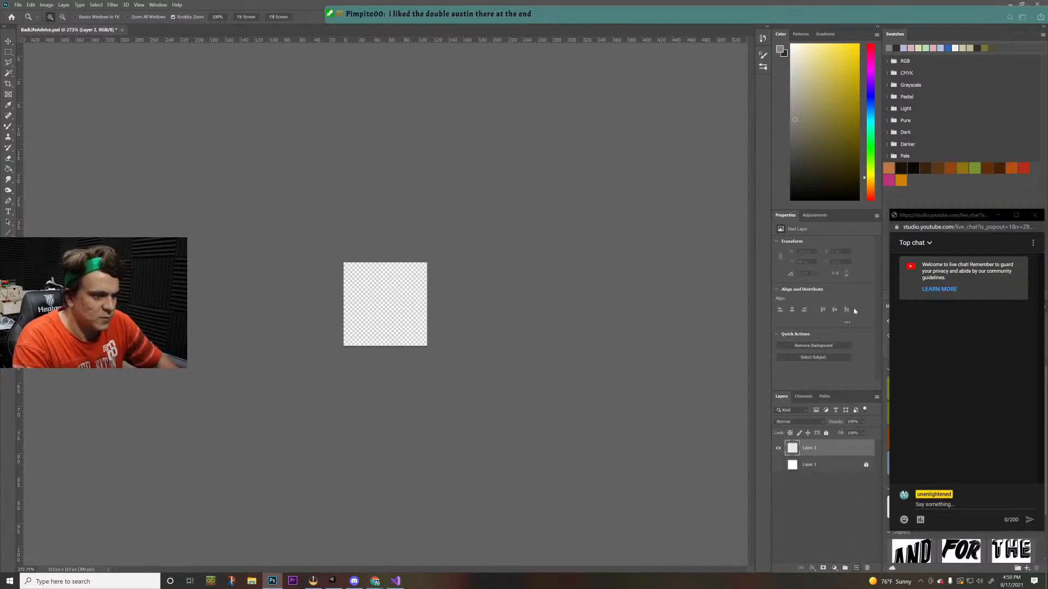
- Pick a medium blue and rough in a hand's rounded palm and upright thumb with the Mixer Brush
drag(871, 109, 871, 108)
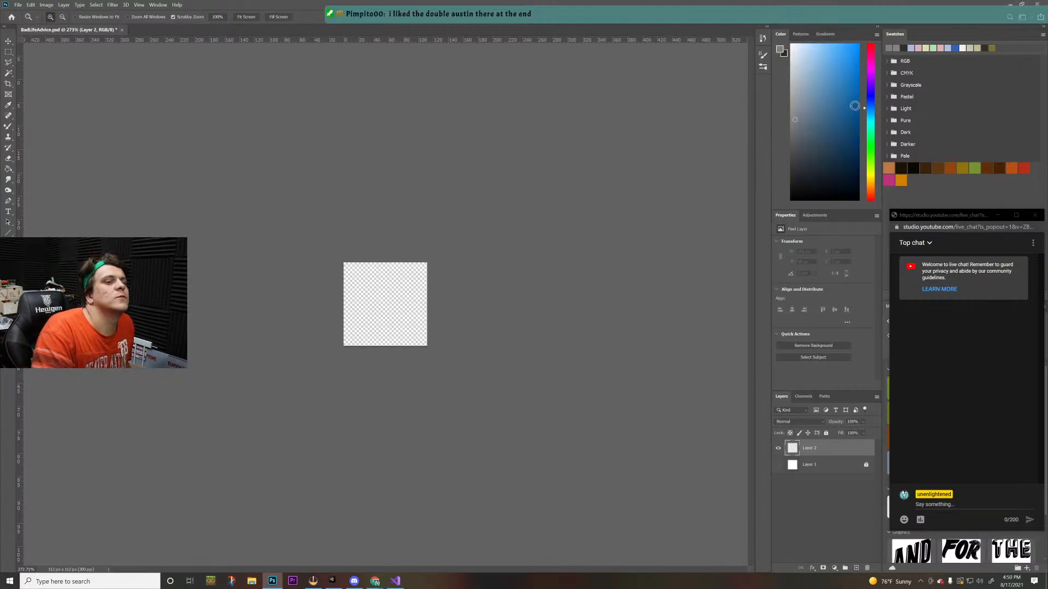
drag(855, 73, 828, 83)
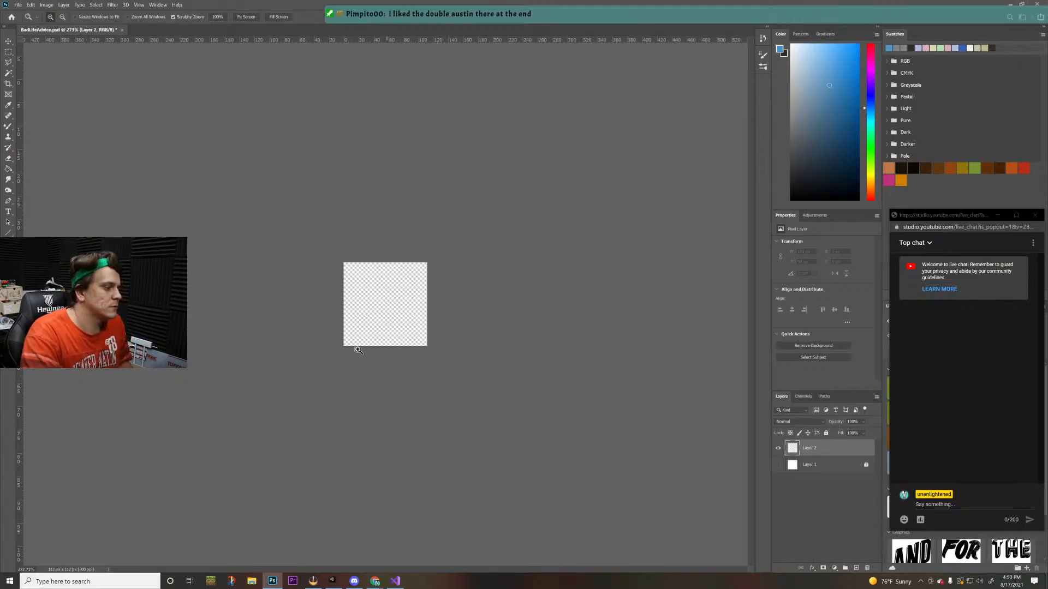
drag(393, 327, 441, 301)
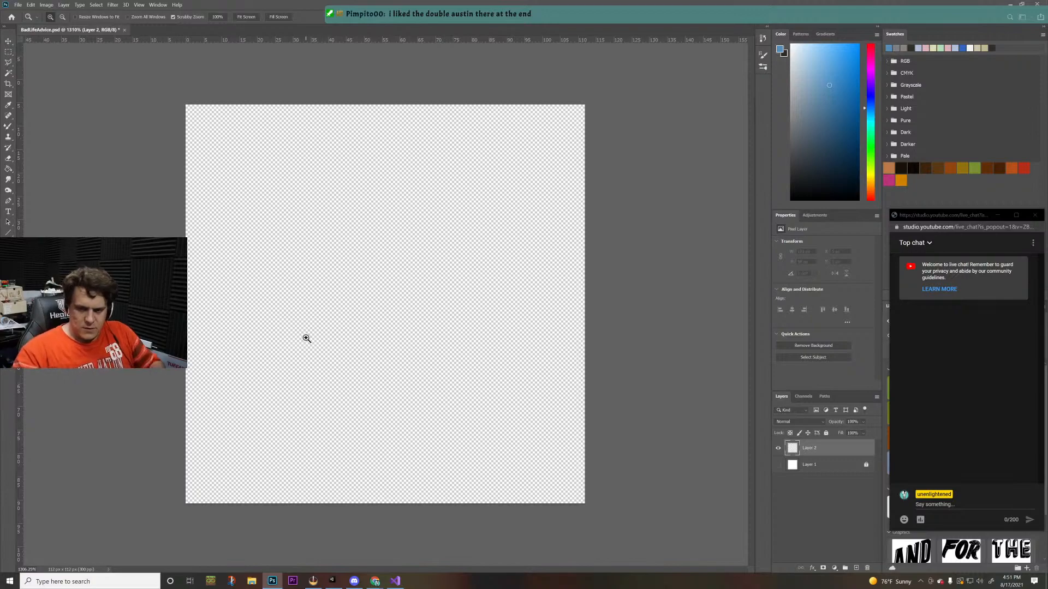
key(b)
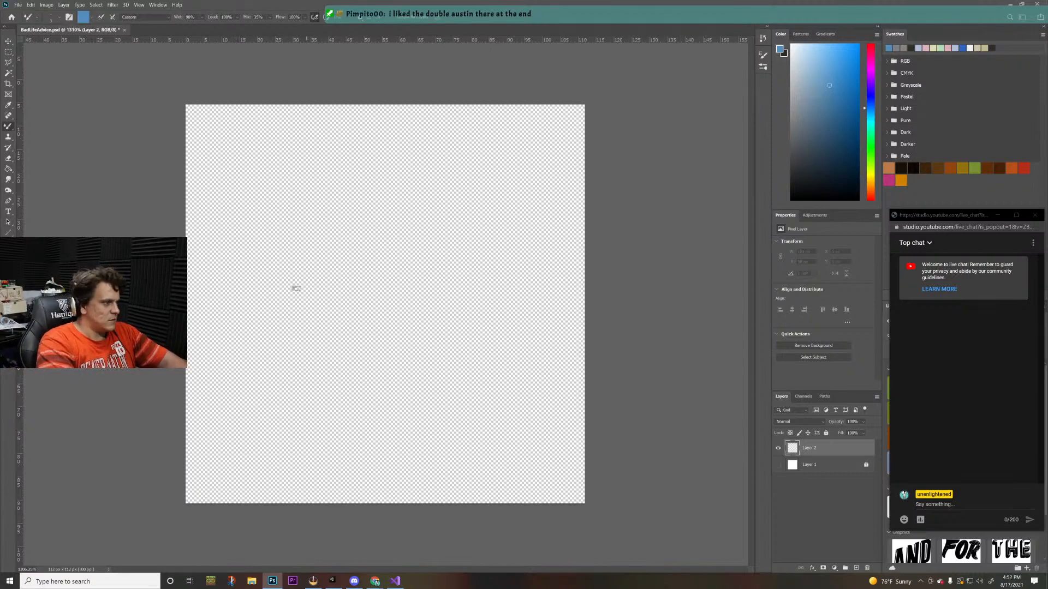
click(320, 185)
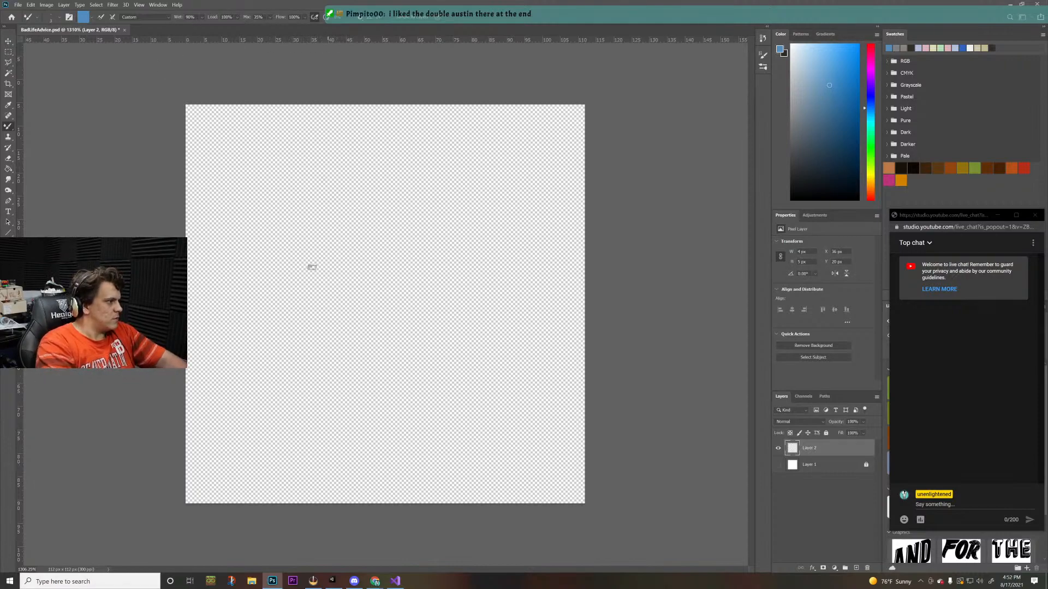
mouse_move(366, 280)
mouse_down()
mouse_move(431, 285)
mouse_move(333, 453)
mouse_move(303, 377)
mouse_move(255, 325)
mouse_move(463, 316)
mouse_up()
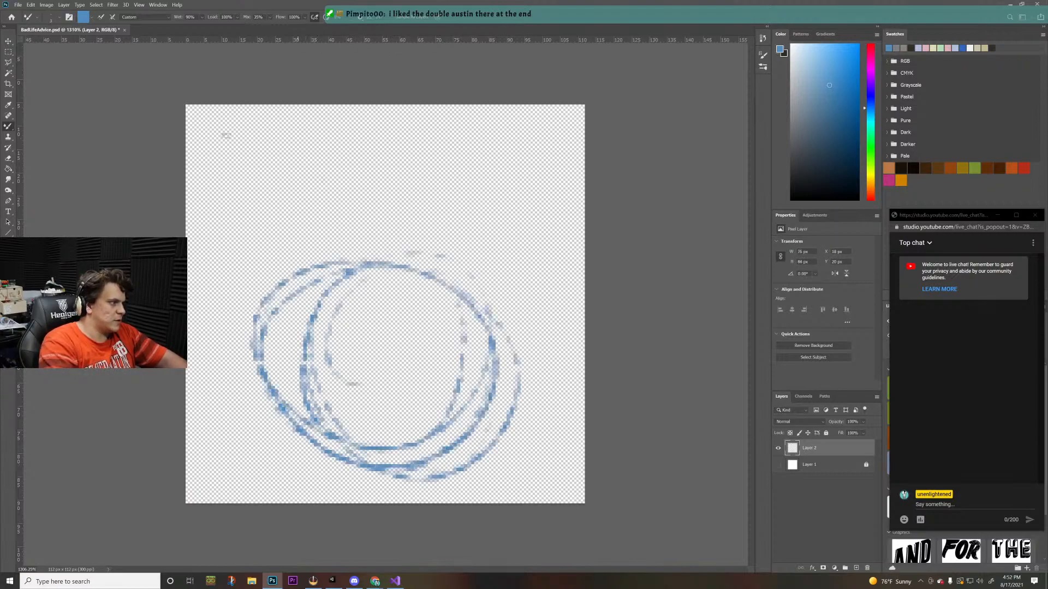
mouse_move(288, 359)
mouse_down()
mouse_move(292, 134)
mouse_move(377, 137)
mouse_move(331, 137)
mouse_move(363, 262)
mouse_move(361, 308)
mouse_up()
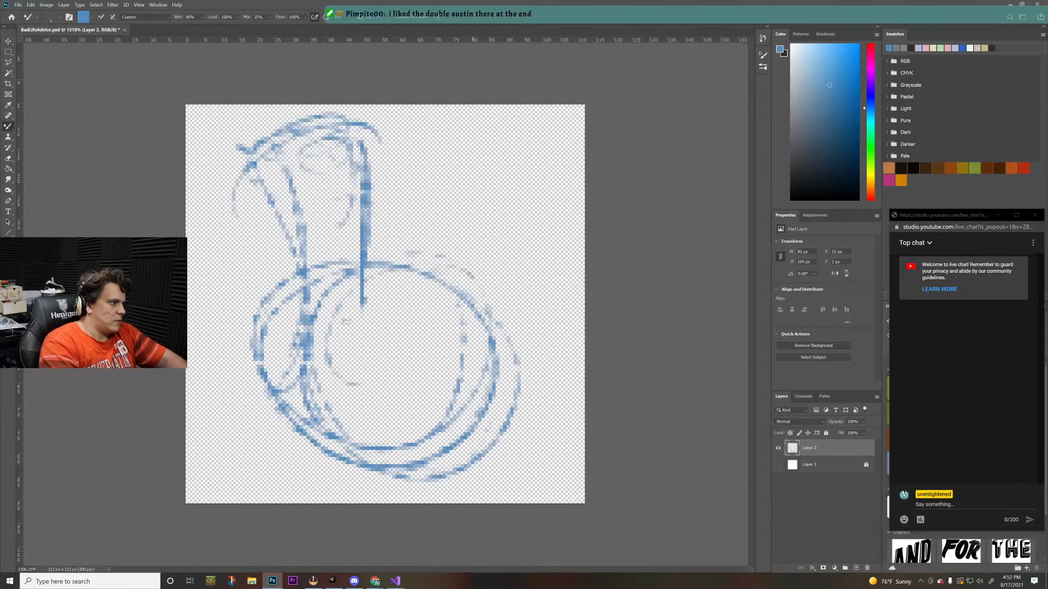
mouse_move(363, 266)
mouse_down()
mouse_move(498, 269)
mouse_move(362, 301)
mouse_up()
- Sketch the curled fingers as stacked ovals across the palm, from the index finger down to the lowest finger
drag(467, 307, 389, 307)
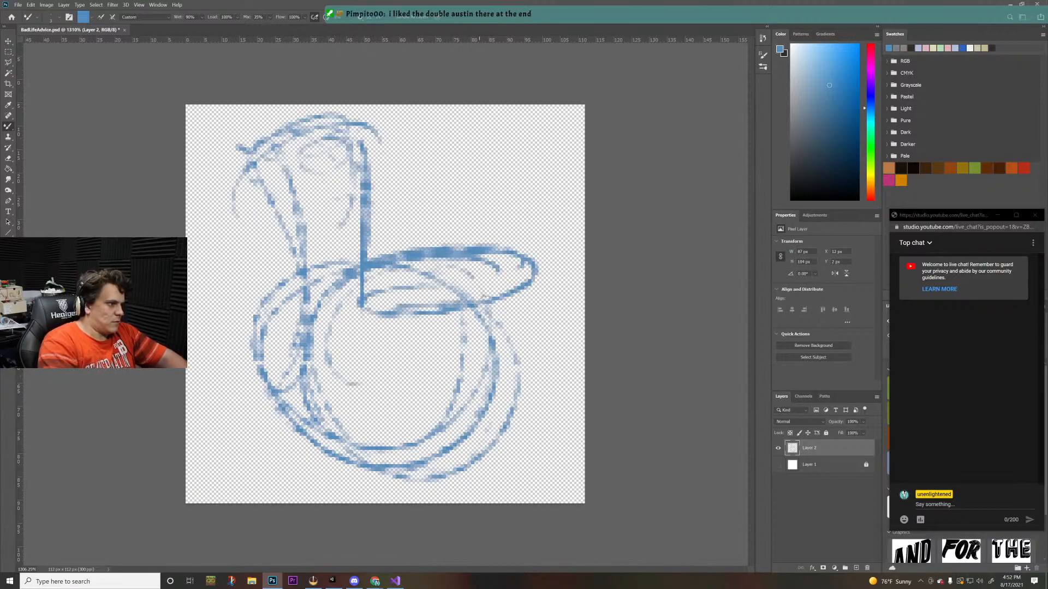
drag(486, 298, 452, 377)
drag(388, 333, 453, 376)
mouse_move(376, 337)
mouse_down()
mouse_move(459, 367)
mouse_move(443, 375)
mouse_up()
drag(423, 316, 452, 376)
mouse_move(405, 334)
mouse_down()
mouse_move(449, 366)
mouse_move(393, 436)
mouse_move(355, 420)
mouse_move(448, 382)
mouse_move(408, 439)
mouse_move(532, 407)
mouse_move(401, 420)
mouse_up()
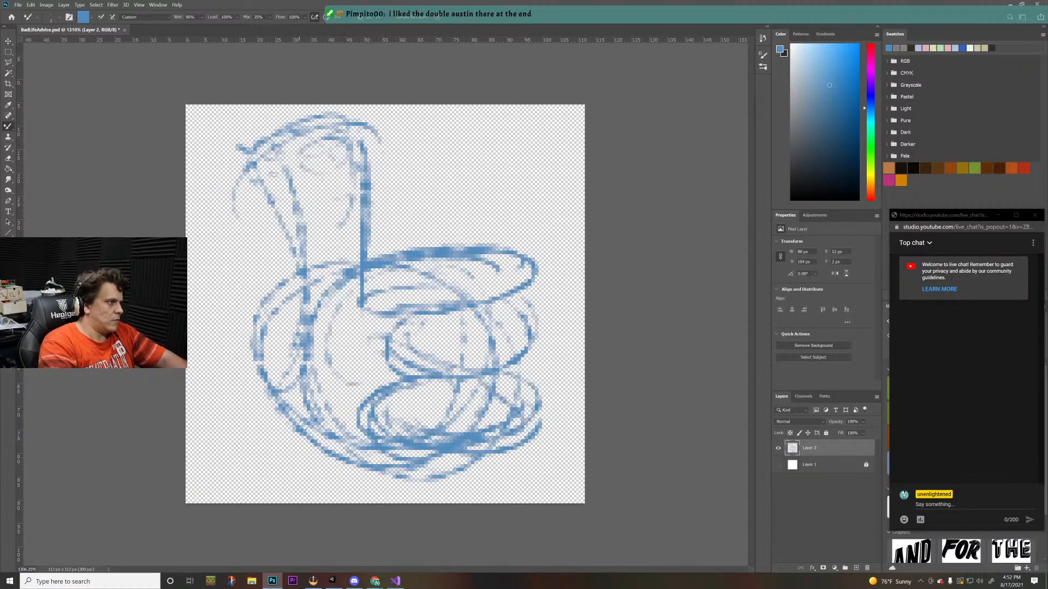
- Draw the thumbnail and rounded fingertips, and strengthen the outlines of the index finger and palm
mouse_move(304, 208)
mouse_down()
mouse_move(289, 156)
mouse_move(322, 224)
mouse_move(285, 163)
mouse_move(243, 166)
mouse_move(289, 131)
mouse_move(325, 129)
mouse_move(353, 149)
mouse_move(362, 173)
mouse_move(371, 284)
mouse_move(414, 248)
mouse_move(508, 278)
mouse_move(406, 262)
mouse_move(354, 284)
mouse_move(431, 306)
mouse_move(463, 264)
mouse_move(385, 232)
mouse_move(480, 240)
mouse_move(415, 221)
mouse_move(499, 242)
mouse_move(469, 287)
mouse_move(513, 262)
mouse_move(382, 273)
mouse_move(431, 319)
mouse_up()
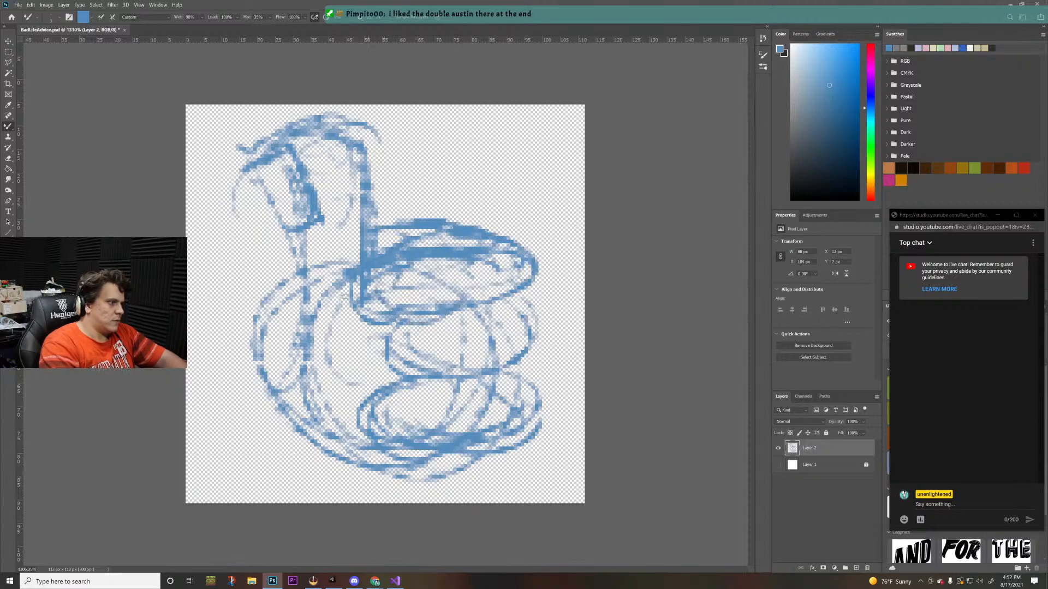
mouse_move(343, 297)
mouse_down()
mouse_move(395, 301)
mouse_move(364, 274)
mouse_move(385, 280)
mouse_move(374, 306)
mouse_move(449, 298)
mouse_move(418, 265)
mouse_move(413, 362)
mouse_move(450, 367)
mouse_move(464, 349)
mouse_move(432, 327)
mouse_up()
mouse_move(404, 394)
mouse_down()
mouse_move(391, 435)
mouse_move(437, 382)
mouse_move(404, 389)
mouse_move(389, 431)
mouse_move(431, 430)
mouse_move(432, 456)
mouse_move(339, 458)
mouse_move(306, 360)
mouse_move(298, 251)
mouse_move(280, 409)
mouse_move(323, 457)
mouse_move(398, 480)
mouse_up()
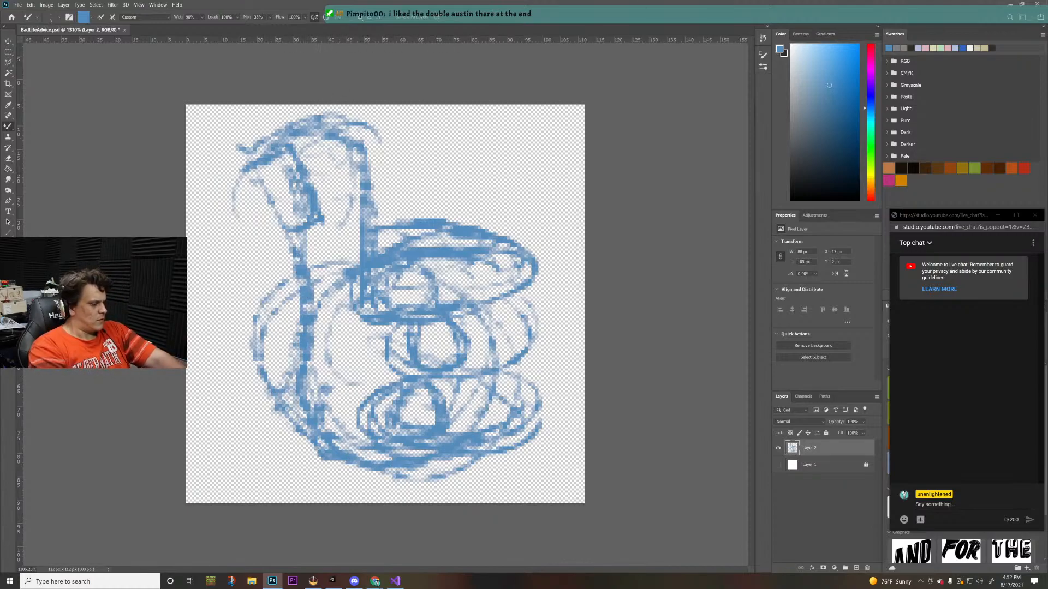
- Erase the stray construction lines around the hand and redraw the upper edge of the lowest finger
key(e)
mouse_move(257, 330)
mouse_down()
mouse_move(279, 277)
mouse_move(290, 311)
mouse_move(265, 358)
mouse_move(252, 340)
mouse_move(263, 314)
mouse_move(273, 379)
mouse_move(302, 450)
mouse_move(374, 496)
mouse_move(430, 495)
mouse_move(393, 482)
mouse_move(490, 466)
mouse_move(540, 436)
mouse_move(496, 457)
mouse_move(544, 365)
mouse_up()
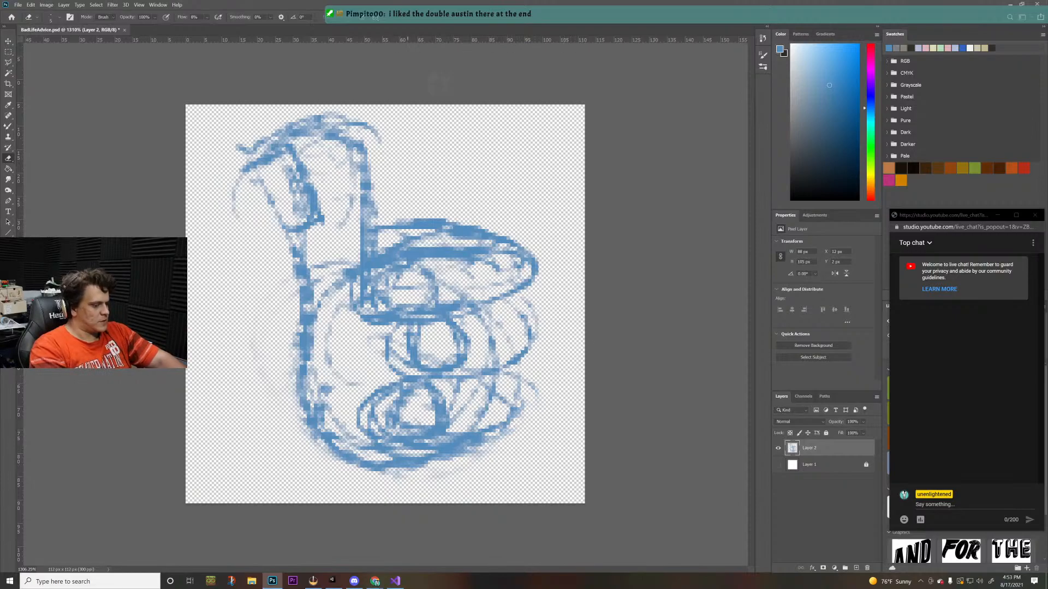
key(b)
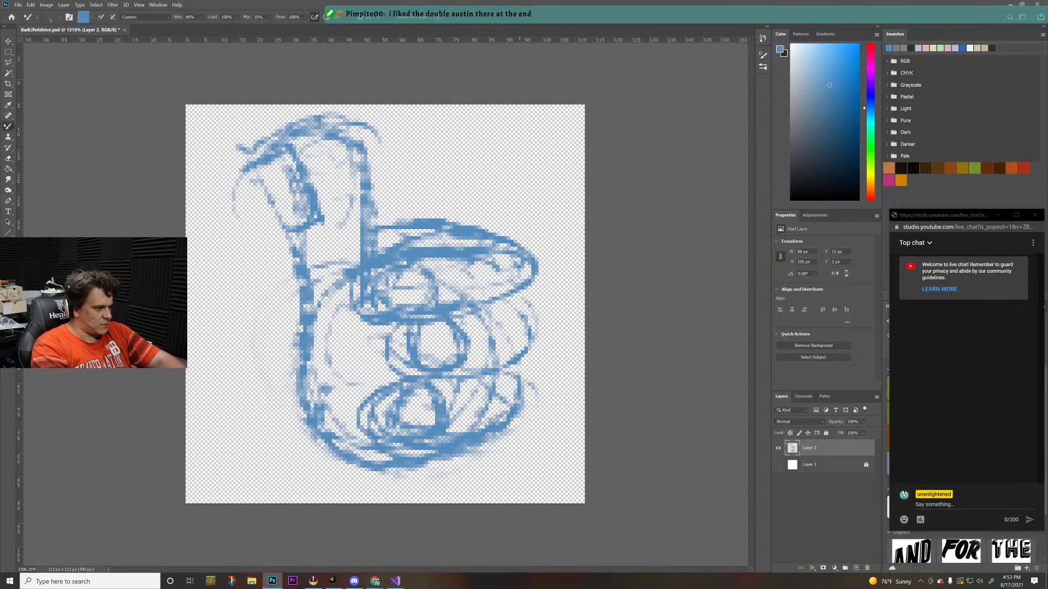
drag(522, 385, 470, 382)
drag(528, 385, 476, 379)
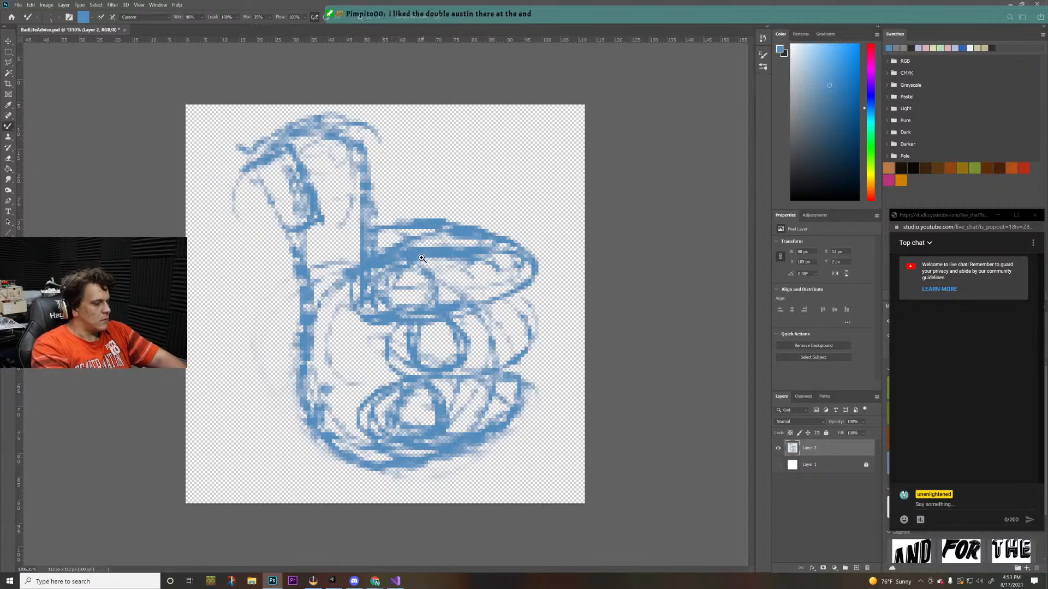
- Scale the hand sketch down to about 91% with Free Transform and center it on the canvas
drag(364, 273, 383, 317)
key(ctrl+t)
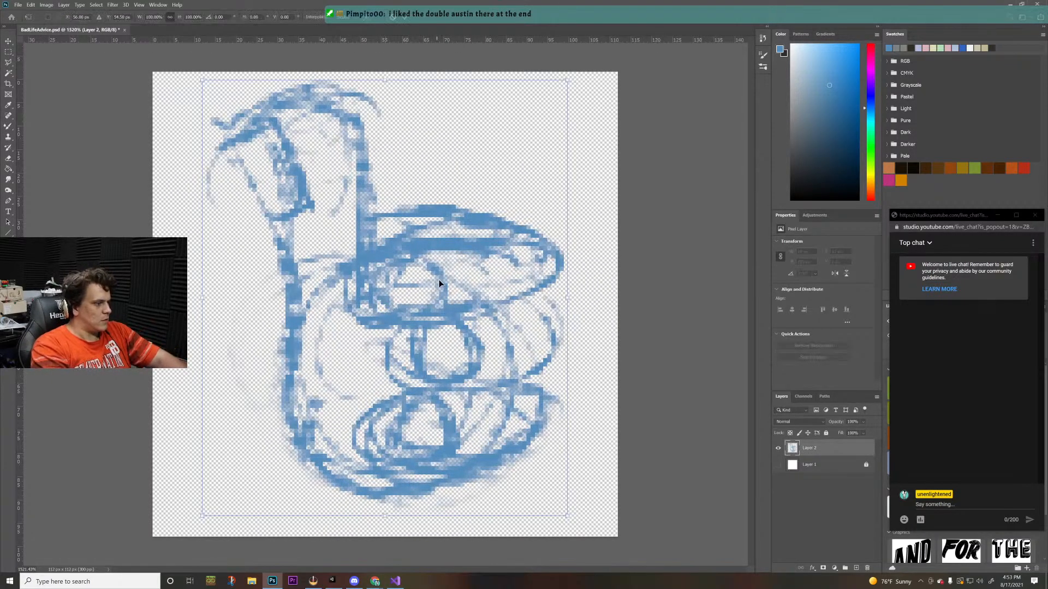
drag(565, 82, 557, 191)
drag(383, 339, 417, 304)
drag(534, 129, 568, 86)
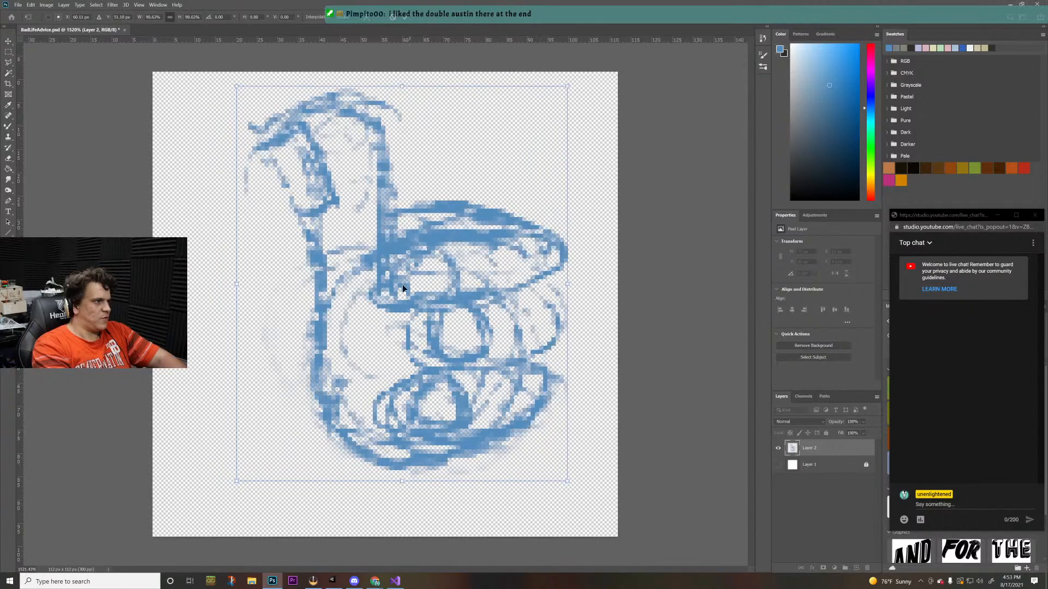
drag(402, 283, 410, 299)
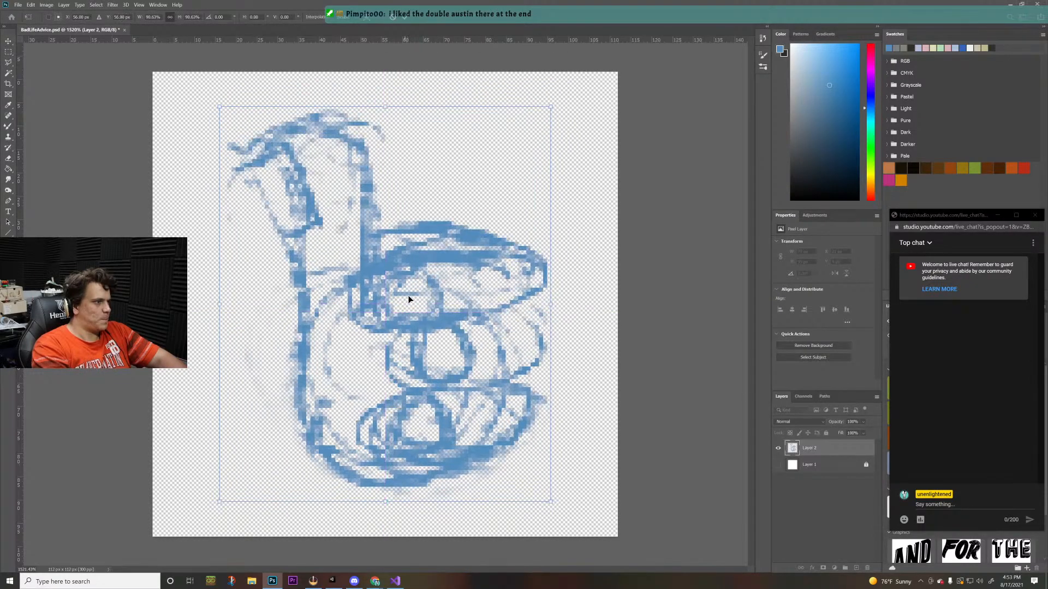
key(Return)
key(z)
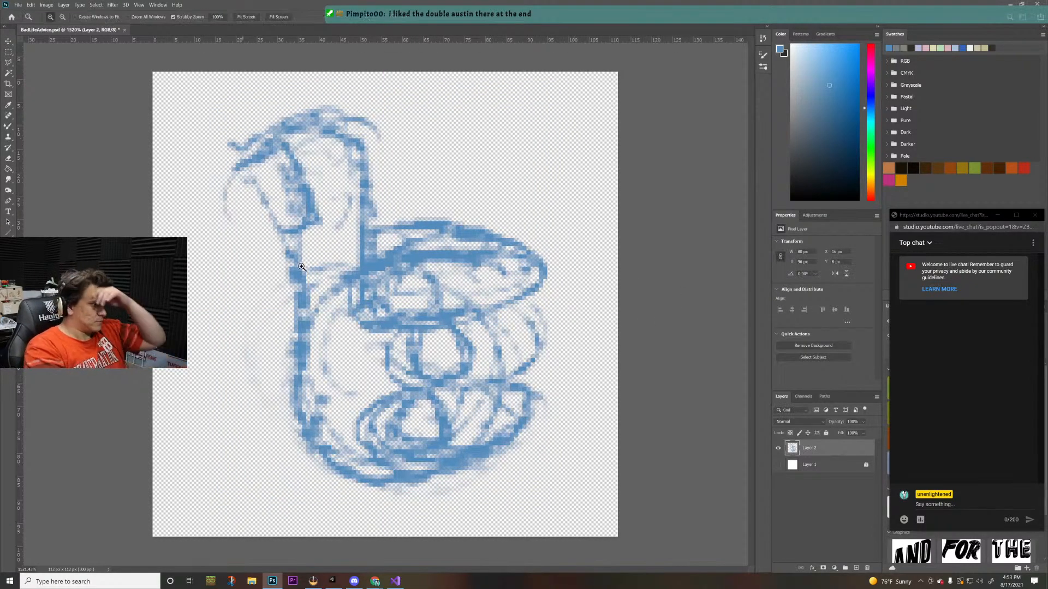
key(v)
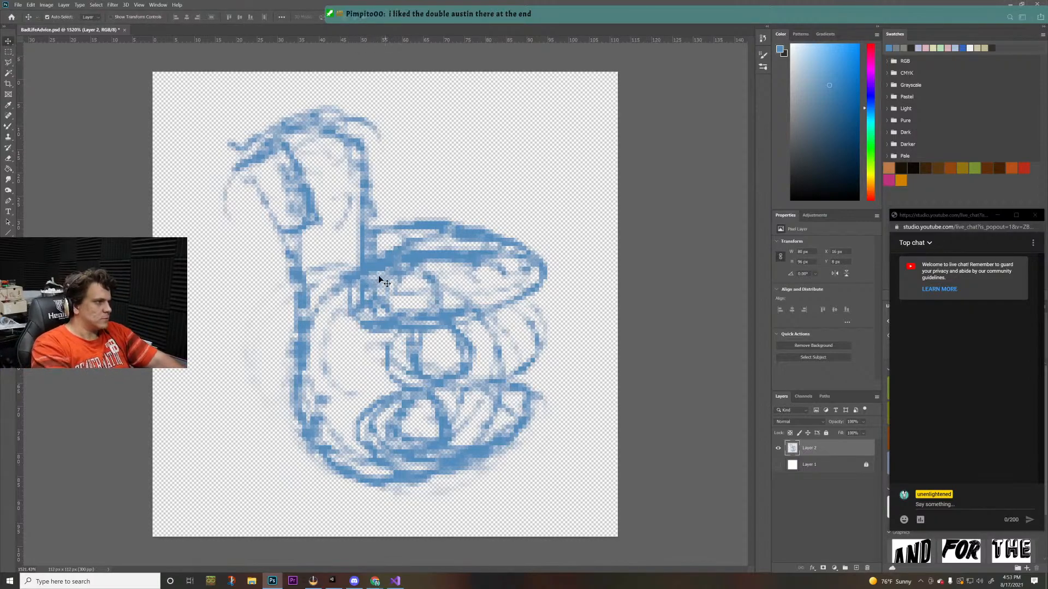
key(ctrl)
key(ctrl+t)
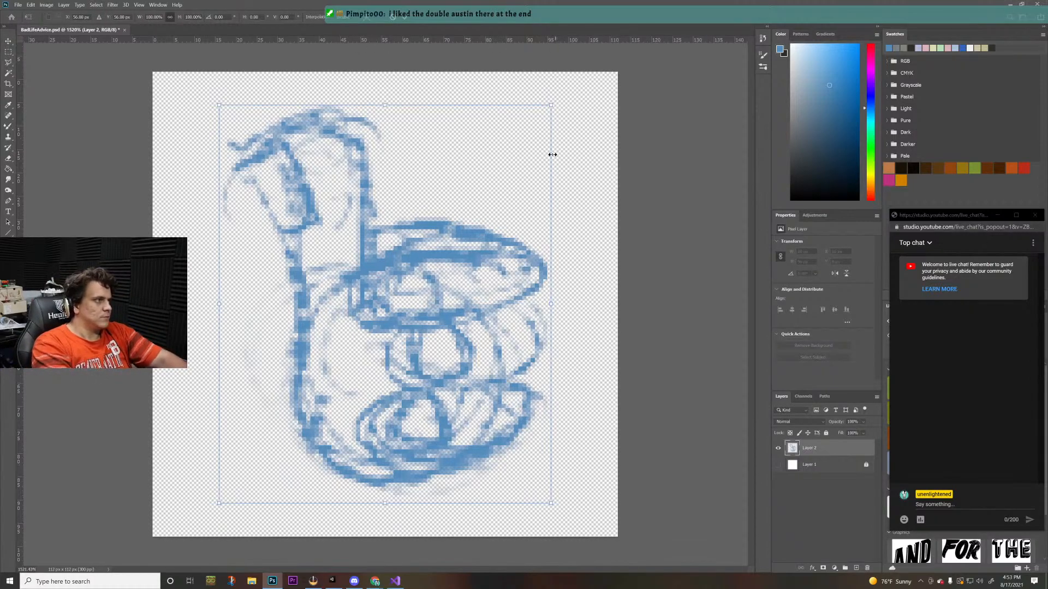
key(Escape)
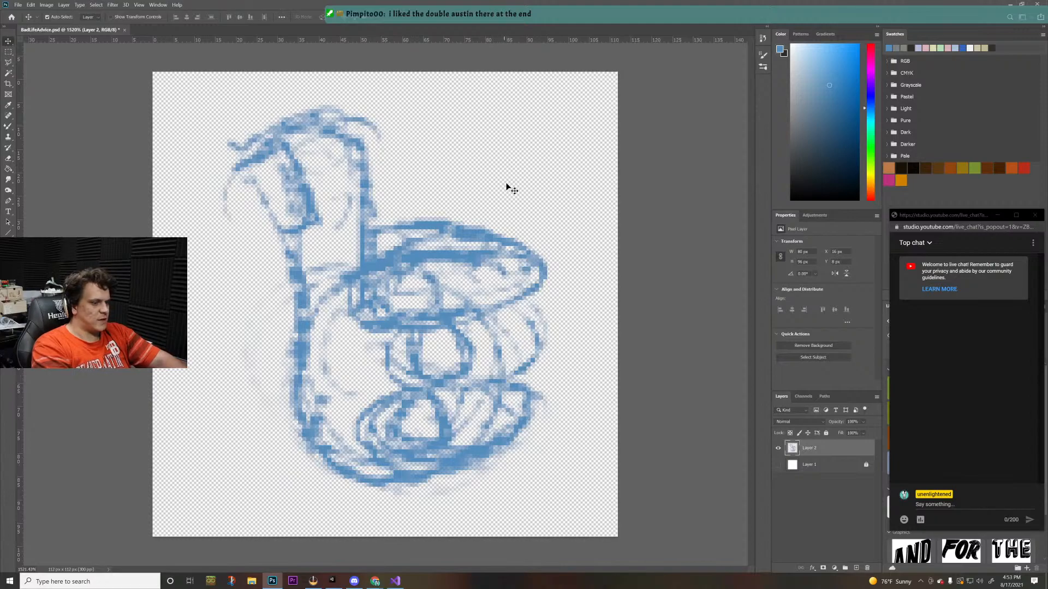
- Sketch a flame outline with pointed tongues around the whole thumbs-up hand, rounded beneath the palm
key(b)
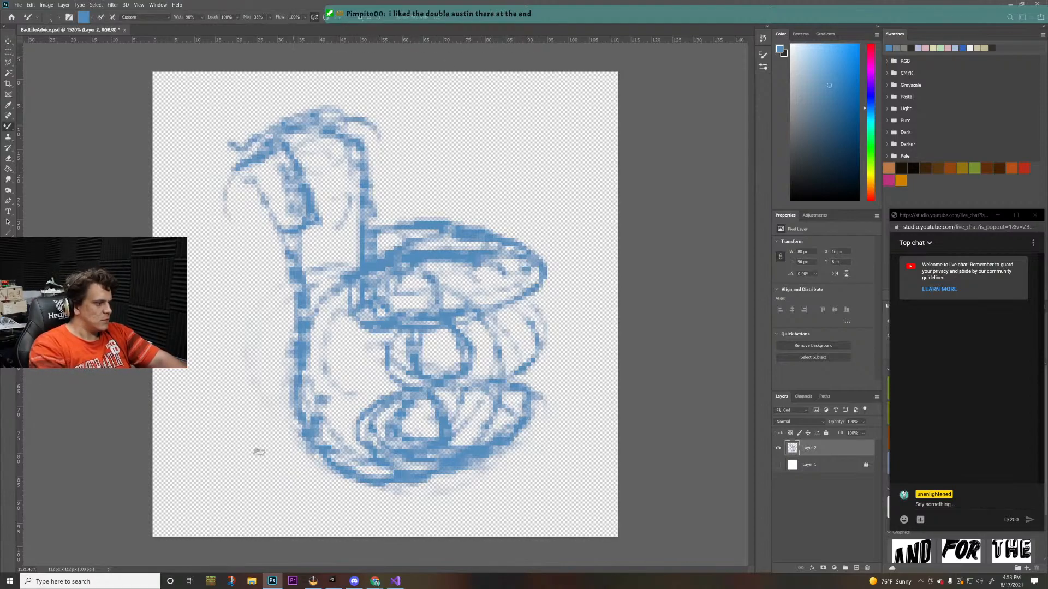
mouse_move(381, 510)
mouse_down()
mouse_move(327, 501)
mouse_move(198, 380)
mouse_move(242, 391)
mouse_move(217, 342)
mouse_move(238, 293)
mouse_up()
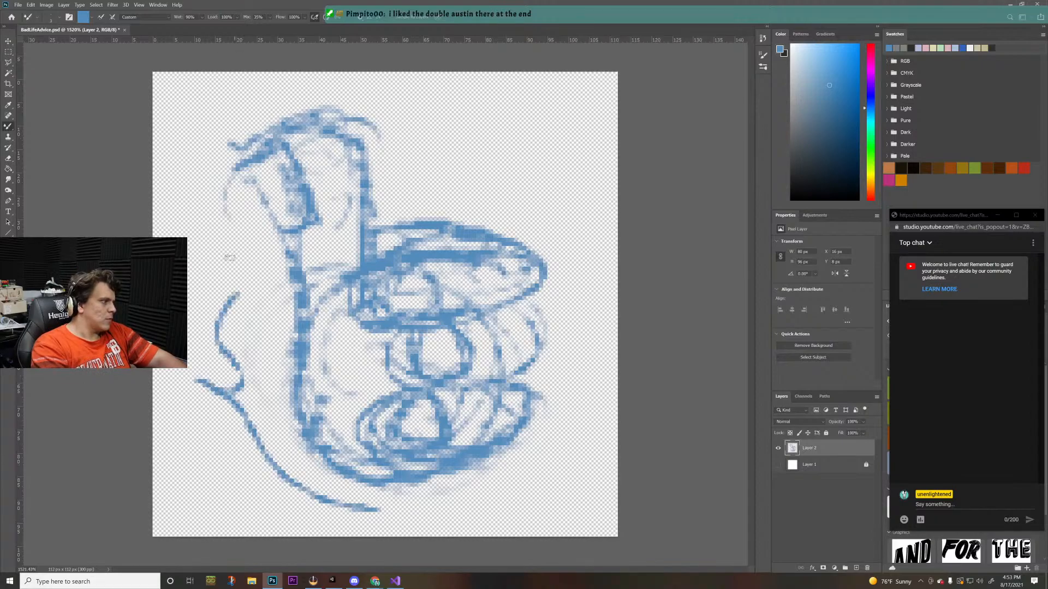
key(ctrl+z)
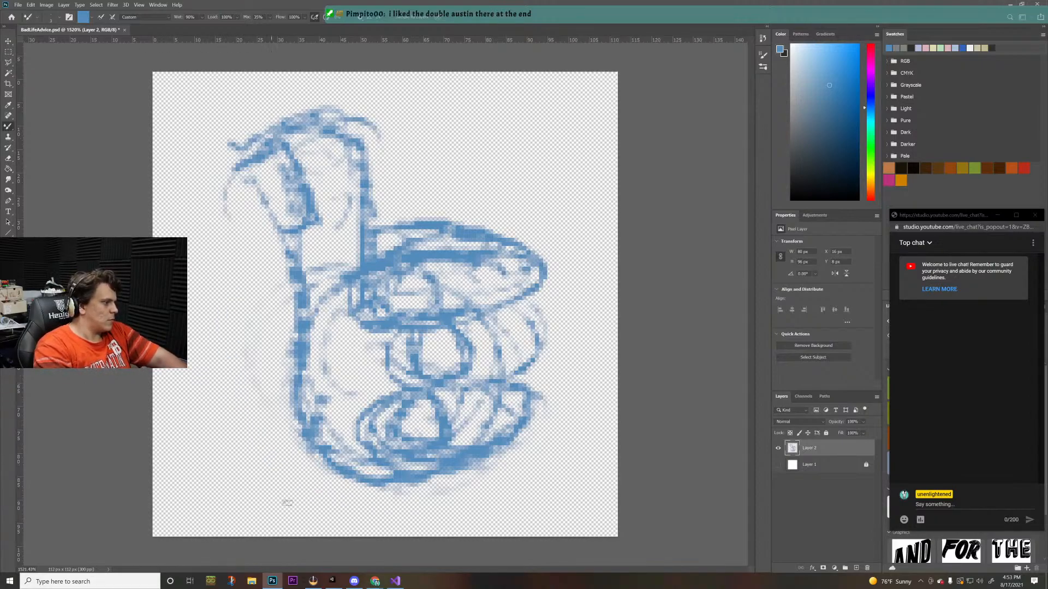
mouse_move(369, 523)
mouse_down()
mouse_move(284, 504)
mouse_move(158, 377)
mouse_move(209, 410)
mouse_move(199, 279)
mouse_move(214, 248)
mouse_move(226, 304)
mouse_move(244, 274)
mouse_move(216, 175)
mouse_move(240, 106)
mouse_move(253, 107)
mouse_move(241, 78)
mouse_move(287, 102)
mouse_move(355, 81)
mouse_move(347, 94)
mouse_move(392, 113)
mouse_move(393, 81)
mouse_move(413, 95)
mouse_move(441, 163)
mouse_move(491, 107)
mouse_move(471, 138)
mouse_move(477, 179)
mouse_move(506, 163)
mouse_move(538, 189)
mouse_move(546, 139)
mouse_move(591, 213)
mouse_move(599, 267)
mouse_move(575, 310)
mouse_move(566, 306)
mouse_move(598, 294)
mouse_move(589, 327)
mouse_move(561, 354)
mouse_move(559, 404)
mouse_move(562, 387)
mouse_move(598, 371)
mouse_move(596, 386)
mouse_move(543, 448)
mouse_move(485, 484)
mouse_move(341, 517)
mouse_up()
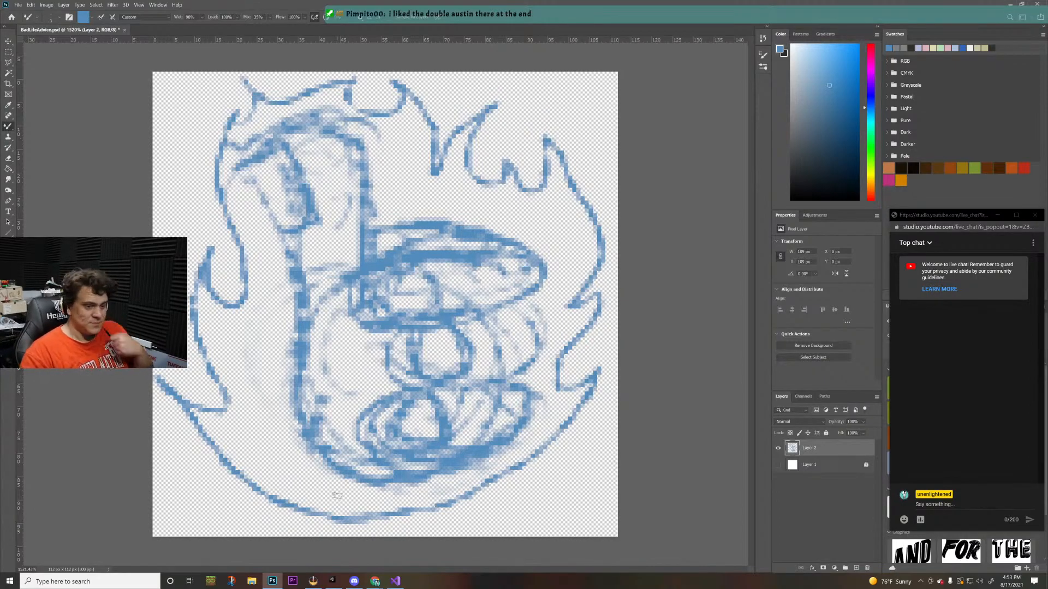
- Add a new layer beneath the sketch and block in the hand and the area around it with bright orange
click(856, 568)
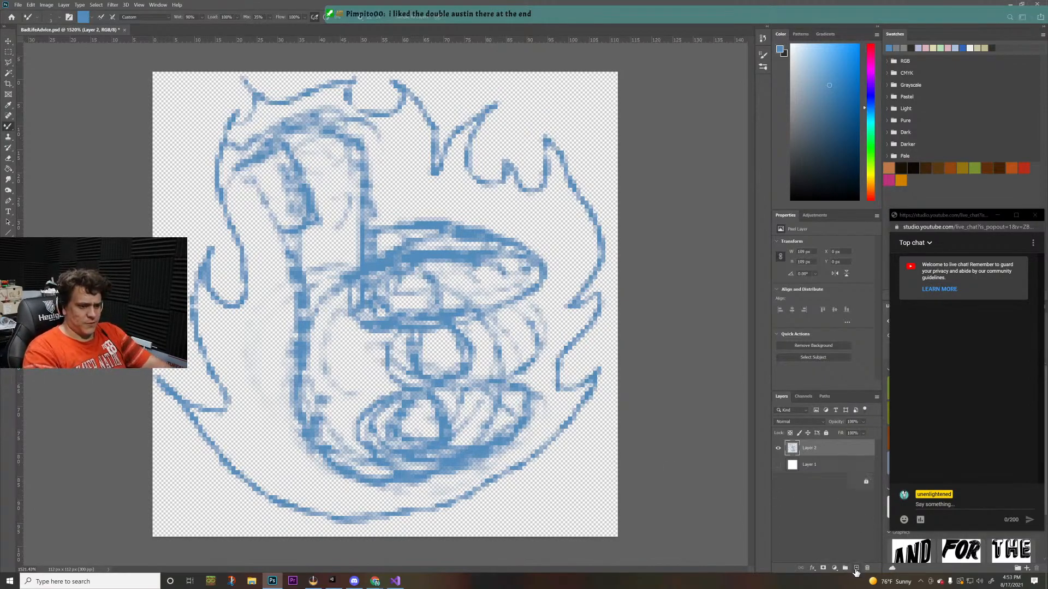
drag(811, 477, 781, 471)
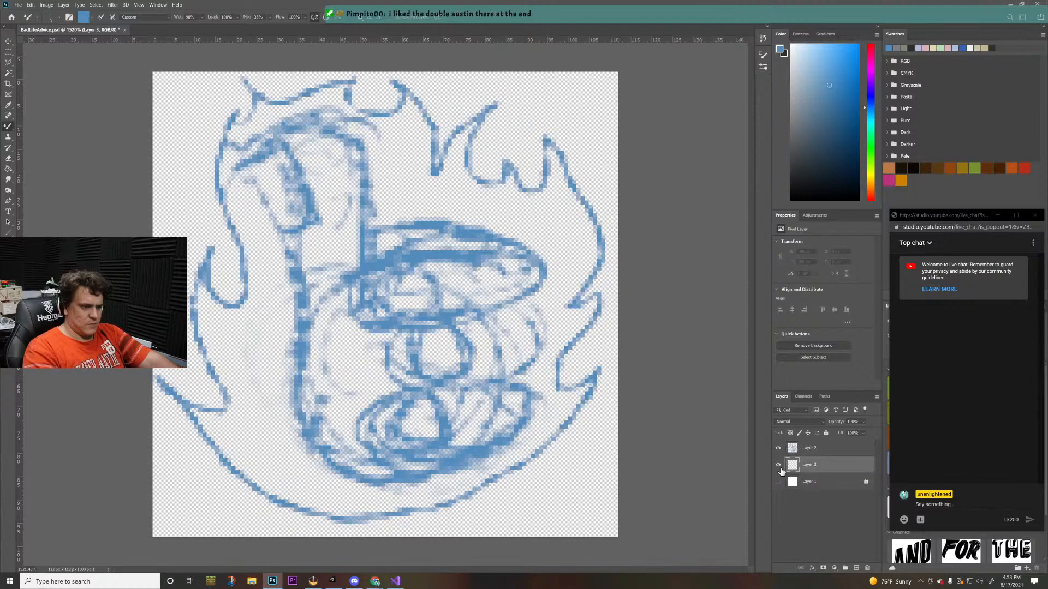
drag(869, 124, 873, 187)
mouse_move(817, 147)
mouse_down()
mouse_move(834, 30)
mouse_move(875, 34)
mouse_move(848, 33)
mouse_up()
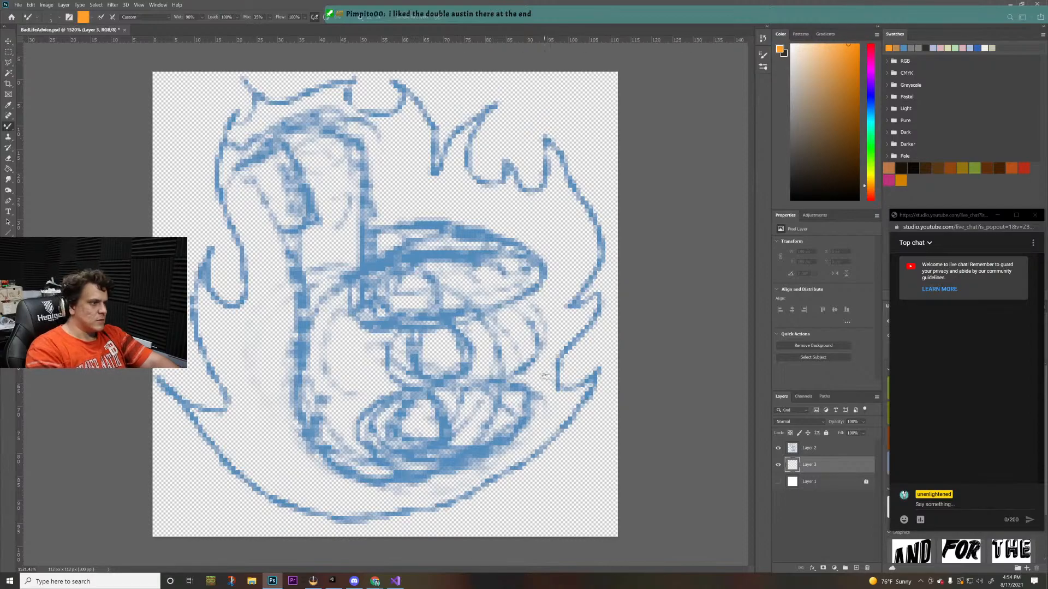
mouse_move(404, 265)
mouse_down()
mouse_move(387, 299)
mouse_move(468, 281)
mouse_move(454, 307)
mouse_up()
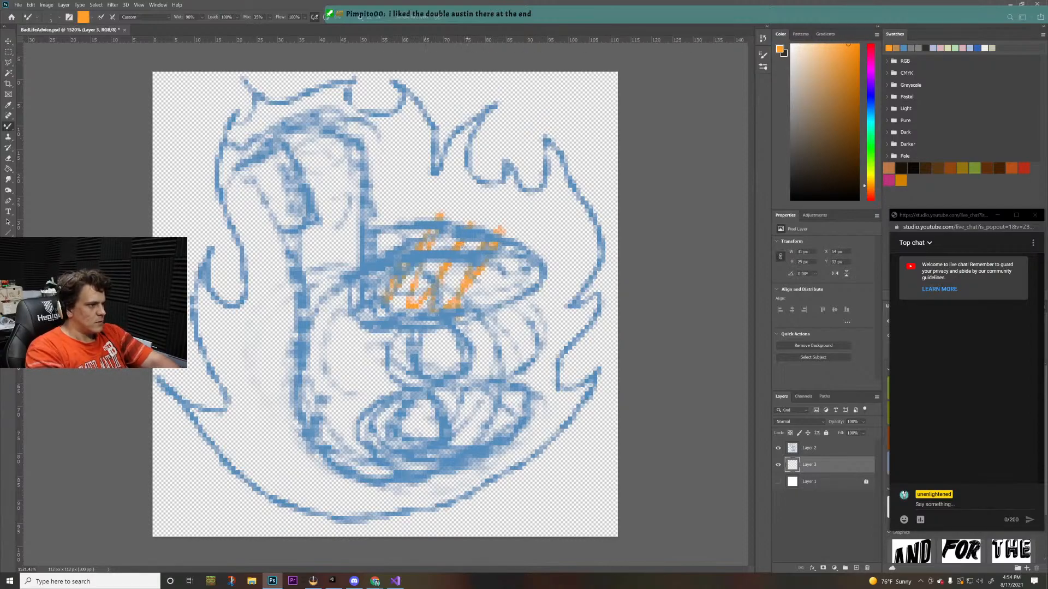
key(ctrl+z)
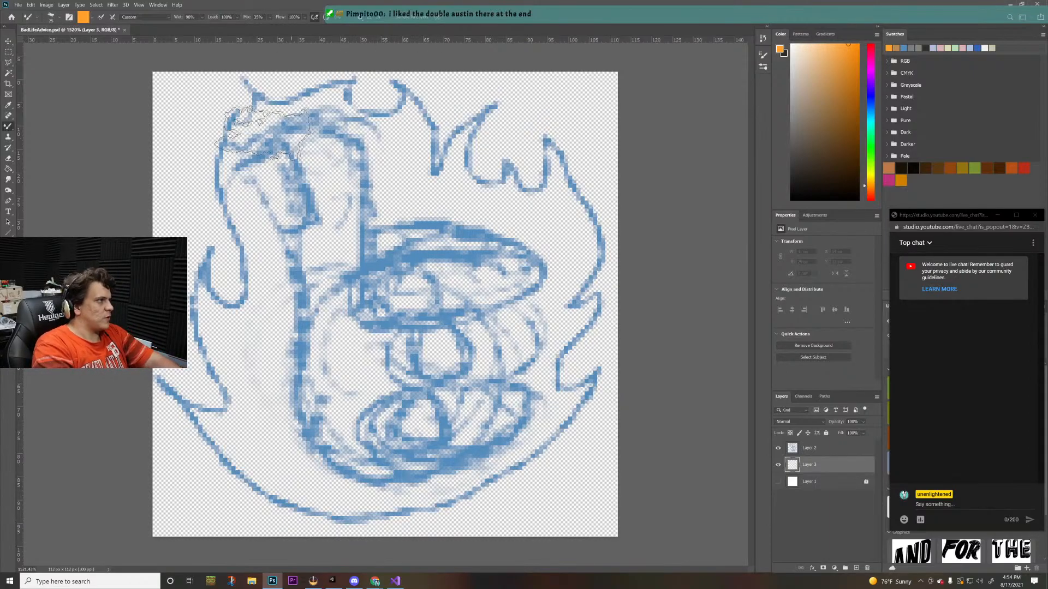
mouse_move(251, 129)
mouse_down()
mouse_move(292, 188)
mouse_move(311, 274)
mouse_move(318, 347)
mouse_move(296, 346)
mouse_move(304, 470)
mouse_move(437, 461)
mouse_move(466, 429)
mouse_move(491, 426)
mouse_move(522, 291)
mouse_move(549, 242)
mouse_move(517, 265)
mouse_move(460, 219)
mouse_move(409, 216)
mouse_move(390, 181)
mouse_move(353, 196)
mouse_move(350, 180)
mouse_move(374, 308)
mouse_move(365, 245)
mouse_move(384, 302)
mouse_move(326, 311)
mouse_move(344, 359)
mouse_move(397, 383)
mouse_move(464, 304)
mouse_up()
drag(435, 385, 459, 268)
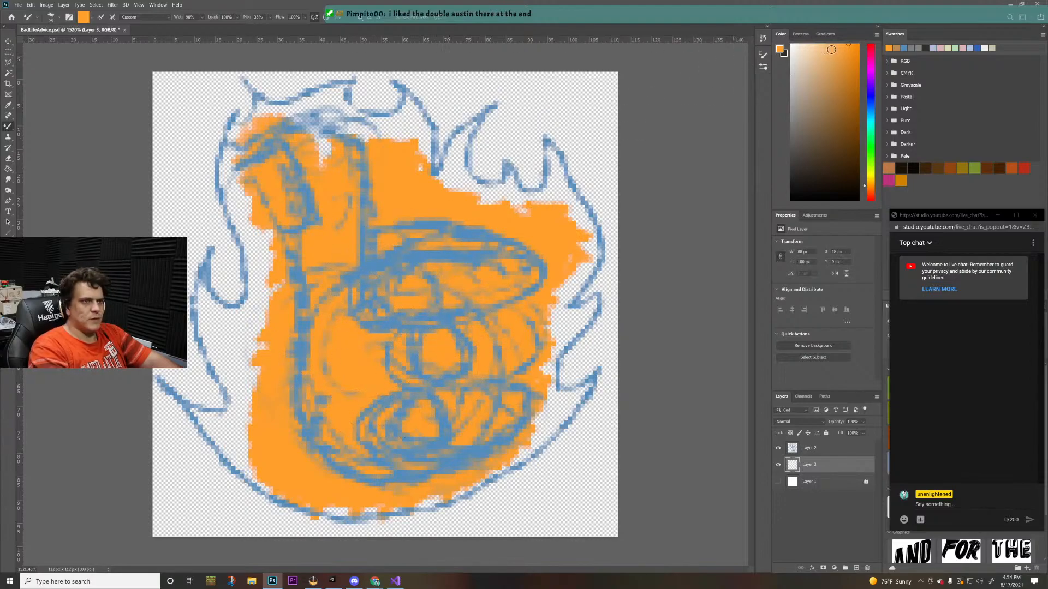
- Paint the surrounding flames red-orange and blend bright yellow into the palm and curled fingers
mouse_move(869, 118)
mouse_down()
mouse_move(871, 203)
mouse_move(874, 195)
mouse_up()
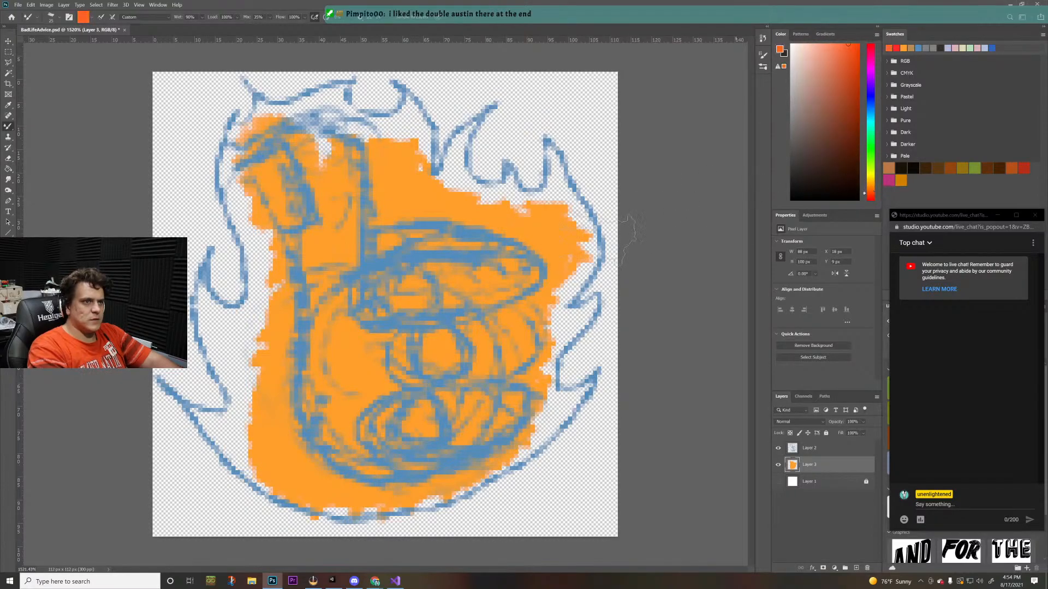
mouse_move(240, 327)
mouse_down()
mouse_move(229, 382)
mouse_move(262, 297)
mouse_move(232, 202)
mouse_move(249, 205)
mouse_move(227, 153)
mouse_move(270, 104)
mouse_move(390, 145)
mouse_move(418, 107)
mouse_move(442, 164)
mouse_move(475, 180)
mouse_move(480, 109)
mouse_move(502, 210)
mouse_move(578, 164)
mouse_move(606, 261)
mouse_move(579, 294)
mouse_move(545, 306)
mouse_move(579, 349)
mouse_move(551, 360)
mouse_move(541, 327)
mouse_move(540, 382)
mouse_move(579, 426)
mouse_move(587, 404)
mouse_move(491, 475)
mouse_move(393, 503)
mouse_move(305, 502)
mouse_move(180, 423)
mouse_move(175, 393)
mouse_move(218, 447)
mouse_move(237, 405)
mouse_move(210, 339)
mouse_move(218, 229)
mouse_up()
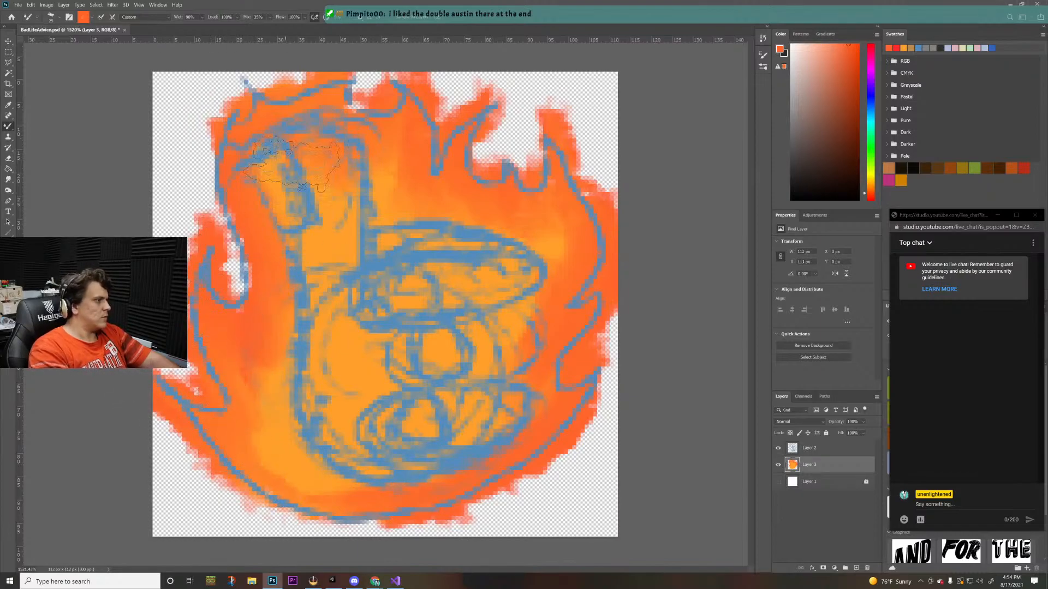
click(871, 175)
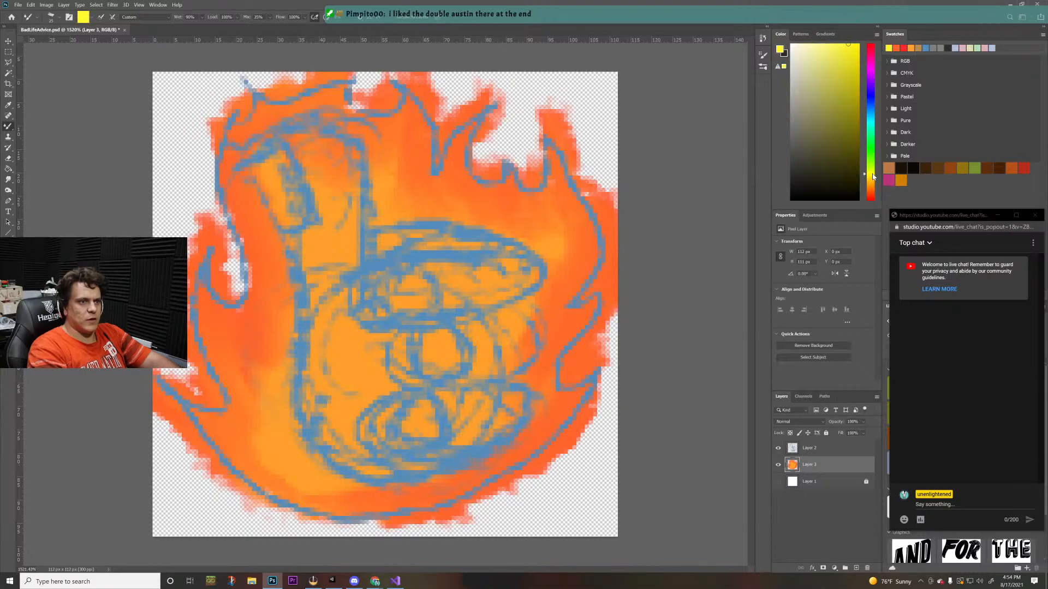
drag(830, 47, 869, 27)
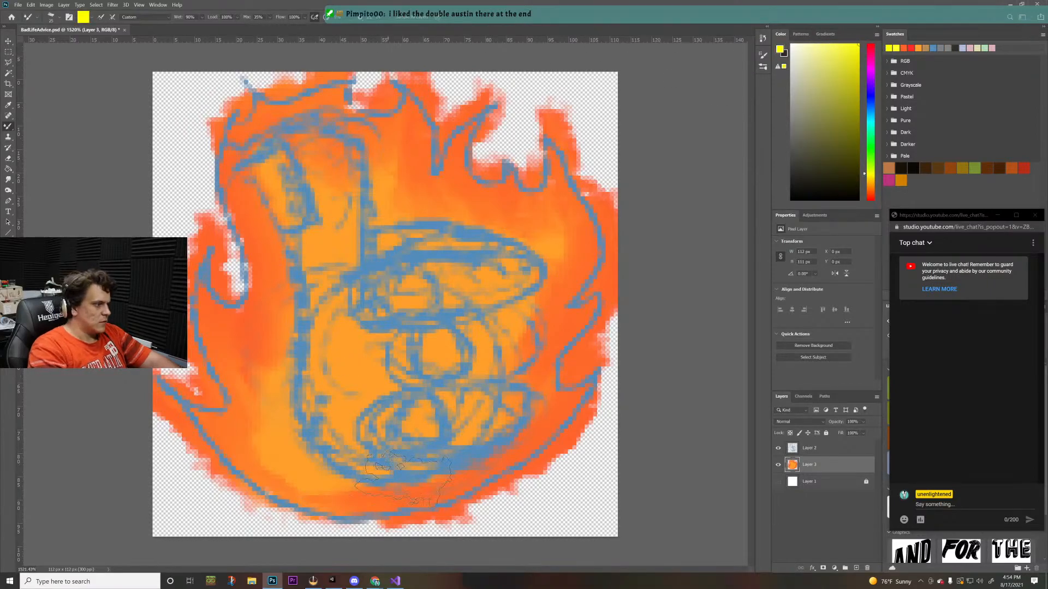
mouse_move(363, 447)
mouse_down()
mouse_move(410, 436)
mouse_move(384, 430)
mouse_move(391, 399)
mouse_move(348, 371)
mouse_move(371, 430)
mouse_move(368, 396)
mouse_move(448, 418)
mouse_move(469, 385)
mouse_move(465, 414)
mouse_move(335, 451)
mouse_move(317, 416)
mouse_move(377, 466)
mouse_move(431, 437)
mouse_move(517, 318)
mouse_move(517, 274)
mouse_move(415, 224)
mouse_move(375, 233)
mouse_move(351, 223)
mouse_move(372, 230)
mouse_move(316, 346)
mouse_up()
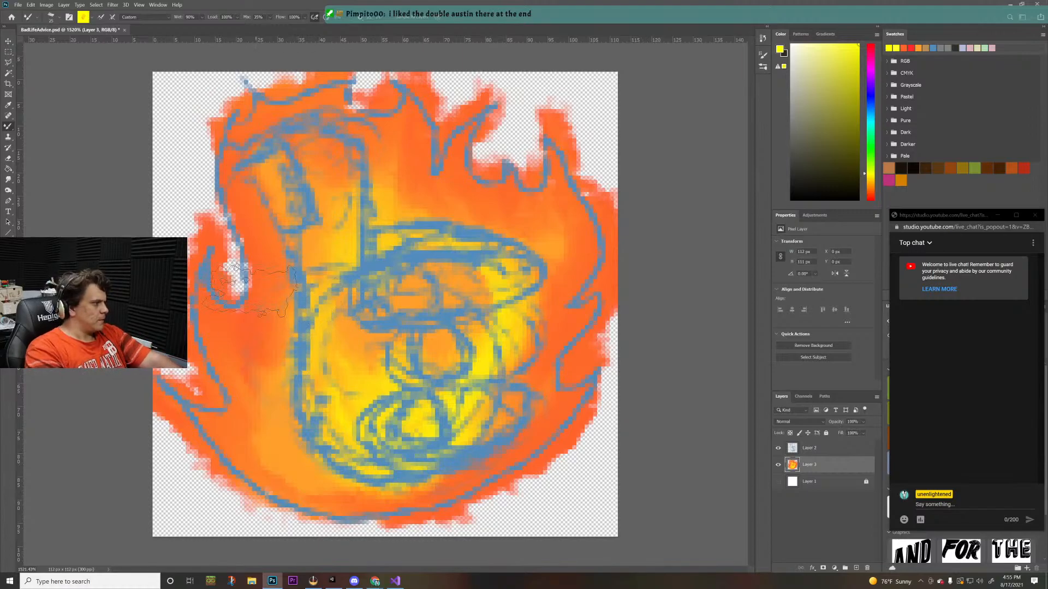
- Erase the color spilling outside the flame outline along its lower left, bottom and right edges
key(e)
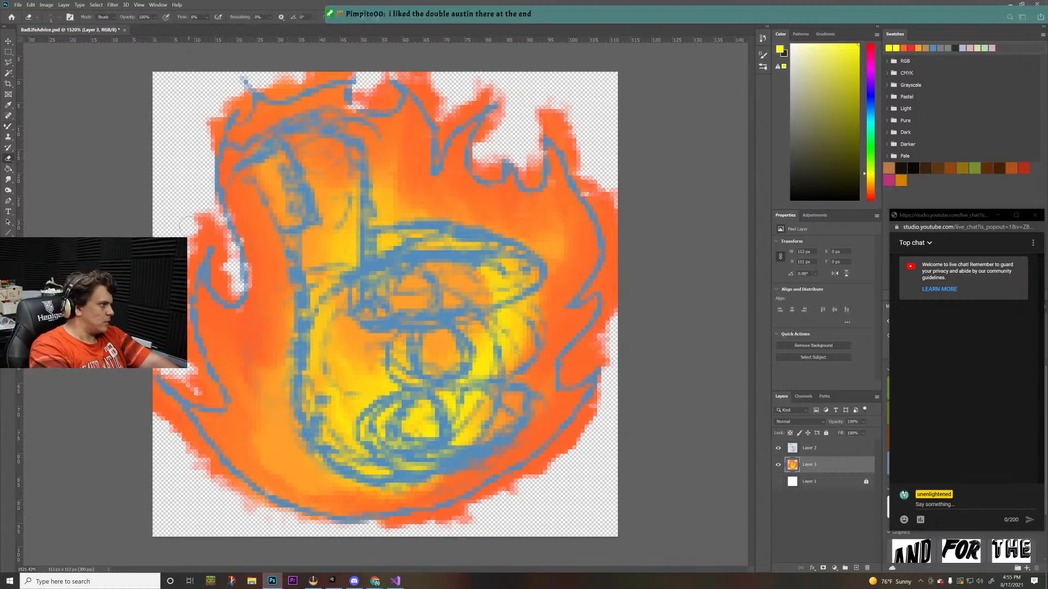
mouse_move(187, 243)
mouse_down()
mouse_move(194, 369)
mouse_move(210, 395)
mouse_move(164, 369)
mouse_move(181, 374)
mouse_move(169, 428)
mouse_move(162, 406)
mouse_move(230, 499)
mouse_move(318, 527)
mouse_up()
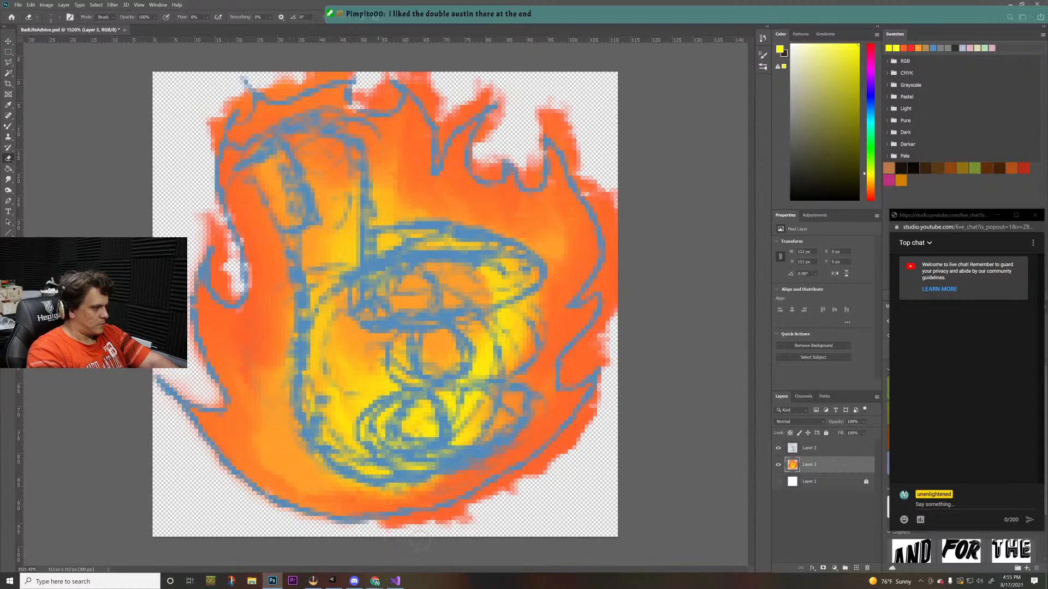
mouse_move(424, 528)
mouse_down()
mouse_move(398, 537)
mouse_move(504, 502)
mouse_move(492, 501)
mouse_move(586, 444)
mouse_move(557, 457)
mouse_move(607, 383)
mouse_up()
drag(526, 477, 408, 531)
mouse_move(606, 371)
mouse_down()
mouse_move(600, 399)
mouse_move(592, 360)
mouse_move(575, 373)
mouse_move(596, 330)
mouse_move(633, 303)
mouse_up()
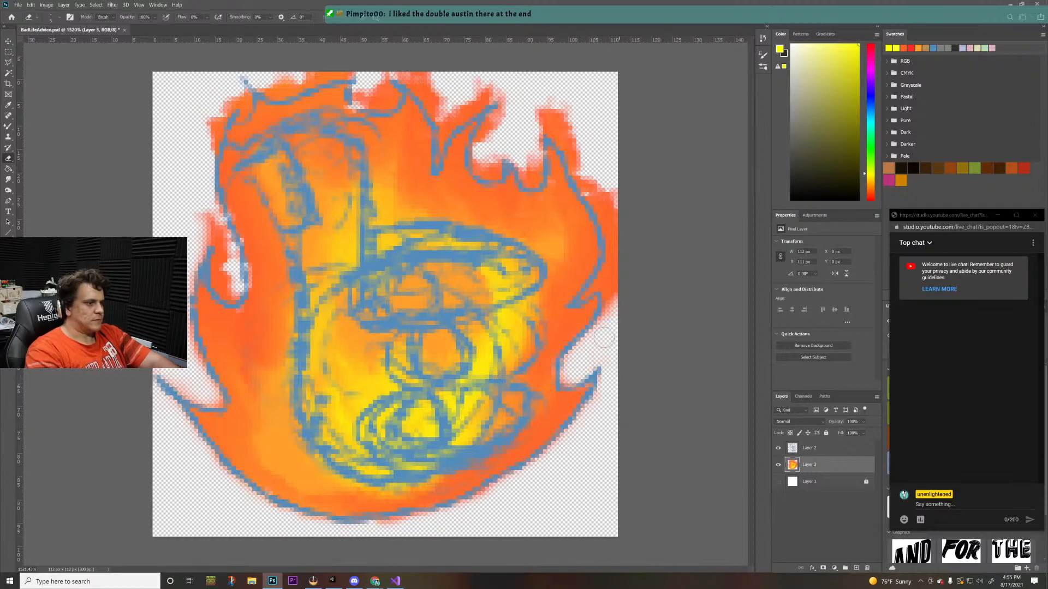
mouse_move(603, 337)
mouse_down()
mouse_move(623, 268)
mouse_move(608, 210)
mouse_up()
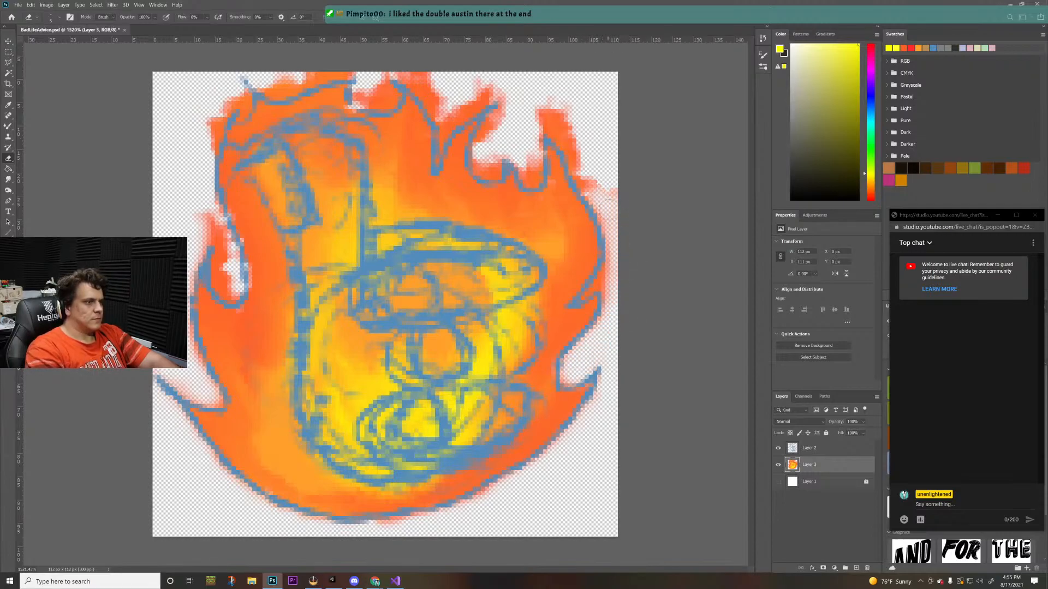
drag(617, 294, 609, 283)
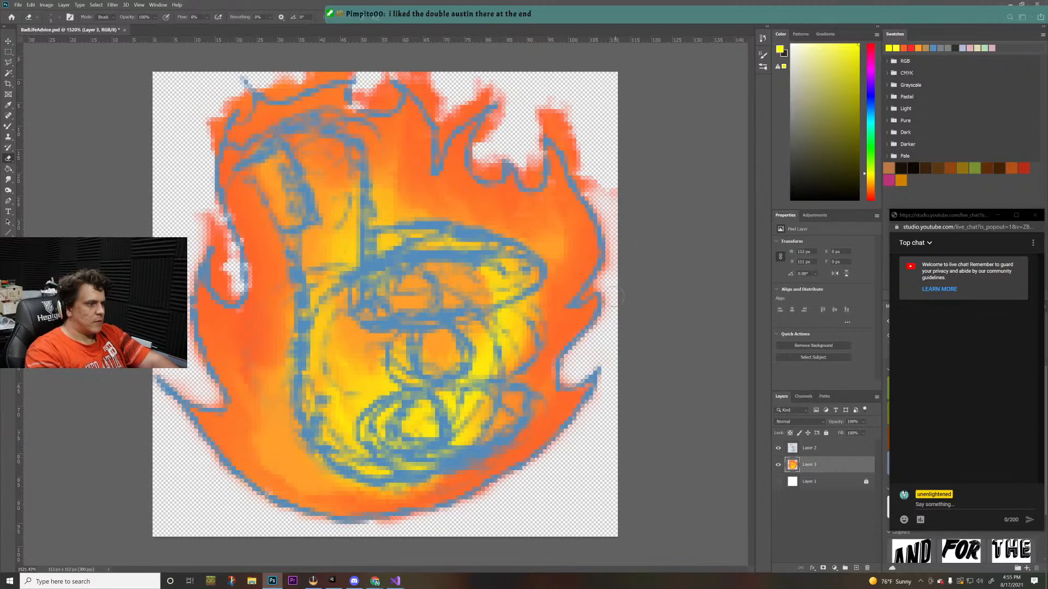
- Erase the excess color around the flame tips above the fingers and just right of the thumb
mouse_move(583, 167)
mouse_down()
mouse_move(612, 193)
mouse_move(559, 118)
mouse_move(579, 164)
mouse_move(567, 152)
mouse_move(552, 114)
mouse_up()
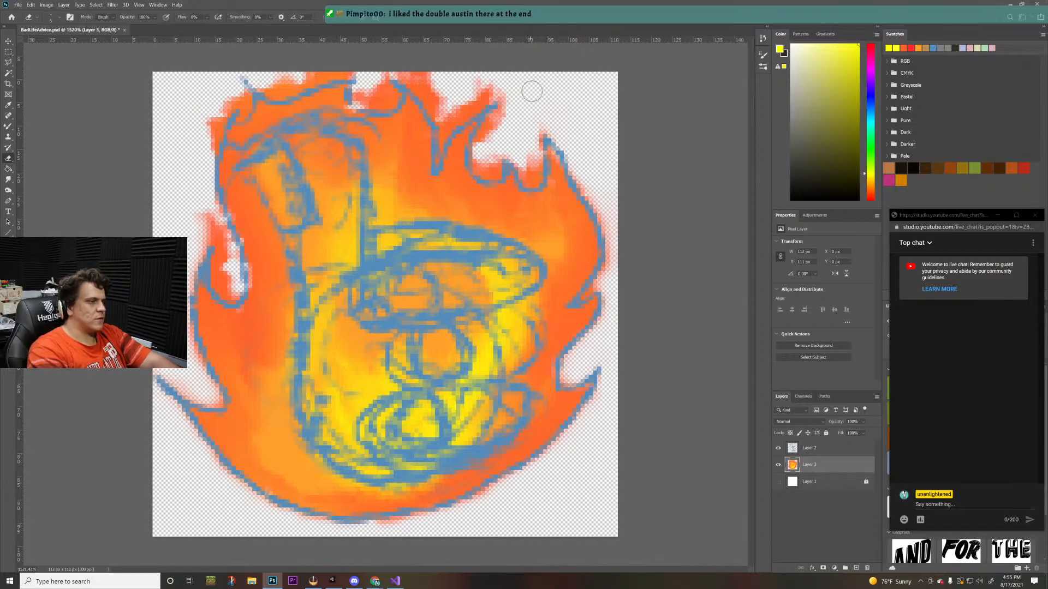
drag(535, 140, 529, 172)
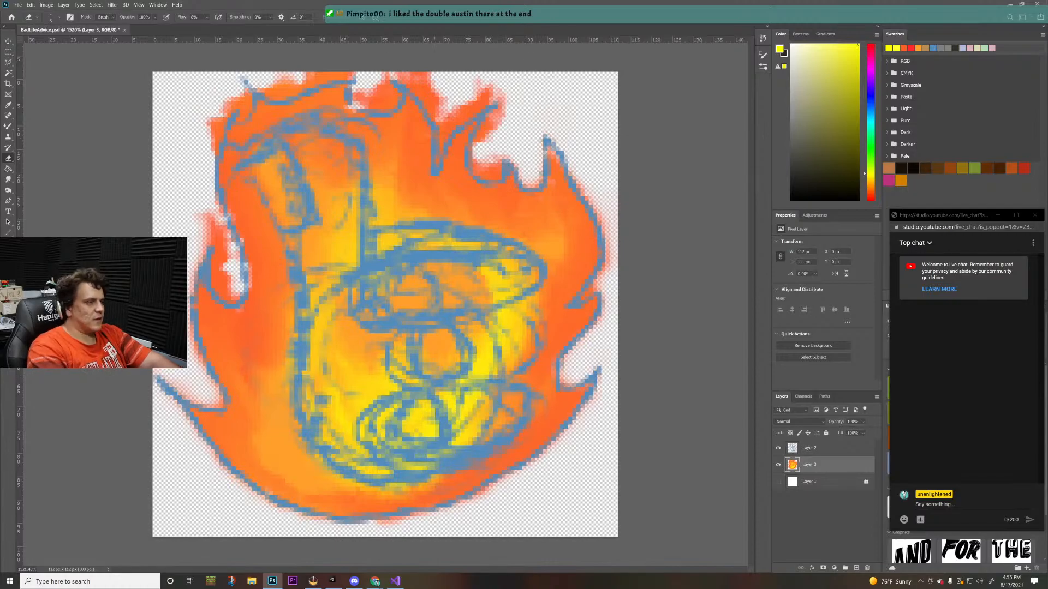
mouse_move(491, 155)
mouse_down()
mouse_move(515, 105)
mouse_move(492, 85)
mouse_move(462, 91)
mouse_up()
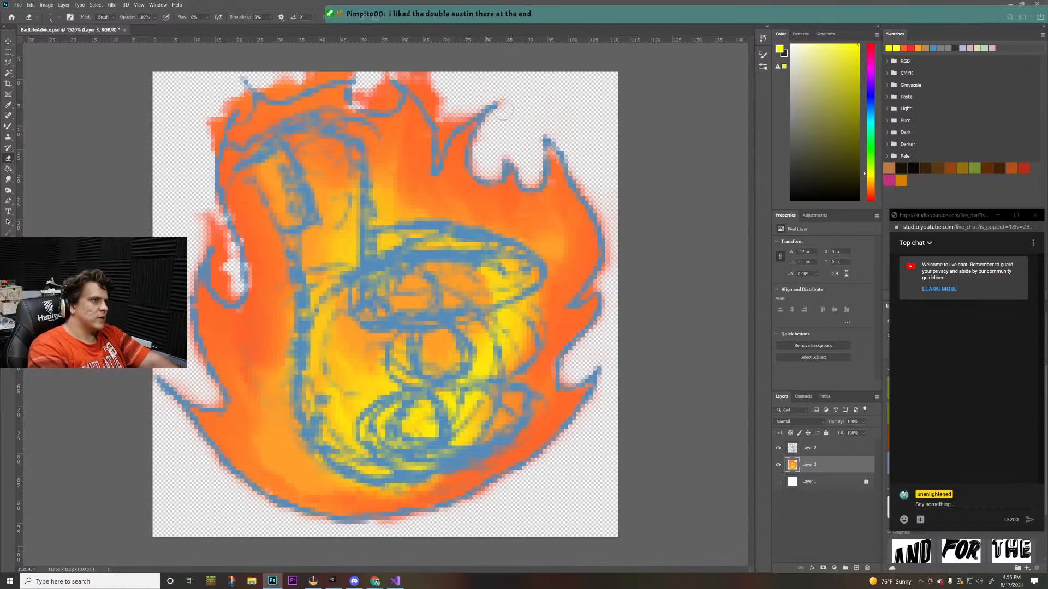
mouse_move(464, 107)
mouse_down()
mouse_move(432, 97)
mouse_move(420, 85)
mouse_move(438, 103)
mouse_move(429, 71)
mouse_move(469, 81)
mouse_move(377, 65)
mouse_move(369, 90)
mouse_move(386, 90)
mouse_move(359, 98)
mouse_move(377, 89)
mouse_move(390, 98)
mouse_move(362, 94)
mouse_up()
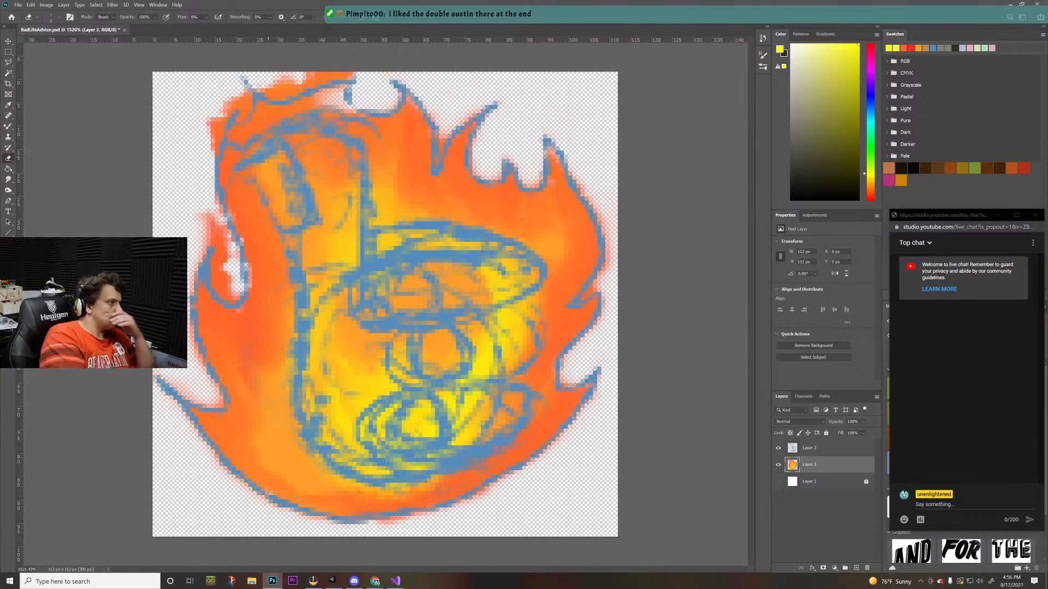
- Erase the orange spill outside the sketch lines along the flame's upper-left edge and raise the eraser's flow
mouse_move(362, 80)
mouse_down()
mouse_move(339, 66)
mouse_move(293, 80)
mouse_move(346, 63)
mouse_move(286, 88)
mouse_move(245, 82)
mouse_move(230, 96)
mouse_move(244, 104)
mouse_move(223, 103)
mouse_move(236, 94)
mouse_move(212, 107)
mouse_move(222, 110)
mouse_move(210, 144)
mouse_up()
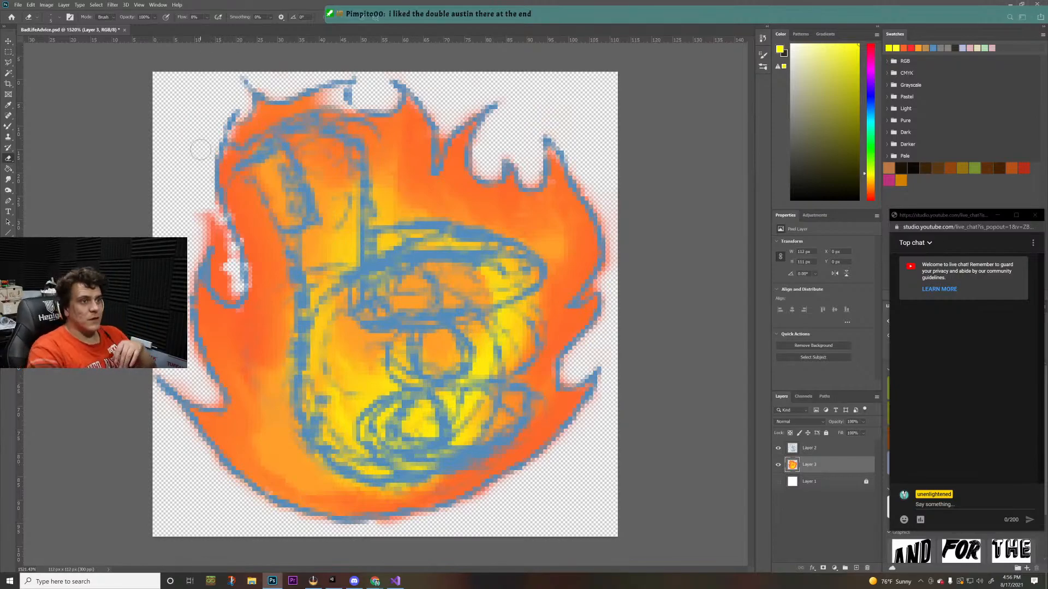
click(904, 48)
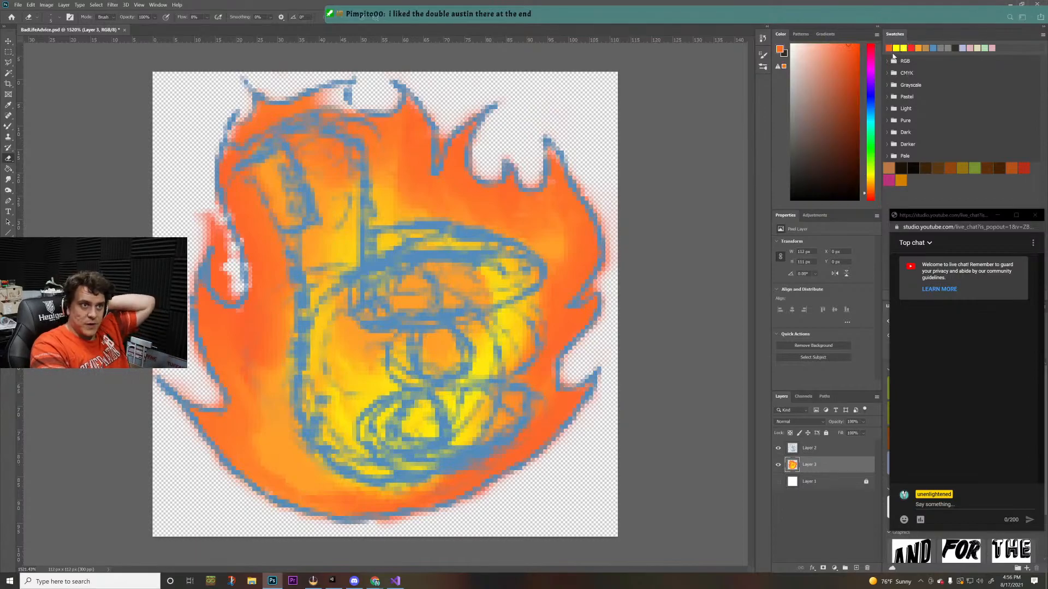
click(206, 18)
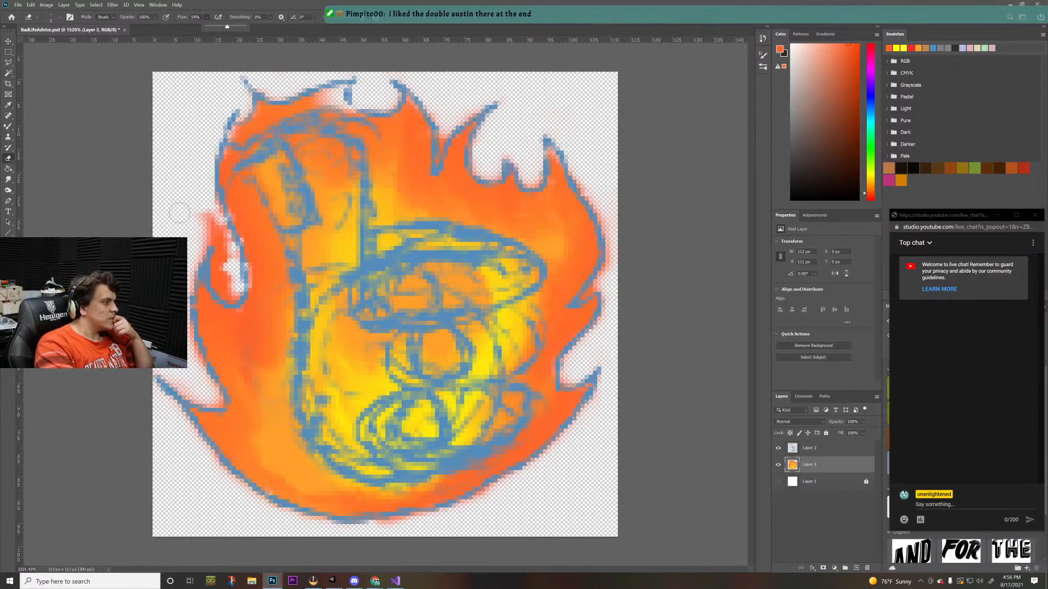
- Outline the entire flame in dark reddish brown with the Mixer Brush on Layer 3, following the blue sketch lines
key(b)
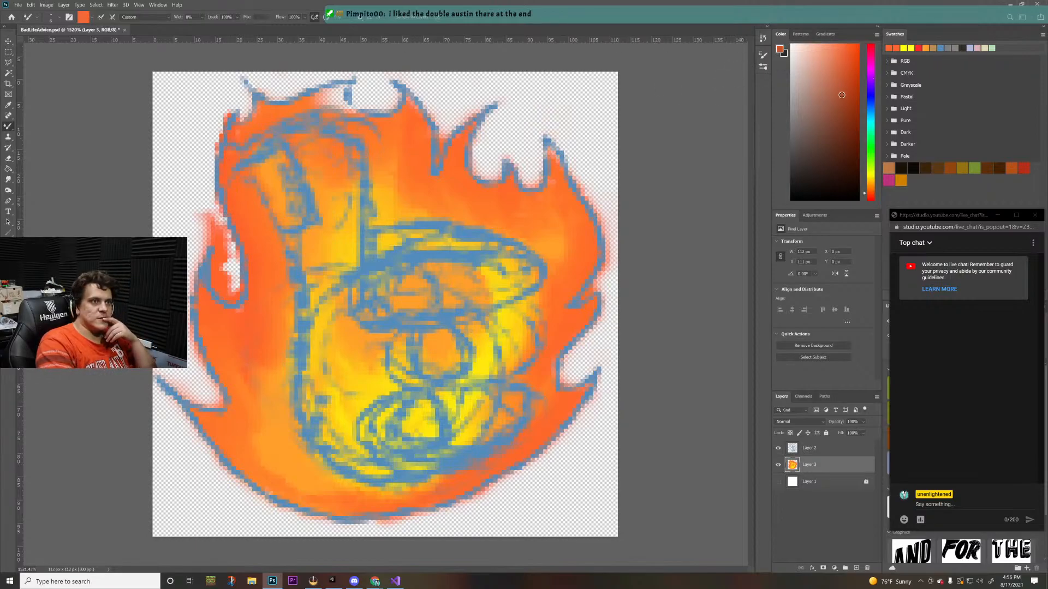
click(842, 119)
mouse_move(218, 127)
mouse_down()
mouse_move(227, 115)
mouse_move(214, 161)
mouse_up()
mouse_move(221, 211)
mouse_down()
mouse_move(236, 254)
mouse_move(210, 211)
mouse_move(206, 246)
mouse_up()
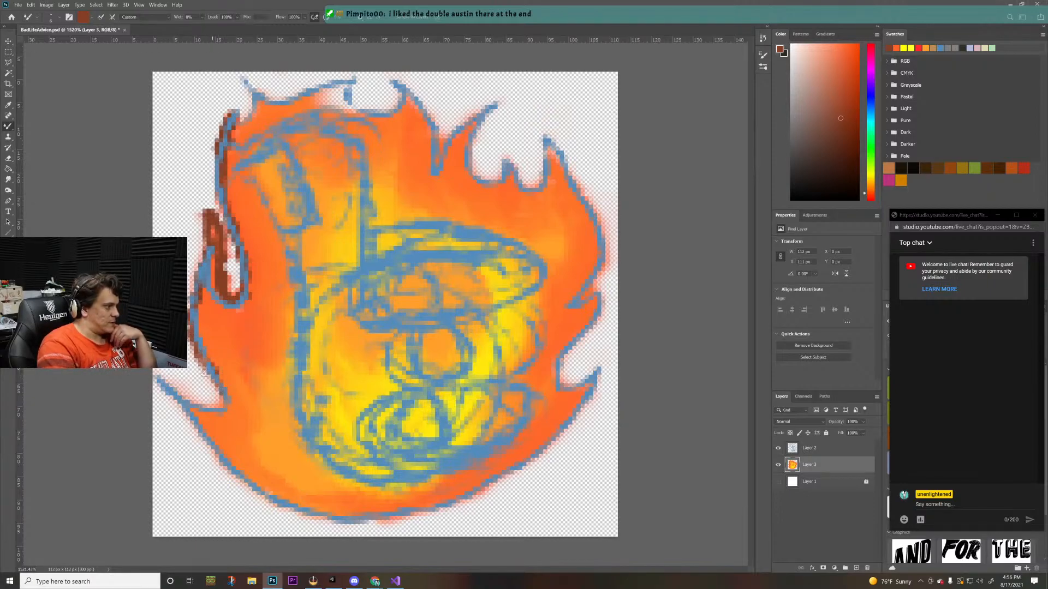
drag(180, 391, 160, 373)
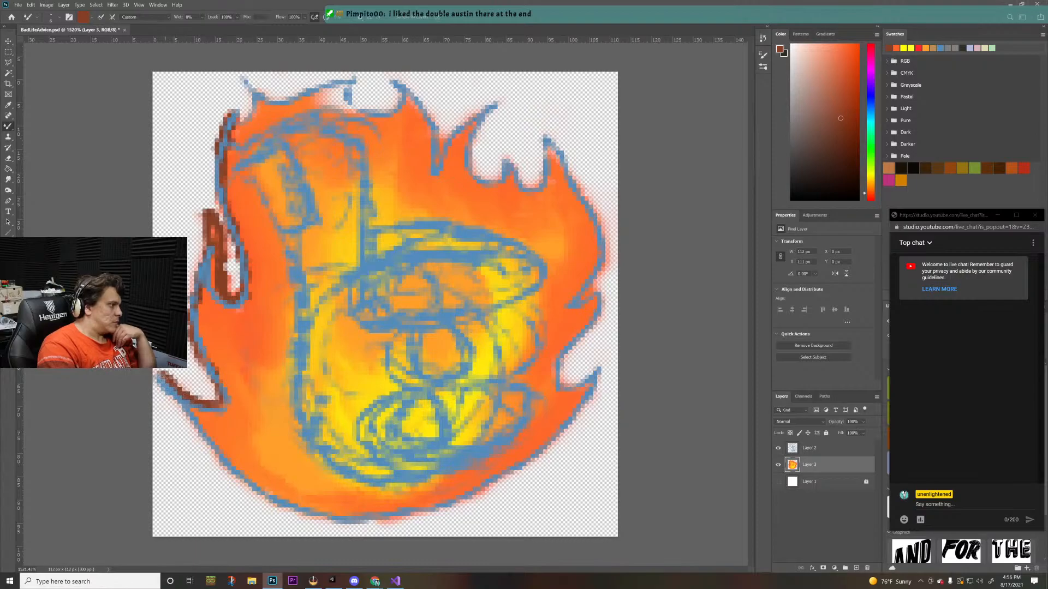
drag(199, 441, 299, 521)
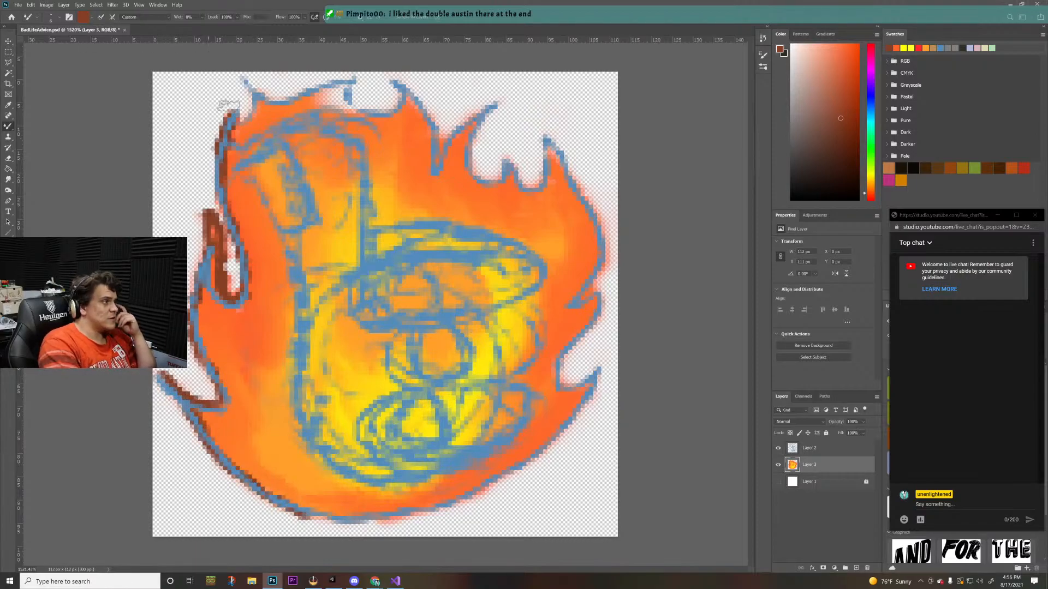
mouse_move(235, 115)
mouse_down()
mouse_move(253, 82)
mouse_move(371, 73)
mouse_move(327, 109)
mouse_move(356, 89)
mouse_move(376, 112)
mouse_move(399, 91)
mouse_move(439, 131)
mouse_move(437, 171)
mouse_move(505, 102)
mouse_move(468, 147)
mouse_move(475, 174)
mouse_move(513, 156)
mouse_move(532, 186)
mouse_move(546, 141)
mouse_move(591, 190)
mouse_move(594, 248)
mouse_move(573, 294)
mouse_move(596, 290)
mouse_move(562, 382)
mouse_move(601, 365)
mouse_move(551, 450)
mouse_move(480, 498)
mouse_move(407, 522)
mouse_move(288, 499)
mouse_up()
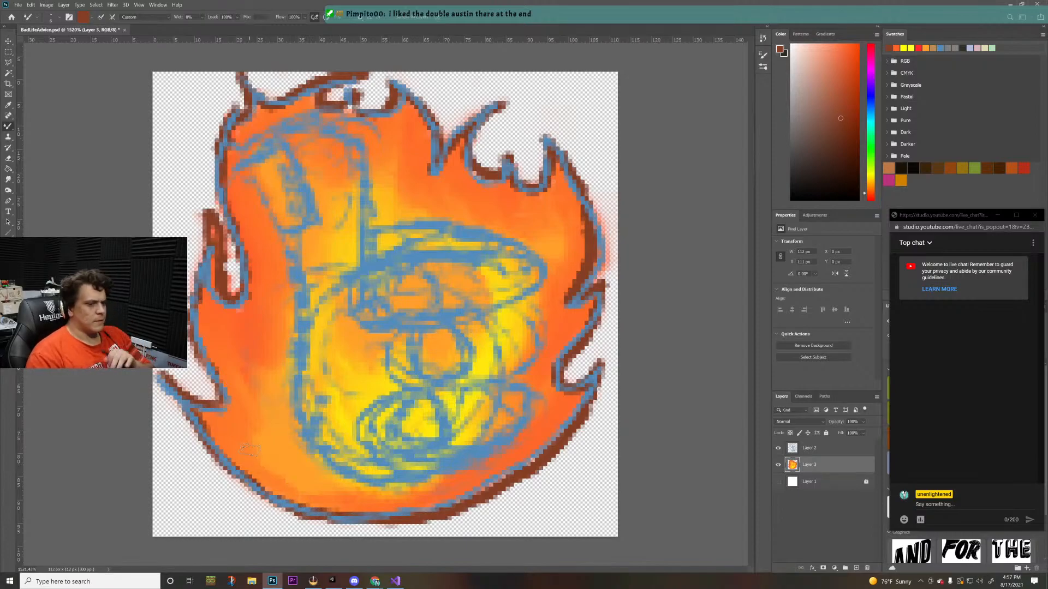
- Hide the sketch on Layer 2, sample the flame's orange and paint over the pale gaps just inside the brown outline
click(778, 449)
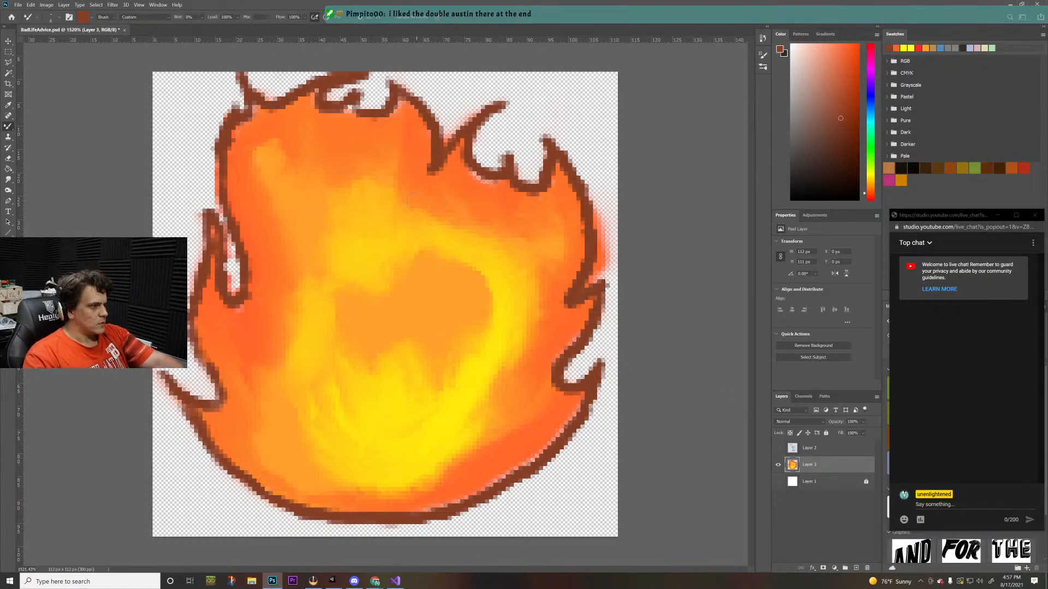
key(e)
key(i)
click(467, 187)
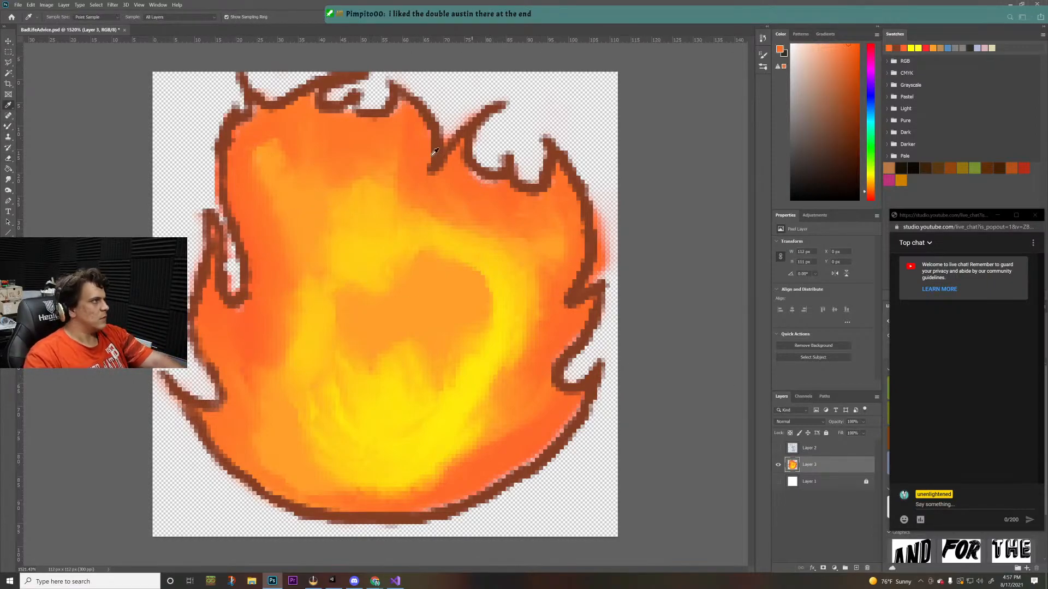
key(b)
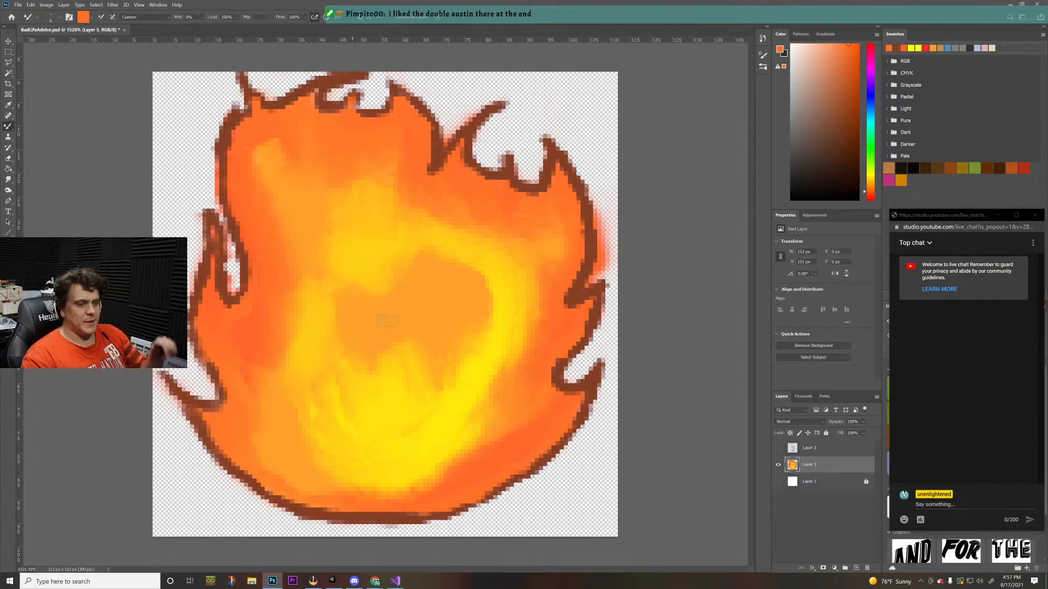
- Show the sketch on Layer 2 again and add a new layer directly above the flame on Layer 3
click(819, 452)
click(779, 449)
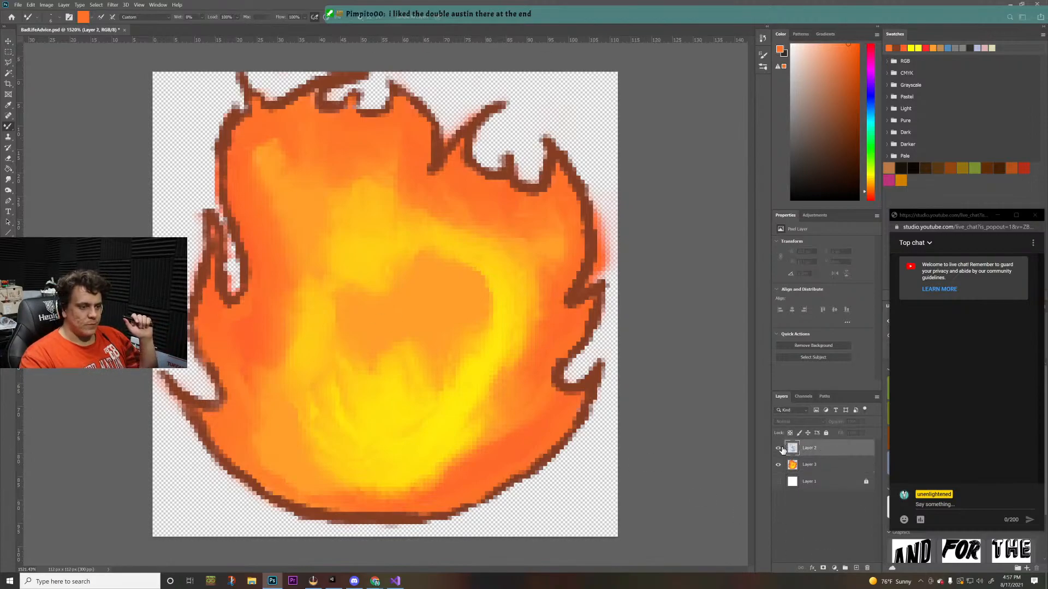
click(830, 465)
click(856, 568)
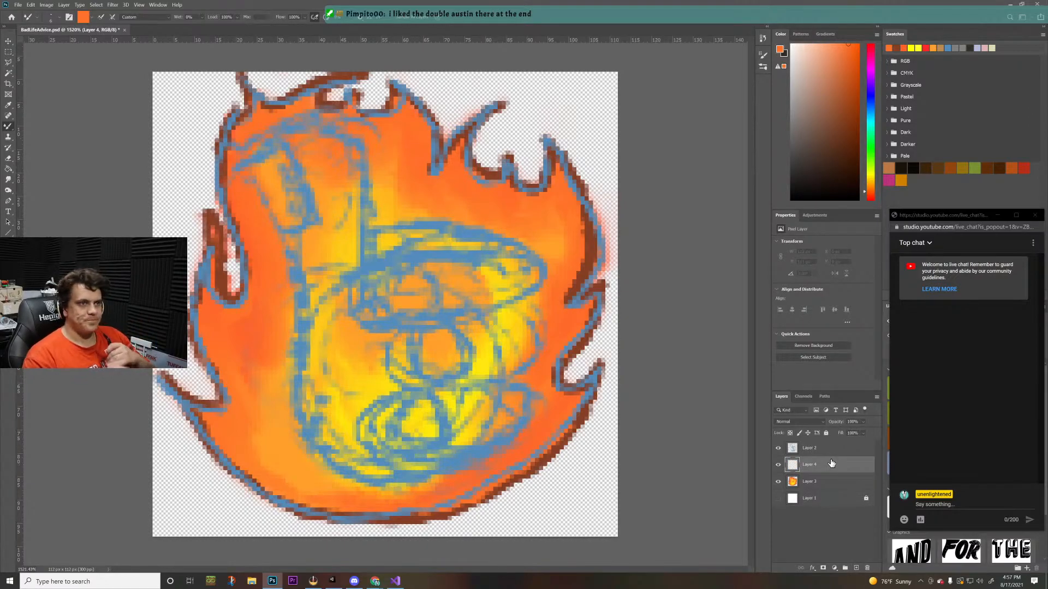
- Shift the paint colour's hue from red-orange to yellow-orange for the hand
click(928, 350)
mouse_move(874, 191)
mouse_down()
mouse_move(874, 173)
mouse_move(874, 185)
mouse_up()
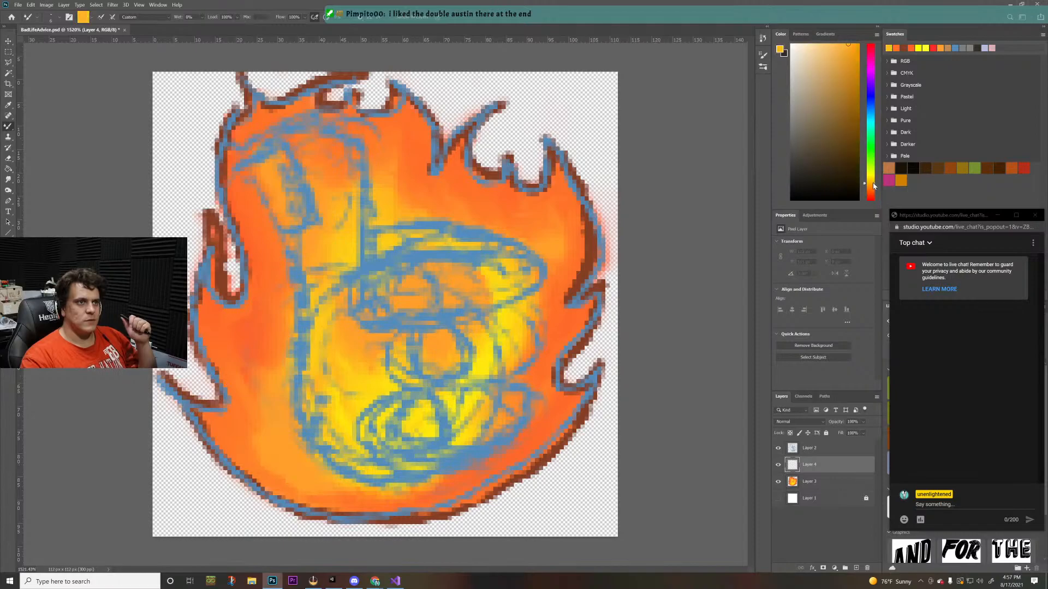
mouse_move(835, 128)
mouse_down()
mouse_move(824, 68)
mouse_move(813, 91)
mouse_move(826, 76)
mouse_up()
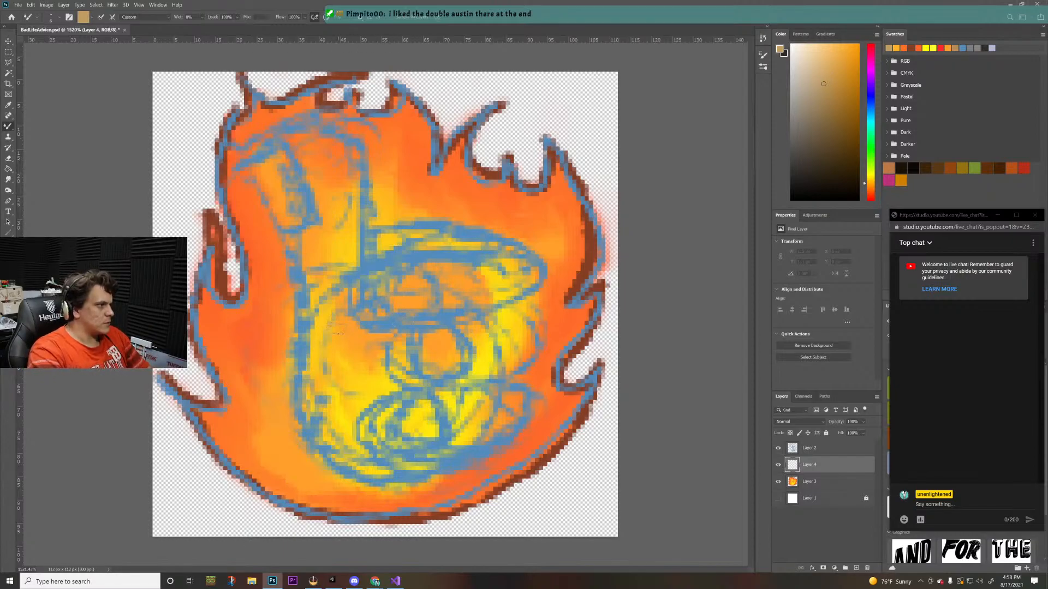
mouse_move(338, 332)
mouse_down()
mouse_move(344, 407)
mouse_move(357, 349)
mouse_move(365, 371)
mouse_up()
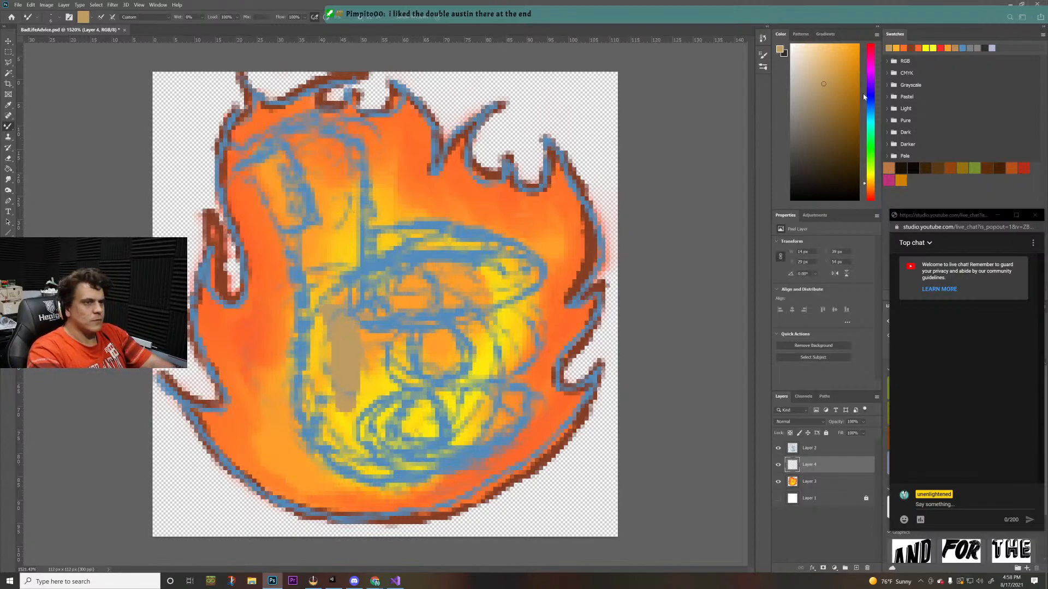
key(ctrl+z)
- Choose a golden tan and fill the whole thumbs-up hand on the new layer, covering palm, fingers and thumb
click(835, 79)
click(838, 80)
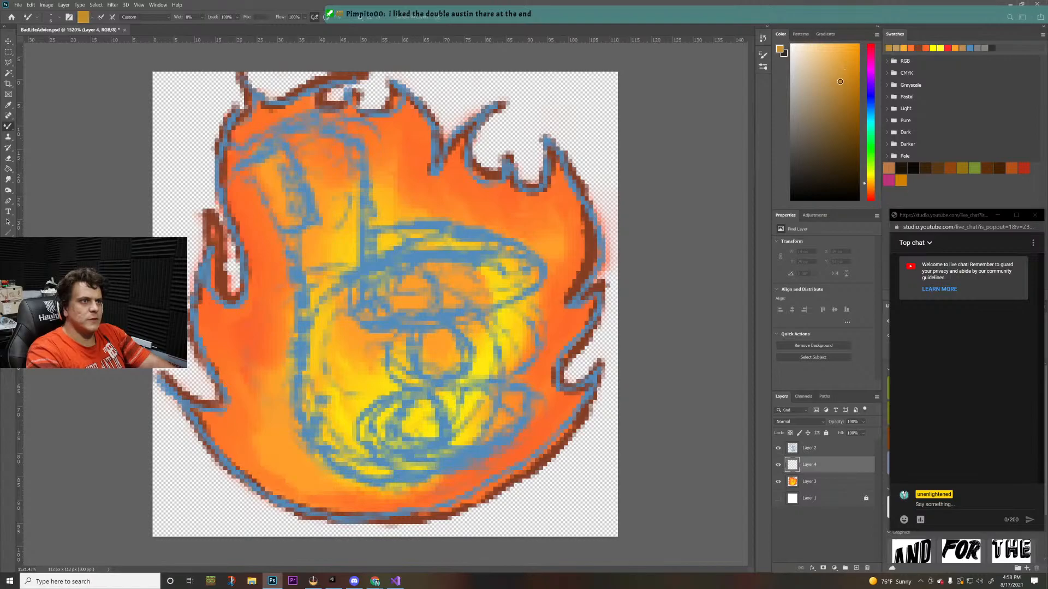
mouse_move(361, 312)
mouse_down()
mouse_move(349, 361)
mouse_move(333, 327)
mouse_up()
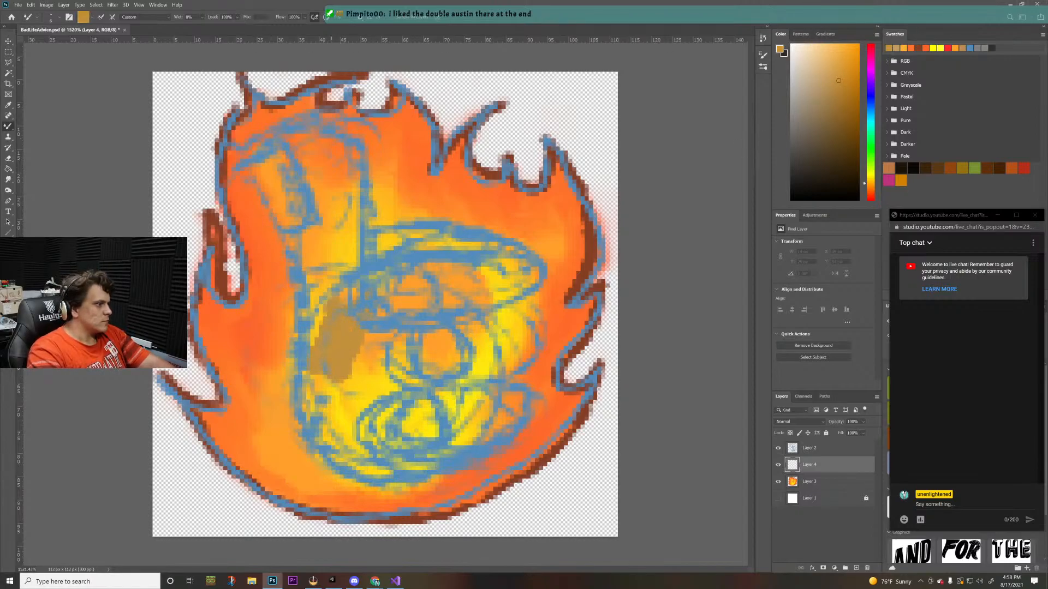
key(ctrl+z)
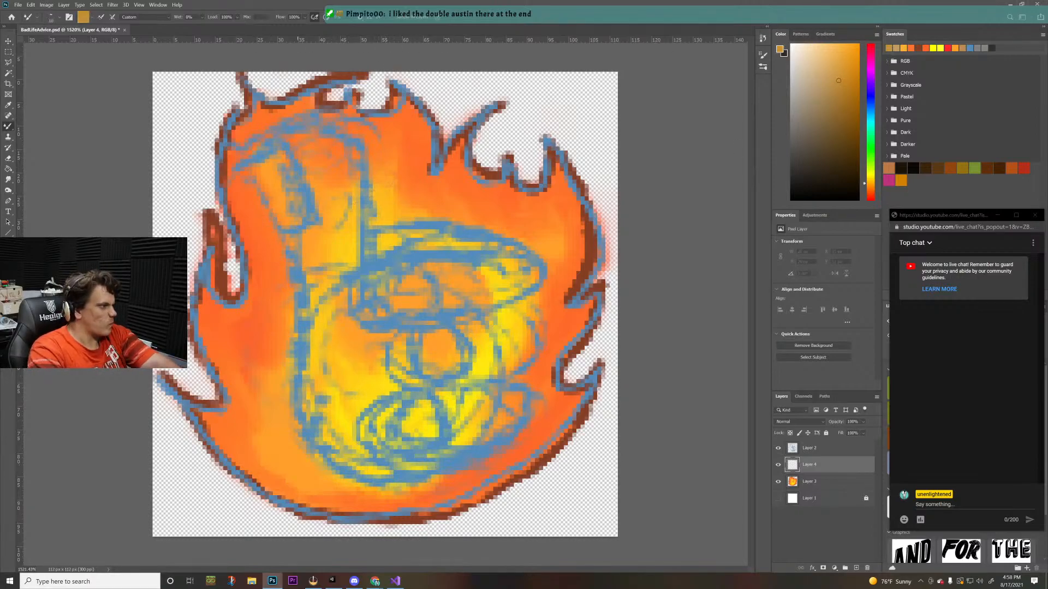
mouse_move(377, 379)
mouse_down()
mouse_move(388, 297)
mouse_move(447, 350)
mouse_move(461, 295)
mouse_move(474, 322)
mouse_move(396, 284)
mouse_move(413, 289)
mouse_move(333, 355)
mouse_move(339, 415)
mouse_move(314, 382)
mouse_move(349, 442)
mouse_move(307, 409)
mouse_move(360, 437)
mouse_move(382, 469)
mouse_move(409, 432)
mouse_move(431, 469)
mouse_move(475, 410)
mouse_move(499, 407)
mouse_move(497, 360)
mouse_move(521, 303)
mouse_move(494, 300)
mouse_move(480, 273)
mouse_move(507, 256)
mouse_move(519, 284)
mouse_move(535, 276)
mouse_up()
mouse_move(483, 245)
mouse_down()
mouse_move(415, 235)
mouse_move(355, 243)
mouse_move(334, 261)
mouse_move(336, 244)
mouse_move(323, 249)
mouse_move(329, 235)
mouse_move(310, 237)
mouse_move(308, 247)
mouse_move(322, 189)
mouse_move(274, 178)
mouse_move(286, 162)
mouse_move(266, 178)
mouse_move(278, 156)
mouse_up()
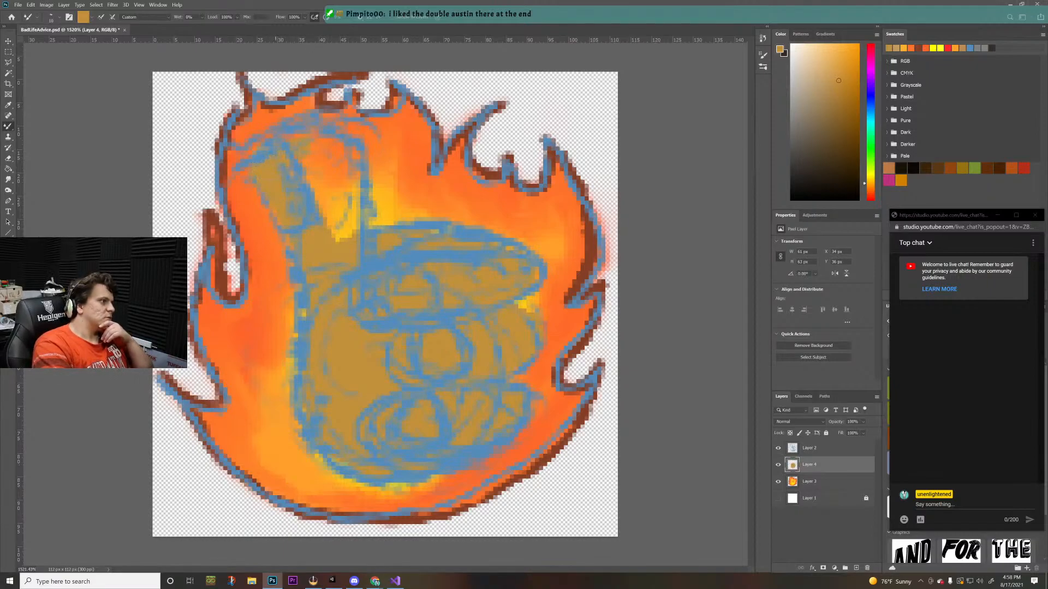
mouse_move(327, 182)
mouse_down()
mouse_move(349, 199)
mouse_move(341, 238)
mouse_move(309, 180)
mouse_up()
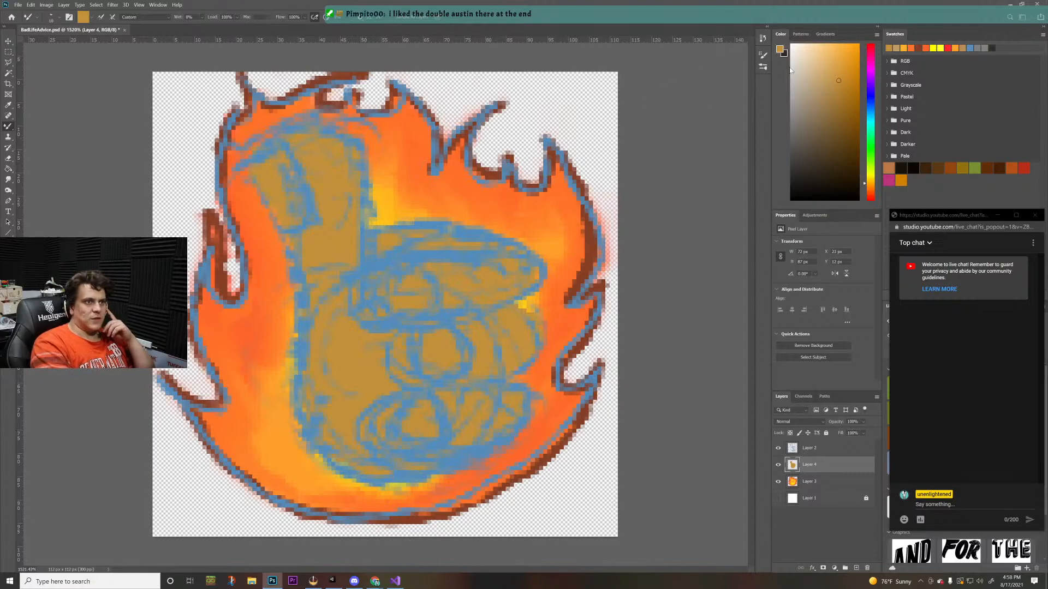
- Shade the hand in a darker brown along its left edge, the thumb's base and the undersides of the fingers
click(834, 104)
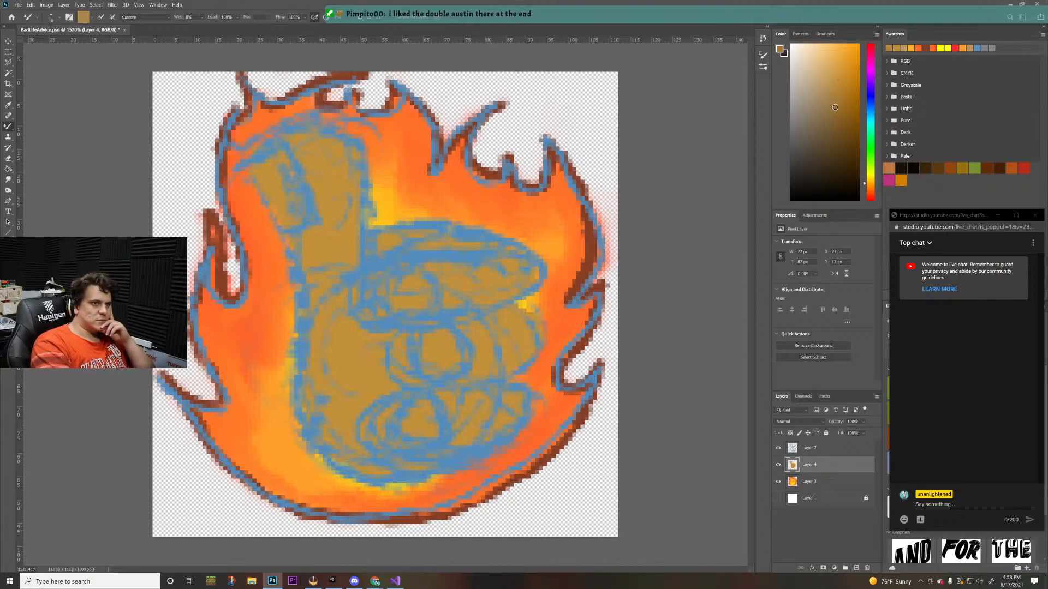
mouse_move(312, 285)
mouse_down()
mouse_move(309, 240)
mouse_move(293, 354)
mouse_move(300, 423)
mouse_move(361, 486)
mouse_move(418, 488)
mouse_up()
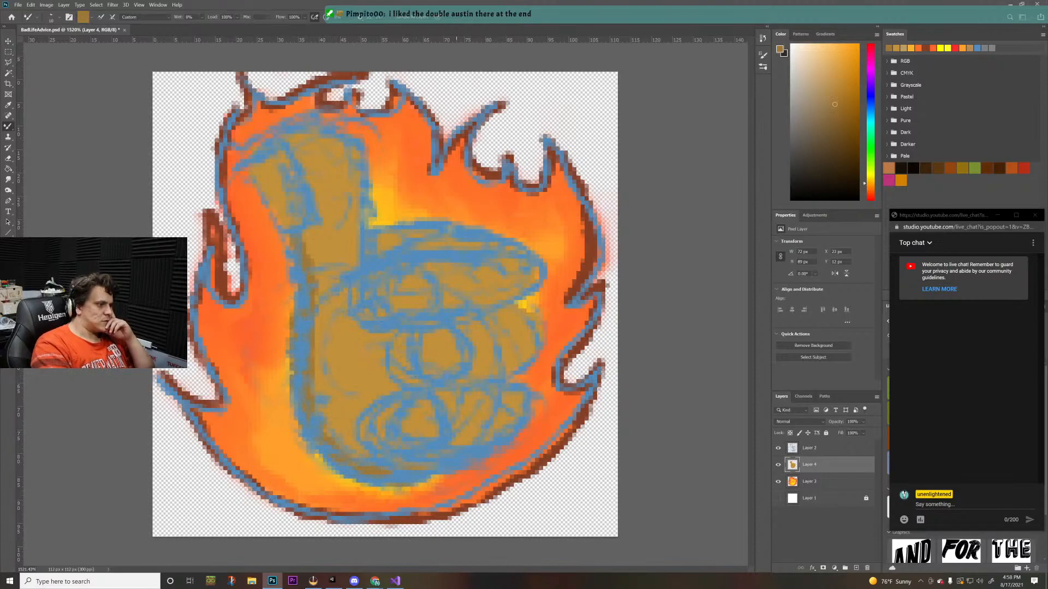
mouse_move(458, 382)
mouse_down()
mouse_move(494, 374)
mouse_move(532, 344)
mouse_move(505, 361)
mouse_up()
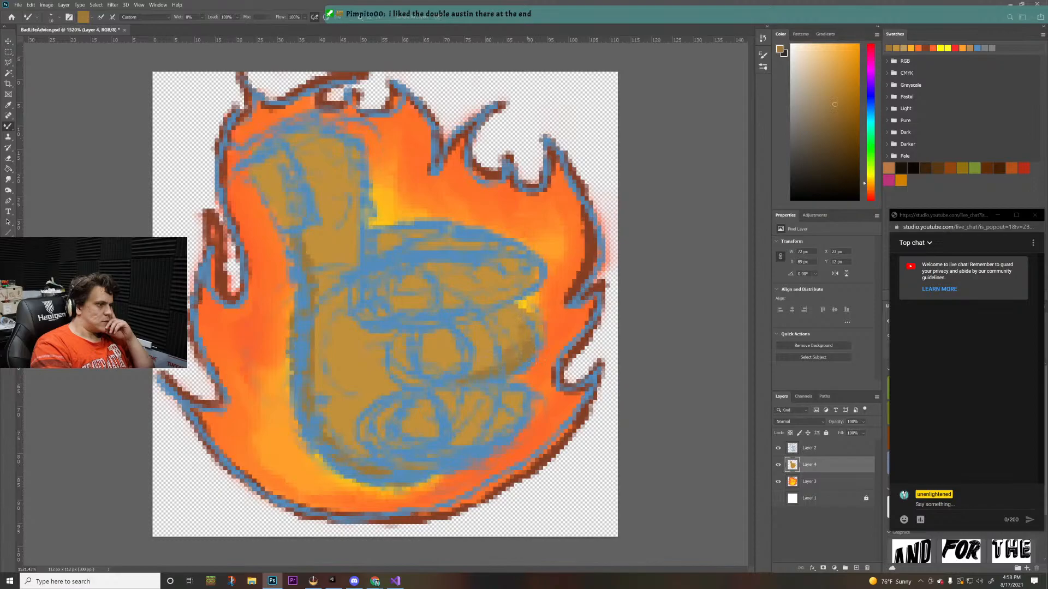
mouse_move(532, 277)
mouse_down()
mouse_move(409, 309)
mouse_move(493, 287)
mouse_up()
mouse_move(357, 258)
mouse_down()
mouse_move(355, 209)
mouse_move(395, 236)
mouse_move(431, 233)
mouse_up()
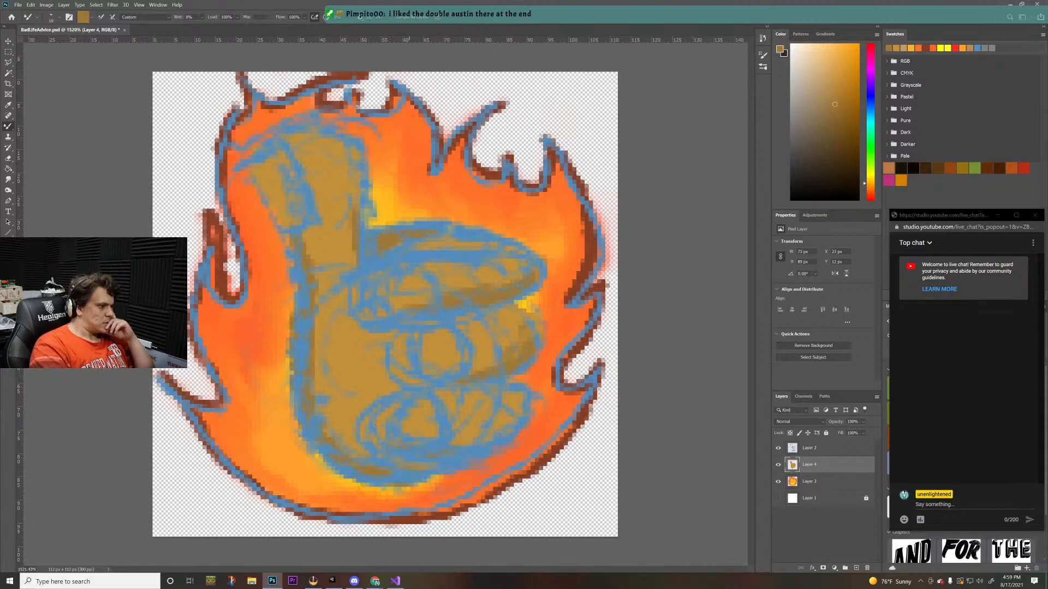
mouse_move(454, 443)
mouse_down()
mouse_move(513, 422)
mouse_move(459, 437)
mouse_up()
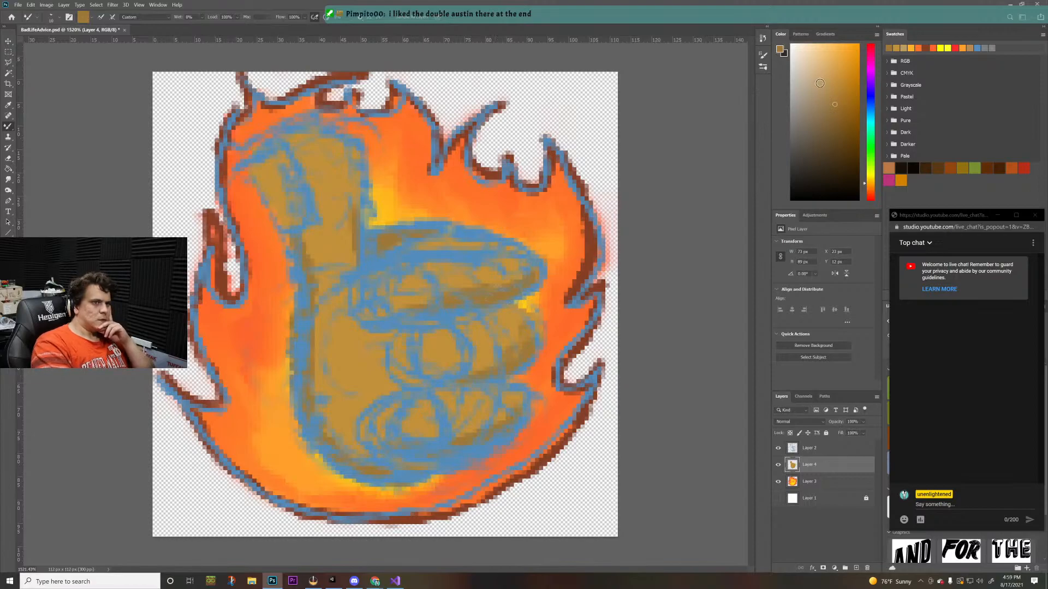
click(807, 64)
mouse_move(267, 164)
mouse_down()
mouse_move(325, 134)
mouse_move(347, 153)
mouse_up()
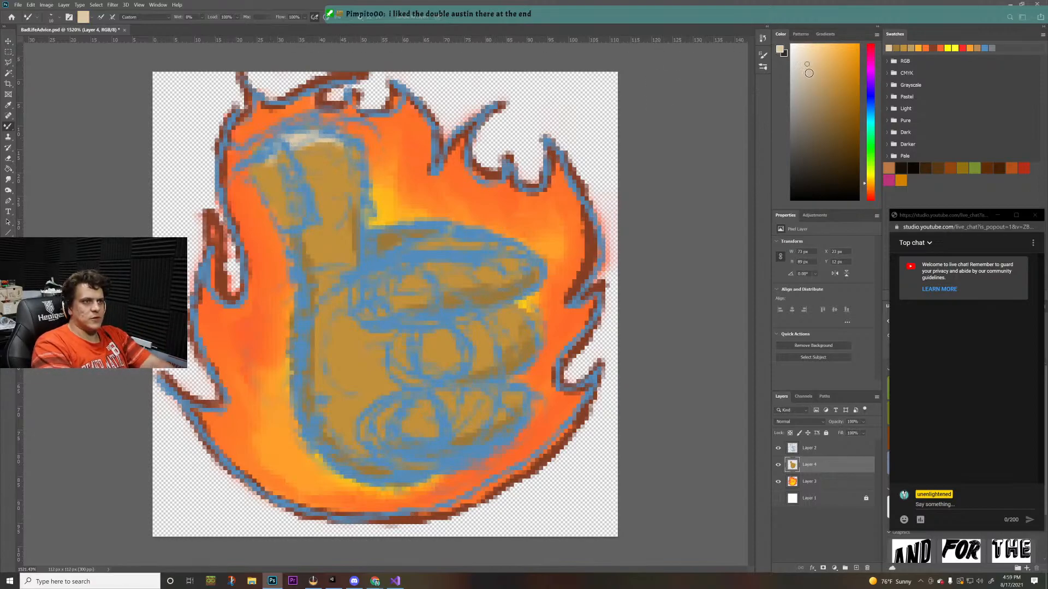
key(ctrl+z)
- Paint light tan highlights around the thumb's tip and along the upper edges of the fingers
click(821, 81)
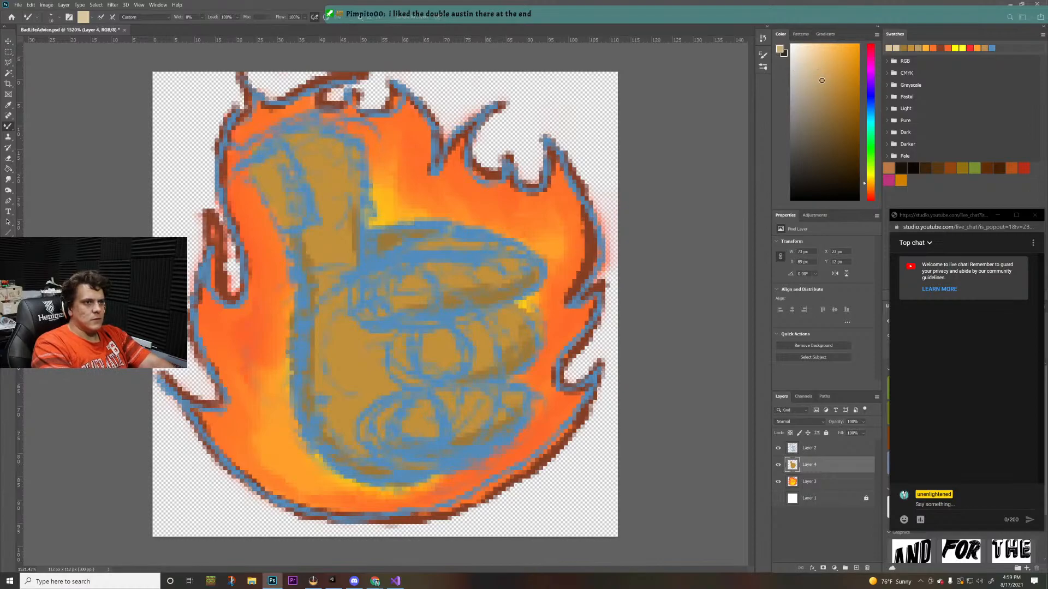
mouse_move(290, 141)
mouse_down()
mouse_move(271, 159)
mouse_move(361, 142)
mouse_move(348, 169)
mouse_up()
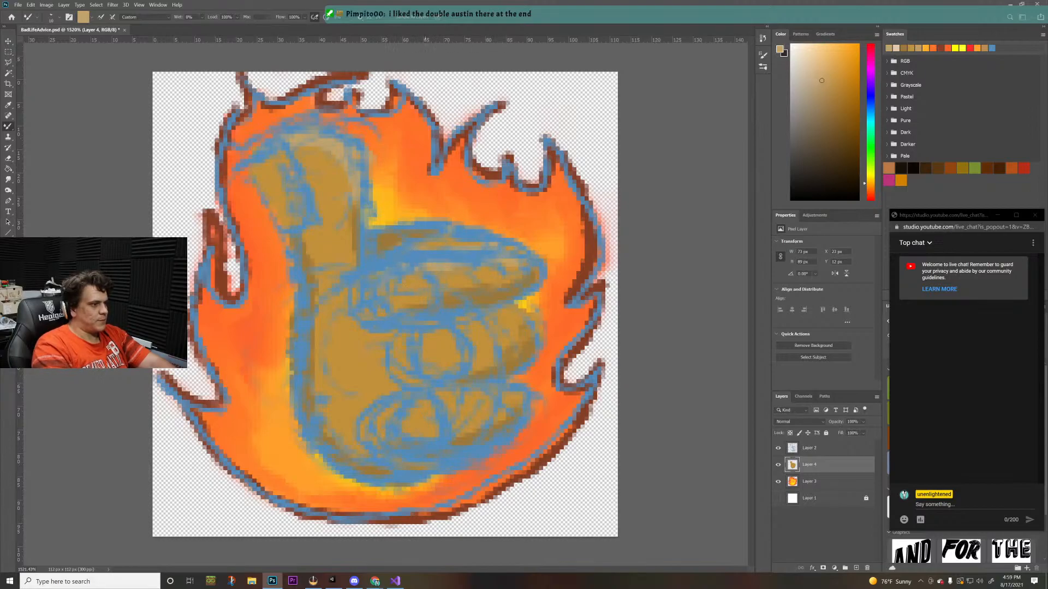
drag(469, 328, 522, 304)
drag(442, 399, 461, 396)
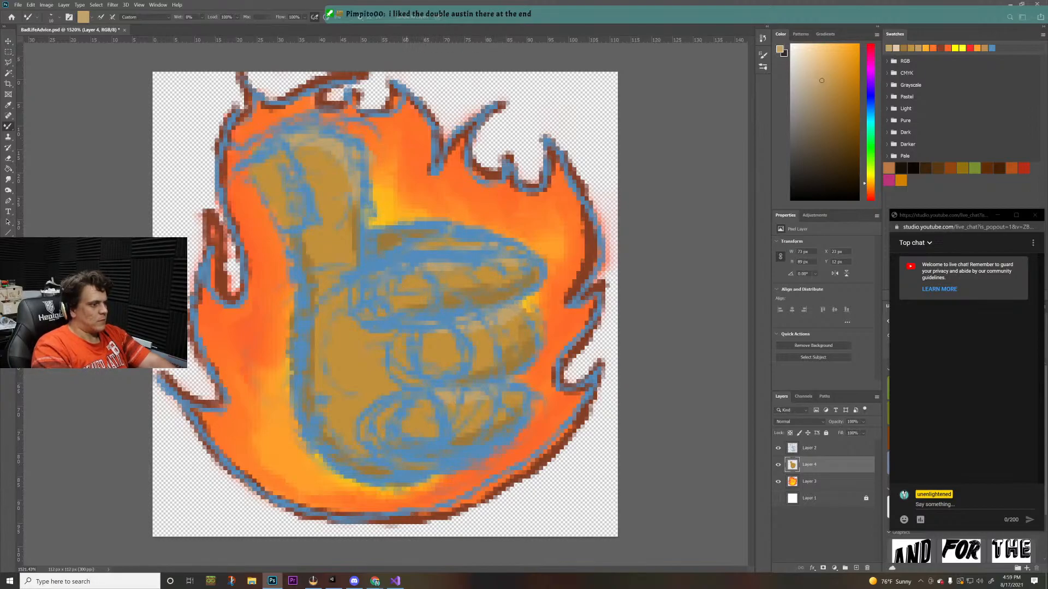
drag(373, 245, 423, 233)
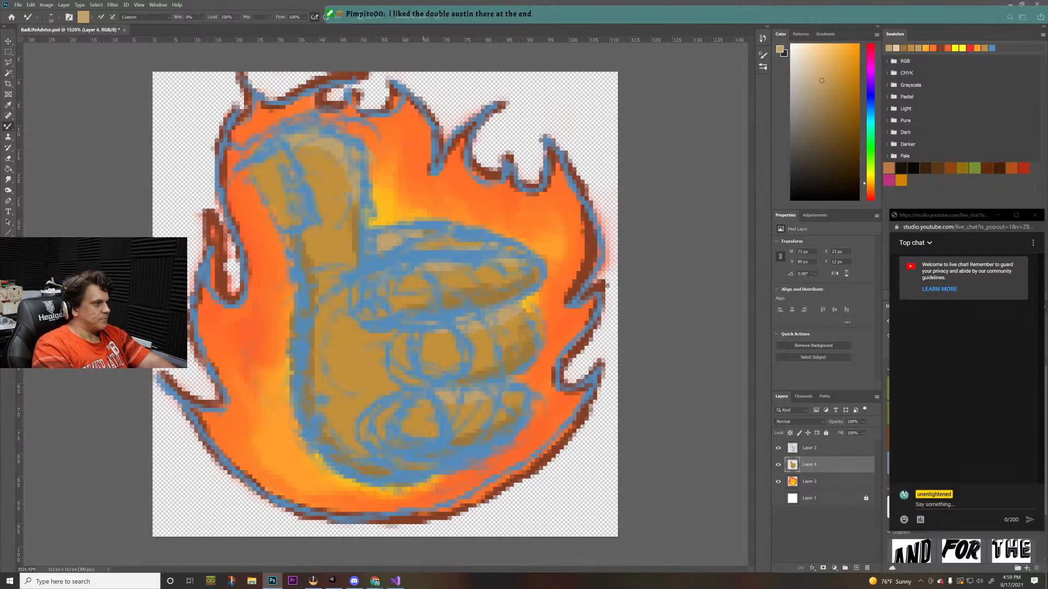
- Hide the sketch on Layer 2, sample the hand's golden tan and fill the unpainted holes in the thumb
click(778, 448)
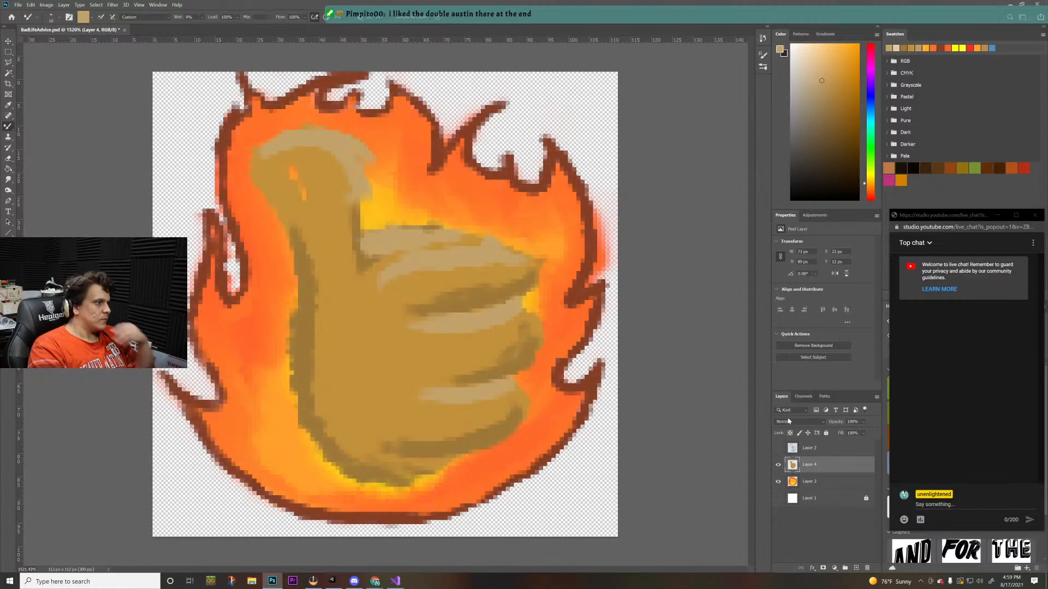
key(i)
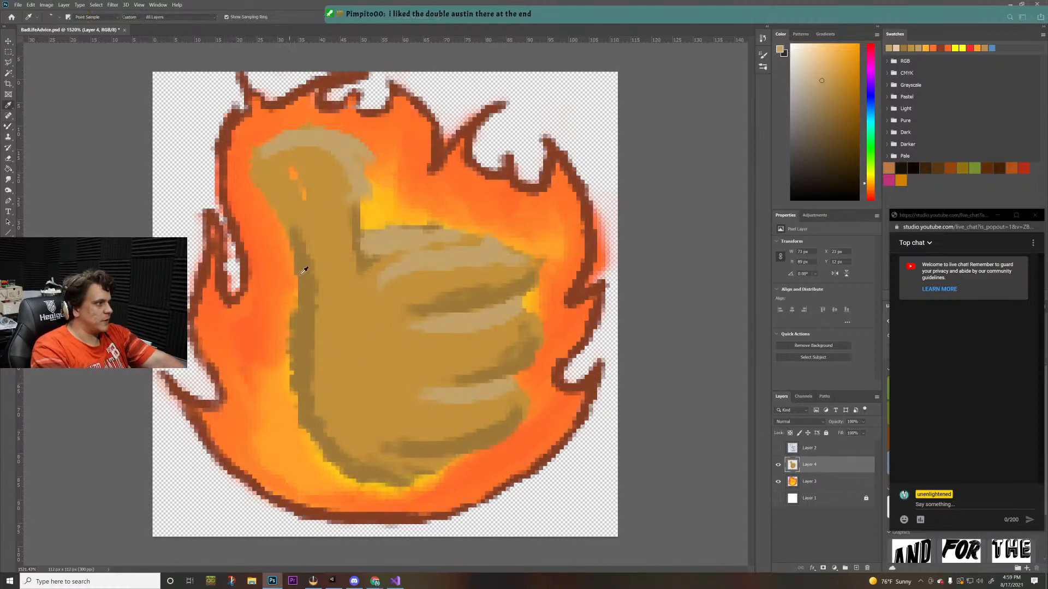
click(319, 334)
key(b)
drag(292, 173, 304, 194)
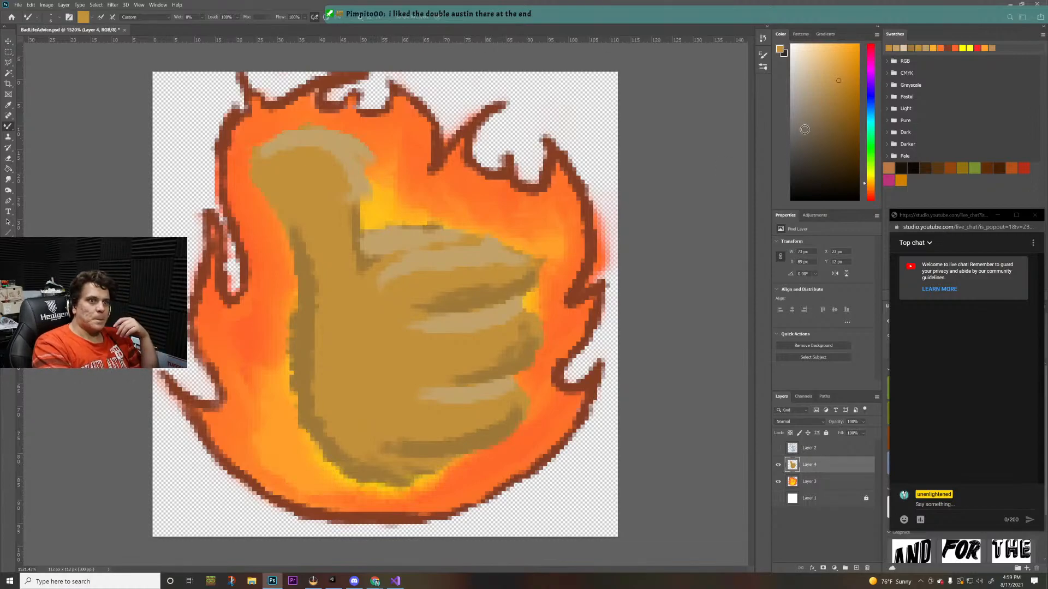
click(823, 139)
drag(391, 313, 430, 308)
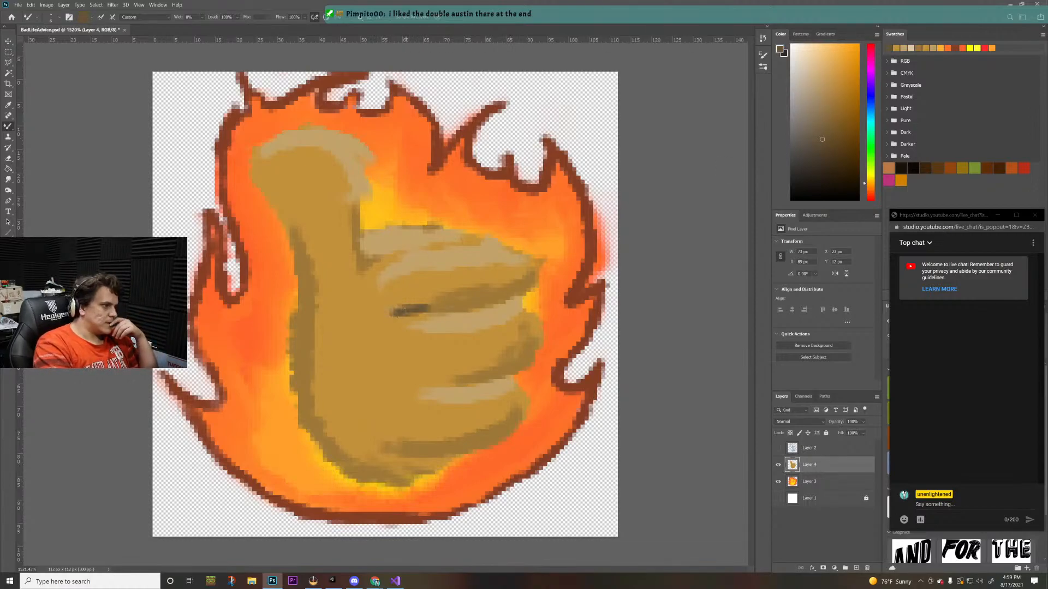
key(ctrl+z)
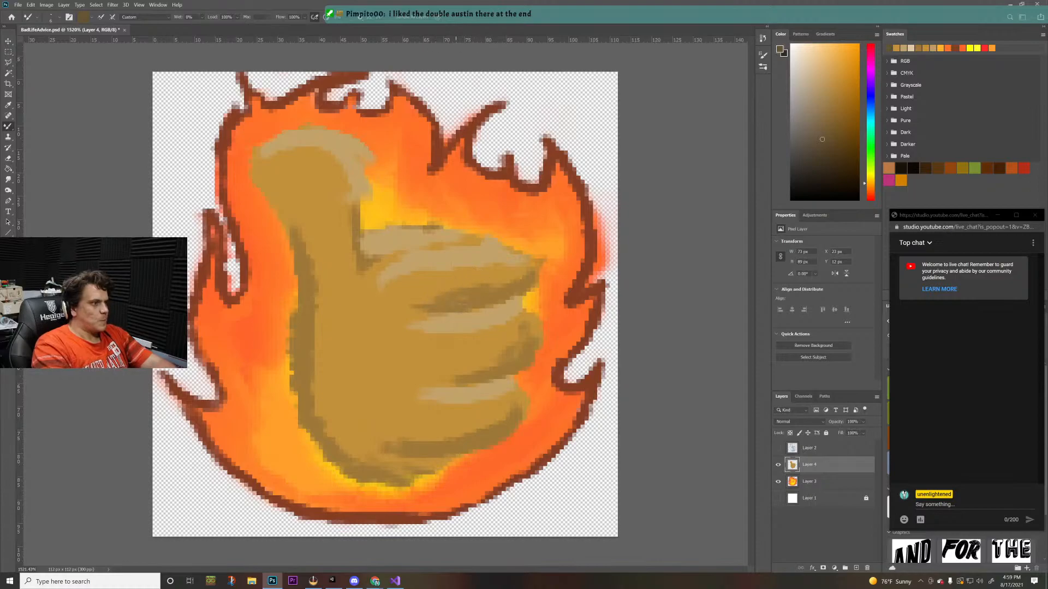
- Sample the hand's brown shading color and outline the three fingers, the thumb's left side and the bottom edge of the palm
key(i)
click(304, 339)
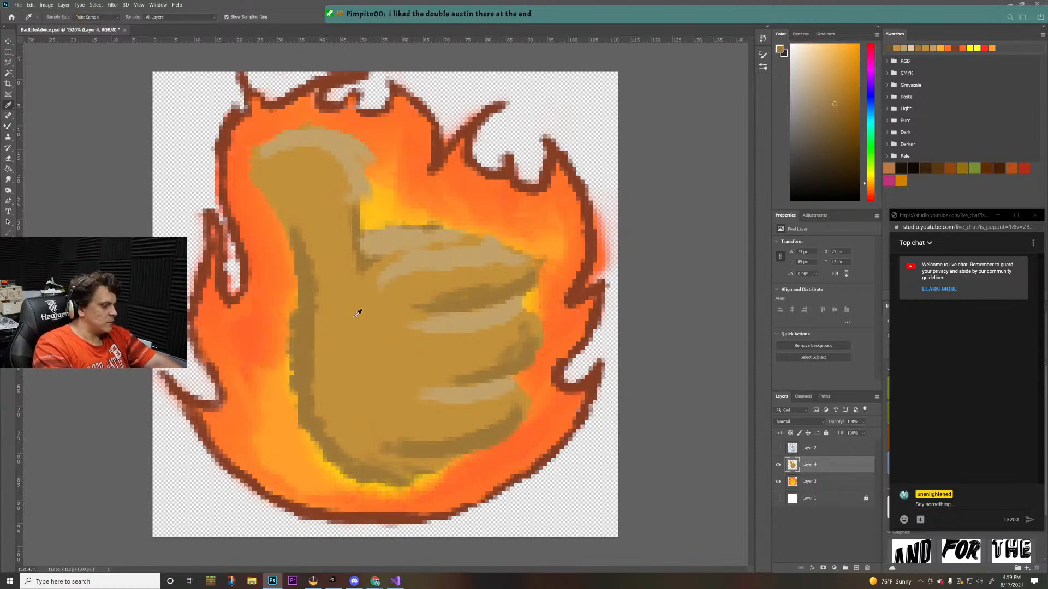
key(b)
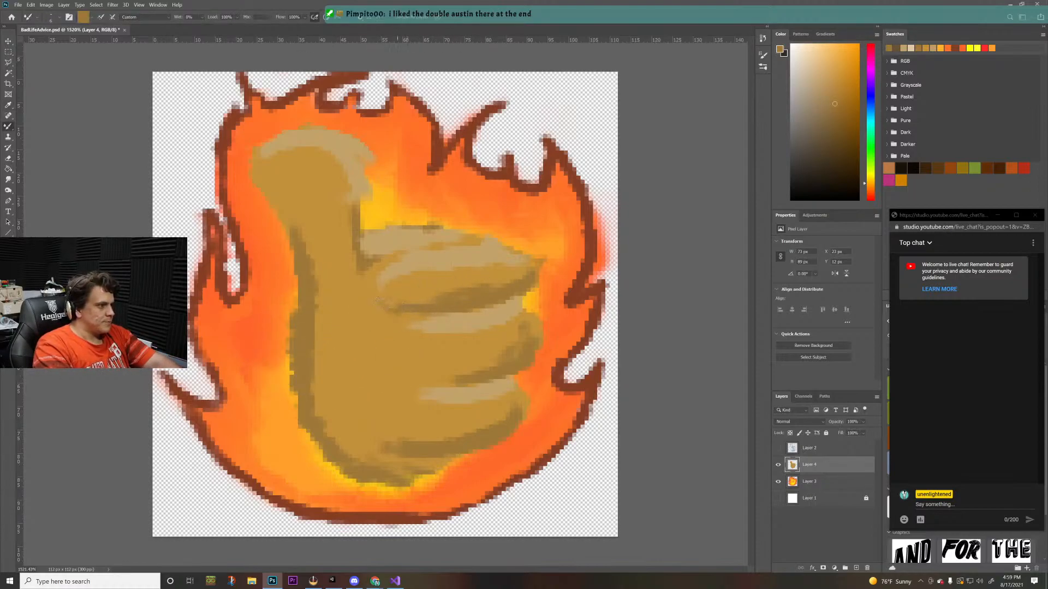
mouse_move(452, 377)
mouse_down()
mouse_move(384, 373)
mouse_move(406, 382)
mouse_move(389, 364)
mouse_move(441, 383)
mouse_up()
mouse_move(378, 428)
mouse_down()
mouse_move(405, 441)
mouse_move(407, 388)
mouse_up()
mouse_move(424, 440)
mouse_down()
mouse_move(476, 434)
mouse_move(511, 402)
mouse_move(524, 377)
mouse_move(531, 293)
mouse_move(524, 252)
mouse_move(499, 235)
mouse_move(416, 229)
mouse_up()
mouse_move(483, 238)
mouse_down()
mouse_move(515, 253)
mouse_move(440, 236)
mouse_up()
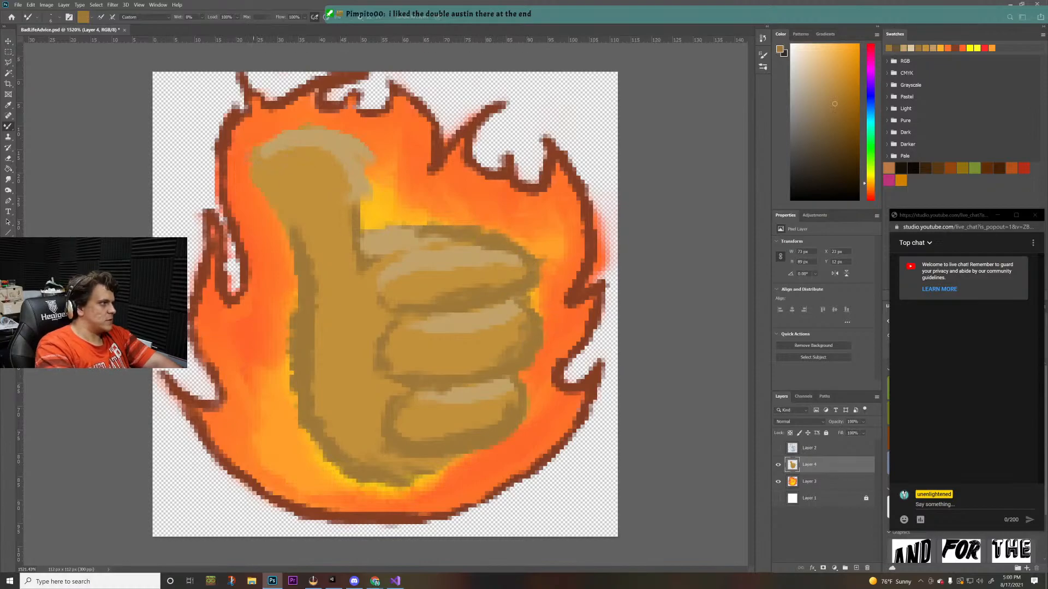
mouse_move(258, 151)
mouse_down()
mouse_move(255, 179)
mouse_move(290, 225)
mouse_move(261, 175)
mouse_up()
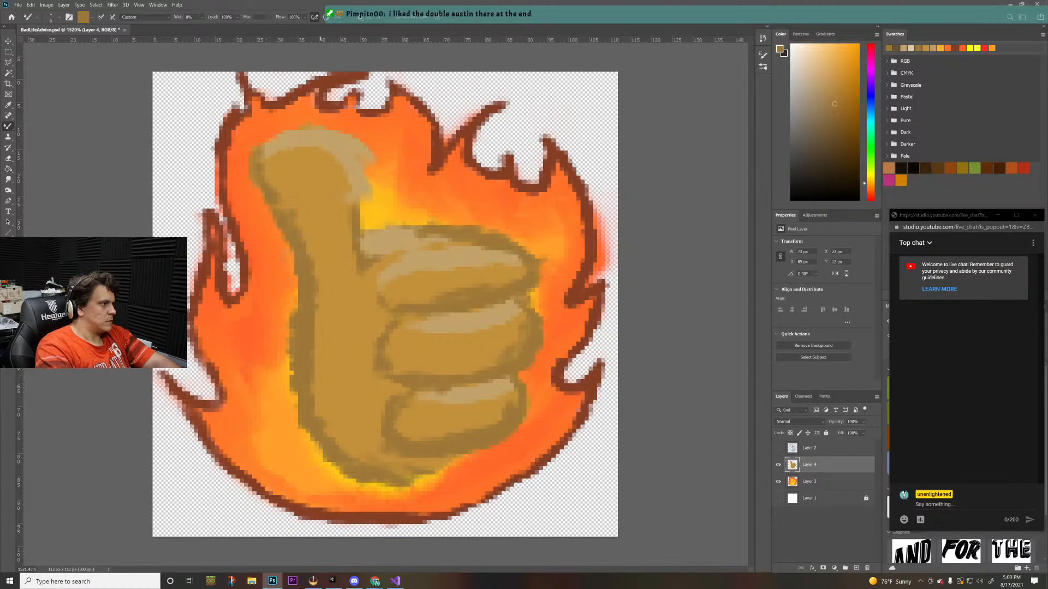
drag(388, 475, 459, 463)
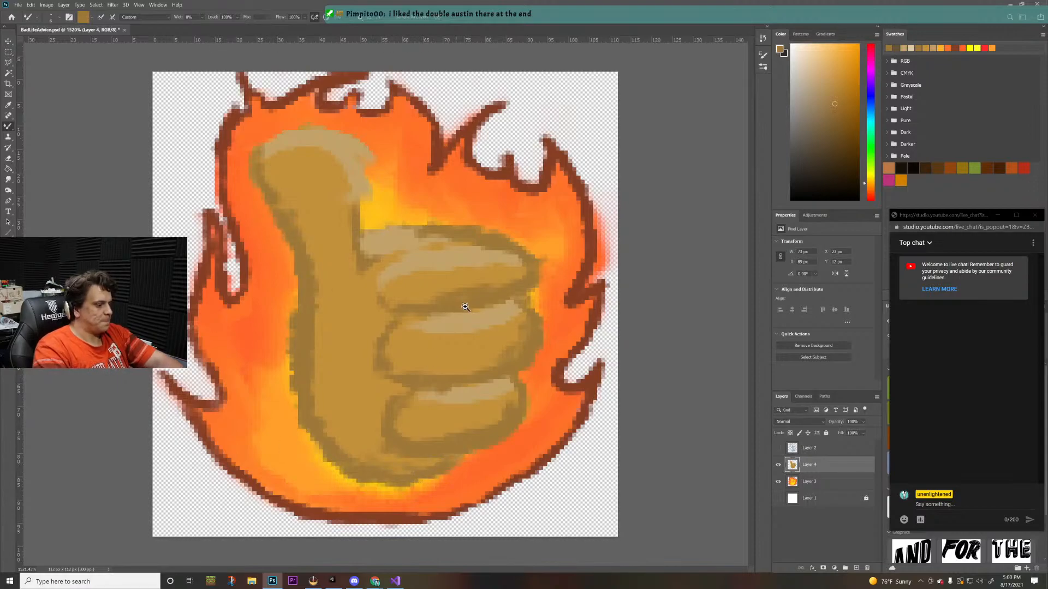
- Erase the rough edges of the hand along the palm, around the thumb's tip and above the upper finger
key(z)
drag(464, 306, 363, 374)
drag(350, 326, 421, 299)
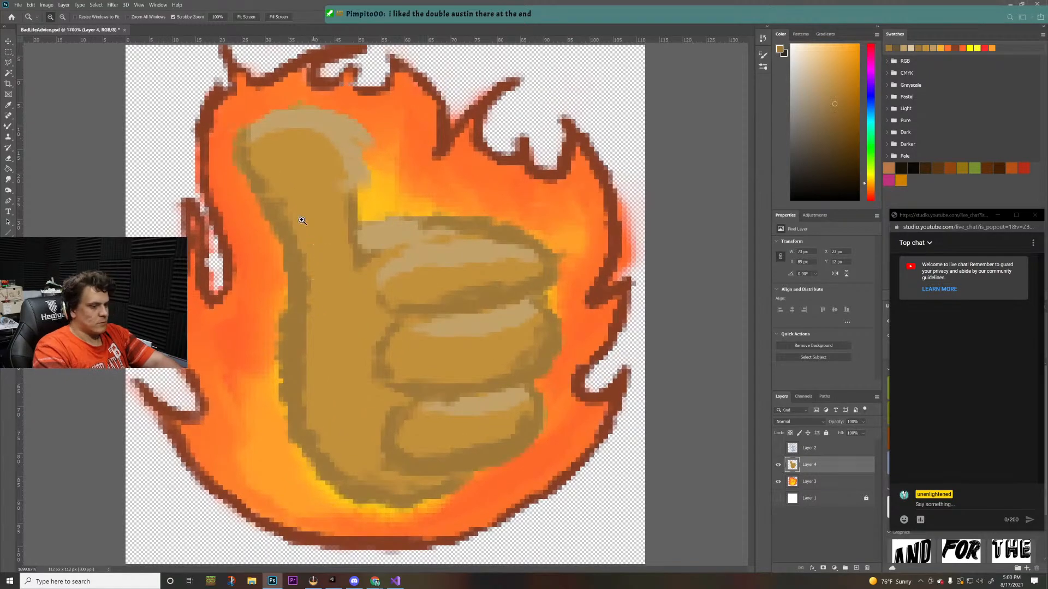
key(e)
mouse_move(279, 313)
mouse_down()
mouse_move(268, 431)
mouse_move(297, 476)
mouse_move(352, 508)
mouse_move(329, 502)
mouse_move(420, 515)
mouse_move(406, 508)
mouse_move(453, 491)
mouse_up()
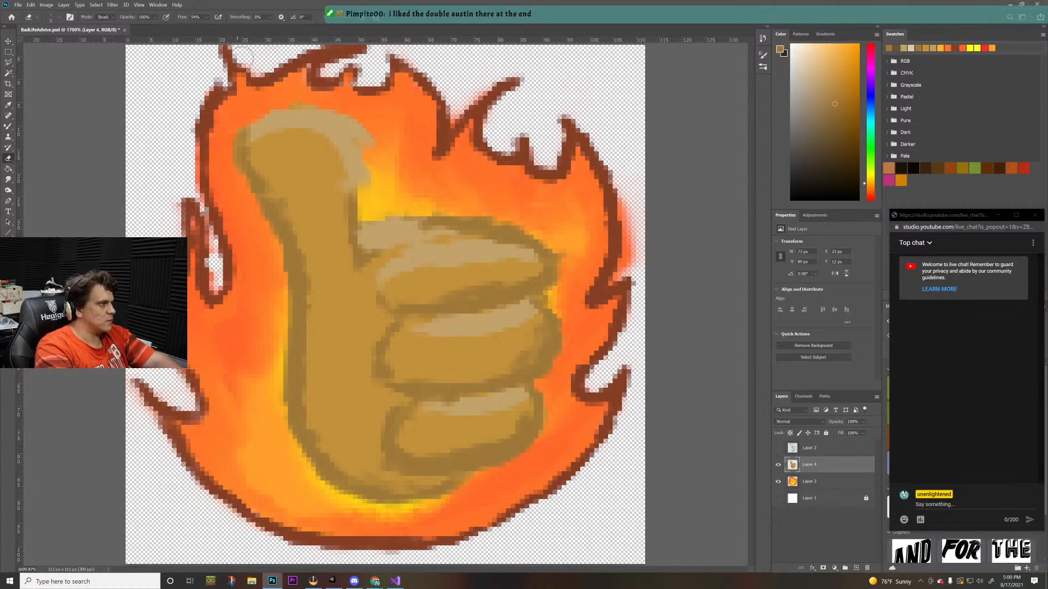
drag(365, 116, 367, 134)
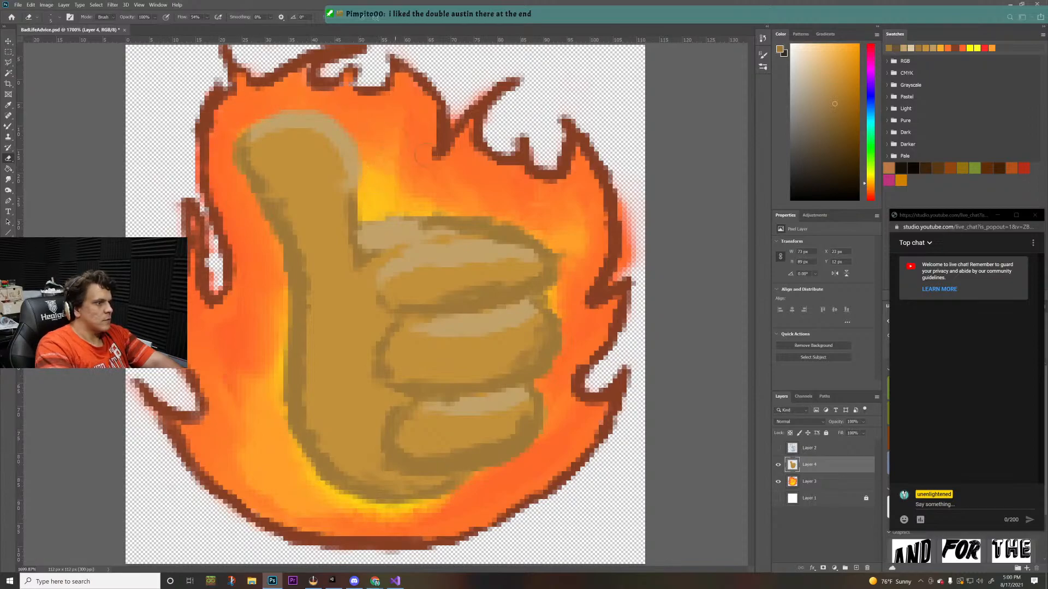
mouse_move(395, 212)
mouse_down()
mouse_move(365, 226)
mouse_move(391, 214)
mouse_move(447, 217)
mouse_up()
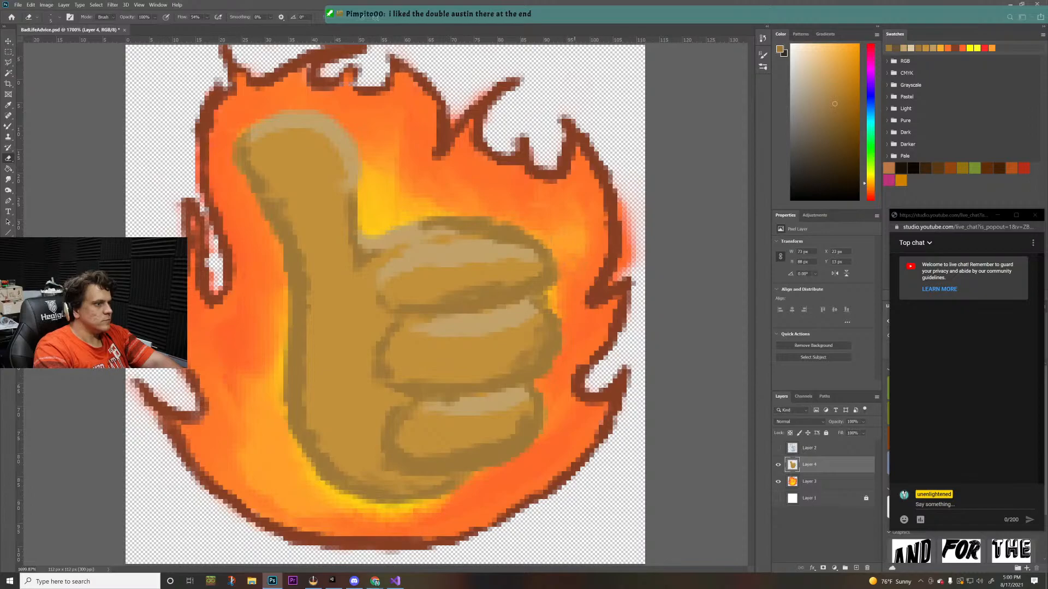
- Increase the Mixer Brush's wetness, sample the golden tan and blend the dark shading along the left edge of the thumb and palm
key(z)
mouse_move(543, 205)
mouse_down()
mouse_move(378, 317)
mouse_move(461, 243)
mouse_up()
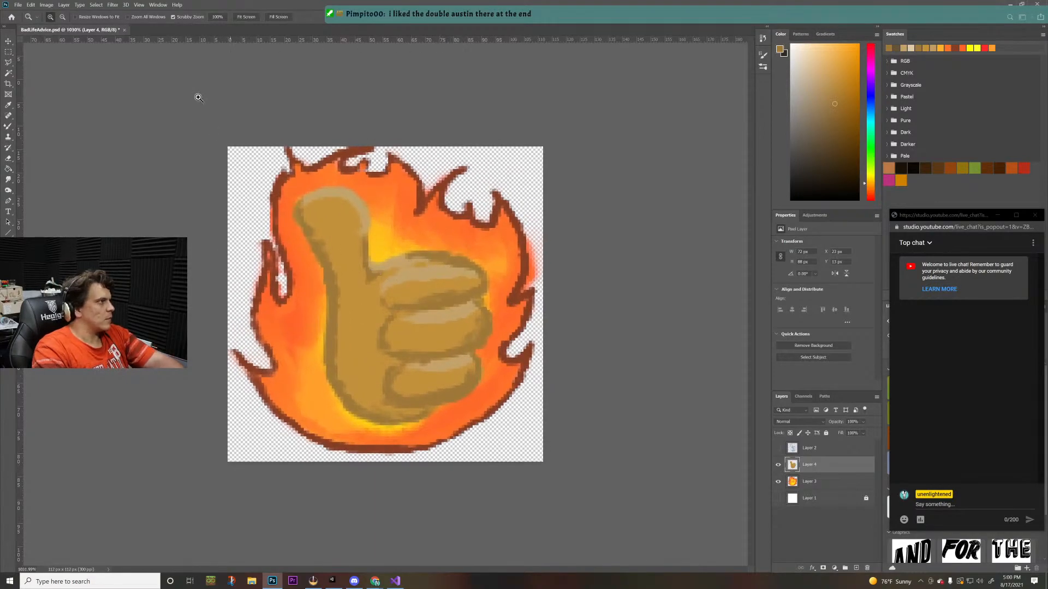
key(b)
click(202, 17)
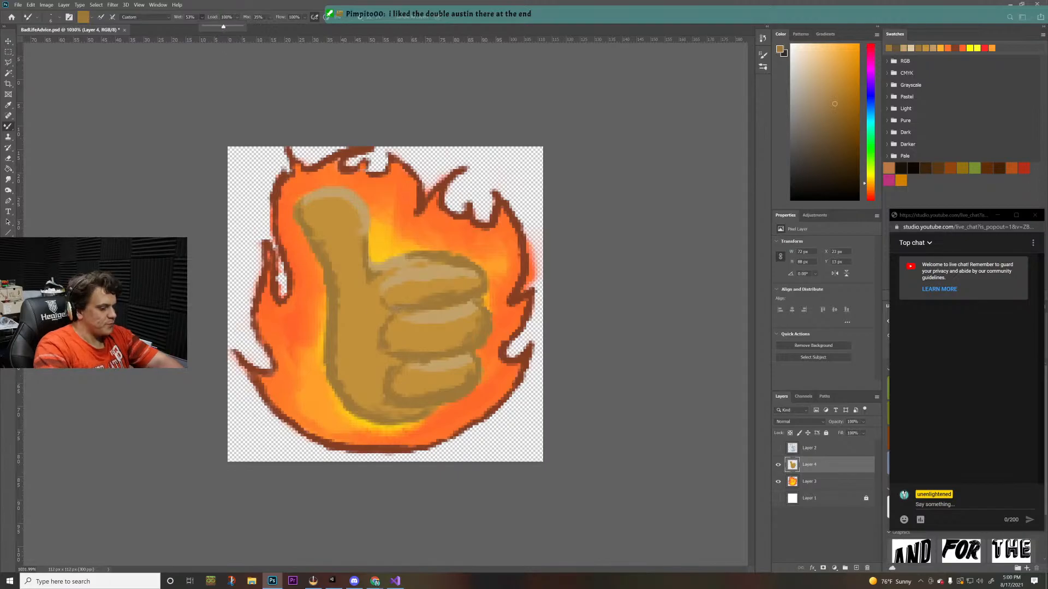
key(i)
click(359, 375)
key(z)
drag(314, 366, 350, 331)
key(b)
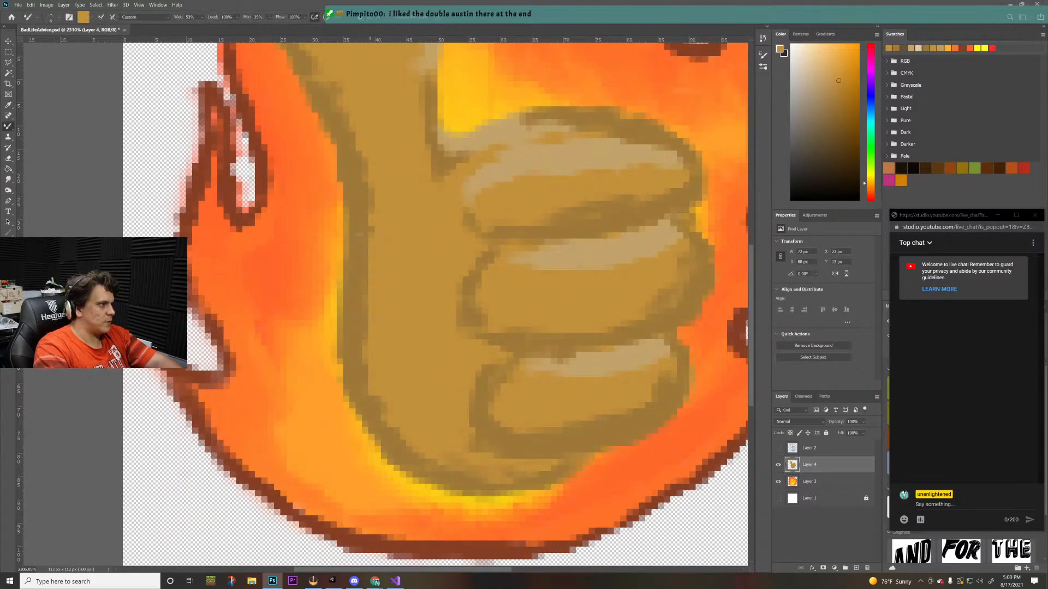
mouse_move(370, 258)
mouse_down()
mouse_move(354, 275)
mouse_move(370, 284)
mouse_move(381, 216)
mouse_move(340, 115)
mouse_up()
mouse_move(362, 314)
mouse_down()
mouse_move(362, 388)
mouse_move(424, 459)
mouse_up()
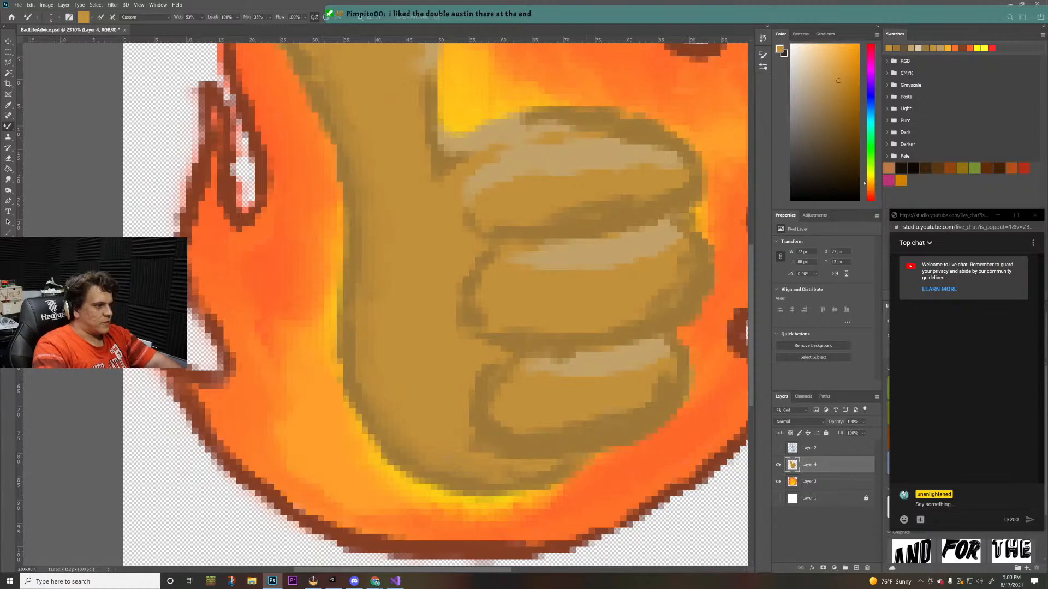
- Blend the dark shading into the golden tan along the undersides of all three fingers
drag(586, 405, 632, 421)
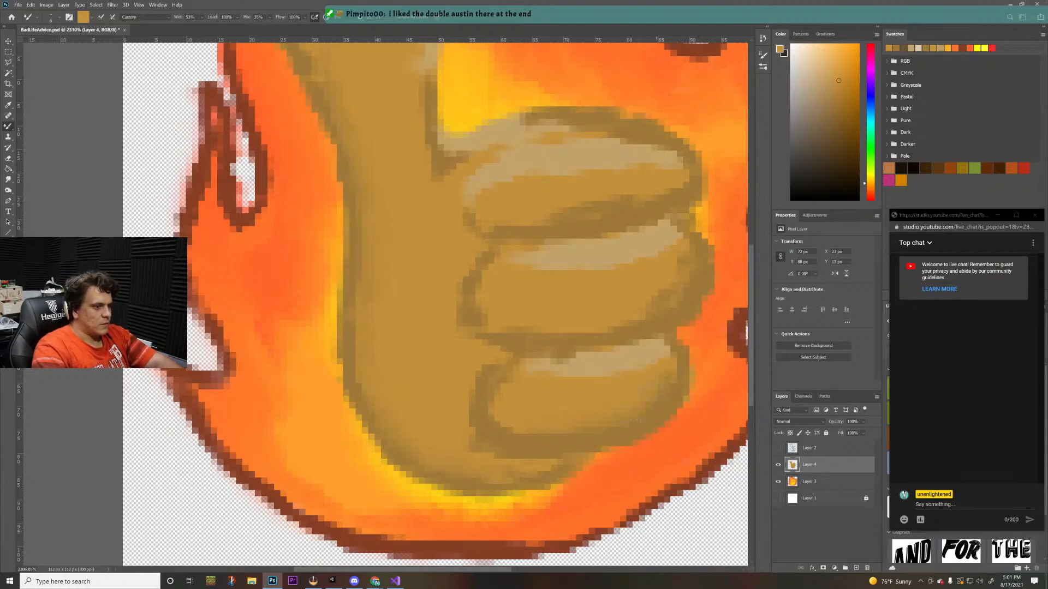
drag(521, 416, 493, 419)
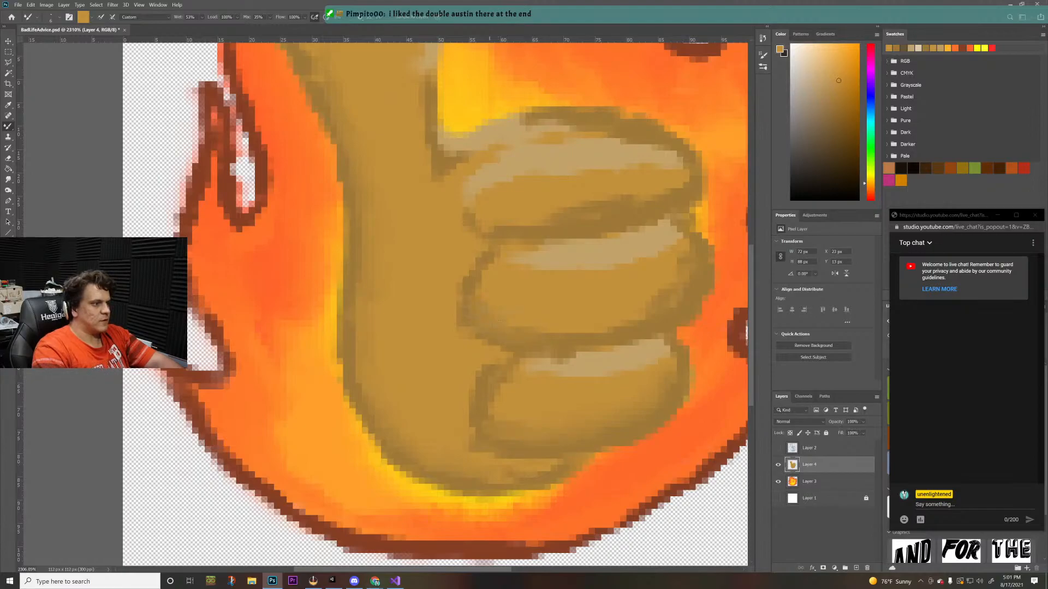
drag(562, 338, 620, 331)
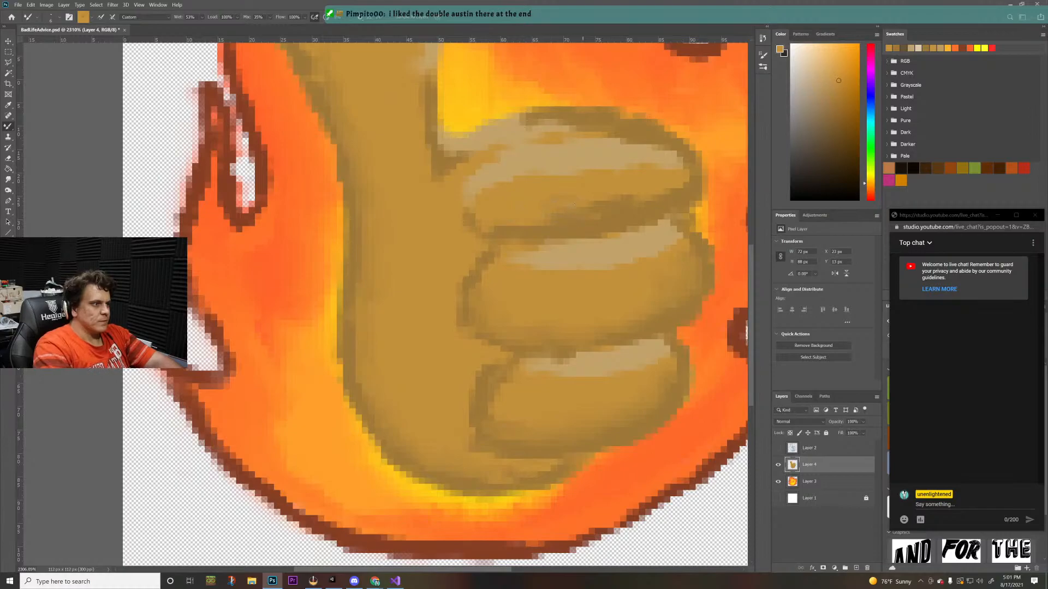
mouse_move(556, 213)
mouse_down()
mouse_move(652, 206)
mouse_move(685, 192)
mouse_up()
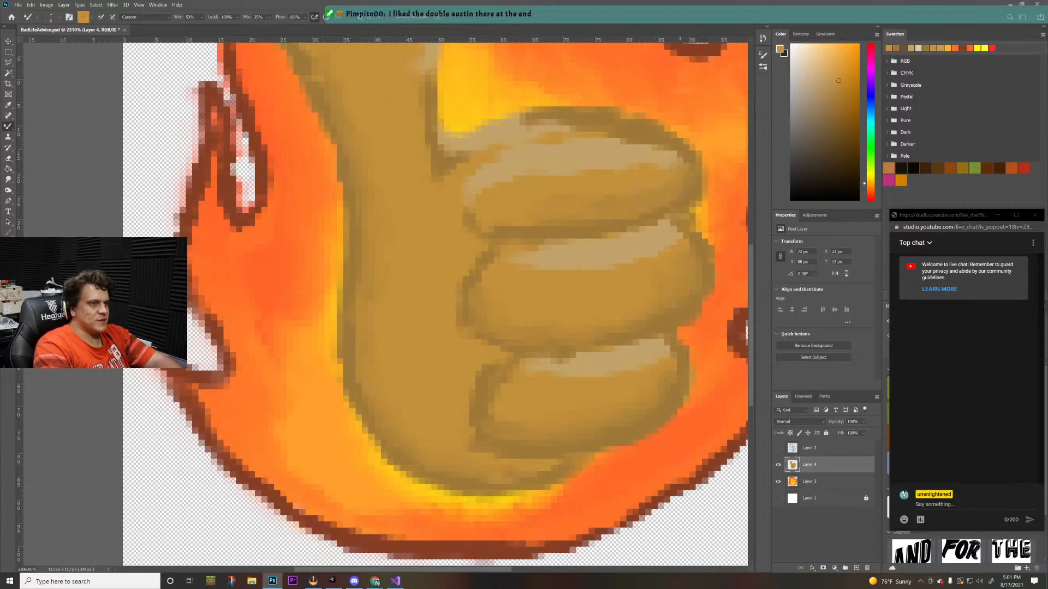
- Erase the orange haze outside the flame's right outline on Layer 3
key(z)
mouse_move(524, 222)
mouse_down()
mouse_move(468, 262)
mouse_move(491, 234)
mouse_move(392, 289)
mouse_up()
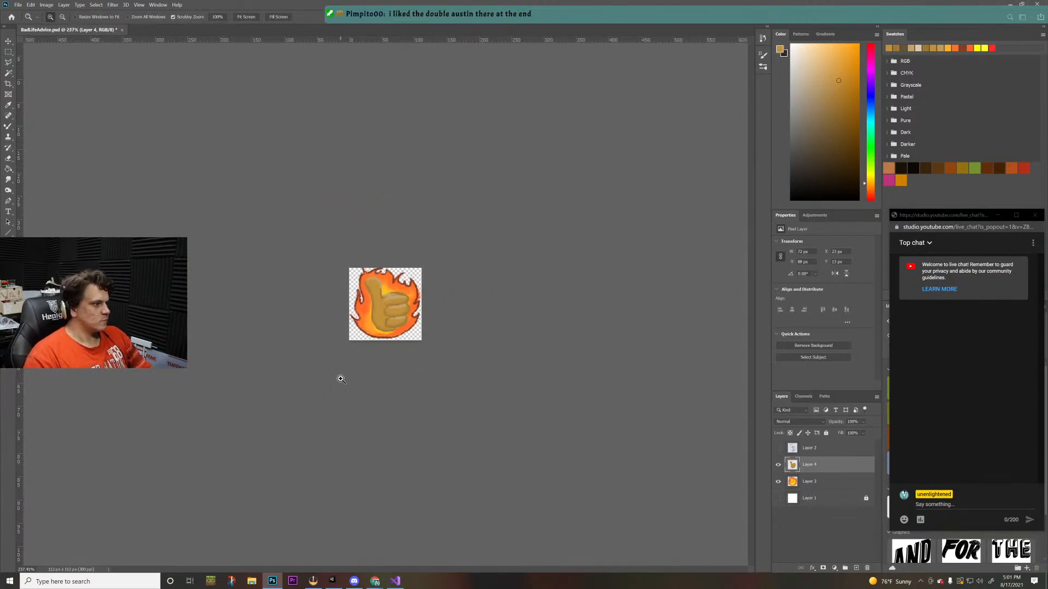
drag(330, 236, 435, 210)
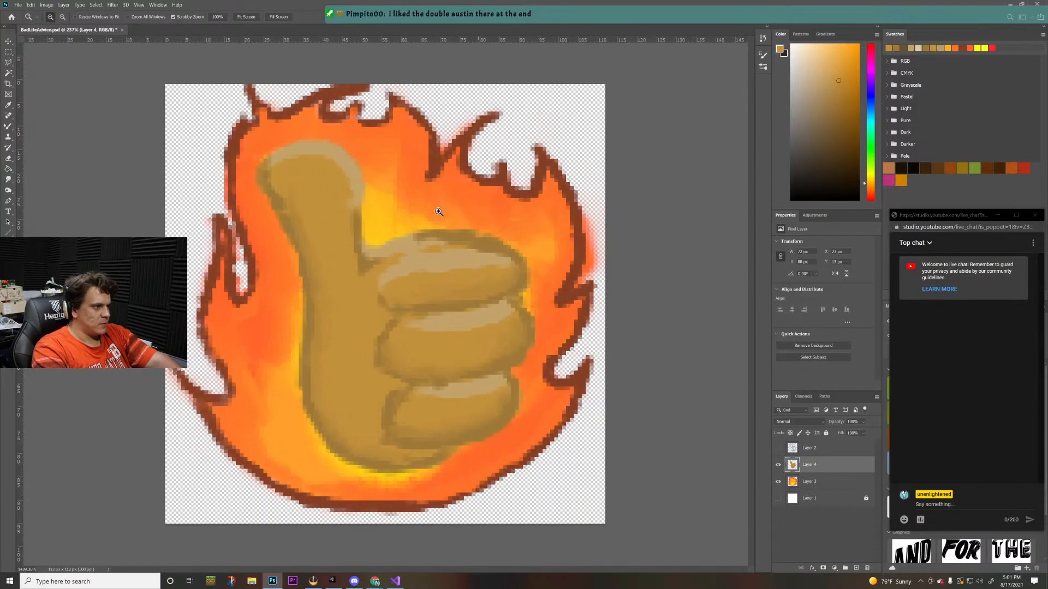
click(819, 481)
key(e)
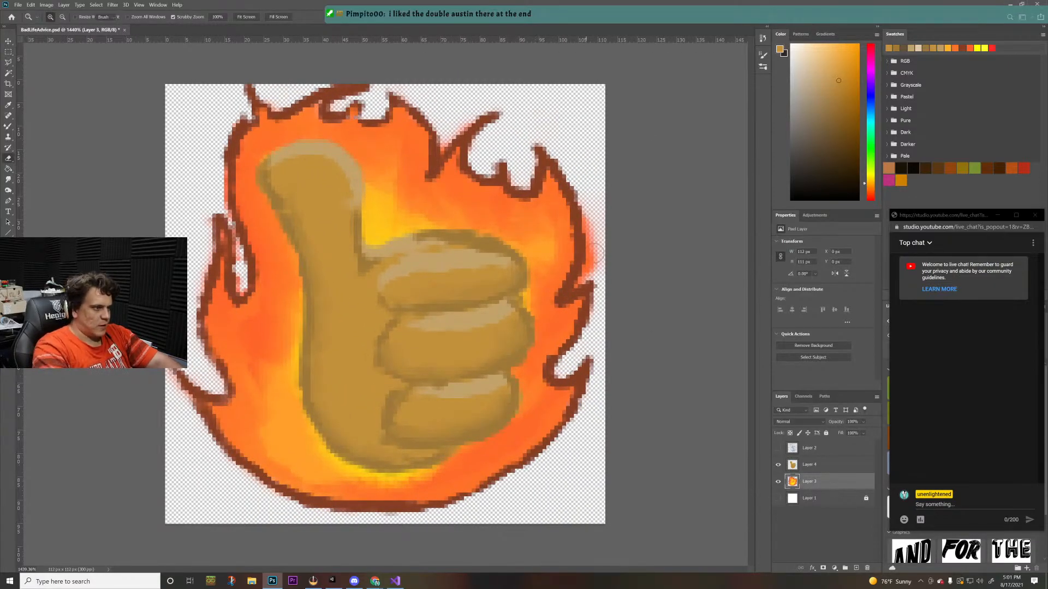
mouse_move(598, 228)
mouse_down()
mouse_move(598, 262)
mouse_move(598, 240)
mouse_up()
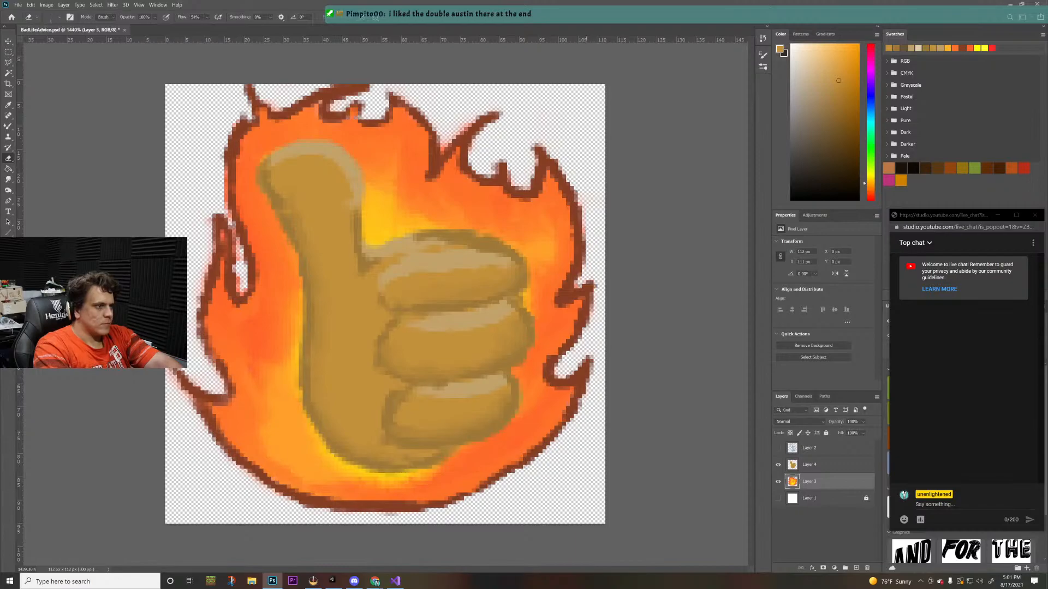
drag(586, 230, 577, 289)
key(z)
drag(475, 274, 433, 308)
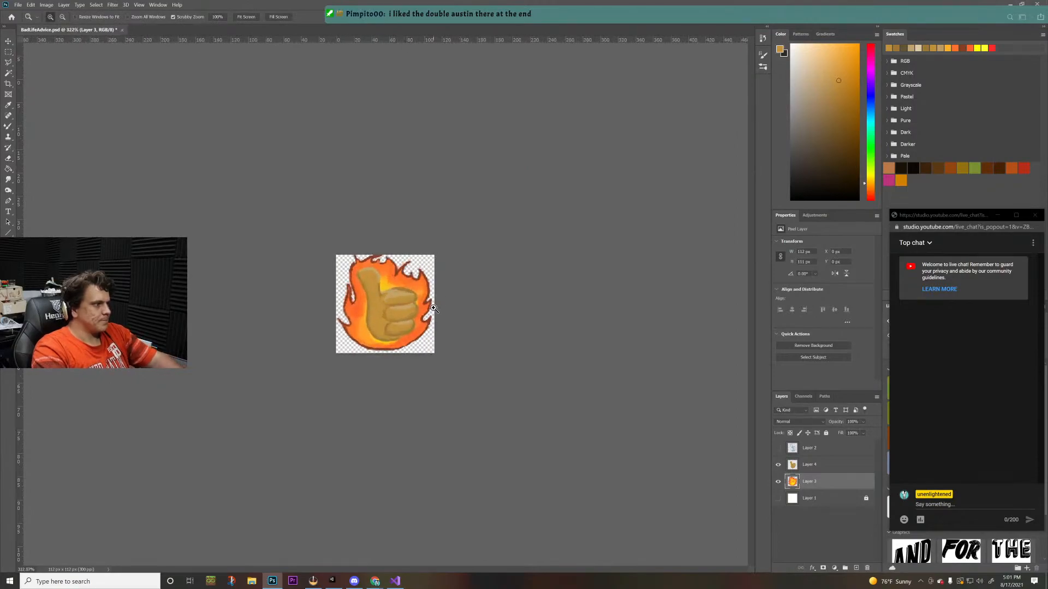
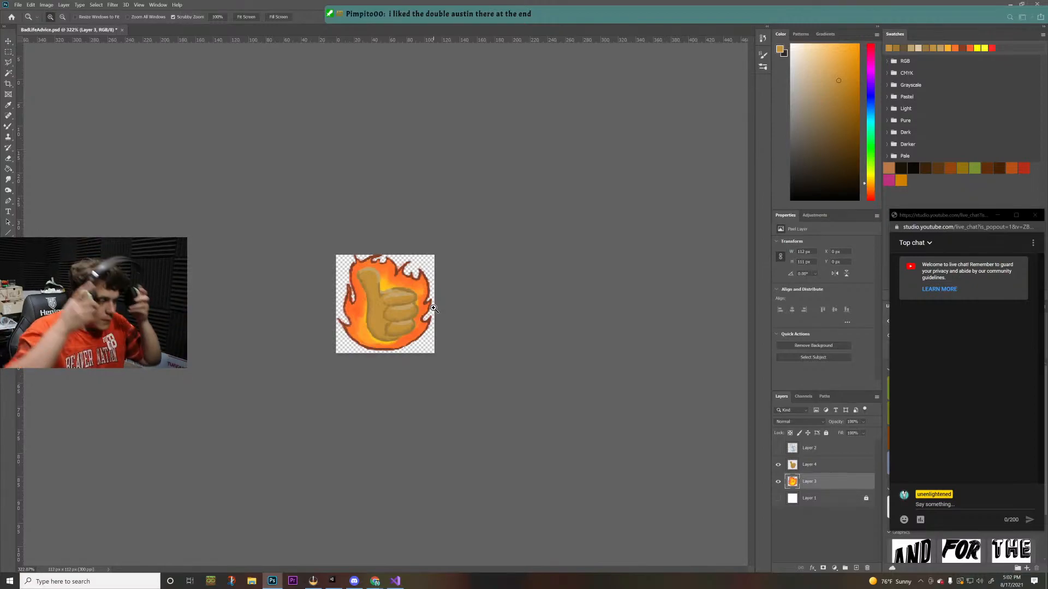
- Export the emote at 112 x 112 px as BadLifeAdvice112.png in the Exports folder
click(22, 5)
mouse_move(104, 118)
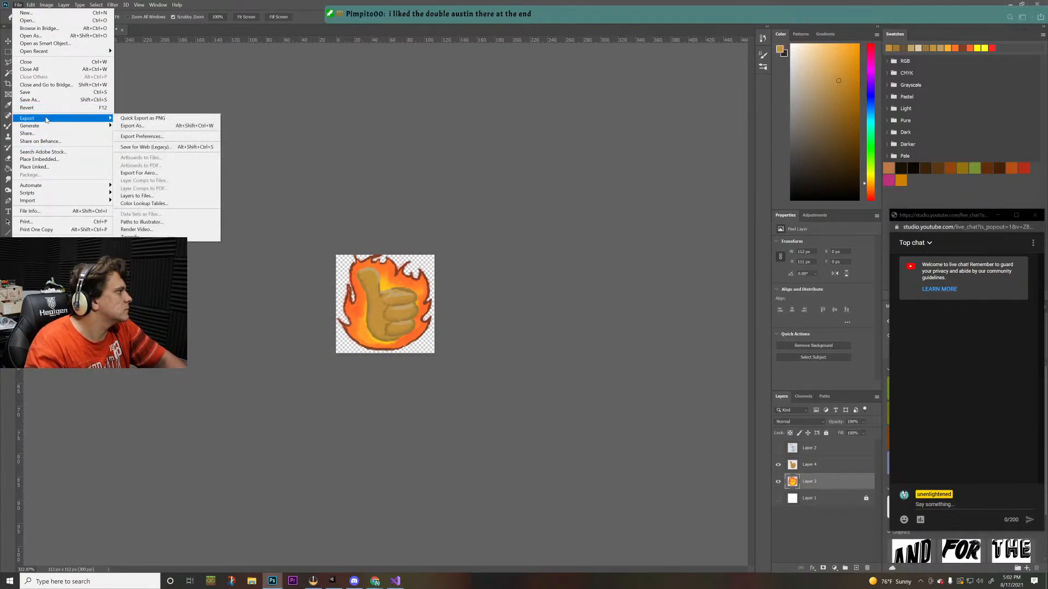
click(133, 126)
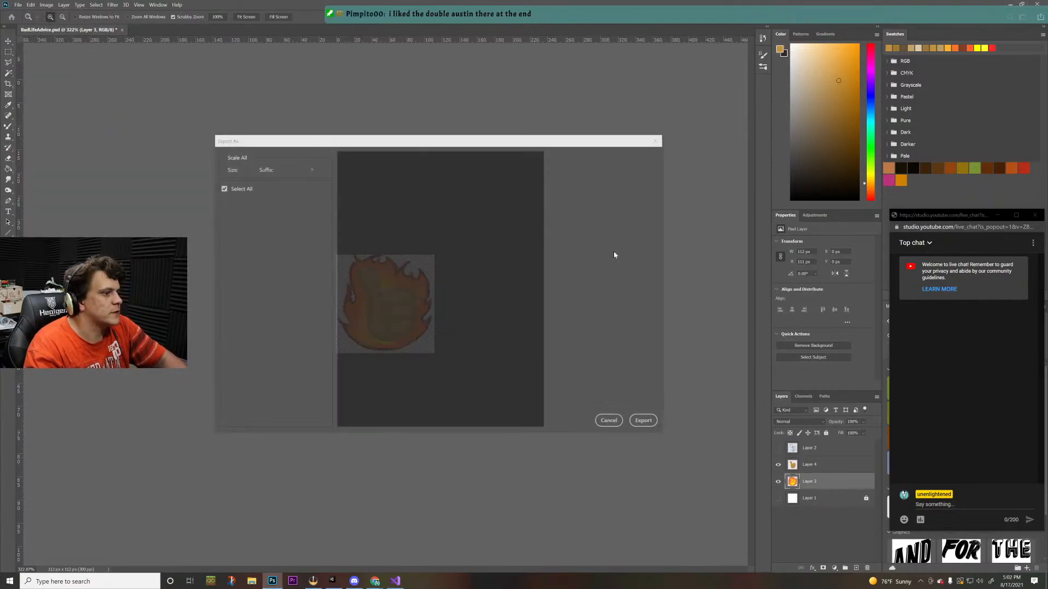
click(644, 421)
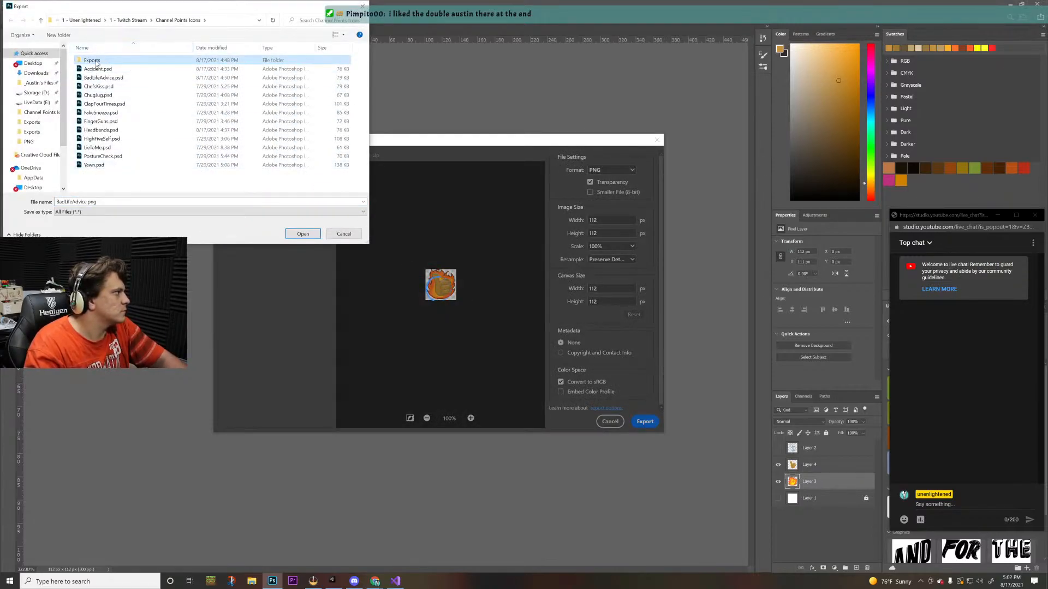
double_click(94, 60)
click(86, 202)
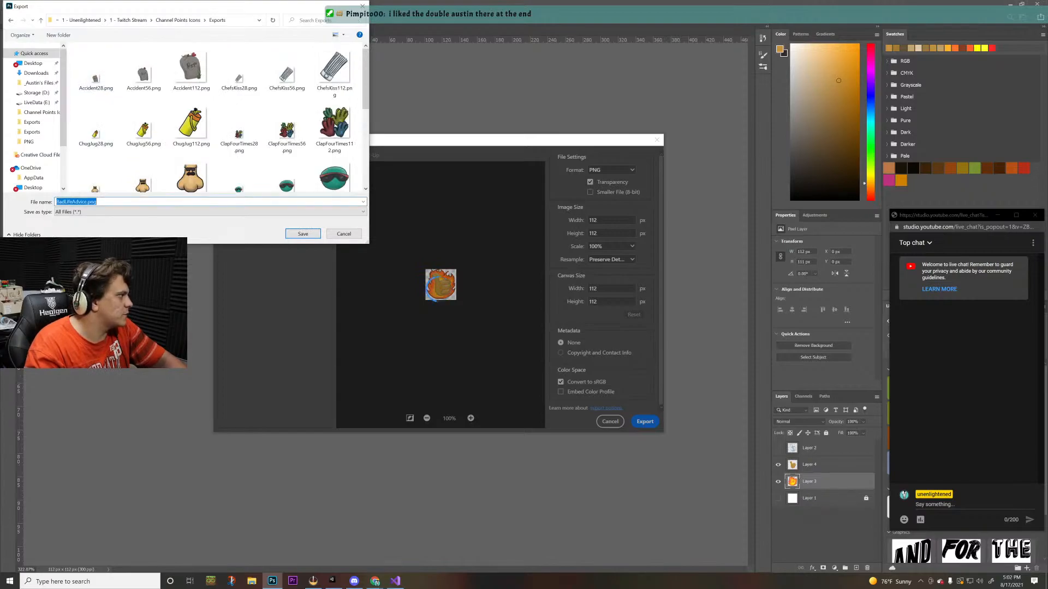
click(85, 202)
text(112)
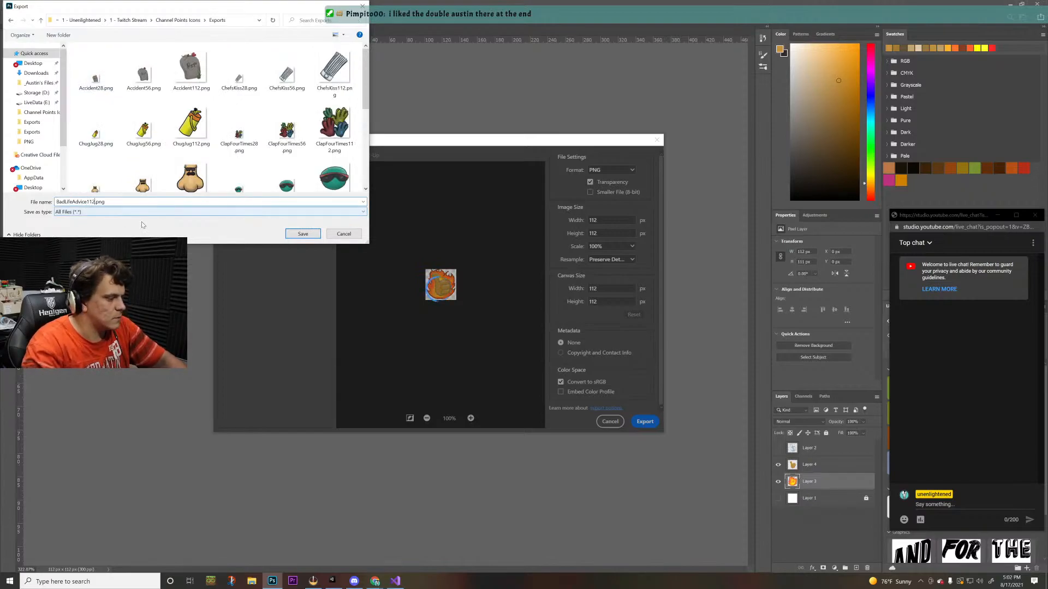
click(303, 234)
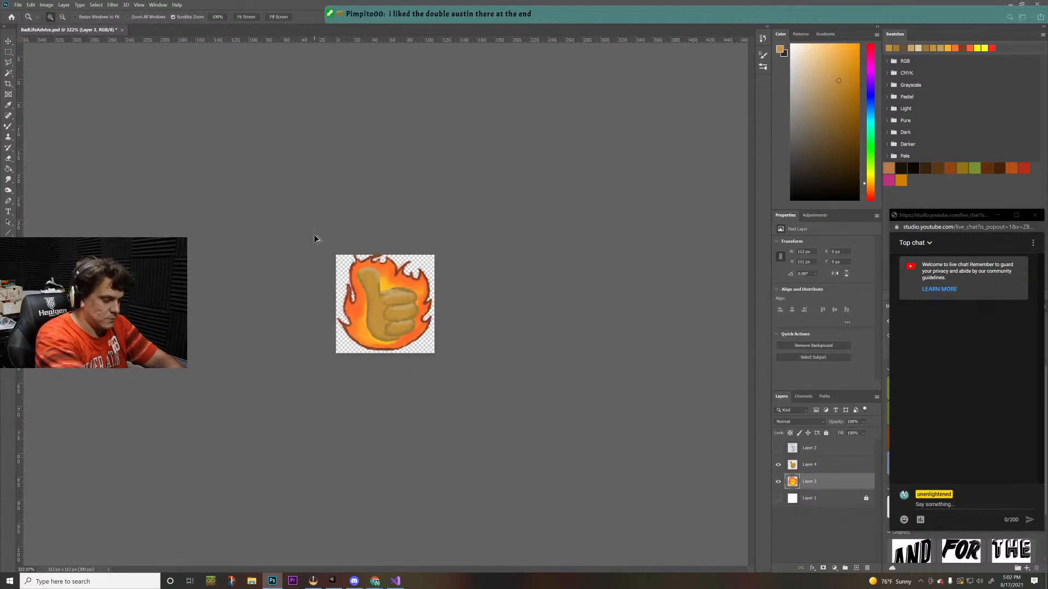
- Export the emote at 56 x 56 px as BadLifeAdvice56.png in the Exports folder
key(ctrl+alt+shift+w)
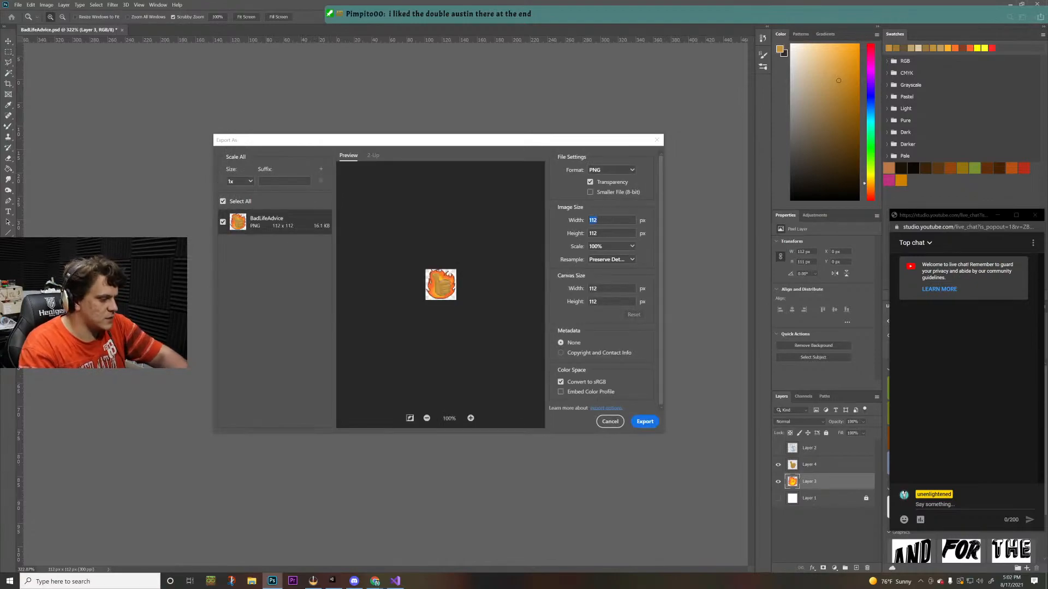
text(56)
key(Tab)
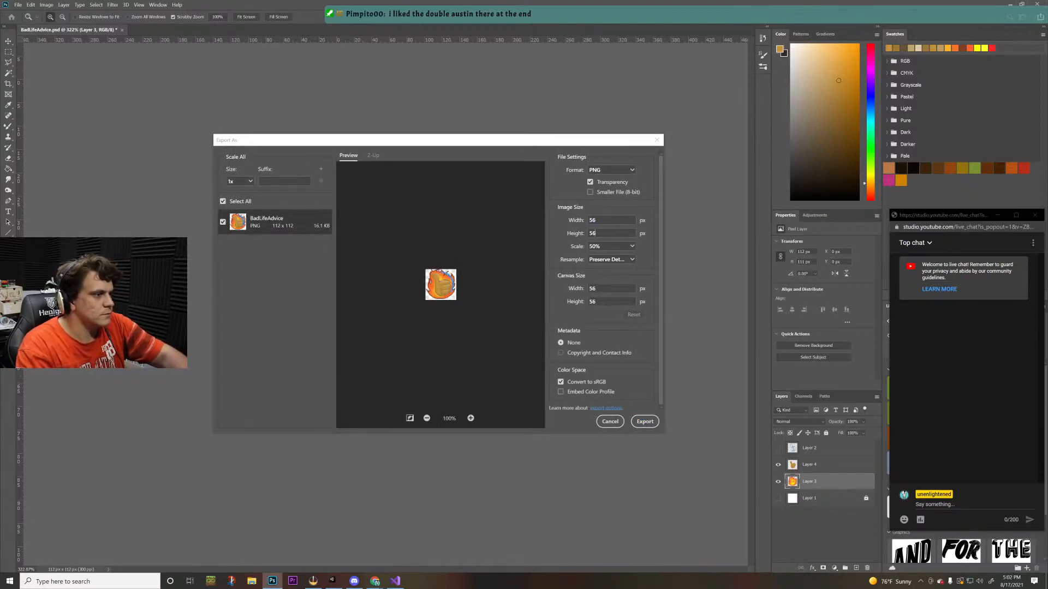
click(645, 421)
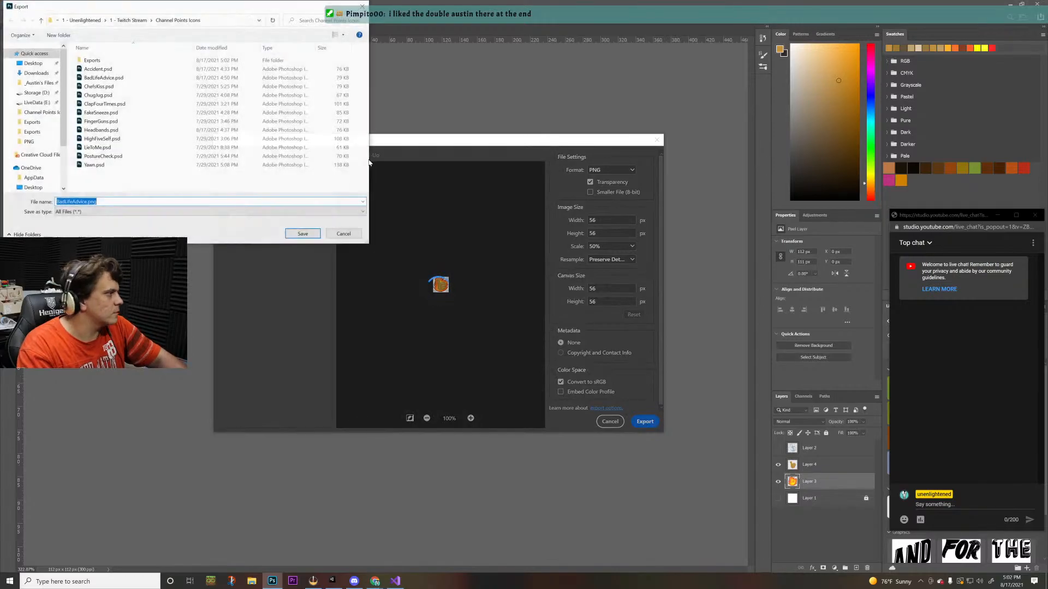
double_click(163, 60)
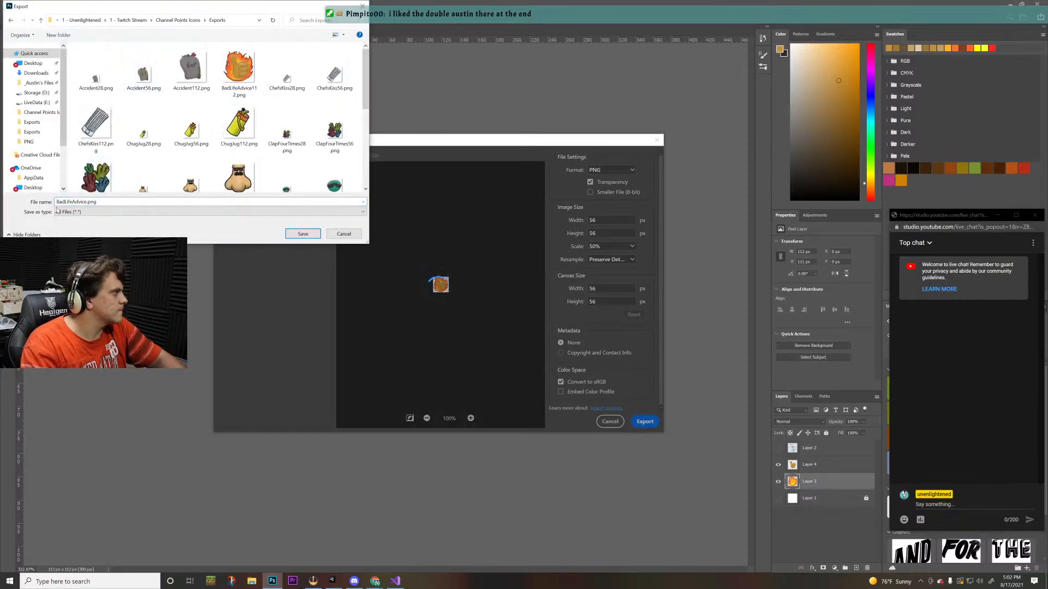
click(88, 202)
click(87, 202)
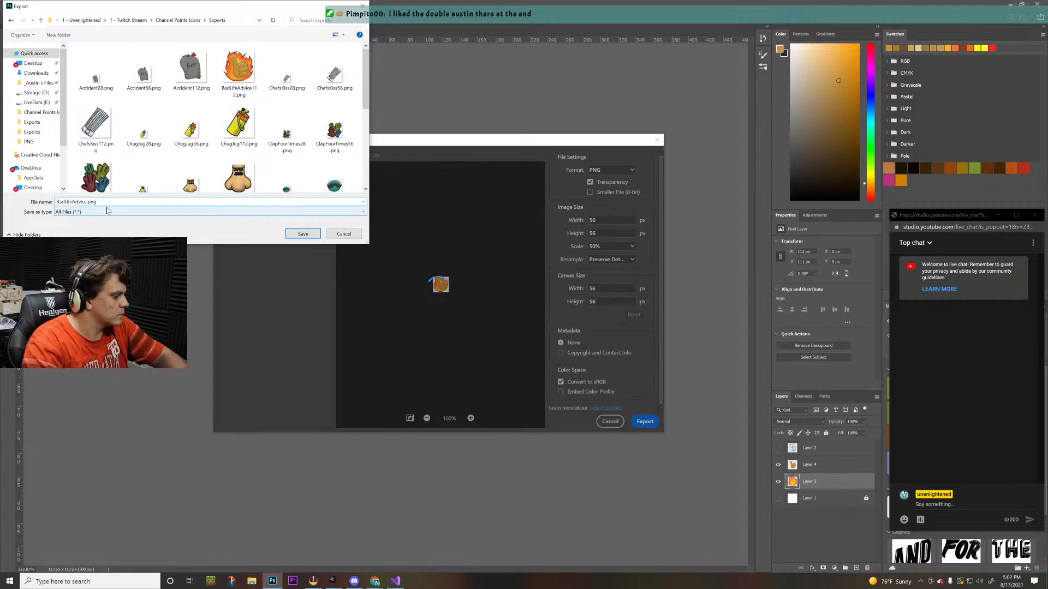
text(56)
click(302, 235)
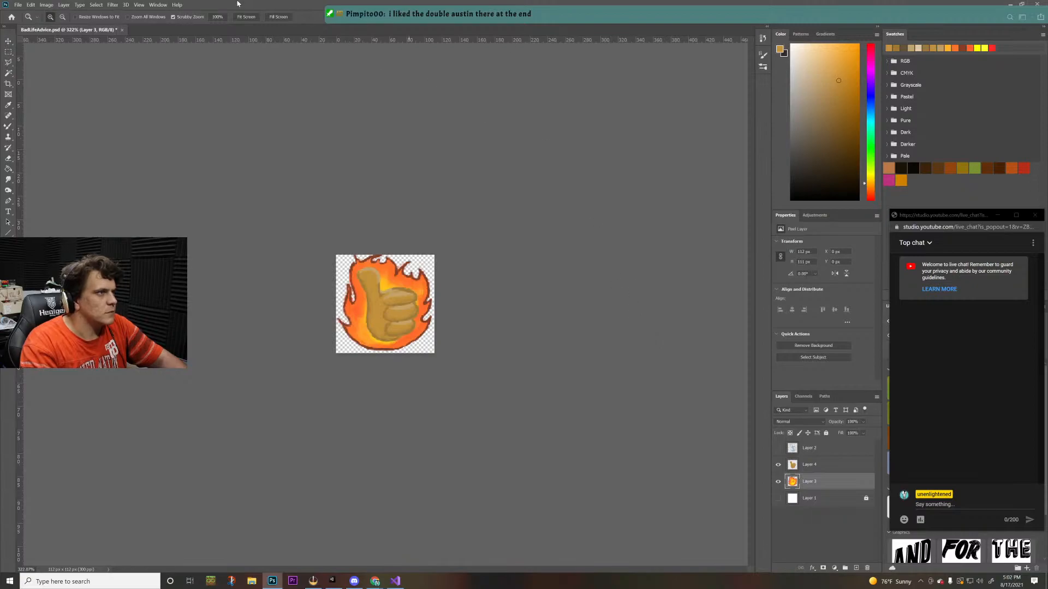
- Export the emote at 28 x 28 px as BadLifeAdvice28.png in the Exports folder
click(17, 4)
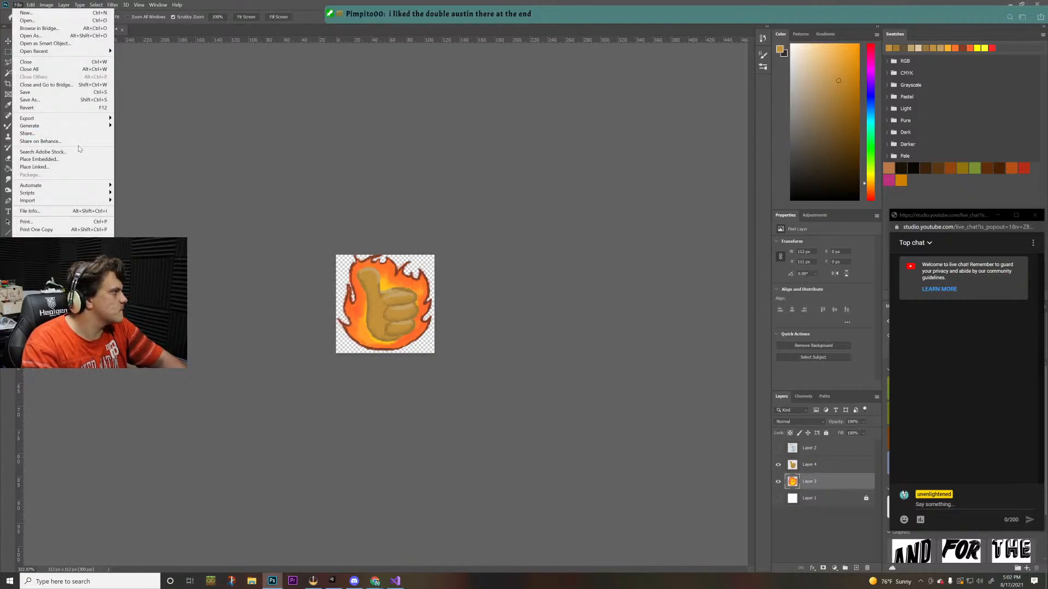
click(163, 183)
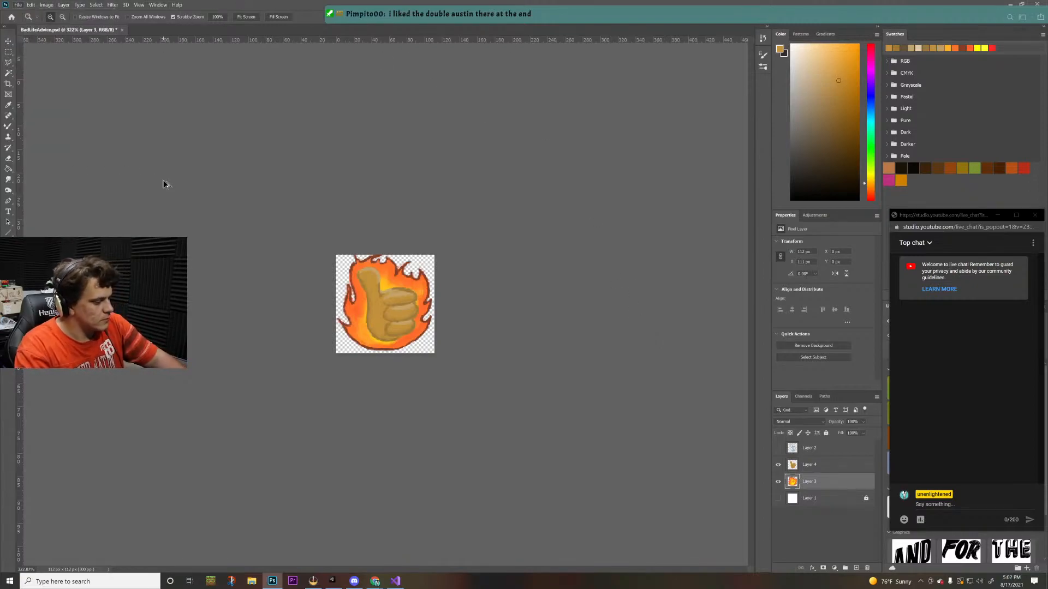
key(ctrl+alt+shift+w)
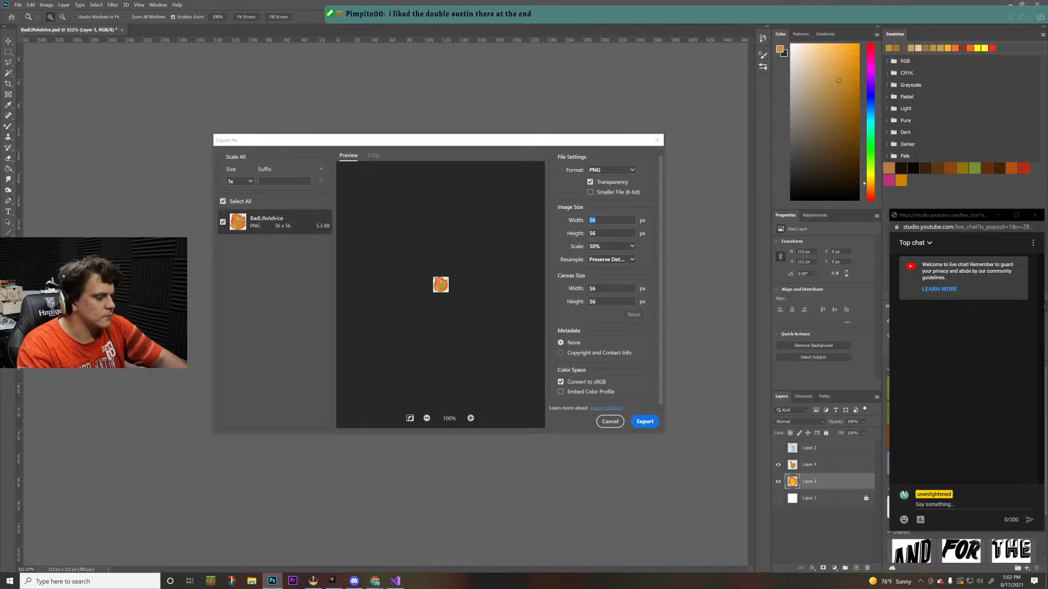
text(28)
key(Tab)
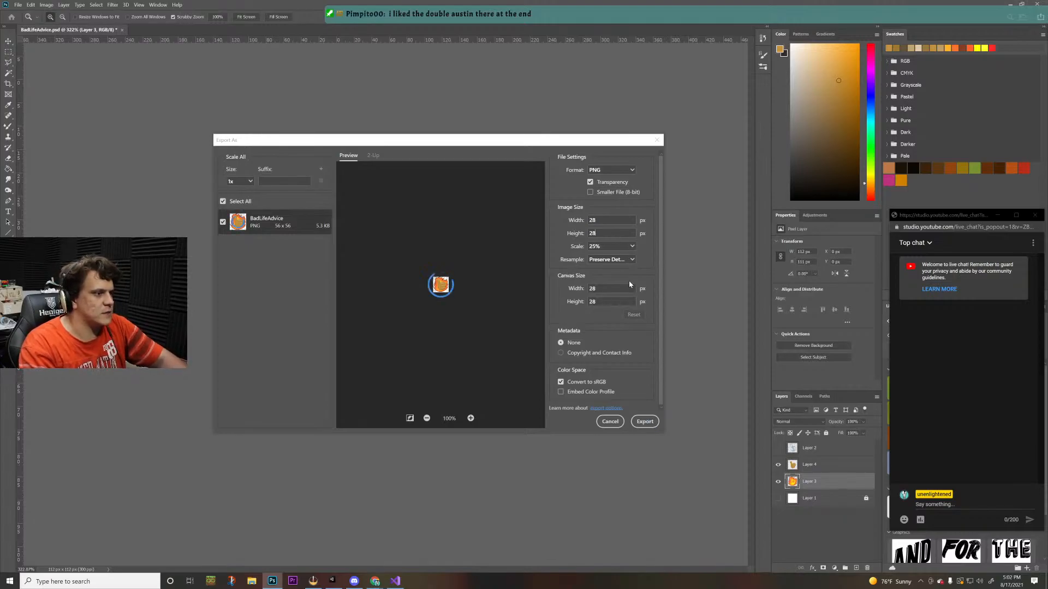
click(645, 423)
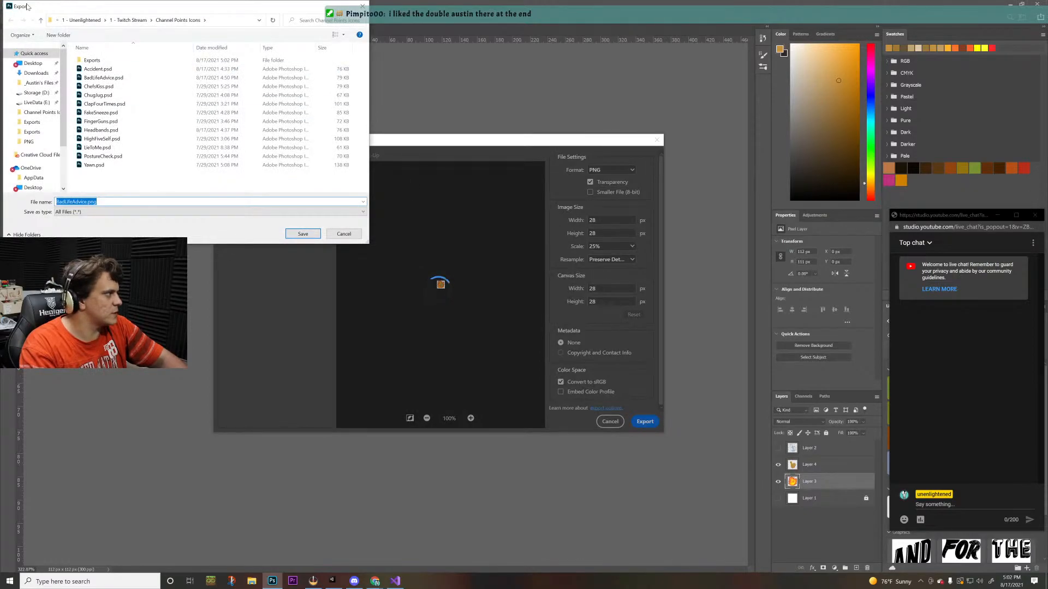
double_click(91, 60)
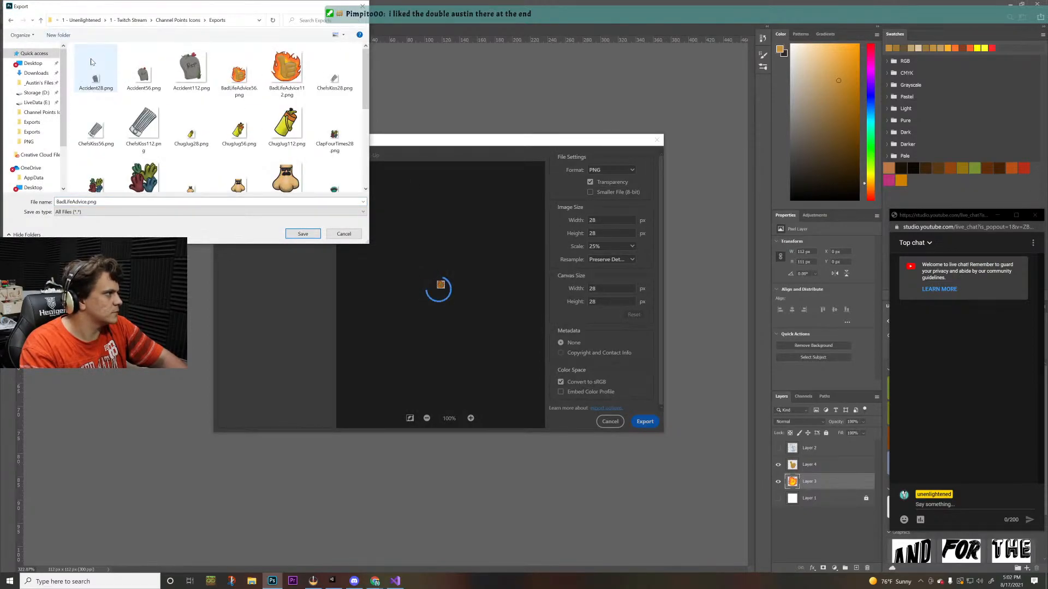
scroll(111, 74, down, 5)
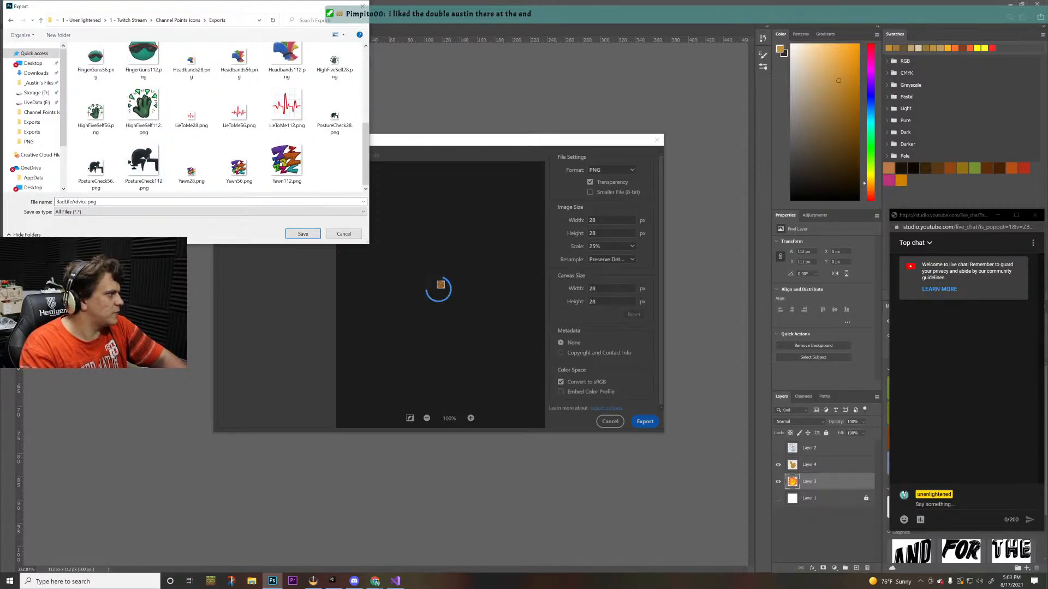
click(85, 202)
click(85, 202)
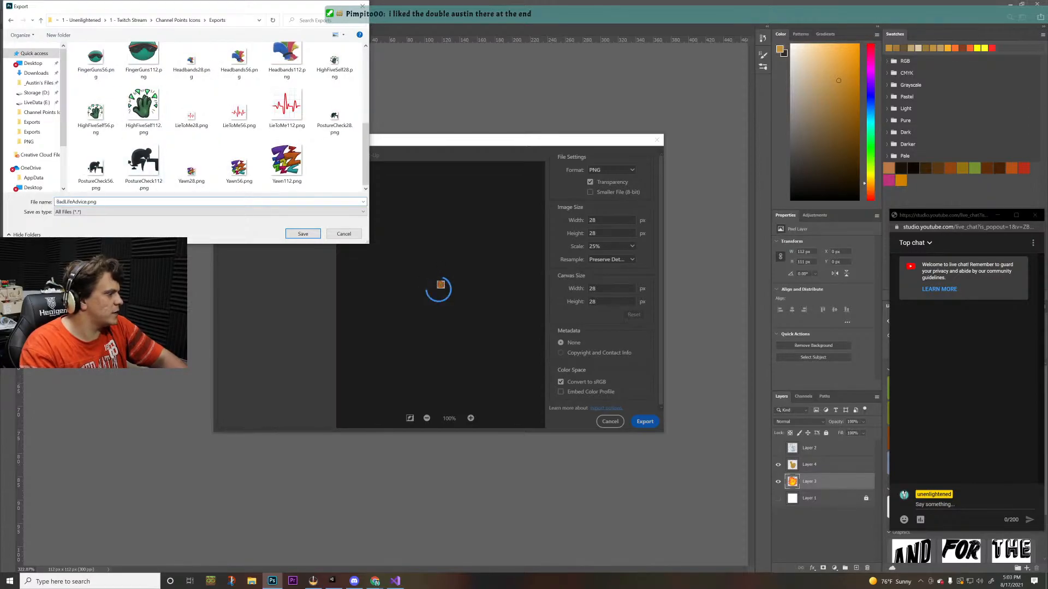
text(28)
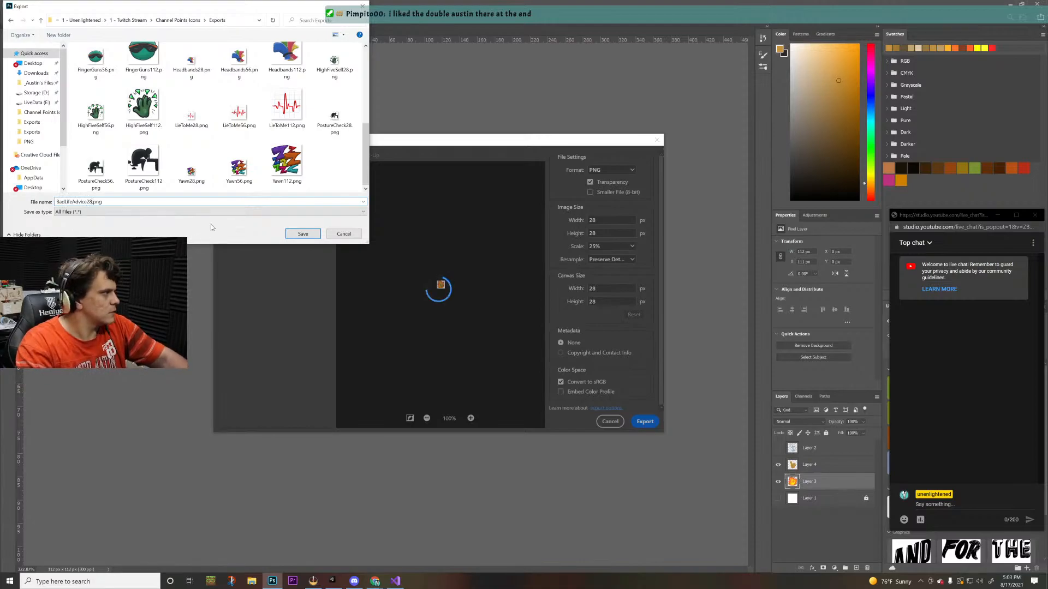
click(302, 234)
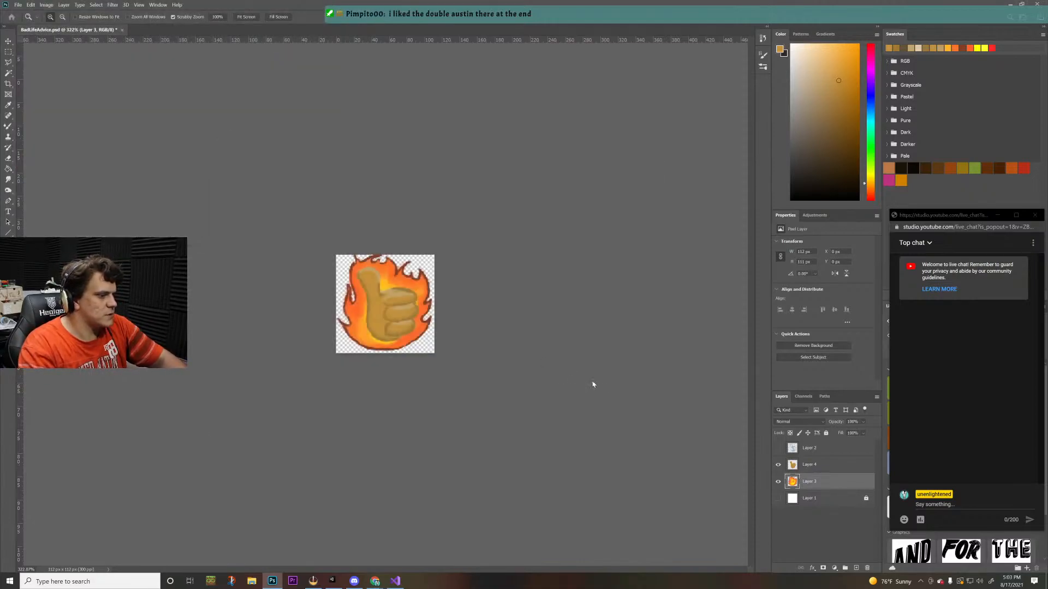
- Switch to the Twitch Channel Points page, reset the "Not since the accident" reward's background color to default and save it
key(alt+Tab)
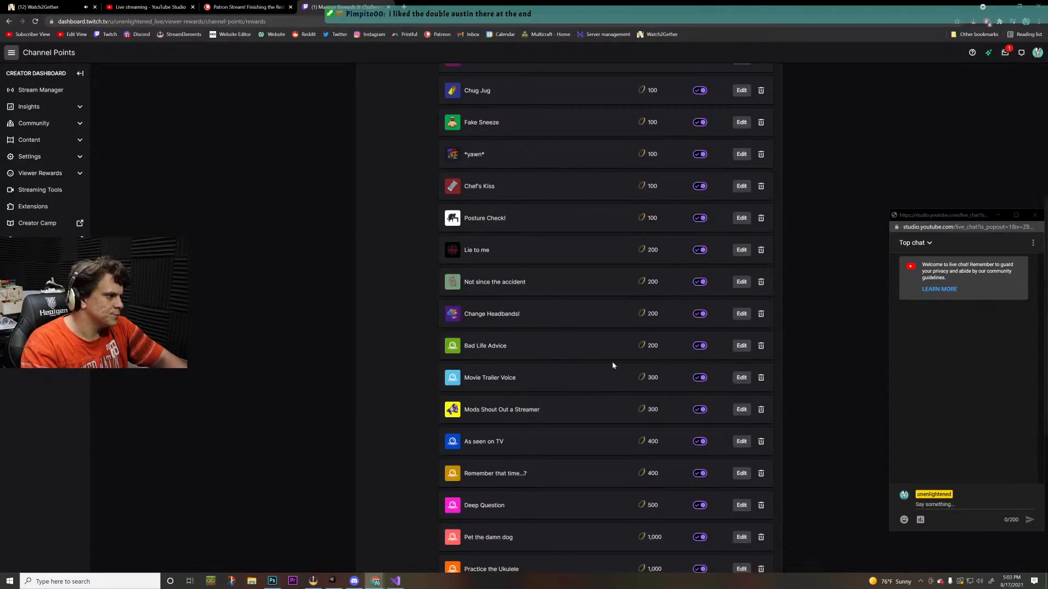
click(741, 282)
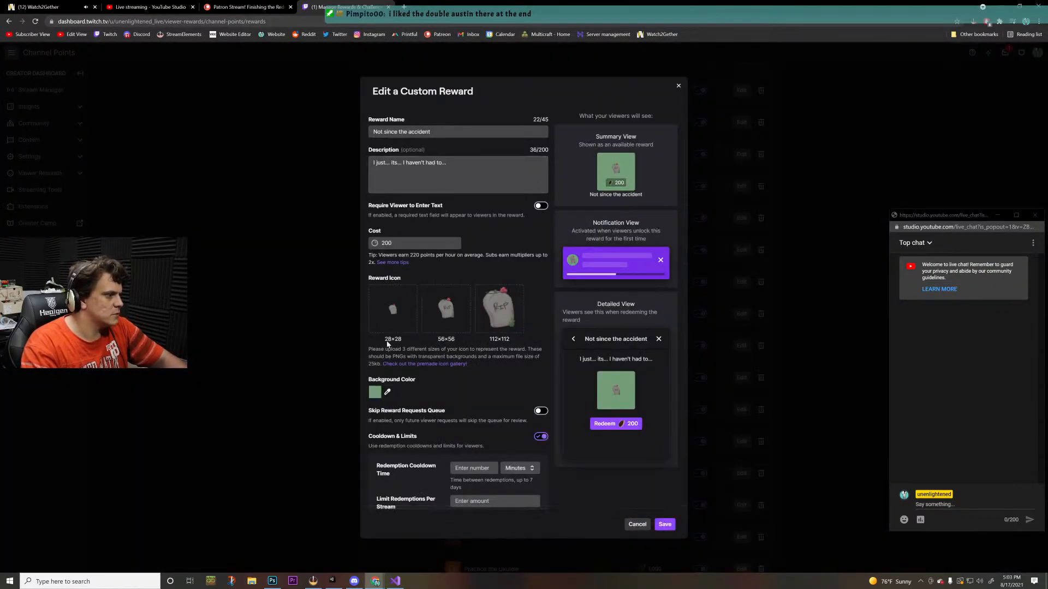
click(375, 392)
click(425, 442)
click(504, 437)
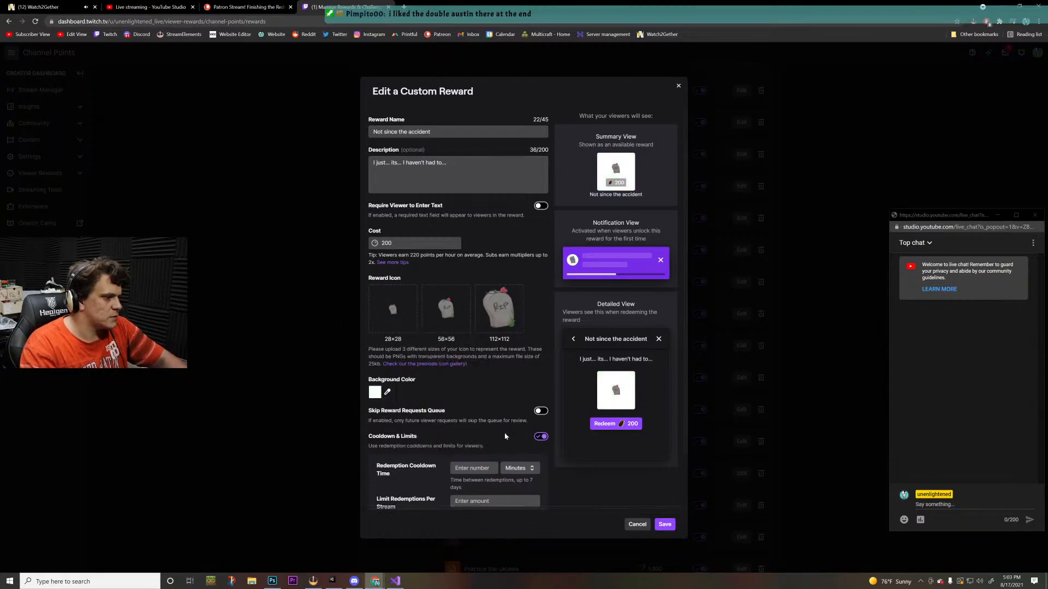
click(664, 525)
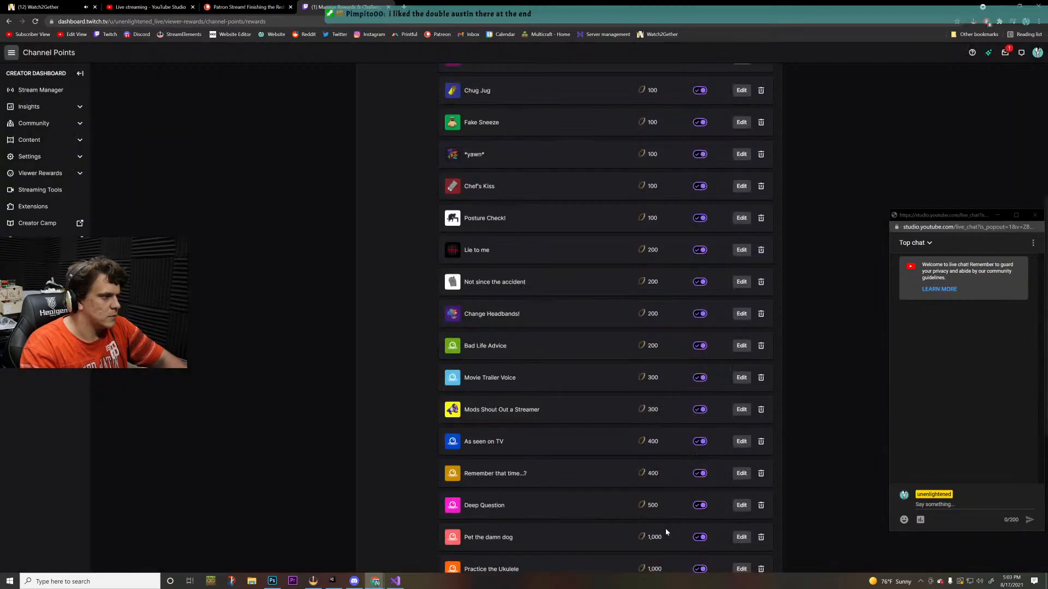
- Set the "Not since the accident" reward's background color to dark red and save the reward
click(741, 282)
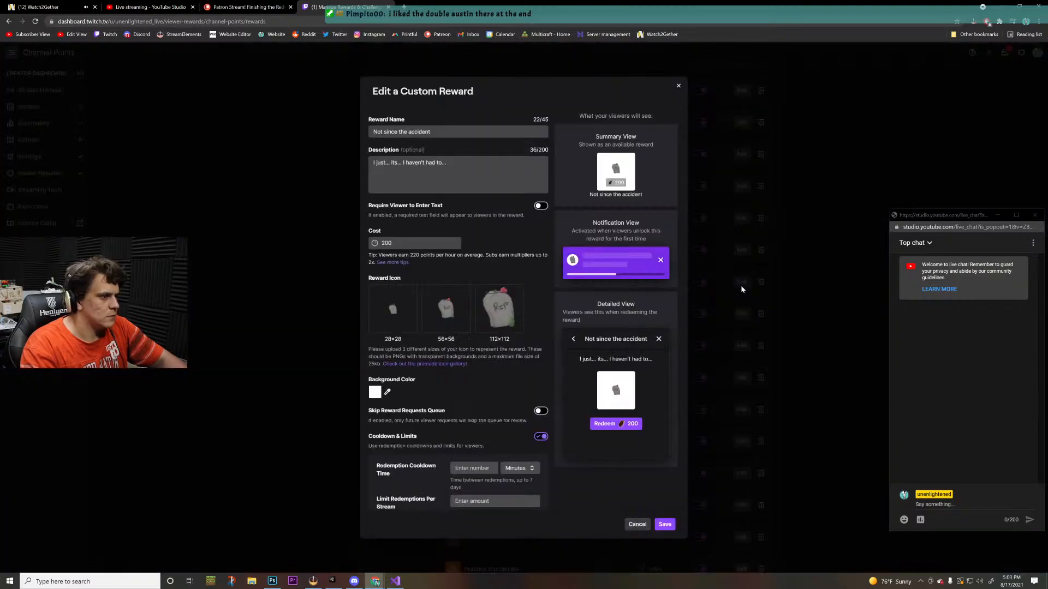
click(375, 391)
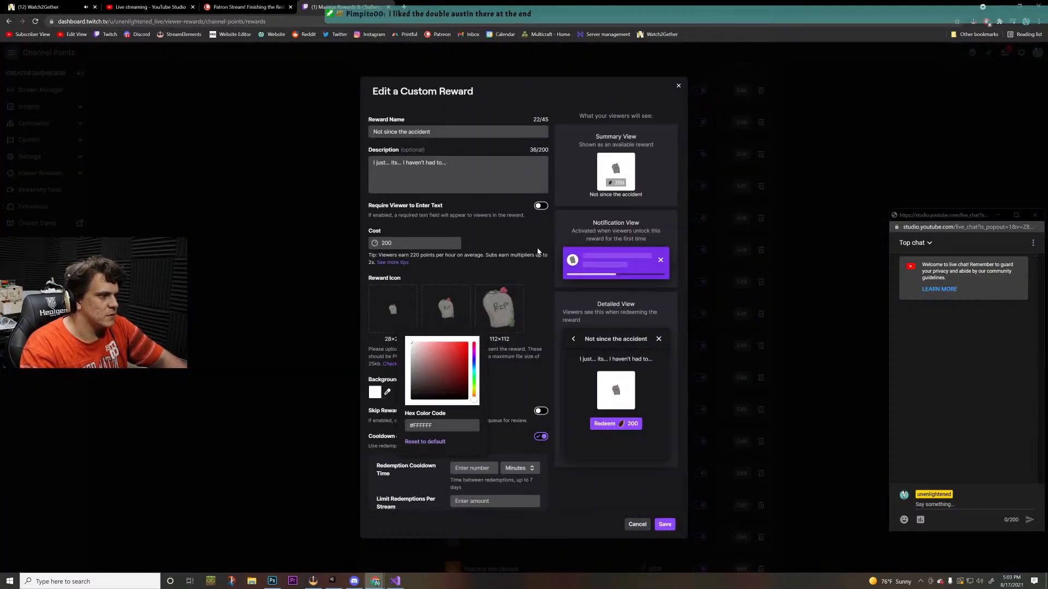
click(534, 288)
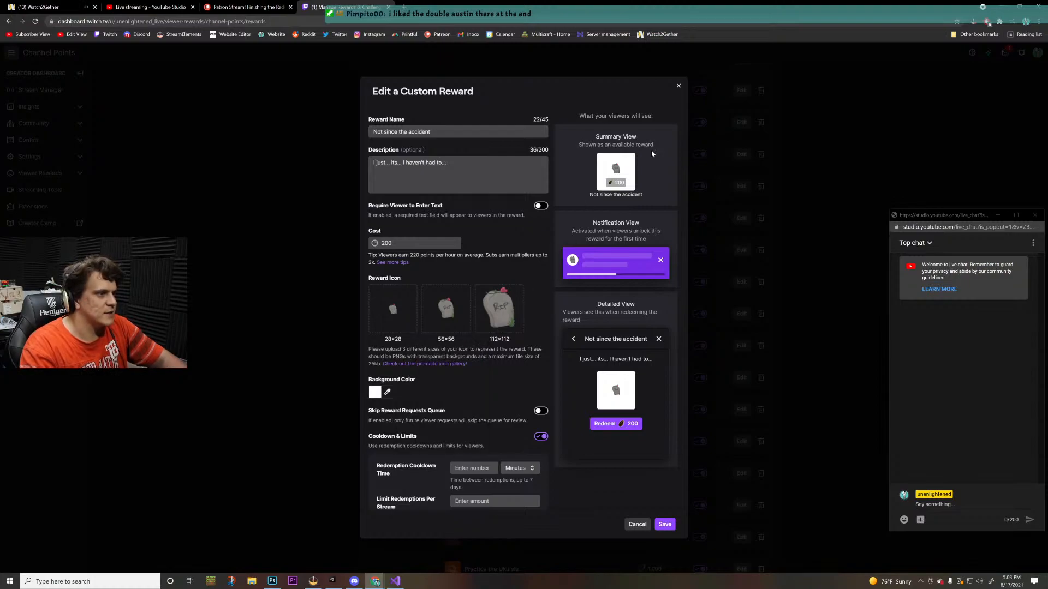
click(385, 392)
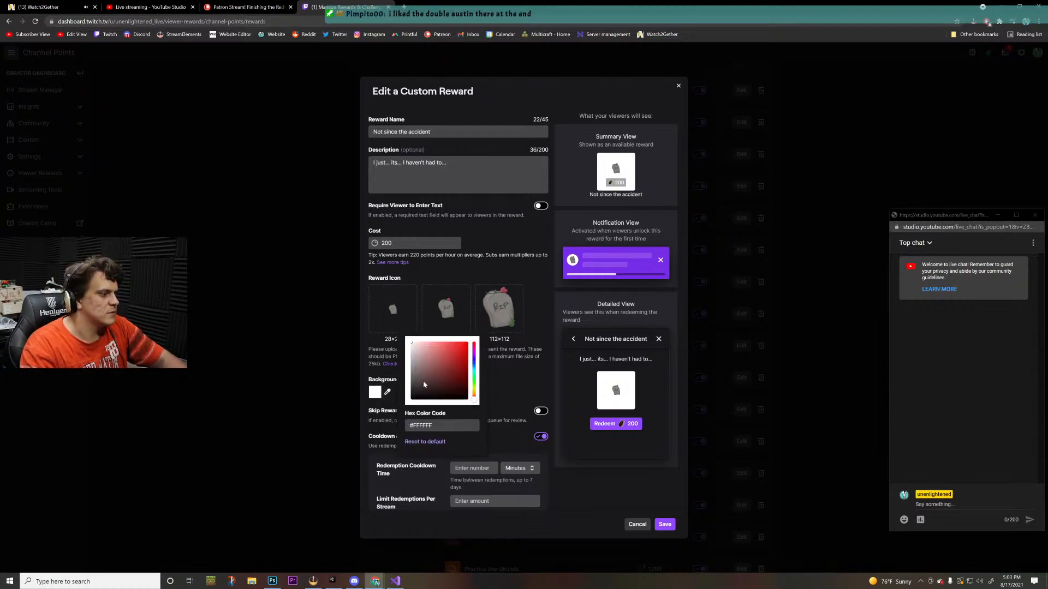
click(426, 354)
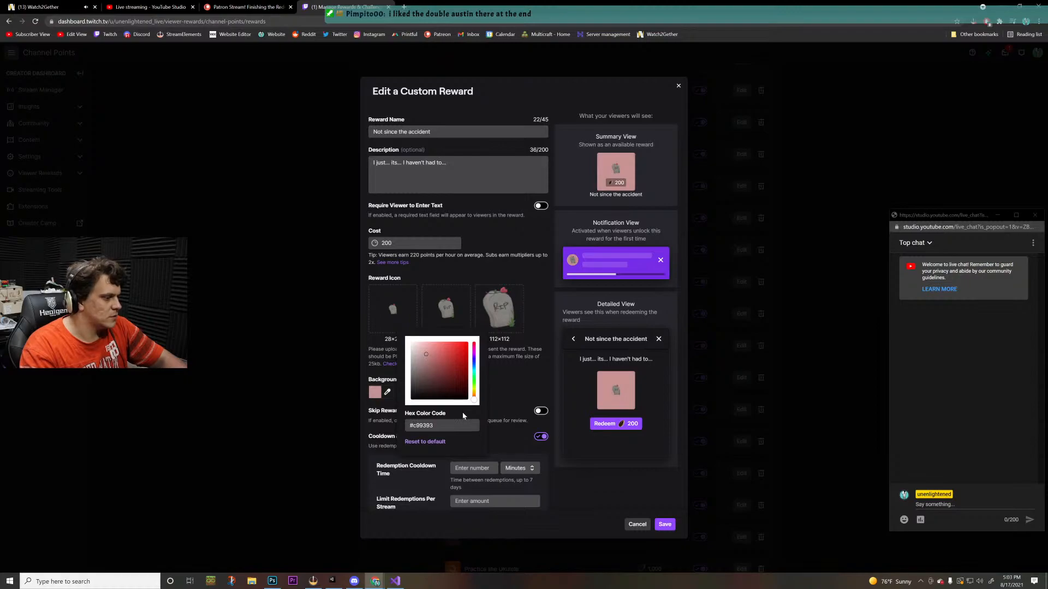
mouse_move(473, 373)
mouse_down()
mouse_move(482, 328)
mouse_move(456, 326)
mouse_move(491, 369)
mouse_up()
click(490, 369)
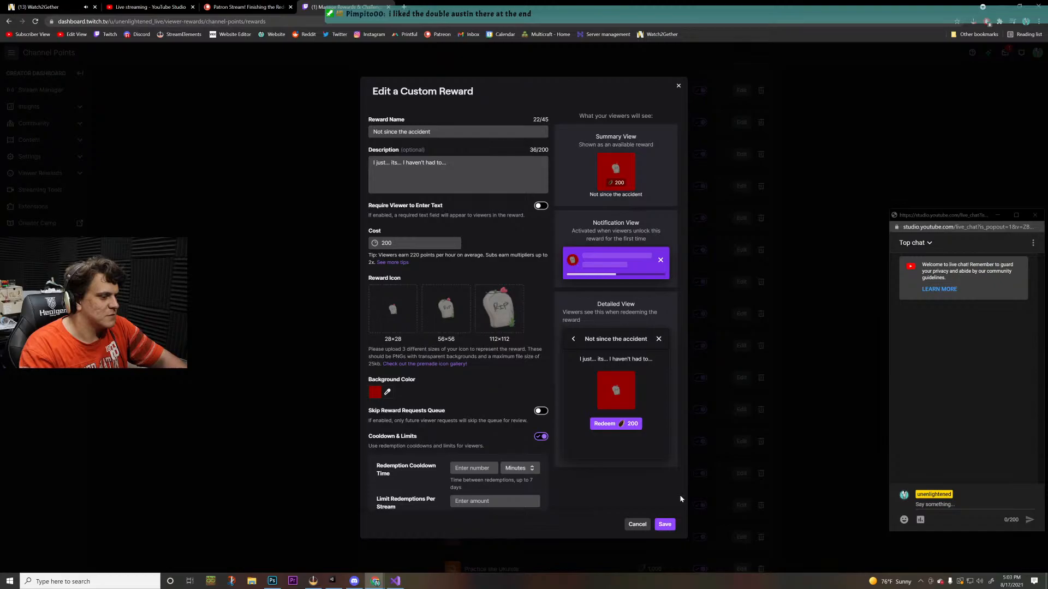
click(666, 526)
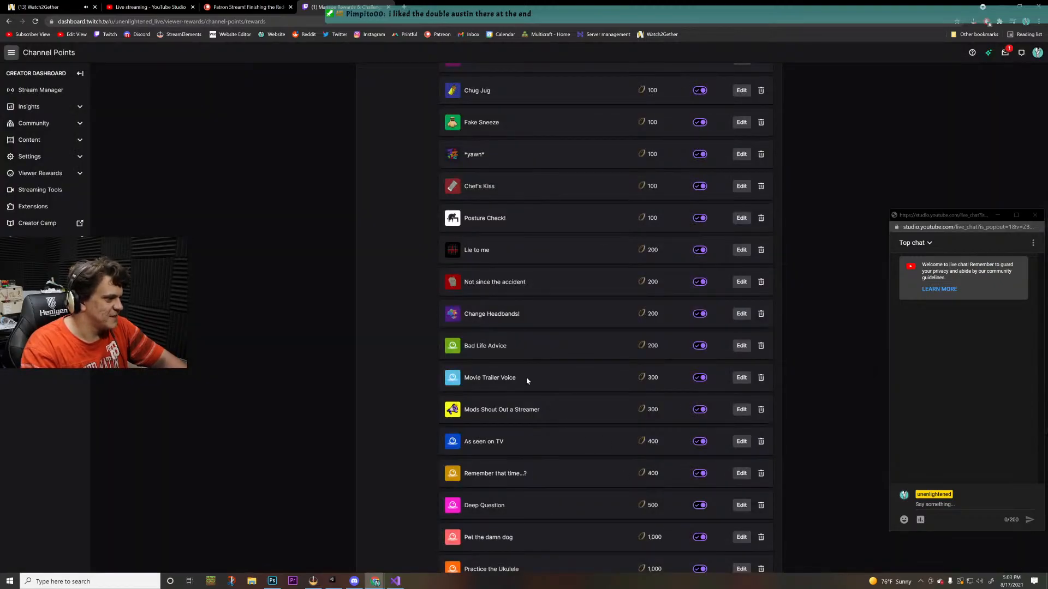
- Upload BadLifeAdvice28.png, BadLifeAdvice56.png and BadLifeAdvice112.png as the matching icon sizes of the Bad Life Advice reward and save it
click(741, 346)
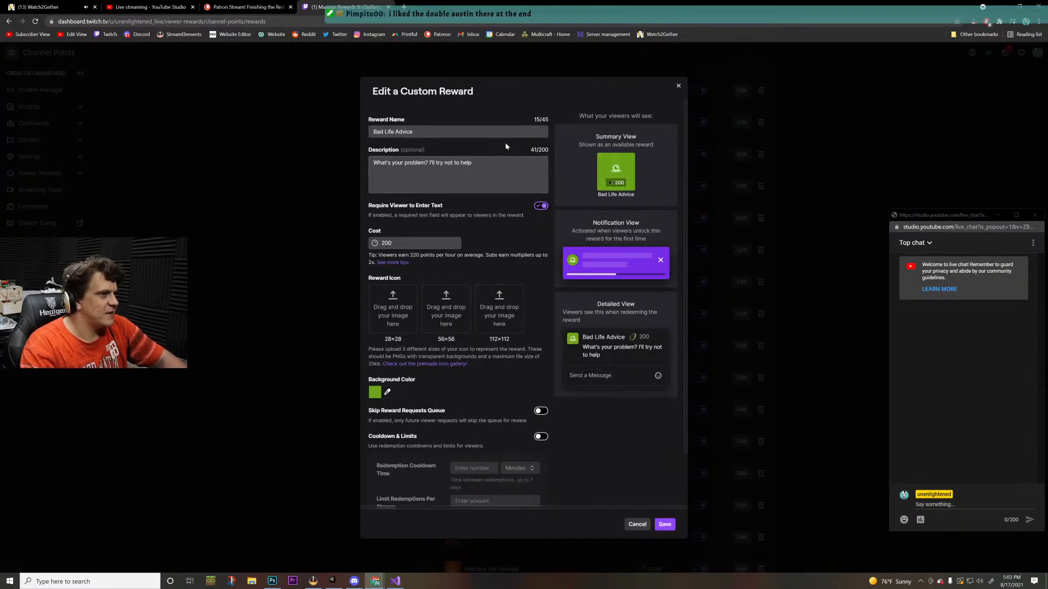
click(401, 317)
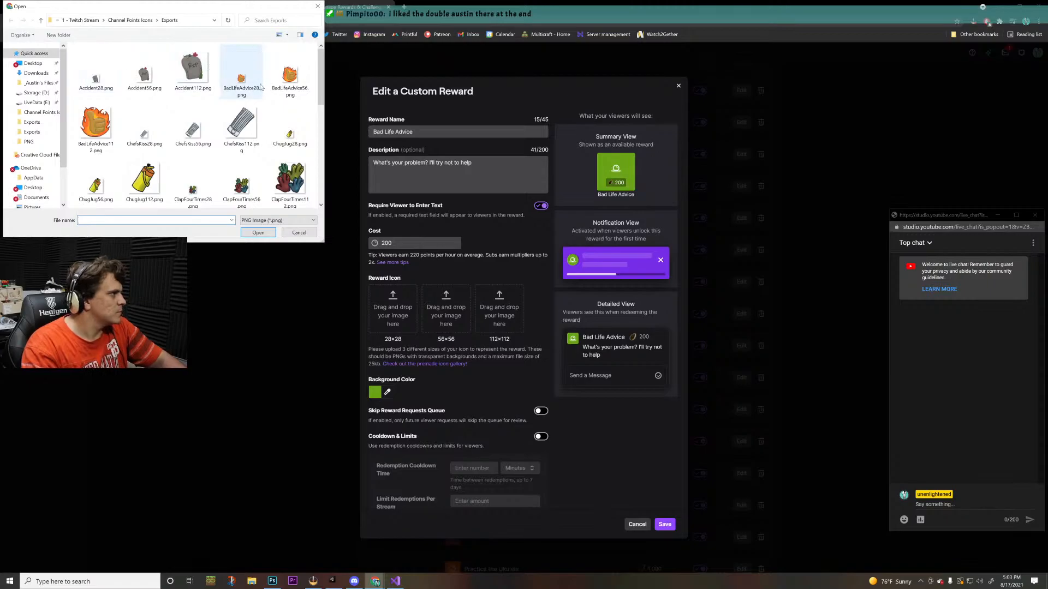
double_click(241, 77)
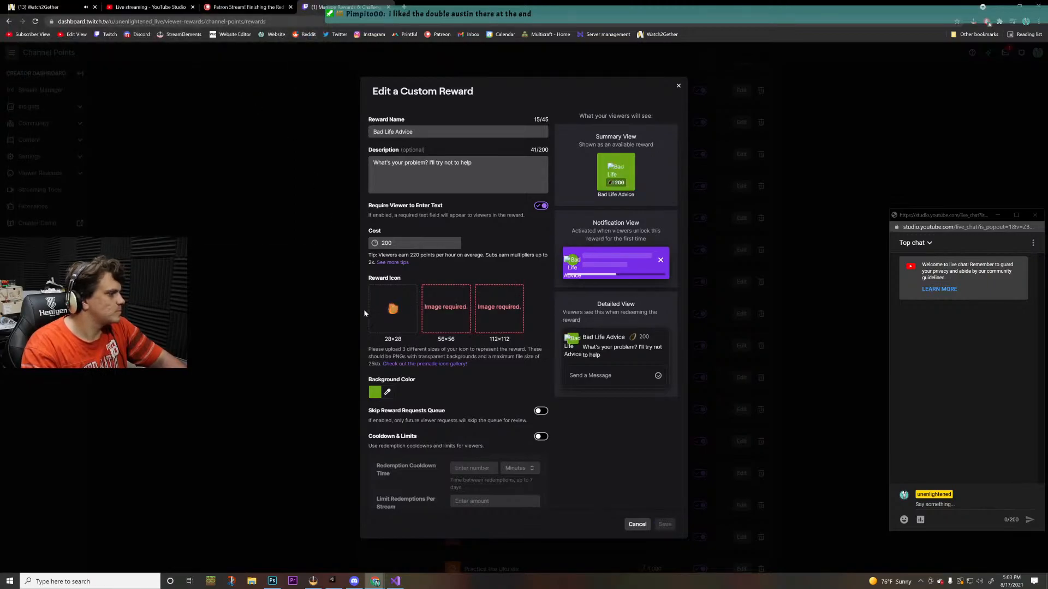
click(446, 310)
double_click(288, 76)
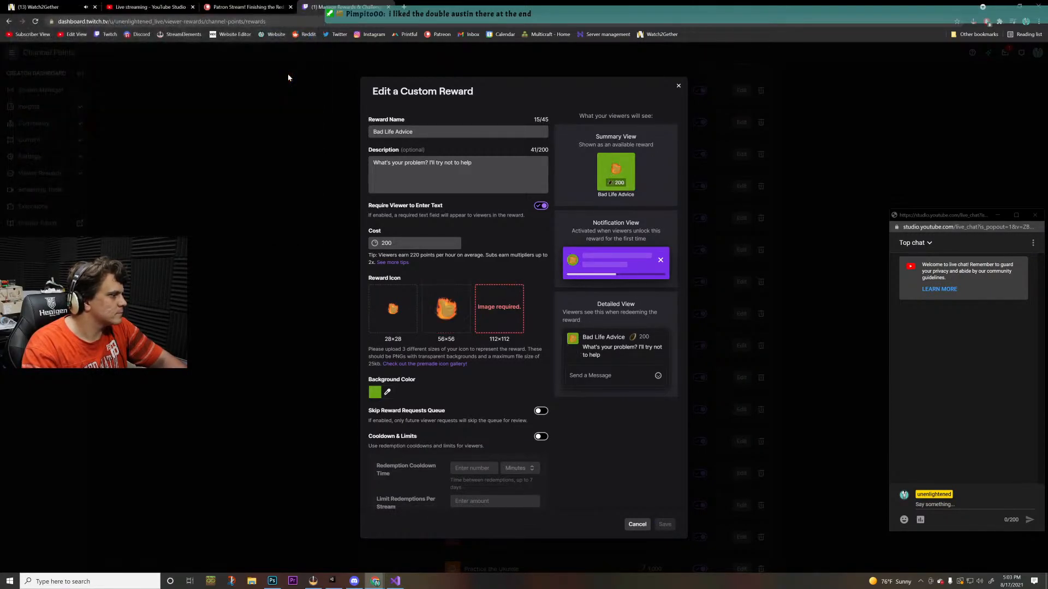
click(500, 319)
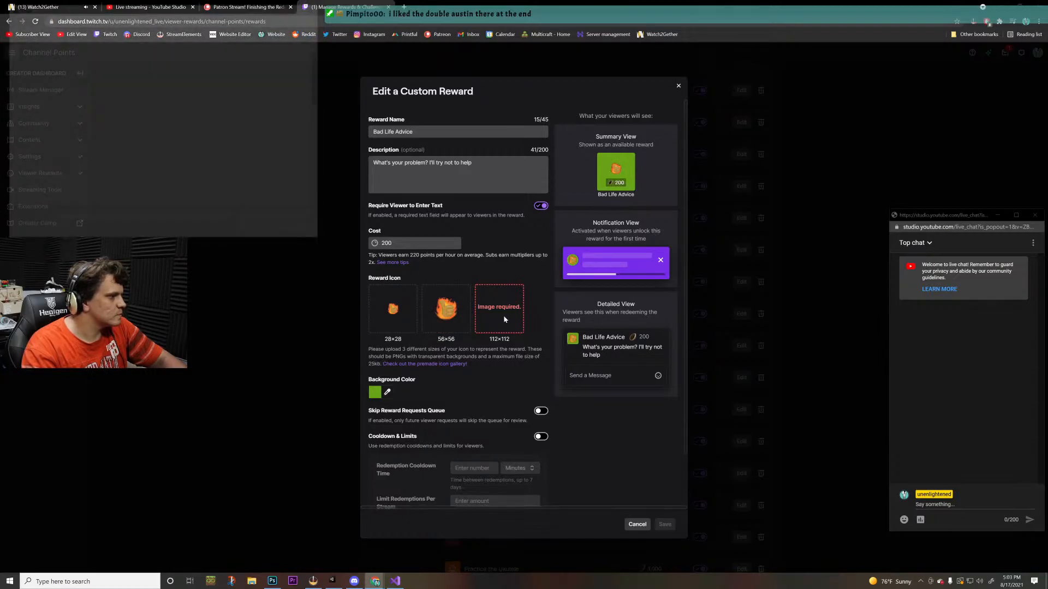
click(96, 129)
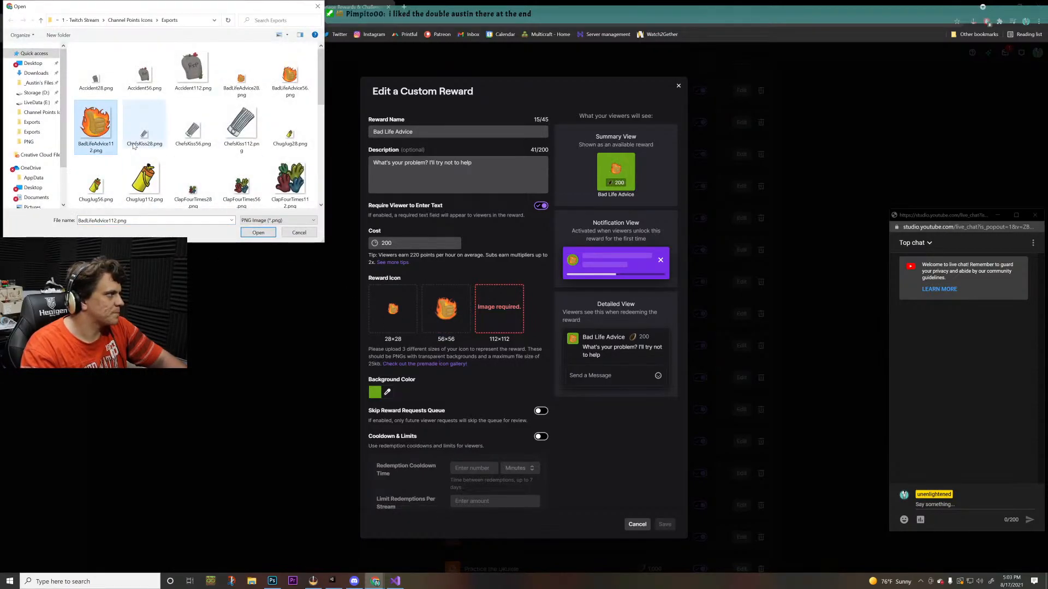
double_click(104, 129)
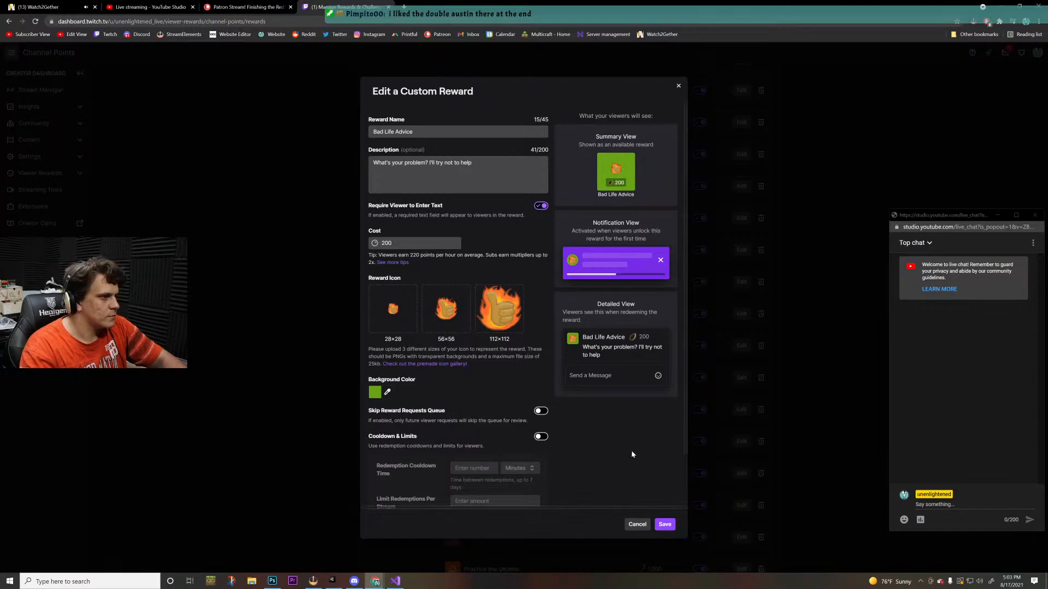
click(667, 523)
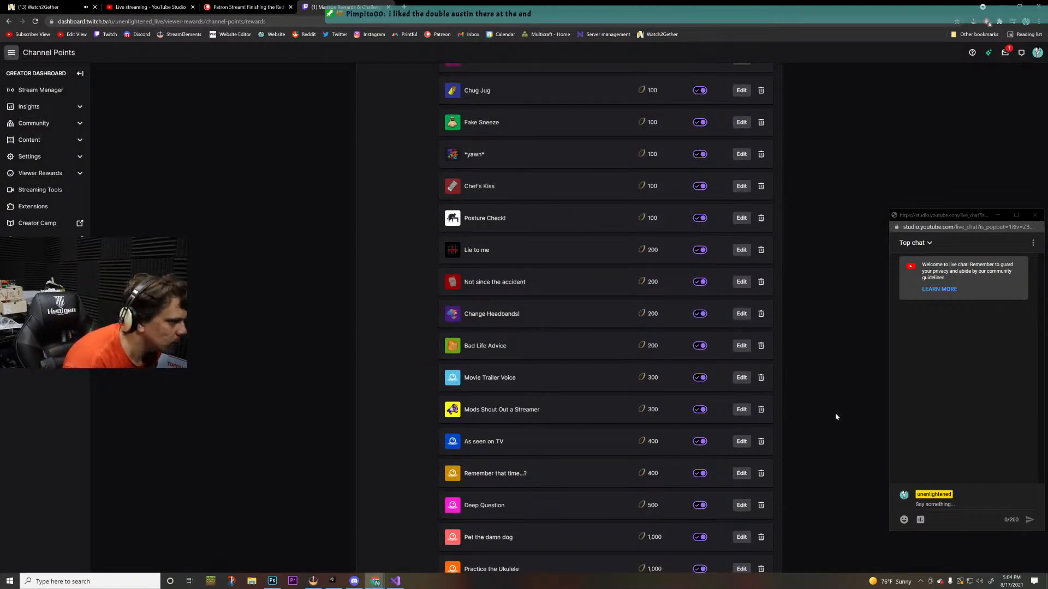
- Switch to the BadLifeAdvice.psd document in Photoshop and set the painting color to a near-black brown
key(alt+Tab)
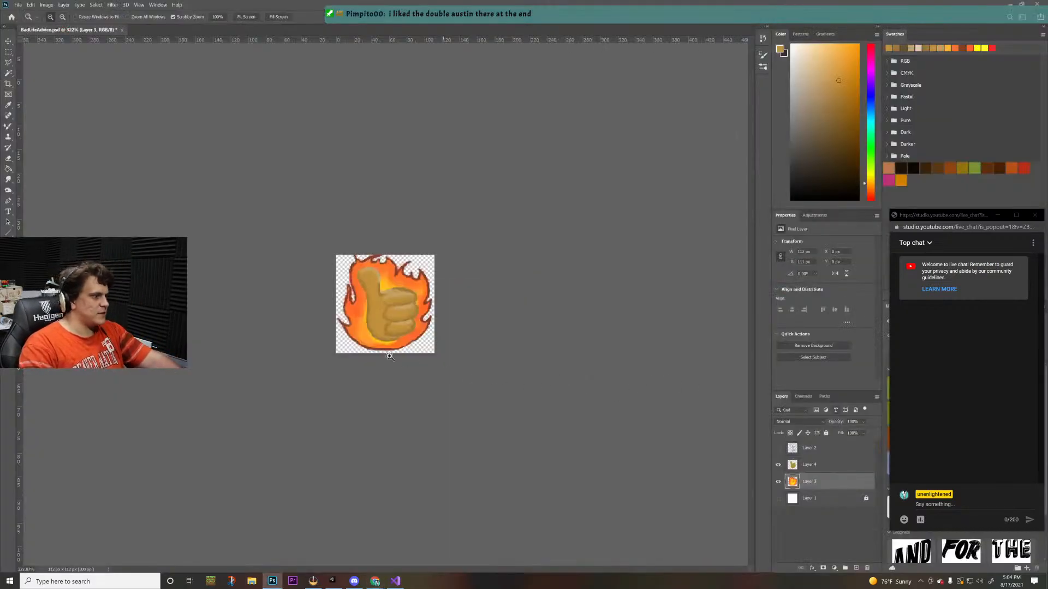
drag(383, 286, 414, 272)
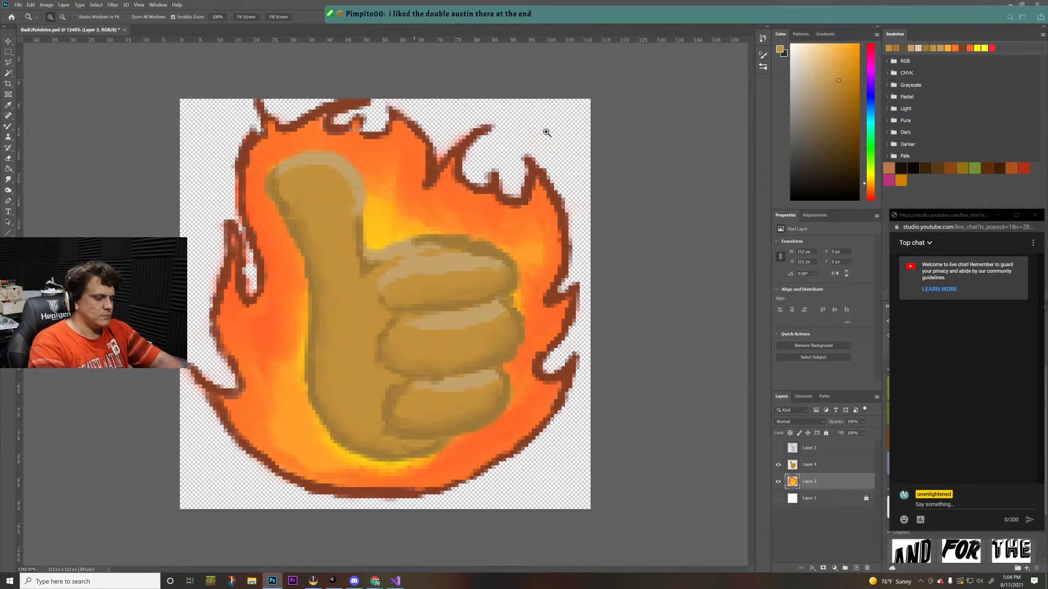
key(b)
click(834, 182)
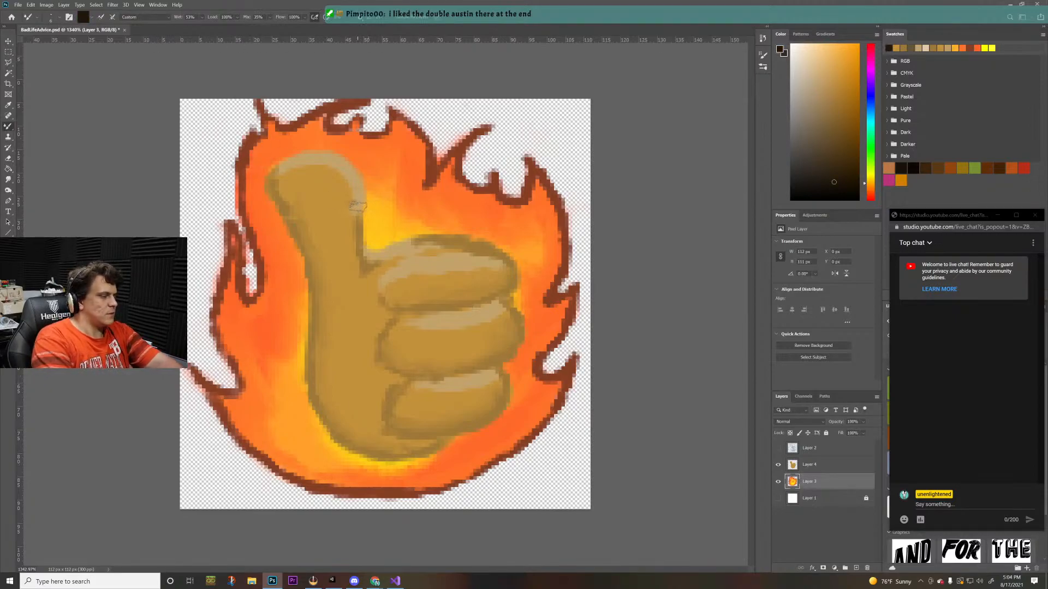
- Set the Brush tool to the Hard Round preset from General Brushes
click(38, 17)
click(51, 18)
click(53, 21)
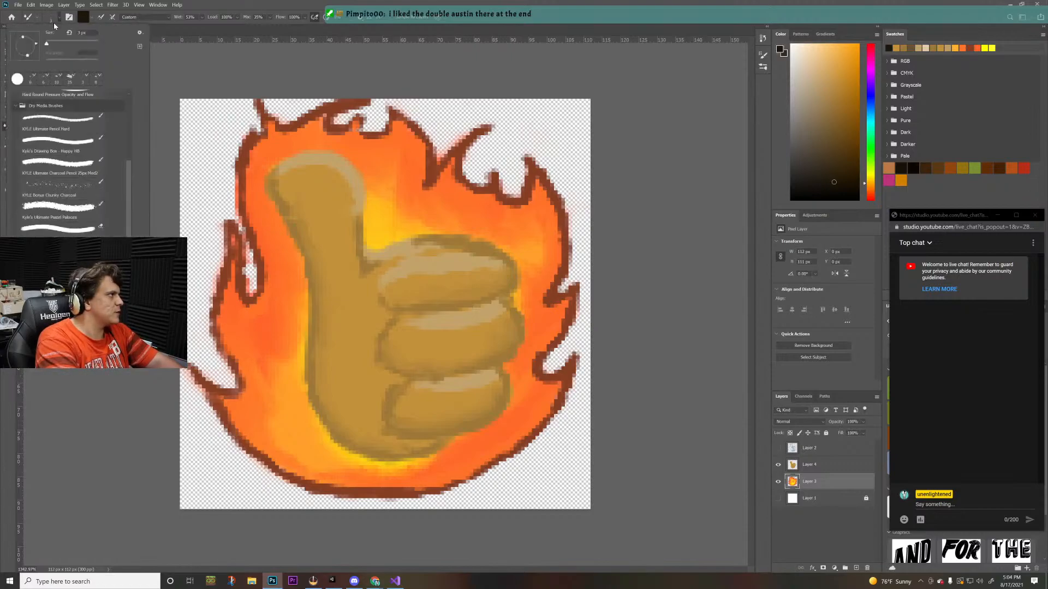
double_click(73, 121)
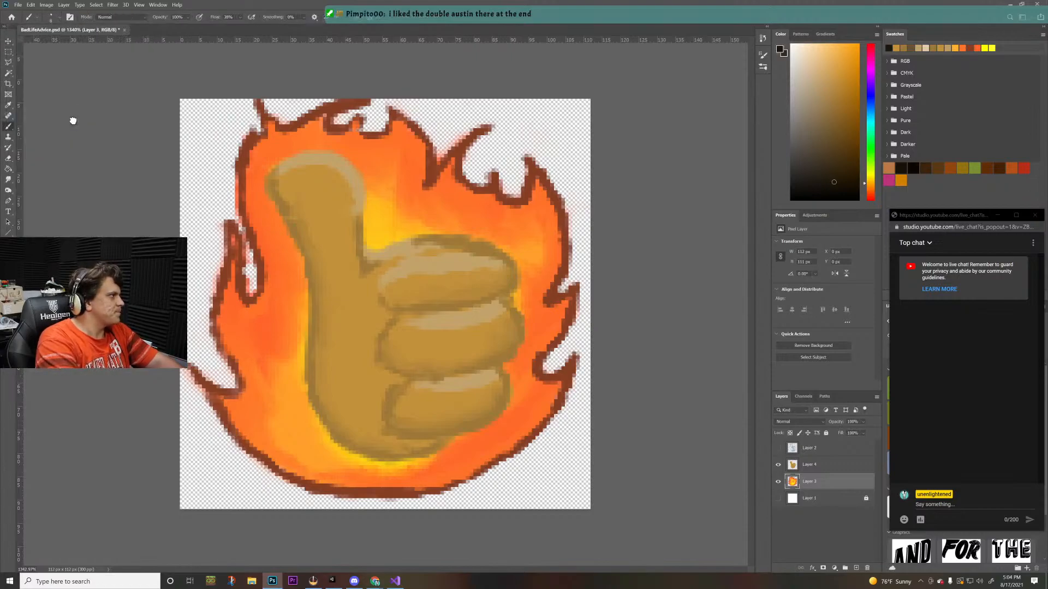
click(61, 20)
drag(130, 176, 126, 113)
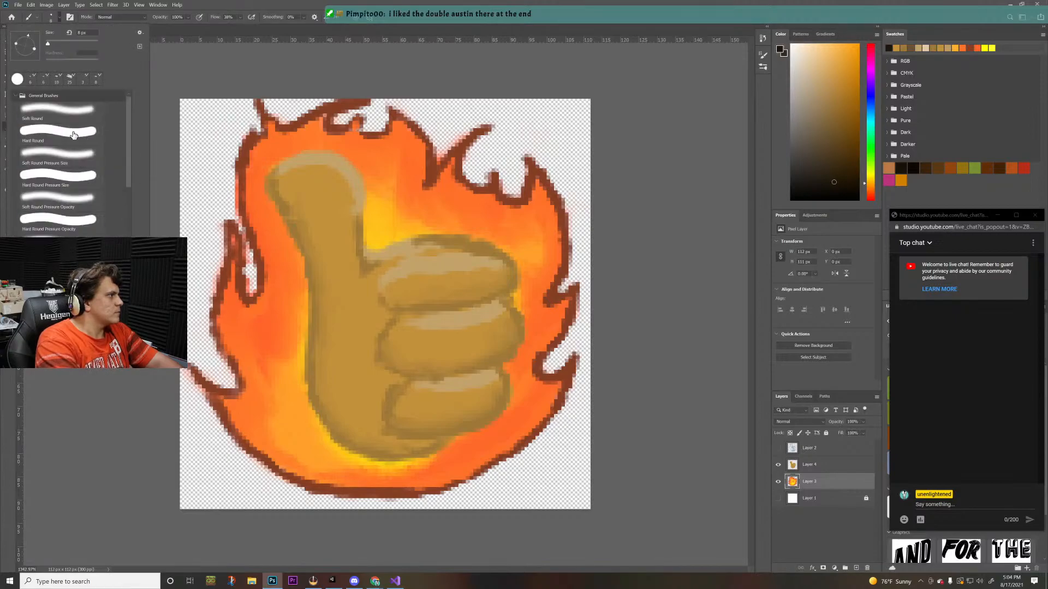
click(63, 136)
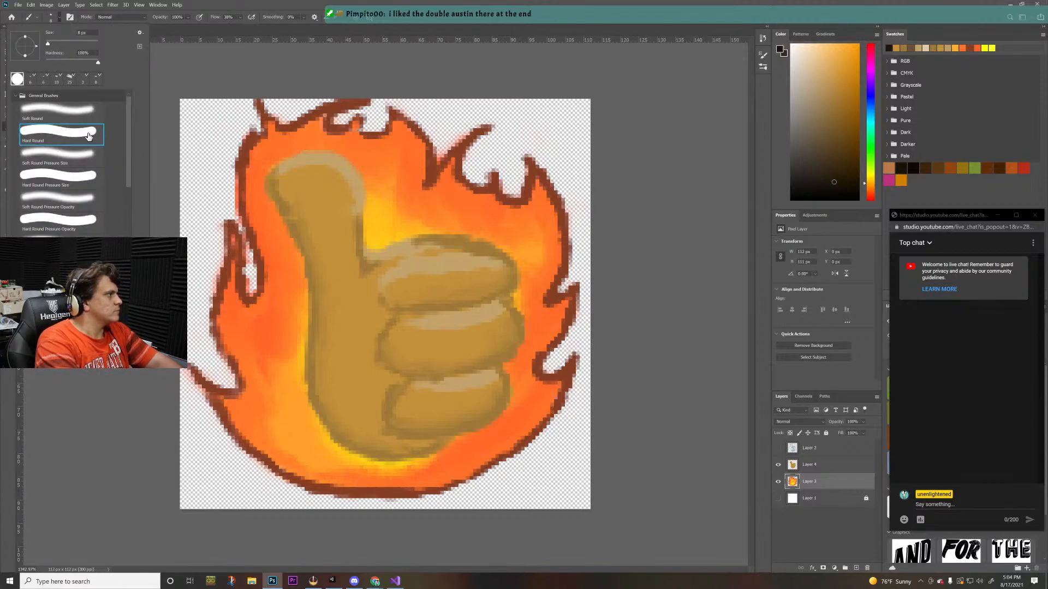
key(Return)
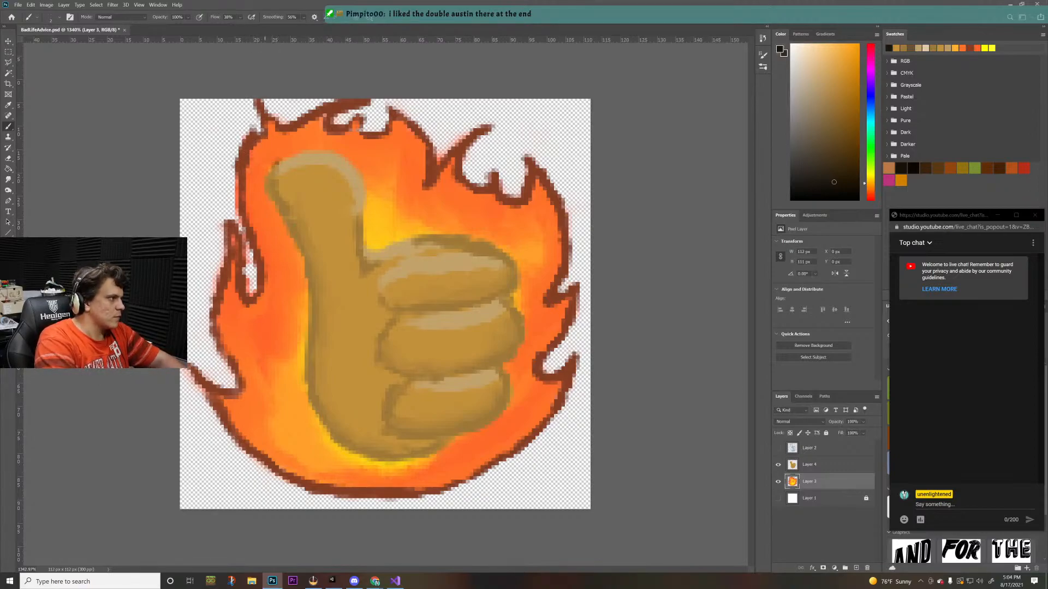
- On Layer 4, set the brush flow to 100% and trace the thumbs-up hand's outer contour with a dark outline
click(808, 464)
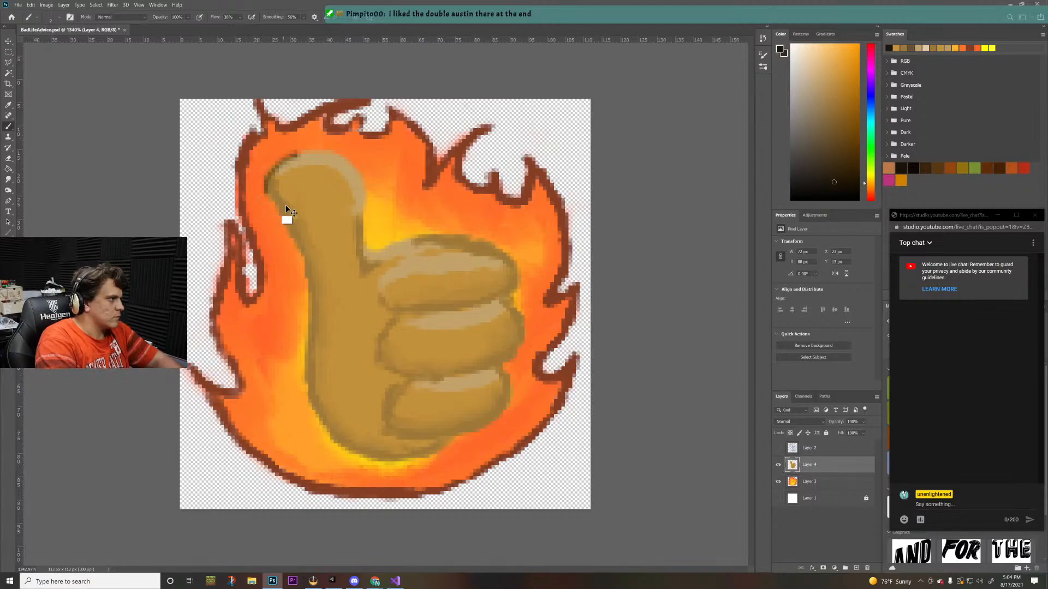
key(ctrl+z)
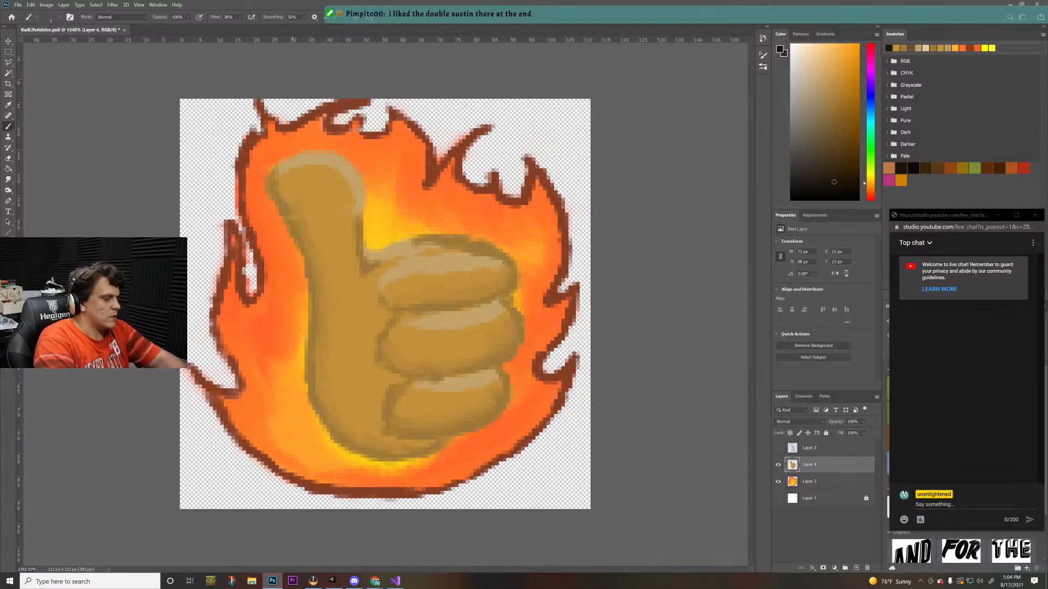
click(240, 19)
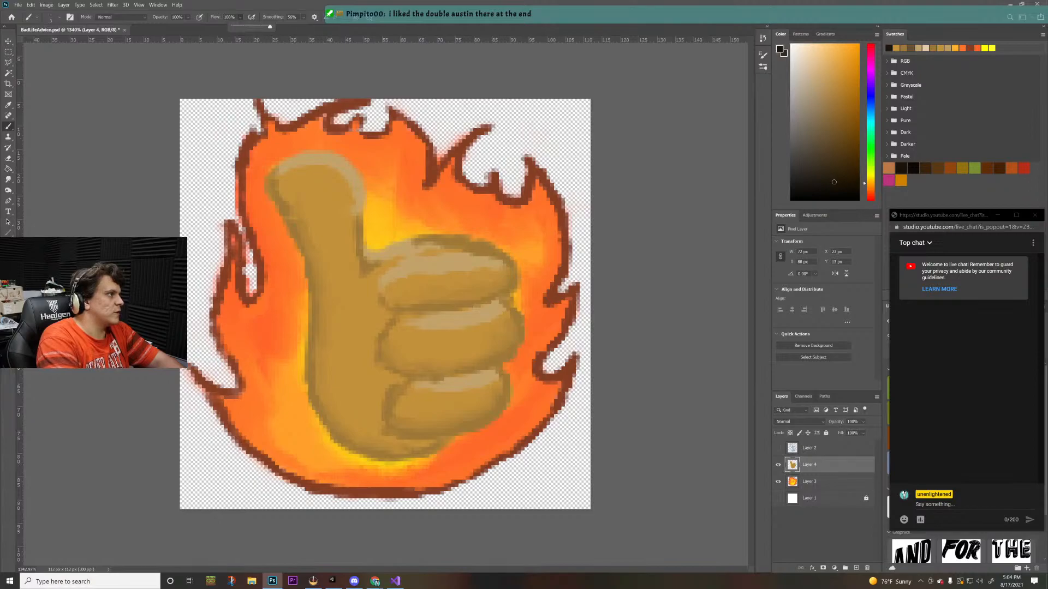
mouse_move(306, 148)
mouse_down()
mouse_move(264, 180)
mouse_move(307, 273)
mouse_move(314, 414)
mouse_move(331, 443)
mouse_move(360, 461)
mouse_move(430, 461)
mouse_move(410, 462)
mouse_move(484, 426)
mouse_move(506, 402)
mouse_move(503, 369)
mouse_move(524, 320)
mouse_move(509, 293)
mouse_move(515, 276)
mouse_move(501, 252)
mouse_move(443, 234)
mouse_move(369, 250)
mouse_move(352, 164)
mouse_move(294, 152)
mouse_up()
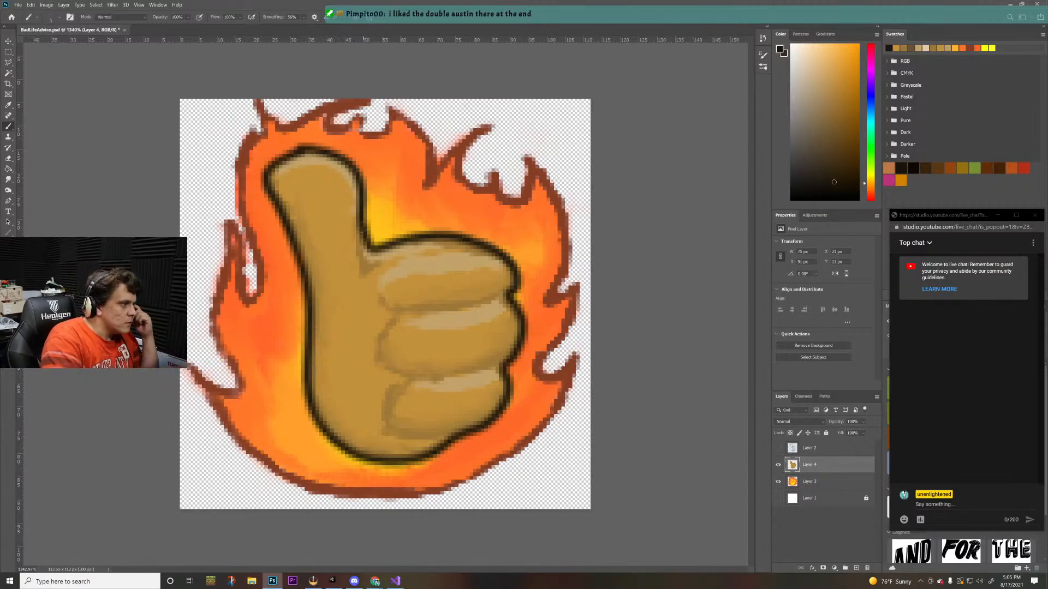
- Draw dark crease lines at the base of the thumb, between the fingers and under the lowest finger
drag(358, 236, 371, 291)
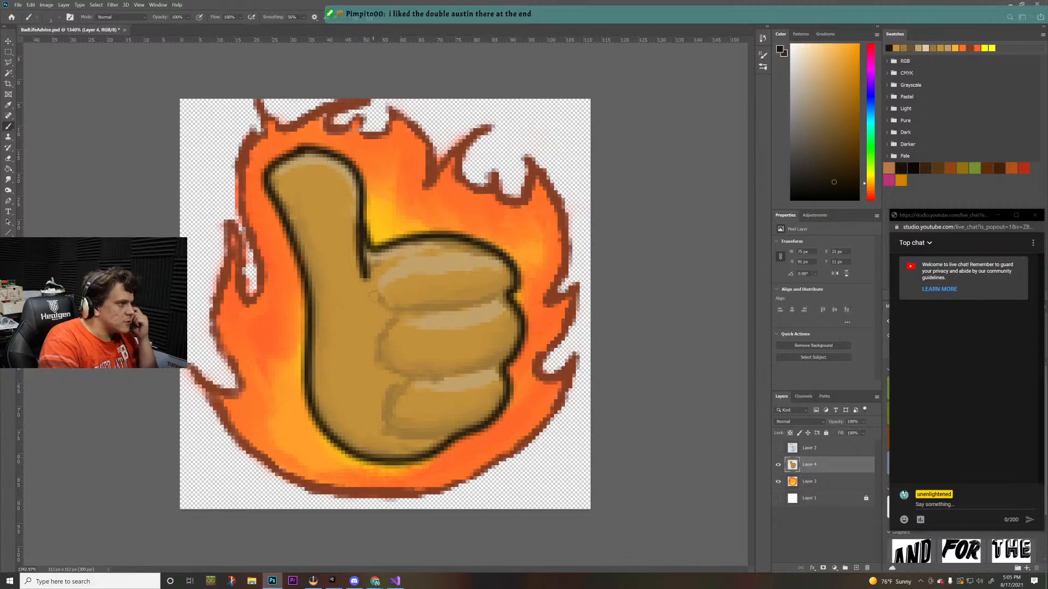
drag(510, 287, 432, 311)
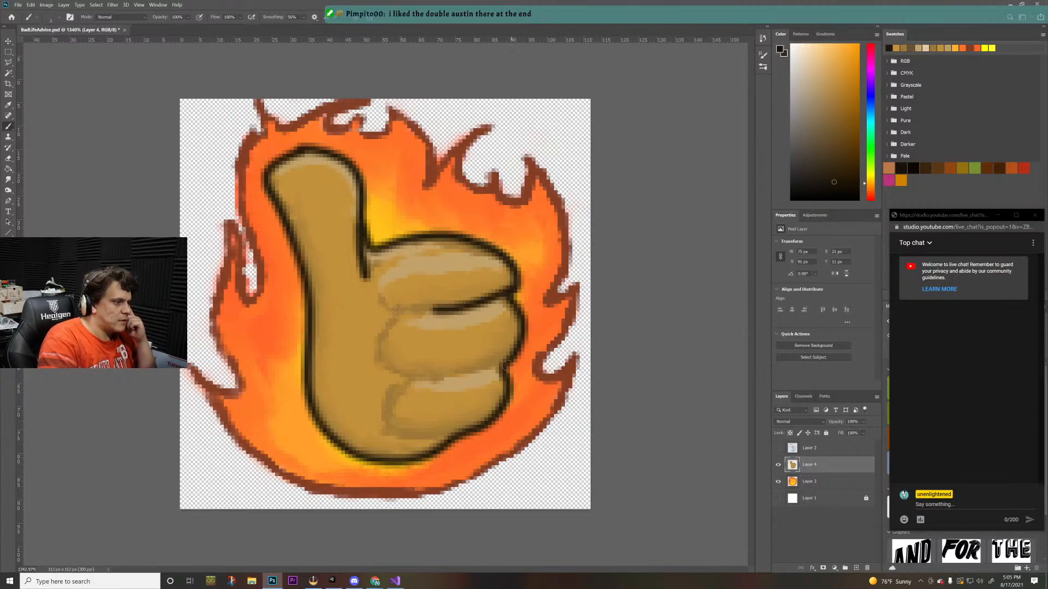
drag(499, 361, 431, 376)
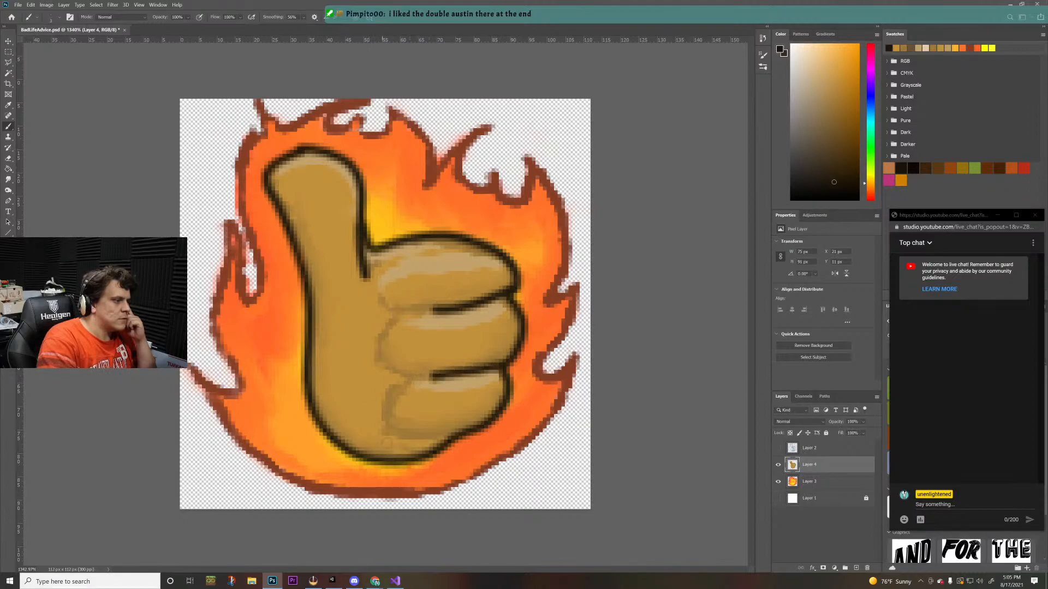
drag(452, 433, 400, 437)
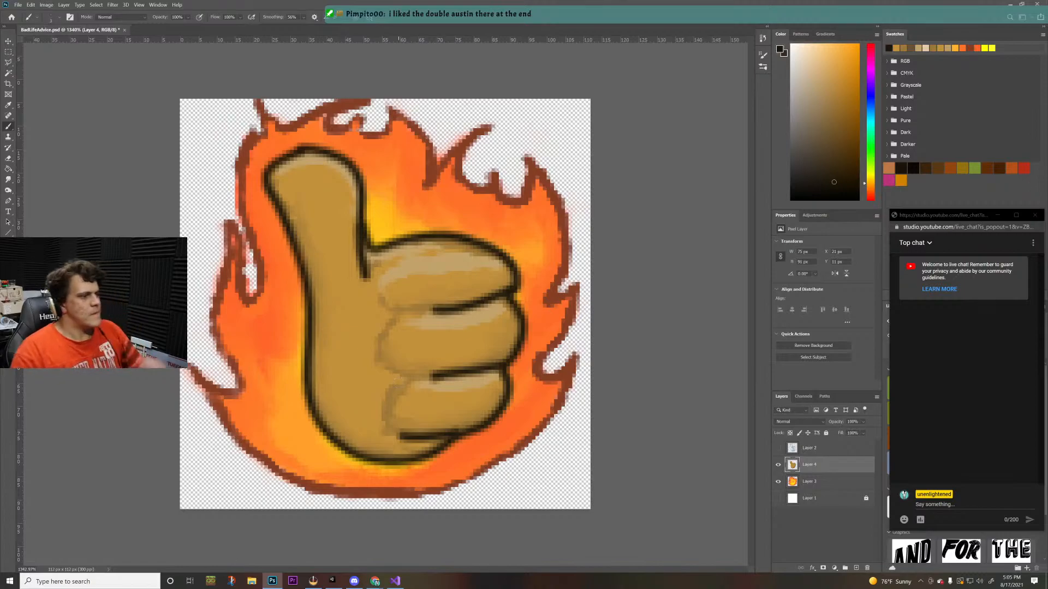
- Export the outlined emote as a 28 x 28 px PNG, replacing BadLifeAdvice28.png in the Exports folder
click(18, 4)
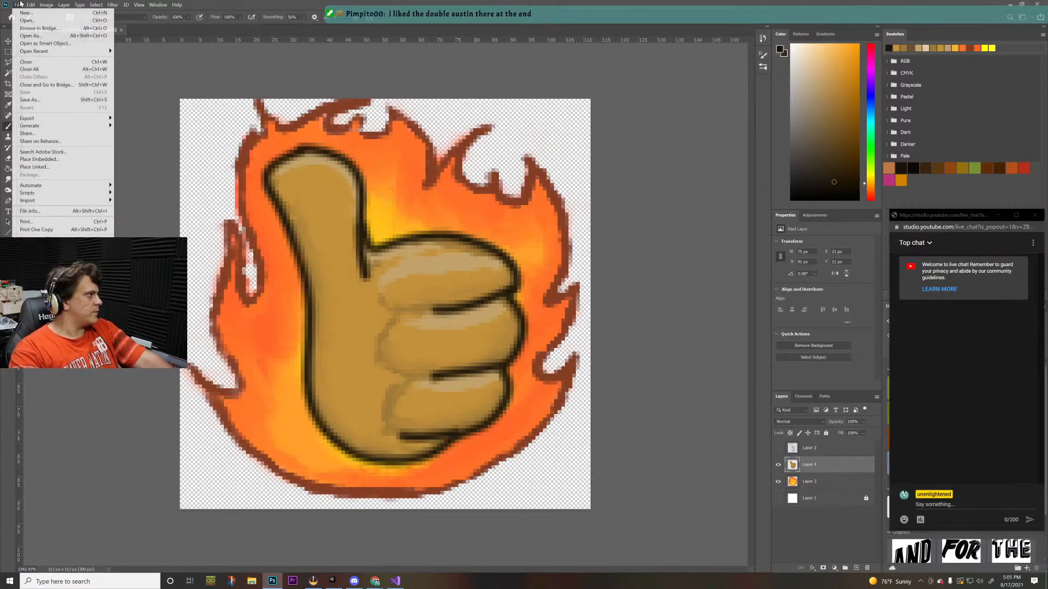
click(155, 76)
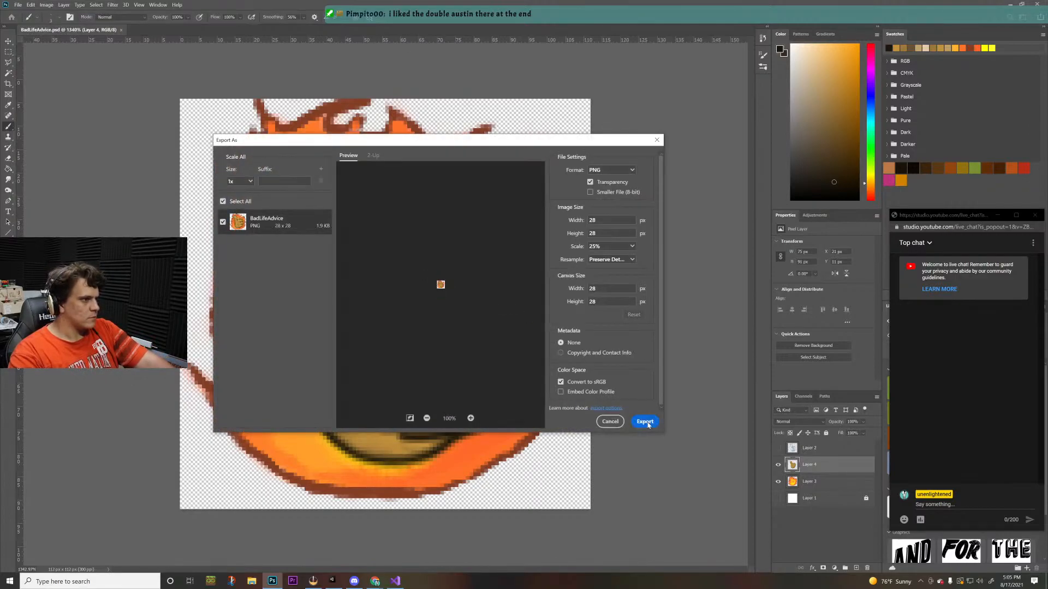
click(645, 422)
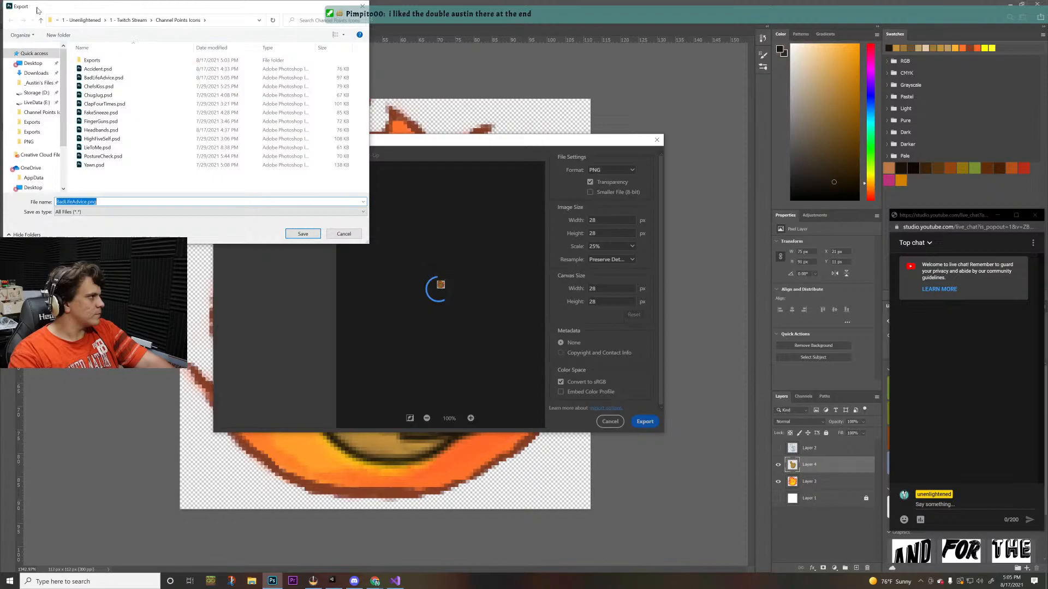
double_click(92, 60)
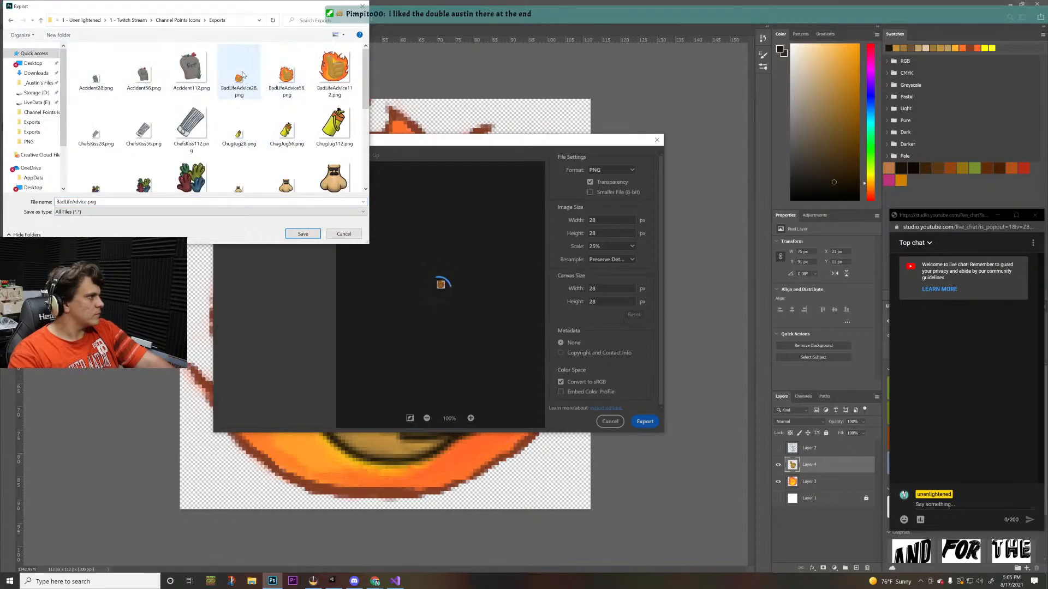
double_click(240, 74)
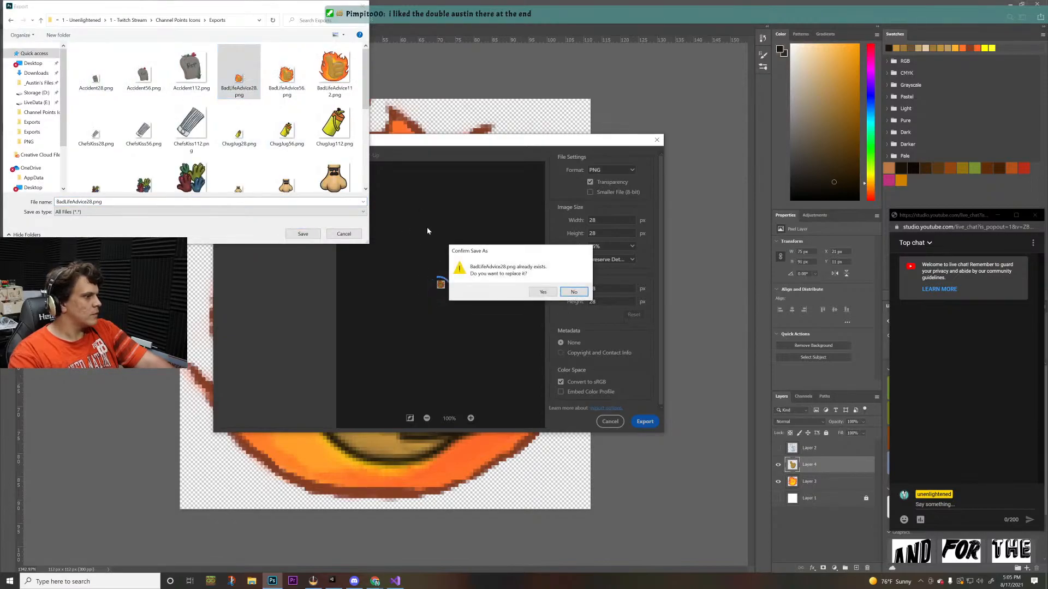
click(551, 292)
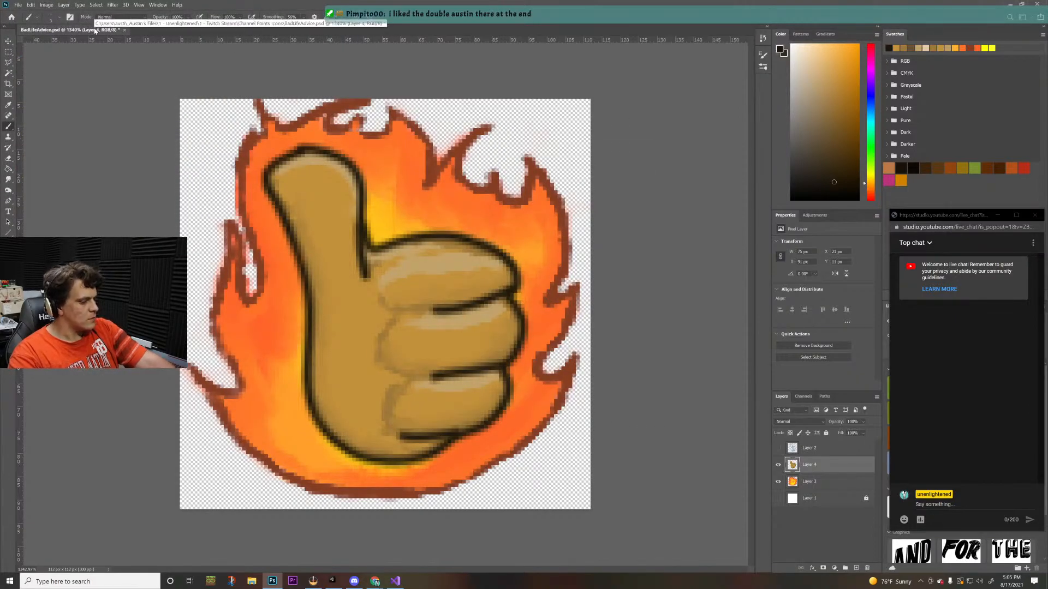
- Export the outlined emote as a 56 x 56 px PNG, replacing BadLifeAdvice56.png in the Exports folder
key(alt+shift+ctrl+w)
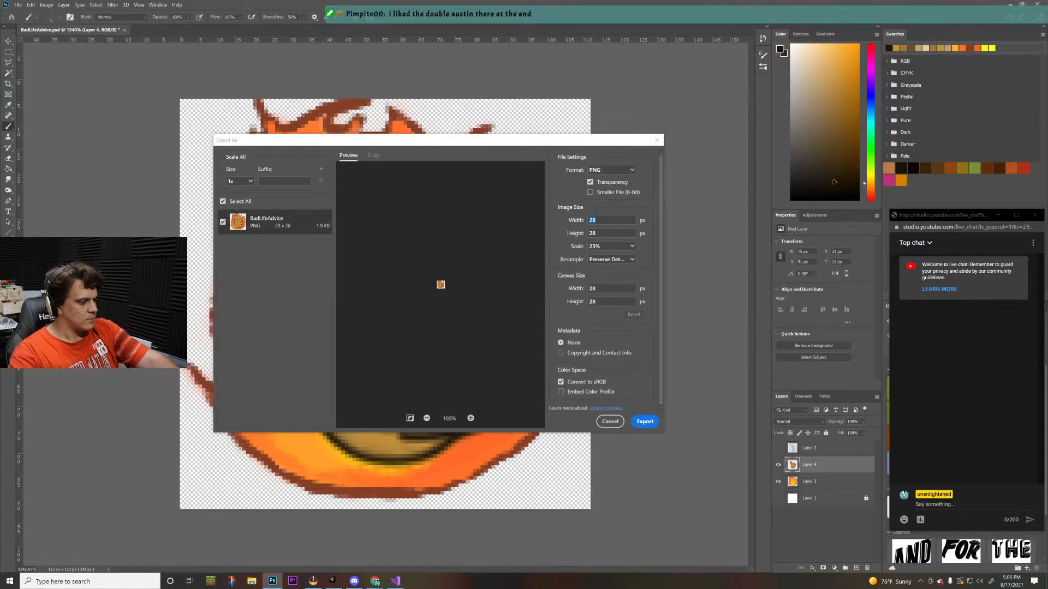
text(56)
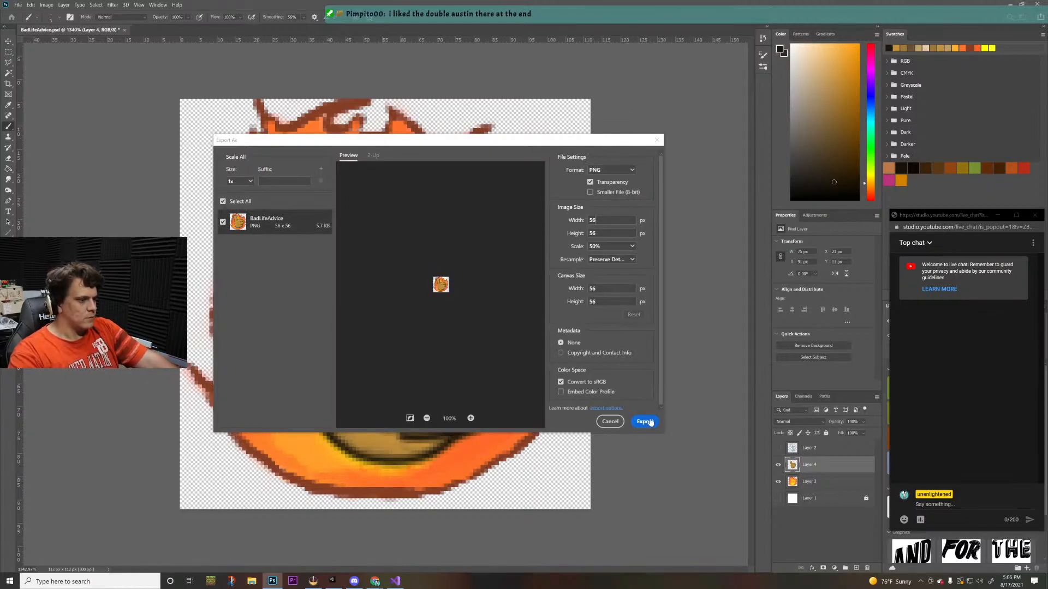
click(650, 422)
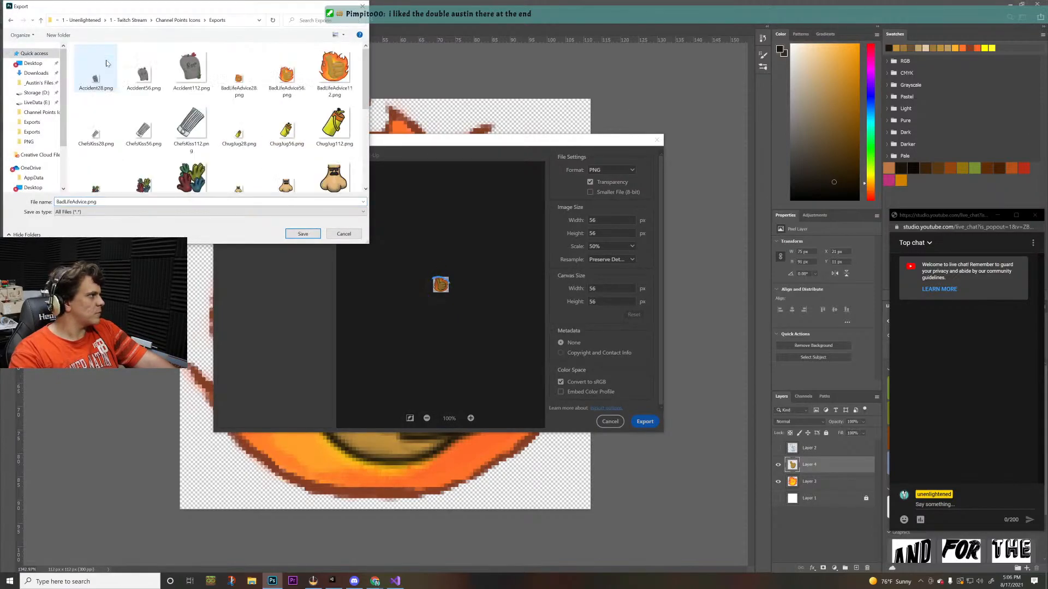
double_click(287, 74)
click(544, 290)
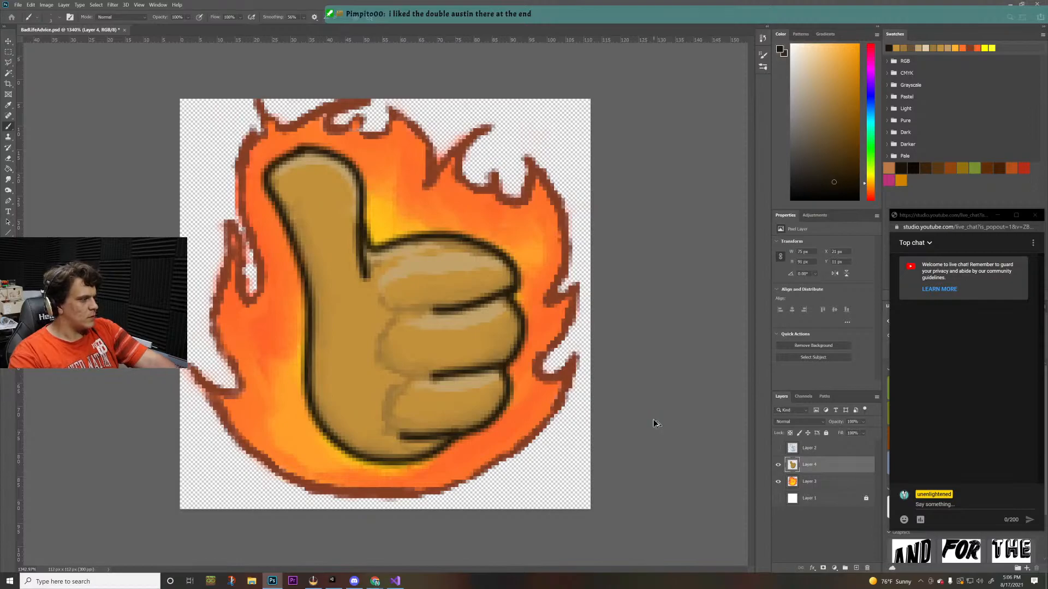
- Export the outlined emote as a 112 x 112 px PNG, replacing BadLifeAdvice112.png in the Exports folder
key(ctrl+alt+shift+w)
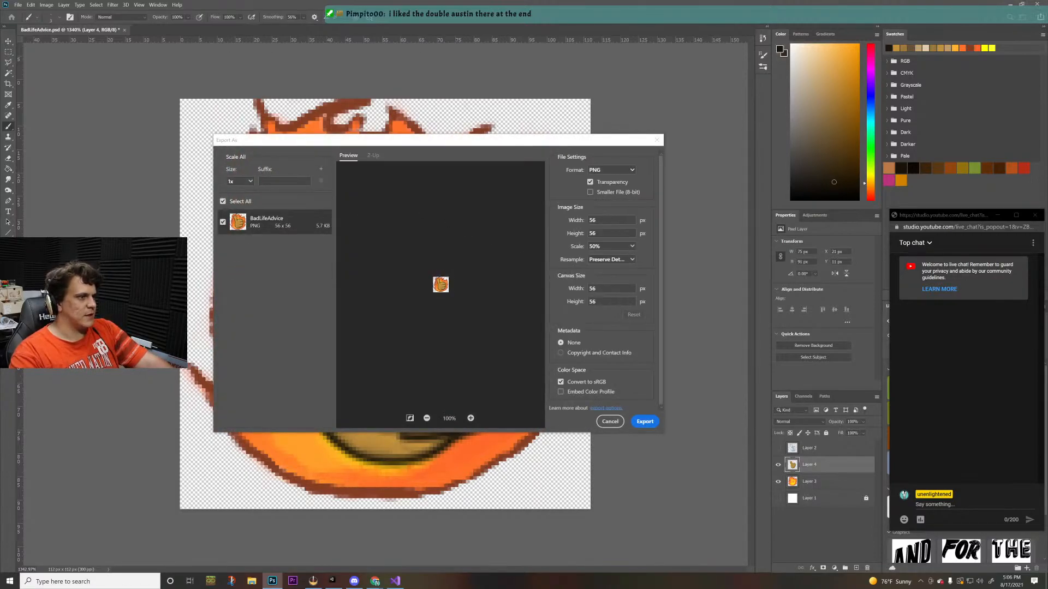
text(112)
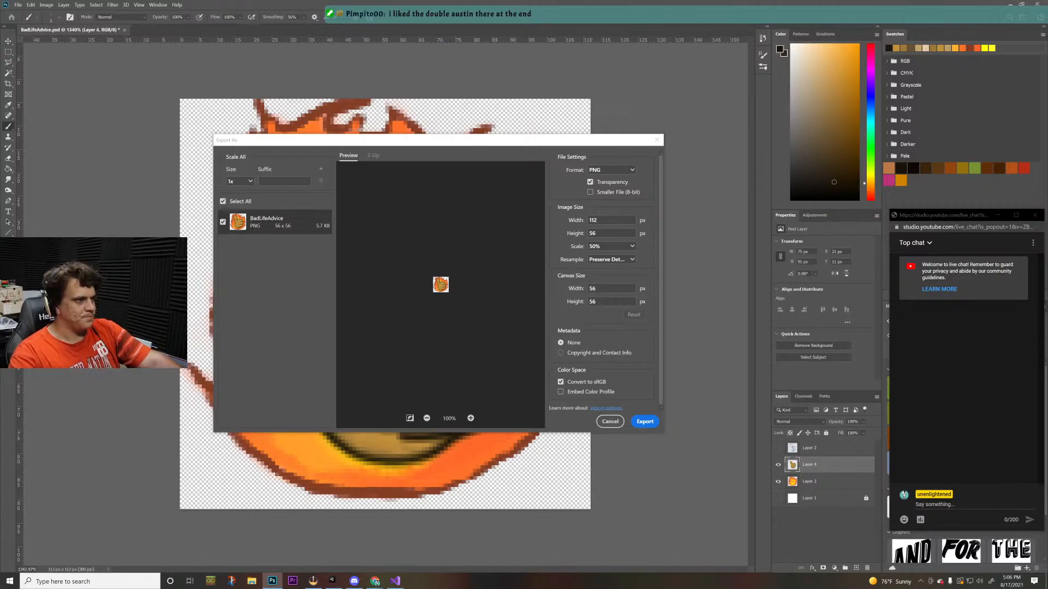
key(Tab)
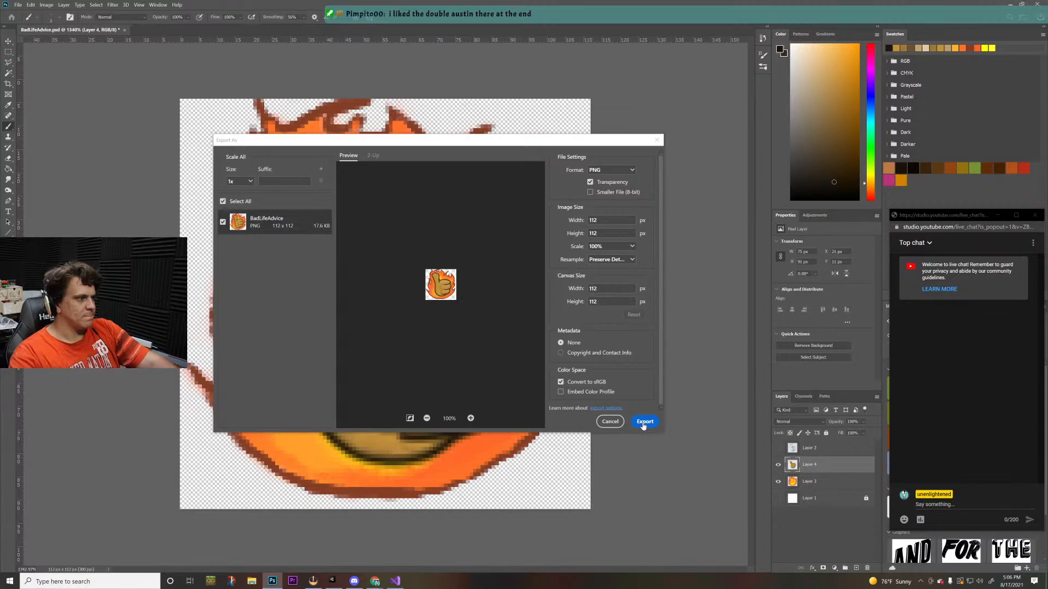
click(644, 422)
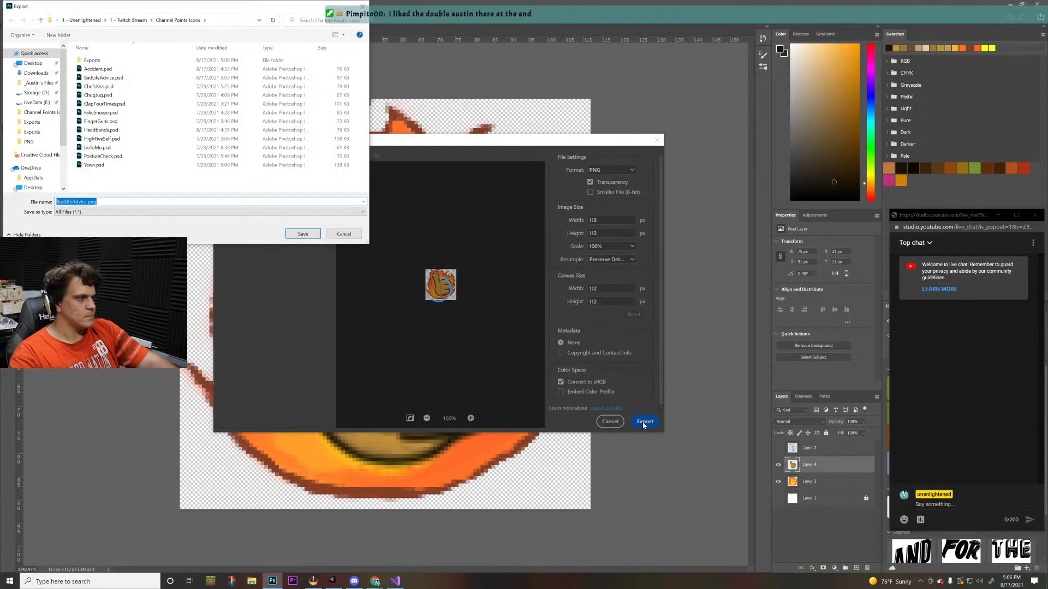
click(124, 61)
double_click(125, 62)
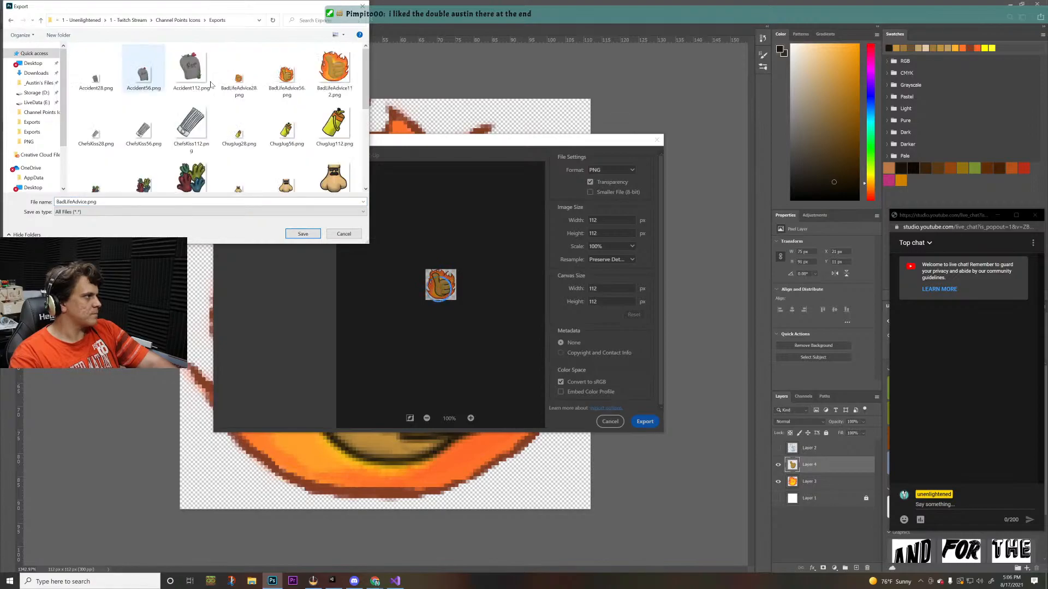
double_click(339, 99)
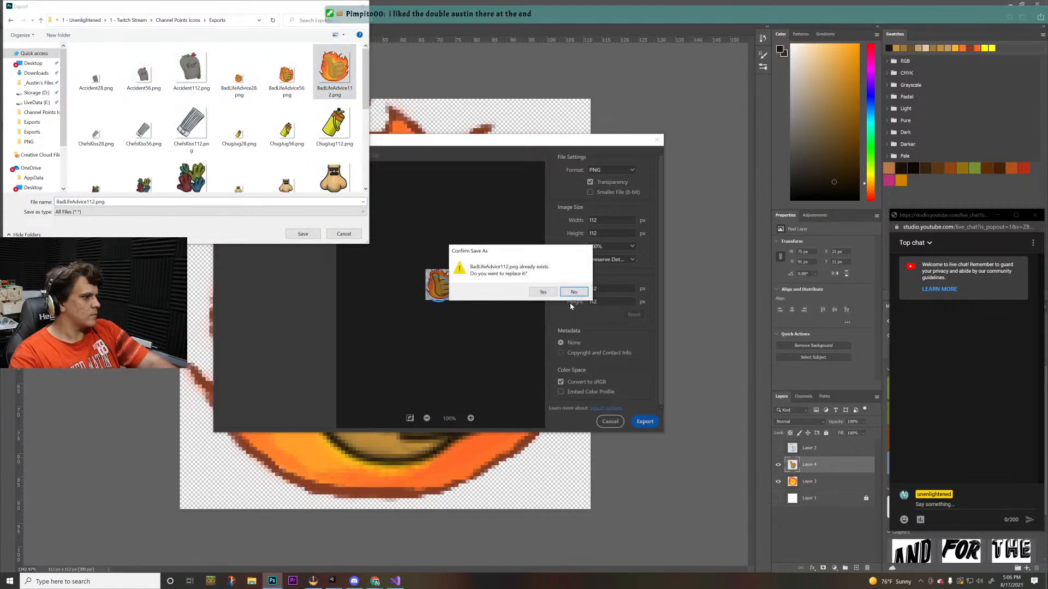
click(542, 292)
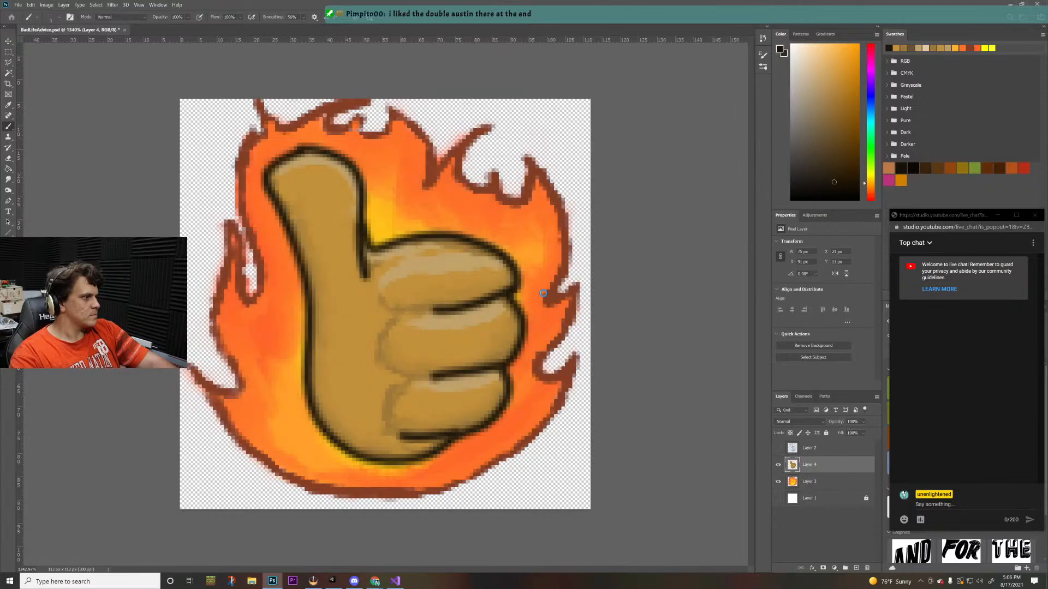
- Switch to Twitch, replace the Bad Life Advice reward's icons with BadLifeAdvice28.png, BadLifeAdvice56.png and BadLifeAdvice112.png, and save the reward
key(alt+Tab)
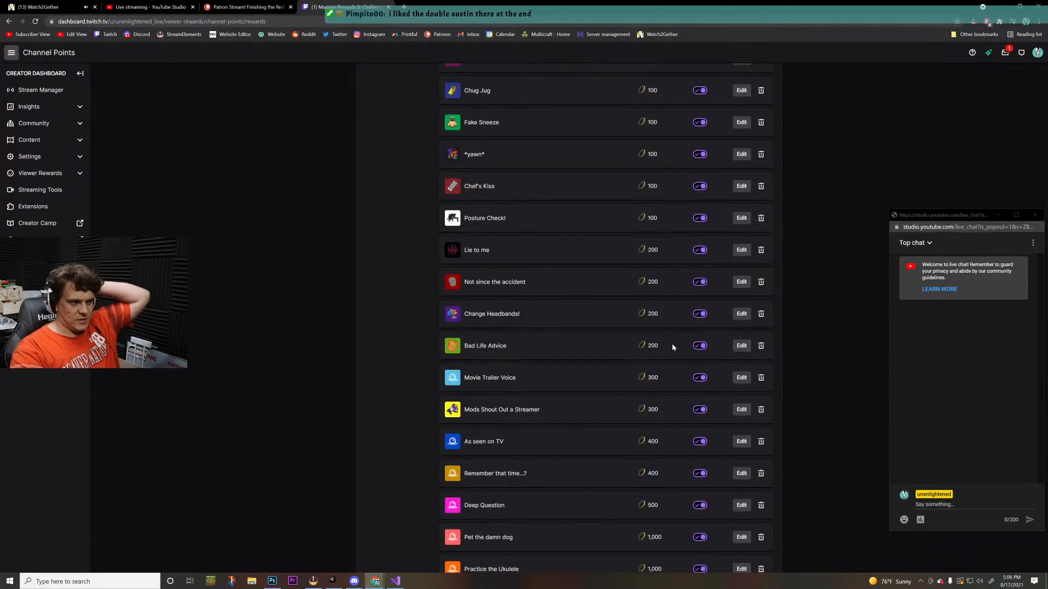
click(741, 346)
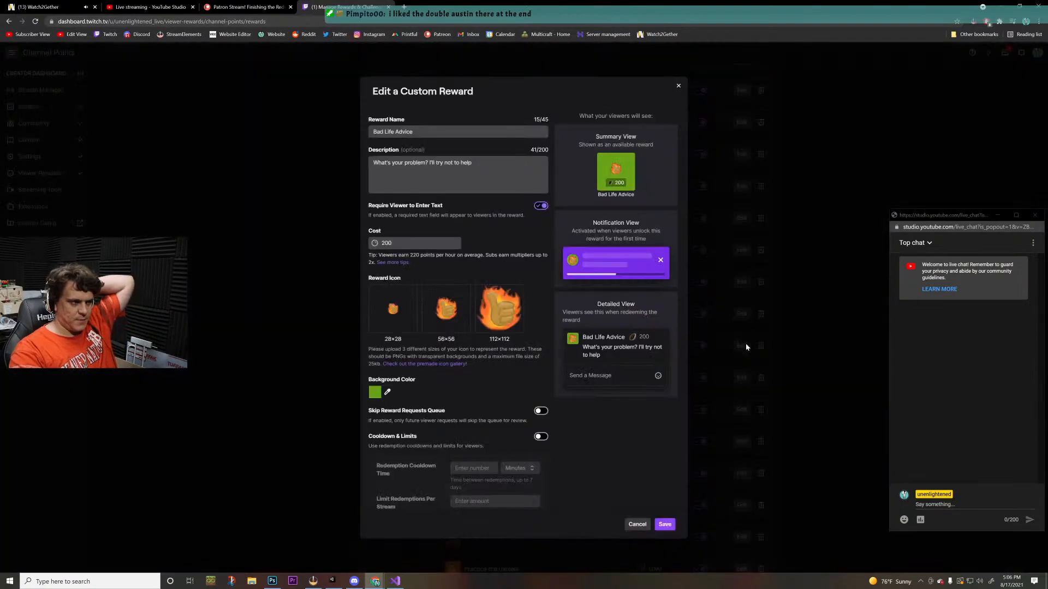
click(394, 309)
double_click(241, 78)
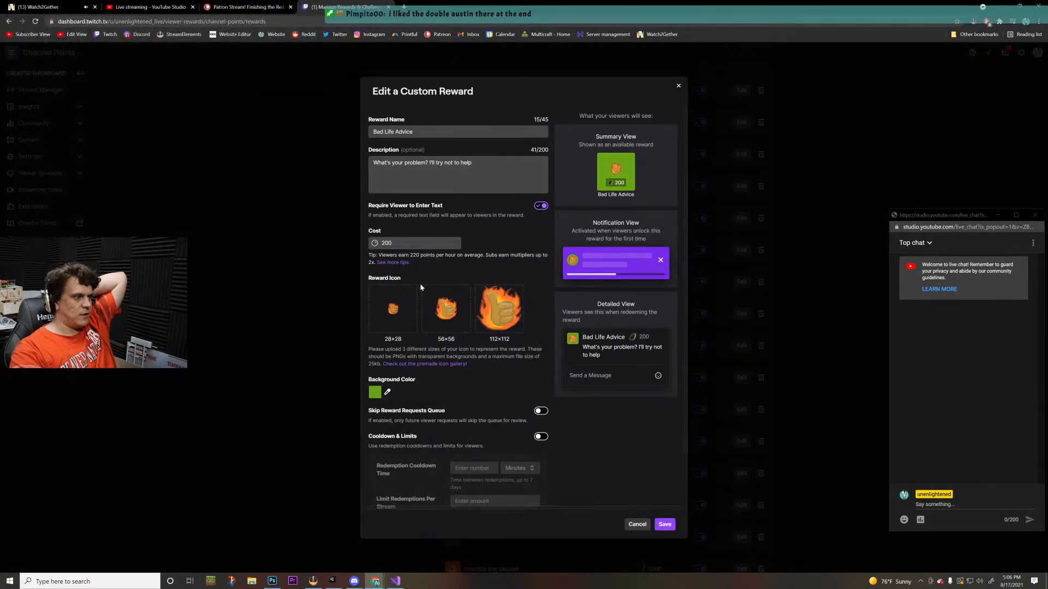
click(453, 320)
click(290, 75)
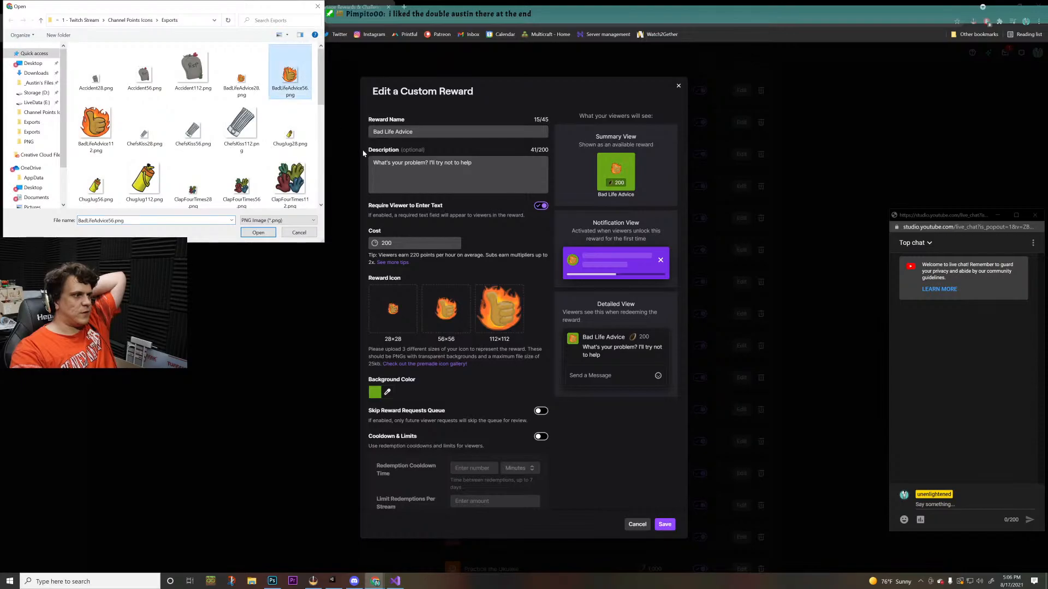
double_click(288, 74)
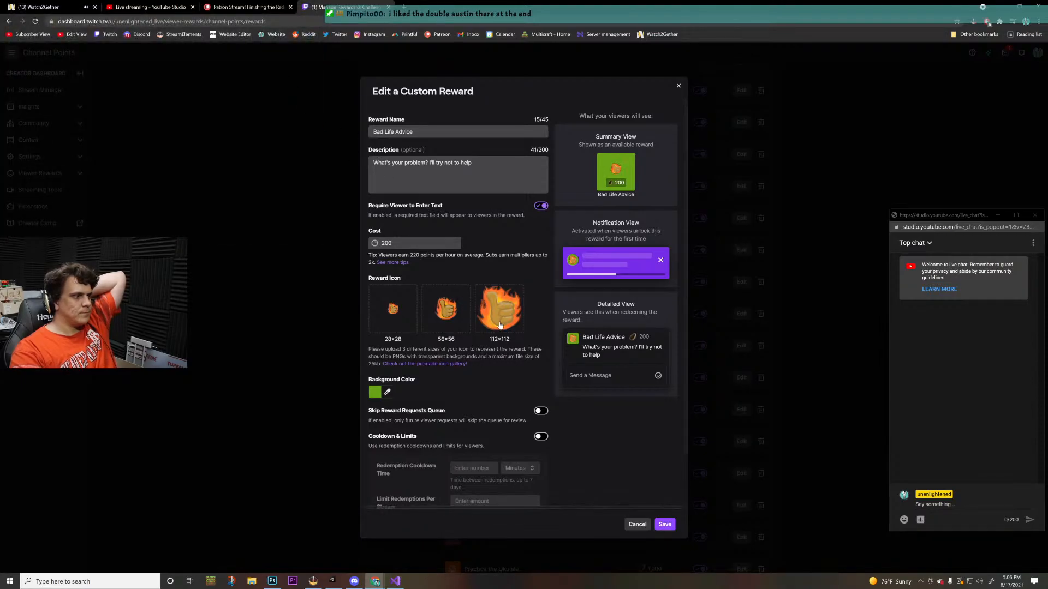
click(500, 325)
double_click(103, 126)
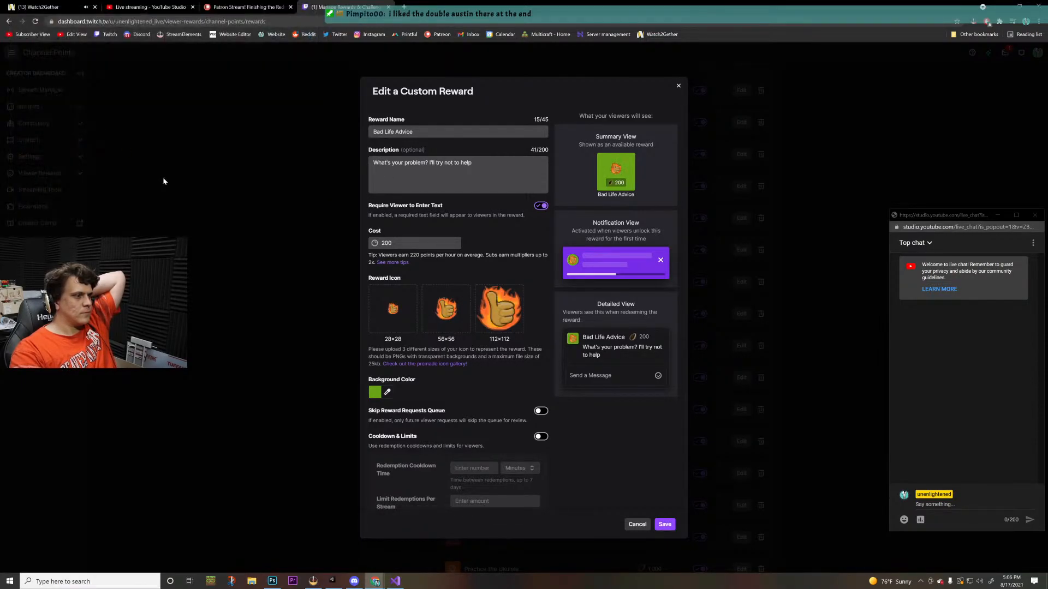
click(665, 524)
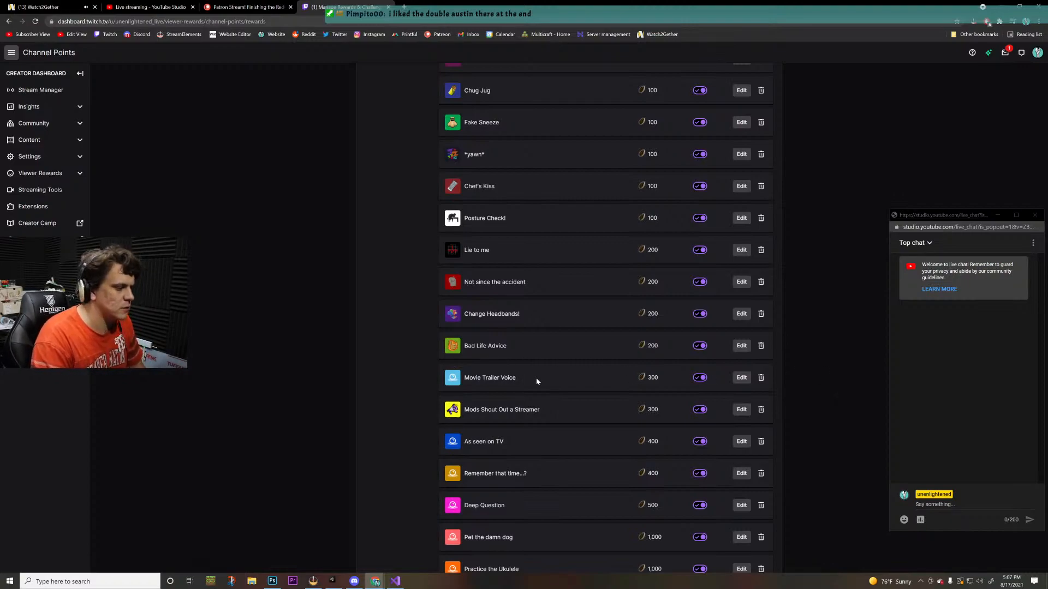
- Switch back to Photoshop and save the changes to BadLifeAdvice.psd
scroll(478, 378, up, 5)
scroll(478, 378, down, 5)
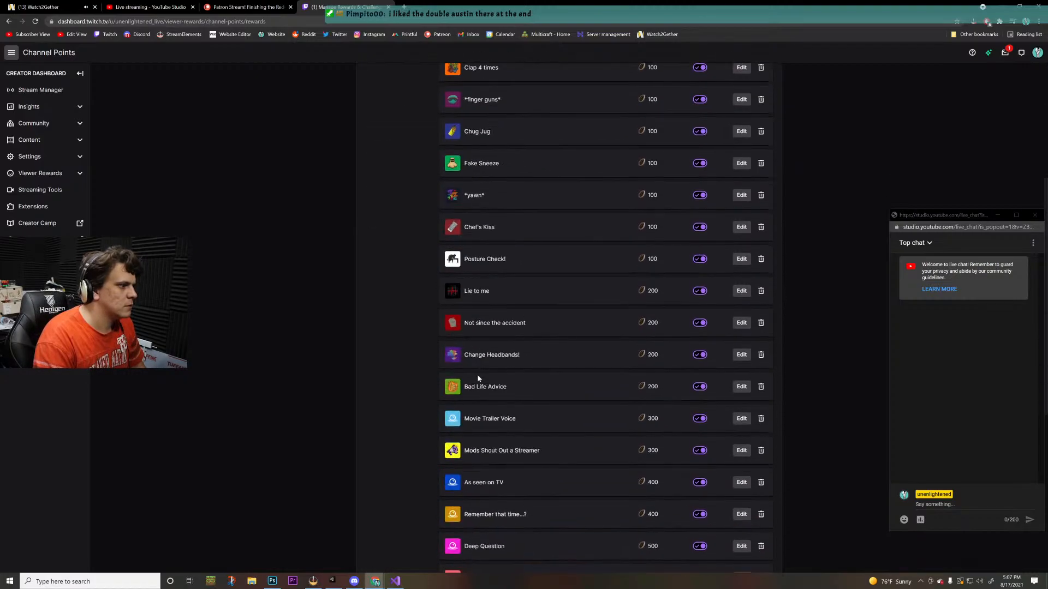
scroll(478, 378, up, 3)
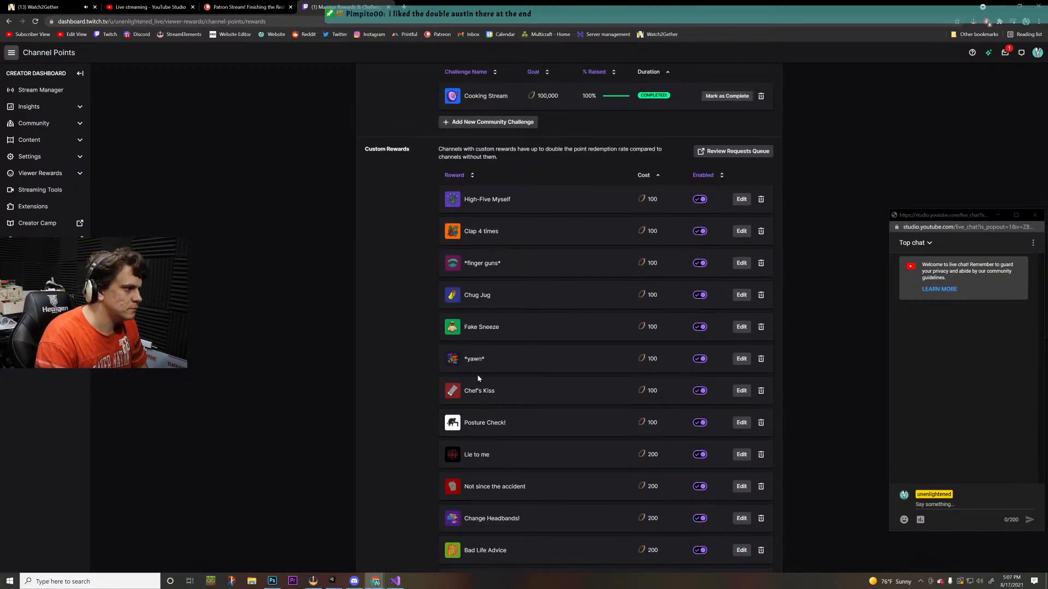
scroll(478, 378, down, 7)
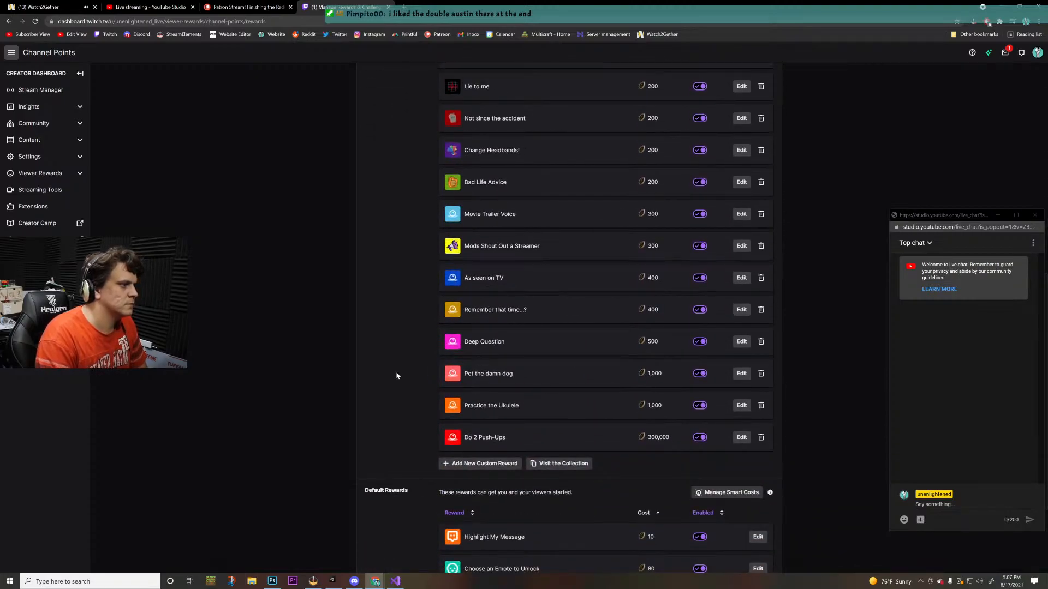
scroll(397, 376, up, 1)
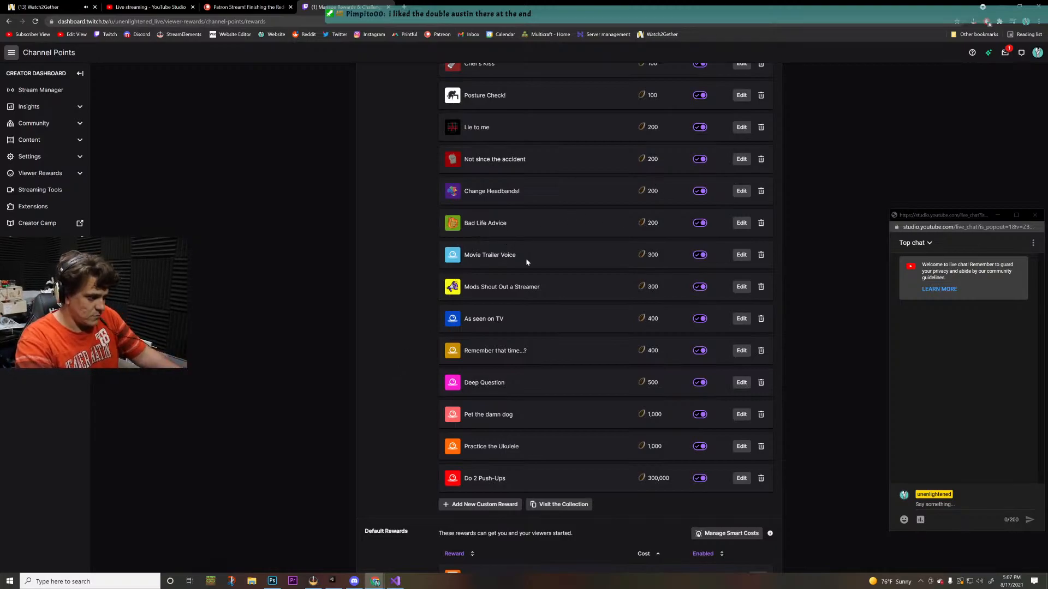
key(alt+Tab)
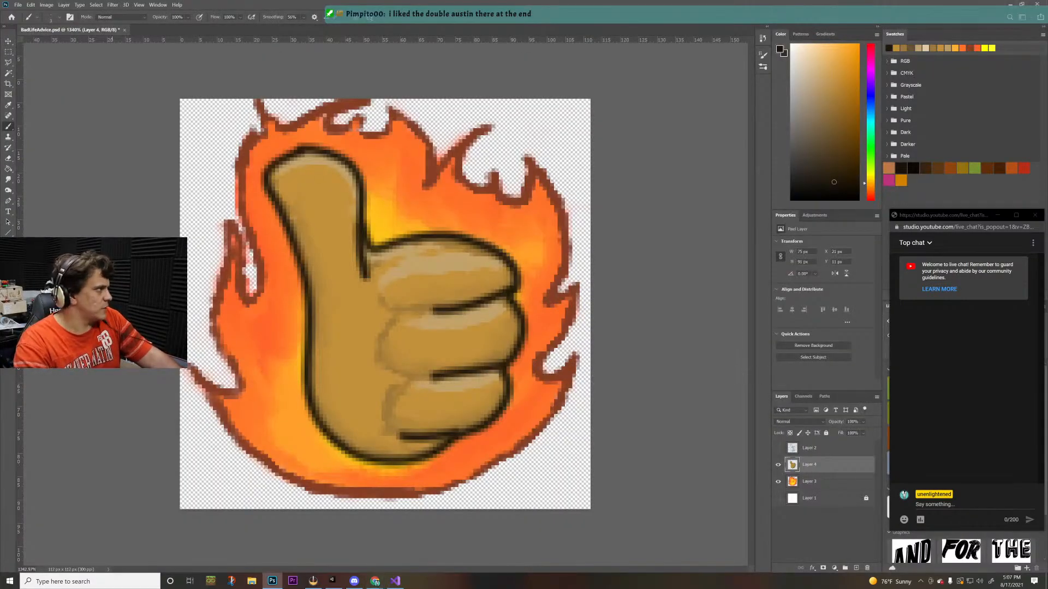
click(18, 5)
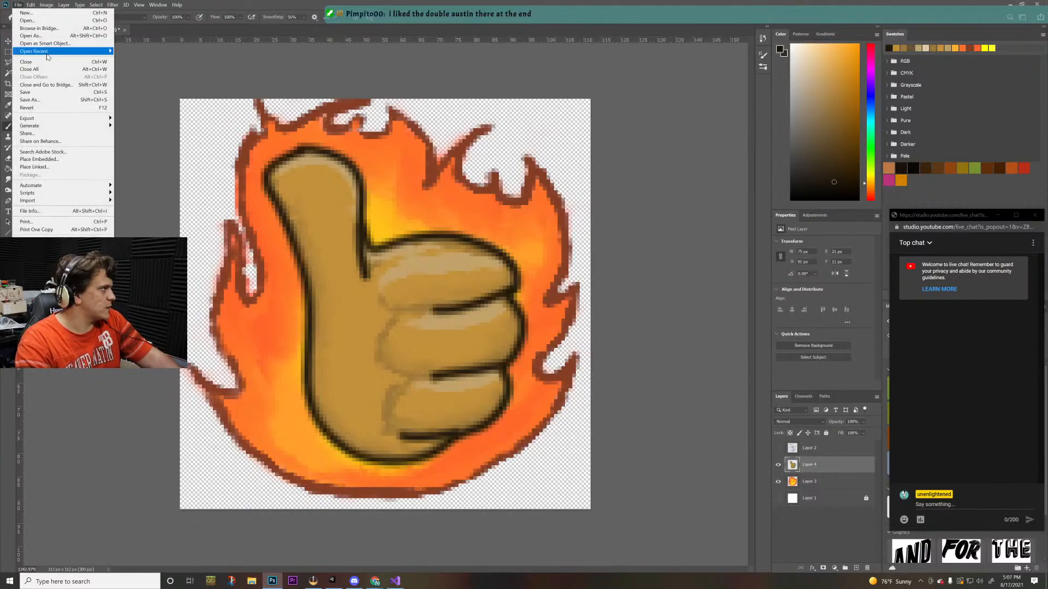
click(44, 94)
- Save the document on the computer as TrailerVoice.psd in the Channel Points Icons folder, with maximized compatibility
click(18, 5)
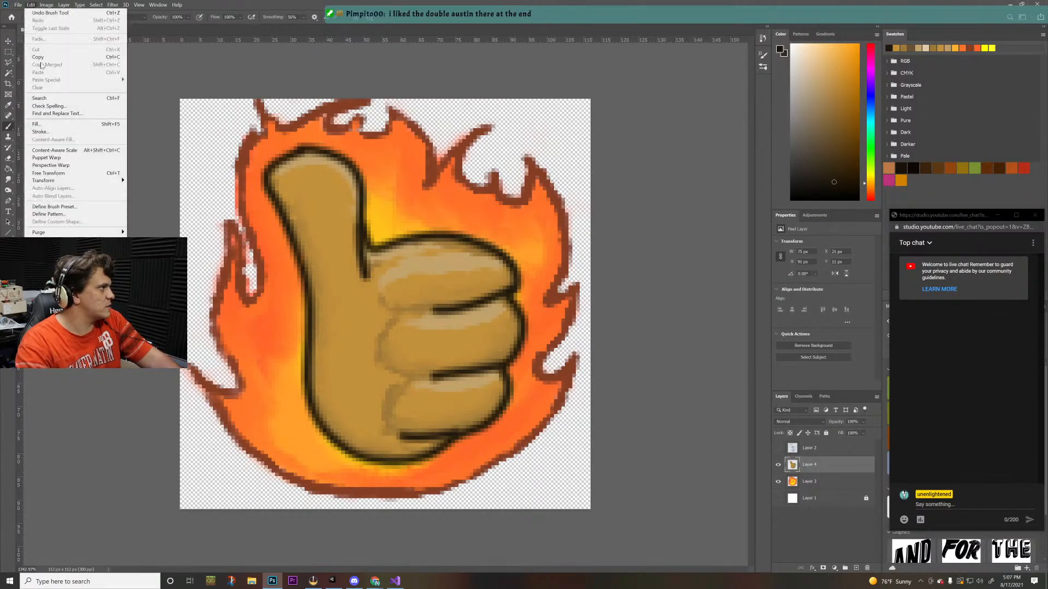
click(48, 100)
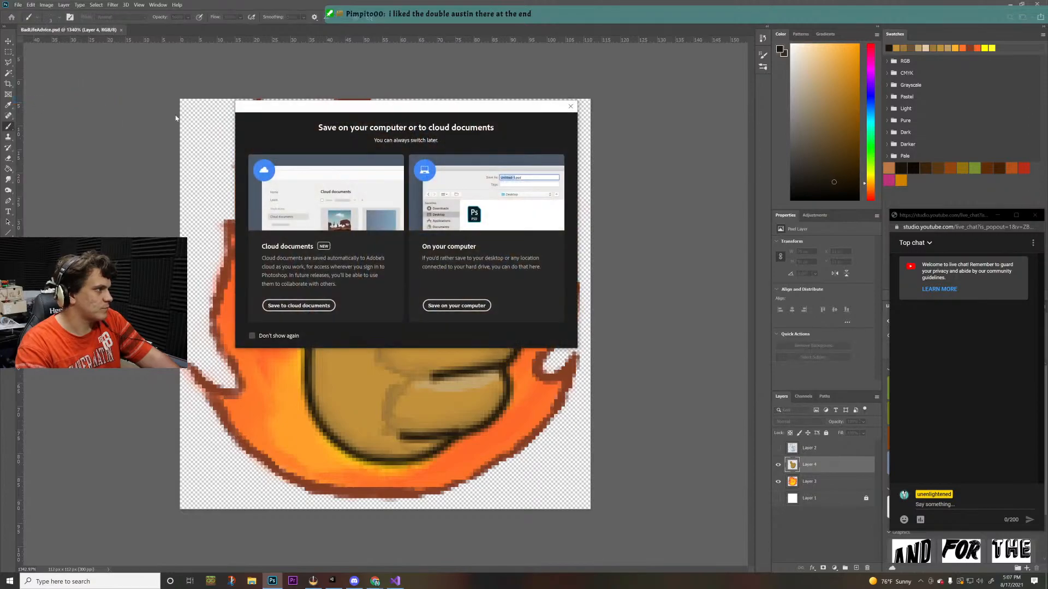
click(453, 307)
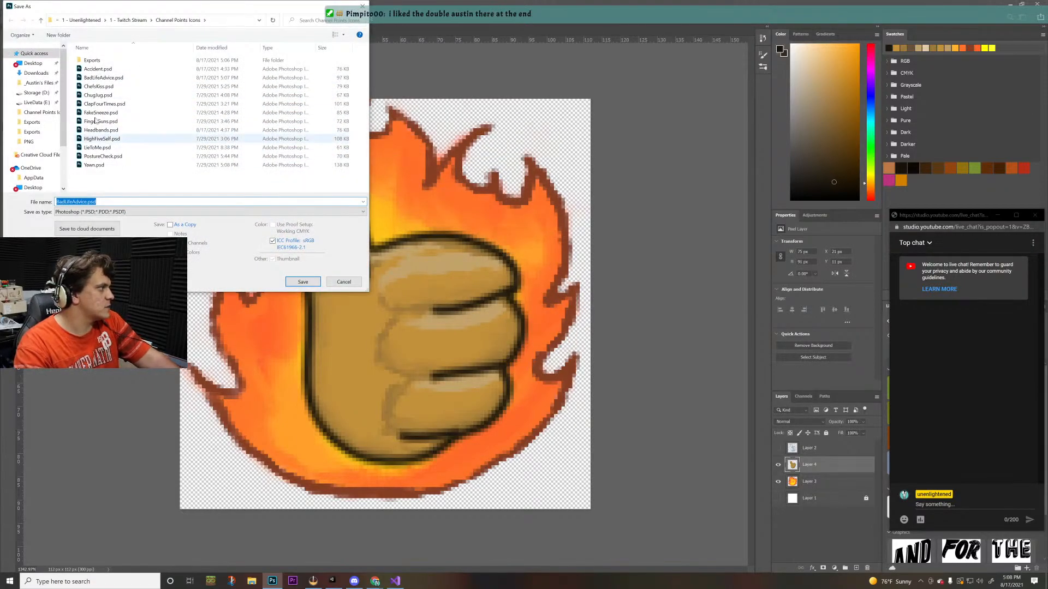
click(82, 202)
drag(84, 202, 54, 201)
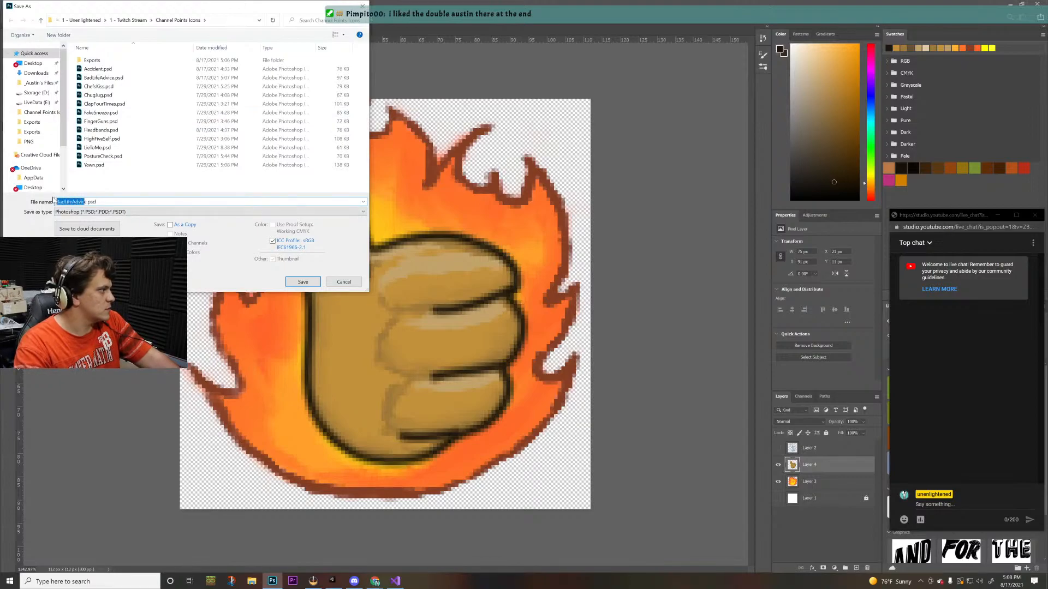
key(BackSpace)
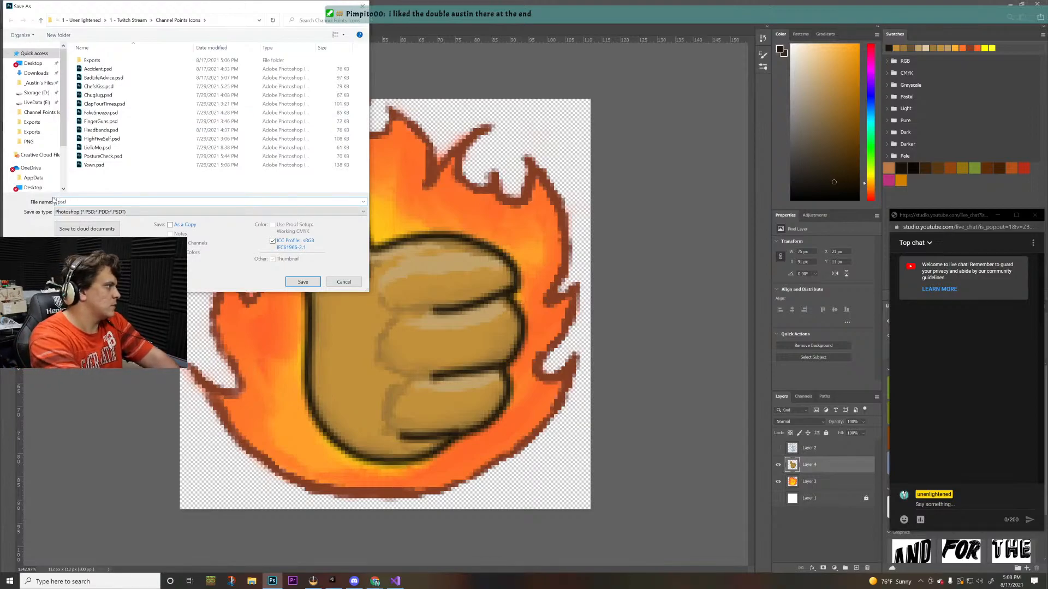
text(Tra)
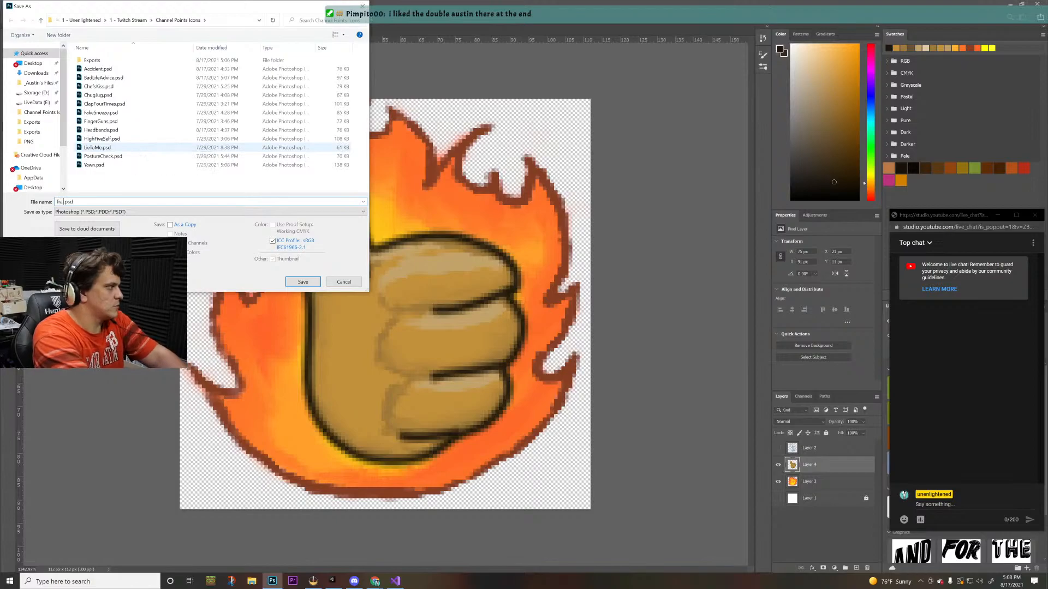
text(ilerVo)
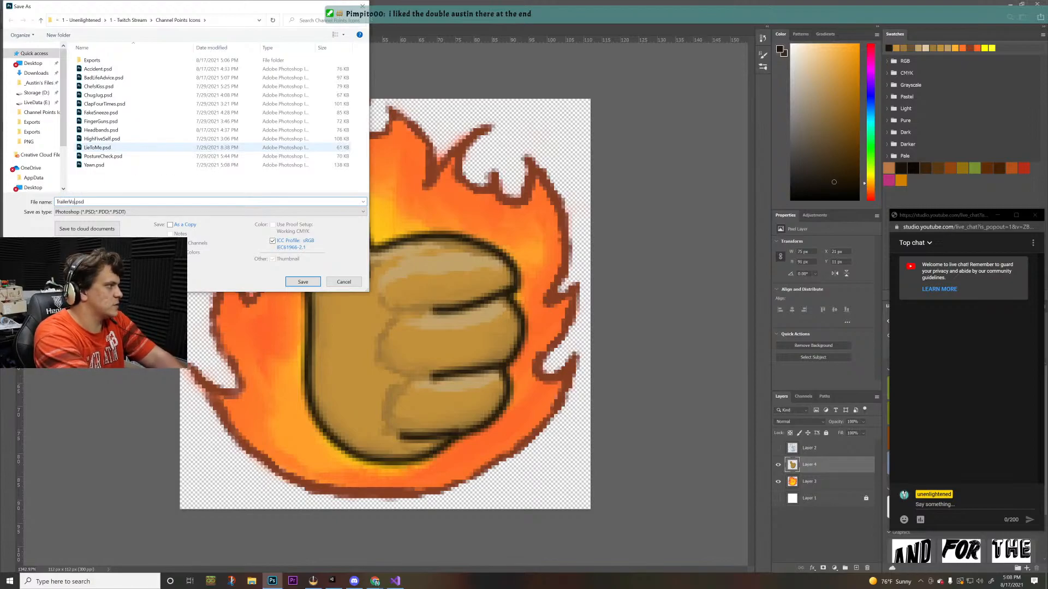
text(ice)
key(Return)
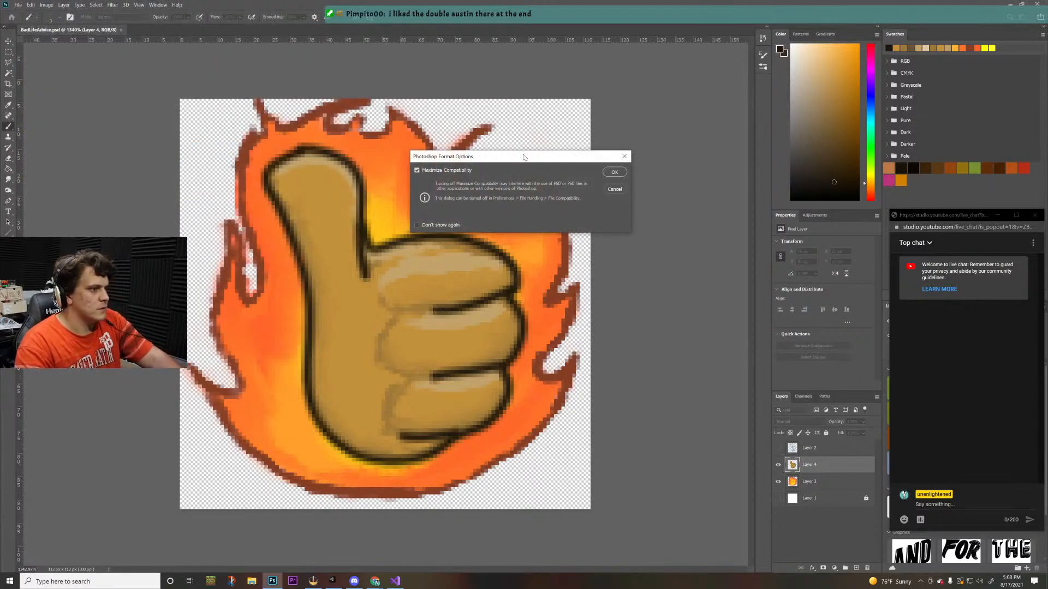
click(615, 173)
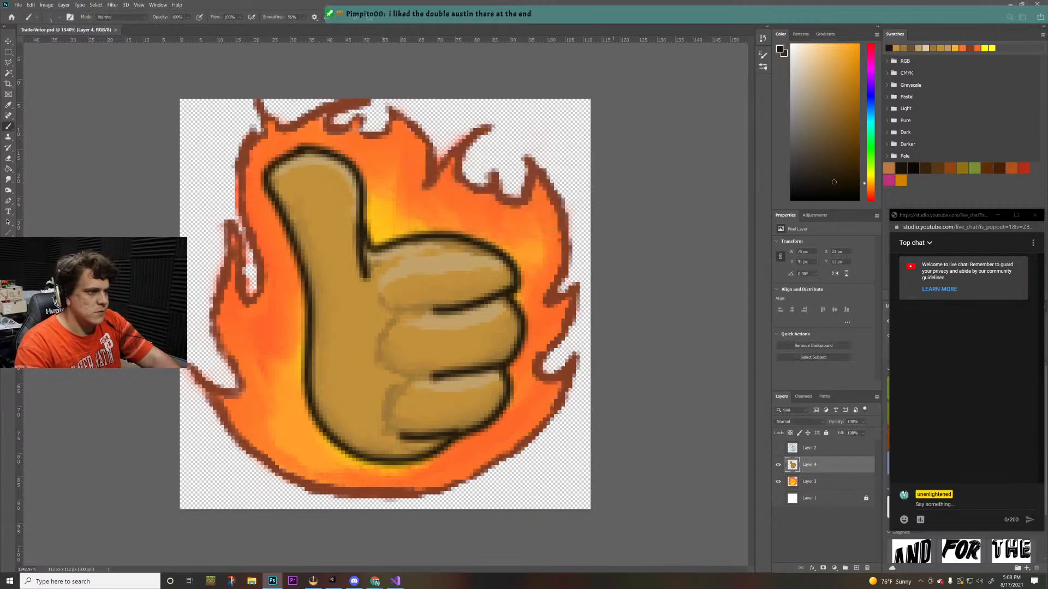
- Delete the three thumbs-up and flame layers above the locked Layer 1, and add a new empty layer
shift+click(825, 481)
shift+click(823, 452)
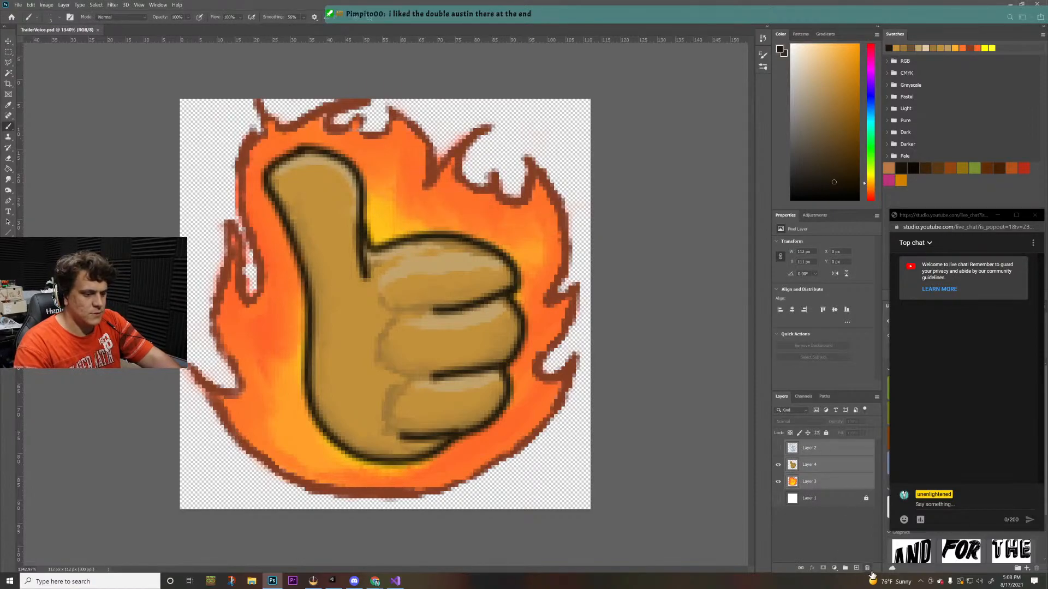
key(Delete)
click(516, 223)
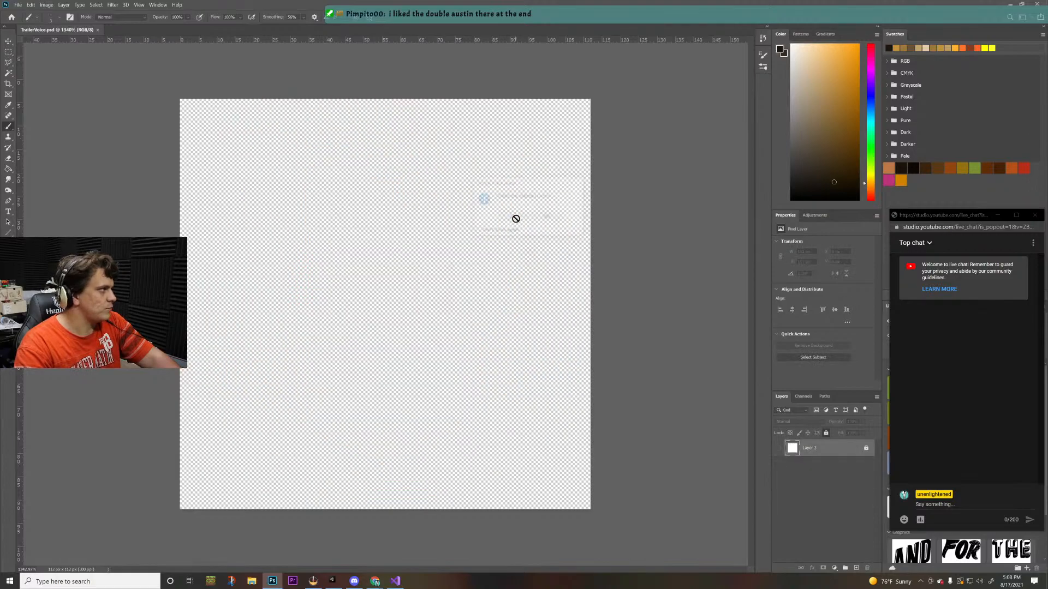
click(855, 568)
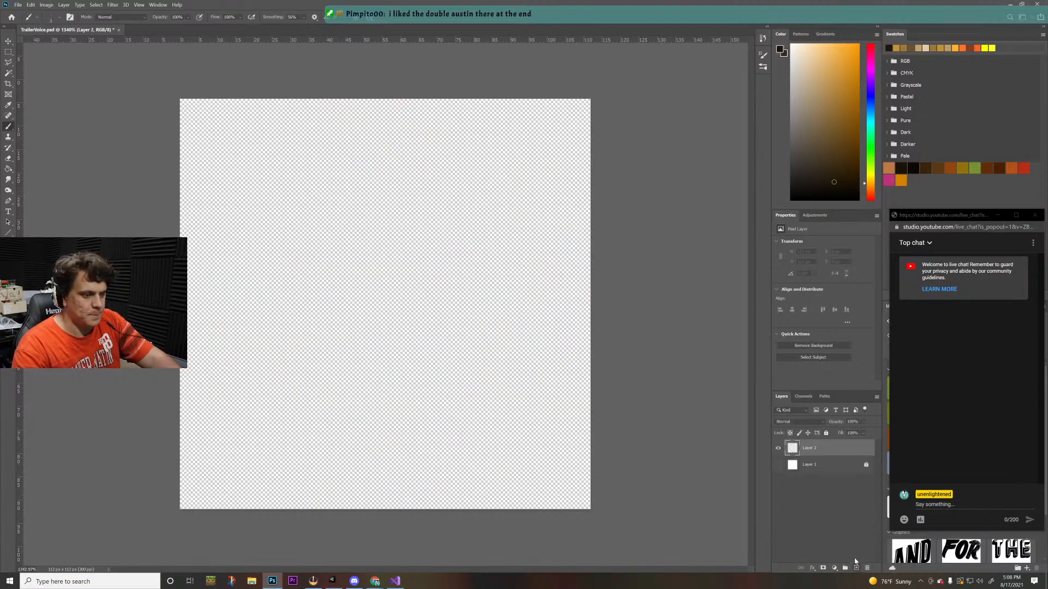
- Set the brush colour to bright blue and its smoothing to 0%, undoing the test strokes
mouse_move(870, 92)
mouse_down()
mouse_move(869, 114)
mouse_move(875, 34)
mouse_up()
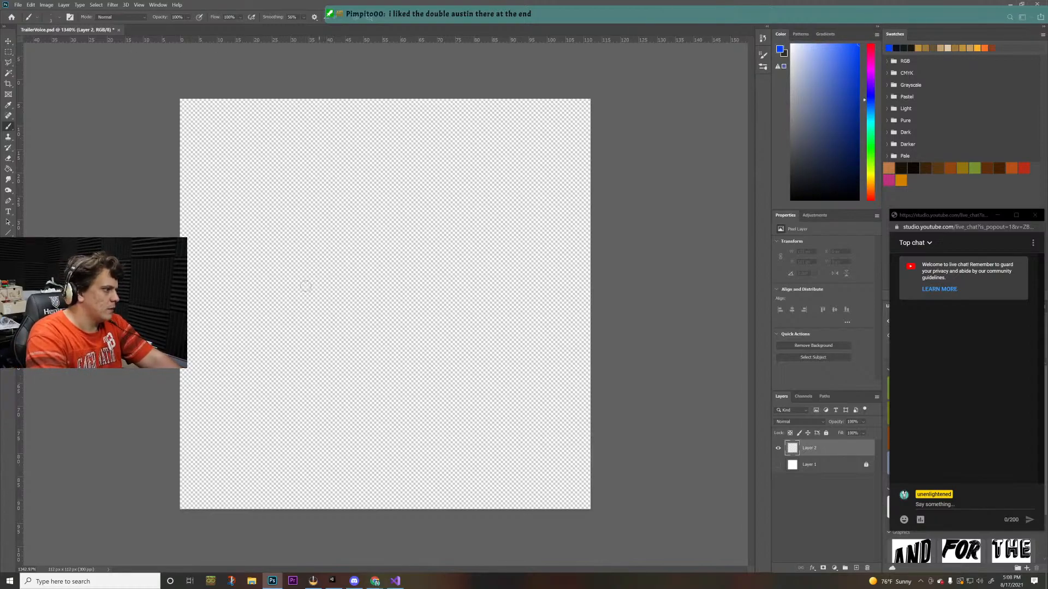
mouse_move(351, 192)
mouse_down()
mouse_move(351, 282)
mouse_move(391, 310)
mouse_up()
key(ctrl+z)
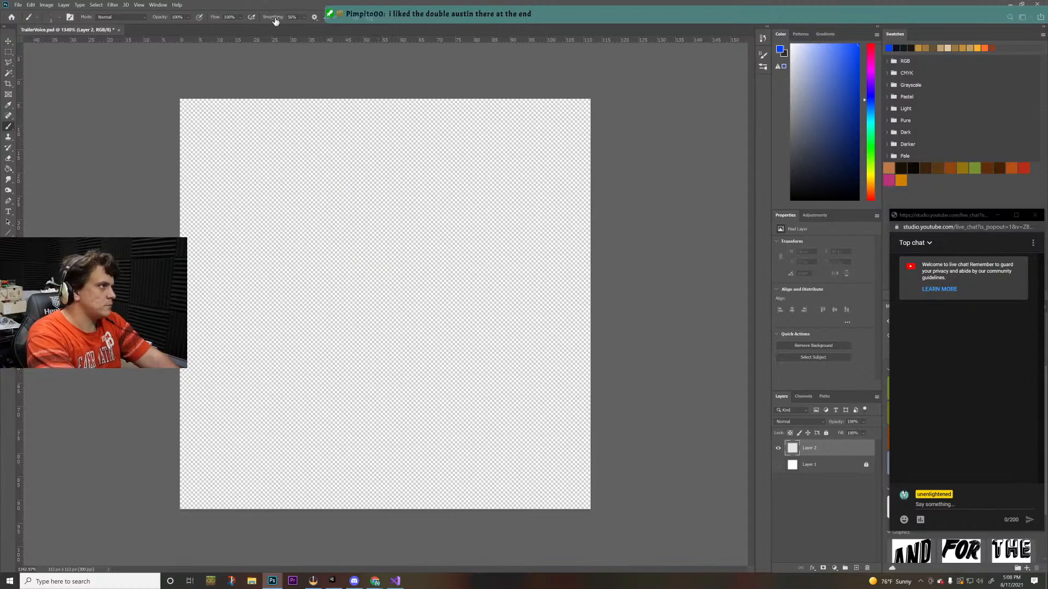
click(304, 19)
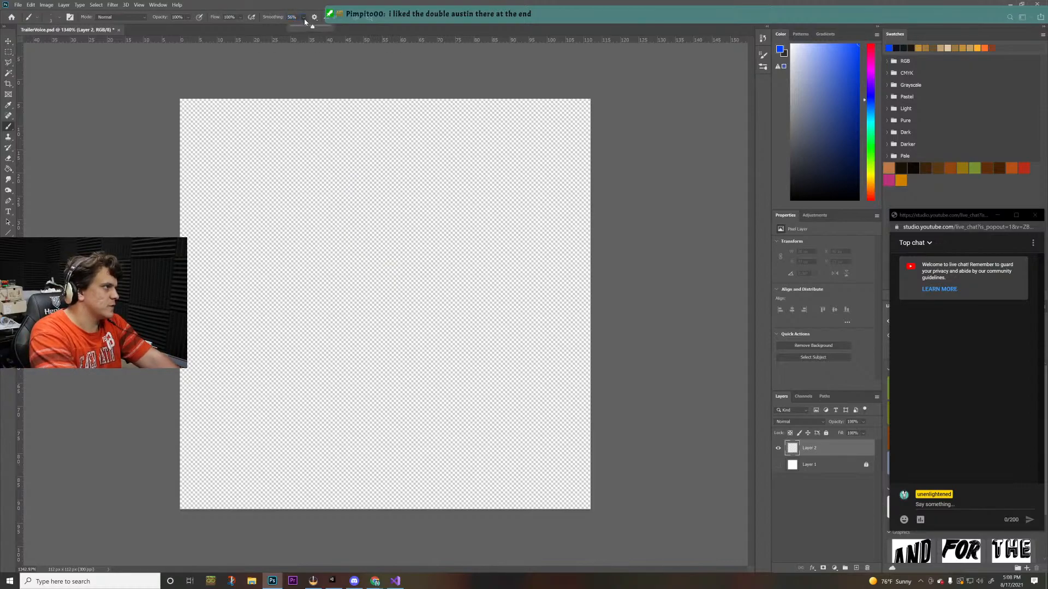
click(305, 17)
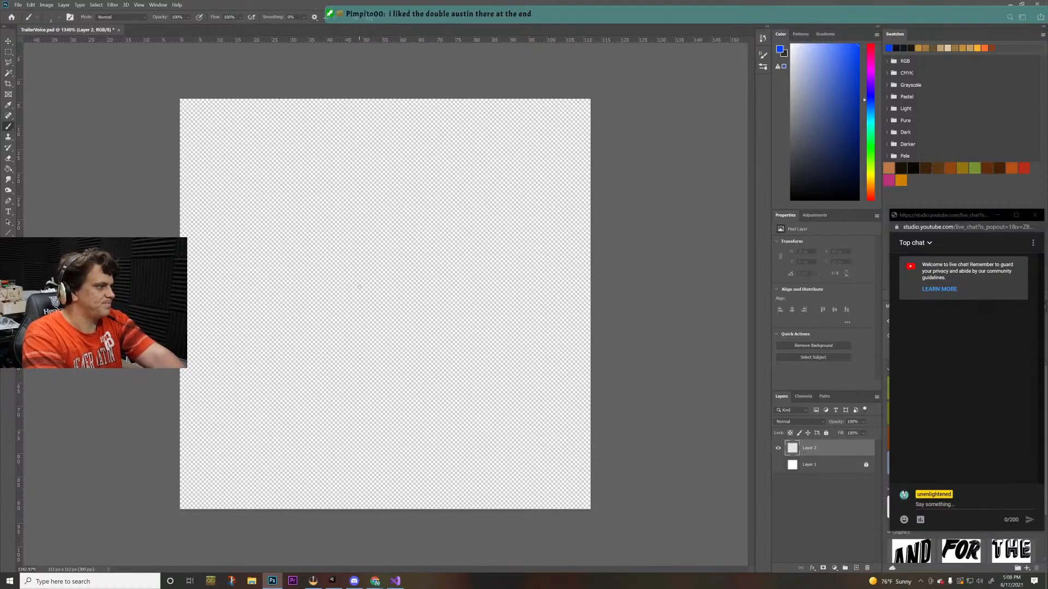
drag(288, 173, 439, 352)
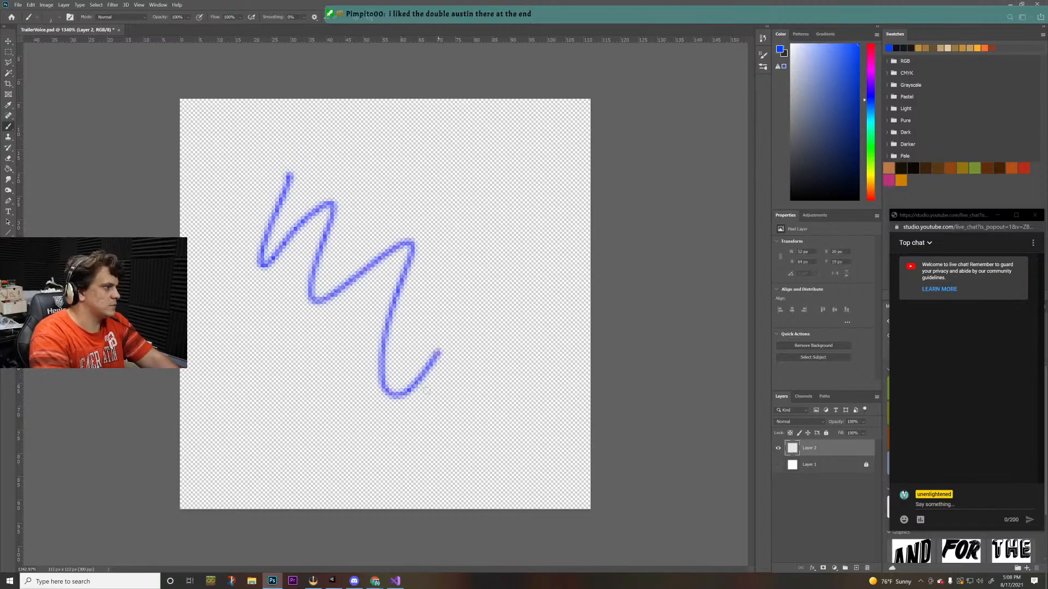
key(ctrl+z)
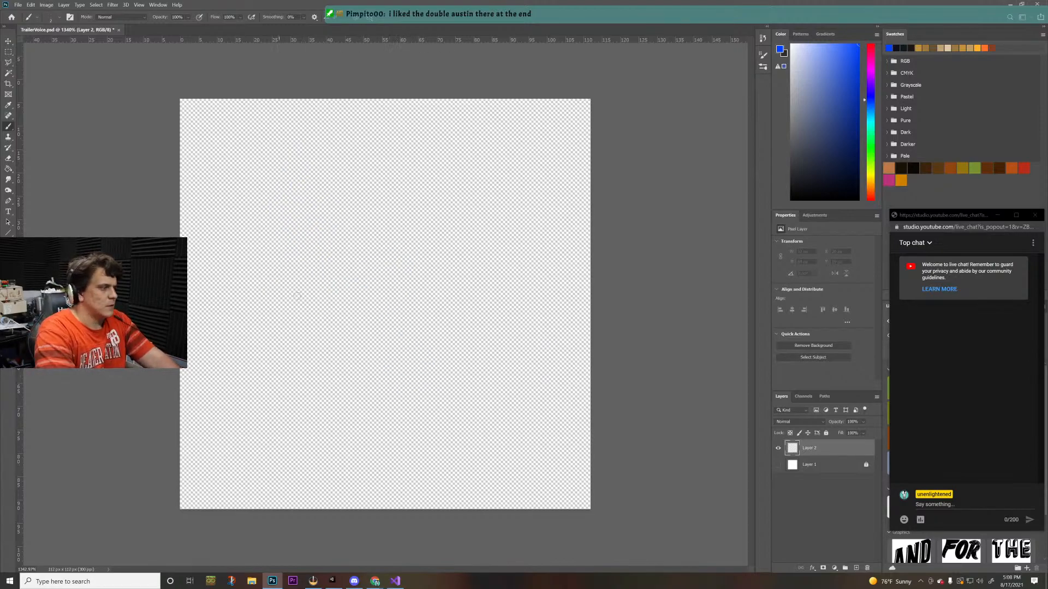
- Sketch the slightly tilted rectangular body of a clapperboard in blue across the lower part of the canvas
mouse_move(244, 261)
mouse_down()
mouse_move(285, 453)
mouse_move(538, 402)
mouse_up()
drag(311, 454, 553, 407)
mouse_move(525, 249)
mouse_down()
mouse_move(546, 385)
mouse_move(509, 259)
mouse_up()
drag(235, 268, 507, 233)
mouse_move(244, 266)
mouse_down()
mouse_move(194, 248)
mouse_move(403, 141)
mouse_up()
drag(232, 223, 411, 130)
key(ctrl+z)
key(ctrl+z)
key(ctrl+z)
key(ctrl+z)
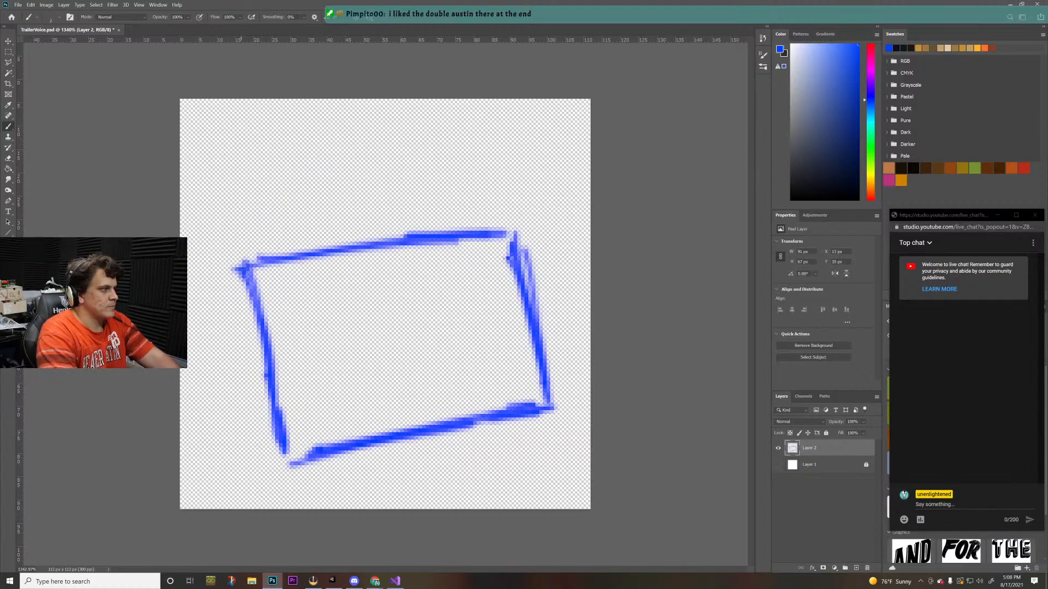
drag(246, 264, 461, 169)
key(ctrl+z)
- Sketch the raised, angled clapper arm in blue above the clapperboard body, hinged at its upper-left corner
drag(238, 268, 410, 203)
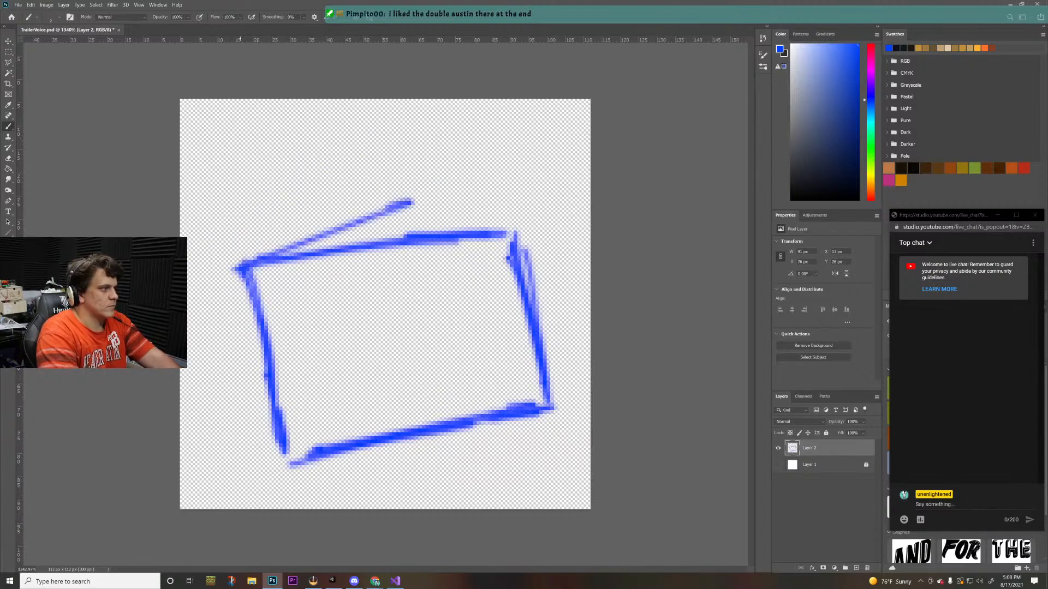
mouse_move(240, 267)
mouse_down()
mouse_move(495, 163)
mouse_move(468, 120)
mouse_up()
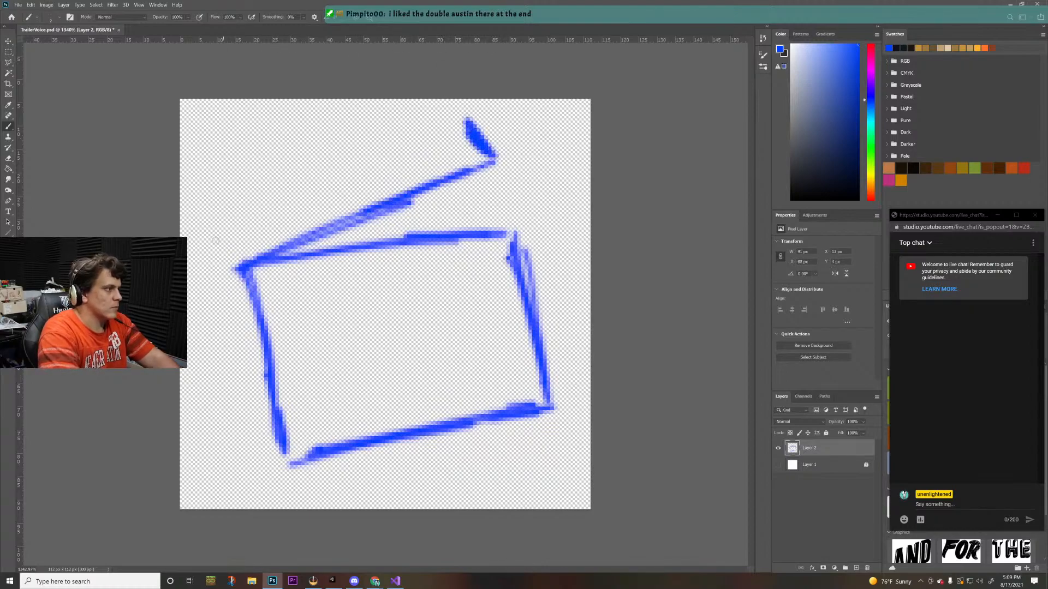
mouse_move(238, 266)
mouse_down()
mouse_move(227, 228)
mouse_move(369, 178)
mouse_up()
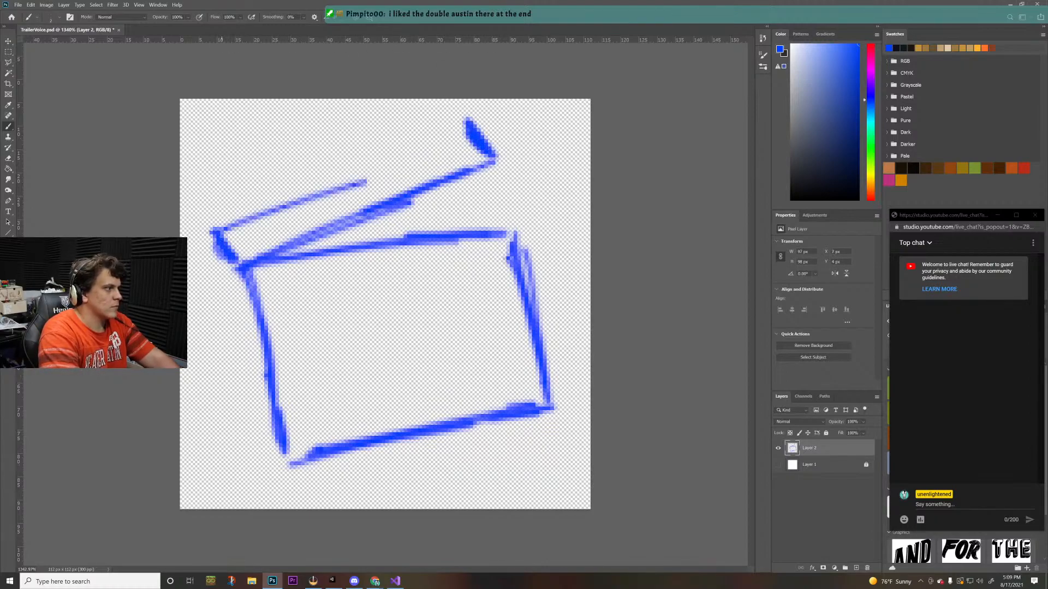
key(ctrl+z)
mouse_move(218, 232)
mouse_down()
mouse_move(393, 144)
mouse_move(466, 121)
mouse_move(285, 187)
mouse_up()
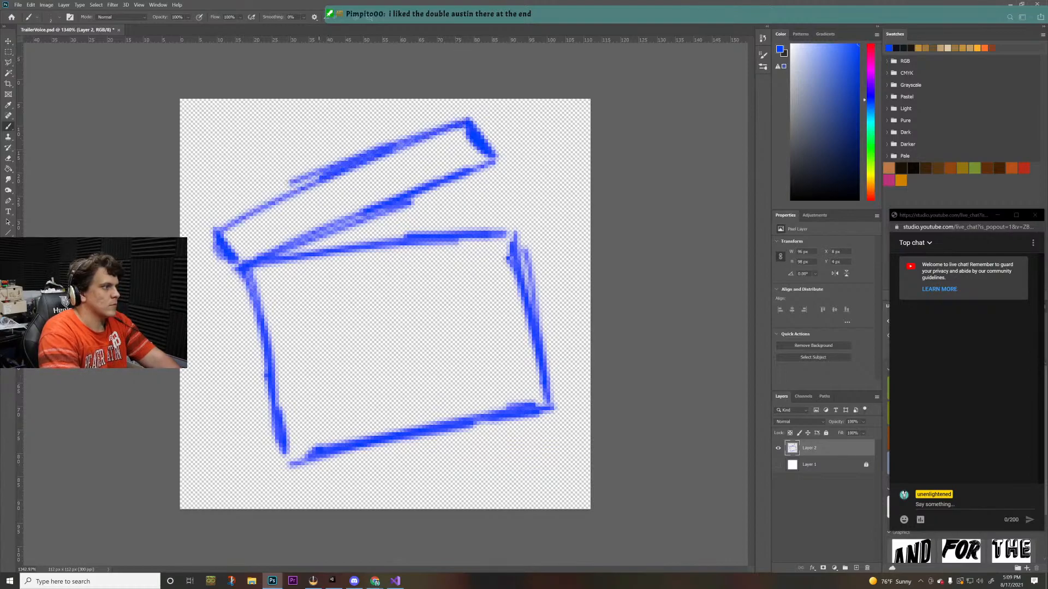
drag(383, 146, 275, 196)
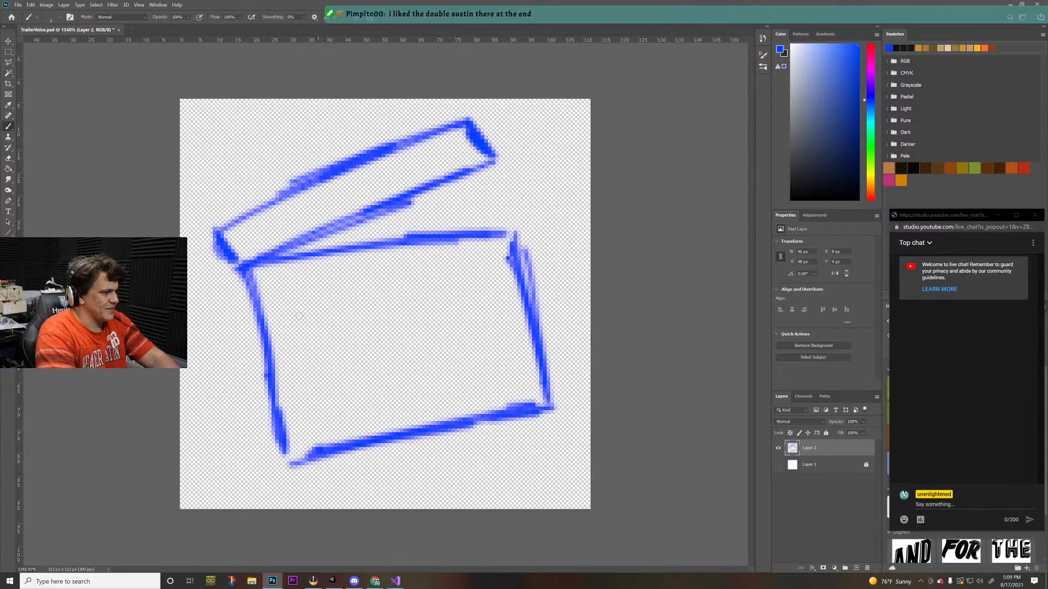
- Sketch a blue dividing line across the clapperboard body to mark off its top band, undoing unsatisfactory strokes
drag(280, 324, 526, 287)
key(ctrl+z)
mouse_move(274, 319)
mouse_down()
mouse_move(511, 261)
mouse_move(463, 285)
mouse_move(518, 286)
mouse_up()
key(ctrl+z)
key(ctrl+z)
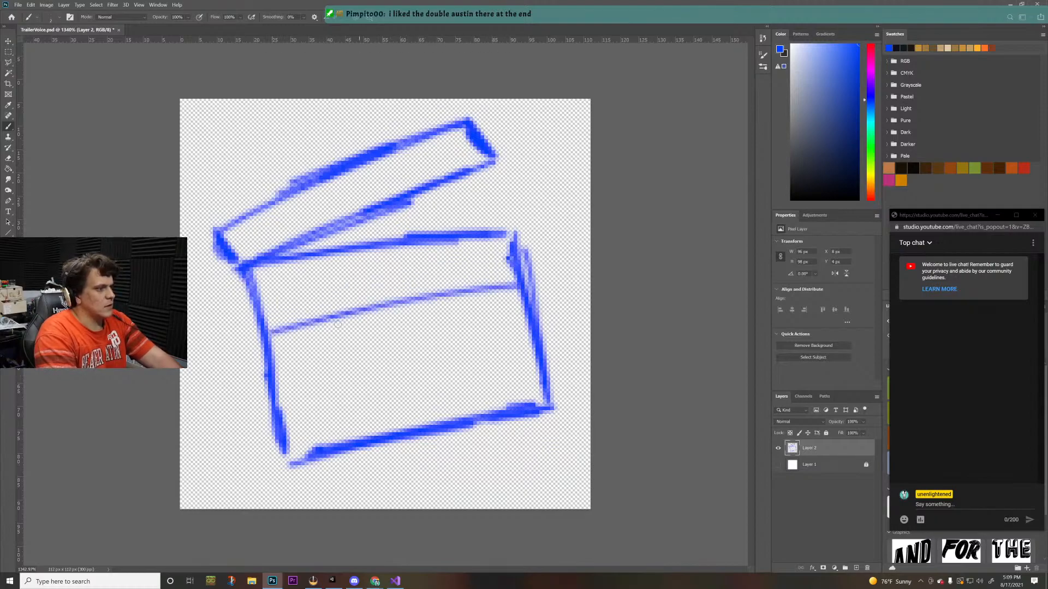
- Sketch two short text scribbles, each with a long line beside it, in the body's lower section, undoing the scribble tried in the top band
mouse_move(292, 365)
mouse_down()
mouse_move(338, 361)
mouse_move(345, 372)
mouse_up()
drag(363, 361, 421, 354)
shift+click(525, 341)
mouse_move(300, 391)
mouse_down()
mouse_move(305, 413)
mouse_move(342, 401)
mouse_up()
click(385, 398)
shift+click(536, 367)
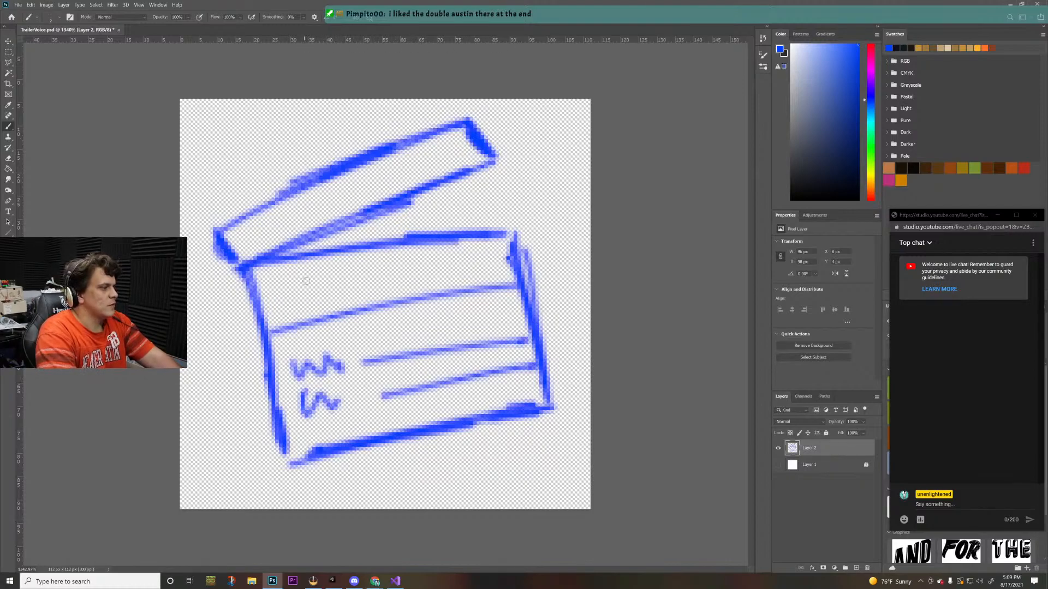
mouse_move(306, 279)
mouse_down()
mouse_move(350, 287)
mouse_move(481, 252)
mouse_up()
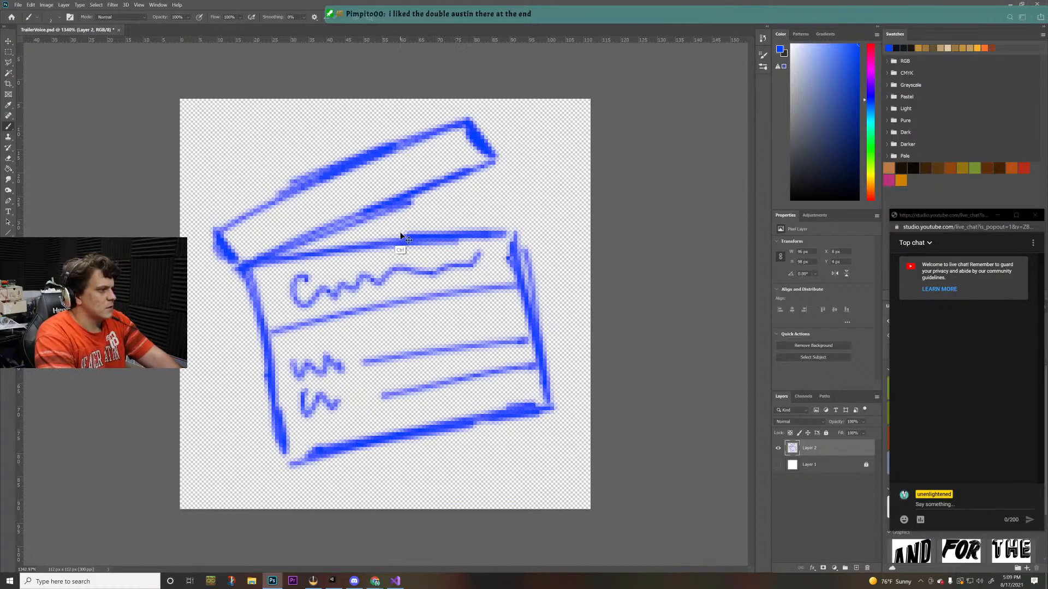
key(ctrl+z)
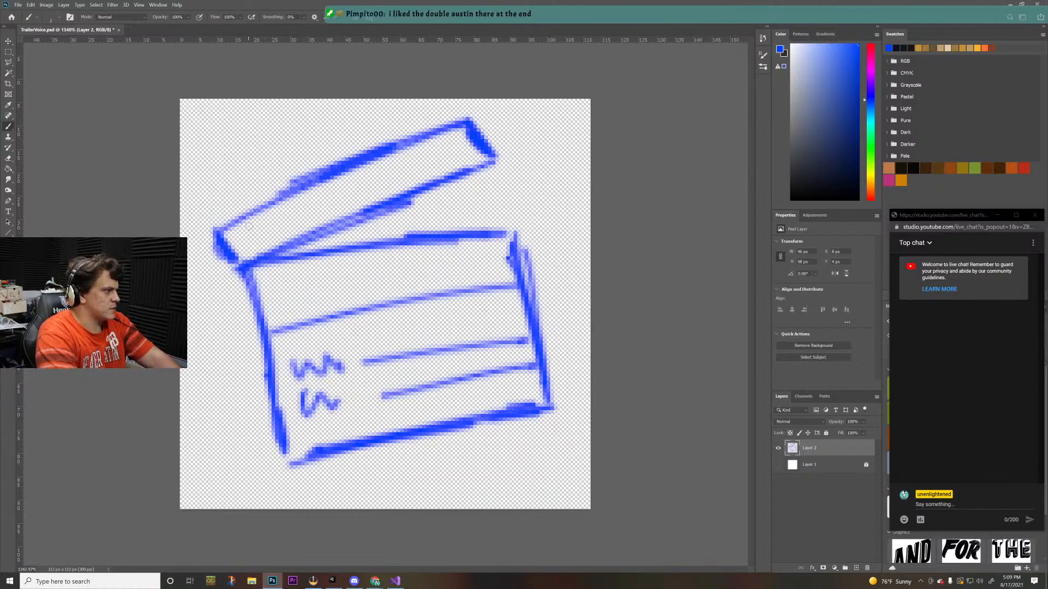
- Sketch a row of slanted stripe lines along the length of the raised clapper arm
drag(250, 218, 252, 254)
drag(271, 205, 268, 255)
mouse_move(299, 192)
mouse_down()
mouse_move(295, 243)
mouse_move(312, 235)
mouse_up()
drag(344, 170, 339, 224)
mouse_move(372, 158)
mouse_down()
mouse_move(363, 214)
mouse_move(387, 202)
mouse_up()
mouse_move(417, 144)
mouse_down()
mouse_move(405, 194)
mouse_move(429, 191)
mouse_up()
drag(467, 126, 455, 173)
drag(482, 147, 474, 178)
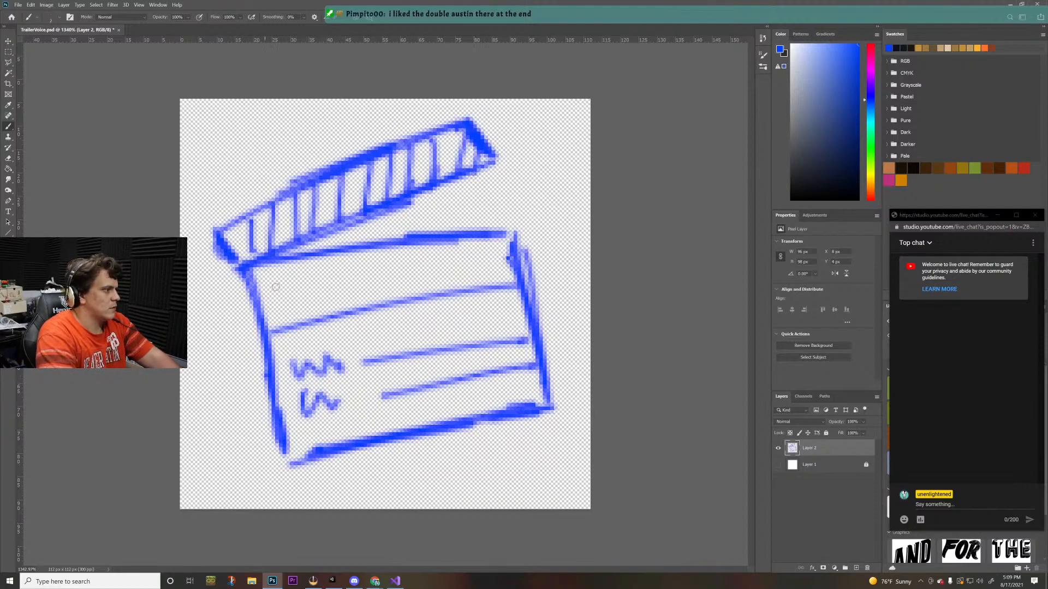
- Sketch diagonal stripe lines across the body's top band, slanting opposite to those on the clapper arm
mouse_move(263, 267)
mouse_down()
mouse_move(313, 312)
mouse_move(331, 309)
mouse_up()
mouse_move(306, 263)
mouse_down()
mouse_move(358, 306)
mouse_move(382, 303)
mouse_up()
mouse_move(352, 259)
mouse_down()
mouse_move(396, 292)
mouse_move(425, 285)
mouse_up()
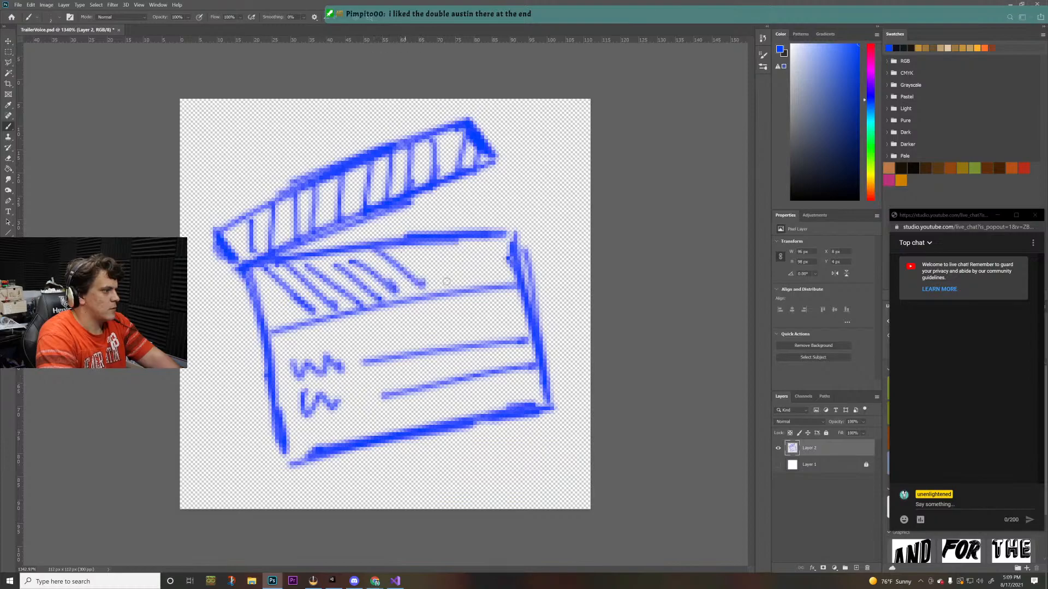
drag(404, 249, 451, 284)
drag(426, 243, 487, 284)
drag(487, 236, 517, 280)
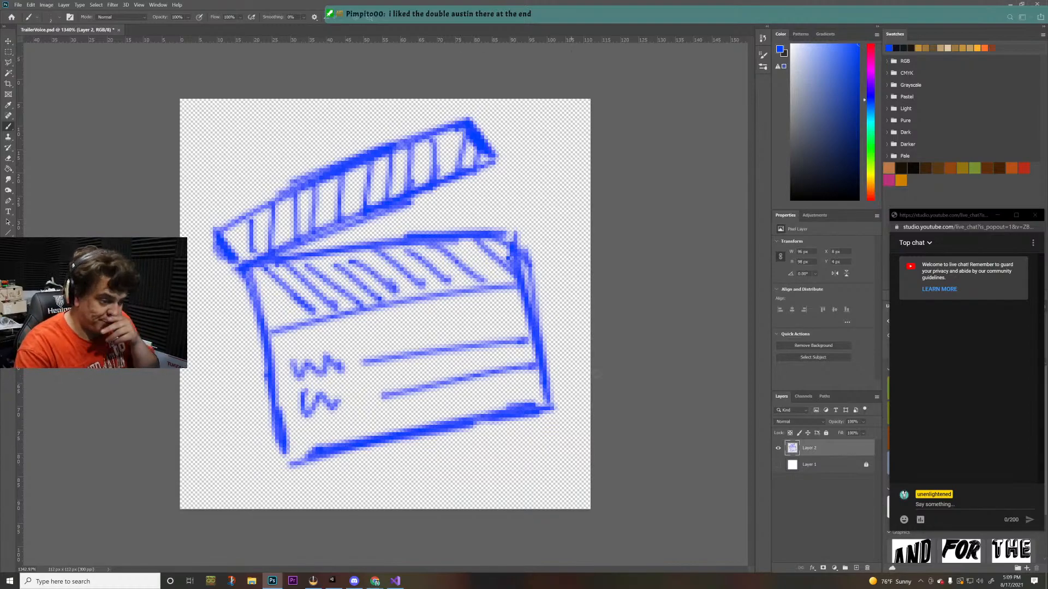
- Add a new layer below the blue sketch layer, and set the brush to black with 86% smoothing
click(856, 568)
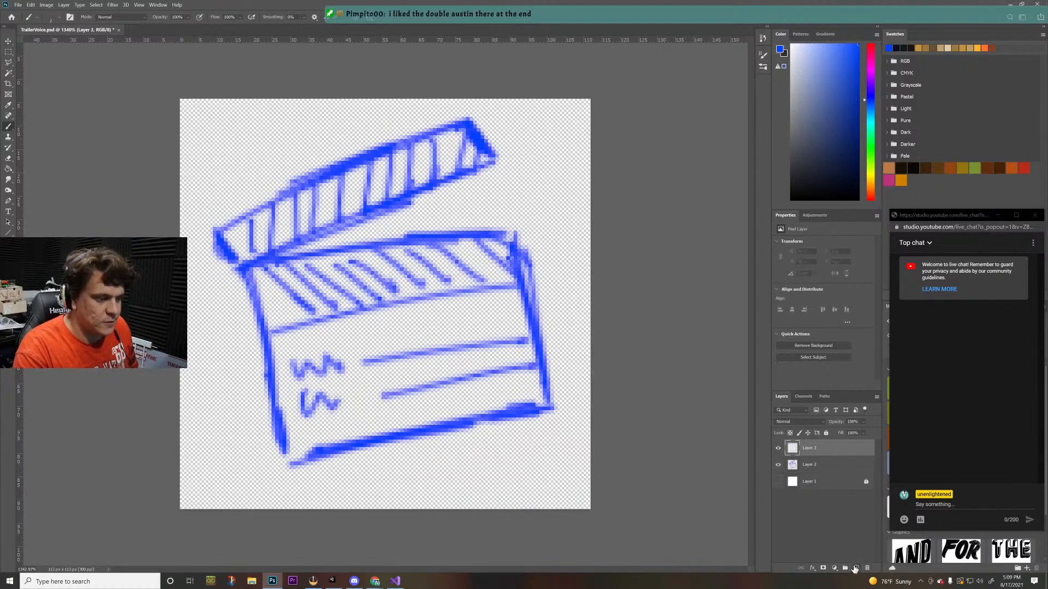
drag(828, 458, 827, 474)
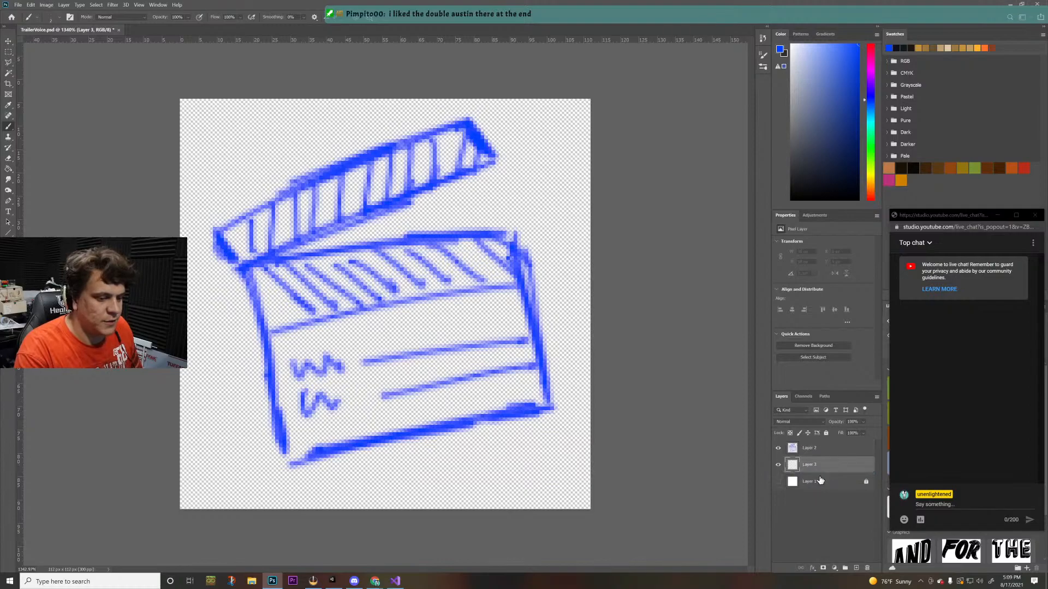
mouse_move(871, 107)
mouse_down()
mouse_move(871, 132)
mouse_move(870, 65)
mouse_move(864, 95)
mouse_move(880, 38)
mouse_up()
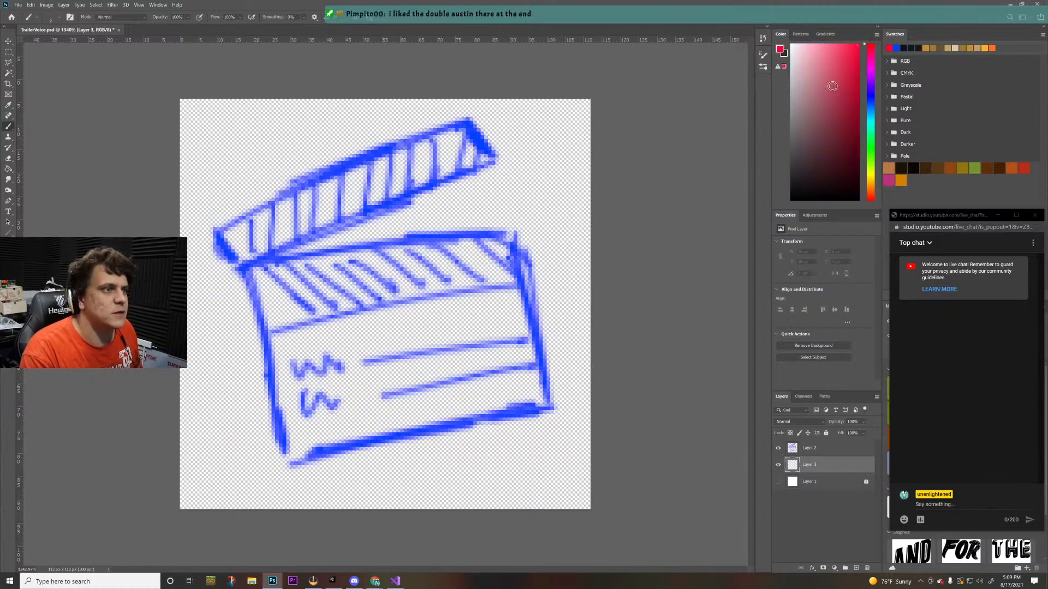
drag(831, 85, 887, 248)
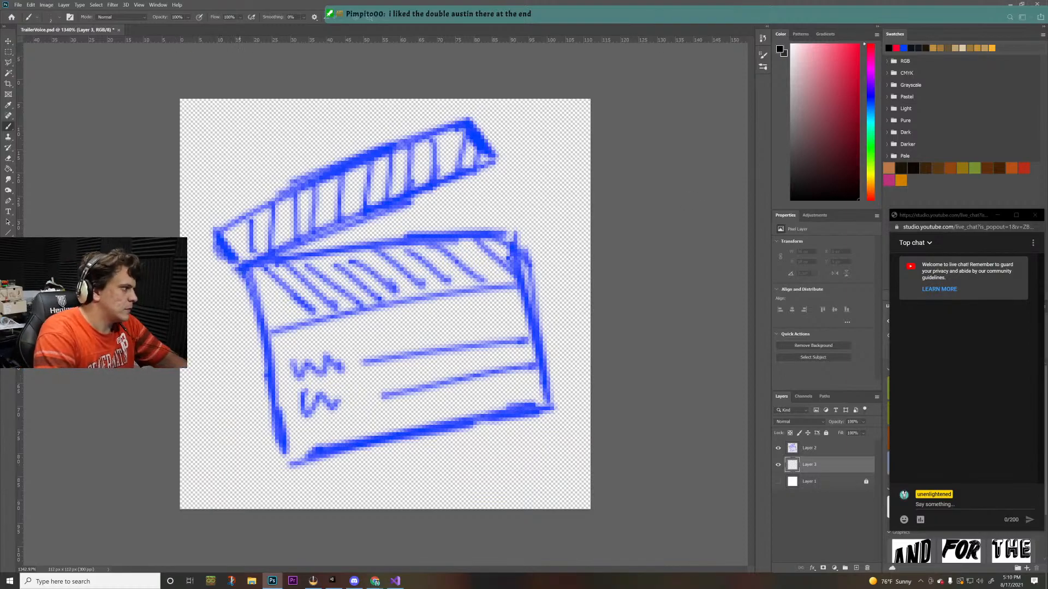
click(304, 17)
click(302, 18)
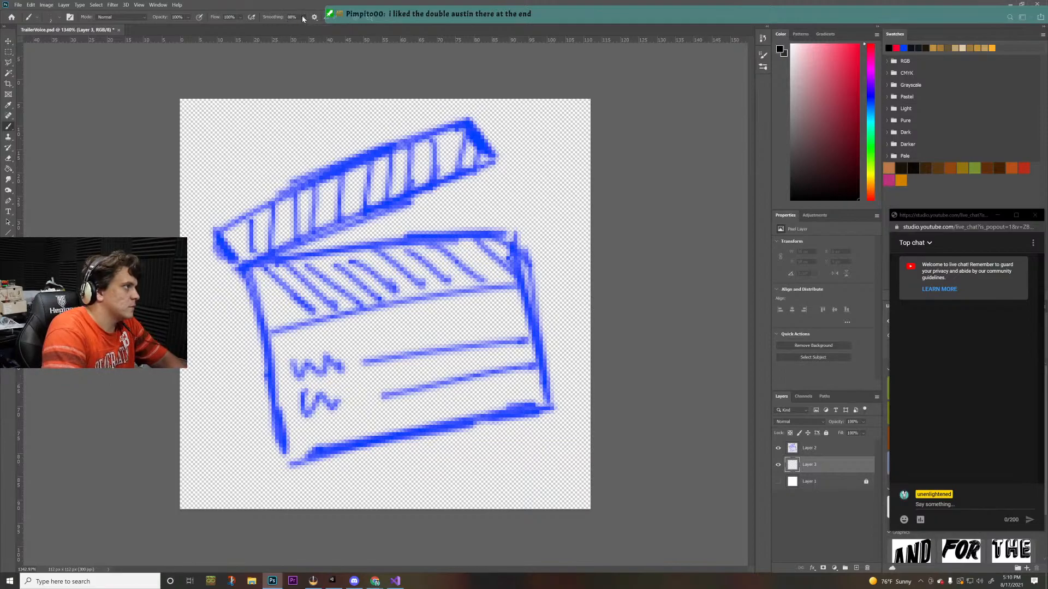
click(303, 18)
click(216, 240)
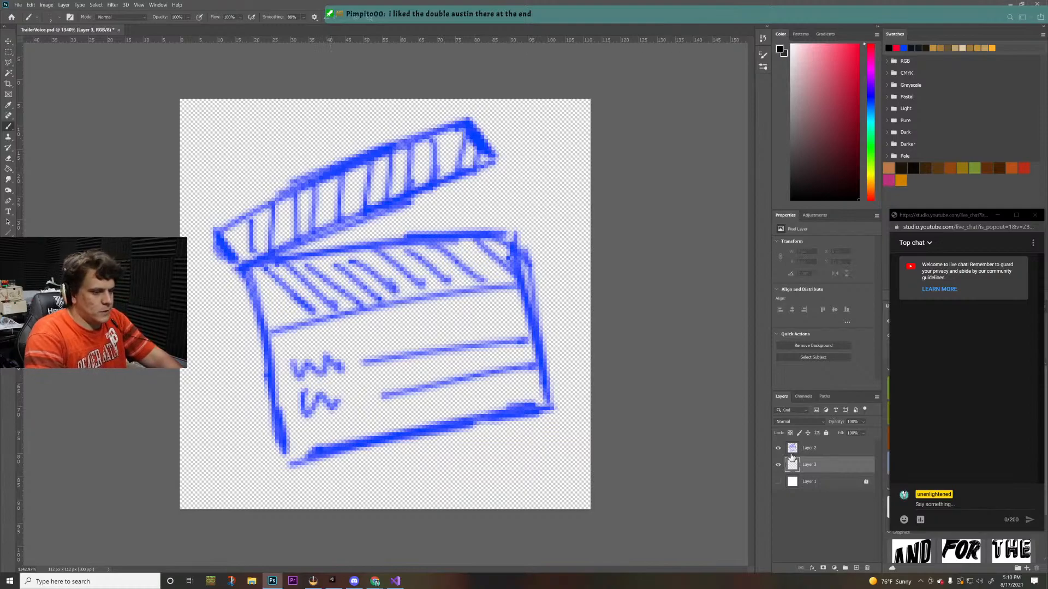
- Move the empty layer above the blue sketch and ink the clapper arm's outline on it in black
drag(792, 458, 792, 443)
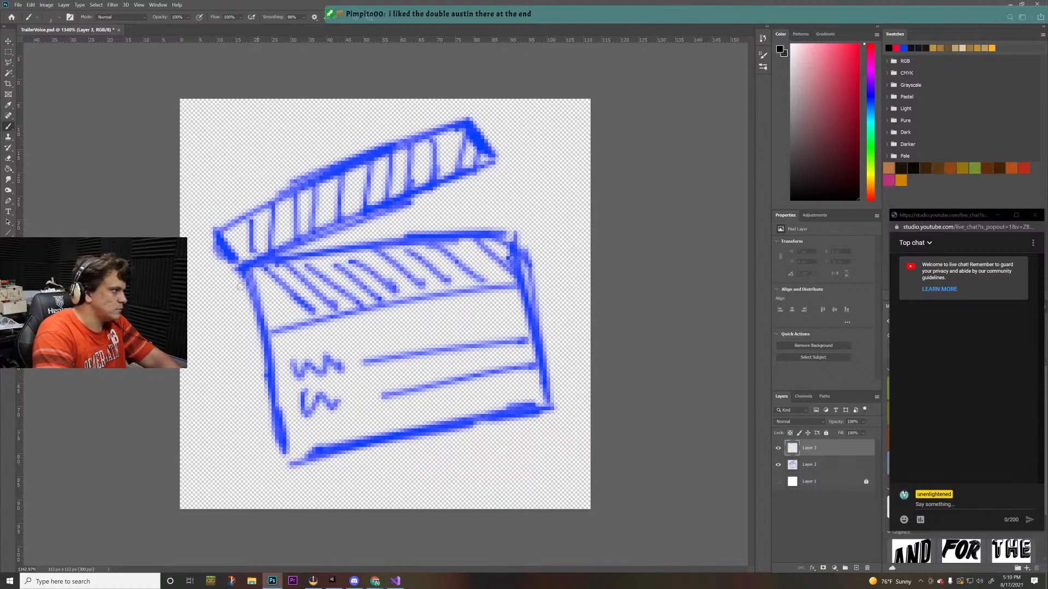
mouse_move(214, 235)
mouse_down()
mouse_move(242, 269)
mouse_move(555, 134)
mouse_move(506, 142)
mouse_move(439, 184)
mouse_move(499, 157)
mouse_move(470, 117)
mouse_up()
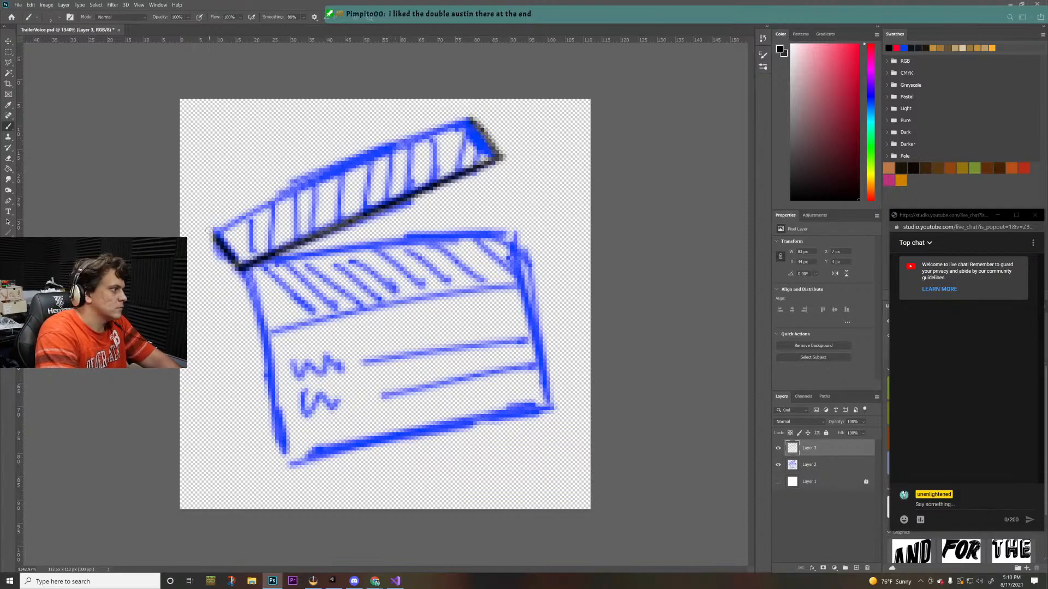
mouse_move(214, 236)
mouse_down()
mouse_move(300, 185)
mouse_move(503, 112)
mouse_up()
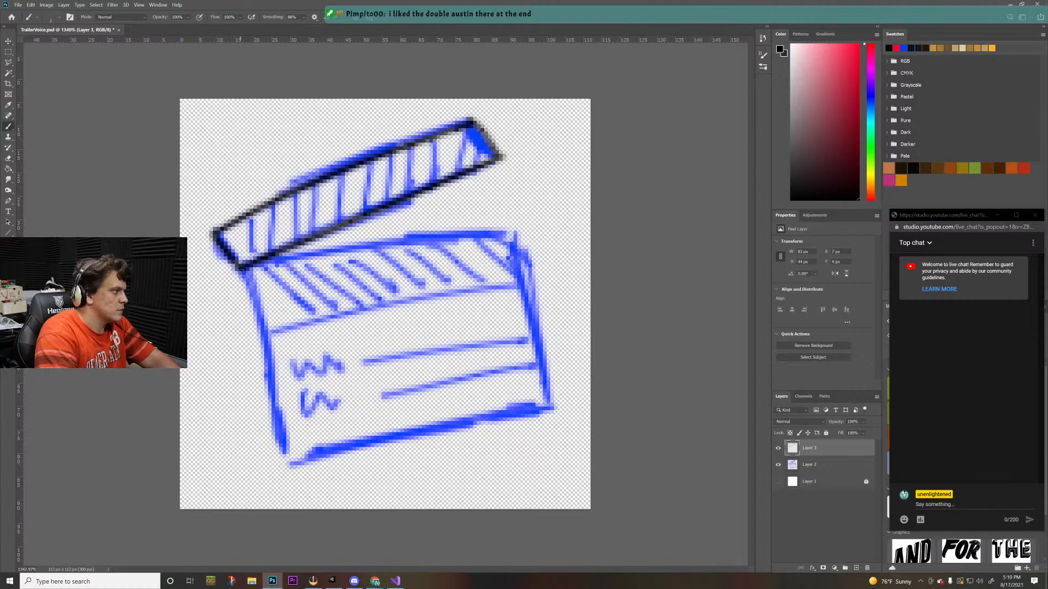
- Ink the four edges of the clapperboard body in black over the sketch, redoing misplaced strokes
drag(240, 268, 268, 337)
mouse_move(278, 392)
mouse_down()
mouse_move(299, 486)
mouse_move(329, 453)
mouse_move(548, 393)
mouse_up()
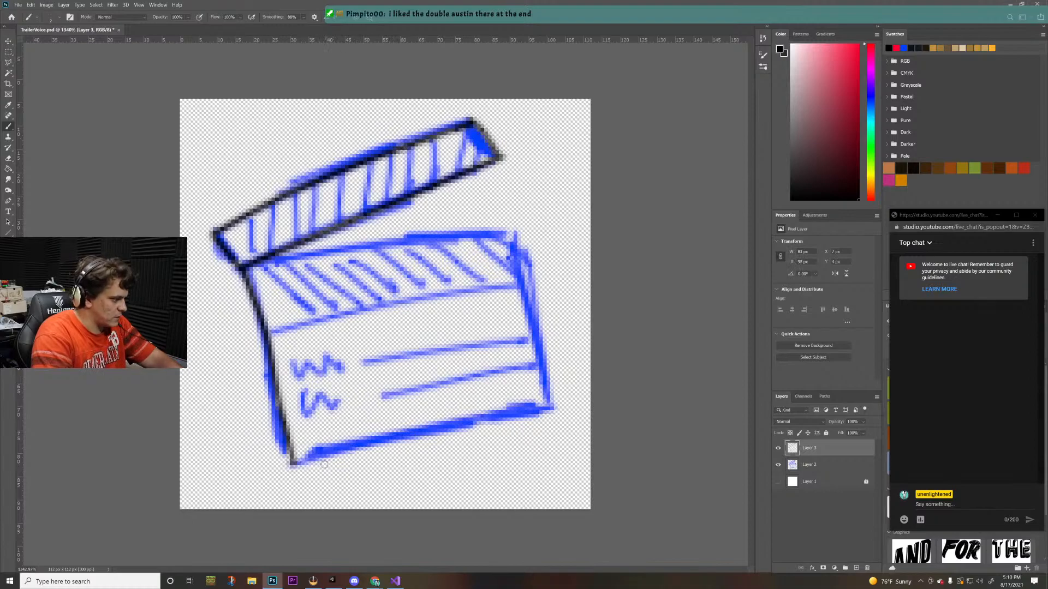
drag(295, 466, 565, 396)
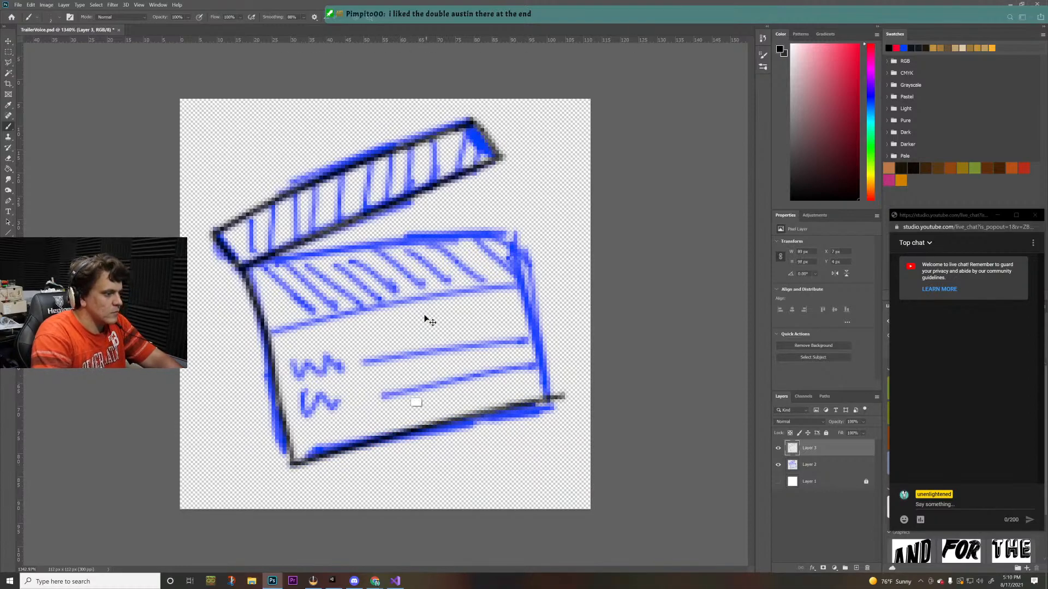
key(ctrl+z)
drag(291, 465, 561, 405)
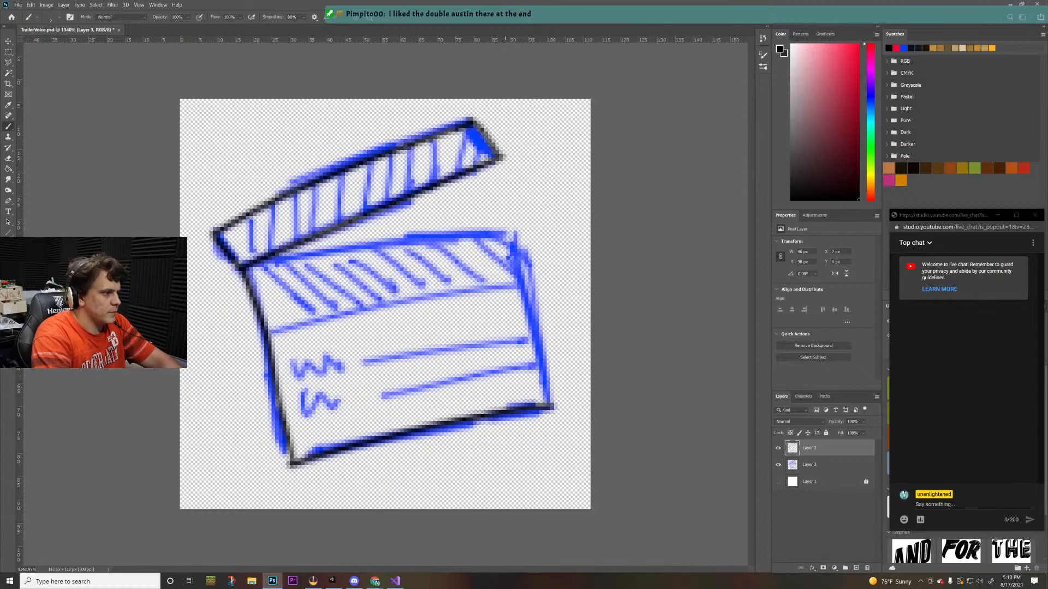
drag(503, 232, 536, 295)
key(ctrl+z)
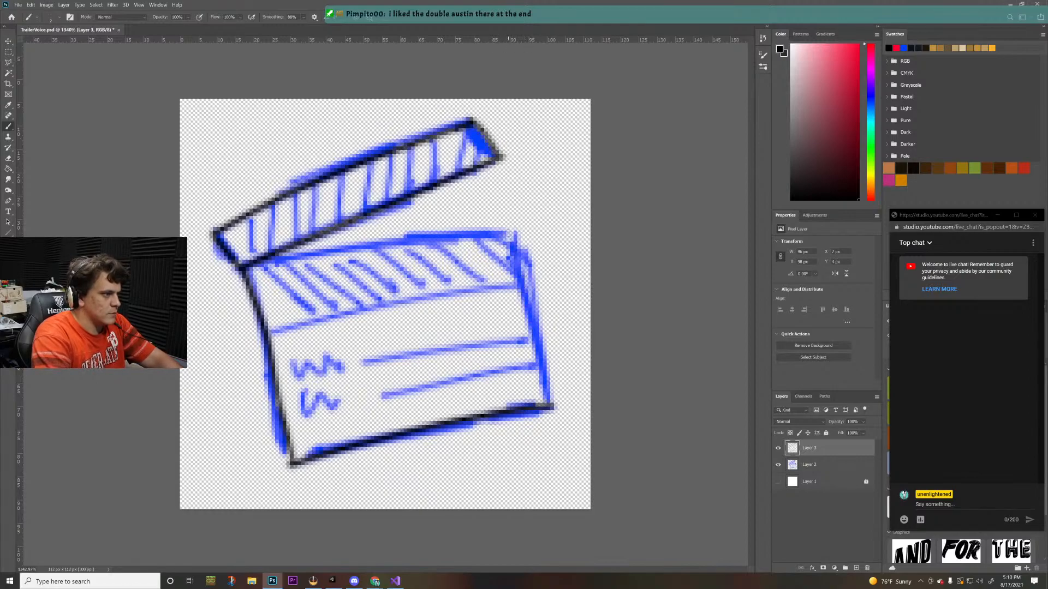
drag(509, 236, 549, 405)
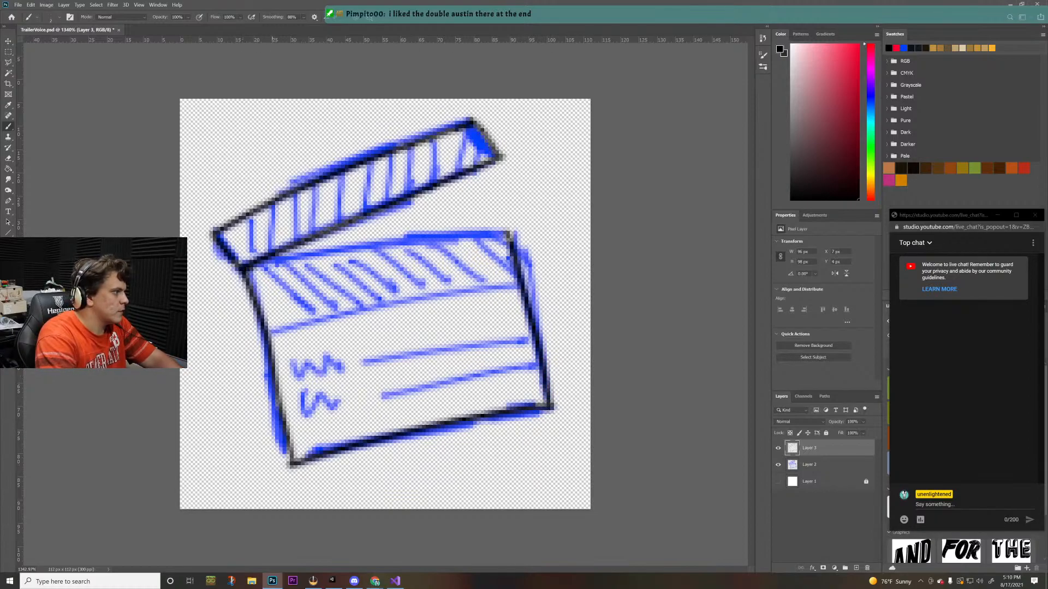
mouse_move(244, 265)
mouse_down()
mouse_move(488, 226)
mouse_move(523, 232)
mouse_up()
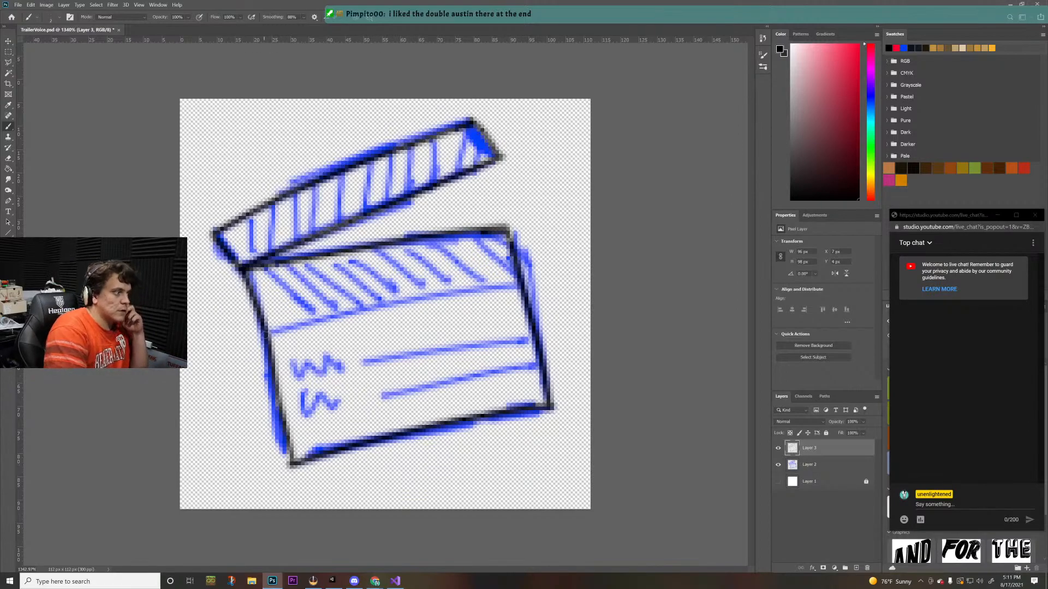
- Ink the body's dividing line, the two long lines and the two text scribbles in black
drag(267, 332, 499, 289)
mouse_move(428, 300)
mouse_down()
mouse_move(545, 280)
mouse_move(517, 283)
mouse_up()
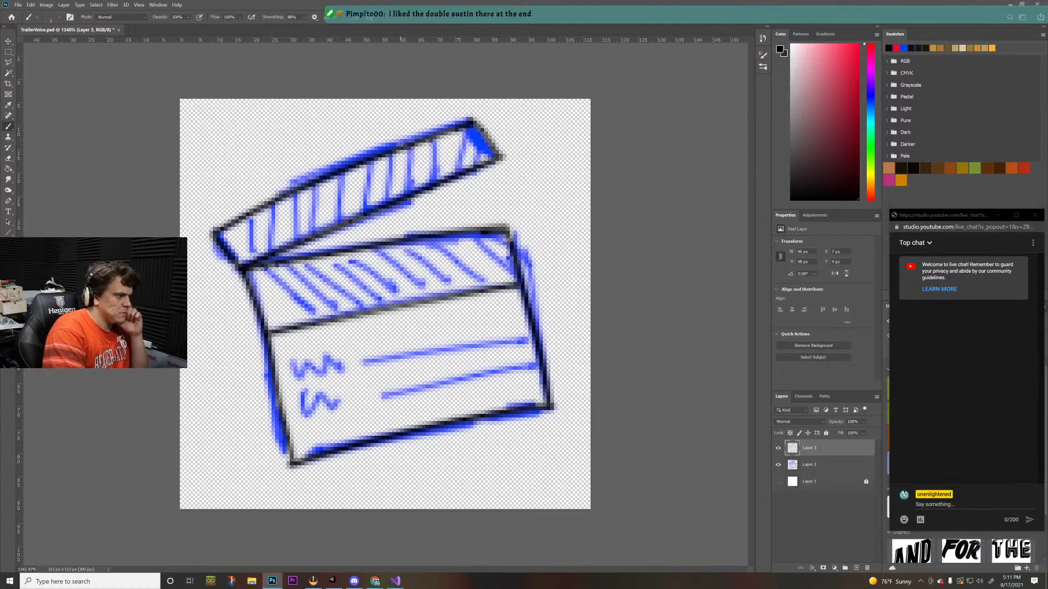
drag(365, 363, 565, 333)
drag(384, 397, 539, 362)
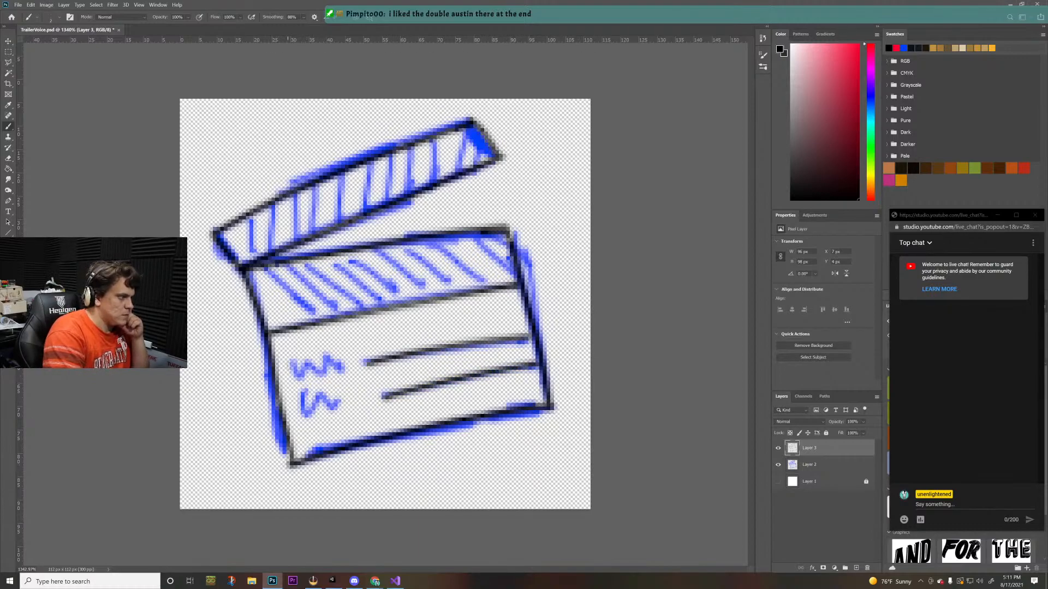
mouse_move(291, 367)
mouse_down()
mouse_move(297, 380)
mouse_move(310, 355)
mouse_move(322, 383)
mouse_move(327, 355)
mouse_move(350, 375)
mouse_move(300, 418)
mouse_move(307, 425)
mouse_move(324, 394)
mouse_move(330, 409)
mouse_move(342, 401)
mouse_up()
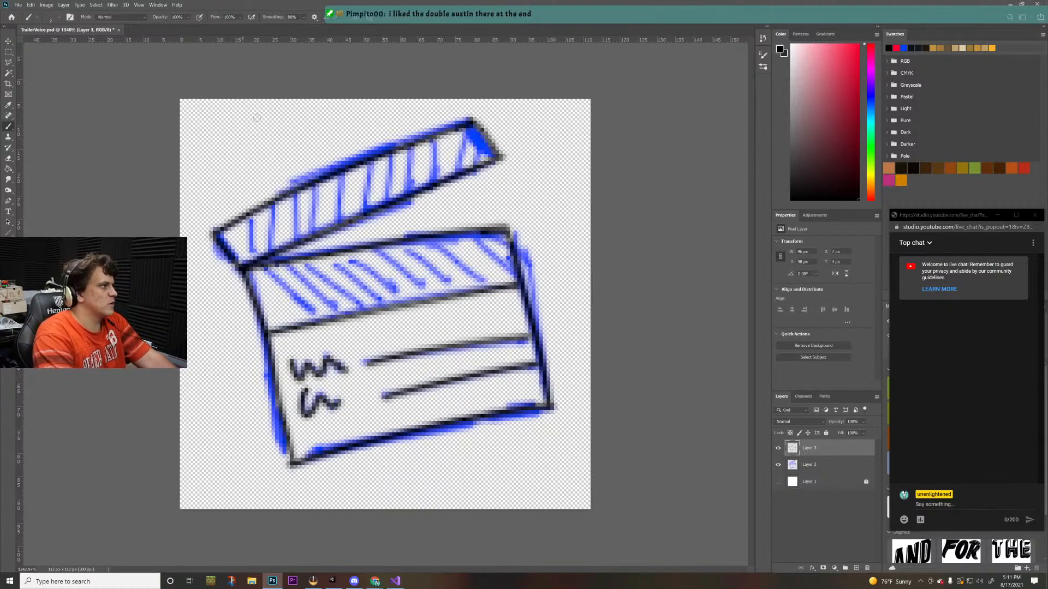
- Set the brush smoothing to 0% and its colour to dark grey, and fill alternating stripes along the clapper arm
click(304, 18)
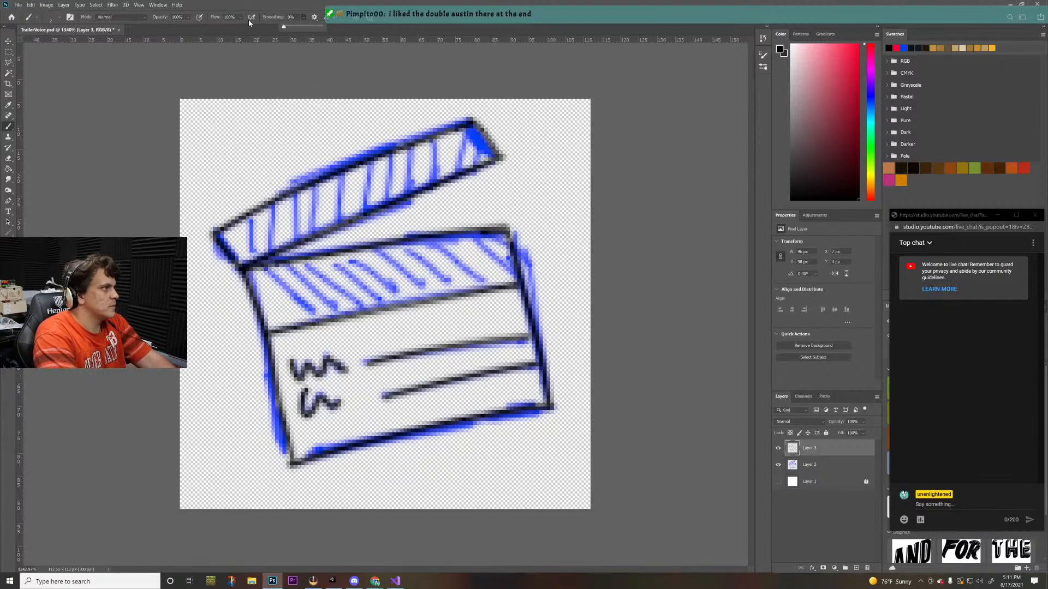
mouse_move(838, 194)
mouse_down()
mouse_move(791, 180)
mouse_move(789, 165)
mouse_up()
mouse_move(253, 223)
mouse_down()
mouse_move(252, 238)
mouse_move(262, 214)
mouse_move(265, 254)
mouse_move(260, 227)
mouse_move(254, 247)
mouse_up()
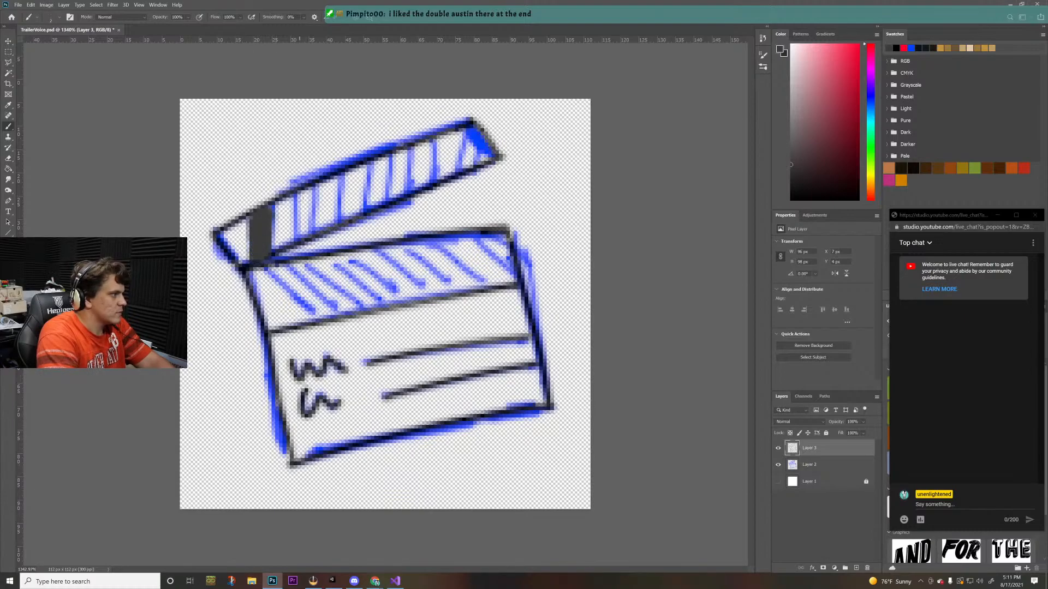
mouse_move(301, 222)
mouse_down()
mouse_move(303, 194)
mouse_move(309, 237)
mouse_move(298, 205)
mouse_move(299, 229)
mouse_move(313, 188)
mouse_move(345, 204)
mouse_move(349, 180)
mouse_move(344, 219)
mouse_move(357, 167)
mouse_up()
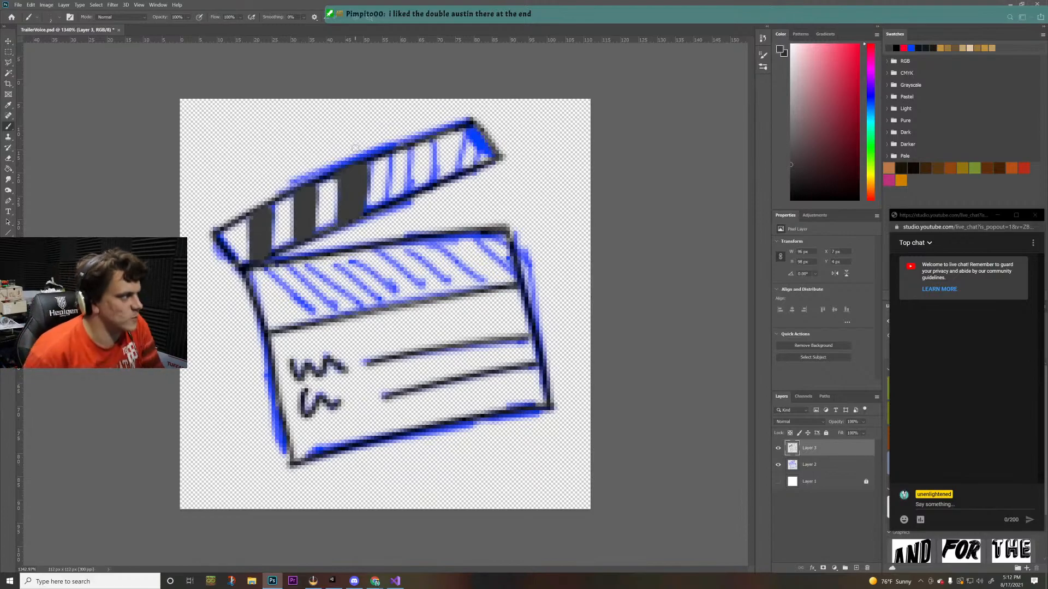
mouse_move(400, 162)
mouse_down()
mouse_move(393, 176)
mouse_move(403, 155)
mouse_move(405, 190)
mouse_move(390, 188)
mouse_move(396, 156)
mouse_move(405, 180)
mouse_up()
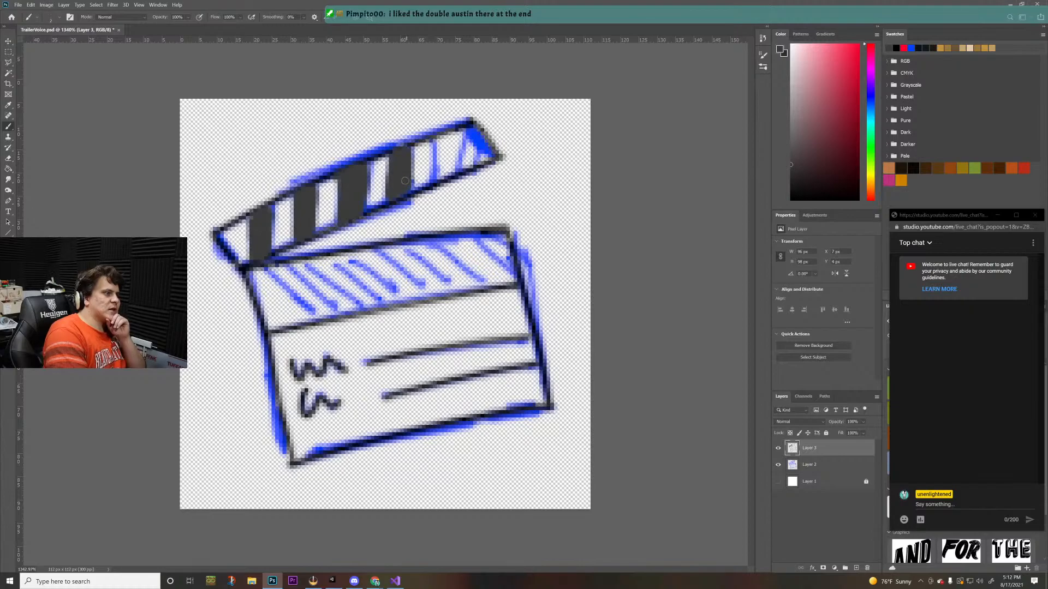
mouse_move(446, 144)
mouse_down()
mouse_move(441, 176)
mouse_move(461, 130)
mouse_move(443, 176)
mouse_move(456, 169)
mouse_move(454, 136)
mouse_move(438, 155)
mouse_move(479, 158)
mouse_up()
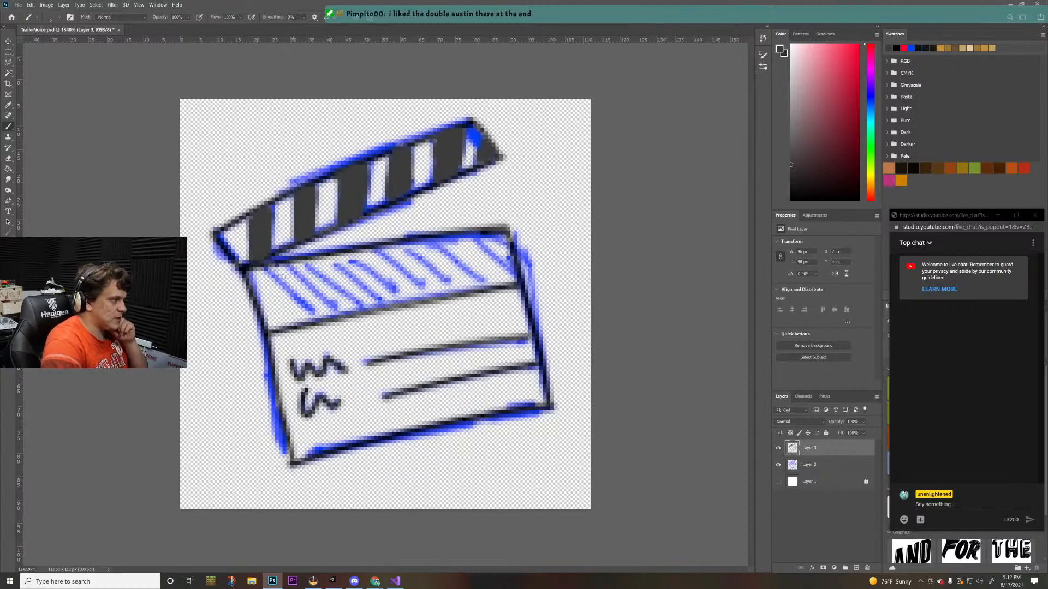
- Fill slanted alternating stripes in dark grey across the clapperboard body's upper band
mouse_move(271, 270)
mouse_down()
mouse_move(310, 311)
mouse_move(324, 308)
mouse_move(280, 266)
mouse_move(328, 309)
mouse_up()
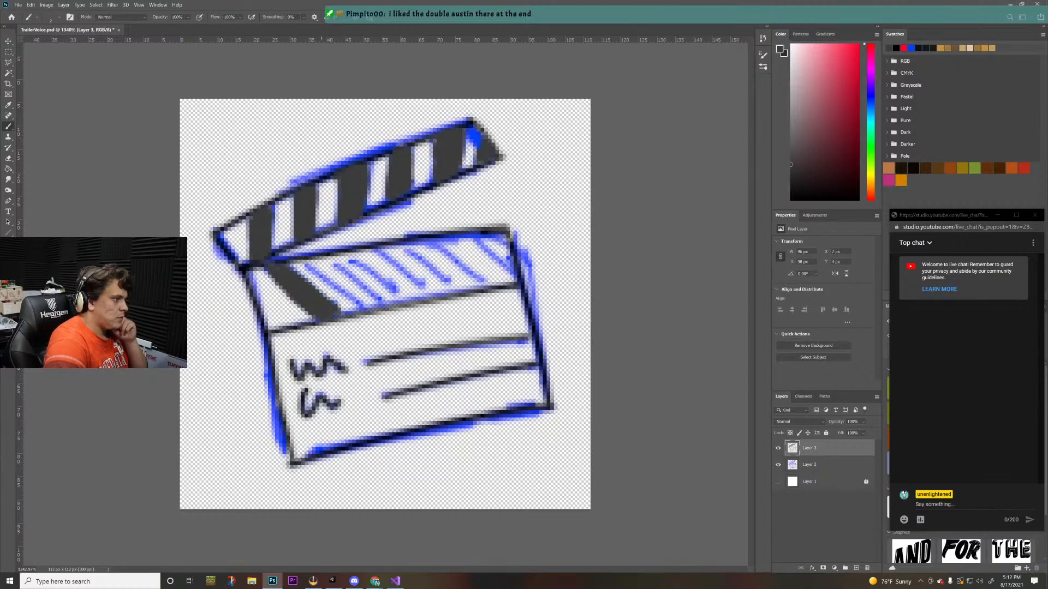
mouse_move(328, 273)
mouse_down()
mouse_move(314, 268)
mouse_move(349, 289)
mouse_move(339, 273)
mouse_move(375, 301)
mouse_move(369, 308)
mouse_move(365, 292)
mouse_up()
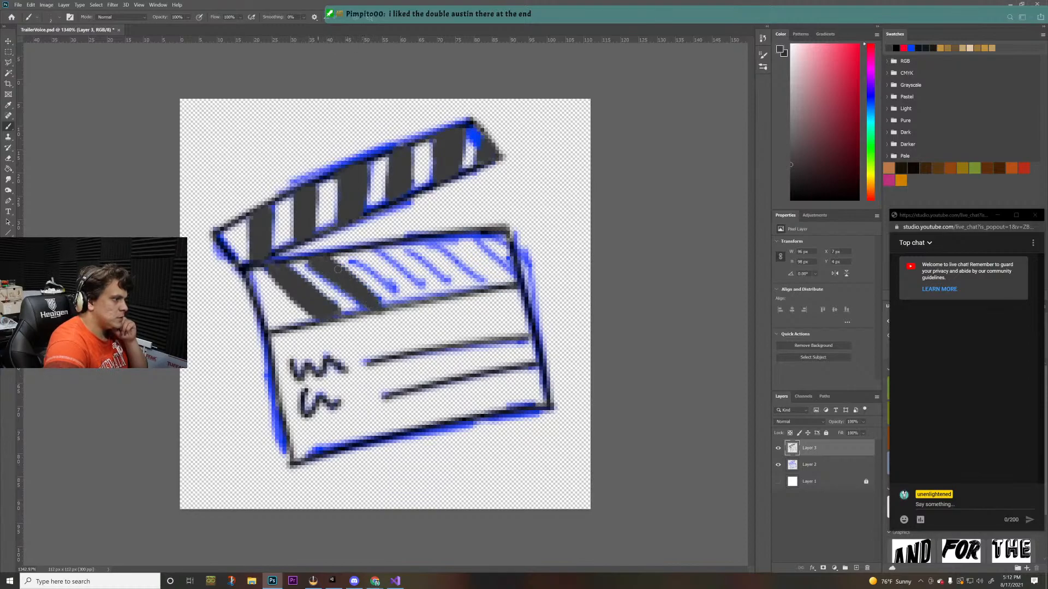
mouse_move(360, 257)
mouse_down()
mouse_move(410, 290)
mouse_move(382, 262)
mouse_move(415, 273)
mouse_move(415, 297)
mouse_move(399, 292)
mouse_up()
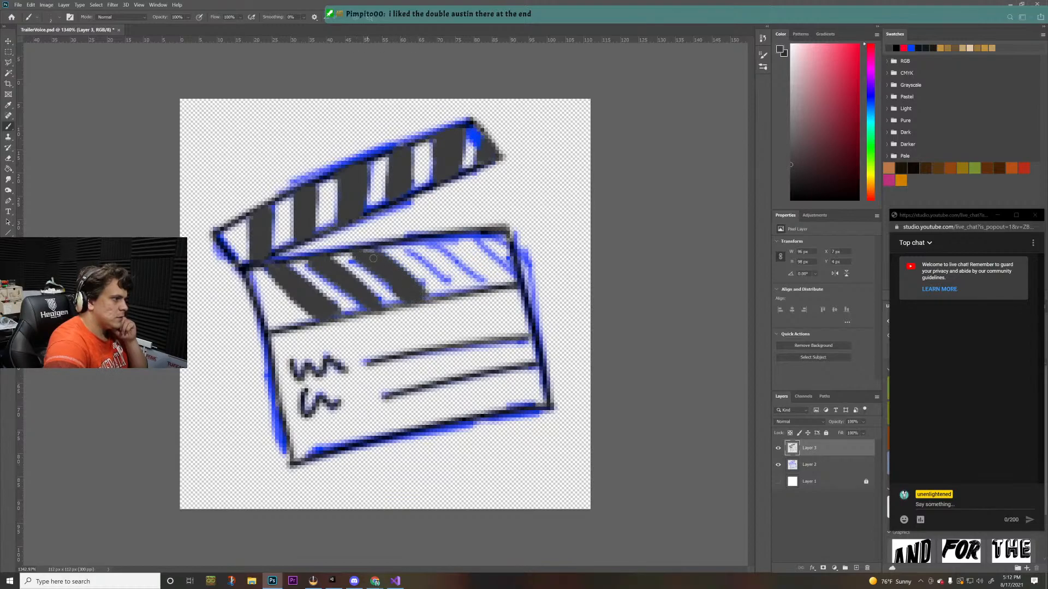
mouse_move(371, 254)
mouse_down()
mouse_move(438, 256)
mouse_move(418, 250)
mouse_move(468, 286)
mouse_move(443, 268)
mouse_move(456, 287)
mouse_move(453, 260)
mouse_move(436, 251)
mouse_move(481, 281)
mouse_up()
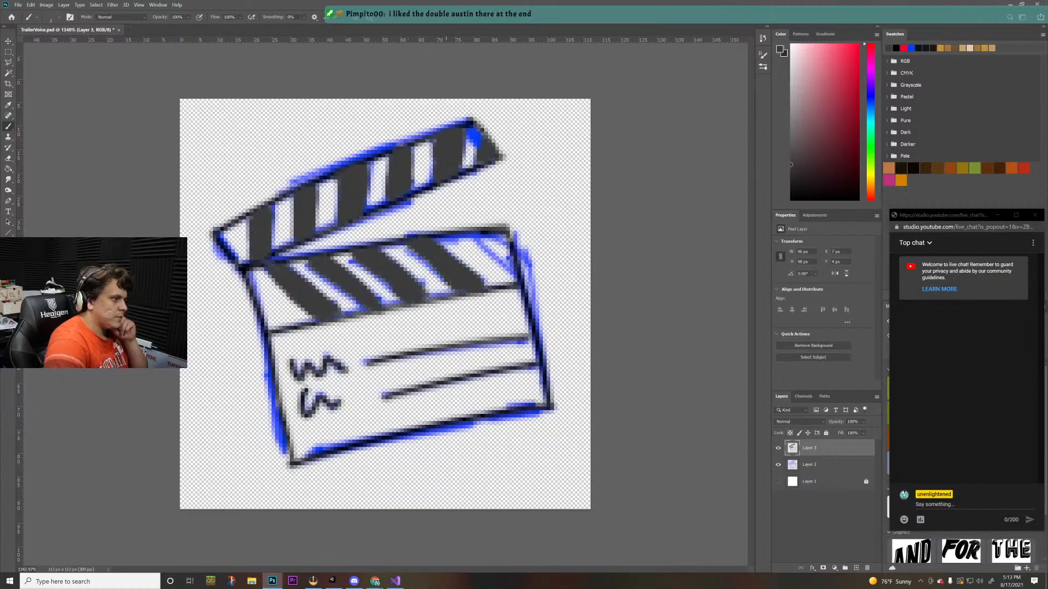
mouse_move(493, 244)
mouse_down()
mouse_move(508, 267)
mouse_move(493, 243)
mouse_up()
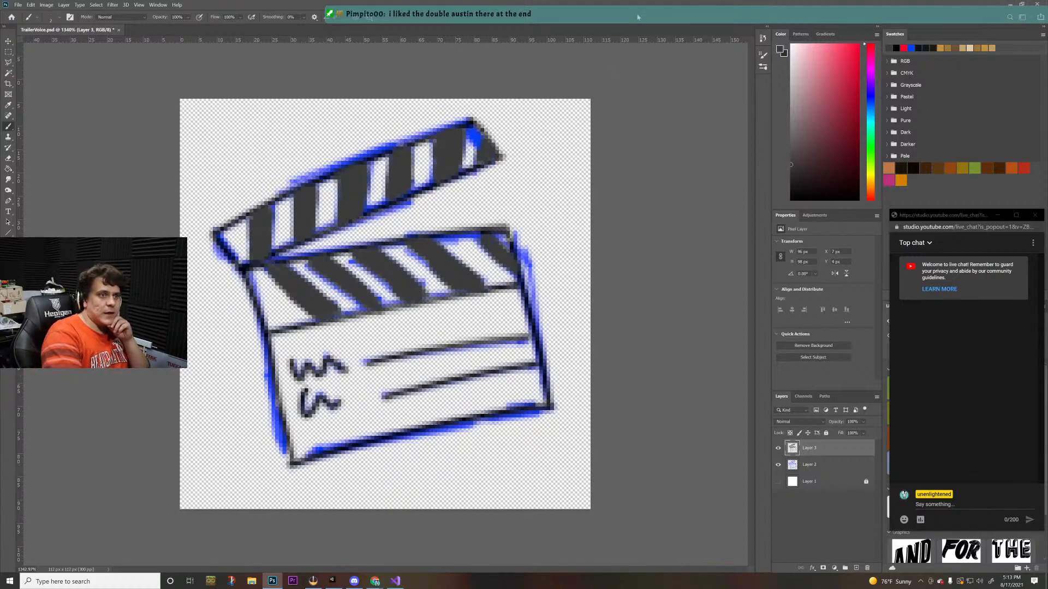
- Set the brush colour to light grey, add a new layer directly below the ink layer, and hide the blue sketch layer
drag(811, 95, 788, 57)
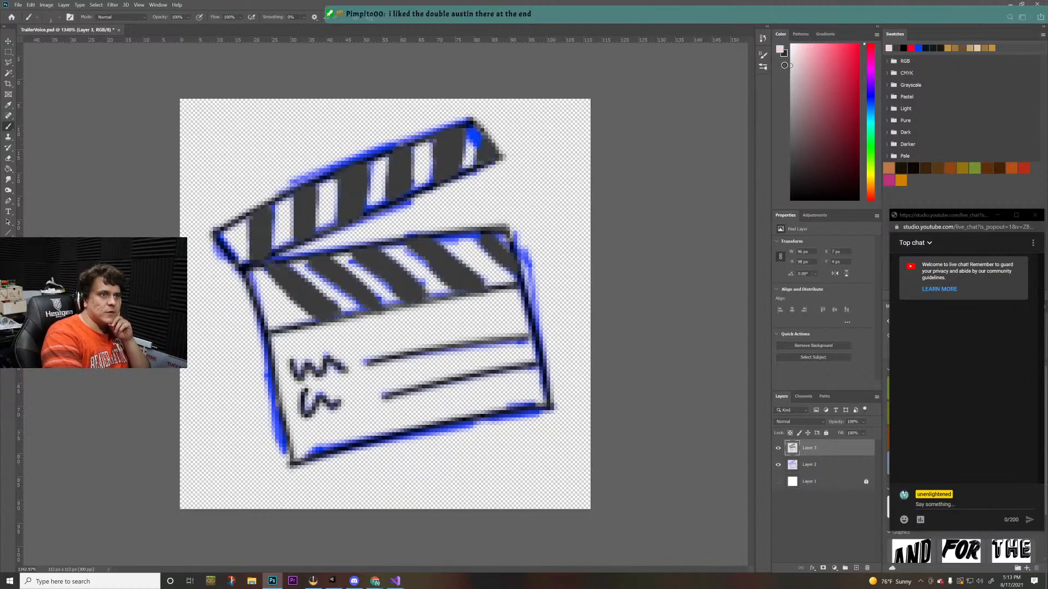
mouse_move(232, 249)
mouse_down()
mouse_move(234, 232)
mouse_move(224, 235)
mouse_up()
key(ctrl+z)
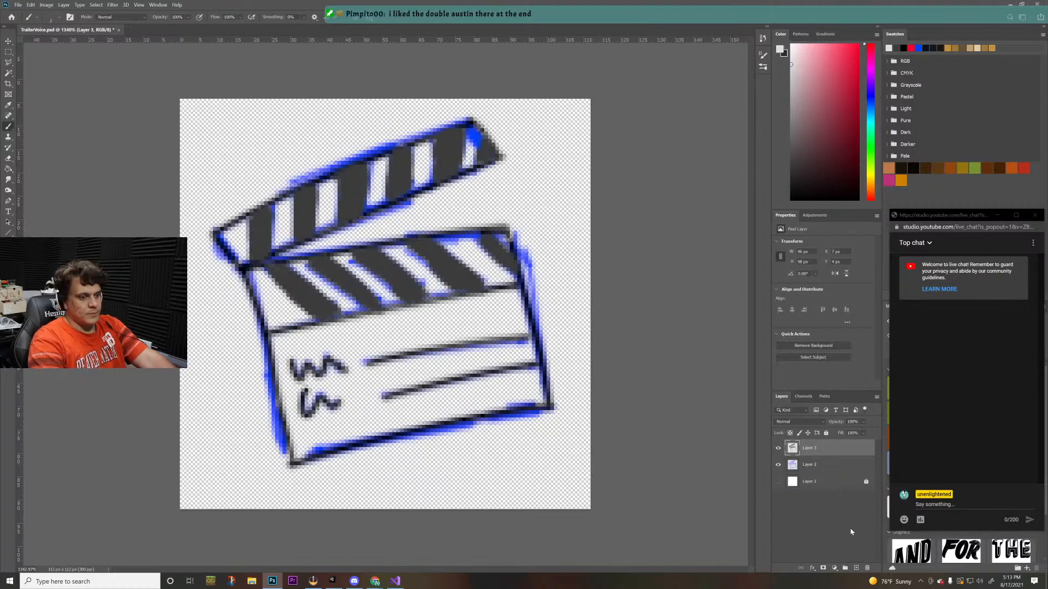
click(857, 569)
drag(822, 447, 822, 486)
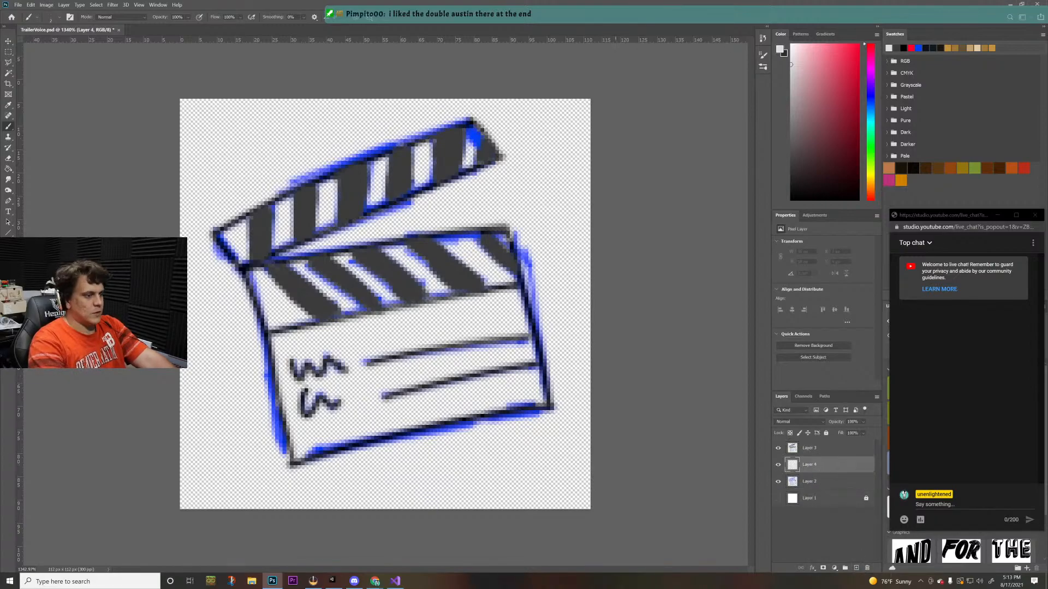
click(778, 482)
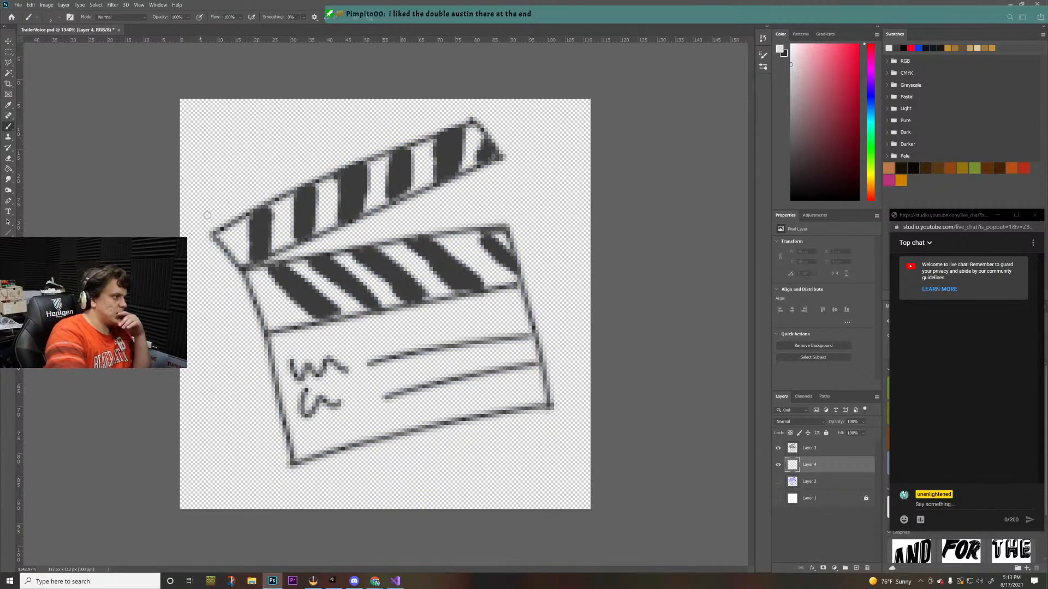
- Paint light grey into the gaps between the dark stripes on the clapper arm and the body's upper band
mouse_move(233, 238)
mouse_down()
mouse_move(217, 235)
mouse_move(240, 227)
mouse_move(237, 256)
mouse_move(280, 239)
mouse_move(284, 197)
mouse_move(330, 181)
mouse_move(328, 213)
mouse_move(340, 217)
mouse_move(404, 195)
mouse_move(471, 165)
mouse_move(477, 130)
mouse_move(466, 144)
mouse_up()
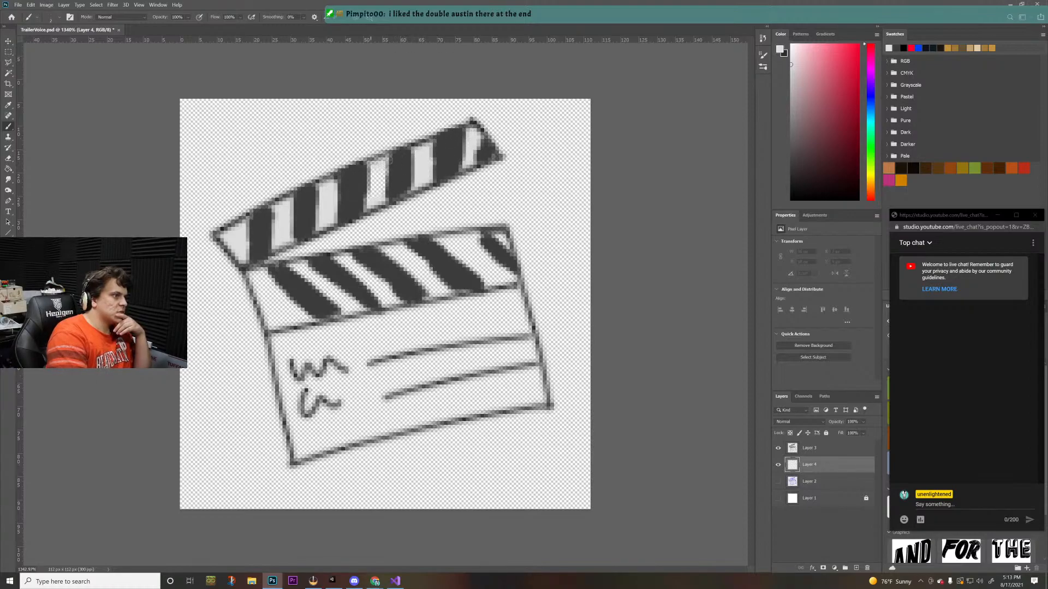
drag(384, 169, 347, 203)
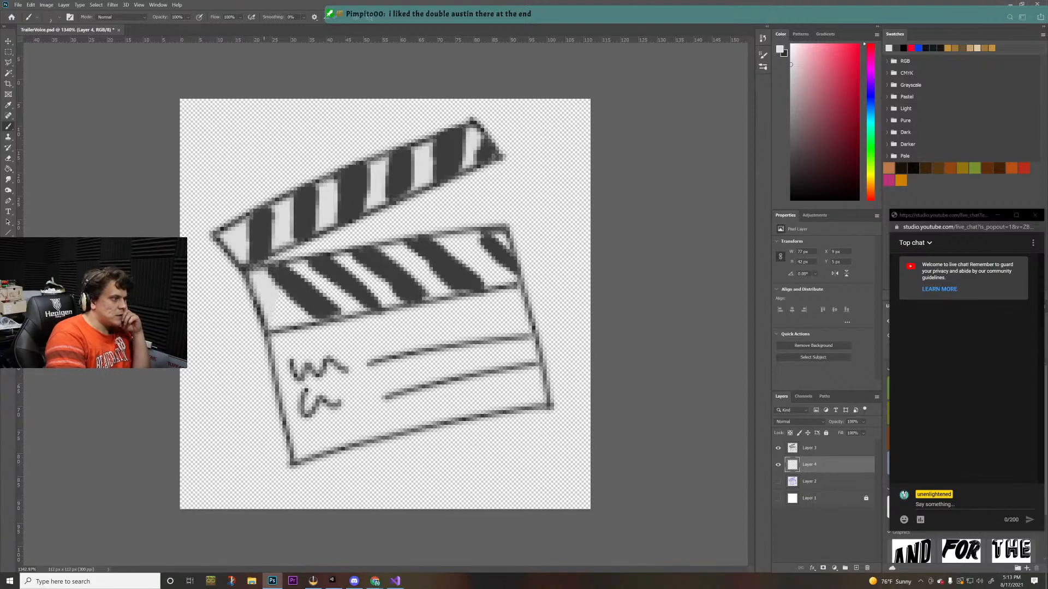
mouse_move(286, 319)
mouse_down()
mouse_move(521, 275)
mouse_move(499, 236)
mouse_move(467, 233)
mouse_move(295, 267)
mouse_move(356, 289)
mouse_move(328, 307)
mouse_up()
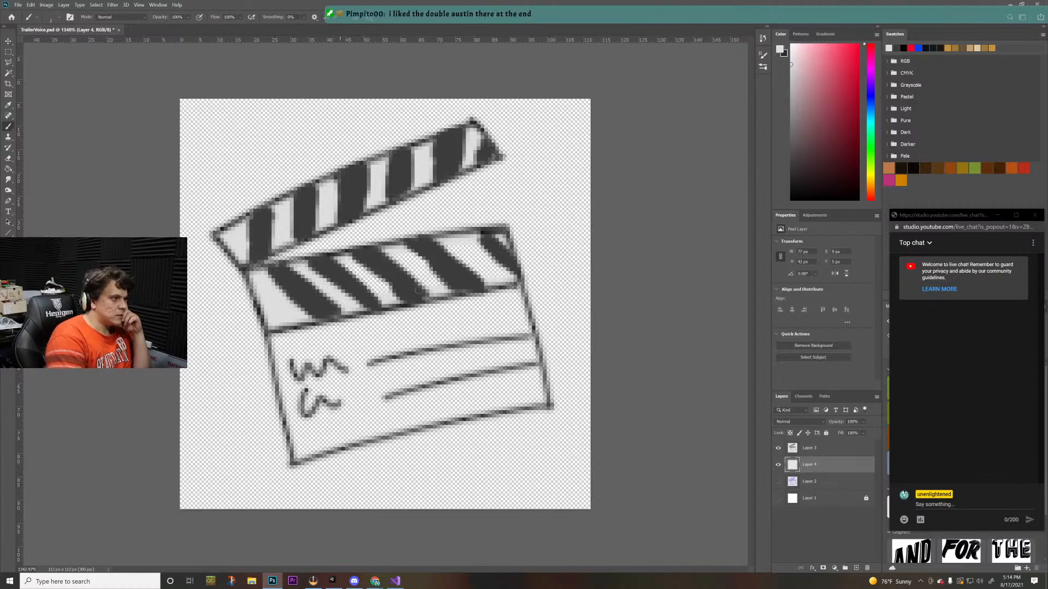
mouse_move(418, 291)
mouse_down()
mouse_move(358, 298)
mouse_move(387, 281)
mouse_move(352, 286)
mouse_move(374, 270)
mouse_move(349, 274)
mouse_move(371, 267)
mouse_move(359, 260)
mouse_move(404, 254)
mouse_move(386, 261)
mouse_move(435, 257)
mouse_move(416, 286)
mouse_move(506, 275)
mouse_move(469, 275)
mouse_move(487, 260)
mouse_move(453, 267)
mouse_move(476, 246)
mouse_up()
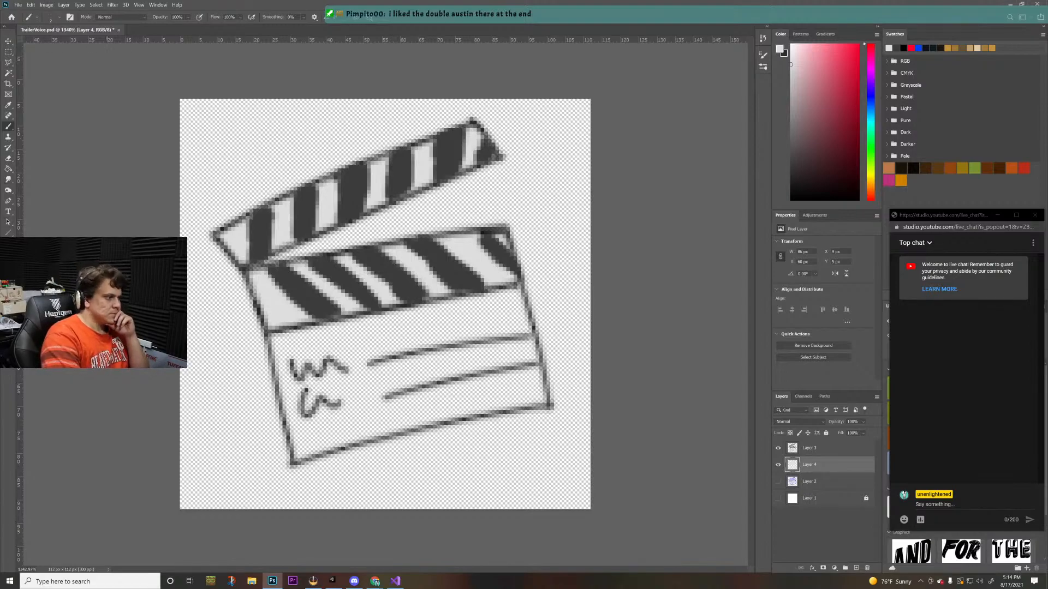
- Fill the clapperboard body below the dividing line with light grey, including around the scribbles and the two long lines
mouse_move(276, 339)
mouse_down()
mouse_move(274, 351)
mouse_move(295, 336)
mouse_move(514, 286)
mouse_up()
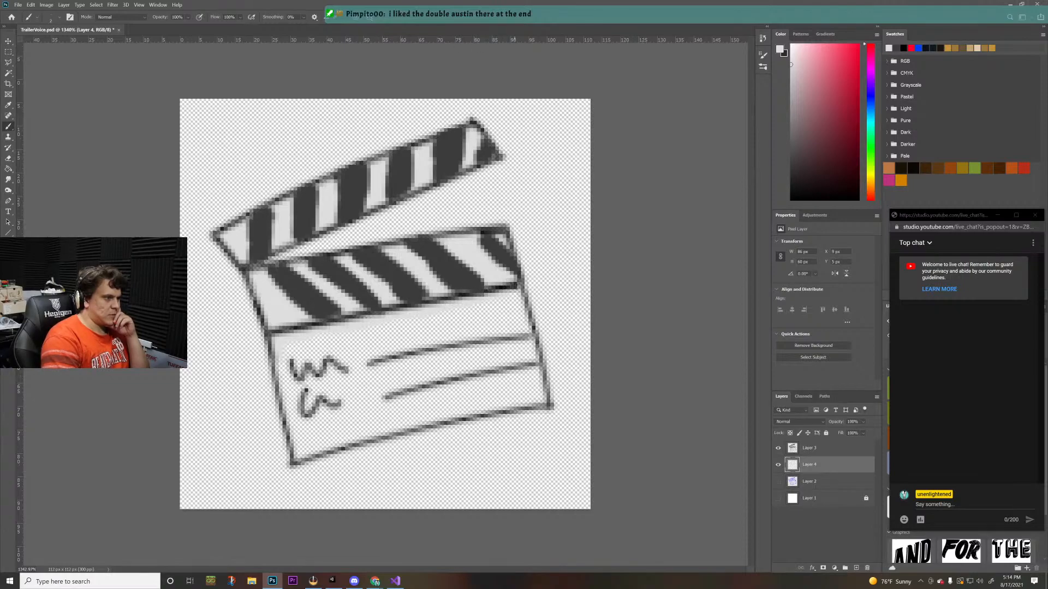
mouse_move(357, 315)
mouse_down()
mouse_move(267, 341)
mouse_move(295, 462)
mouse_move(547, 403)
mouse_move(521, 300)
mouse_move(527, 381)
mouse_move(526, 352)
mouse_up()
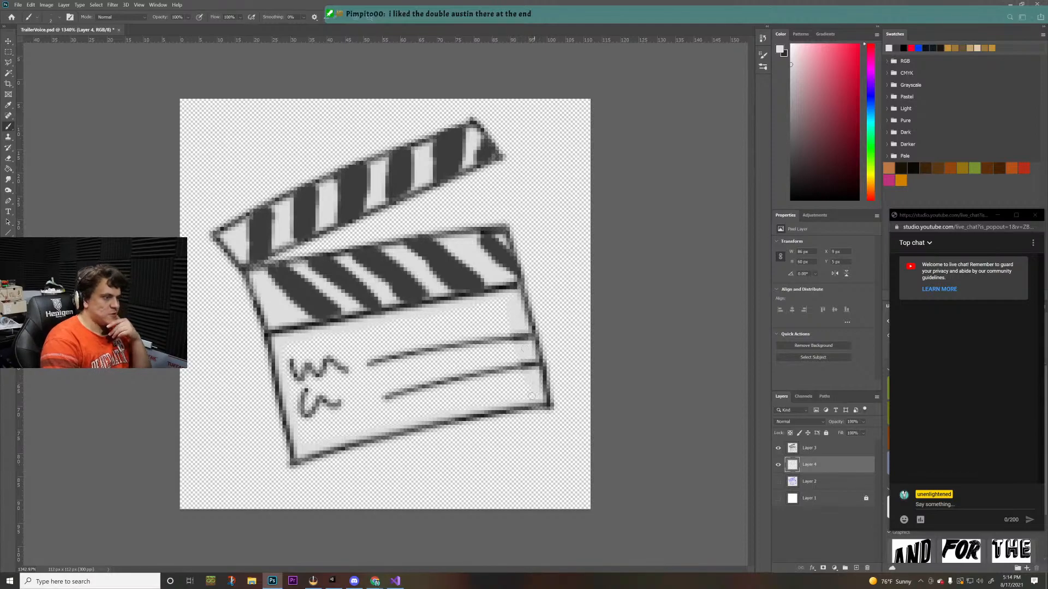
mouse_move(525, 394)
mouse_down()
mouse_move(488, 401)
mouse_move(523, 382)
mouse_move(471, 389)
mouse_move(510, 353)
mouse_move(483, 373)
mouse_move(509, 347)
mouse_move(484, 352)
mouse_move(507, 325)
mouse_move(459, 354)
mouse_move(517, 305)
mouse_move(483, 330)
mouse_move(501, 296)
mouse_move(434, 337)
mouse_move(488, 303)
mouse_move(407, 329)
mouse_move(458, 303)
mouse_up()
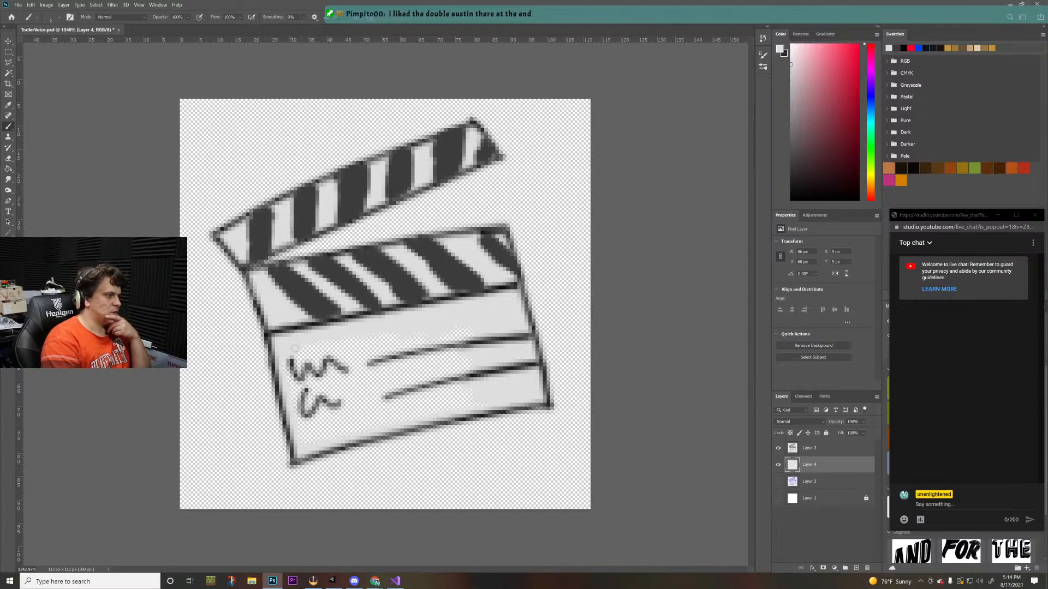
mouse_move(300, 386)
mouse_down()
mouse_move(325, 341)
mouse_move(334, 360)
mouse_move(345, 344)
mouse_move(337, 384)
mouse_move(329, 377)
mouse_up()
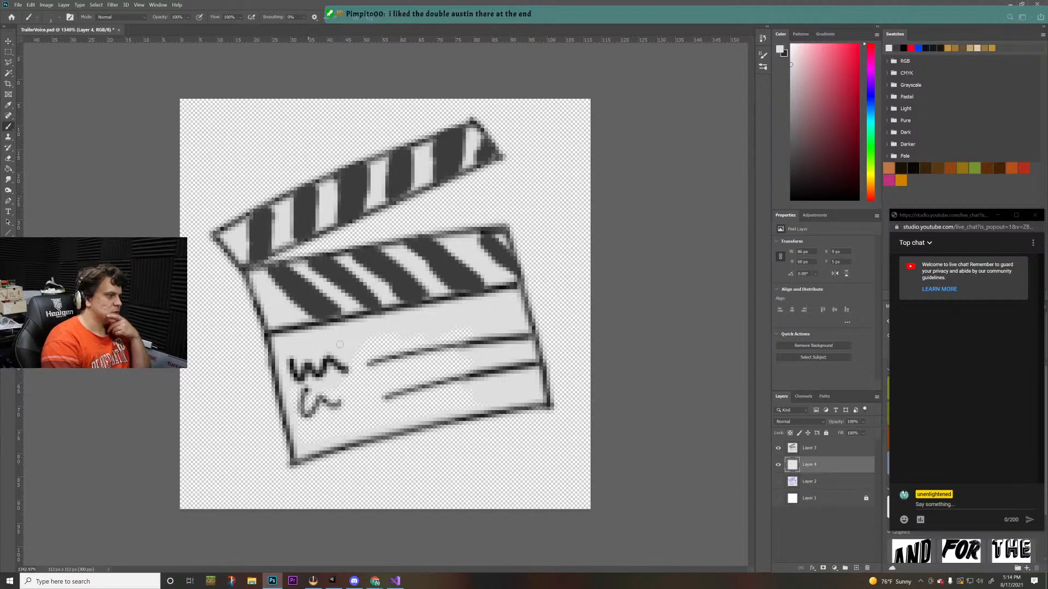
mouse_move(376, 341)
mouse_down()
mouse_move(400, 334)
mouse_move(351, 357)
mouse_move(430, 326)
mouse_move(379, 352)
mouse_move(452, 333)
mouse_move(465, 334)
mouse_move(433, 340)
mouse_move(415, 372)
mouse_move(480, 361)
mouse_move(362, 362)
mouse_up()
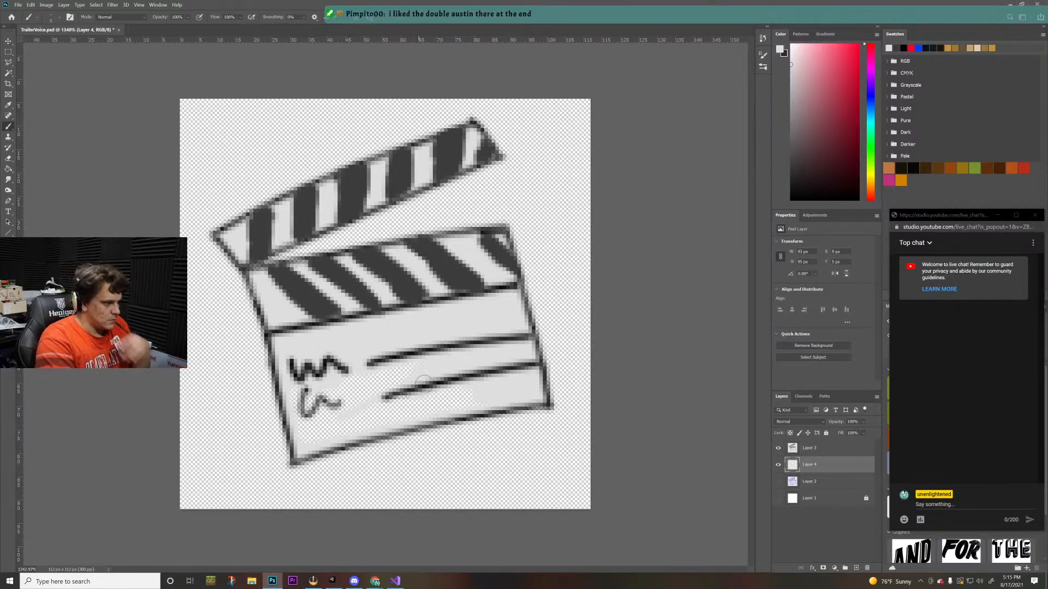
mouse_move(485, 384)
mouse_down()
mouse_move(492, 398)
mouse_move(410, 423)
mouse_move(436, 398)
mouse_move(364, 399)
mouse_move(393, 371)
mouse_move(336, 401)
mouse_move(352, 399)
mouse_move(346, 426)
mouse_move(393, 413)
mouse_move(318, 436)
mouse_move(293, 385)
mouse_move(309, 443)
mouse_move(303, 430)
mouse_up()
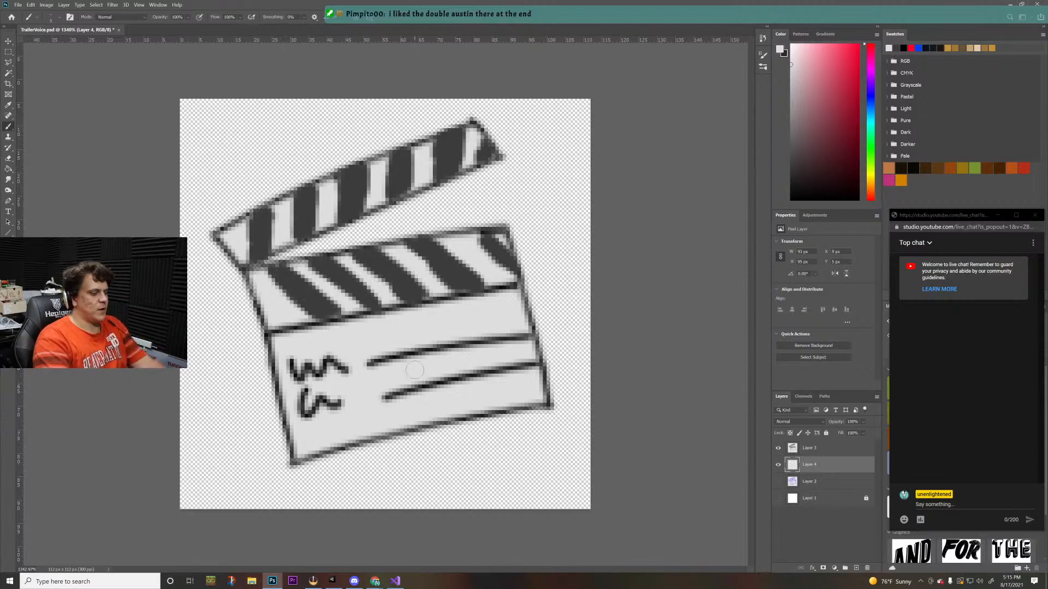
- Save the document and export it as a 112 x 112 px transparent PNG into the Exports folder
key(ctrl+s)
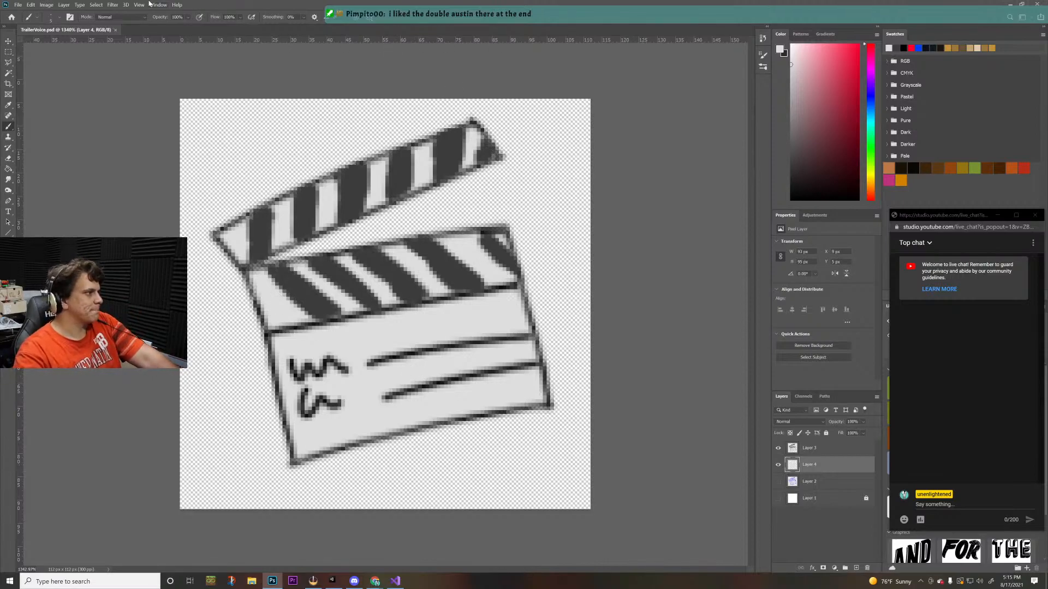
click(19, 5)
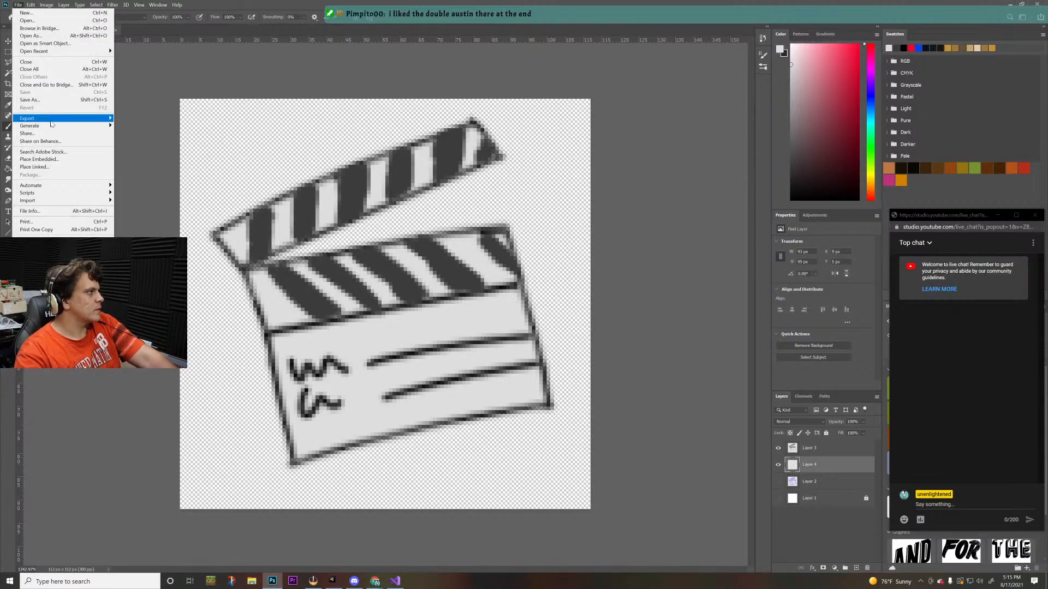
mouse_move(54, 118)
click(160, 126)
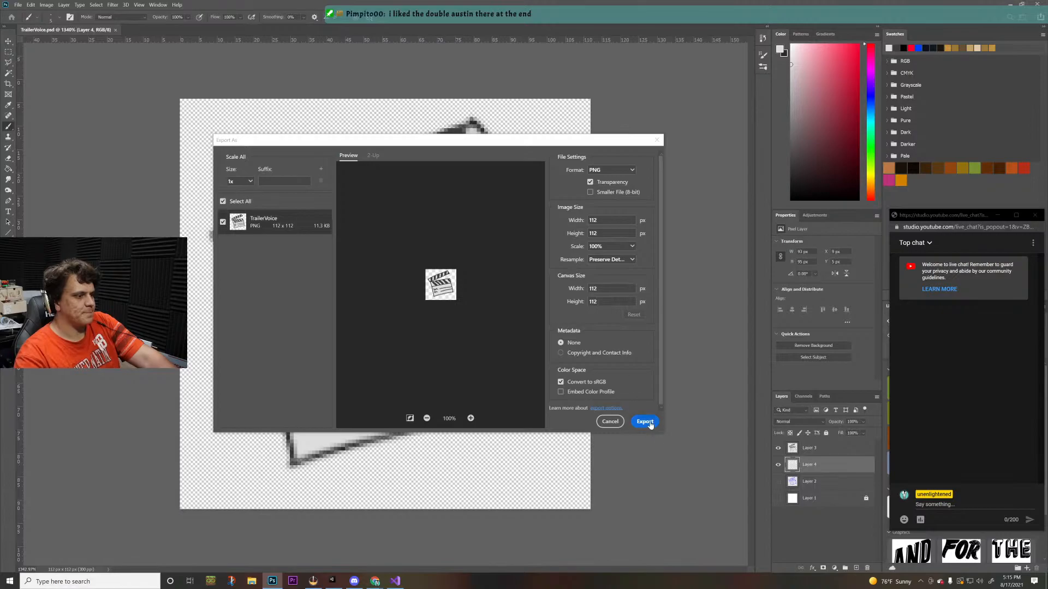
click(644, 421)
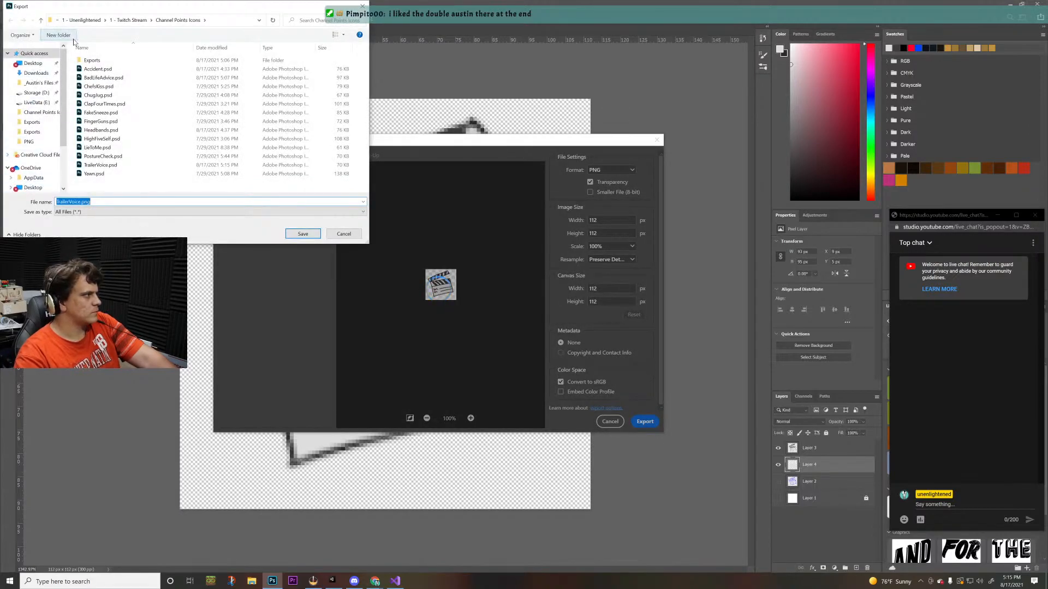
double_click(92, 60)
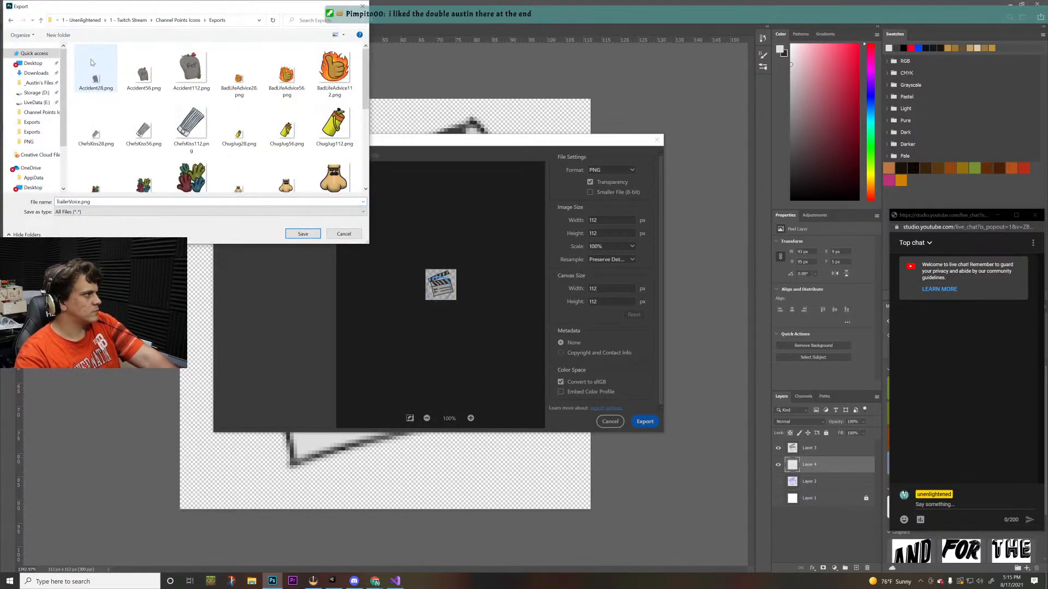
click(81, 202)
click(81, 202)
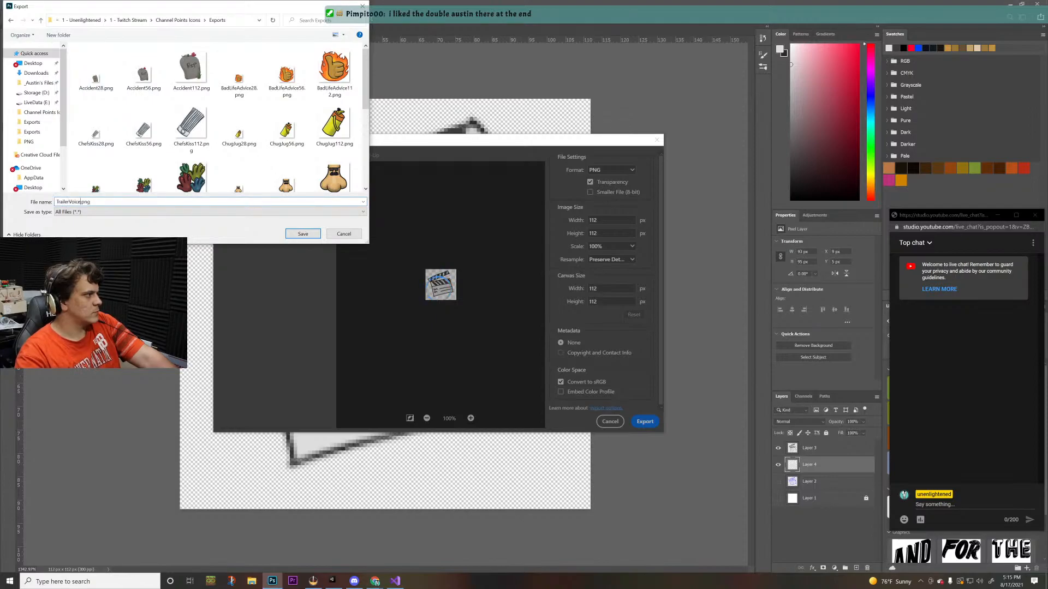
click(305, 235)
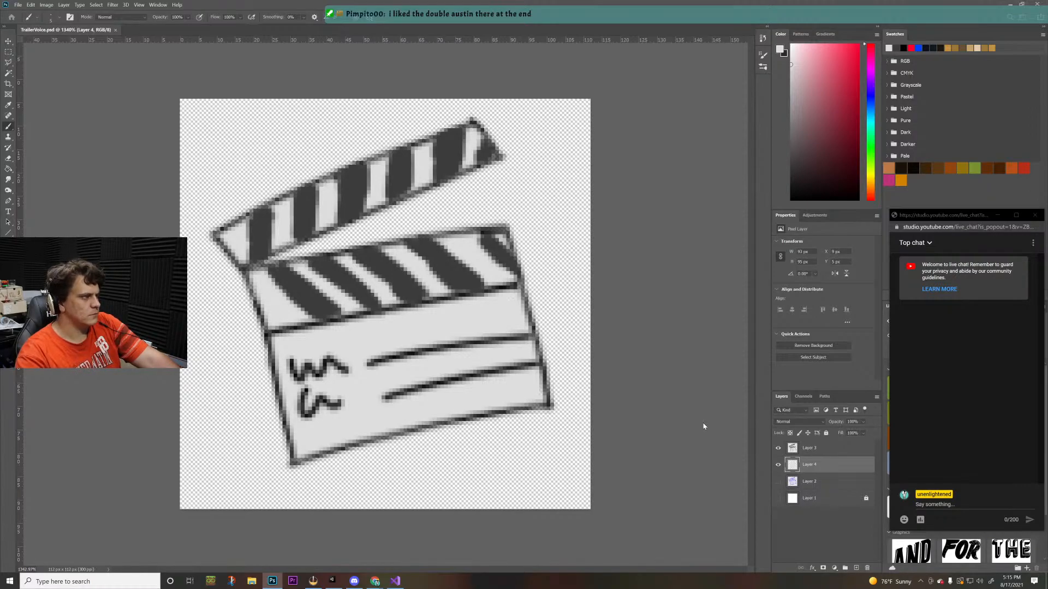
- Export the icon as a 56 x 56 px PNG named TrailerVoice56.png into the Exports folder
key(ctrl+alt+shift+w)
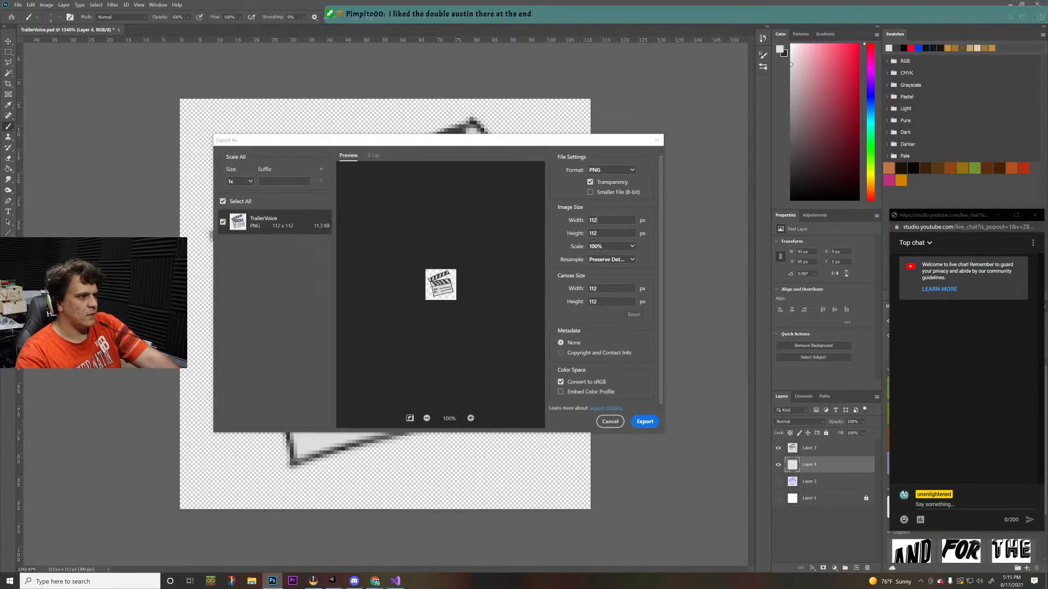
text(56)
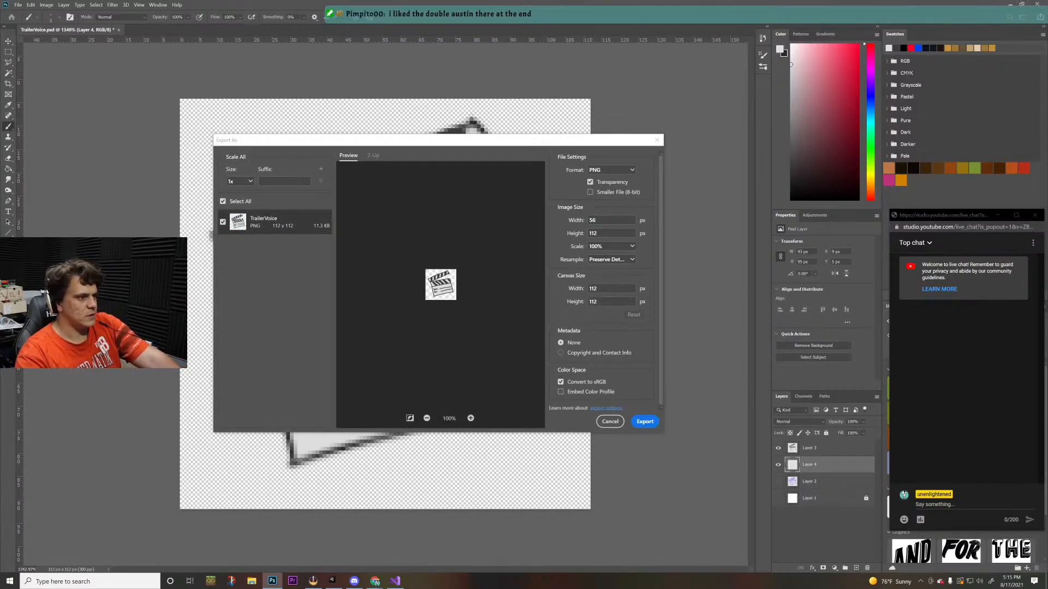
click(644, 422)
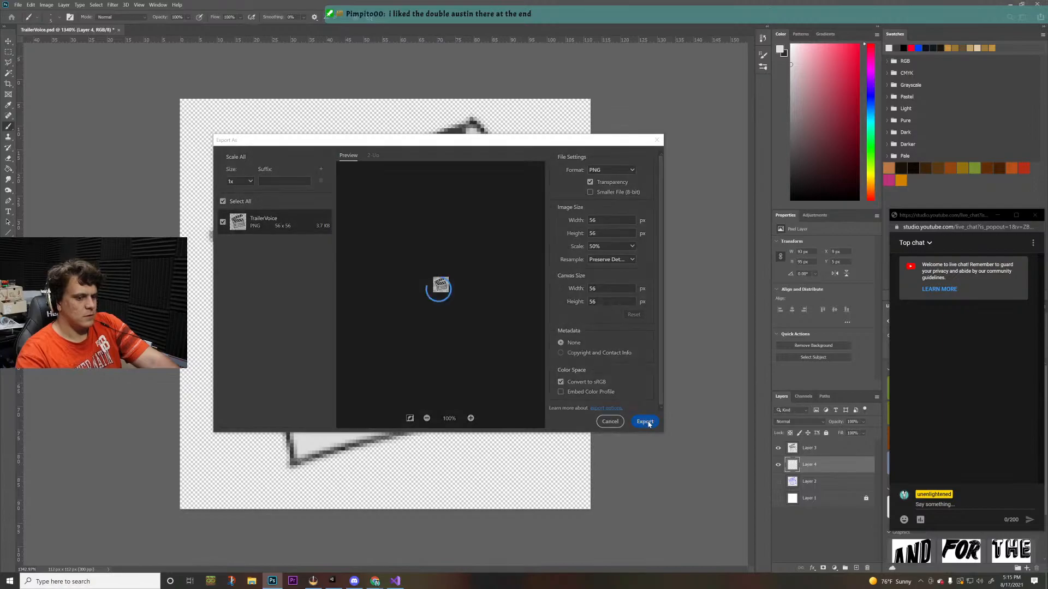
click(95, 61)
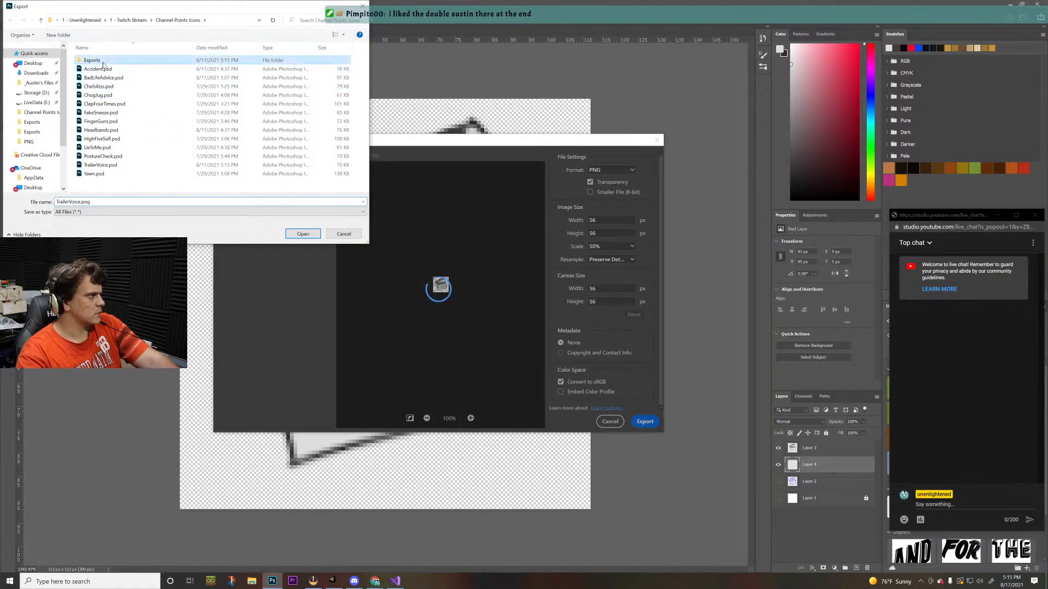
double_click(97, 60)
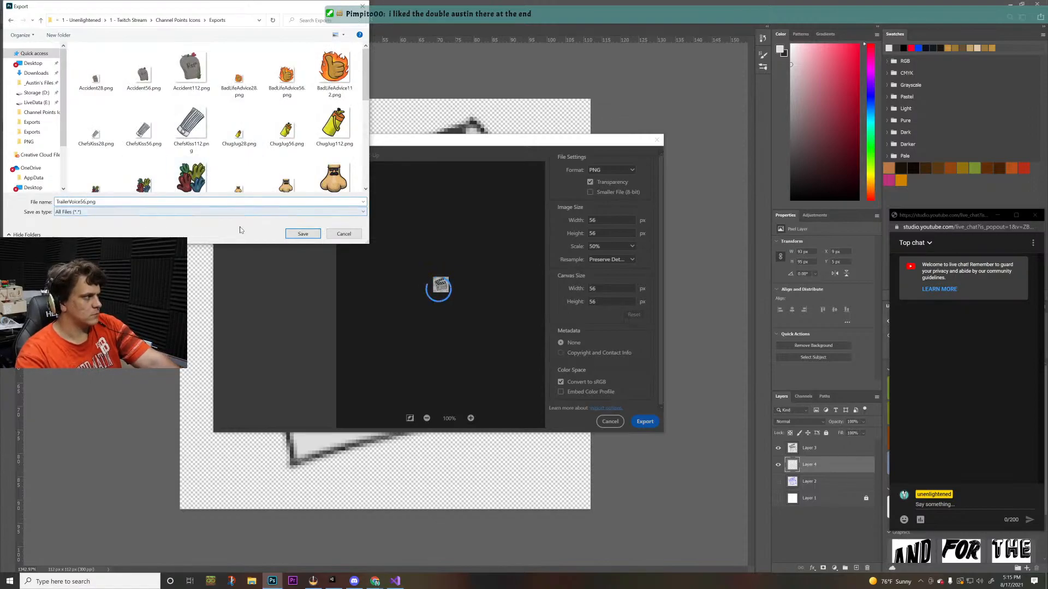
click(300, 235)
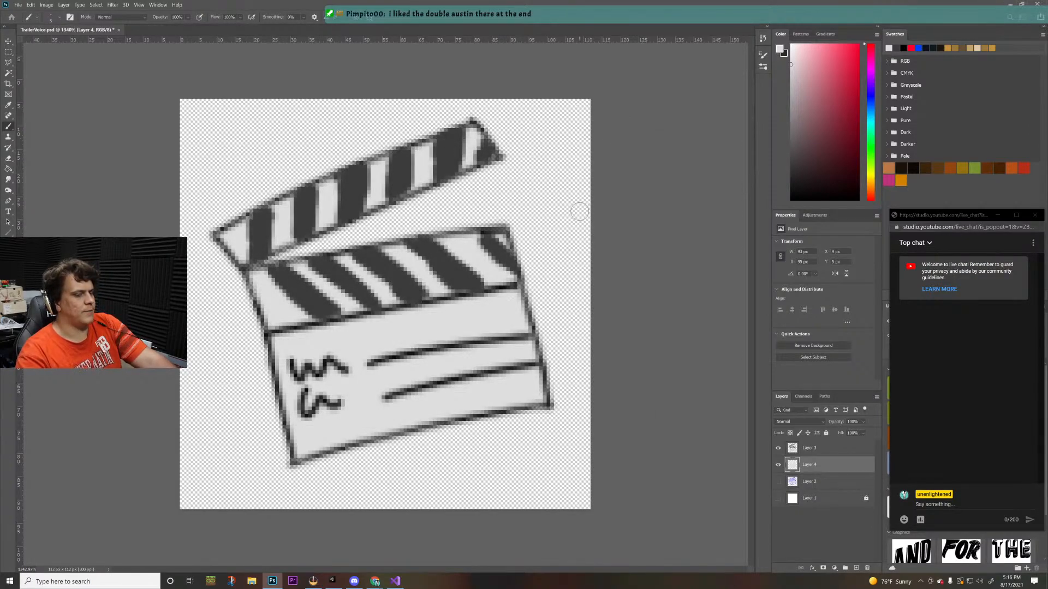
- Export the icon as a 28 x 28 px PNG named TrailerVoice28.png into the Exports folder
key(alt+shift+ctrl+w)
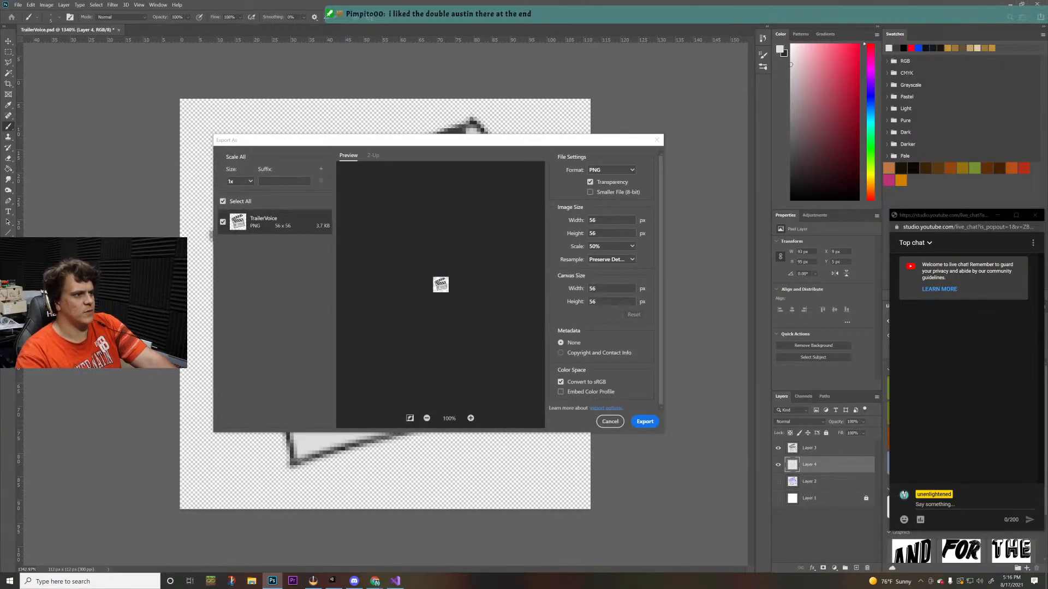
text(2)
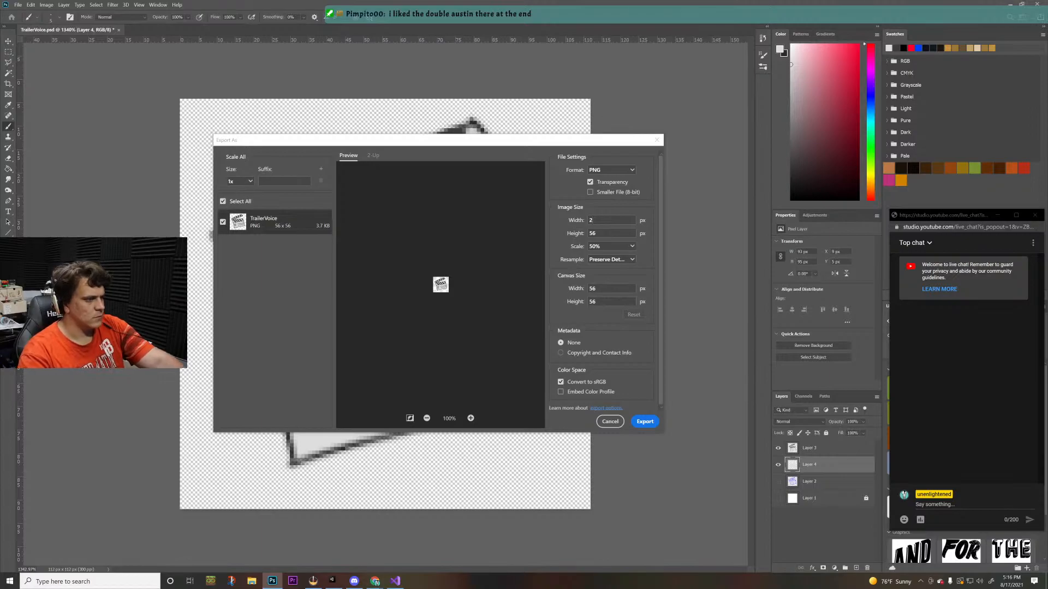
text(8)
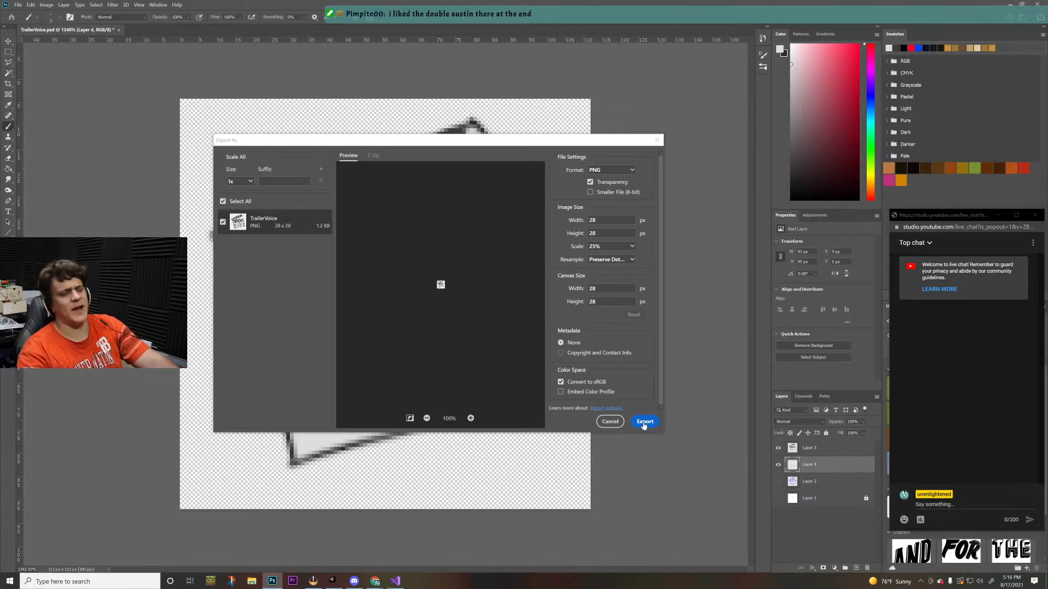
click(644, 425)
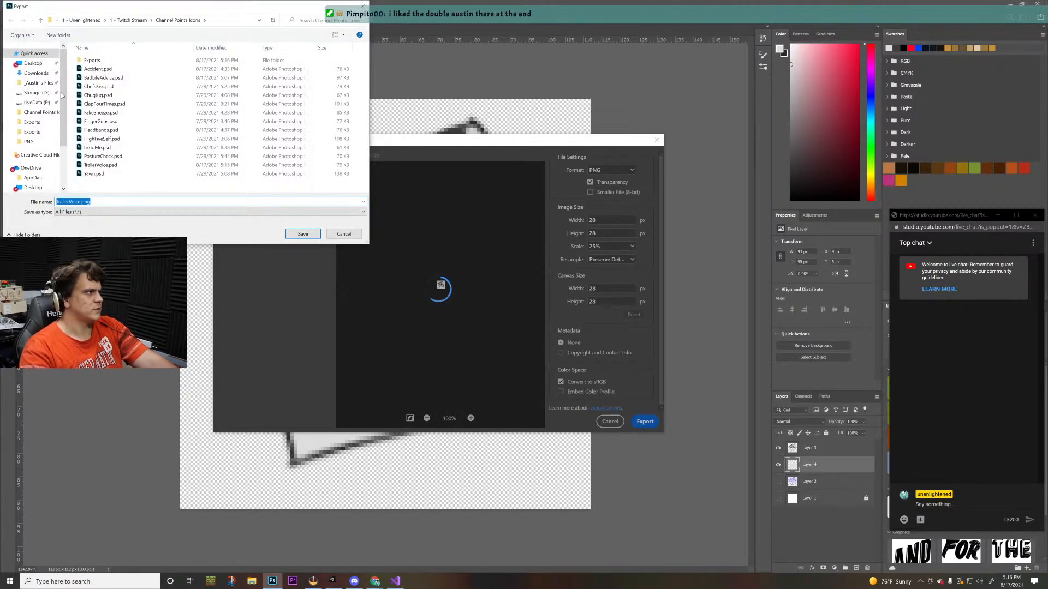
click(93, 61)
double_click(93, 61)
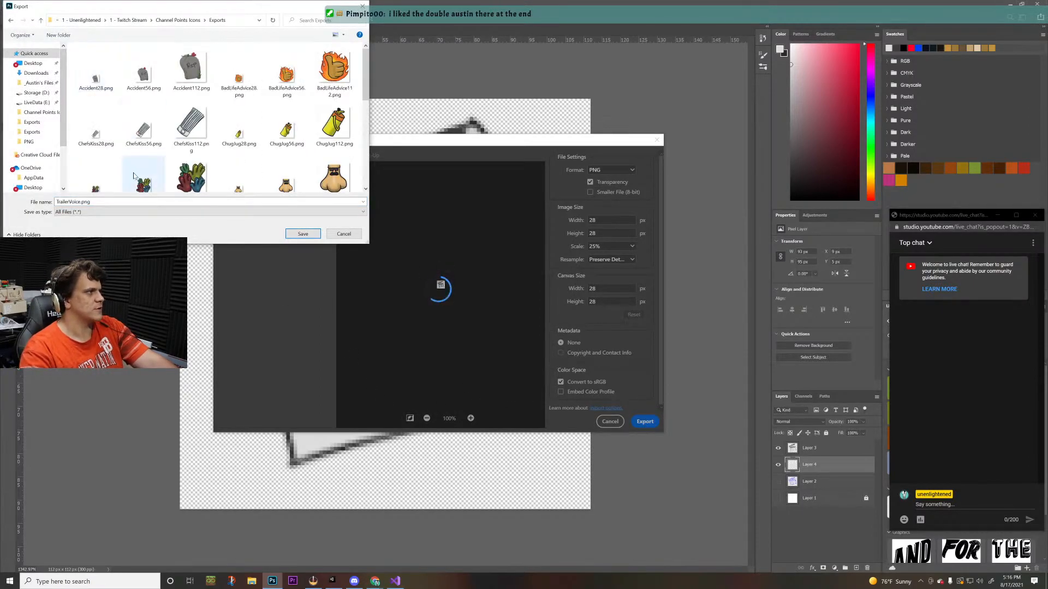
click(81, 202)
click(80, 203)
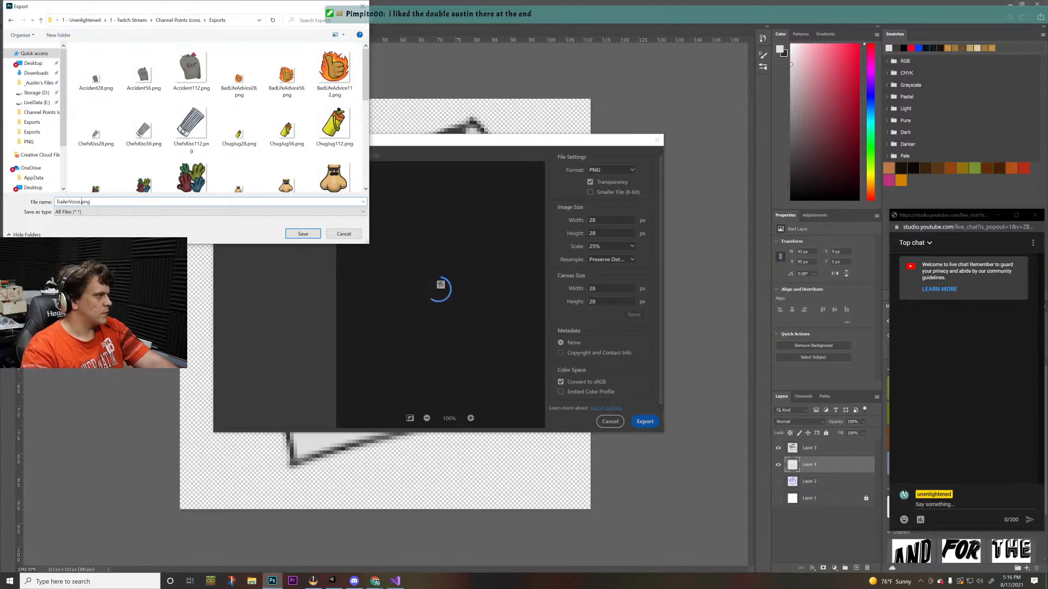
text(28)
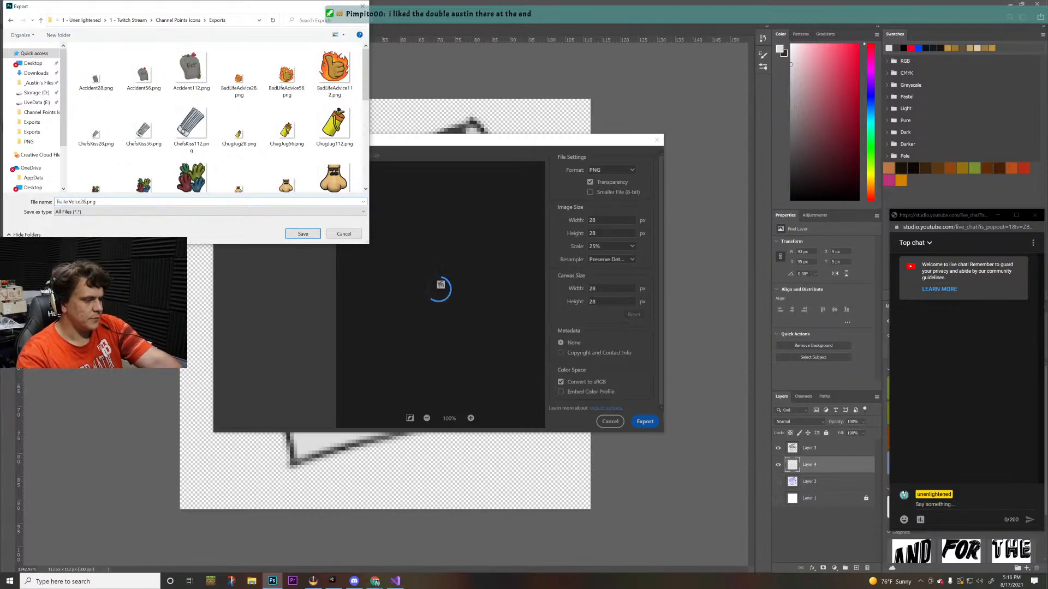
key(Return)
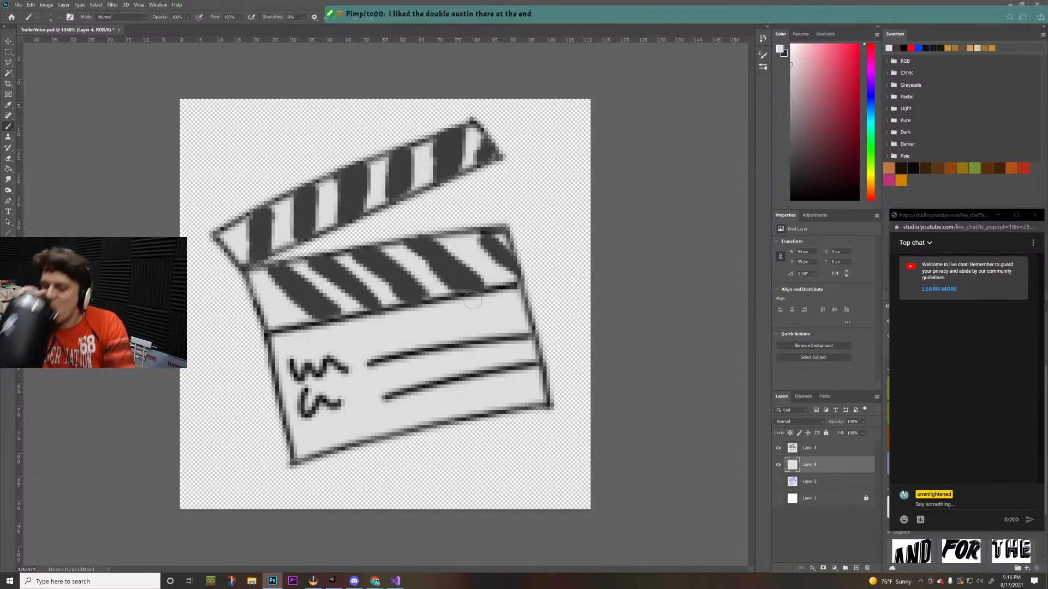
- Switch to the Twitch channel points page in Chrome and save the "Not since the accident" reward with a black #000000 background
key(alt+Tab)
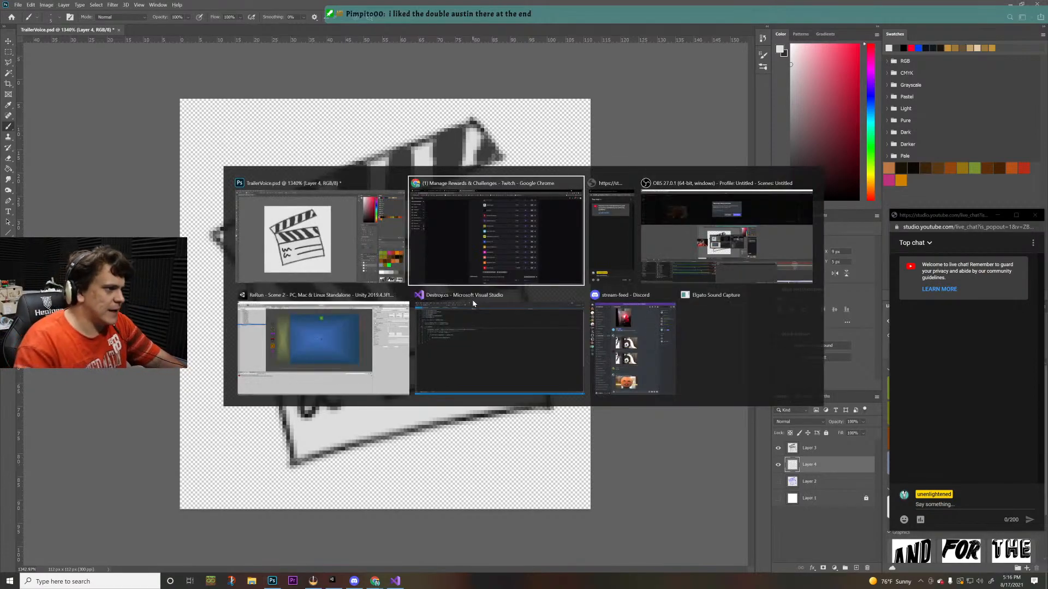
scroll(530, 284, down, 1)
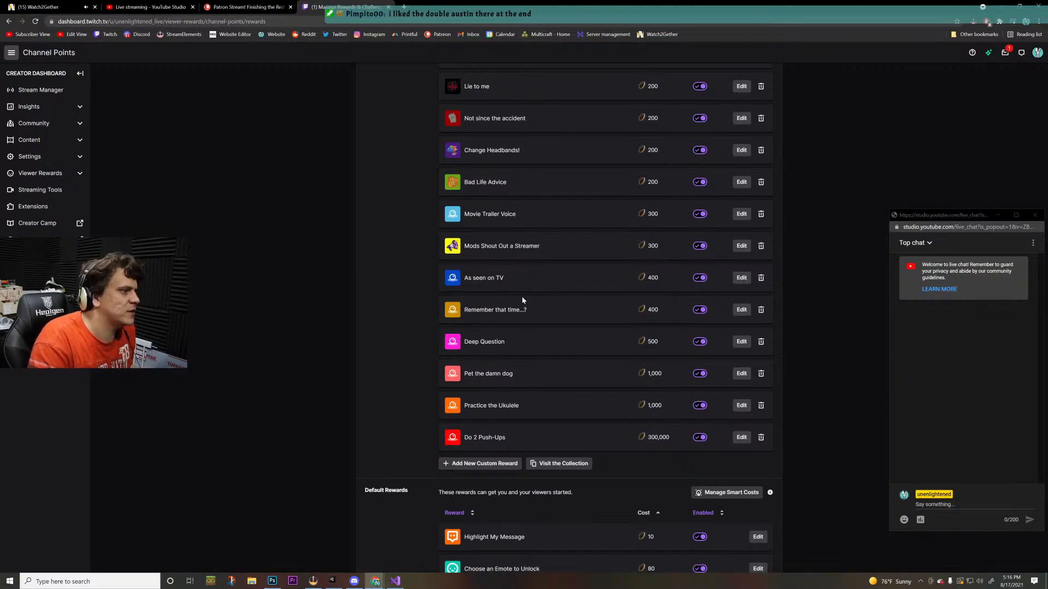
scroll(523, 299, up, 3)
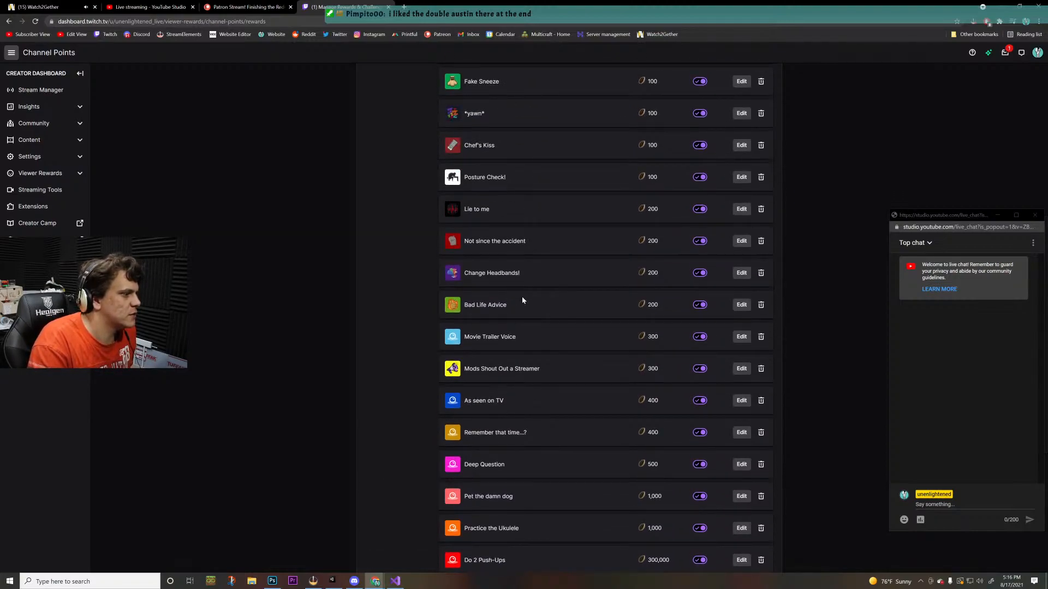
scroll(522, 300, up, 1)
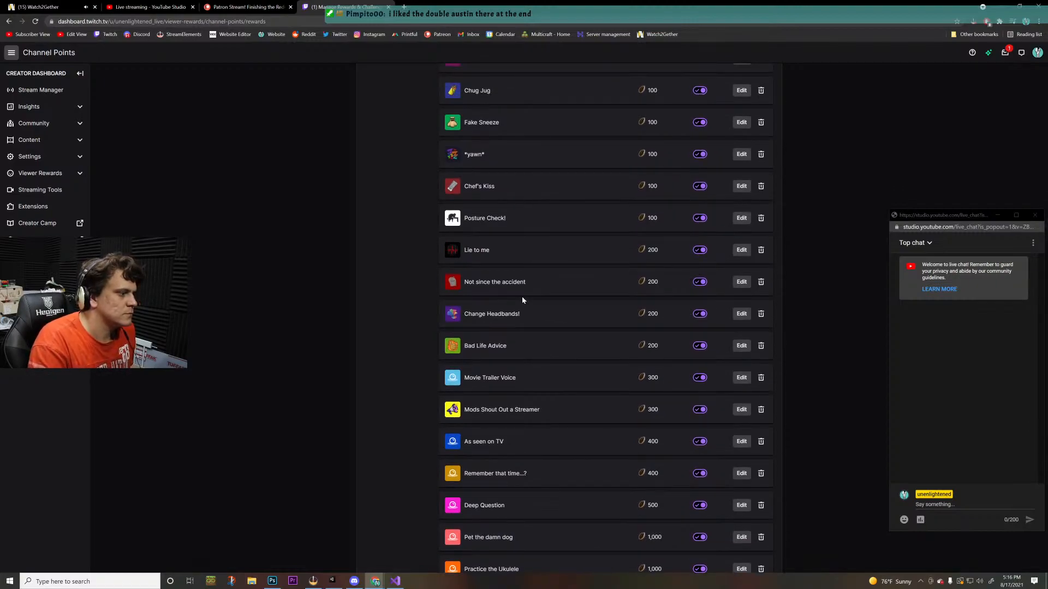
click(742, 282)
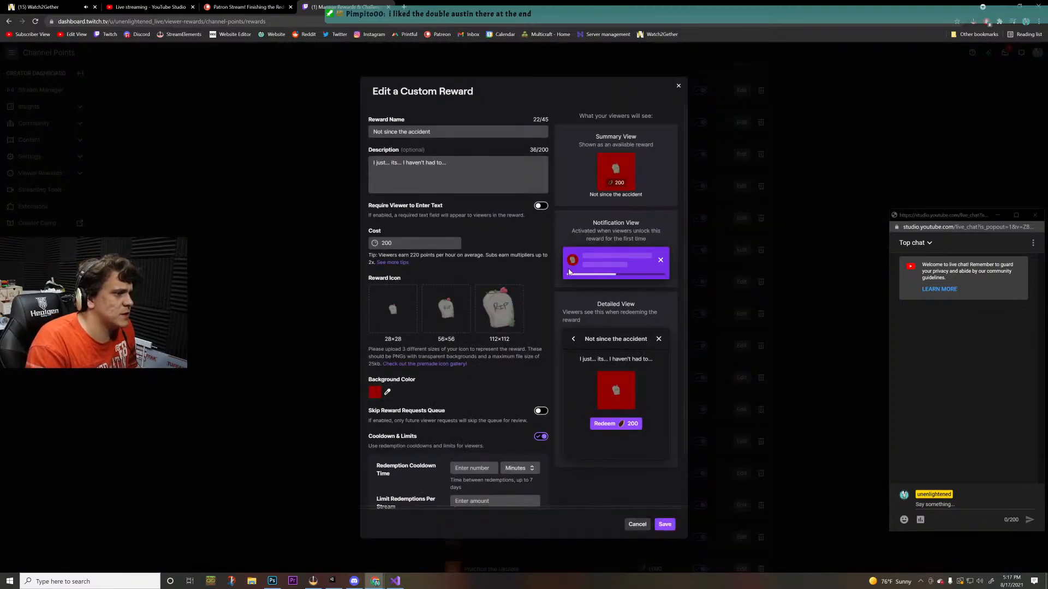
click(376, 392)
click(430, 388)
drag(429, 388, 387, 412)
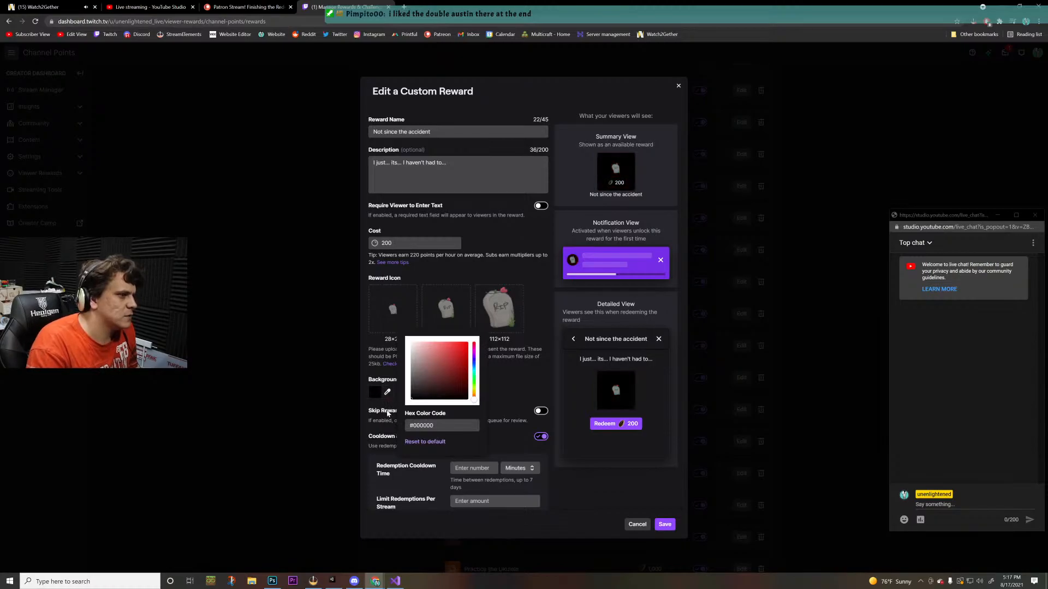
click(387, 412)
click(664, 525)
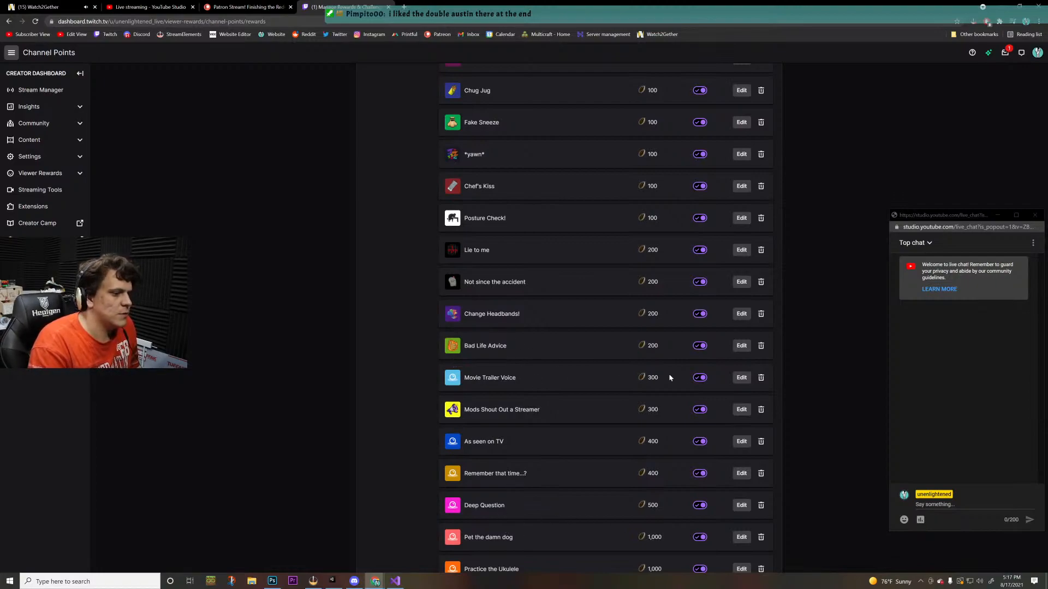
- Open the Movie Trailer Voice reward for editing and upload TrailerVoice28.png as its 28×28 icon
click(741, 377)
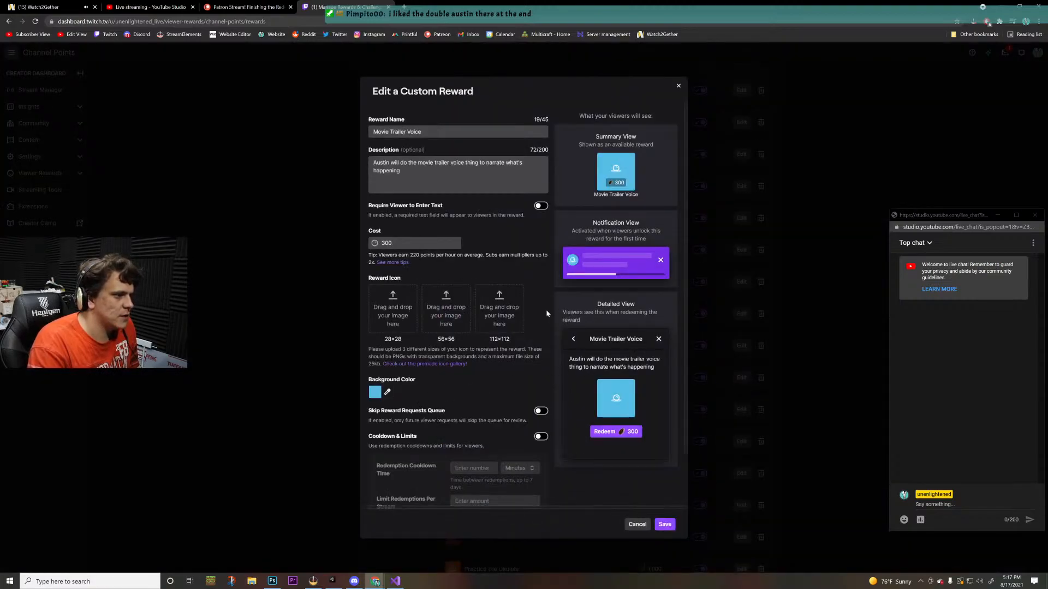
scroll(518, 211, down, 2)
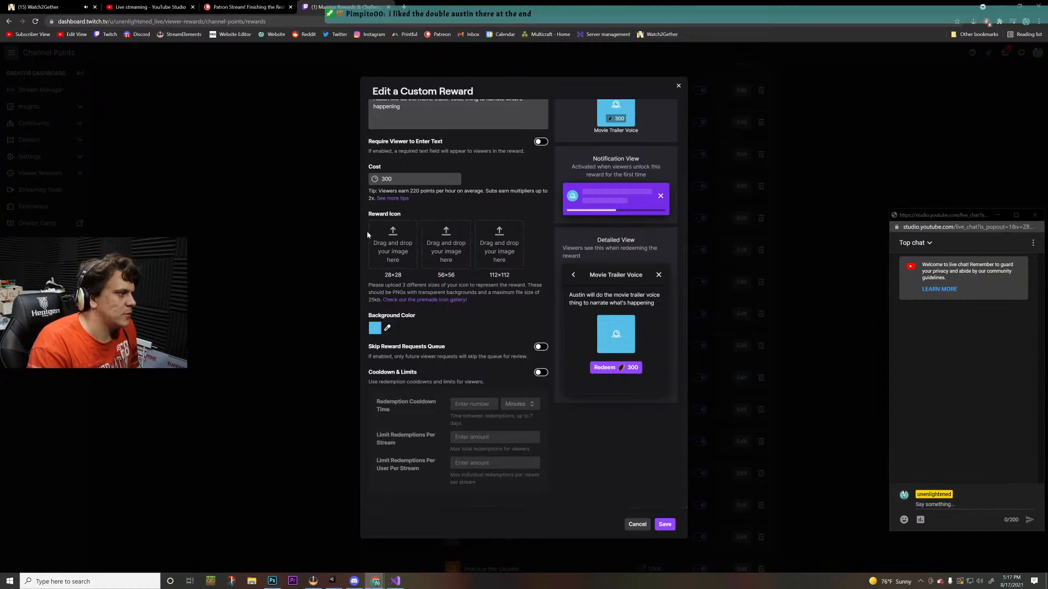
click(395, 263)
scroll(289, 126, down, 10)
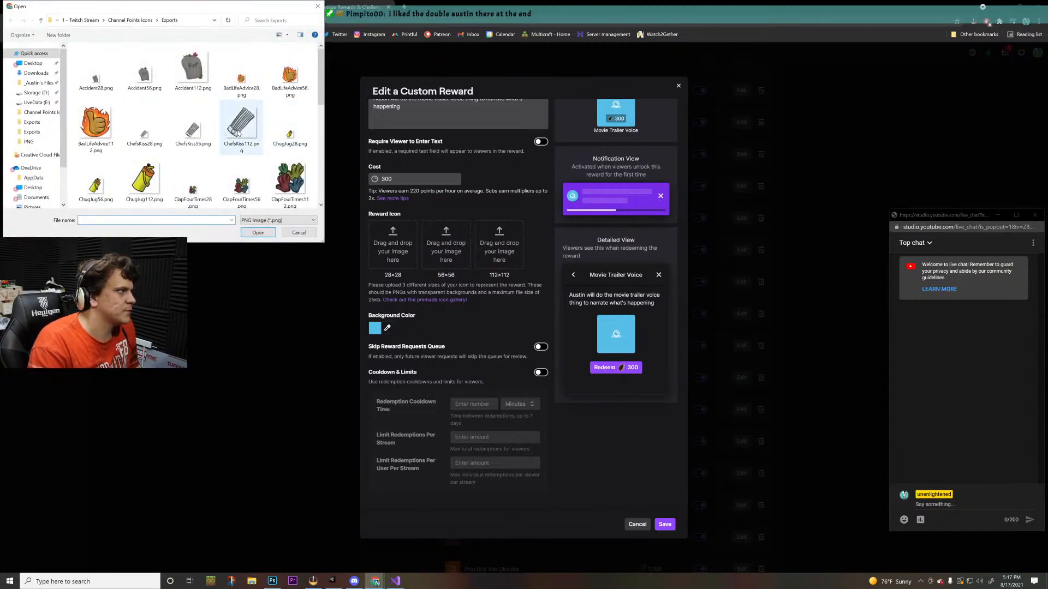
double_click(241, 131)
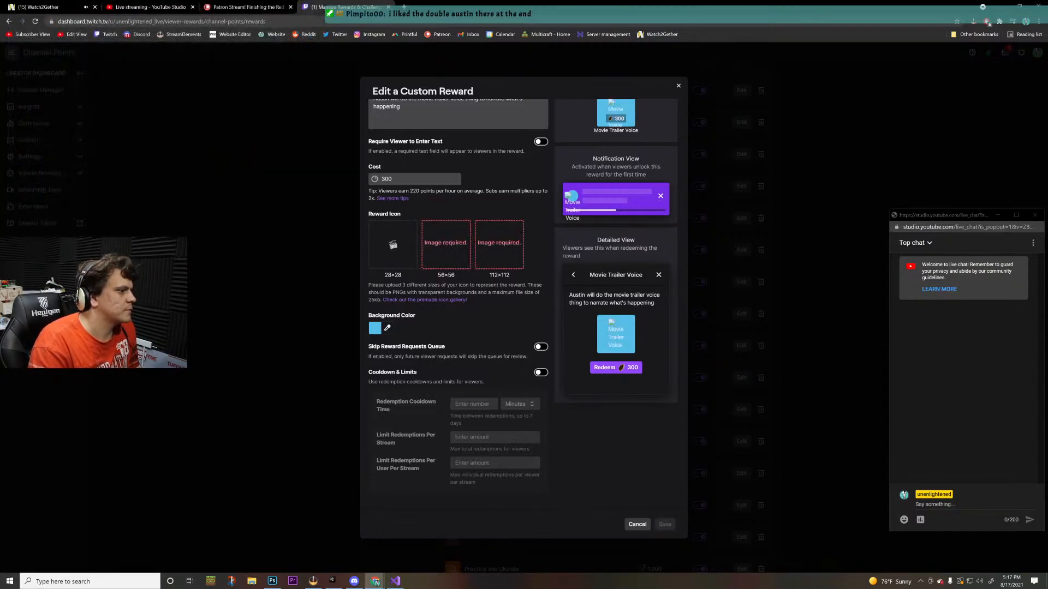
- Upload TrailerVoice56.png and TrailerVoice112.png as the reward's 56×56 and 112×112 icons, and save the reward
click(445, 246)
scroll(218, 120, down, 10)
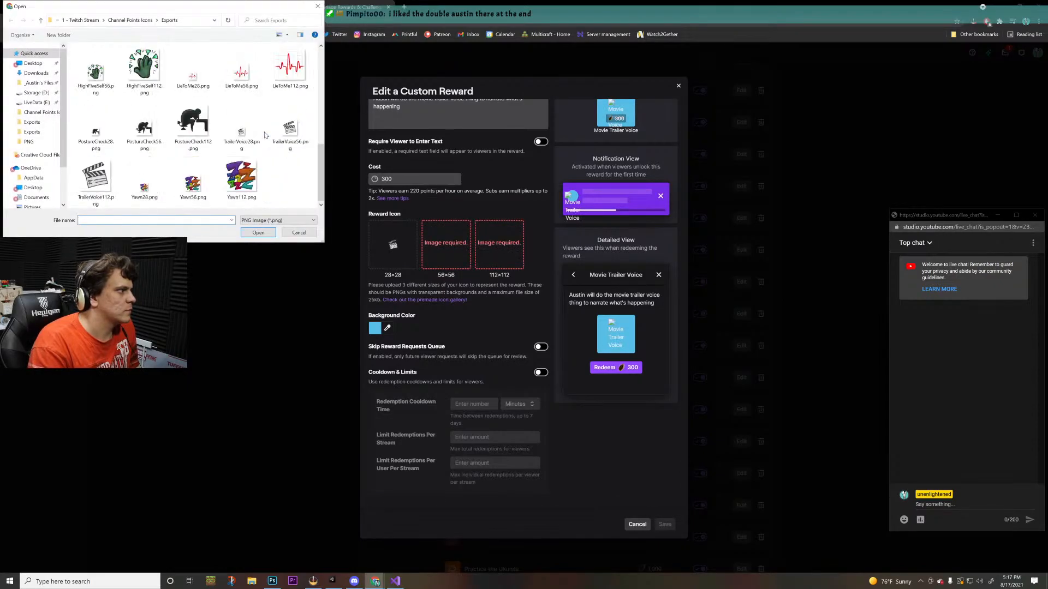
double_click(298, 123)
click(499, 244)
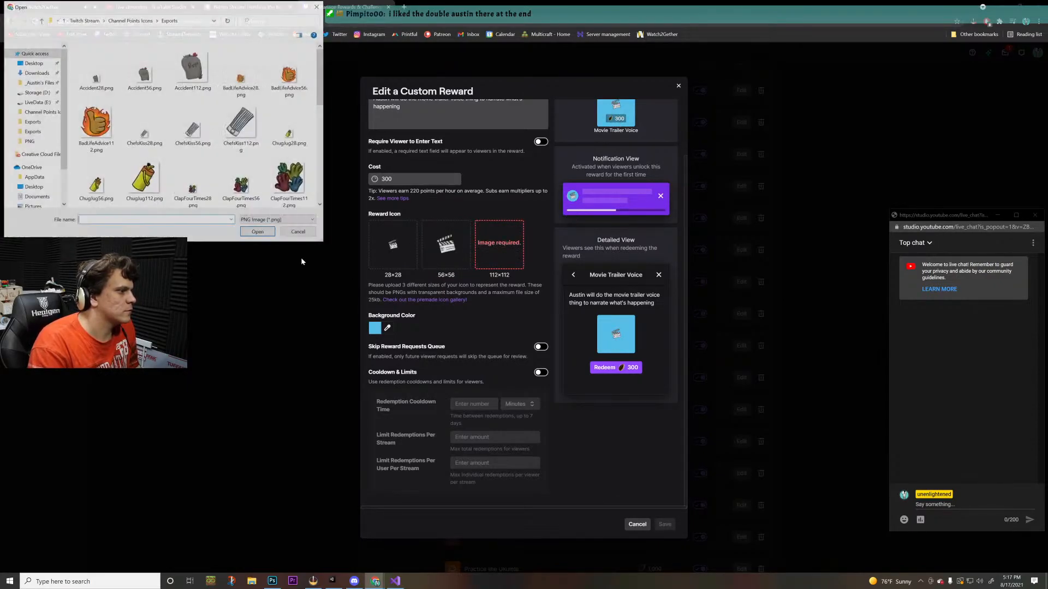
scroll(164, 136, down, 10)
double_click(96, 177)
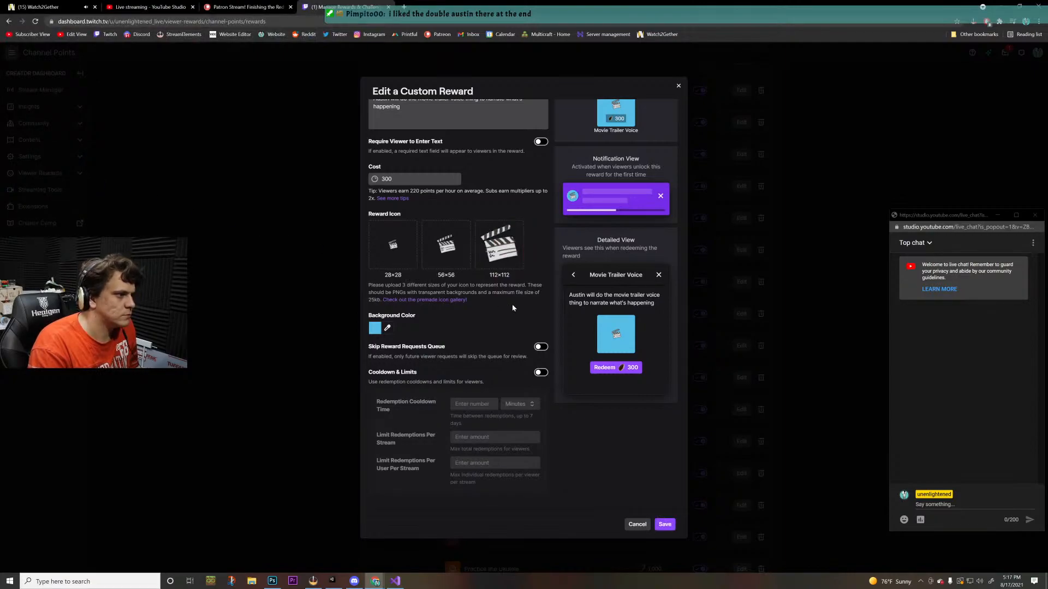
click(375, 327)
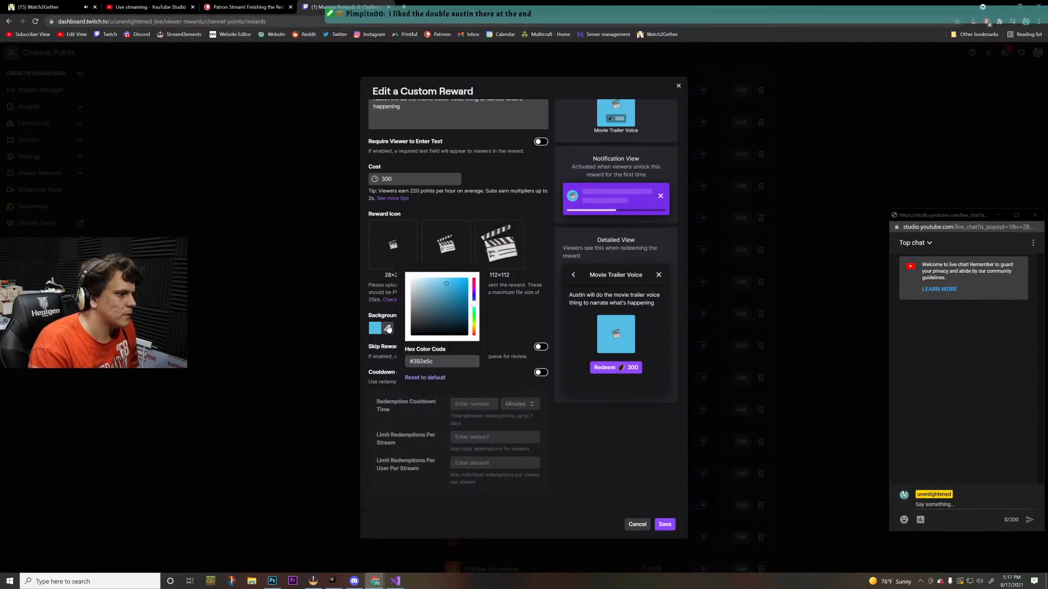
click(613, 456)
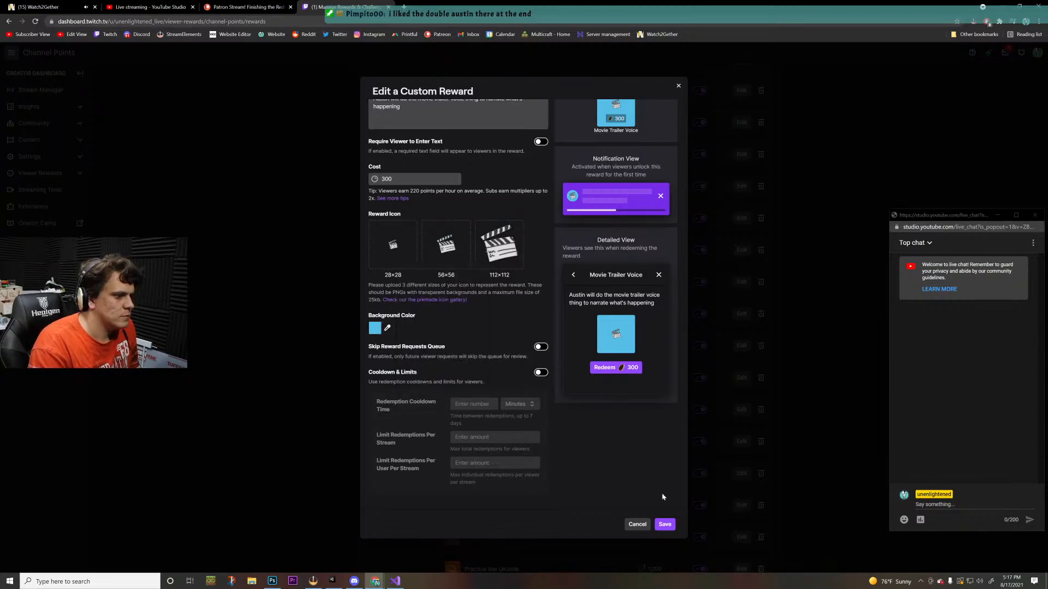
click(666, 524)
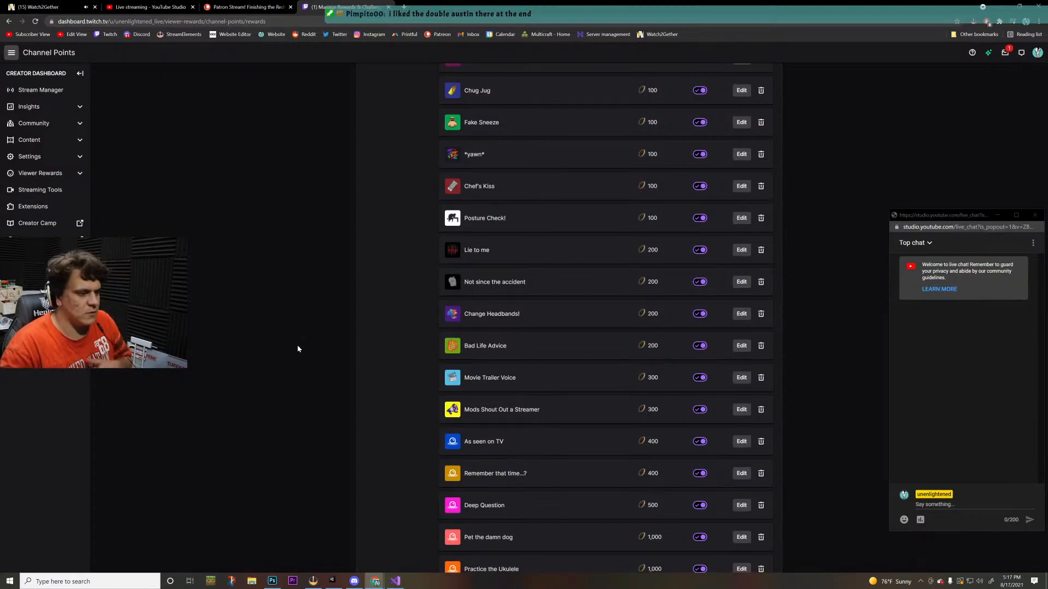
- Search Google Images for "as seen on tv" in a new browser tab to find reference for the next reward icon
scroll(298, 348, down, 3)
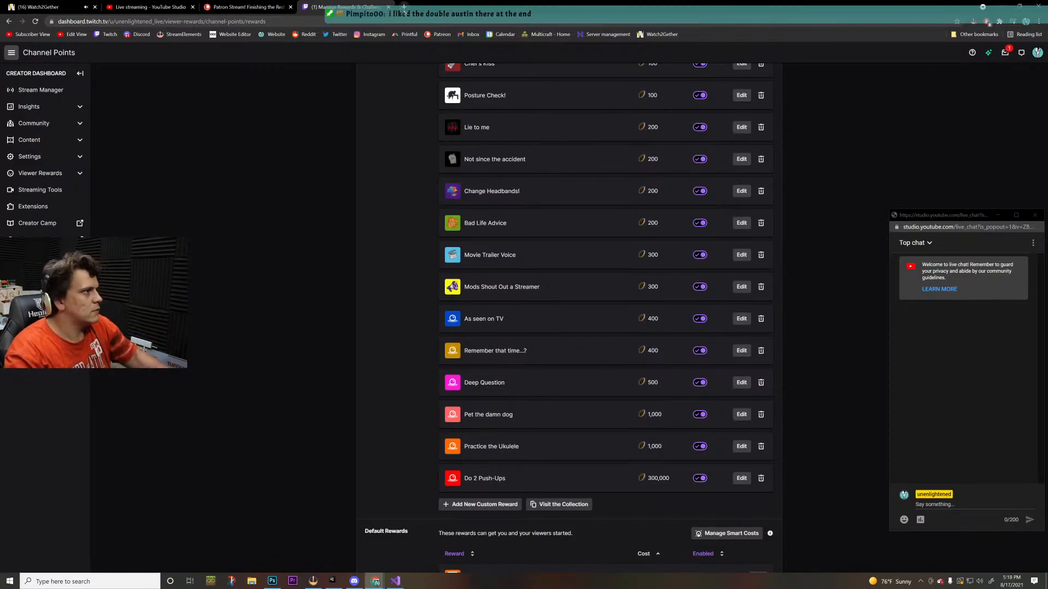
click(404, 6)
text(ass see)
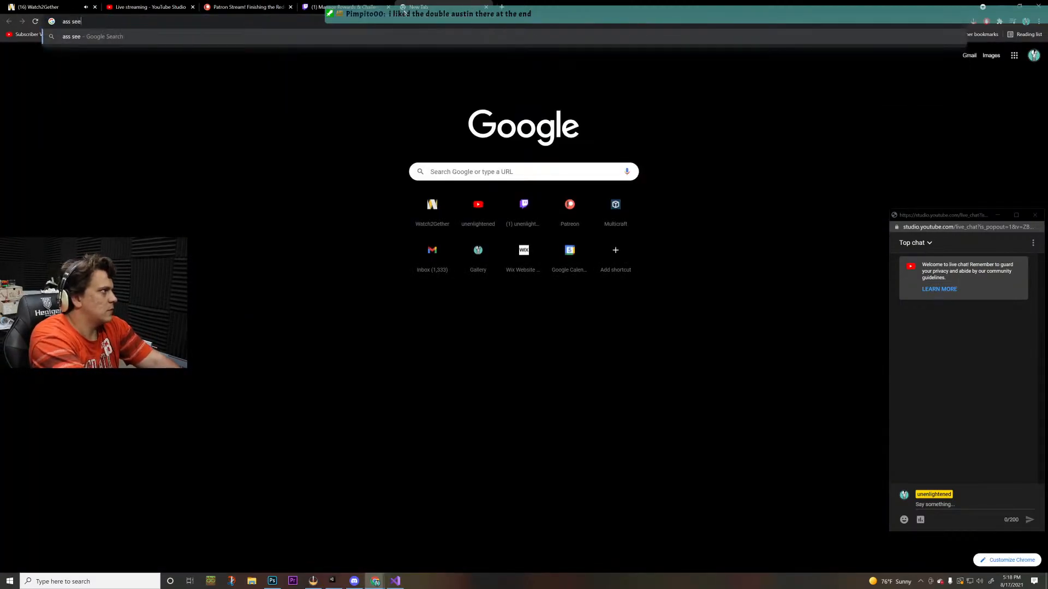
key(BackSpace)
key(BackSpace)
key(BackSpace)
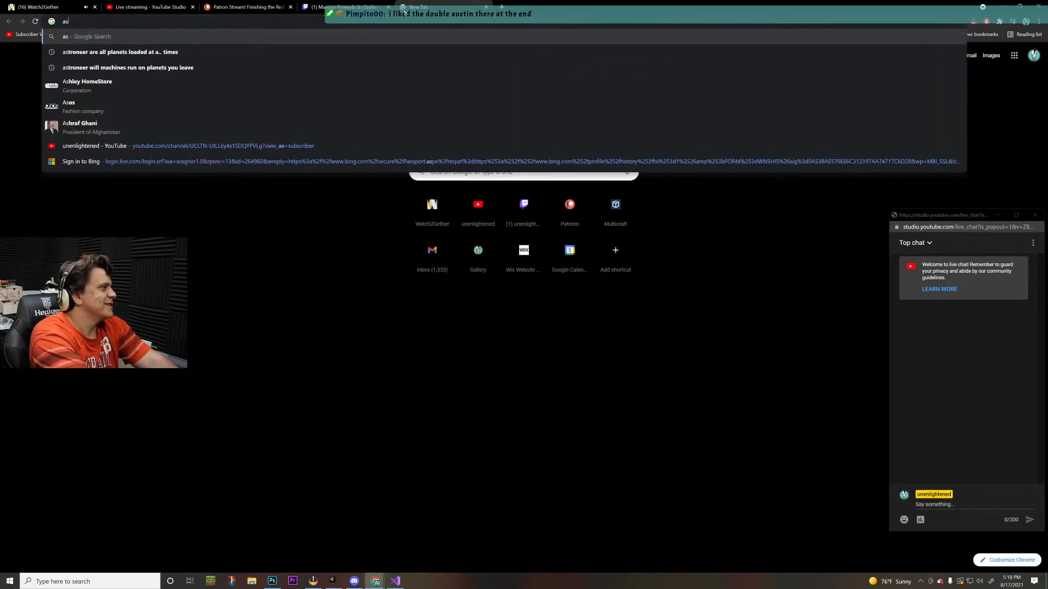
text(see)
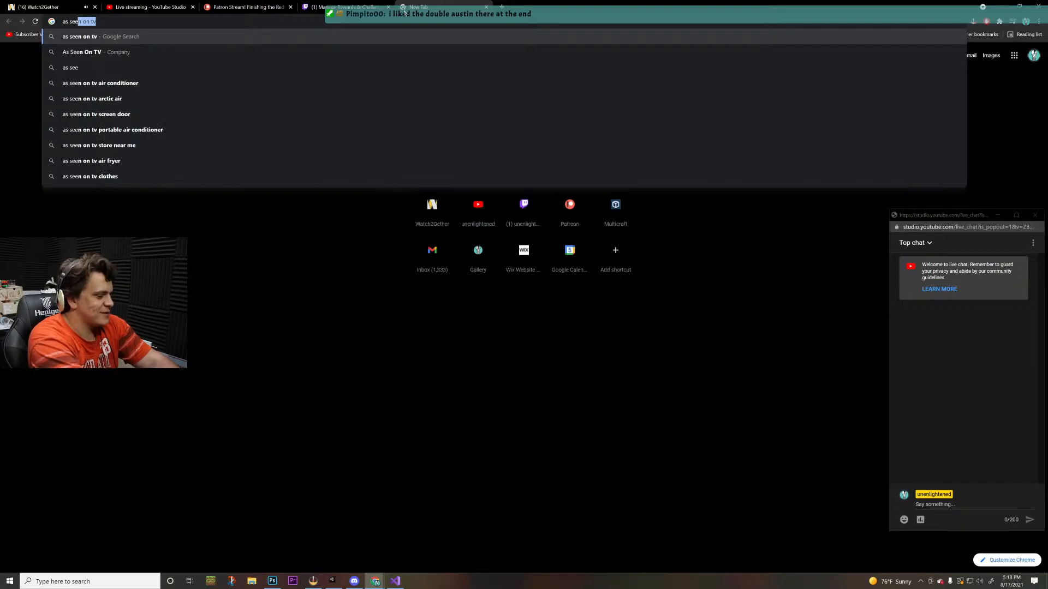
text(n on tv)
key(Return)
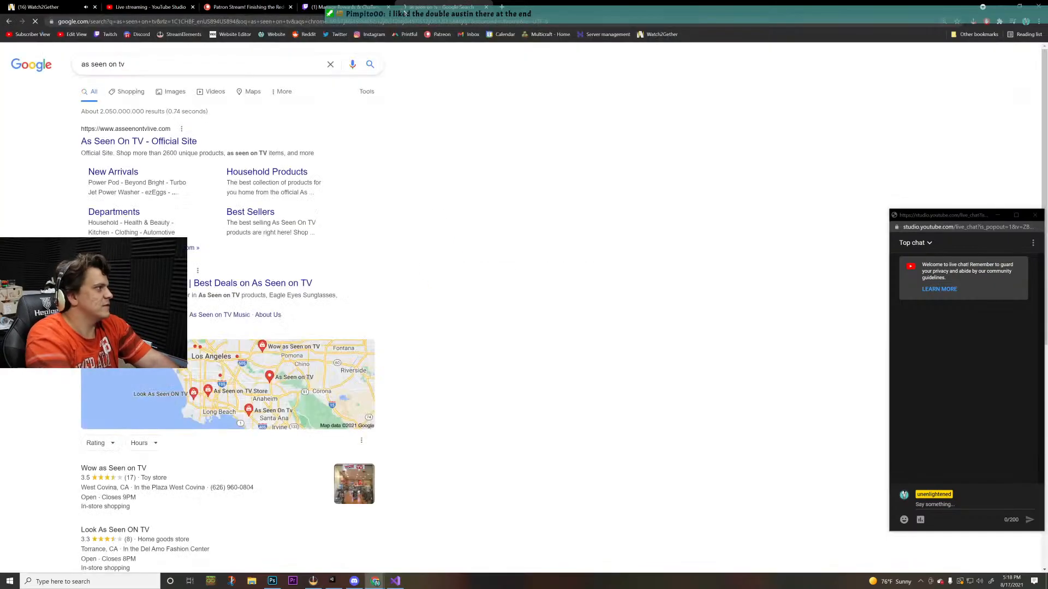
click(185, 94)
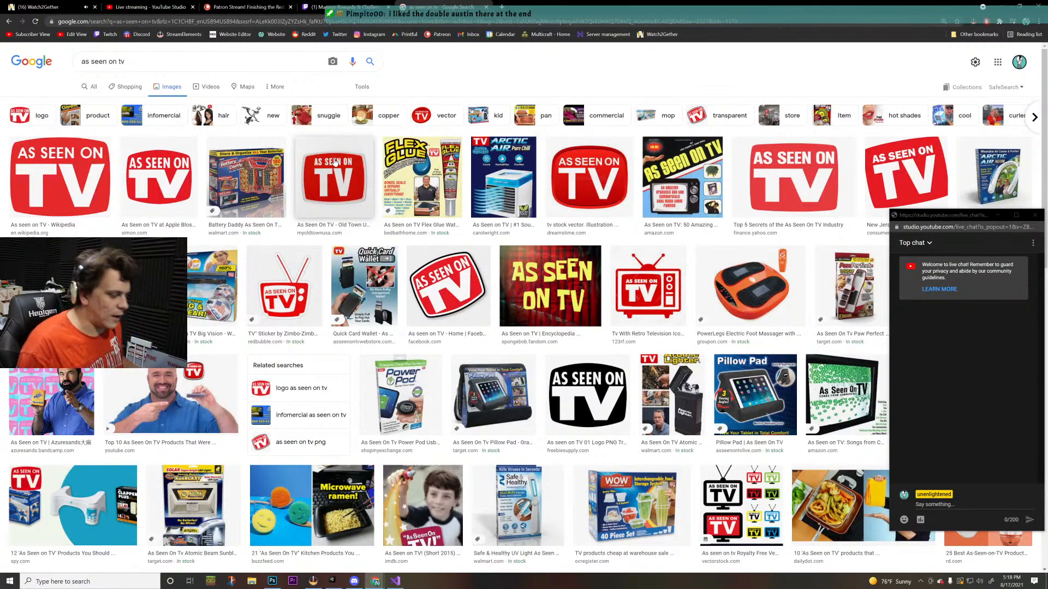
- Switch to Photoshop and save the clapperboard document as AsSeenOnTV.psd in the Channel Points Icons folder with Maximize Compatibility enabled
key(alt+Tab)
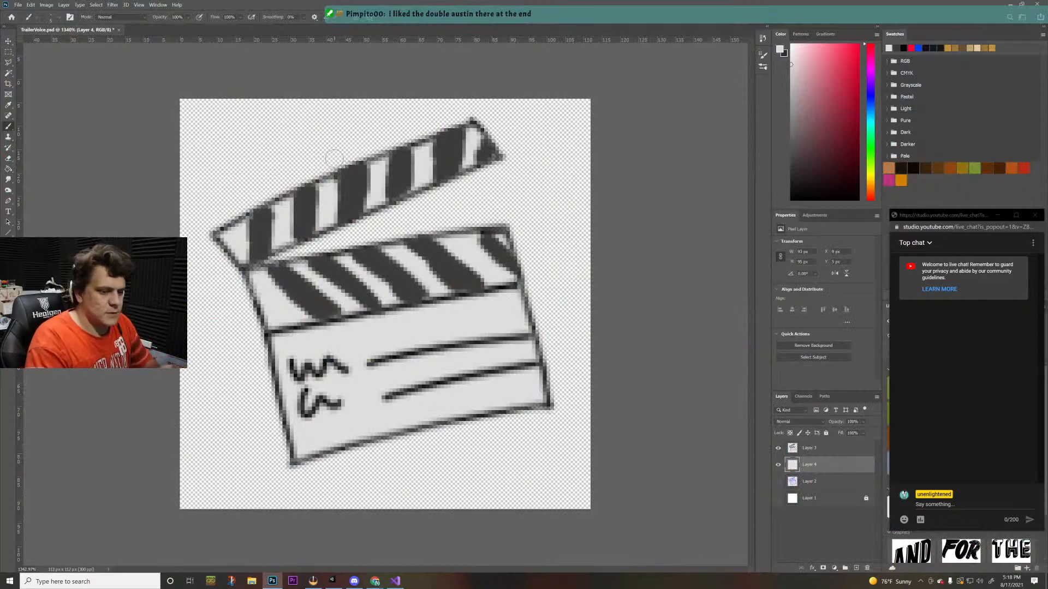
click(19, 5)
click(30, 100)
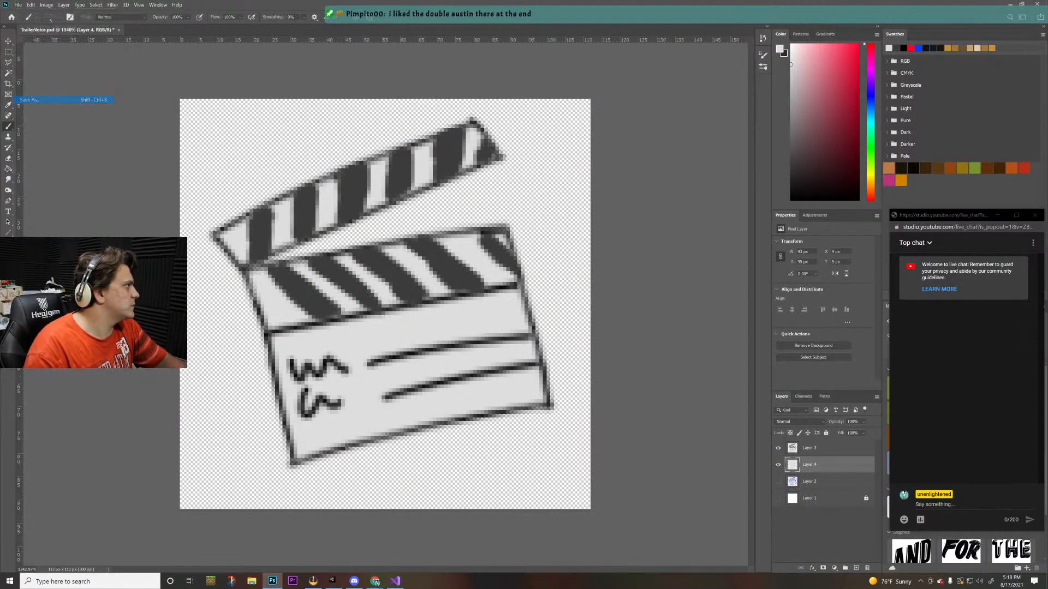
click(442, 304)
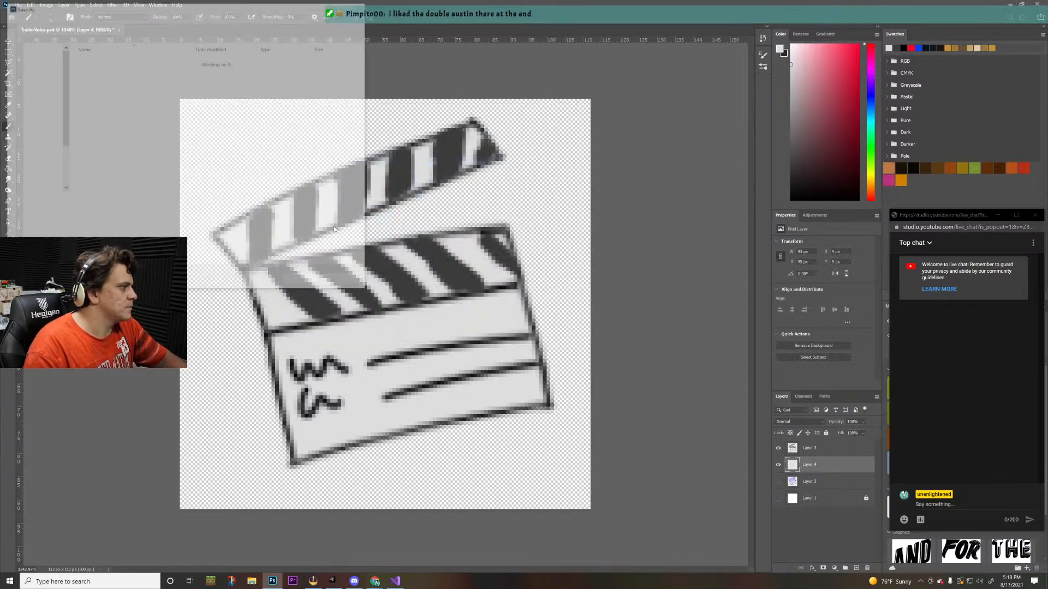
double_click(116, 61)
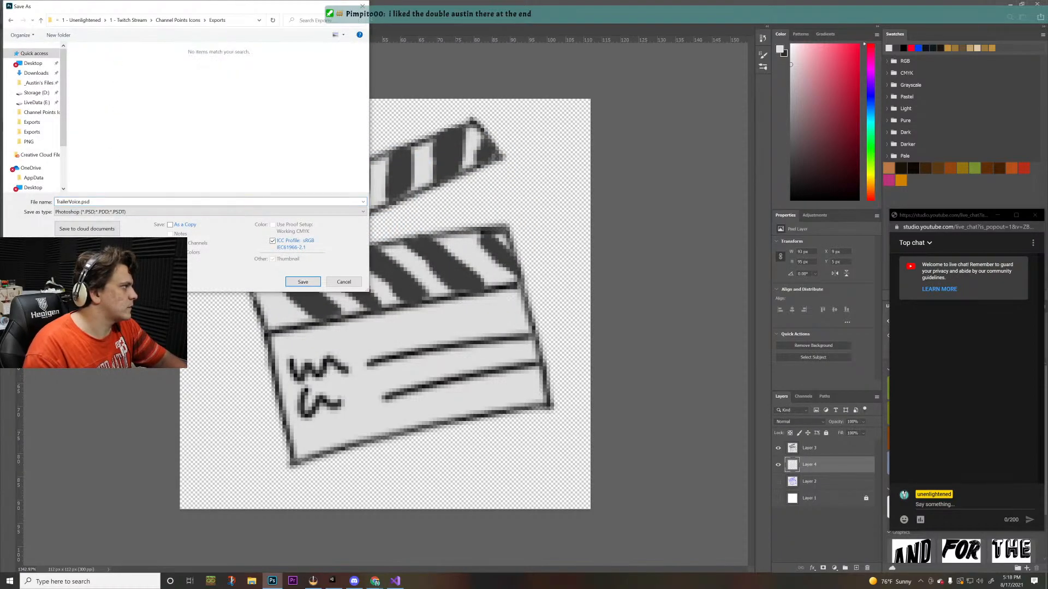
click(41, 20)
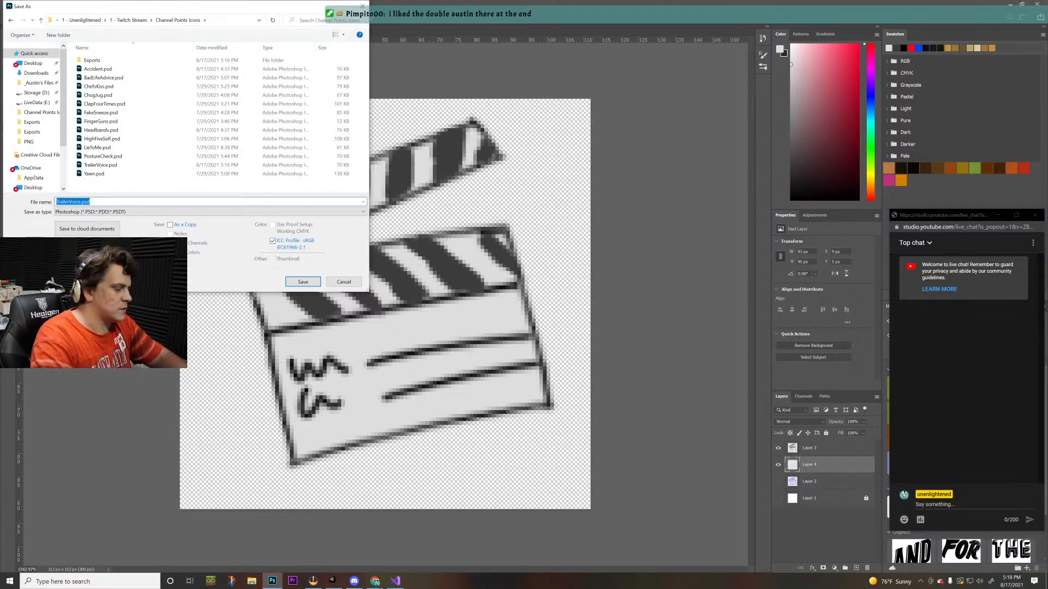
click(57, 202)
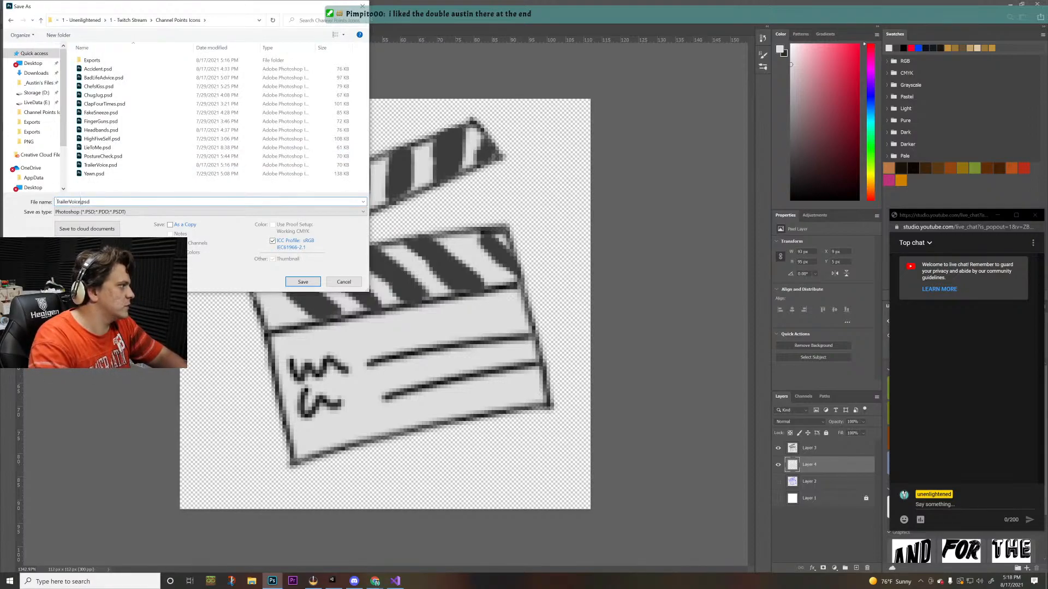
drag(82, 202, 56, 202)
text(A)
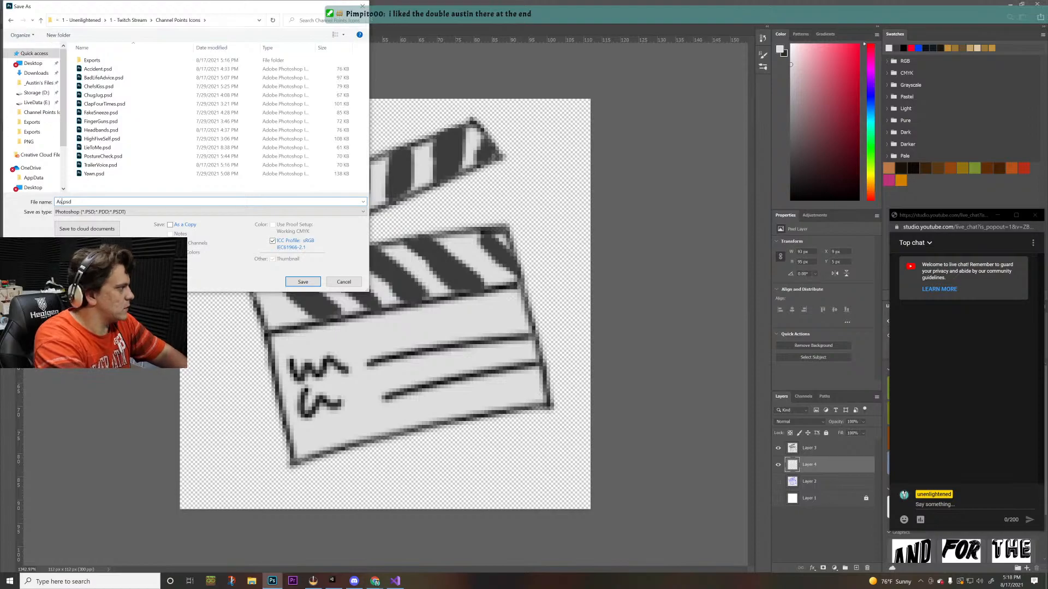
text(sSeenOnTV)
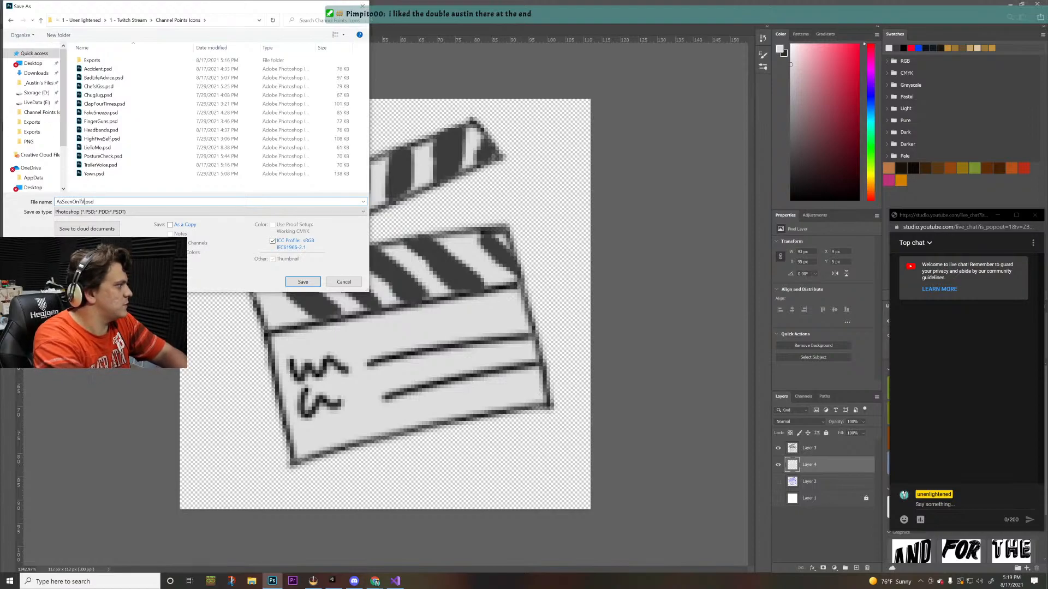
key(Return)
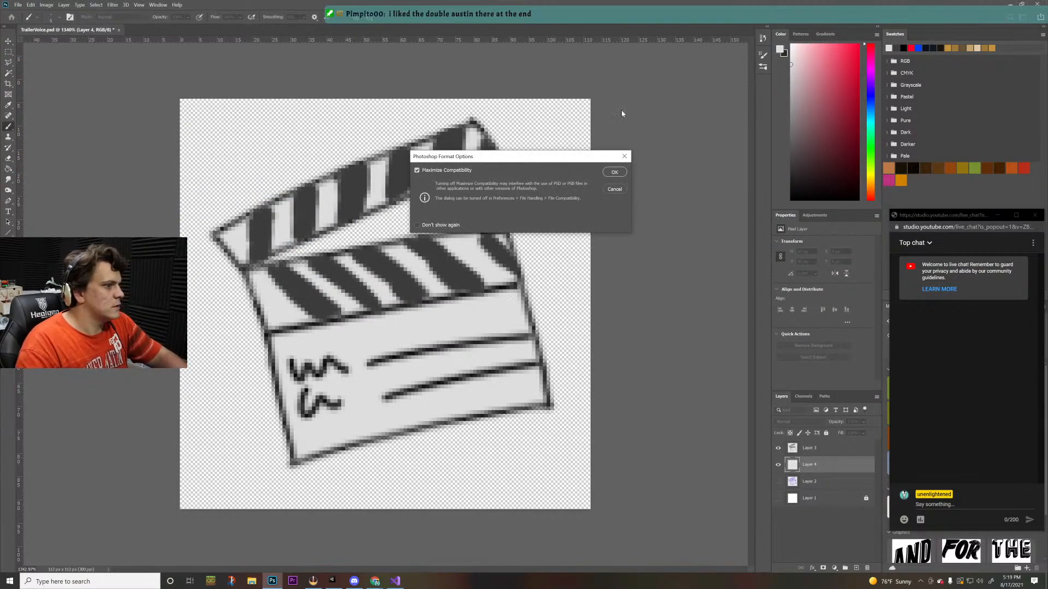
click(614, 172)
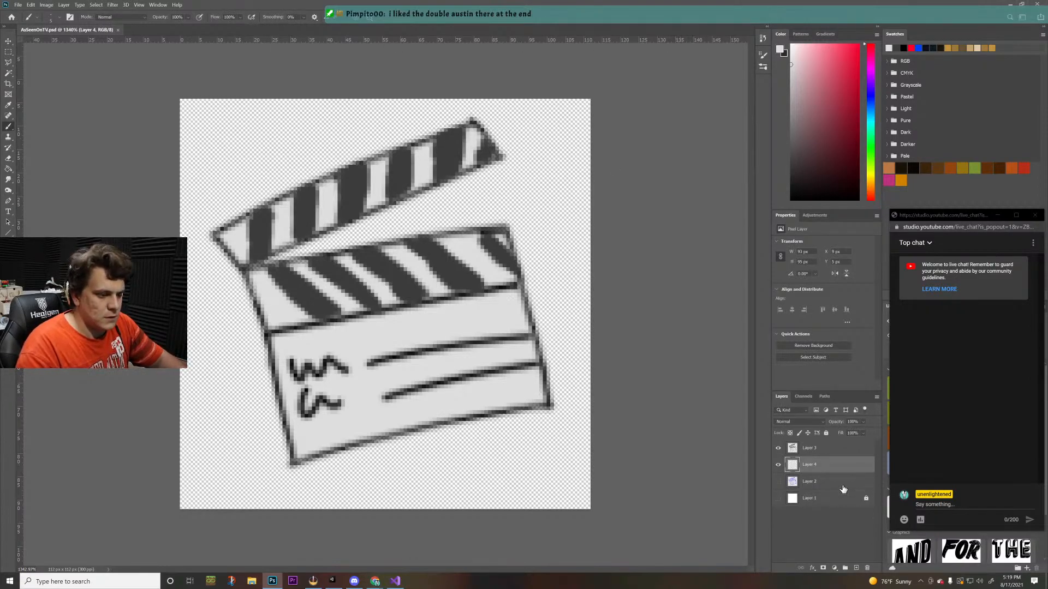
- Delete the three clapperboard layers above Layer 1
click(846, 483)
shift+click(845, 451)
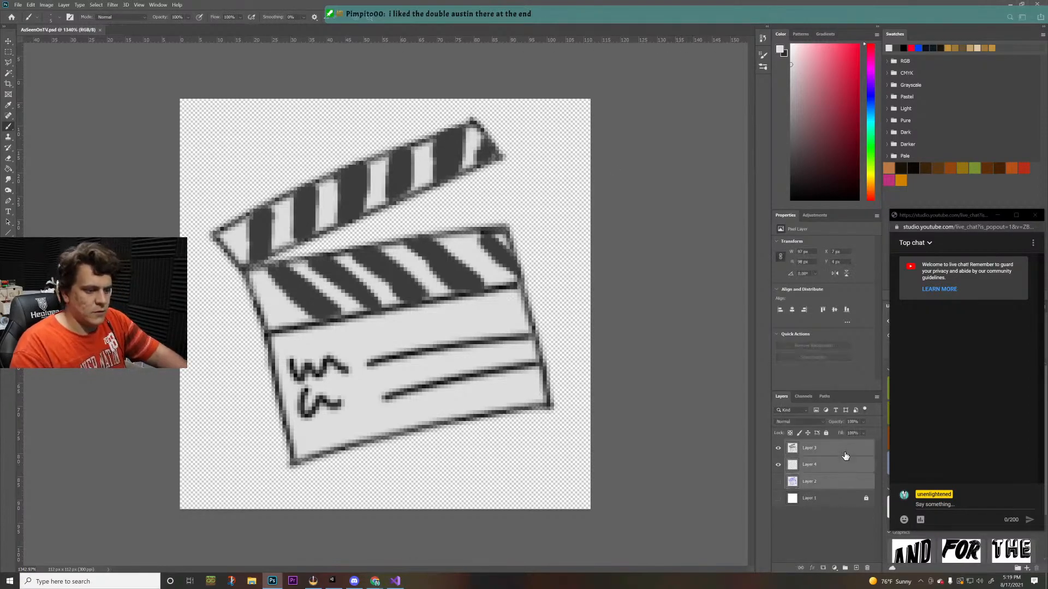
click(867, 568)
click(513, 218)
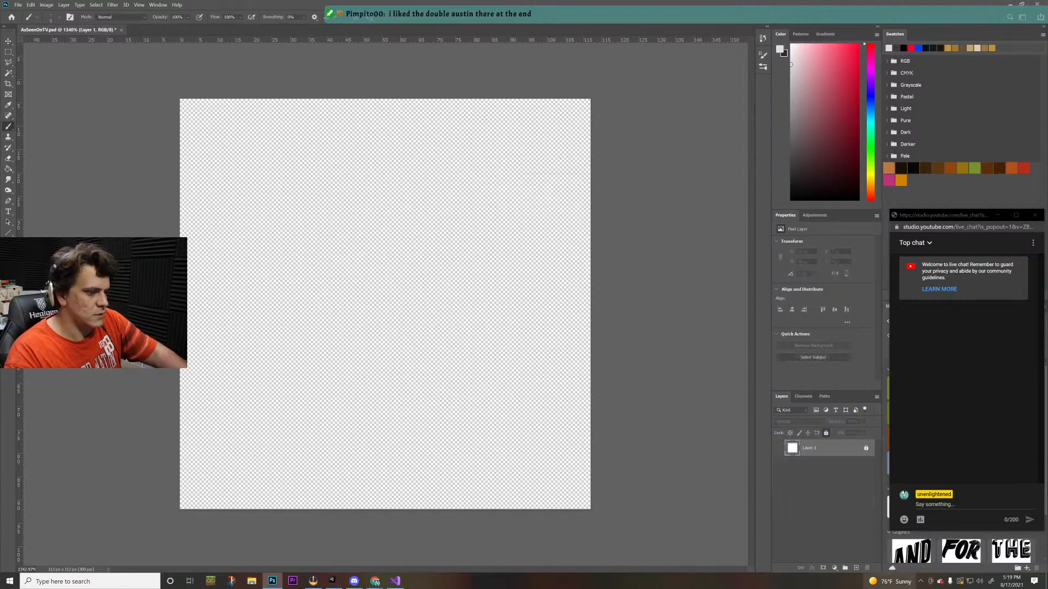
- Add a new layer above Layer 1 and choose a bright blue foreground colour for sketching
click(855, 568)
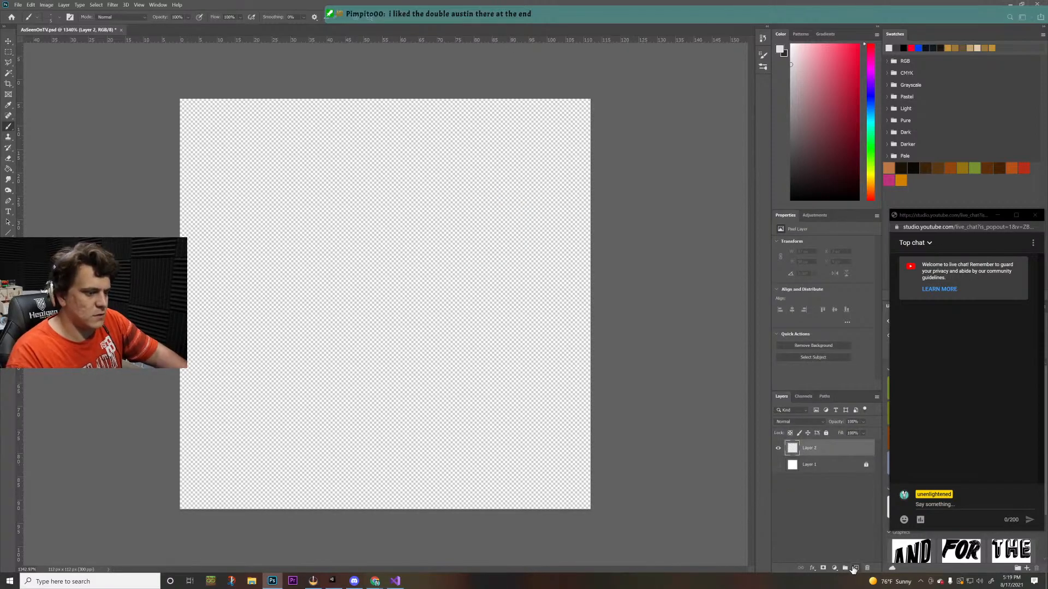
click(871, 104)
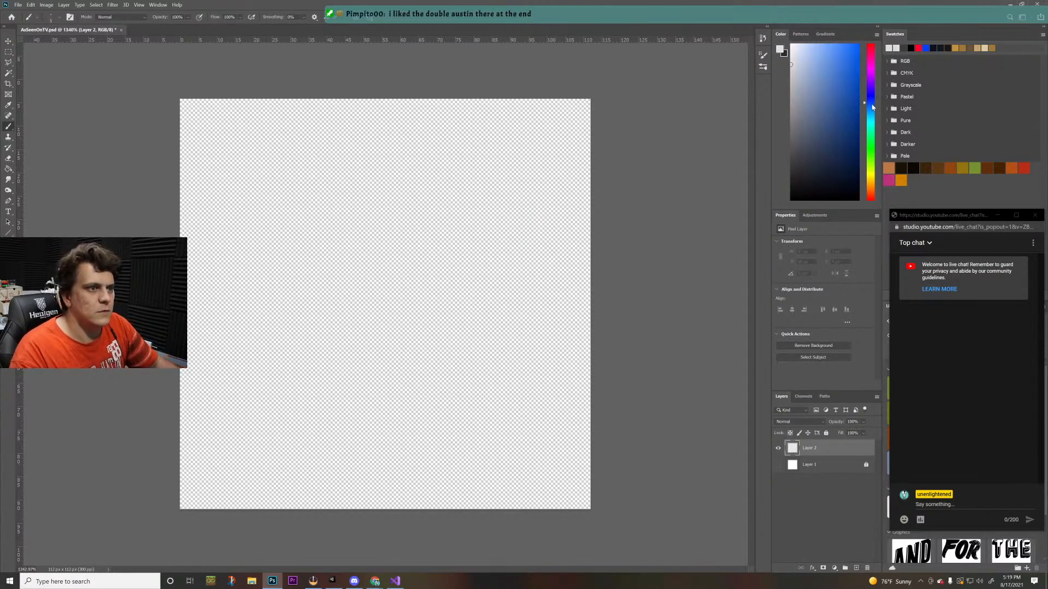
click(858, 53)
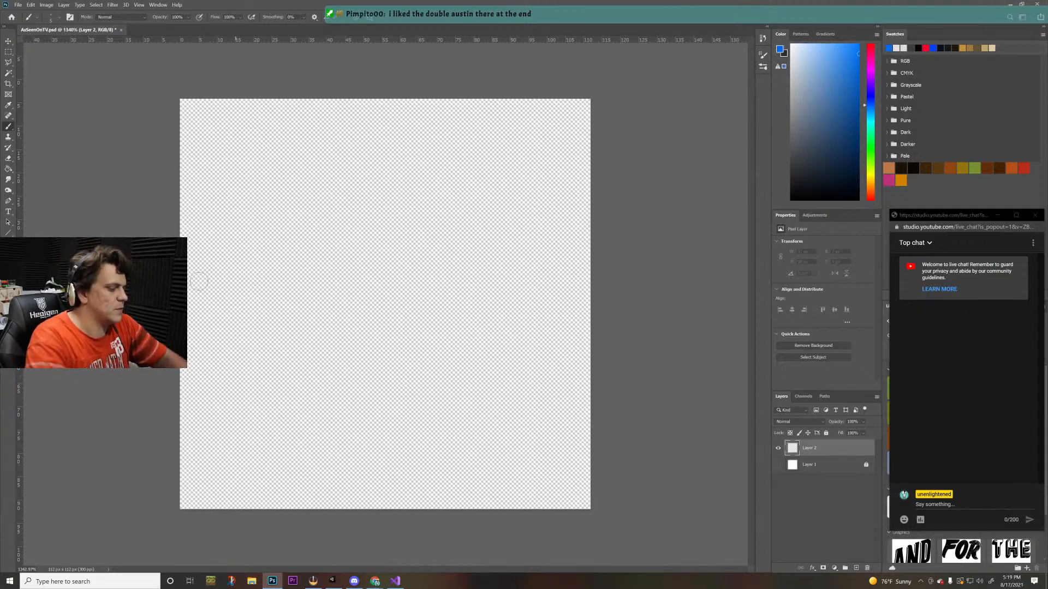
- Test the blue brush with freehand strokes on the new layer and undo them
drag(381, 256, 475, 256)
drag(434, 313, 519, 361)
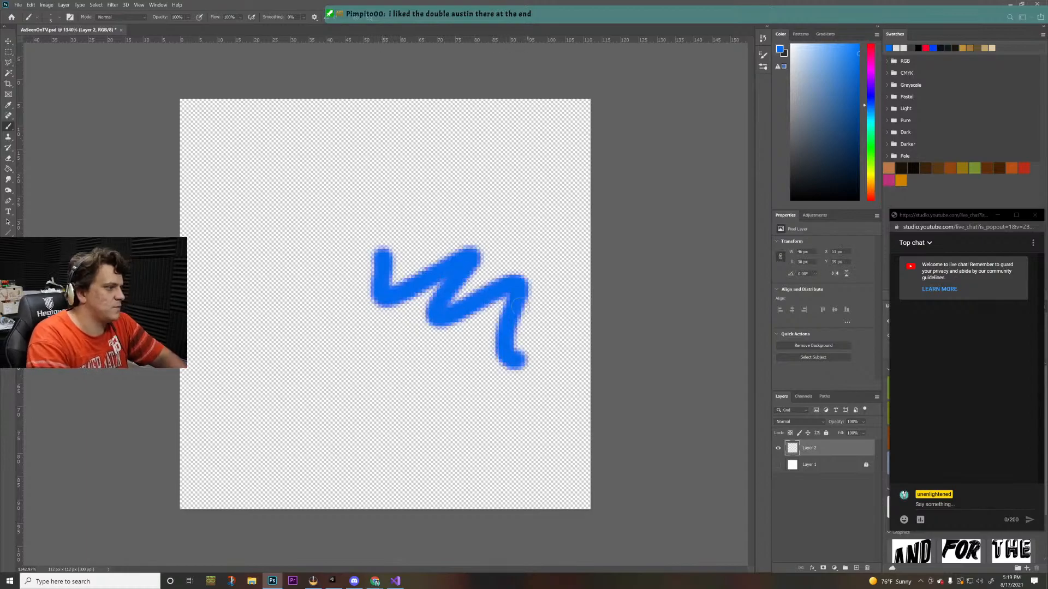
key(ctrl+z)
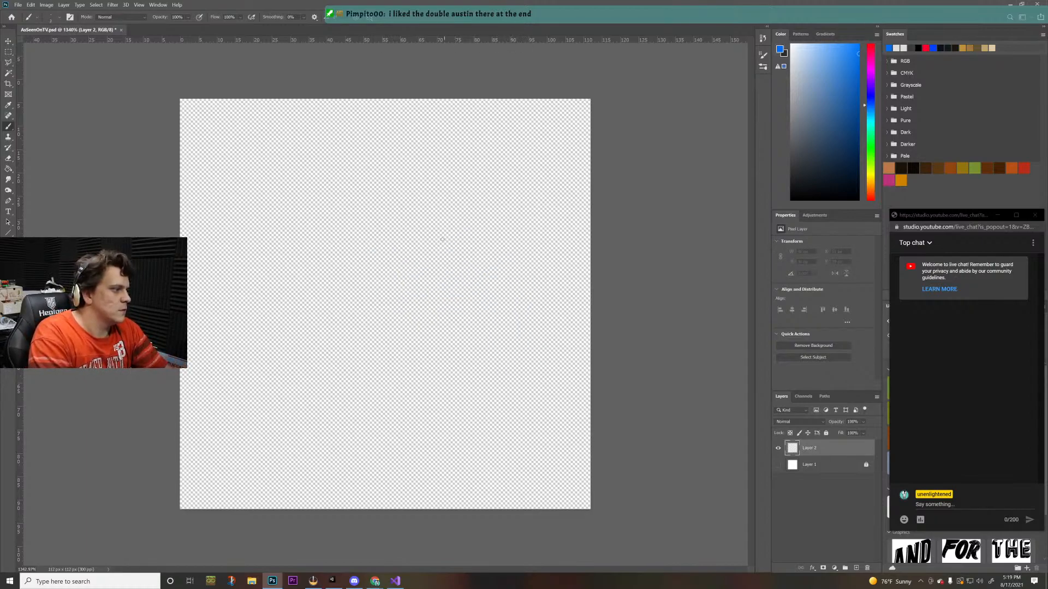
mouse_move(316, 205)
mouse_down()
mouse_move(379, 227)
mouse_move(475, 221)
mouse_move(452, 218)
mouse_move(383, 339)
mouse_up()
key(ctrl+z)
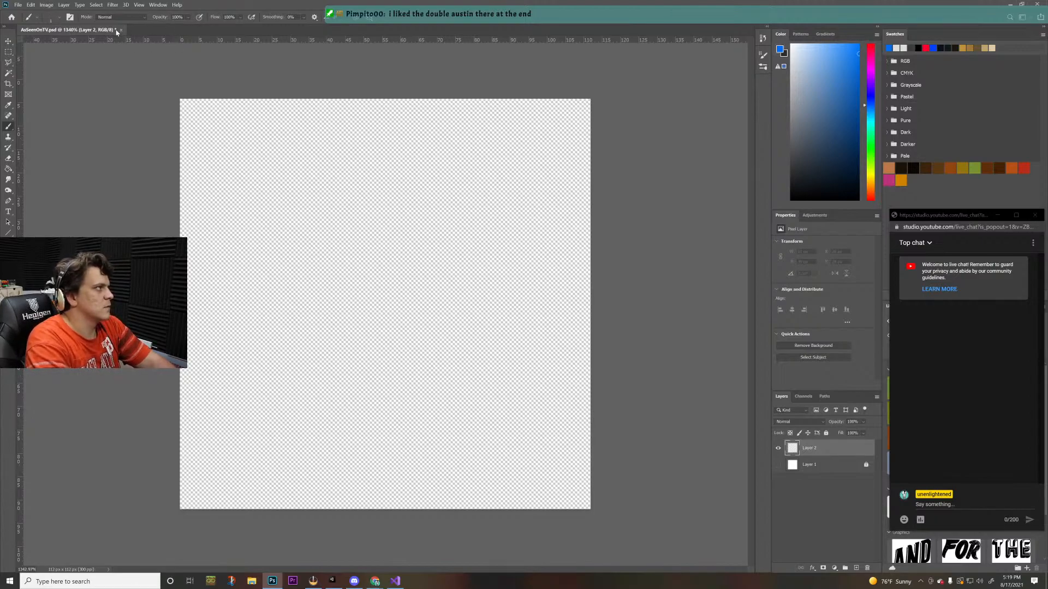
click(19, 5)
mouse_move(27, 7)
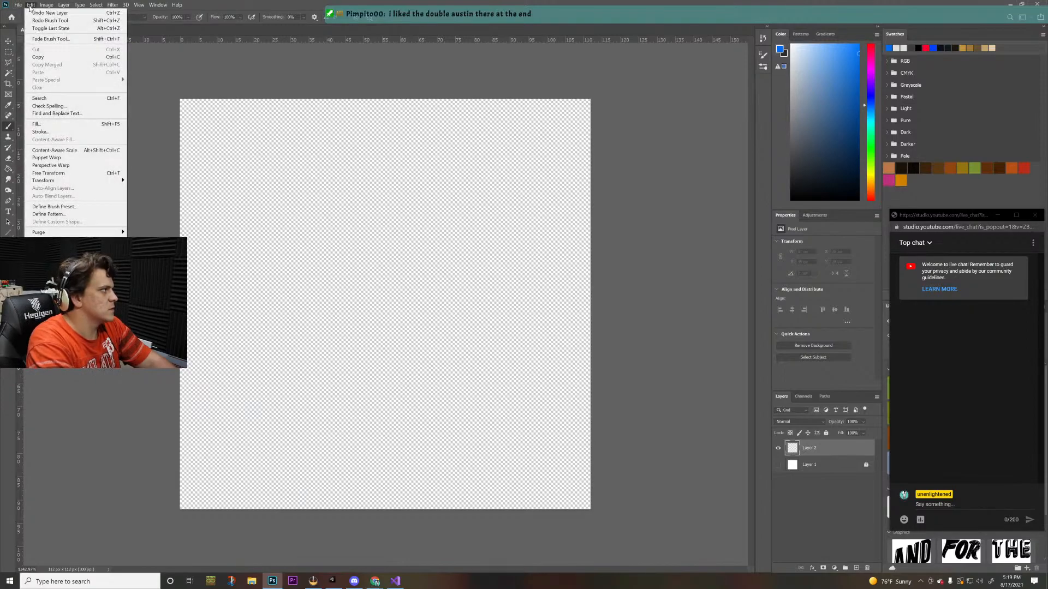
click(199, 4)
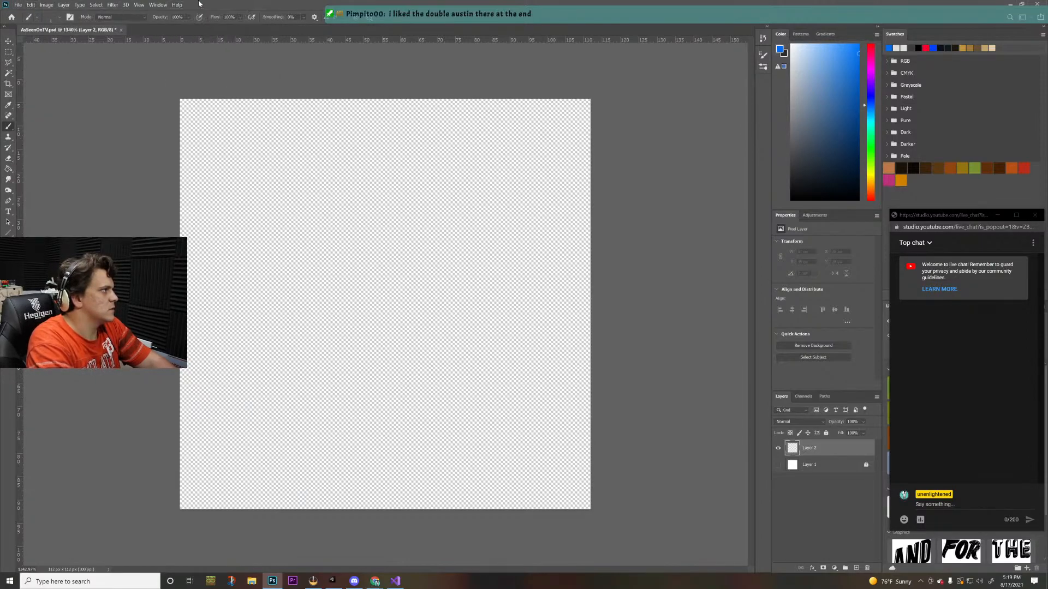
click(31, 5)
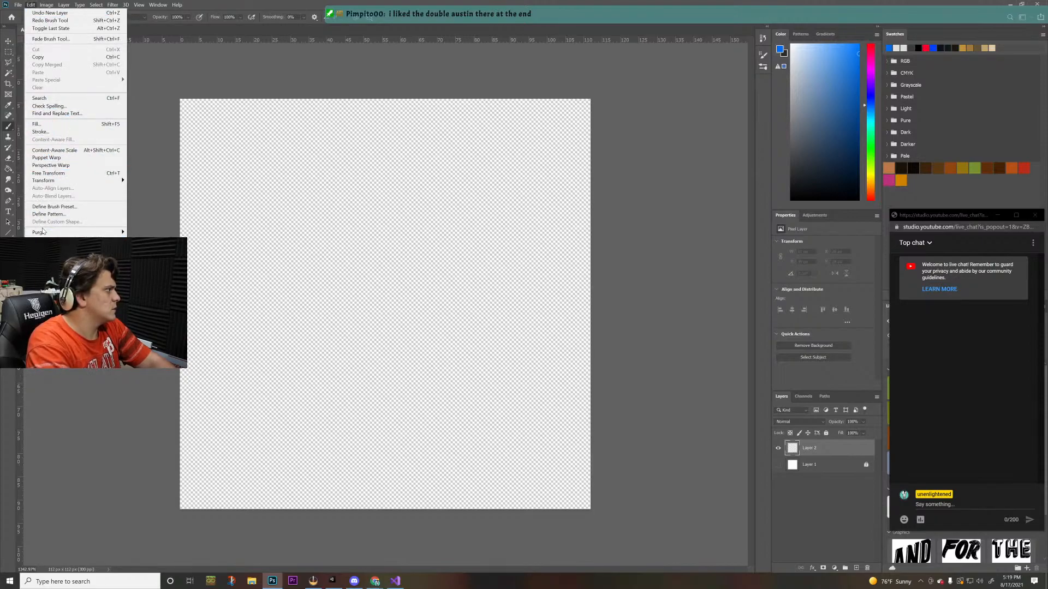
click(218, 4)
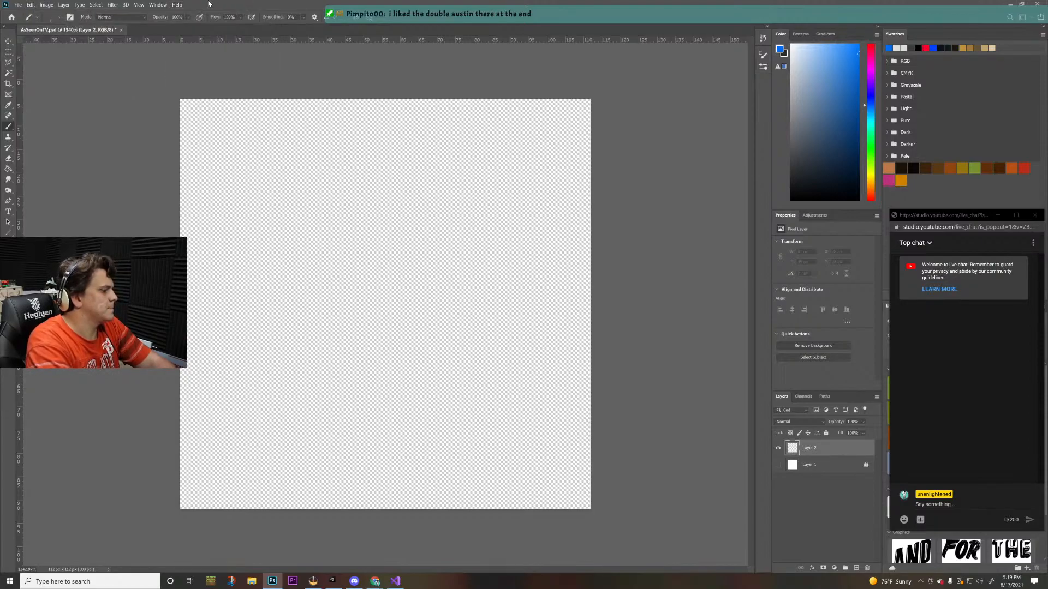
- Sketch a rounded TV-screen outline about 101 × 94 px on the new layer with the blue brush
mouse_move(221, 218)
mouse_down()
mouse_move(337, 176)
mouse_move(454, 170)
mouse_move(515, 192)
mouse_move(546, 218)
mouse_move(568, 340)
mouse_up()
mouse_move(538, 240)
mouse_down()
mouse_move(560, 388)
mouse_move(538, 475)
mouse_up()
mouse_move(224, 215)
mouse_down()
mouse_move(212, 306)
mouse_move(232, 461)
mouse_move(242, 475)
mouse_move(418, 504)
mouse_up()
drag(256, 489, 499, 474)
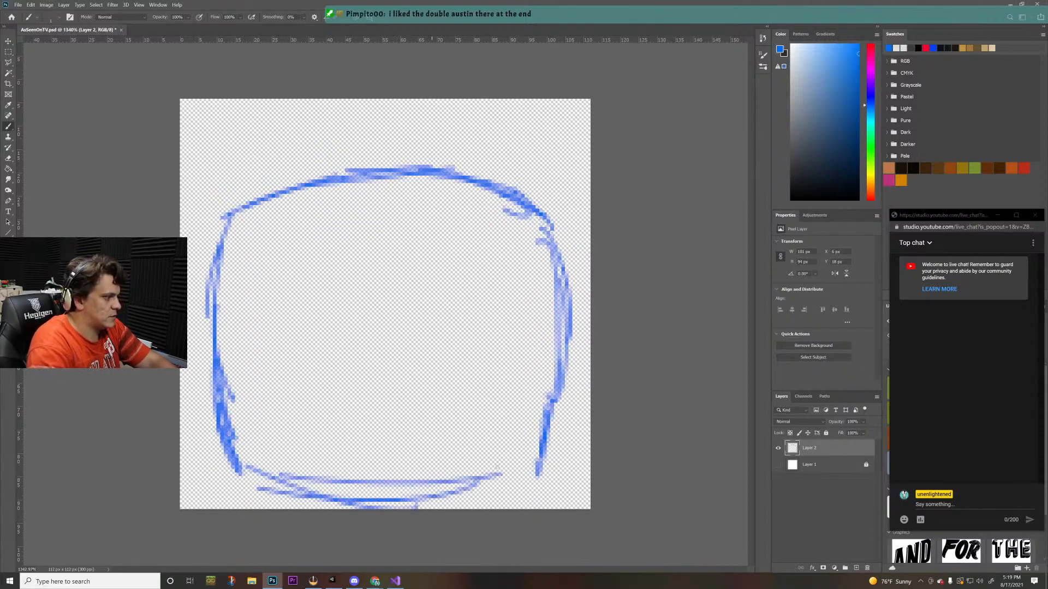
drag(288, 476, 500, 465)
drag(377, 491, 534, 465)
mouse_move(455, 498)
mouse_down()
mouse_move(217, 484)
mouse_move(227, 428)
mouse_up()
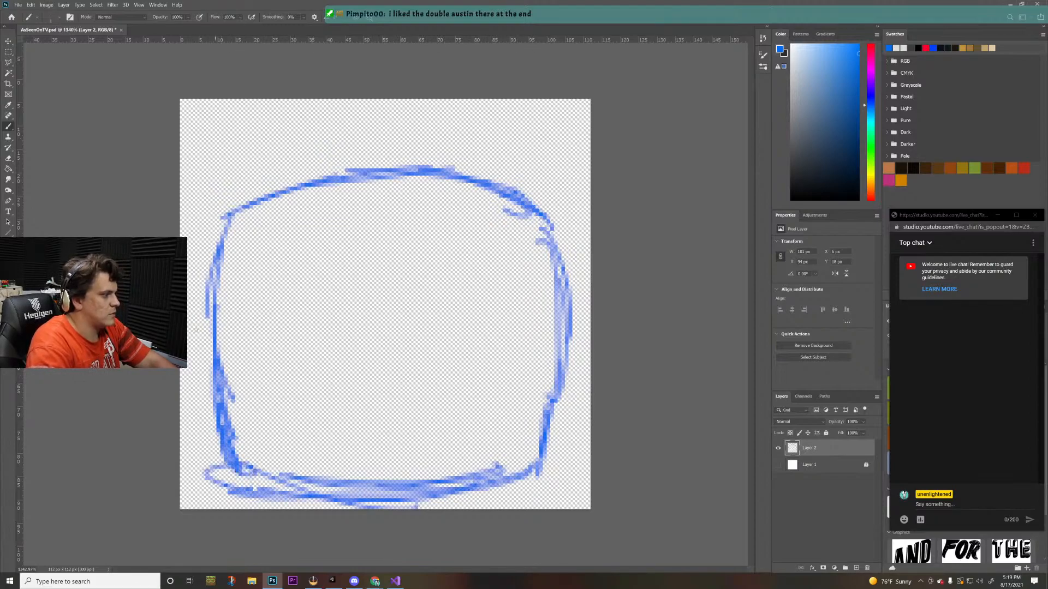
- Move the rounded outline upward and adjust its horizontal position to centre it on the canvas
key(ctrl+t)
mouse_move(397, 391)
mouse_down()
mouse_move(397, 351)
mouse_move(388, 365)
mouse_up()
key(Return)
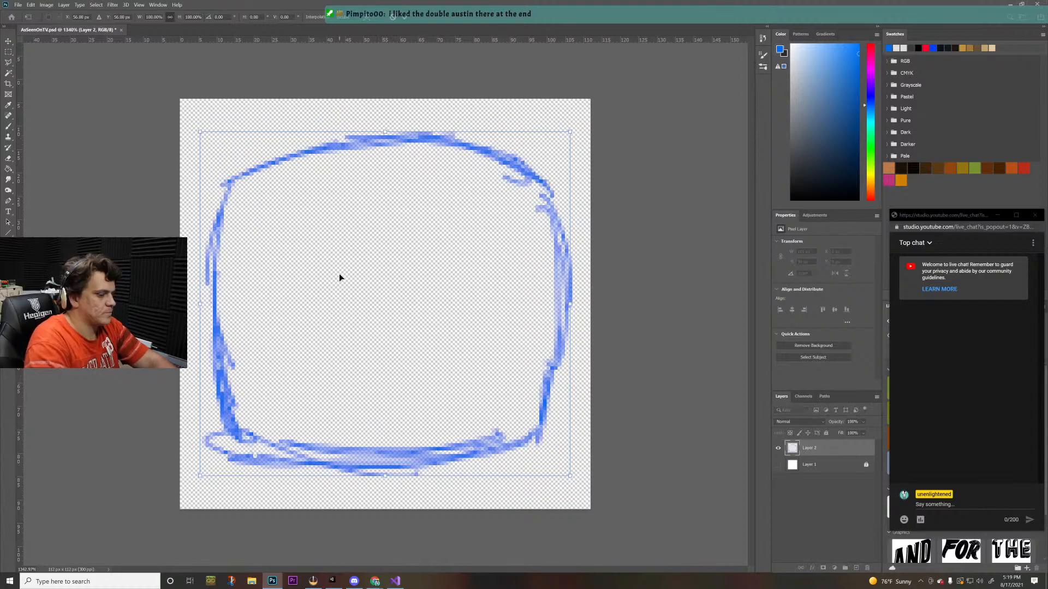
key(b)
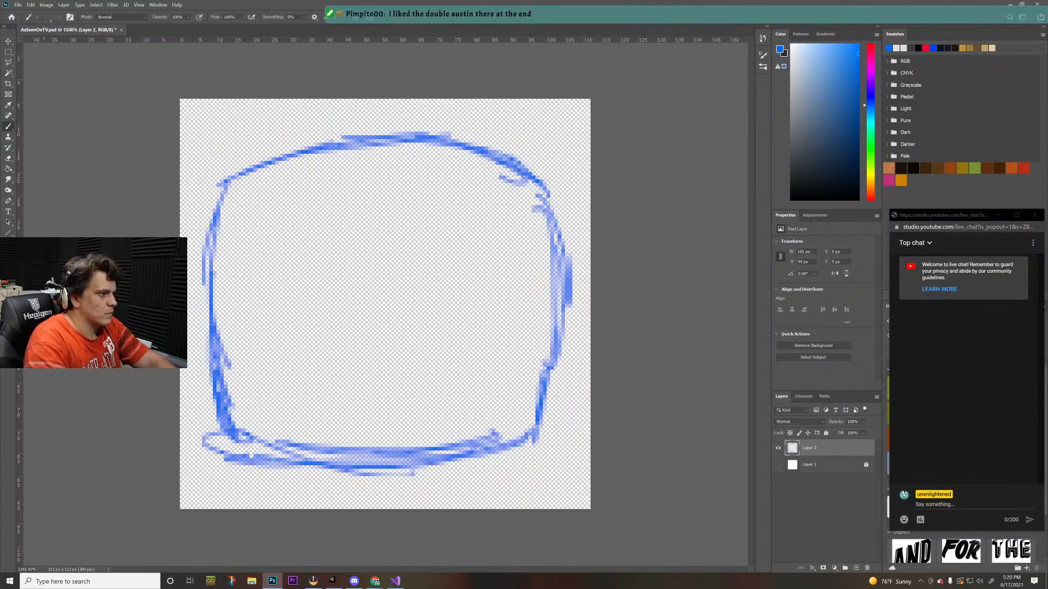
key(v)
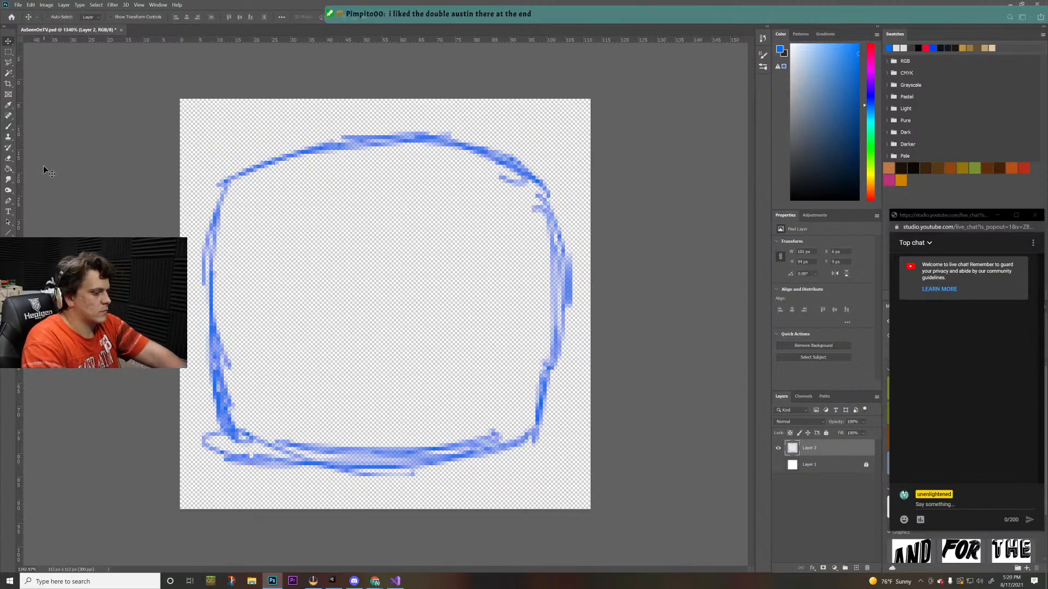
key(ctrl+t)
key(Right)
click(44, 167)
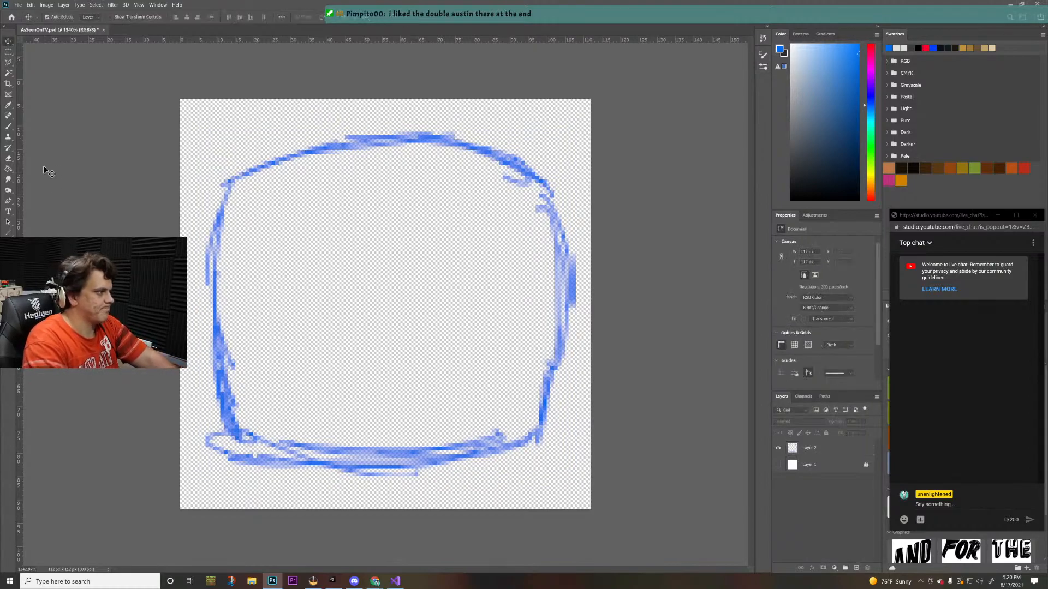
- Reselect the sketch layer and sketch large block letters "TV" across the lower half of the rounded outline, following the reference logo
key(b)
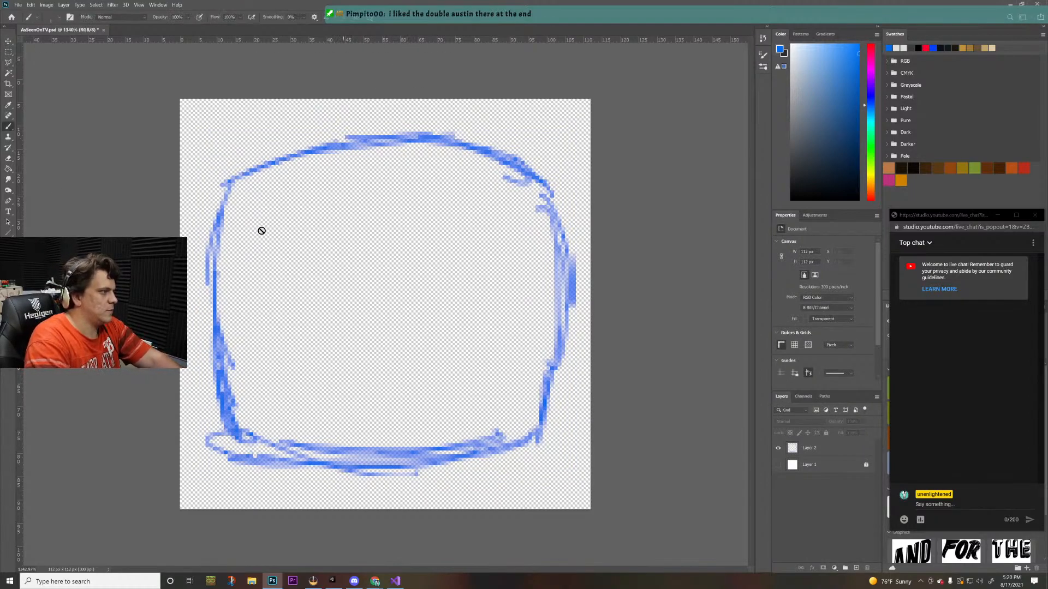
click(284, 233)
click(538, 217)
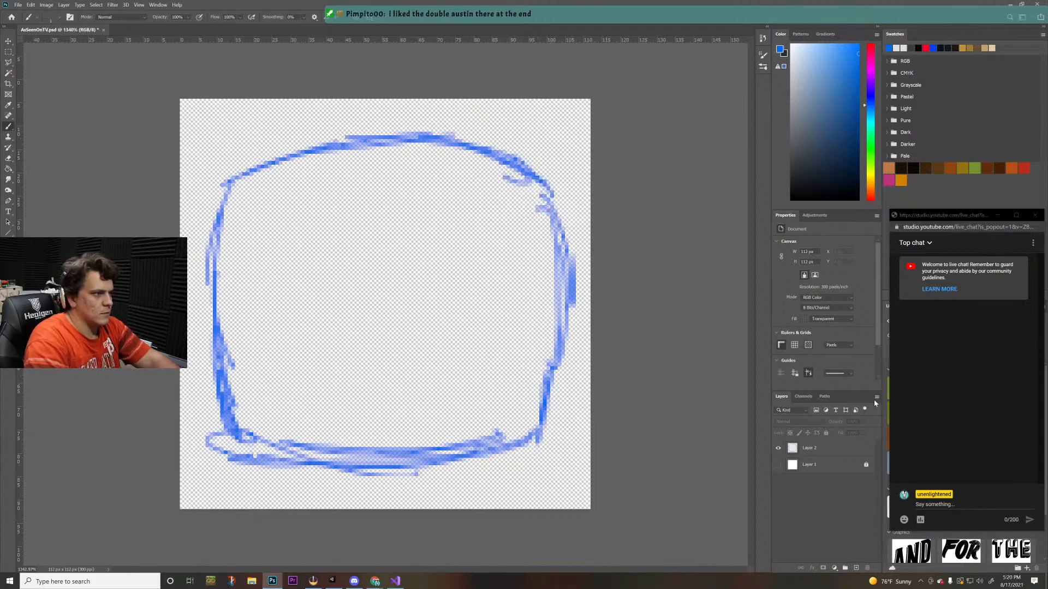
click(832, 449)
key(alt+Tab)
key(alt+Tab)
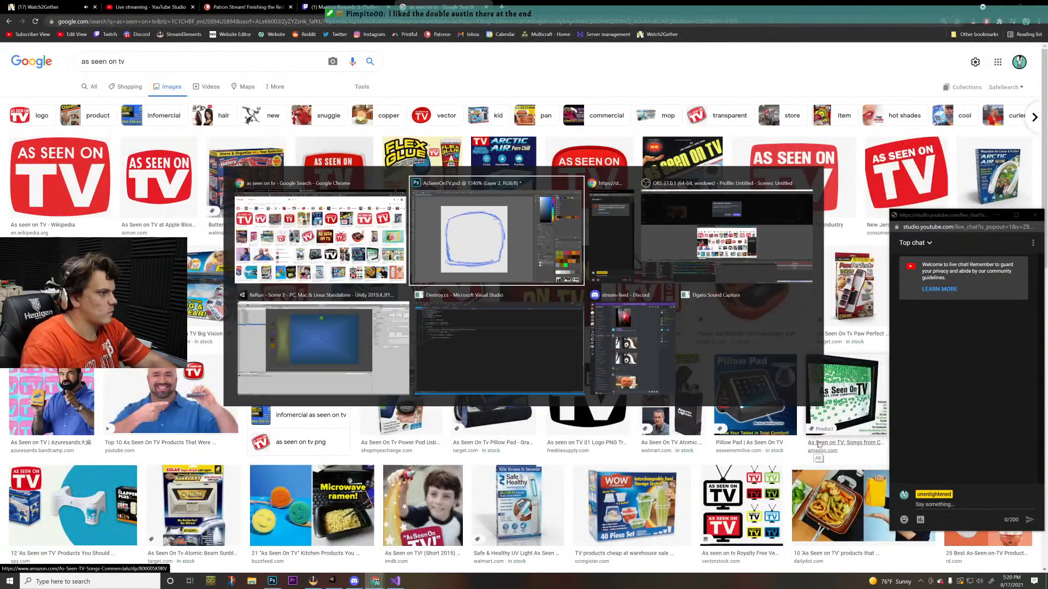
mouse_move(236, 295)
mouse_down()
mouse_move(396, 290)
mouse_move(393, 323)
mouse_move(451, 362)
mouse_move(498, 285)
mouse_move(541, 291)
mouse_move(478, 419)
mouse_move(420, 429)
mouse_up()
key(ctrl+z)
mouse_move(371, 344)
mouse_down()
mouse_move(435, 436)
mouse_move(376, 352)
mouse_move(327, 339)
mouse_move(331, 417)
mouse_up()
mouse_move(240, 291)
mouse_down()
mouse_move(240, 335)
mouse_move(287, 342)
mouse_move(277, 423)
mouse_move(337, 423)
mouse_move(326, 358)
mouse_up()
- Compare the sketch with the reference logos, try a brush stroke above the letter T, and undo it
key(alt+Tab)
key(alt+Tab)
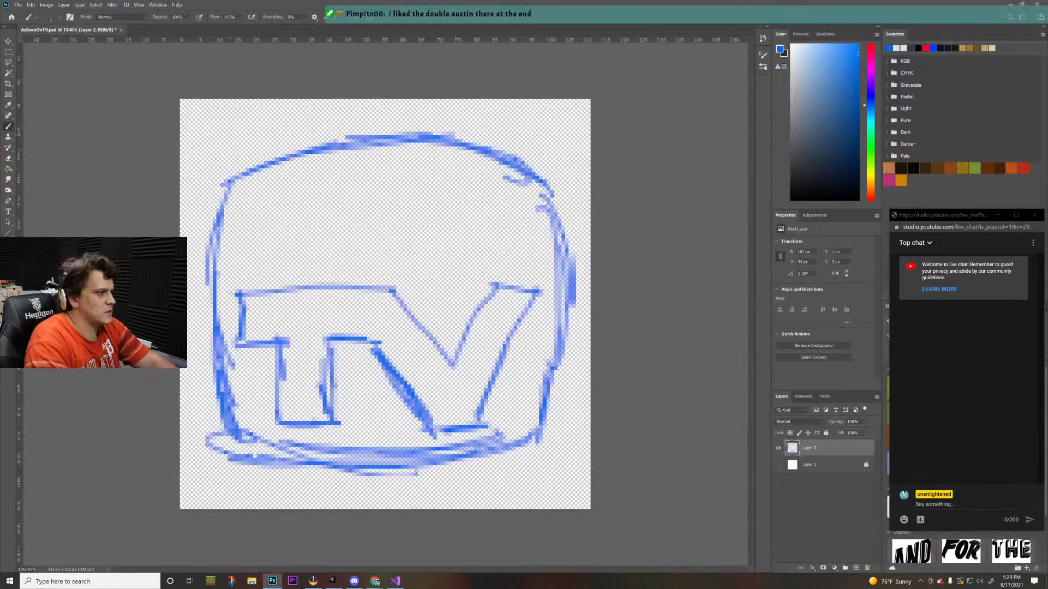
key(alt+Tab)
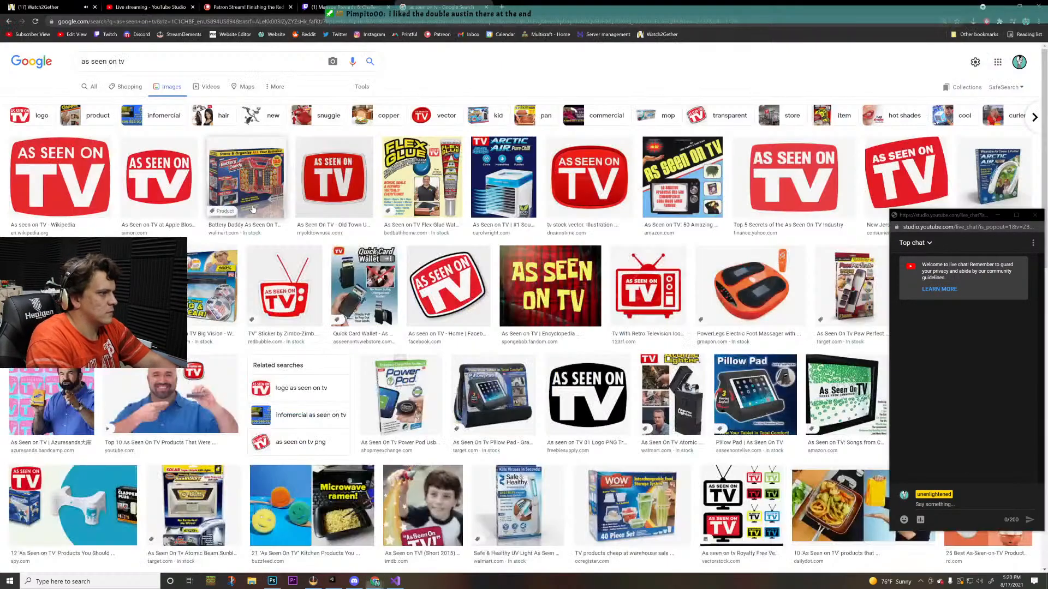
key(alt+Tab)
mouse_move(238, 273)
mouse_down()
mouse_move(244, 199)
mouse_move(263, 279)
mouse_up()
key(ctrl+z)
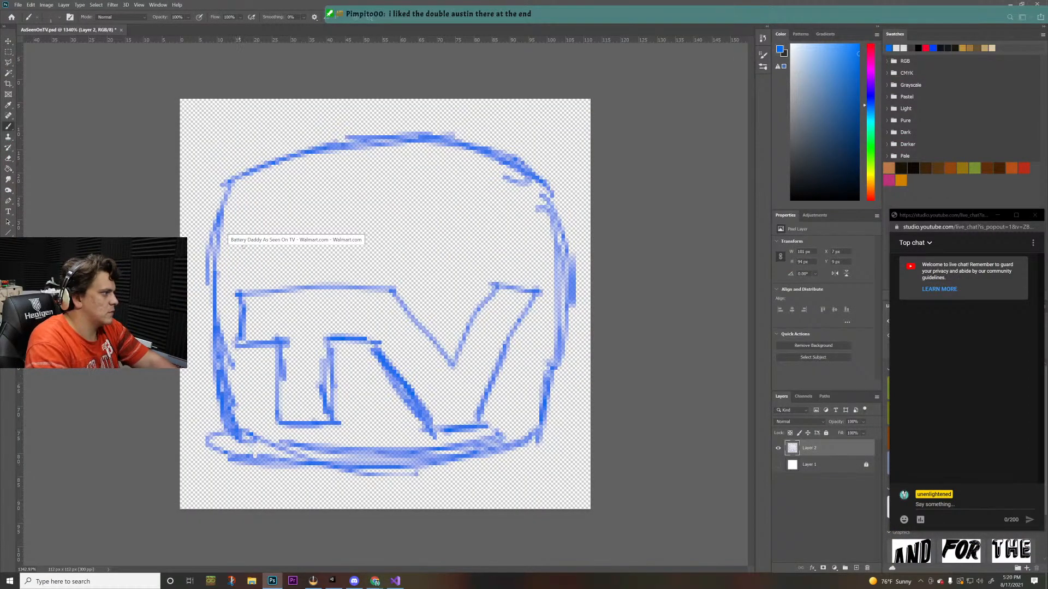
key(alt+Tab)
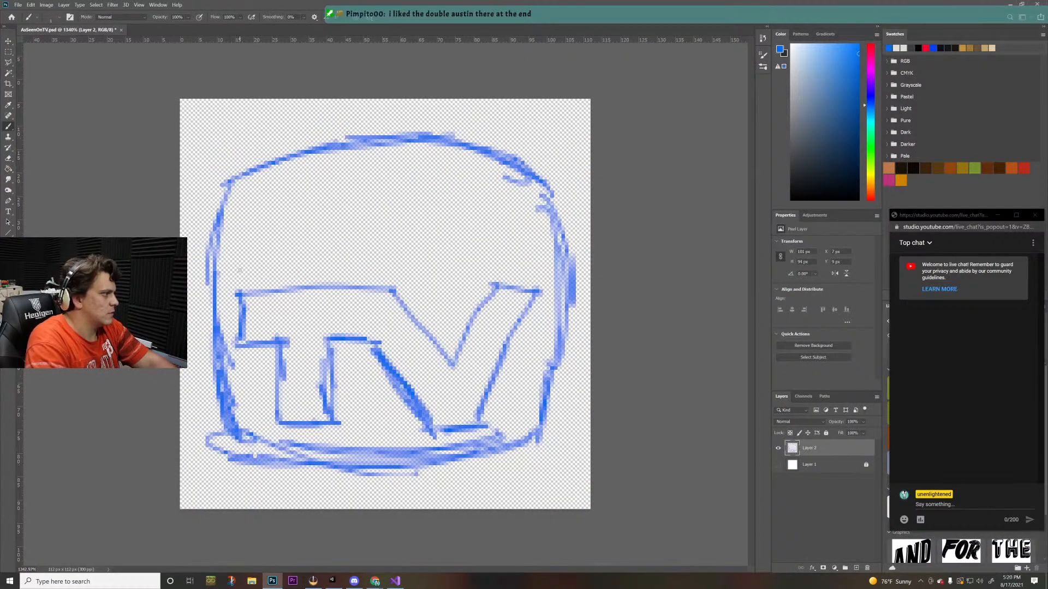
mouse_move(239, 270)
mouse_down()
mouse_move(253, 191)
mouse_move(283, 198)
mouse_move(296, 262)
mouse_move(267, 263)
mouse_move(267, 227)
mouse_move(281, 268)
mouse_up()
mouse_move(254, 216)
mouse_down()
mouse_move(277, 211)
mouse_move(253, 214)
mouse_up()
key(ctrl+z)
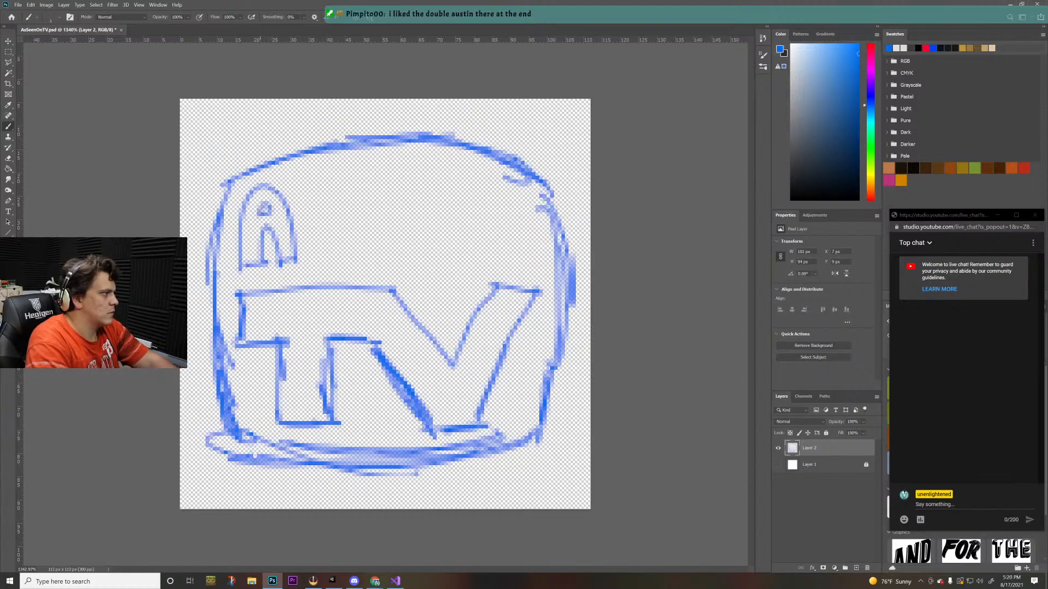
mouse_move(325, 184)
mouse_down()
mouse_move(299, 197)
mouse_move(323, 229)
mouse_up()
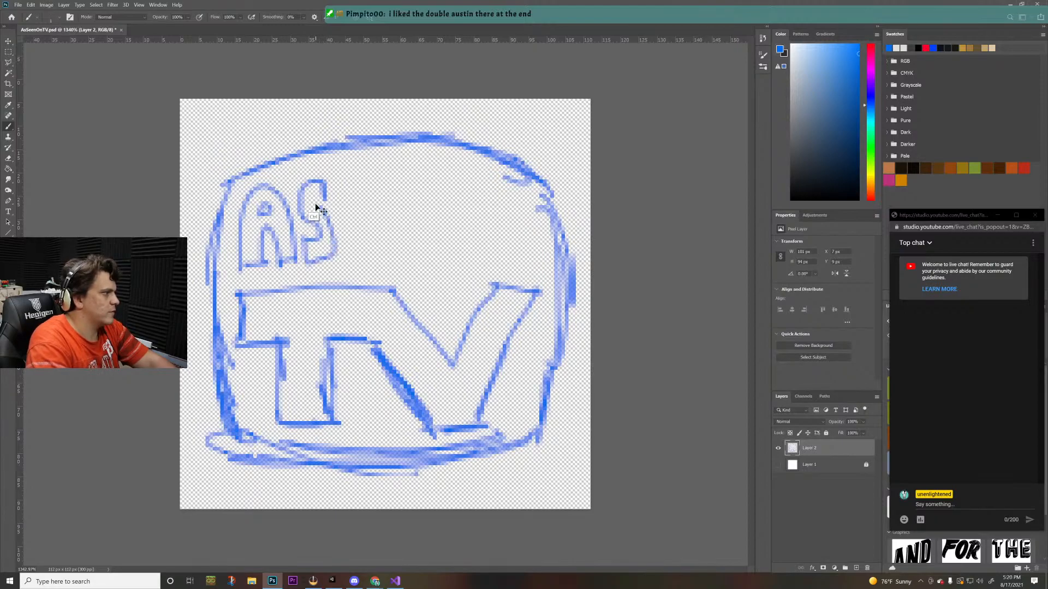
key(ctrl+z)
key(ctrl+z)
key(ctrl+z)
key(ctrl+z)
key(ctrl+z)
key(ctrl+z)
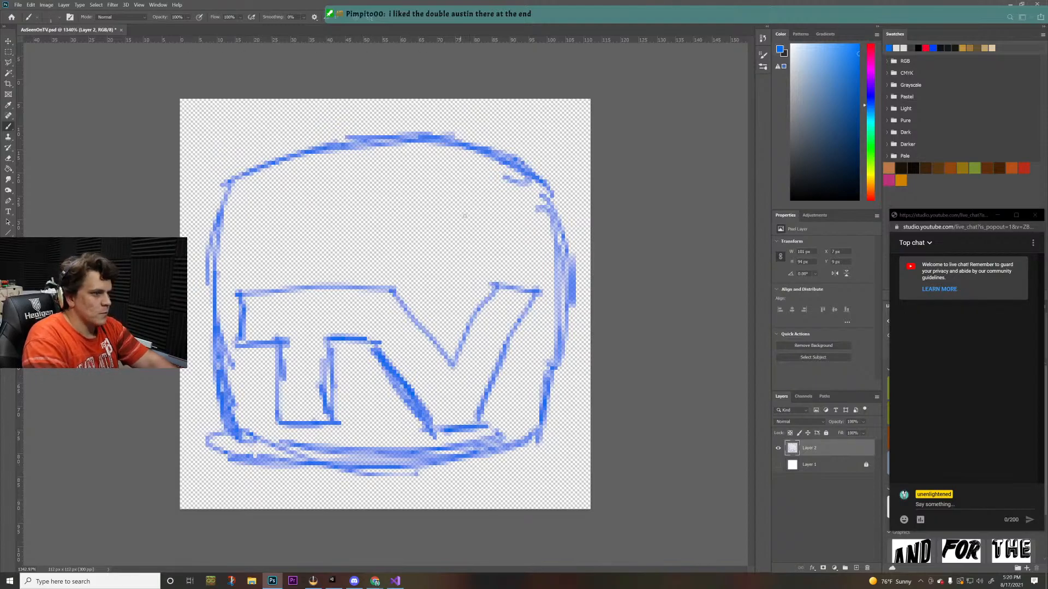
- Create a new layer beneath the sketch layer and change the brush colour from blue to bright red
click(856, 569)
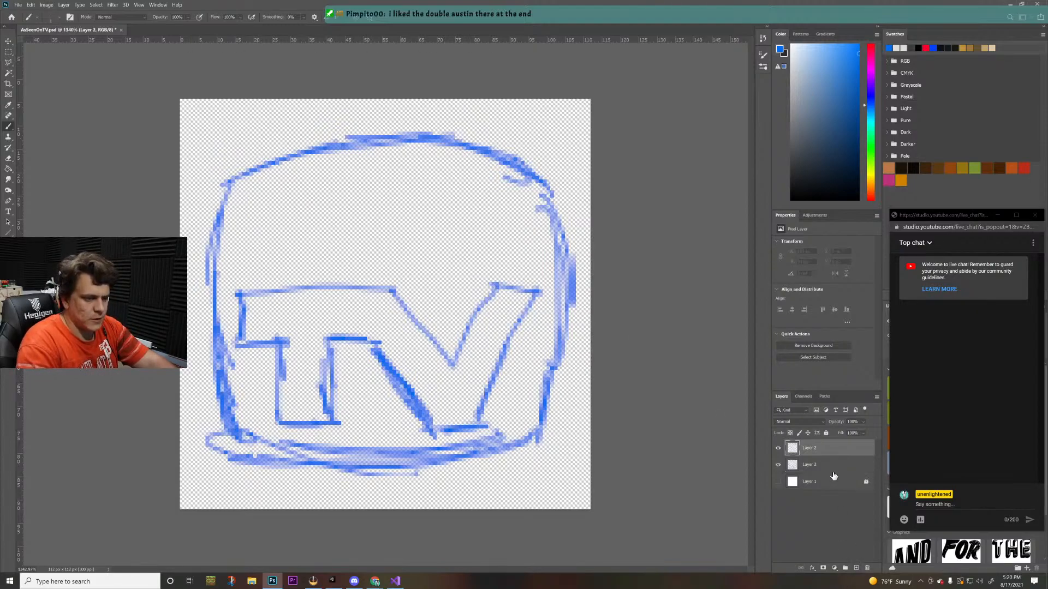
click(822, 467)
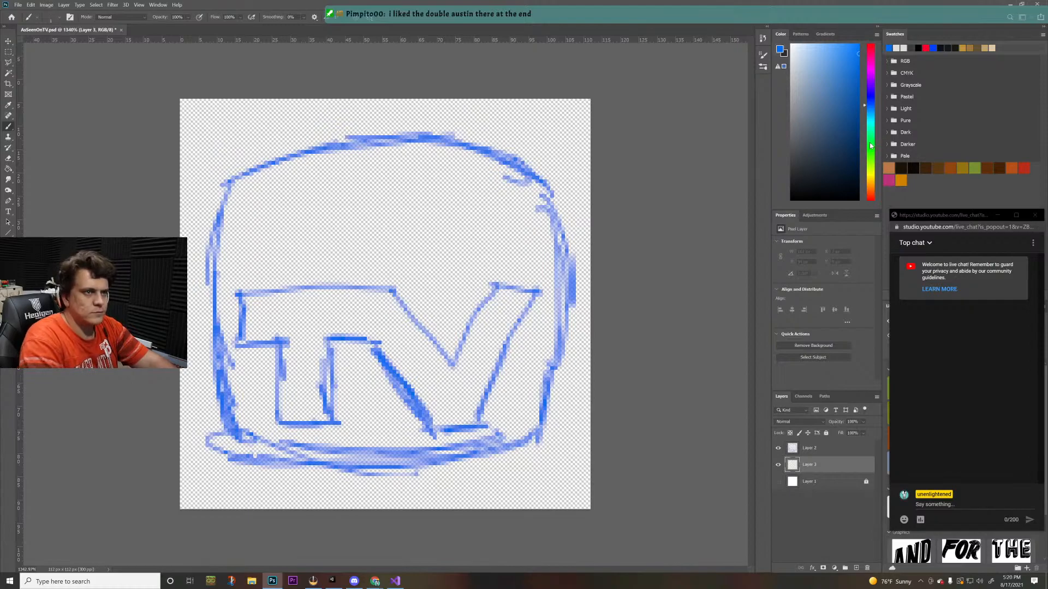
drag(870, 119, 870, 202)
drag(829, 152, 870, 16)
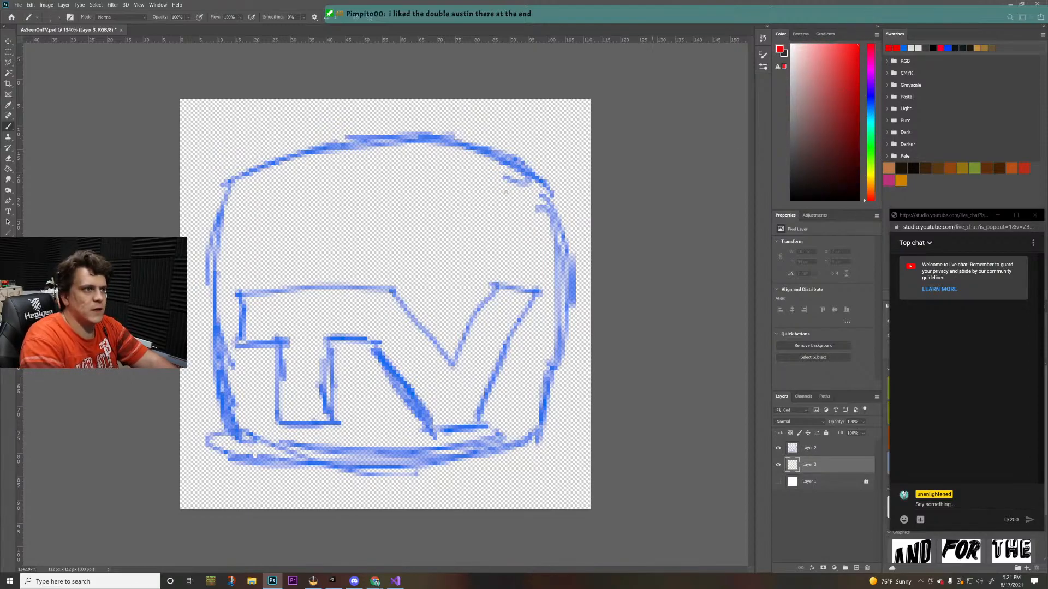
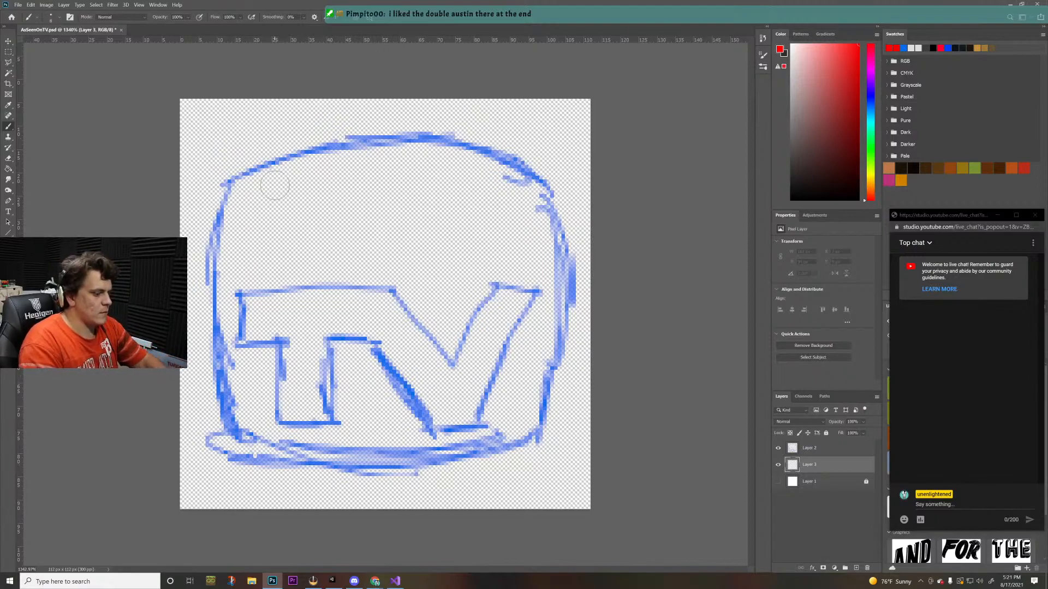
mouse_move(269, 199)
mouse_down()
mouse_move(262, 223)
mouse_move(241, 224)
mouse_move(254, 192)
mouse_up()
key(ctrl+z)
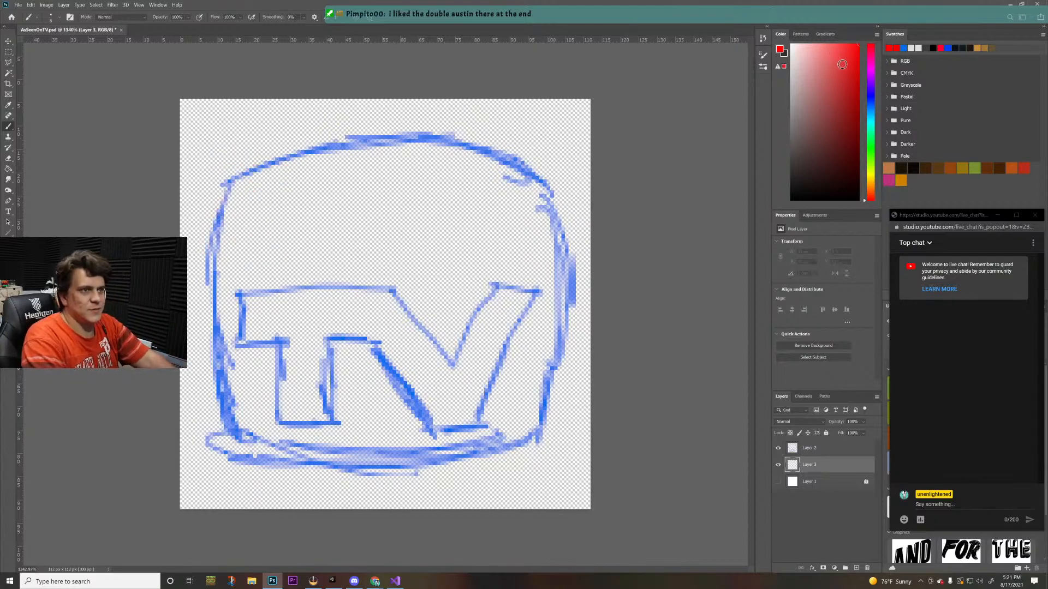
click(861, 61)
mouse_move(235, 250)
mouse_down()
mouse_move(309, 177)
mouse_move(334, 202)
mouse_up()
key(ctrl+z)
click(852, 73)
drag(852, 73, 868, 84)
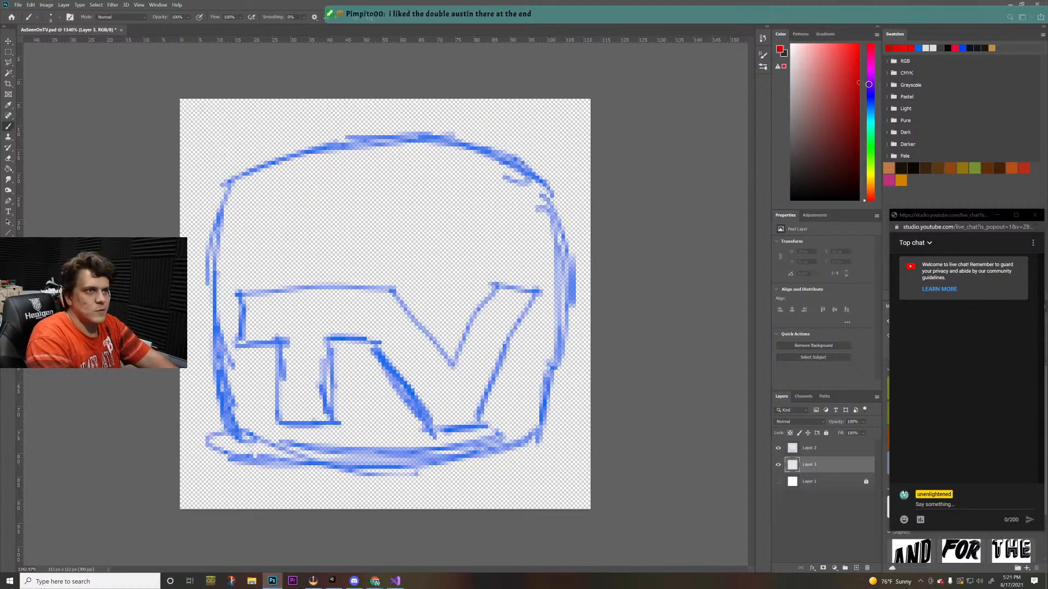
mouse_move(355, 240)
mouse_down()
mouse_move(293, 249)
mouse_move(318, 218)
mouse_move(279, 202)
mouse_move(286, 194)
mouse_move(256, 206)
mouse_move(275, 189)
mouse_up()
key(ctrl+z)
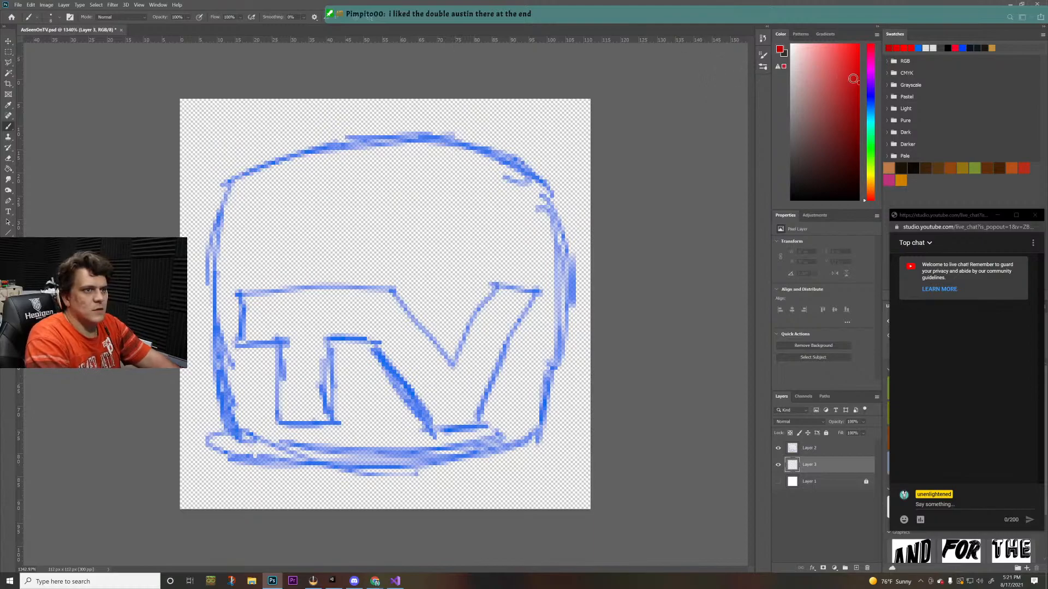
- Choose a muted red and paint the new layer solid across the whole rounded TV shape, including behind the letters
drag(853, 80, 847, 76)
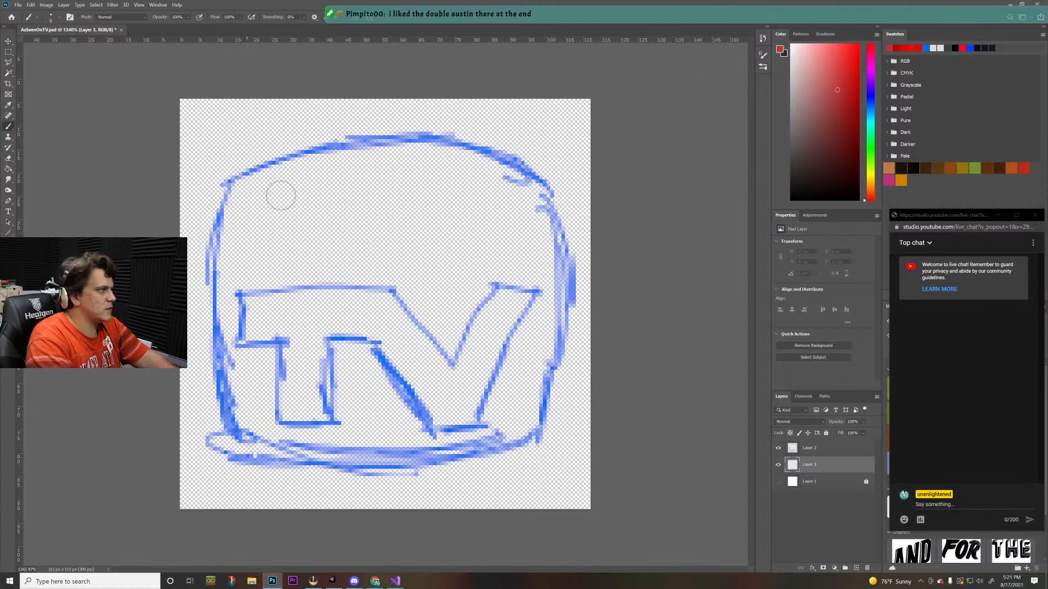
mouse_move(280, 200)
mouse_down()
mouse_move(289, 235)
mouse_move(240, 180)
mouse_move(415, 136)
mouse_move(464, 141)
mouse_move(532, 194)
mouse_move(554, 322)
mouse_move(546, 393)
mouse_move(528, 334)
mouse_move(557, 232)
mouse_move(516, 382)
mouse_move(475, 459)
mouse_move(240, 469)
mouse_move(203, 328)
mouse_move(201, 210)
mouse_up()
mouse_move(234, 256)
mouse_down()
mouse_move(254, 322)
mouse_move(374, 194)
mouse_move(464, 174)
mouse_move(302, 240)
mouse_move(513, 191)
mouse_move(245, 361)
mouse_move(470, 238)
mouse_up()
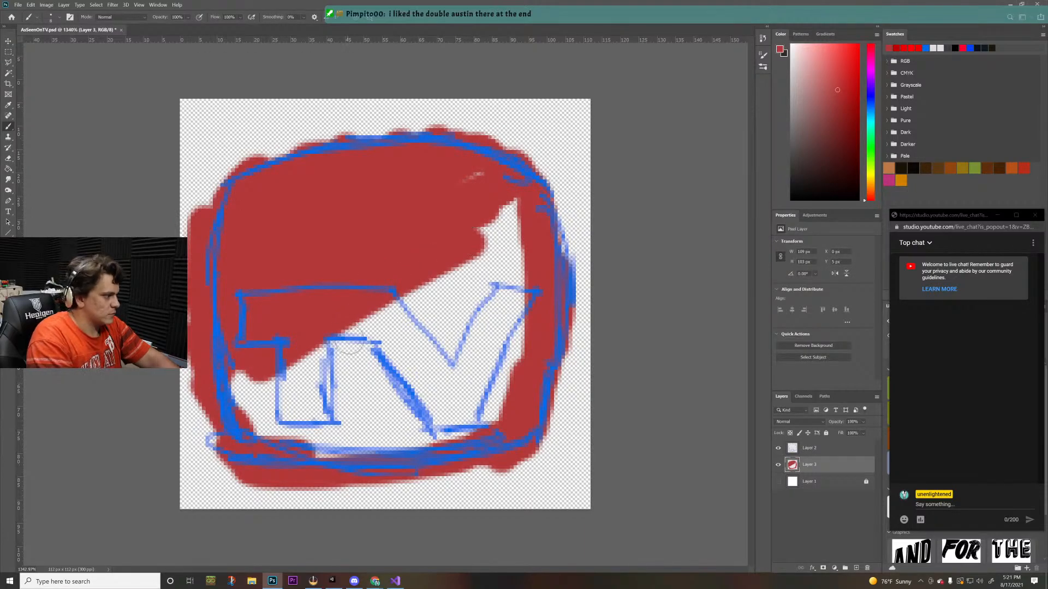
mouse_move(351, 346)
mouse_down()
mouse_move(267, 393)
mouse_move(504, 292)
mouse_move(376, 431)
mouse_move(472, 418)
mouse_up()
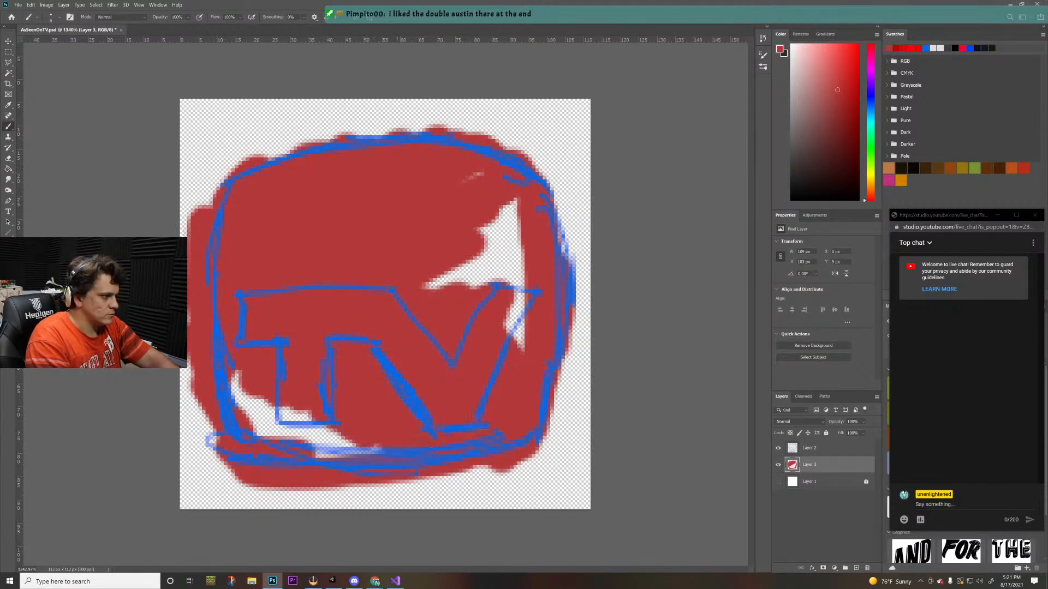
mouse_move(510, 338)
mouse_down()
mouse_move(508, 210)
mouse_move(470, 281)
mouse_move(483, 279)
mouse_up()
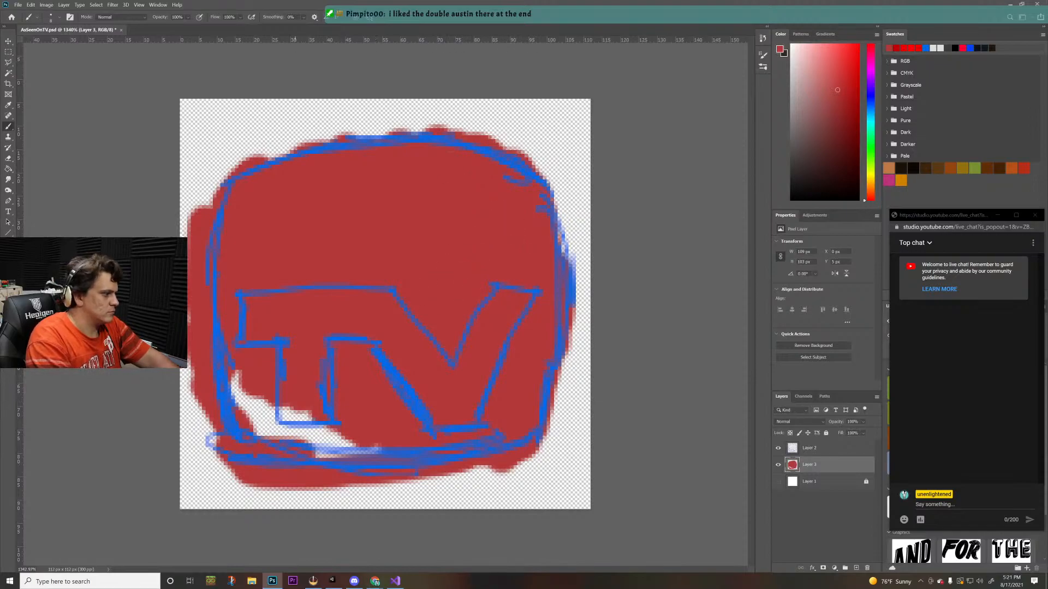
mouse_move(377, 451)
mouse_down()
mouse_move(315, 448)
mouse_move(299, 432)
mouse_move(326, 428)
mouse_move(249, 414)
mouse_move(236, 377)
mouse_up()
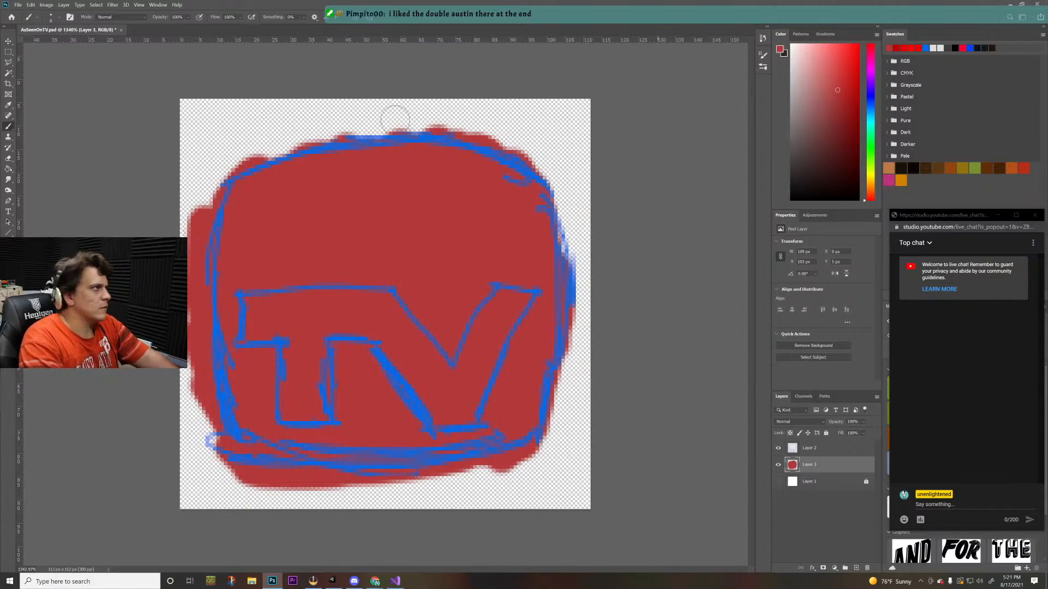
- Erase the red just inside the blue sketch lines along the T's edges and the V's upper edges
key(e)
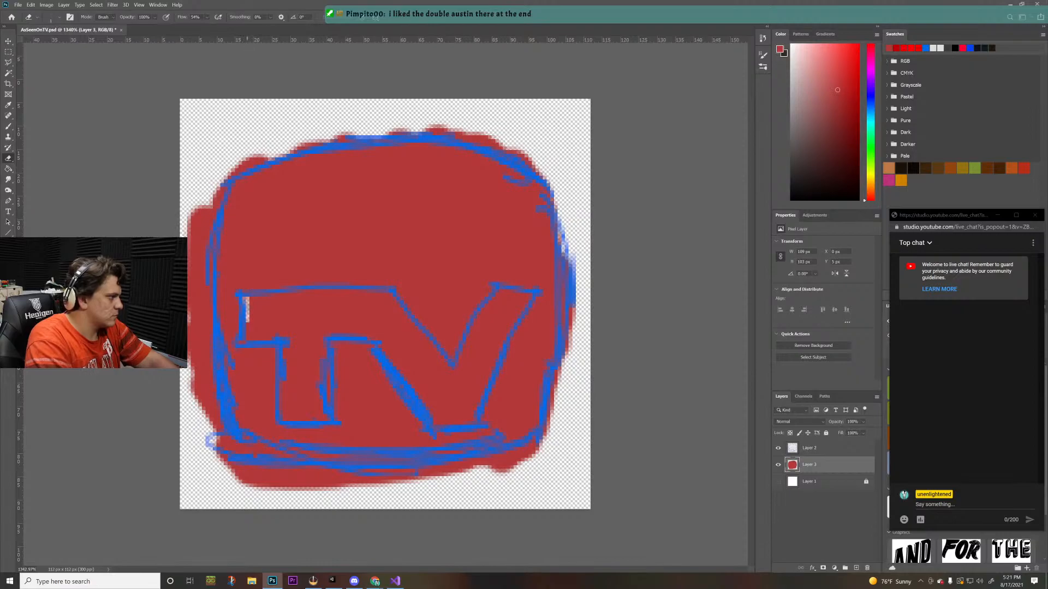
mouse_move(246, 334)
mouse_down()
mouse_move(286, 337)
mouse_move(285, 406)
mouse_move(318, 418)
mouse_move(326, 334)
mouse_up()
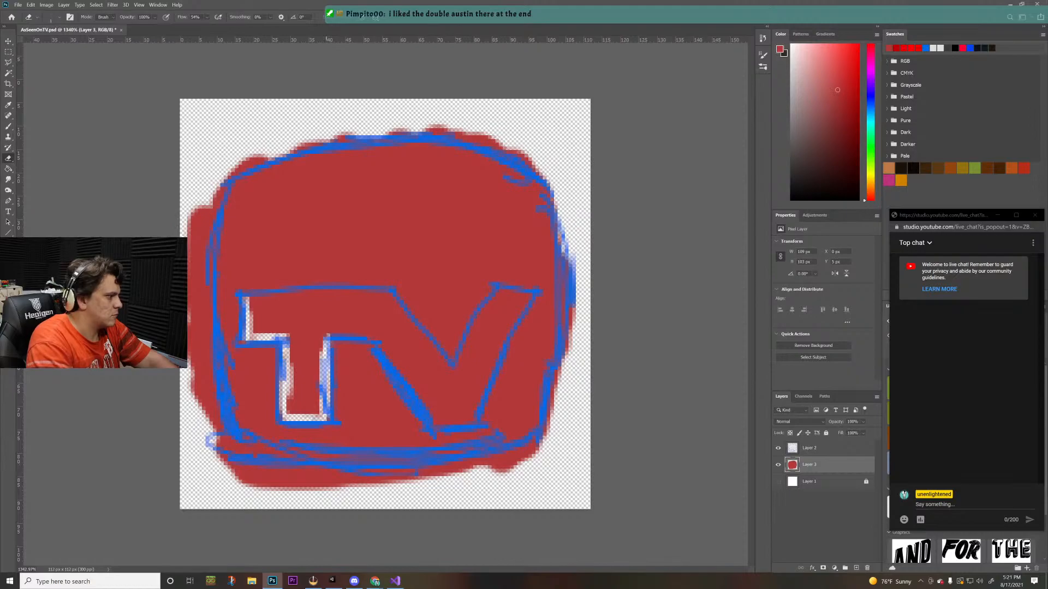
mouse_move(247, 303)
mouse_down()
mouse_move(371, 293)
mouse_move(348, 294)
mouse_move(404, 312)
mouse_move(444, 361)
mouse_move(476, 328)
mouse_up()
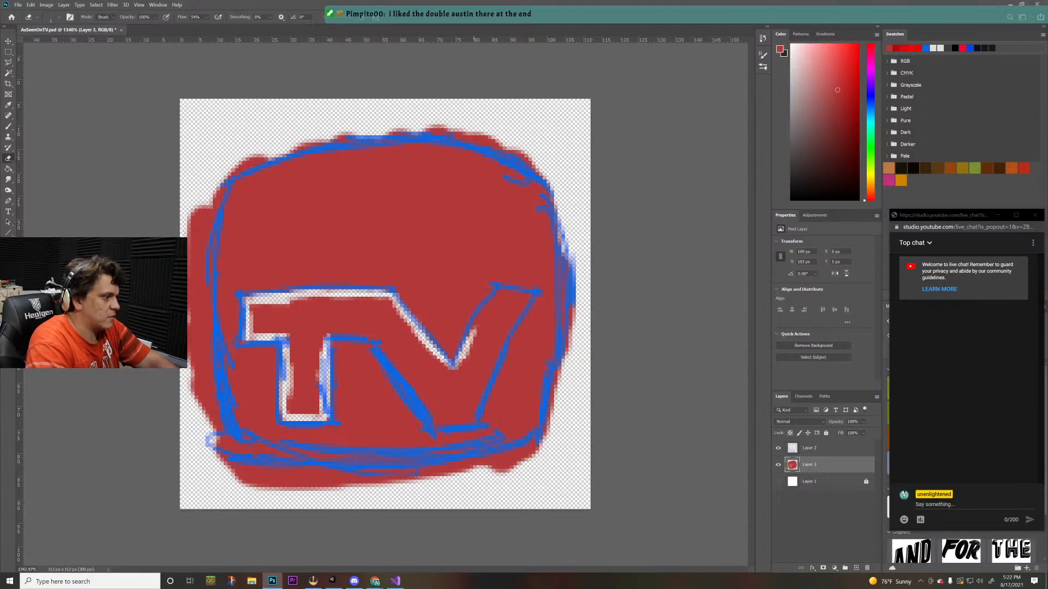
drag(497, 292, 532, 292)
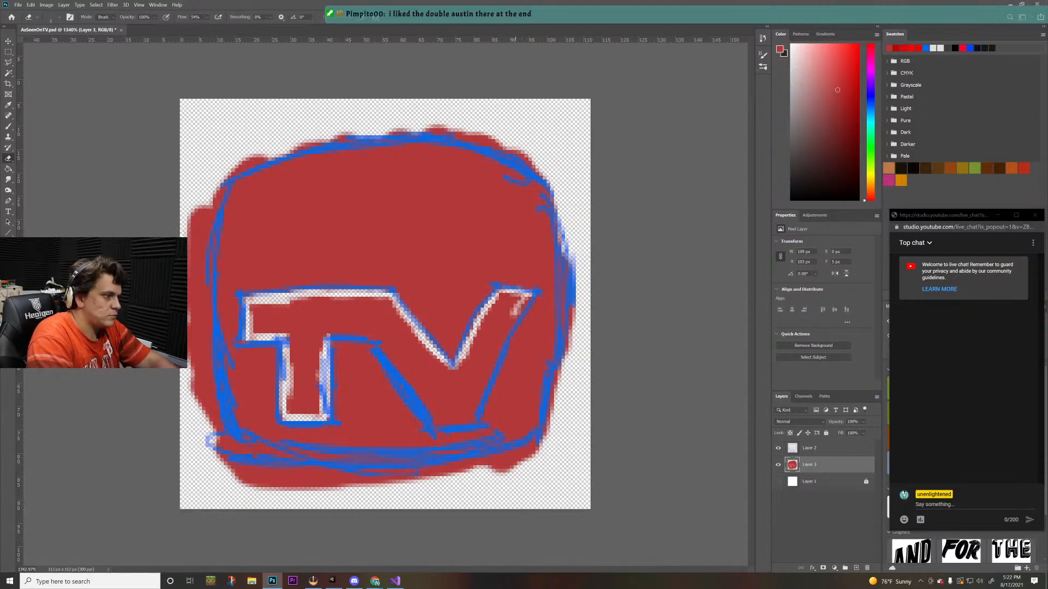
key(ctrl+z)
key(ctrl+z)
key(ctrl+z)
key(ctrl+shift+z)
key(ctrl+shift+z)
key(ctrl+shift+z)
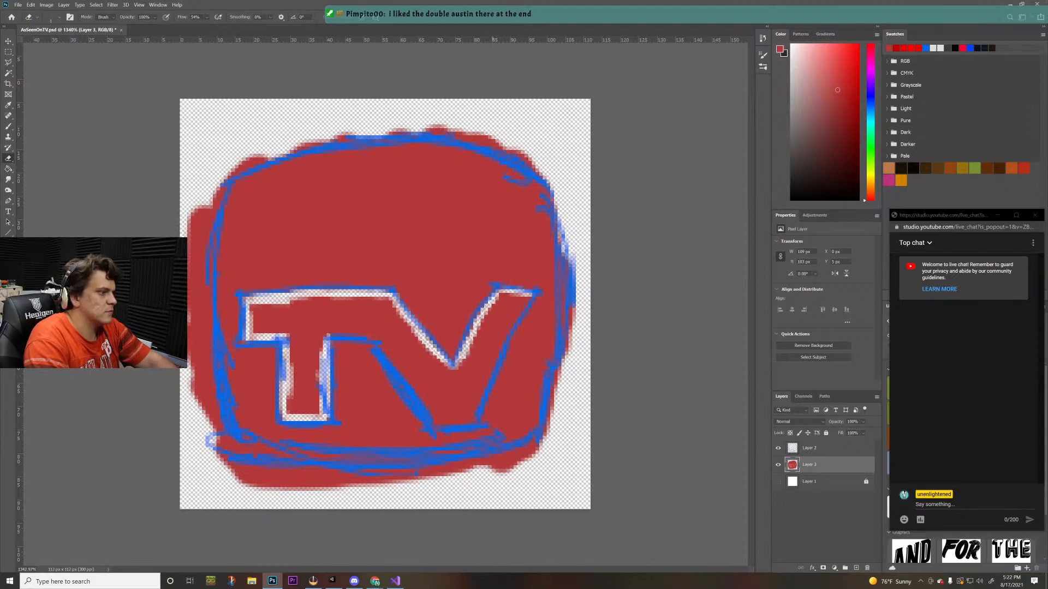
- Erase the red along the V's remaining edges and clear the interior of both letters
drag(521, 309, 480, 409)
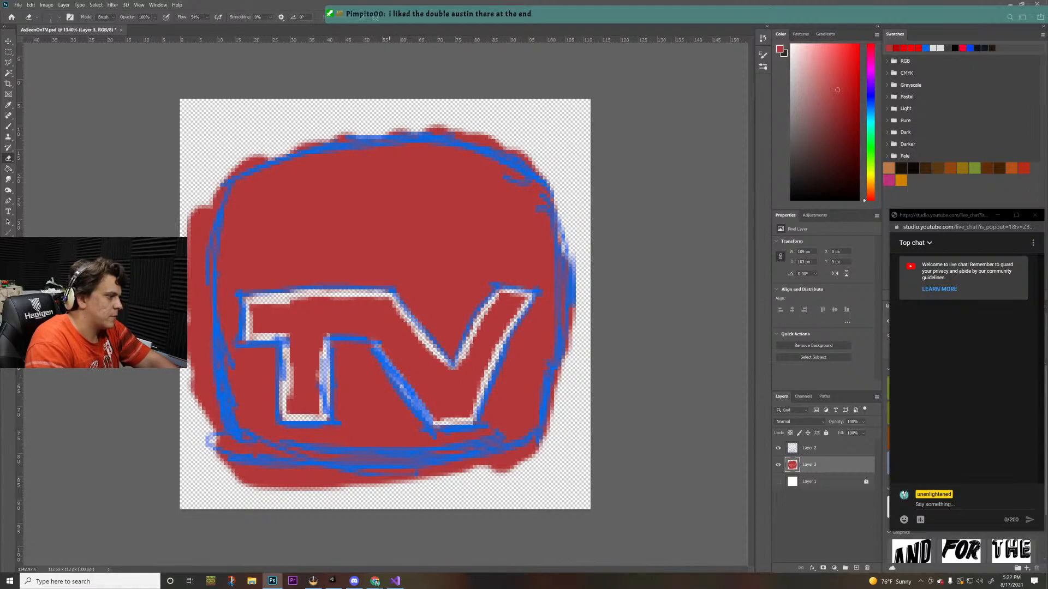
drag(325, 337, 375, 338)
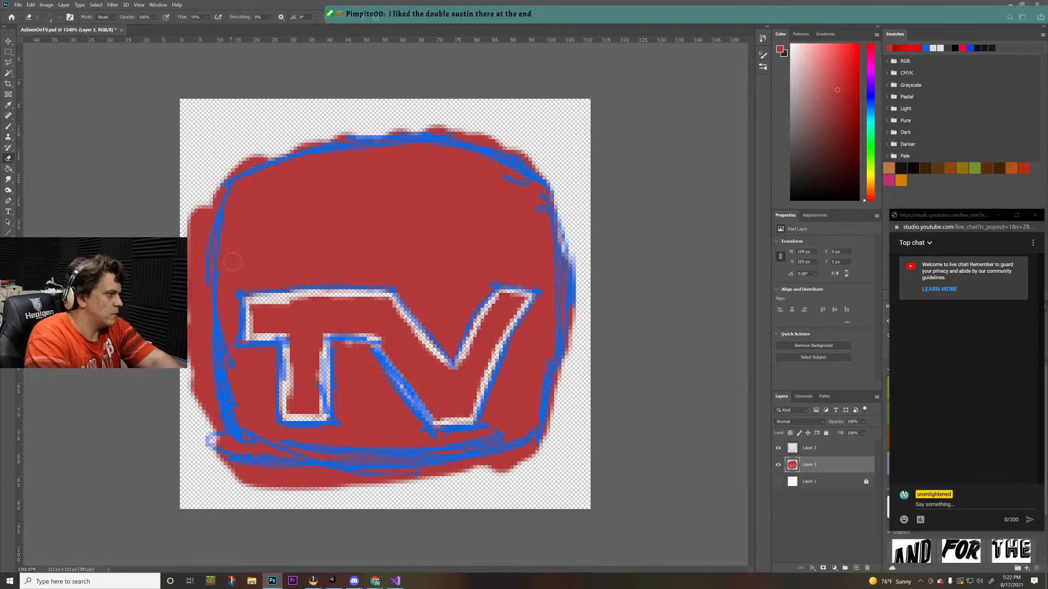
mouse_move(272, 313)
mouse_down()
mouse_move(312, 311)
mouse_move(299, 306)
mouse_move(383, 309)
mouse_move(432, 371)
mouse_move(385, 328)
mouse_move(424, 383)
mouse_move(401, 361)
mouse_move(450, 410)
mouse_move(464, 408)
mouse_move(451, 387)
mouse_move(473, 383)
mouse_move(474, 352)
mouse_move(480, 344)
mouse_move(484, 356)
mouse_move(515, 305)
mouse_move(484, 319)
mouse_up()
mouse_move(373, 315)
mouse_down()
mouse_move(308, 321)
mouse_move(304, 333)
mouse_move(295, 323)
mouse_move(315, 350)
mouse_move(312, 405)
mouse_move(294, 405)
mouse_move(290, 360)
mouse_up()
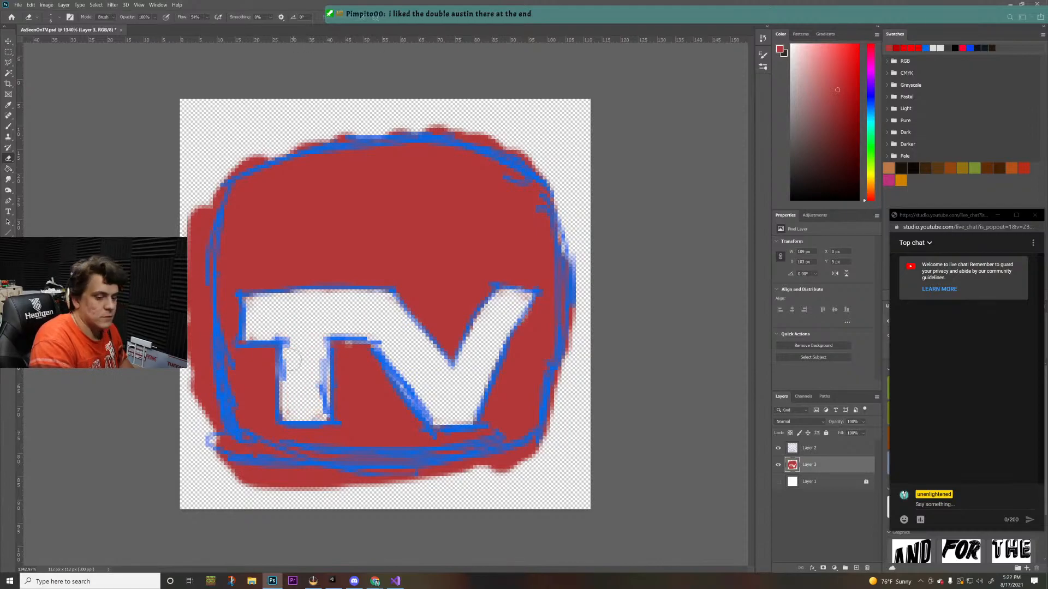
- Check the "as seen on tv" reference logos and the custom rewards list in the browser, and return to the Photoshop drawing
key(alt+Tab)
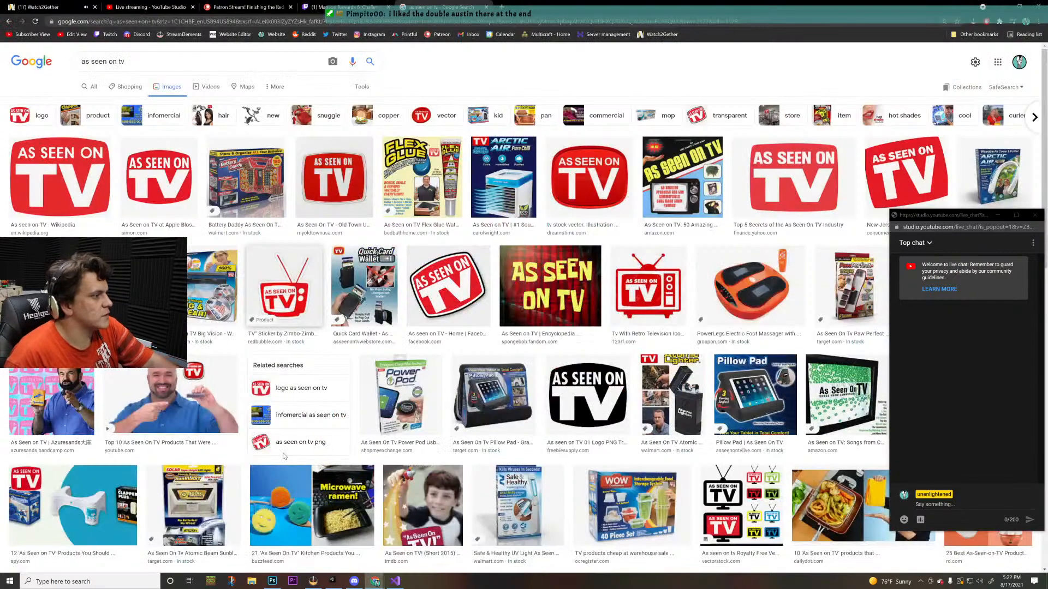
key(alt+Tab)
key(alt+Tab)
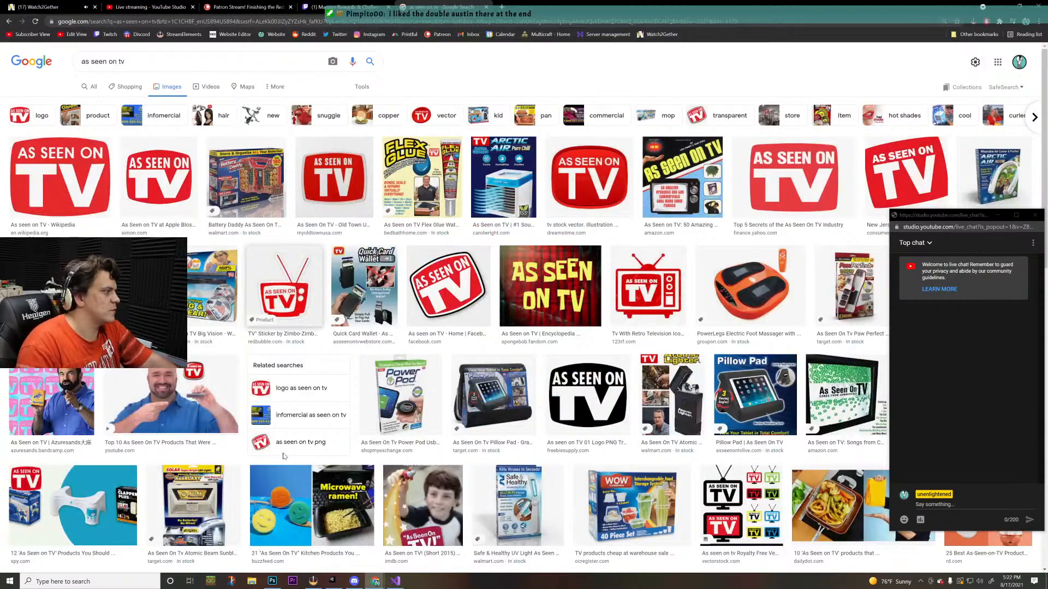
click(343, 8)
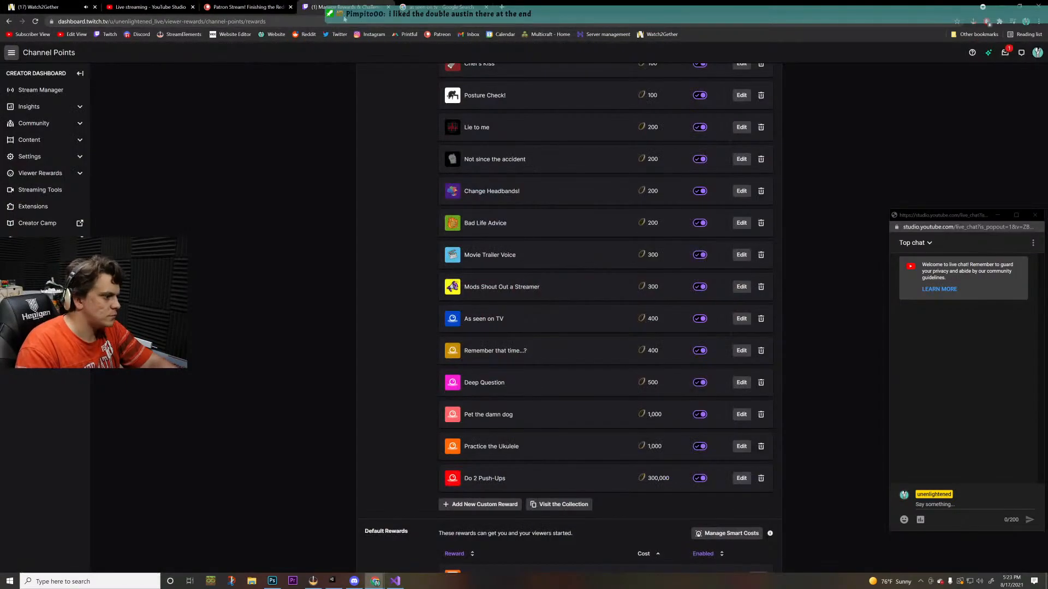
scroll(365, 220, down, 3)
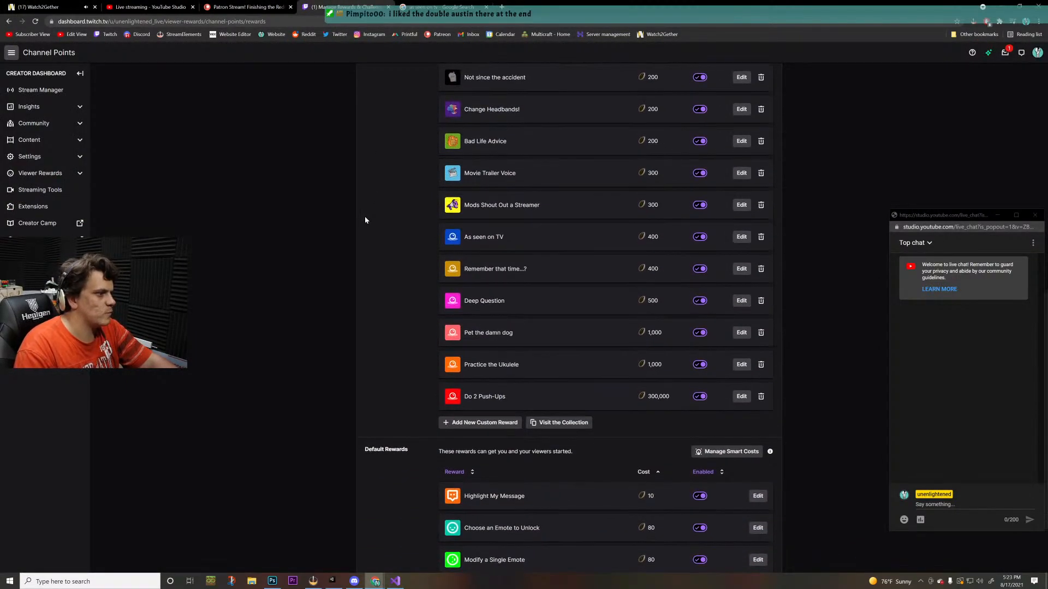
key(alt+Tab)
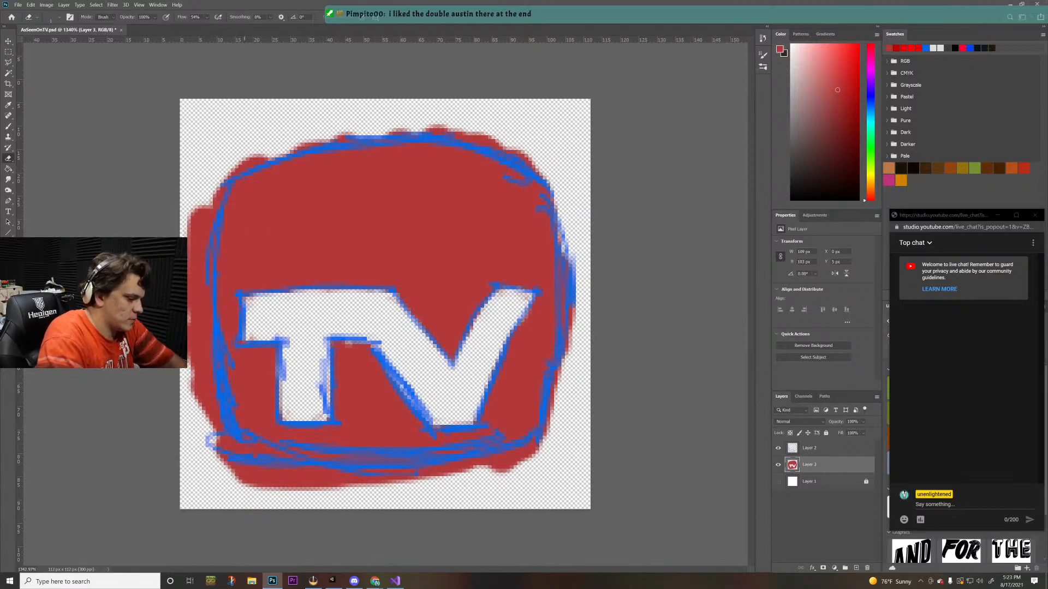
- Erase the hand-lettered words "AS SEEN" out of the red area above the letters TV
mouse_move(243, 276)
mouse_down()
mouse_move(247, 257)
mouse_move(278, 270)
mouse_move(245, 261)
mouse_move(251, 225)
mouse_move(275, 214)
mouse_move(280, 271)
mouse_move(266, 214)
mouse_move(245, 259)
mouse_move(247, 229)
mouse_move(269, 242)
mouse_move(275, 268)
mouse_move(267, 246)
mouse_up()
key(ctrl+z)
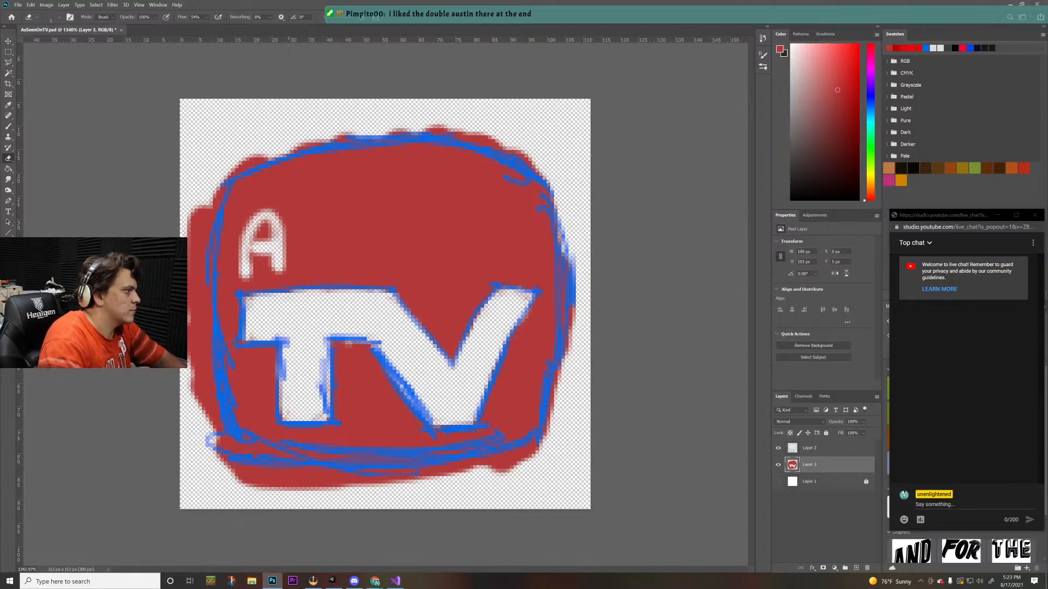
mouse_move(317, 210)
mouse_down()
mouse_move(292, 270)
mouse_move(319, 273)
mouse_move(298, 215)
mouse_move(319, 210)
mouse_move(352, 267)
mouse_move(334, 273)
mouse_move(344, 219)
mouse_move(364, 211)
mouse_move(361, 254)
mouse_move(334, 273)
mouse_move(378, 212)
mouse_move(402, 214)
mouse_move(376, 252)
mouse_move(394, 252)
mouse_move(383, 217)
mouse_move(376, 277)
mouse_move(396, 275)
mouse_up()
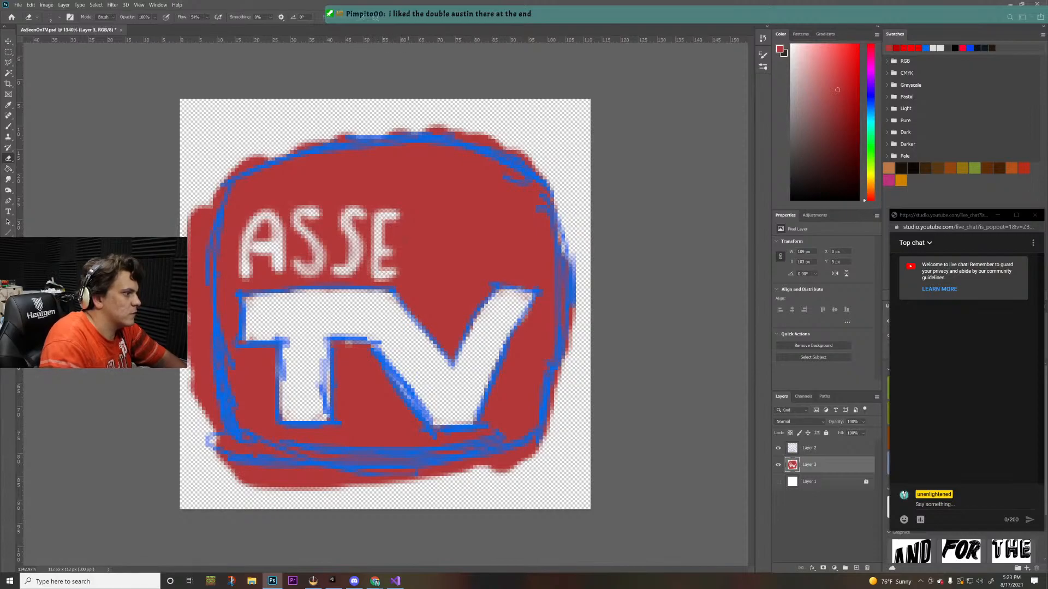
mouse_move(408, 210)
mouse_down()
mouse_move(410, 270)
mouse_move(427, 276)
mouse_move(409, 221)
mouse_move(429, 212)
mouse_move(444, 275)
mouse_move(445, 202)
mouse_move(476, 272)
mouse_move(477, 234)
mouse_move(477, 281)
mouse_move(449, 214)
mouse_move(442, 278)
mouse_up()
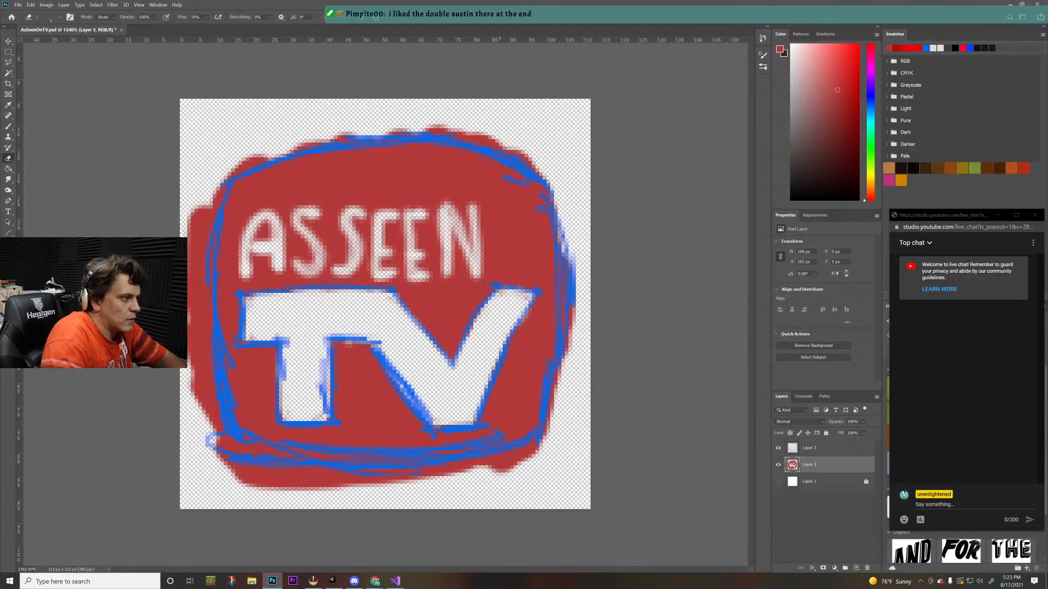
mouse_move(509, 211)
mouse_down()
mouse_move(514, 273)
mouse_move(500, 210)
mouse_move(528, 232)
mouse_move(498, 264)
mouse_up()
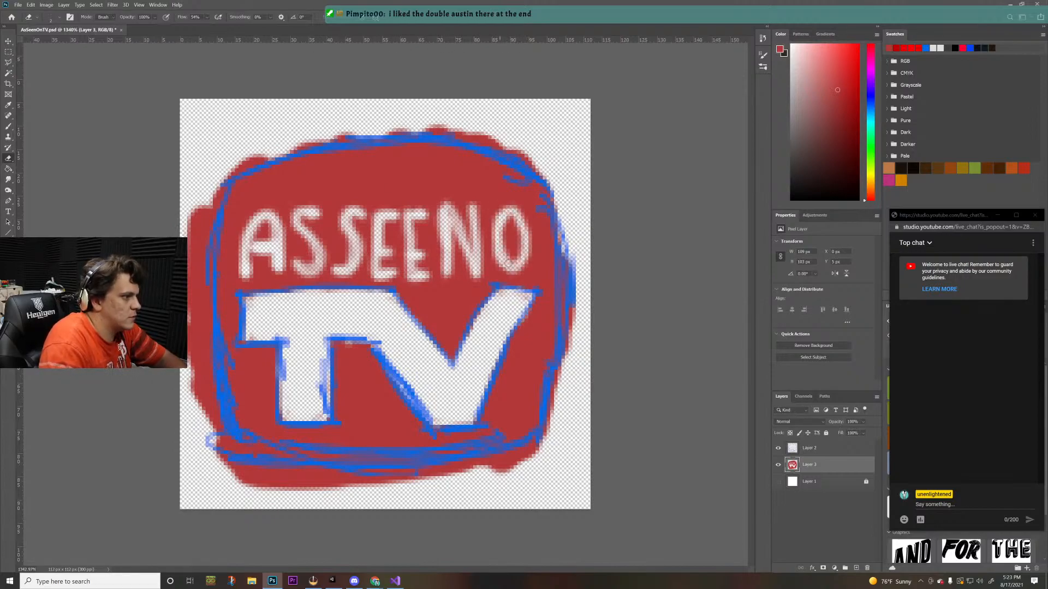
mouse_move(537, 211)
mouse_down()
mouse_move(539, 277)
mouse_move(552, 275)
mouse_move(552, 213)
mouse_move(549, 262)
mouse_up()
key(ctrl+z)
key(ctrl+z)
key(ctrl+z)
key(ctrl+z)
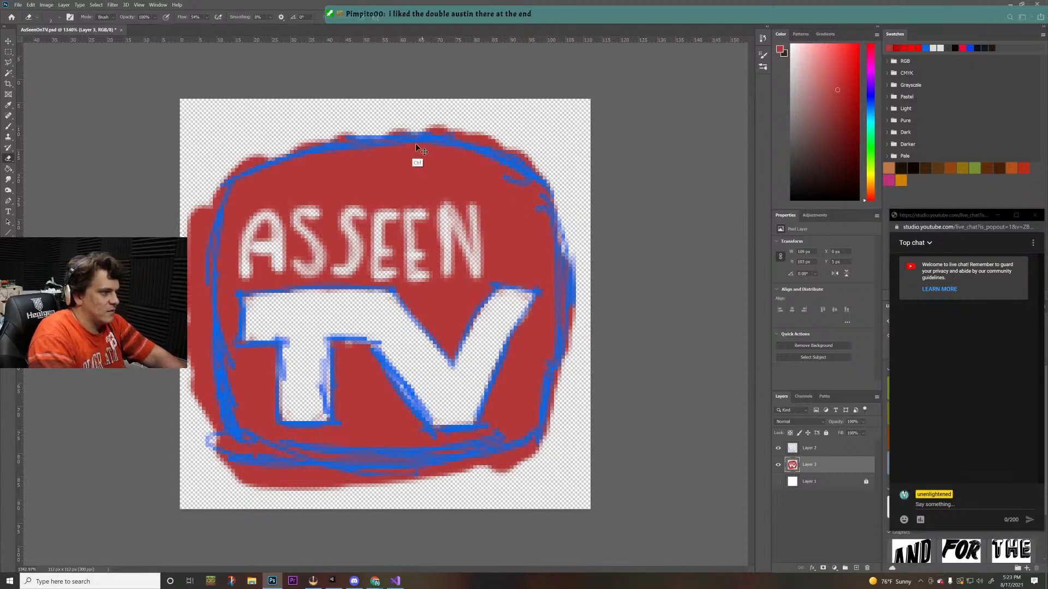
- Erase a narrower hand-lettered "ON" out of the red after the word SEEN, and switch back to the brush
mouse_move(510, 210)
mouse_down()
mouse_move(491, 232)
mouse_move(521, 256)
mouse_move(500, 267)
mouse_move(507, 224)
mouse_move(530, 270)
mouse_move(531, 215)
mouse_move(547, 254)
mouse_move(552, 229)
mouse_move(550, 268)
mouse_move(532, 232)
mouse_move(530, 256)
mouse_up()
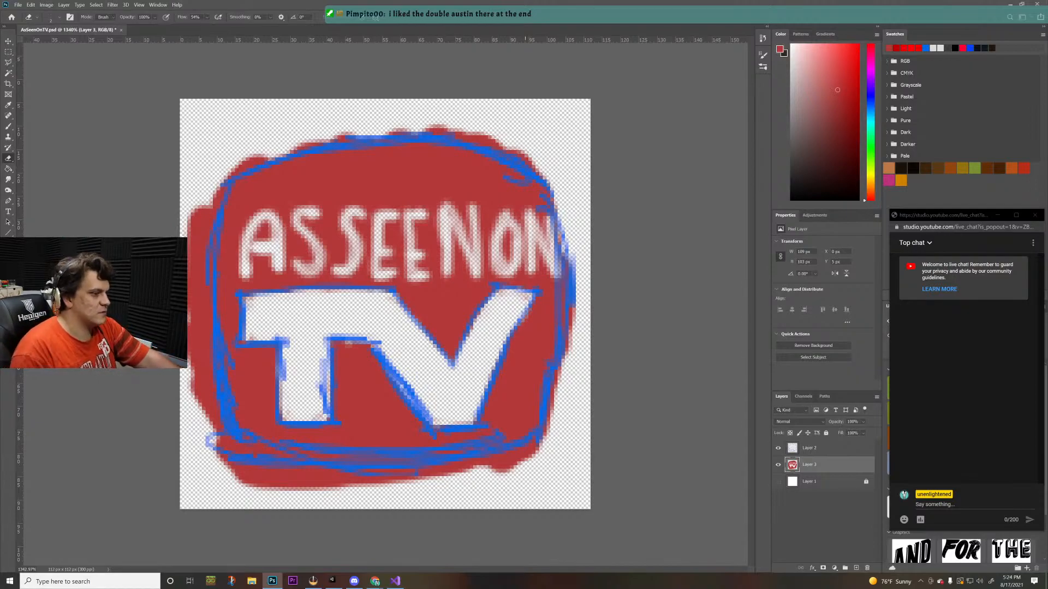
key(b)
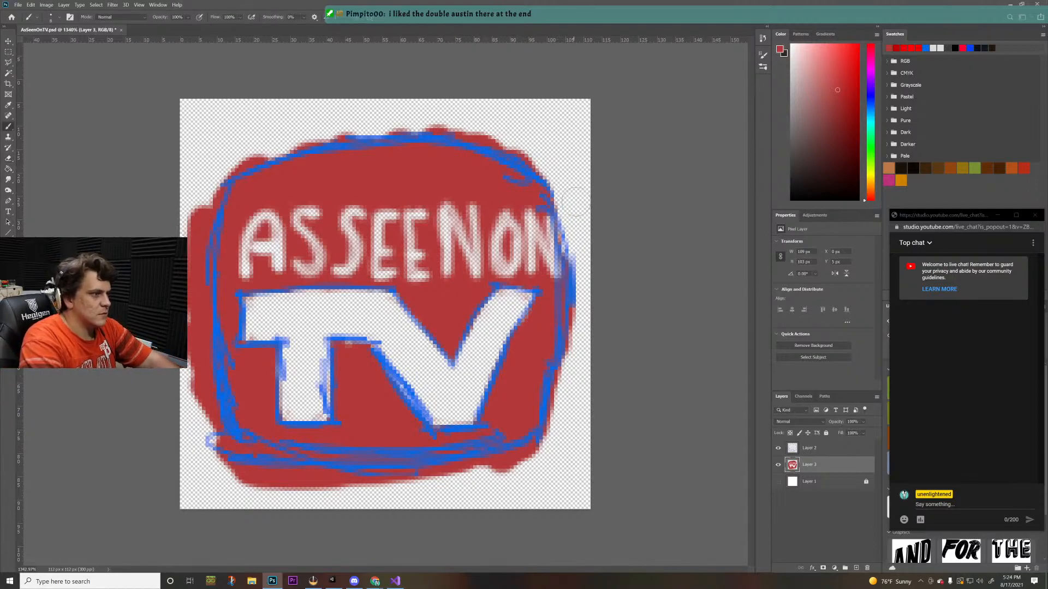
- Paint red out past the badge's right side and erase the excess red all around the blue outline
mouse_move(578, 203)
mouse_down()
mouse_move(576, 247)
mouse_move(551, 184)
mouse_move(582, 224)
mouse_move(596, 274)
mouse_move(588, 306)
mouse_move(582, 221)
mouse_up()
key(e)
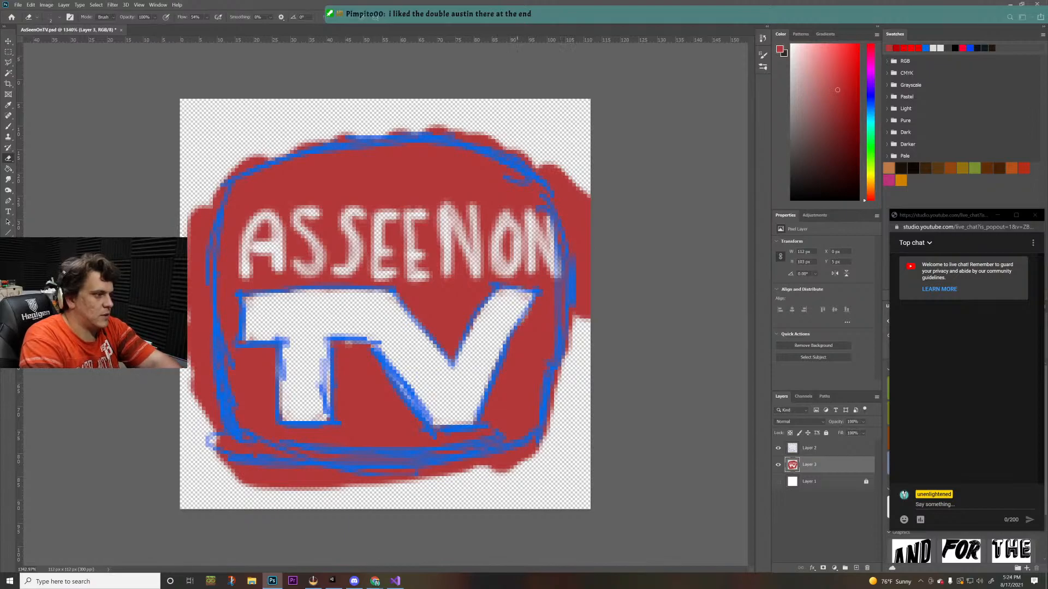
mouse_move(562, 156)
mouse_down()
mouse_move(581, 200)
mouse_move(574, 193)
mouse_move(590, 240)
mouse_move(598, 346)
mouse_move(600, 297)
mouse_move(593, 321)
mouse_up()
mouse_move(531, 470)
mouse_down()
mouse_move(480, 485)
mouse_move(541, 454)
mouse_move(570, 454)
mouse_move(356, 498)
mouse_move(223, 484)
mouse_move(349, 474)
mouse_move(318, 499)
mouse_move(328, 494)
mouse_up()
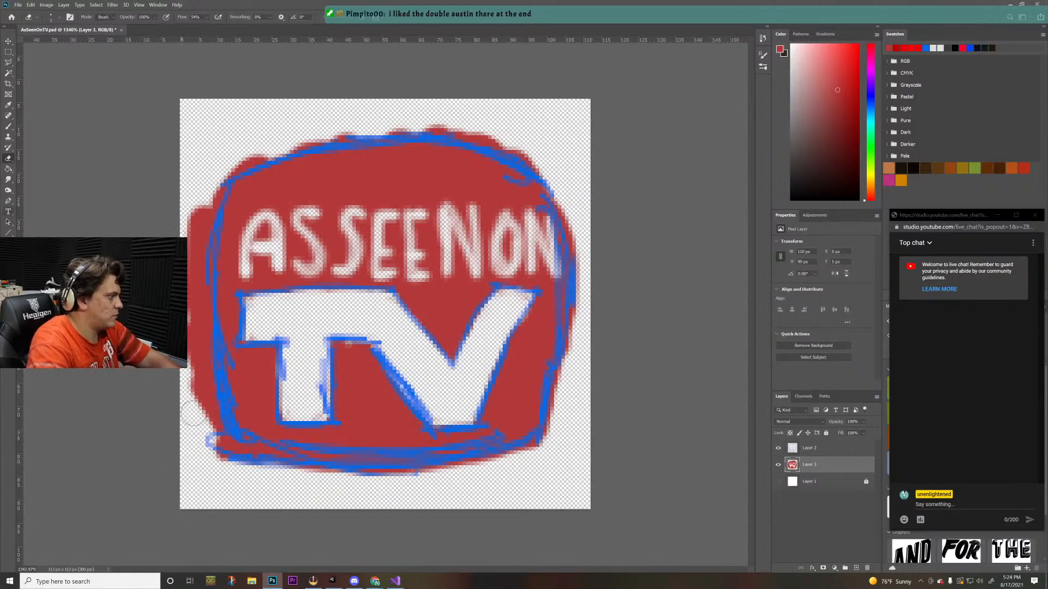
drag(194, 423, 202, 452)
mouse_move(180, 406)
mouse_down()
mouse_move(192, 382)
mouse_move(210, 420)
mouse_move(178, 218)
mouse_move(194, 284)
mouse_move(215, 164)
mouse_move(201, 322)
mouse_move(197, 257)
mouse_move(213, 404)
mouse_up()
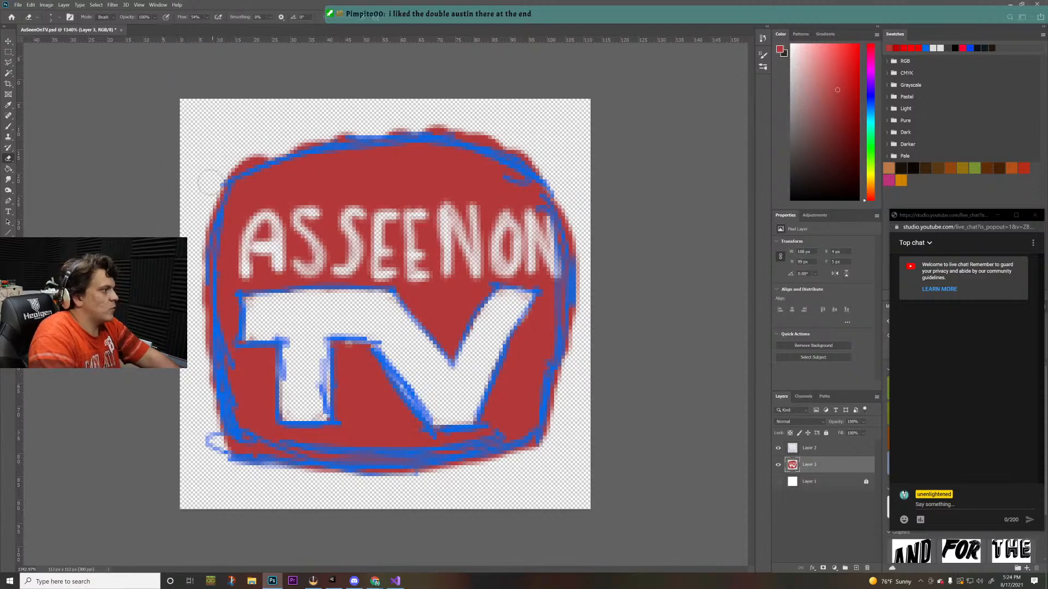
mouse_move(234, 146)
mouse_down()
mouse_move(311, 143)
mouse_move(213, 164)
mouse_move(366, 117)
mouse_move(554, 156)
mouse_up()
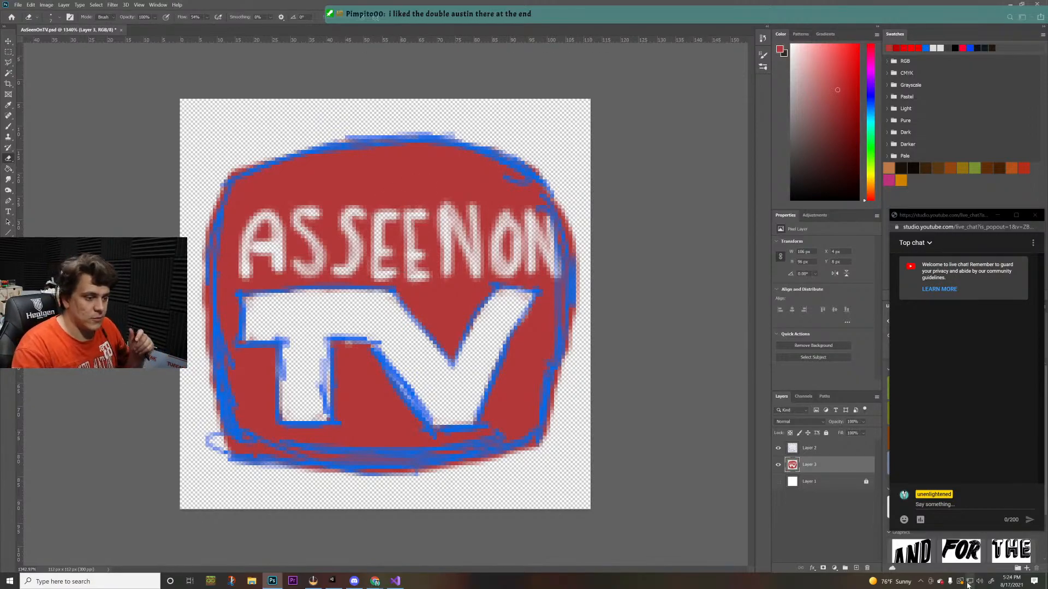
- Hide the blue sketch layer and touch up the red along the badge's lower-right edge
click(778, 448)
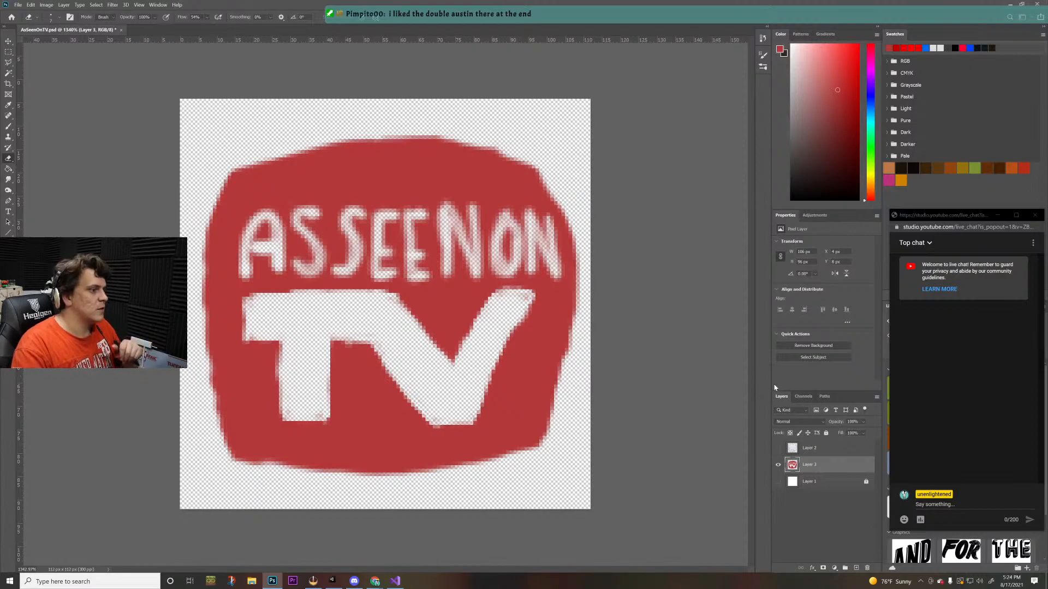
key(b)
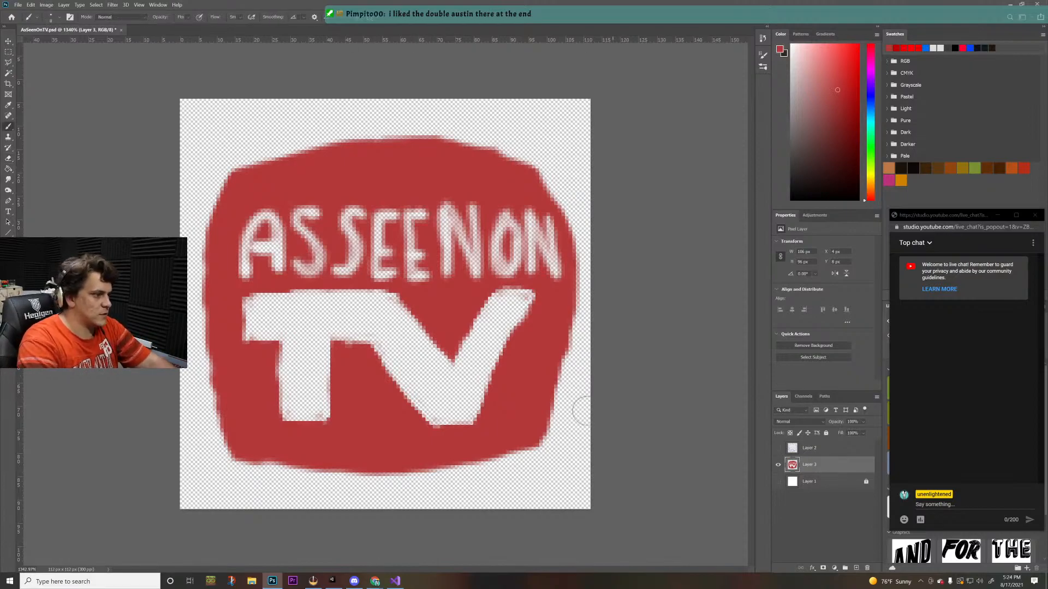
mouse_move(570, 312)
mouse_down()
mouse_move(554, 405)
mouse_move(537, 418)
mouse_up()
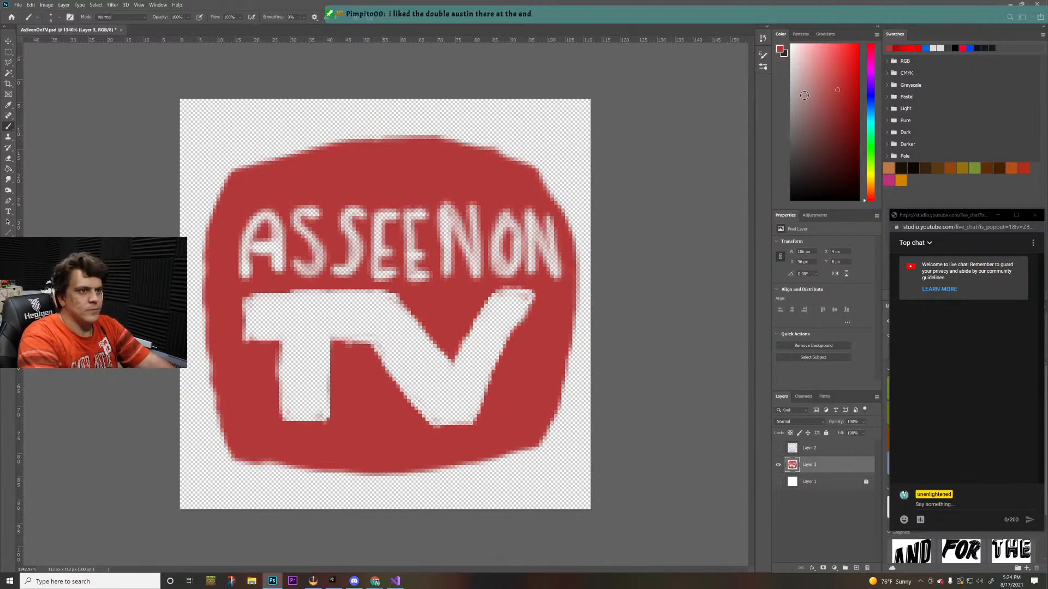
- Outline the red badge shape in black with a smaller brush at 73% smoothing
click(791, 198)
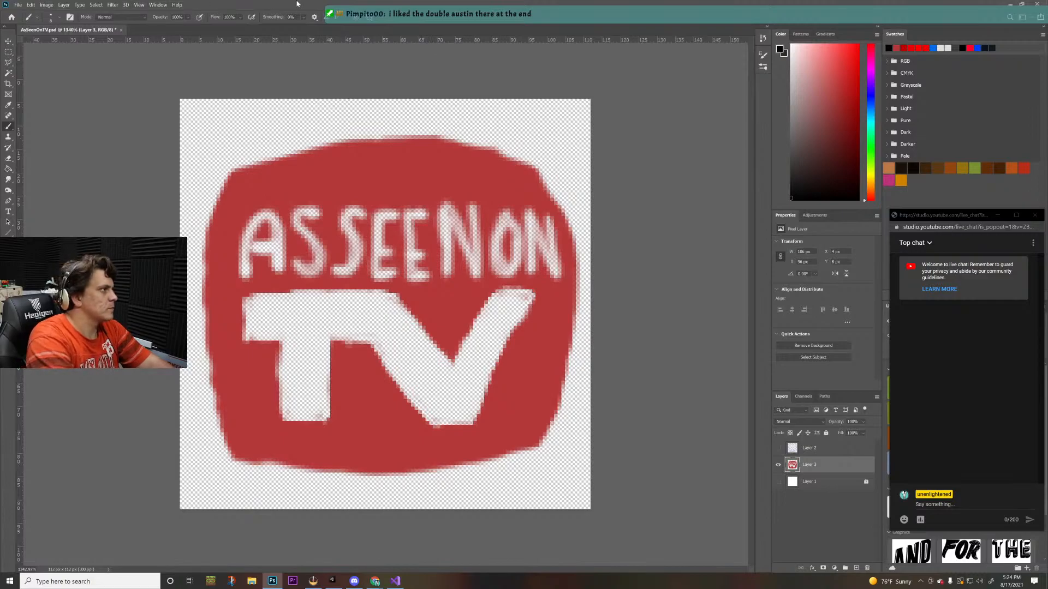
click(303, 18)
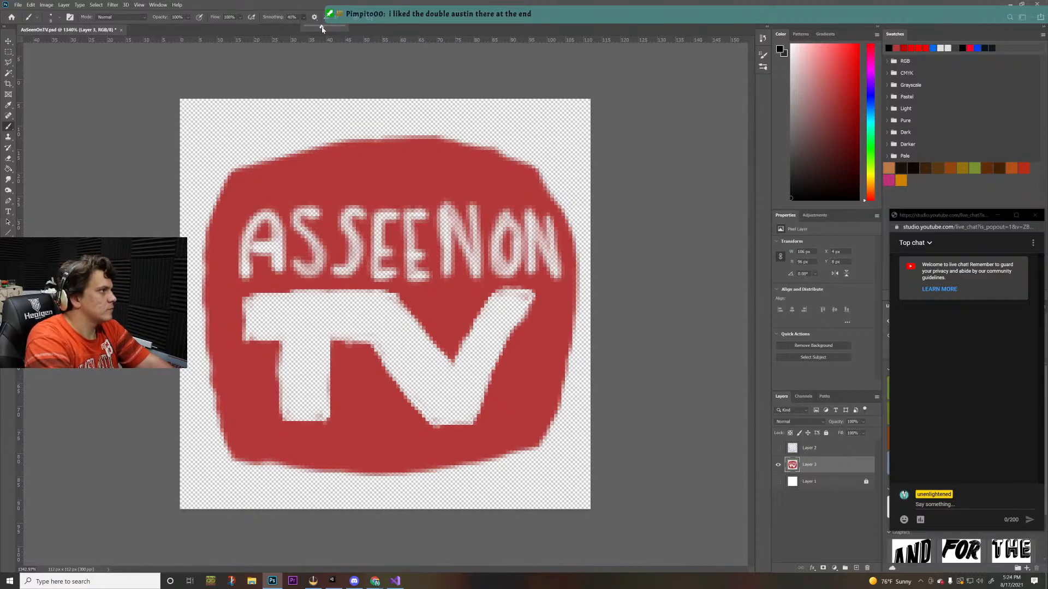
click(243, 157)
key([)
key([)
key([)
key([)
key([)
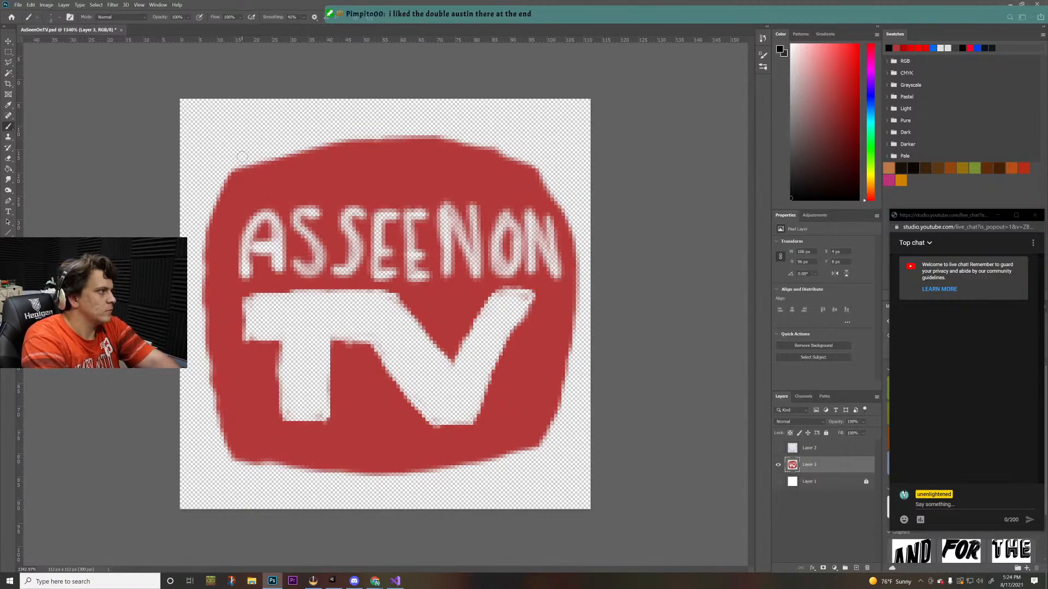
click(304, 18)
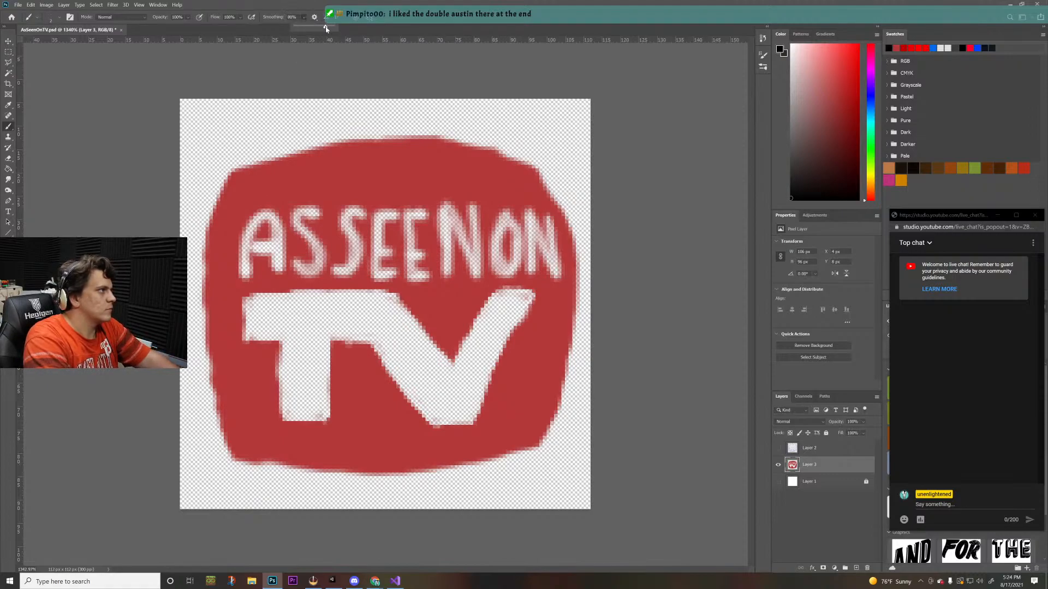
mouse_move(231, 174)
mouse_down()
mouse_move(406, 137)
mouse_move(493, 152)
mouse_move(555, 179)
mouse_move(542, 175)
mouse_move(582, 267)
mouse_move(573, 244)
mouse_move(575, 331)
mouse_move(575, 293)
mouse_move(552, 416)
mouse_move(564, 373)
mouse_move(528, 470)
mouse_move(340, 481)
mouse_move(216, 450)
mouse_move(194, 248)
mouse_move(244, 155)
mouse_up()
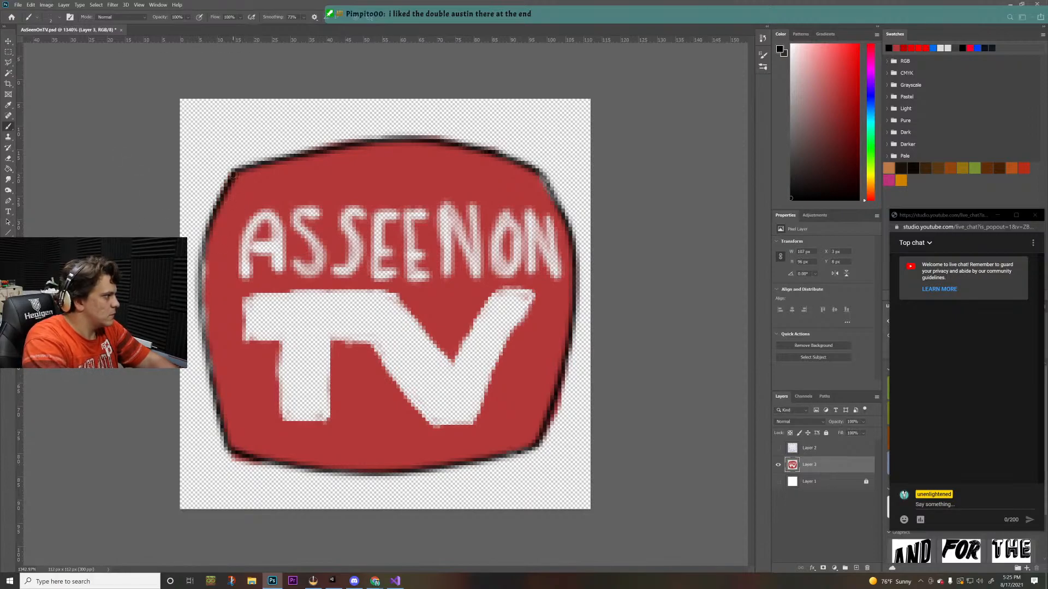
mouse_move(224, 183)
mouse_down()
mouse_move(203, 270)
mouse_move(205, 354)
mouse_move(223, 414)
mouse_up()
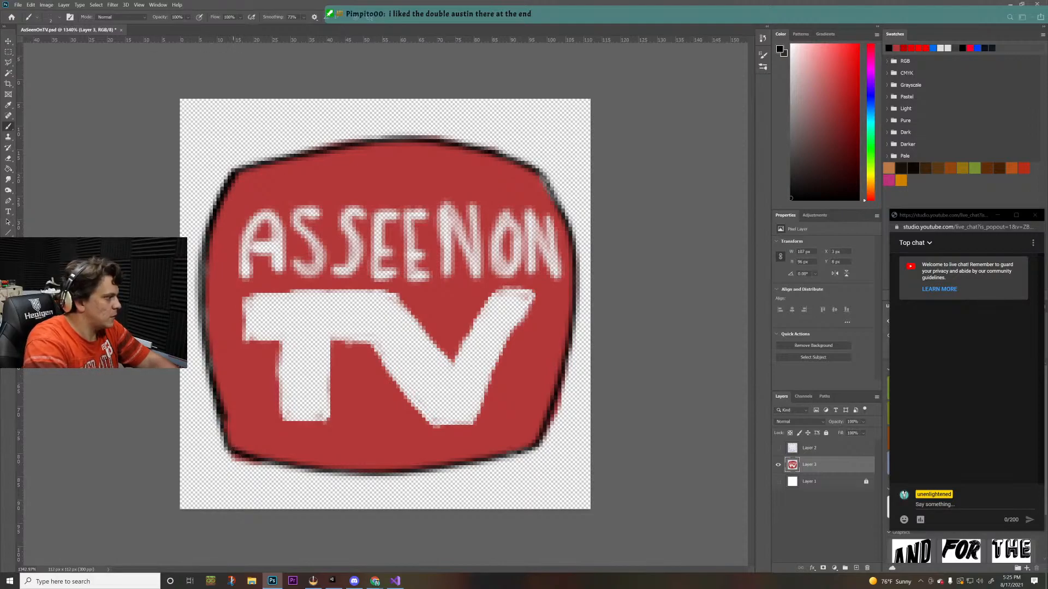
- Outline the cut-out letters TV in black along all their edges
mouse_move(245, 299)
mouse_down()
mouse_move(244, 349)
mouse_move(300, 341)
mouse_move(288, 341)
mouse_move(277, 409)
mouse_move(286, 436)
mouse_move(279, 421)
mouse_move(337, 422)
mouse_move(327, 421)
mouse_move(325, 323)
mouse_move(324, 342)
mouse_move(386, 344)
mouse_move(374, 348)
mouse_move(436, 427)
mouse_move(375, 357)
mouse_up()
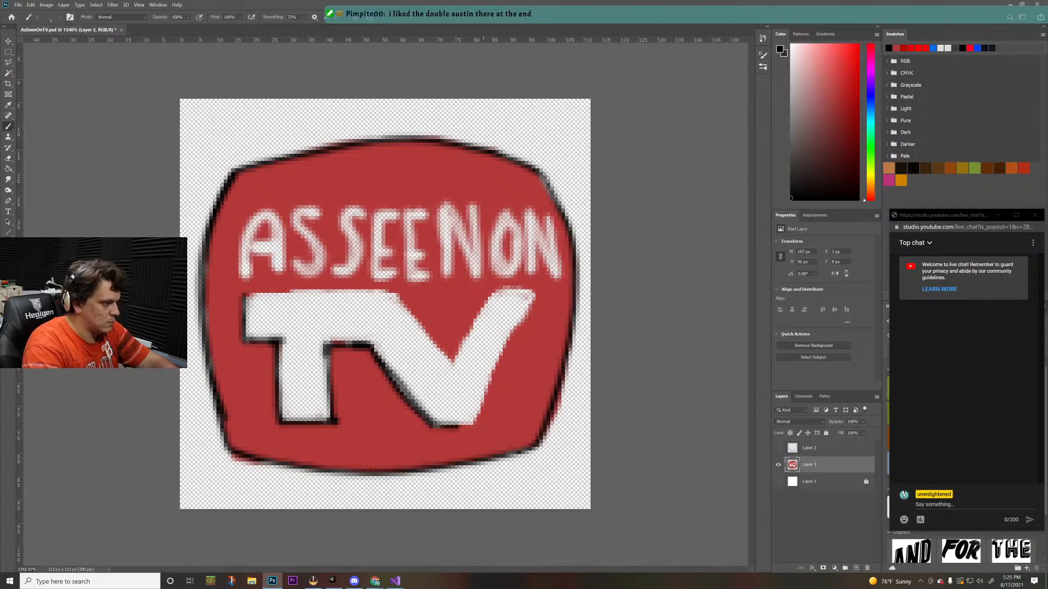
mouse_move(484, 424)
mouse_down()
mouse_move(474, 427)
mouse_move(483, 394)
mouse_move(541, 292)
mouse_move(461, 445)
mouse_up()
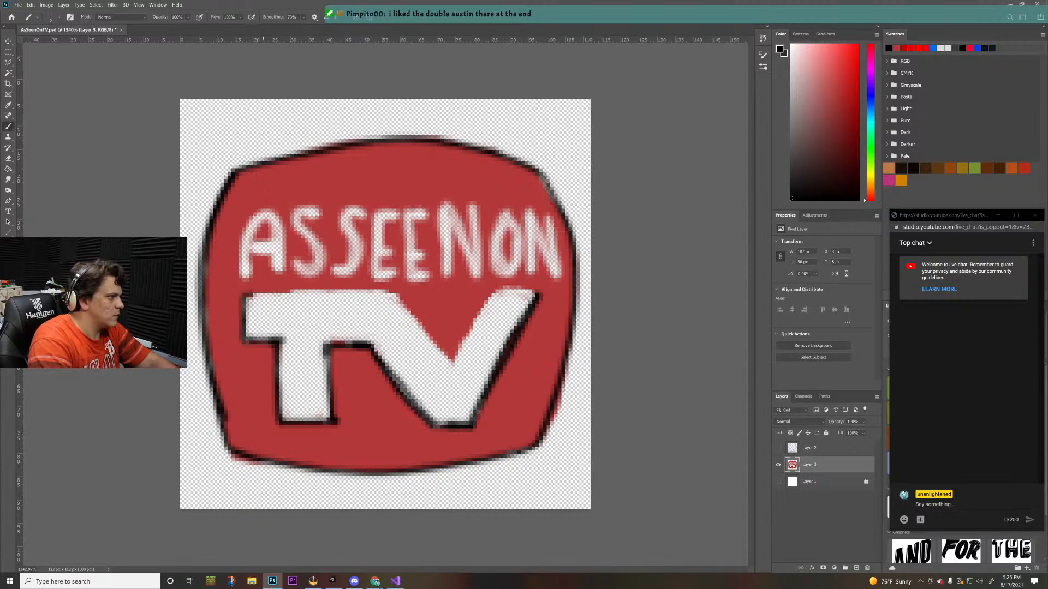
drag(247, 294, 354, 301)
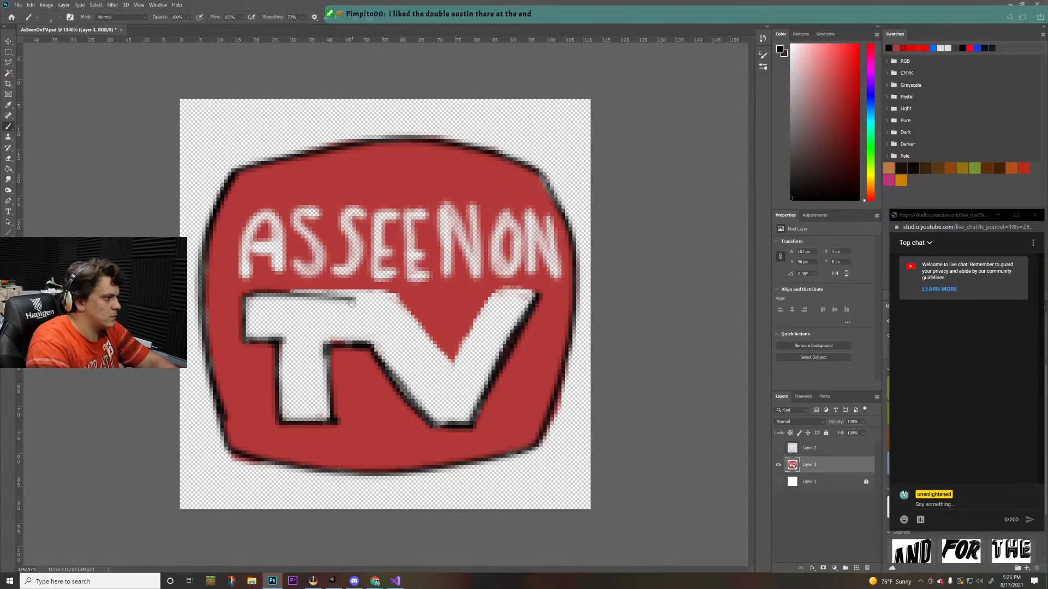
key(ctrl+z)
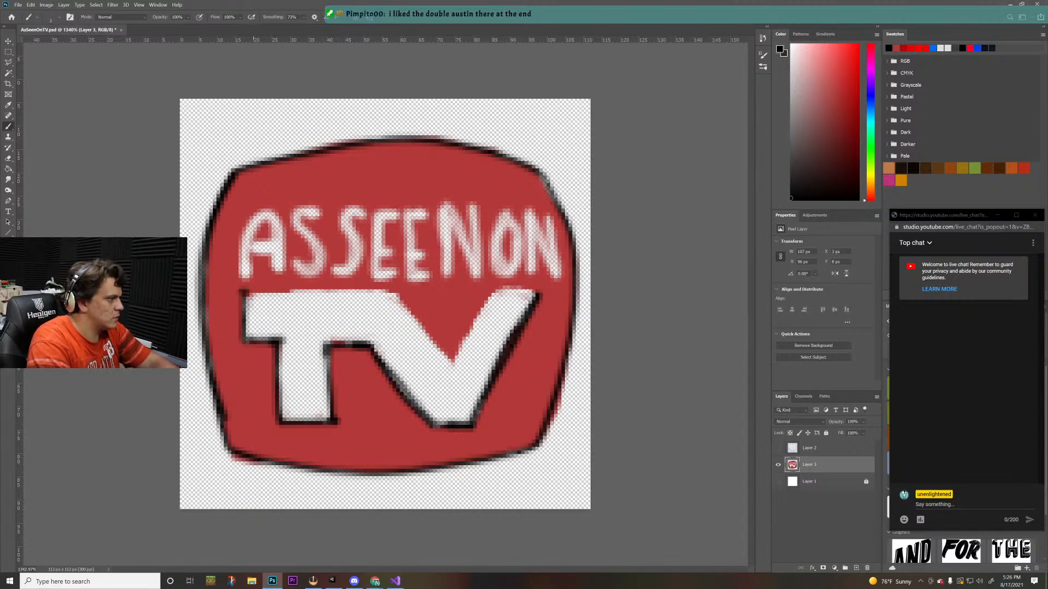
mouse_move(247, 291)
mouse_down()
mouse_move(405, 293)
mouse_move(394, 291)
mouse_move(461, 367)
mouse_move(541, 293)
mouse_up()
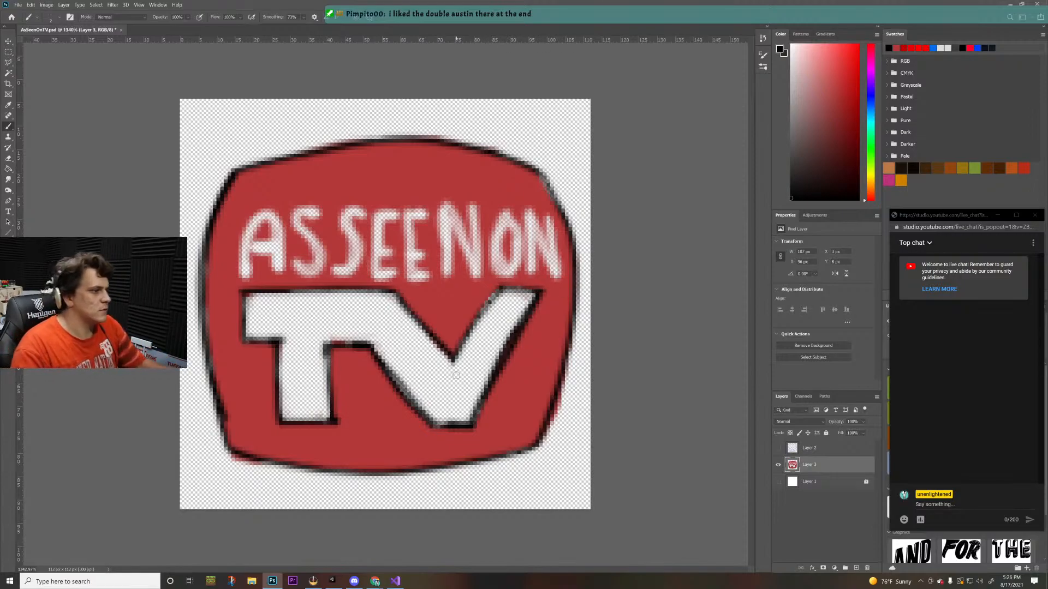
- Export the icon as a 28 x 28 px PNG named AsSeenOnTV28.png in the Exports folder
click(17, 4)
mouse_move(65, 118)
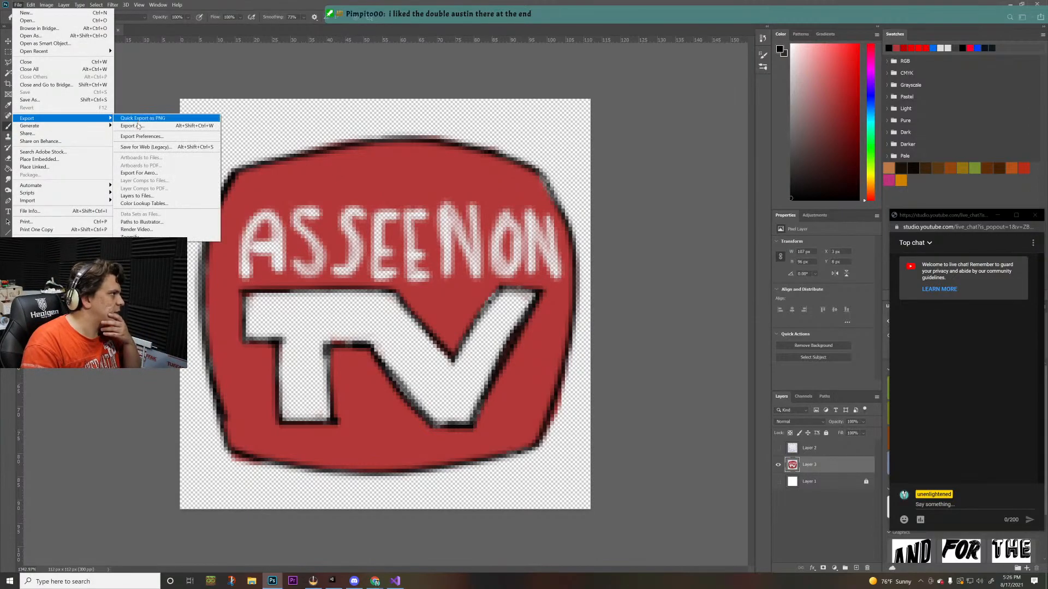
click(137, 126)
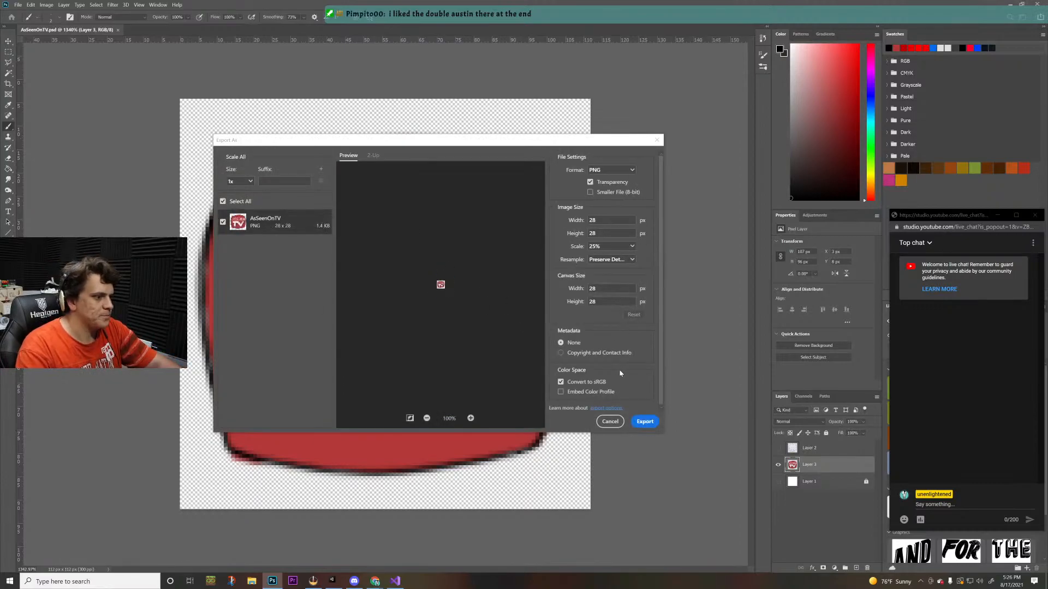
click(643, 419)
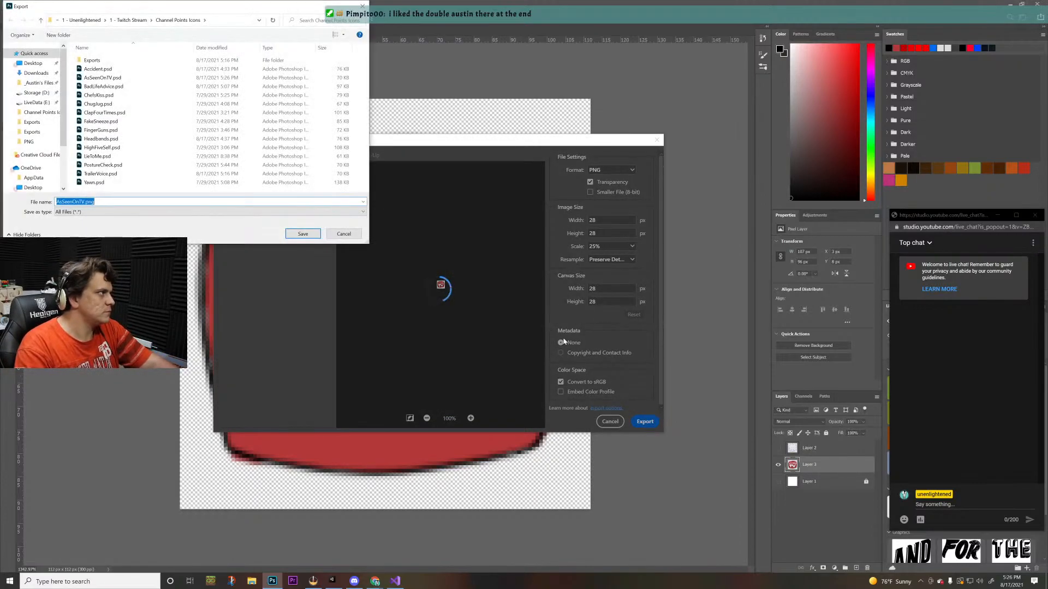
click(98, 60)
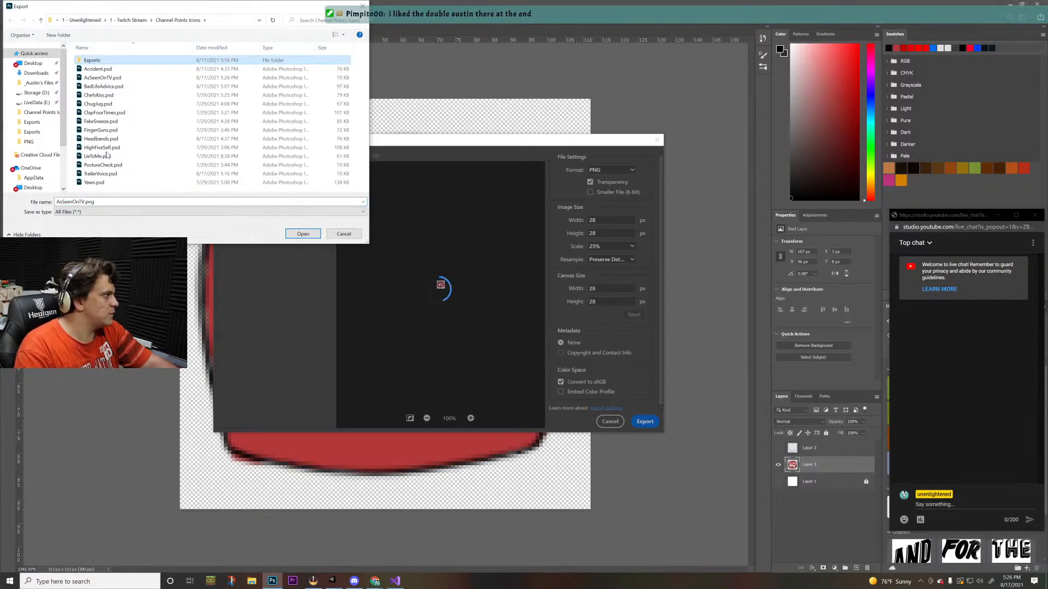
double_click(109, 62)
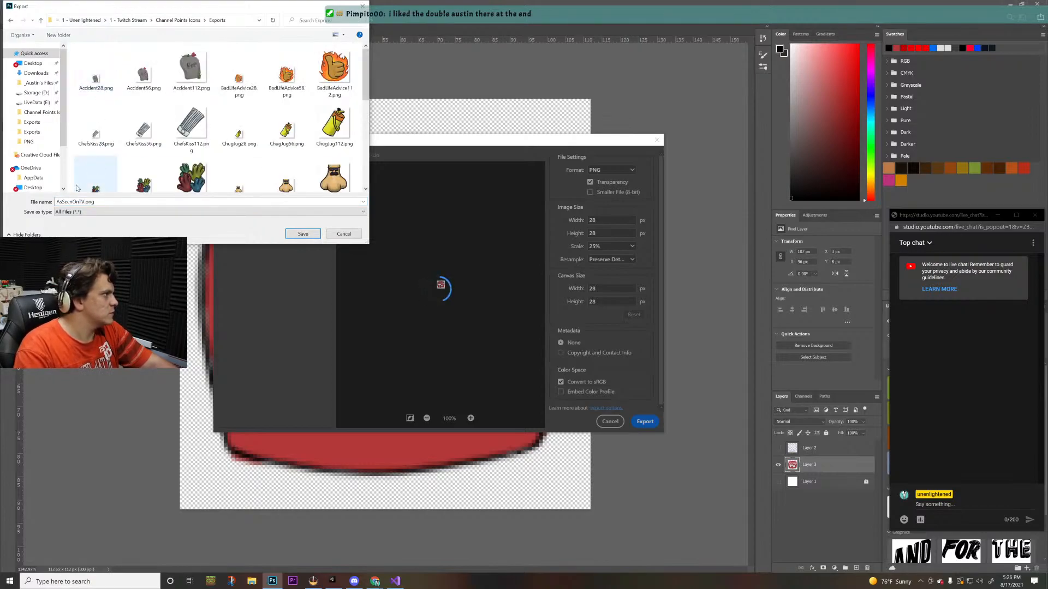
click(83, 202)
click(83, 202)
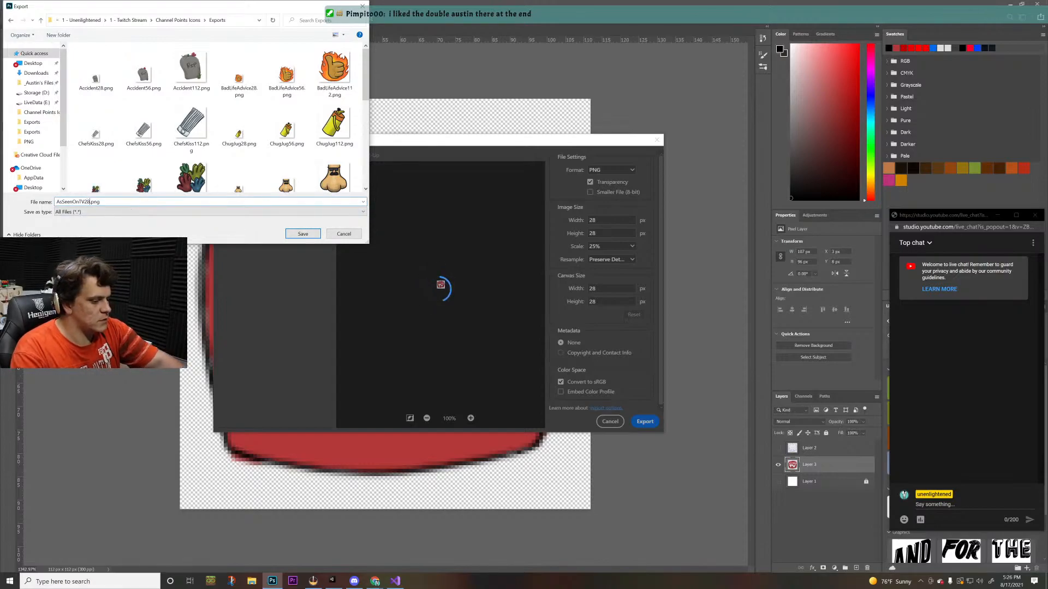
text(28)
key(Return)
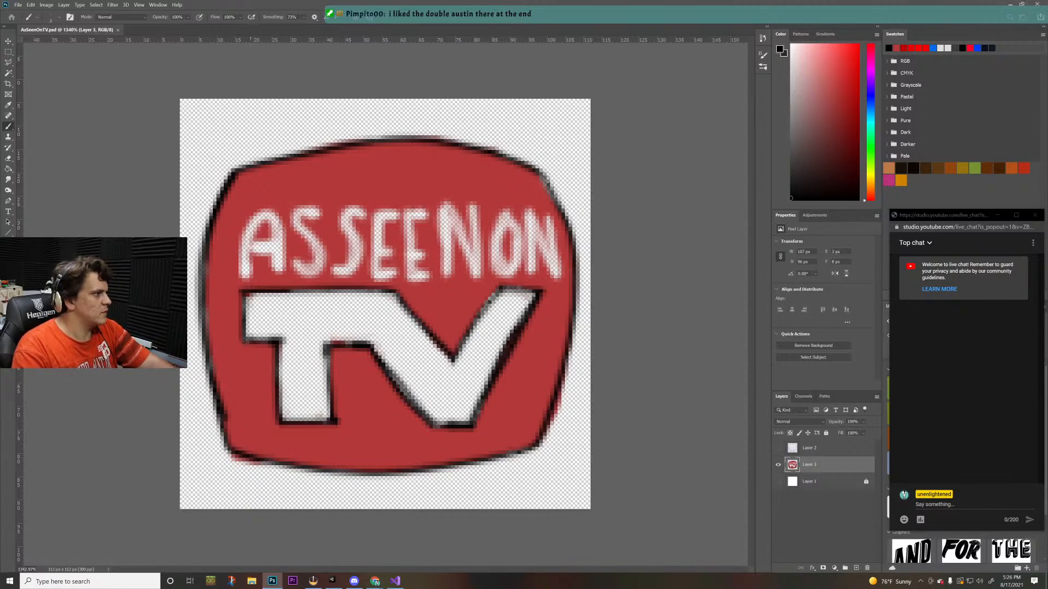
- Export the icon as a 56 x 56 px PNG named AsSeenOnTV56.png in the Exports folder
key(ctrl+alt+shift+w)
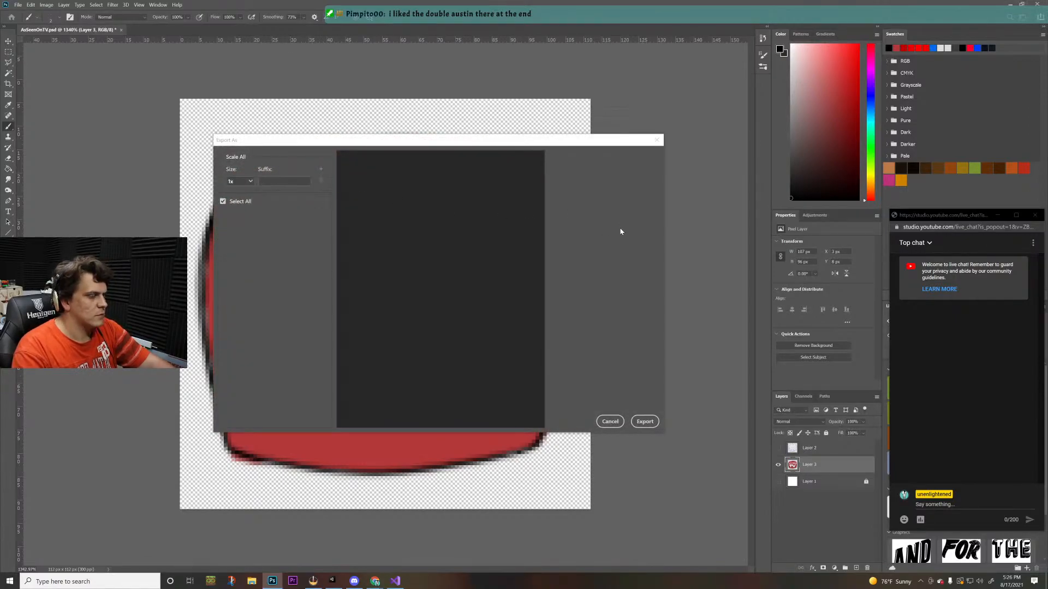
text(56)
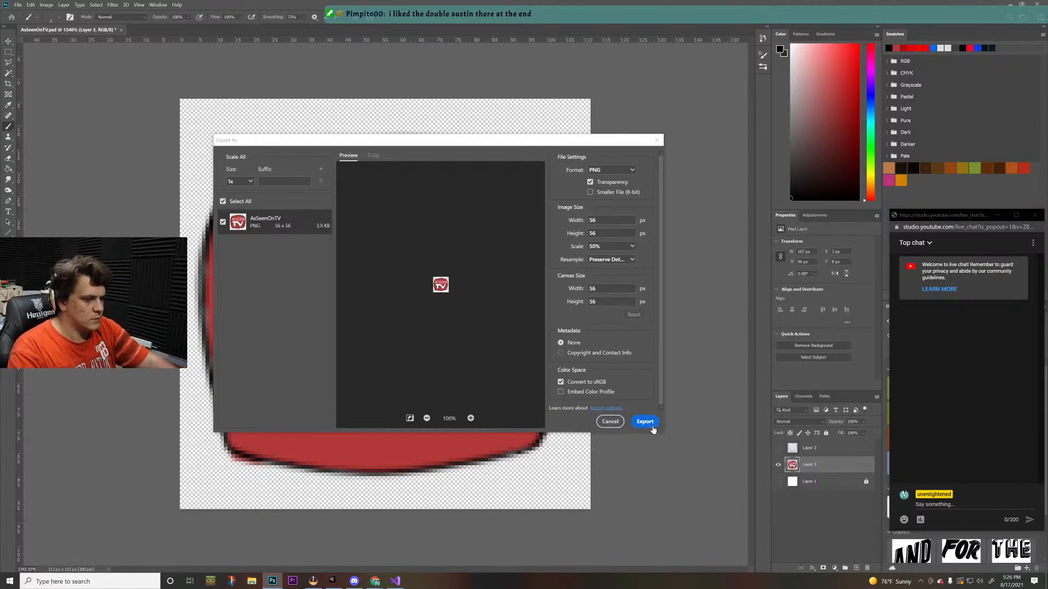
click(657, 425)
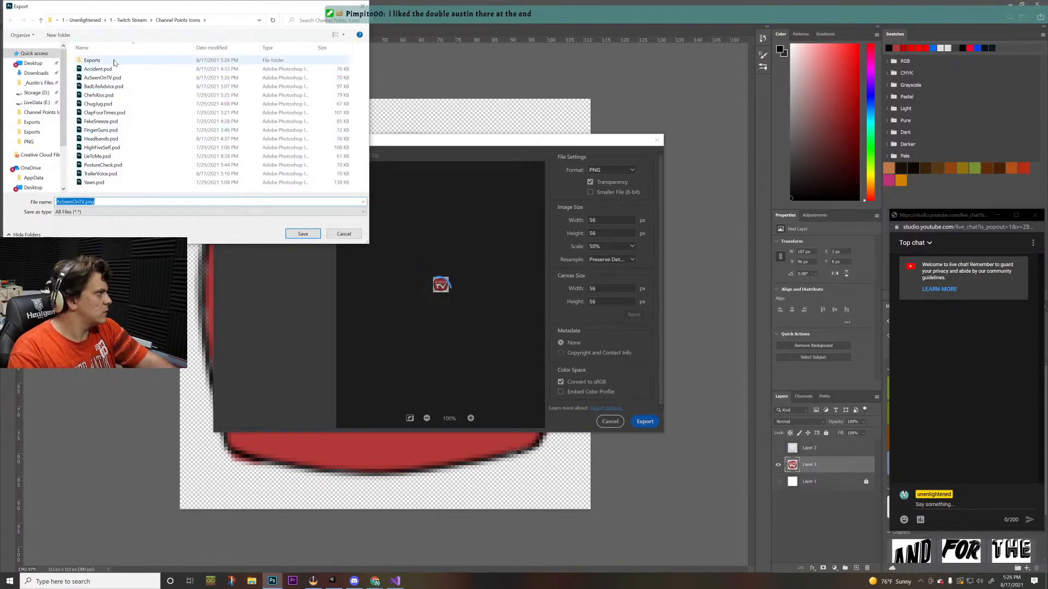
double_click(92, 60)
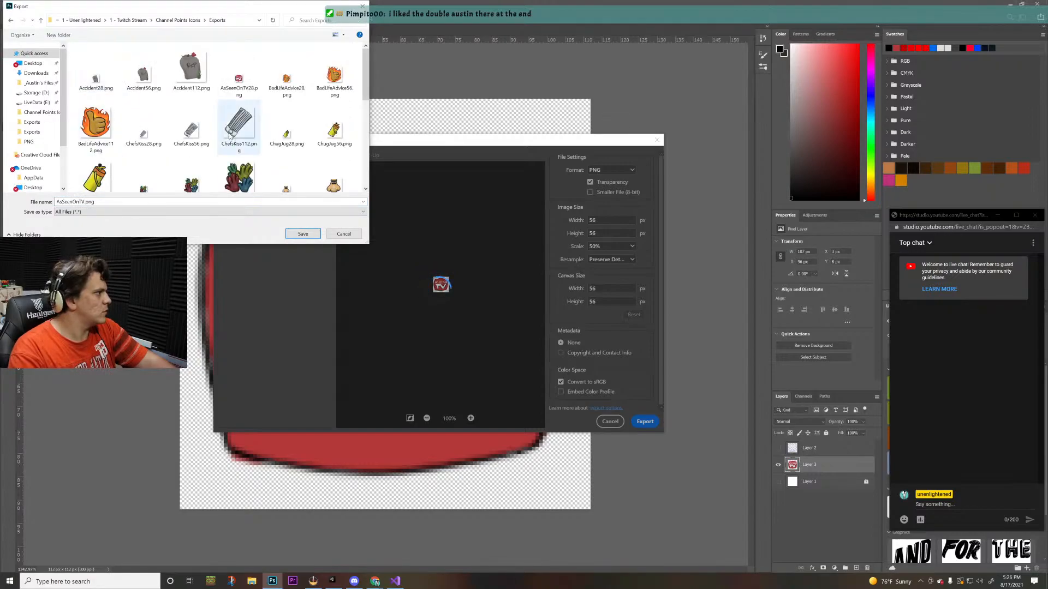
click(87, 201)
click(85, 201)
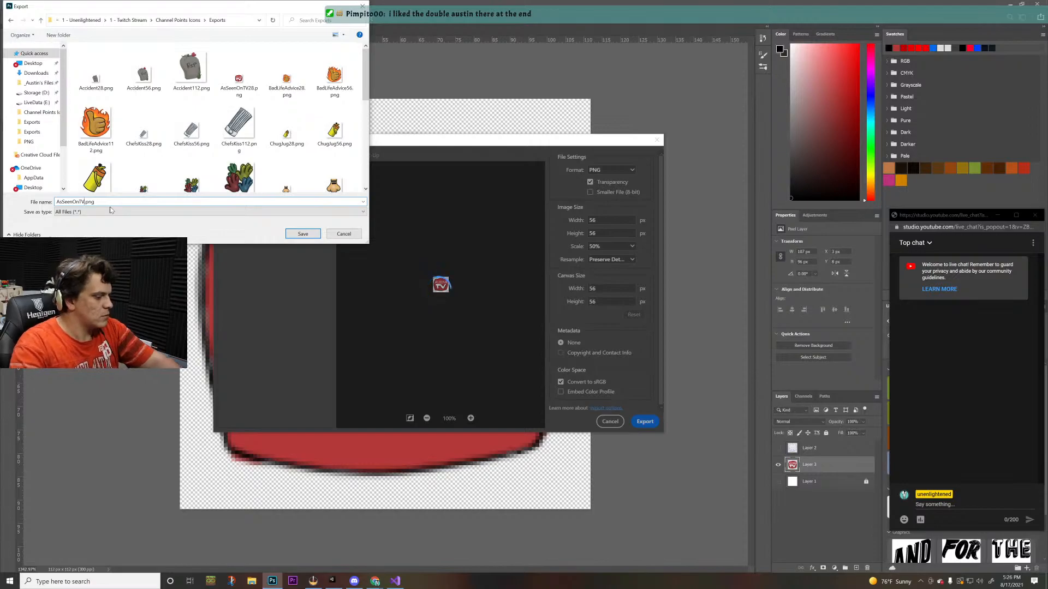
text(56)
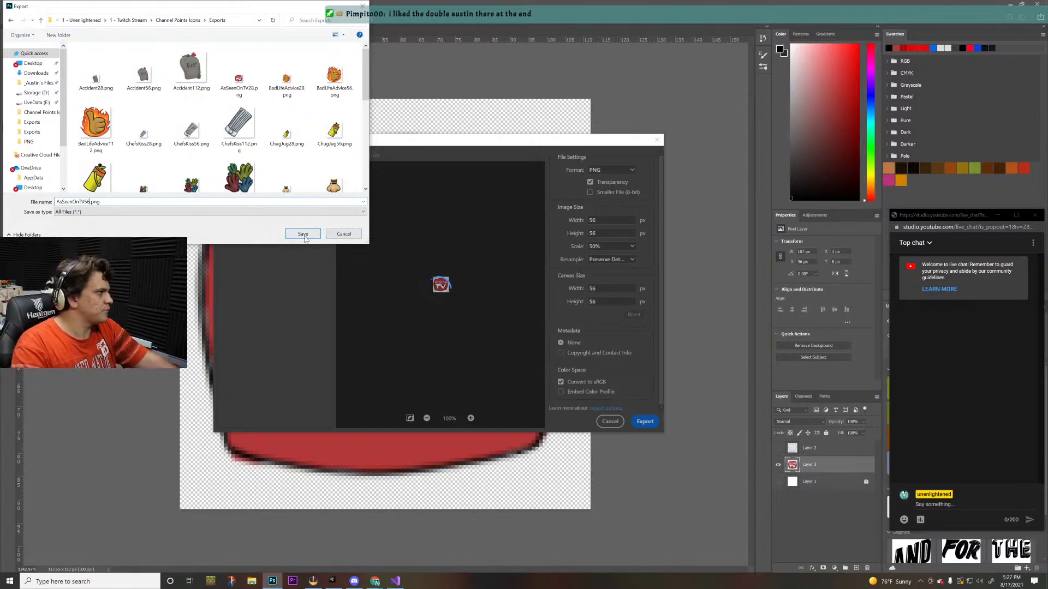
click(304, 234)
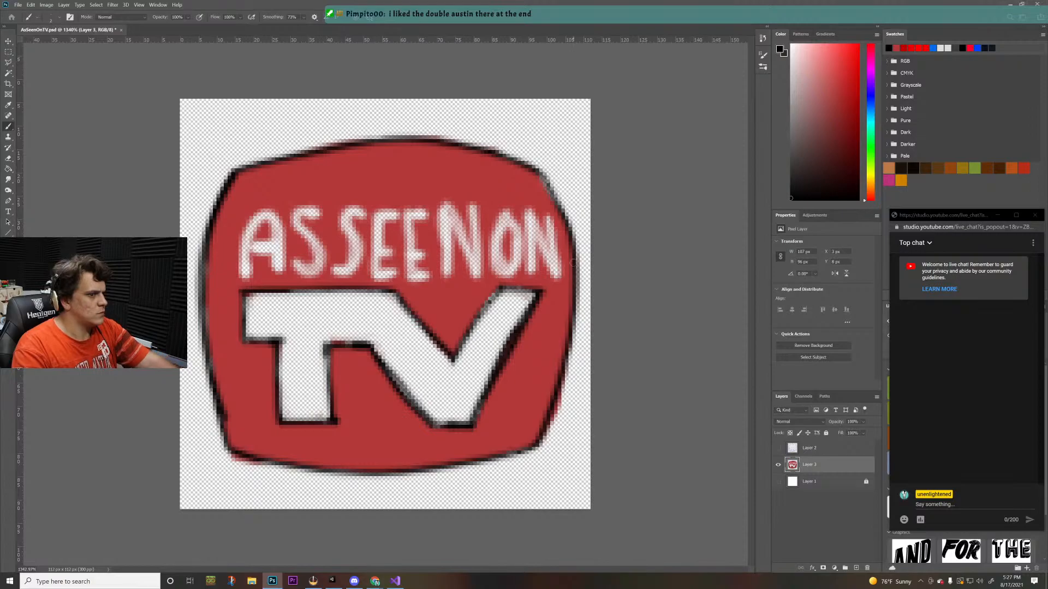
- Export the icon as a 112 x 112 px PNG named AsSeenOnTV112.png in the Exports folder
key(ctrl+alt+shift+w)
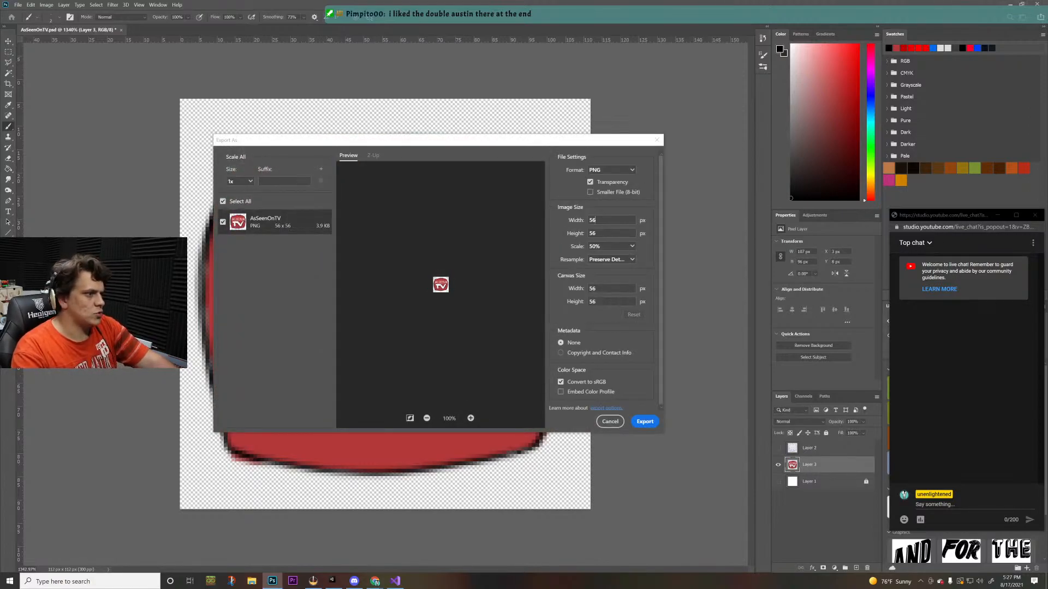
text(112)
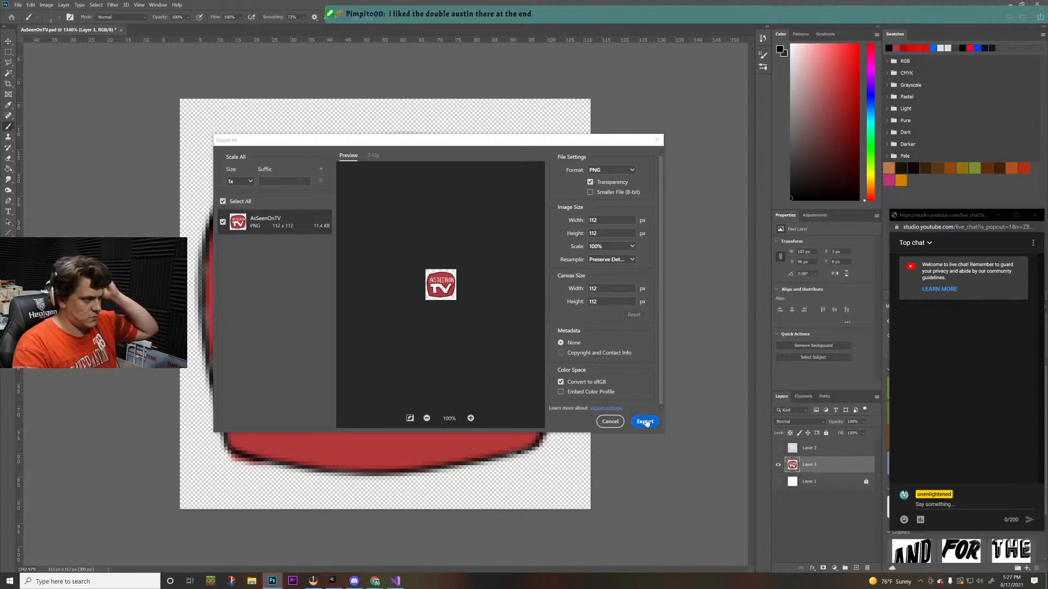
click(645, 422)
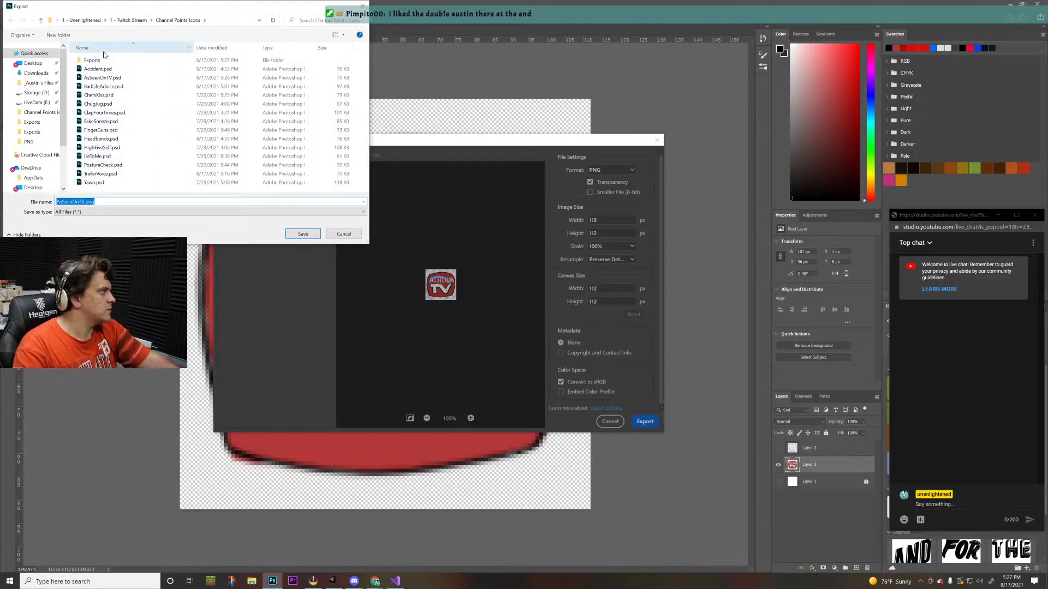
double_click(92, 60)
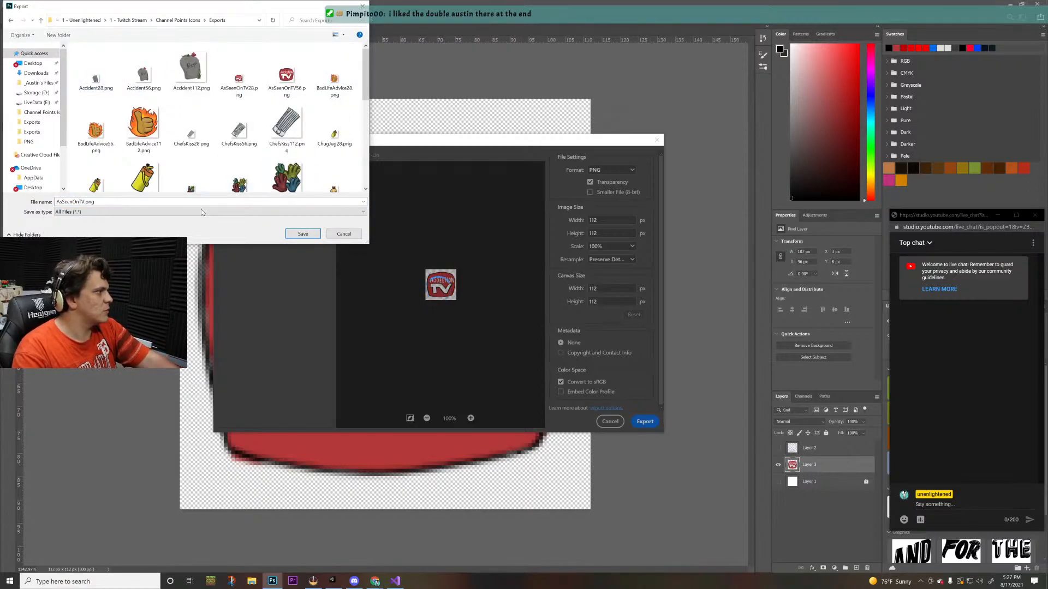
click(94, 201)
click(85, 202)
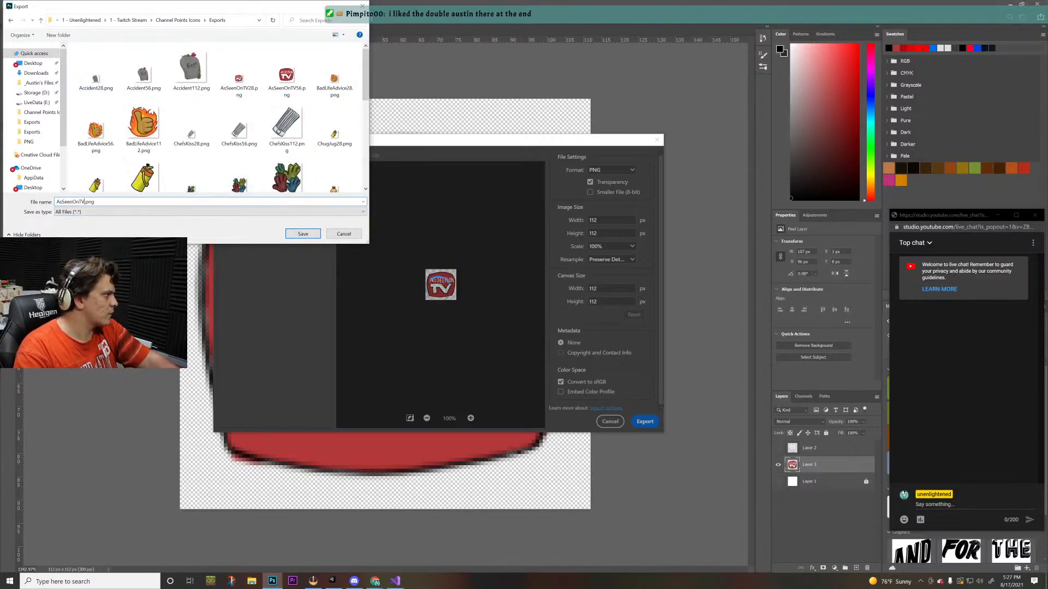
text(112)
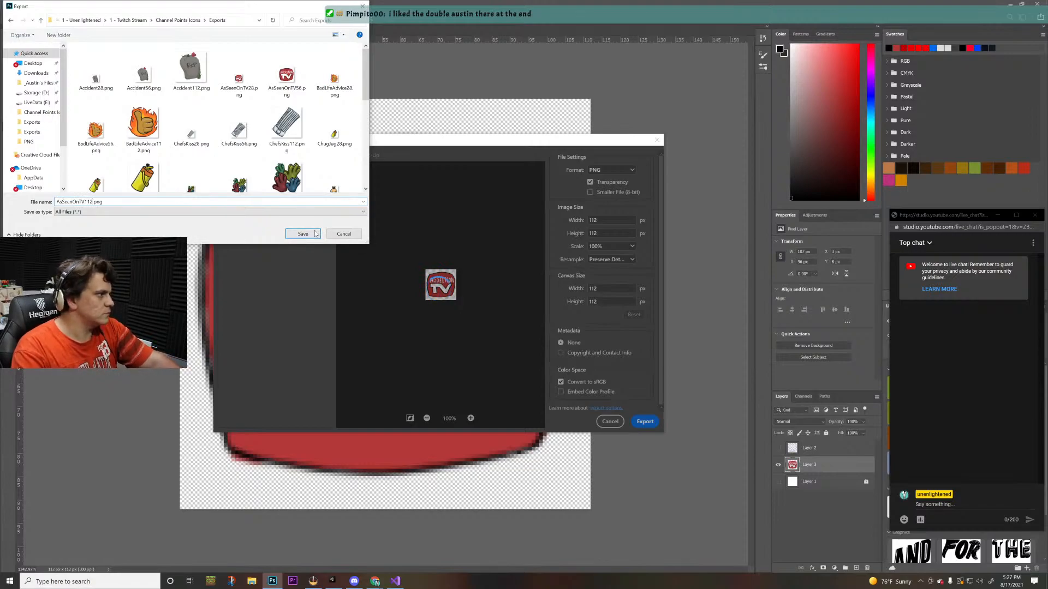
click(312, 234)
- Switch to the Twitch channel points page in Chrome and set the As seen on TV reward's background color to white
key(alt+Tab)
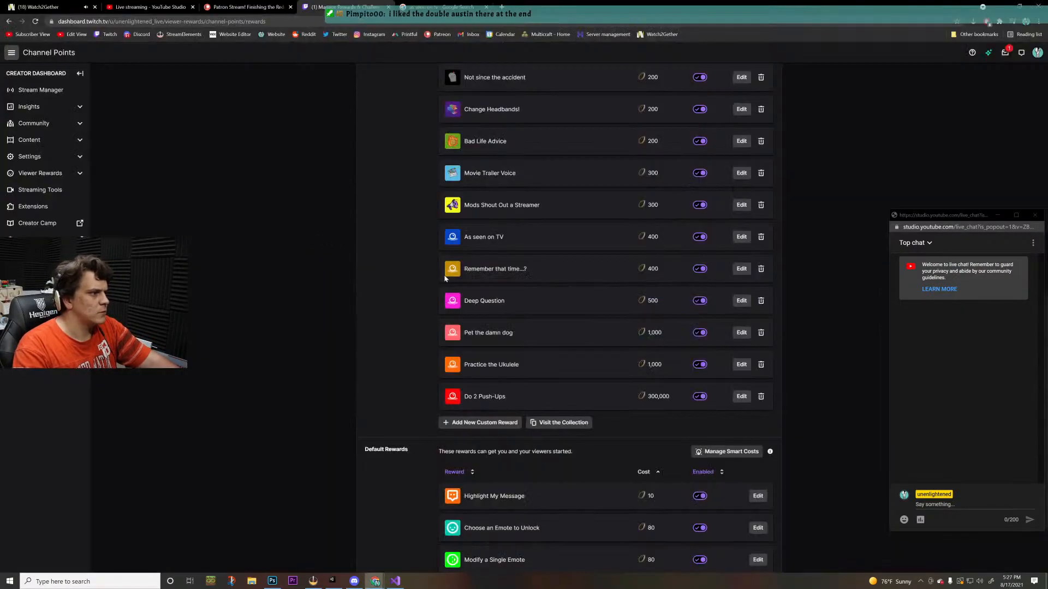
click(741, 237)
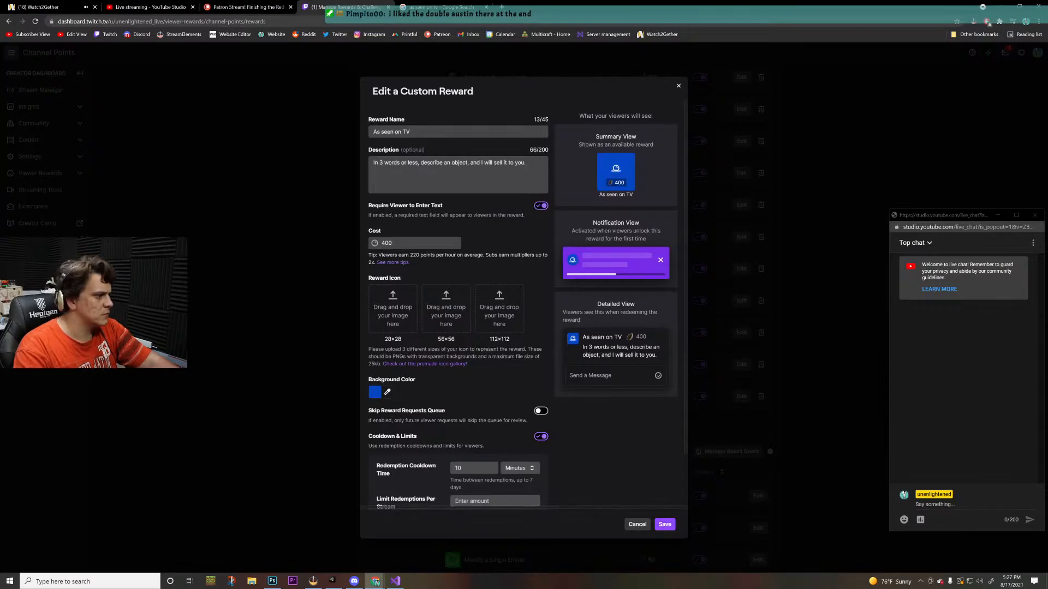
click(383, 394)
key(alt+Tab)
key(alt+Tab)
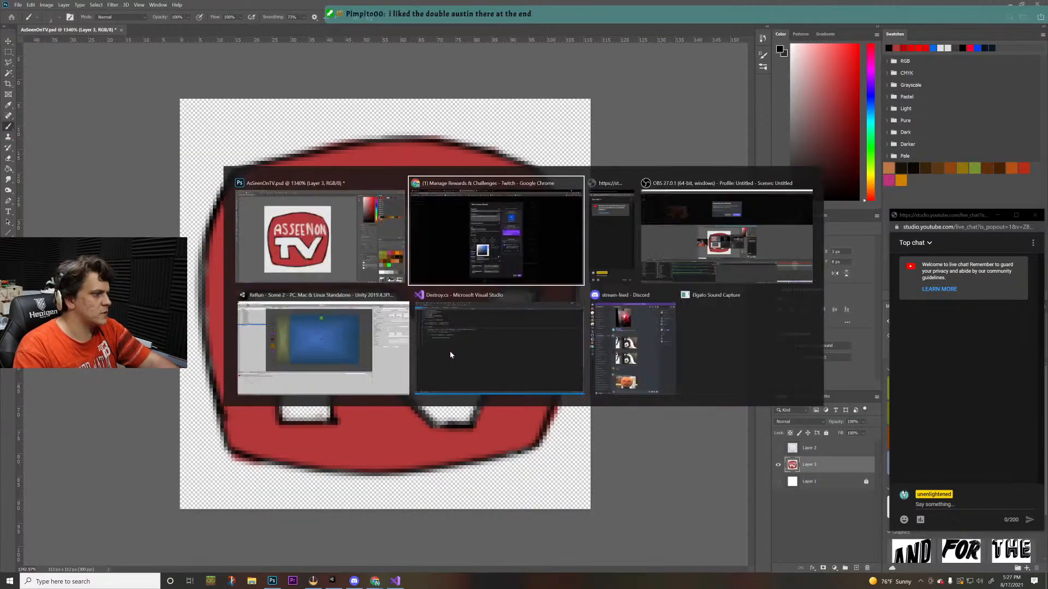
drag(436, 376, 383, 321)
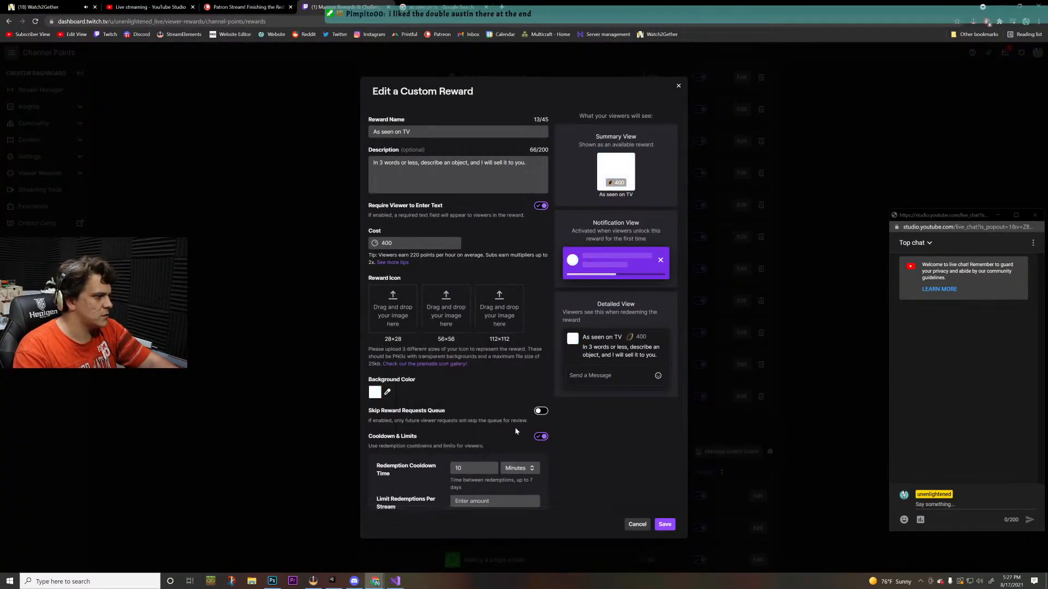
- Upload AsSeenOnTV28.png, AsSeenOnTV56.png and AsSeenOnTV112.png as the reward's 28, 56 and 112 px icons and save the reward
key(alt+Tab)
key(alt+Tab)
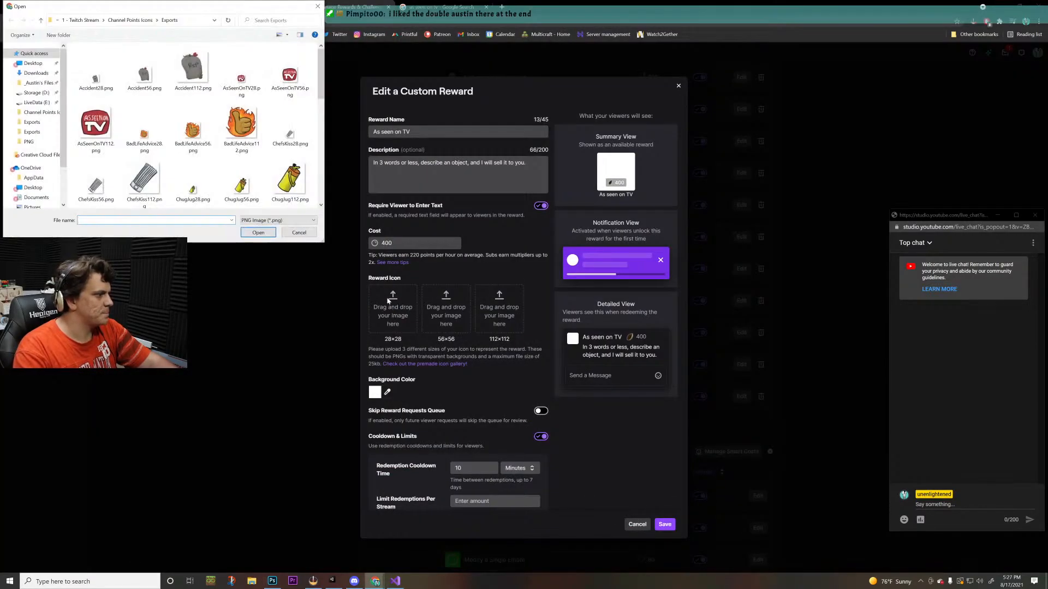
double_click(242, 76)
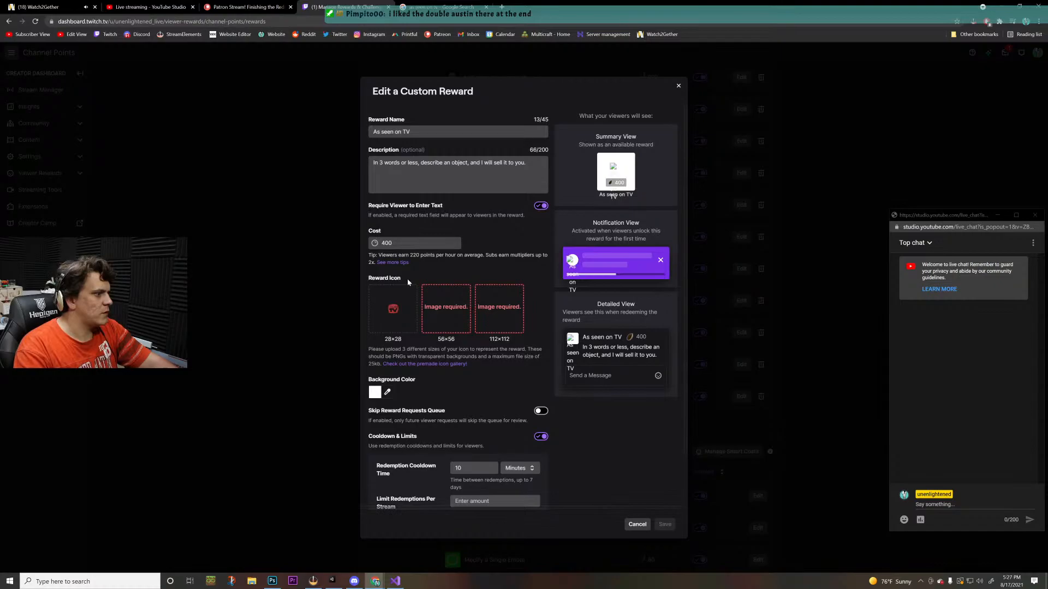
click(438, 323)
double_click(290, 74)
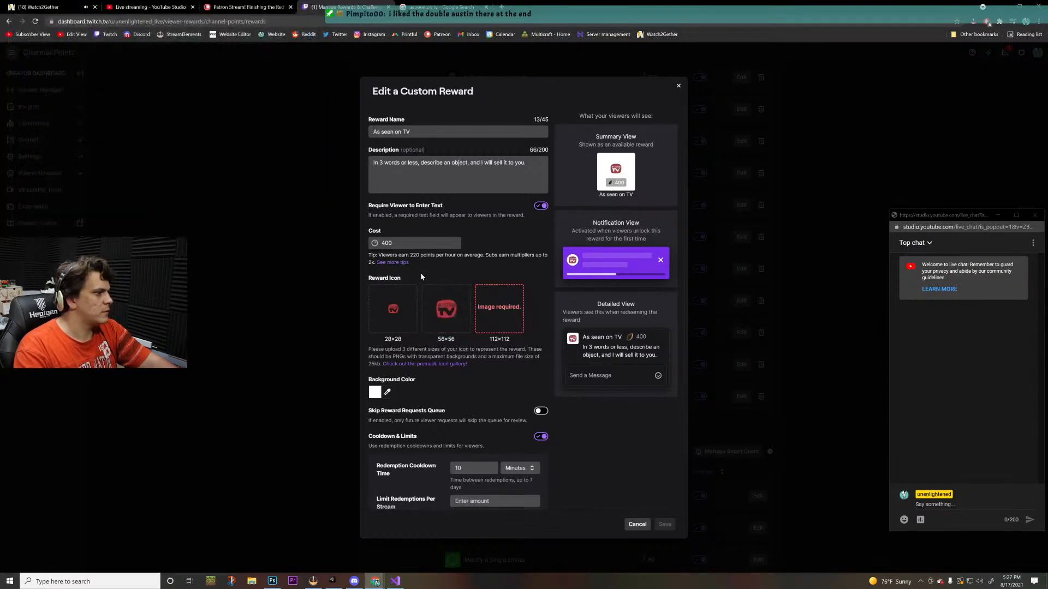
click(500, 322)
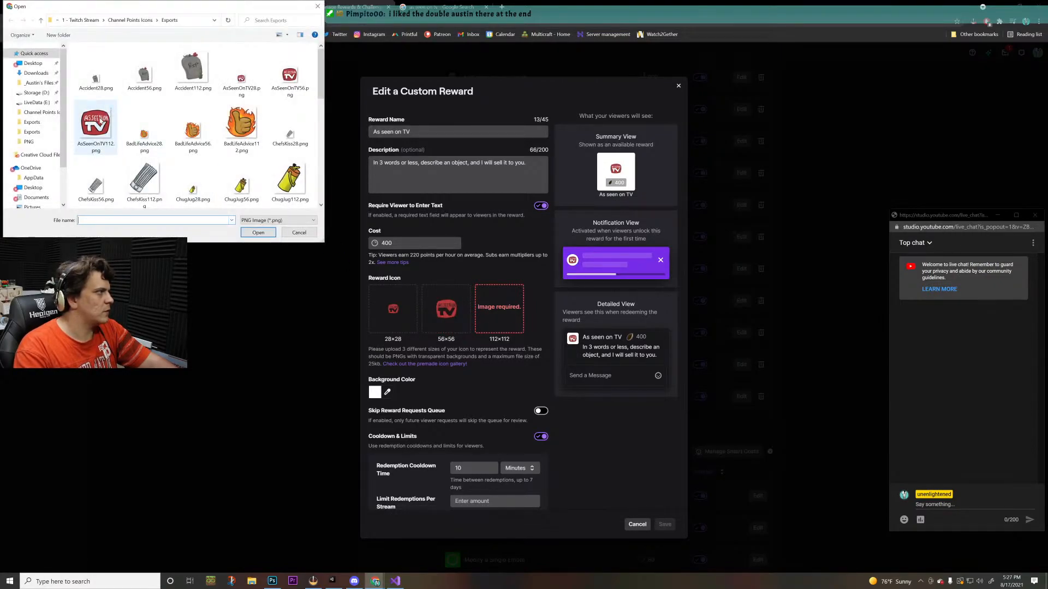
double_click(101, 122)
click(665, 524)
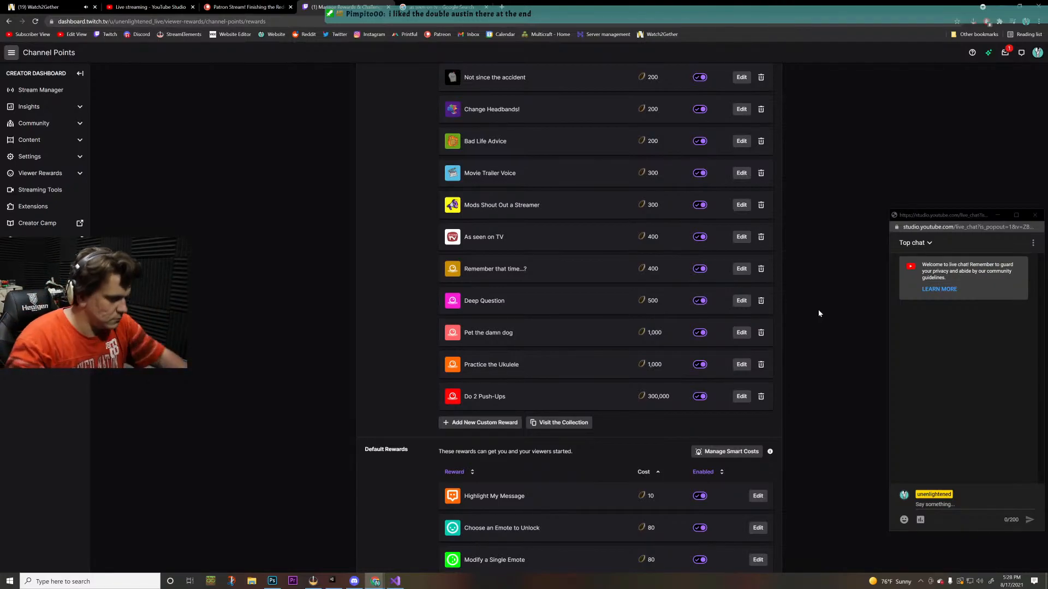
- Switch to Photoshop and save a copy of the icon document as Remember.psd with maximum compatibility
key(alt+Tab)
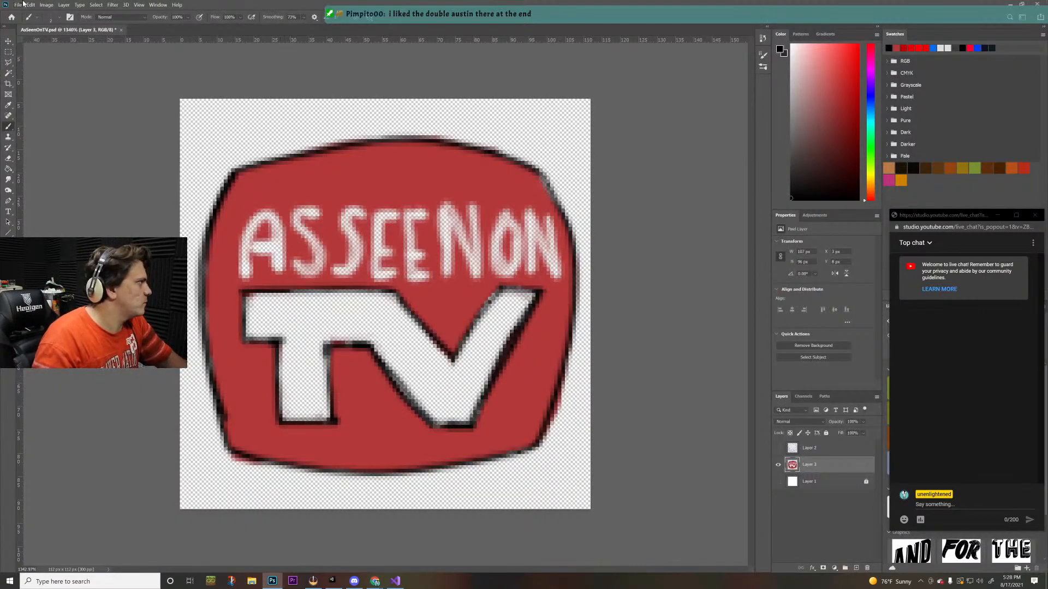
click(18, 5)
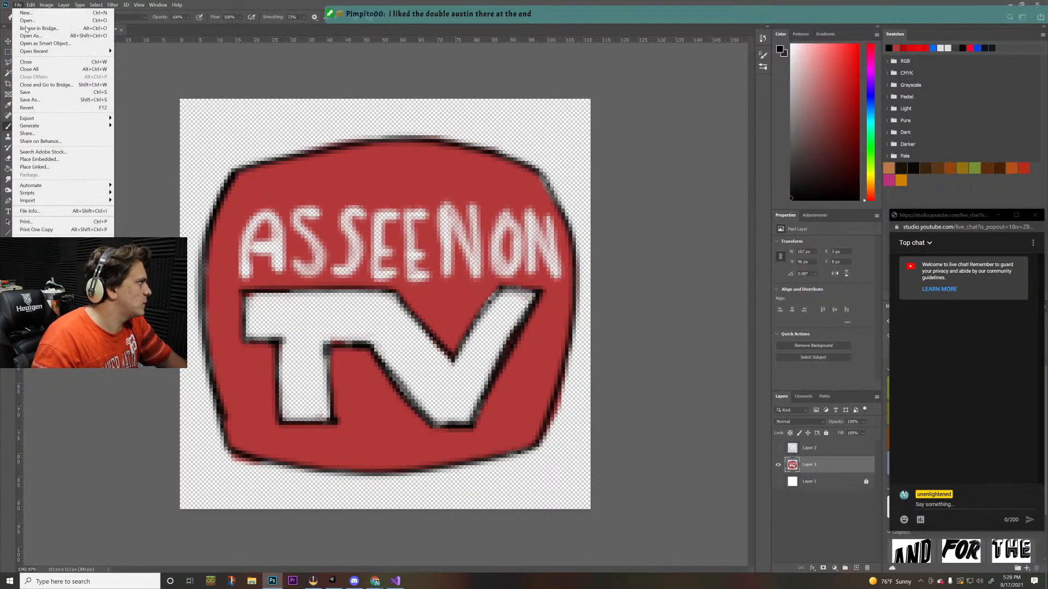
click(30, 100)
click(456, 305)
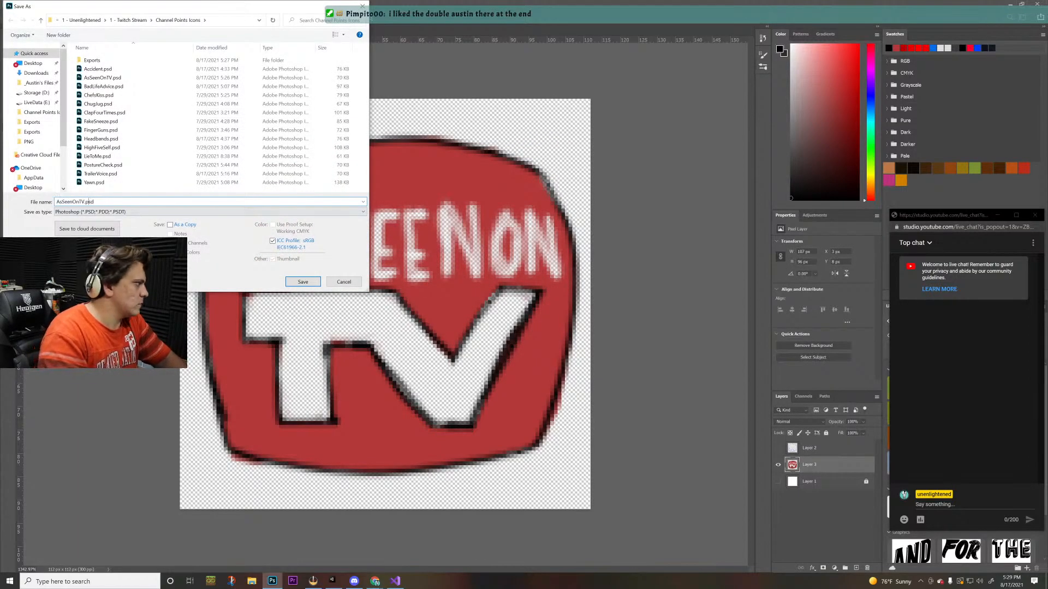
text(RememberThat)
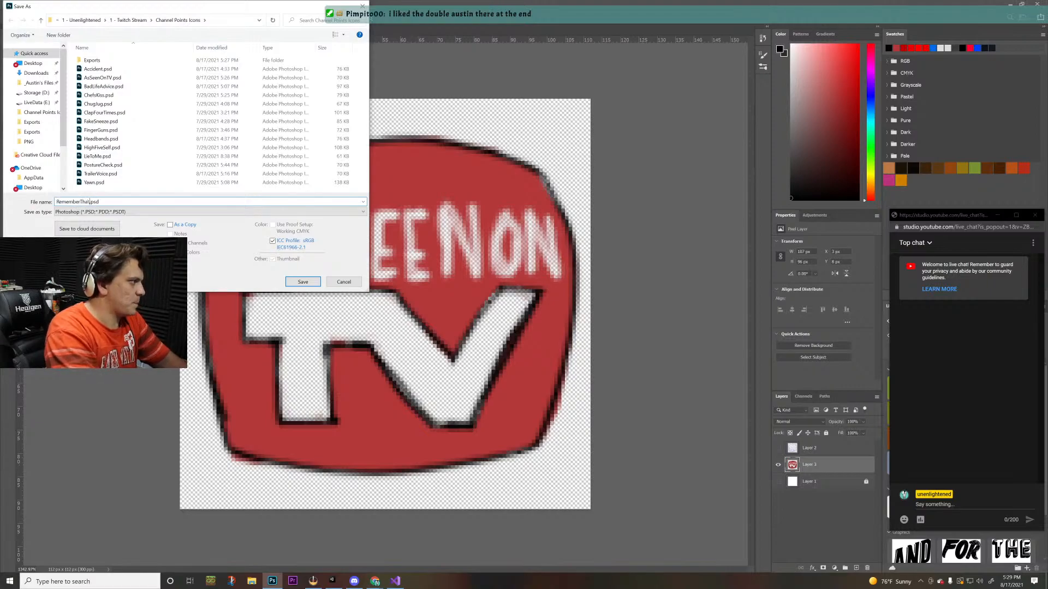
key(Return)
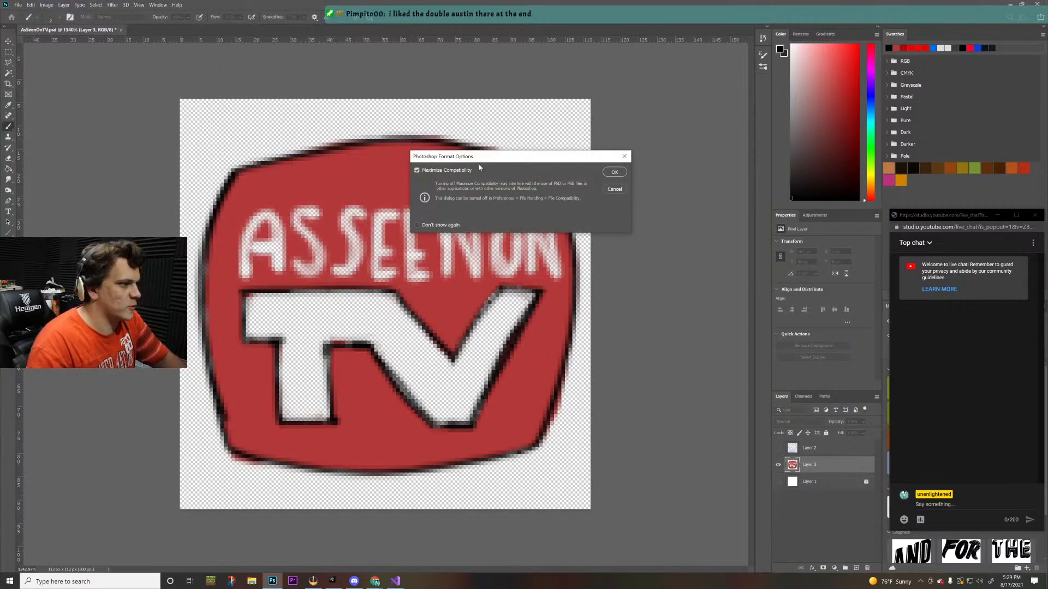
click(610, 172)
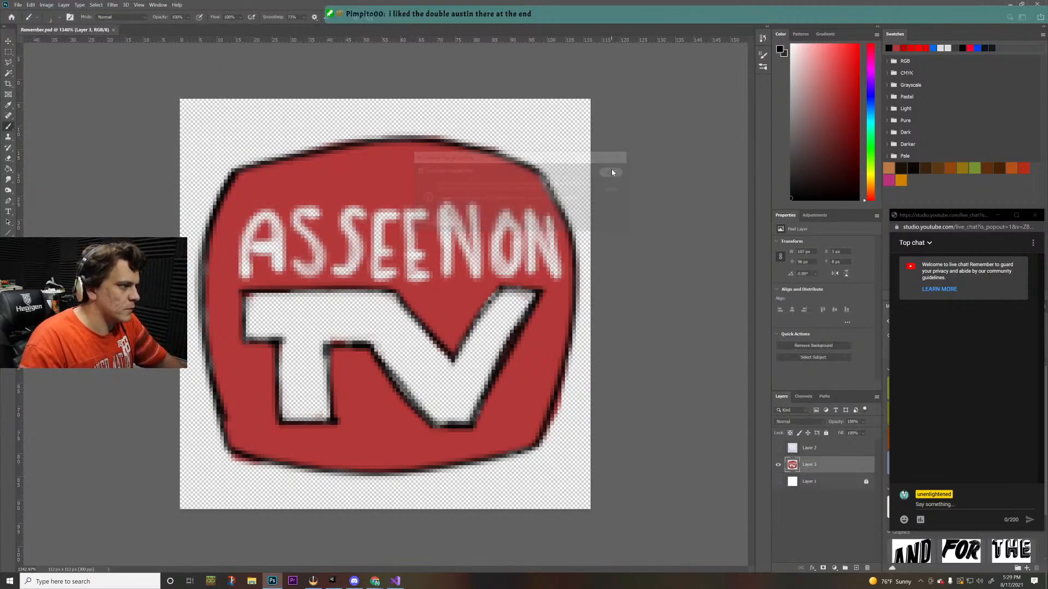
- Delete the two As Seen on TV artwork layers and add a new empty layer above the locked white one
shift+click(830, 450)
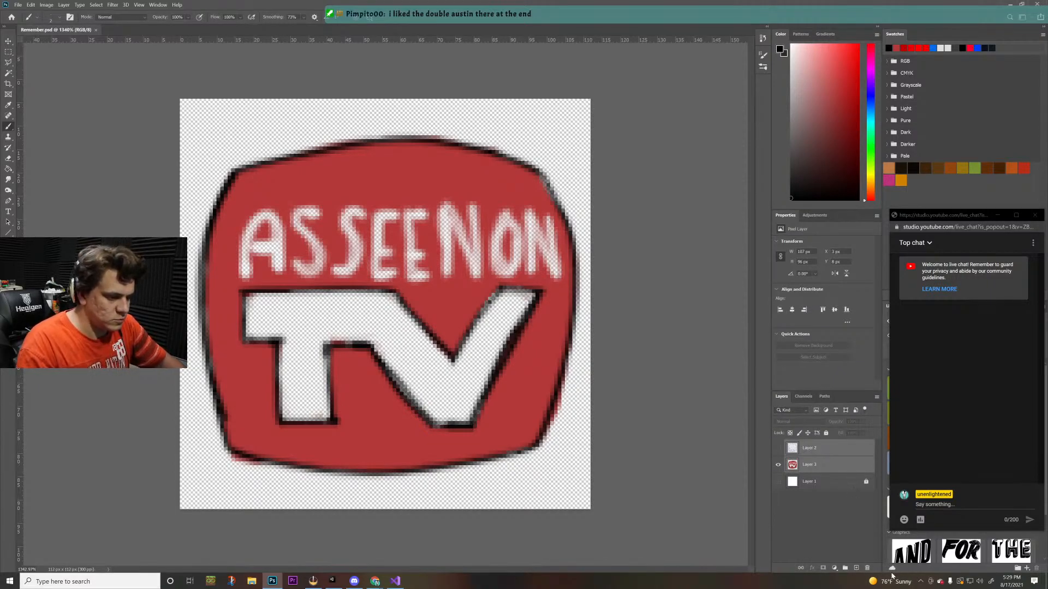
click(866, 568)
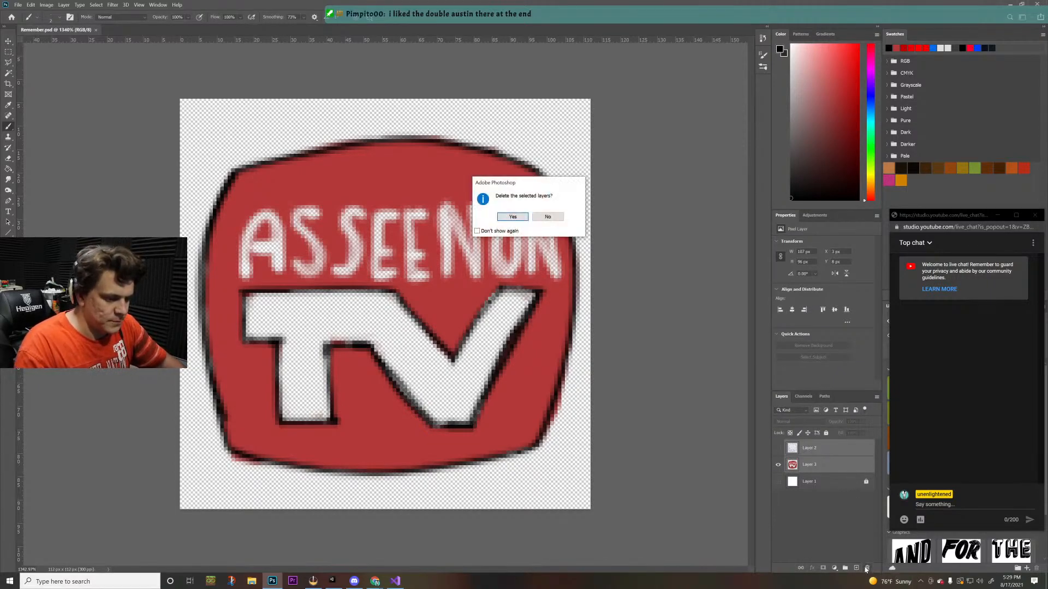
click(517, 216)
click(856, 568)
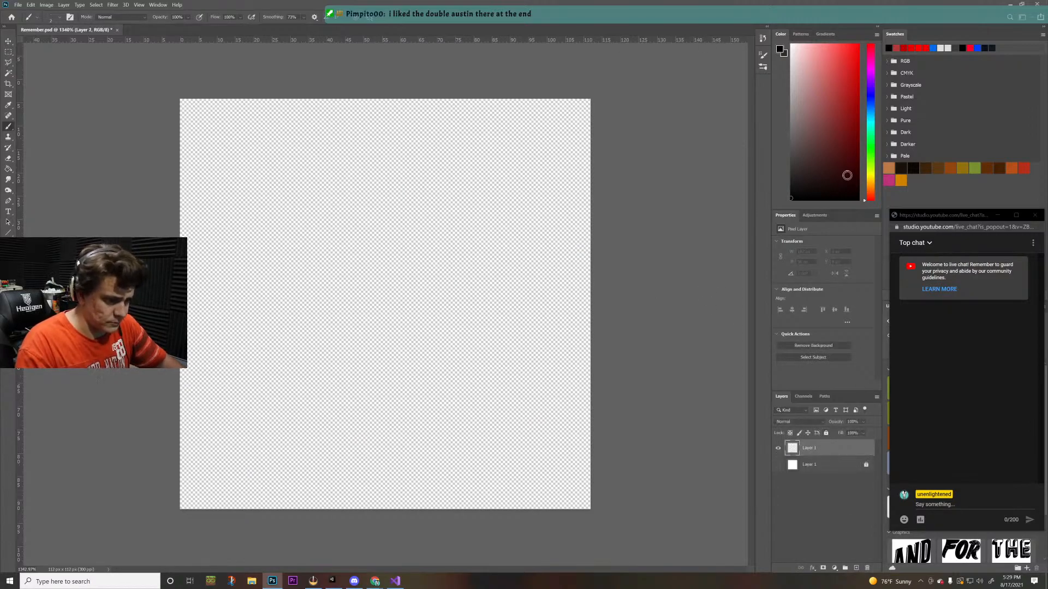
- Sketch the three upper lobes of a cloud in bright blue with brush smoothing lowered to 0%
click(869, 105)
click(858, 54)
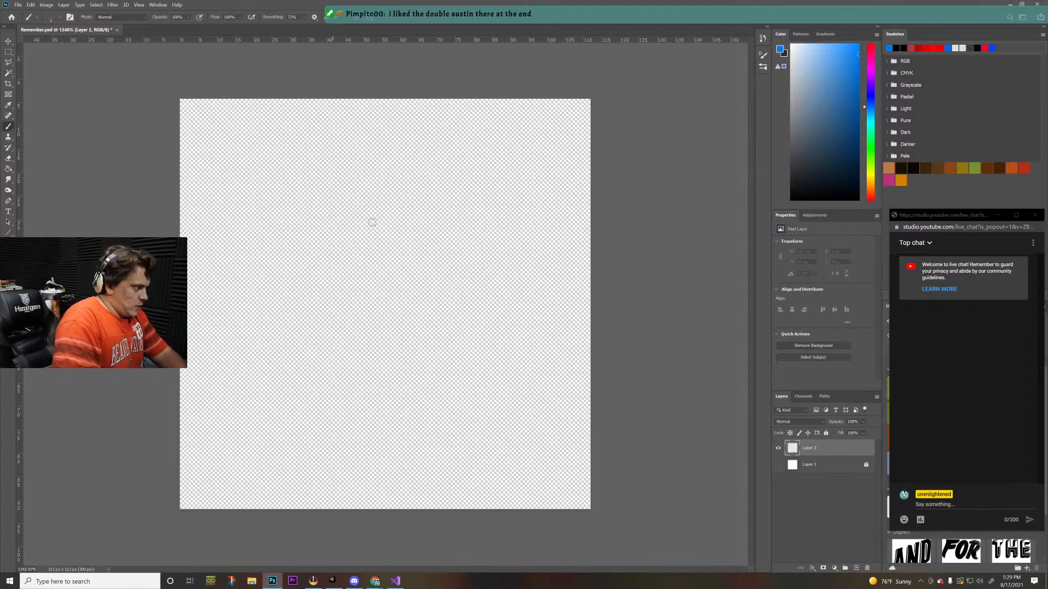
drag(311, 196, 277, 223)
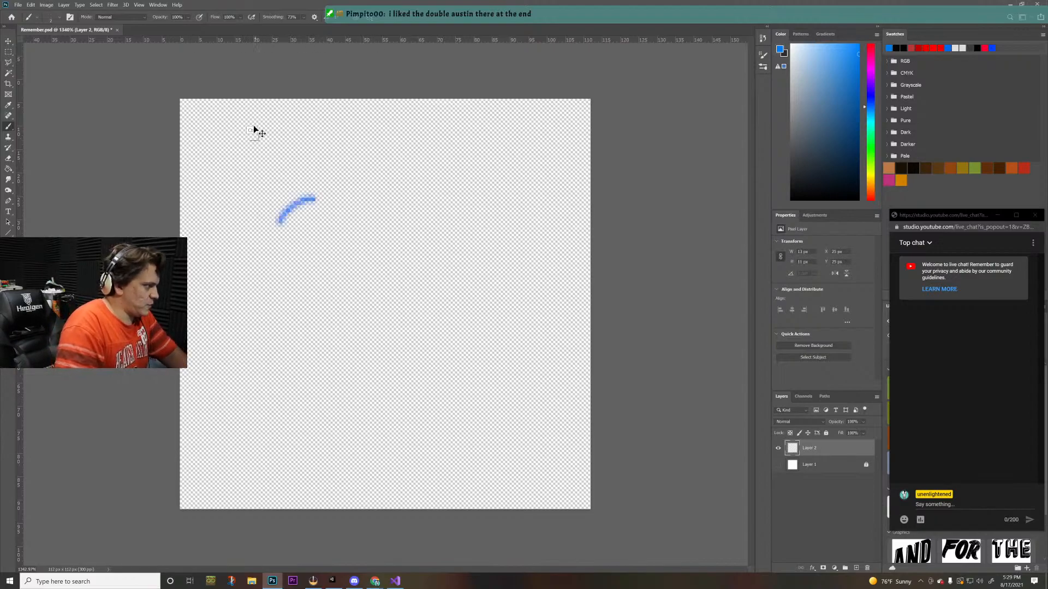
key(ctrl+z)
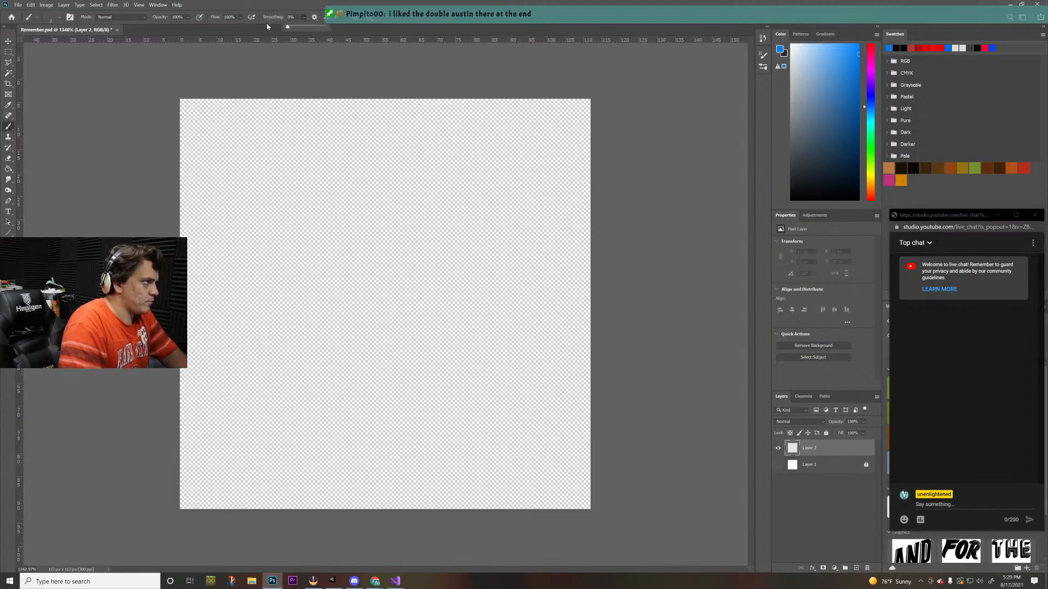
mouse_move(308, 187)
mouse_down()
mouse_move(215, 252)
mouse_move(259, 285)
mouse_up()
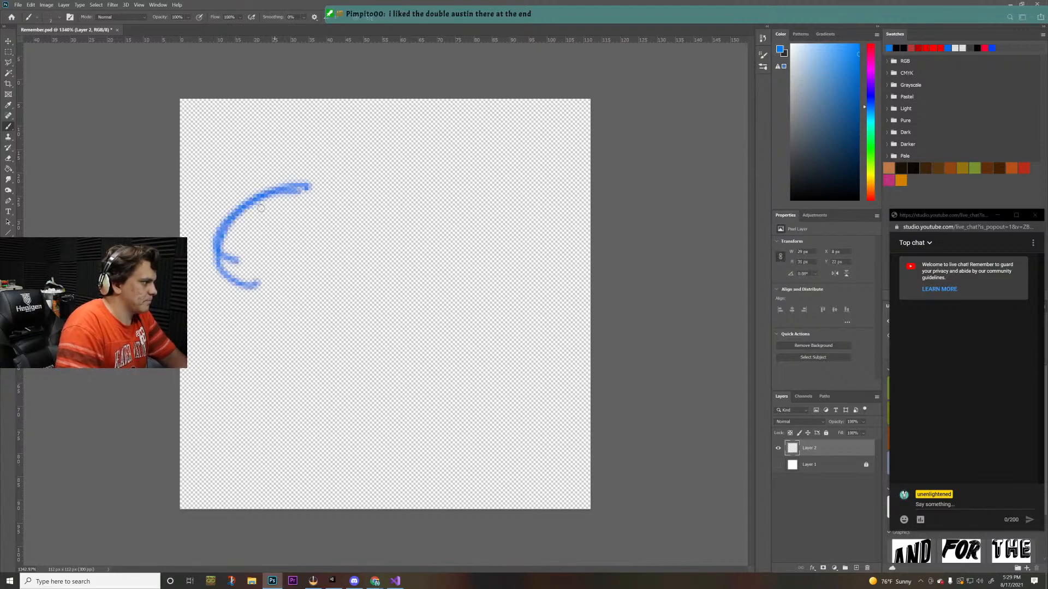
mouse_move(261, 208)
mouse_down()
mouse_move(235, 242)
mouse_move(332, 202)
mouse_move(314, 208)
mouse_move(387, 217)
mouse_move(404, 176)
mouse_move(437, 166)
mouse_move(461, 213)
mouse_move(435, 240)
mouse_move(532, 261)
mouse_move(480, 312)
mouse_move(548, 262)
mouse_up()
- Sketch the cloud's lower lobes in blue along the left, bottom and right, closing the outline
mouse_move(234, 283)
mouse_down()
mouse_move(206, 396)
mouse_move(283, 332)
mouse_up()
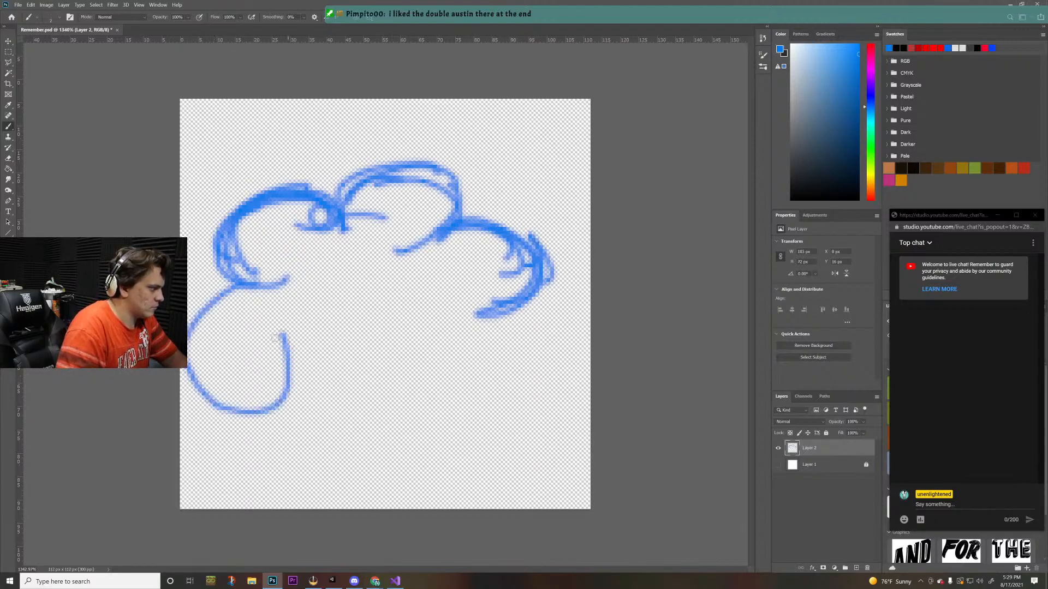
key(ctrl+z)
mouse_move(234, 284)
mouse_down()
mouse_move(219, 379)
mouse_move(200, 348)
mouse_move(282, 391)
mouse_move(224, 293)
mouse_move(236, 283)
mouse_move(235, 380)
mouse_up()
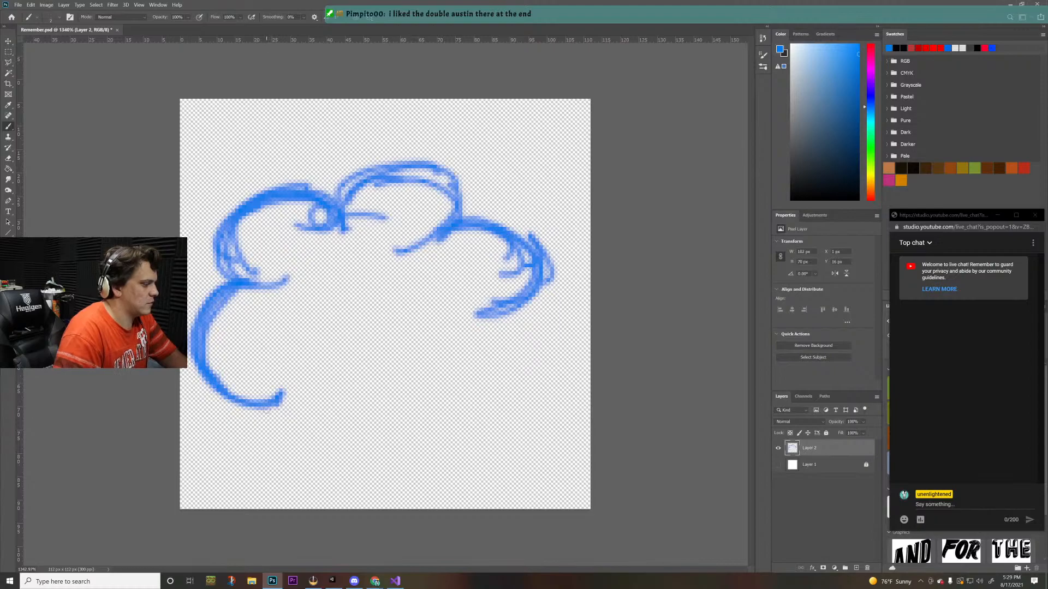
mouse_move(263, 407)
mouse_down()
mouse_move(418, 437)
mouse_move(408, 413)
mouse_up()
mouse_move(265, 415)
mouse_down()
mouse_move(322, 471)
mouse_move(398, 458)
mouse_move(410, 408)
mouse_move(543, 315)
mouse_move(414, 399)
mouse_move(562, 368)
mouse_move(537, 309)
mouse_move(572, 339)
mouse_move(411, 411)
mouse_up()
key(ctrl+z)
key(ctrl+z)
mouse_move(420, 419)
mouse_down()
mouse_move(524, 403)
mouse_move(549, 316)
mouse_move(531, 301)
mouse_up()
drag(531, 301, 551, 312)
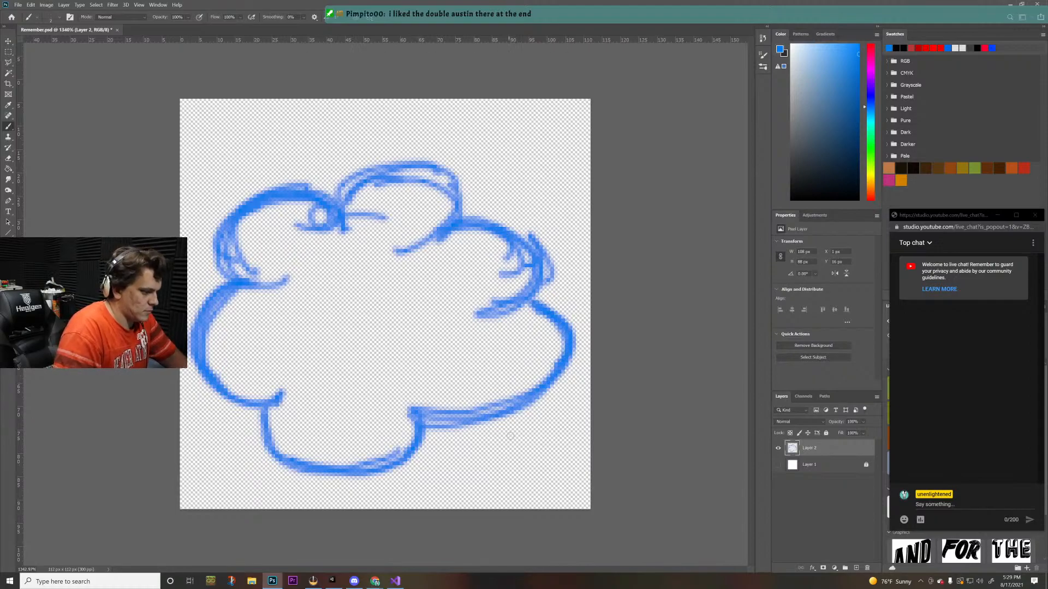
- Sketch a small blue cloud below the large cloud's lower-right edge and move the whole sketch upward on the canvas
mouse_move(510, 434)
mouse_down()
mouse_move(474, 440)
mouse_move(472, 464)
mouse_move(488, 488)
mouse_move(536, 475)
mouse_move(552, 457)
mouse_move(535, 448)
mouse_move(534, 431)
mouse_move(500, 432)
mouse_move(463, 485)
mouse_up()
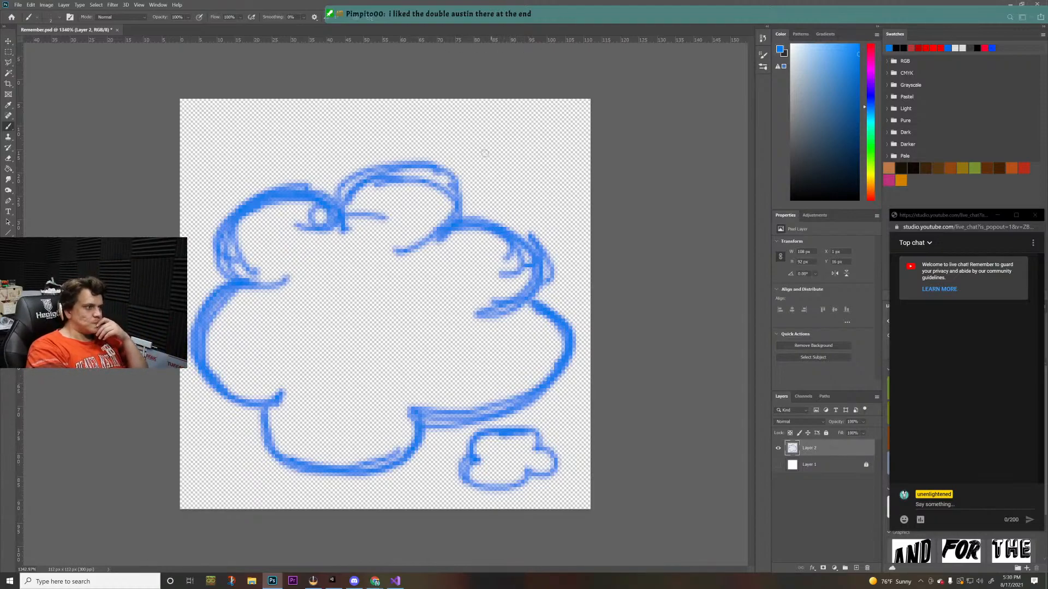
key(ctrl+t)
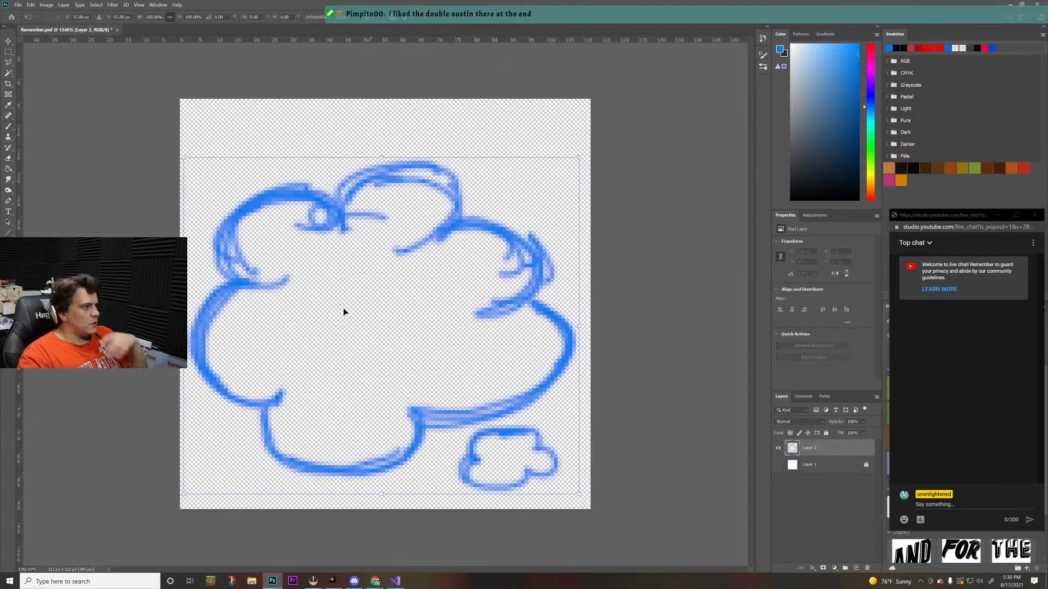
drag(332, 323, 337, 300)
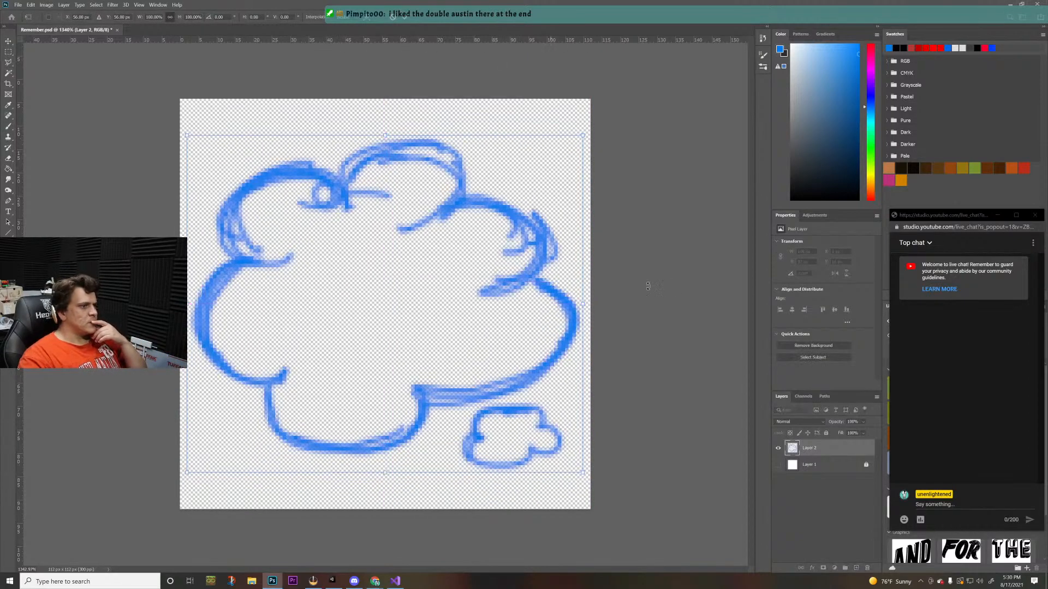
key(Return)
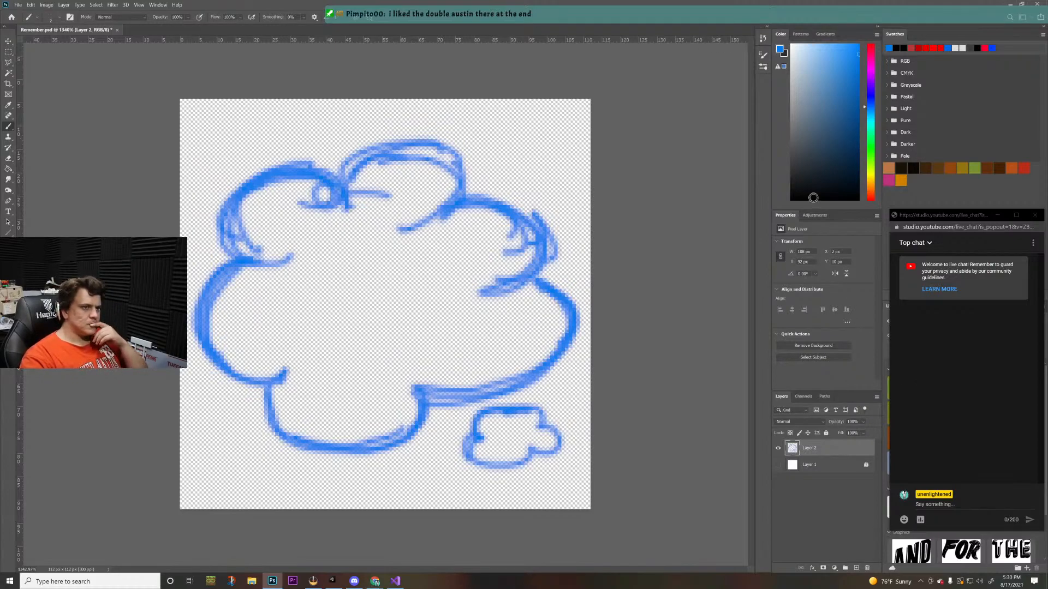
- Set the brush to black with 62% smoothing and add a new layer above the blue sketch
drag(808, 181, 789, 201)
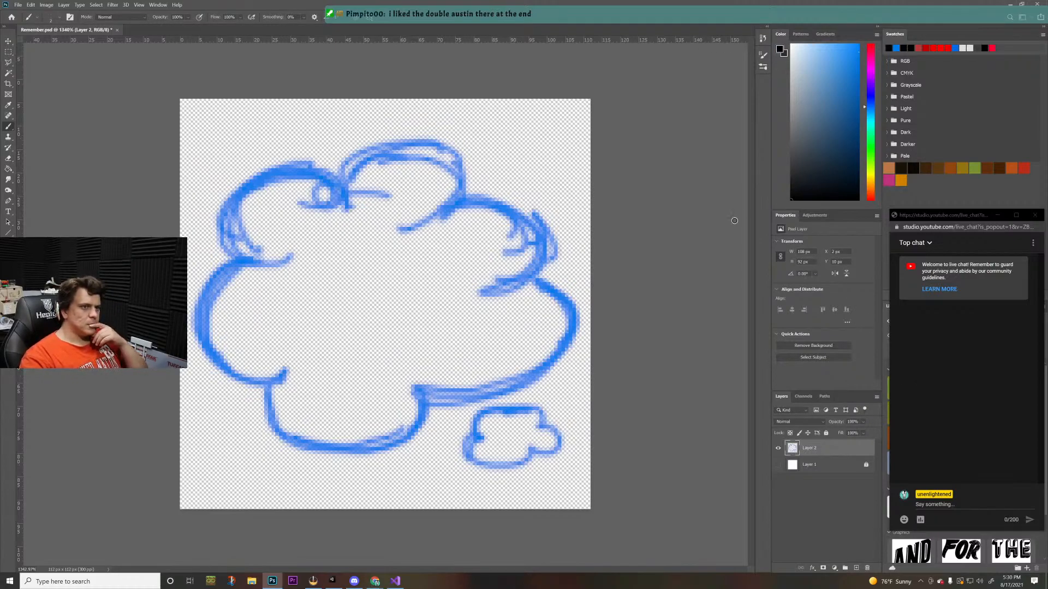
click(304, 17)
drag(305, 27, 337, 29)
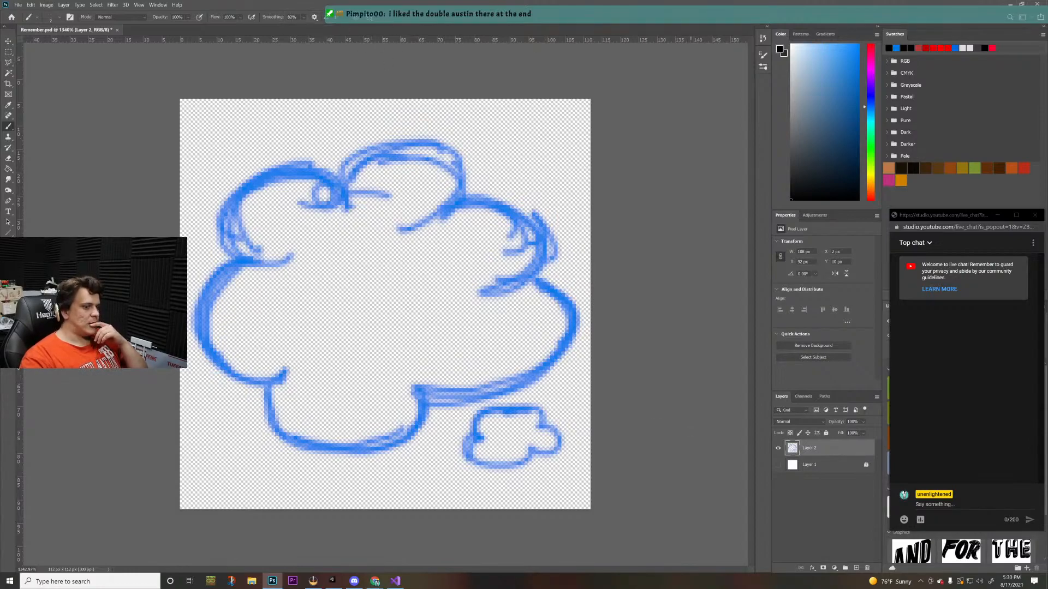
click(855, 568)
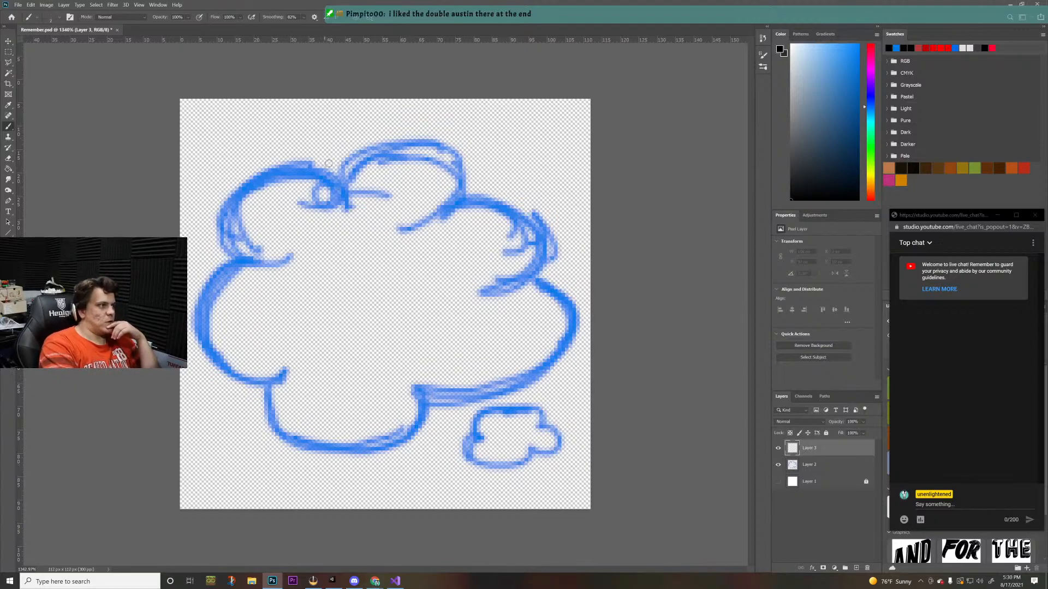
- Ink the large cloud's upper, right-hand and left-hand lobes in black, tracing the blue sketch
mouse_move(345, 209)
mouse_down()
mouse_move(350, 164)
mouse_move(378, 151)
mouse_move(468, 154)
mouse_move(472, 207)
mouse_move(420, 235)
mouse_move(502, 196)
mouse_move(525, 210)
mouse_move(501, 202)
mouse_move(538, 236)
mouse_move(530, 286)
mouse_move(501, 301)
mouse_move(454, 297)
mouse_up()
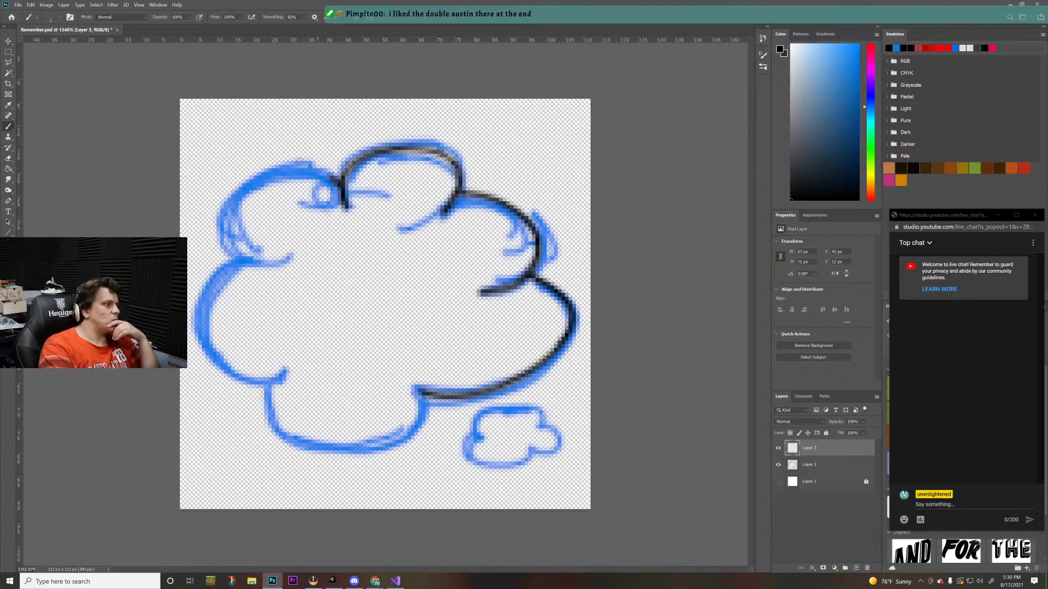
mouse_move(224, 185)
mouse_down()
mouse_move(192, 214)
mouse_move(218, 257)
mouse_up()
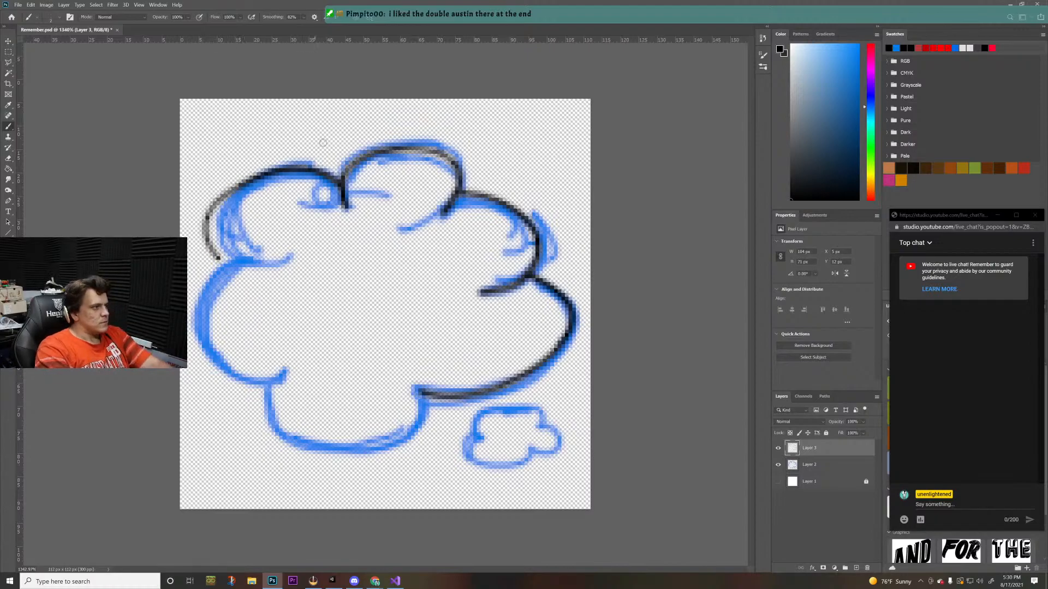
key(ctrl+z)
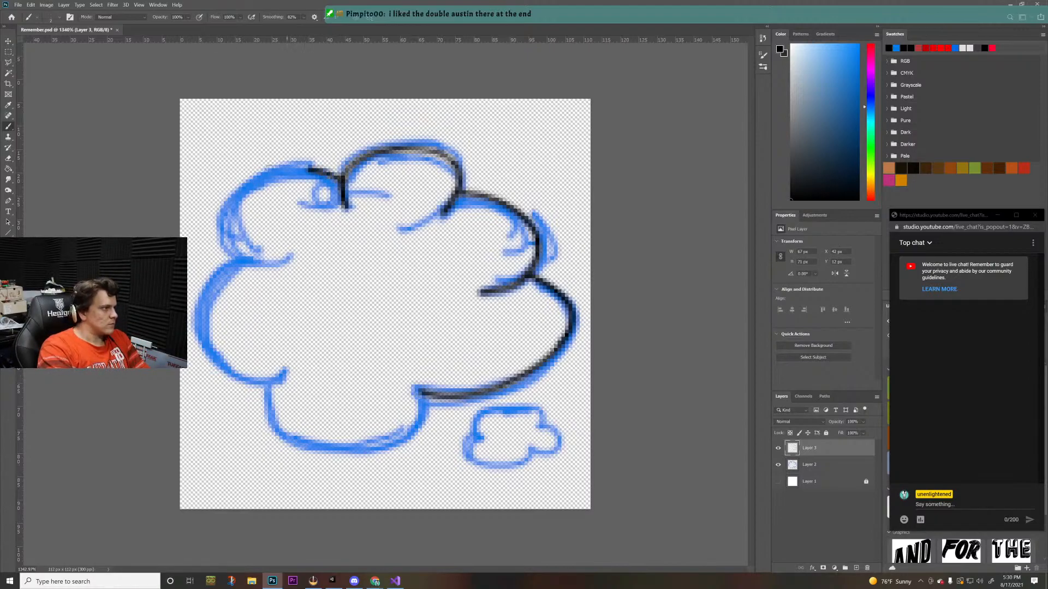
drag(213, 205, 203, 230)
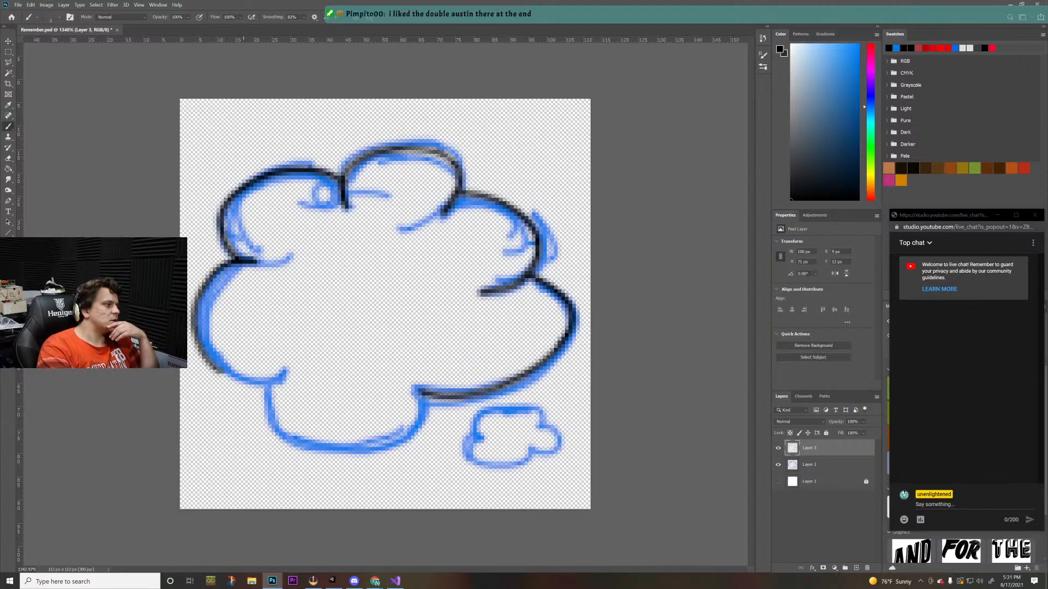
drag(224, 371, 302, 375)
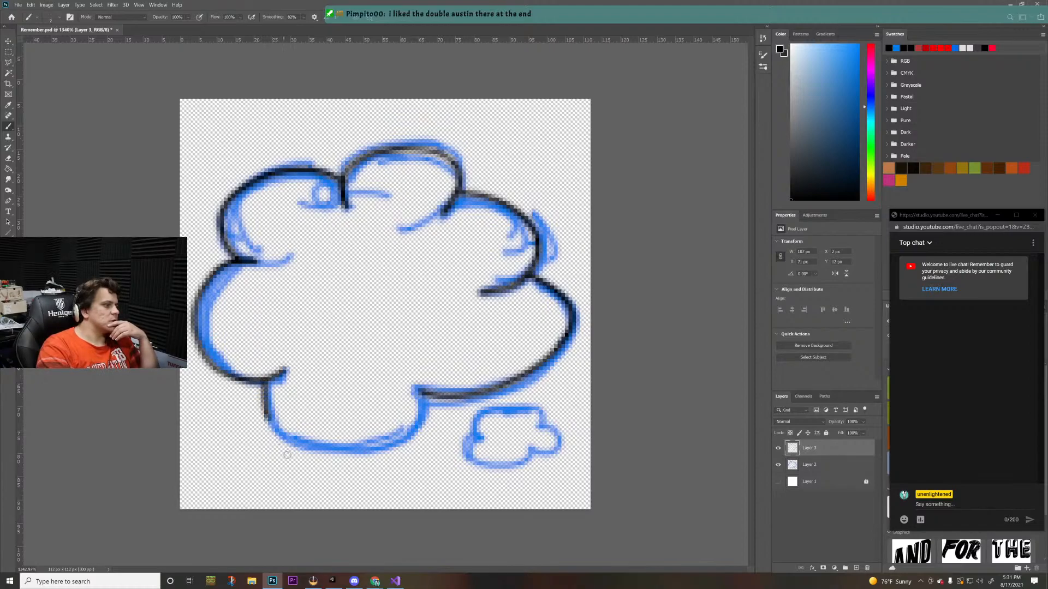
mouse_move(318, 465)
mouse_down()
mouse_move(400, 454)
mouse_move(470, 422)
mouse_up()
key(ctrl+z)
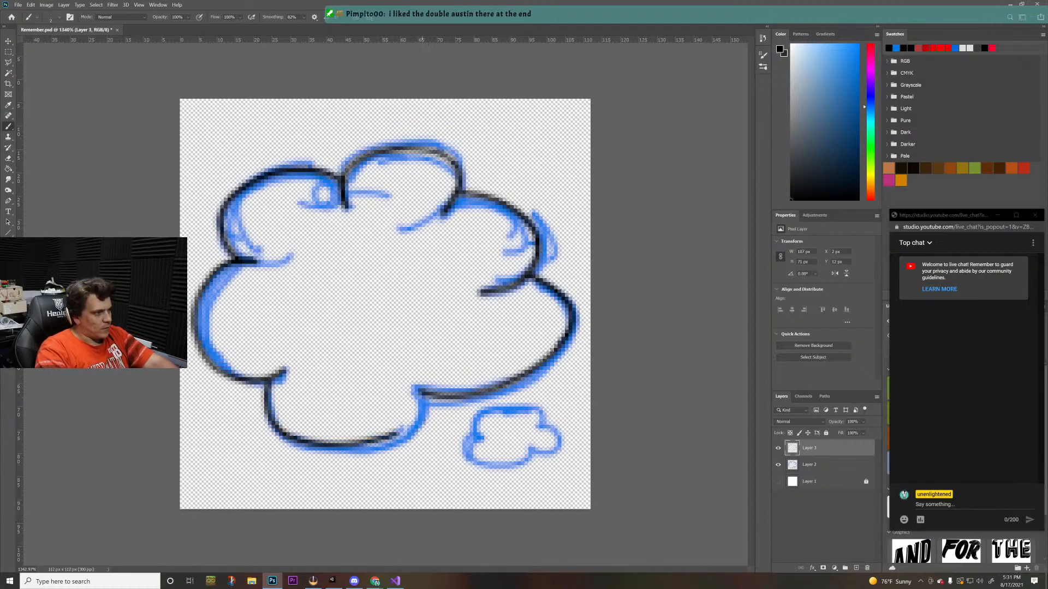
key(ctrl+z)
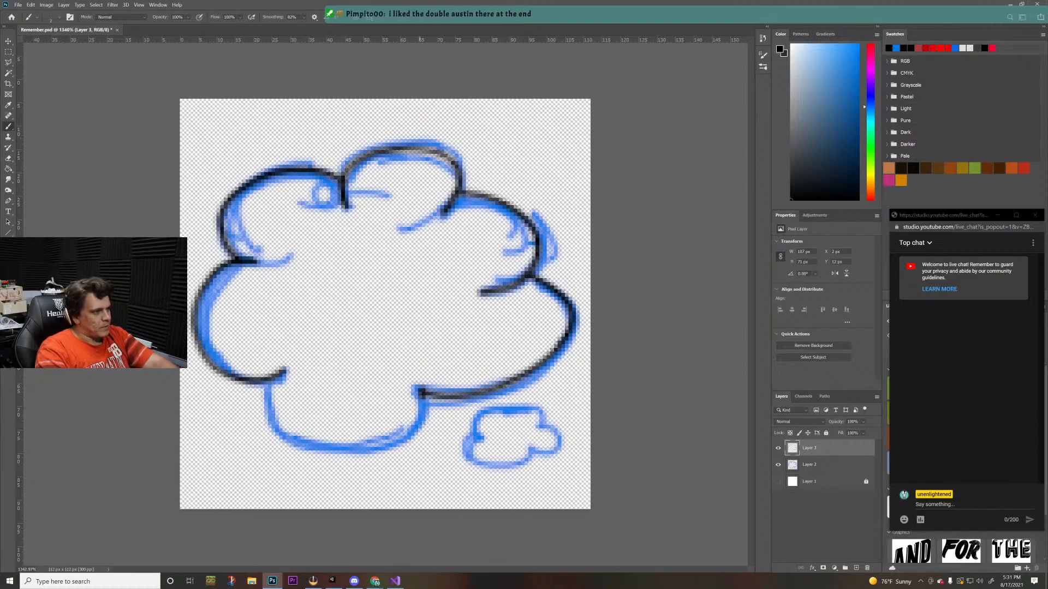
- Ink the large cloud's bottom lobe and the complete outline of the small cloud in black
drag(381, 462, 291, 457)
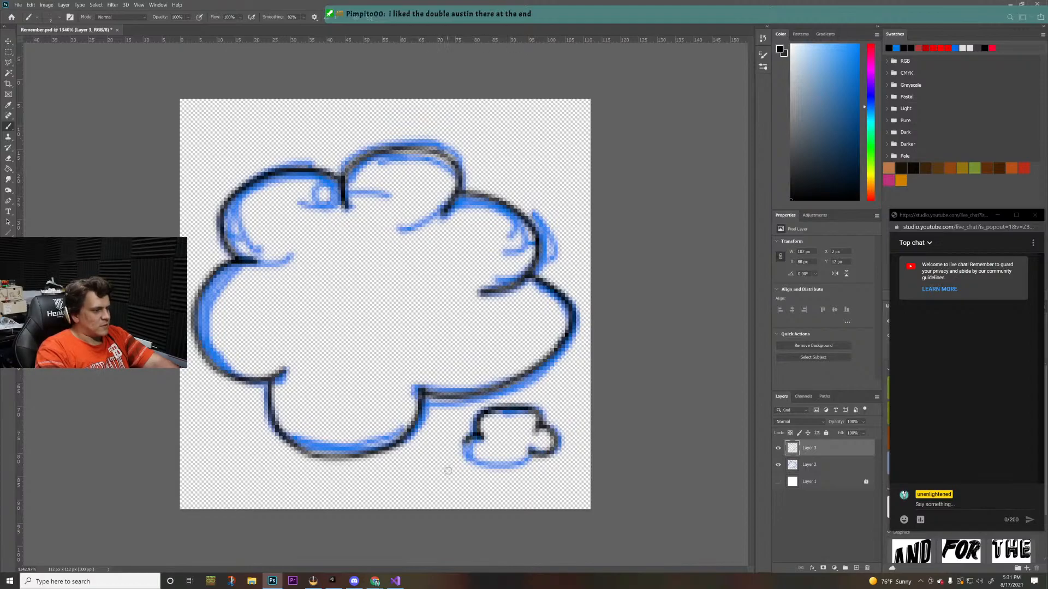
drag(529, 470, 543, 459)
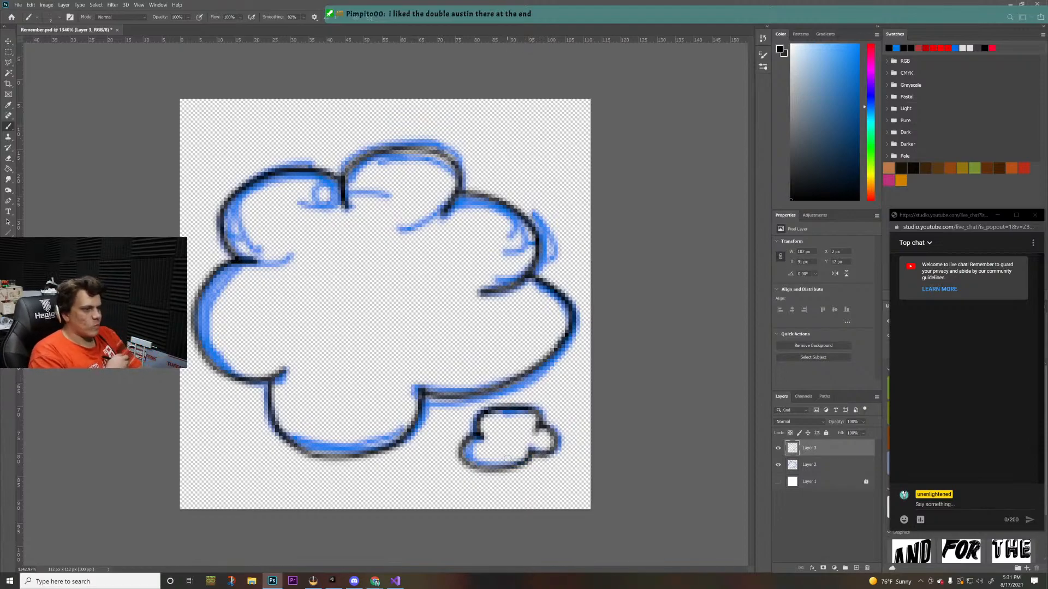
- Add a layer between the line art and the sketch and paint the upper-left lobe white with 0% smoothing
click(816, 468)
click(855, 568)
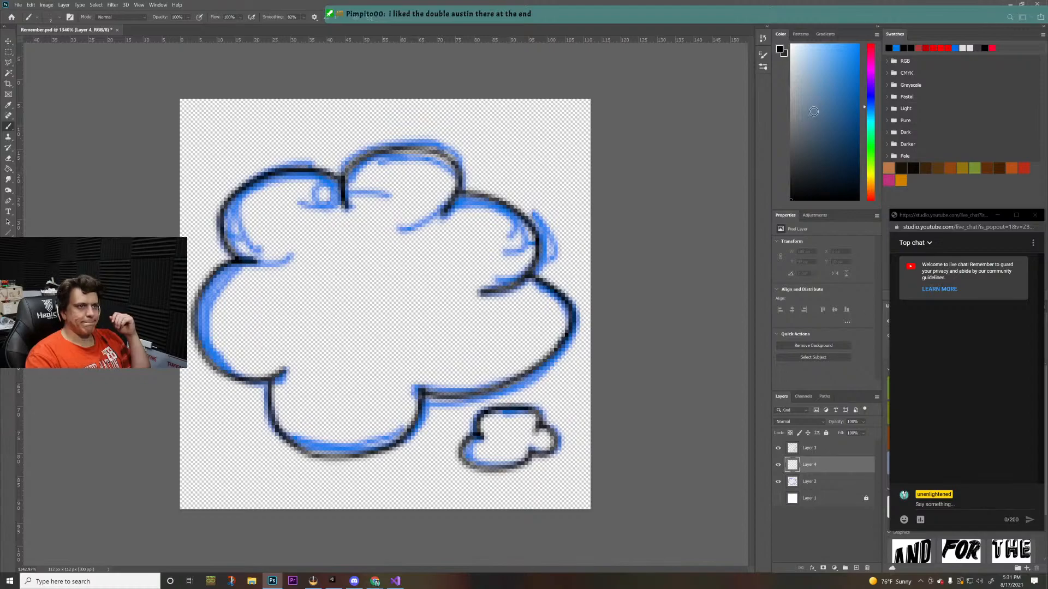
key(x)
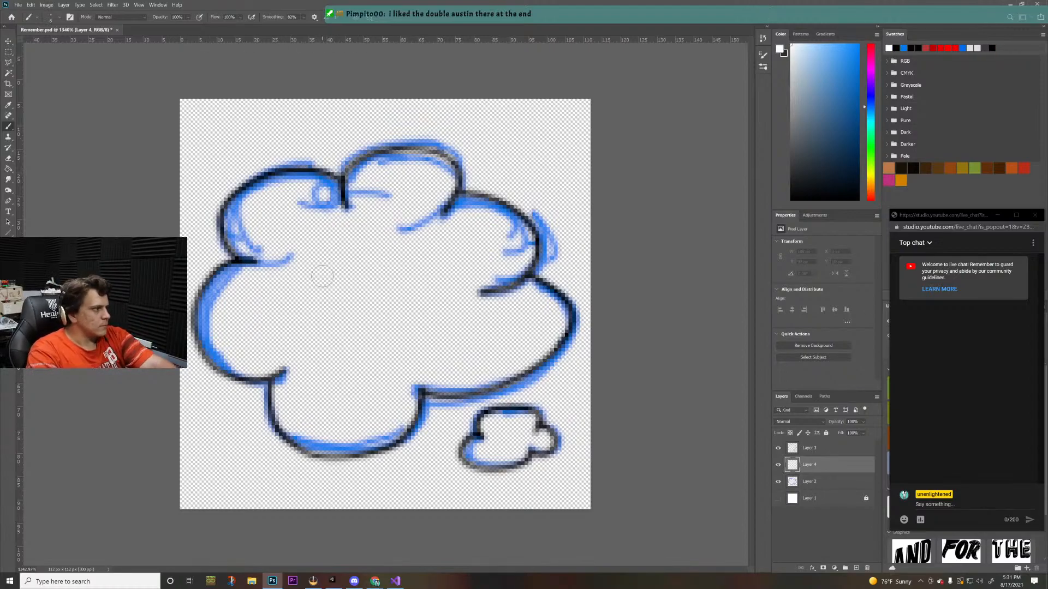
mouse_move(315, 283)
mouse_down()
mouse_move(285, 287)
mouse_move(309, 247)
mouse_move(294, 237)
mouse_move(315, 239)
mouse_up()
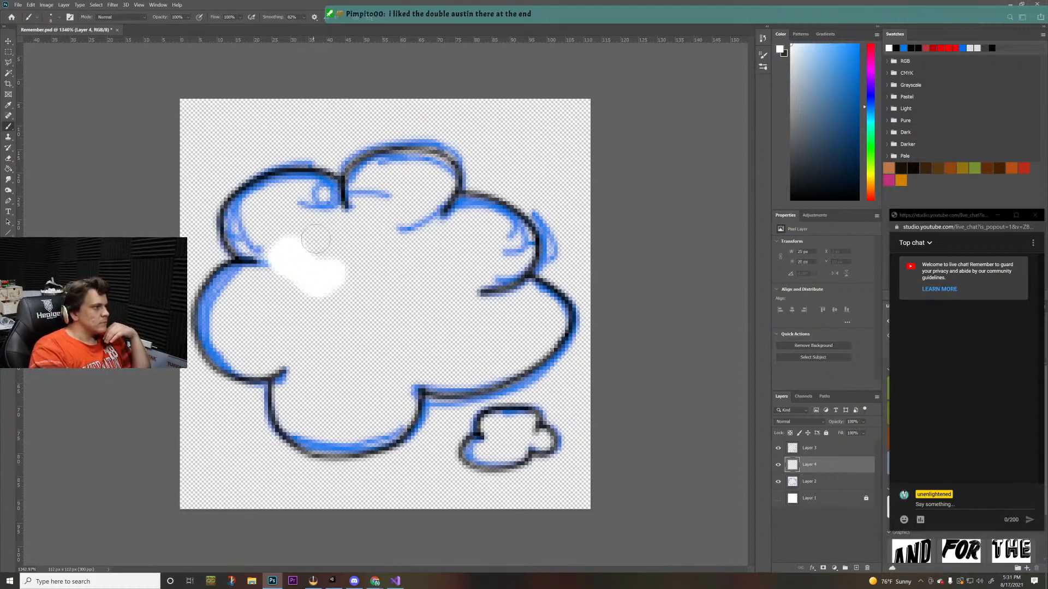
click(304, 17)
mouse_move(277, 242)
mouse_down()
mouse_move(294, 262)
mouse_move(262, 222)
mouse_move(278, 206)
mouse_move(270, 223)
mouse_move(250, 223)
mouse_move(252, 208)
mouse_move(296, 189)
mouse_move(327, 194)
mouse_up()
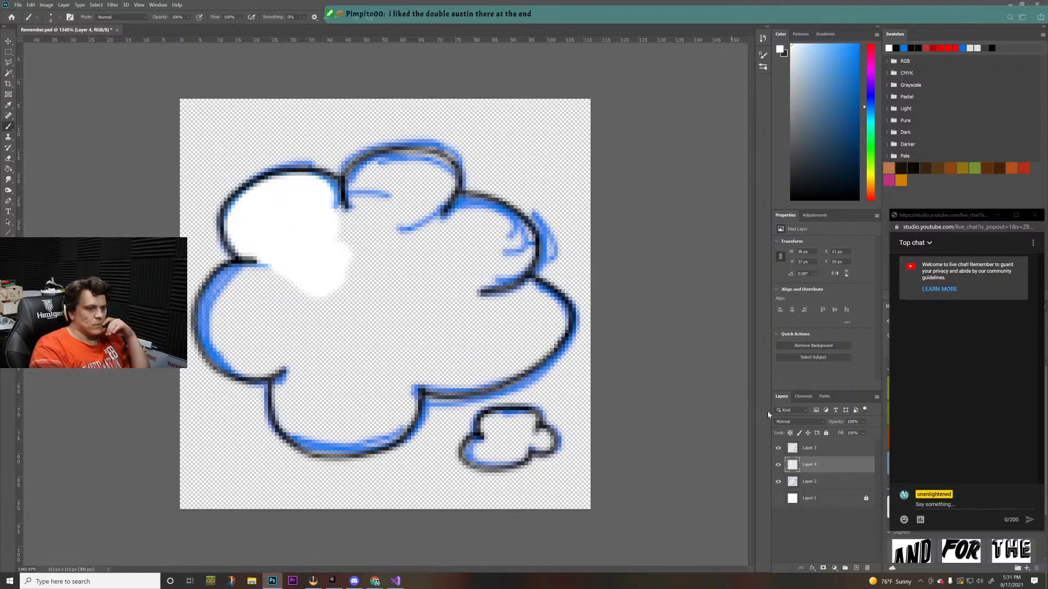
- Hide the blue sketch layer and paint the rest of the large cloud and the small cloud white
click(776, 483)
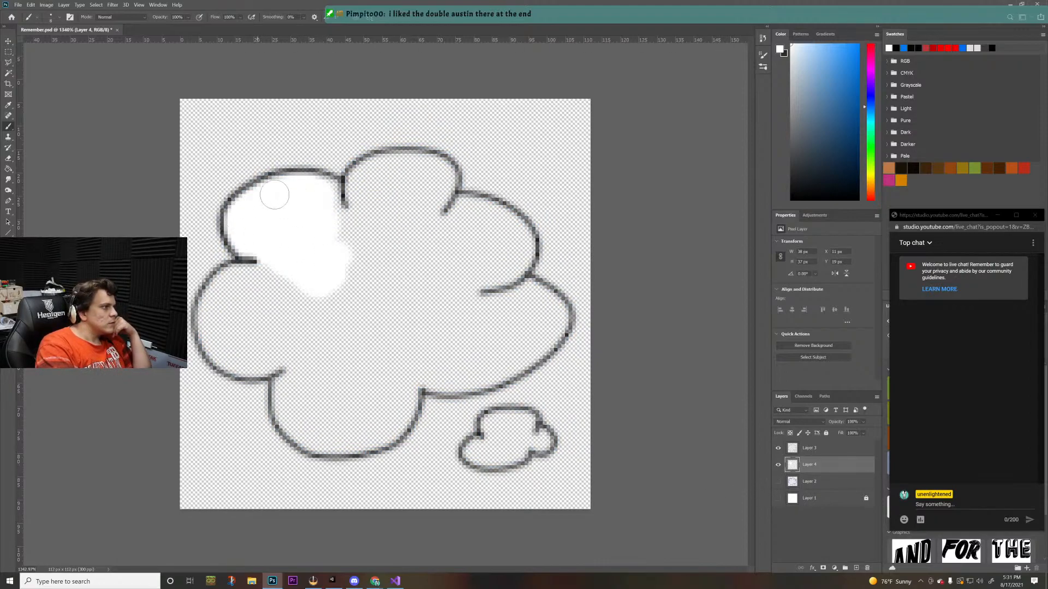
mouse_move(275, 195)
mouse_down()
mouse_move(312, 189)
mouse_move(332, 203)
mouse_move(332, 220)
mouse_move(358, 209)
mouse_move(374, 182)
mouse_move(396, 179)
mouse_move(392, 169)
mouse_move(432, 173)
mouse_move(426, 212)
mouse_move(445, 235)
mouse_move(468, 244)
mouse_move(456, 217)
mouse_move(481, 217)
mouse_move(458, 211)
mouse_move(518, 237)
mouse_move(508, 262)
mouse_move(478, 273)
mouse_up()
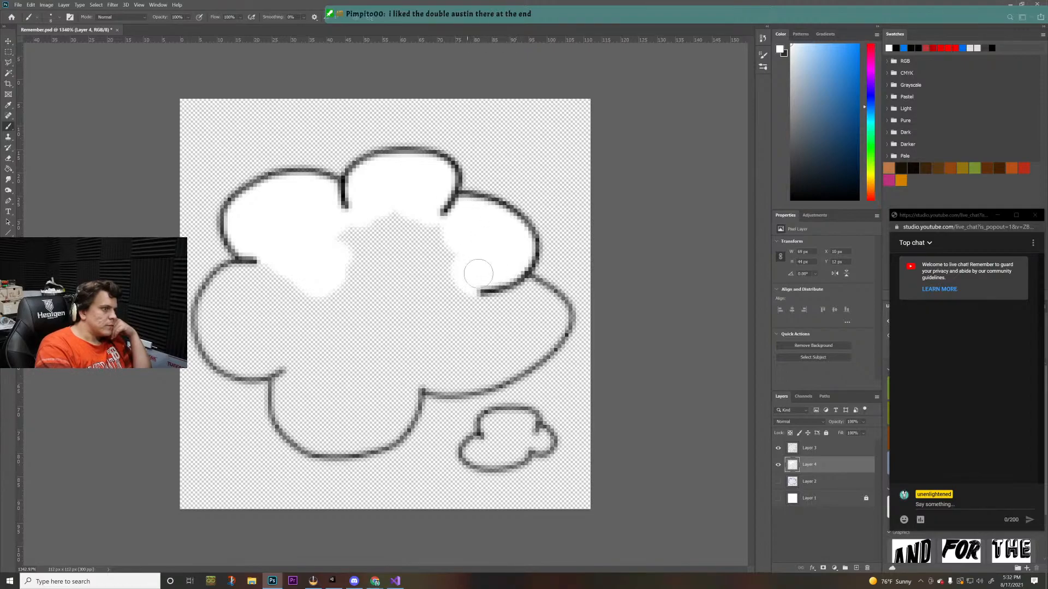
mouse_move(502, 310)
mouse_down()
mouse_move(493, 304)
mouse_move(544, 306)
mouse_move(525, 354)
mouse_move(401, 378)
mouse_up()
mouse_move(262, 294)
mouse_down()
mouse_move(248, 281)
mouse_move(218, 289)
mouse_move(215, 322)
mouse_move(230, 338)
mouse_move(216, 349)
mouse_move(250, 351)
mouse_move(234, 348)
mouse_up()
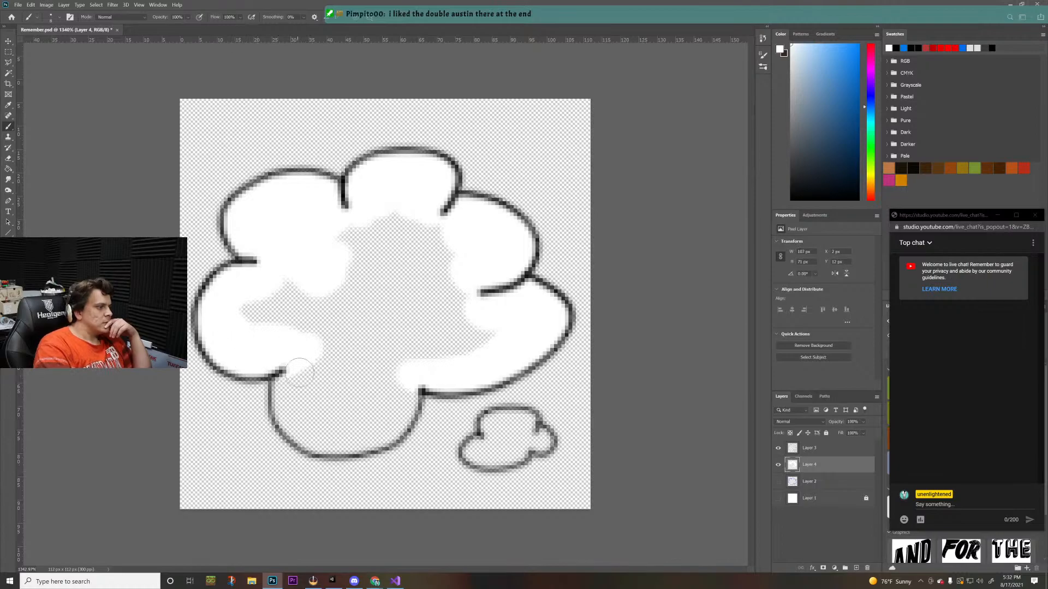
mouse_move(300, 372)
mouse_down()
mouse_move(315, 416)
mouse_move(294, 419)
mouse_move(314, 422)
mouse_move(400, 408)
mouse_move(382, 372)
mouse_move(492, 326)
mouse_move(476, 342)
mouse_move(429, 299)
mouse_move(455, 252)
mouse_move(407, 262)
mouse_move(381, 222)
mouse_move(340, 243)
mouse_move(416, 203)
mouse_up()
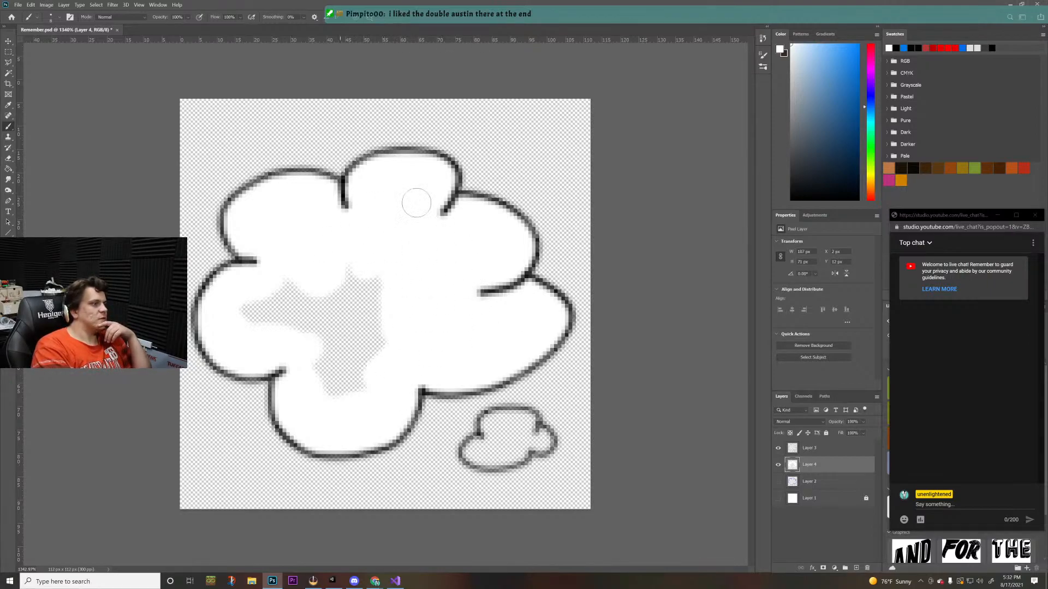
mouse_move(239, 281)
mouse_down()
mouse_move(306, 269)
mouse_move(266, 294)
mouse_move(256, 316)
mouse_move(370, 257)
mouse_move(272, 323)
mouse_move(398, 303)
mouse_move(329, 338)
mouse_move(340, 355)
mouse_move(352, 346)
mouse_move(339, 362)
mouse_move(348, 357)
mouse_move(313, 354)
mouse_move(366, 377)
mouse_up()
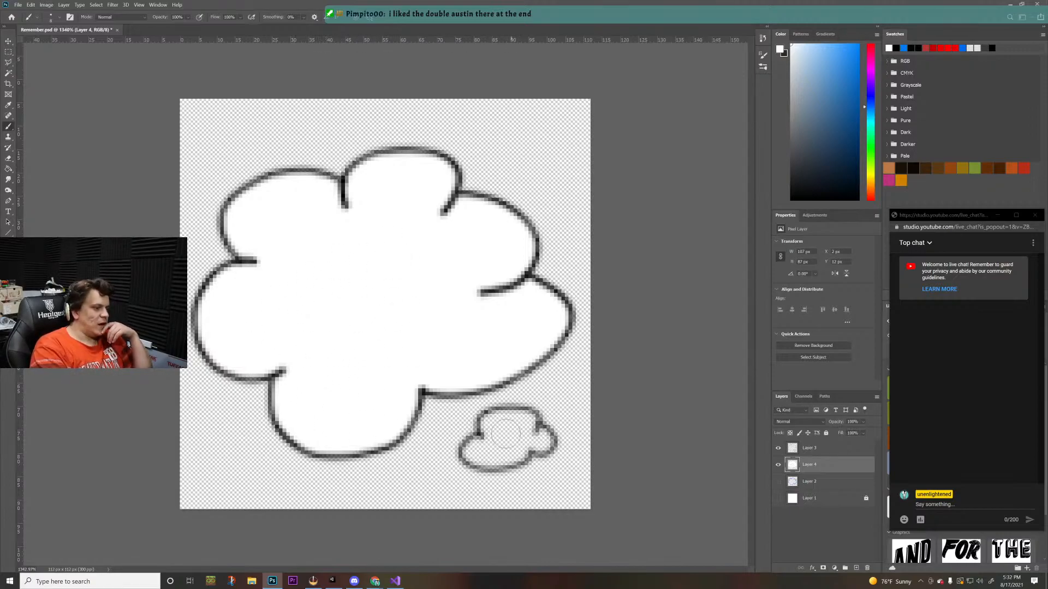
mouse_move(505, 434)
mouse_down()
mouse_move(522, 439)
mouse_move(541, 441)
mouse_move(516, 436)
mouse_move(476, 453)
mouse_up()
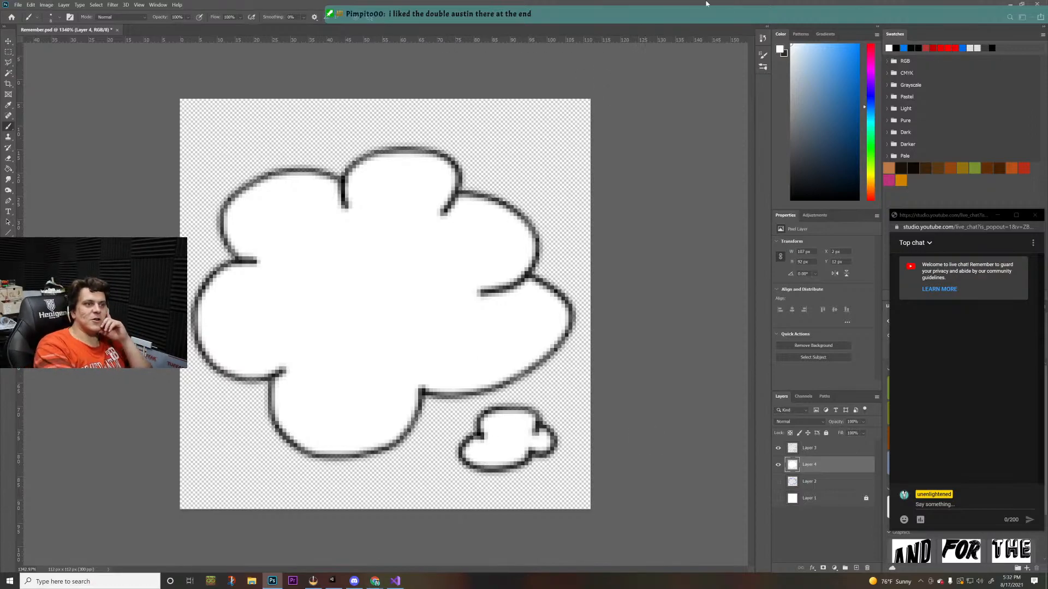
- Set the foreground colour to light grey
click(793, 80)
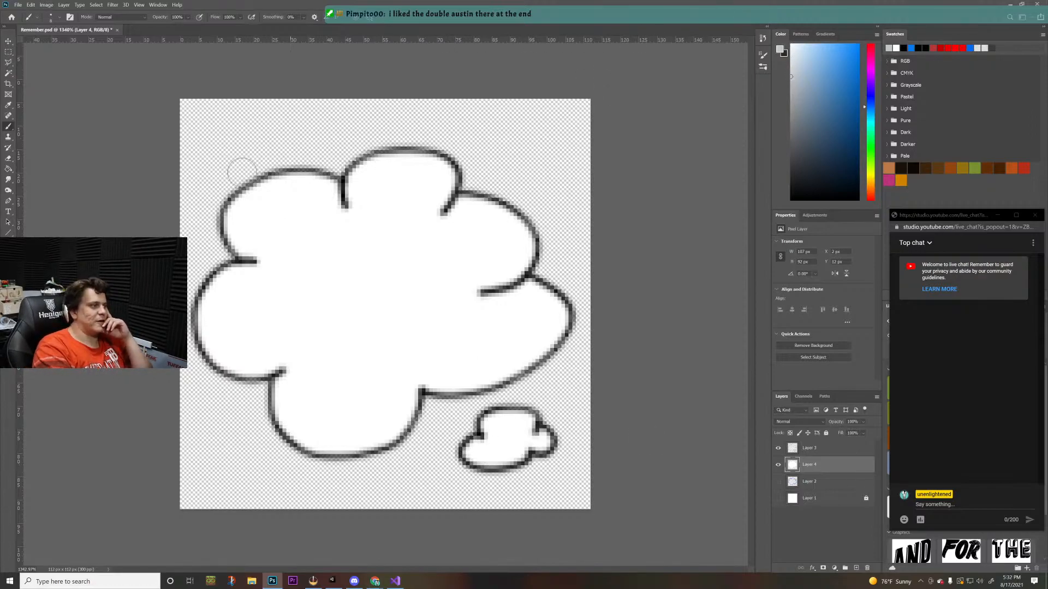
mouse_move(264, 250)
mouse_down()
mouse_move(243, 247)
mouse_move(239, 225)
mouse_move(234, 247)
mouse_move(236, 221)
mouse_move(246, 263)
mouse_move(245, 247)
mouse_move(252, 272)
mouse_up()
key(ctrl+z)
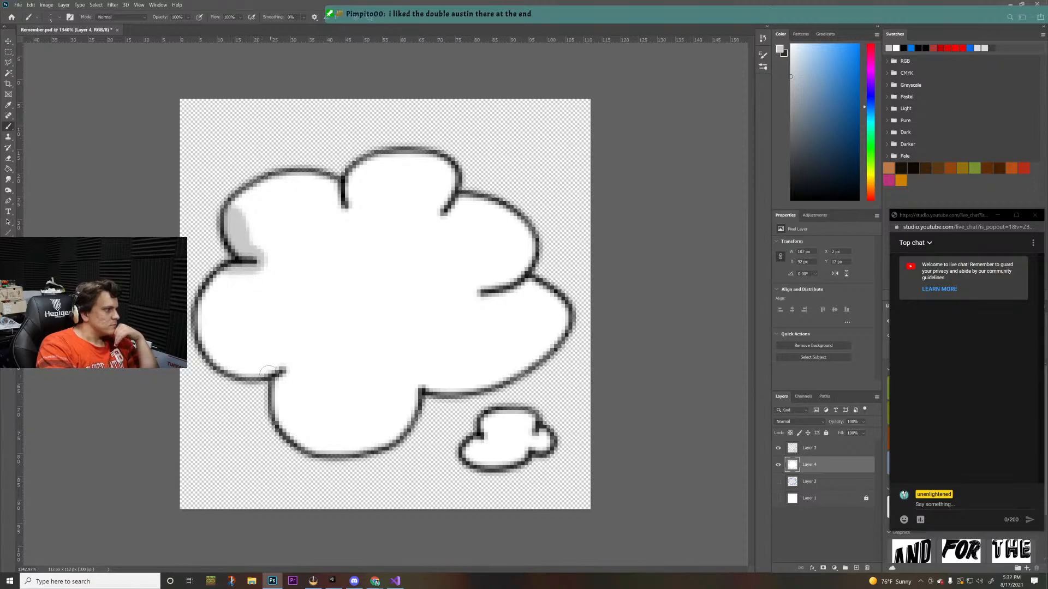
mouse_move(292, 371)
mouse_down()
mouse_move(297, 362)
mouse_move(257, 367)
mouse_move(214, 355)
mouse_up()
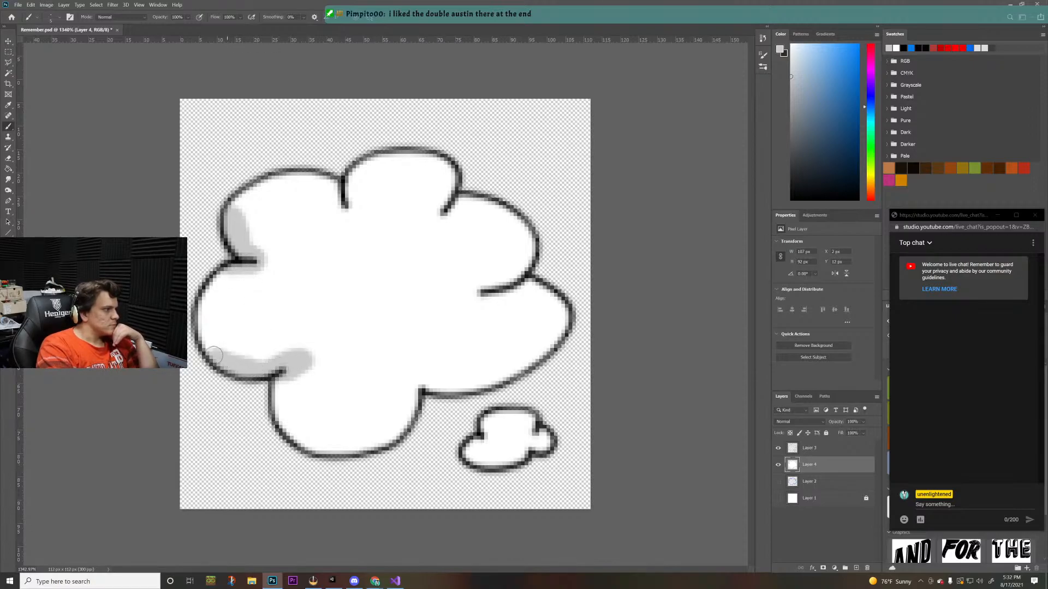
key(ctrl+z)
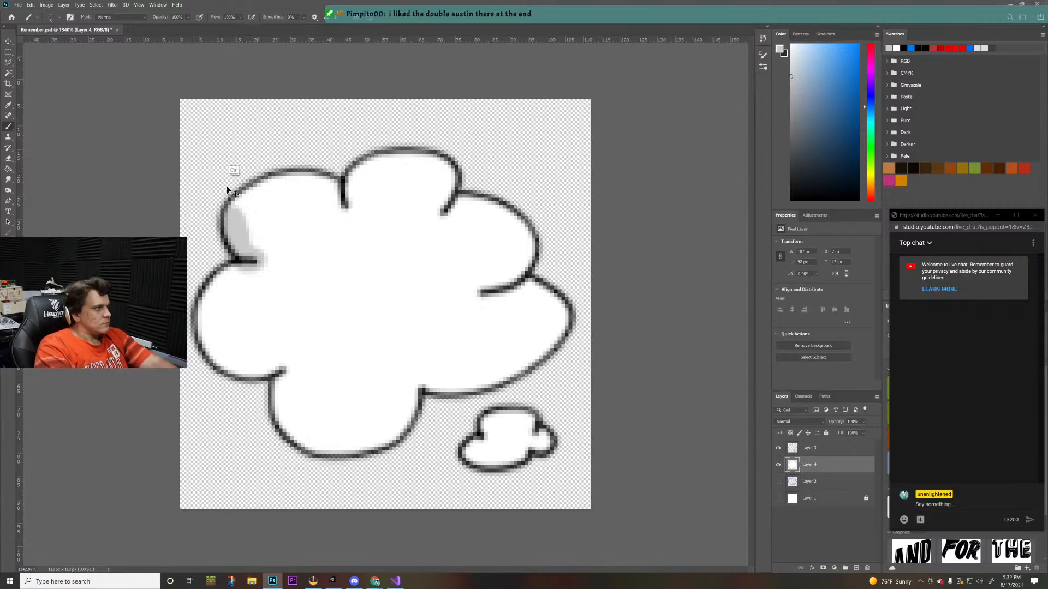
key(ctrl+z)
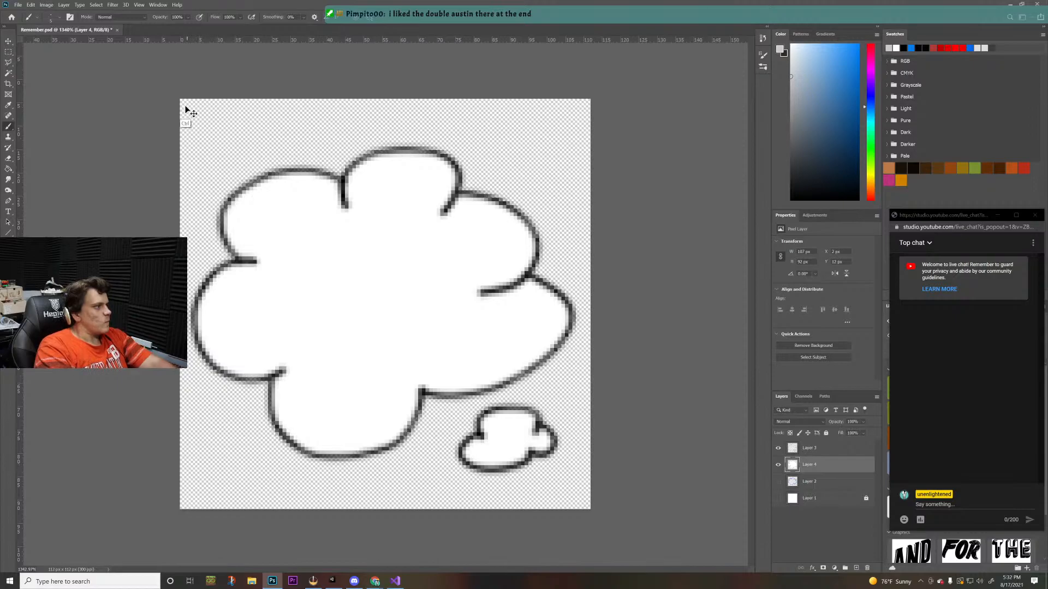
- Choose the Wet Media brush preset listed just after Kyle's Paintbox - Wet Blender 50 and reduce its size in several increments
click(30, 17)
click(59, 18)
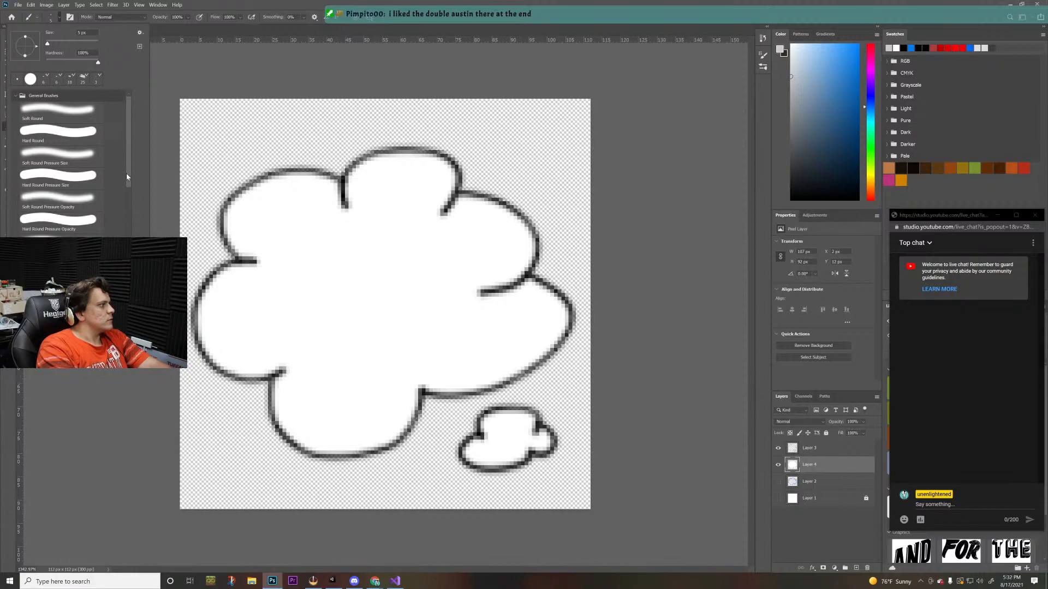
drag(126, 172, 126, 279)
click(59, 232)
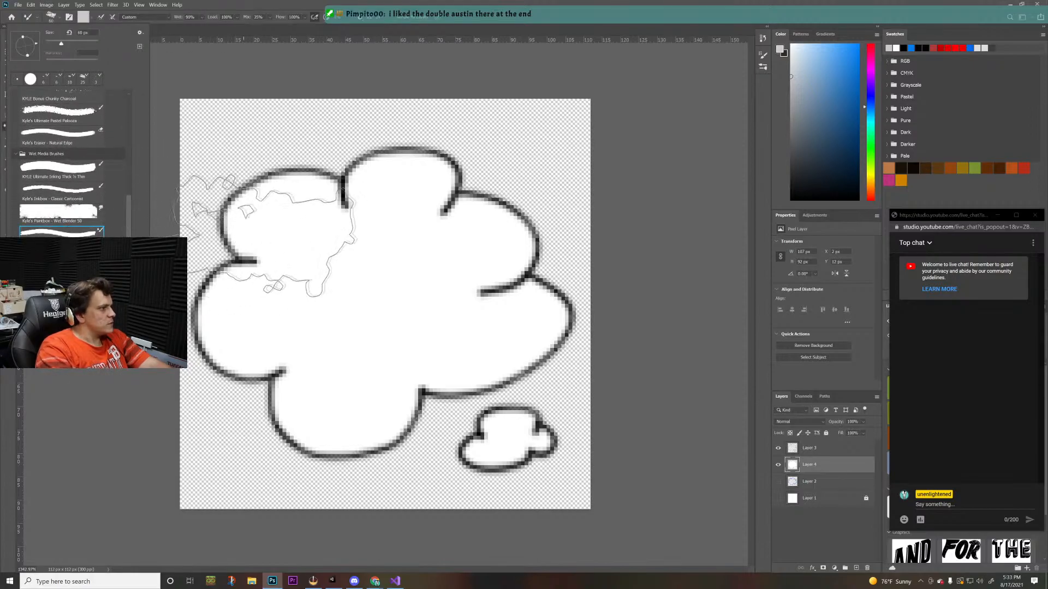
key(bracketleft)
key(bracketleft)
key(bracketleft)
key(bracketleft)
key(bracketleft)
key(bracketleft)
key(bracketleft)
key(bracketleft)
key(bracketleft)
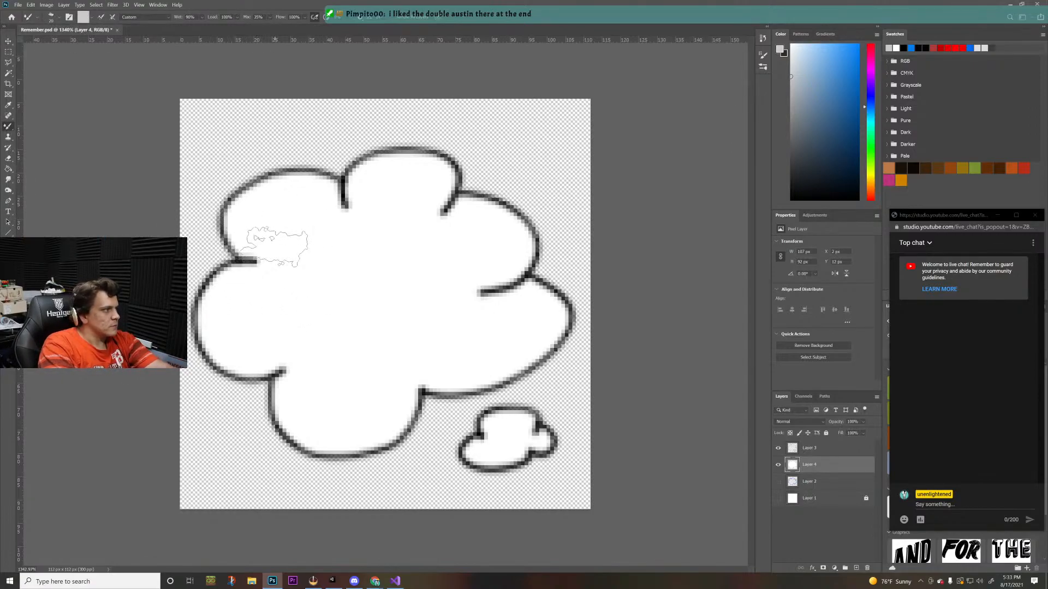
- Shade the lower and inner edges of the large cloud's lobes with soft light-grey strokes
mouse_move(237, 227)
mouse_down()
mouse_move(292, 269)
mouse_move(253, 261)
mouse_move(237, 271)
mouse_move(256, 278)
mouse_move(238, 276)
mouse_move(227, 355)
mouse_move(300, 359)
mouse_move(269, 377)
mouse_move(312, 422)
mouse_move(308, 436)
mouse_move(325, 436)
mouse_move(302, 424)
mouse_move(299, 433)
mouse_move(346, 442)
mouse_move(369, 437)
mouse_move(420, 364)
mouse_move(397, 418)
mouse_move(407, 370)
mouse_move(380, 404)
mouse_move(409, 366)
mouse_move(384, 393)
mouse_move(290, 391)
mouse_move(303, 405)
mouse_move(334, 404)
mouse_move(397, 362)
mouse_move(370, 435)
mouse_move(401, 395)
mouse_move(375, 431)
mouse_move(259, 370)
mouse_move(275, 344)
mouse_move(247, 321)
mouse_up()
mouse_move(292, 391)
mouse_down()
mouse_move(335, 432)
mouse_move(295, 405)
mouse_move(301, 364)
mouse_move(230, 367)
mouse_move(230, 357)
mouse_move(398, 382)
mouse_move(440, 370)
mouse_move(431, 382)
mouse_move(462, 382)
mouse_move(419, 366)
mouse_move(481, 377)
mouse_move(513, 365)
mouse_move(562, 309)
mouse_move(524, 345)
mouse_move(547, 300)
mouse_move(482, 285)
mouse_move(501, 284)
mouse_move(520, 261)
mouse_move(505, 271)
mouse_move(516, 241)
mouse_move(512, 255)
mouse_move(505, 219)
mouse_move(479, 275)
mouse_move(498, 236)
mouse_up()
mouse_move(398, 151)
mouse_down()
mouse_move(433, 202)
mouse_move(440, 194)
mouse_move(413, 221)
mouse_move(371, 196)
mouse_move(367, 206)
mouse_move(404, 209)
mouse_move(351, 213)
mouse_move(430, 209)
mouse_move(380, 222)
mouse_move(395, 228)
mouse_move(411, 219)
mouse_move(363, 195)
mouse_move(393, 219)
mouse_move(361, 230)
mouse_move(425, 219)
mouse_move(435, 234)
mouse_move(343, 225)
mouse_up()
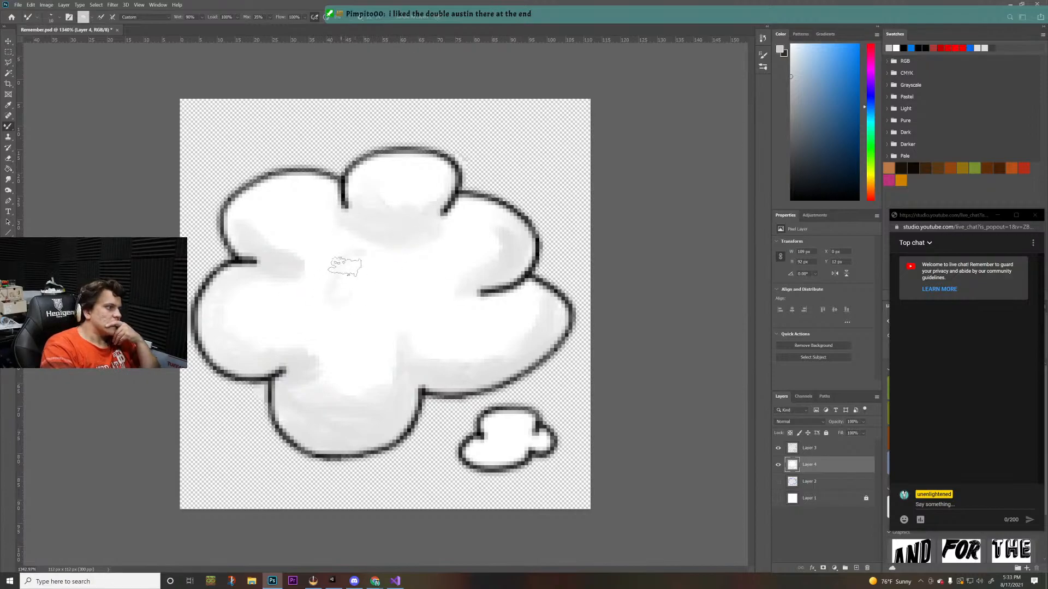
- Shade the middle of the large cloud in light grey, and deepen its lower lobes with a darker grey
mouse_move(345, 268)
mouse_down()
mouse_move(359, 318)
mouse_move(321, 259)
mouse_move(382, 308)
mouse_move(373, 322)
mouse_move(341, 288)
mouse_move(406, 304)
mouse_move(316, 281)
mouse_move(322, 260)
mouse_move(379, 317)
mouse_up()
click(808, 131)
click(792, 121)
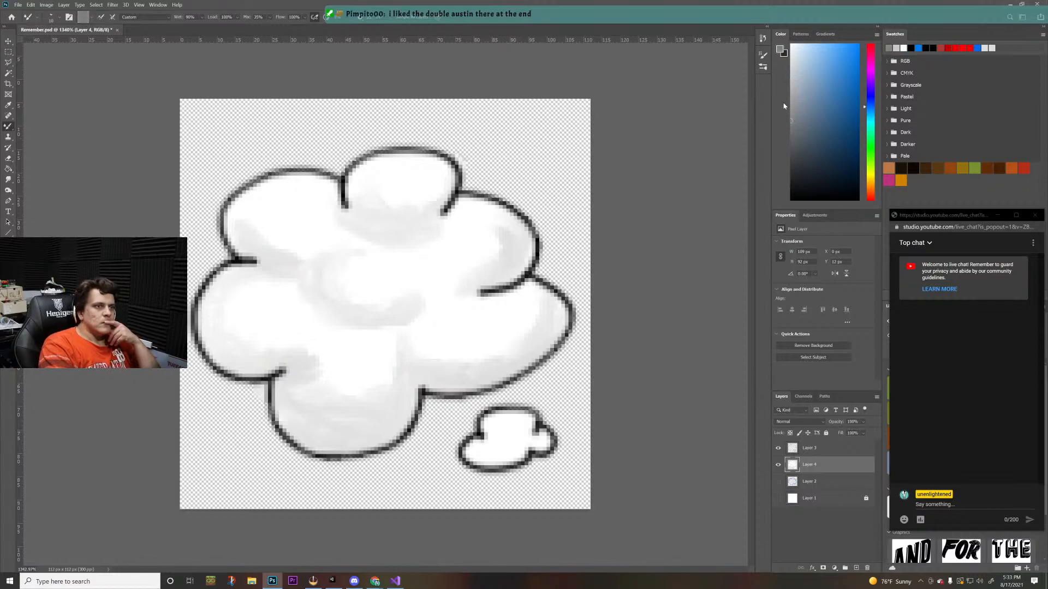
mouse_move(214, 350)
mouse_down()
mouse_move(240, 374)
mouse_move(270, 364)
mouse_move(283, 376)
mouse_move(267, 420)
mouse_move(303, 445)
mouse_move(359, 443)
mouse_move(417, 412)
mouse_up()
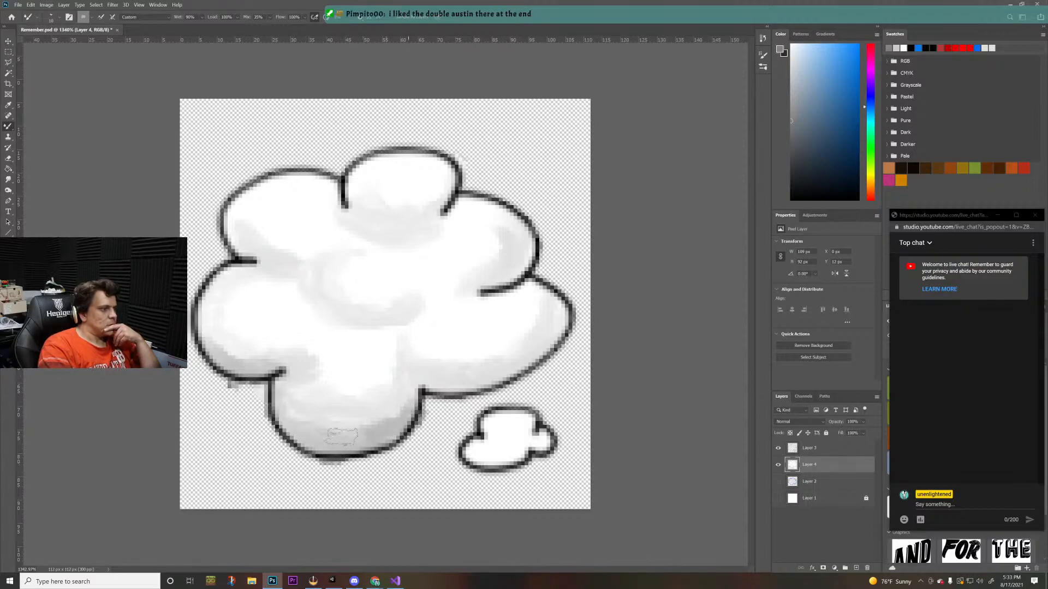
drag(342, 432, 322, 435)
drag(461, 378, 501, 373)
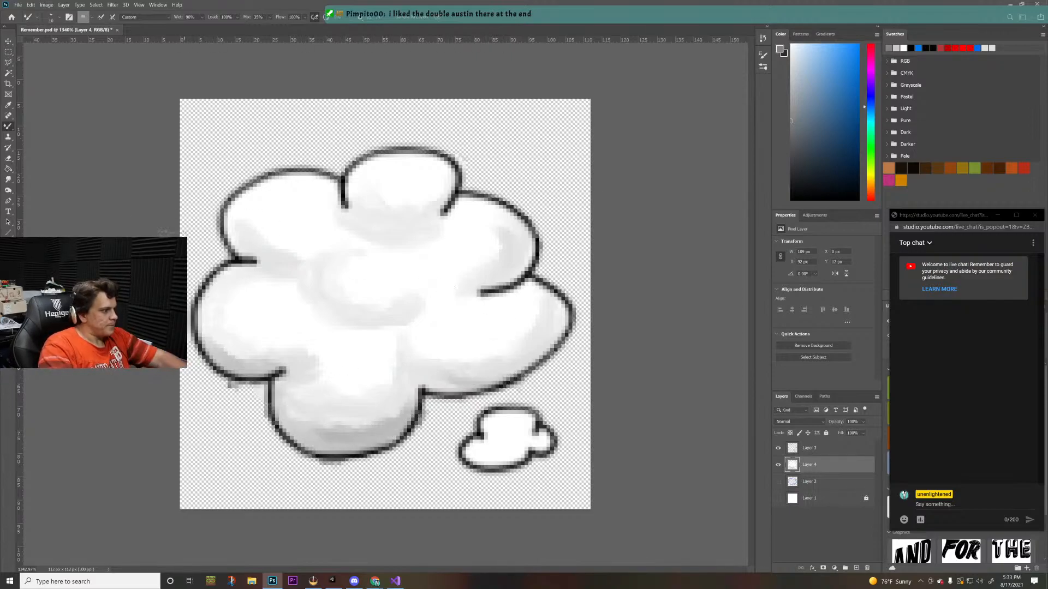
- Erase the stray grey outside the large cloud's outline and shade the lower half of the small cloud grey
key(e)
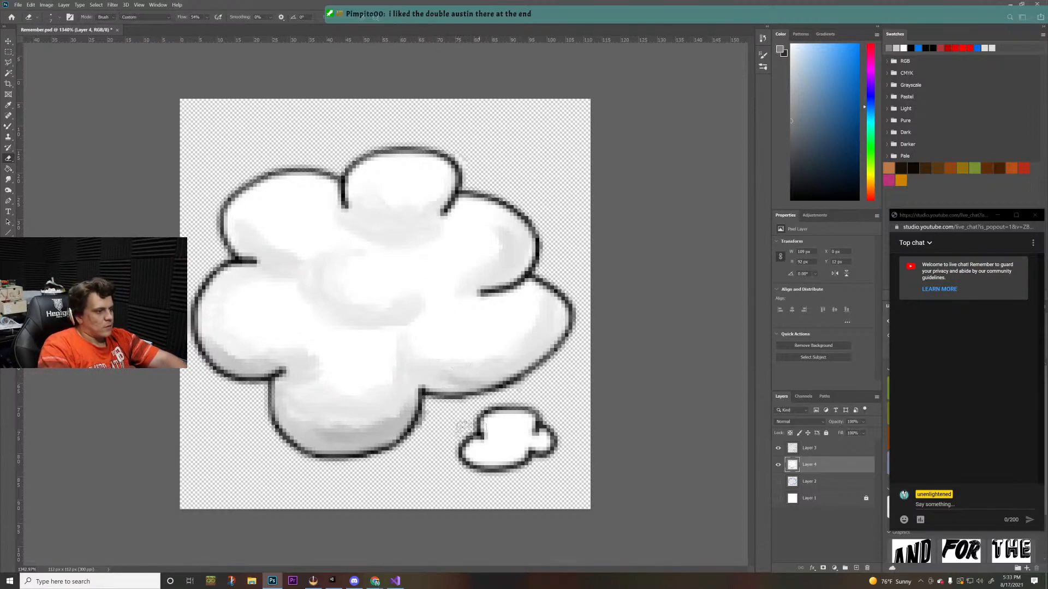
key(b)
mouse_move(526, 445)
mouse_down()
mouse_move(482, 440)
mouse_move(478, 458)
mouse_move(538, 442)
mouse_up()
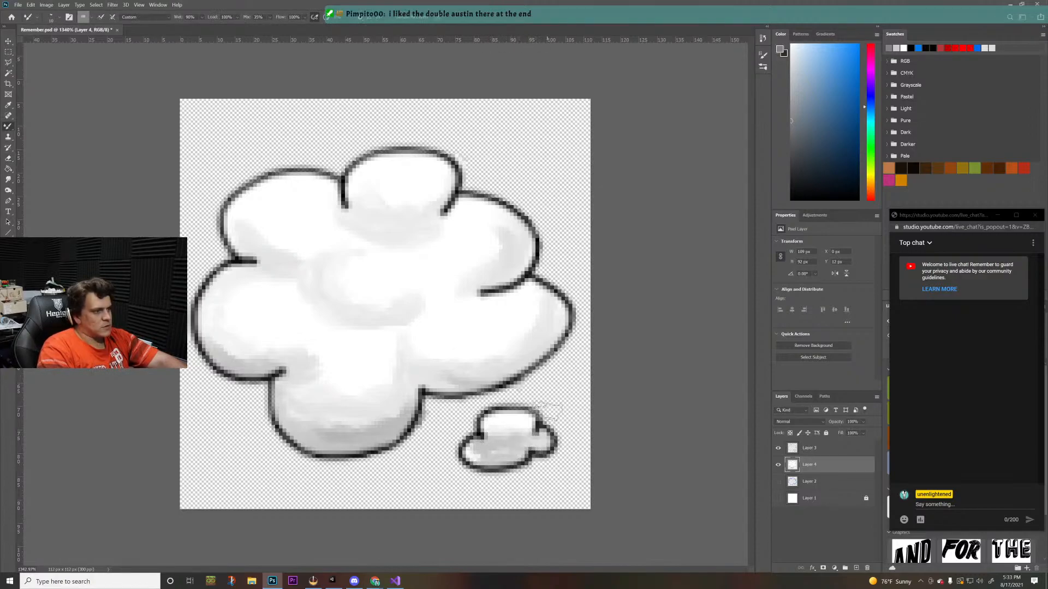
drag(482, 322, 388, 375)
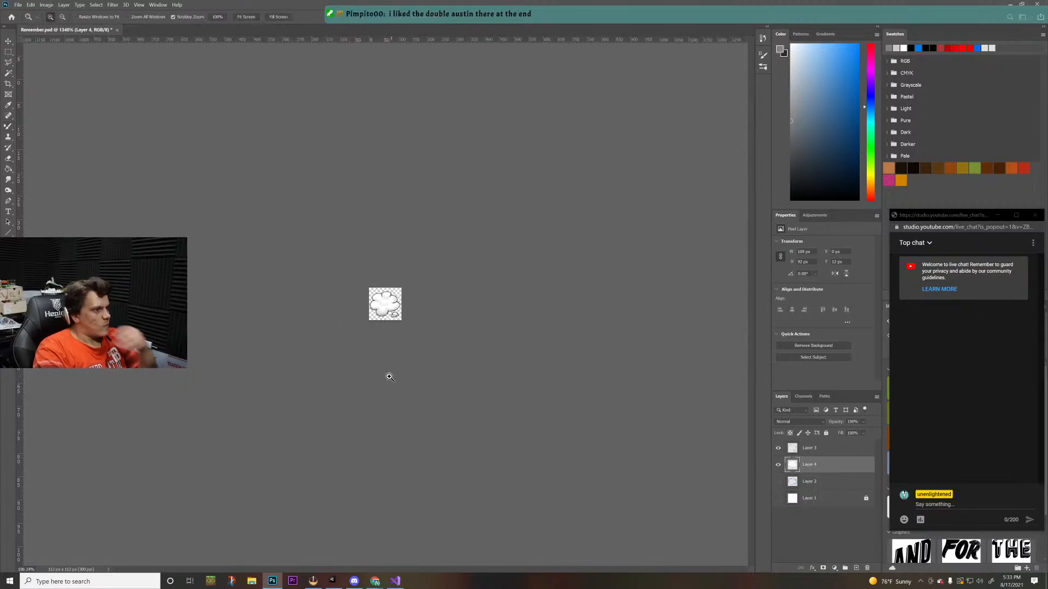
drag(452, 277, 468, 243)
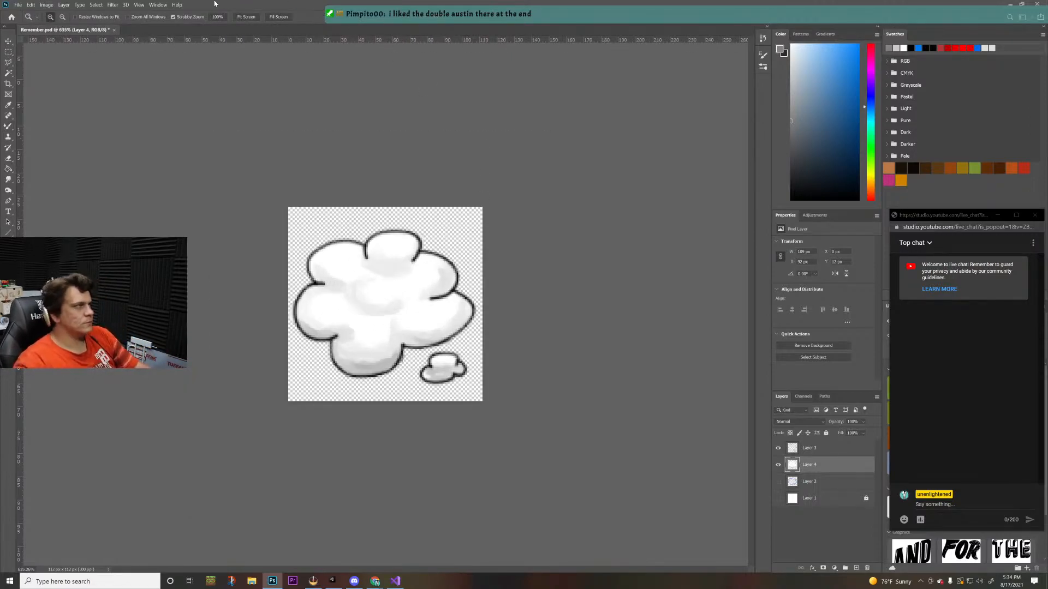
- Export the icon as a transparent 112 x 112 px PNG named Remember112.png in the Exports folder
click(17, 4)
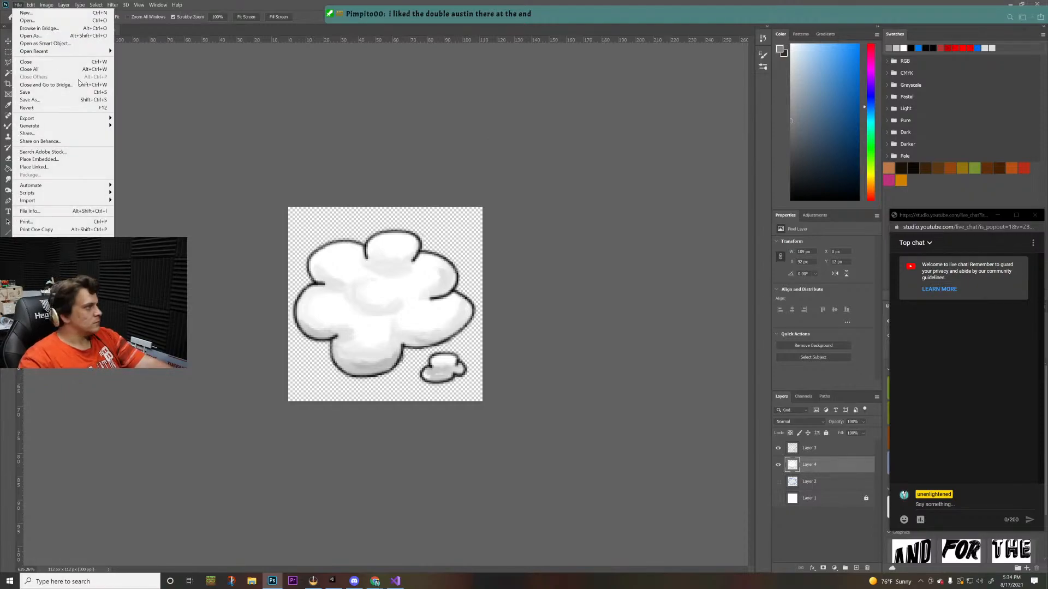
mouse_move(71, 119)
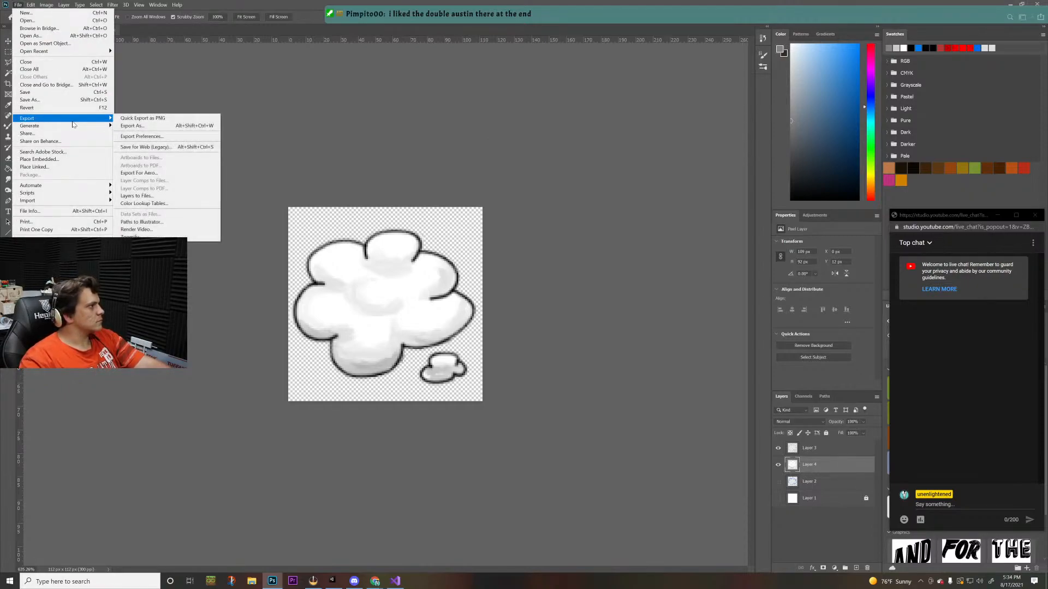
click(139, 126)
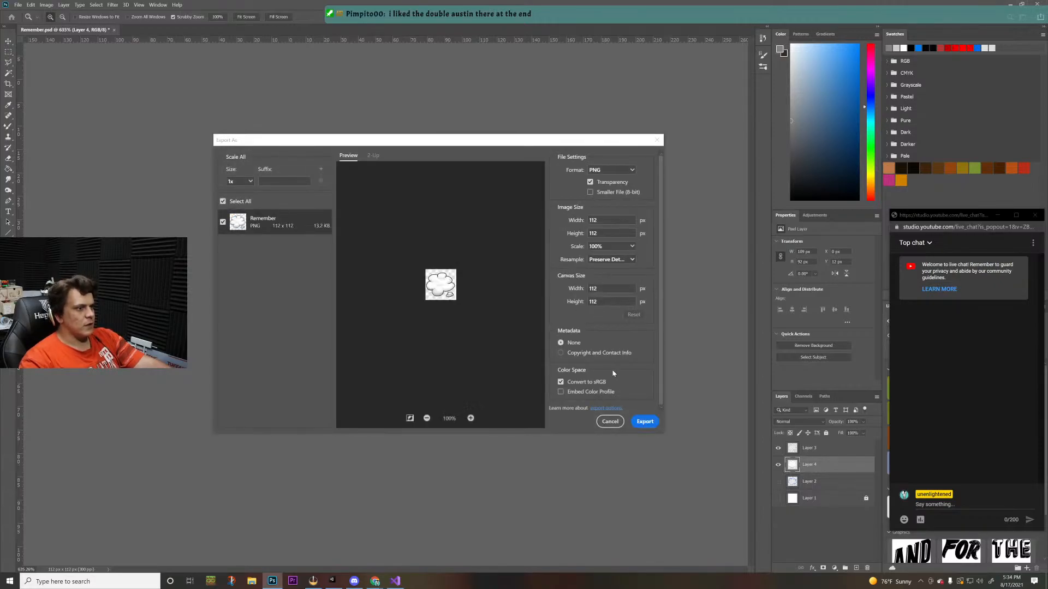
click(643, 422)
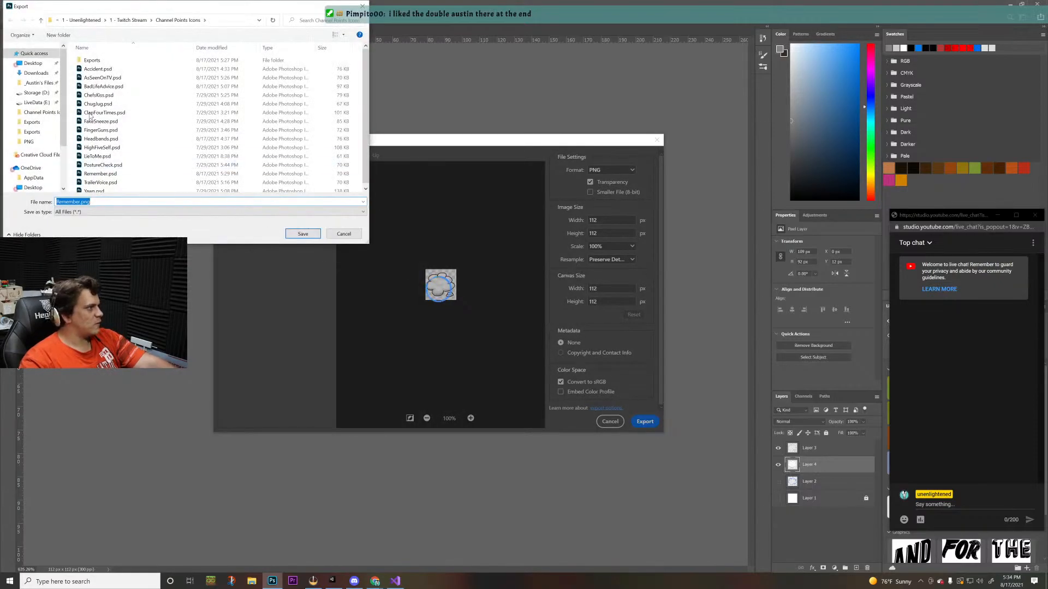
double_click(92, 60)
click(96, 70)
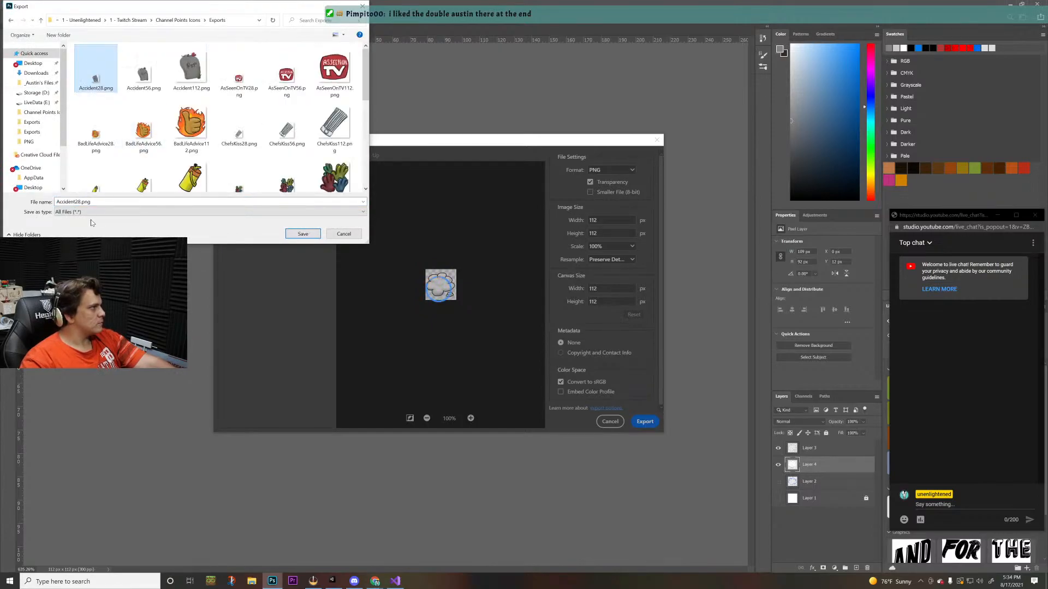
click(112, 202)
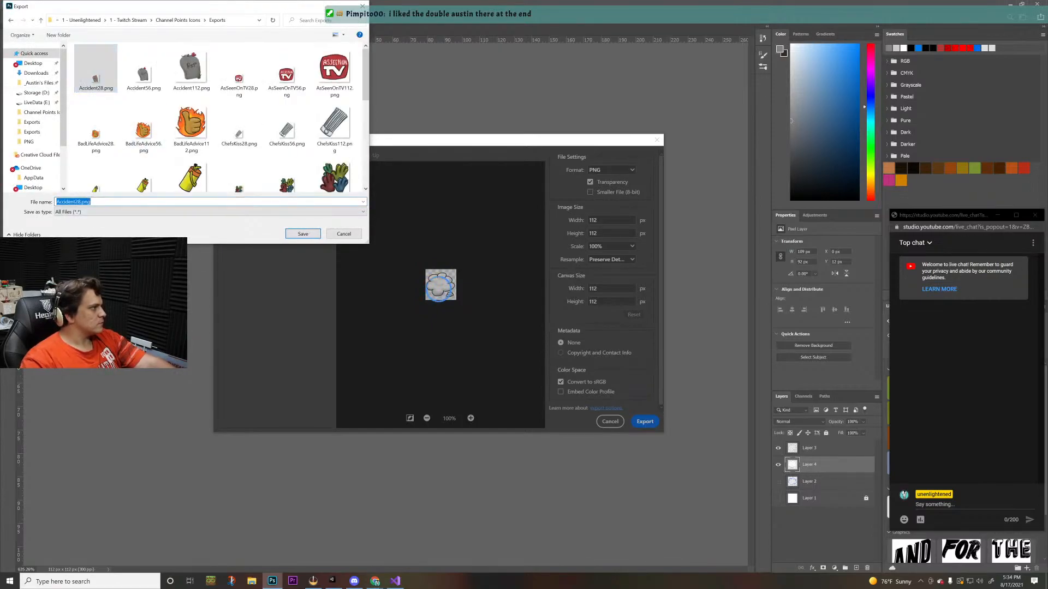
text(rem)
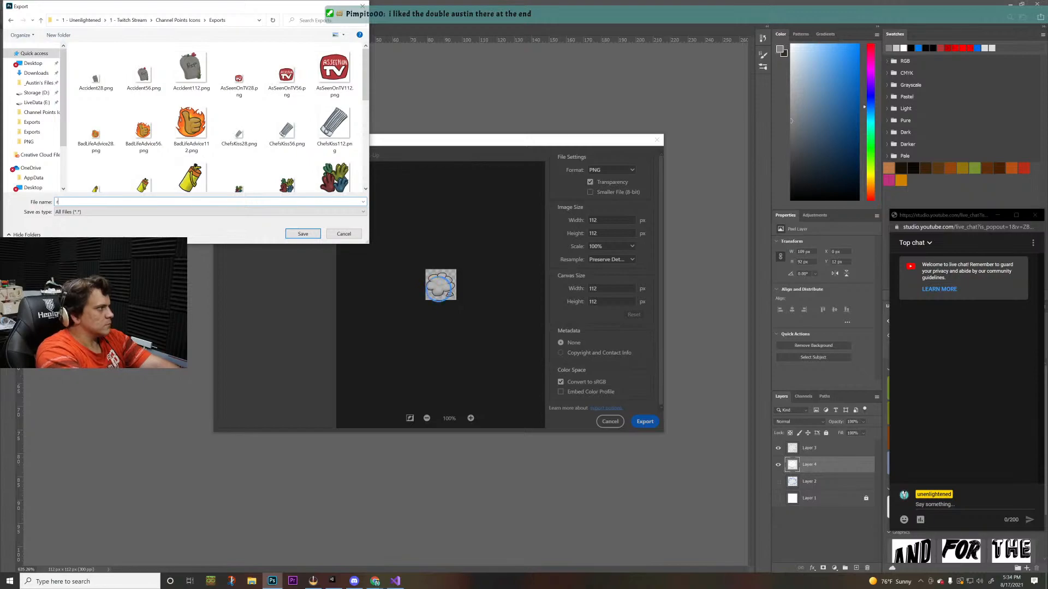
text(emembe)
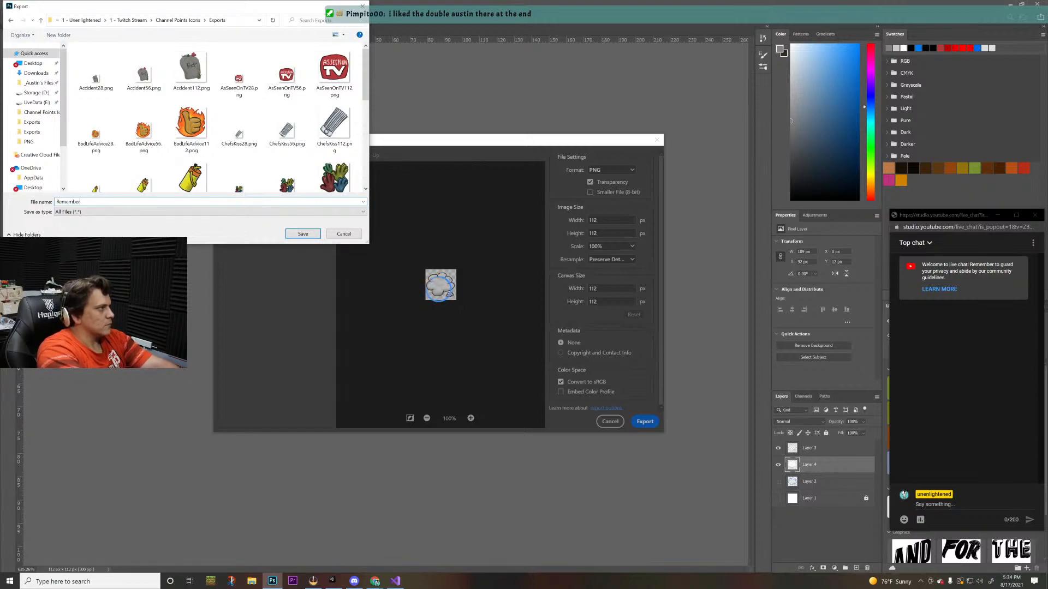
text(112.p)
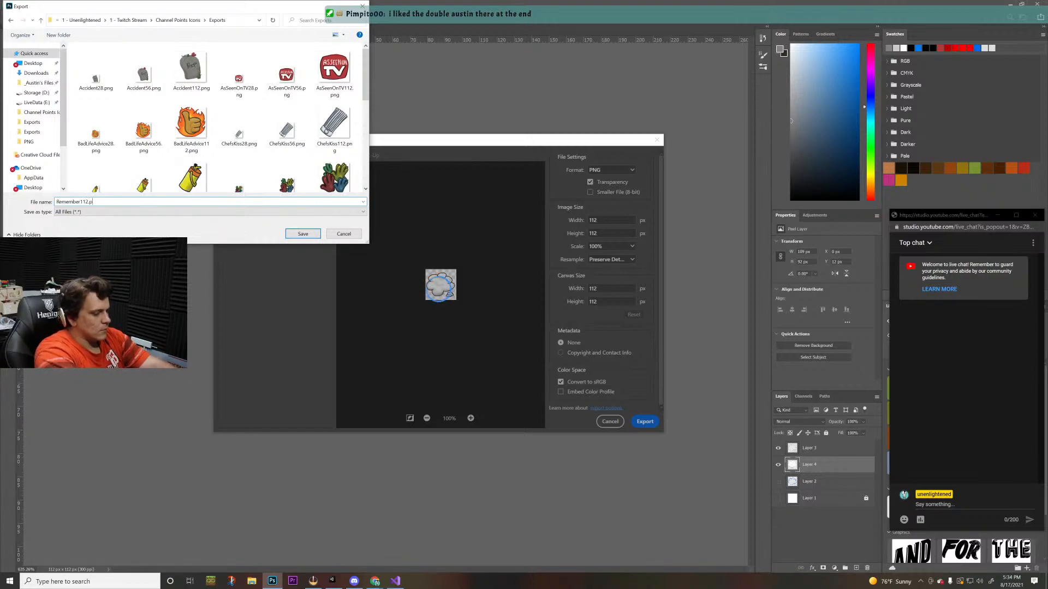
text(n)
key(Return)
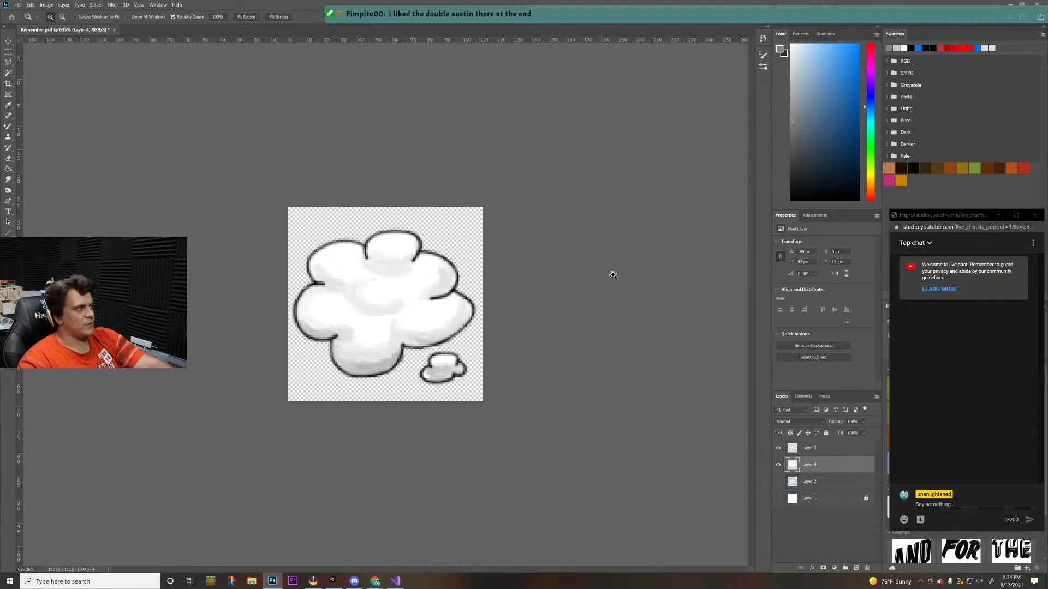
- Export a 56 x 56 px PNG version of the icon as Remember56.png in the Exports folder
key(ctrl+plus)
key(alt+shift+ctrl+w)
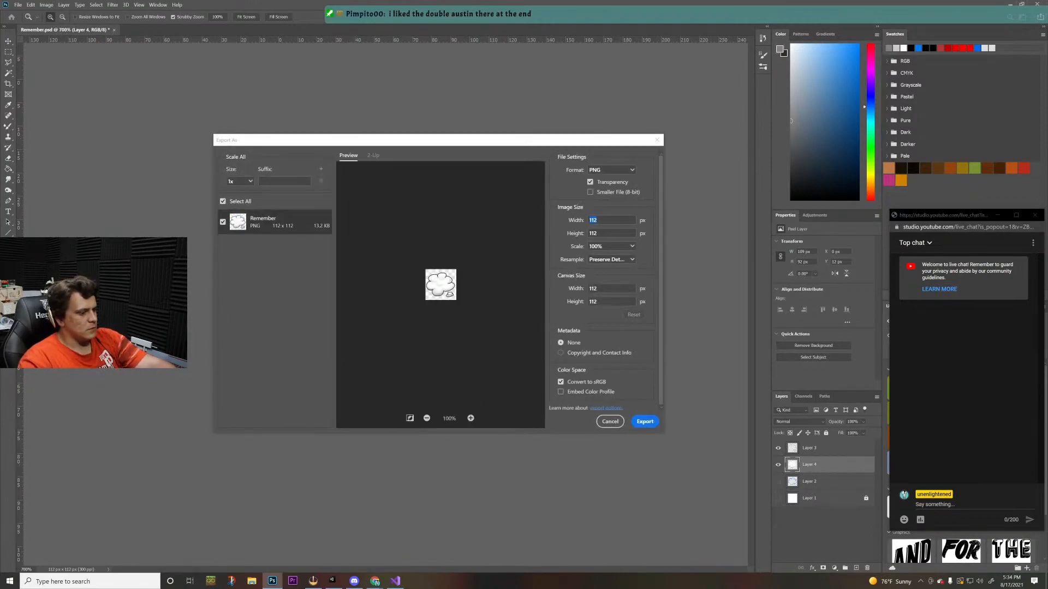
text(56)
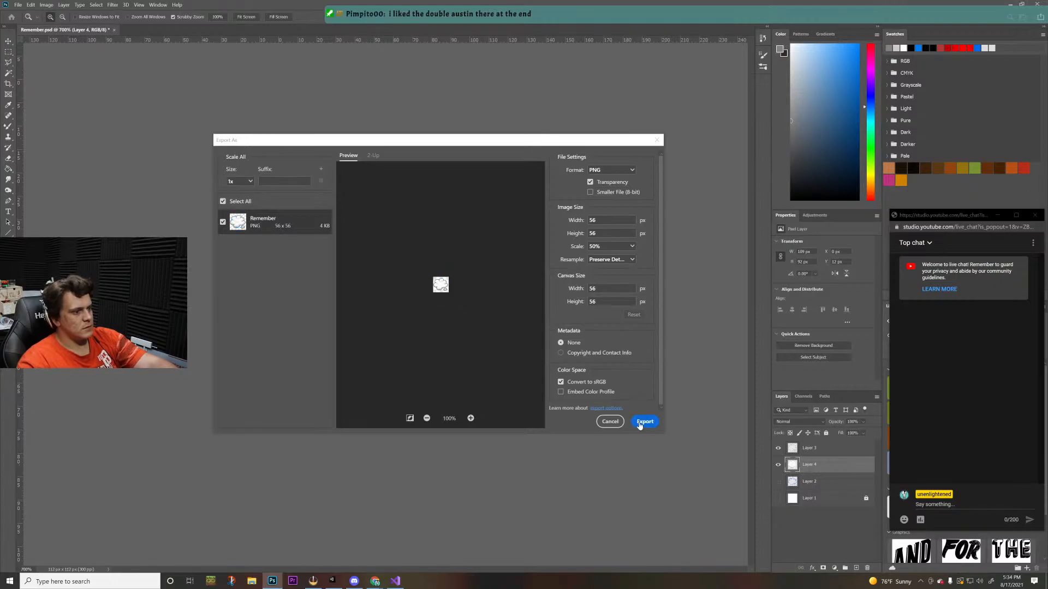
click(644, 422)
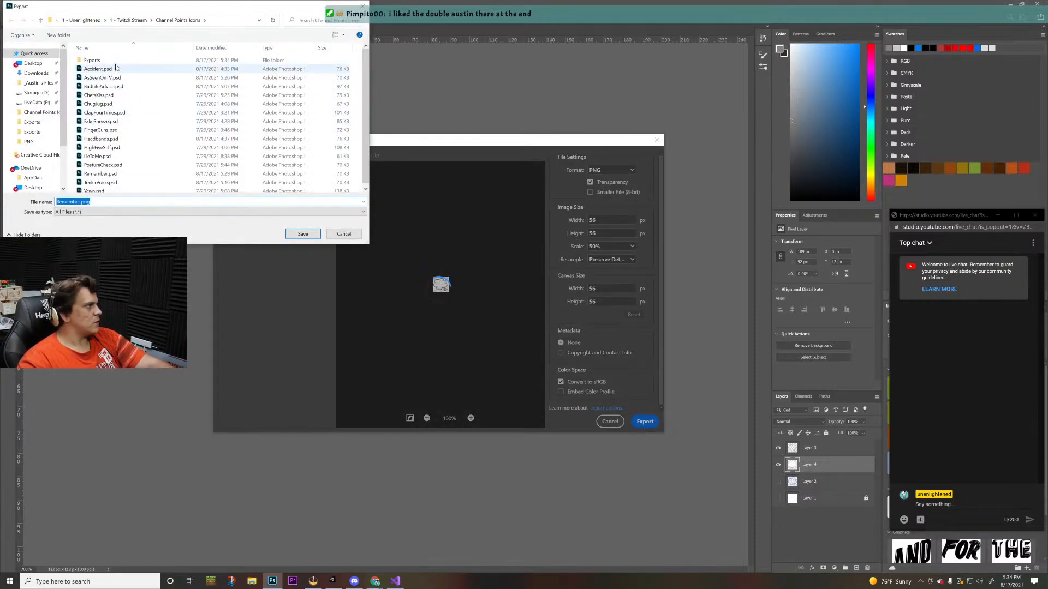
double_click(92, 60)
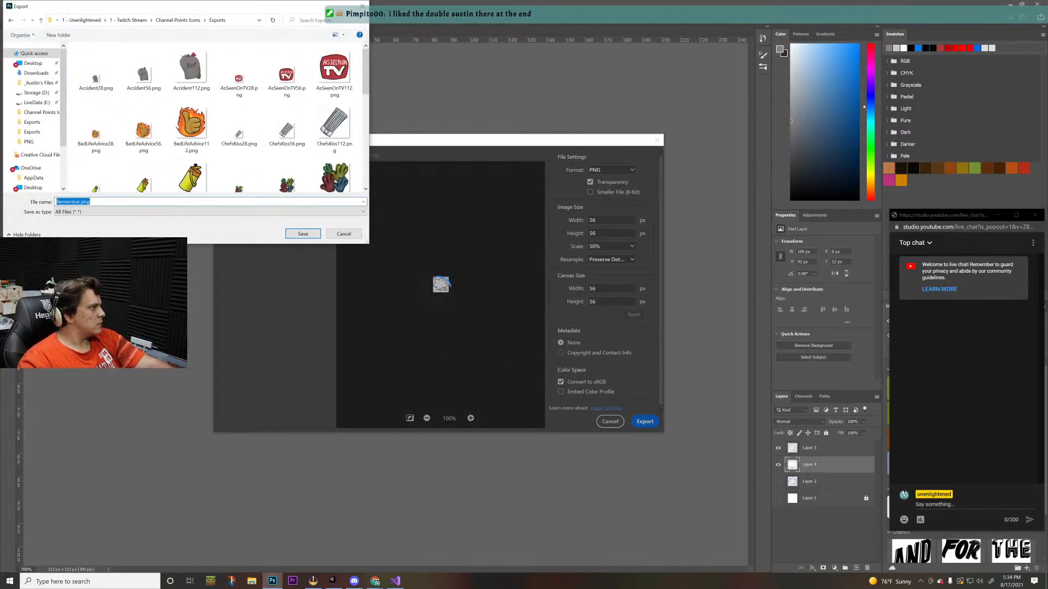
click(81, 201)
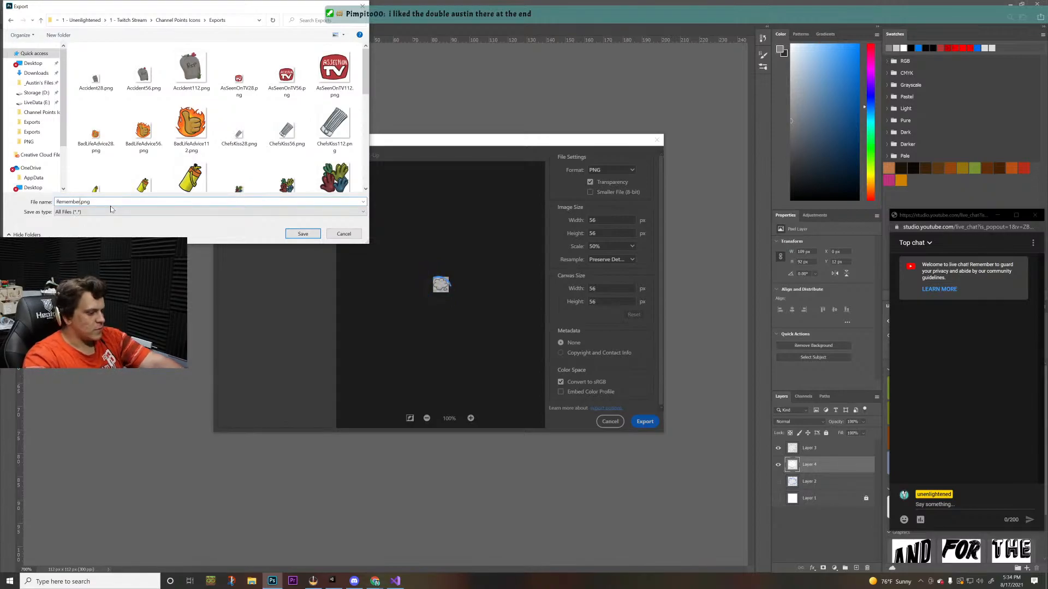
key(Return)
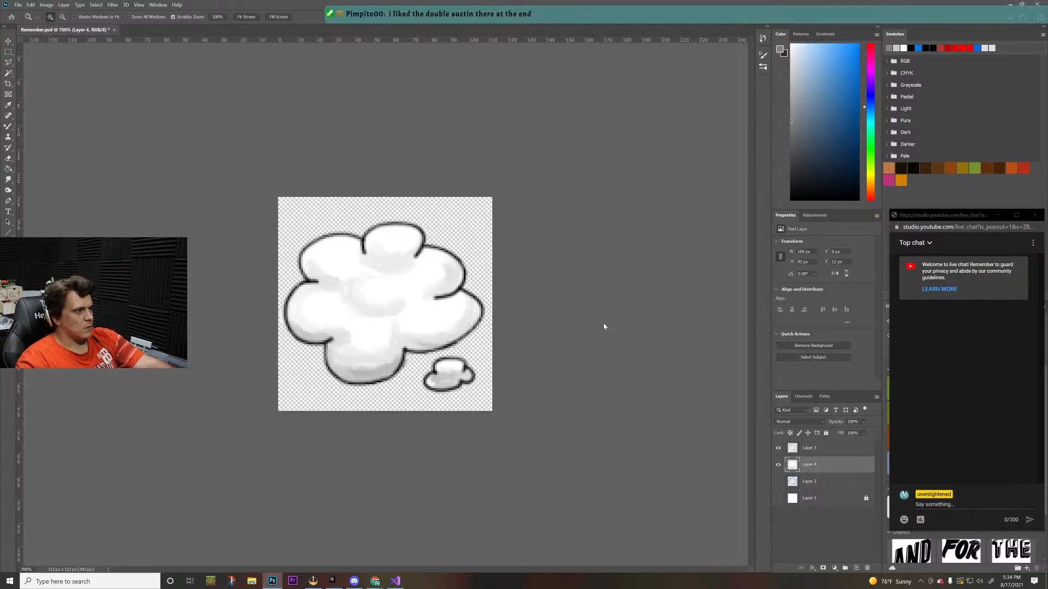
- Export a 28 x 28 px PNG version of the icon as Remember28.png in the Exports folder
key(ctrl+plus)
key(ctrl+plus)
key(ctrl+alt+shift+w)
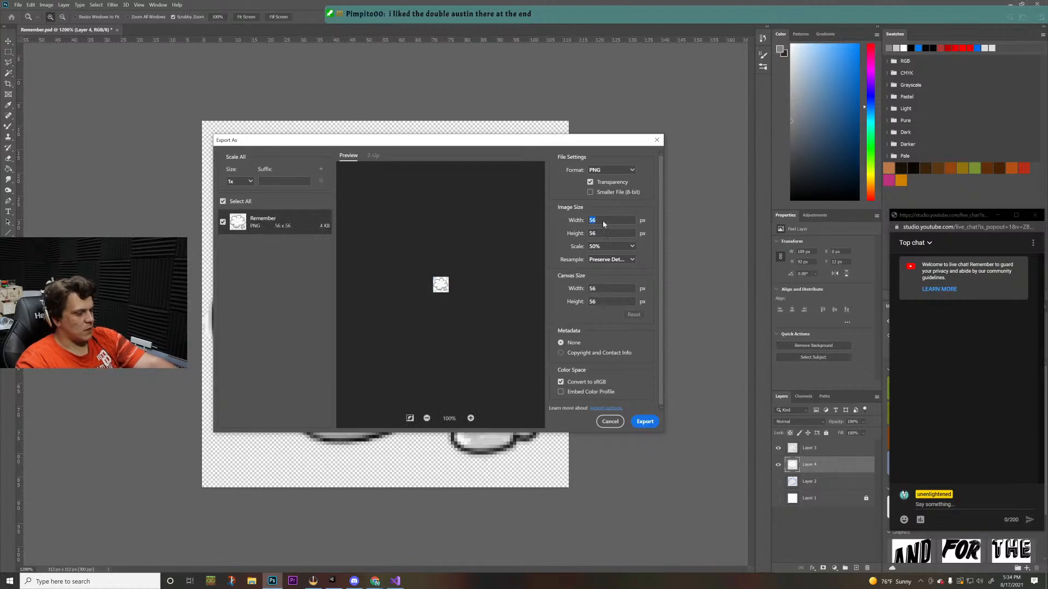
key(Tab)
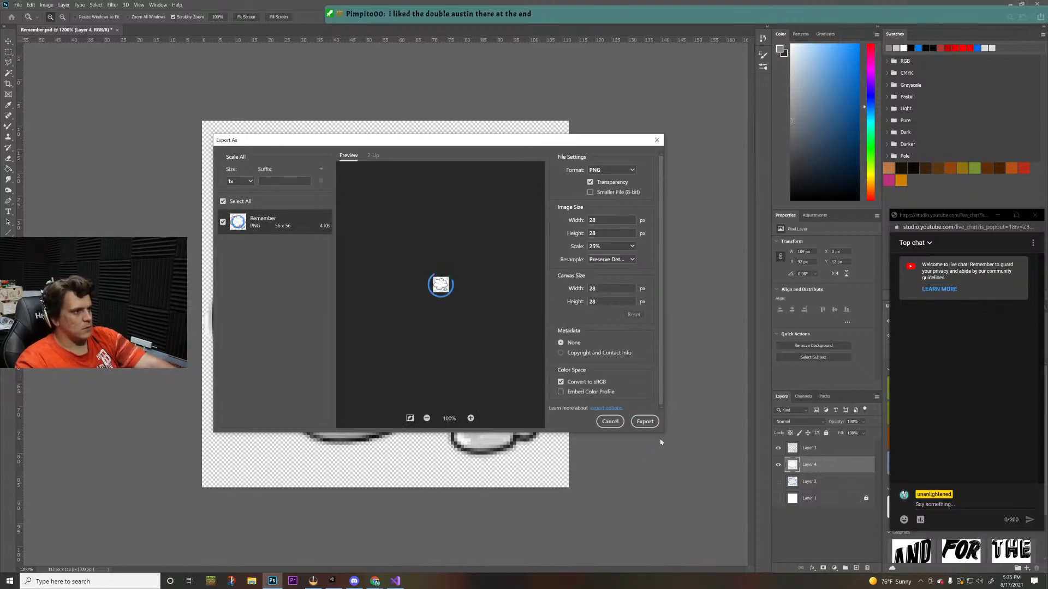
click(645, 422)
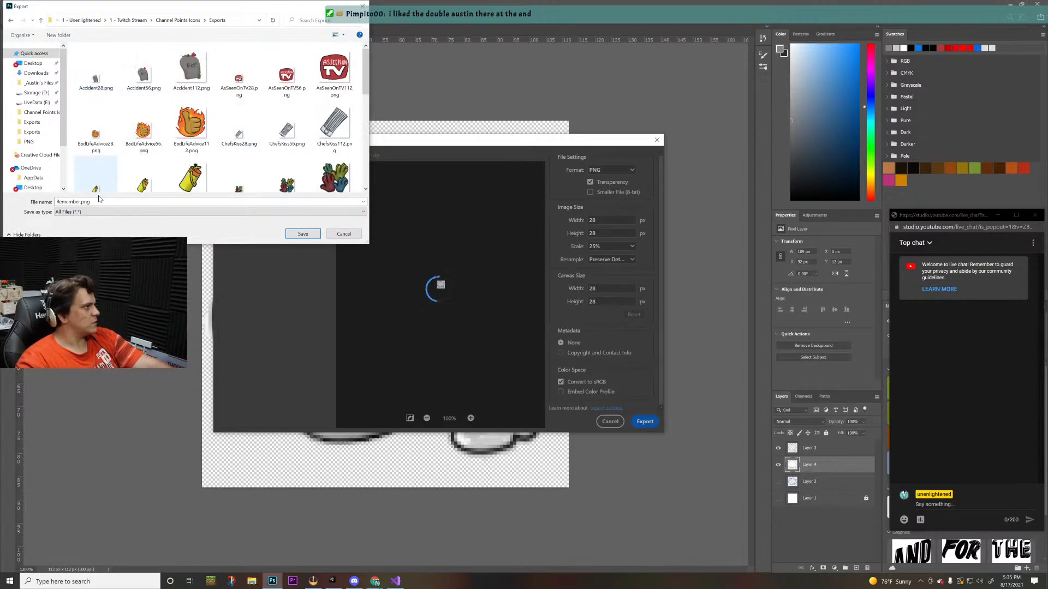
click(82, 202)
click(81, 202)
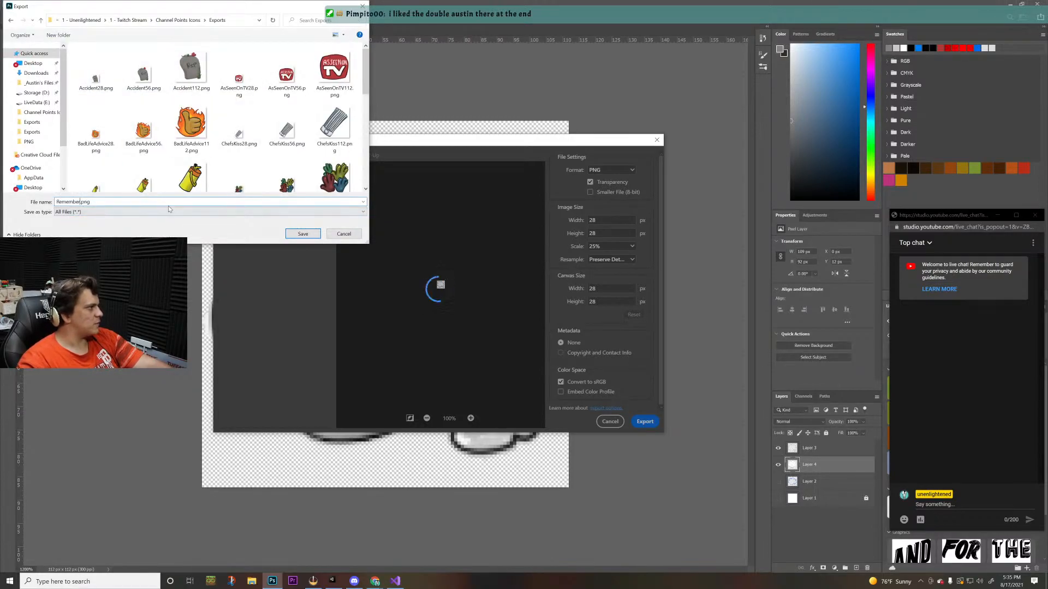
text(28)
key(Return)
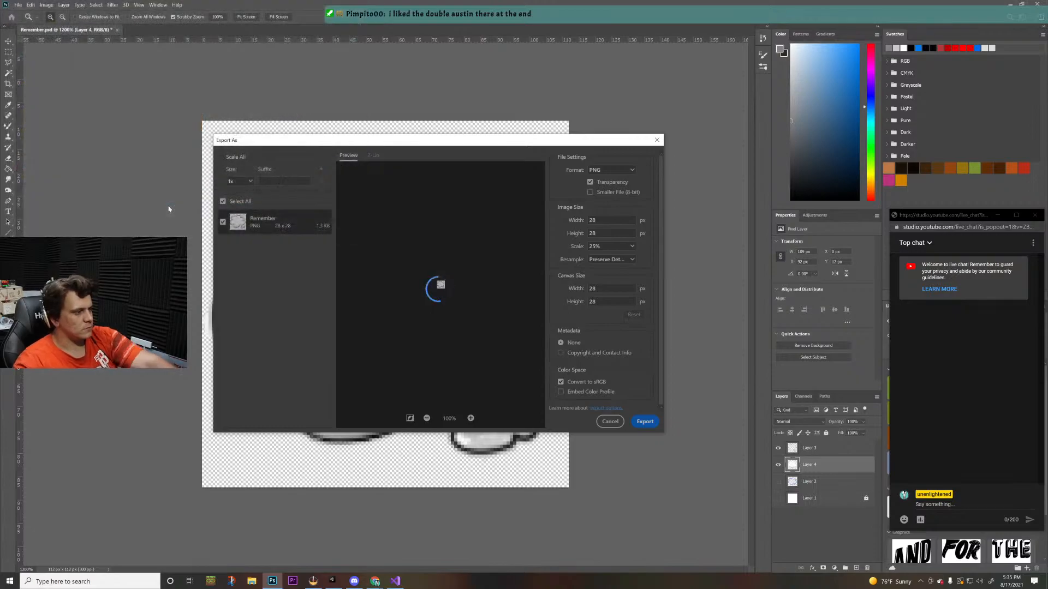
- Switch to the Twitch Channel Points page in the browser and open the "Remember that time...?" custom reward for editing
key(alt+Tab)
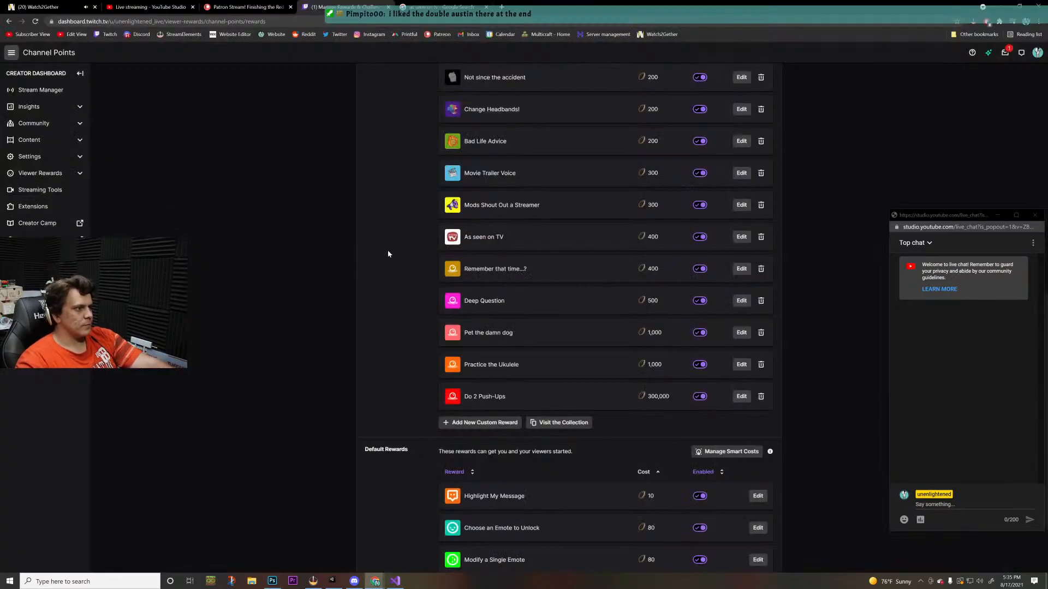
click(741, 268)
key(alt+Tab)
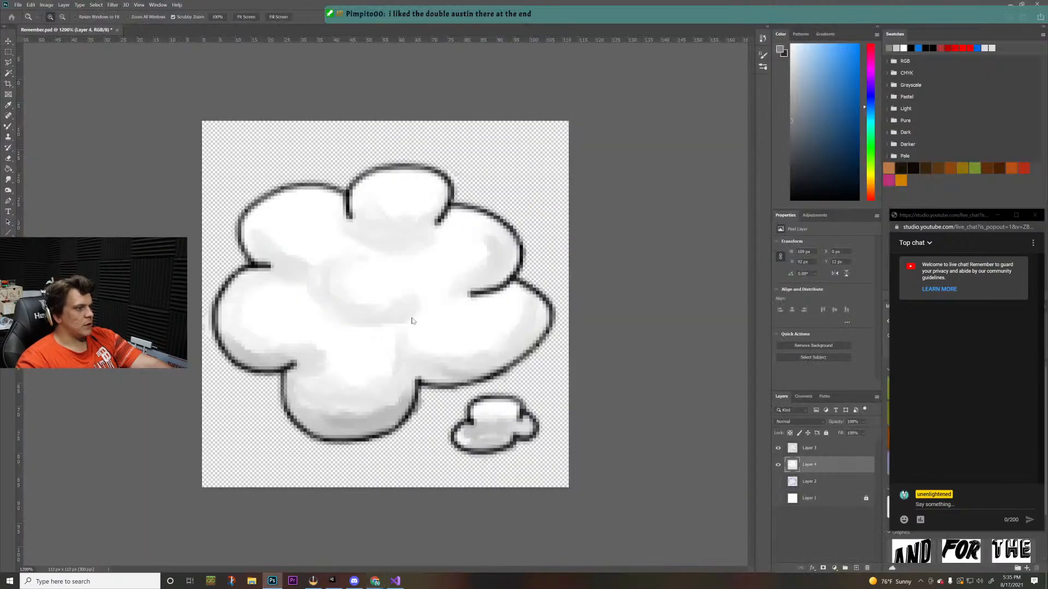
key(alt+Tab)
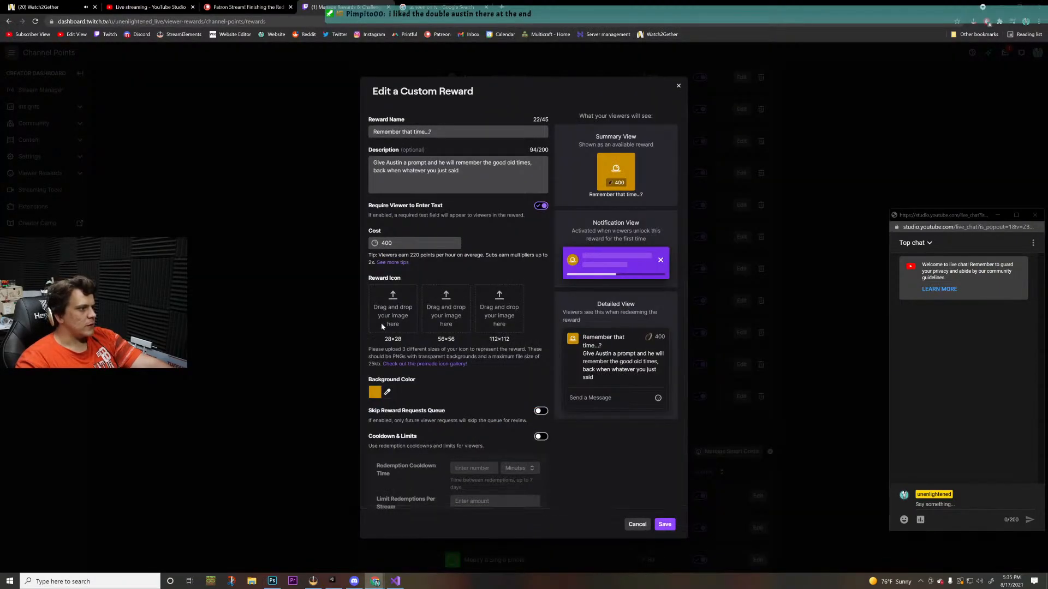
- Upload Remember28.png as the reward's 28×28 icon
click(383, 327)
scroll(171, 104, down, 2)
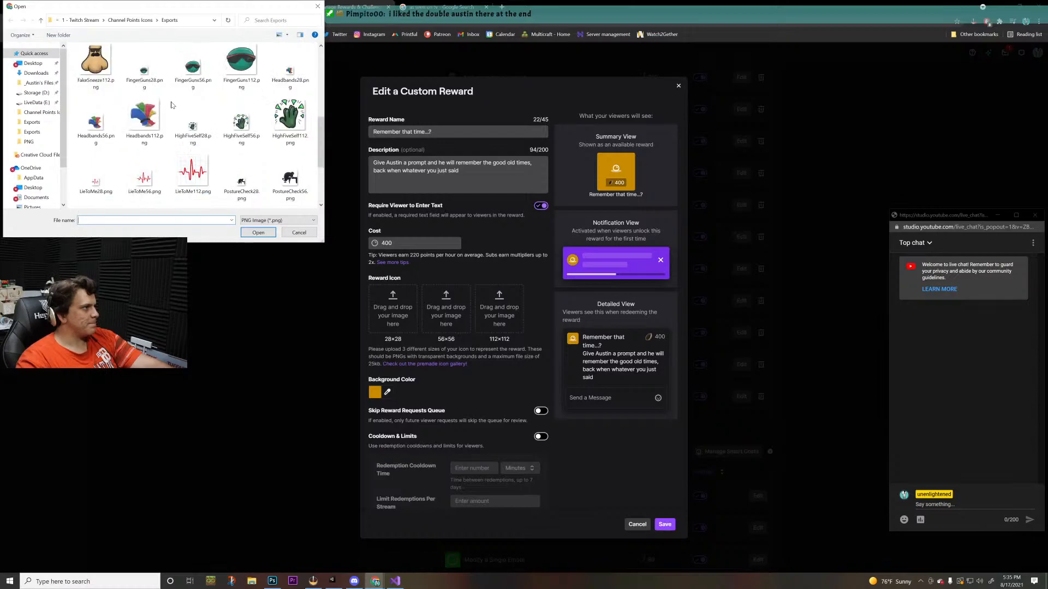
double_click(144, 118)
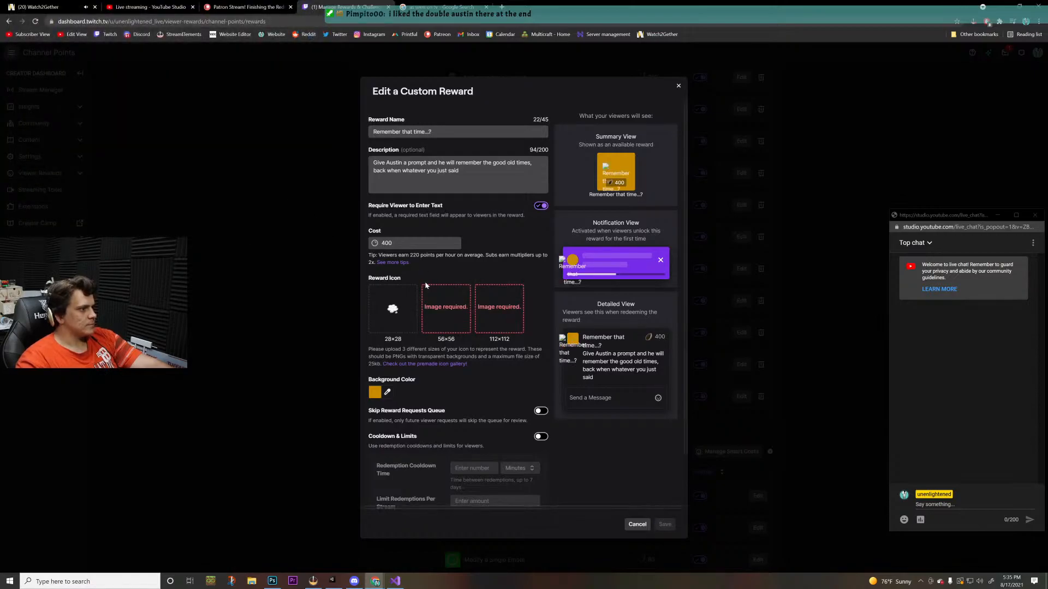
- Upload Remember56.png as the reward's 56×56 icon
click(454, 310)
scroll(186, 127, down, 3)
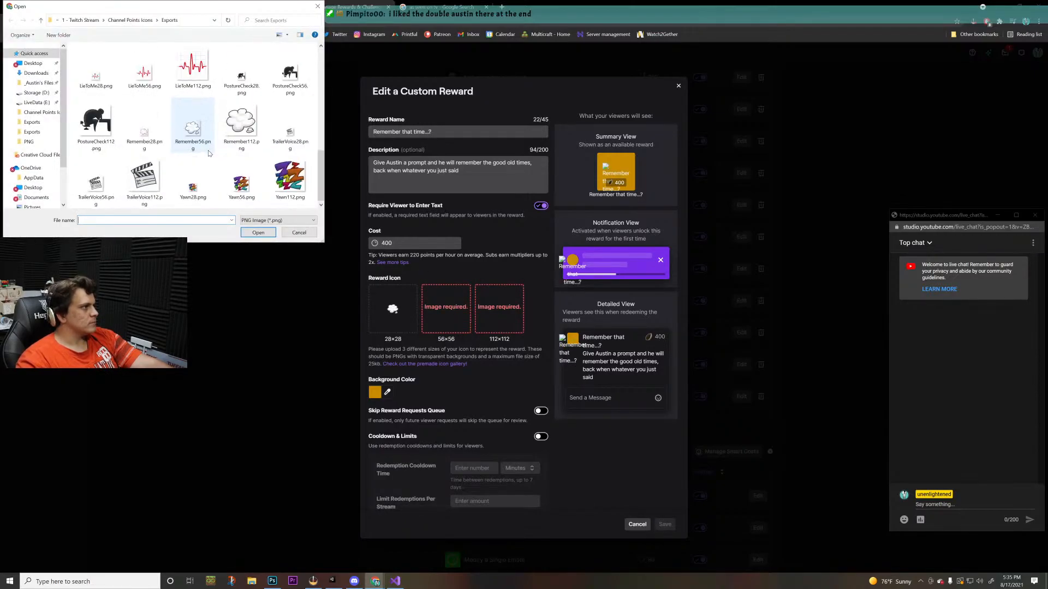
double_click(186, 127)
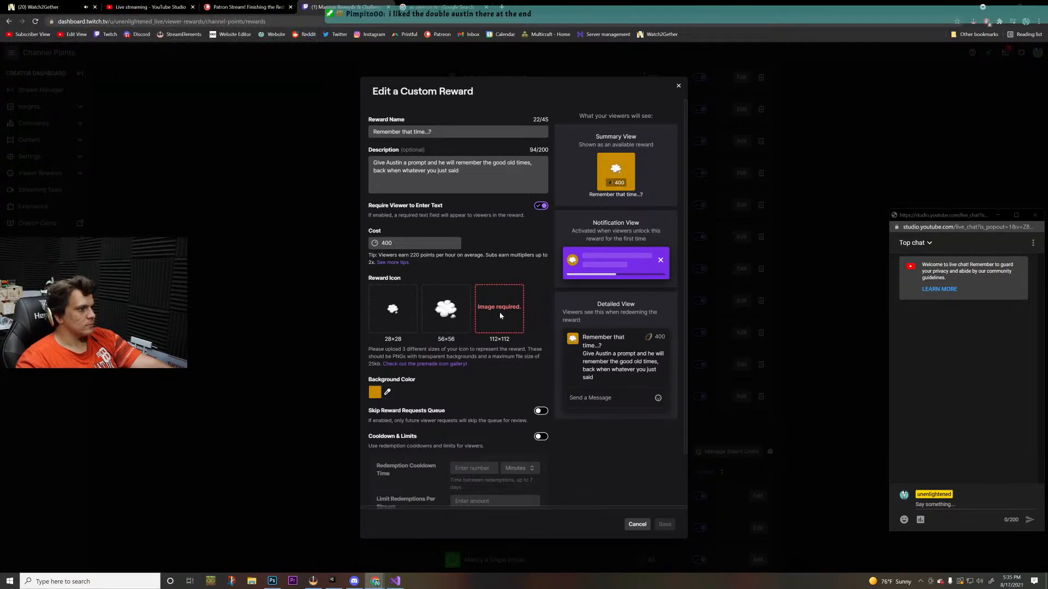
- Upload Remember112.png as the reward's 112×112 icon
click(500, 315)
scroll(240, 126, down, 5)
click(239, 121)
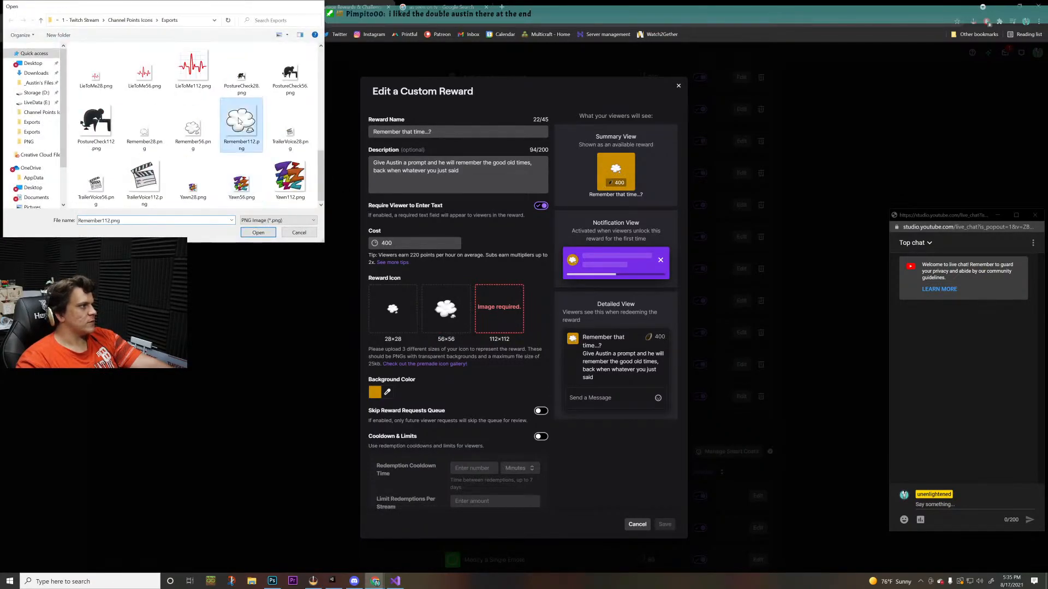
double_click(239, 122)
- Switch to Photoshop, unlock Layer 1 beneath the cloud artwork and make it visible
key(alt+Tab)
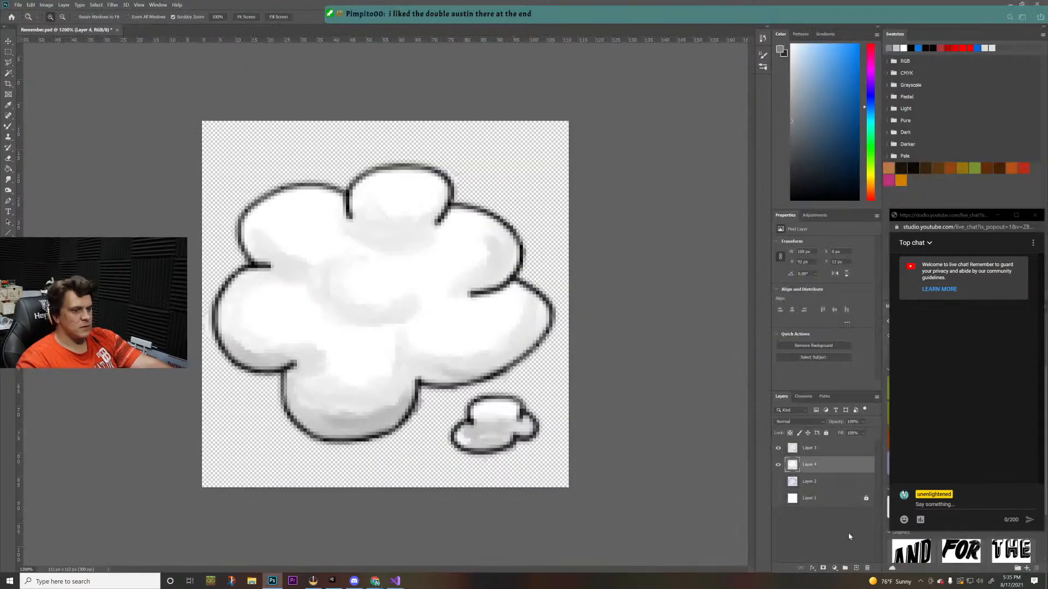
click(809, 500)
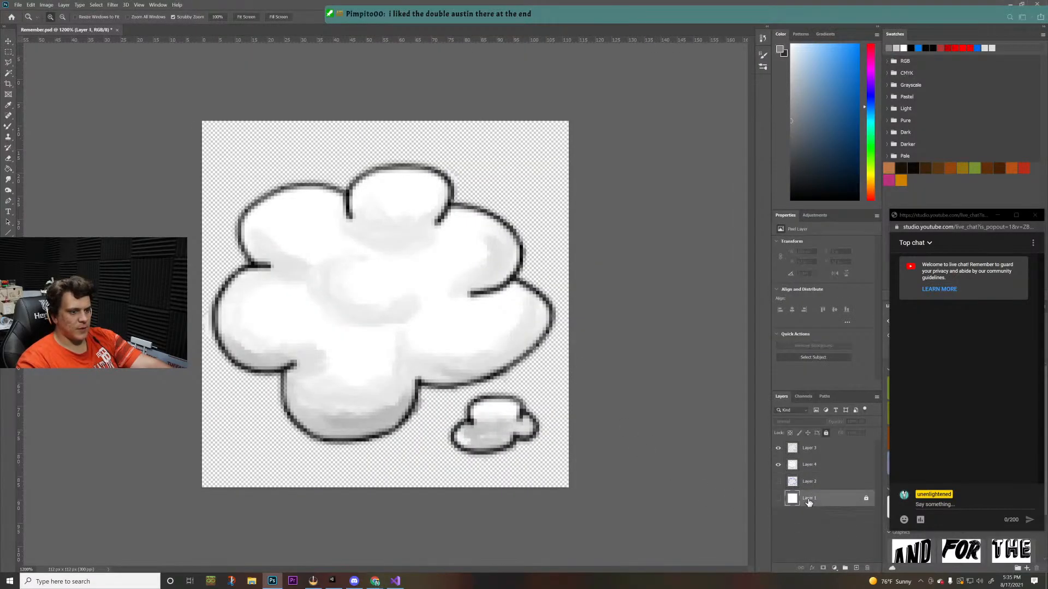
click(779, 498)
click(779, 499)
click(779, 498)
- Fill Layer 1 with solid black as a contrasting backdrop behind the cloud
key(c)
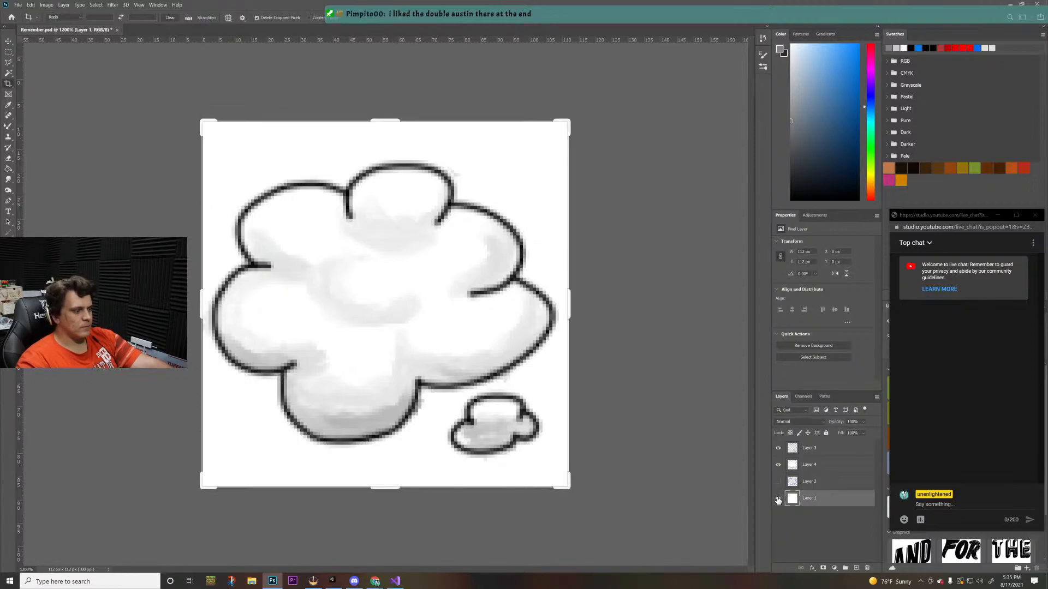
key(x)
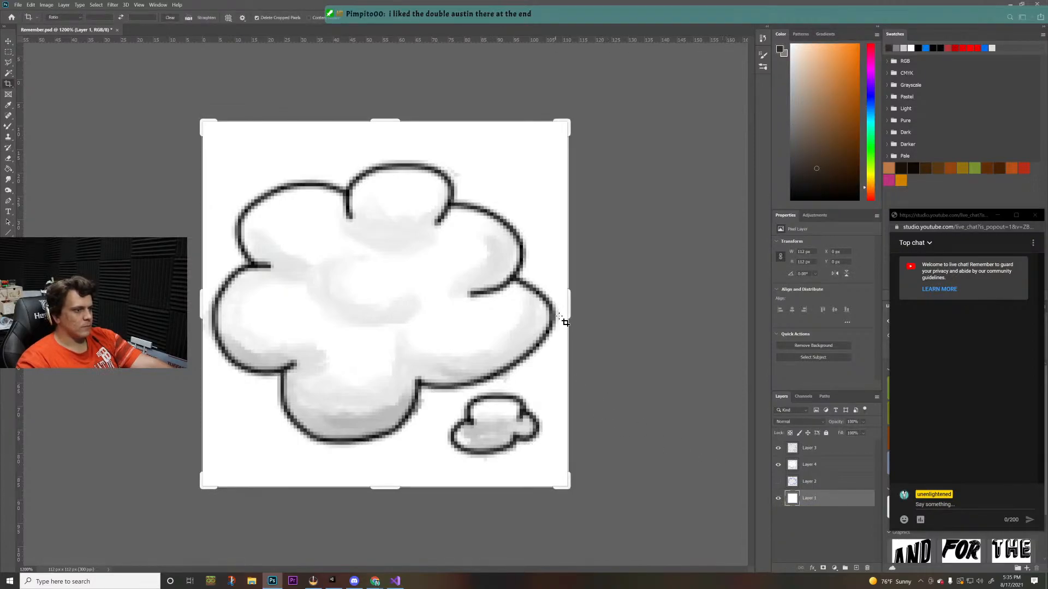
key(Escape)
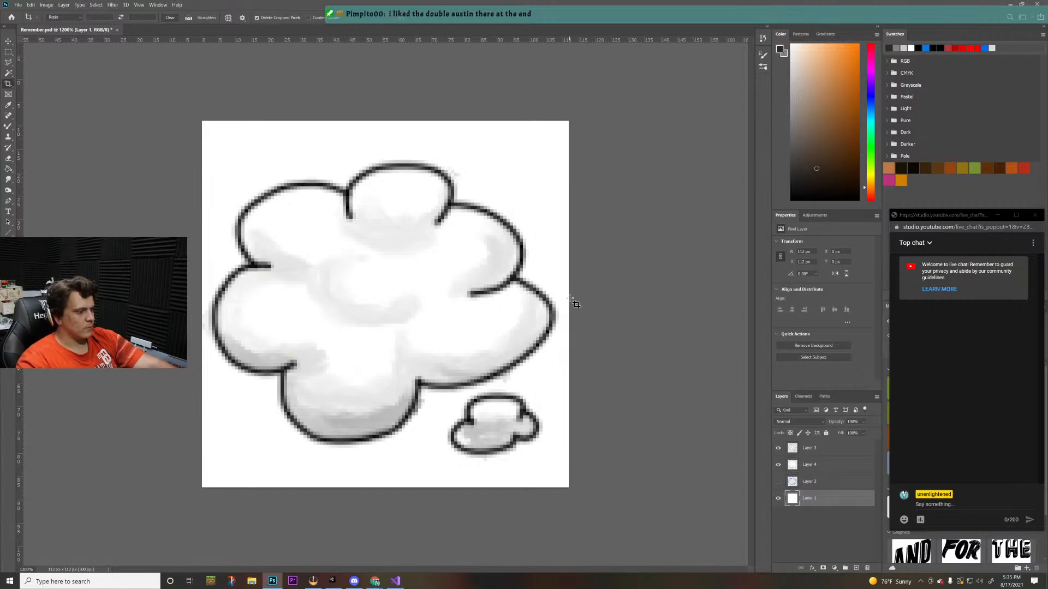
key(g)
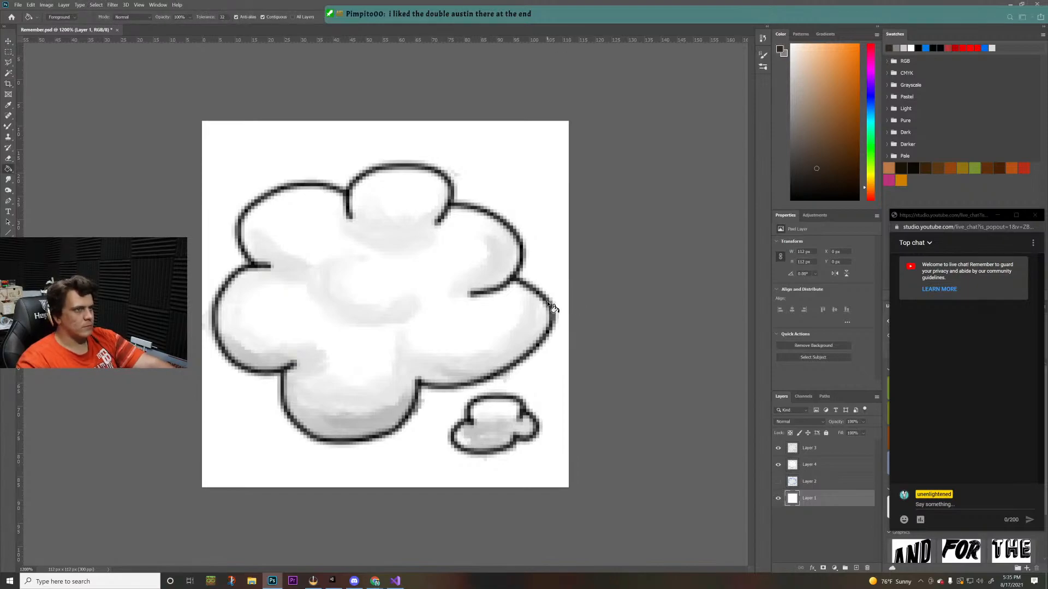
click(543, 241)
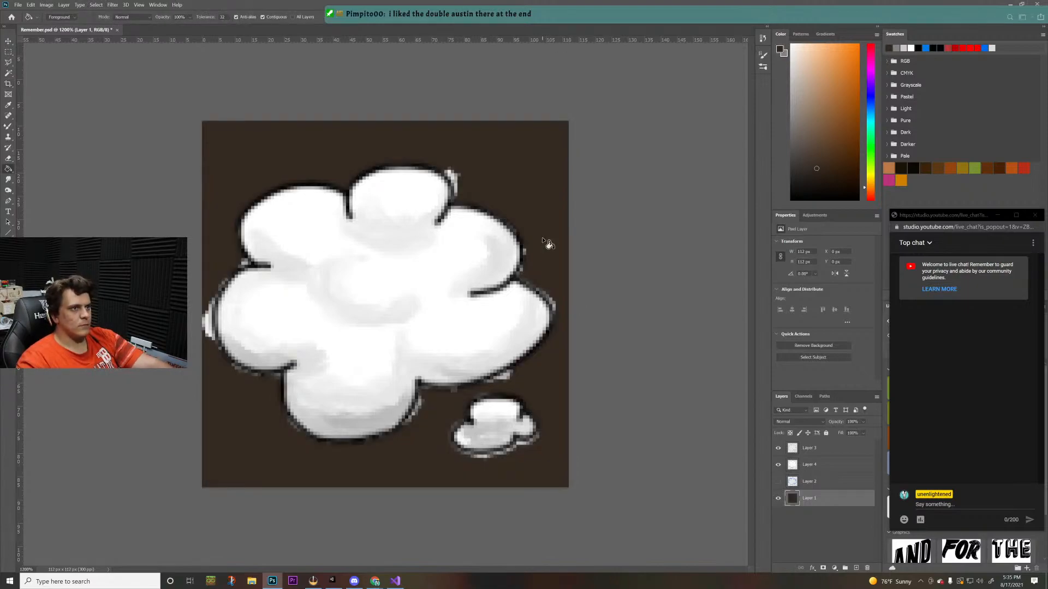
key(d)
click(503, 167)
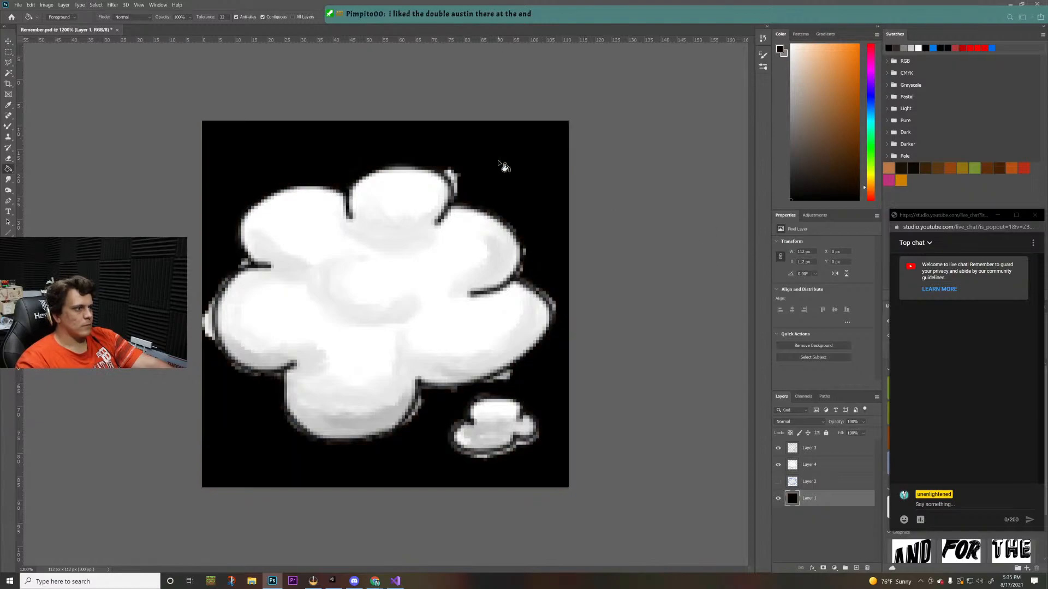
- Erase the stray white marks outside the large cloud's outline on Layer 4, and hide the black Layer 1
key(e)
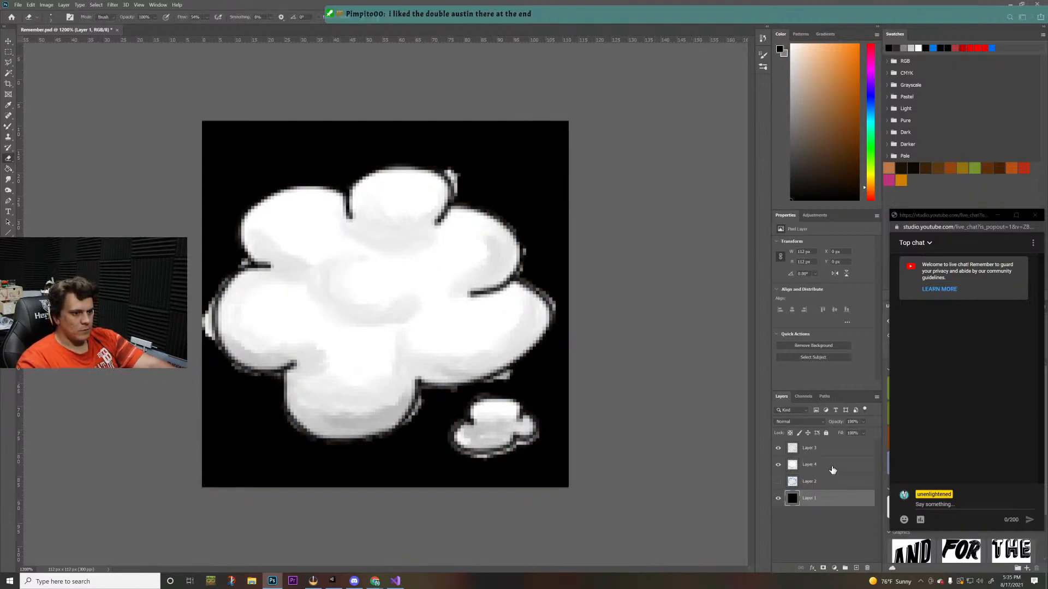
click(831, 467)
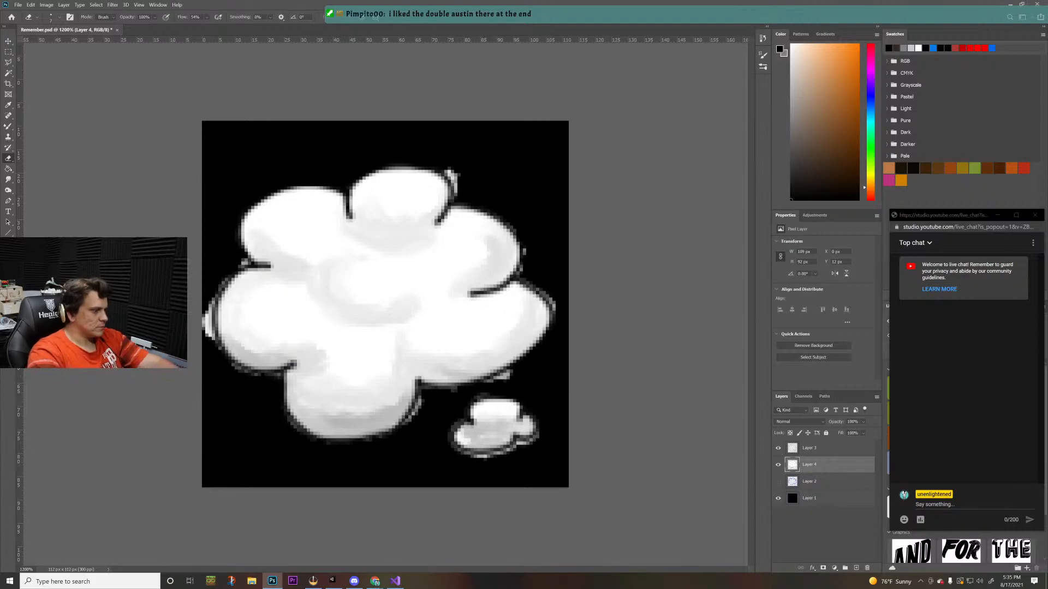
mouse_move(207, 322)
mouse_down()
mouse_move(211, 350)
mouse_move(207, 300)
mouse_move(241, 261)
mouse_up()
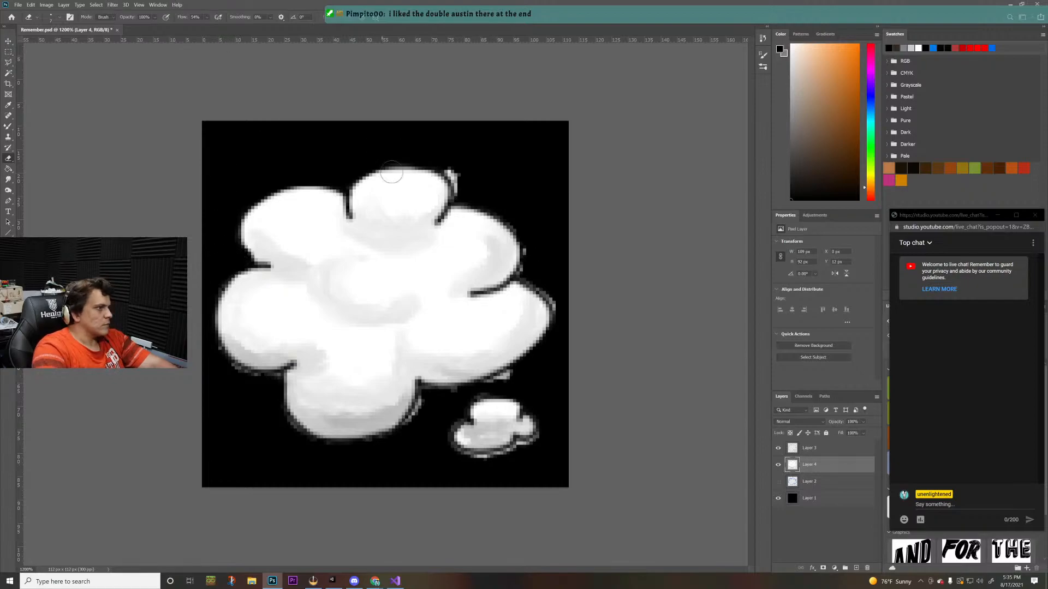
drag(452, 167, 463, 190)
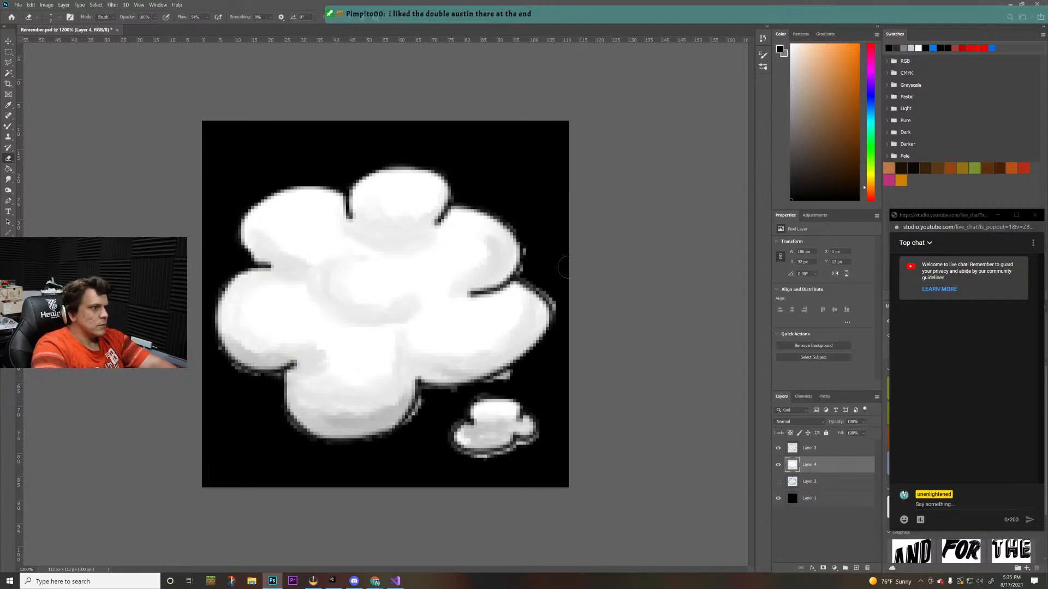
mouse_move(535, 259)
mouse_down()
mouse_move(566, 329)
mouse_move(434, 397)
mouse_move(516, 384)
mouse_move(425, 400)
mouse_move(388, 440)
mouse_up()
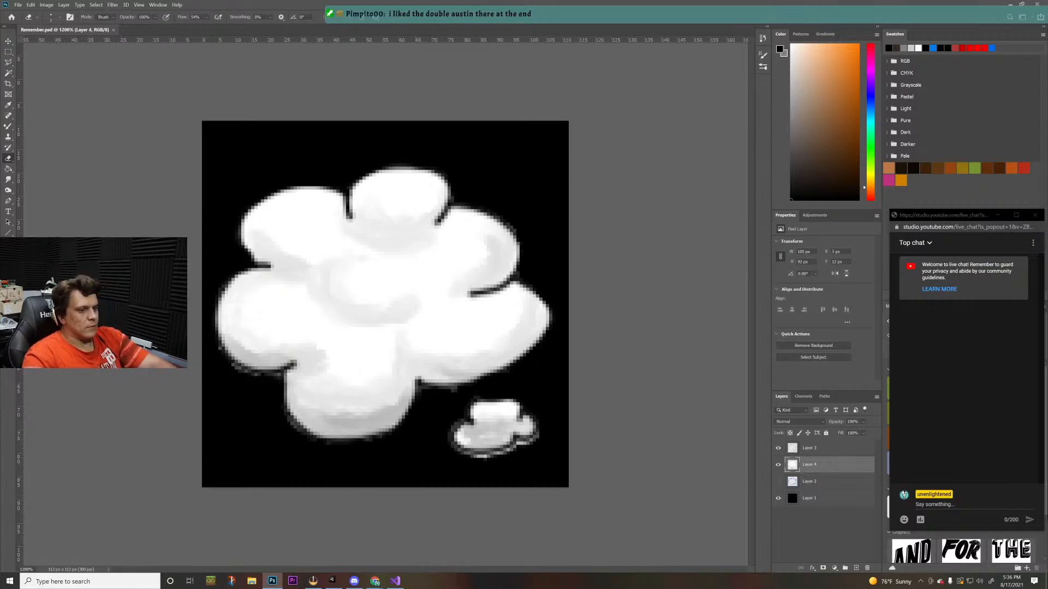
click(777, 499)
click(18, 5)
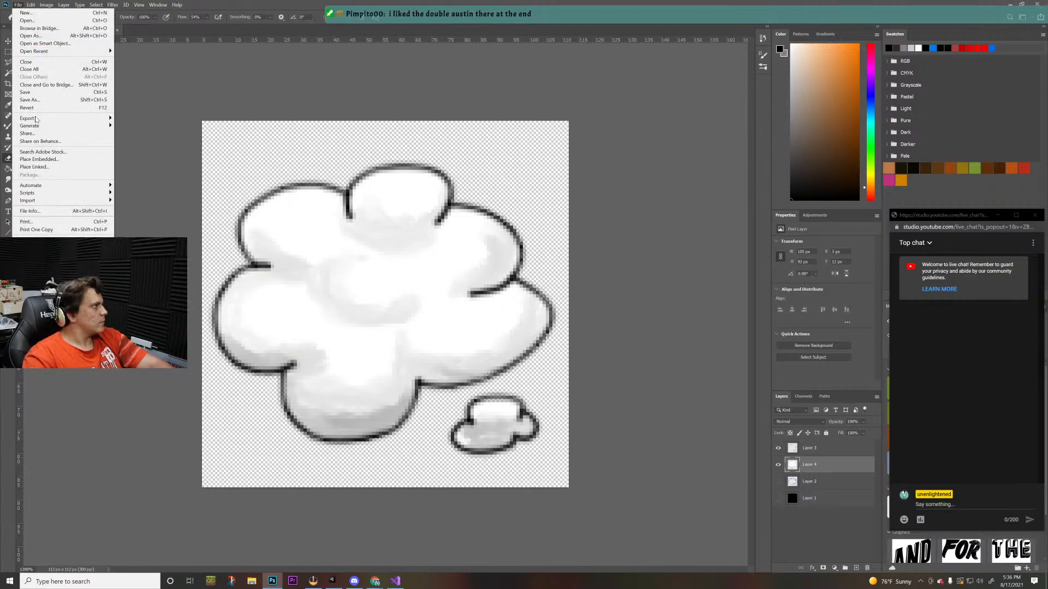
mouse_move(98, 118)
click(143, 119)
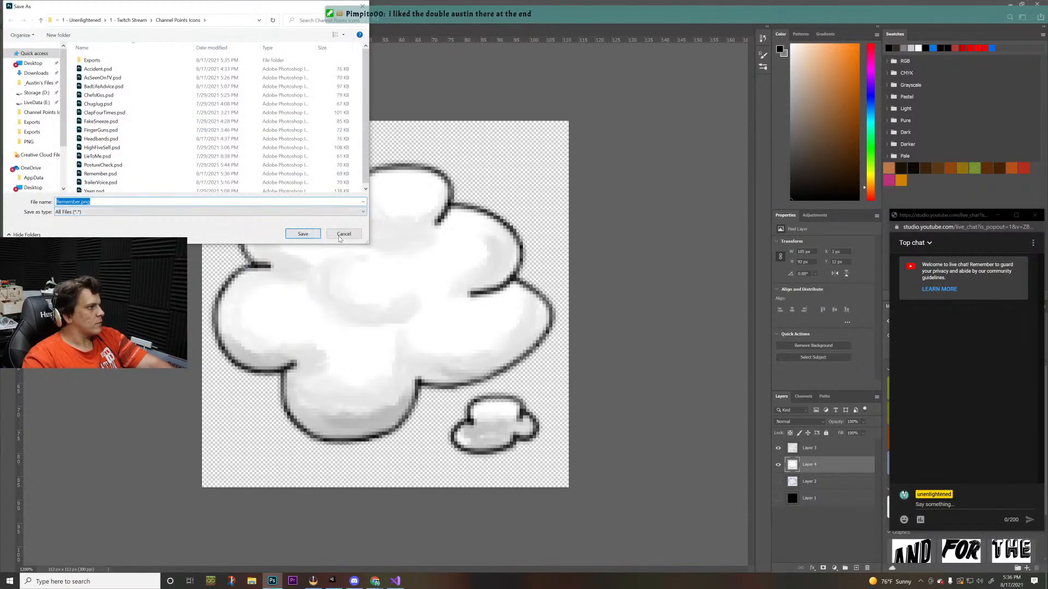
click(302, 233)
- Export the cleaned icon as a 28 x 28 px PNG, replacing Remember28.png in the Exports folder
key(ctrl+alt+shift+w)
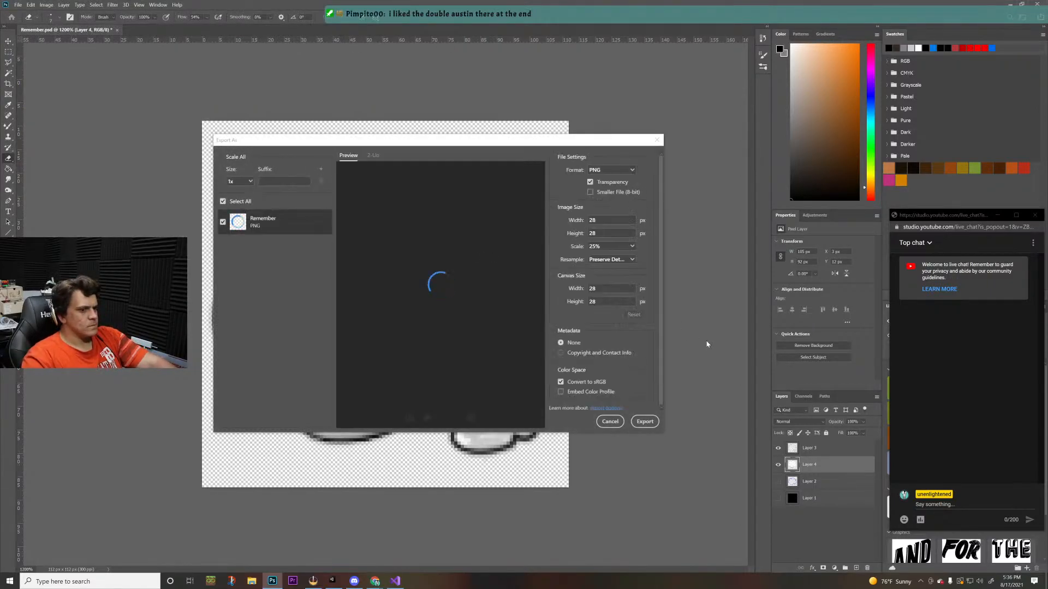
click(641, 420)
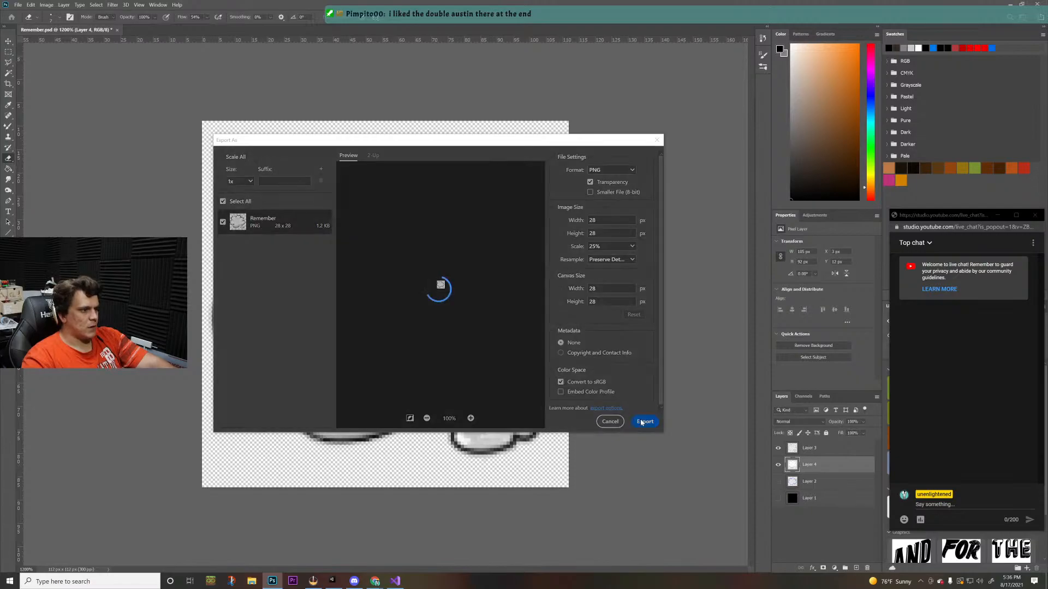
double_click(92, 60)
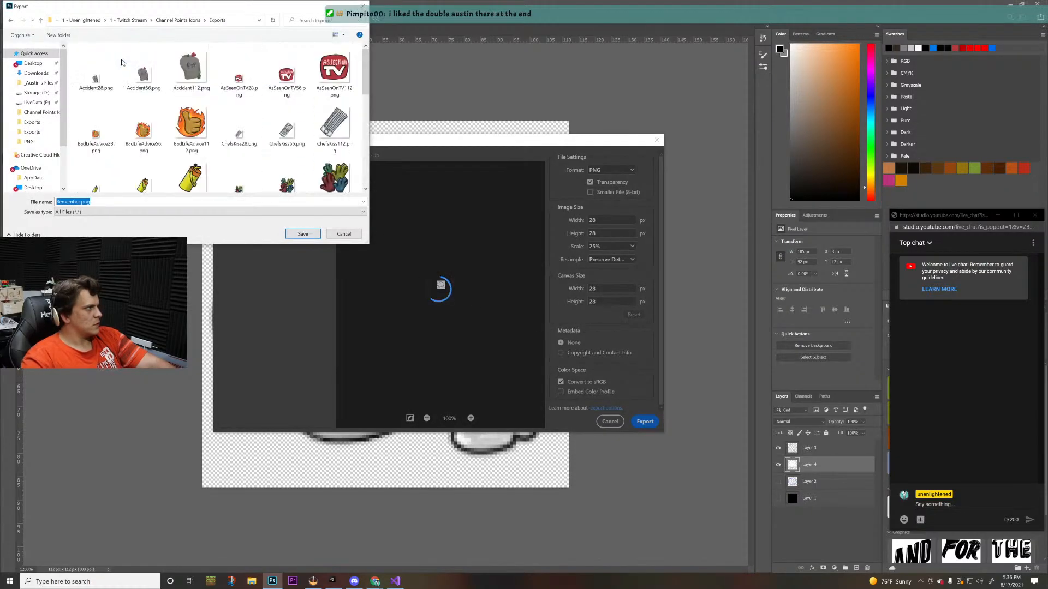
scroll(143, 164, down, 5)
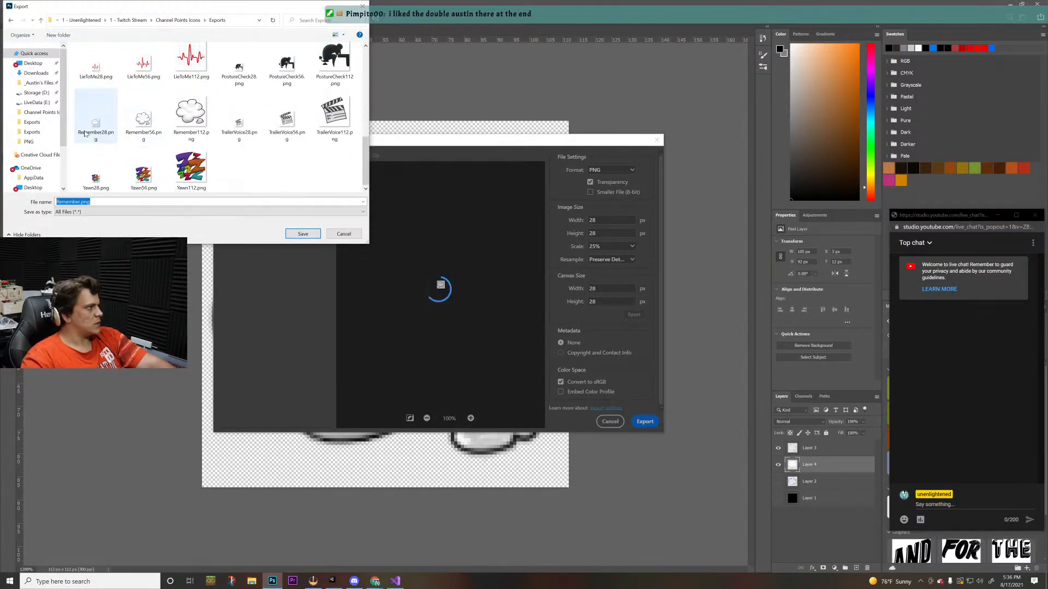
double_click(96, 120)
click(542, 291)
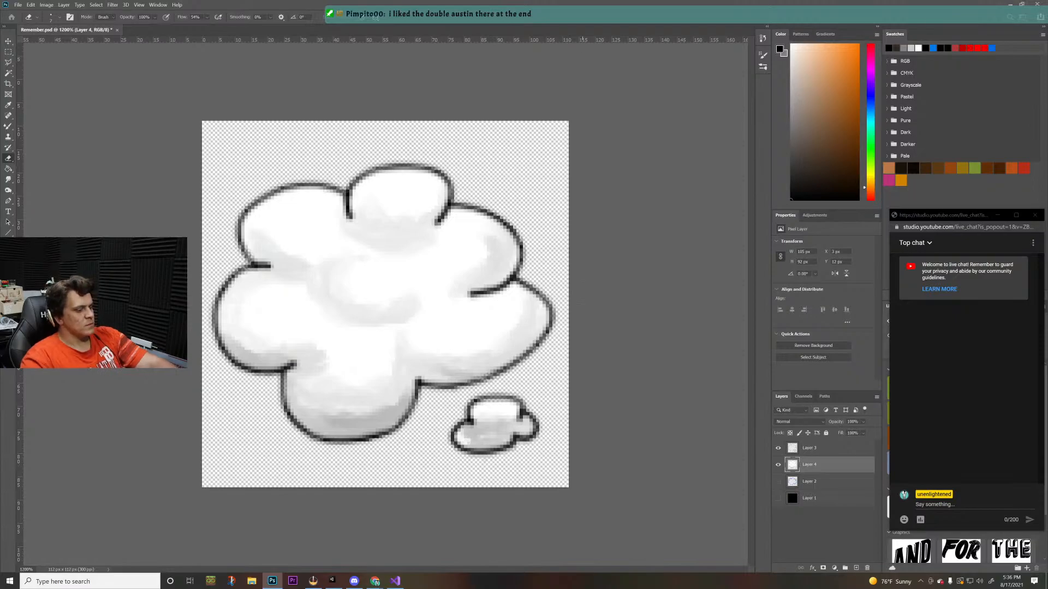
- Export the icon as a 56 x 56 px PNG, replacing Remember56.png in the Exports folder
key(ctrl+alt+shift+w)
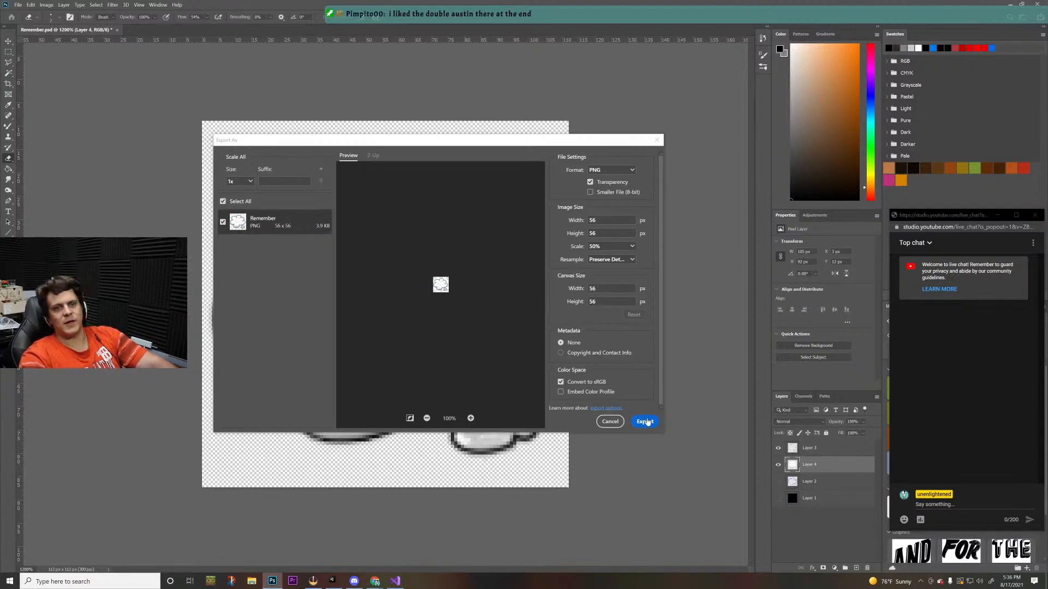
click(646, 422)
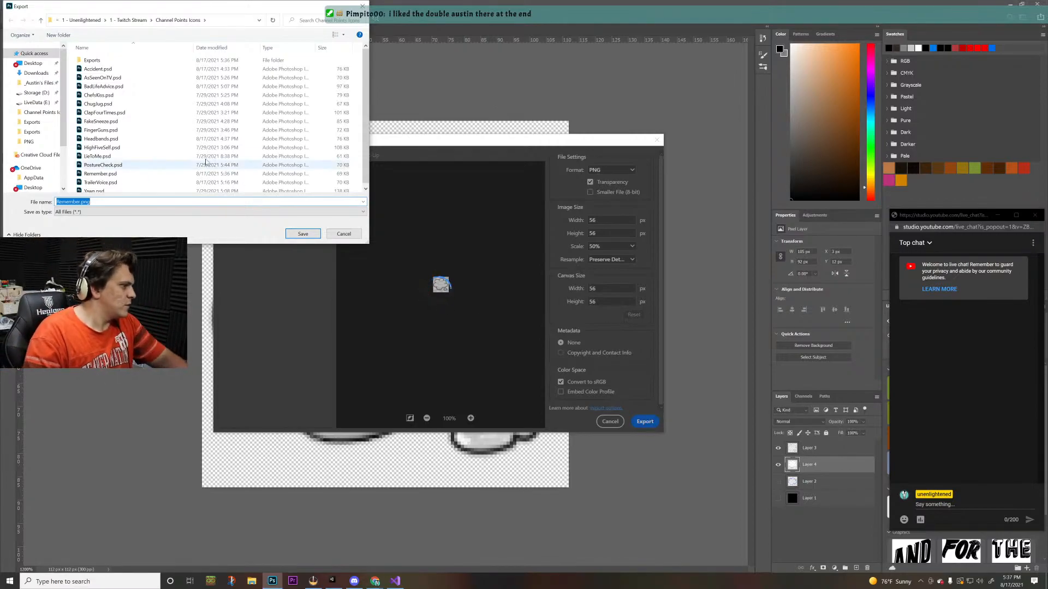
double_click(98, 69)
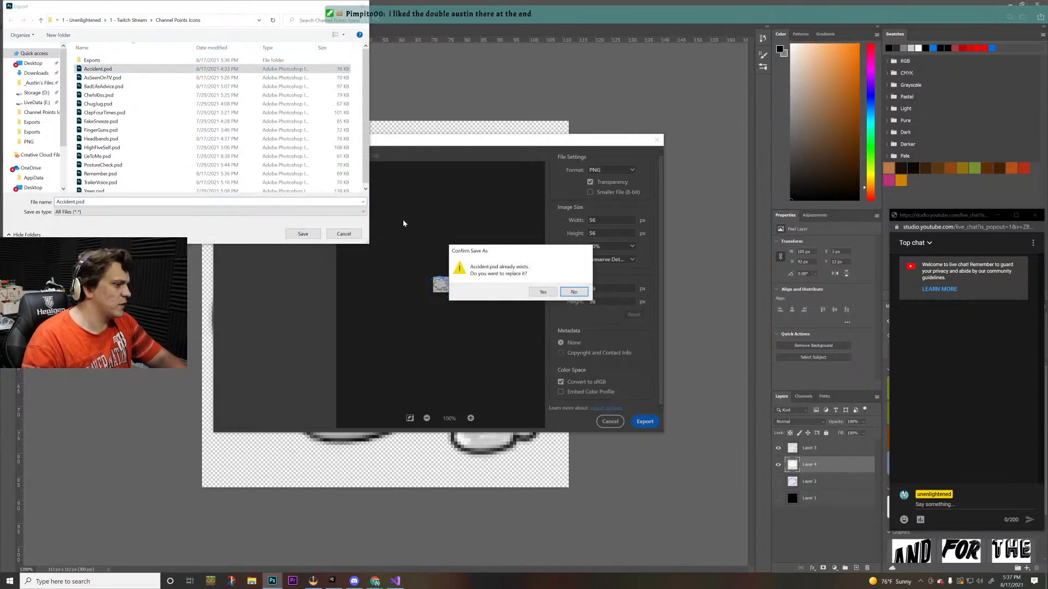
click(573, 292)
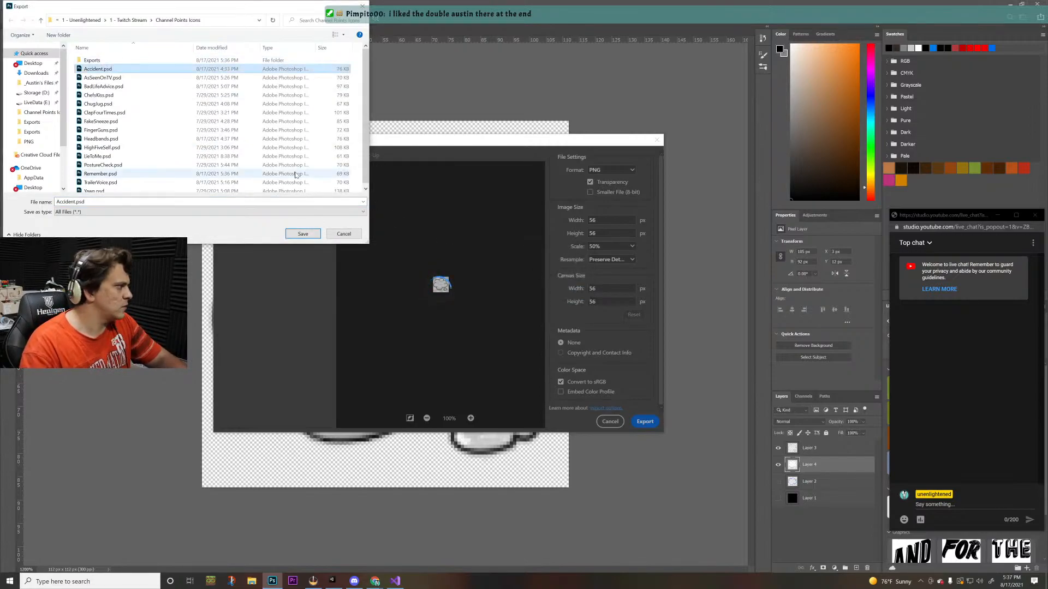
double_click(93, 60)
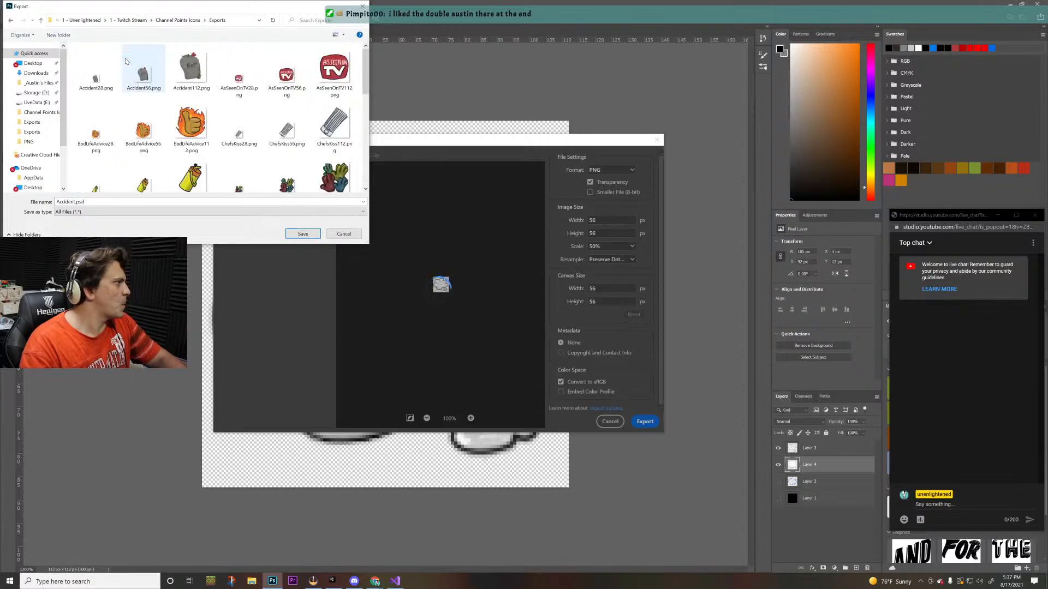
scroll(208, 99, down, 10)
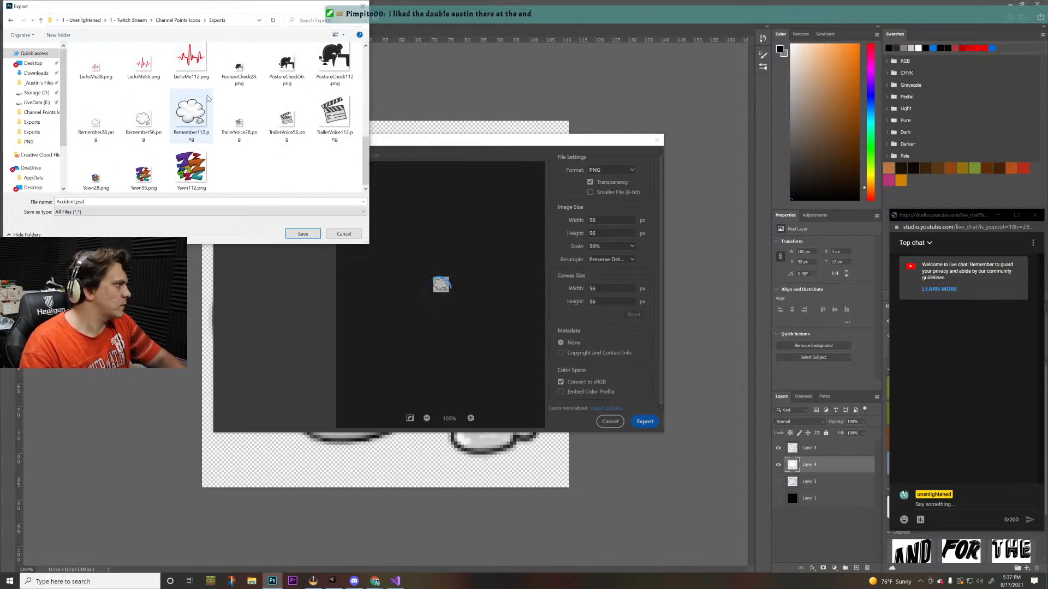
double_click(143, 117)
click(543, 292)
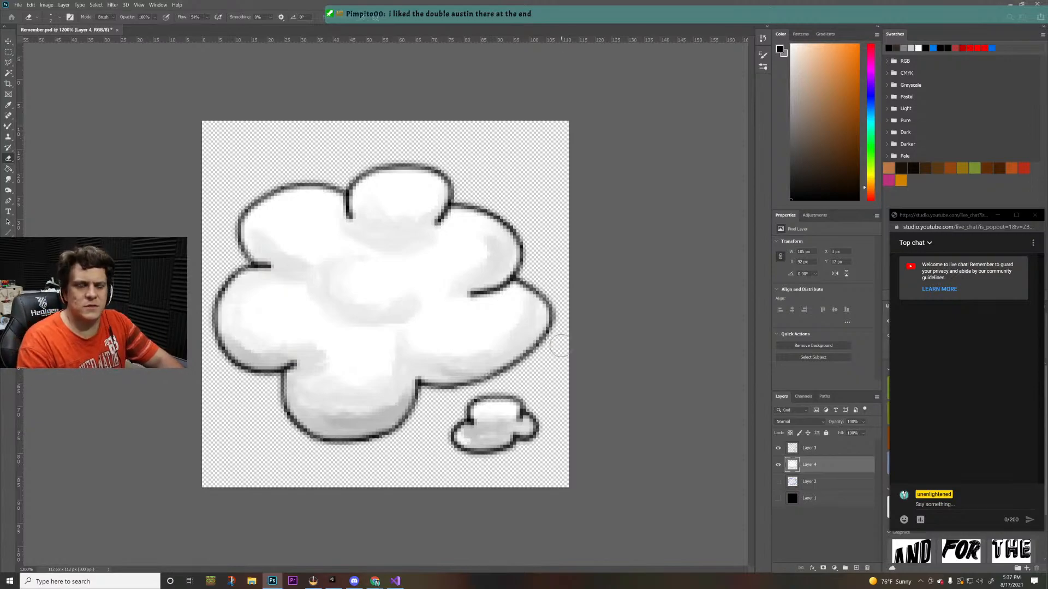
- Export the icon as a 112 x 112 px PNG, replacing Remember112.png in the Exports folder
key(ctrl+alt+shift+w)
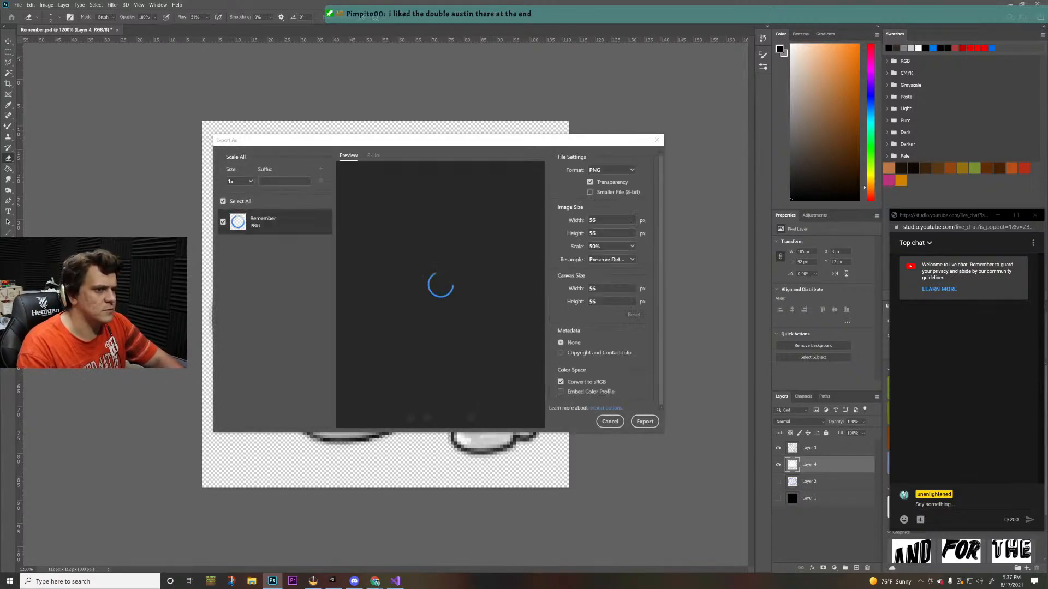
text(112)
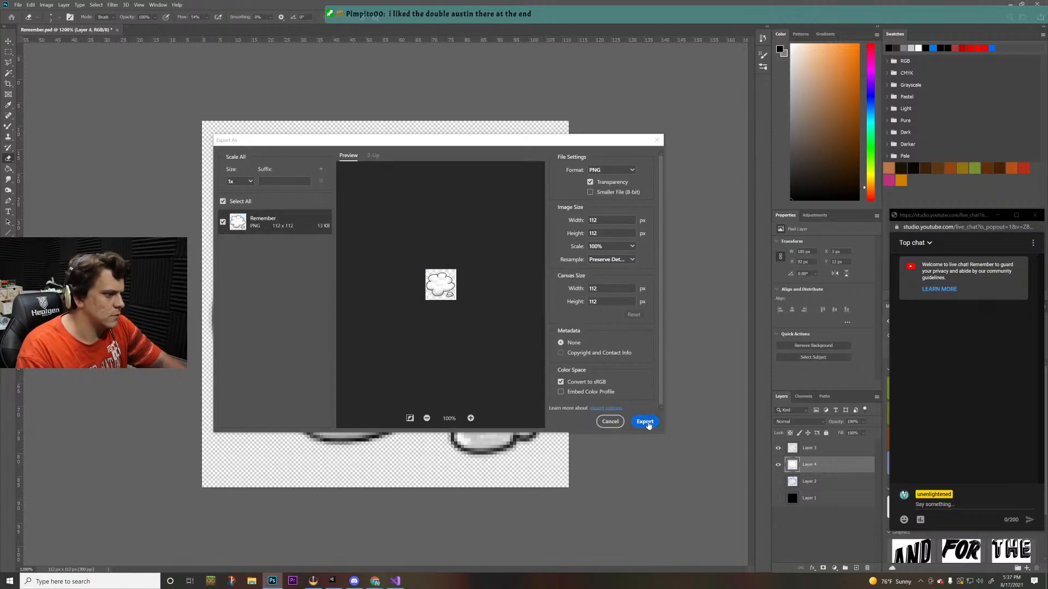
click(645, 422)
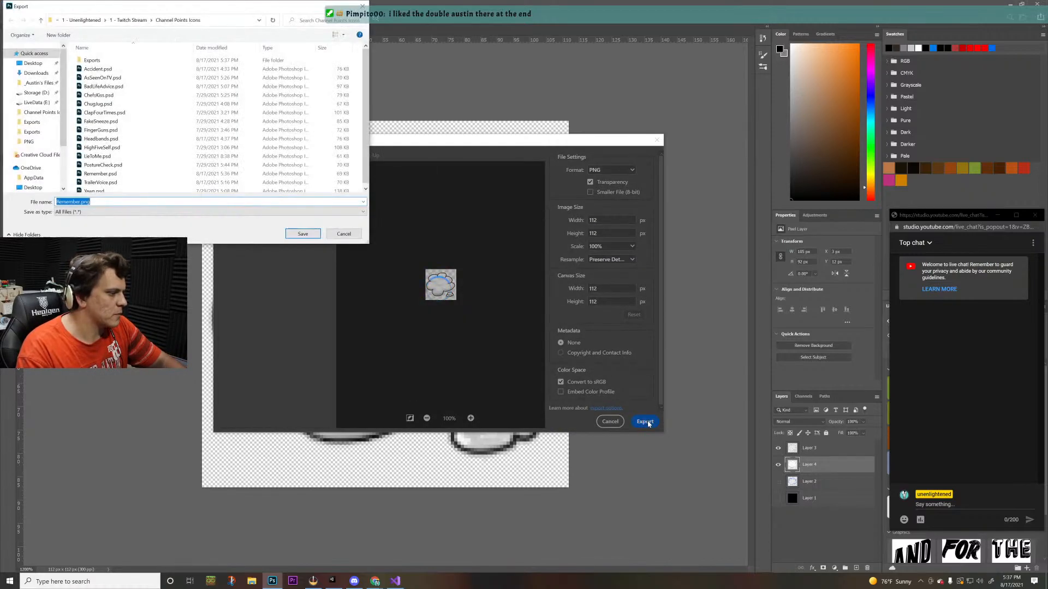
double_click(91, 60)
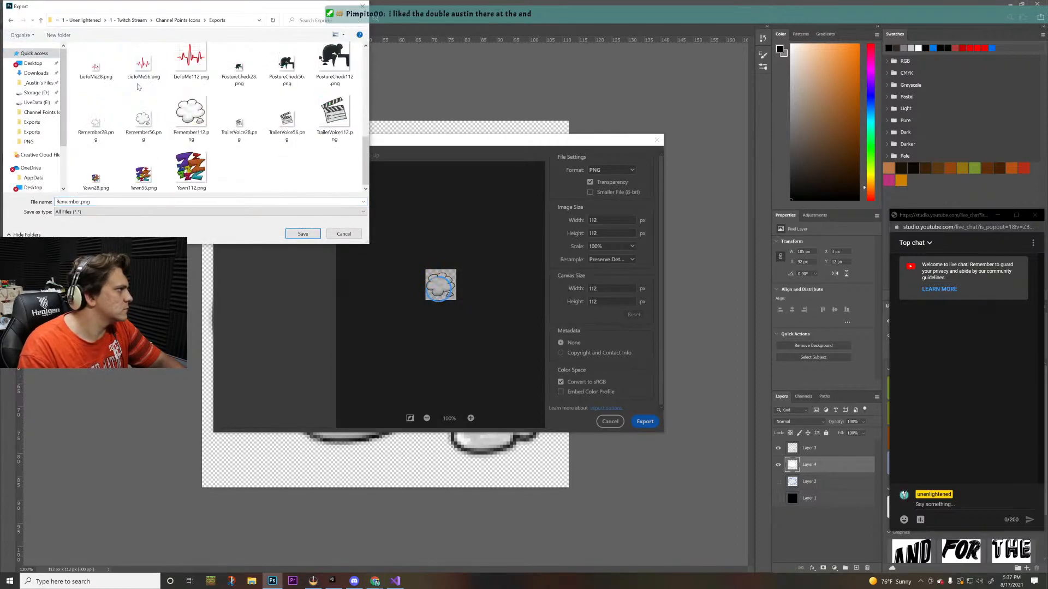
double_click(202, 125)
click(538, 291)
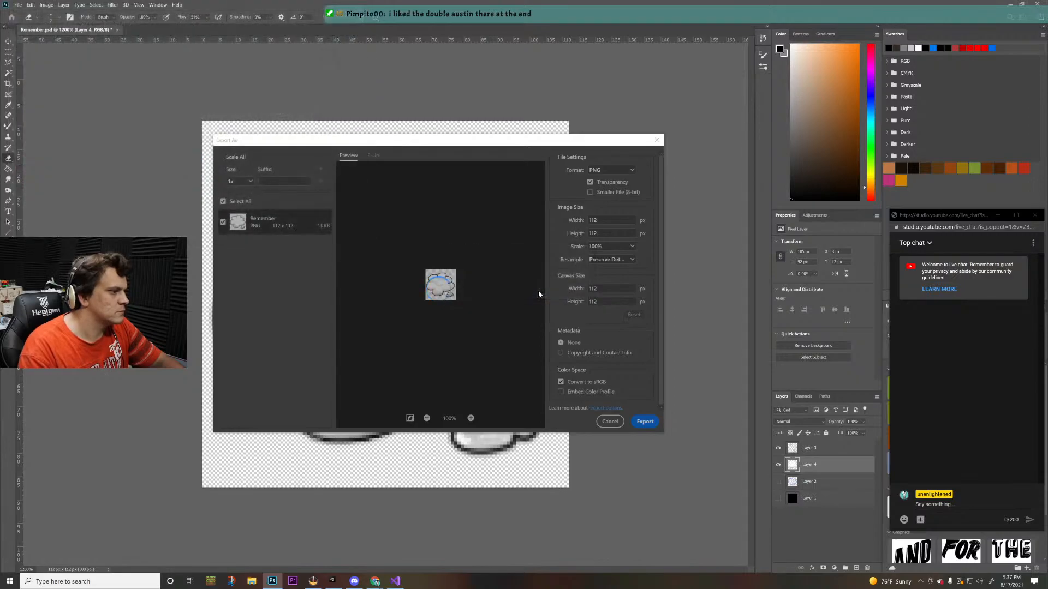
- Switch to the Twitch page in the browser, discard the reward's unsaved edits and reopen "Remember that time...?" for editing
key(alt+Tab)
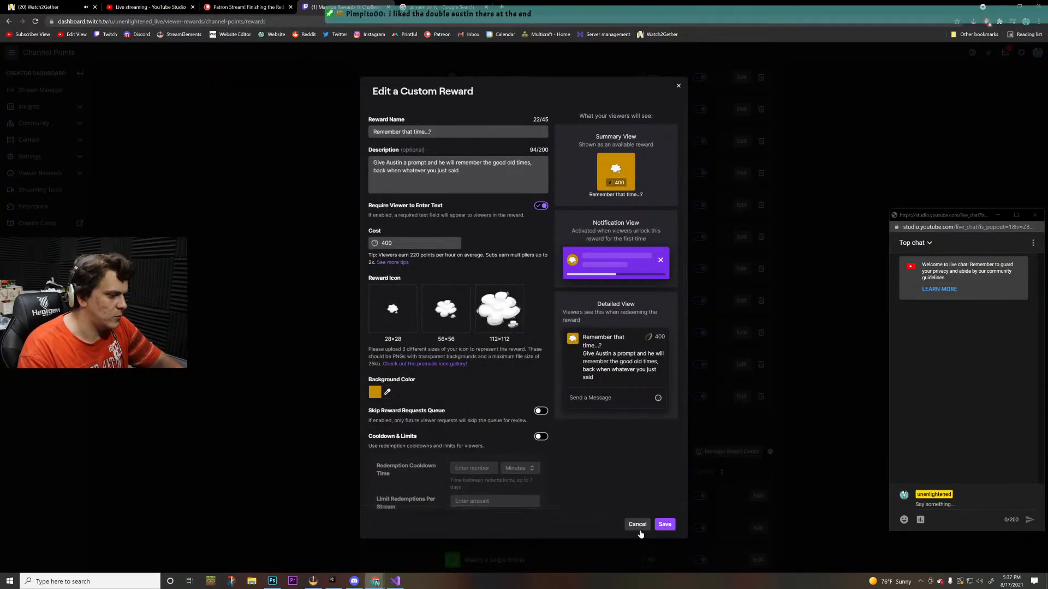
click(639, 527)
click(741, 269)
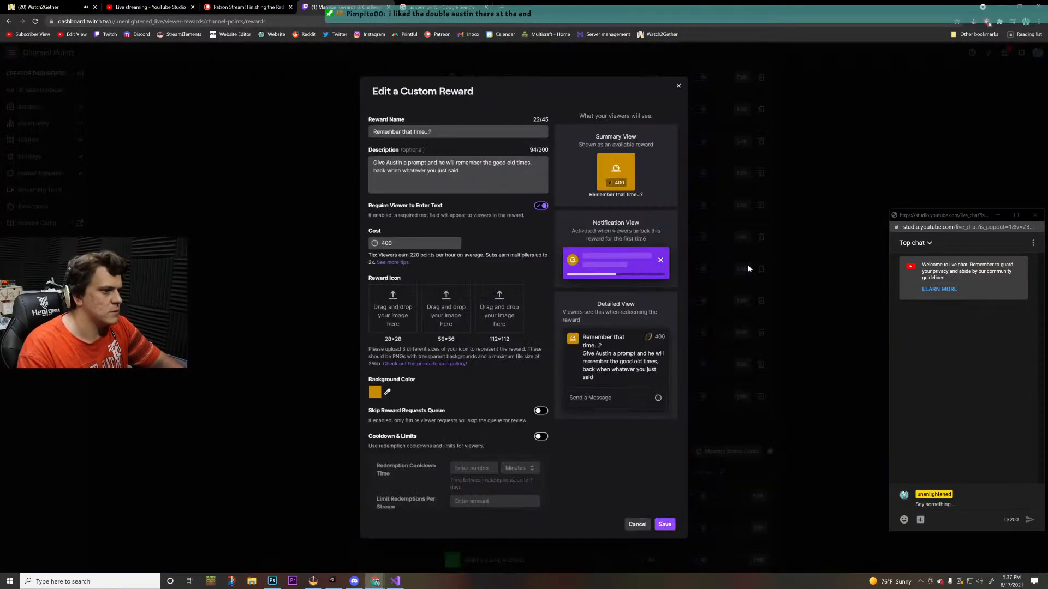
- Upload Remember28.png as the reward's 28 x 28 icon and Remember56.png as its 56 x 56 icon
key(alt+Tab)
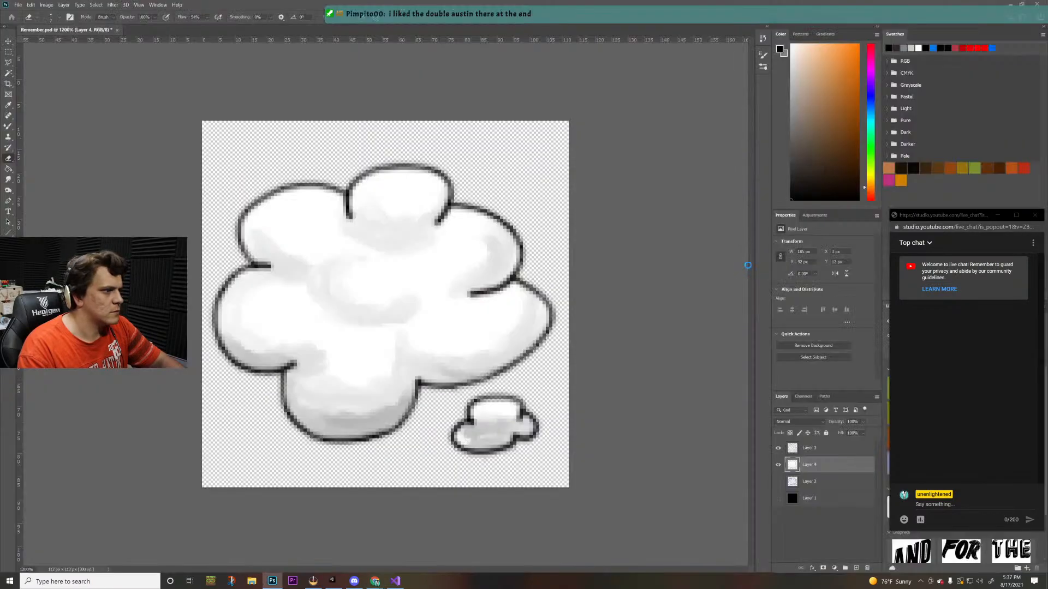
key(alt+Tab)
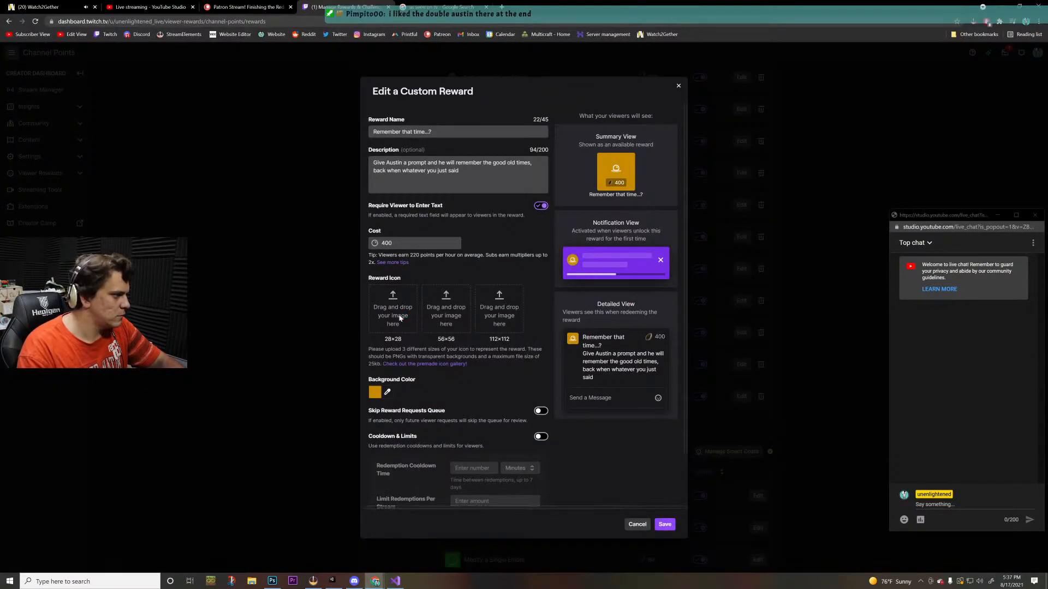
click(400, 318)
scroll(167, 125, down, 1)
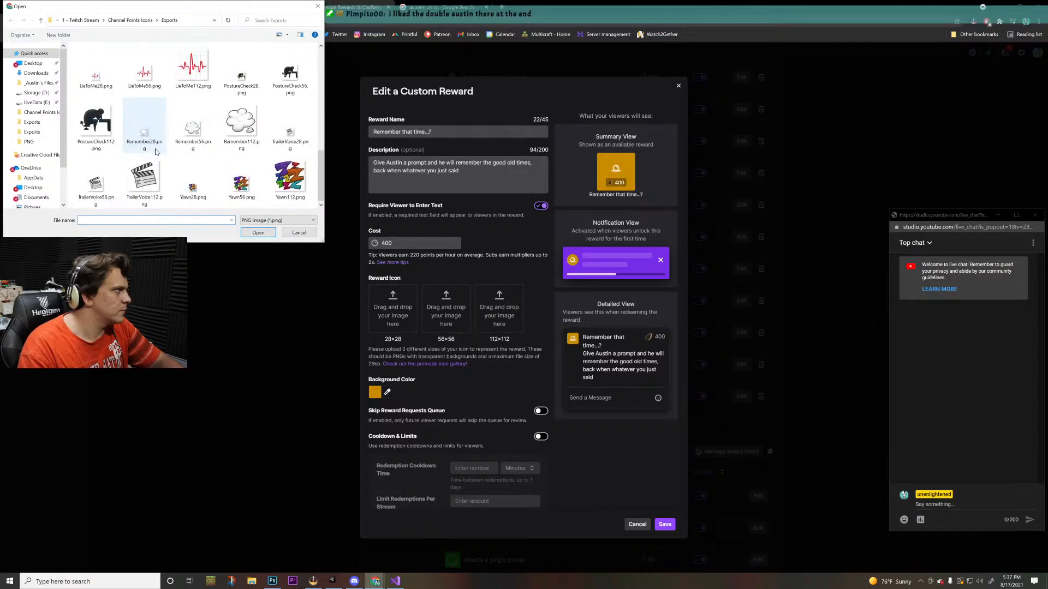
double_click(153, 125)
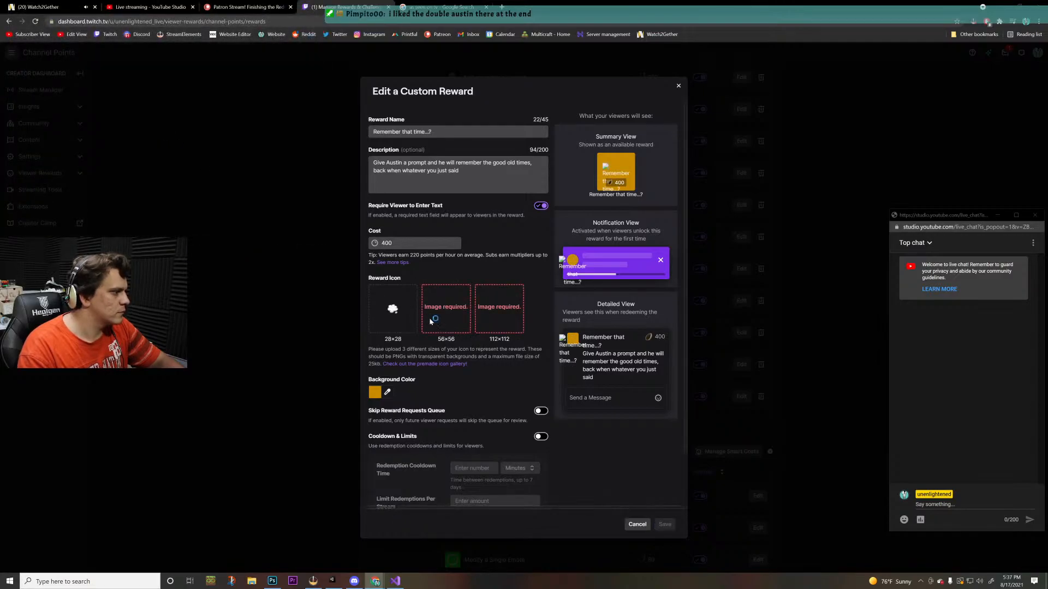
click(431, 321)
scroll(188, 131, down, 2)
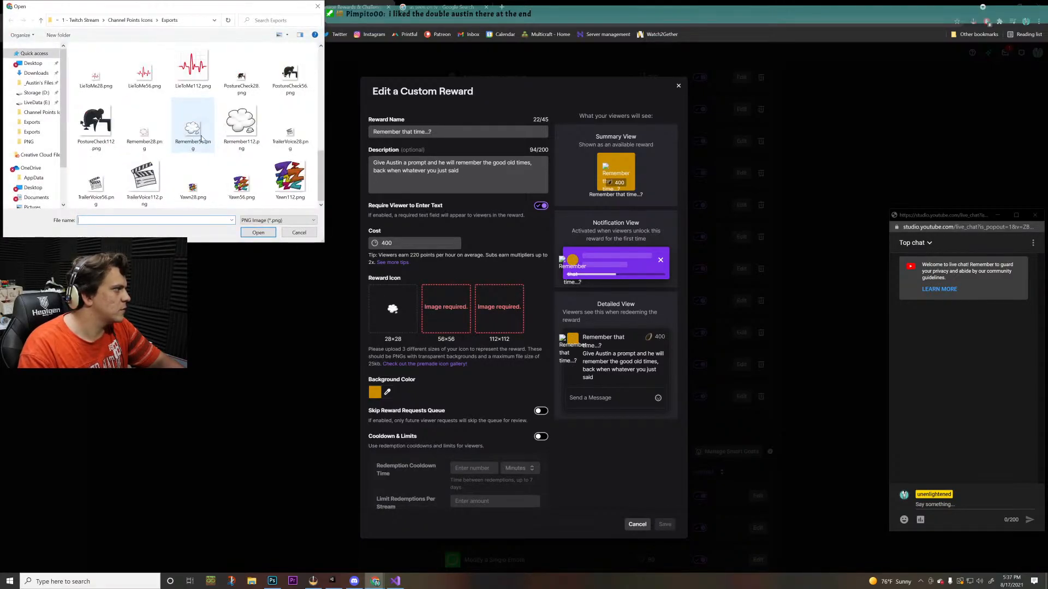
double_click(188, 131)
- Upload Remember112.png as the reward's 112 x 112 icon and save the reward
click(496, 307)
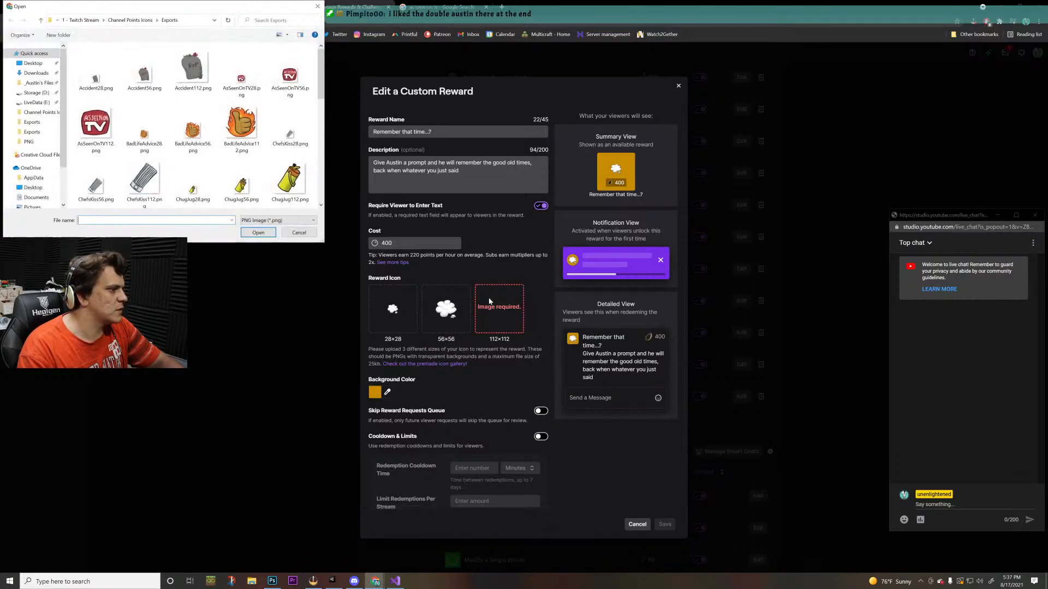
scroll(253, 136, down, 1)
double_click(252, 136)
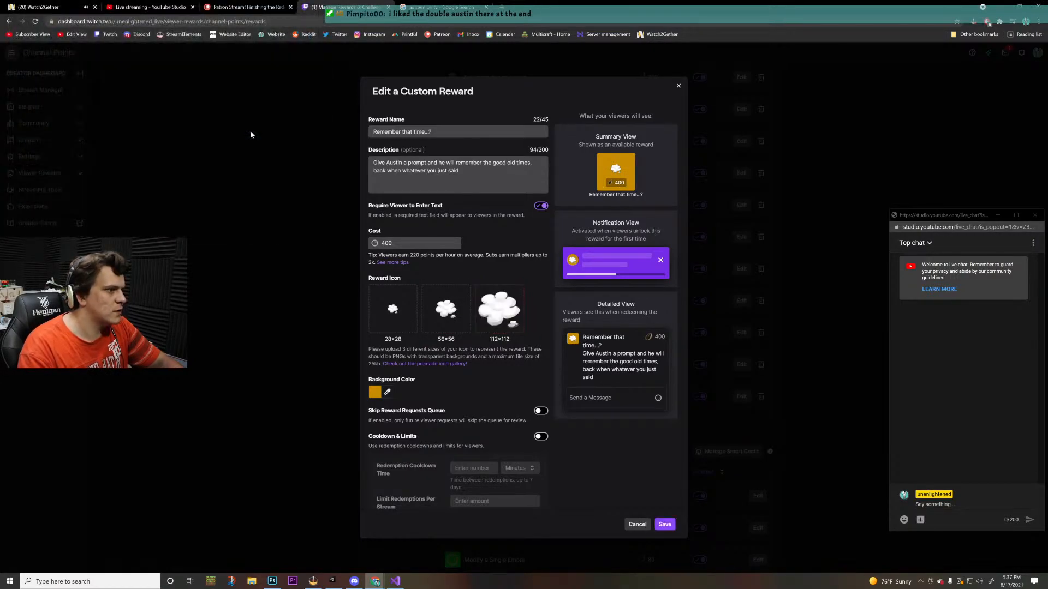
click(664, 525)
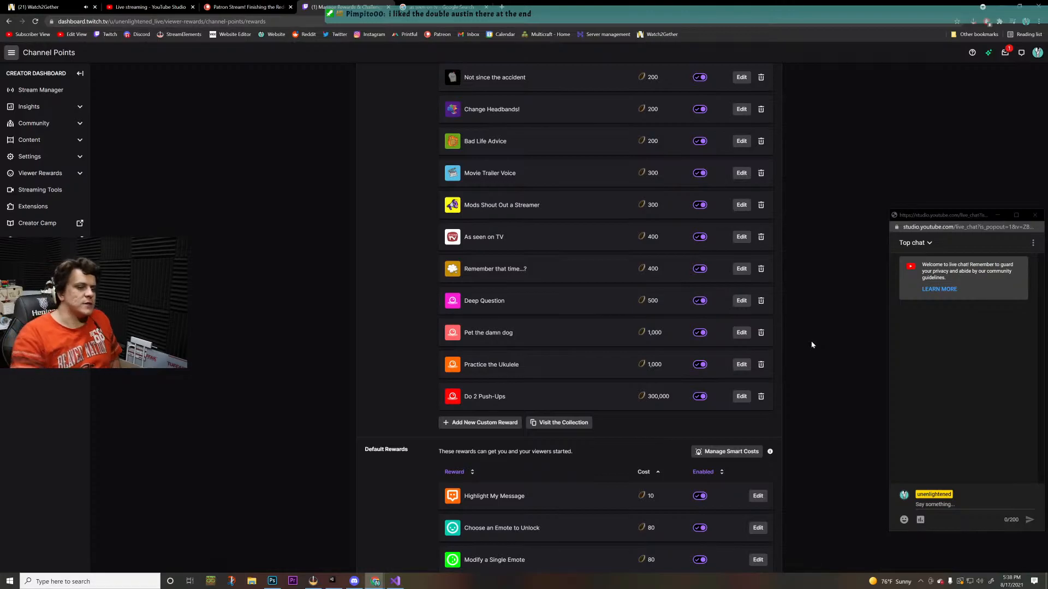
scroll(670, 224, up, 5)
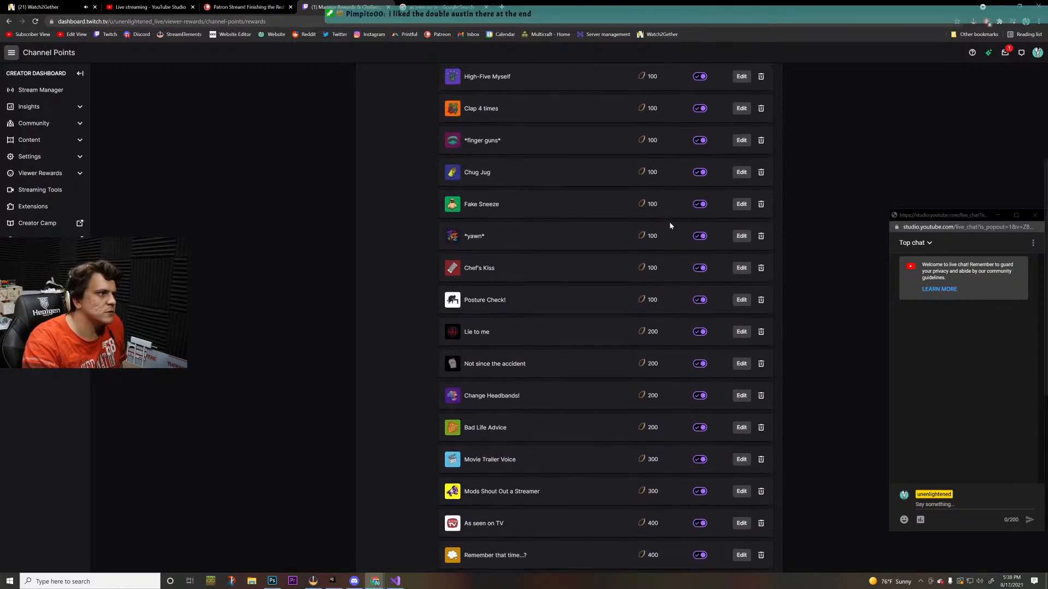
scroll(670, 225, up, 4)
scroll(670, 225, down, 10)
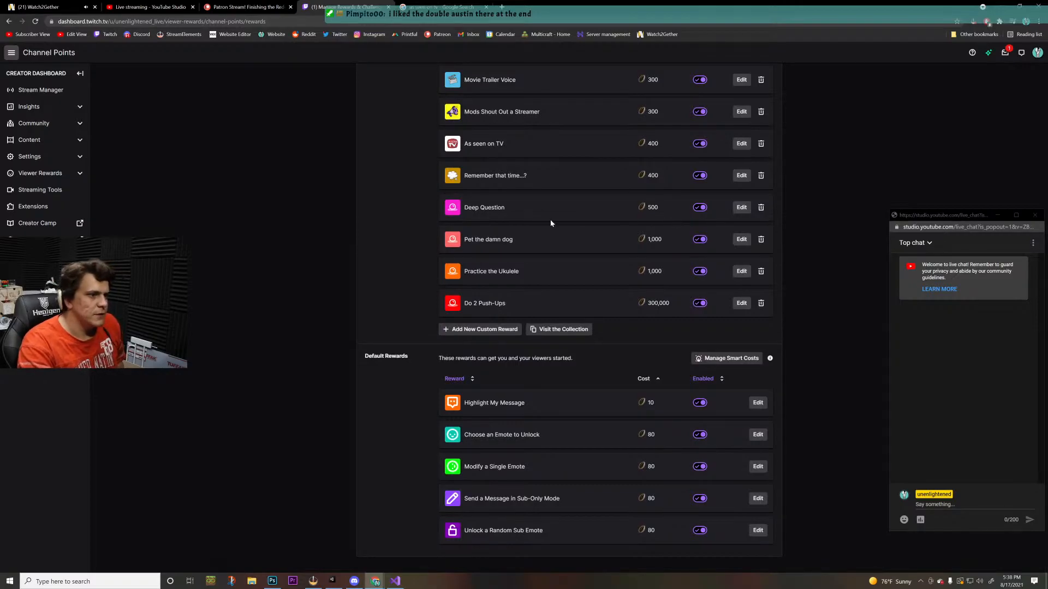
- Switch to Photoshop and save the cloud document on the computer as DeepQuestion.psd in the Channel Points Icons folder, with maximized compatibility
key(alt+Tab)
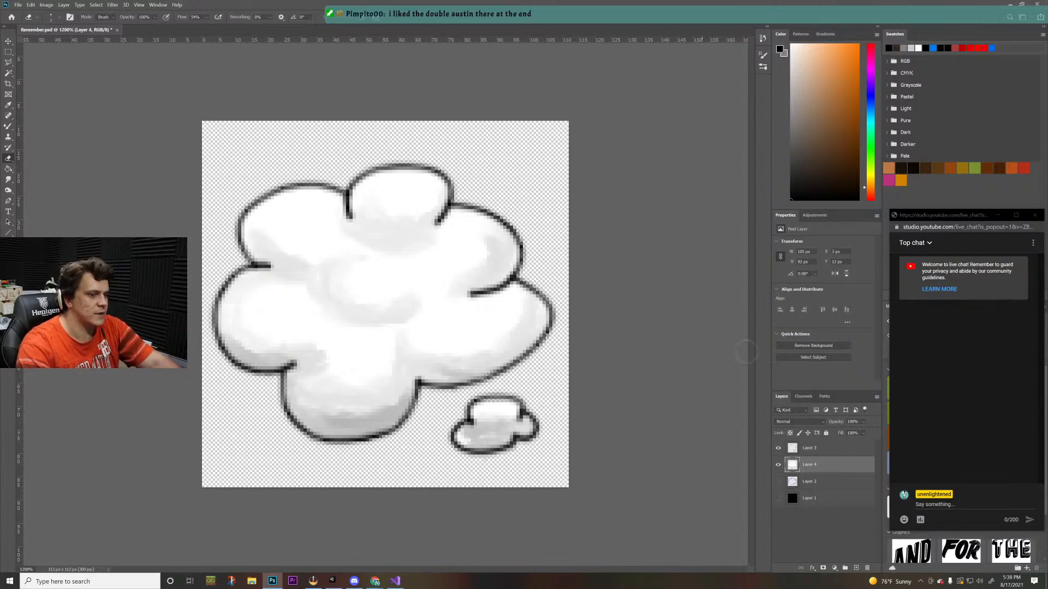
click(845, 452)
ctrl+click(845, 452)
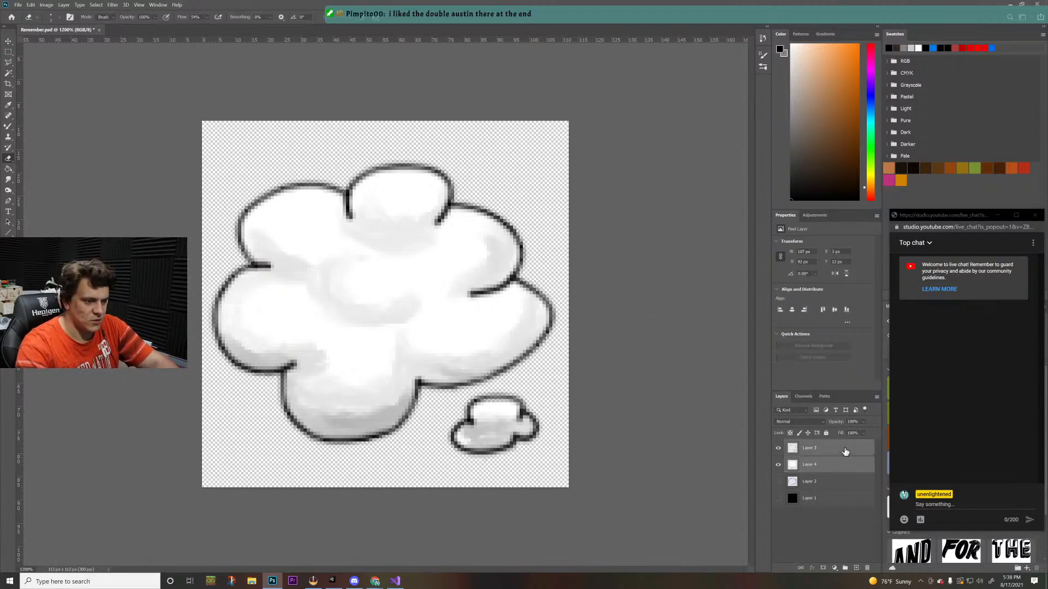
click(842, 547)
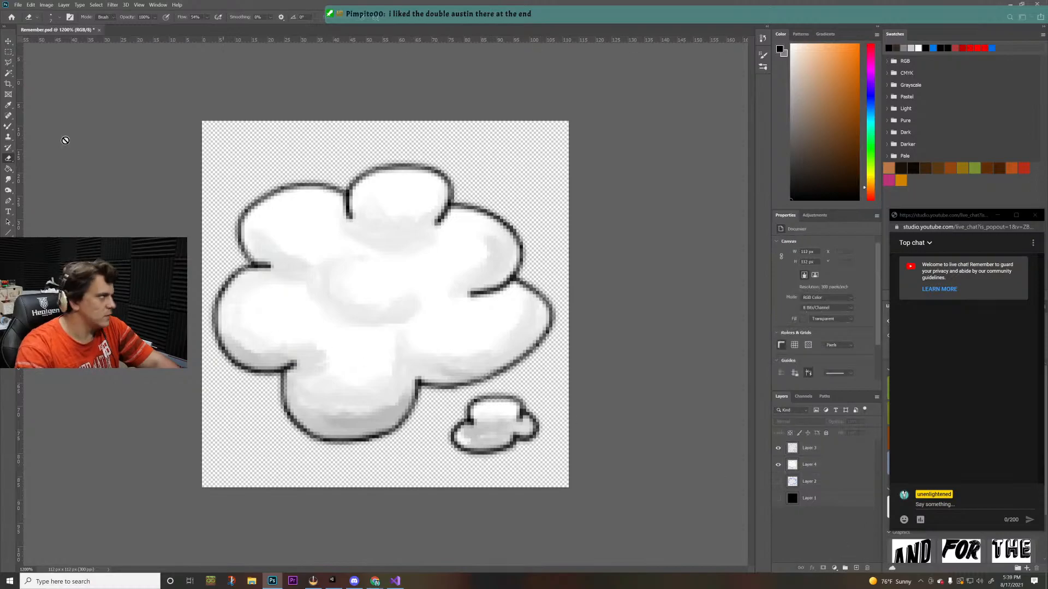
click(19, 5)
click(18, 6)
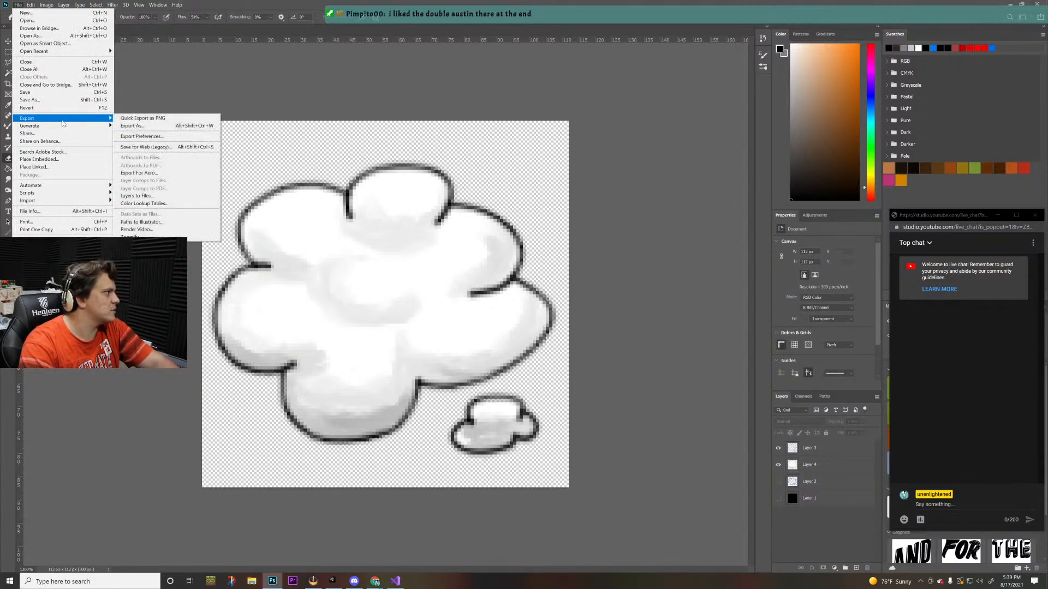
click(53, 92)
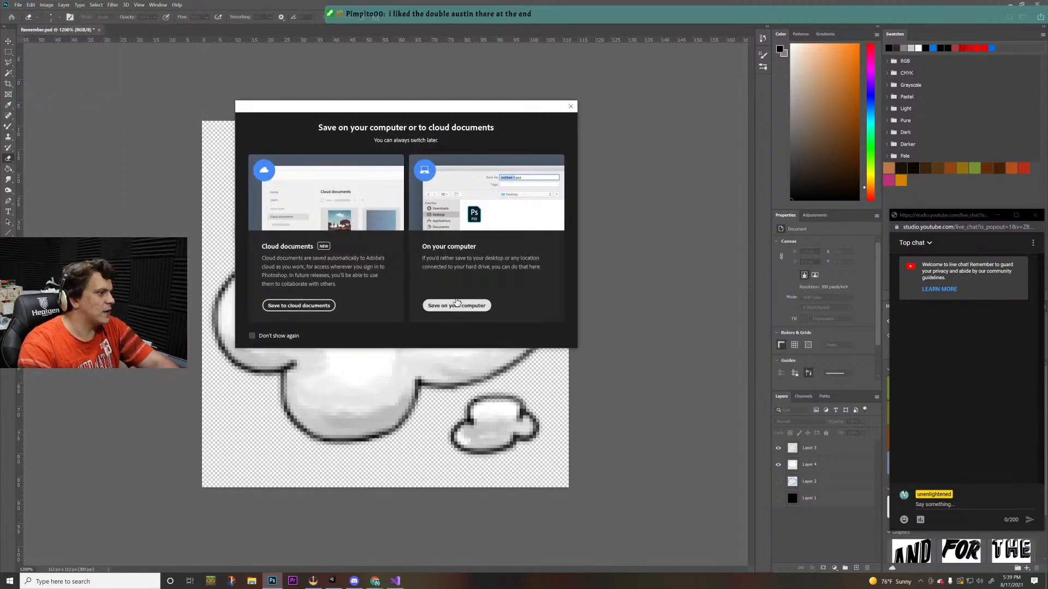
click(458, 307)
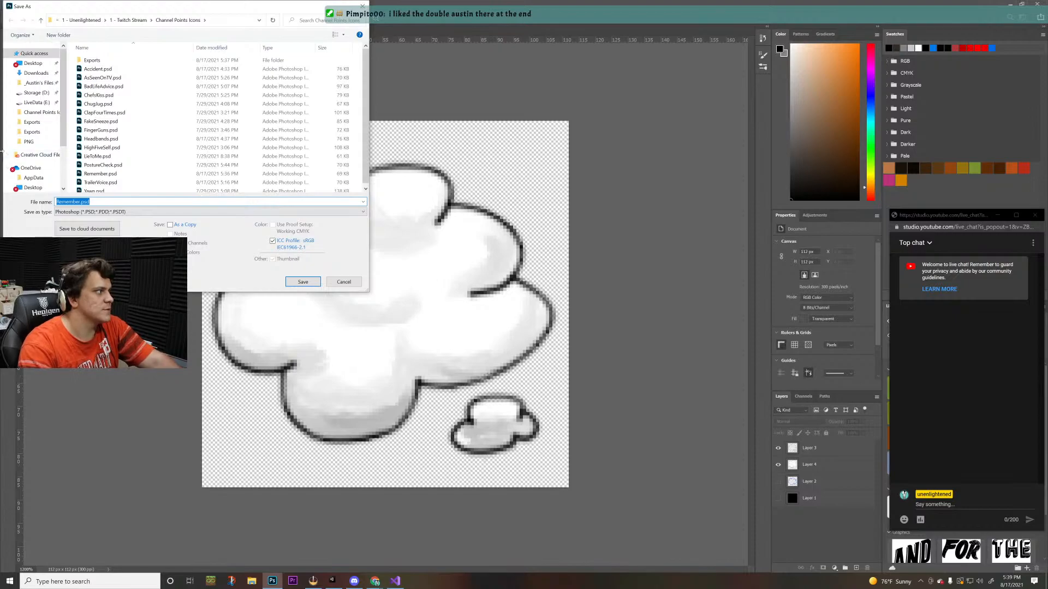
click(80, 202)
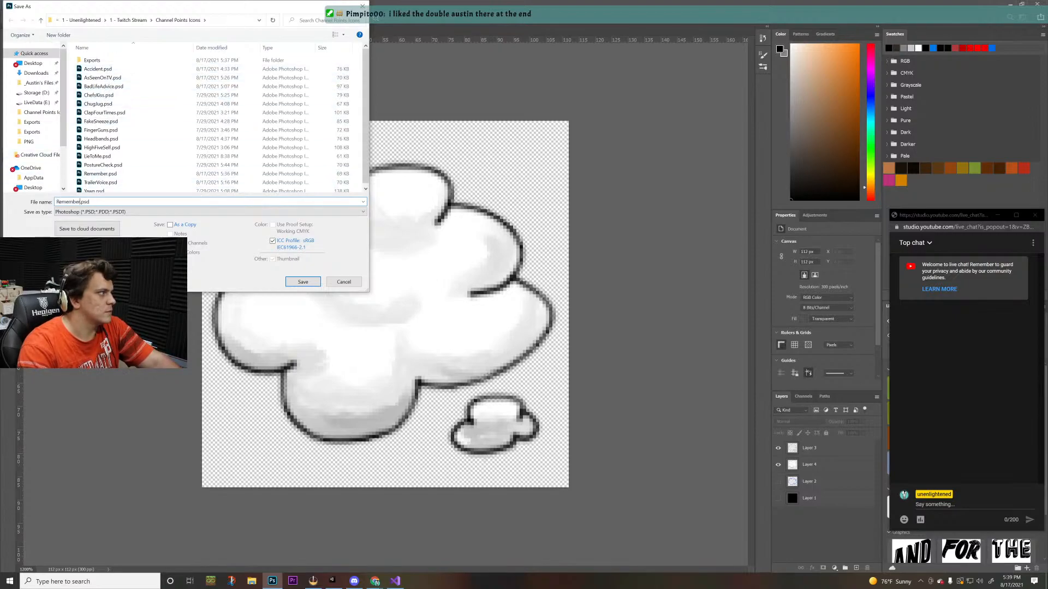
double_click(71, 202)
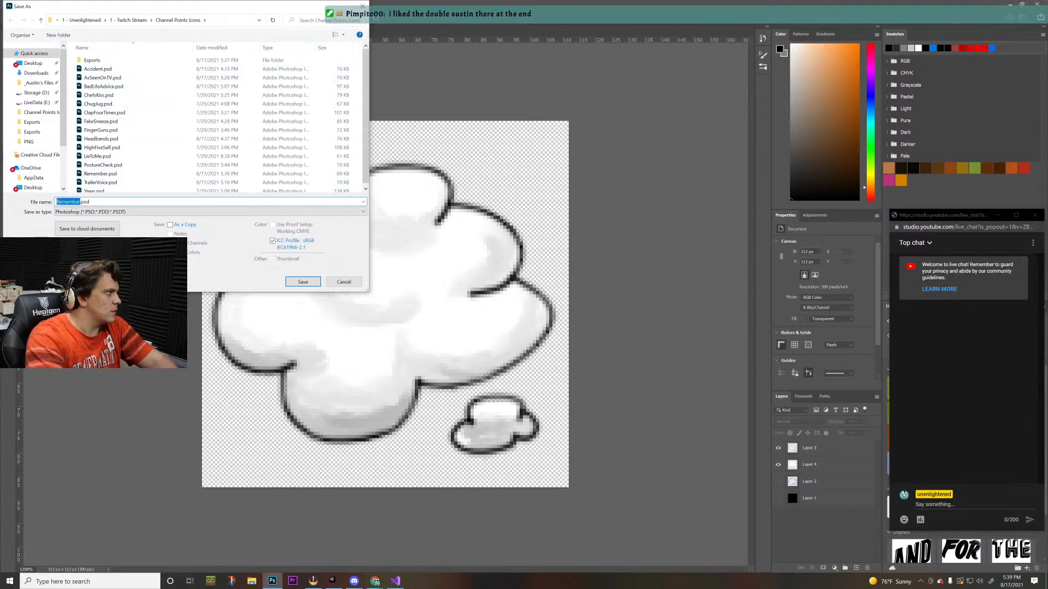
text(DeepQuesti)
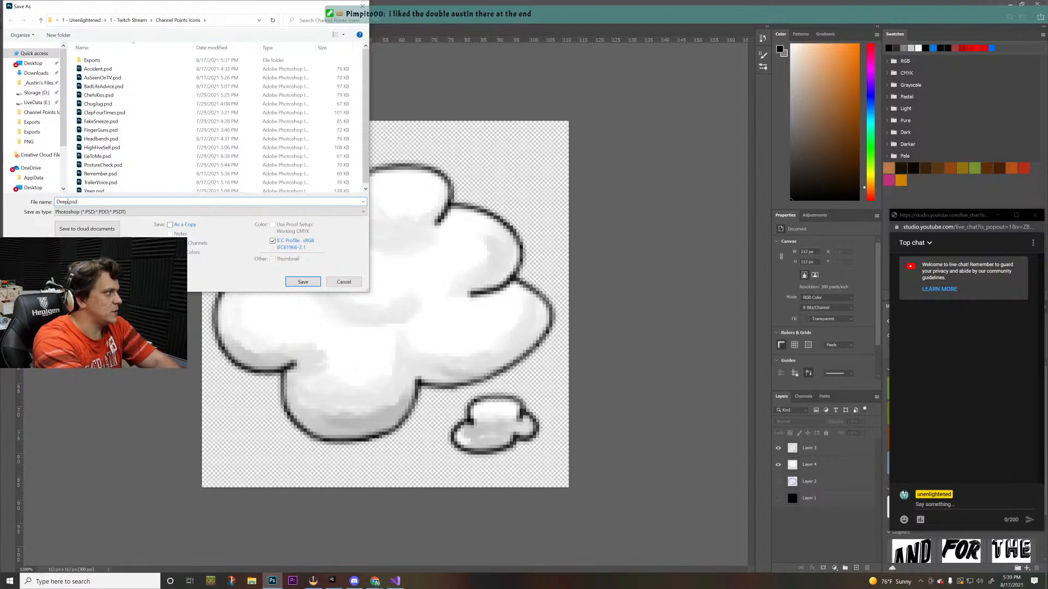
text(on)
key(Return)
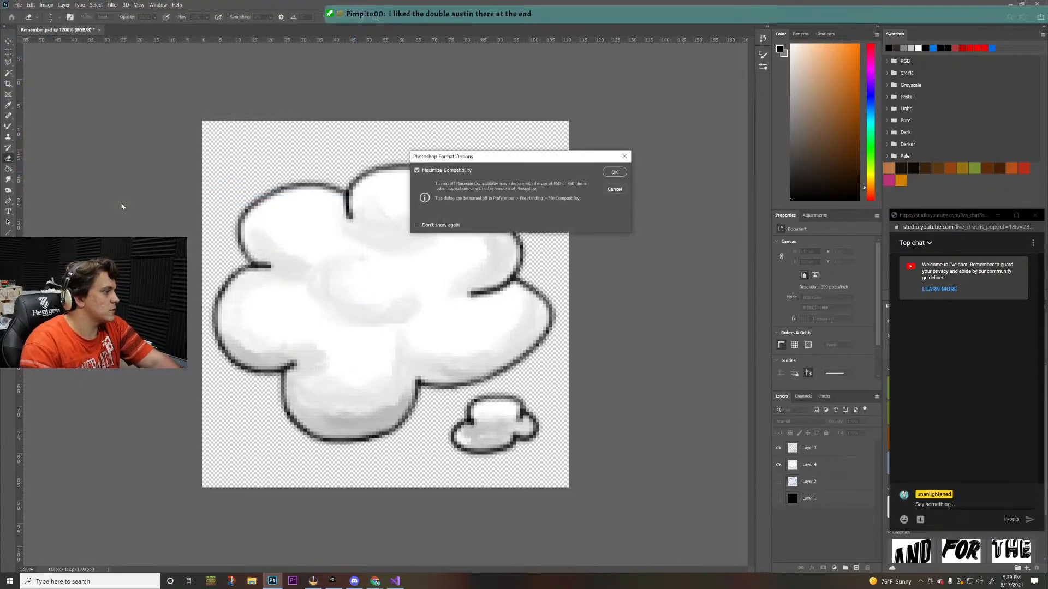
click(613, 173)
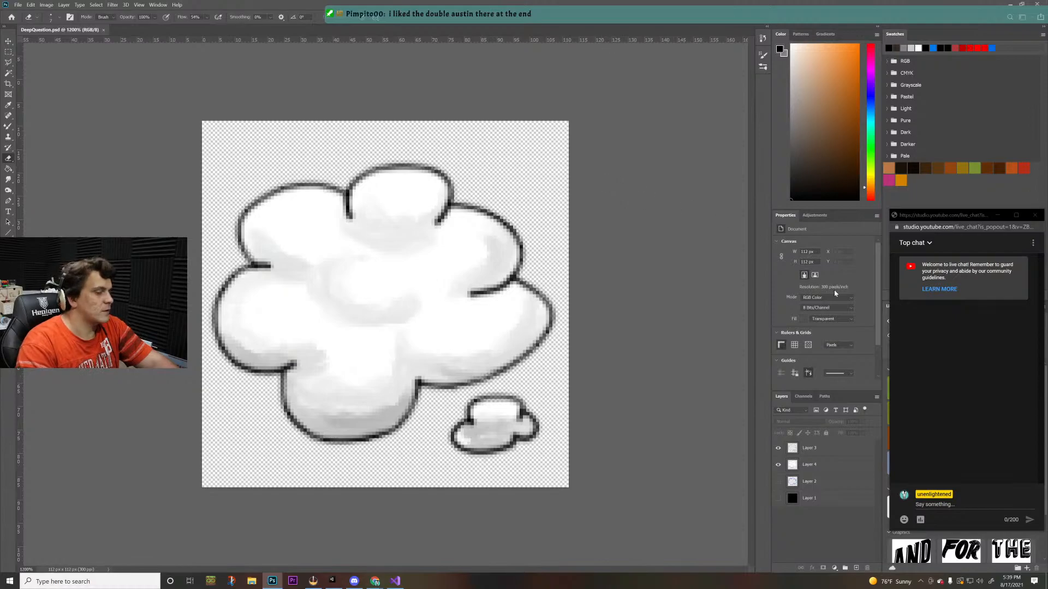
- Delete the three cloud layers (Layers 2, 3 and 4) and add a new empty layer above Layer 1
click(817, 465)
ctrl+click(815, 481)
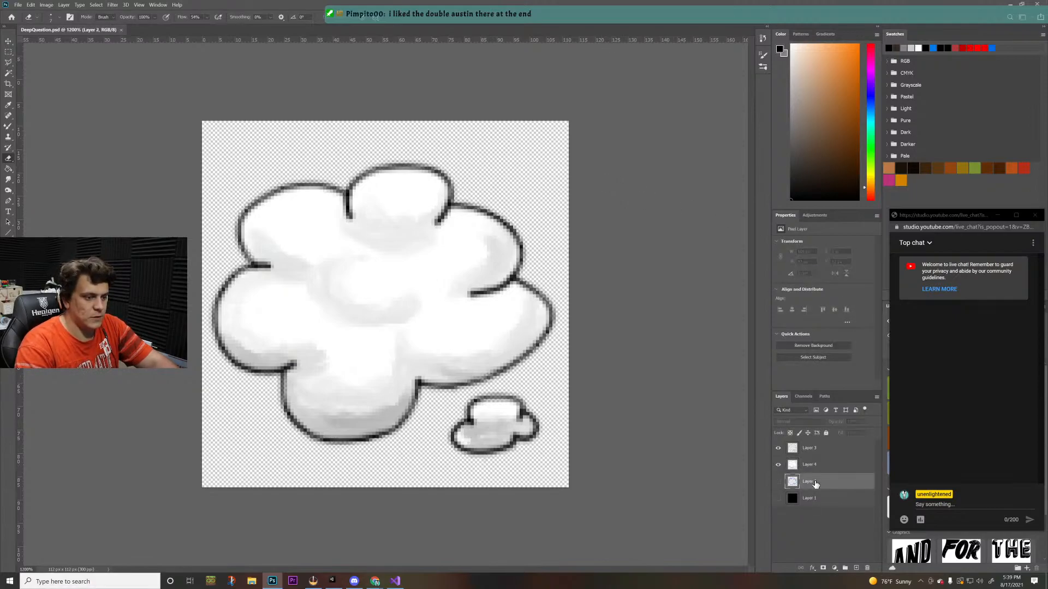
ctrl+click(819, 449)
click(868, 570)
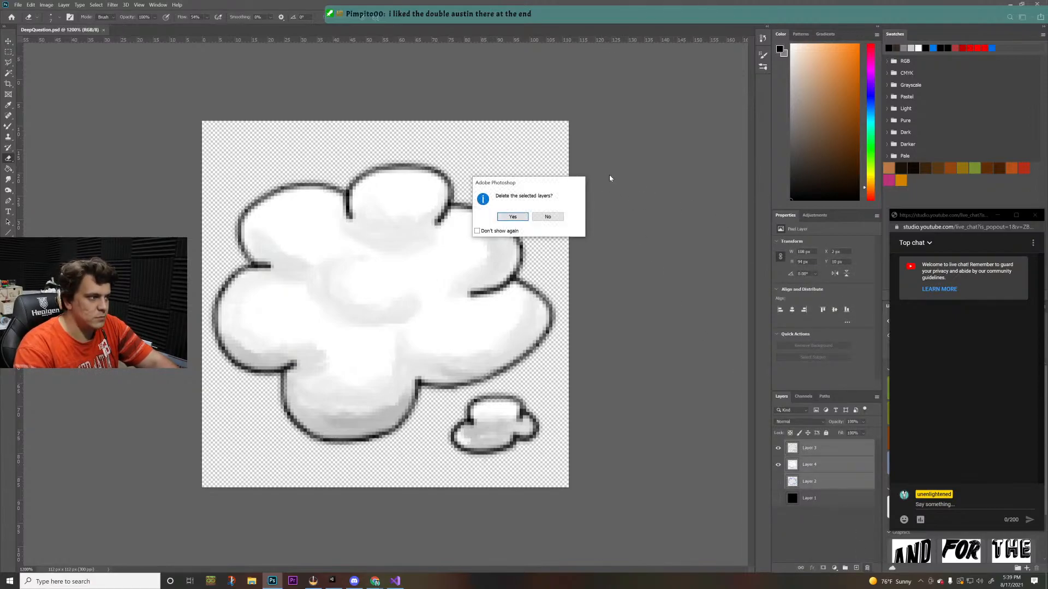
click(513, 214)
click(856, 568)
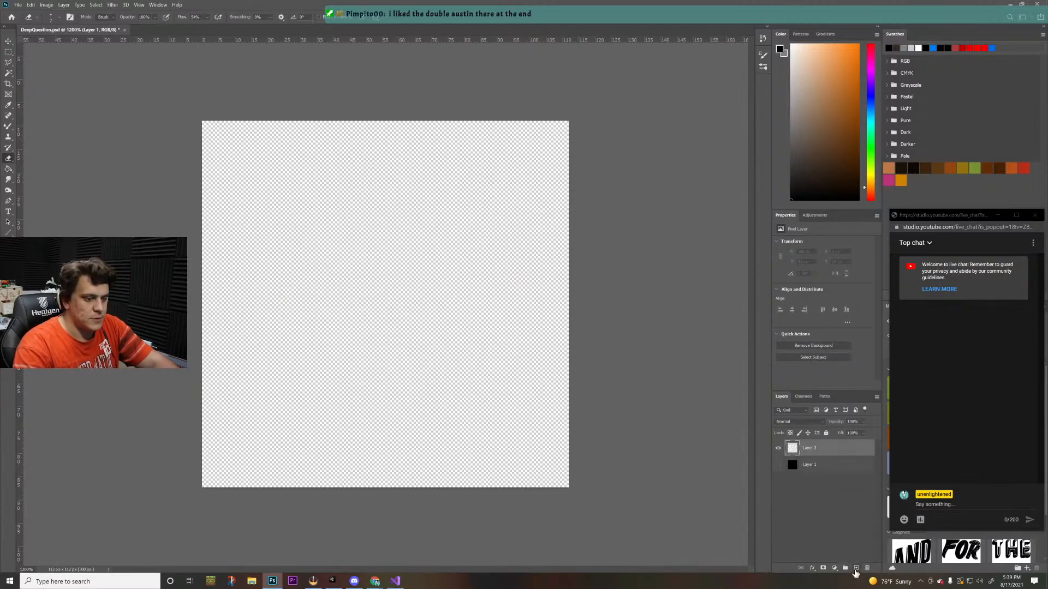
- Set the foreground colour to a fully saturated, bright sky blue
click(871, 97)
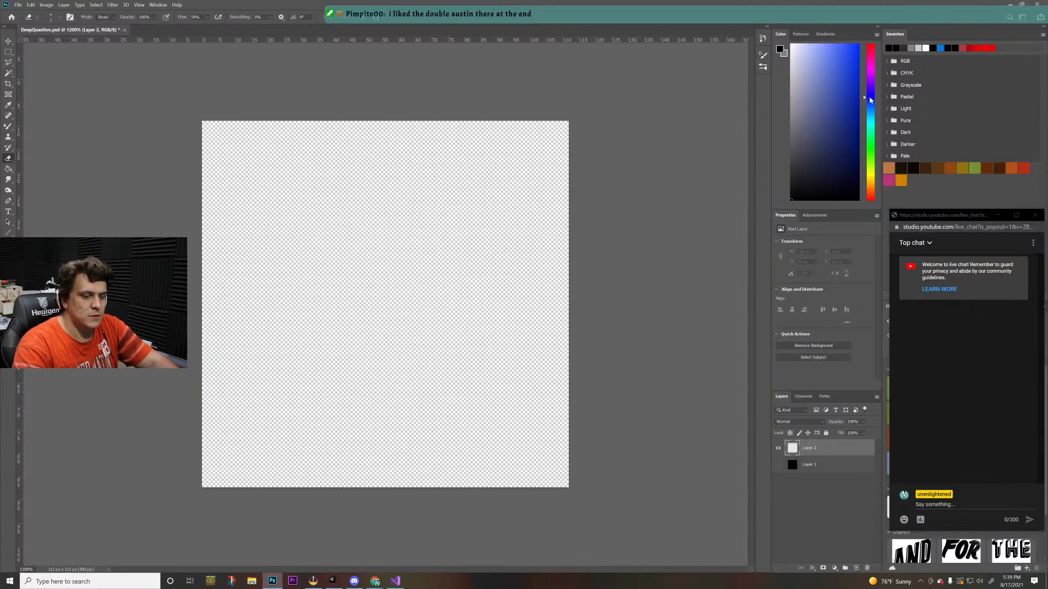
drag(870, 97, 871, 111)
click(858, 45)
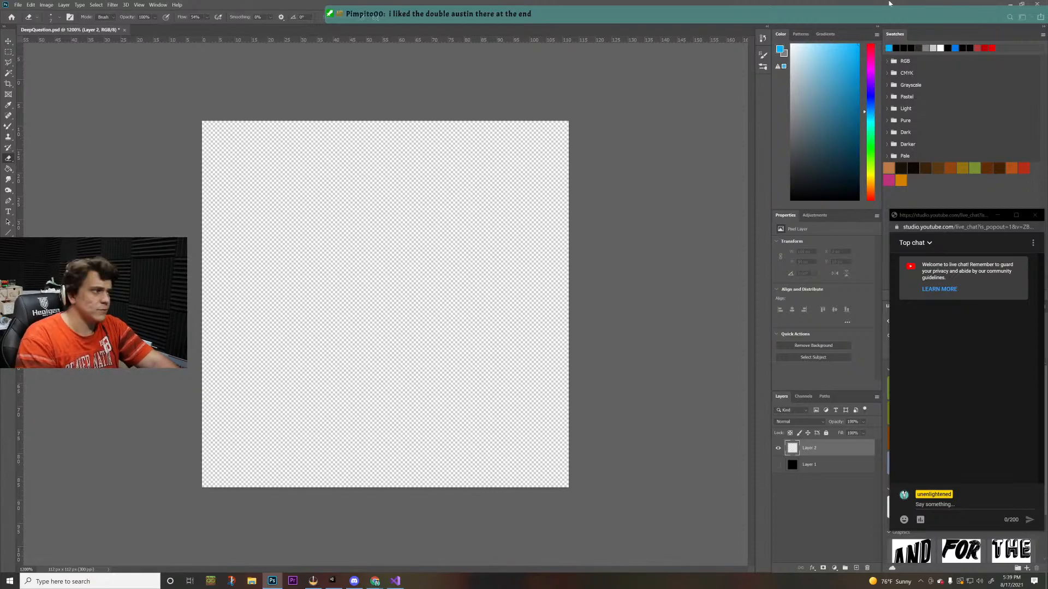
- Activate the Mixer Brush and choose the Hard Round preset from General Brushes
key(b)
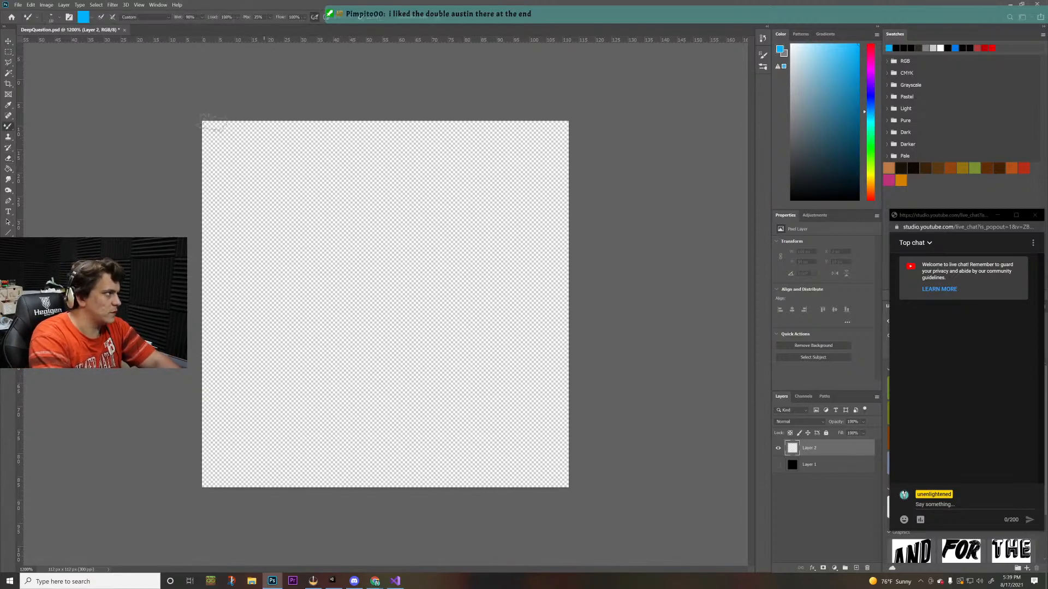
click(60, 20)
scroll(65, 110, down, 3)
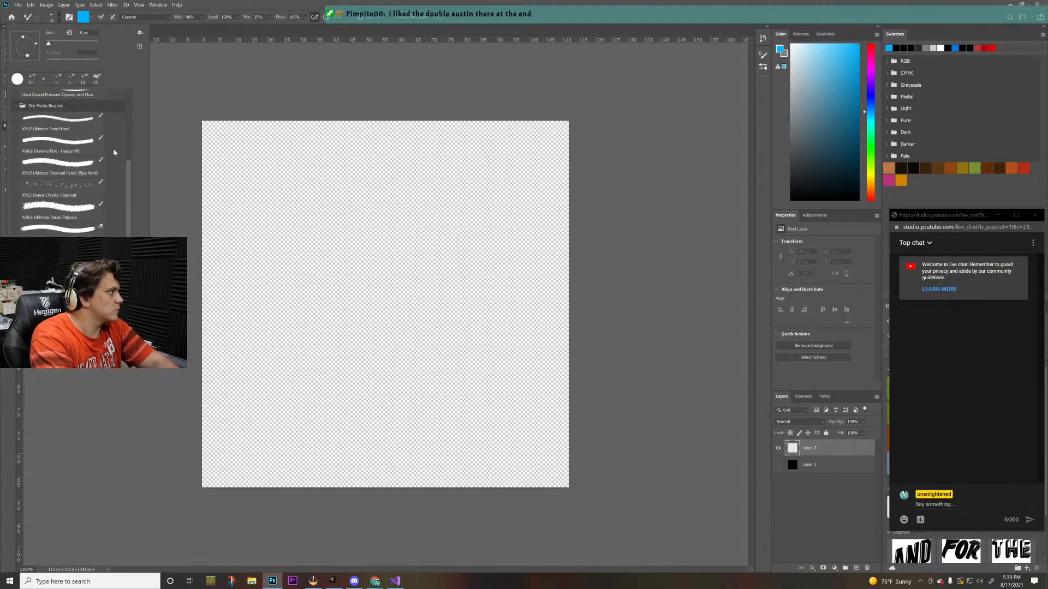
scroll(131, 176, up, 3)
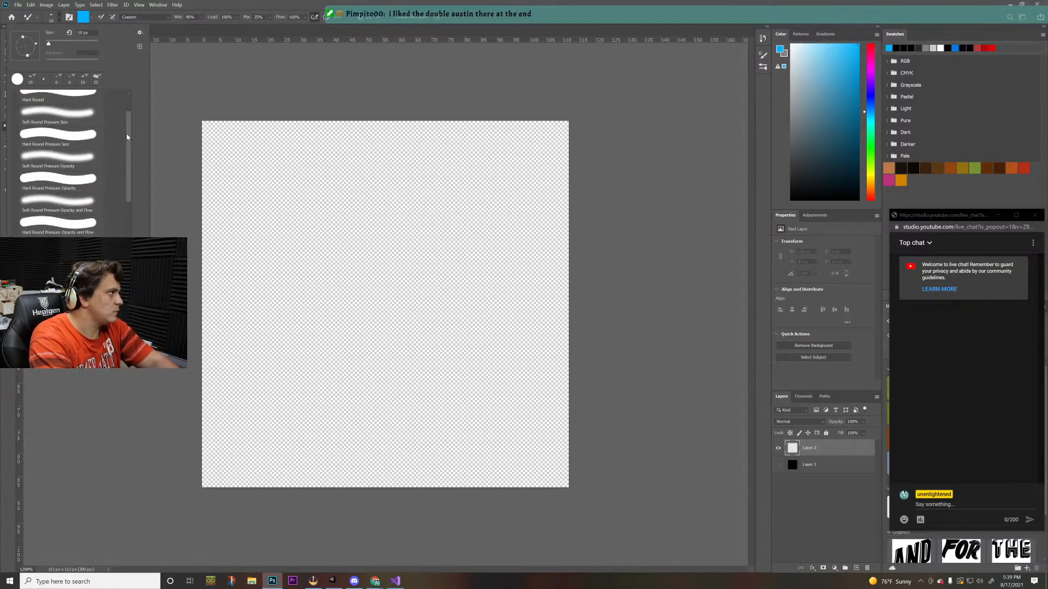
scroll(127, 137, up, 2)
click(60, 133)
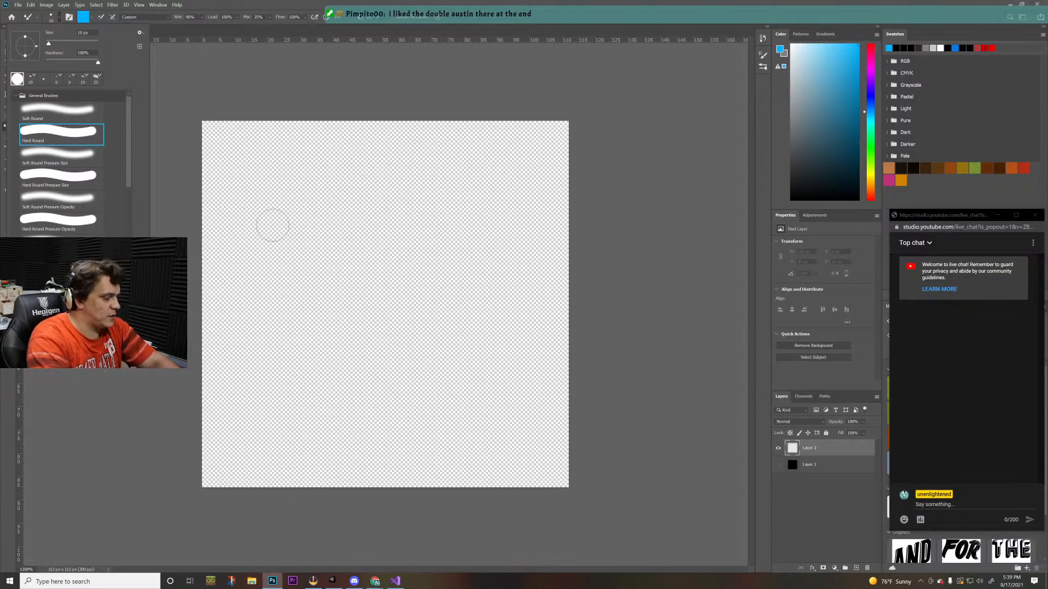
click(316, 213)
click(316, 212)
key(ctrl+z)
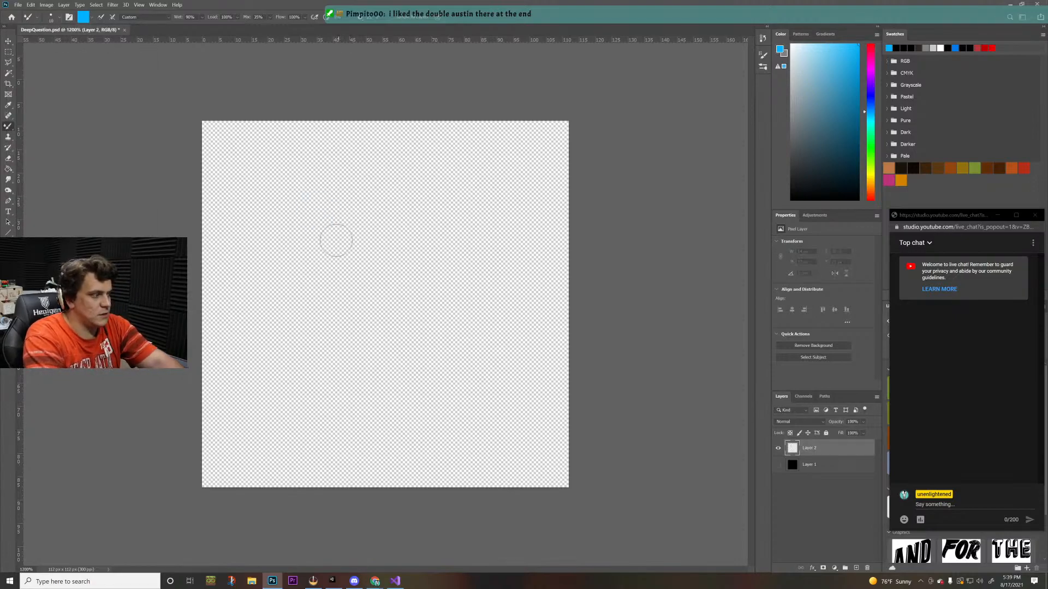
- Reduce the brush to a thin line width, test it with a wavy blue stroke on the empty layer, and undo the stroke
key(bracketleft)
key(bracketleft)
key(bracketleft)
key(bracketleft)
key(bracketleft)
key(bracketleft)
key(bracketleft)
key(bracketleft)
key(bracketleft)
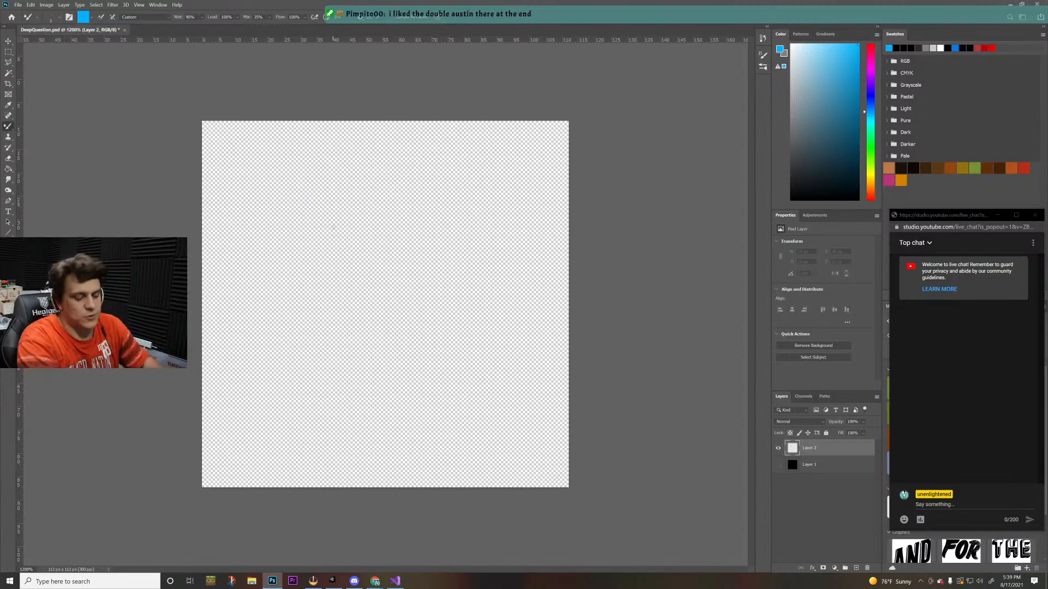
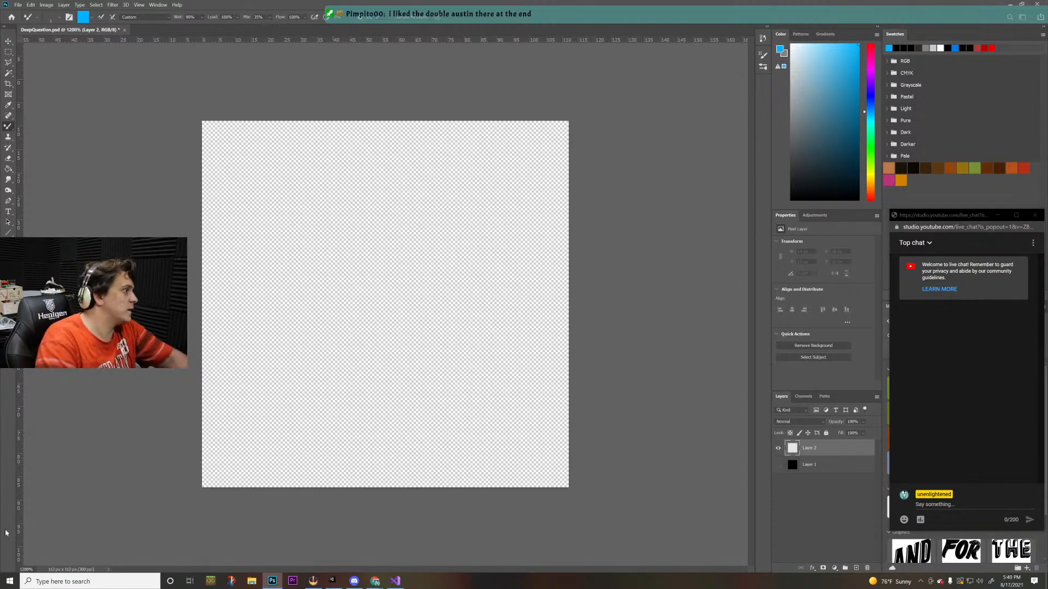
mouse_move(261, 210)
mouse_down()
mouse_move(307, 256)
mouse_move(444, 280)
mouse_up()
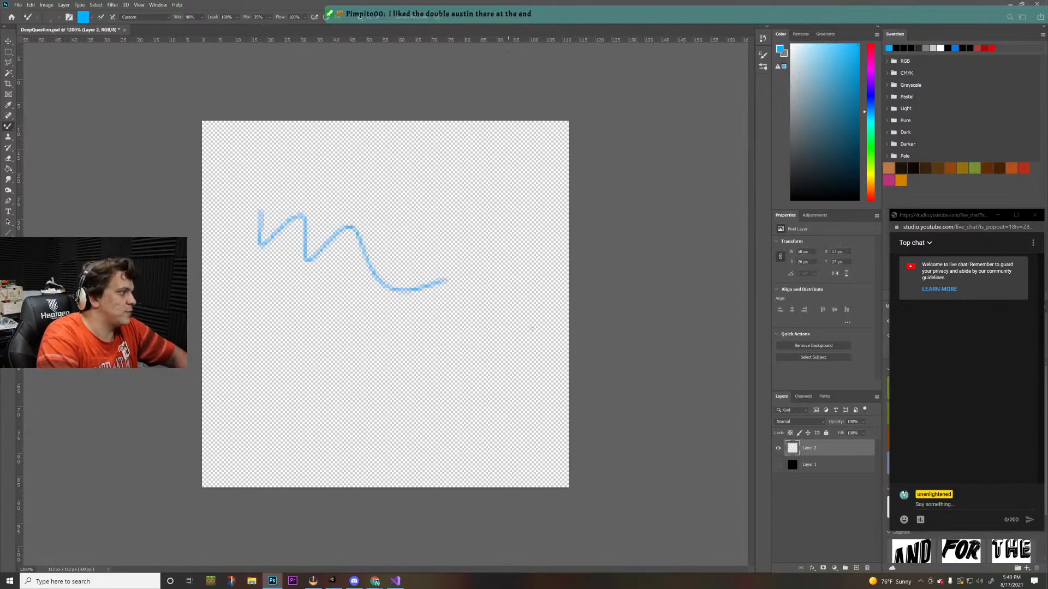
key(ctrl+z)
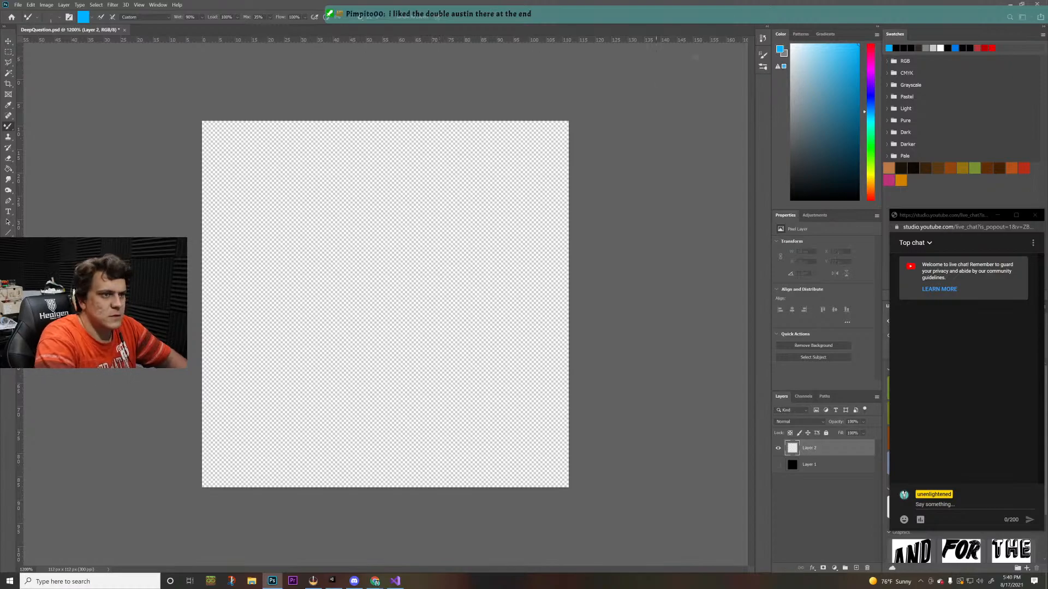
- Darken the blue and sketch a question mark's slanted tip, large outer curve and rectangular stem on the empty layer
click(857, 105)
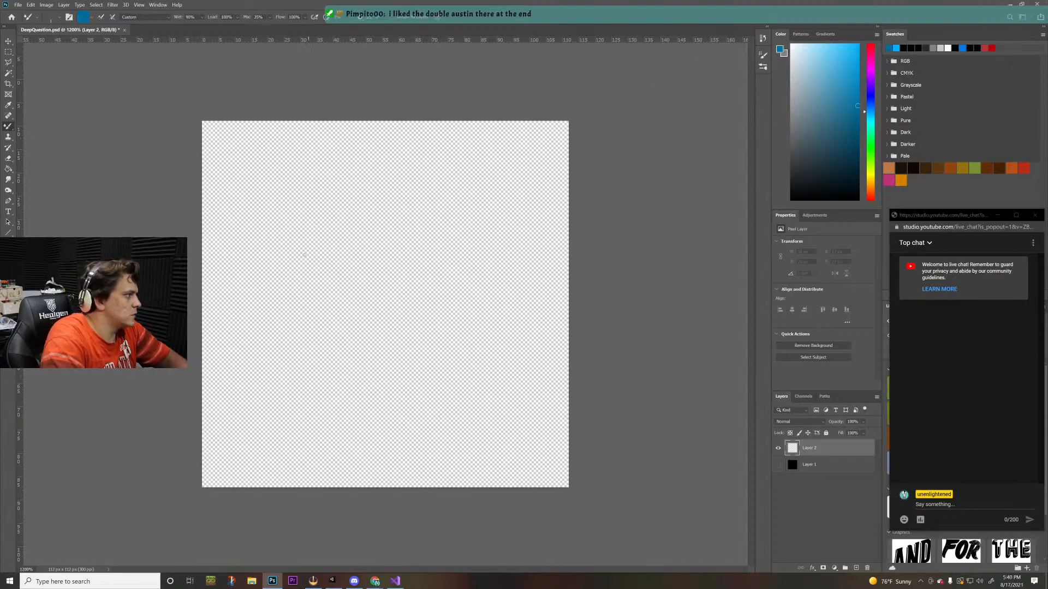
mouse_move(329, 302)
mouse_down()
mouse_move(287, 261)
mouse_move(324, 210)
mouse_move(346, 198)
mouse_move(480, 213)
mouse_move(494, 319)
mouse_move(413, 370)
mouse_move(492, 289)
mouse_move(473, 216)
mouse_move(302, 229)
mouse_up()
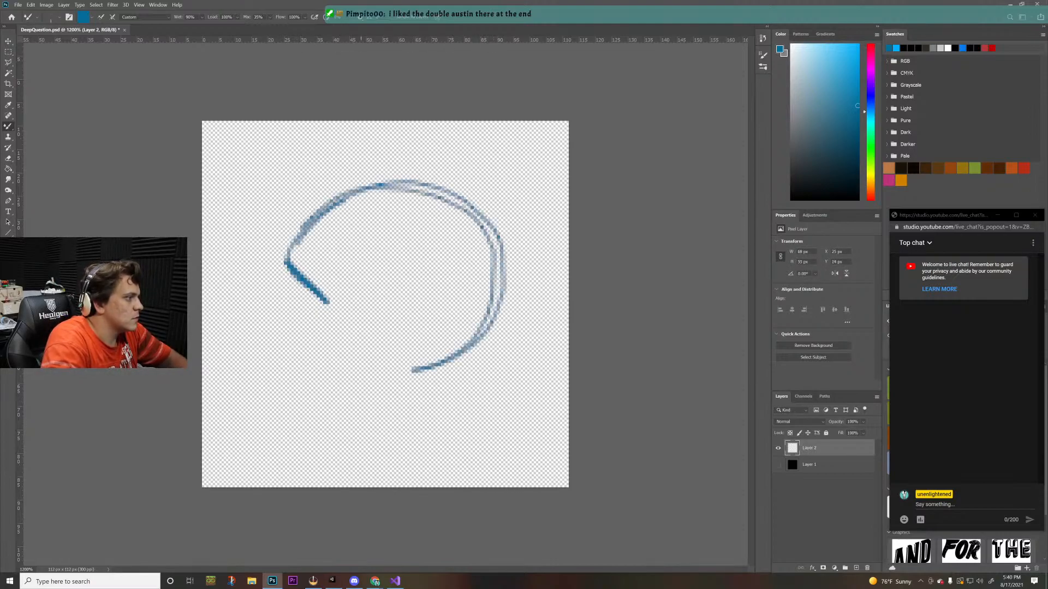
drag(413, 370, 416, 418)
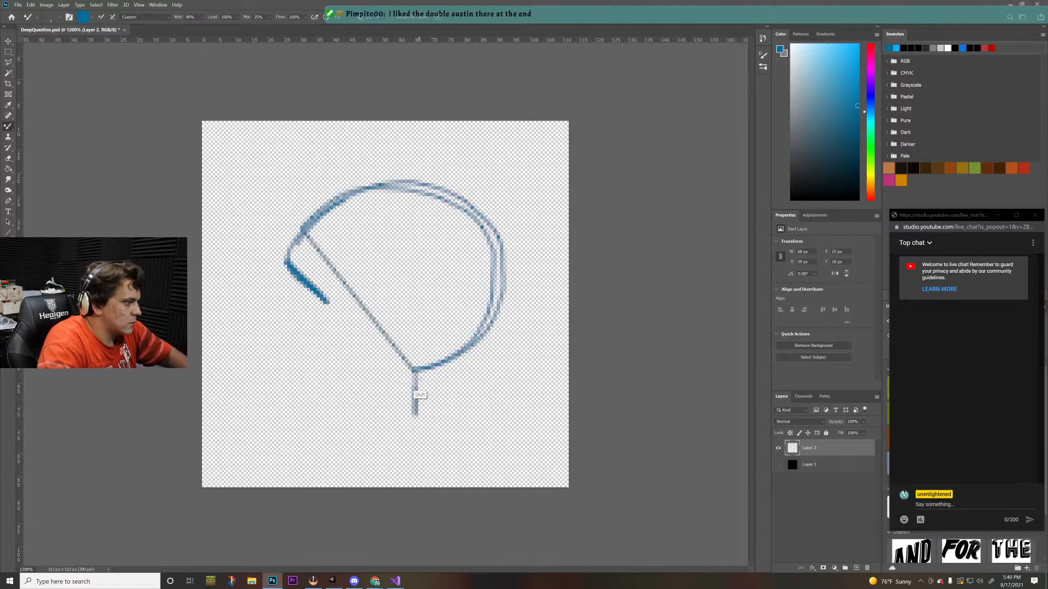
key(ctrl+z)
drag(413, 370, 413, 440)
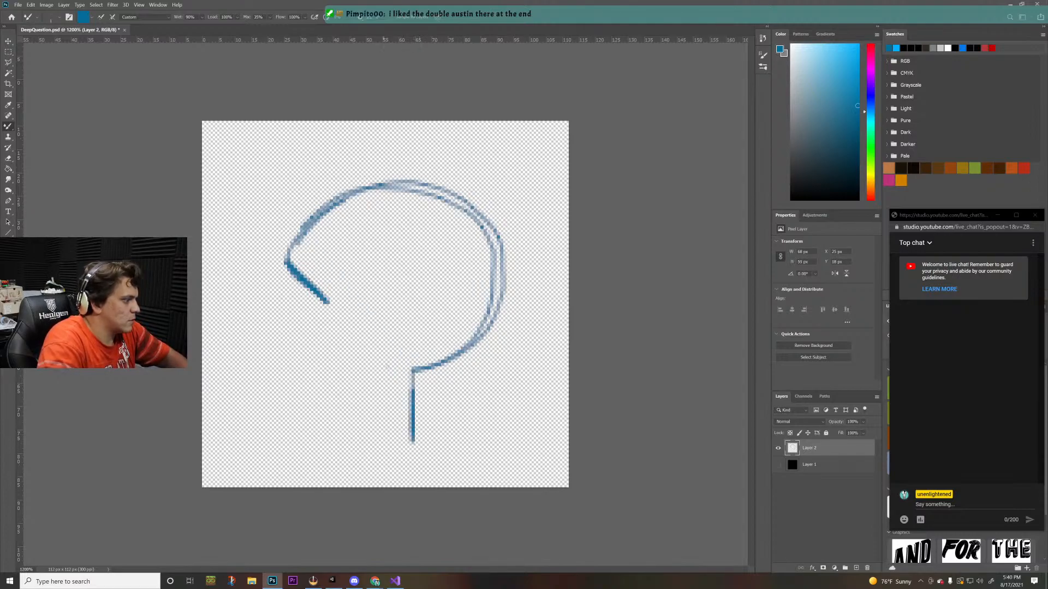
drag(367, 375, 368, 448)
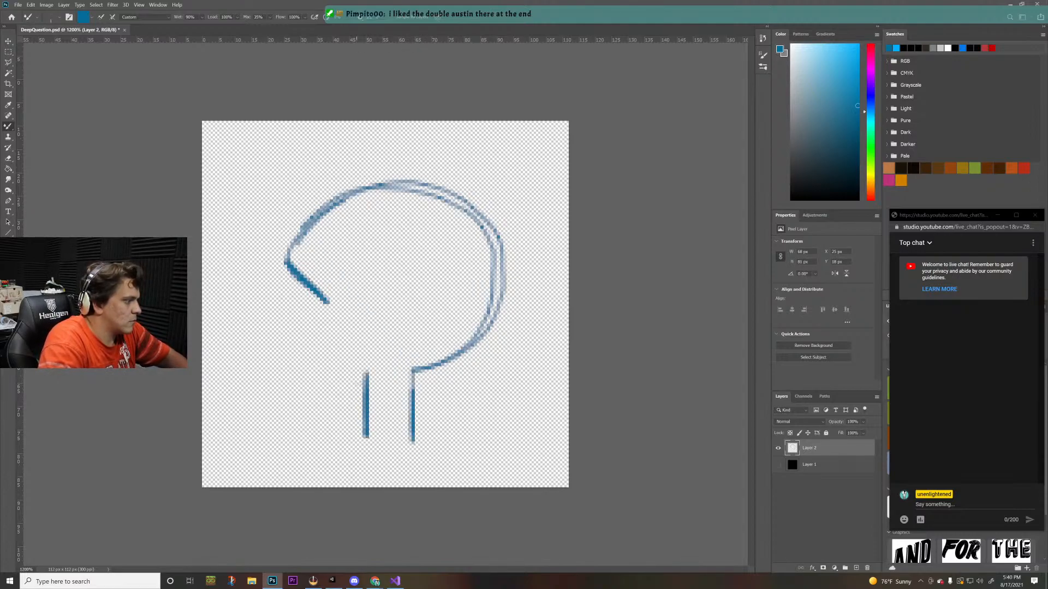
key(ctrl+z)
mouse_move(347, 366)
mouse_down()
mouse_move(348, 443)
mouse_move(421, 442)
mouse_up()
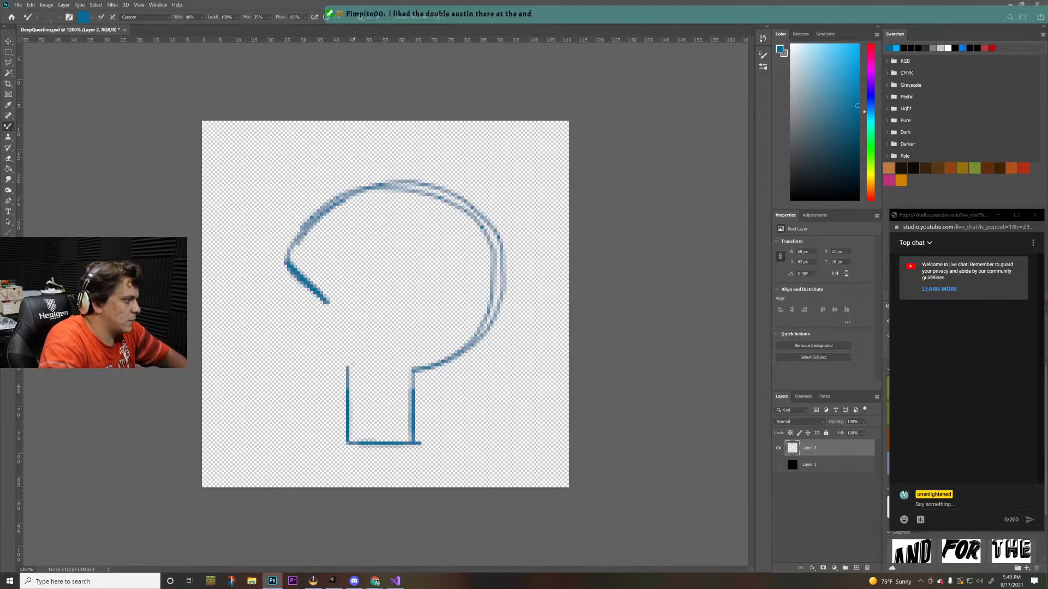
- Extend the stem's left edge upward and draw the inner curve joining it to the slanted tip, going over the curve twice
drag(347, 367, 348, 350)
mouse_move(329, 300)
mouse_down()
mouse_move(414, 257)
mouse_move(382, 336)
mouse_up()
key(ctrl+z)
drag(329, 299, 349, 352)
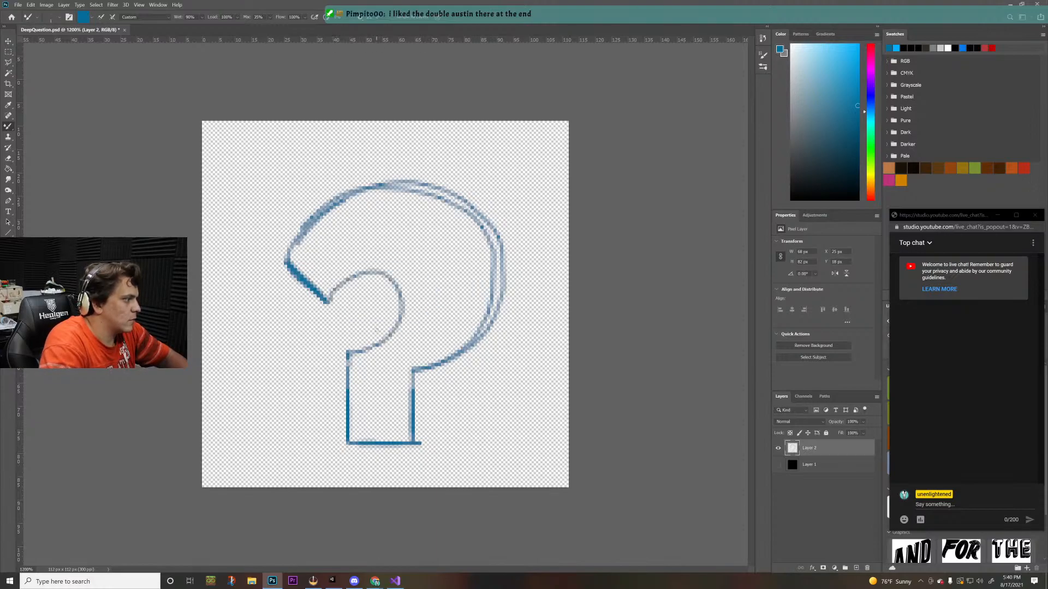
mouse_move(327, 300)
mouse_down()
mouse_move(363, 273)
mouse_move(397, 292)
mouse_move(386, 337)
mouse_move(354, 352)
mouse_move(397, 322)
mouse_move(403, 281)
mouse_up()
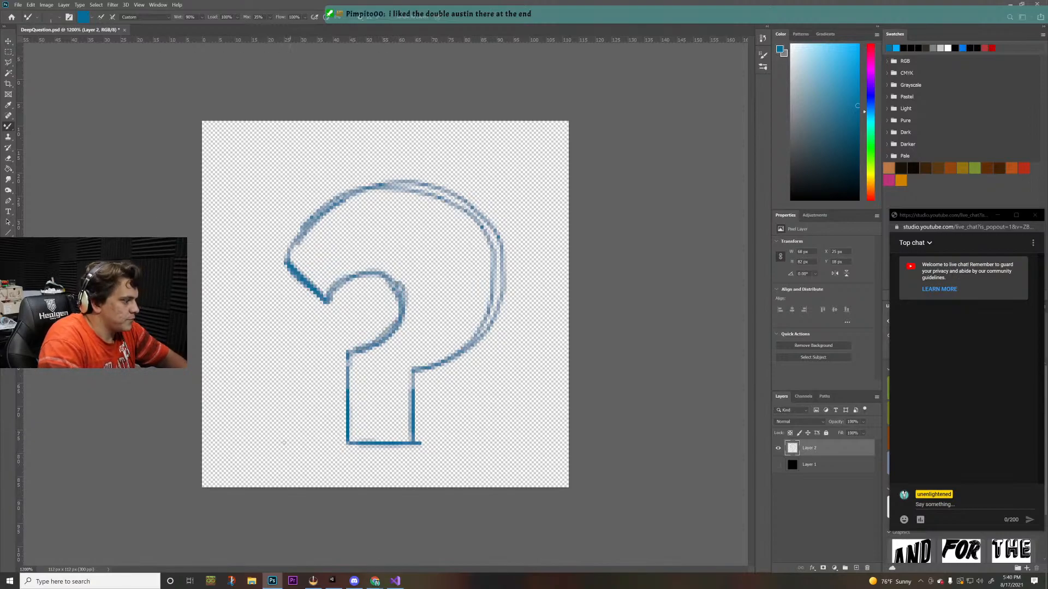
- Scale the question mark sketch down to about 74% and centre it on the canvas with Free Transform
key(ctrl+t)
drag(391, 395, 378, 356)
drag(490, 137, 431, 207)
drag(374, 303, 407, 300)
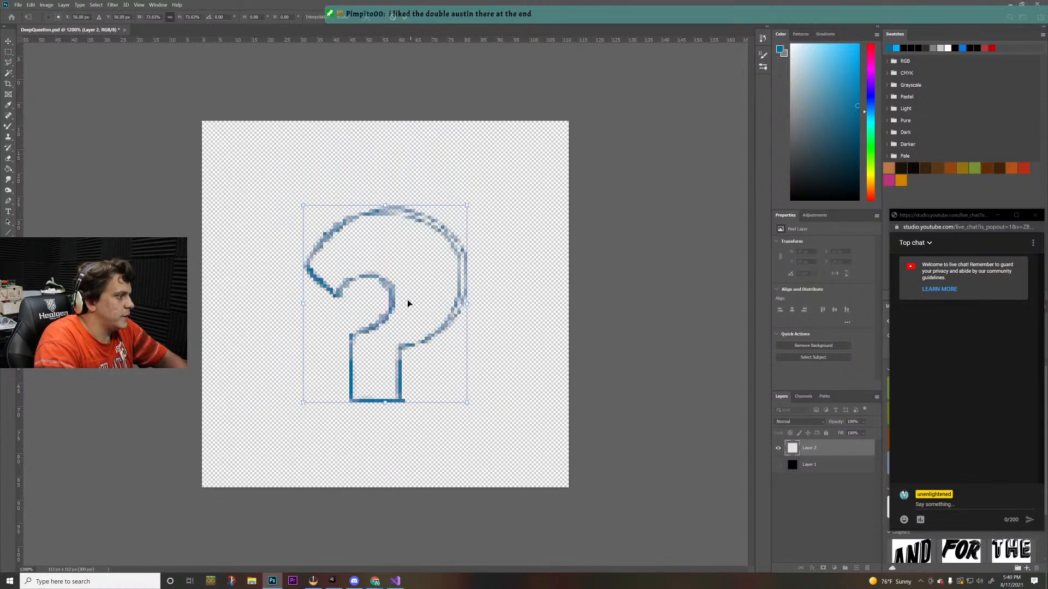
key(Return)
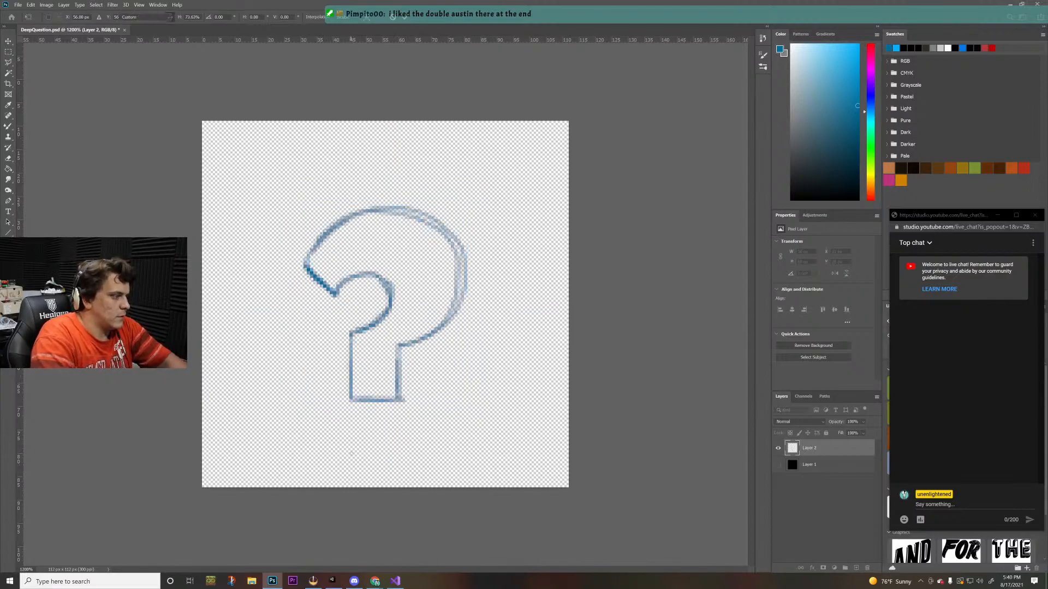
- Draw the question mark's dot as a small circle outline just below the stem
key(b)
mouse_move(385, 412)
mouse_down()
mouse_move(352, 435)
mouse_move(393, 463)
mouse_move(390, 419)
mouse_move(357, 421)
mouse_move(379, 462)
mouse_move(400, 427)
mouse_move(375, 413)
mouse_move(352, 447)
mouse_move(399, 456)
mouse_move(401, 424)
mouse_up()
key(ctrl+z)
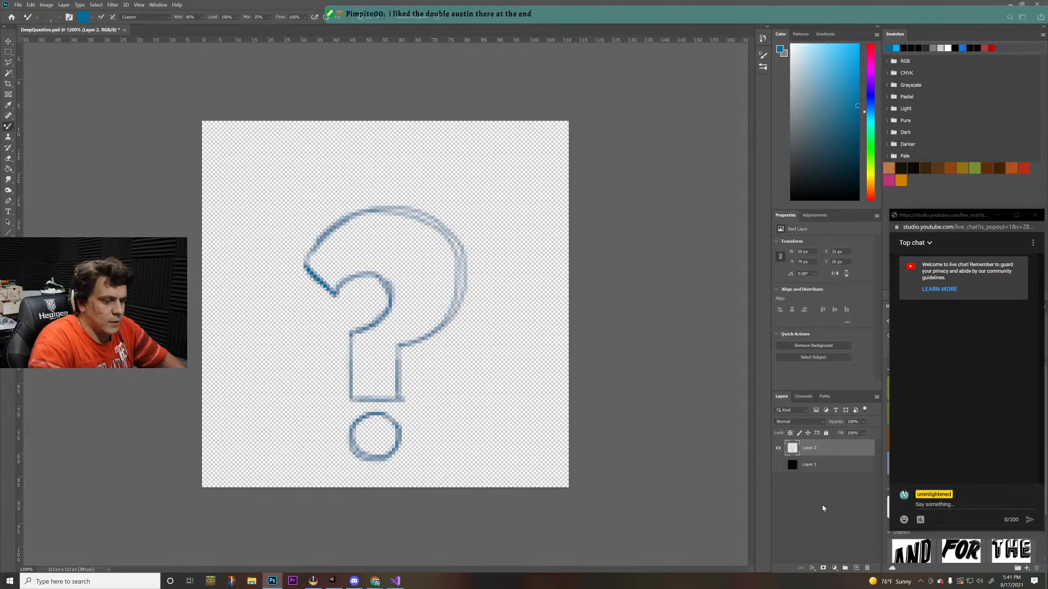
- Add a layer above the sketch and draw a large bubble over the question mark's right side and two small bubbles above it
click(854, 564)
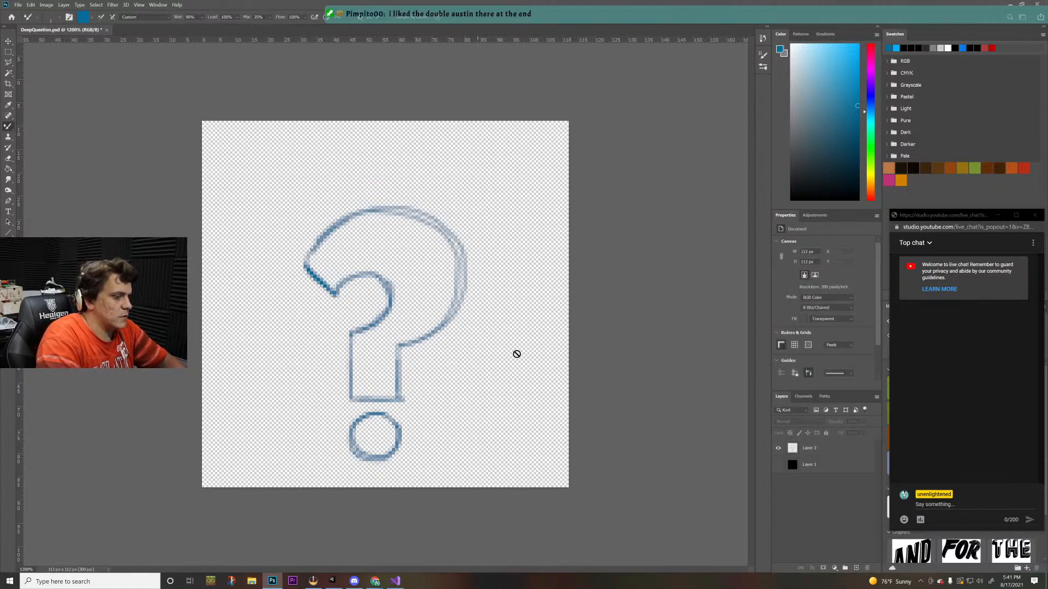
click(855, 567)
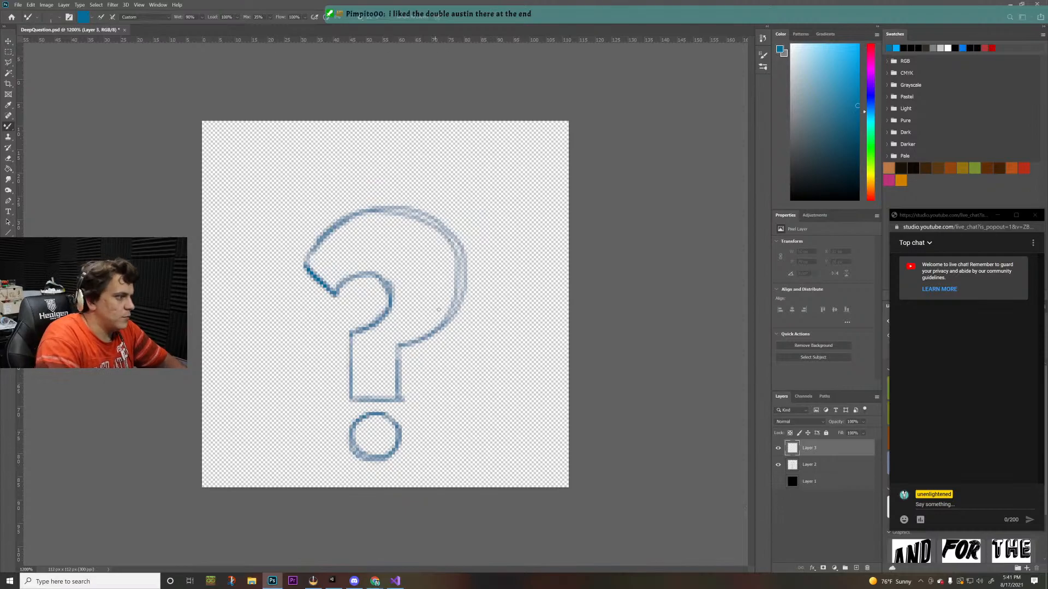
mouse_move(495, 267)
mouse_down()
mouse_move(494, 364)
mouse_move(498, 263)
mouse_up()
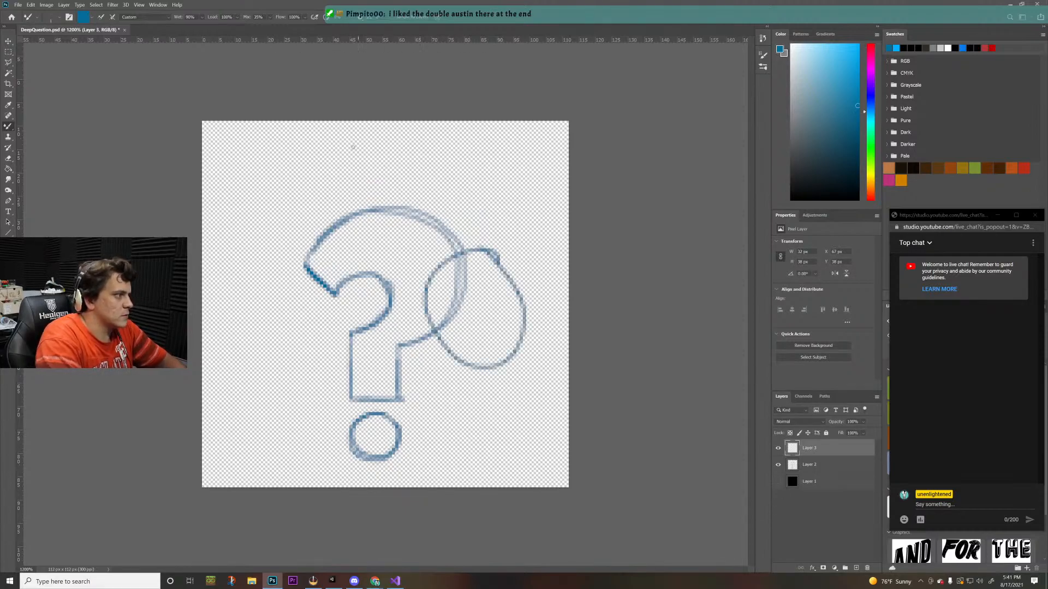
mouse_move(331, 160)
mouse_down()
mouse_move(319, 167)
mouse_move(347, 146)
mouse_up()
drag(406, 179, 425, 180)
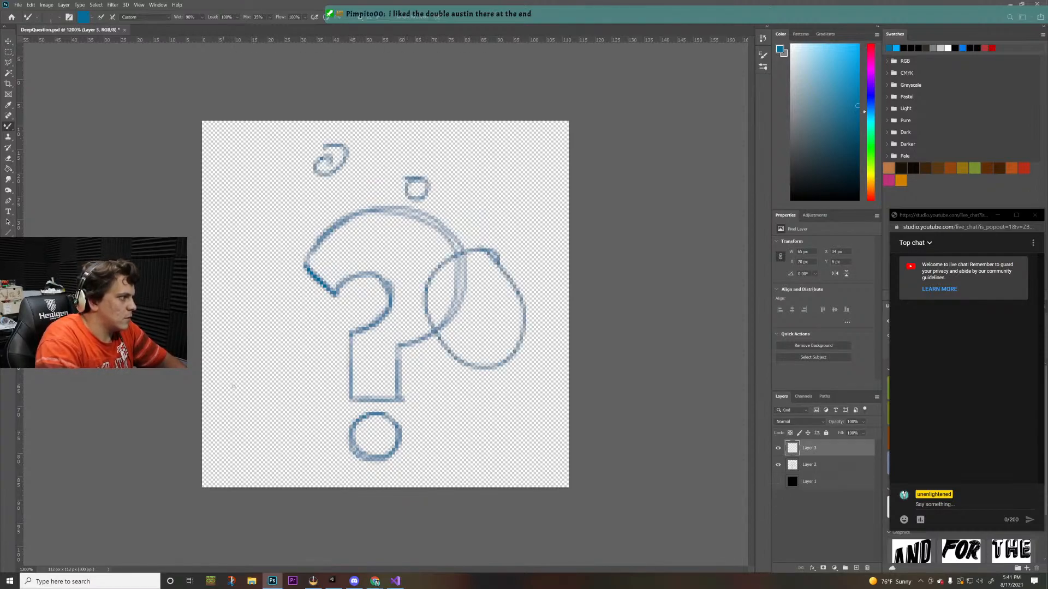
- Sketch two large bubbles left of the question mark, plus a small one in the upper-right and a medium one in the lower-right corner
mouse_move(268, 349)
mouse_down()
mouse_move(227, 382)
mouse_move(240, 332)
mouse_move(276, 447)
mouse_move(289, 341)
mouse_up()
key(ctrl+z)
mouse_move(250, 220)
mouse_down()
mouse_move(250, 276)
mouse_move(262, 200)
mouse_up()
key(ctrl+z)
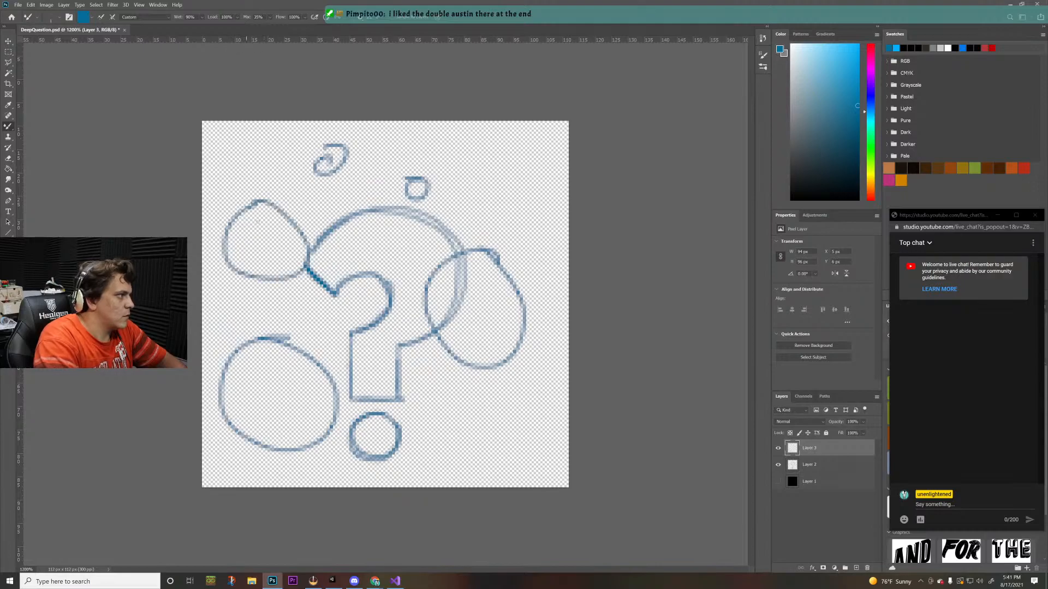
mouse_move(534, 148)
mouse_down()
mouse_move(522, 160)
mouse_move(527, 151)
mouse_up()
mouse_move(517, 425)
mouse_down()
mouse_move(539, 437)
mouse_move(485, 414)
mouse_up()
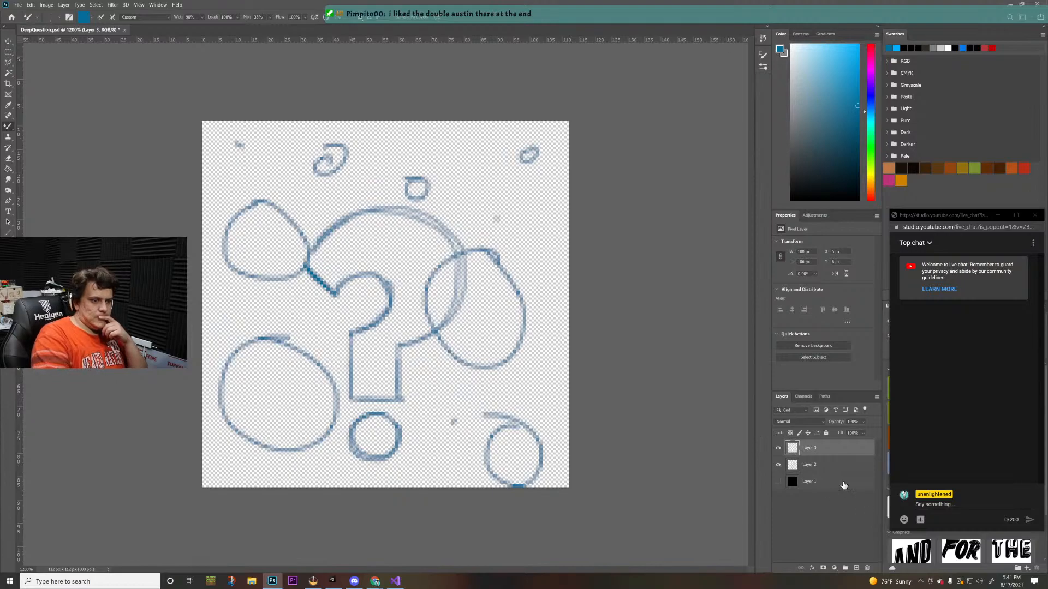
- Add a new empty layer and move it below the question mark sketch layer, directly above Layer 1
click(834, 468)
click(855, 568)
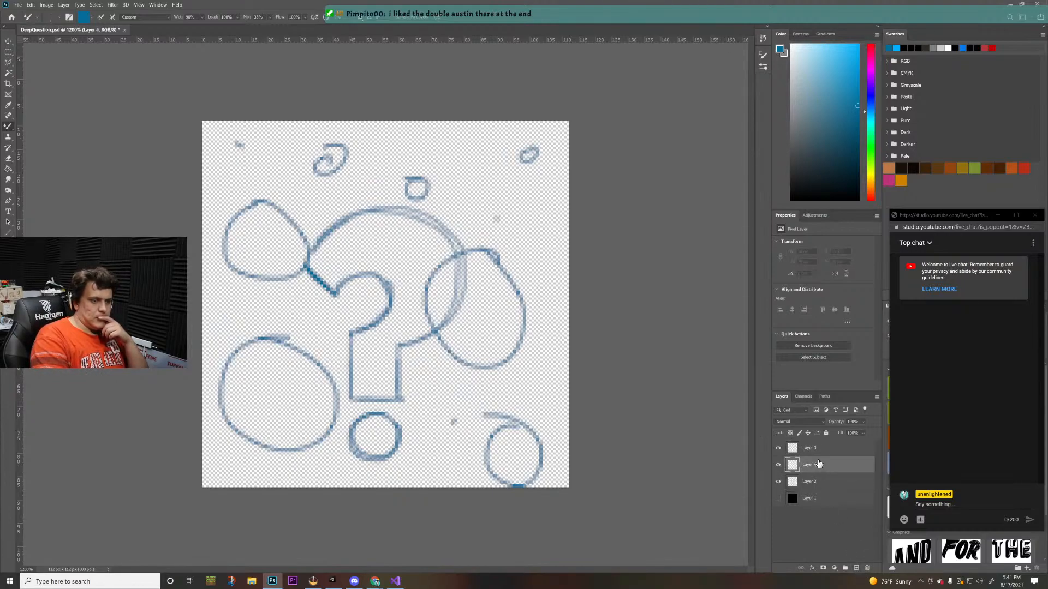
drag(818, 463, 825, 490)
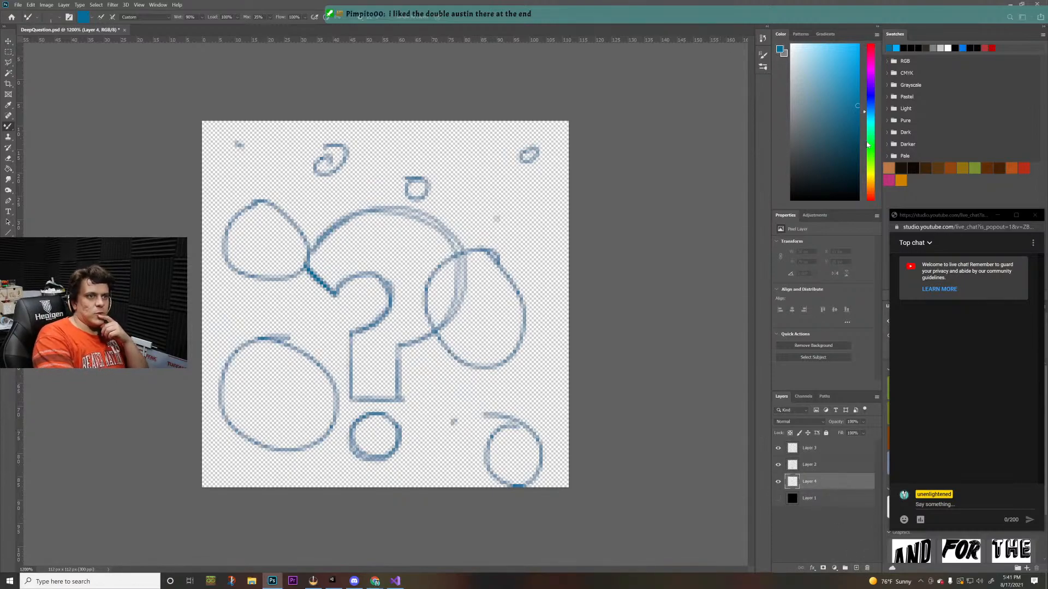
- Set the foreground colour to a very dark purple, undoing the test stroke made with a brighter purple
mouse_move(870, 130)
mouse_down()
mouse_move(871, 61)
mouse_move(871, 79)
mouse_up()
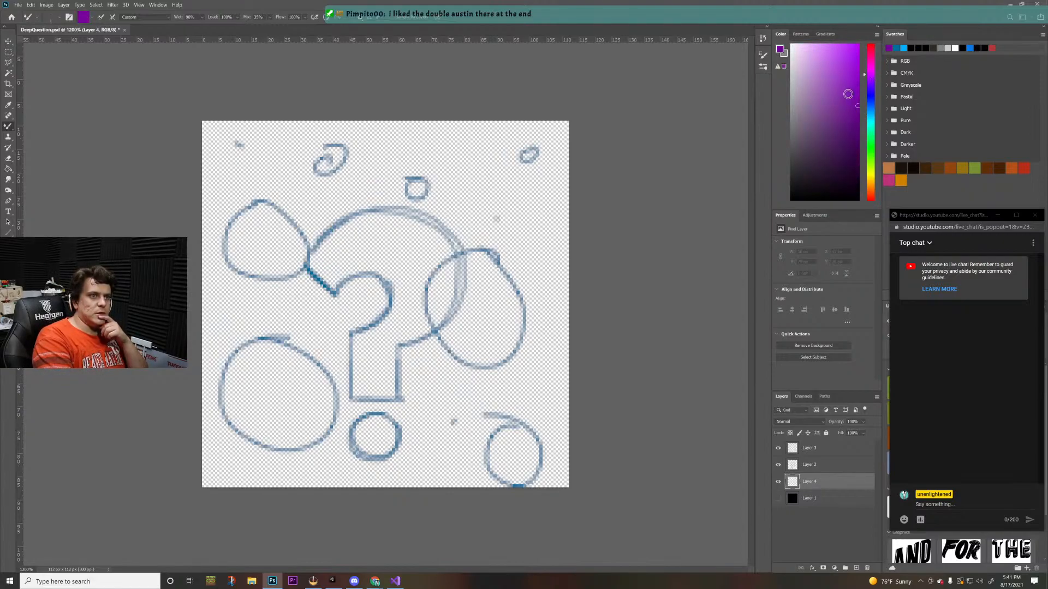
click(847, 73)
mouse_move(852, 72)
mouse_down()
mouse_move(842, 83)
mouse_move(853, 94)
mouse_up()
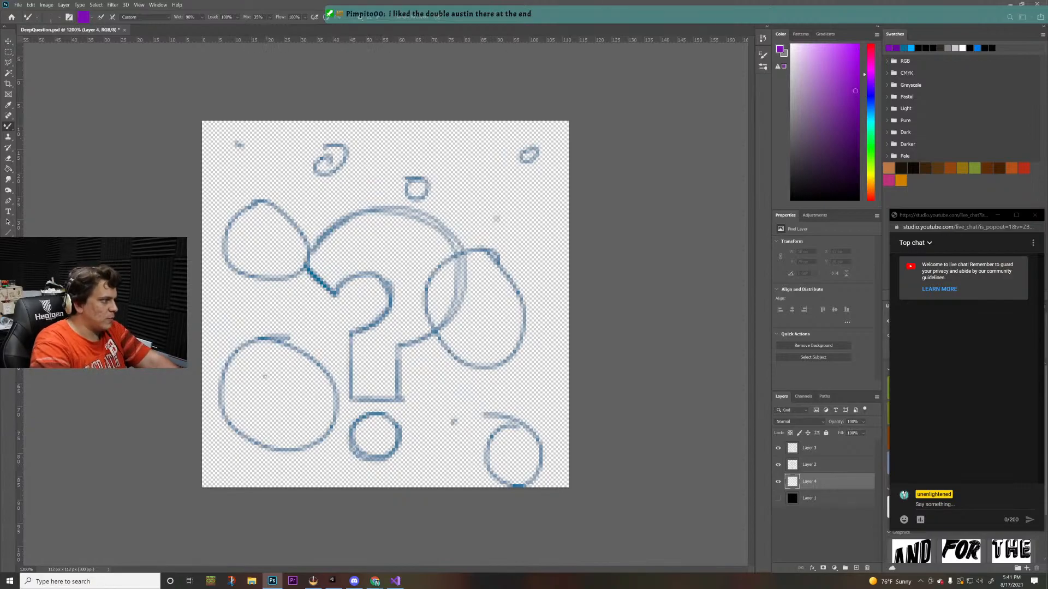
mouse_move(364, 245)
mouse_down()
mouse_move(358, 267)
mouse_move(384, 276)
mouse_up()
key(ctrl+z)
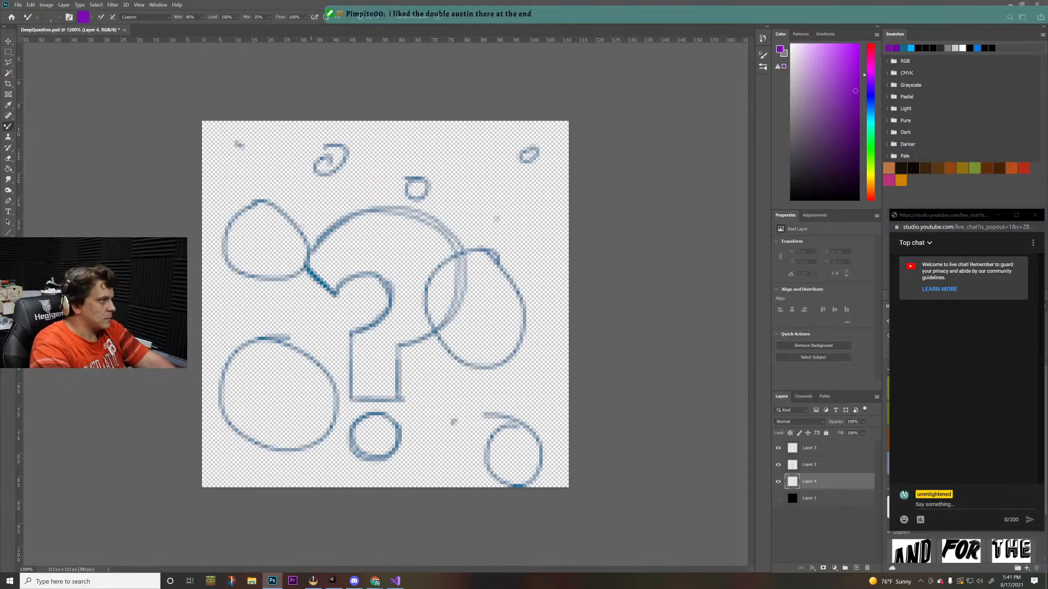
drag(824, 113, 845, 158)
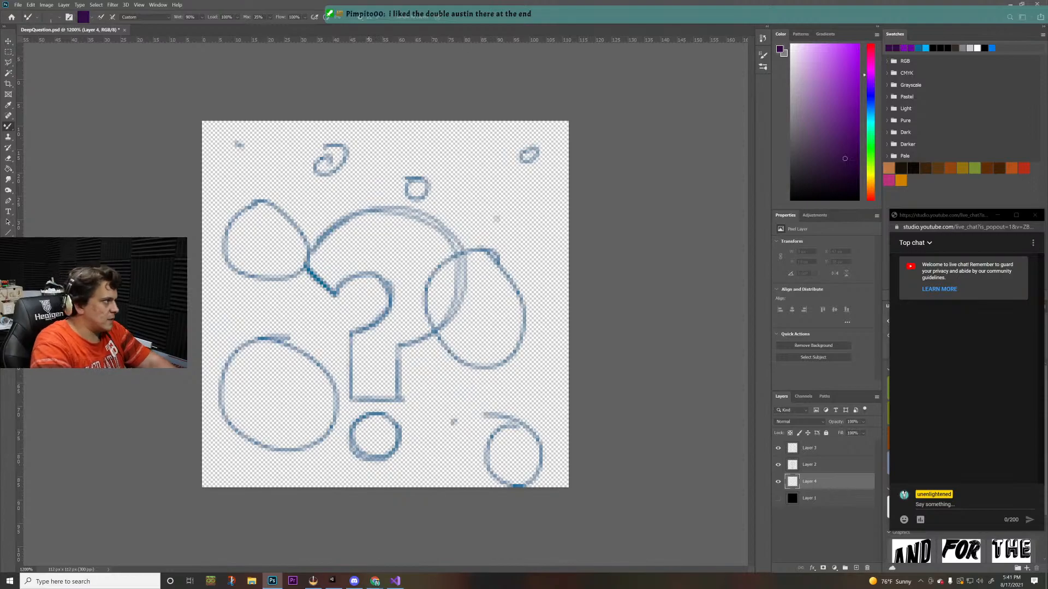
click(349, 18)
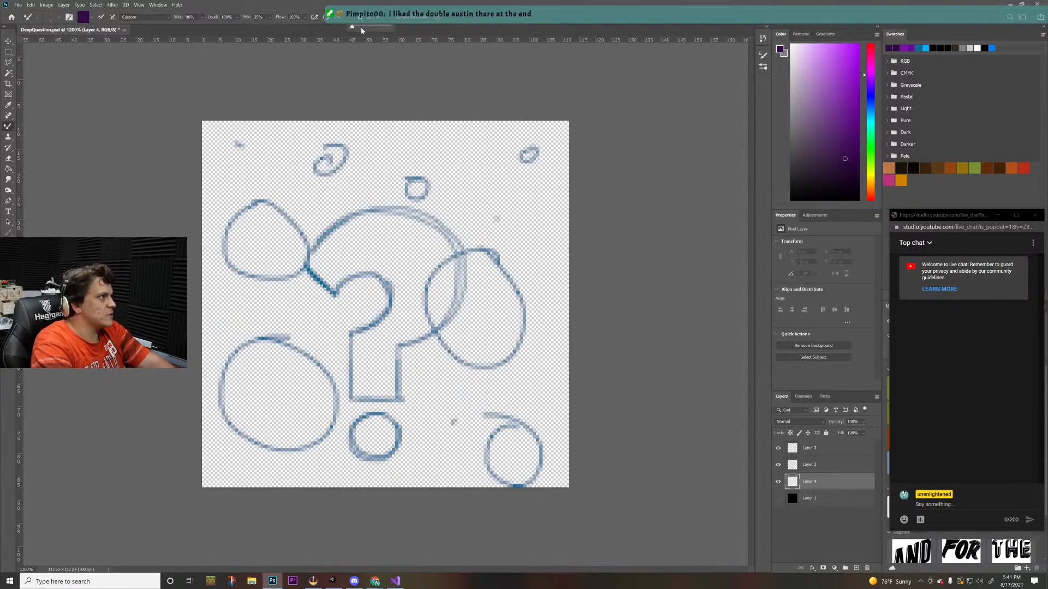
click(303, 266)
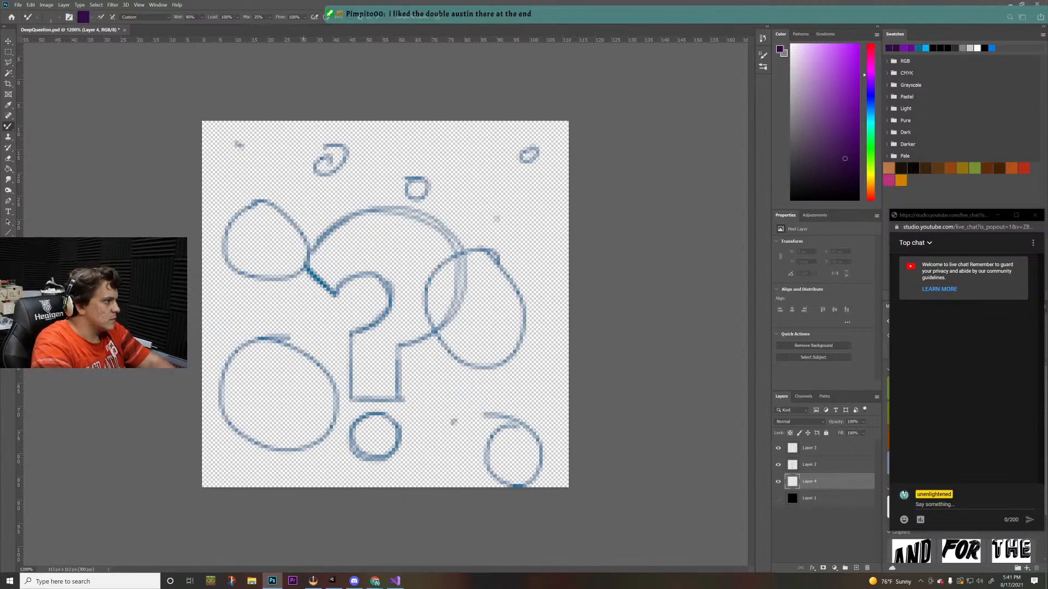
drag(307, 275, 321, 294)
key(ctrl+z)
key(ctrl+z)
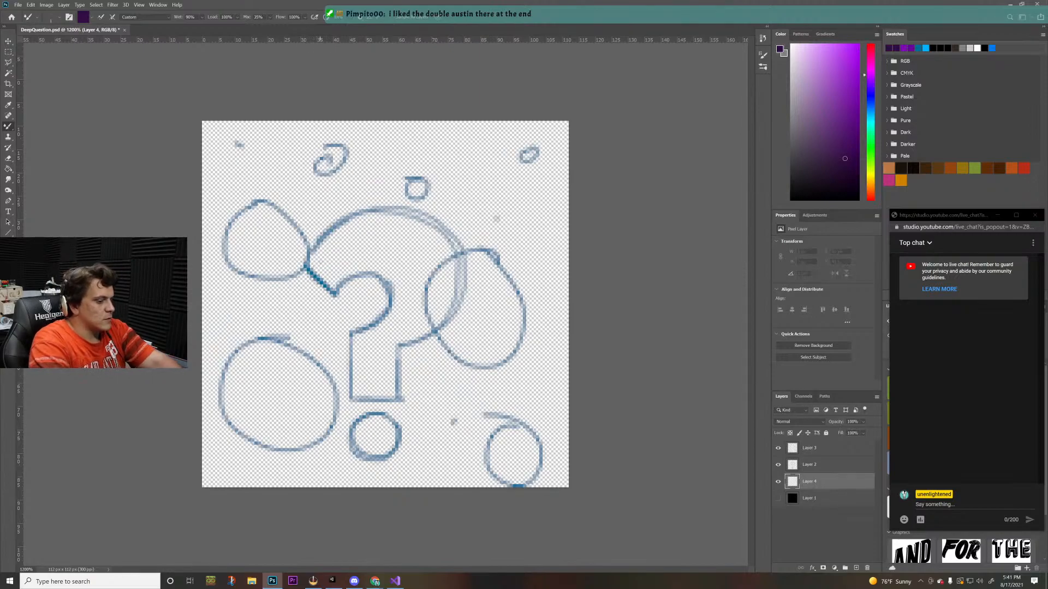
- Enlarge the brush for a test dab at the question mark's tip, undo it, and shrink the brush to slightly thicker than the sketch lines
key(bracketright)
key(bracketright)
key(bracketright)
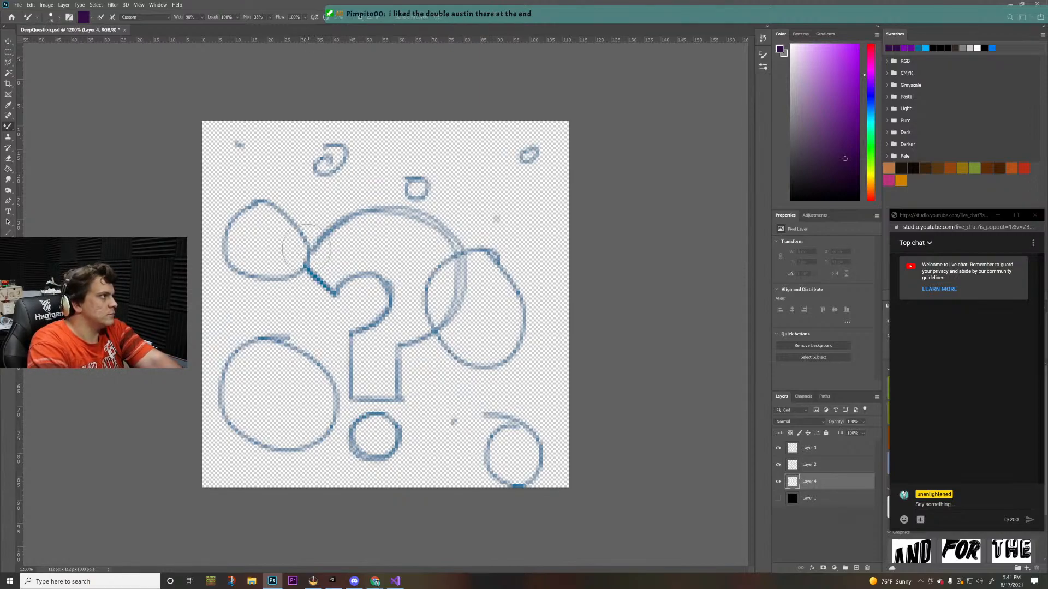
click(299, 276)
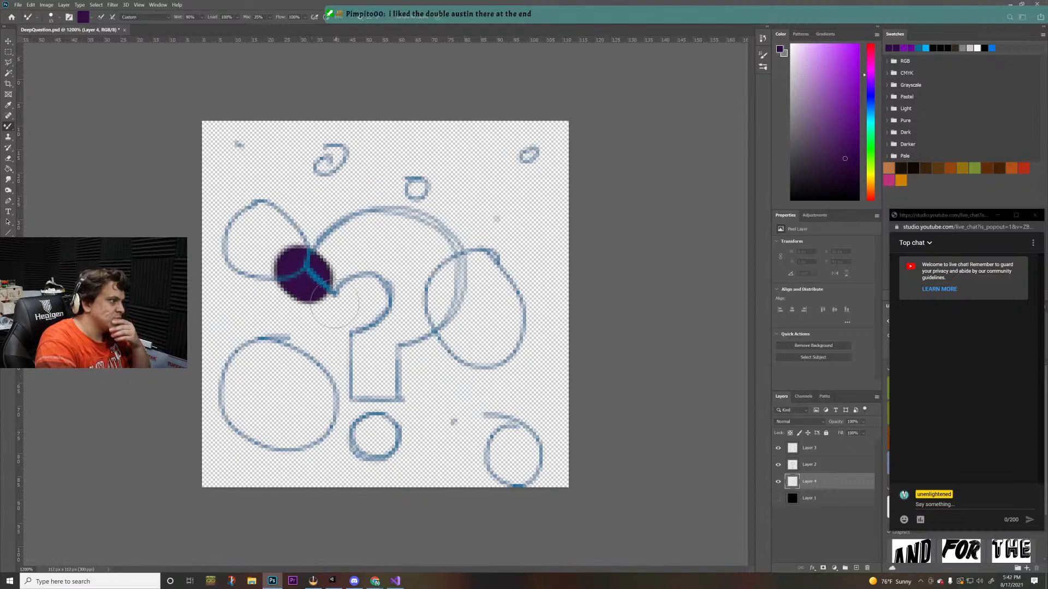
key(ctrl+z)
key(bracketleft)
key(bracketleft)
key(bracketleft)
key(bracketleft)
key(bracketleft)
key(bracketleft)
key(bracketleft)
key(bracketleft)
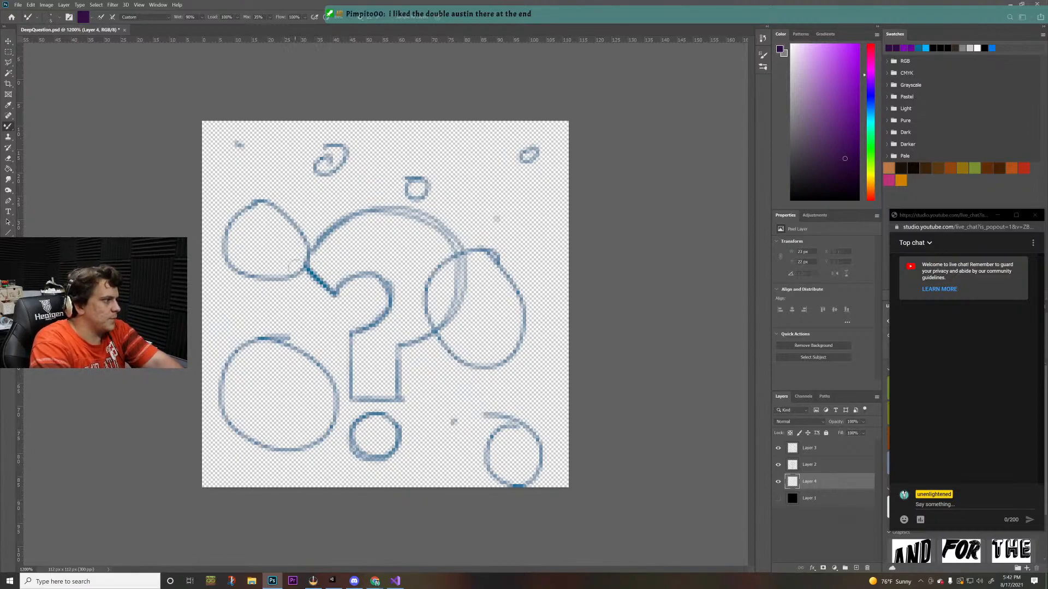
- Trace the question mark's outline and its round dot in dark purple on the new layer, undoing unsatisfactory dot strokes
mouse_move(301, 265)
mouse_down()
mouse_move(340, 301)
mouse_move(334, 293)
mouse_move(361, 271)
mouse_move(396, 279)
mouse_move(401, 307)
mouse_move(382, 335)
mouse_move(324, 342)
mouse_move(334, 326)
mouse_move(362, 346)
mouse_move(349, 334)
mouse_move(351, 415)
mouse_move(376, 397)
mouse_move(415, 401)
mouse_move(400, 398)
mouse_move(398, 331)
mouse_move(403, 348)
mouse_move(417, 346)
mouse_move(454, 322)
mouse_move(465, 270)
mouse_move(446, 226)
mouse_move(409, 211)
mouse_move(342, 216)
mouse_move(286, 283)
mouse_up()
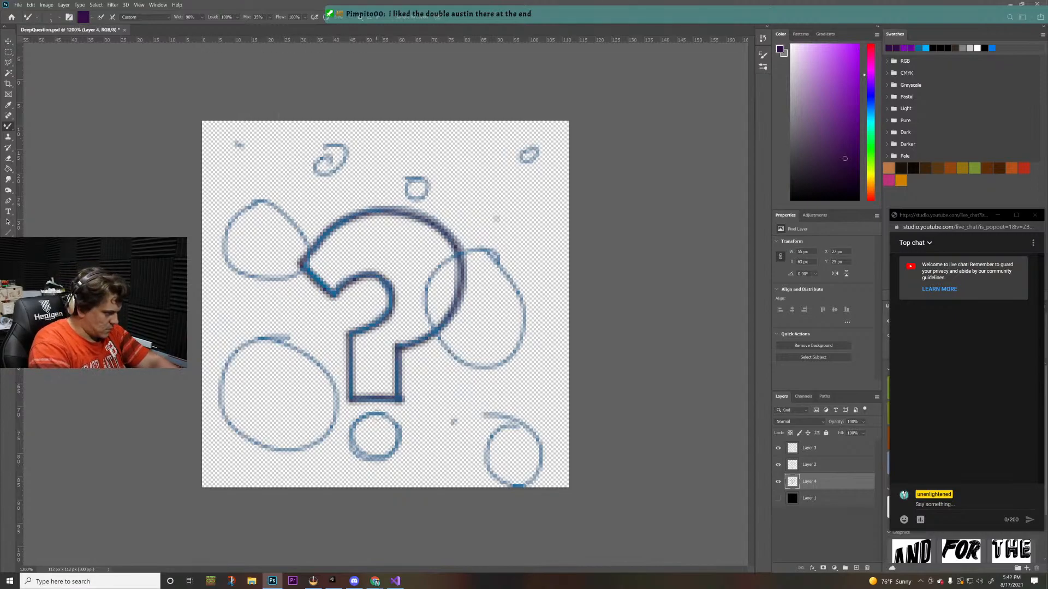
mouse_move(382, 413)
mouse_down()
mouse_move(359, 418)
mouse_move(338, 446)
mouse_move(360, 466)
mouse_move(389, 458)
mouse_up()
key(ctrl+z)
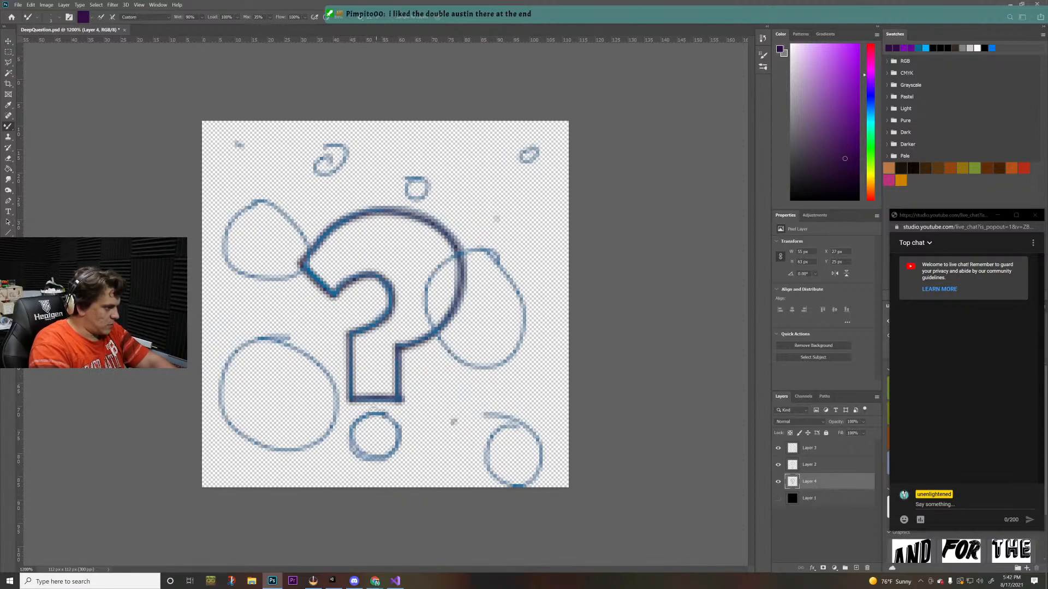
mouse_move(382, 412)
mouse_down()
mouse_move(347, 424)
mouse_move(343, 442)
mouse_move(356, 466)
mouse_move(382, 473)
mouse_move(399, 460)
mouse_move(408, 425)
mouse_move(396, 418)
mouse_move(408, 443)
mouse_move(386, 470)
mouse_move(358, 469)
mouse_move(340, 438)
mouse_move(367, 420)
mouse_move(369, 470)
mouse_move(345, 450)
mouse_move(344, 433)
mouse_move(352, 412)
mouse_move(389, 411)
mouse_up()
key(ctrl+z)
key(ctrl+z)
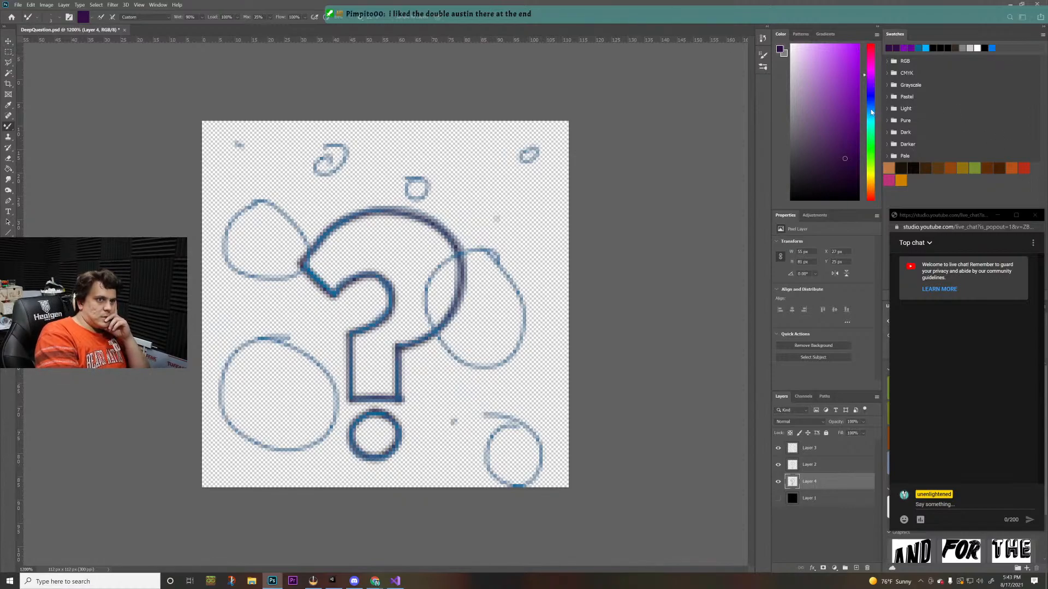
- Set the foreground colour to dark blue and draw a round bubble outline overlapping the question mark's upper-right curve, undoing uneven attempts
drag(874, 102, 872, 110)
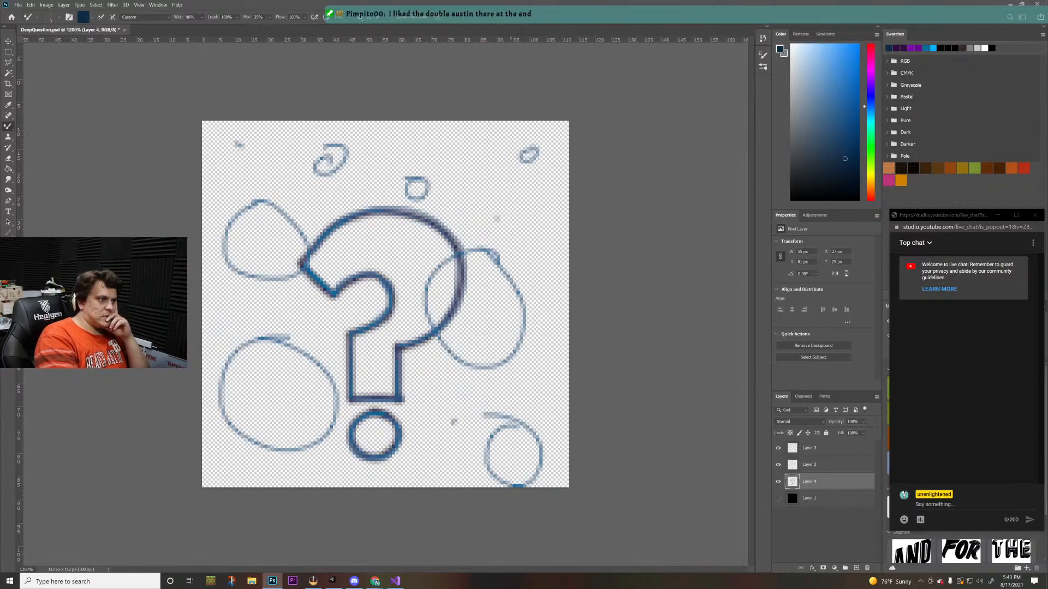
mouse_move(451, 186)
mouse_down()
mouse_move(505, 190)
mouse_move(524, 224)
mouse_move(477, 246)
mouse_move(452, 221)
mouse_up()
key(ctrl+z)
mouse_move(464, 186)
mouse_down()
mouse_move(507, 197)
mouse_move(530, 229)
mouse_up()
mouse_move(539, 290)
mouse_down()
mouse_move(475, 322)
mouse_move(377, 295)
mouse_move(390, 197)
mouse_move(497, 208)
mouse_move(501, 252)
mouse_move(443, 232)
mouse_move(459, 184)
mouse_up()
key(ctrl+z)
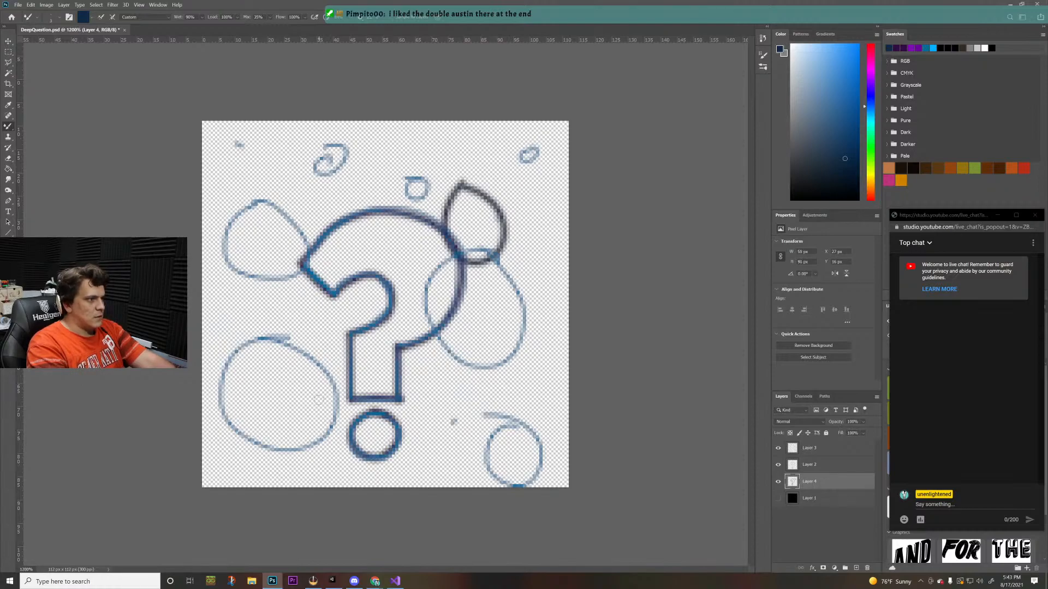
key(ctrl+z)
mouse_move(470, 196)
mouse_down()
mouse_move(516, 204)
mouse_move(522, 240)
mouse_move(505, 263)
mouse_move(473, 276)
mouse_move(449, 272)
mouse_move(428, 250)
mouse_move(438, 208)
mouse_move(469, 191)
mouse_up()
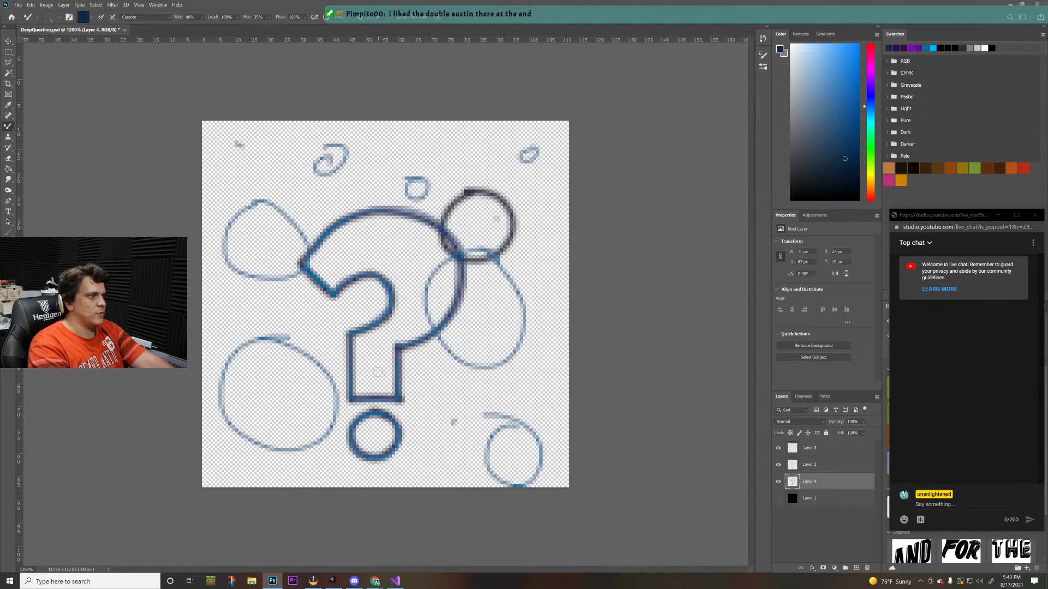
- Undo the bubble overlapping the question mark, and outline the small upper-left bubble and the large one touching the question mark's tip
key(ctrl+z)
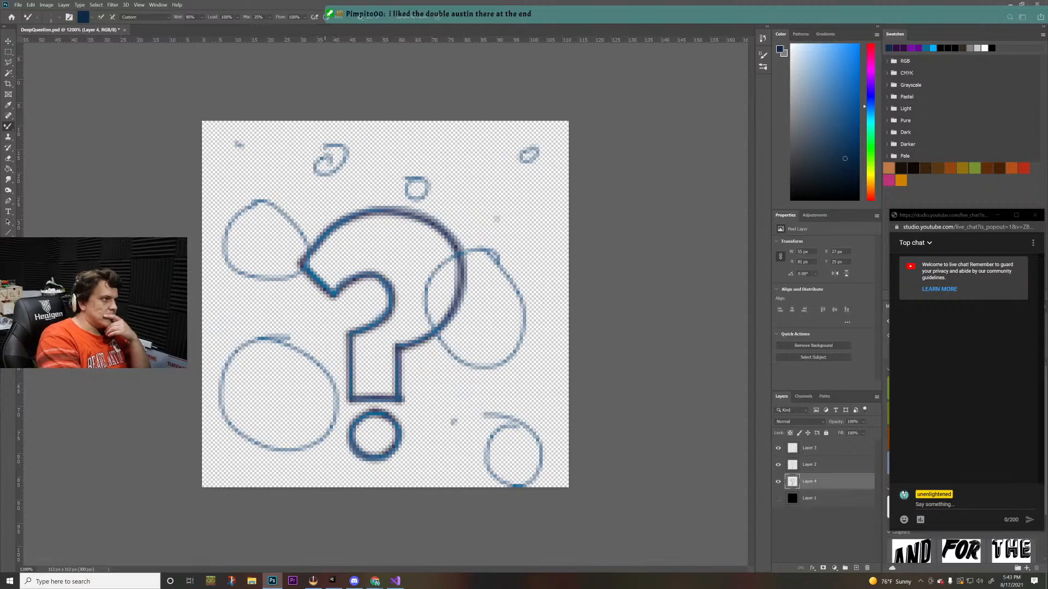
mouse_move(320, 148)
mouse_down()
mouse_move(350, 164)
mouse_move(331, 185)
mouse_move(305, 173)
mouse_move(335, 149)
mouse_up()
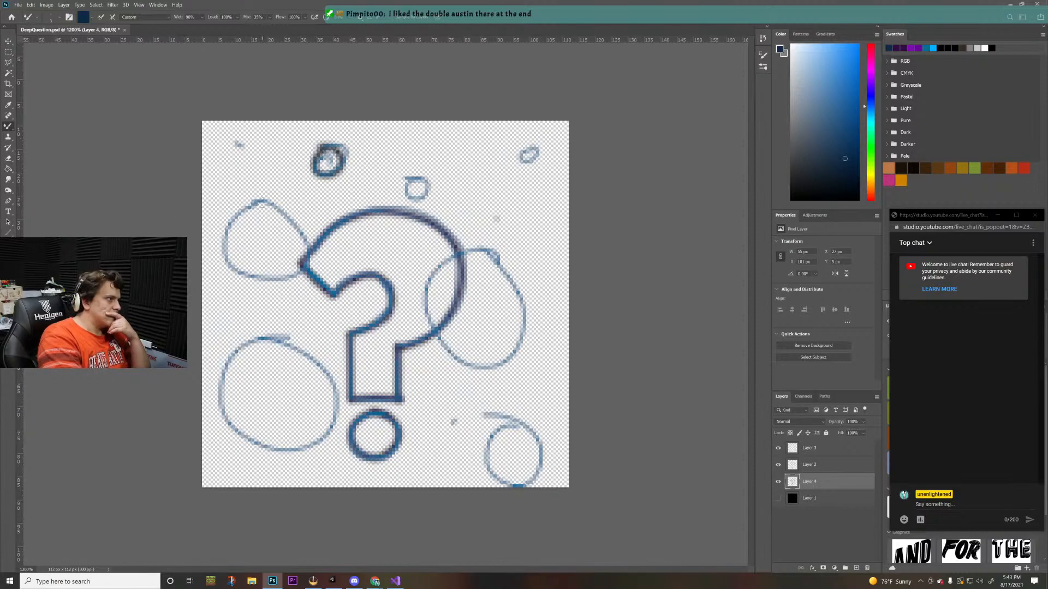
mouse_move(261, 203)
mouse_down()
mouse_move(232, 212)
mouse_move(215, 247)
mouse_move(239, 282)
mouse_move(296, 285)
mouse_up()
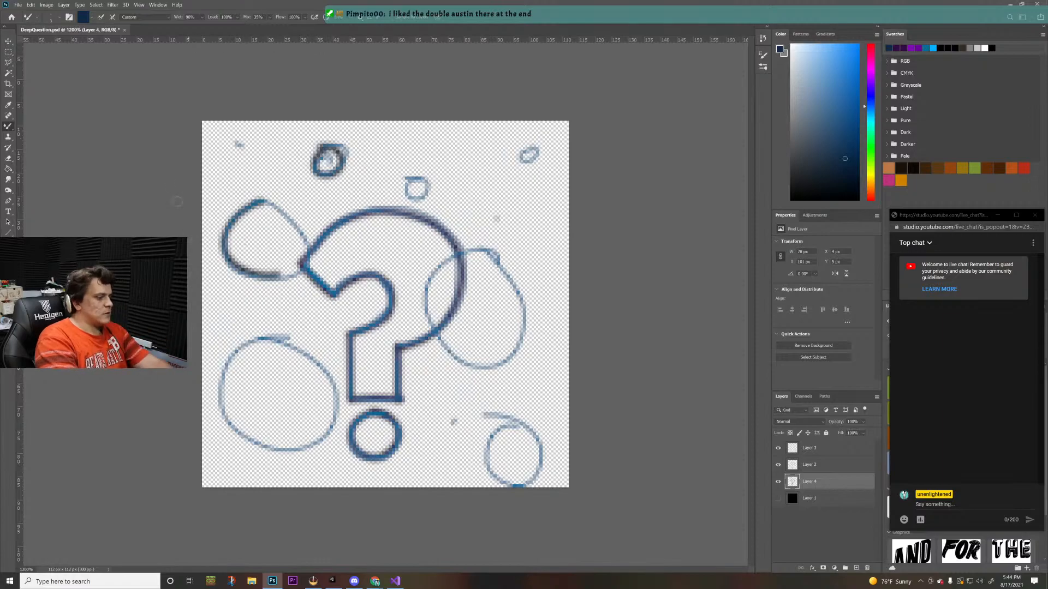
key(ctrl+z)
mouse_move(252, 203)
mouse_down()
mouse_move(299, 213)
mouse_move(309, 245)
mouse_up()
mouse_move(298, 290)
mouse_down()
mouse_move(254, 302)
mouse_move(227, 287)
mouse_move(215, 263)
mouse_move(217, 233)
mouse_move(246, 196)
mouse_move(291, 203)
mouse_up()
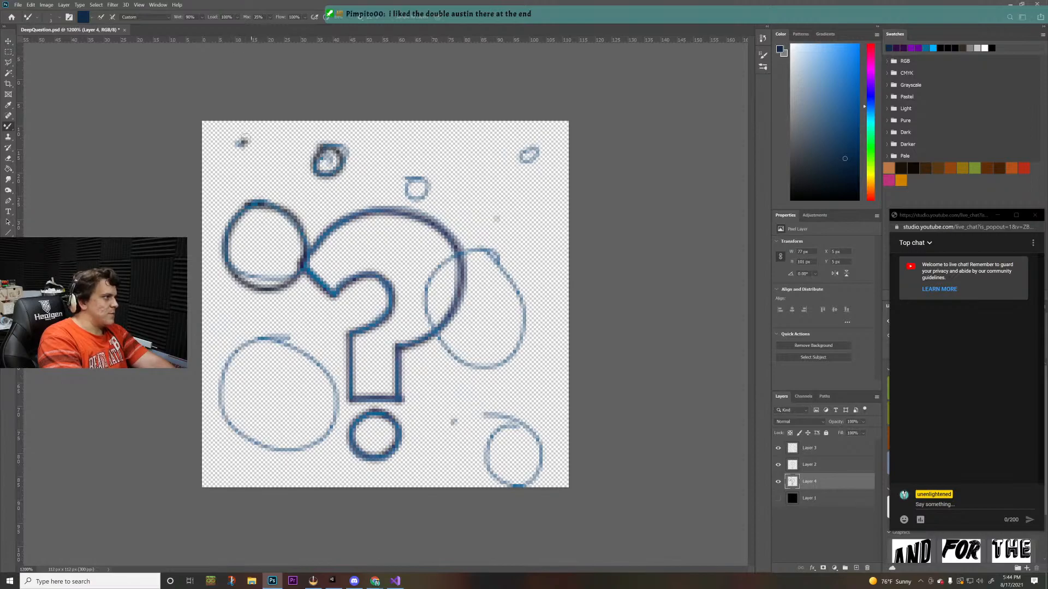
- Trace the tiny dots and the two small bubbles above and to the upper right of the question mark in dark blue
drag(244, 142, 248, 145)
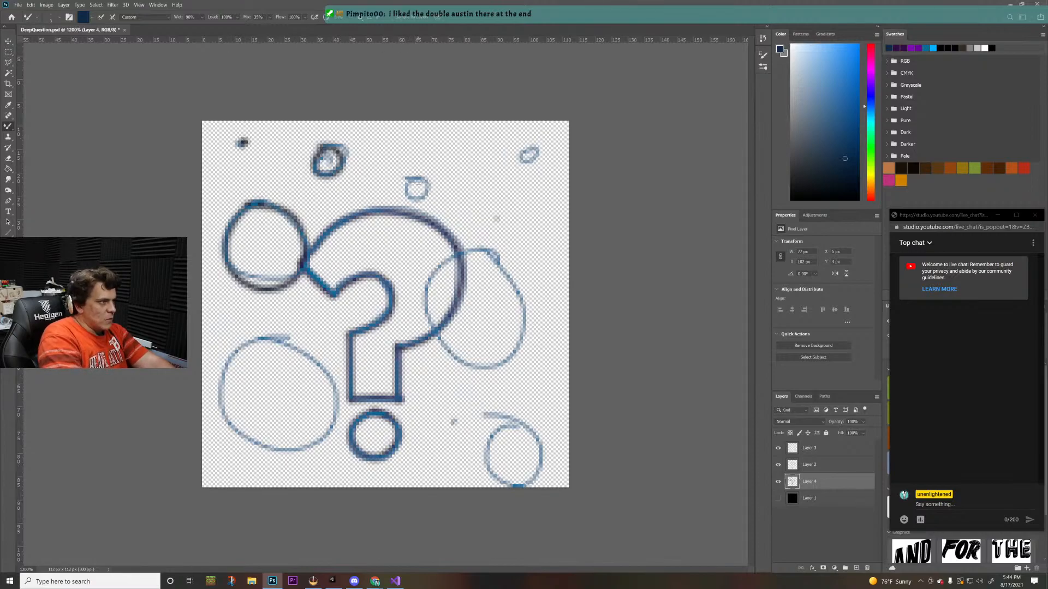
mouse_move(419, 176)
mouse_down()
mouse_move(399, 186)
mouse_move(400, 203)
mouse_move(432, 200)
mouse_move(414, 176)
mouse_up()
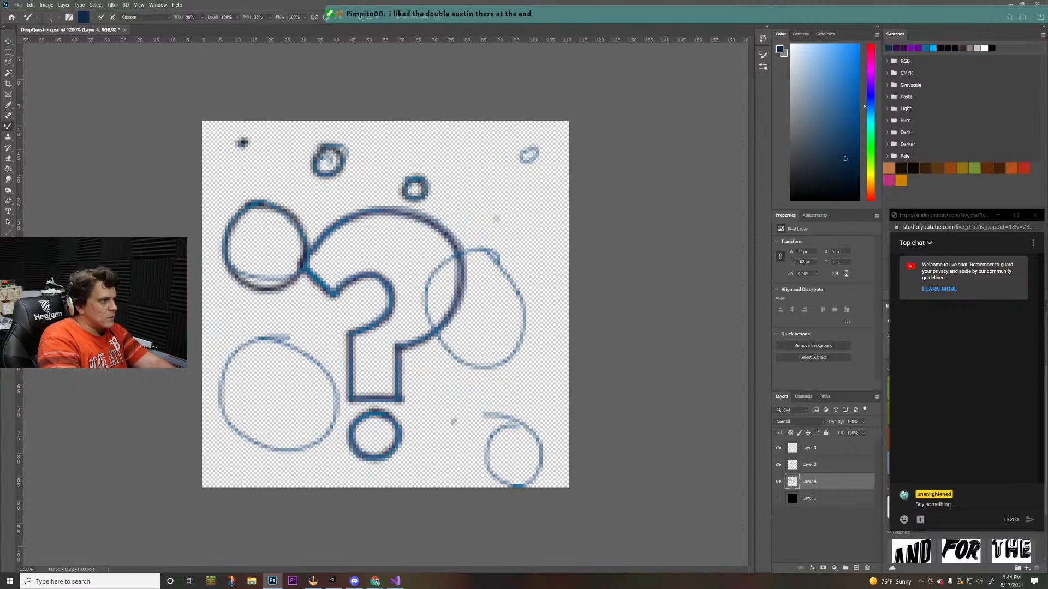
mouse_move(512, 153)
mouse_down()
mouse_move(532, 170)
mouse_move(546, 153)
mouse_move(538, 141)
mouse_up()
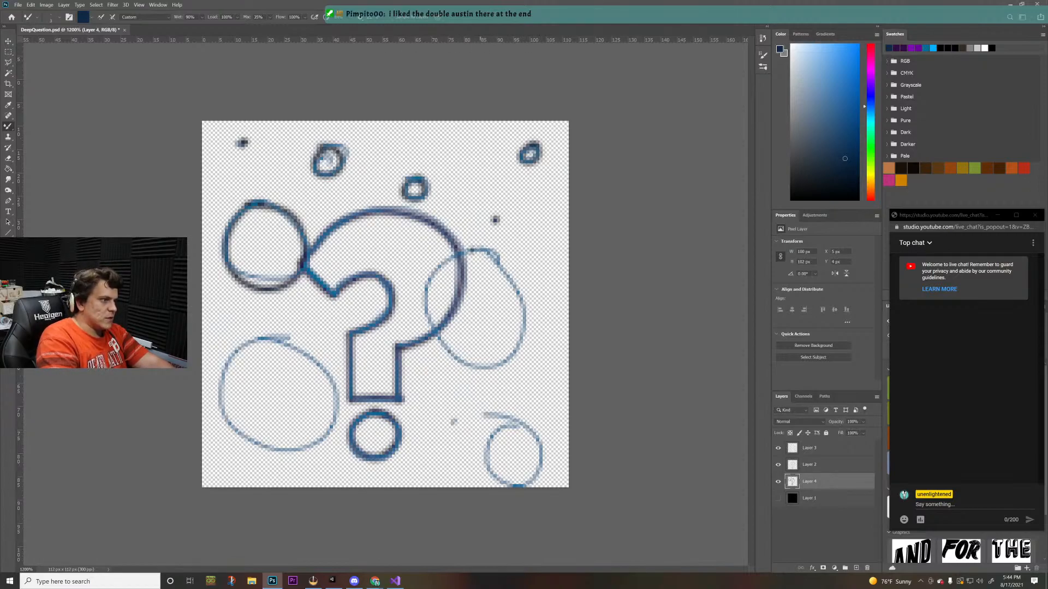
- Outline the large bubble crossing the question mark's right curve and the large lower-left bubble, undoing the uneven strokes
mouse_move(480, 251)
mouse_down()
mouse_move(516, 259)
mouse_move(531, 299)
mouse_up()
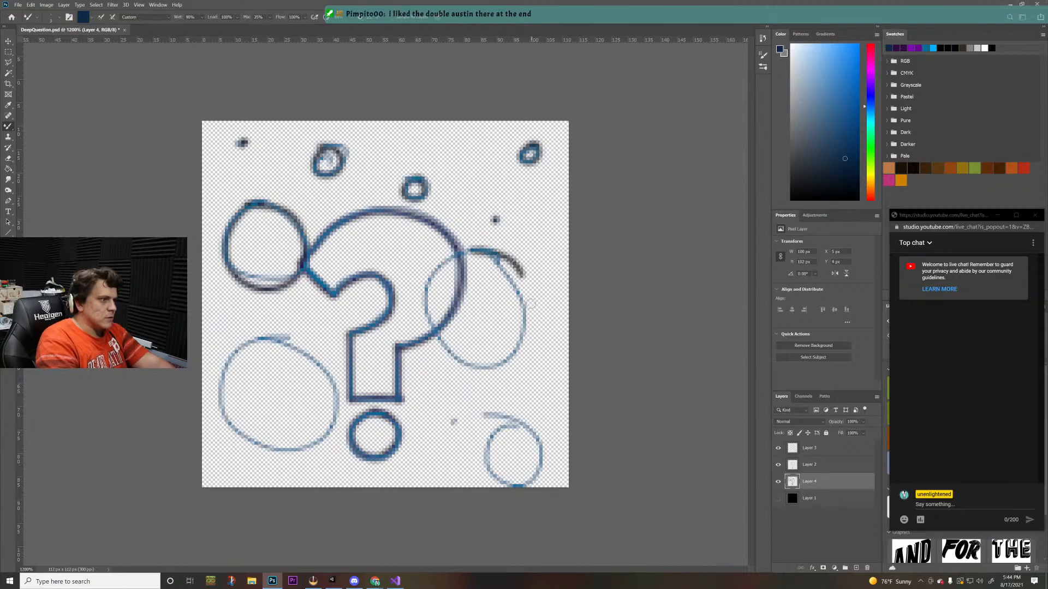
key(ctrl+z)
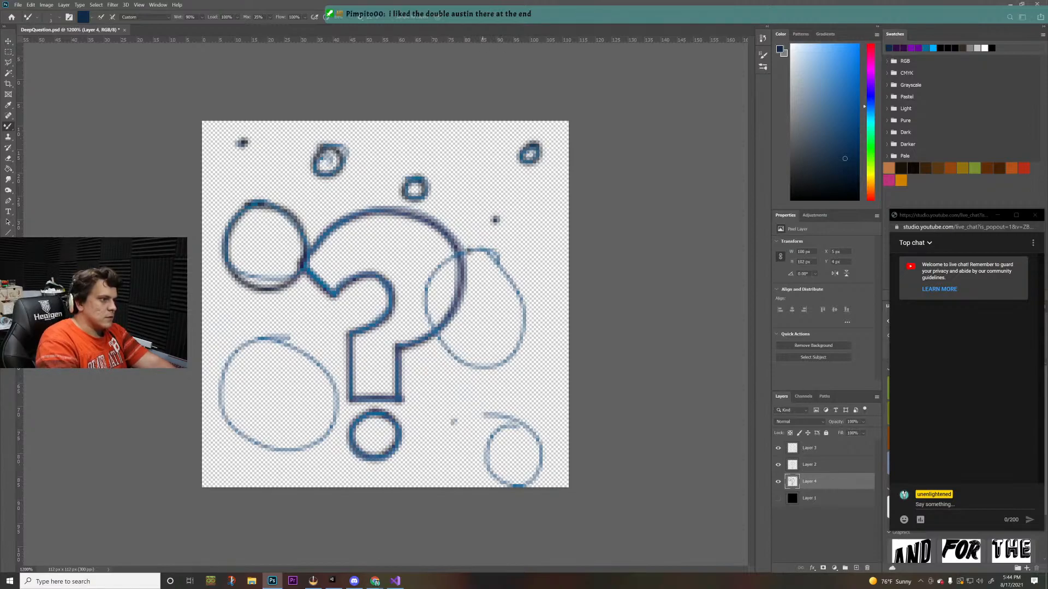
mouse_move(468, 249)
mouse_down()
mouse_move(524, 265)
mouse_move(541, 289)
mouse_move(534, 351)
mouse_move(491, 375)
mouse_move(443, 339)
mouse_move(433, 291)
mouse_move(446, 269)
mouse_move(486, 252)
mouse_up()
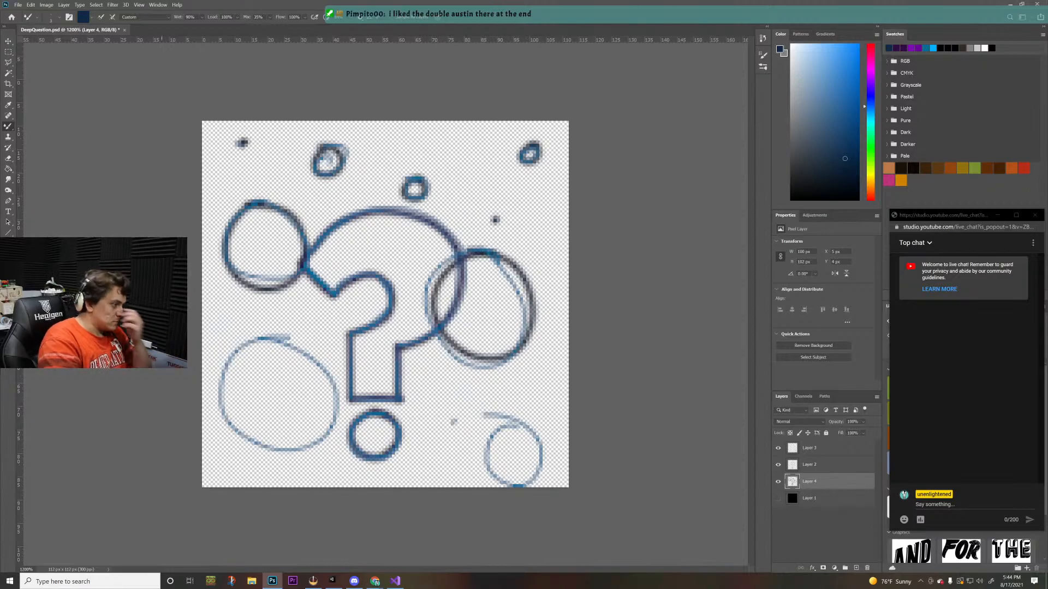
mouse_move(279, 340)
mouse_down()
mouse_move(218, 360)
mouse_move(215, 432)
mouse_move(244, 464)
mouse_move(290, 467)
mouse_move(334, 451)
mouse_move(327, 377)
mouse_move(306, 347)
mouse_move(276, 334)
mouse_move(324, 355)
mouse_move(334, 374)
mouse_up()
key(ctrl+z)
mouse_move(342, 413)
mouse_down()
mouse_move(324, 458)
mouse_move(296, 469)
mouse_move(238, 454)
mouse_move(204, 423)
mouse_move(197, 384)
mouse_move(230, 339)
mouse_move(259, 324)
mouse_move(313, 334)
mouse_up()
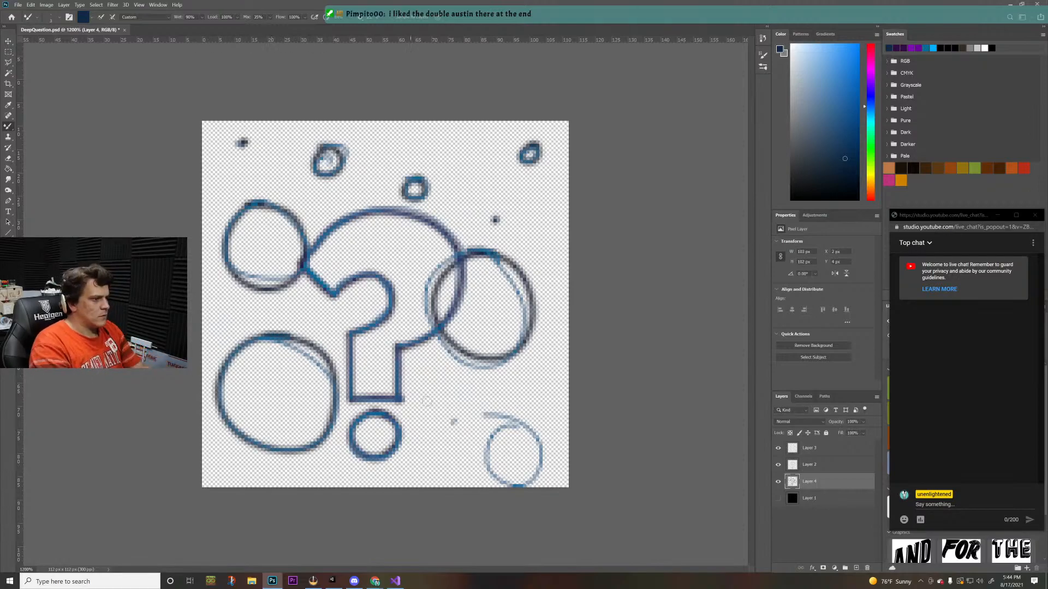
- Outline the round bubble in the canvas's lower-right corner in dark blue, undoing the false starts
mouse_move(515, 421)
mouse_down()
mouse_move(494, 440)
mouse_move(493, 472)
mouse_move(552, 483)
mouse_move(556, 448)
mouse_move(538, 419)
mouse_move(500, 407)
mouse_move(480, 439)
mouse_move(486, 460)
mouse_up()
key(ctrl+z)
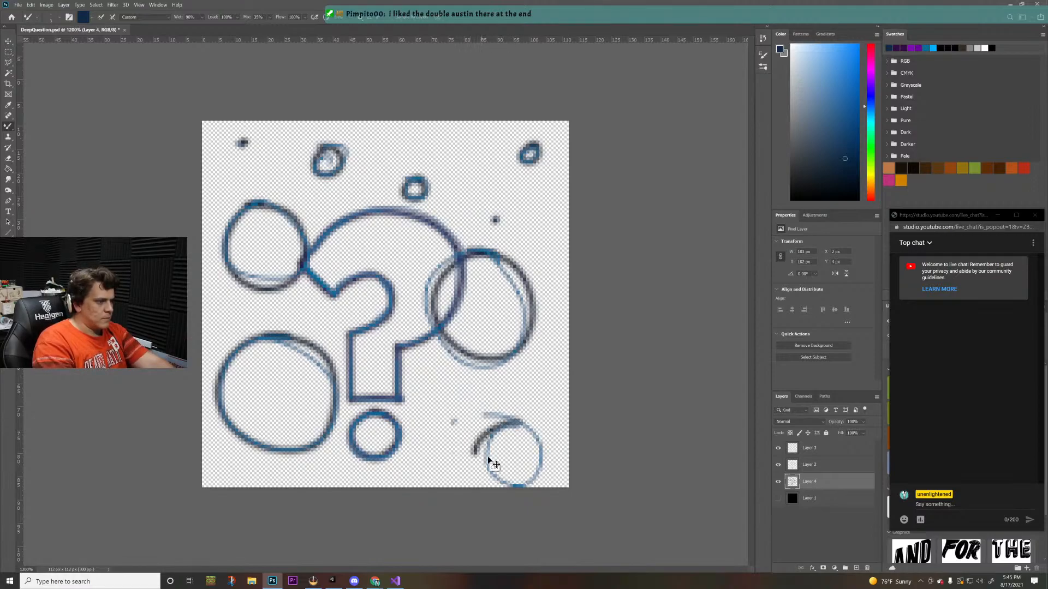
key(ctrl+z)
mouse_move(513, 422)
mouse_down()
mouse_move(482, 444)
mouse_move(476, 466)
mouse_move(507, 492)
mouse_move(540, 490)
mouse_move(556, 454)
mouse_move(535, 411)
mouse_move(502, 406)
mouse_move(483, 445)
mouse_up()
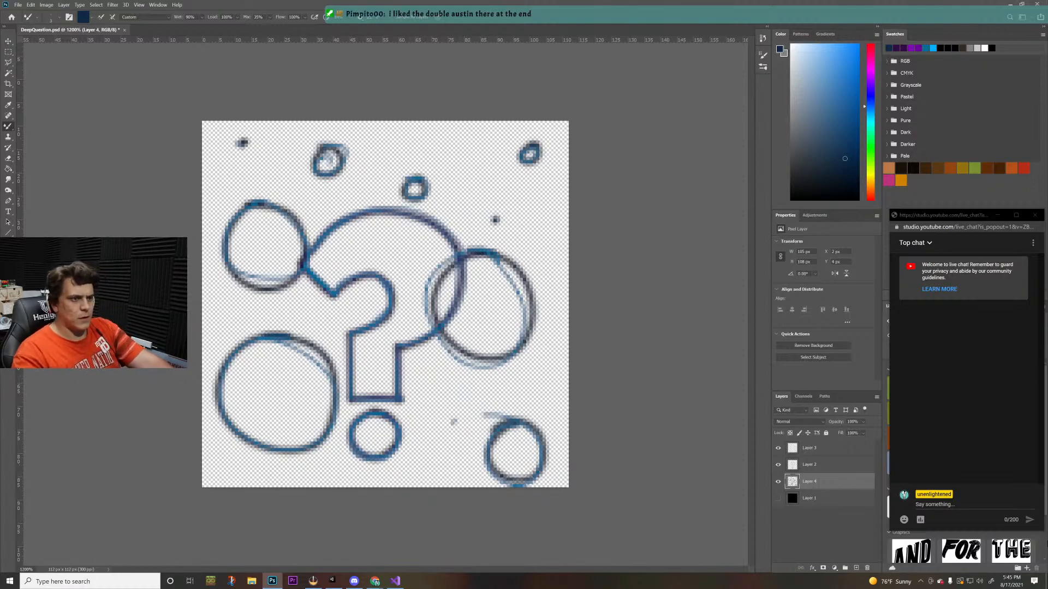
key(z)
drag(517, 324, 489, 335)
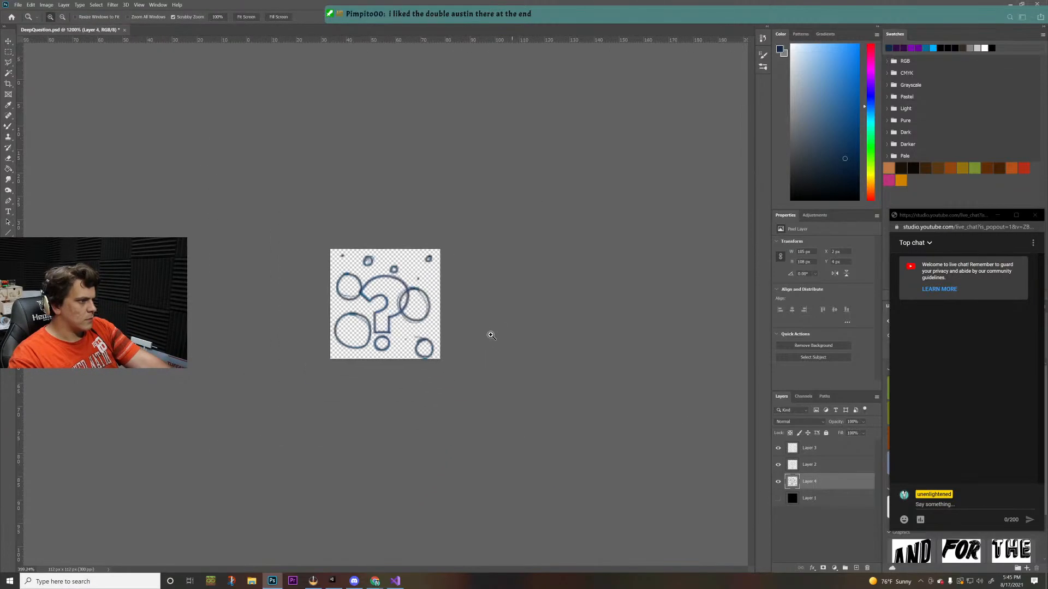
drag(401, 313, 435, 299)
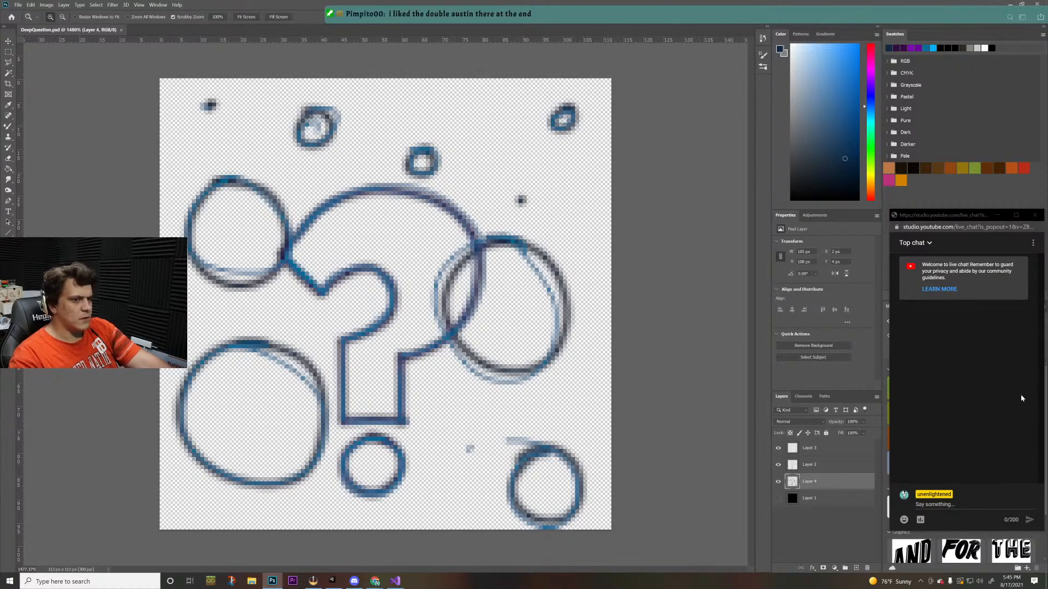
- Toggle the visibility of Layer 4, Layer 2 and Layer 3 to examine which lines each layer holds
click(834, 470)
click(835, 455)
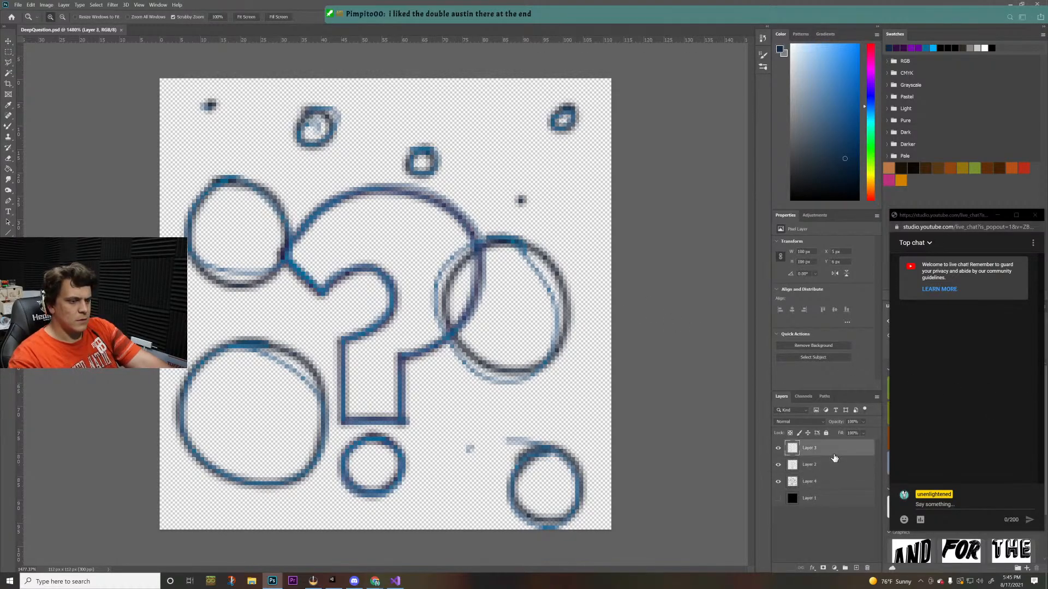
click(834, 469)
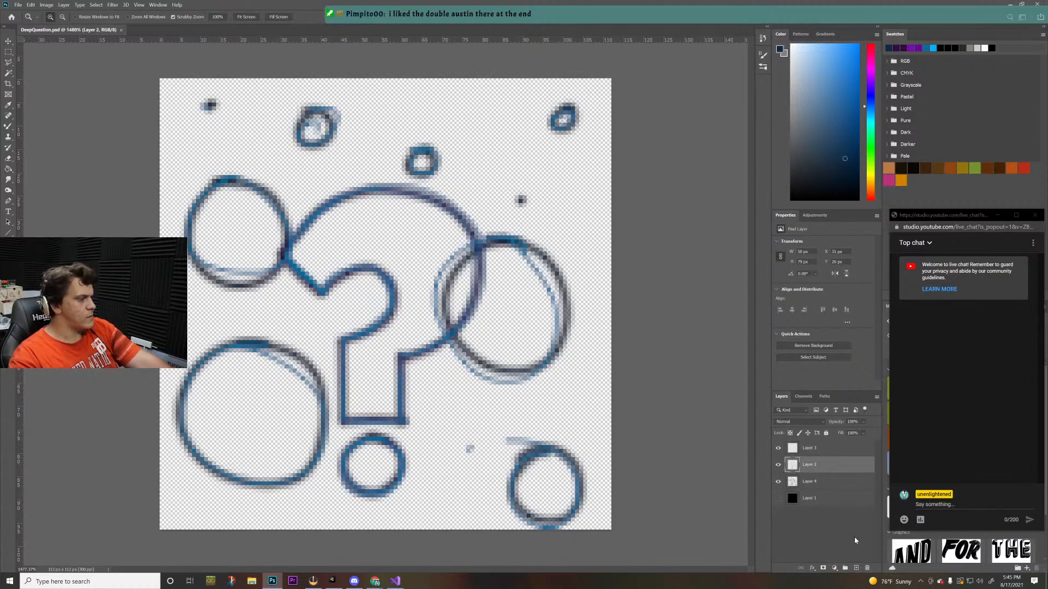
click(779, 482)
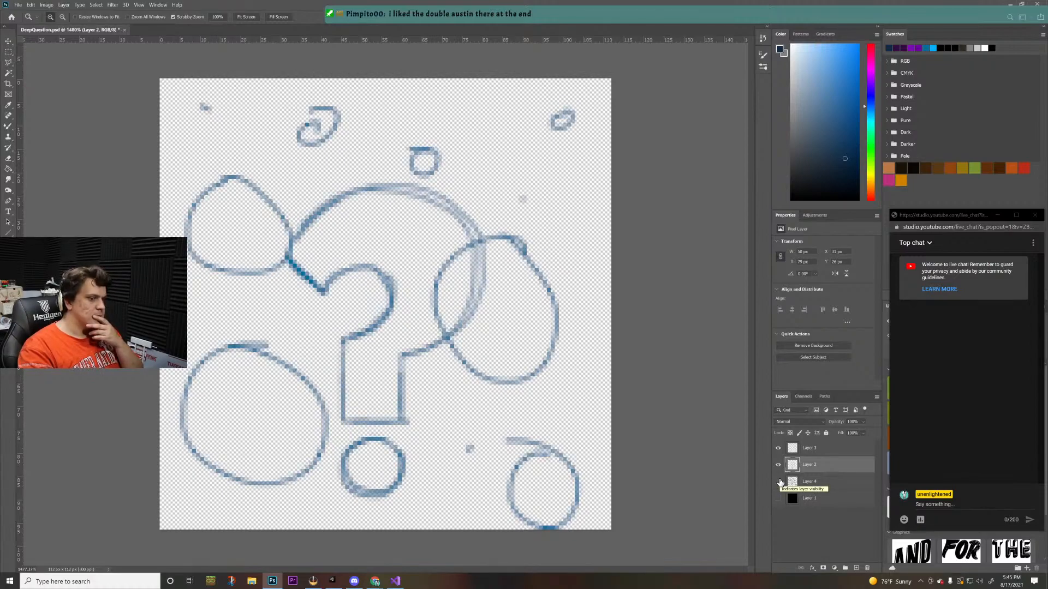
click(779, 482)
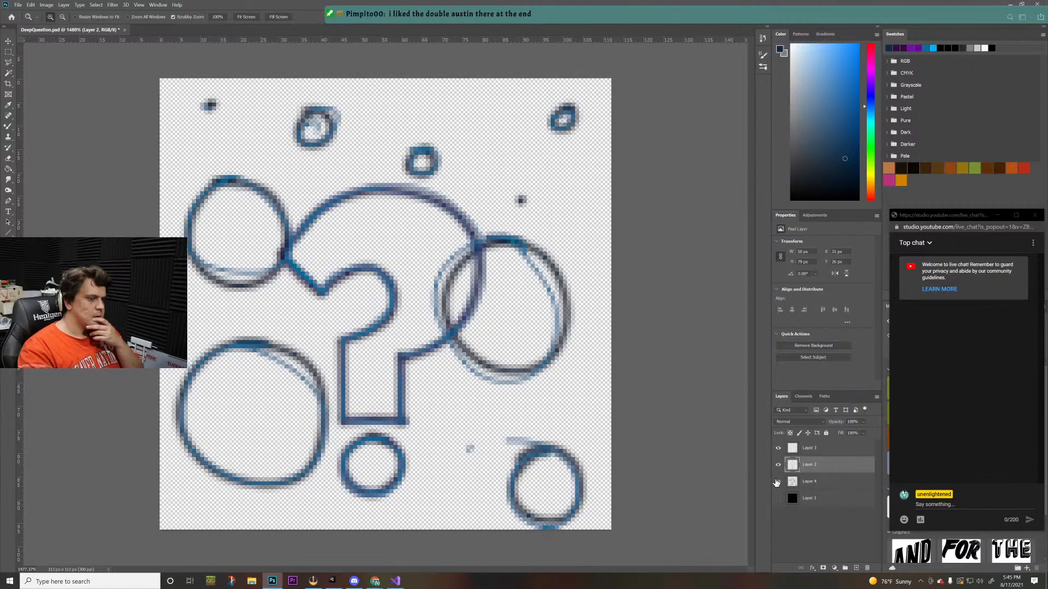
click(778, 481)
click(778, 482)
click(778, 464)
click(778, 465)
click(777, 450)
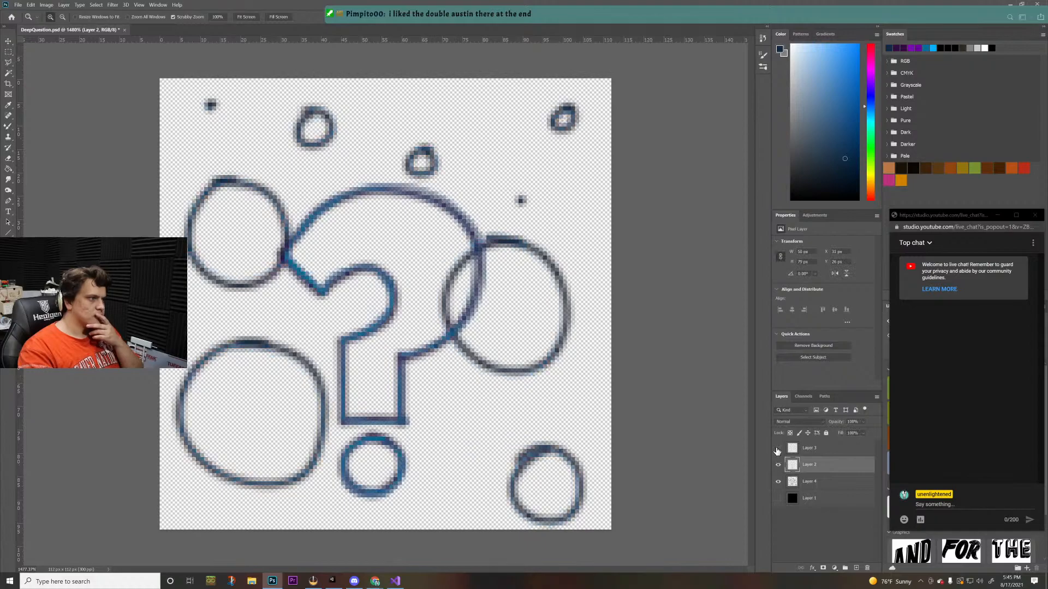
- Set the foreground colour to a vivid purple for the brush and make Layer 3 visible again
click(811, 450)
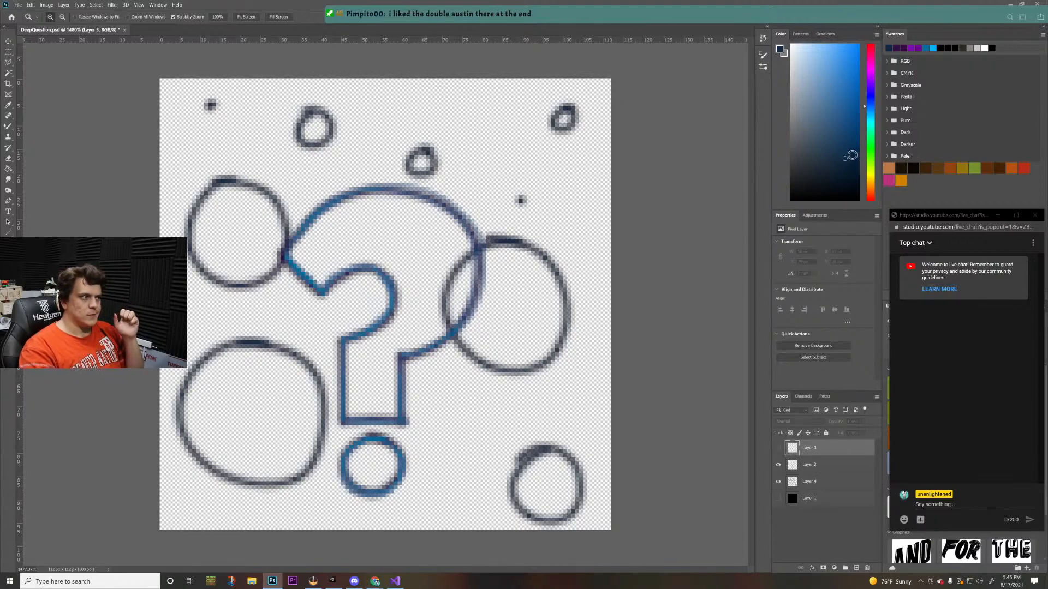
drag(870, 131, 877, 80)
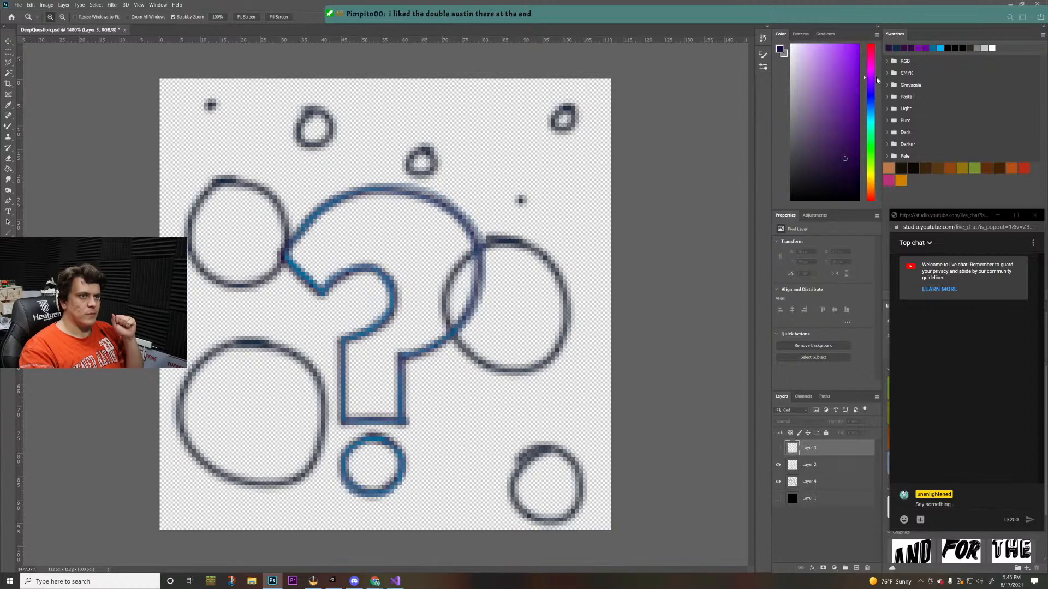
click(919, 48)
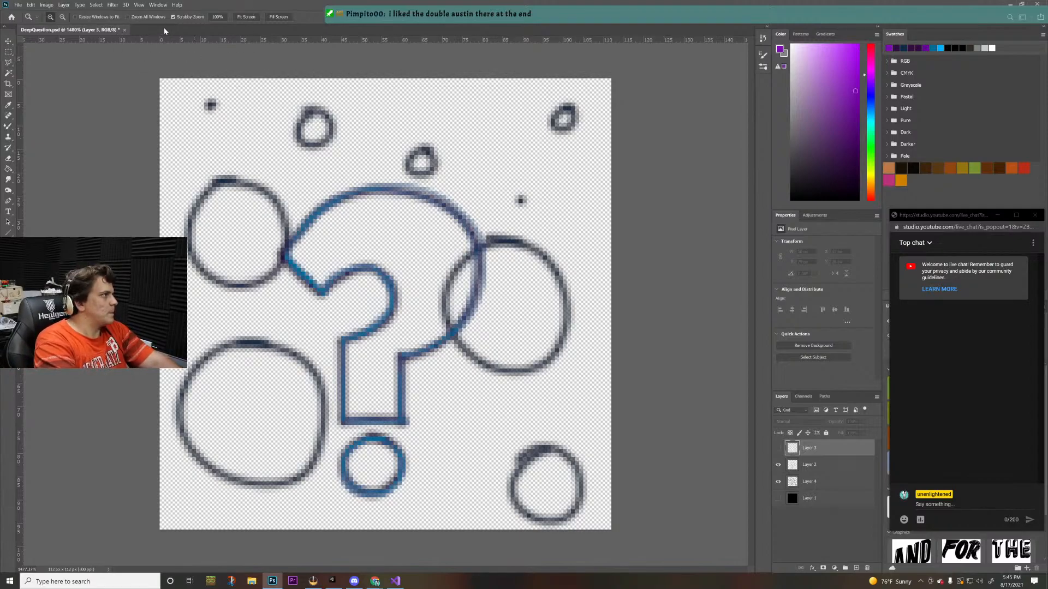
key(b)
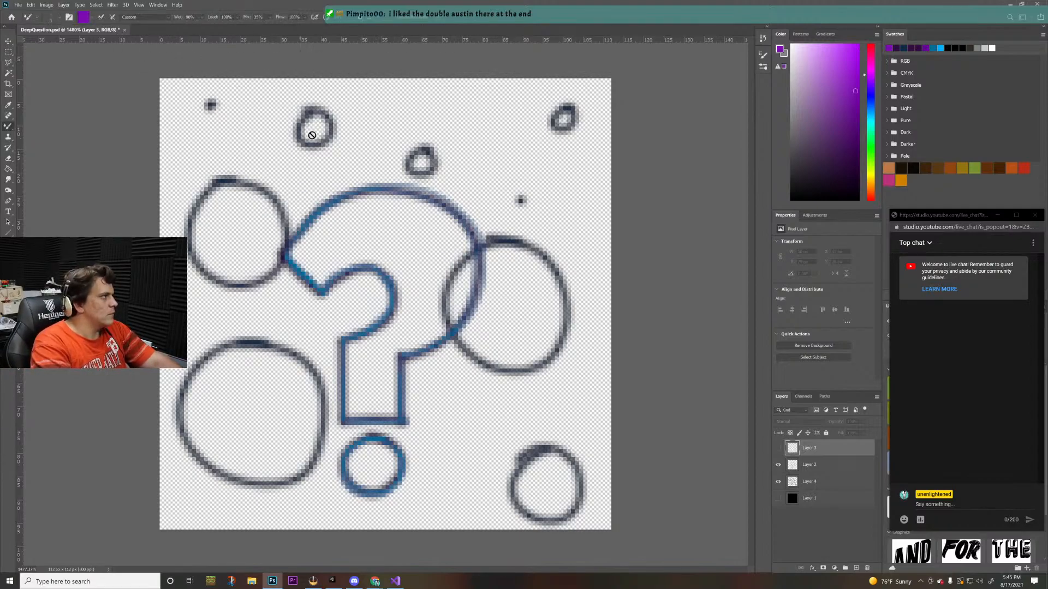
click(778, 449)
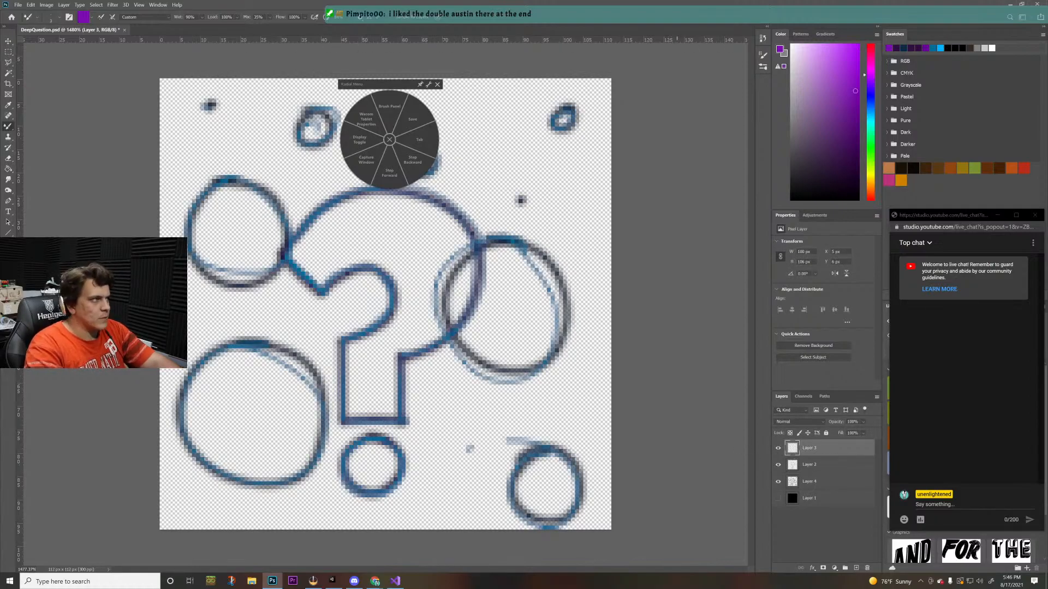
click(438, 85)
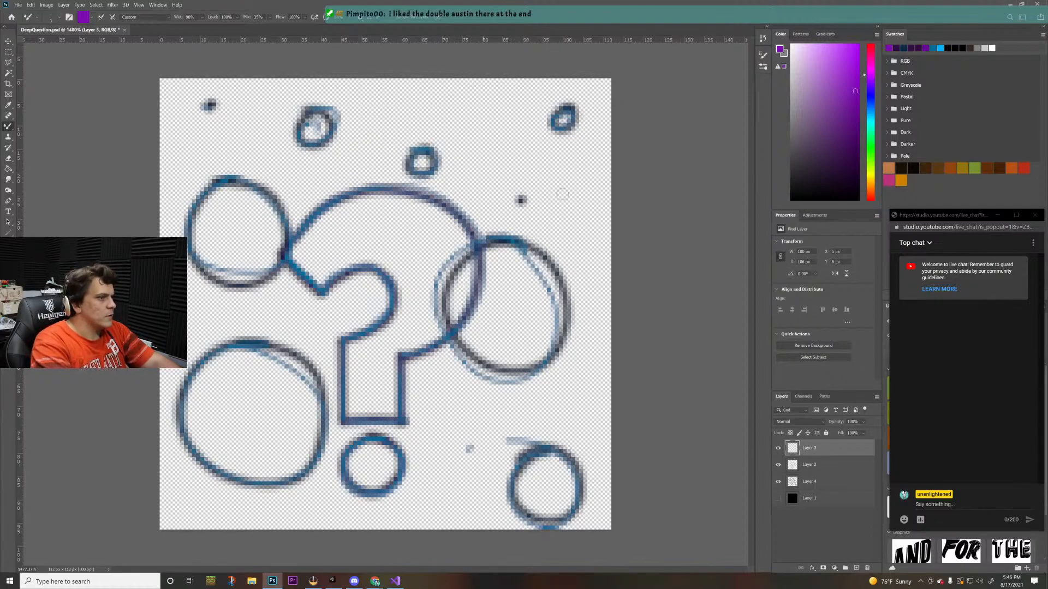
- Delete the bubble sketch on Layer 3 and add a new empty layer directly above Layer 1
drag(821, 450, 822, 490)
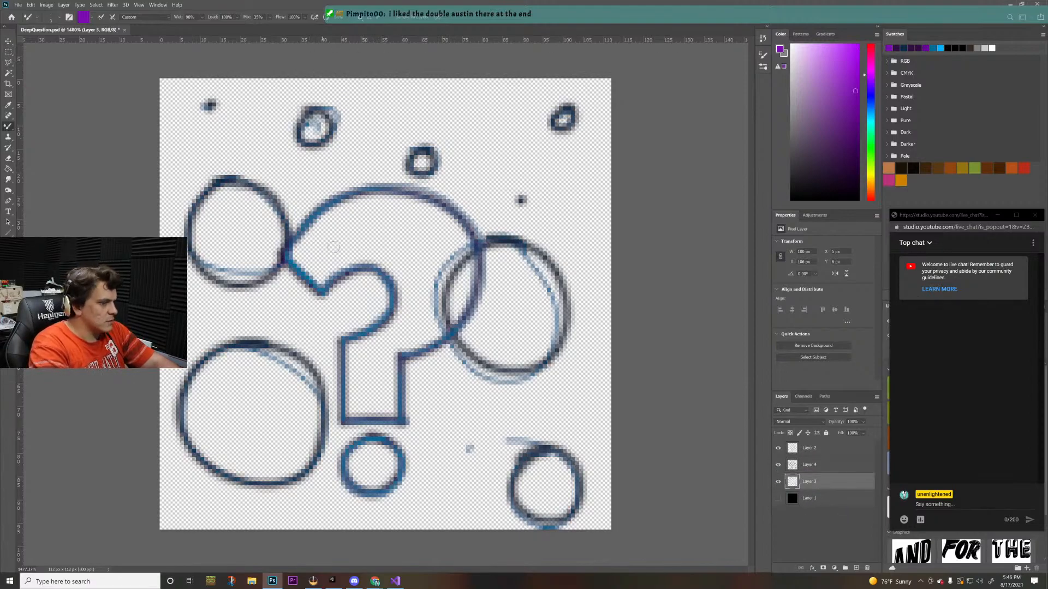
click(778, 483)
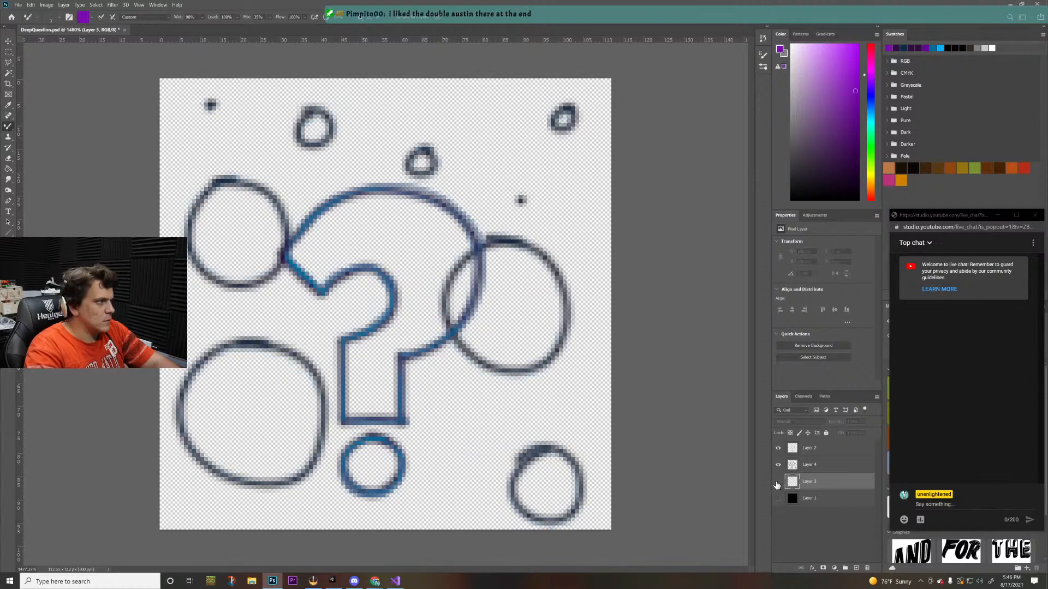
click(777, 482)
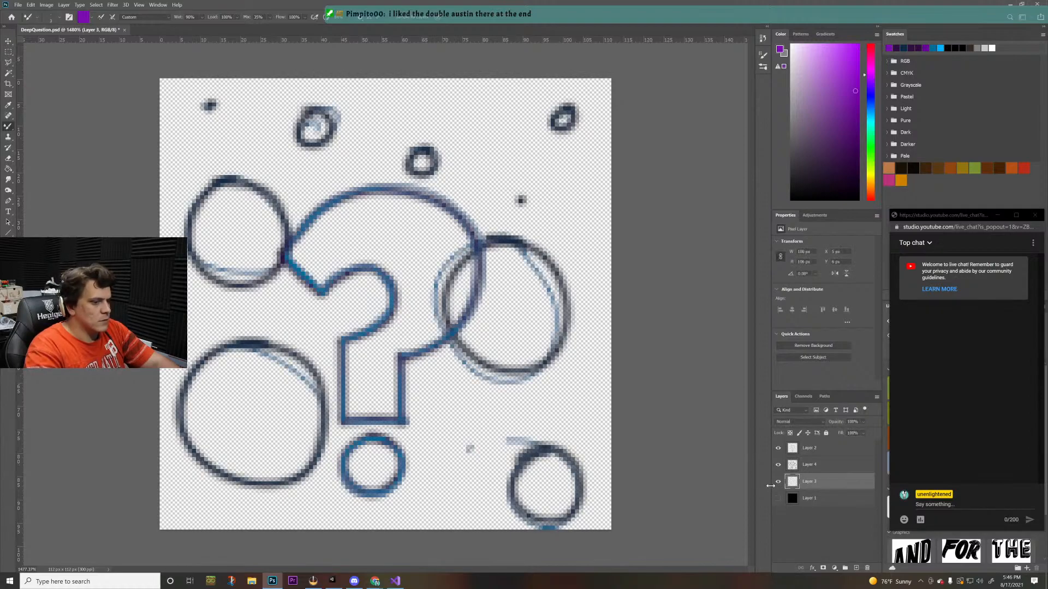
click(779, 485)
drag(807, 482, 867, 568)
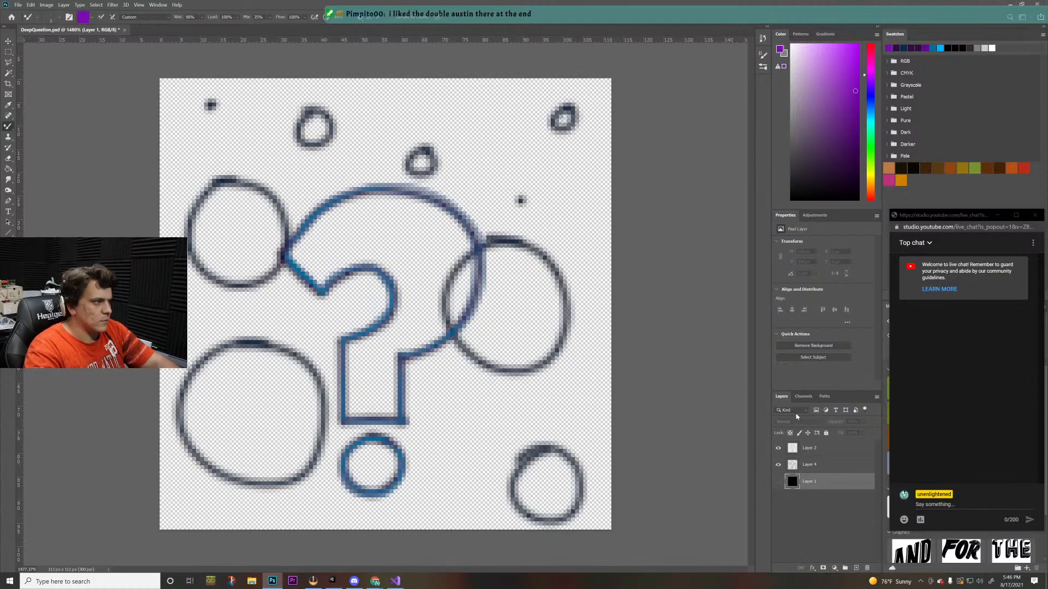
click(856, 569)
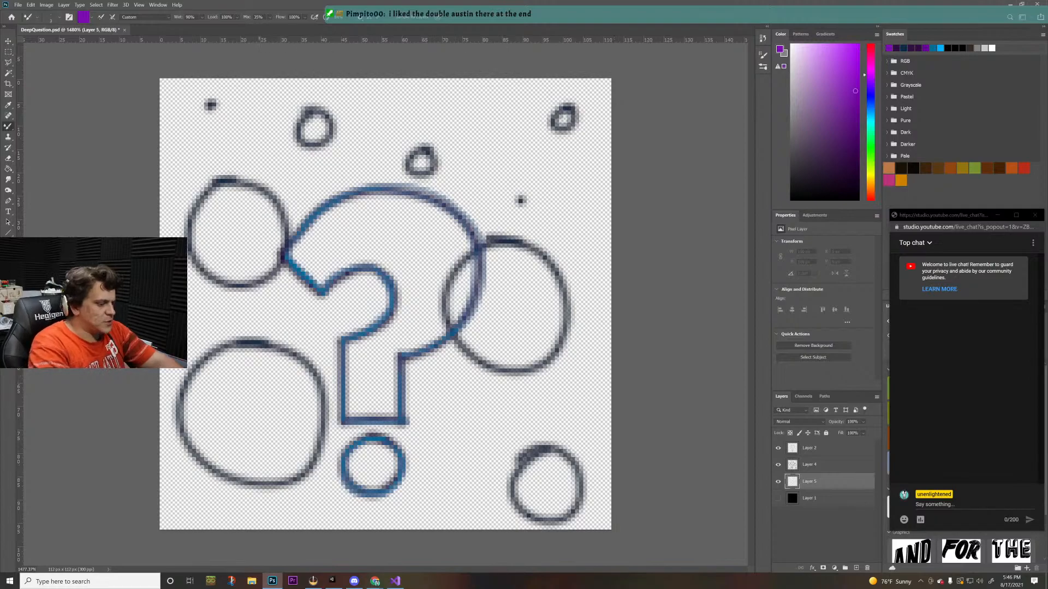
- Undo the purple test dab and paint the inside of the question mark's hook and stem purple on the new layer
drag(323, 251, 339, 253)
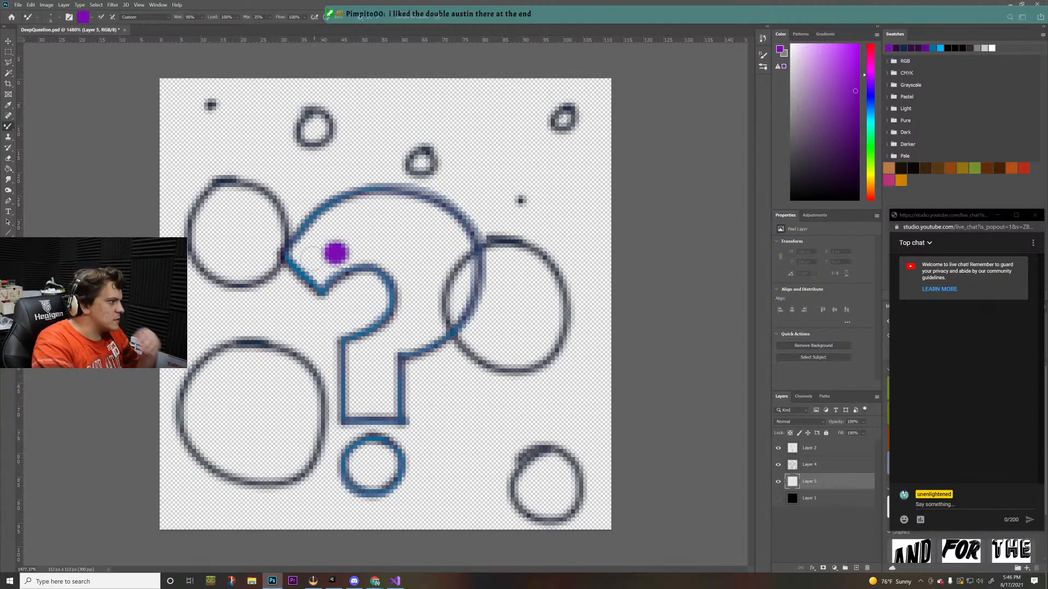
key(ctrl+z)
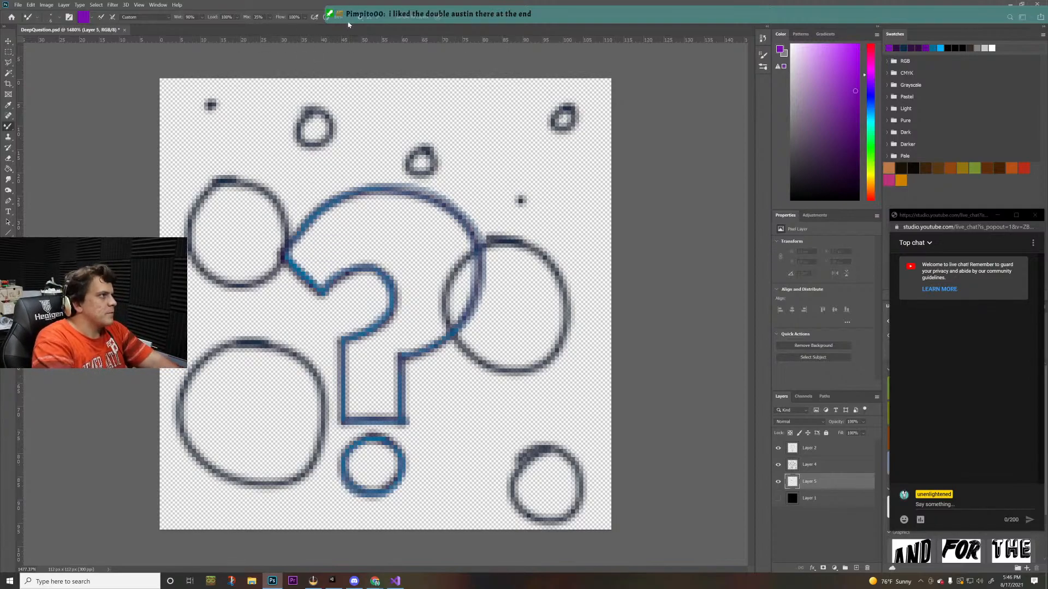
click(351, 18)
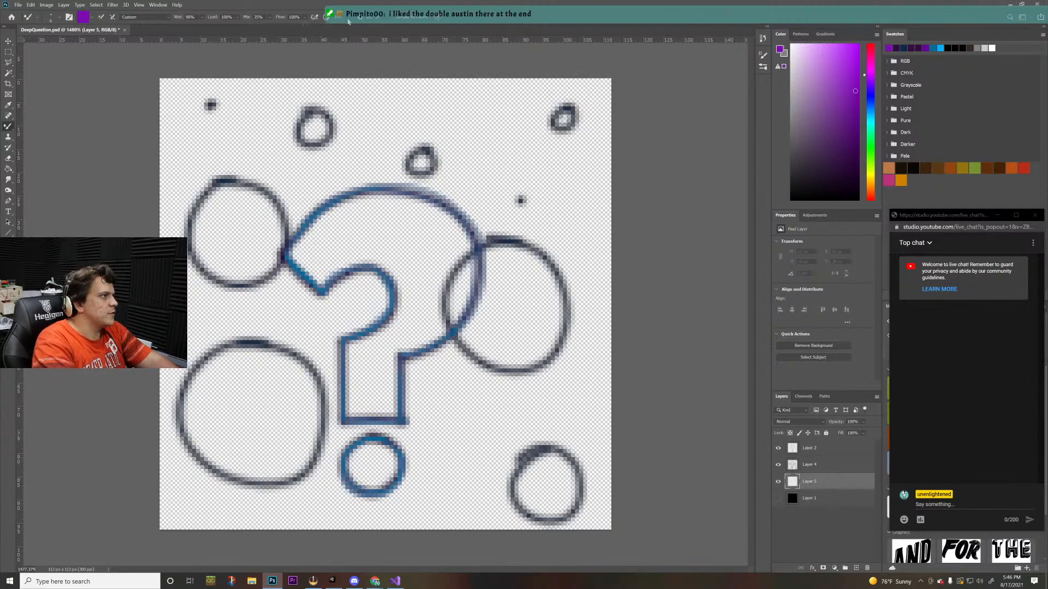
click(304, 250)
mouse_move(304, 250)
mouse_down()
mouse_move(349, 209)
mouse_move(338, 218)
mouse_move(400, 200)
mouse_move(450, 225)
mouse_move(465, 251)
mouse_move(463, 300)
mouse_move(446, 321)
mouse_move(403, 347)
mouse_move(359, 349)
mouse_move(357, 364)
mouse_move(352, 349)
mouse_move(355, 411)
mouse_move(391, 411)
mouse_move(393, 356)
mouse_move(376, 407)
mouse_move(365, 388)
mouse_move(373, 349)
mouse_move(388, 340)
mouse_move(367, 350)
mouse_move(396, 328)
mouse_move(407, 295)
mouse_move(382, 258)
mouse_move(341, 260)
mouse_move(322, 276)
mouse_move(315, 262)
mouse_move(394, 212)
mouse_move(433, 229)
mouse_move(457, 270)
mouse_move(440, 308)
mouse_move(430, 313)
mouse_move(443, 246)
mouse_move(389, 230)
mouse_move(350, 240)
mouse_move(424, 250)
mouse_move(428, 303)
mouse_move(385, 246)
mouse_move(412, 294)
mouse_up()
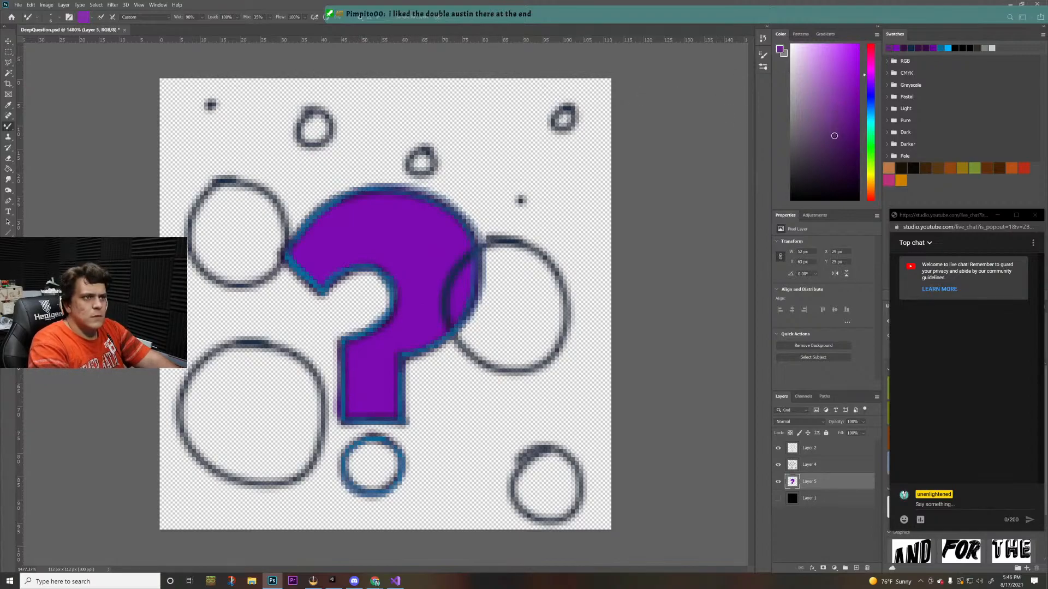
- Shade the question mark's lower right edge, stem and inner curve with a darker purple
click(833, 151)
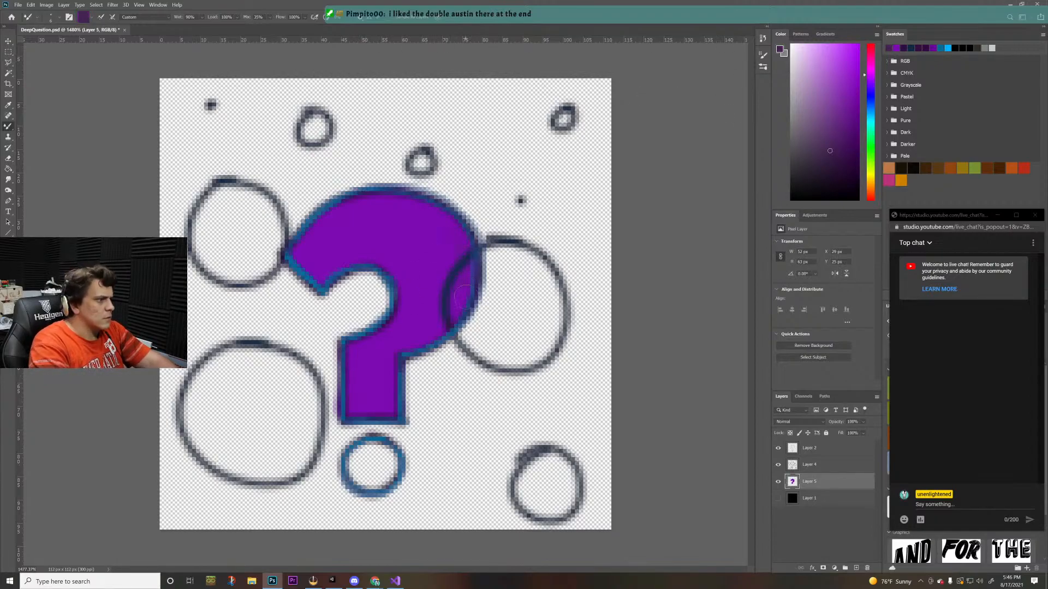
mouse_move(466, 297)
mouse_down()
mouse_move(444, 323)
mouse_move(469, 241)
mouse_move(447, 311)
mouse_up()
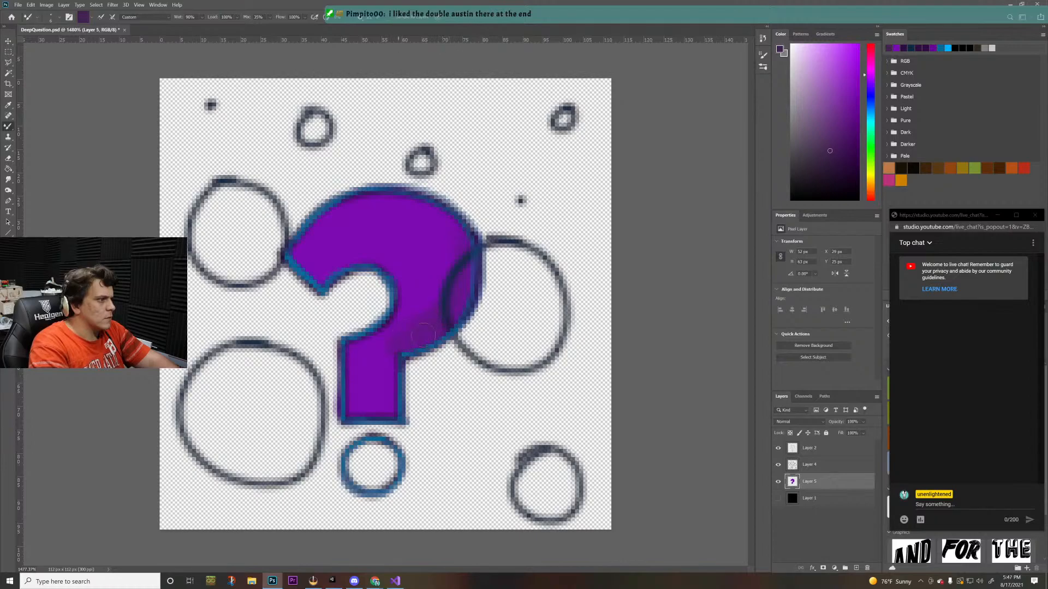
mouse_move(387, 354)
mouse_down()
mouse_move(388, 409)
mouse_move(358, 413)
mouse_move(375, 406)
mouse_move(357, 406)
mouse_move(353, 357)
mouse_move(356, 396)
mouse_move(372, 324)
mouse_up()
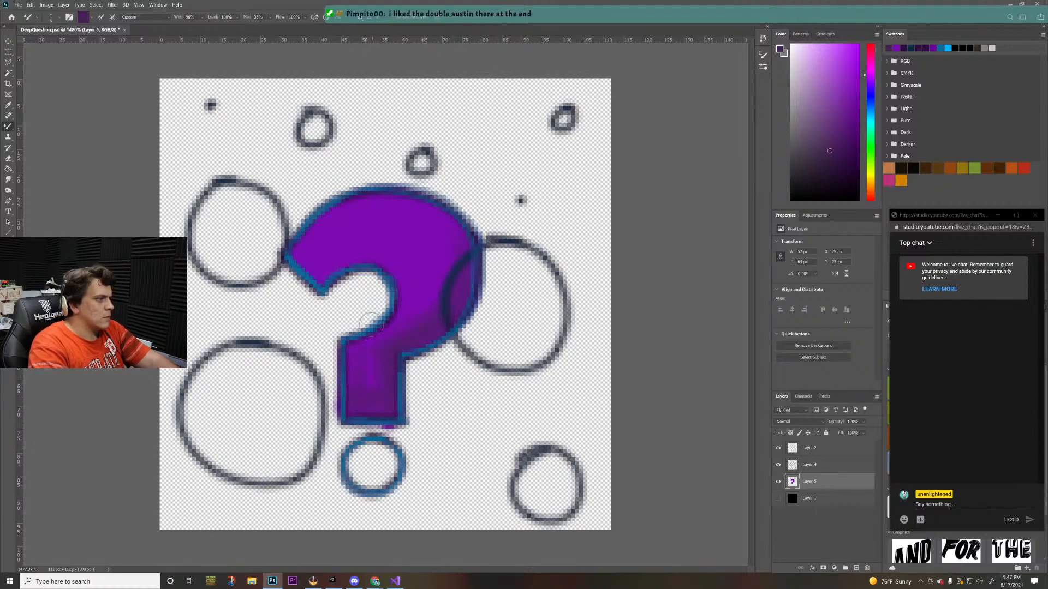
mouse_move(315, 278)
mouse_down()
mouse_move(375, 253)
mouse_move(334, 278)
mouse_move(359, 259)
mouse_move(395, 264)
mouse_move(406, 304)
mouse_move(390, 264)
mouse_move(382, 344)
mouse_move(375, 289)
mouse_up()
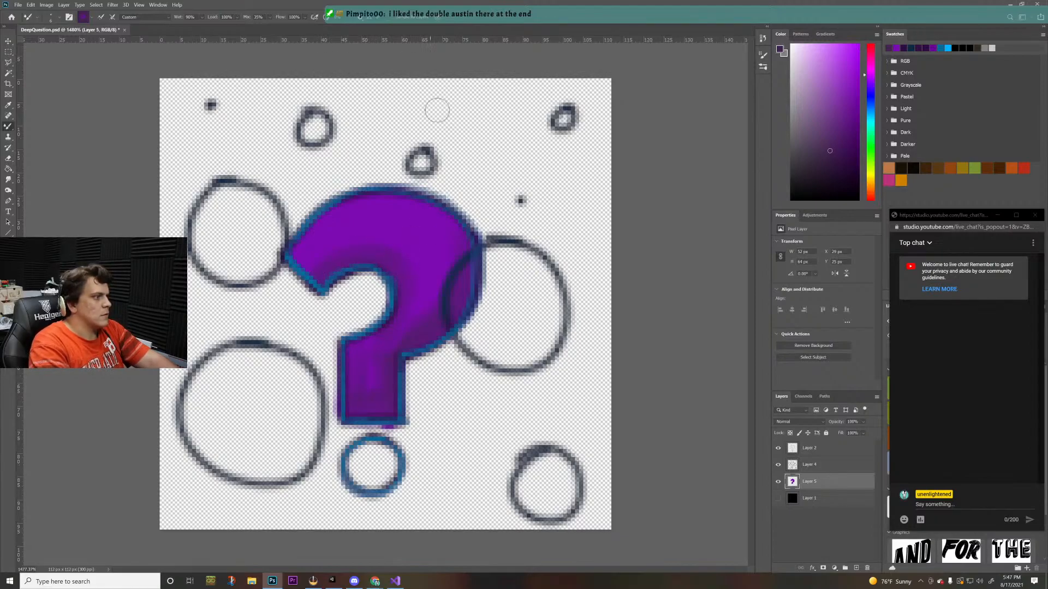
- Paint a light purple highlight along the outer curve of the question mark's hook, undoing the first stroke
click(815, 80)
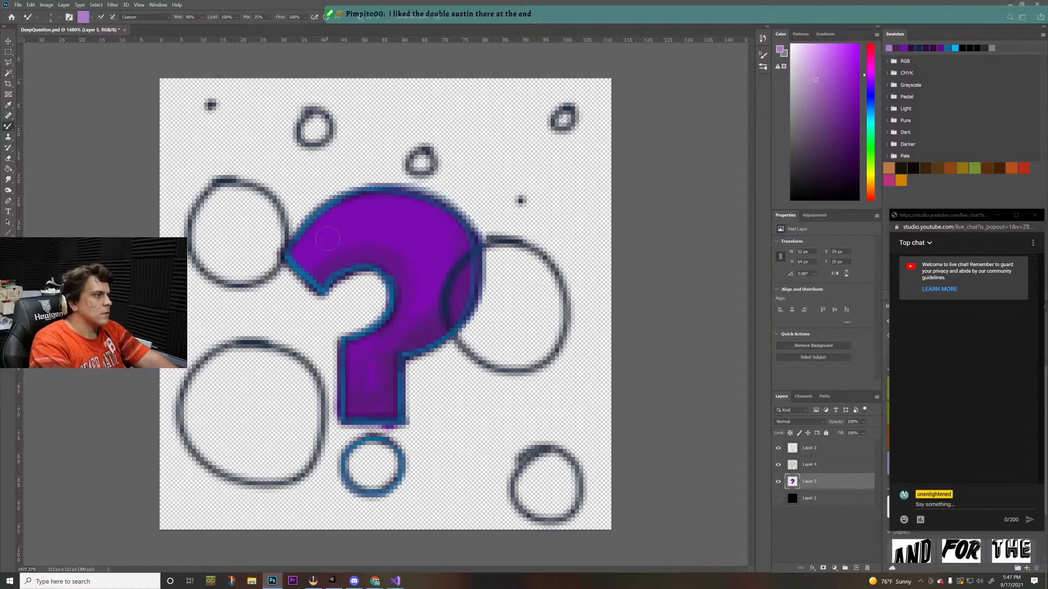
mouse_move(294, 252)
mouse_down()
mouse_move(341, 206)
mouse_move(404, 191)
mouse_move(456, 227)
mouse_move(466, 275)
mouse_up()
key(ctrl+z)
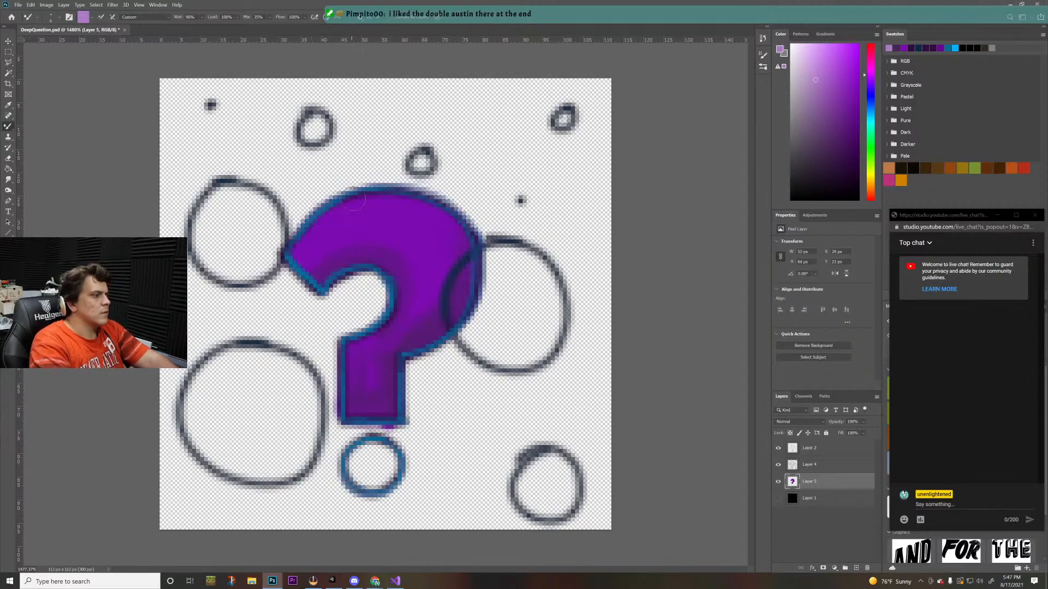
mouse_move(273, 266)
mouse_down()
mouse_move(297, 230)
mouse_move(376, 183)
mouse_move(453, 202)
mouse_move(482, 287)
mouse_move(473, 343)
mouse_up()
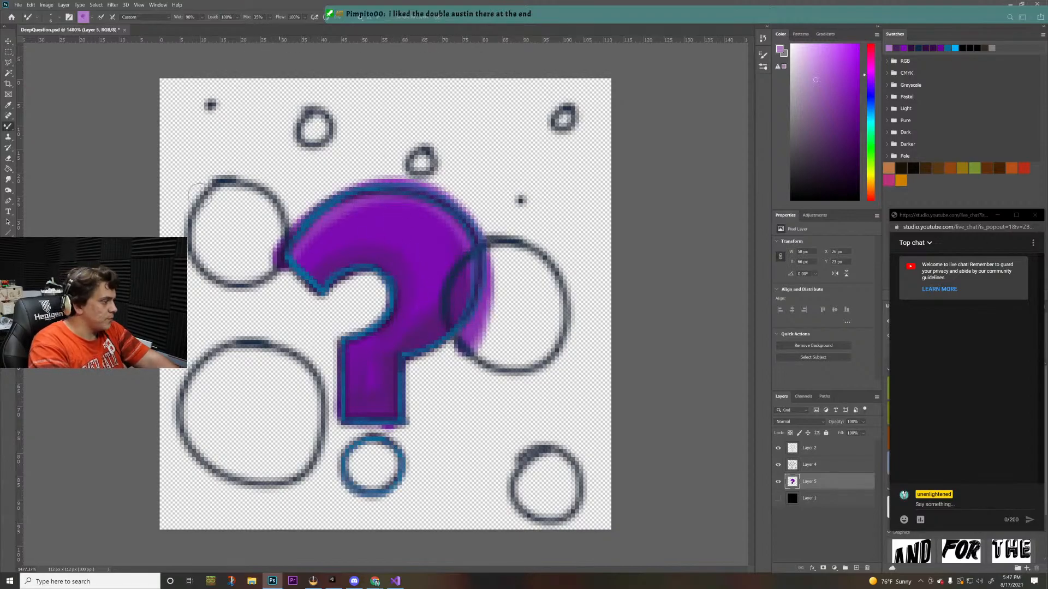
- Erase the purple paint that spills outside the question mark's outline
mouse_move(276, 283)
mouse_down()
mouse_move(263, 261)
mouse_move(301, 191)
mouse_move(265, 239)
mouse_move(259, 252)
mouse_move(342, 174)
mouse_move(376, 166)
mouse_move(444, 176)
mouse_move(493, 221)
mouse_move(502, 282)
mouse_move(484, 338)
mouse_move(420, 372)
mouse_move(448, 362)
mouse_move(427, 433)
mouse_move(366, 450)
mouse_move(325, 431)
mouse_move(331, 327)
mouse_move(377, 292)
mouse_move(352, 306)
mouse_move(291, 297)
mouse_move(310, 301)
mouse_move(298, 299)
mouse_move(295, 325)
mouse_up()
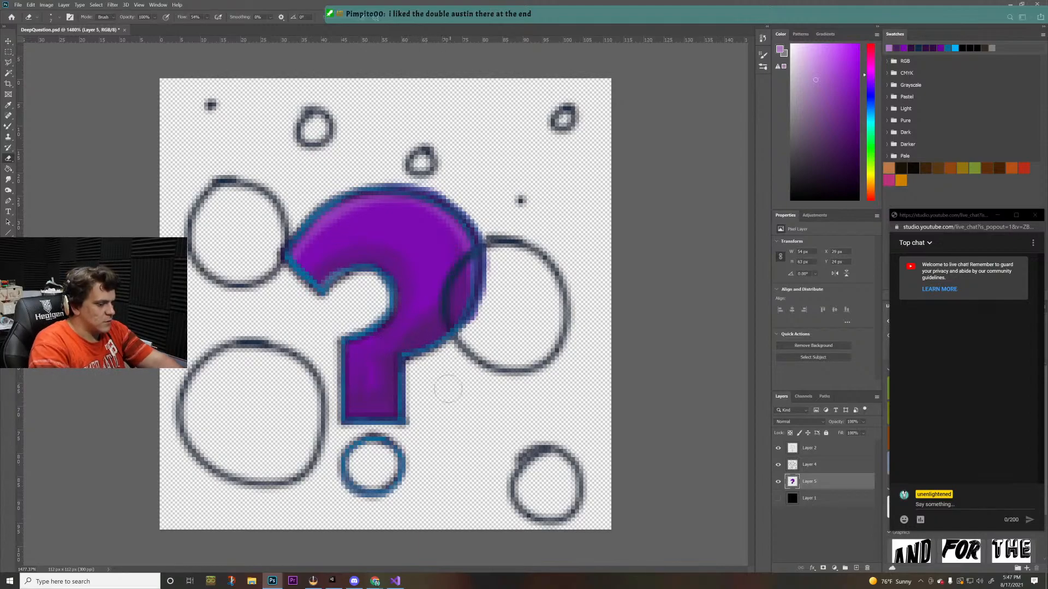
mouse_move(442, 357)
mouse_down()
mouse_move(484, 282)
mouse_move(487, 213)
mouse_up()
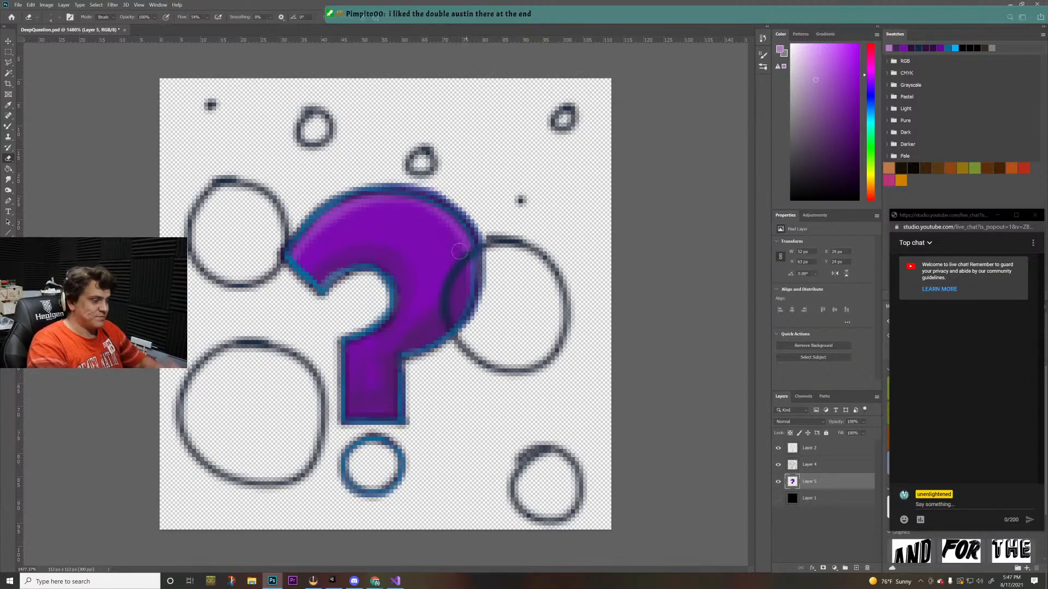
- Fill the question mark's dot by layering light, dark and vivid purple with the brush
key(b)
mouse_move(361, 451)
mouse_down()
mouse_move(376, 476)
mouse_move(364, 478)
mouse_move(388, 458)
mouse_up()
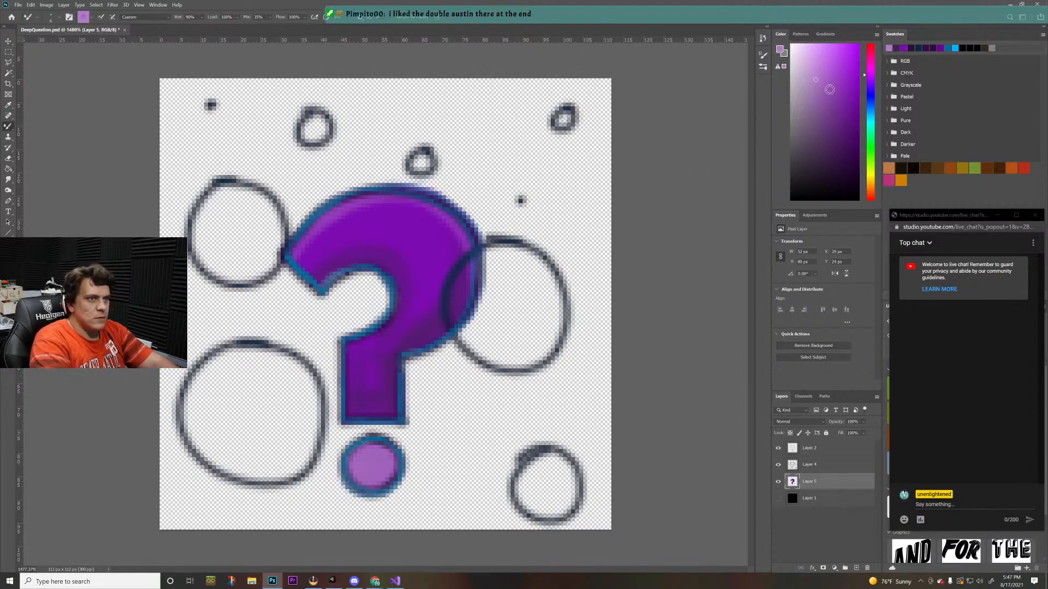
click(910, 48)
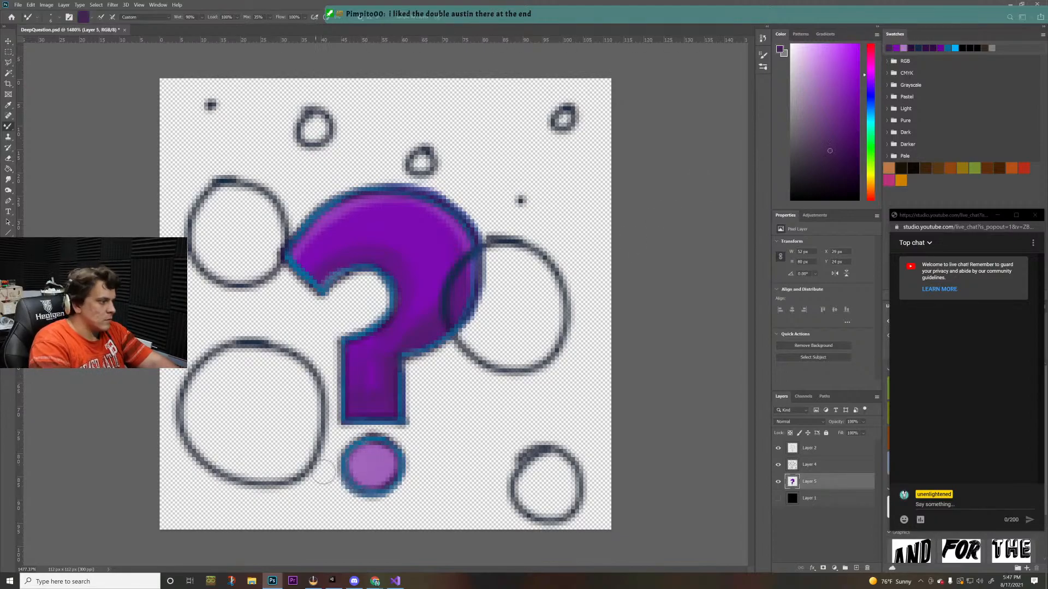
mouse_move(373, 458)
mouse_down()
mouse_move(361, 465)
mouse_move(390, 461)
mouse_move(363, 471)
mouse_move(385, 470)
mouse_move(361, 468)
mouse_move(371, 456)
mouse_move(389, 476)
mouse_move(361, 466)
mouse_up()
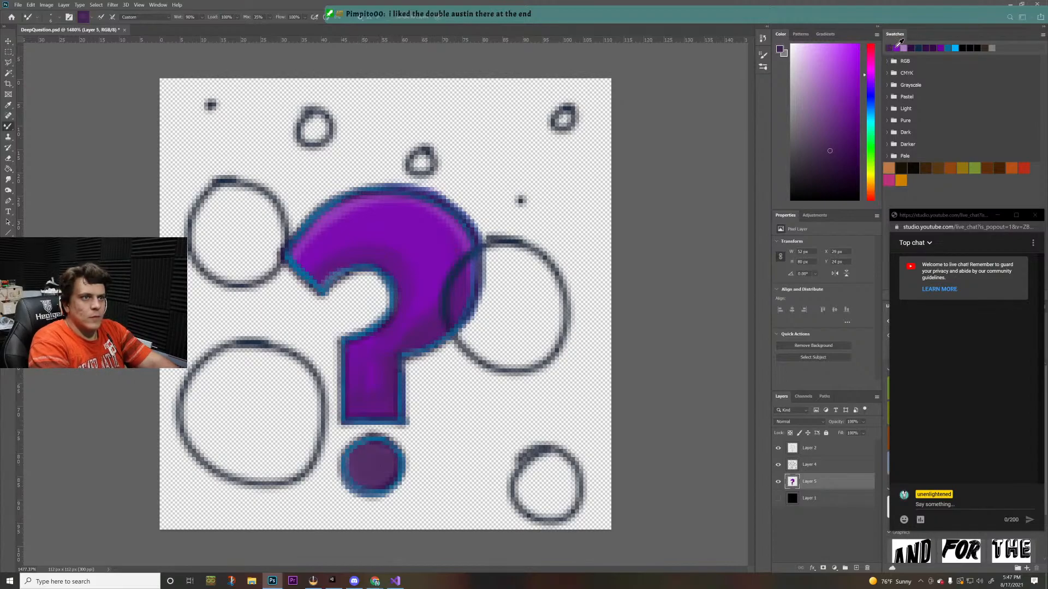
click(896, 48)
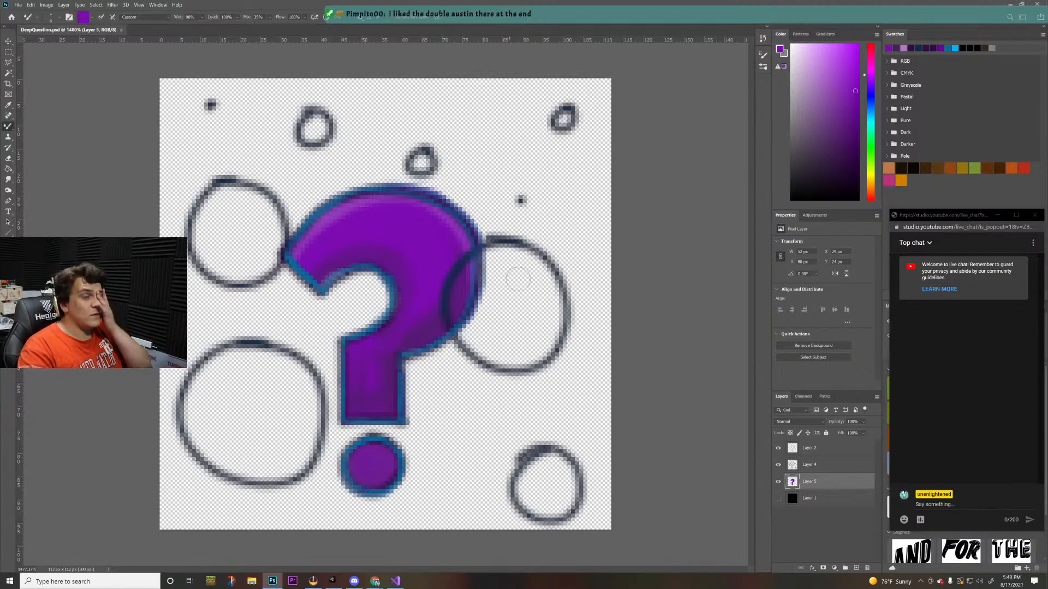
- Paint light blue shine marks in the two large left bubbles and the small bubble above the question mark's hook
click(956, 49)
click(812, 58)
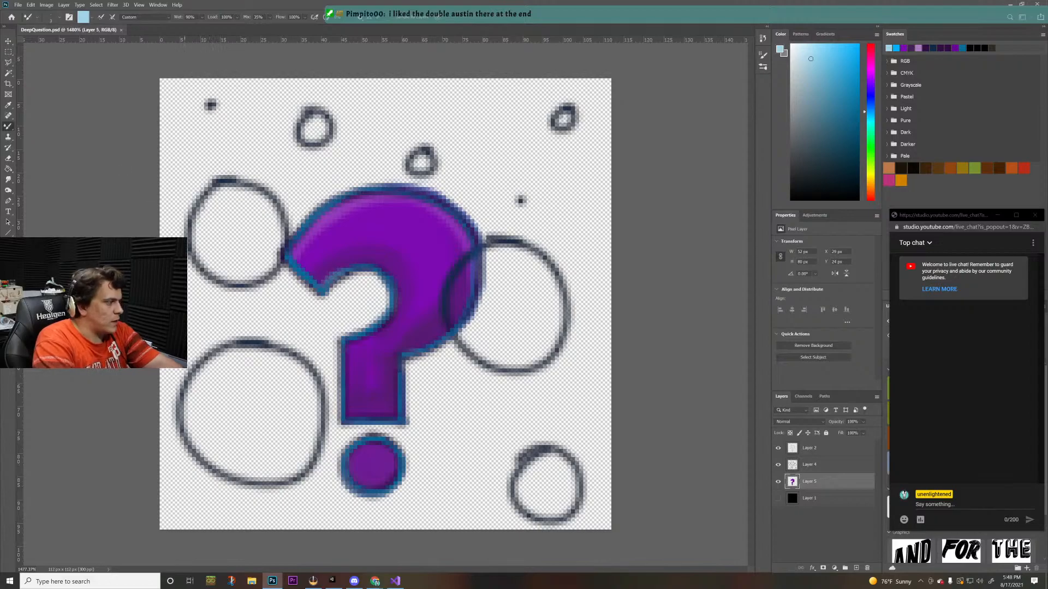
drag(225, 202, 207, 235)
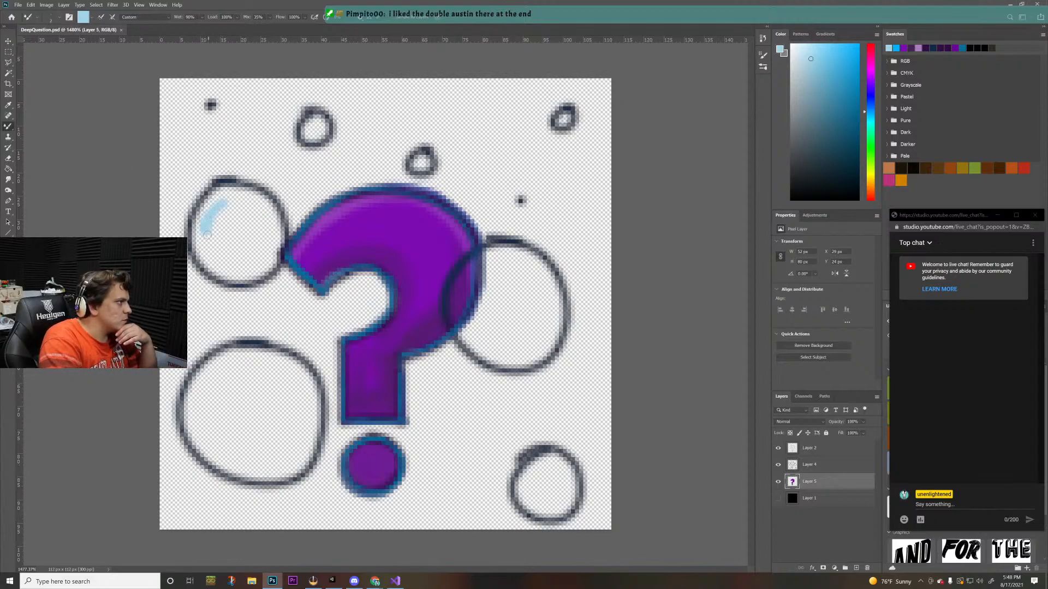
click(253, 204)
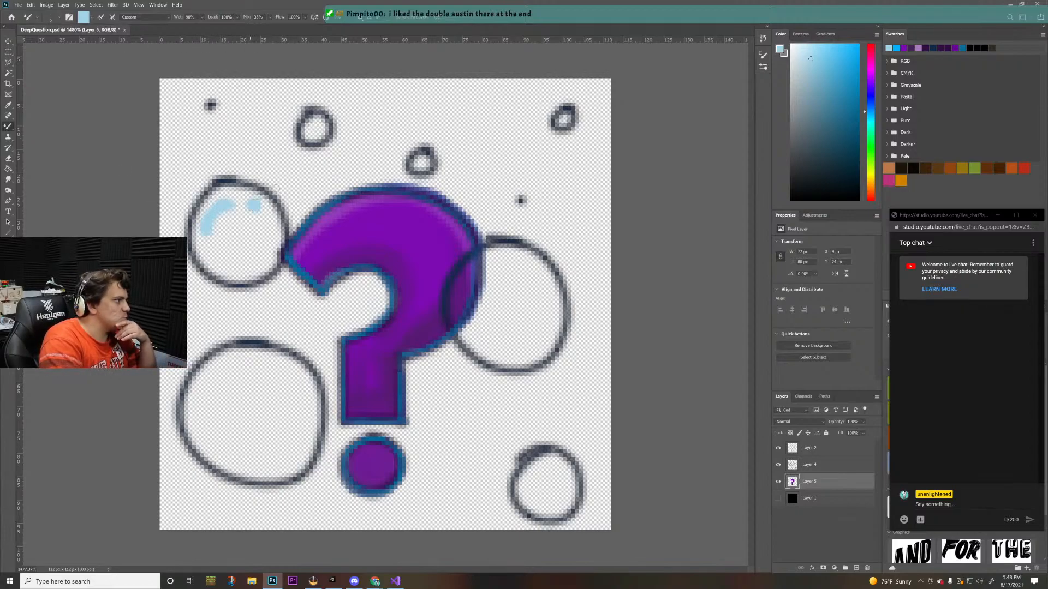
click(314, 125)
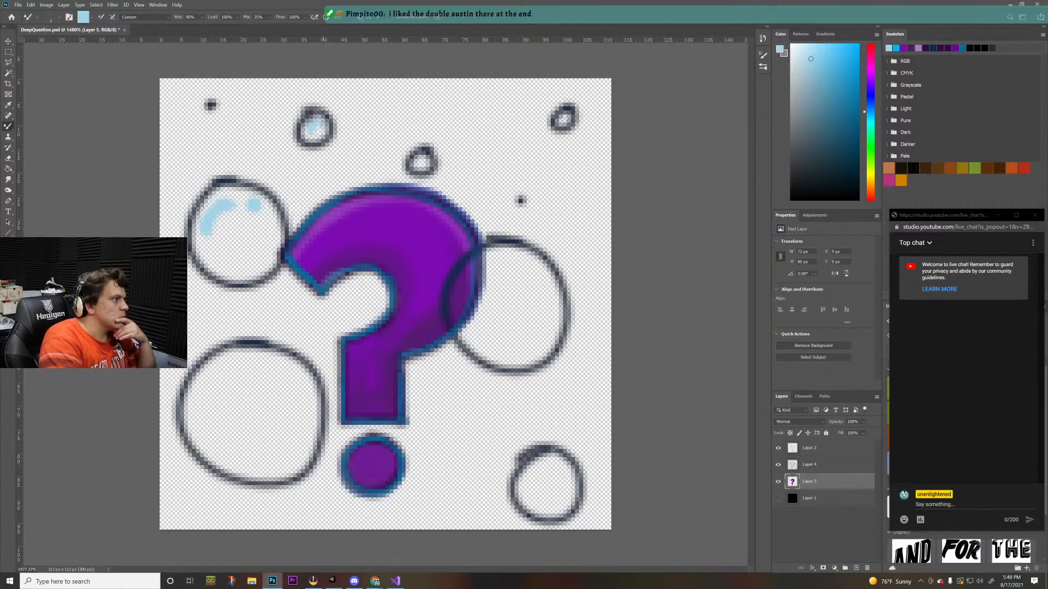
mouse_move(243, 359)
mouse_down()
mouse_move(199, 421)
mouse_move(212, 439)
mouse_move(235, 374)
mouse_up()
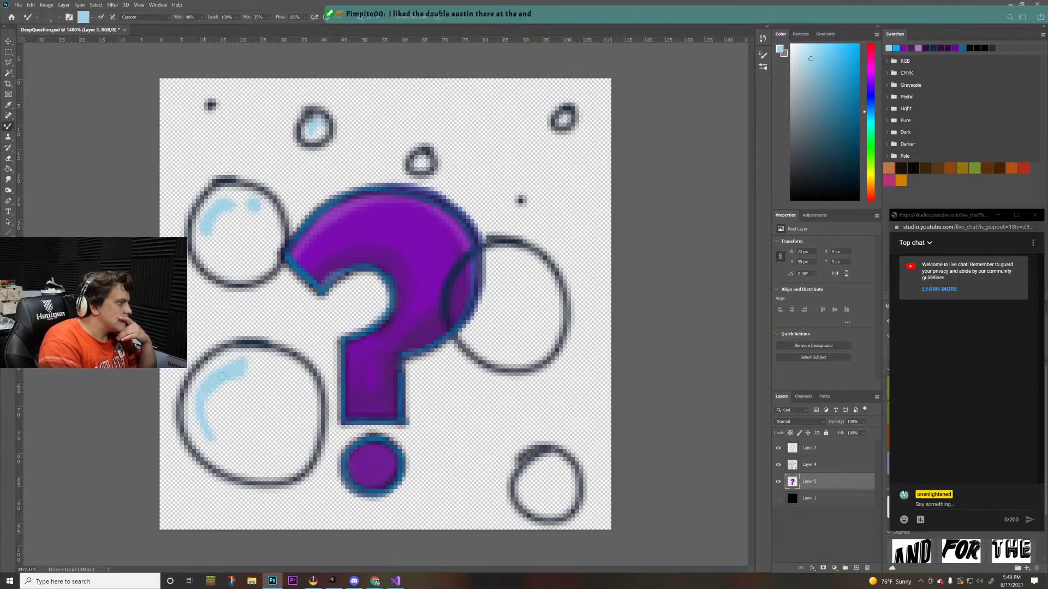
mouse_move(221, 376)
mouse_down()
mouse_move(206, 412)
mouse_move(213, 435)
mouse_up()
click(270, 371)
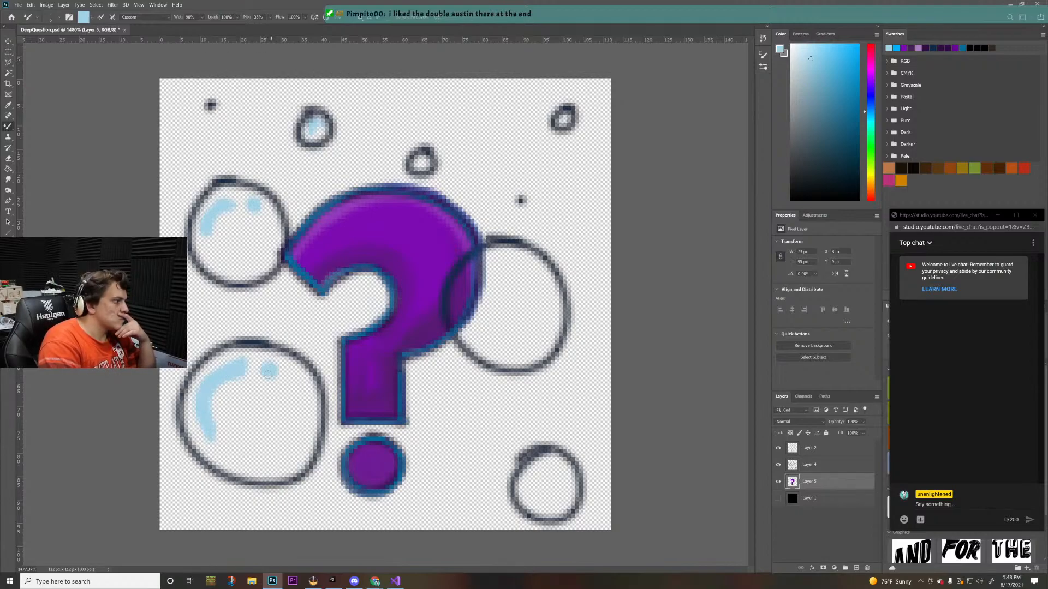
mouse_move(509, 262)
mouse_down()
mouse_move(460, 288)
mouse_move(450, 309)
mouse_move(490, 264)
mouse_up()
key(ctrl+z)
key(ctrl+z)
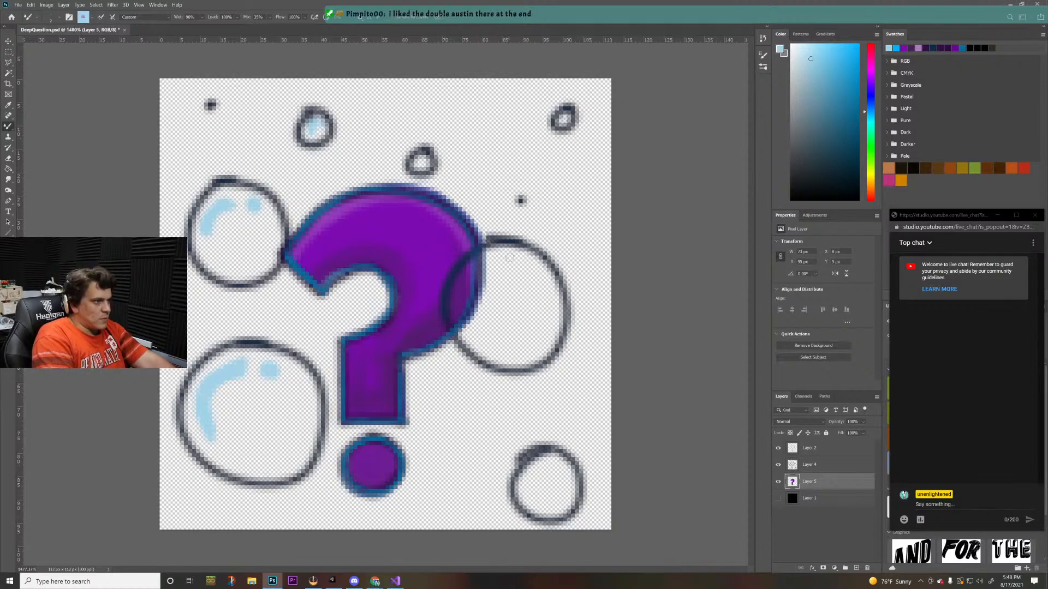
mouse_move(563, 212)
mouse_down()
mouse_move(577, 198)
mouse_move(553, 215)
mouse_move(562, 203)
mouse_move(551, 153)
mouse_move(572, 161)
mouse_move(556, 168)
mouse_up()
key(ctrl+z)
key(ctrl+z)
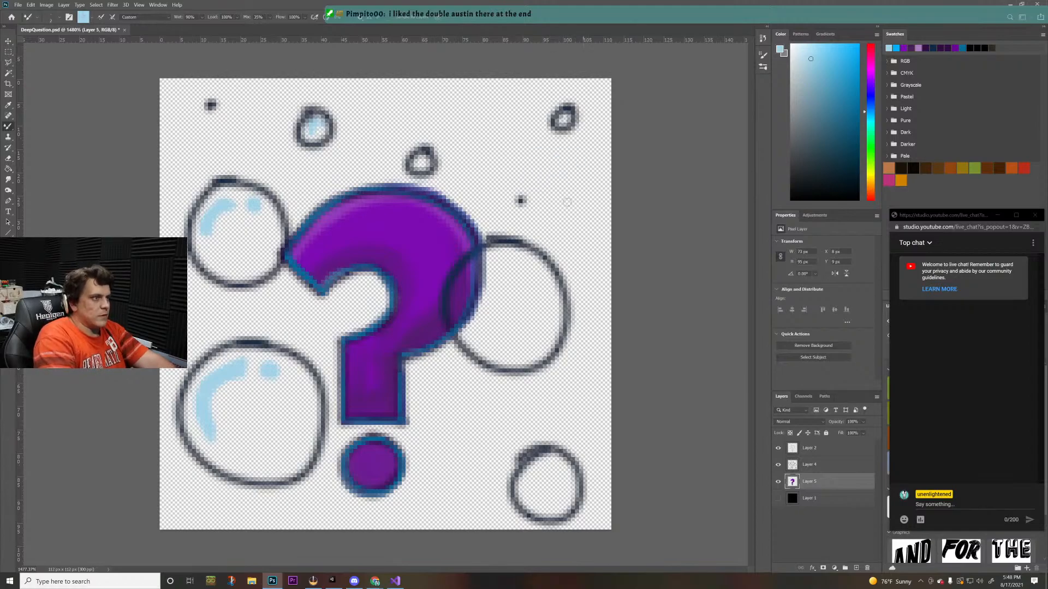
mouse_move(566, 203)
mouse_down()
mouse_move(579, 191)
mouse_move(573, 215)
mouse_move(595, 183)
mouse_up()
key(ctrl+z)
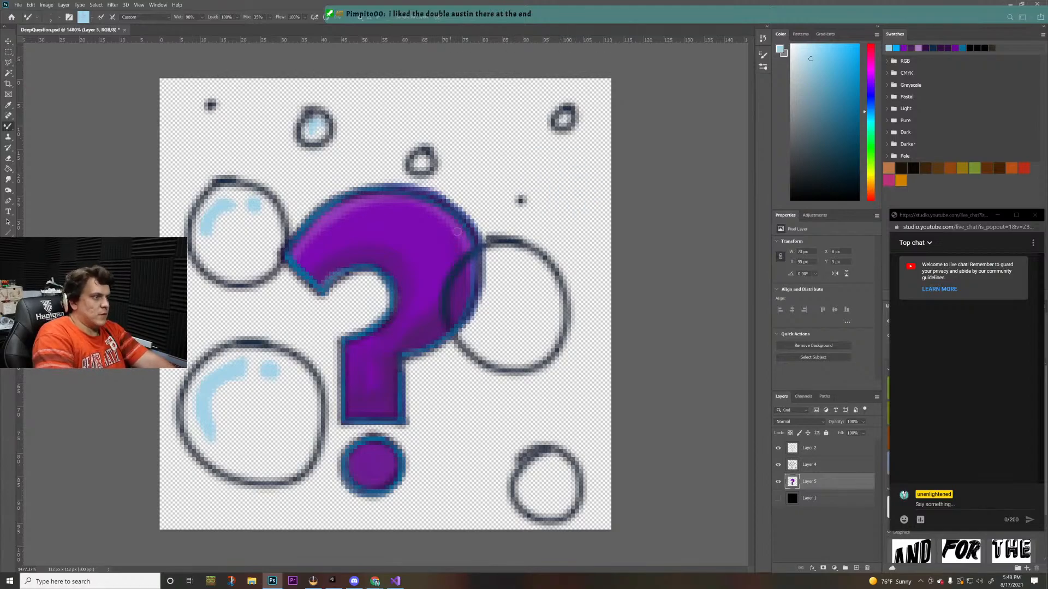
- Paint light blue shine marks in the large right bubble, continuing over the question mark, and undo the stray dab above it
mouse_move(508, 263)
mouse_down()
mouse_move(489, 263)
mouse_move(525, 267)
mouse_move(461, 287)
mouse_move(474, 276)
mouse_up()
drag(567, 215, 573, 206)
key(ctrl+z)
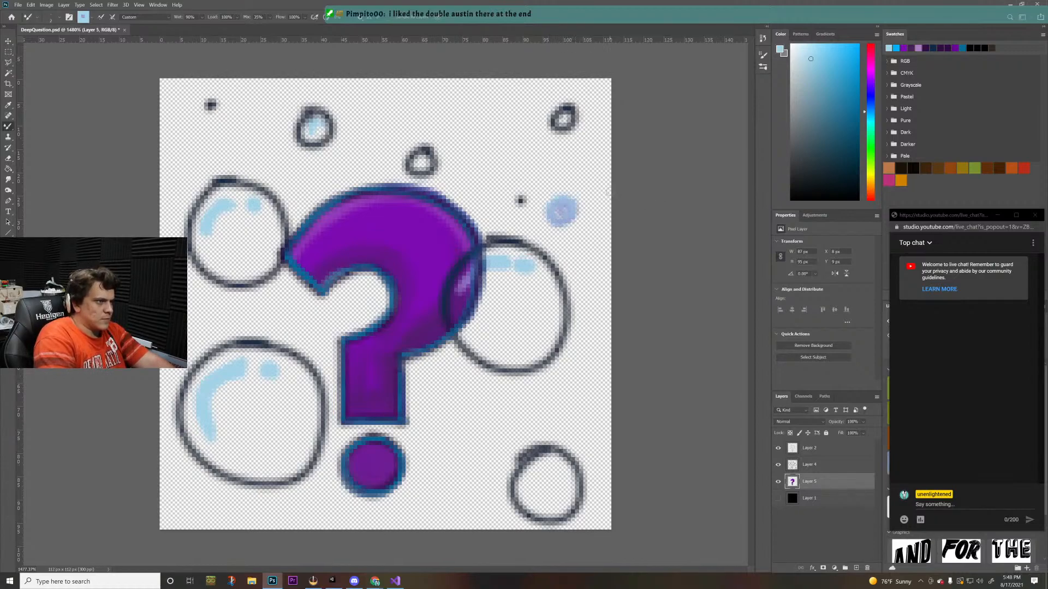
key(ctrl+z)
click(809, 61)
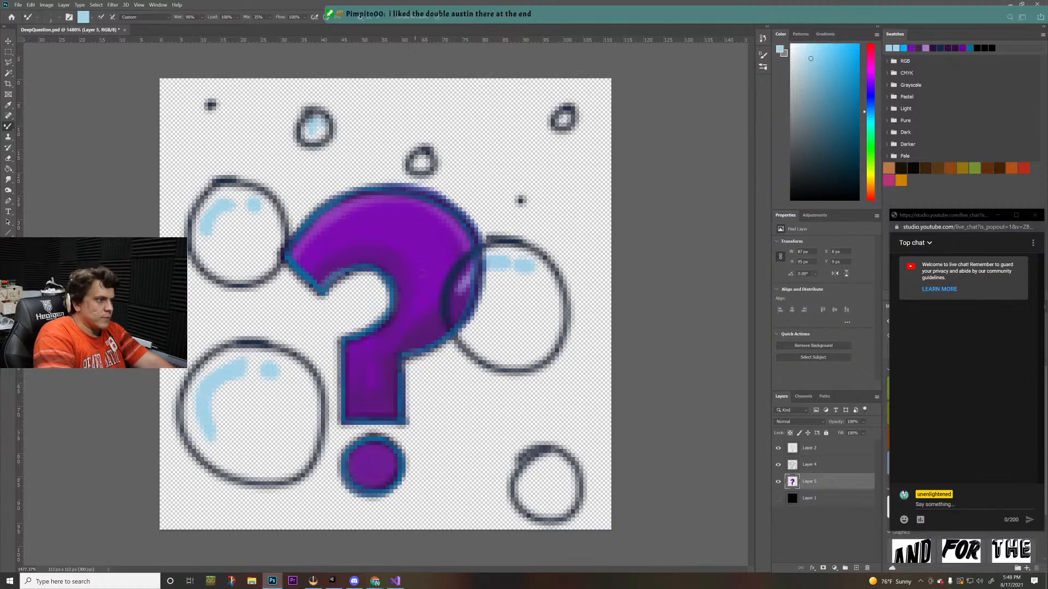
drag(483, 267, 462, 290)
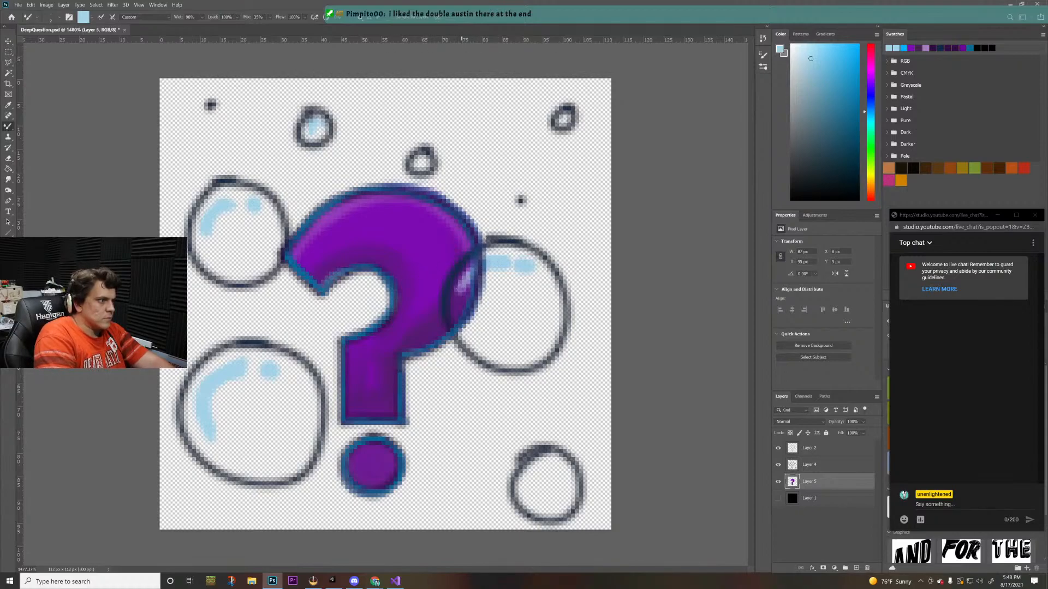
mouse_move(500, 106)
mouse_down()
mouse_move(475, 111)
mouse_move(486, 97)
mouse_move(506, 108)
mouse_move(508, 126)
mouse_move(494, 131)
mouse_move(515, 124)
mouse_move(498, 110)
mouse_move(523, 118)
mouse_move(502, 136)
mouse_up()
key(ctrl+z)
key(ctrl+z)
key(ctrl+z)
key(ctrl+z)
key(ctrl+z)
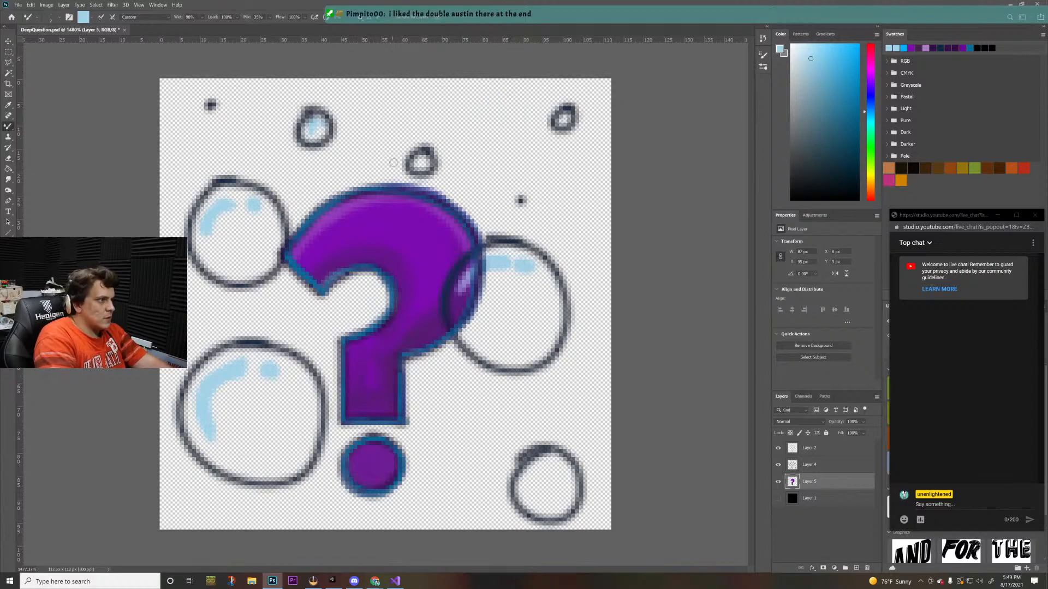
- Paint light blue highlights in the lower right bubble and two small upper bubbles, and add two loose light blue dots in empty areas
mouse_move(550, 473)
mouse_down()
mouse_move(527, 485)
mouse_move(562, 471)
mouse_up()
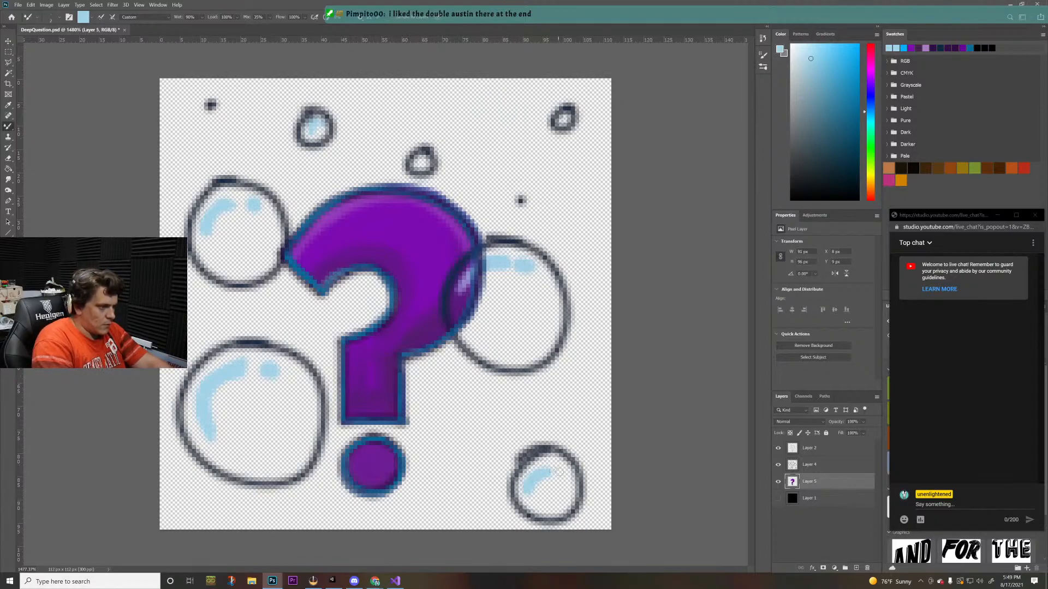
click(563, 116)
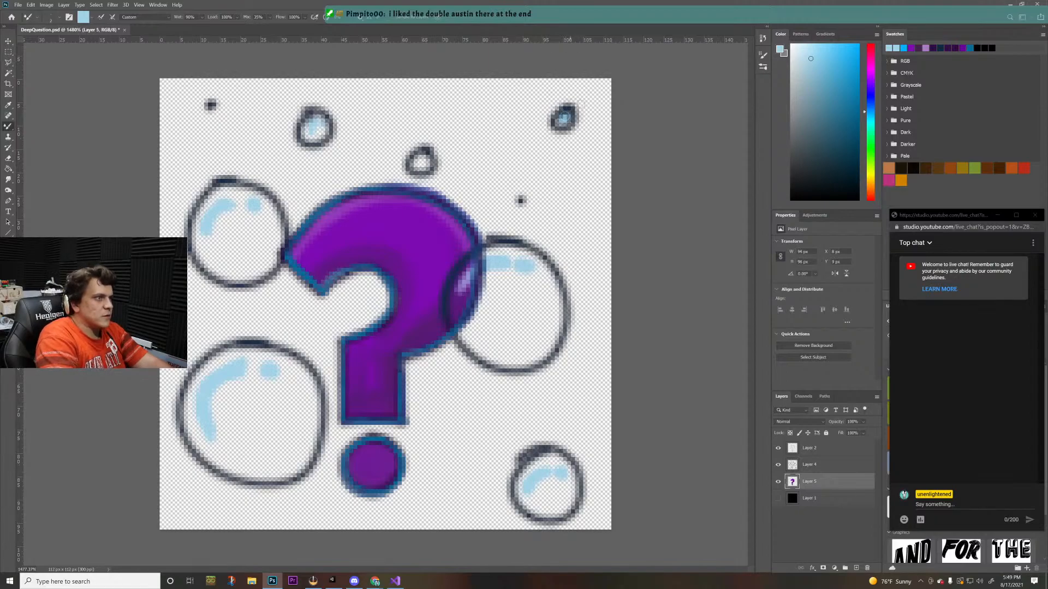
click(598, 102)
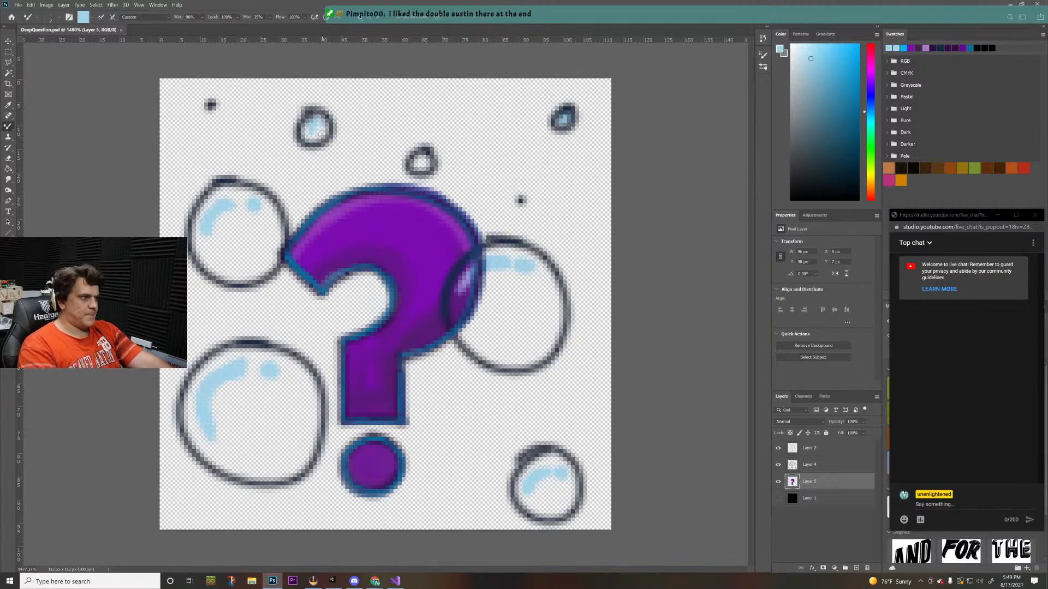
click(453, 440)
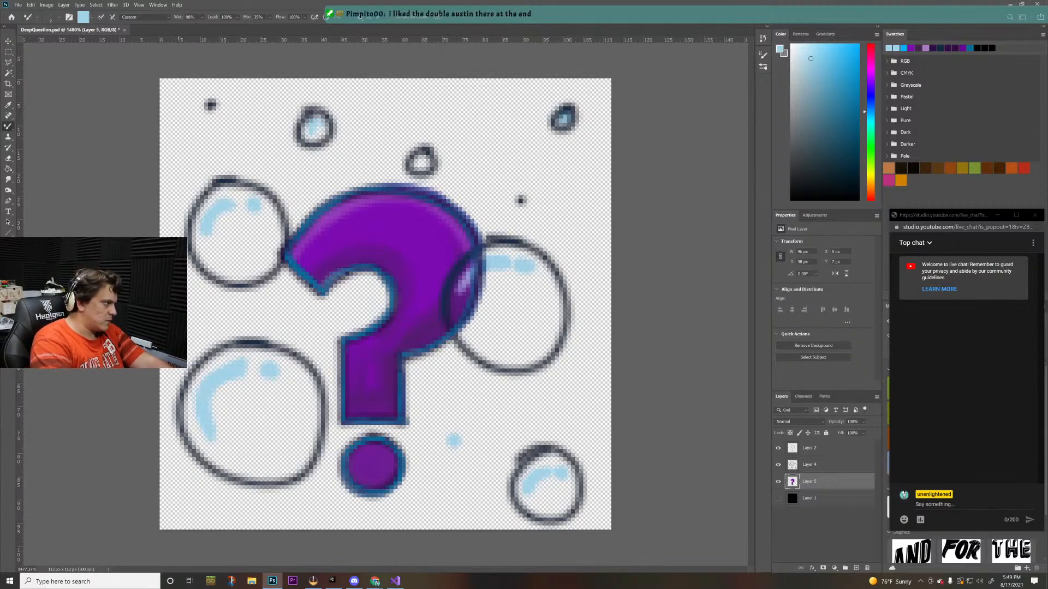
click(491, 115)
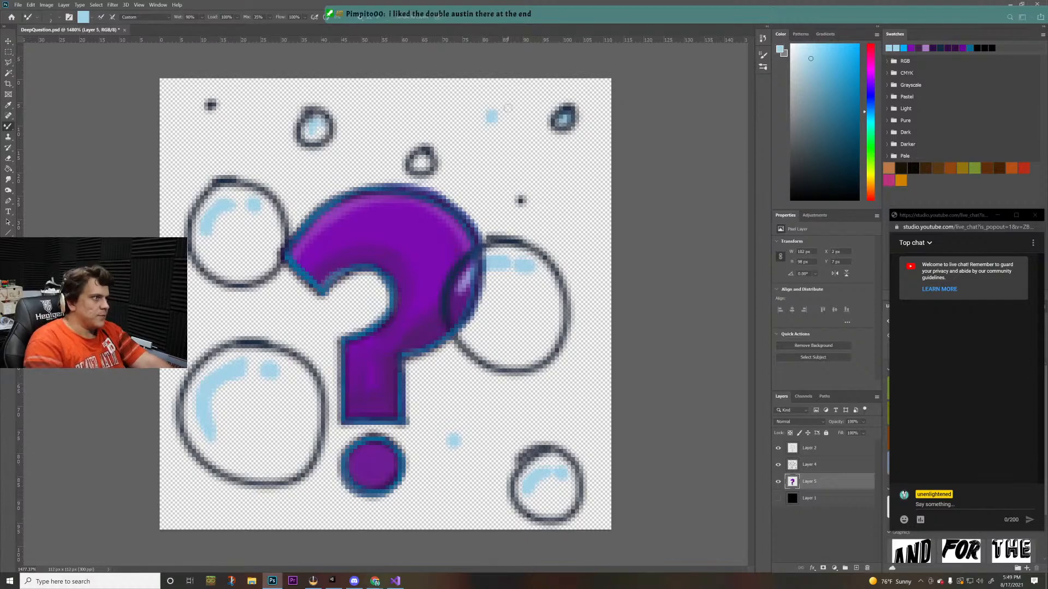
click(421, 161)
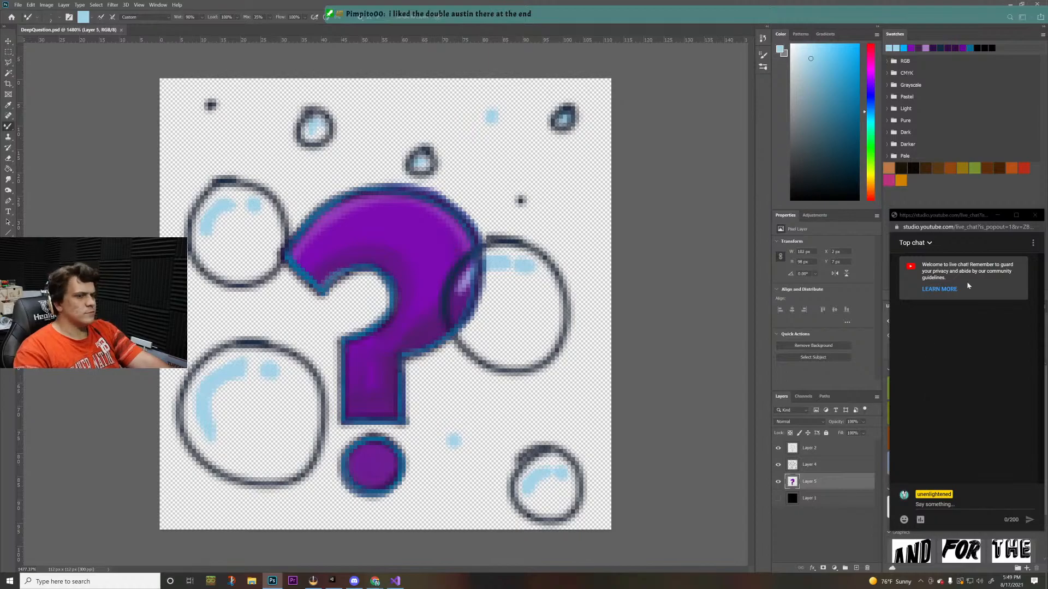
- Export the icon as a 112 px transparent PNG named DeepQuestion112.png in the Exports folder
click(18, 4)
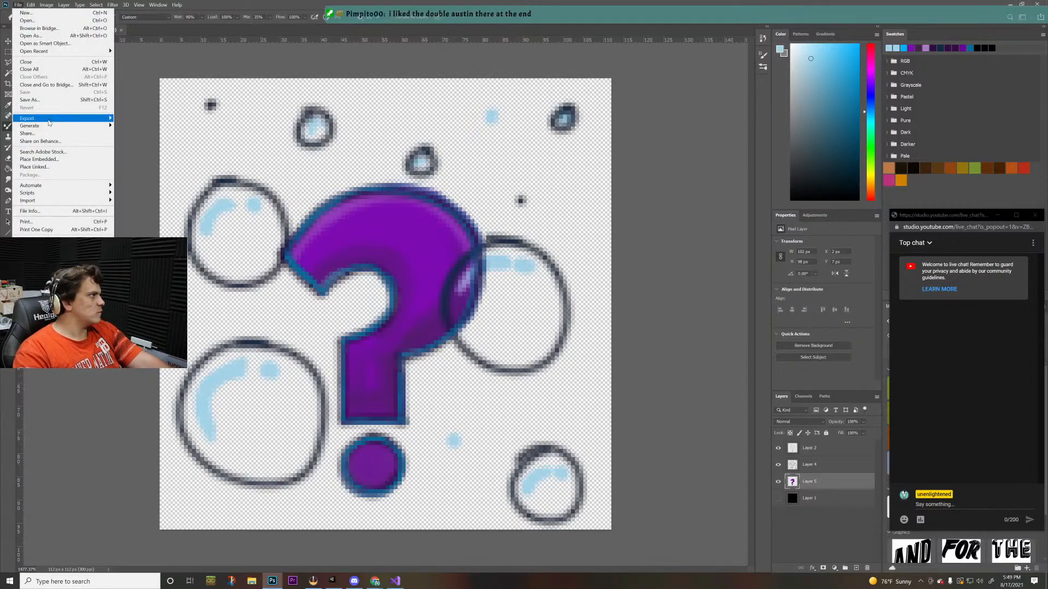
mouse_move(54, 121)
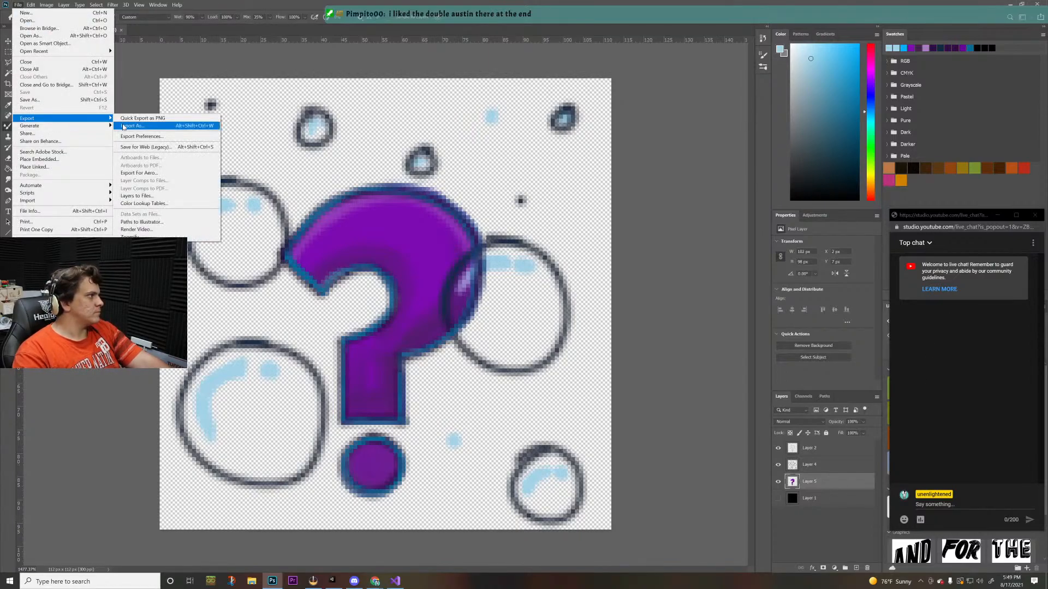
click(123, 126)
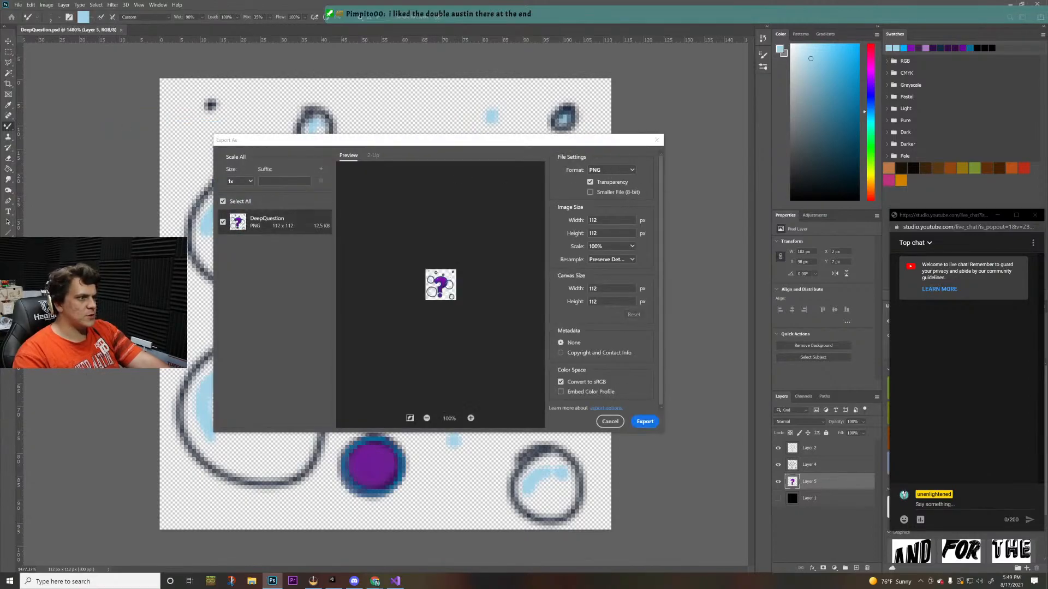
click(640, 426)
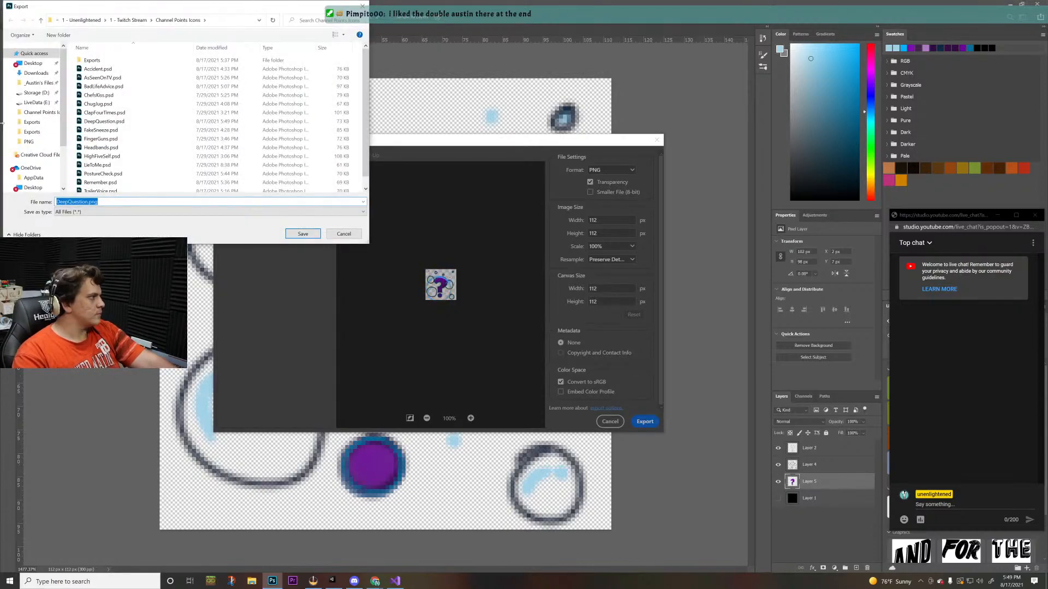
double_click(91, 60)
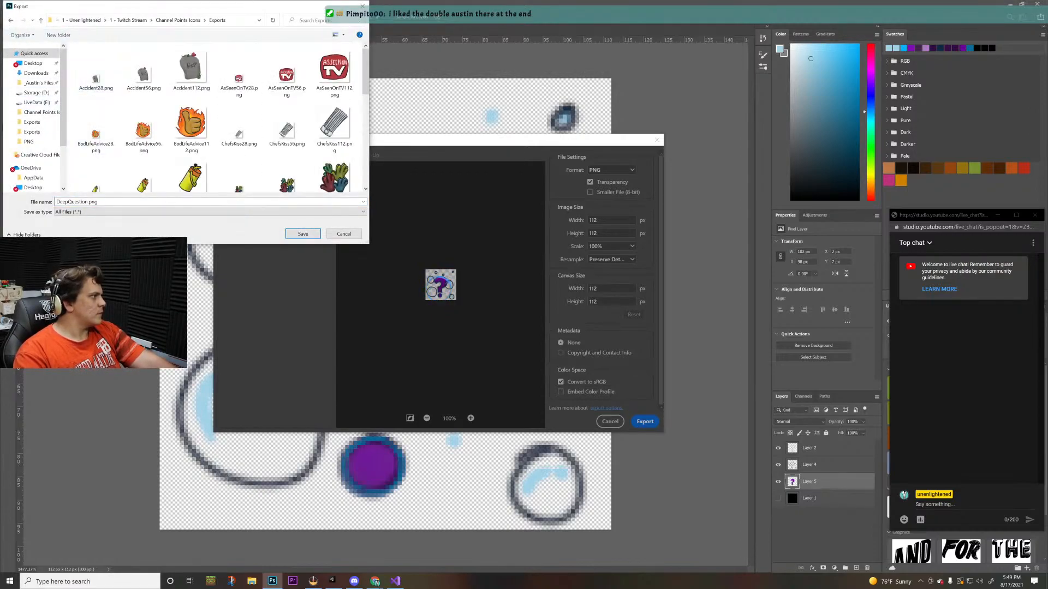
click(87, 202)
click(87, 202)
text(112)
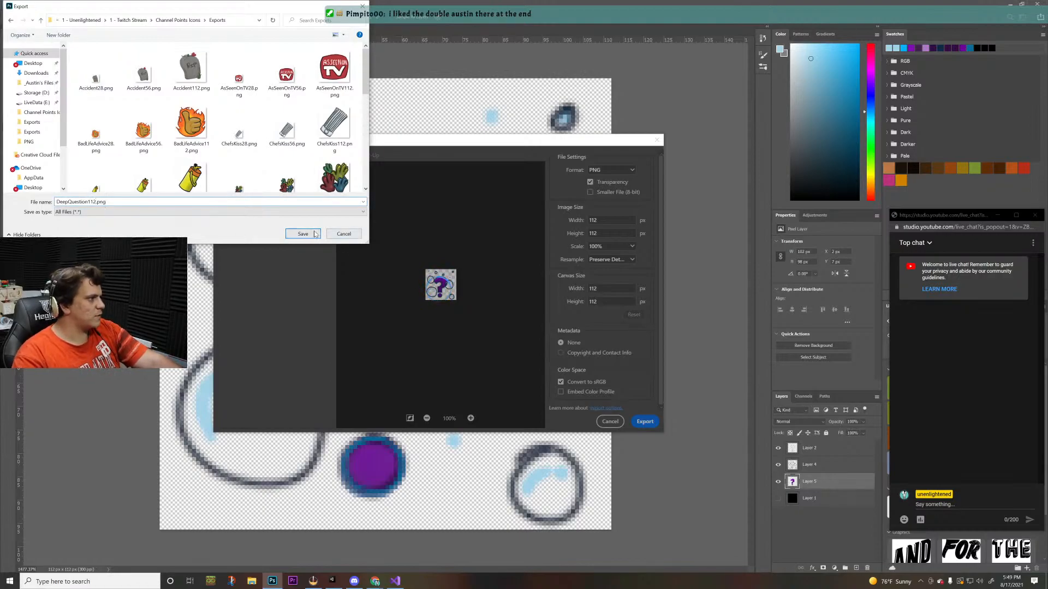
click(311, 234)
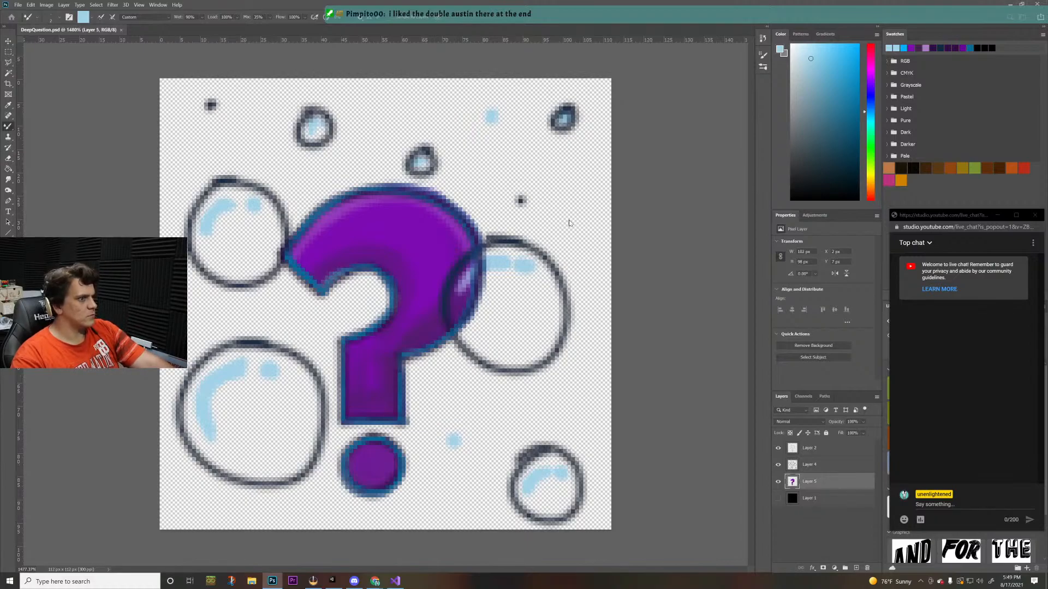
- Export the icon again at 56 px wide as DeepQuestion56.png in the Exports folder
key(alt+shift+ctrl+w)
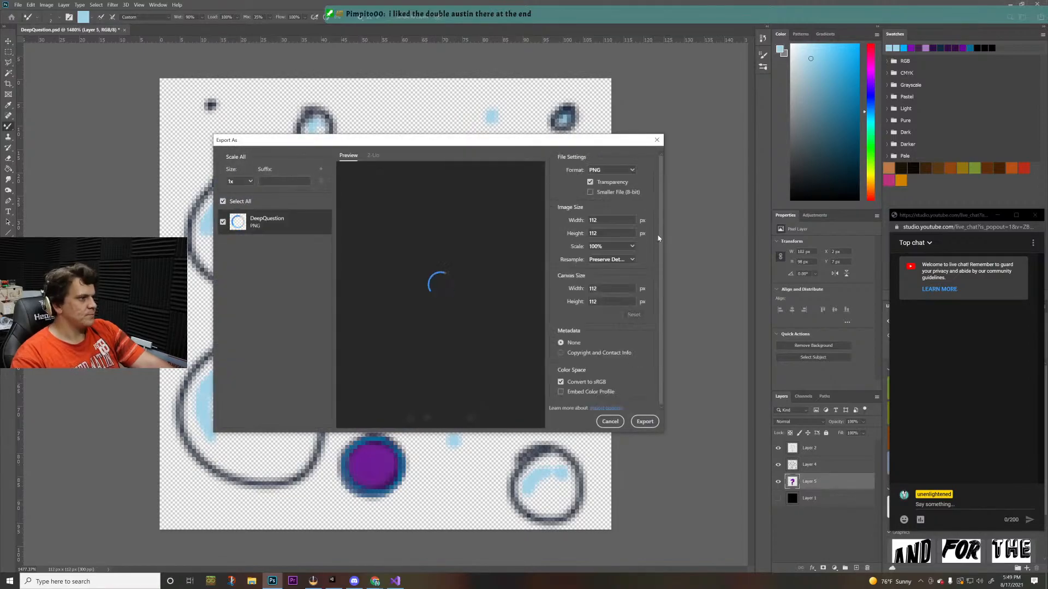
text(56)
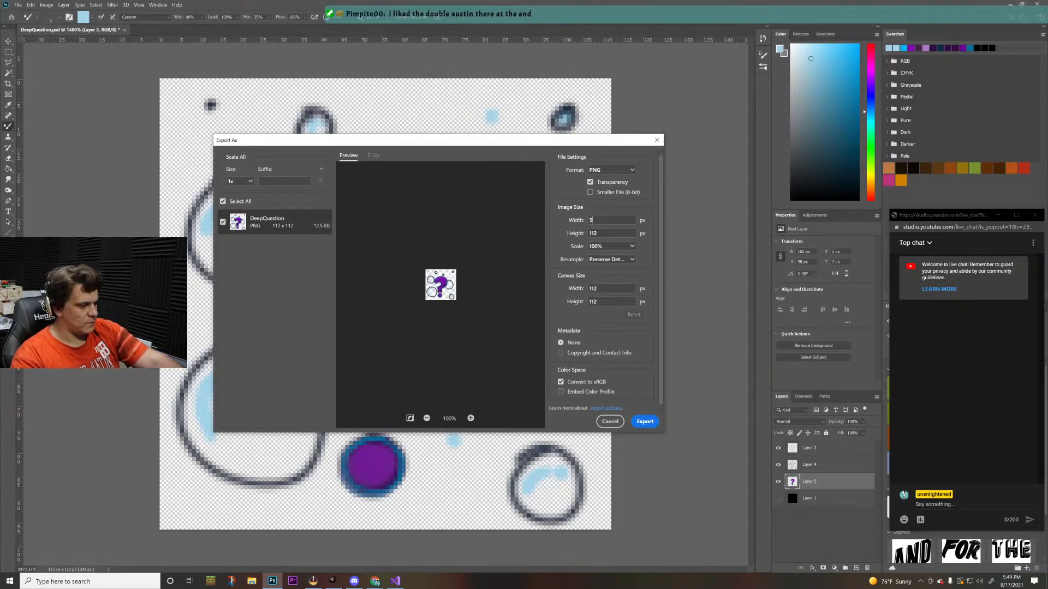
click(645, 423)
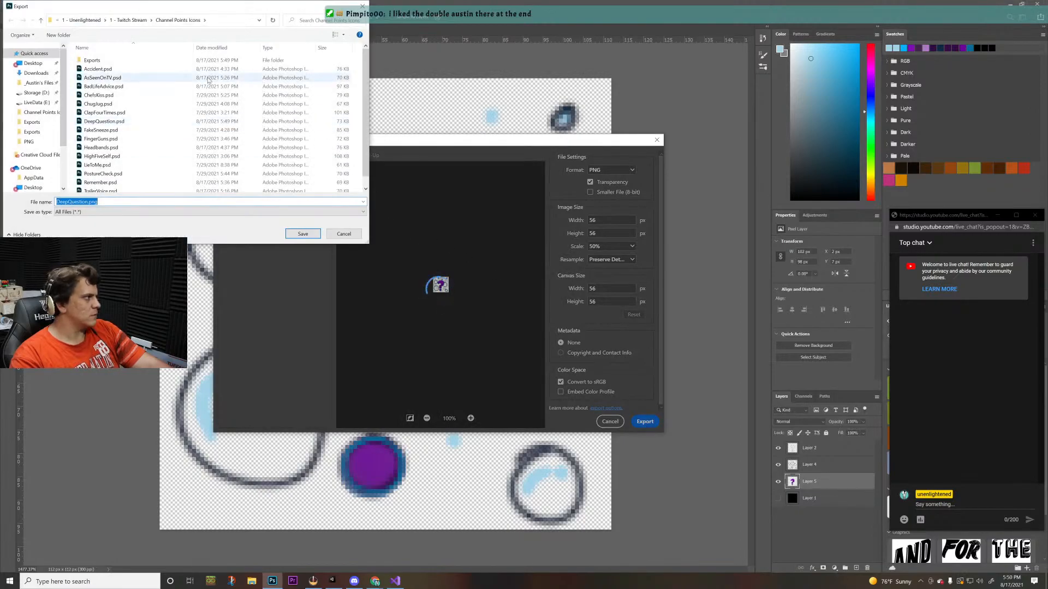
double_click(131, 61)
scroll(147, 70, down, 10)
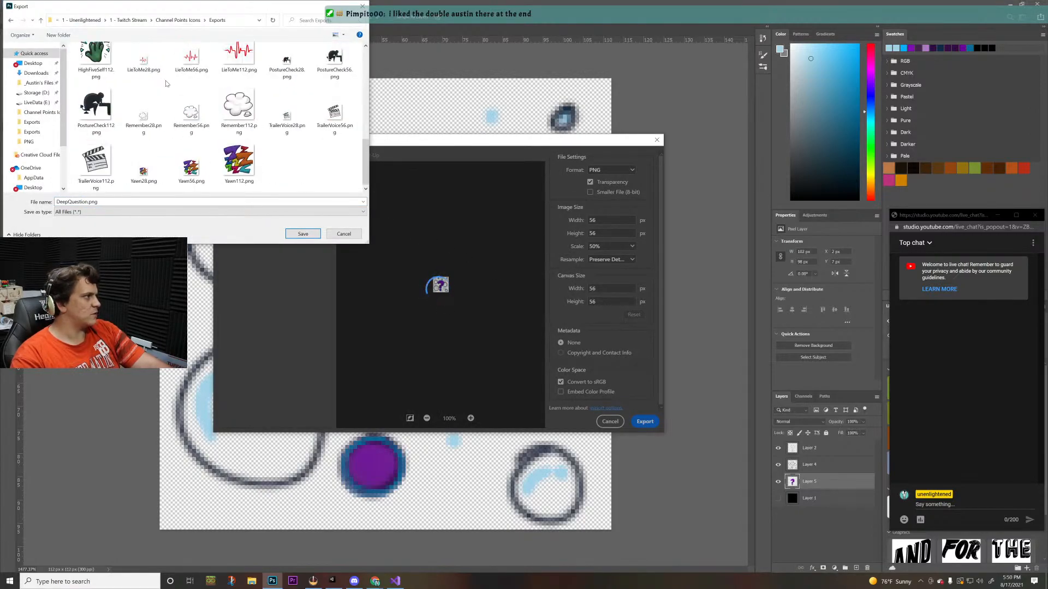
scroll(166, 83, up, 10)
scroll(167, 83, down, 3)
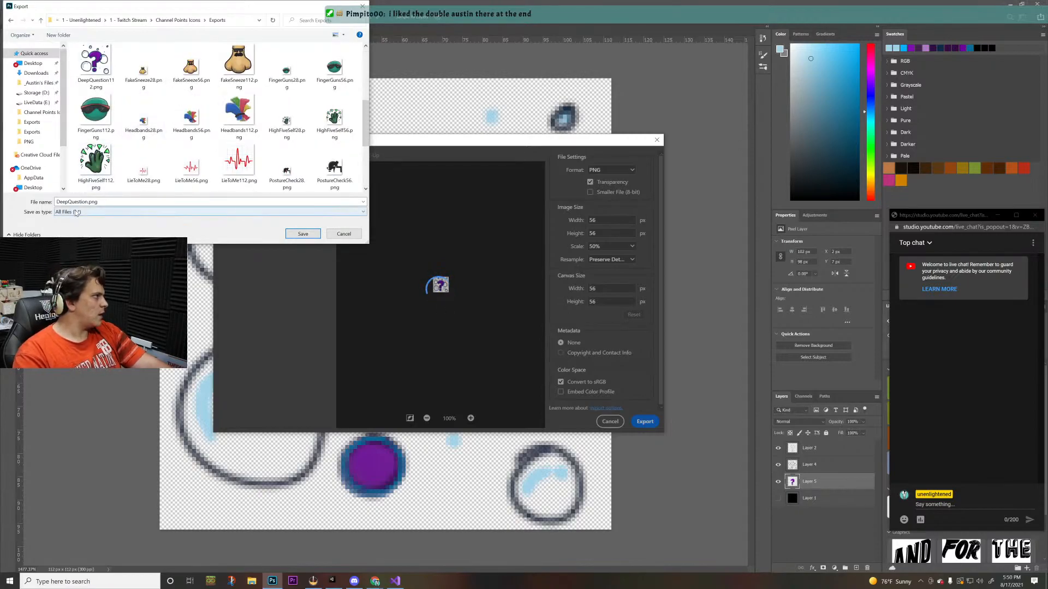
key(shift+Tab)
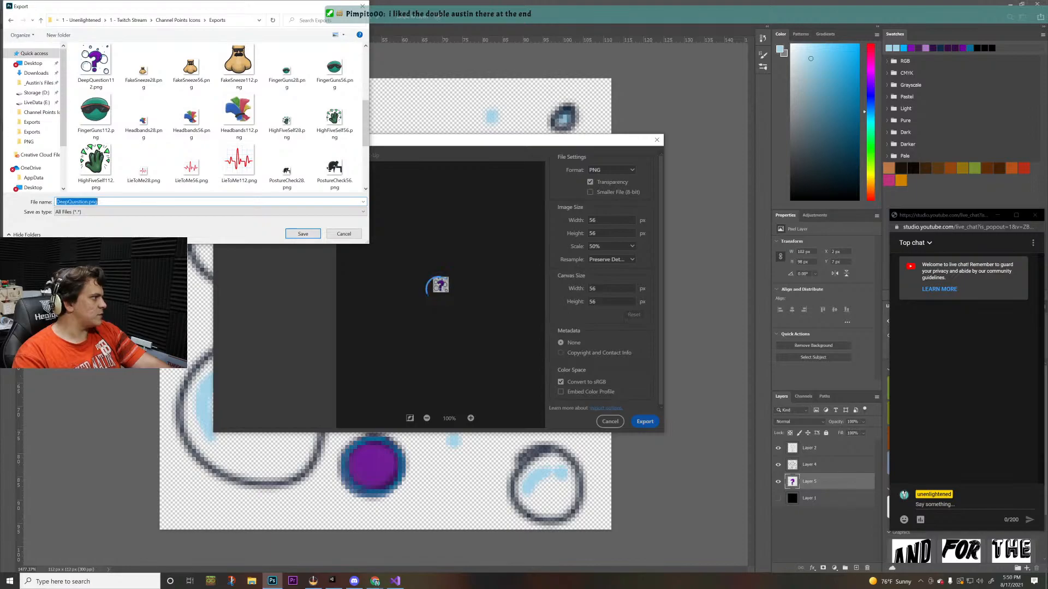
click(87, 202)
text(56)
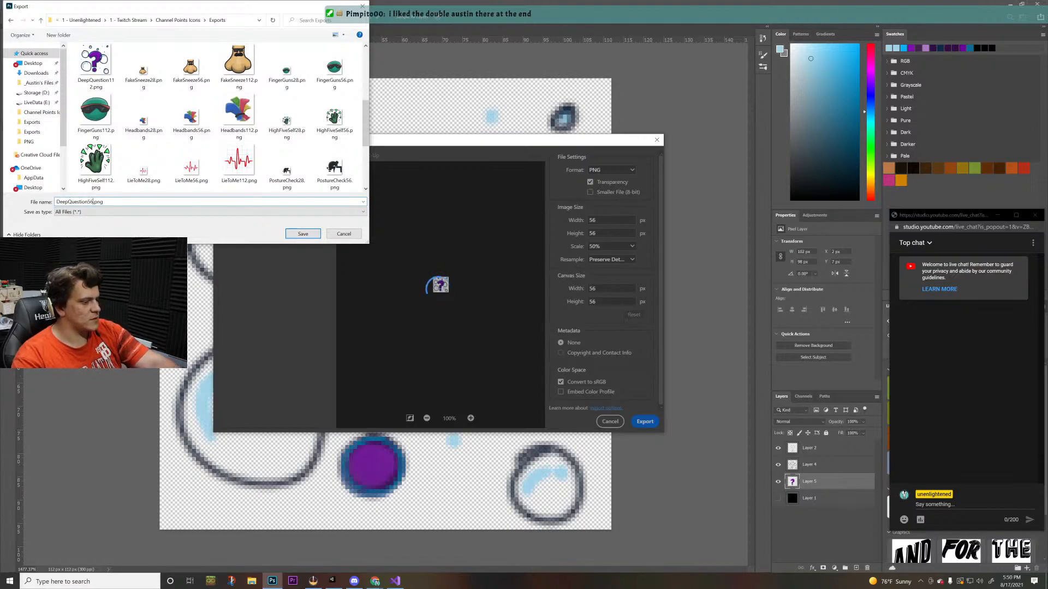
click(303, 234)
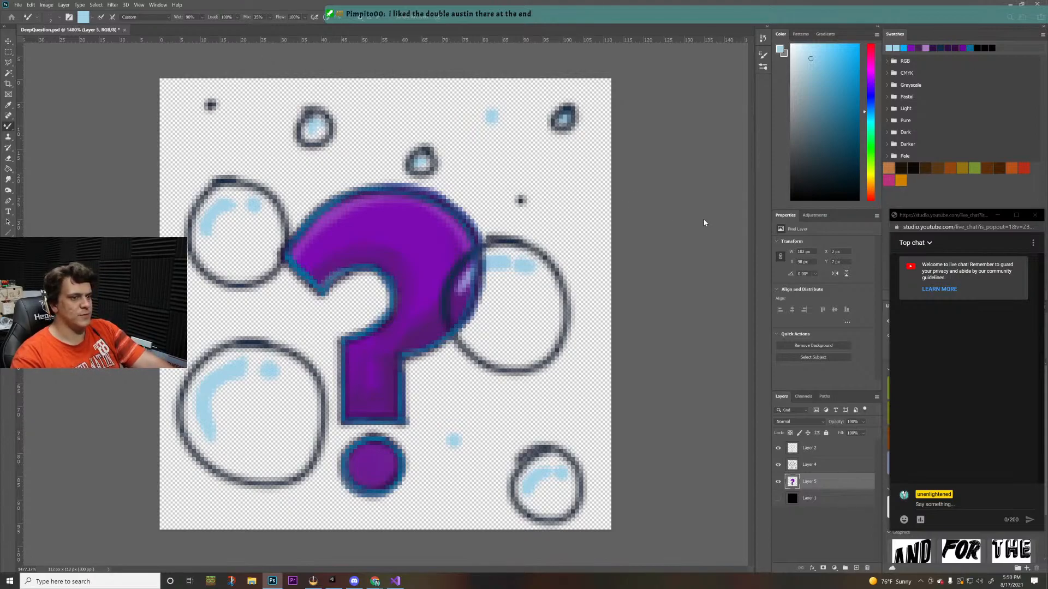
key(ctrl+alt+shift+e)
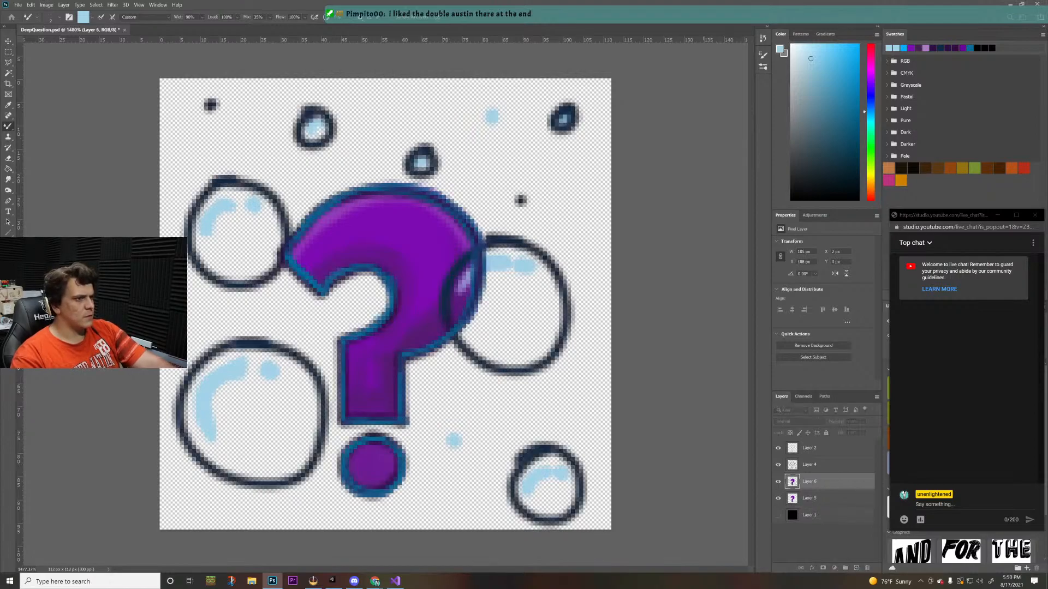
key(ctrl+alt+shift+w)
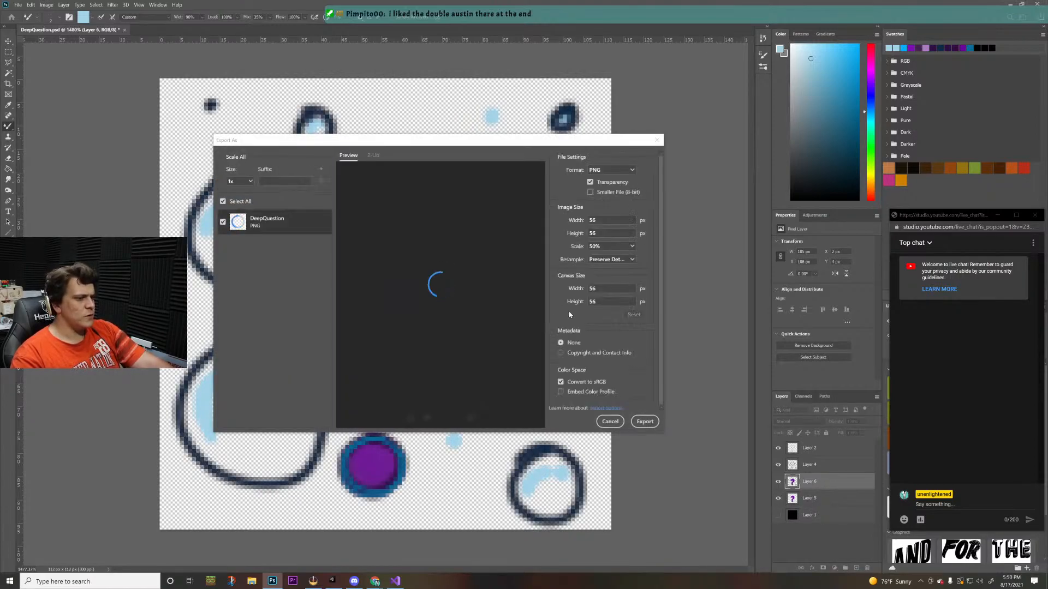
click(638, 423)
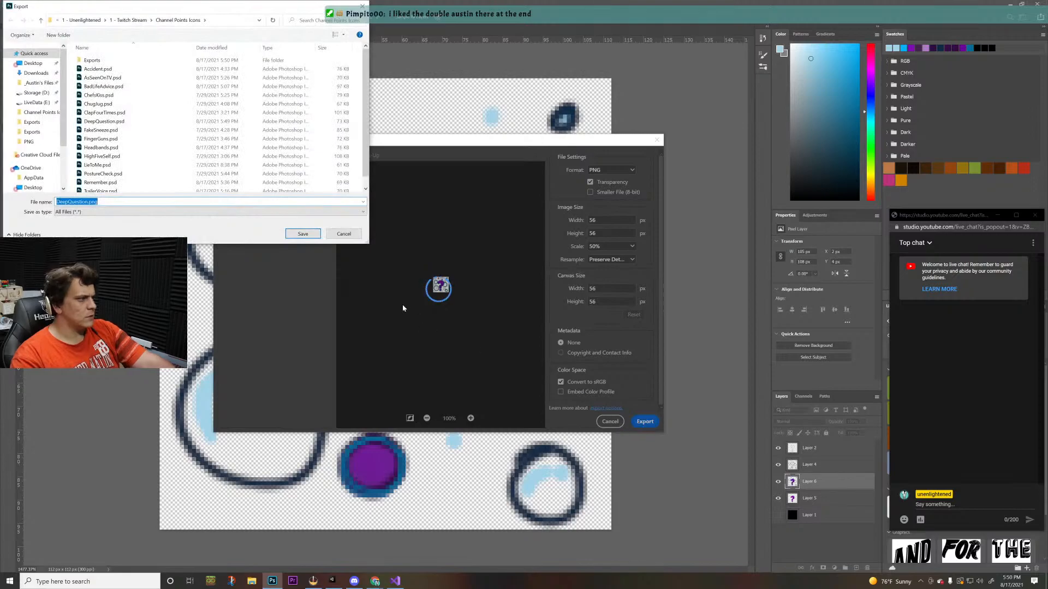
click(354, 234)
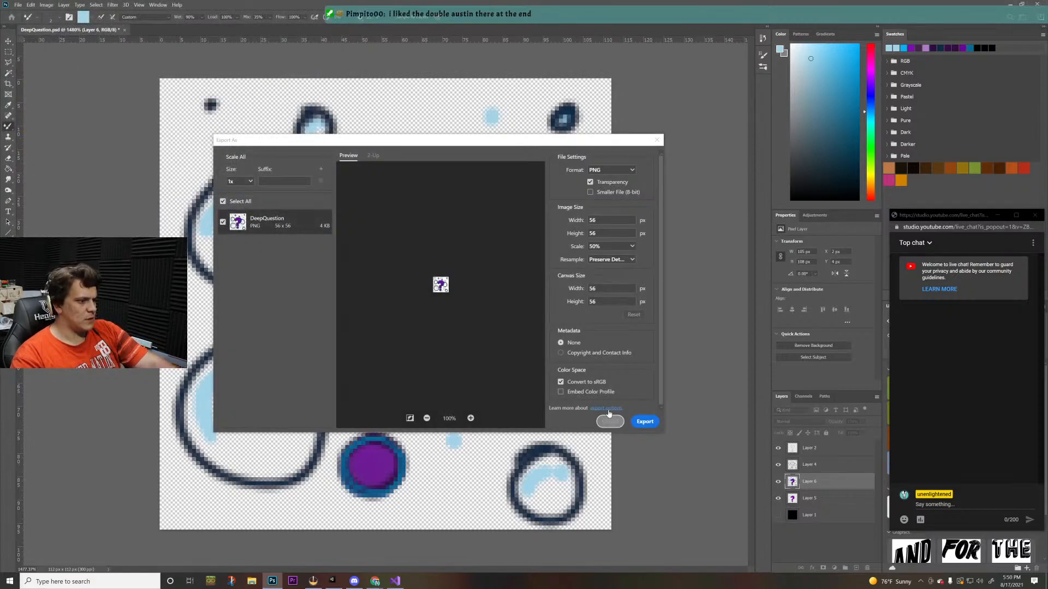
click(611, 421)
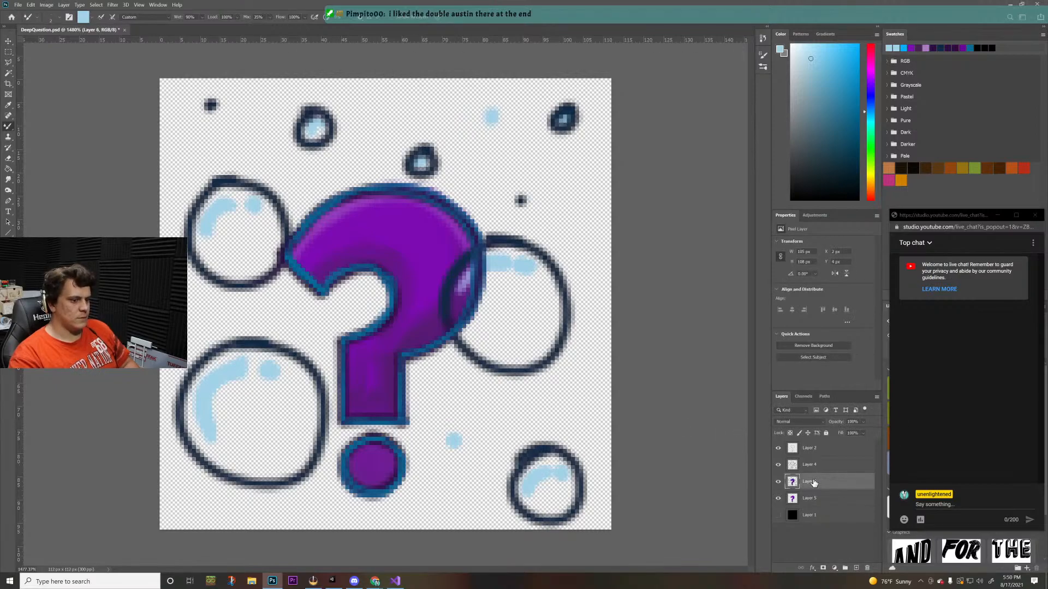
drag(814, 483, 866, 569)
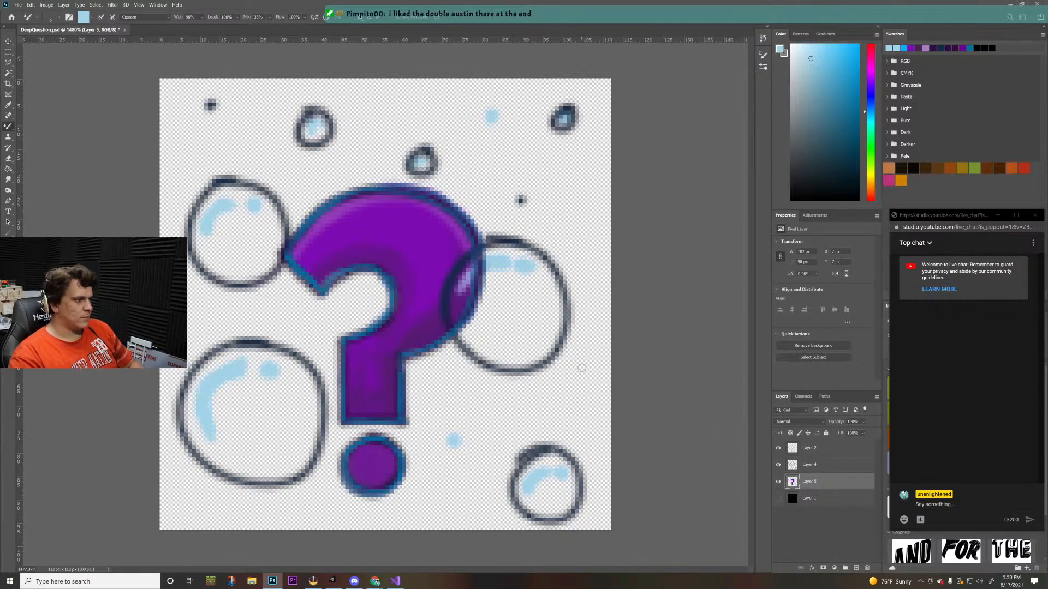
- Export a 28 px wide PNG version of the icon to the Exports folder as DeepQuestion28.png
key(ctrl+alt+shift+w)
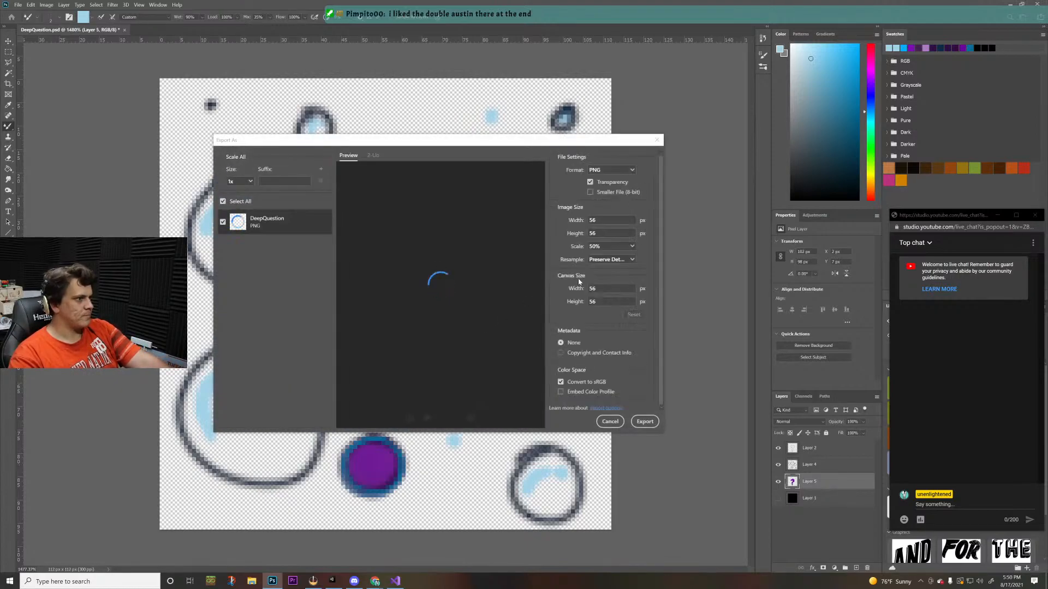
text(28)
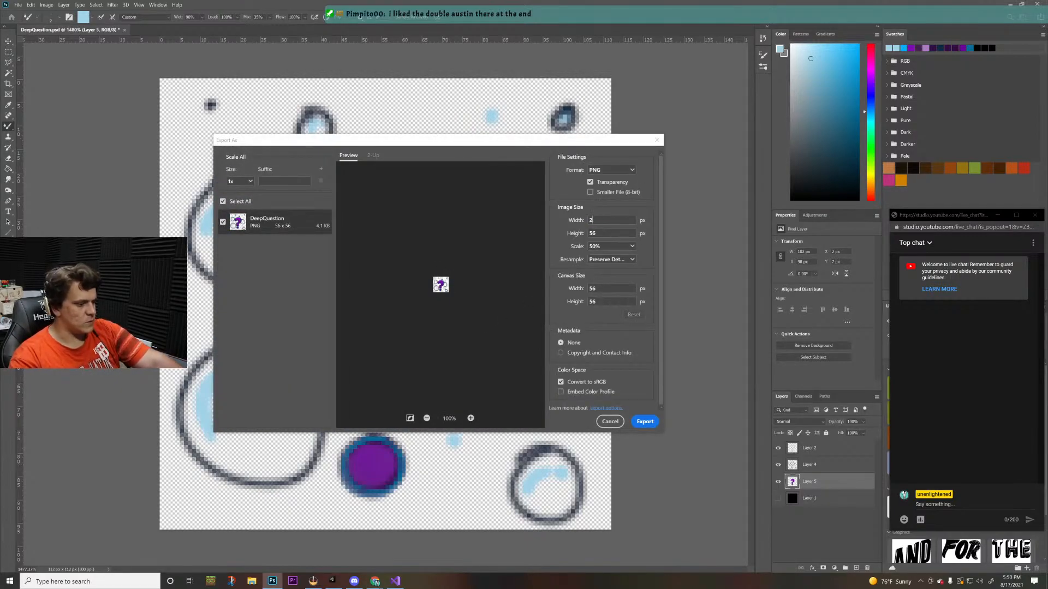
click(652, 266)
click(644, 421)
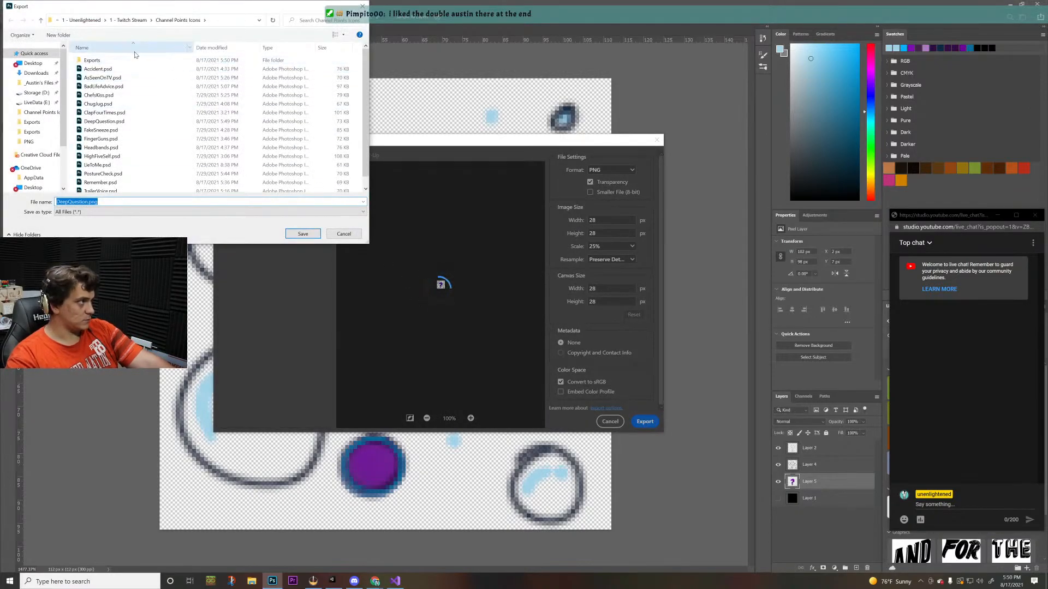
double_click(131, 60)
scroll(202, 108, down, 3)
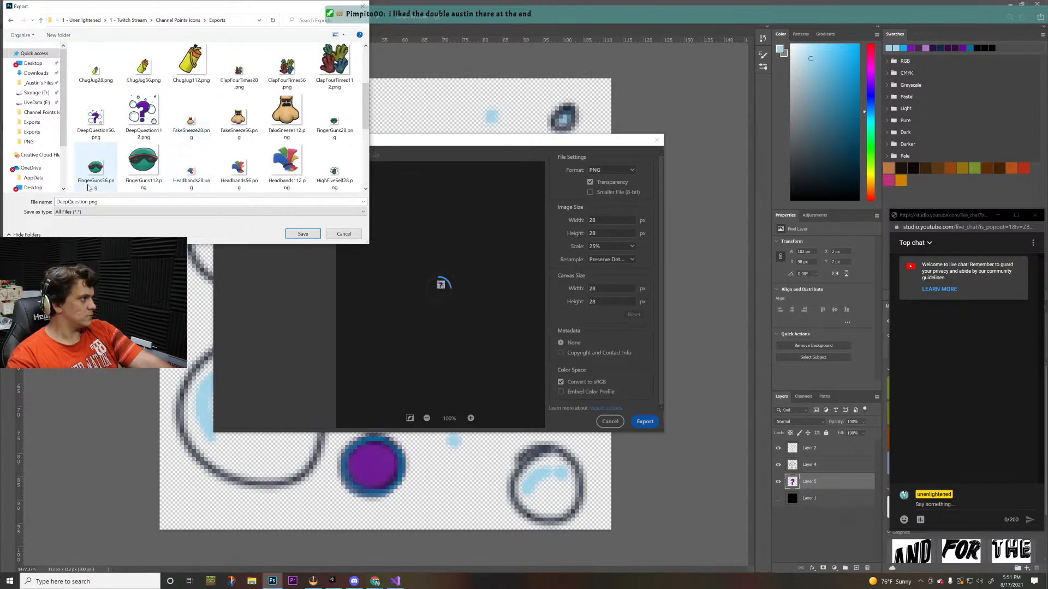
click(82, 202)
click(89, 202)
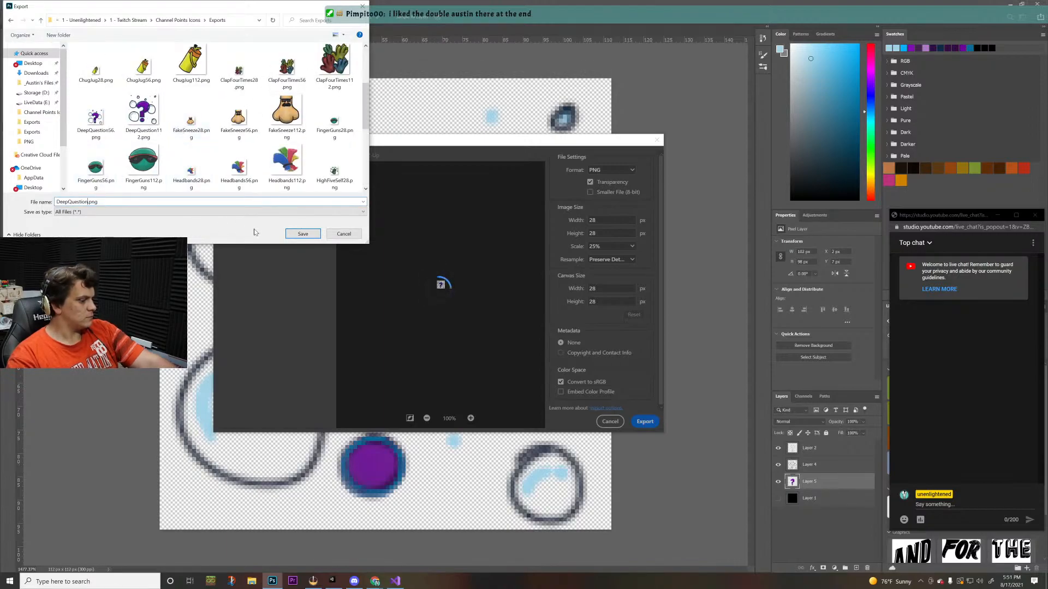
text(28)
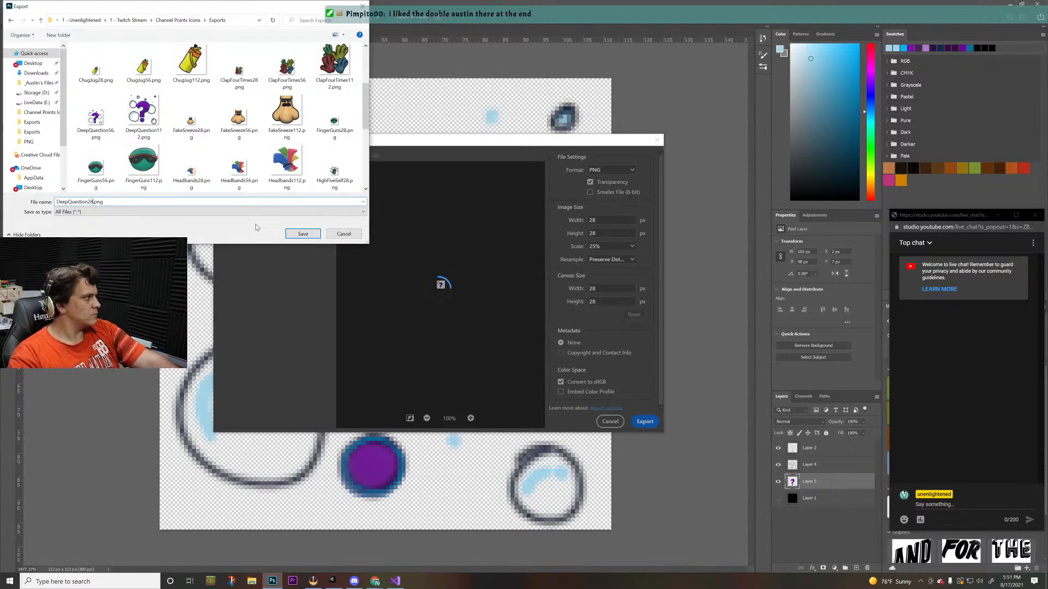
click(300, 235)
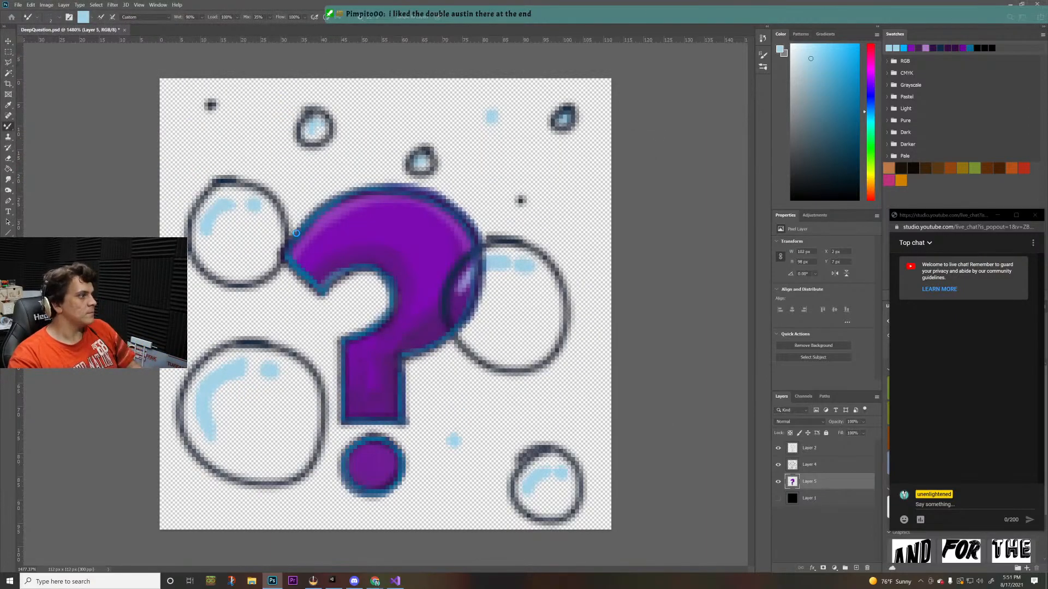
- Switch to the Twitch channel points rewards page in Chrome and open the Deep Question reward for editing
key(alt+Tab)
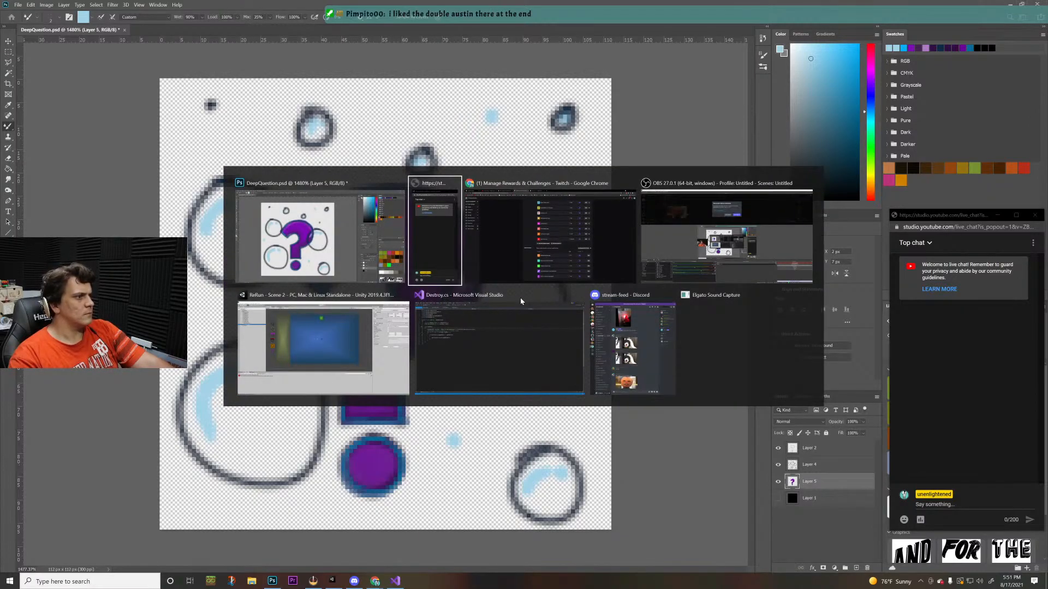
key(alt+Tab)
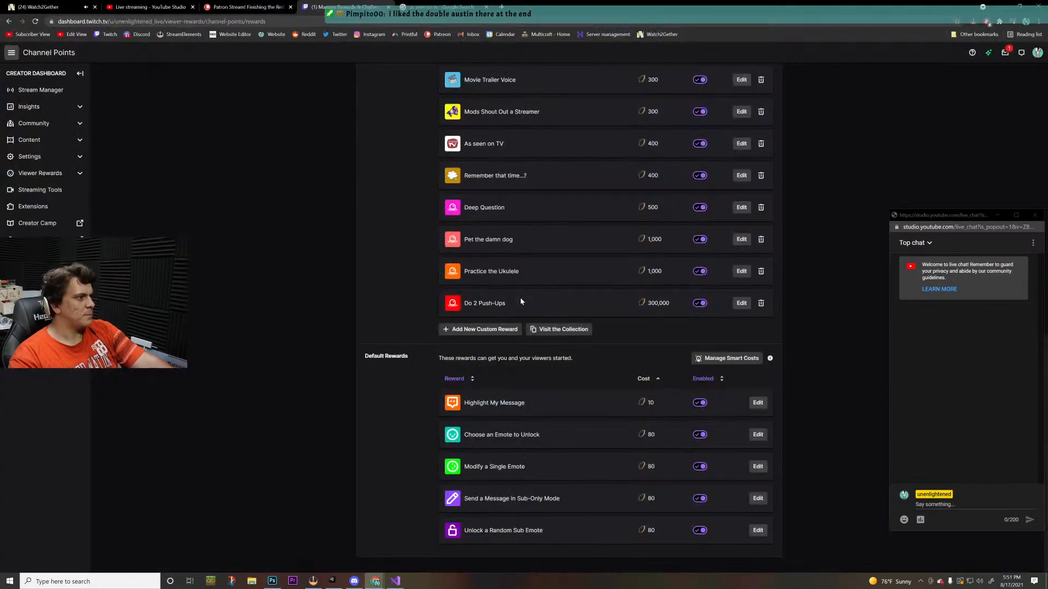
key(alt+Tab)
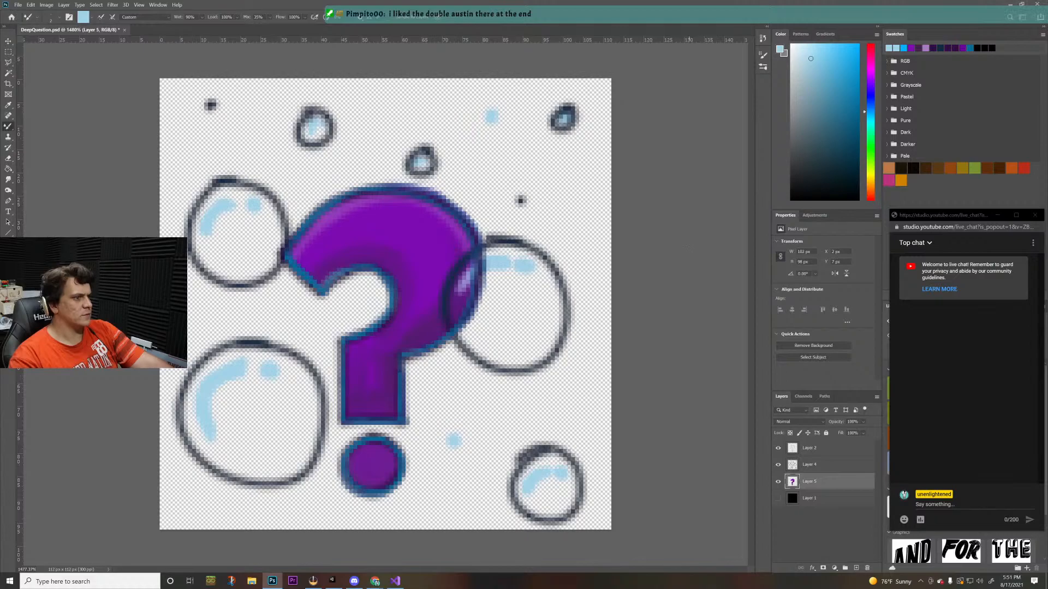
key(alt+Tab)
click(741, 207)
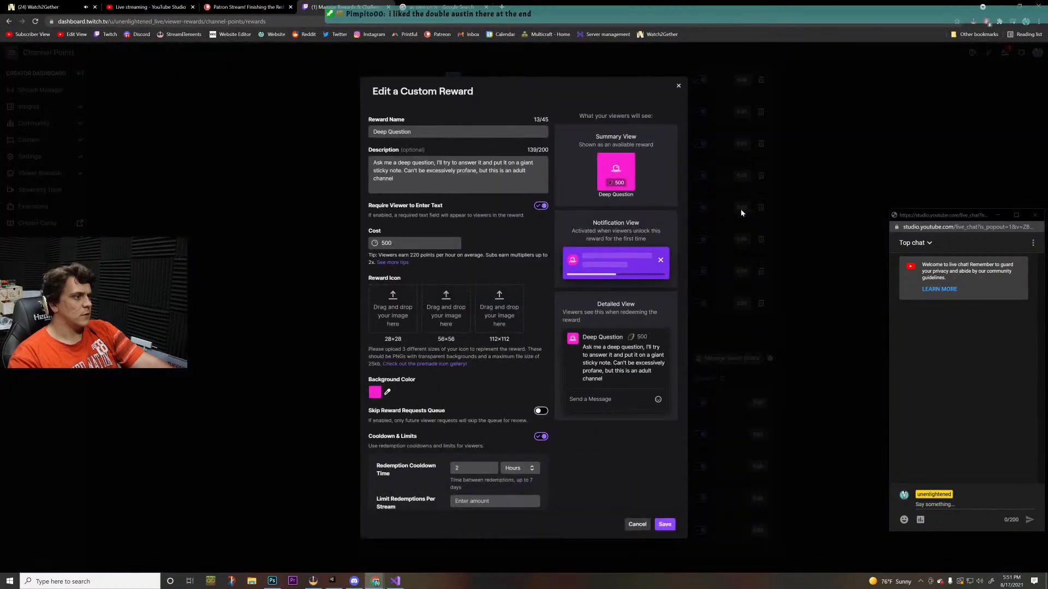
- Change the Deep Question reward's background color to dark blue, hex #1e1795
click(388, 394)
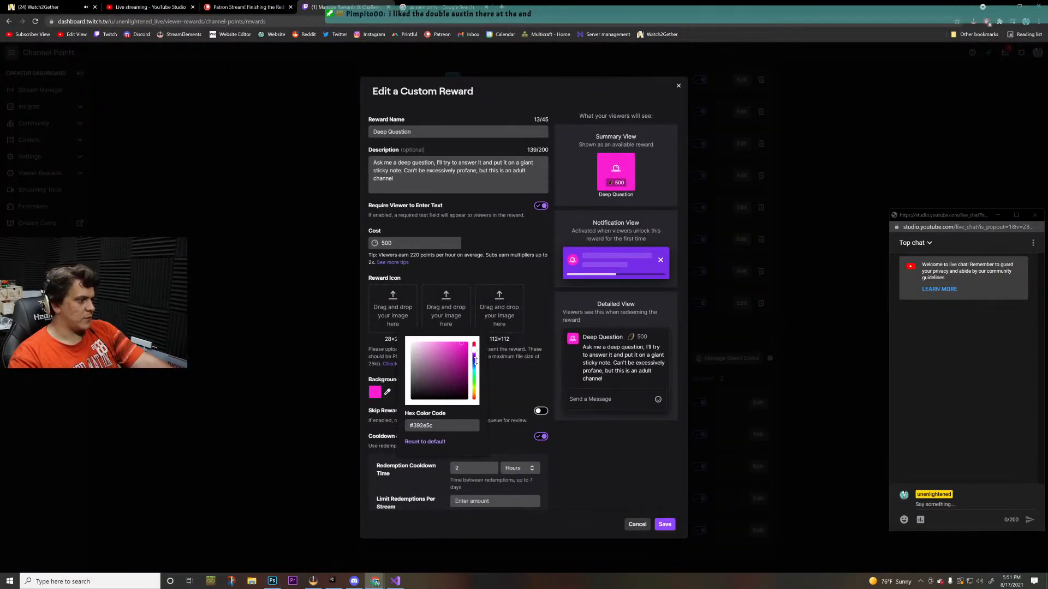
mouse_move(474, 360)
mouse_down()
mouse_move(453, 356)
mouse_move(465, 356)
mouse_move(460, 367)
mouse_up()
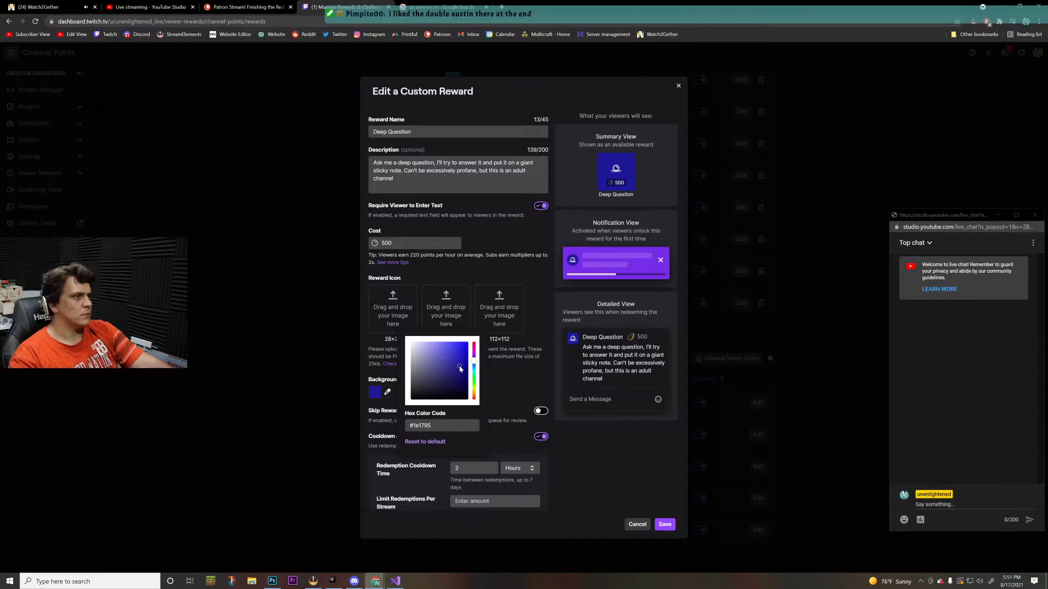
click(640, 492)
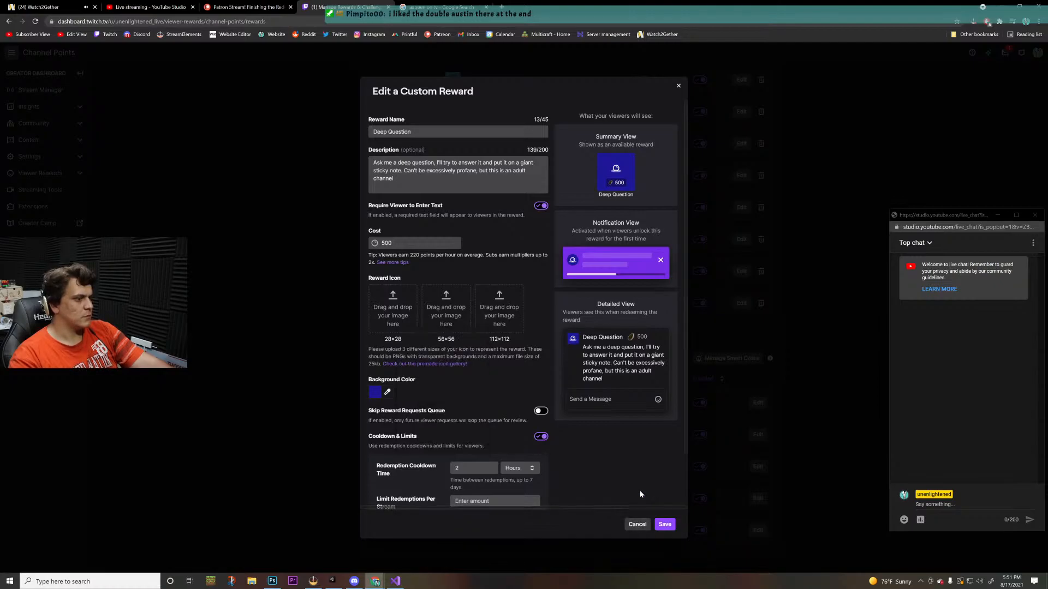
- Upload DeepQuestion28.png as the Deep Question reward's 28×28 icon and DeepQuestion56.png as its 56×56 icon
click(399, 315)
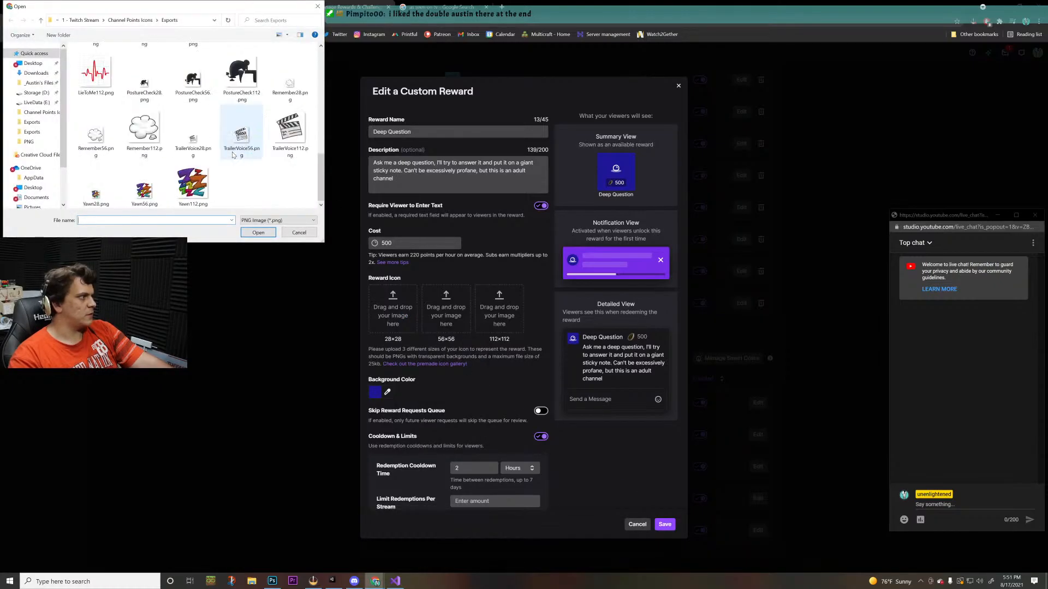
scroll(234, 156, up, 10)
double_click(234, 164)
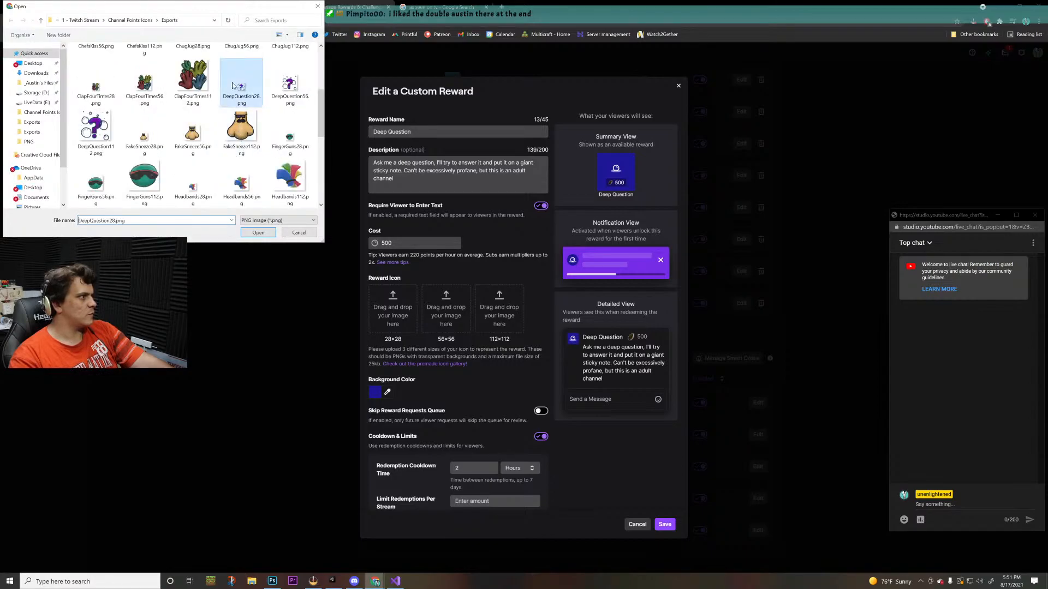
click(445, 307)
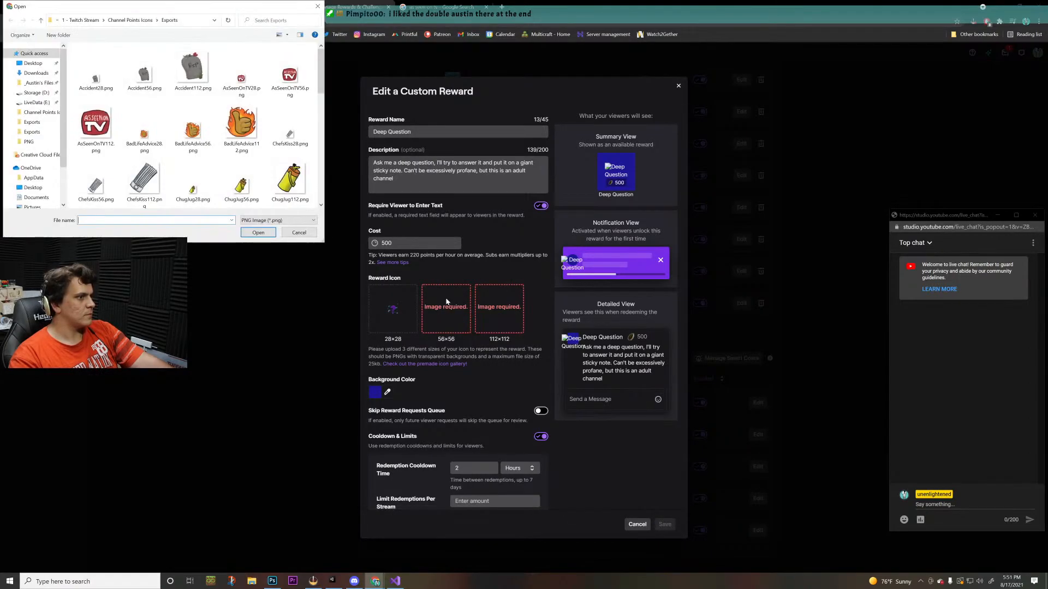
scroll(286, 133, down, 2)
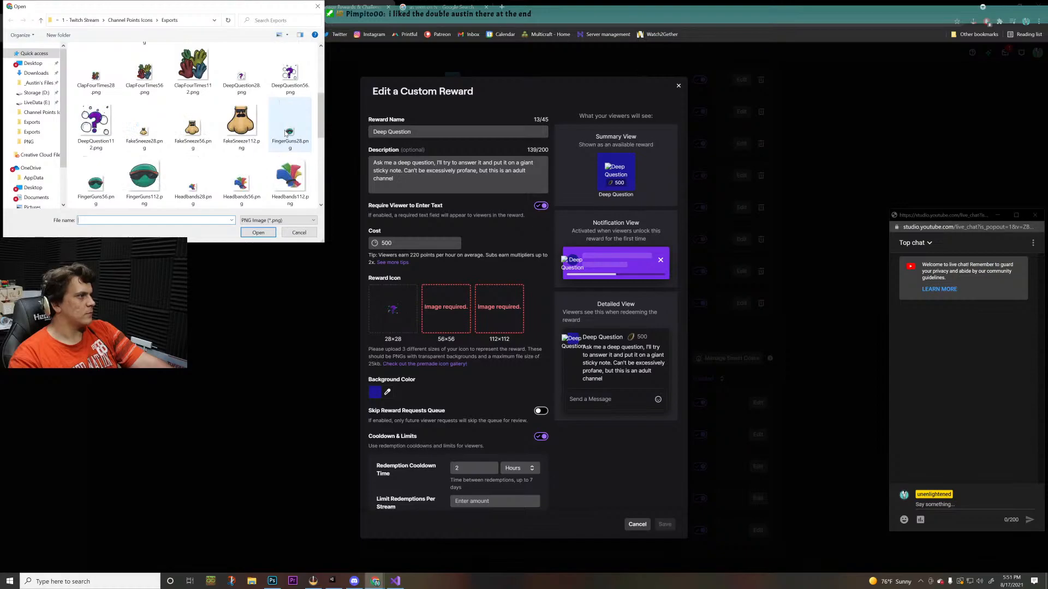
double_click(290, 71)
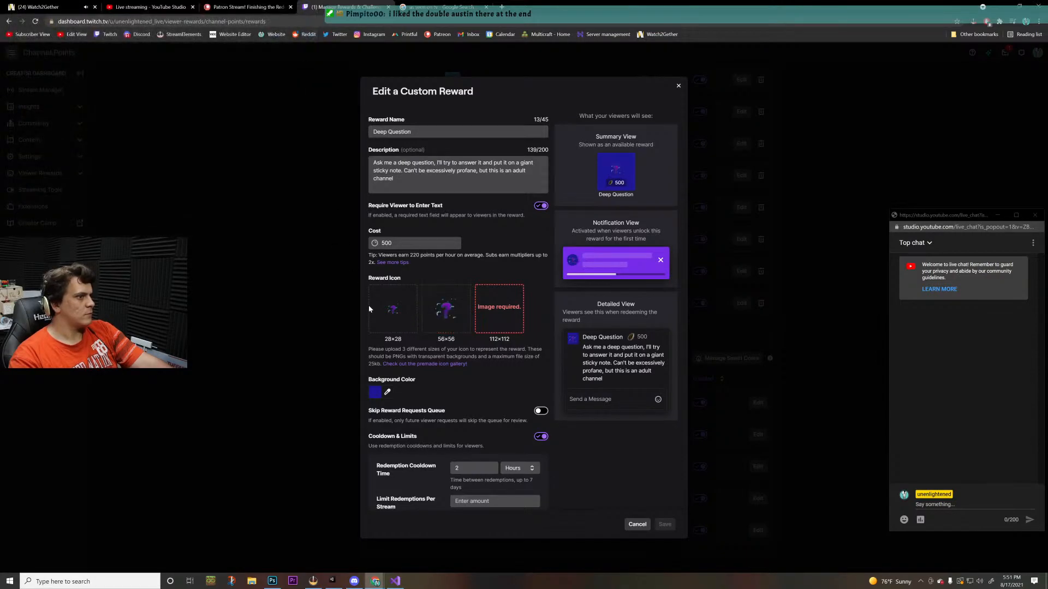
- Upload DeepQuestion112.png as the reward's 112×112 icon and save the reward
click(496, 302)
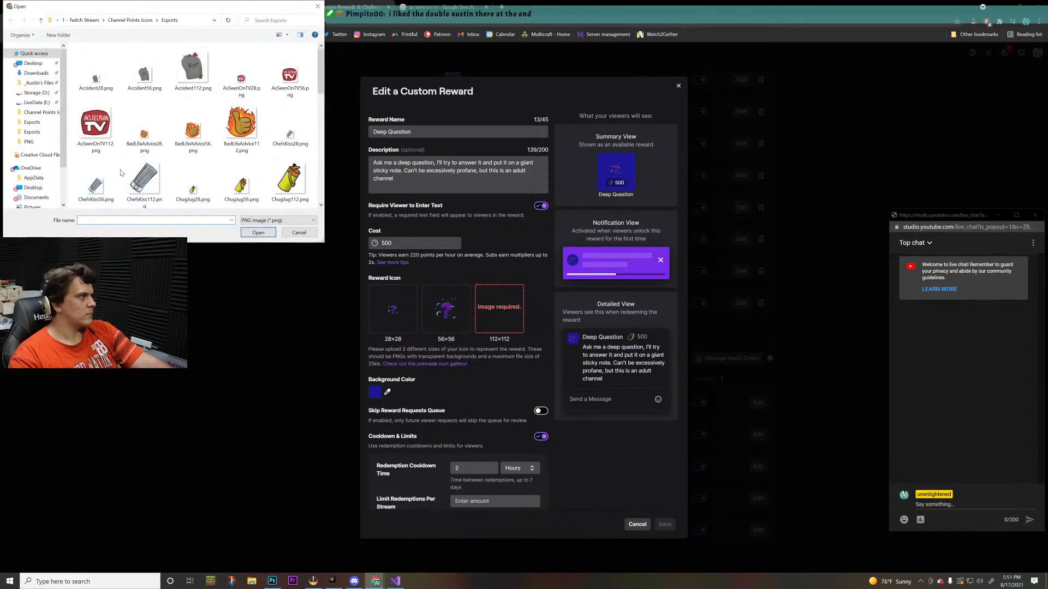
scroll(130, 152, down, 1)
scroll(130, 151, down, 2)
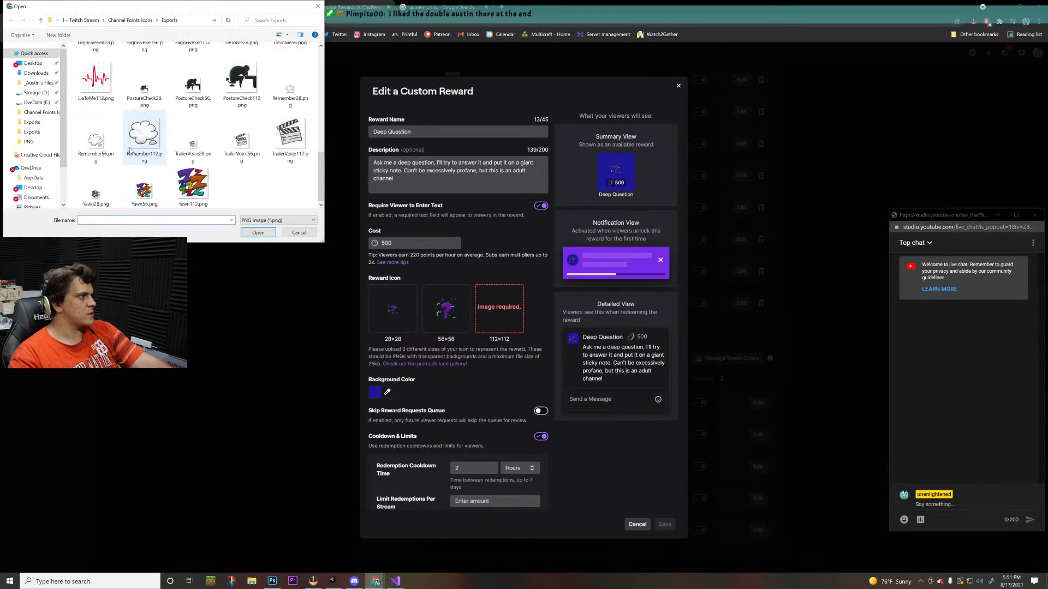
scroll(131, 152, up, 3)
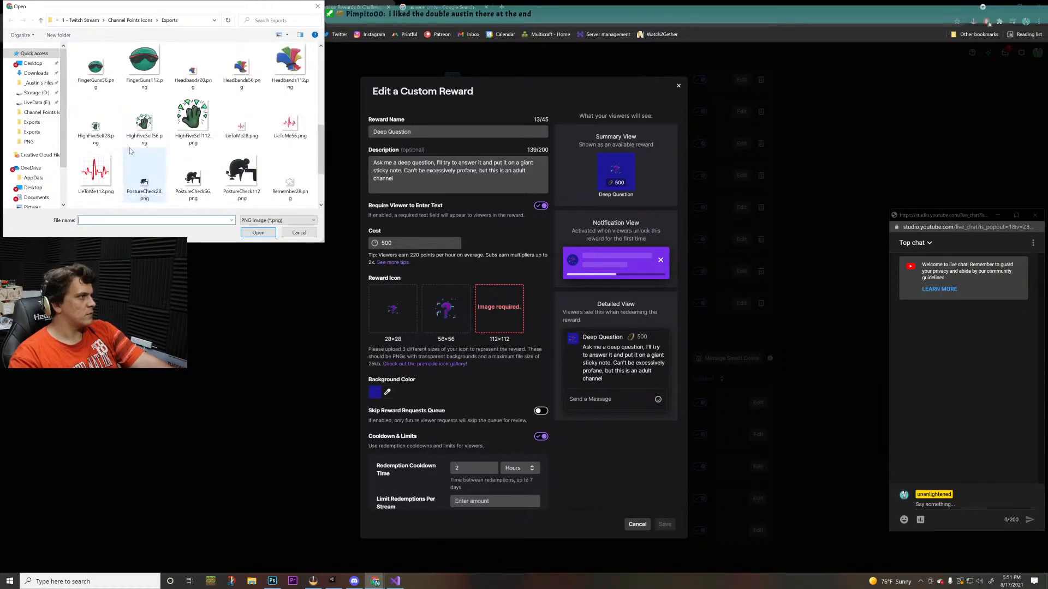
double_click(96, 112)
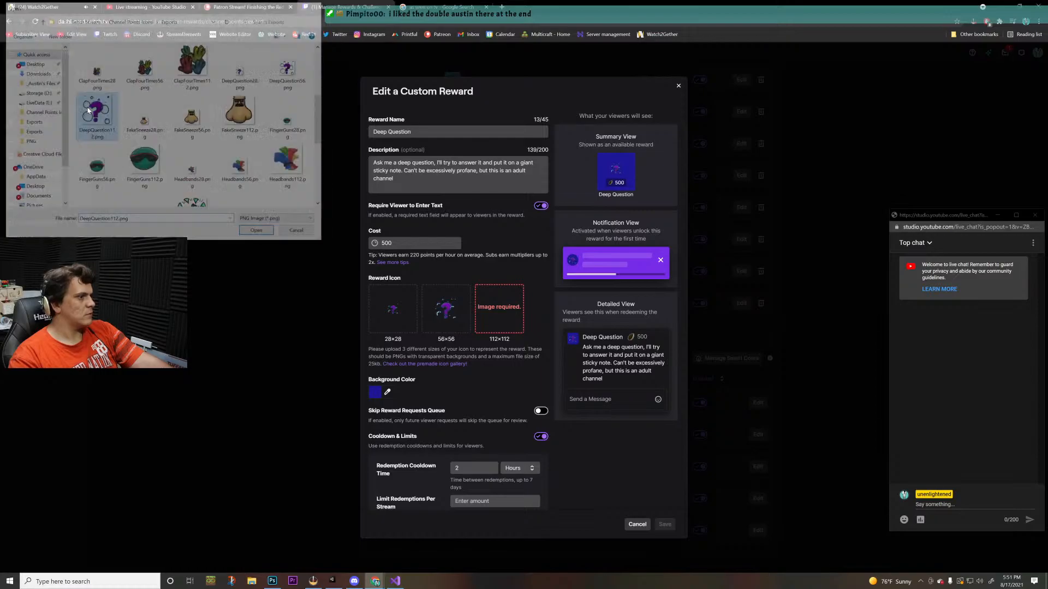
click(663, 523)
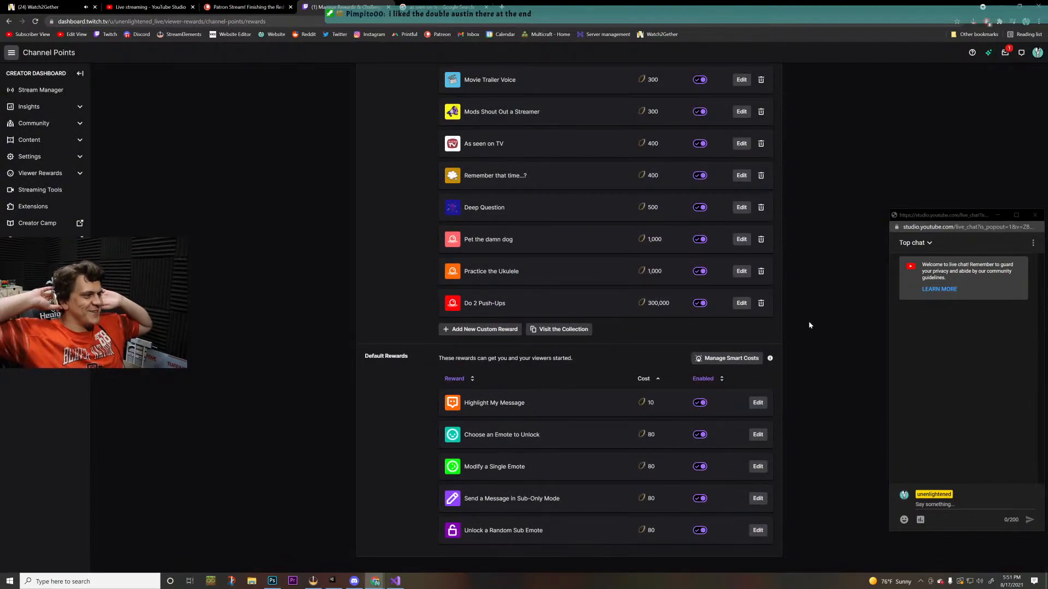
- Reopen the Deep Question reward, change its background color to light blue, hex #6986cf, and save it
click(741, 208)
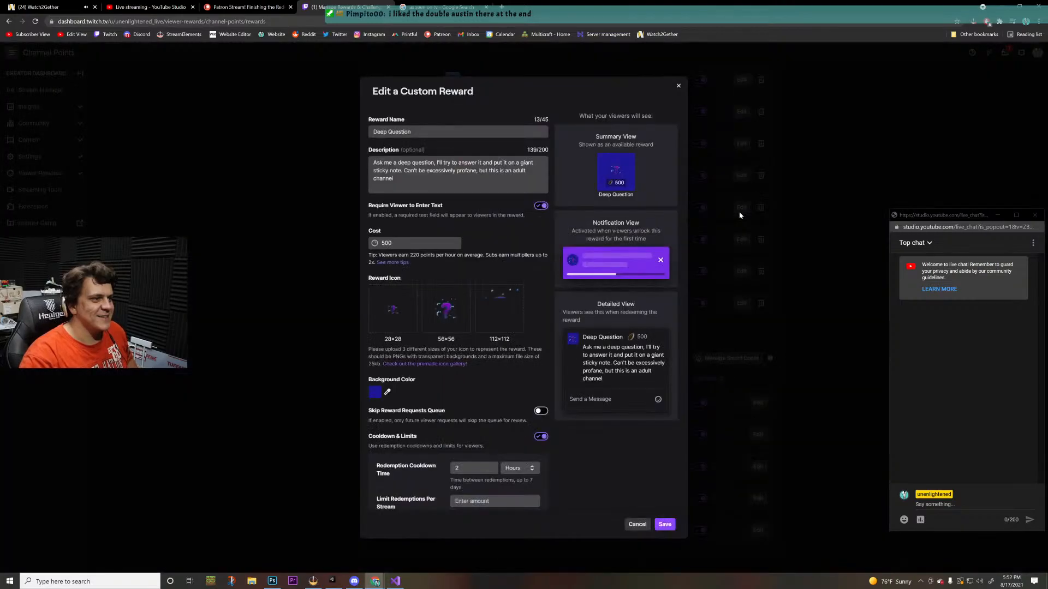
click(375, 391)
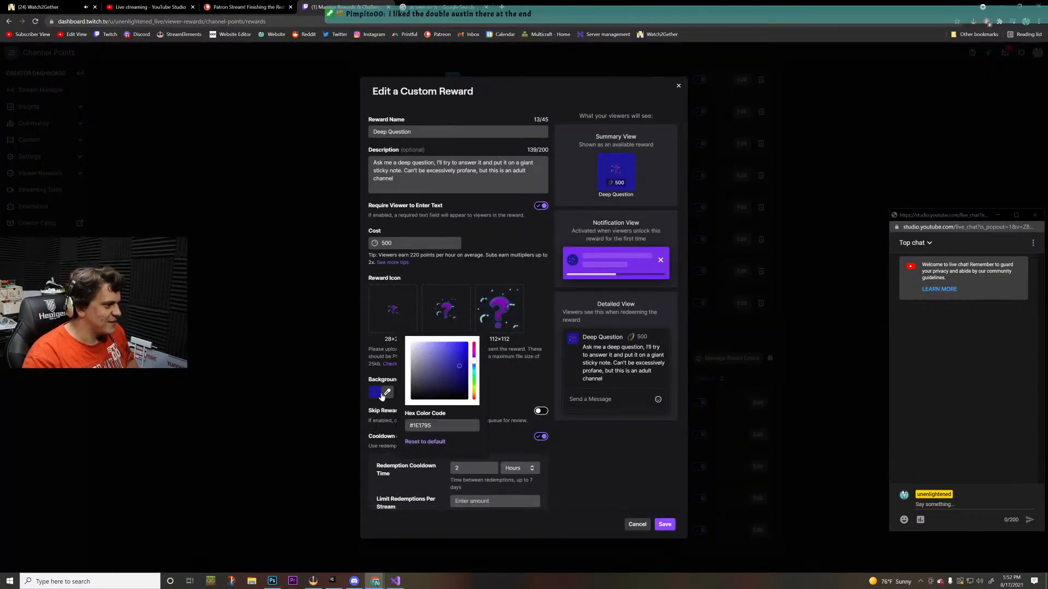
mouse_move(459, 366)
mouse_down()
mouse_move(446, 369)
mouse_move(463, 376)
mouse_move(450, 362)
mouse_move(474, 363)
mouse_move(456, 365)
mouse_move(457, 375)
mouse_up()
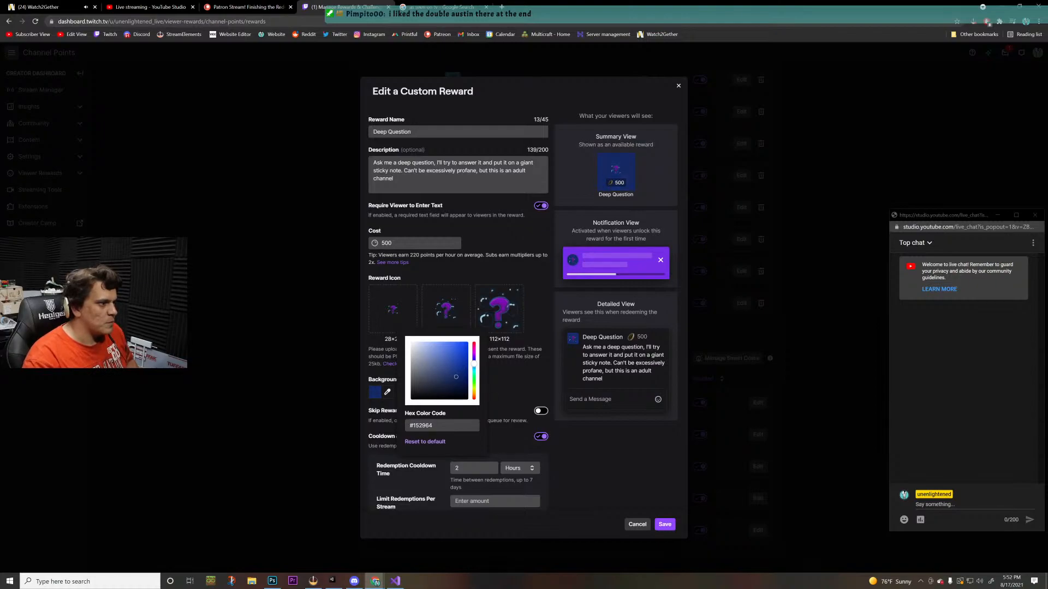
drag(455, 377, 438, 353)
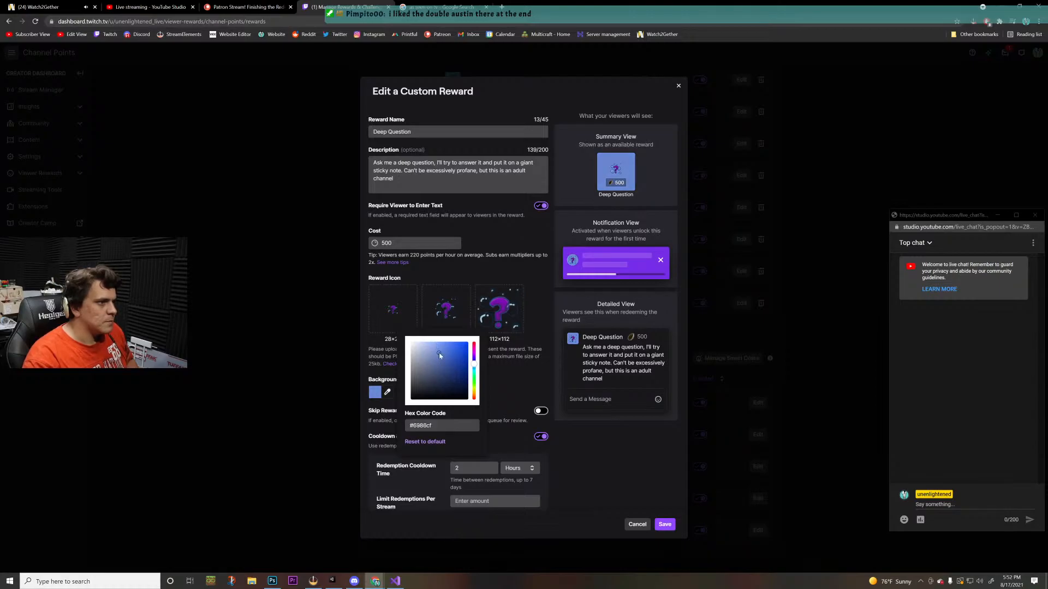
click(664, 524)
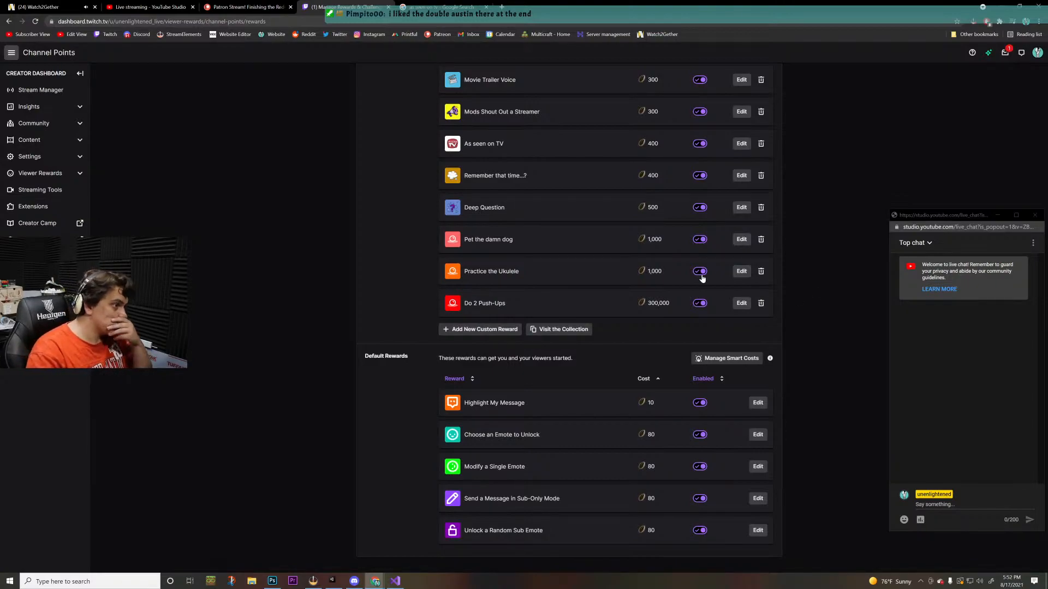
- Set the Deep Question reward's background color to a muted medium blue, hex #3a5191, and save the reward
click(740, 208)
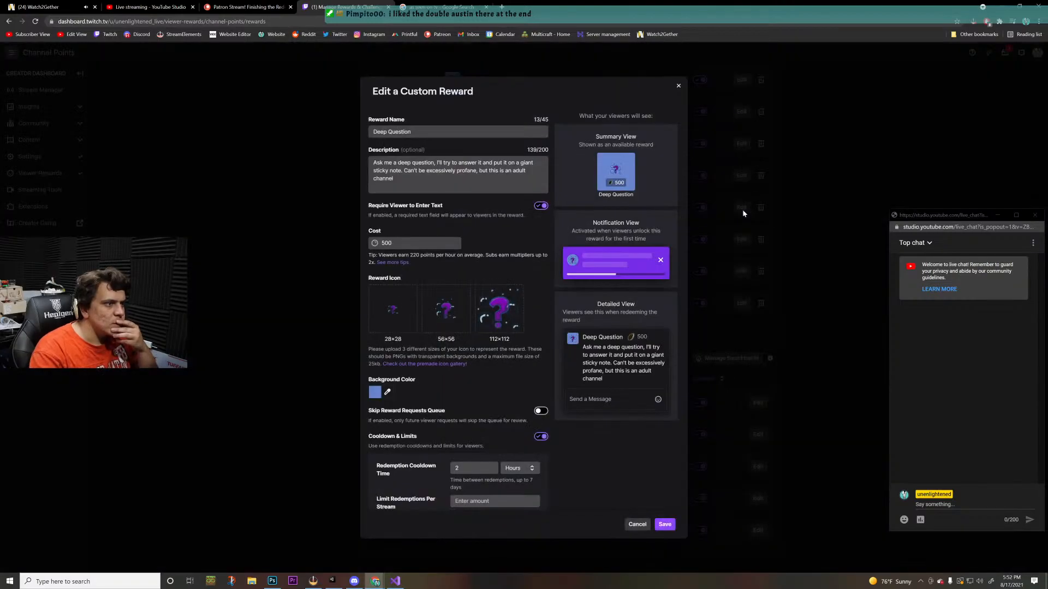
click(391, 393)
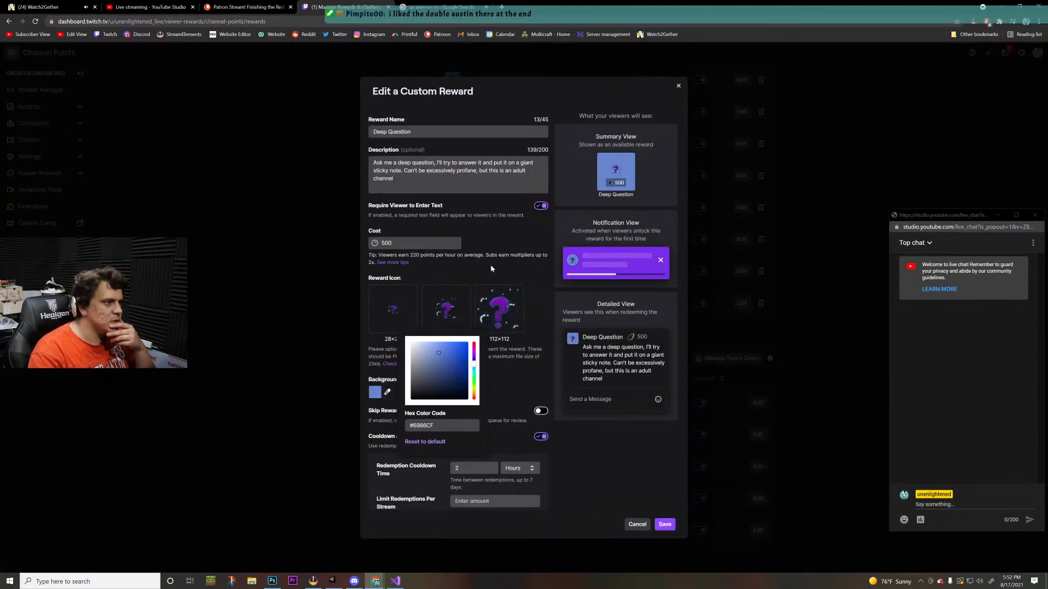
drag(439, 354, 443, 367)
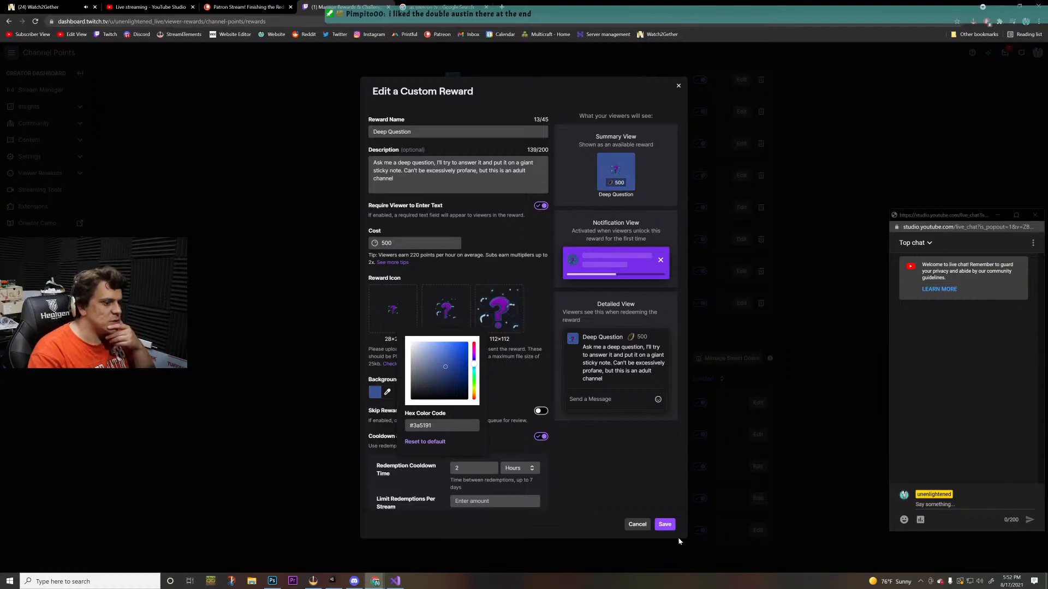
click(664, 525)
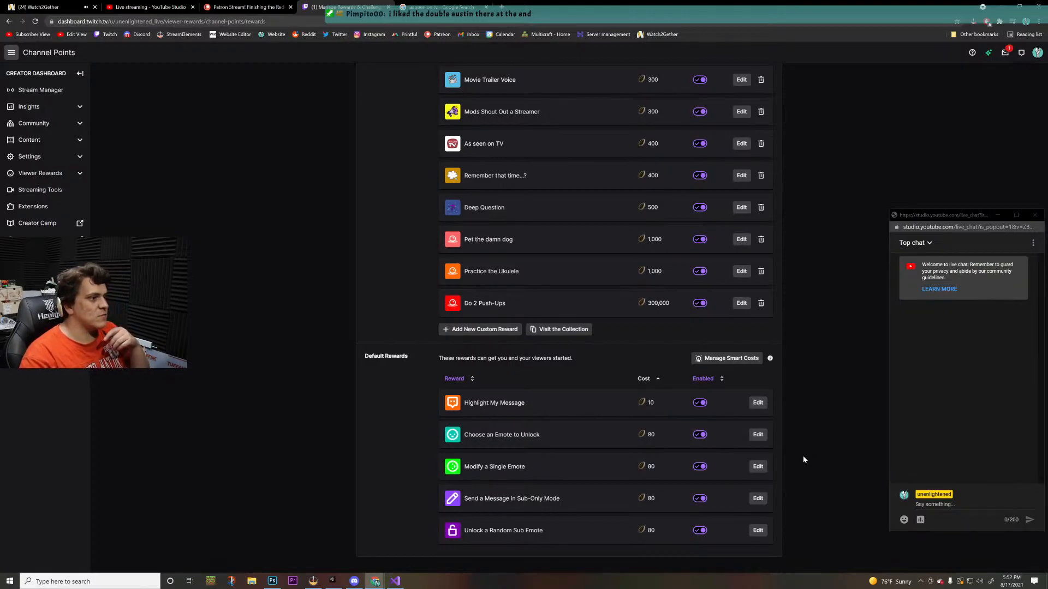
- Switch back to the DeepQuestion.psd document in Photoshop
key(ctrl+s)
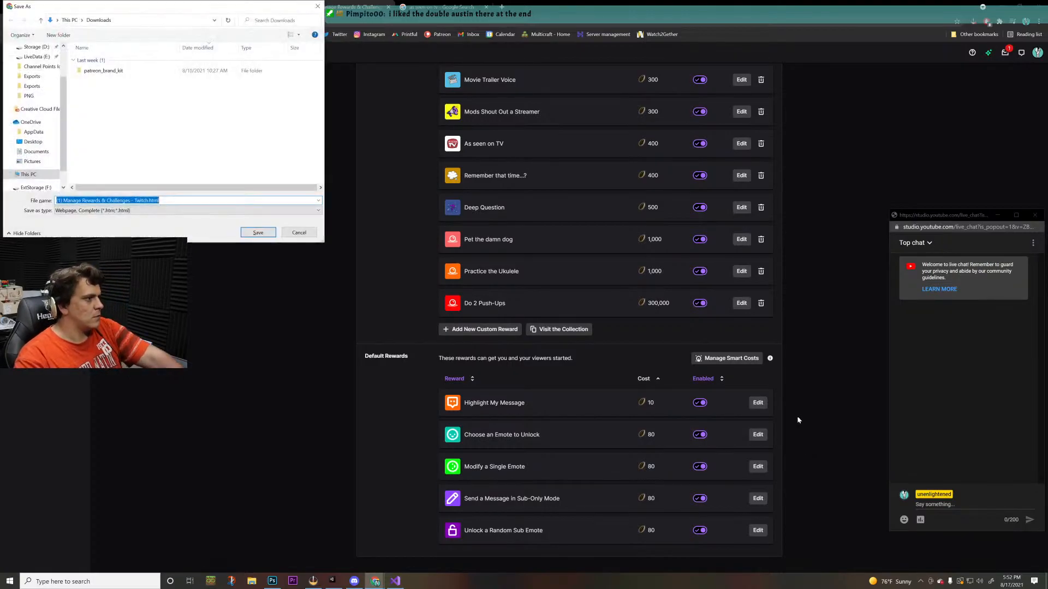
click(299, 234)
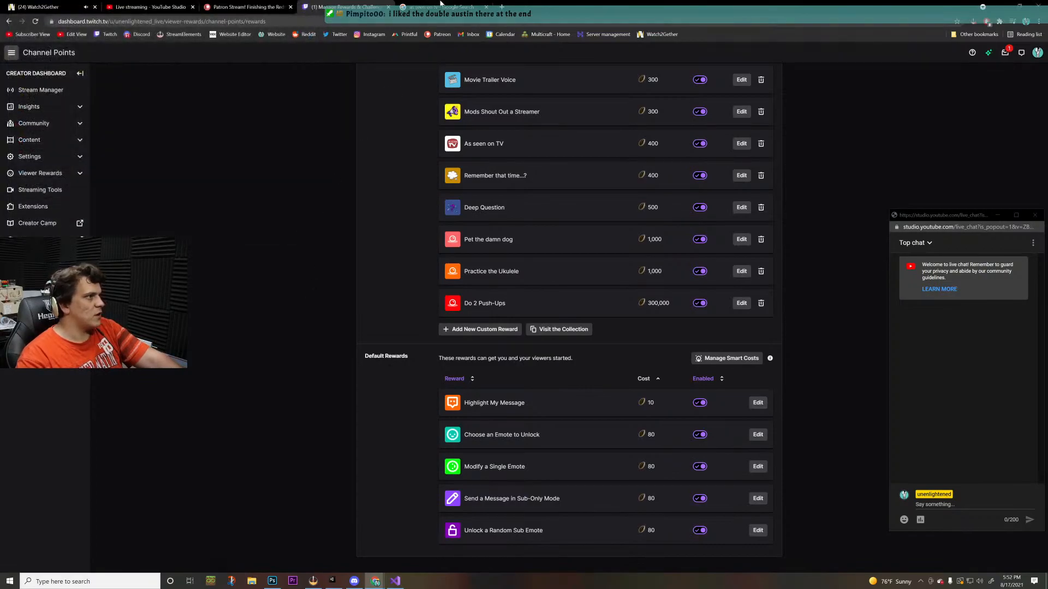
click(439, 7)
click(339, 7)
key(alt+Tab)
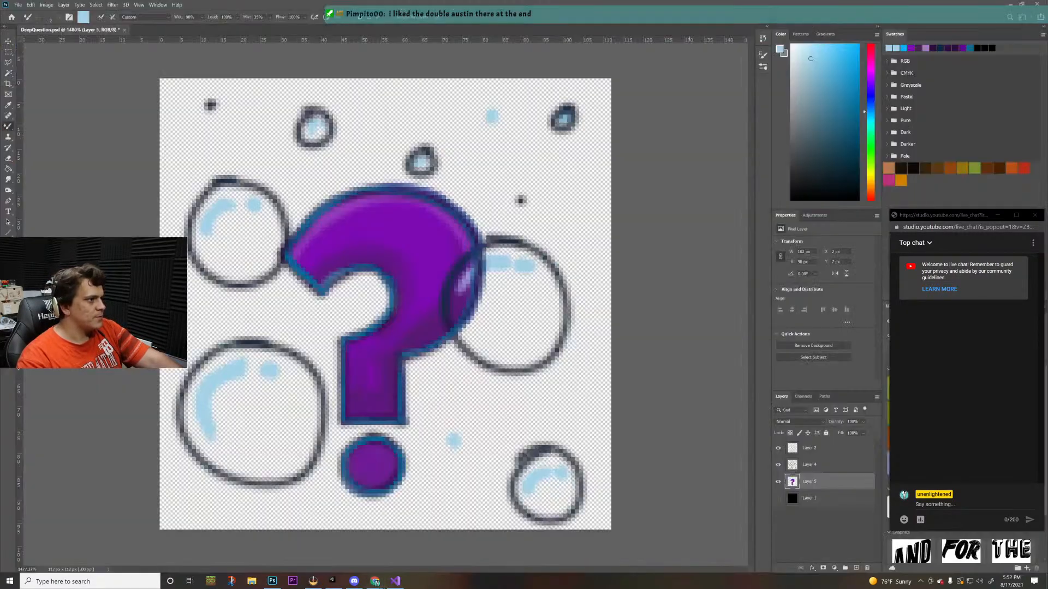
- Select the question mark layer and the two bubble layers together, leaving out the hidden black layer
click(838, 468)
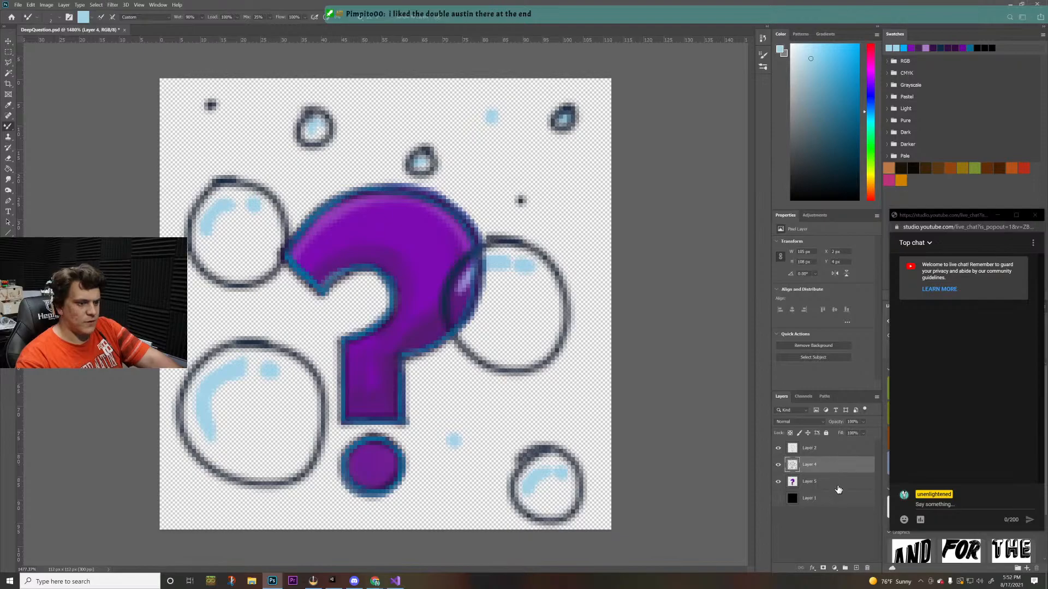
click(839, 487)
shift+click(832, 454)
right_click(832, 454)
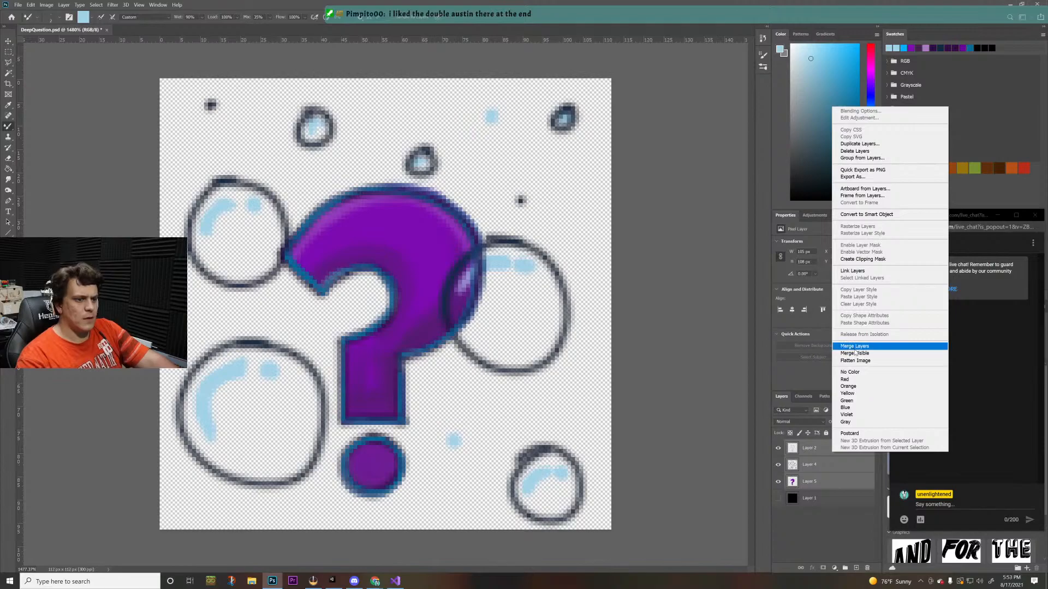
click(758, 372)
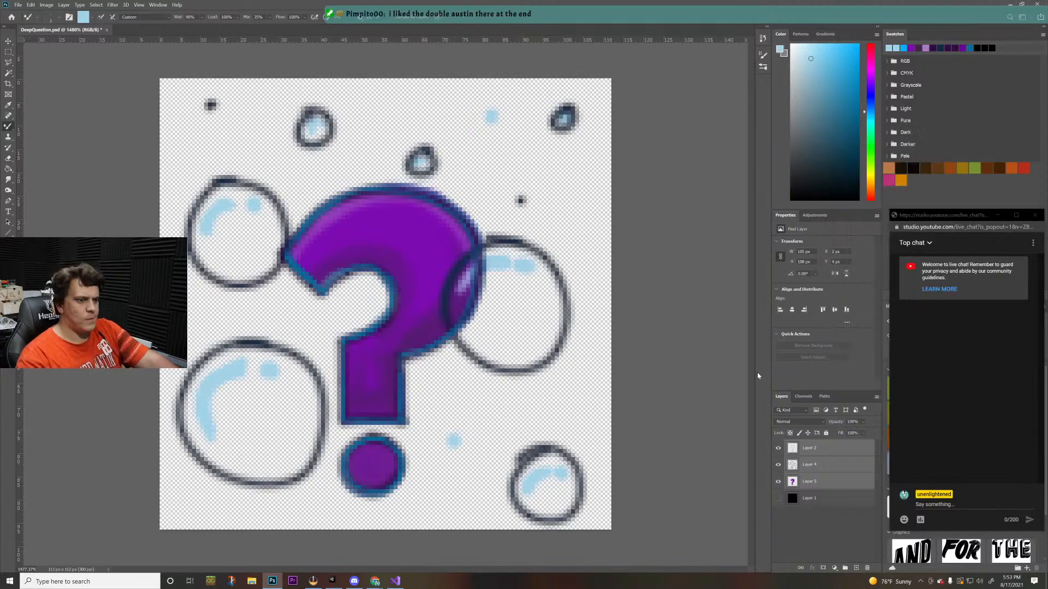
- Save the document on the computer under the new name PetTheDamnDog.psd in the Channel Points Icons folder, with Maximize Compatibility on
click(16, 6)
click(26, 99)
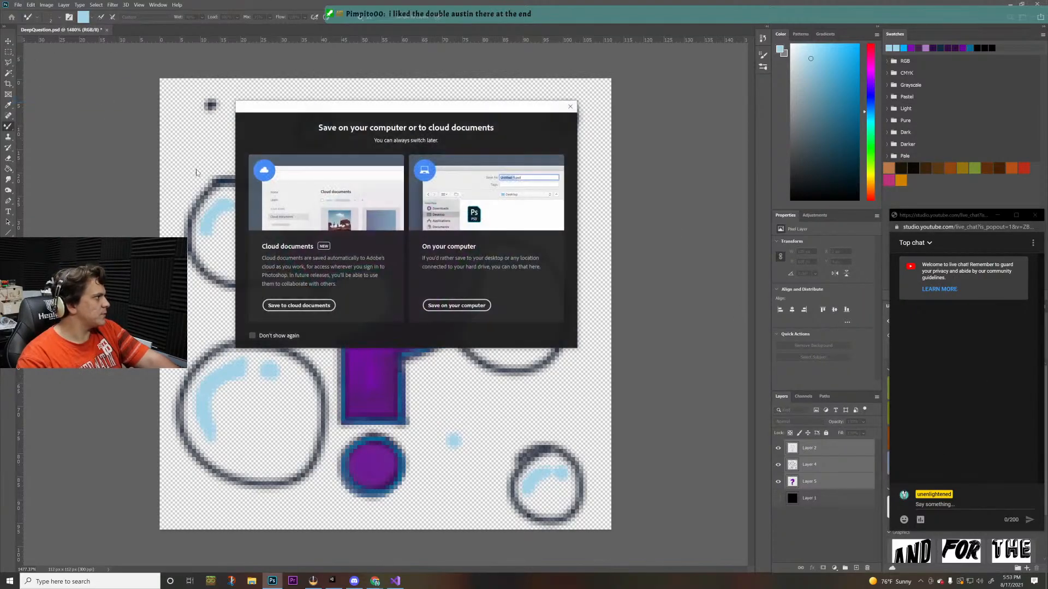
click(467, 308)
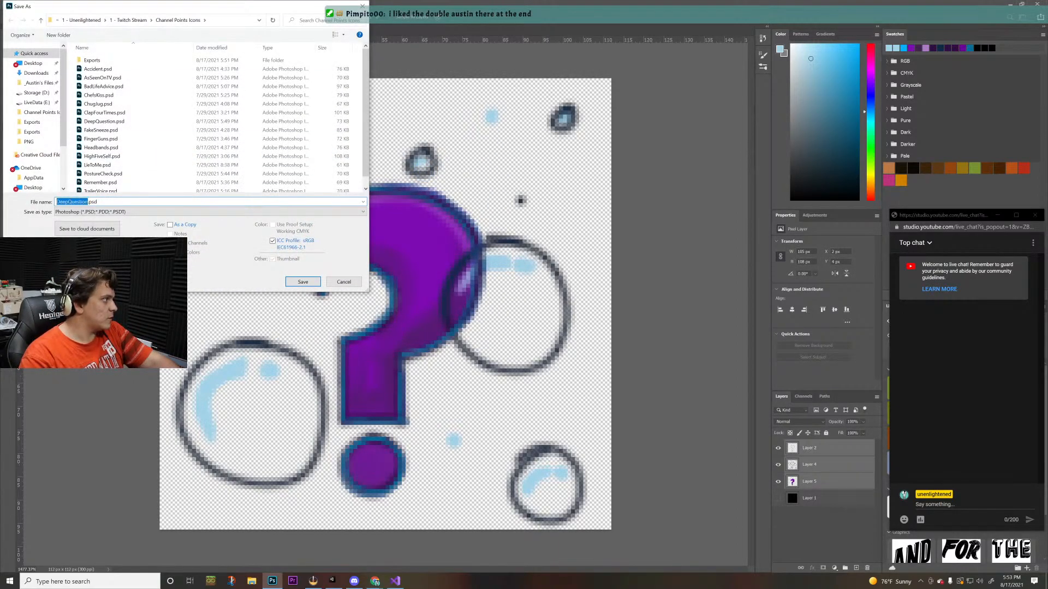
text(PetThe)
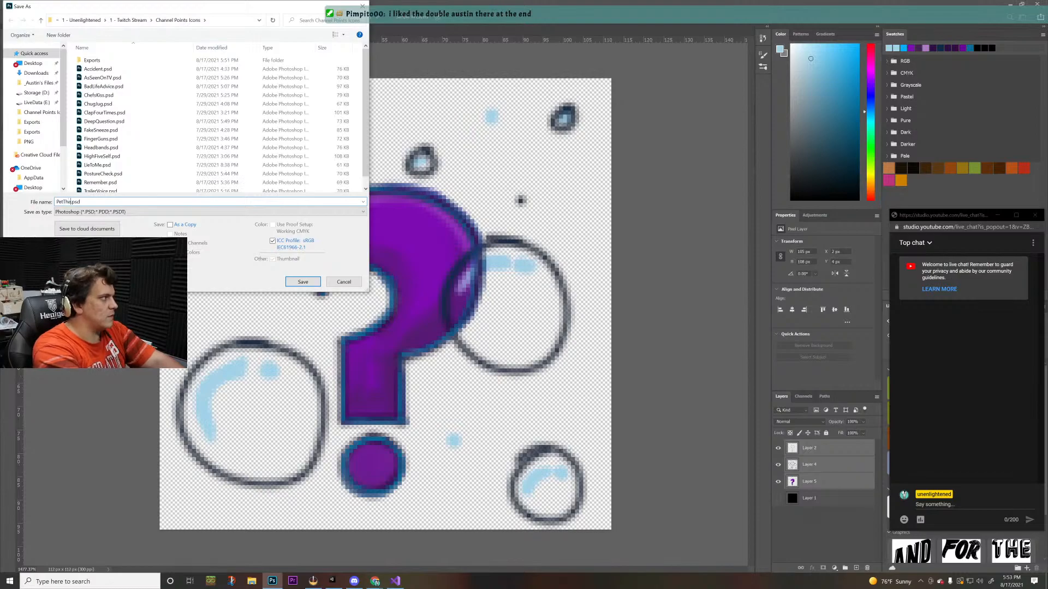
text(DamnDog)
key(Return)
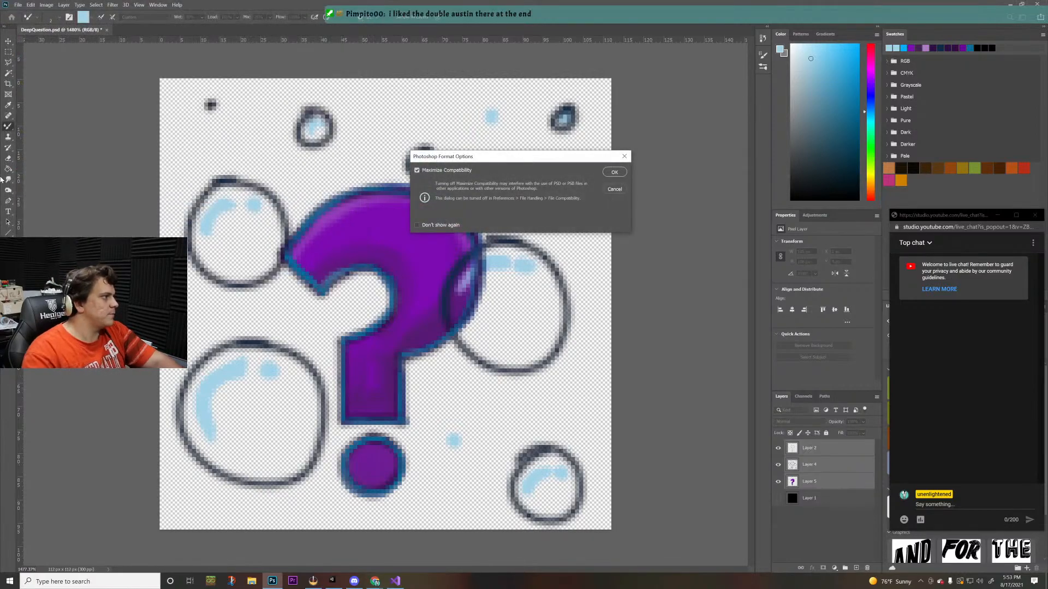
click(611, 172)
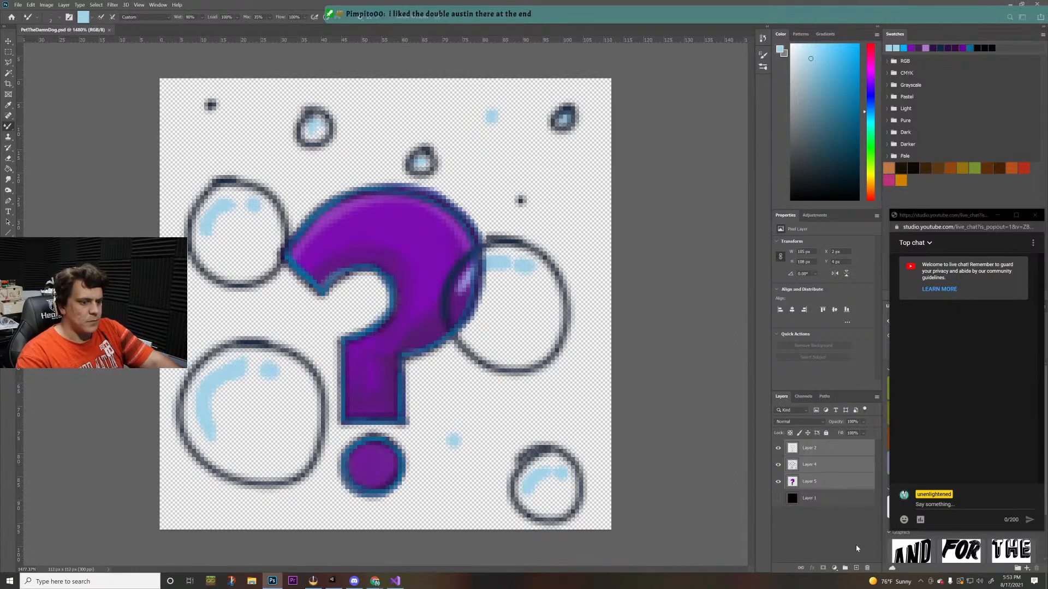
- Delete the selected question mark and bubble layers and add a new empty layer above the hidden black layer
drag(847, 480, 867, 568)
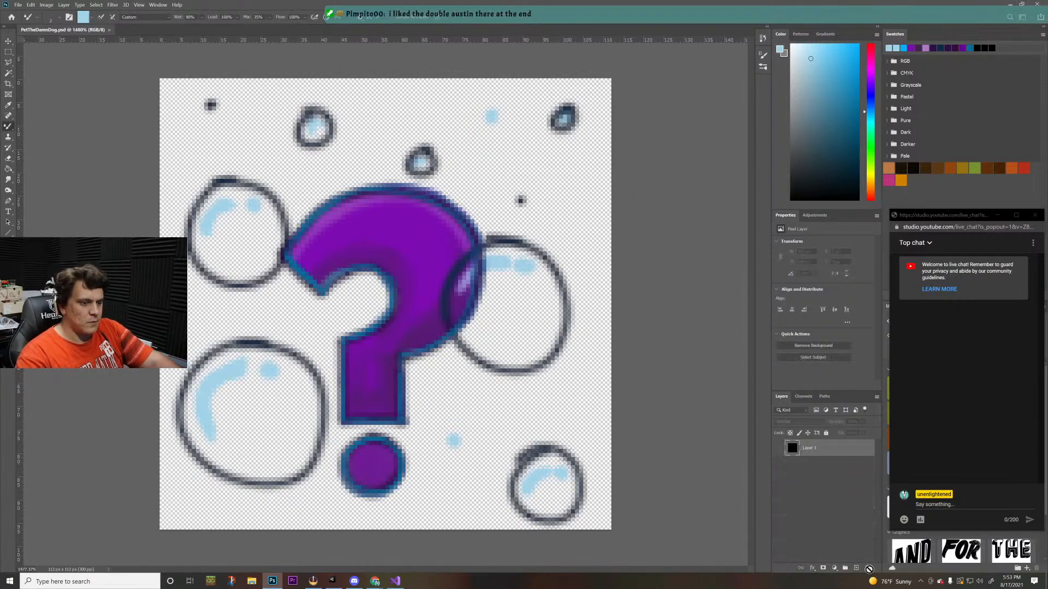
click(856, 568)
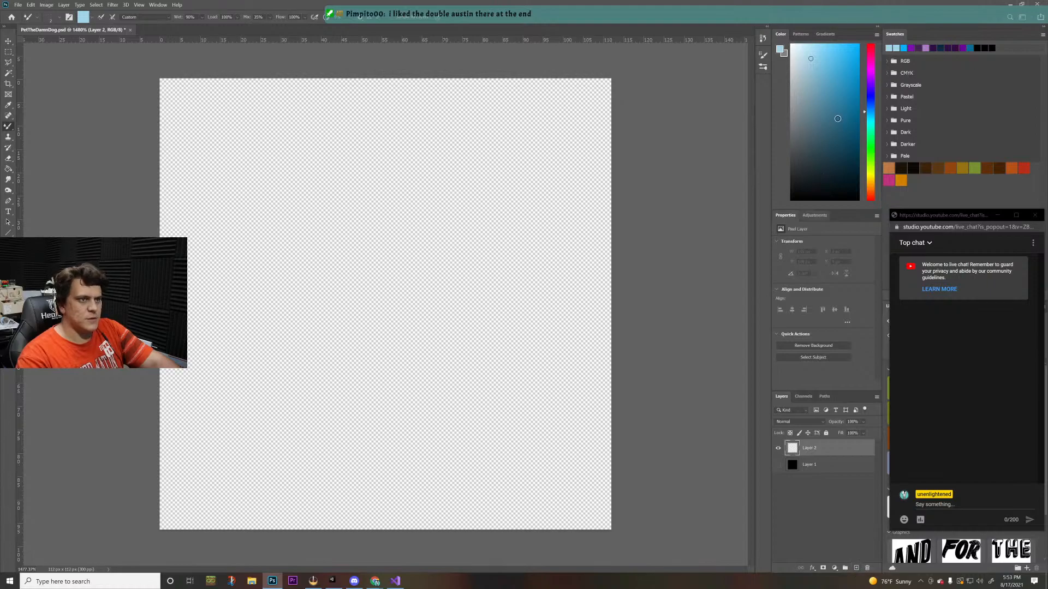
- Choose a bright blue foreground color, try a small looped brush stroke on the empty layer, and undo the stroke
drag(838, 118, 872, 70)
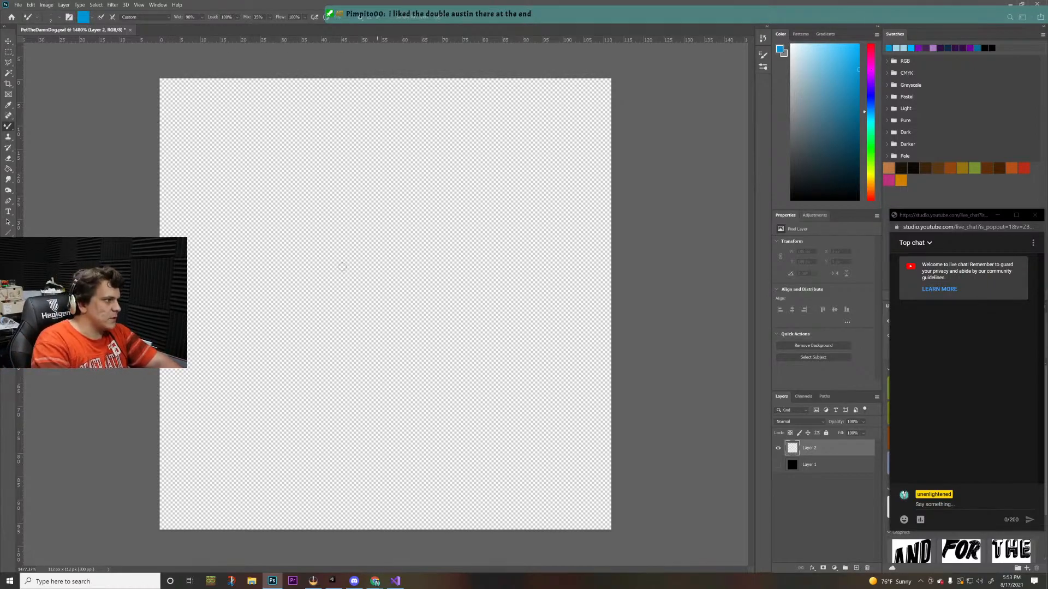
drag(323, 232, 327, 292)
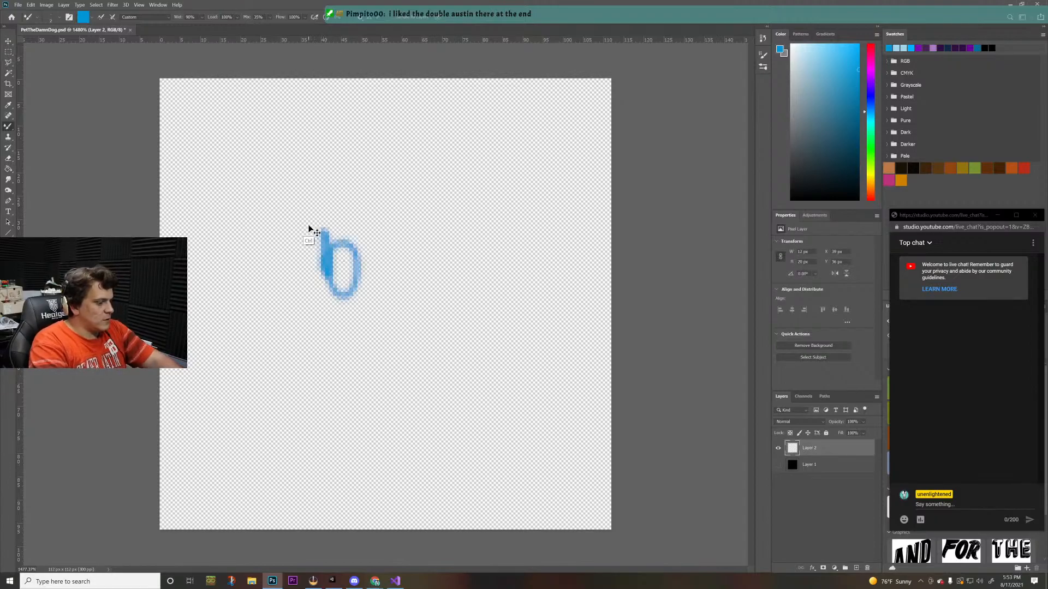
key(ctrl+z)
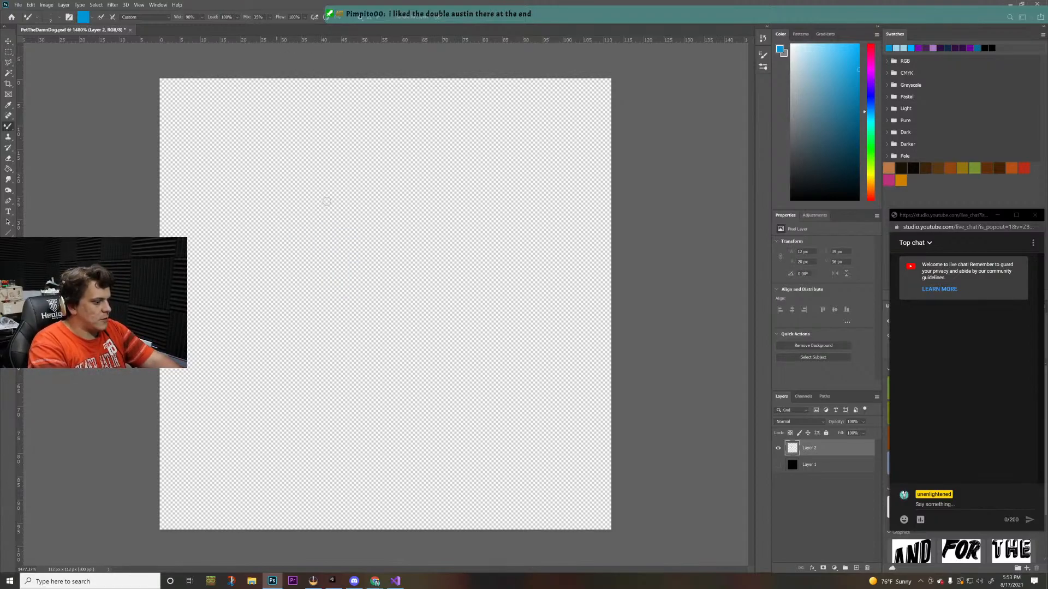
- Sketch two large overlapping round eyes with spiky fur above them, and move the sketch down toward the canvas center
mouse_move(308, 197)
mouse_down()
mouse_move(350, 238)
mouse_move(333, 321)
mouse_move(355, 229)
mouse_move(321, 248)
mouse_move(421, 192)
mouse_move(488, 257)
mouse_move(440, 297)
mouse_move(388, 270)
mouse_move(437, 298)
mouse_move(459, 230)
mouse_move(441, 295)
mouse_up()
mouse_move(180, 156)
mouse_down()
mouse_move(232, 225)
mouse_move(219, 143)
mouse_move(257, 117)
mouse_move(295, 161)
mouse_move(344, 158)
mouse_move(385, 145)
mouse_move(428, 96)
mouse_move(469, 102)
mouse_move(458, 146)
mouse_move(478, 174)
mouse_move(504, 149)
mouse_move(526, 161)
mouse_move(484, 190)
mouse_up()
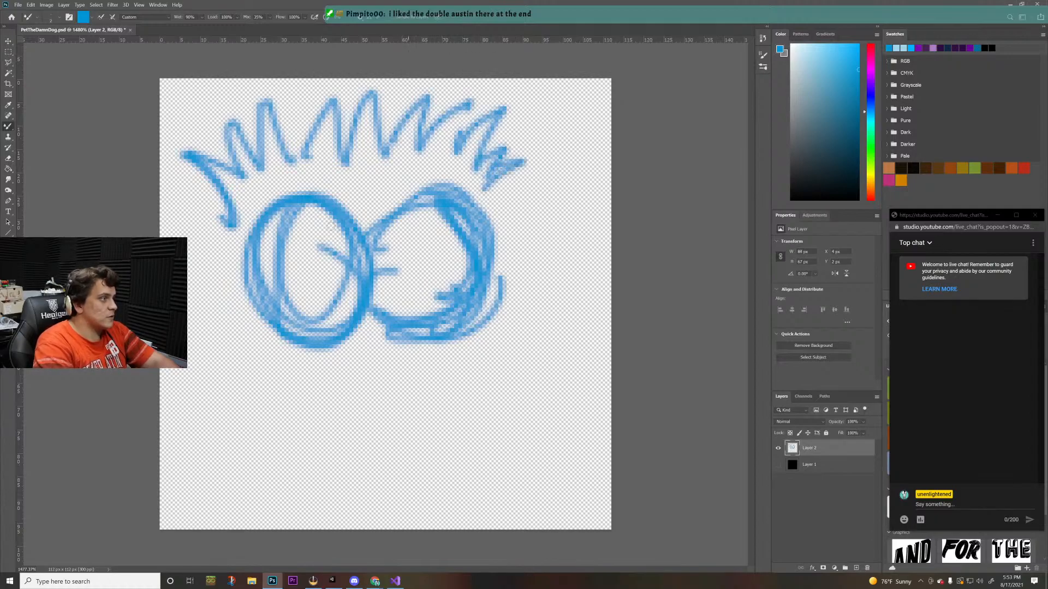
key(ctrl+t)
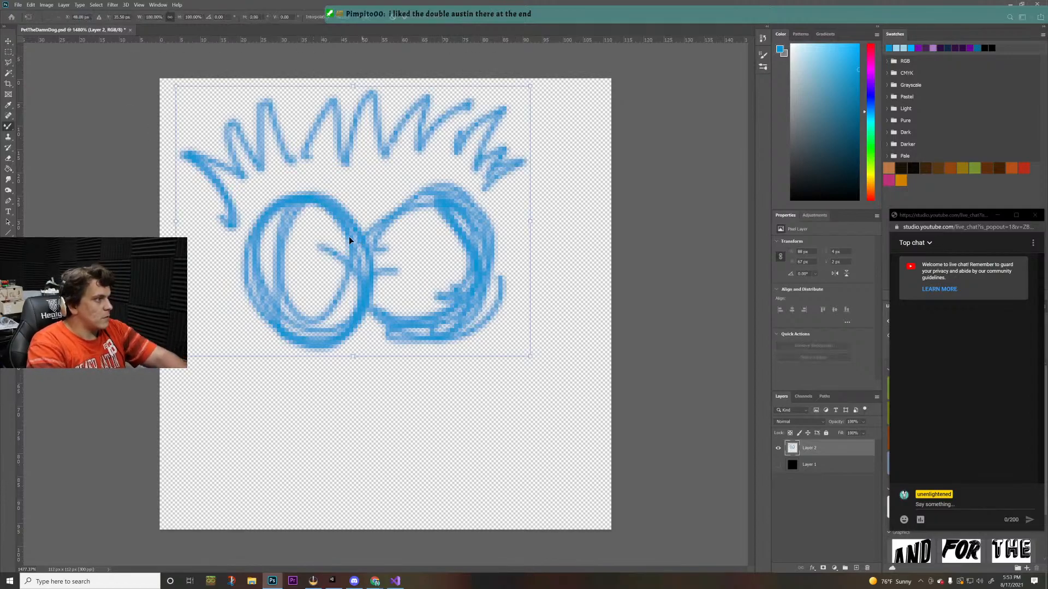
drag(349, 237, 377, 280)
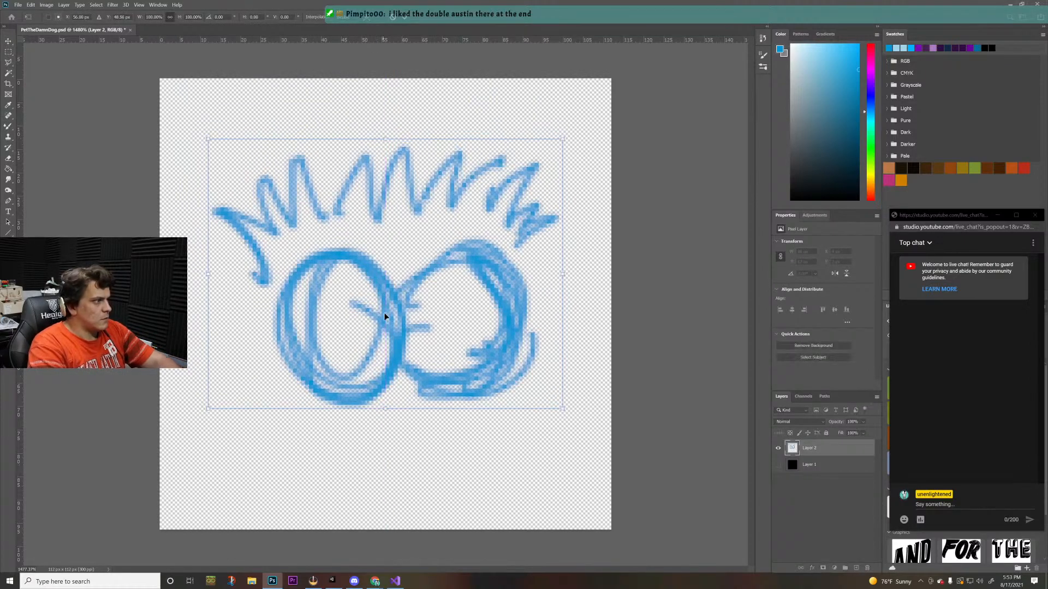
key(Return)
- Brush a stepped nose outline beneath the two eyes and fill a small round pupil inside each eye
key(b)
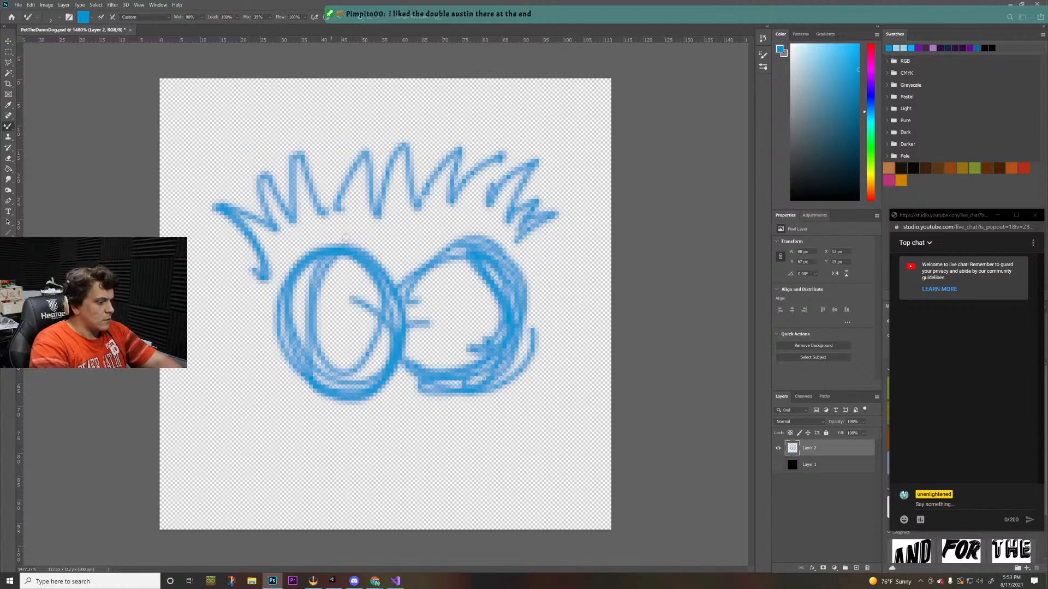
mouse_move(381, 370)
mouse_down()
mouse_move(350, 387)
mouse_move(452, 405)
mouse_move(383, 405)
mouse_move(349, 421)
mouse_move(411, 465)
mouse_move(460, 394)
mouse_up()
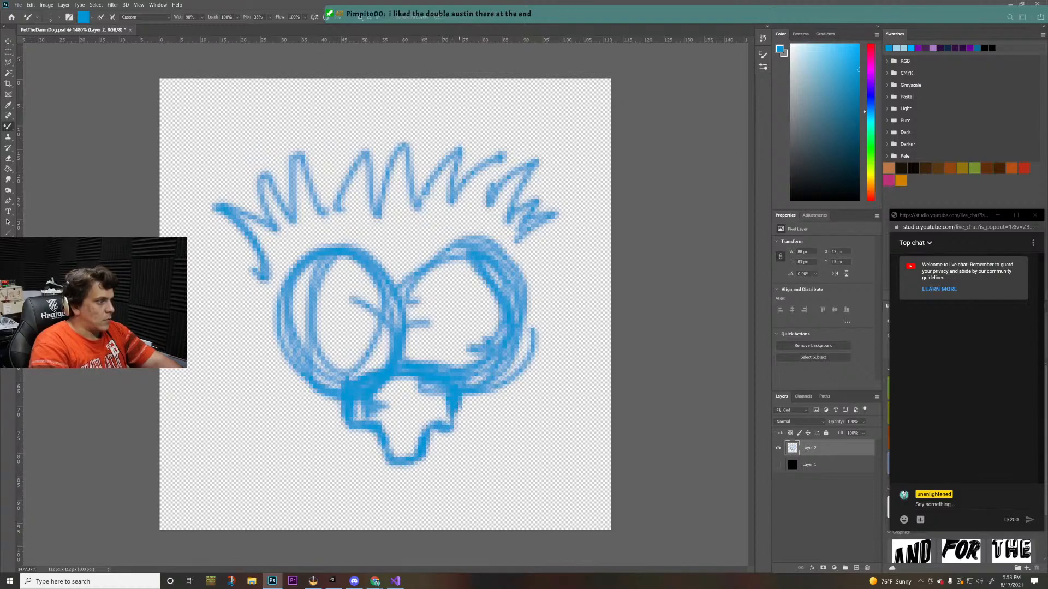
drag(341, 310, 343, 319)
drag(351, 322, 331, 321)
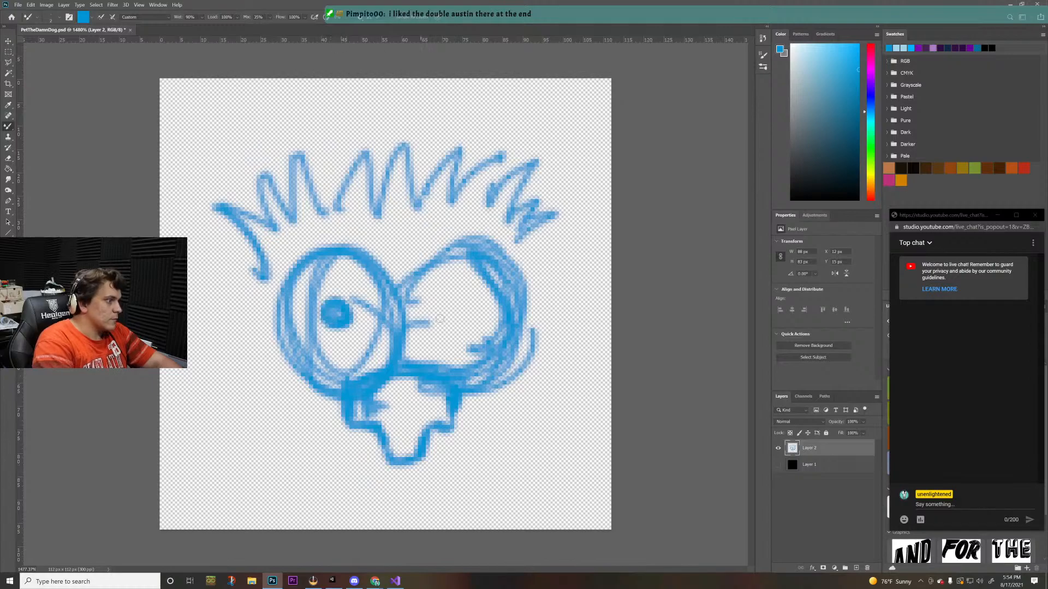
mouse_move(467, 309)
mouse_down()
mouse_move(449, 306)
mouse_move(470, 309)
mouse_up()
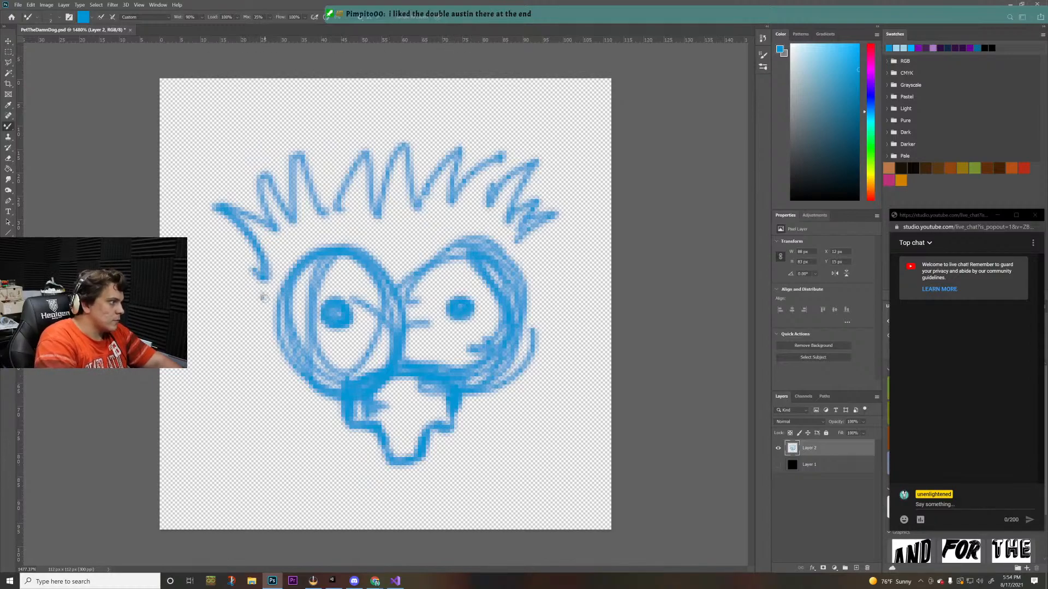
mouse_move(263, 298)
mouse_down()
mouse_move(230, 269)
mouse_move(276, 234)
mouse_up()
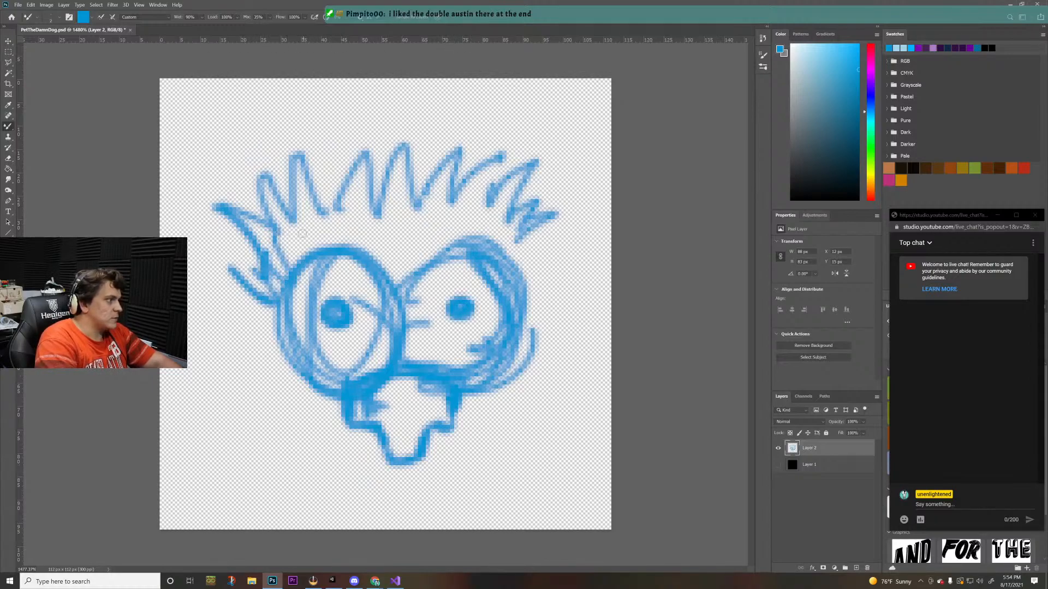
key(ctrl+z)
key(ctrl+z)
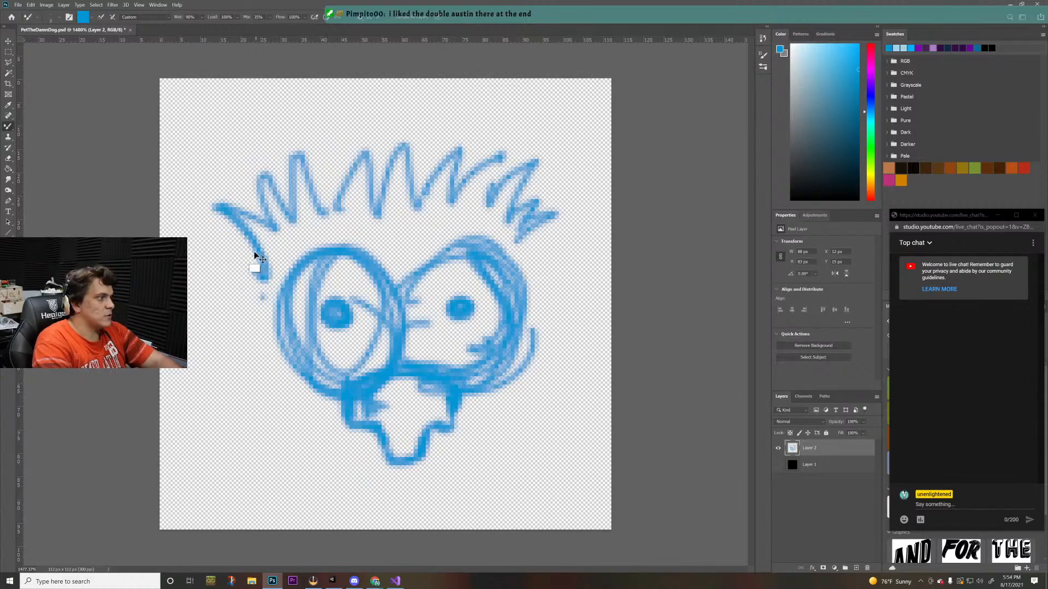
key(ctrl+z)
key(ctrl+z)
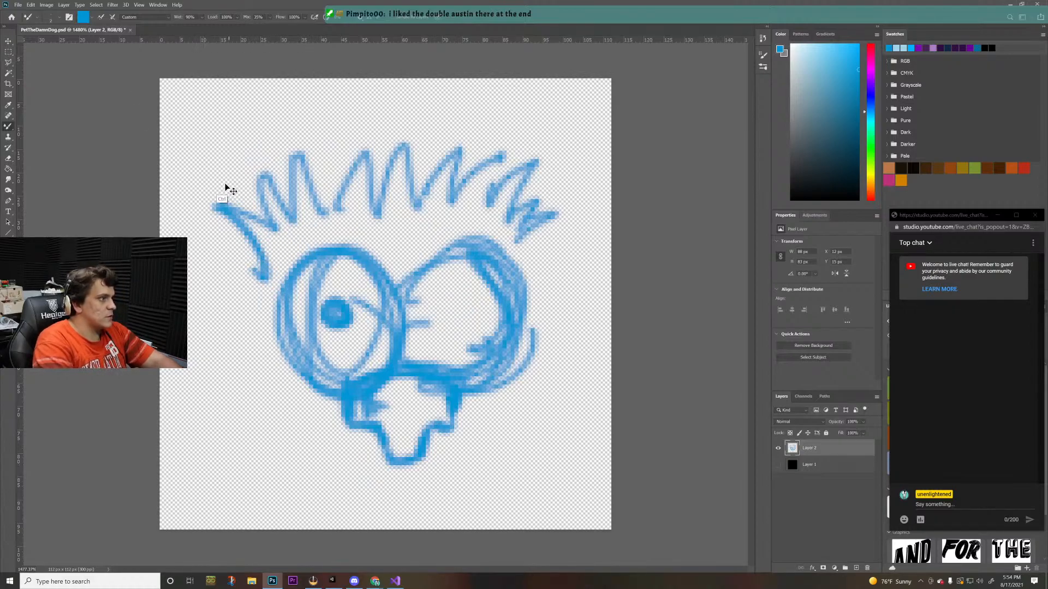
key(ctrl+shift+z)
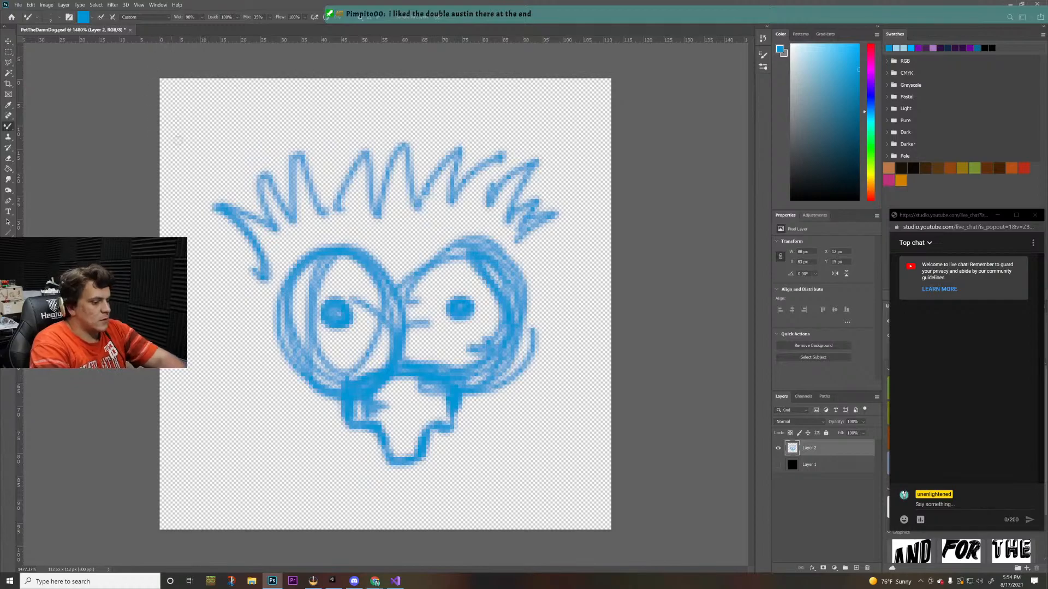
- Select the spiky fur above the eyes with the Polygonal Lasso, delete it, and clear the selection
key(l)
click(251, 289)
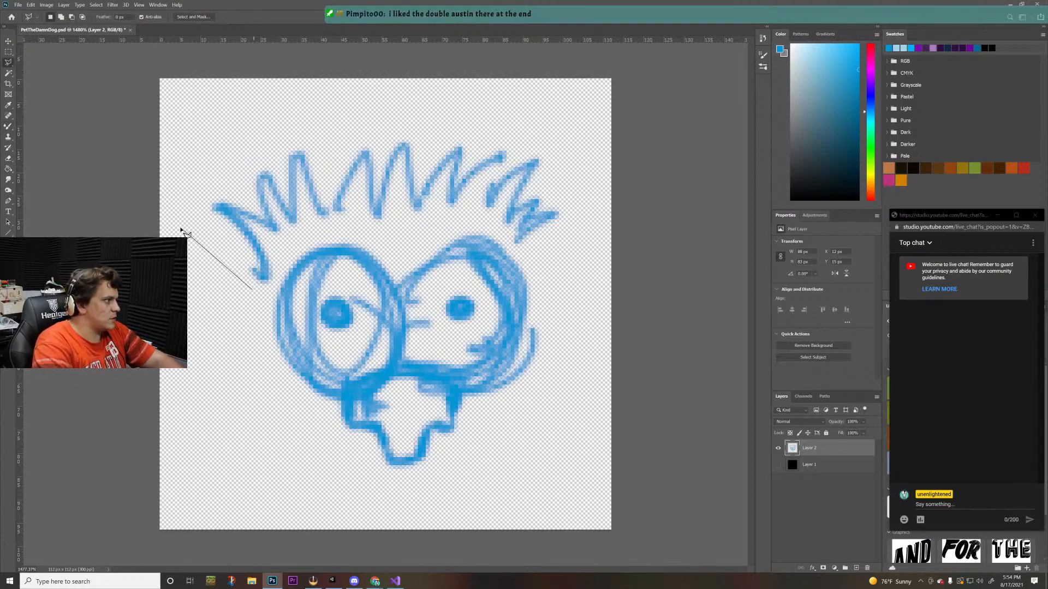
click(177, 162)
click(237, 133)
click(342, 114)
click(454, 119)
click(575, 154)
click(574, 223)
click(557, 258)
click(507, 249)
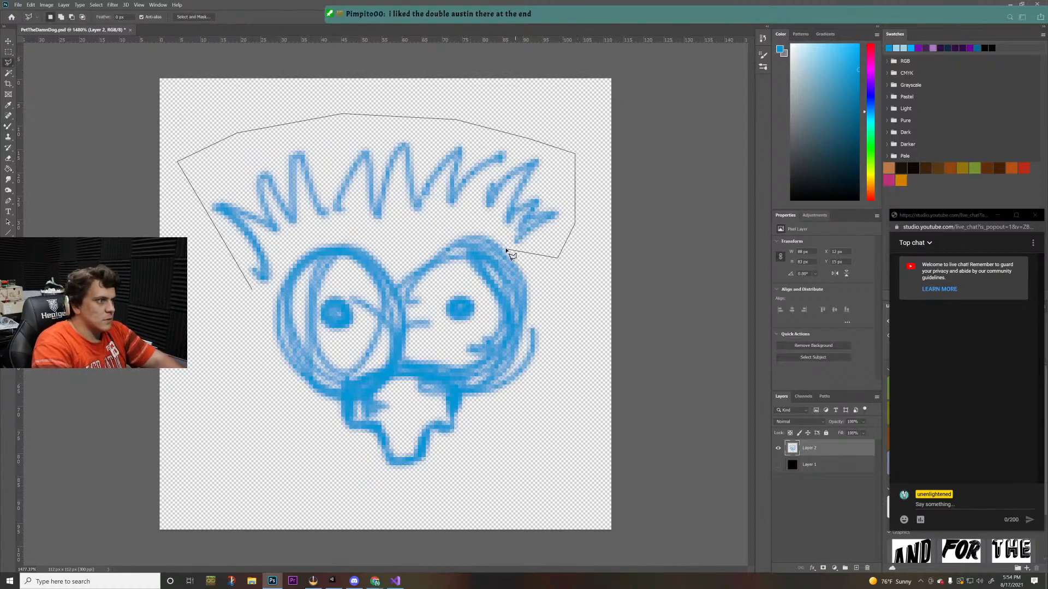
click(476, 216)
click(362, 233)
click(298, 218)
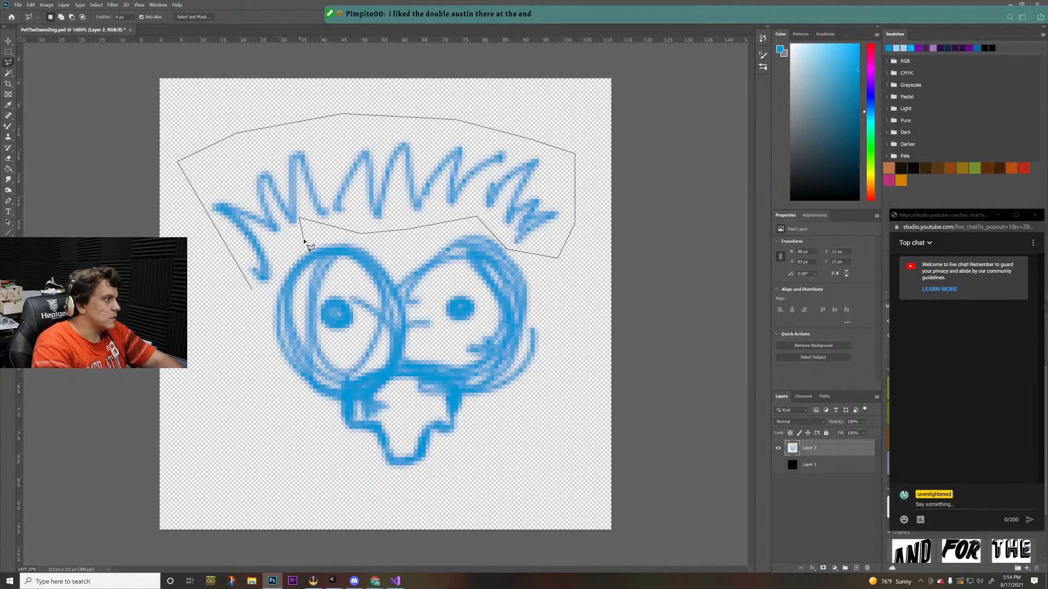
click(254, 291)
key(Delete)
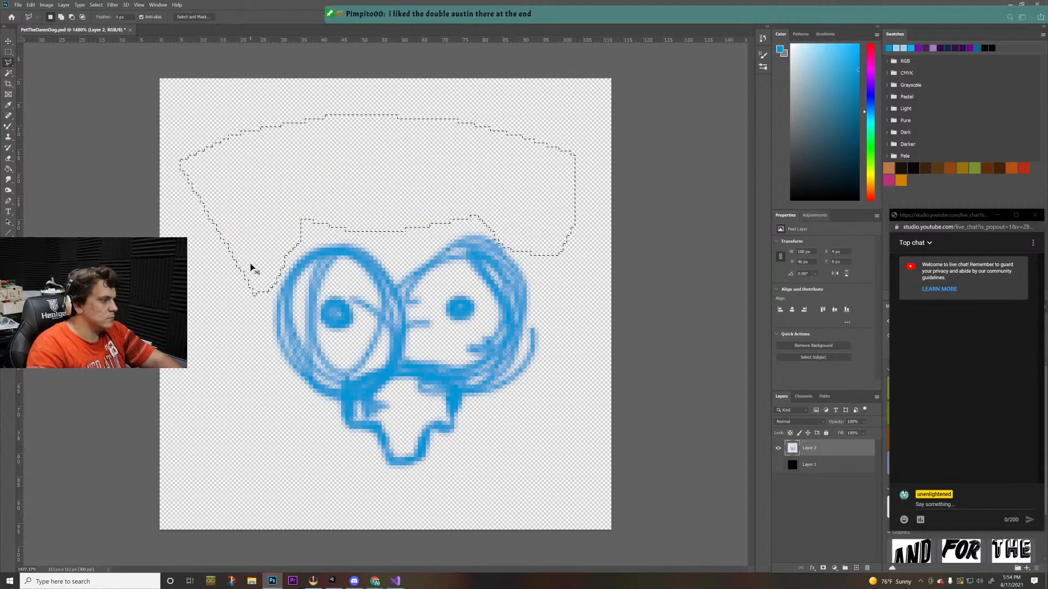
key(ctrl+d)
- Move the remaining eyes and nose sketch slightly up and to the left with Free Transform
key(b)
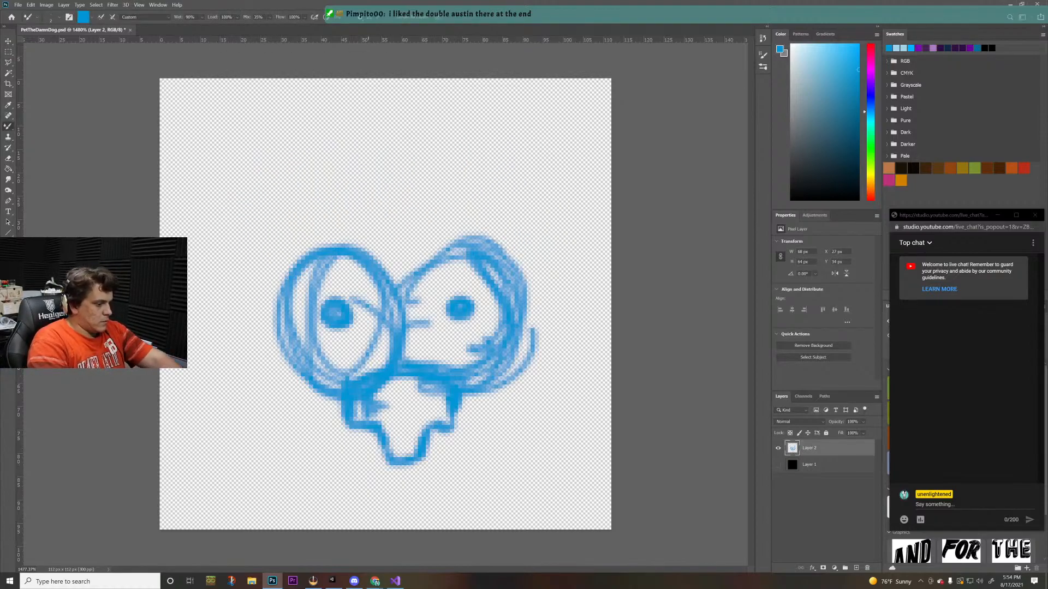
key(ctrl+t)
drag(422, 395, 402, 359)
mouse_move(397, 318)
mouse_down()
mouse_move(393, 335)
mouse_move(391, 323)
mouse_move(401, 327)
mouse_up()
key(Return)
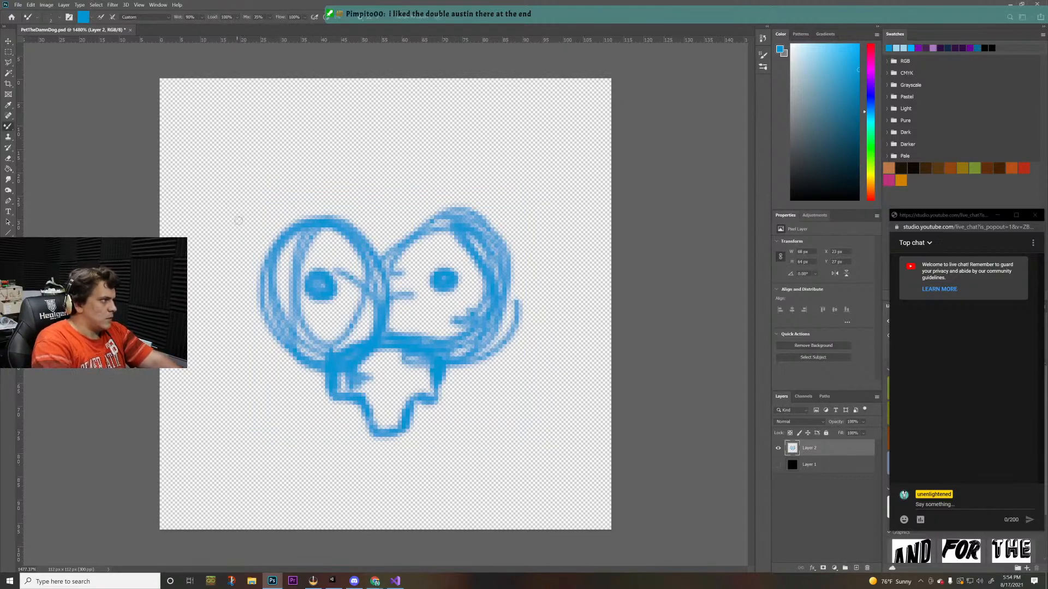
- Sketch a wide spiky fur fringe across the top of the head and long shaggy ears down both sides
mouse_move(238, 220)
mouse_down()
mouse_move(210, 176)
mouse_move(223, 173)
mouse_move(218, 128)
mouse_move(248, 174)
mouse_move(248, 120)
mouse_move(258, 150)
mouse_move(305, 92)
mouse_move(297, 159)
mouse_move(379, 109)
mouse_move(394, 161)
mouse_move(449, 111)
mouse_move(440, 166)
mouse_move(495, 109)
mouse_move(543, 215)
mouse_up()
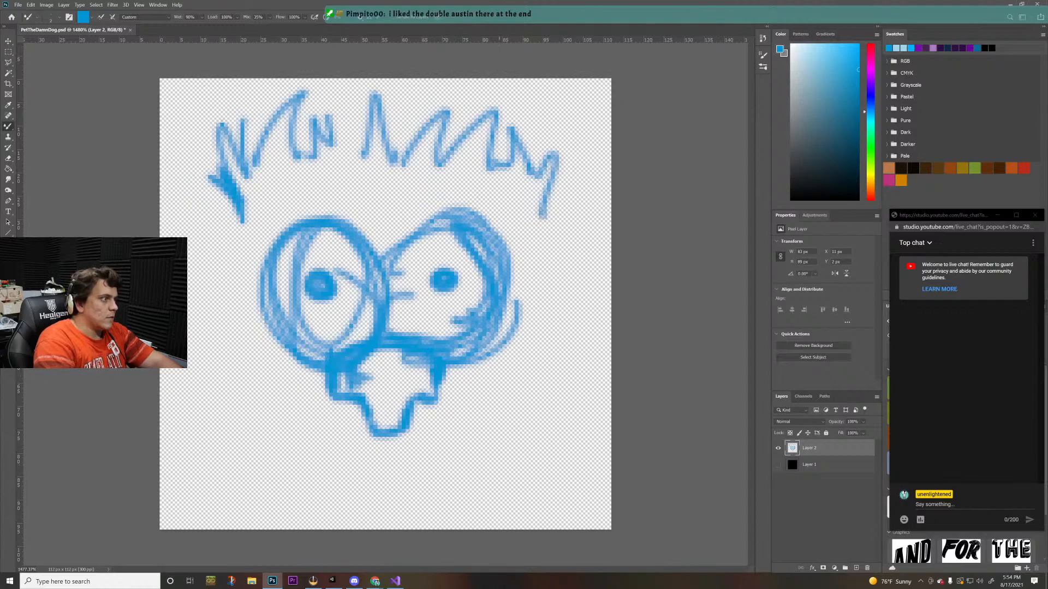
mouse_move(210, 157)
mouse_down()
mouse_move(189, 291)
mouse_move(205, 323)
mouse_move(202, 439)
mouse_move(217, 377)
mouse_move(238, 463)
mouse_move(251, 388)
mouse_move(271, 416)
mouse_move(292, 387)
mouse_move(289, 432)
mouse_move(292, 387)
mouse_move(280, 368)
mouse_up()
mouse_move(572, 225)
mouse_down()
mouse_move(562, 187)
mouse_move(589, 191)
mouse_move(573, 330)
mouse_move(579, 247)
mouse_move(580, 334)
mouse_move(593, 361)
mouse_move(578, 372)
mouse_move(568, 439)
mouse_move(546, 468)
mouse_move(525, 440)
mouse_move(503, 488)
mouse_move(505, 396)
mouse_move(475, 425)
mouse_move(477, 361)
mouse_up()
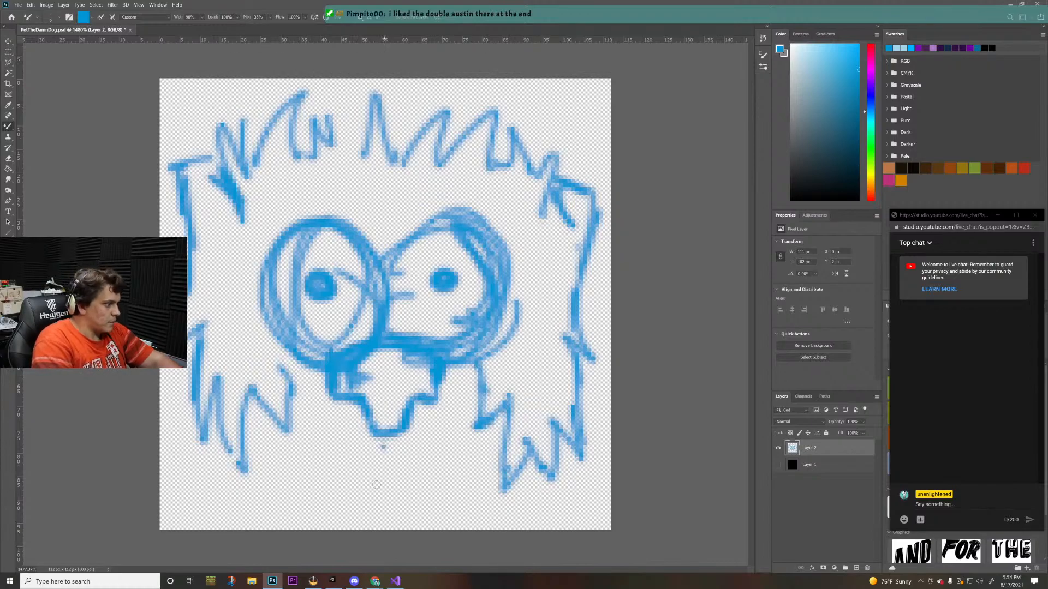
- Draw the center line below the nose and two muzzle lobes out to the ears, with jagged fur along their lower edges
drag(382, 446, 265, 454)
key(ctrl+z)
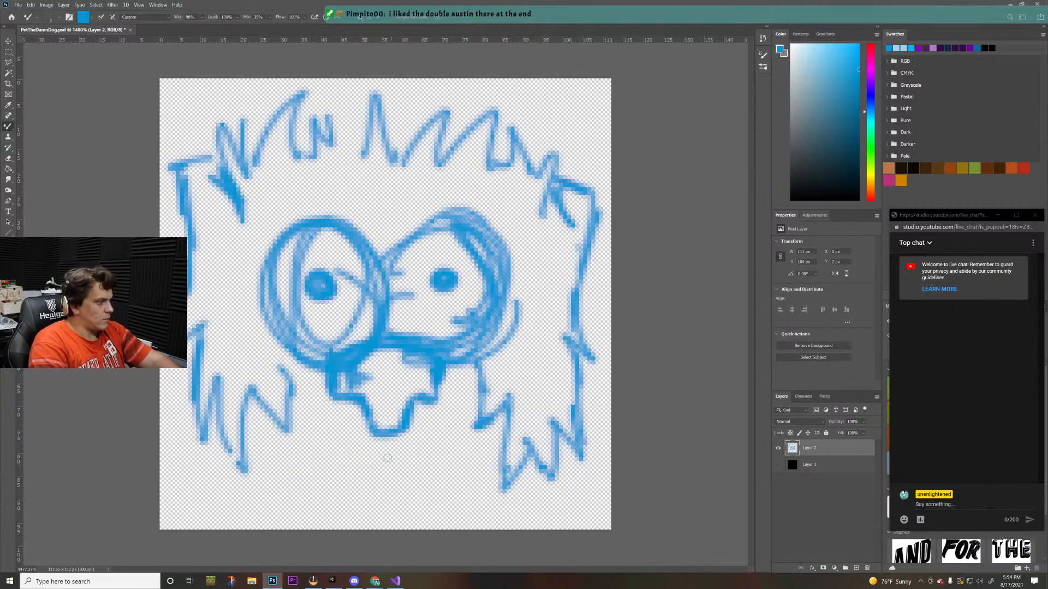
mouse_move(388, 440)
mouse_down()
mouse_move(359, 518)
mouse_move(243, 459)
mouse_up()
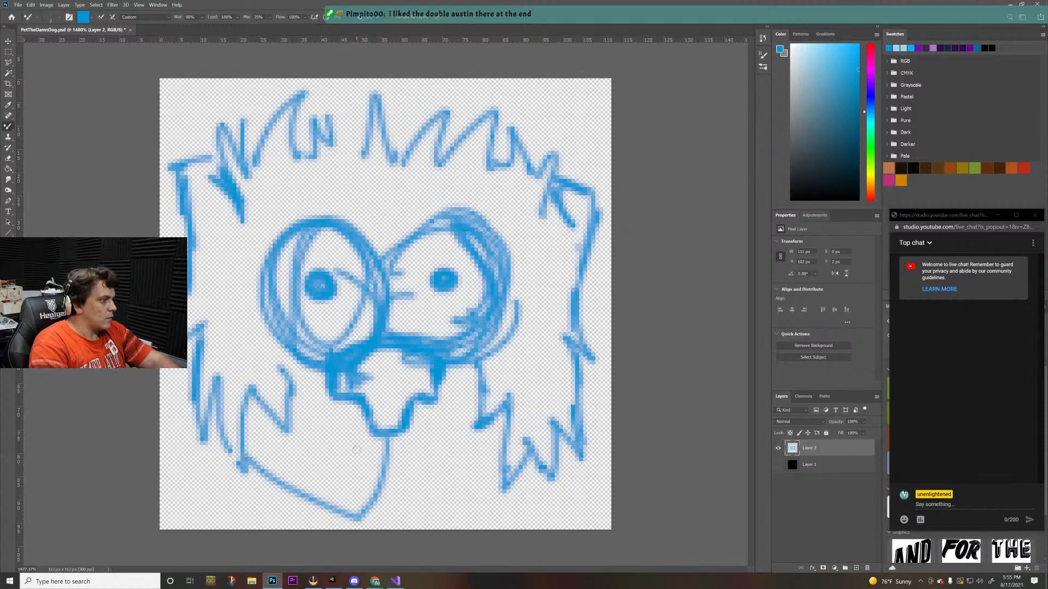
mouse_move(382, 481)
mouse_down()
mouse_move(413, 514)
mouse_move(499, 466)
mouse_up()
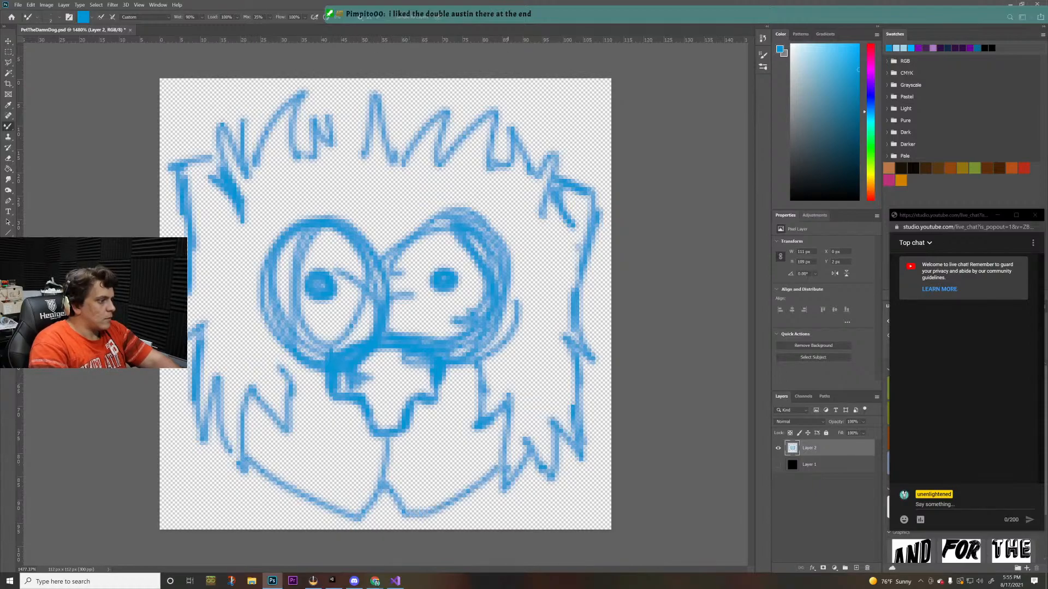
mouse_move(244, 455)
mouse_down()
mouse_move(305, 510)
mouse_move(364, 526)
mouse_move(376, 479)
mouse_up()
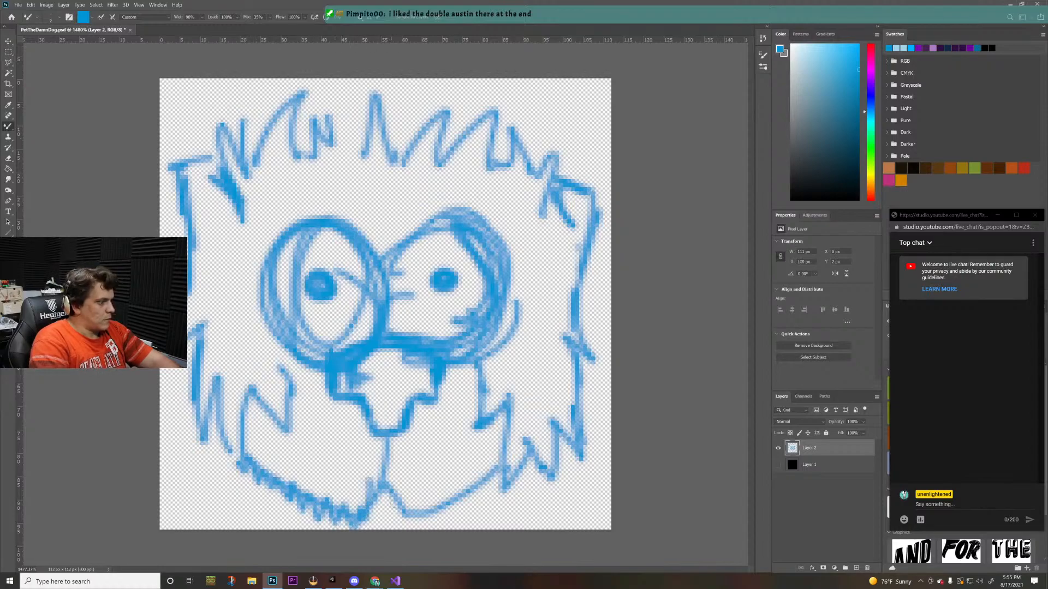
mouse_move(387, 523)
mouse_down()
mouse_move(420, 518)
mouse_move(523, 463)
mouse_up()
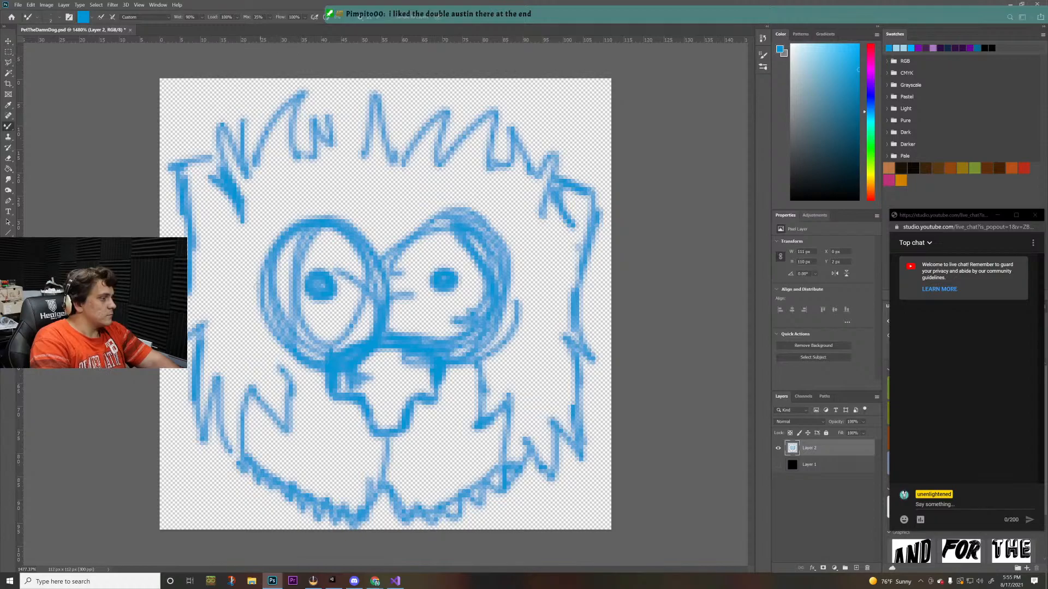
- Draw slanted drooping eyelid strokes across the upper part of both eyes, redoing the first attempt on the left eye
mouse_move(258, 288)
mouse_down()
mouse_move(317, 207)
mouse_move(269, 297)
mouse_move(328, 232)
mouse_up()
key(ctrl+z)
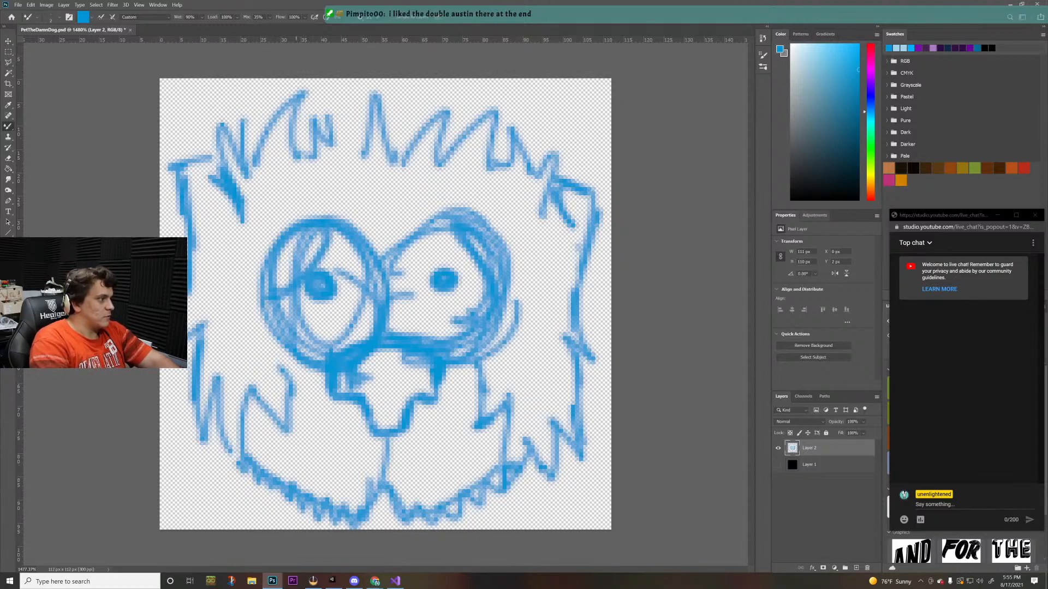
drag(267, 303, 324, 237)
drag(420, 240, 476, 268)
mouse_move(476, 267)
mouse_down()
mouse_move(402, 239)
mouse_move(484, 276)
mouse_move(403, 234)
mouse_move(486, 278)
mouse_up()
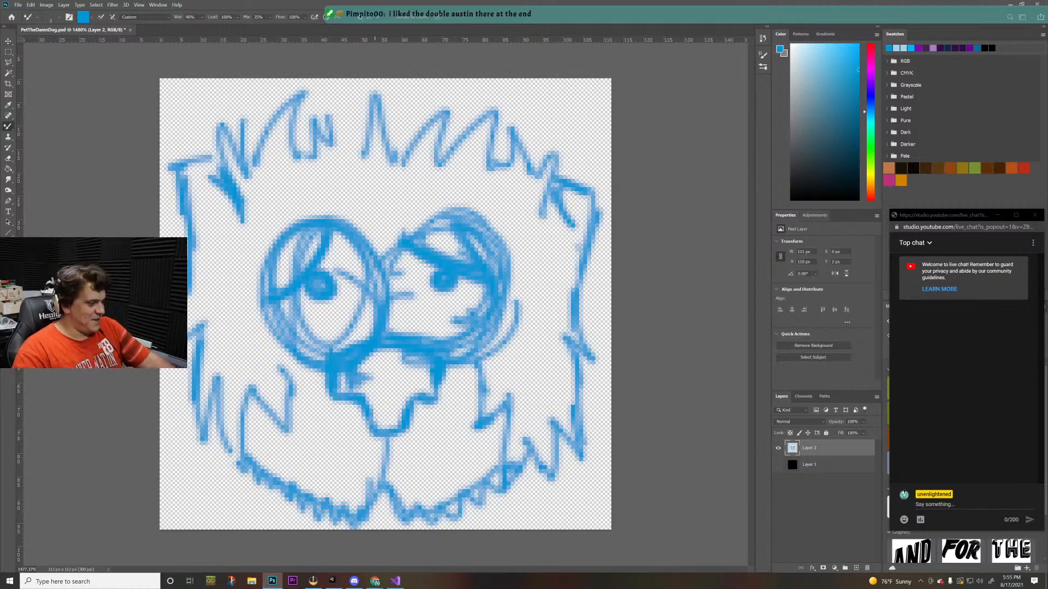
- Nudge the whole dog sketch slightly upward and add a new empty layer between it and the hidden black layer
key(ctrl+t)
drag(408, 348, 407, 343)
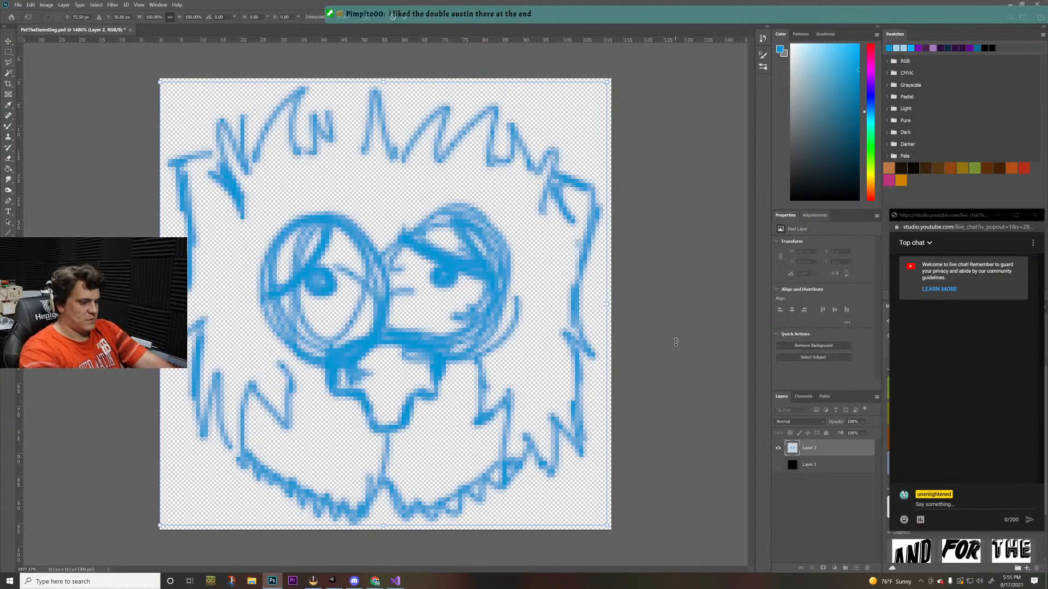
key(Return)
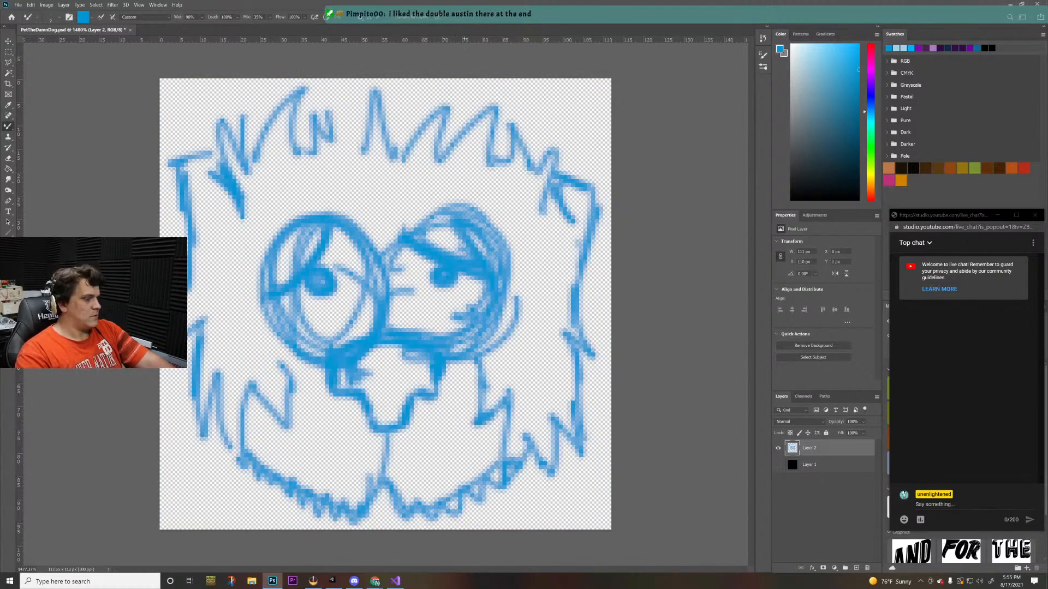
click(855, 568)
drag(844, 454, 845, 470)
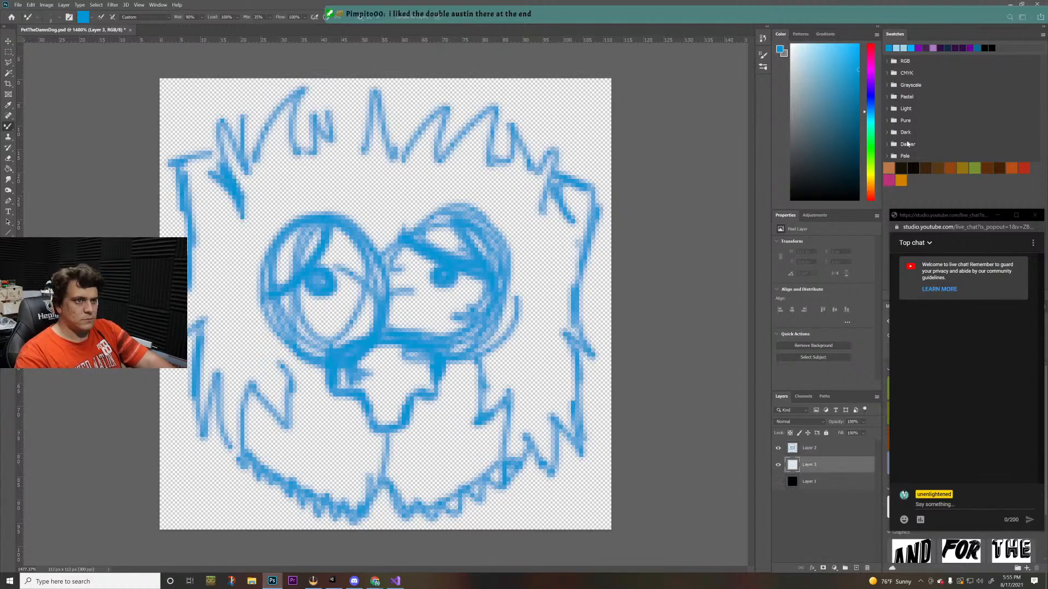
- Choose a reddish orange-brown foreground color for the new layer, undoing a test stroke over the left ear along the way
drag(873, 155, 872, 185)
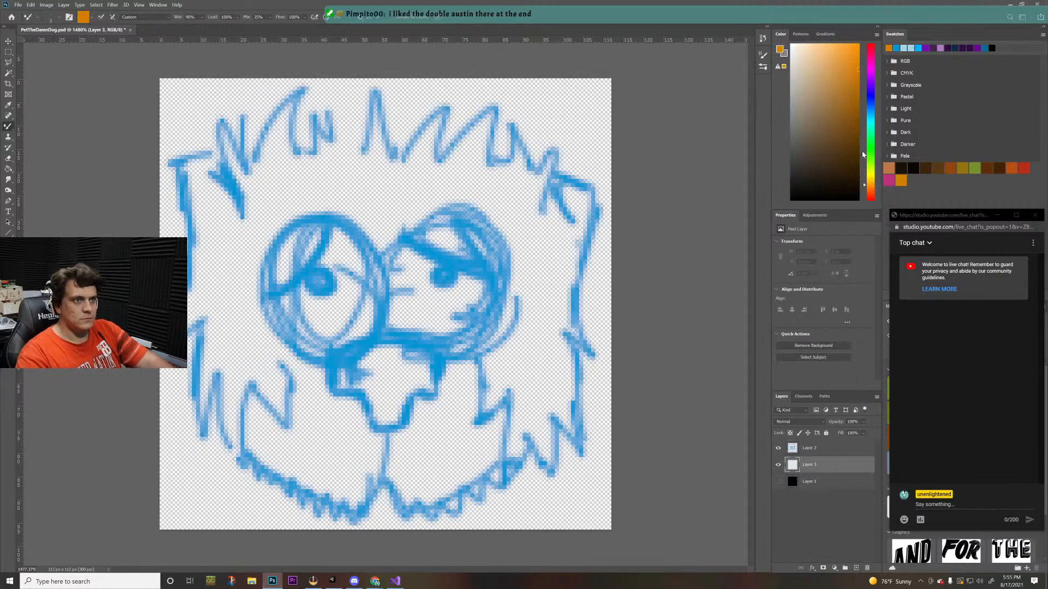
click(823, 54)
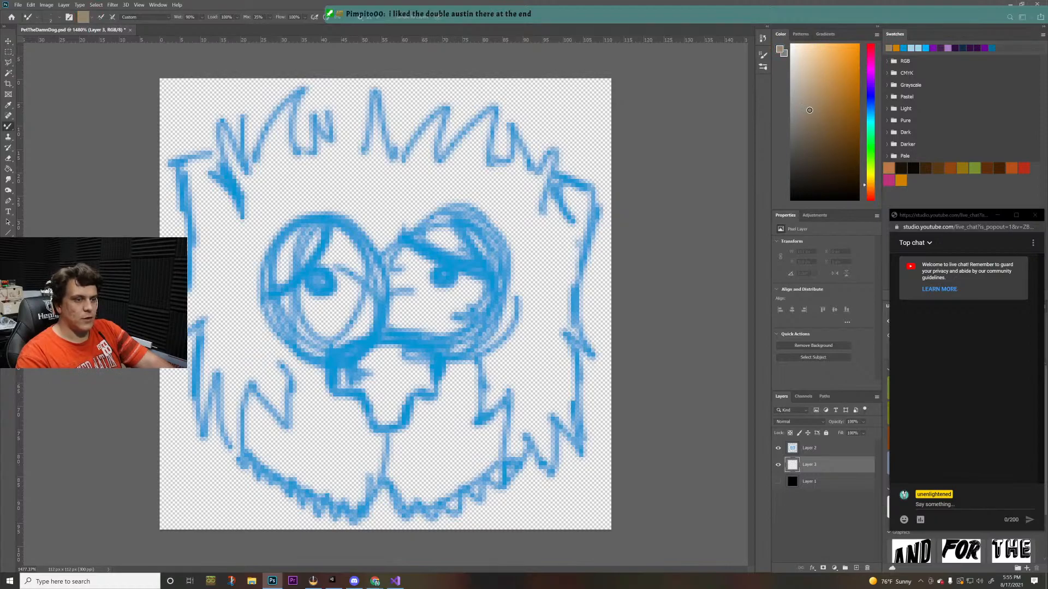
drag(809, 110, 848, 97)
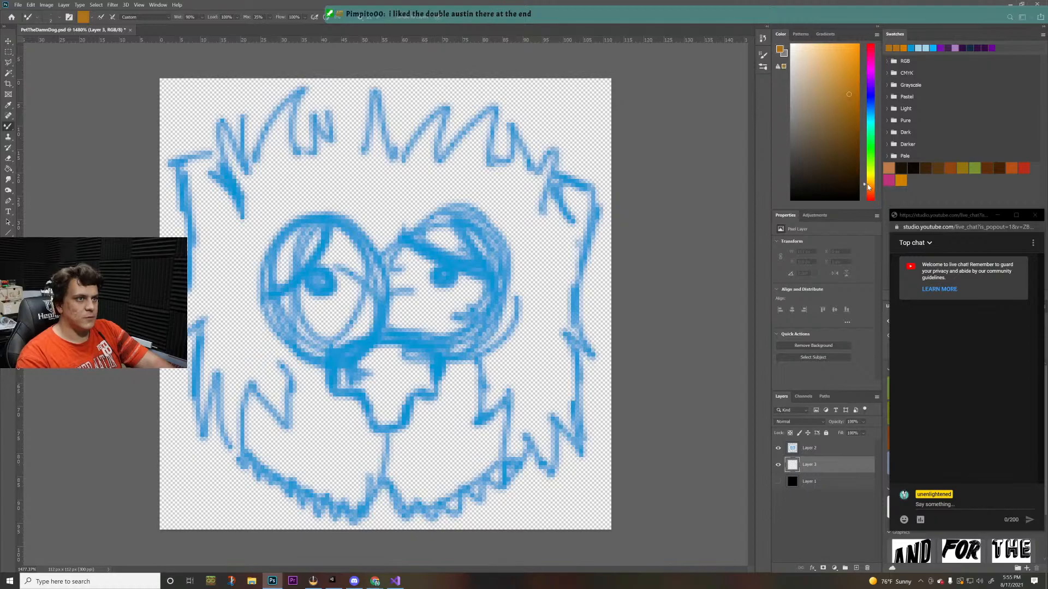
click(868, 187)
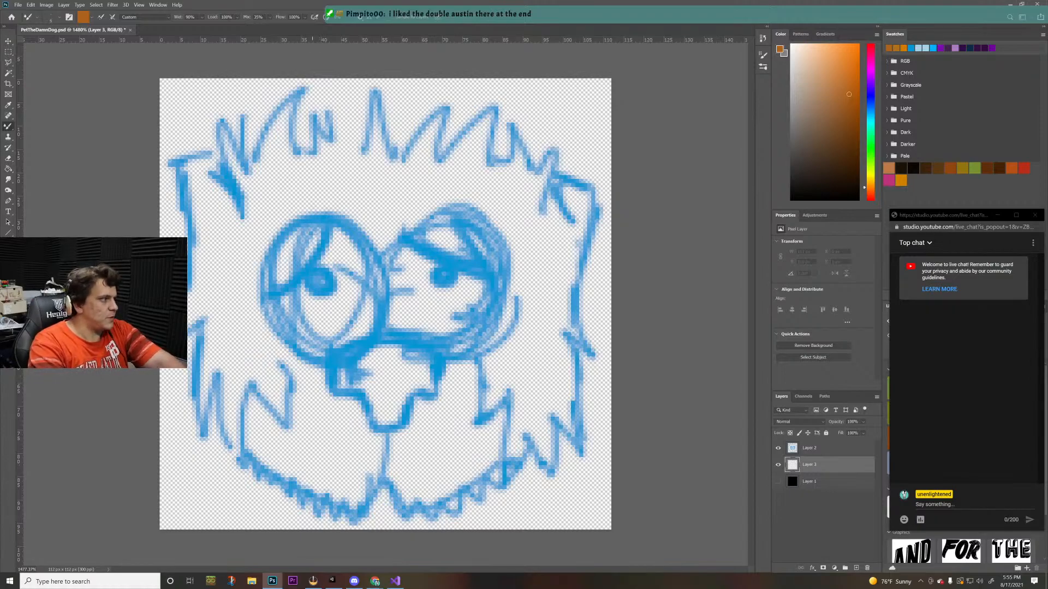
drag(240, 246, 186, 164)
key(ctrl+z)
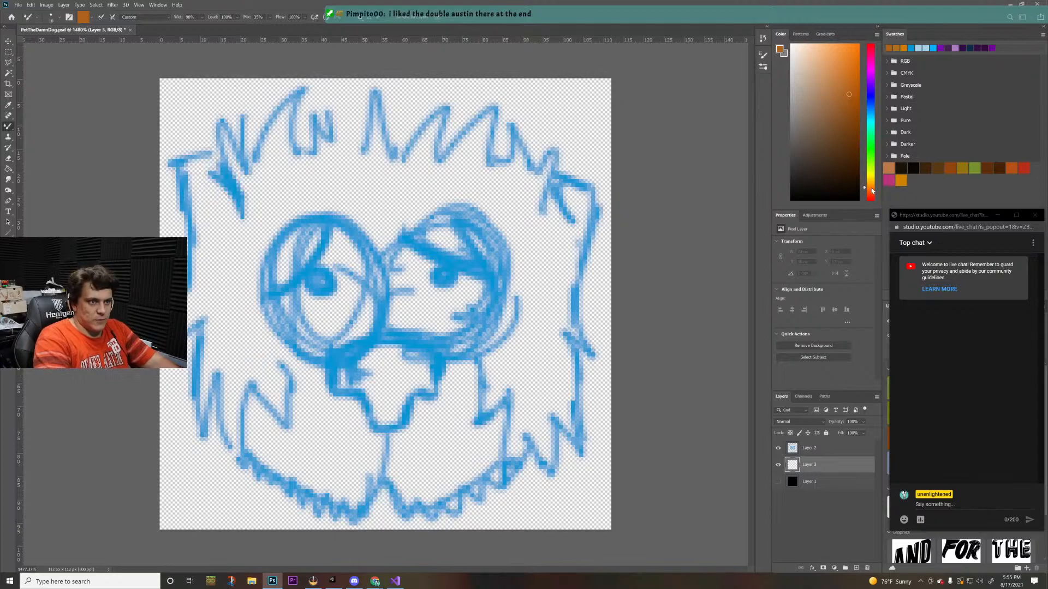
drag(871, 187, 872, 191)
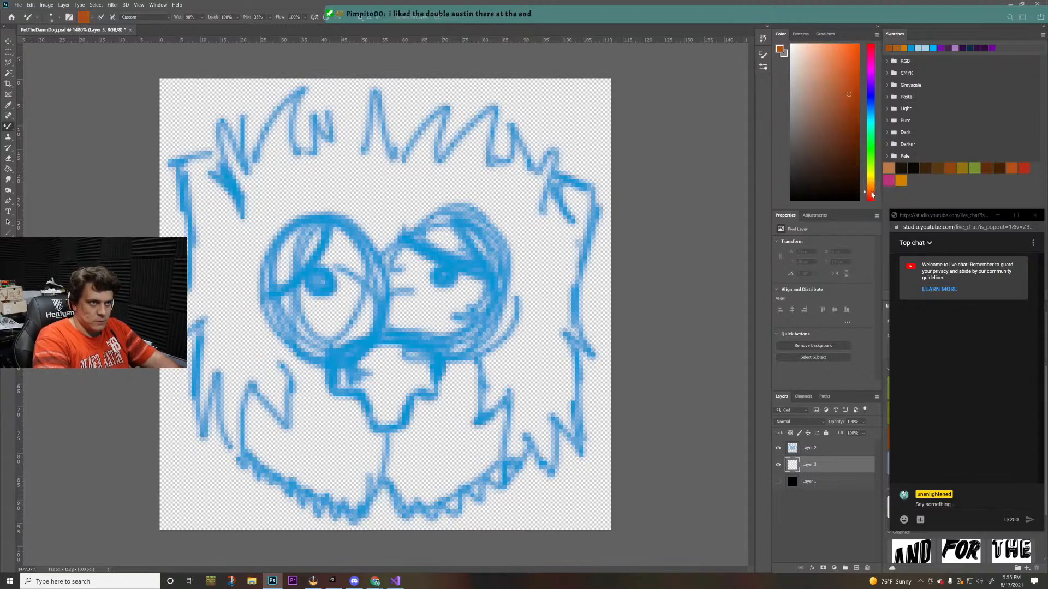
- Paint orange-brown fill beneath the whole head sketch, leaving the inner eyes and nose open and undoing the first stroke
drag(164, 229, 229, 180)
key(ctrl+z)
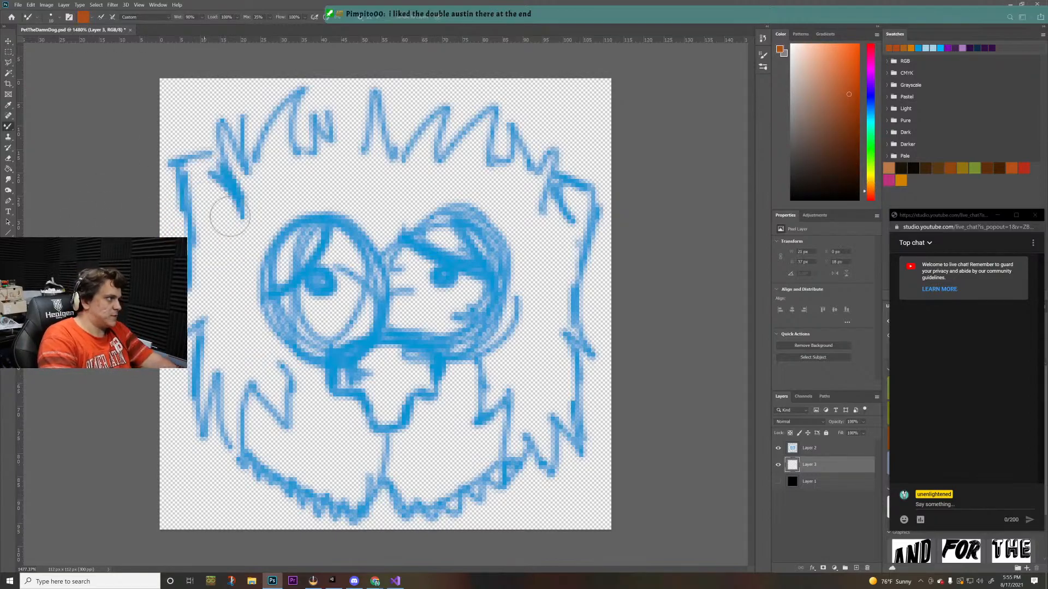
mouse_move(222, 217)
mouse_down()
mouse_move(245, 164)
mouse_move(306, 109)
mouse_move(411, 153)
mouse_move(418, 235)
mouse_move(458, 109)
mouse_move(491, 230)
mouse_move(532, 159)
mouse_move(568, 196)
mouse_move(600, 283)
mouse_move(491, 355)
mouse_move(491, 409)
mouse_move(551, 338)
mouse_move(584, 415)
mouse_move(568, 470)
mouse_move(485, 465)
mouse_move(382, 508)
mouse_move(360, 453)
mouse_move(463, 411)
mouse_move(442, 376)
mouse_move(349, 431)
mouse_move(278, 376)
mouse_move(247, 298)
mouse_move(283, 230)
mouse_move(338, 215)
mouse_move(218, 251)
mouse_move(333, 240)
mouse_up()
drag(423, 234, 497, 276)
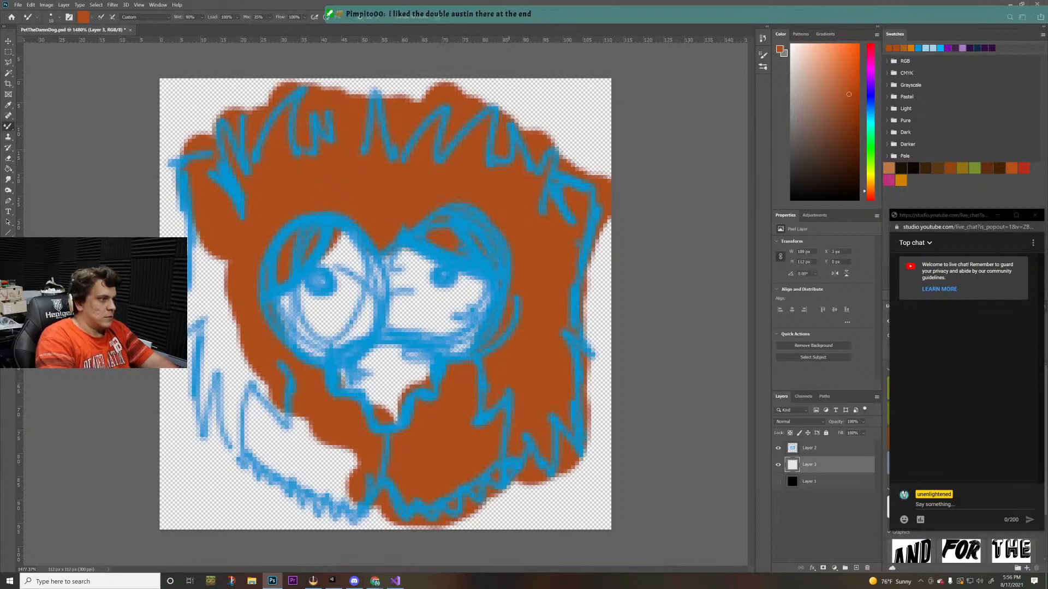
mouse_move(216, 256)
mouse_down()
mouse_move(229, 295)
mouse_move(215, 305)
mouse_move(194, 409)
mouse_move(227, 414)
mouse_move(303, 476)
mouse_move(323, 448)
mouse_move(347, 453)
mouse_up()
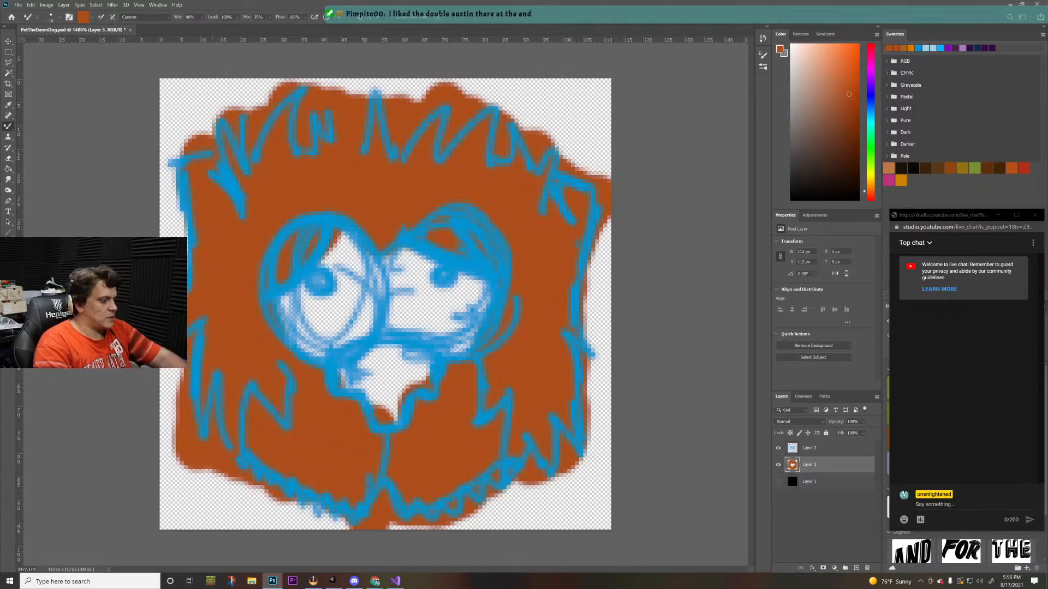
- Erase the orange-brown overflow around the hair tufts and down the right side, refilling the missing tip of the right-hand tuft
key(e)
mouse_move(195, 140)
mouse_down()
mouse_move(211, 143)
mouse_move(178, 145)
mouse_move(219, 97)
mouse_move(232, 127)
mouse_move(252, 109)
mouse_move(255, 148)
mouse_move(285, 84)
mouse_move(303, 144)
mouse_move(309, 107)
mouse_move(321, 112)
mouse_move(330, 90)
mouse_move(341, 128)
mouse_move(355, 101)
mouse_move(357, 131)
mouse_move(338, 147)
mouse_move(353, 113)
mouse_move(364, 117)
mouse_move(389, 98)
mouse_move(412, 153)
mouse_move(437, 90)
mouse_move(468, 86)
mouse_move(448, 141)
mouse_move(474, 104)
mouse_move(501, 92)
mouse_move(505, 126)
mouse_move(486, 131)
mouse_move(506, 148)
mouse_up()
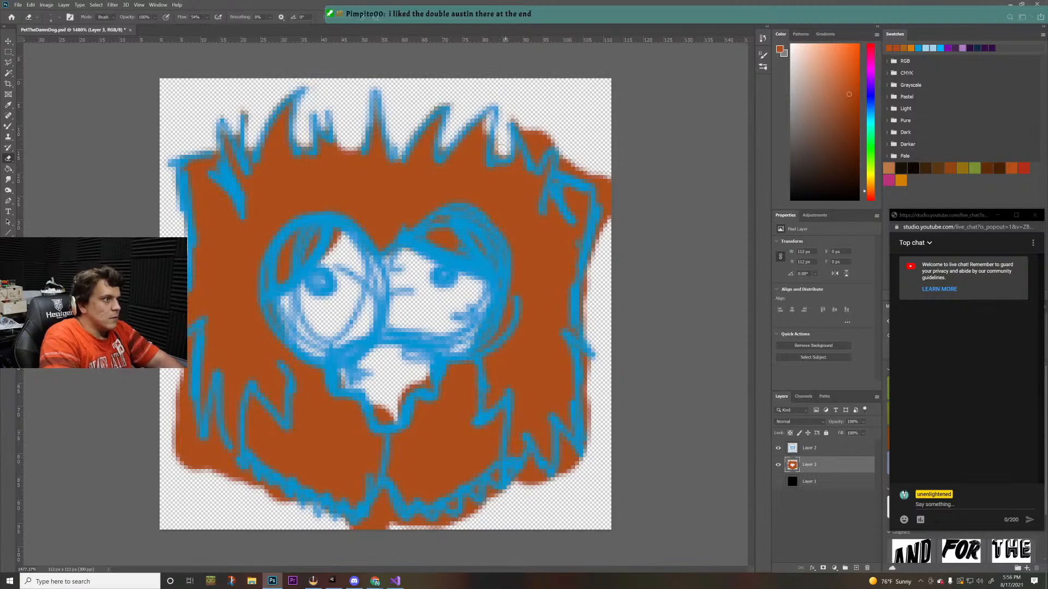
key(b)
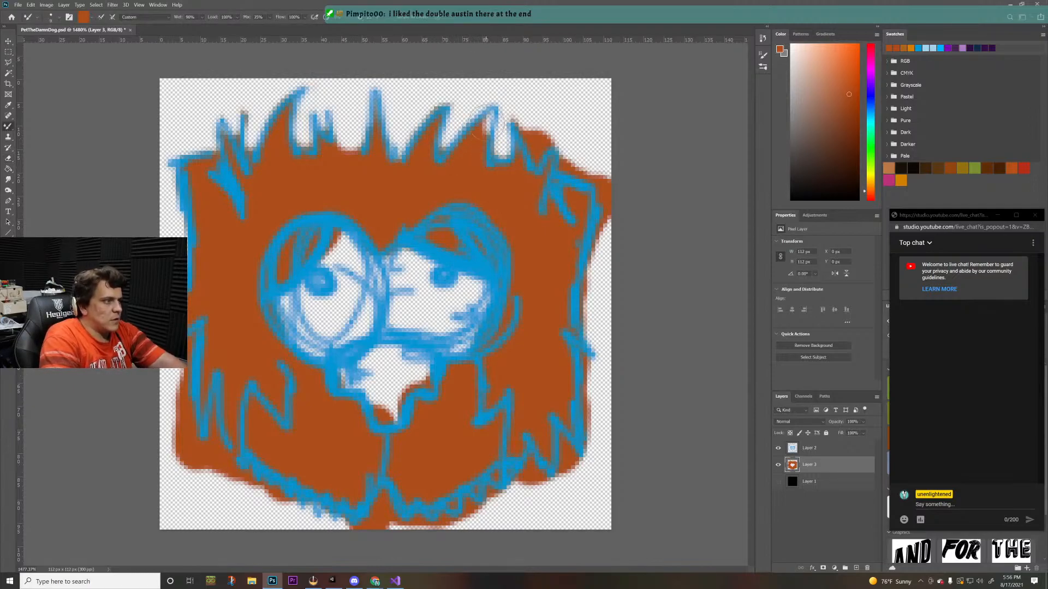
mouse_move(486, 131)
mouse_down()
mouse_move(480, 114)
mouse_move(504, 115)
mouse_up()
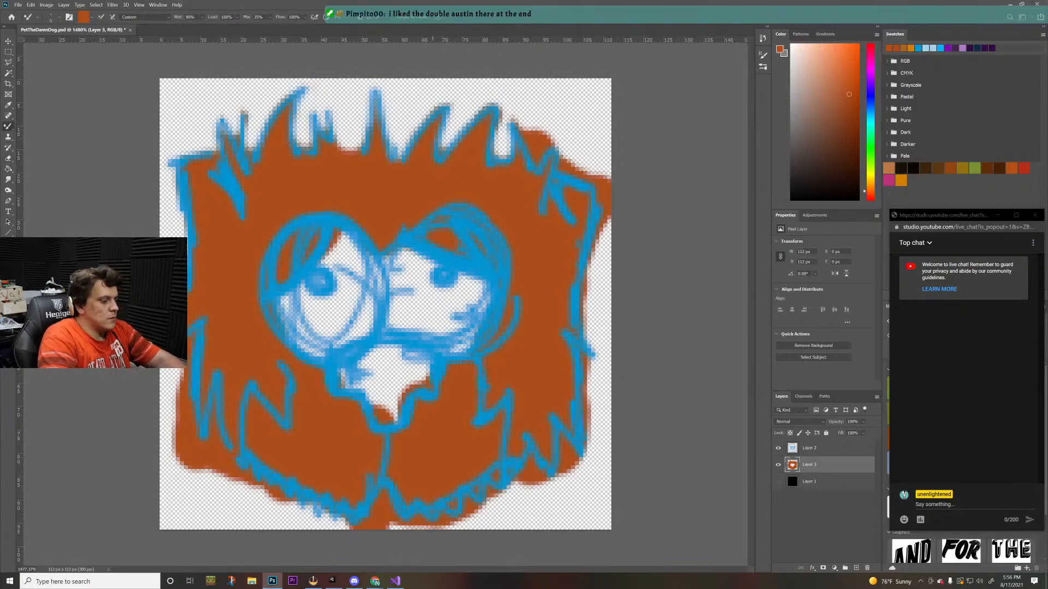
key(e)
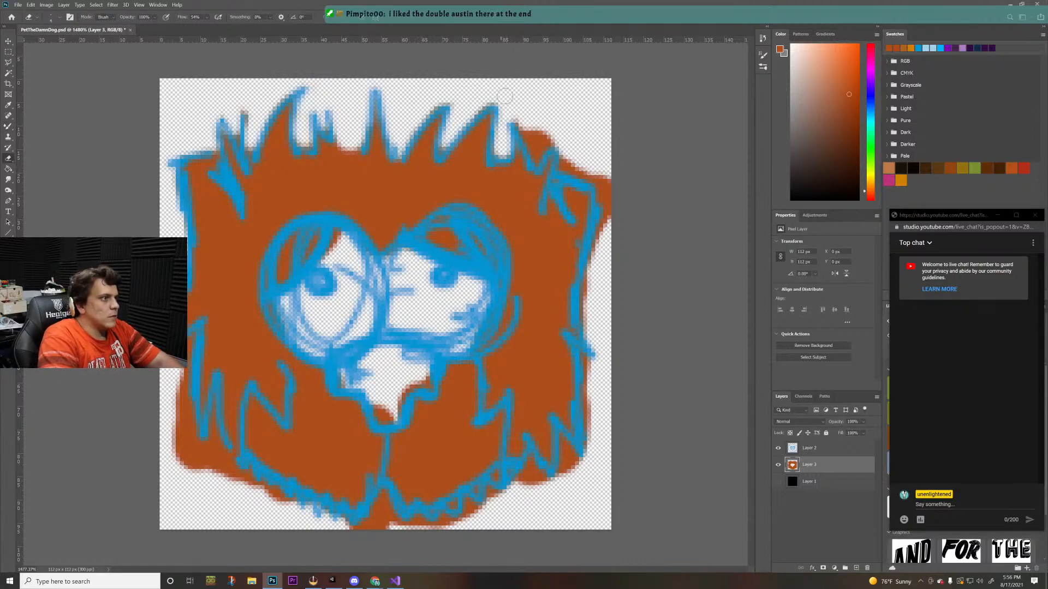
mouse_move(527, 98)
mouse_down()
mouse_move(536, 155)
mouse_move(551, 134)
mouse_move(597, 177)
mouse_move(580, 194)
mouse_move(600, 224)
mouse_move(599, 379)
mouse_move(582, 469)
mouse_move(570, 453)
mouse_move(572, 477)
mouse_move(565, 459)
mouse_move(540, 474)
mouse_move(532, 464)
mouse_move(519, 490)
mouse_up()
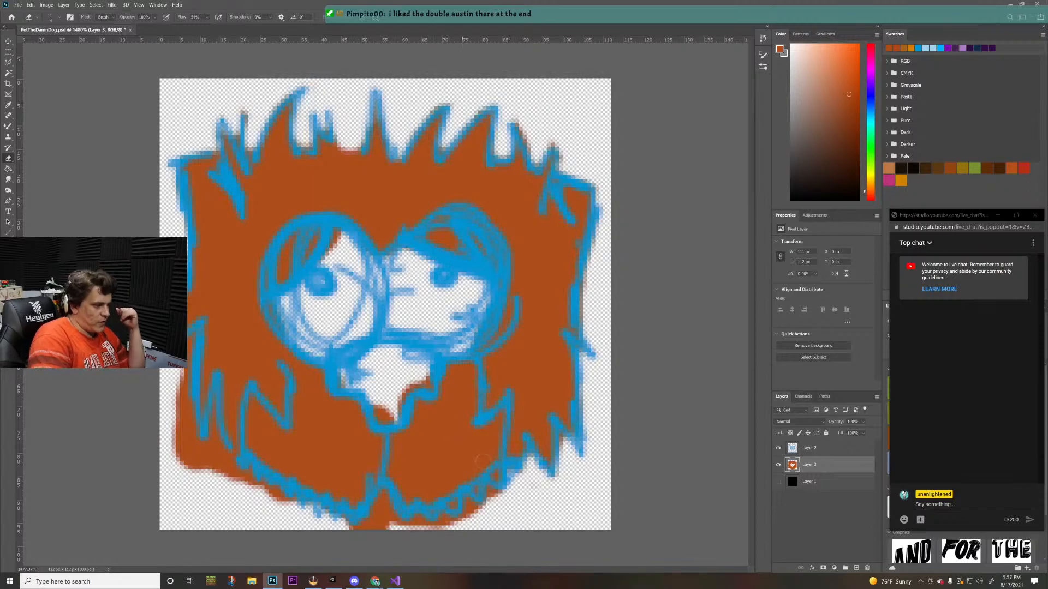
- Erase the orange-brown overflow below the muzzle's jagged fur, in the notch between the lobes and along the left ear's lower edge
drag(505, 499, 476, 517)
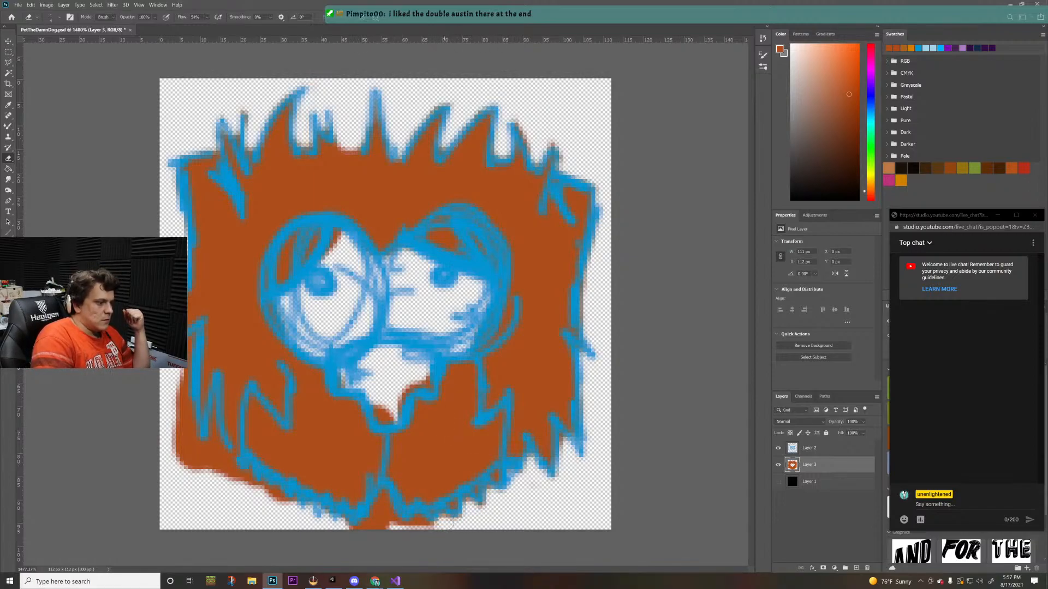
mouse_move(424, 527)
mouse_down()
mouse_move(382, 504)
mouse_move(364, 522)
mouse_up()
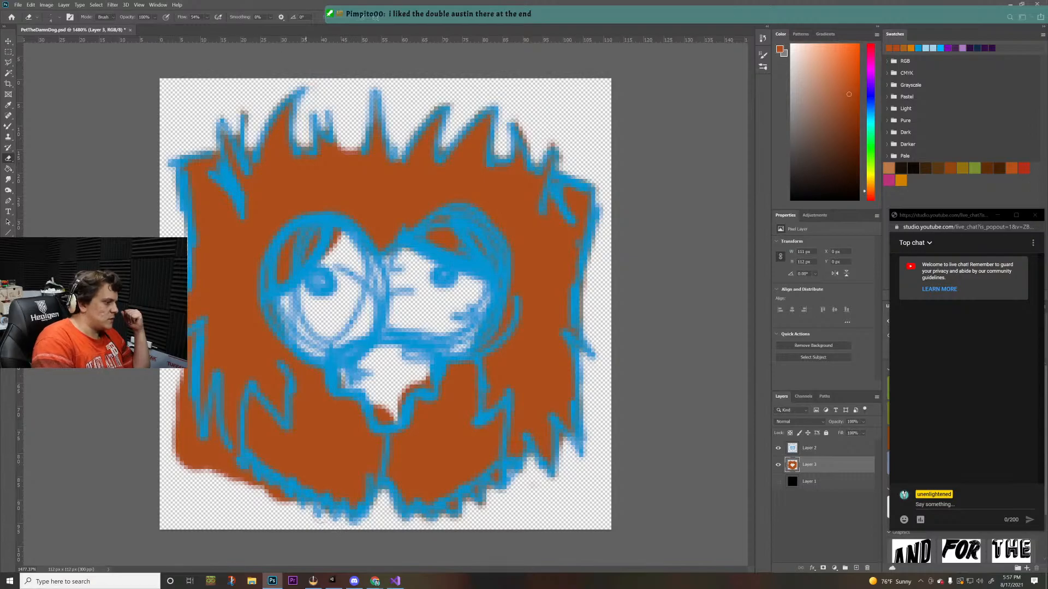
mouse_move(289, 503)
mouse_down()
mouse_move(222, 464)
mouse_move(230, 454)
mouse_move(211, 421)
mouse_move(200, 463)
mouse_move(175, 444)
mouse_move(188, 409)
mouse_up()
mouse_move(168, 446)
mouse_down()
mouse_move(183, 398)
mouse_move(187, 409)
mouse_move(179, 381)
mouse_move(192, 335)
mouse_move(174, 356)
mouse_up()
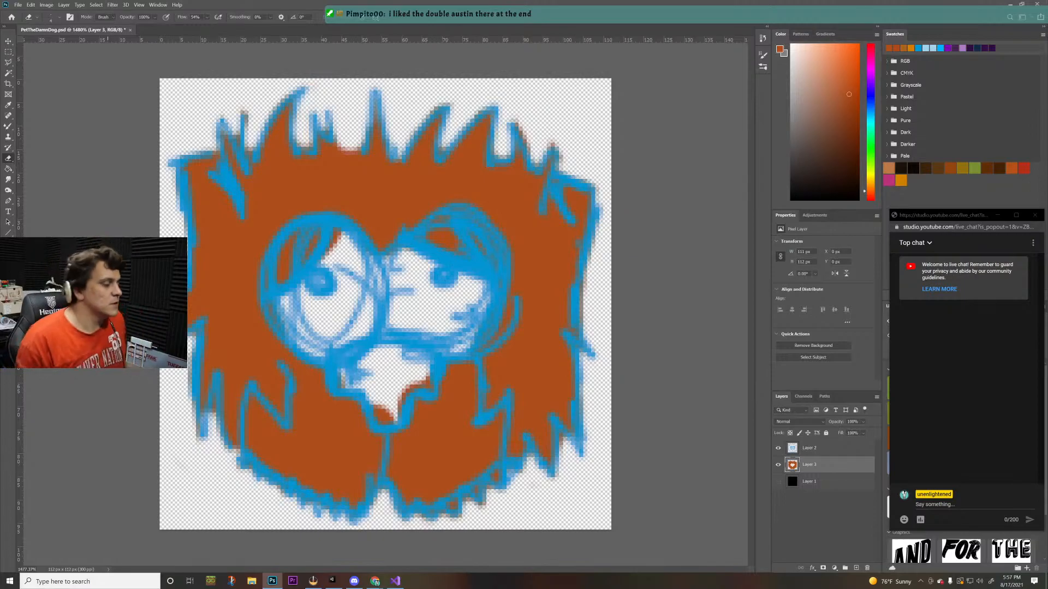
- Pick a near-black brown and paint the inside of the nose with it
key(b)
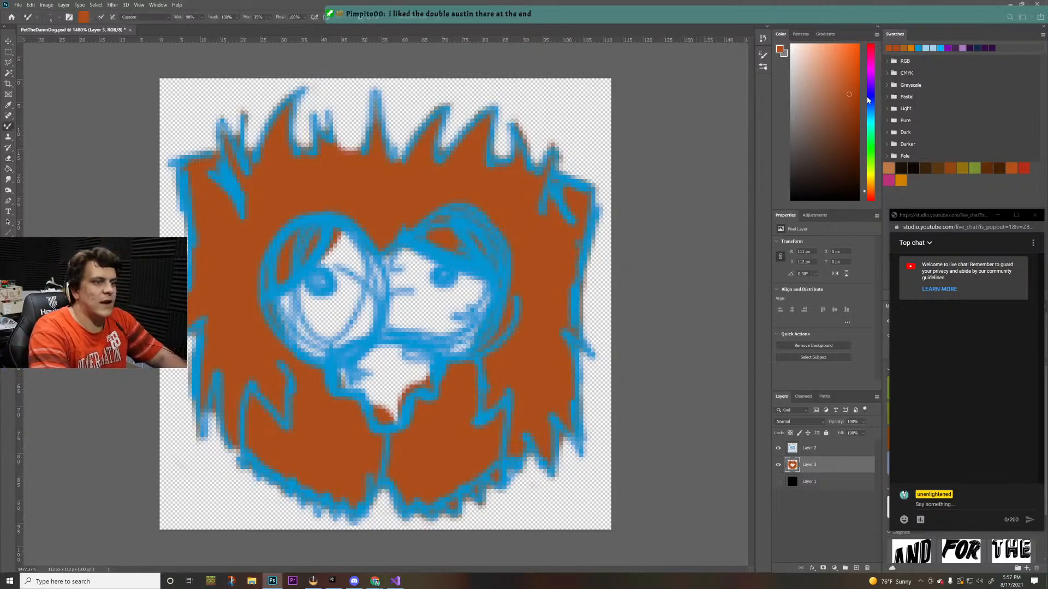
drag(842, 115, 816, 183)
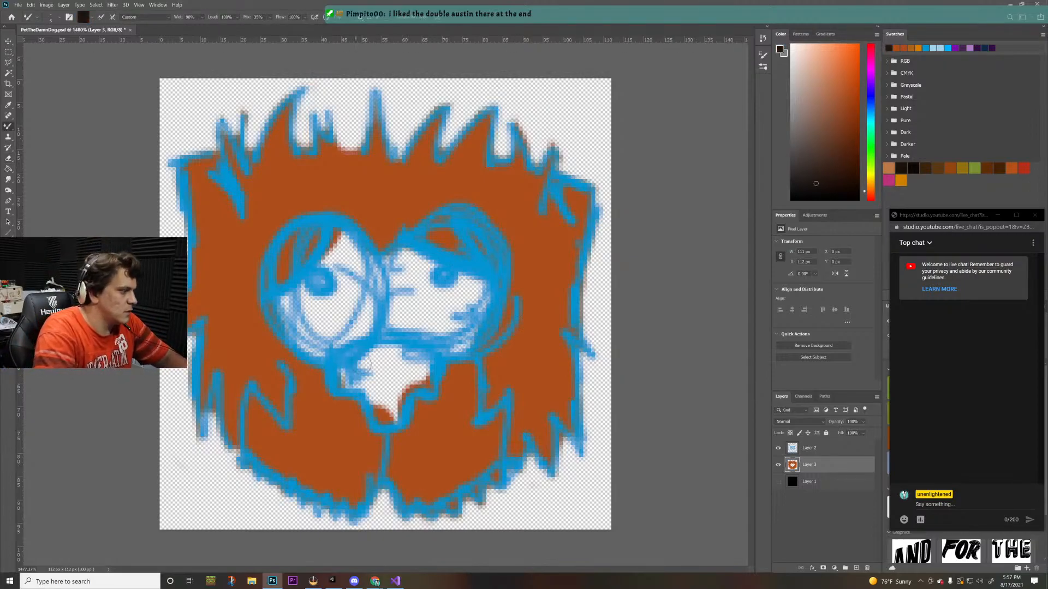
mouse_move(389, 382)
mouse_down()
mouse_move(343, 377)
mouse_move(370, 359)
mouse_move(407, 357)
mouse_move(417, 370)
mouse_move(400, 372)
mouse_move(418, 365)
mouse_move(388, 412)
mouse_move(381, 404)
mouse_move(392, 376)
mouse_move(378, 367)
mouse_move(413, 364)
mouse_move(401, 380)
mouse_move(373, 383)
mouse_move(383, 390)
mouse_move(387, 376)
mouse_move(367, 371)
mouse_move(386, 386)
mouse_move(384, 414)
mouse_move(427, 369)
mouse_up()
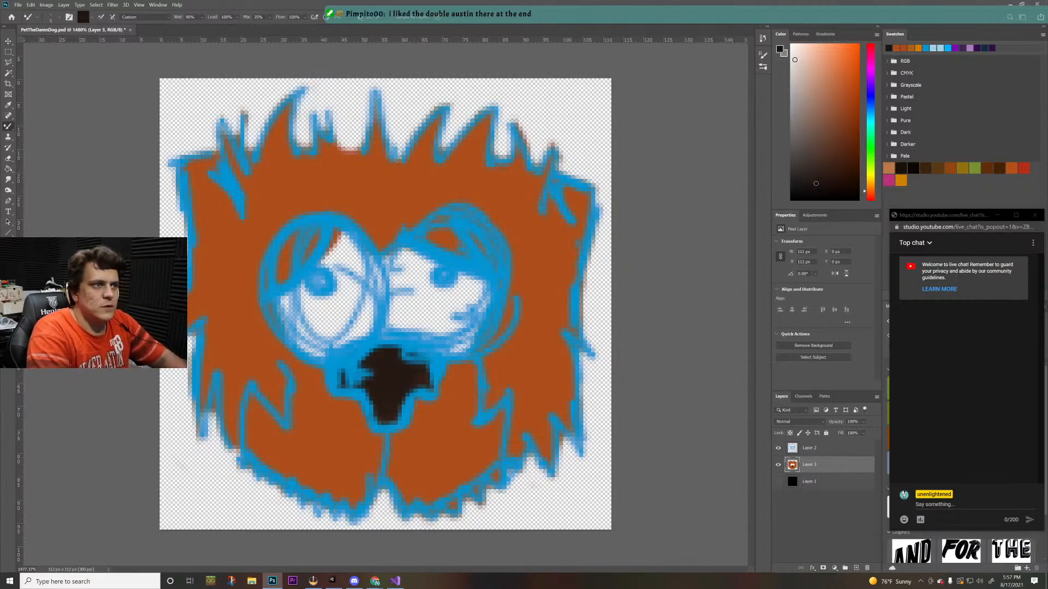
- Switch the color to pure white and fill the open inner areas of both eyes
click(790, 45)
mouse_move(297, 318)
mouse_down()
mouse_move(288, 309)
mouse_move(349, 252)
mouse_move(344, 243)
mouse_move(335, 254)
mouse_move(369, 284)
mouse_move(365, 325)
mouse_move(313, 347)
mouse_move(309, 319)
mouse_move(338, 305)
mouse_move(352, 262)
mouse_up()
mouse_move(399, 303)
mouse_down()
mouse_move(407, 316)
mouse_move(396, 310)
mouse_up()
mouse_move(394, 273)
mouse_down()
mouse_move(414, 263)
mouse_move(424, 288)
mouse_move(477, 288)
mouse_move(478, 299)
mouse_move(454, 325)
mouse_move(439, 307)
mouse_move(454, 320)
mouse_move(410, 326)
mouse_up()
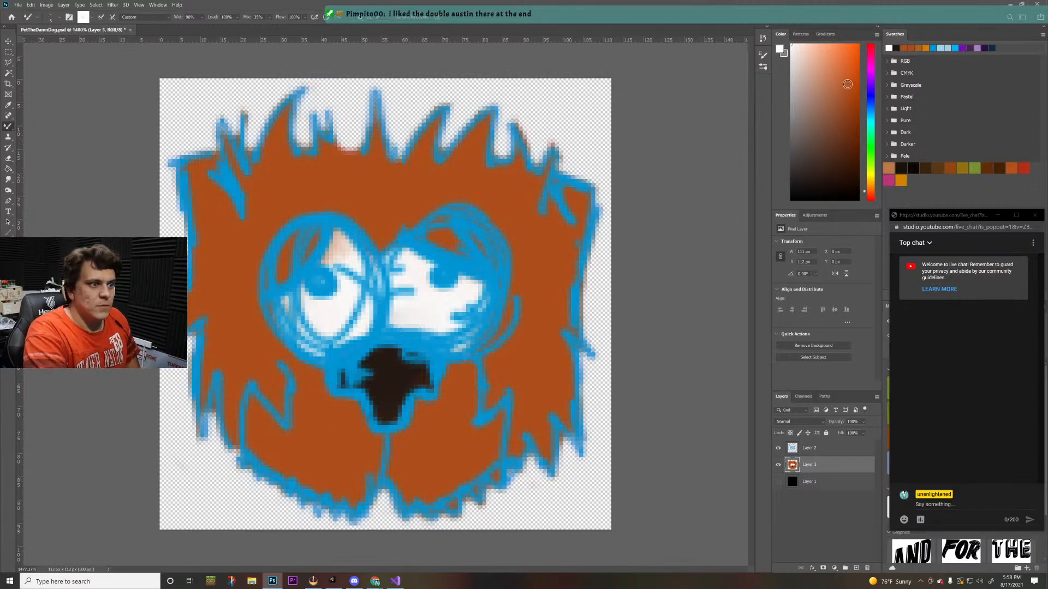
- Choose a dark brown foreground color and add a new empty layer between the color fill and the blue sketch
drag(818, 181, 841, 165)
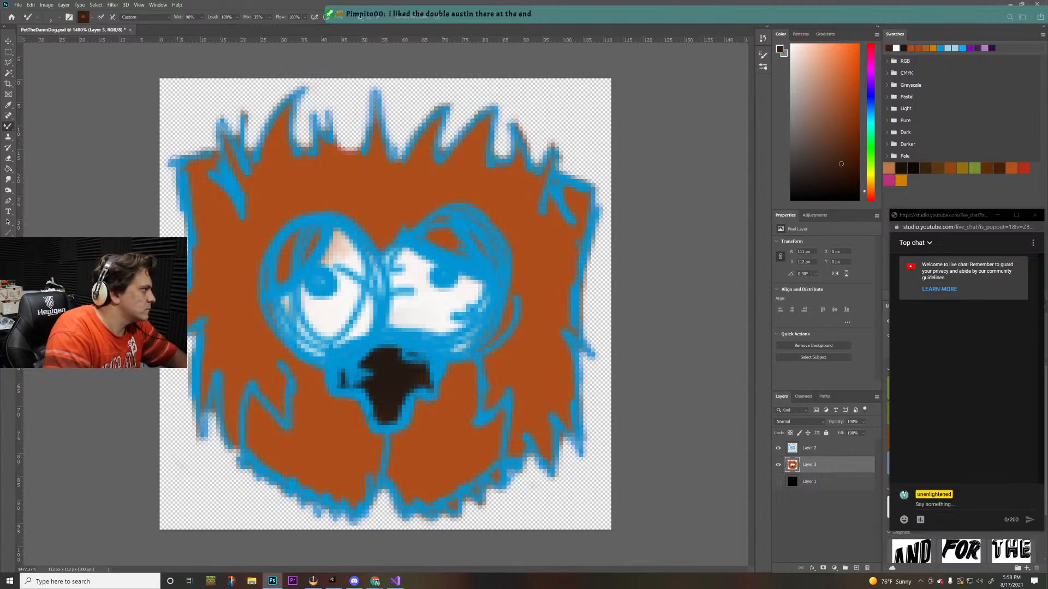
click(856, 568)
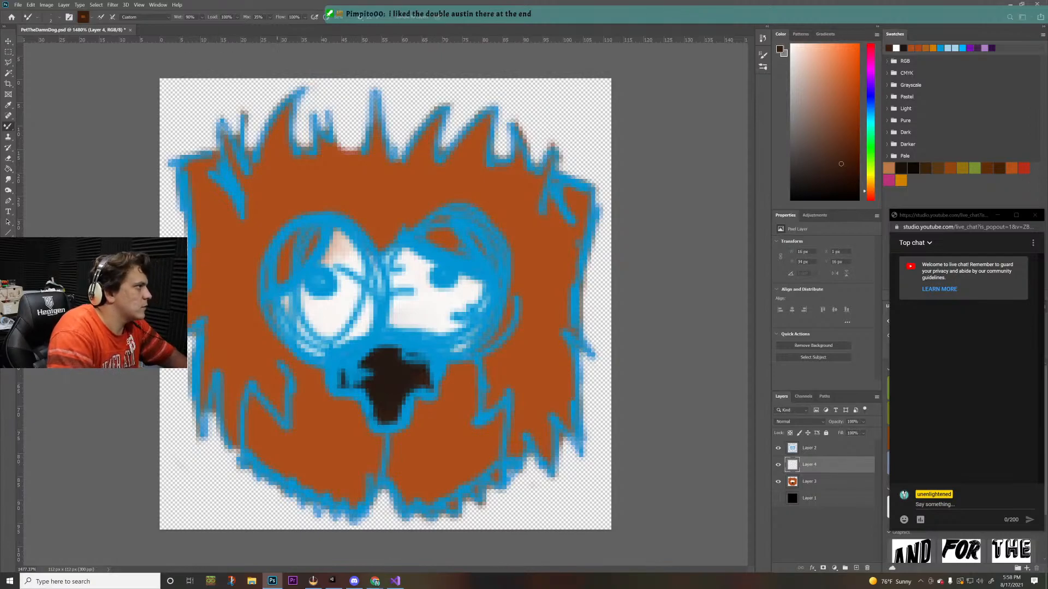
click(352, 19)
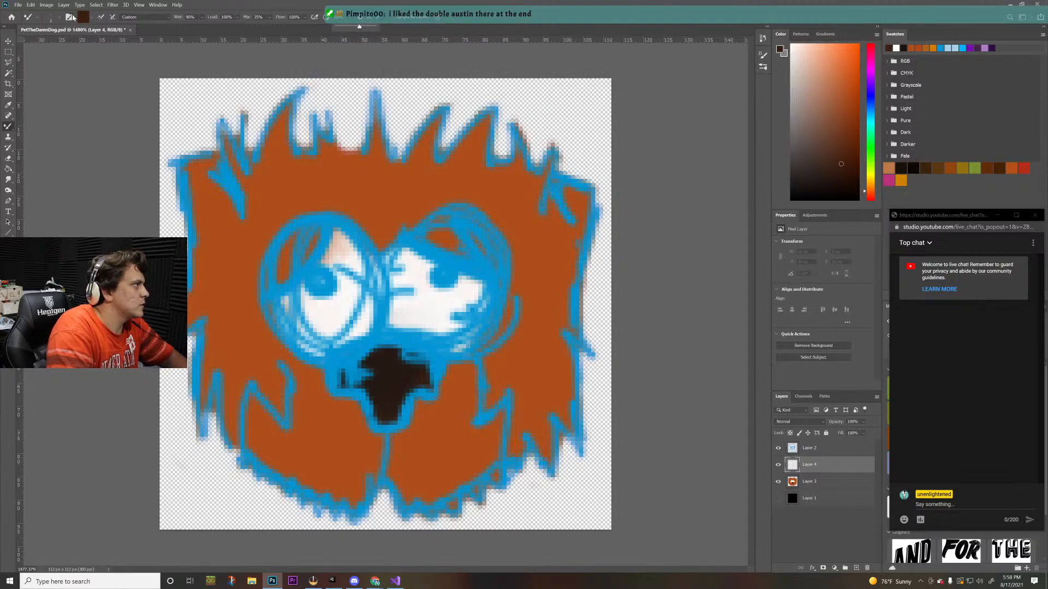
- Try several General Brushes presets and settle on the Hard Round Pressure Size brush
click(59, 18)
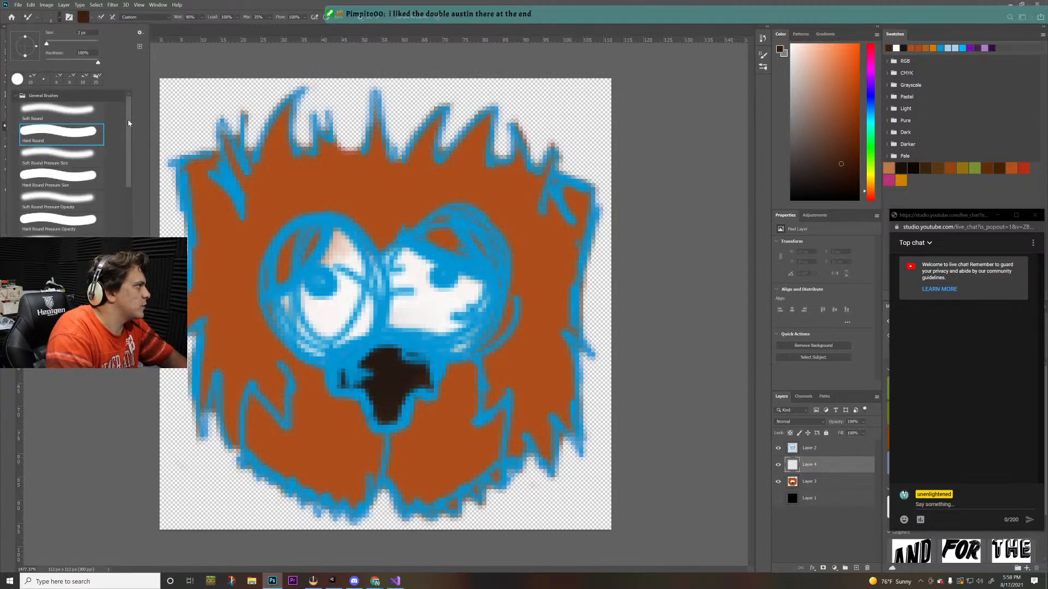
click(82, 113)
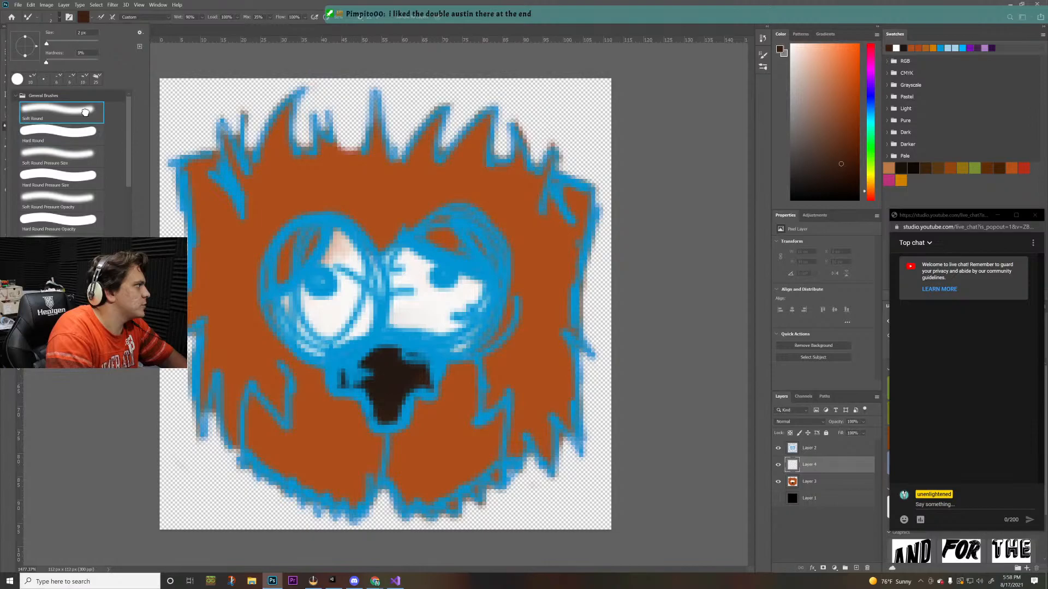
click(84, 136)
click(74, 157)
click(62, 199)
click(57, 219)
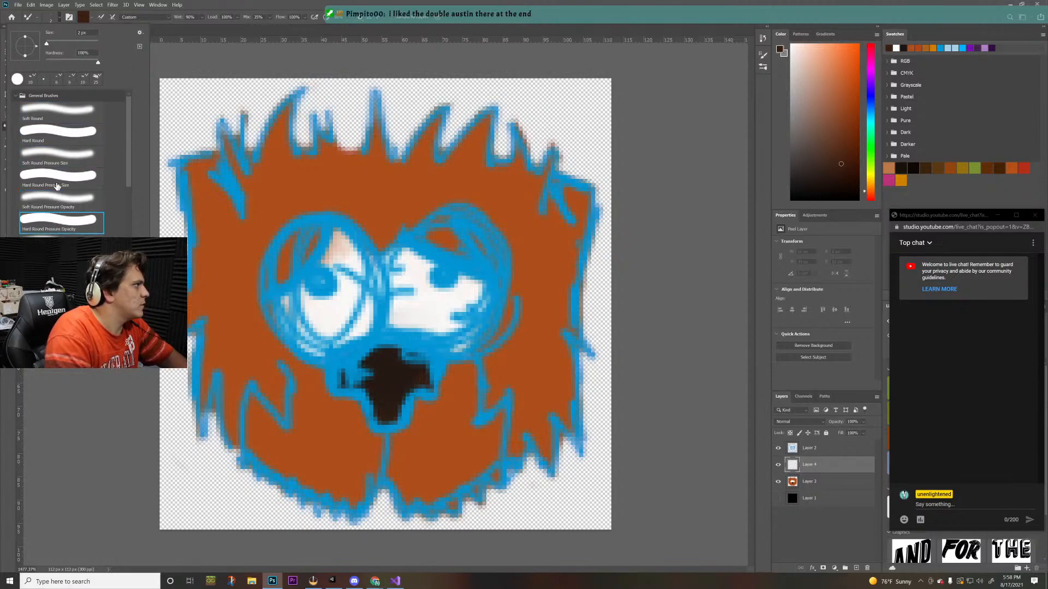
click(57, 183)
click(76, 134)
click(77, 114)
scroll(125, 173, down, 1)
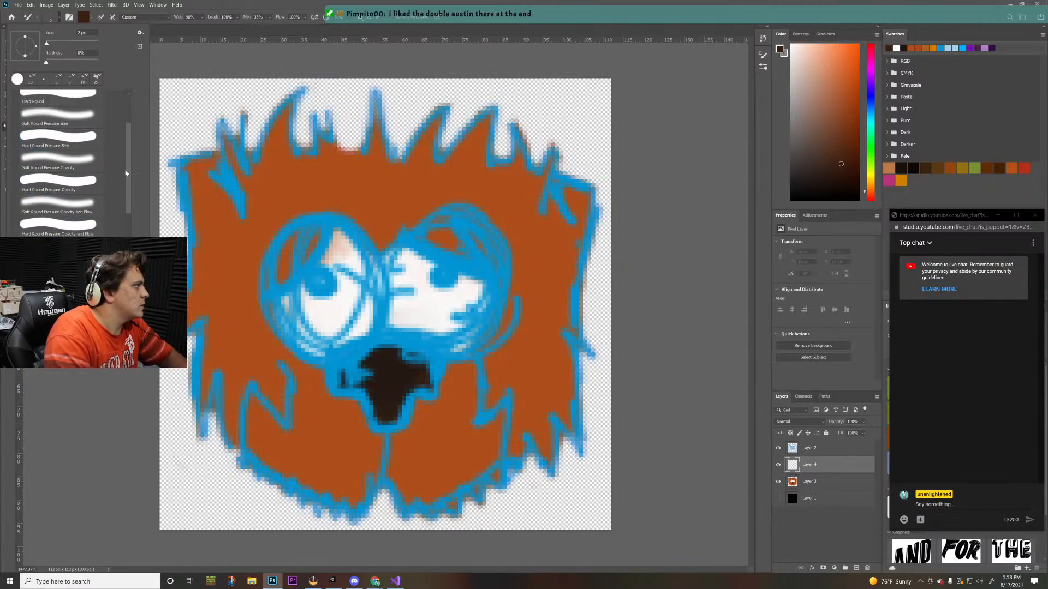
scroll(126, 173, down, 1)
click(62, 220)
click(64, 107)
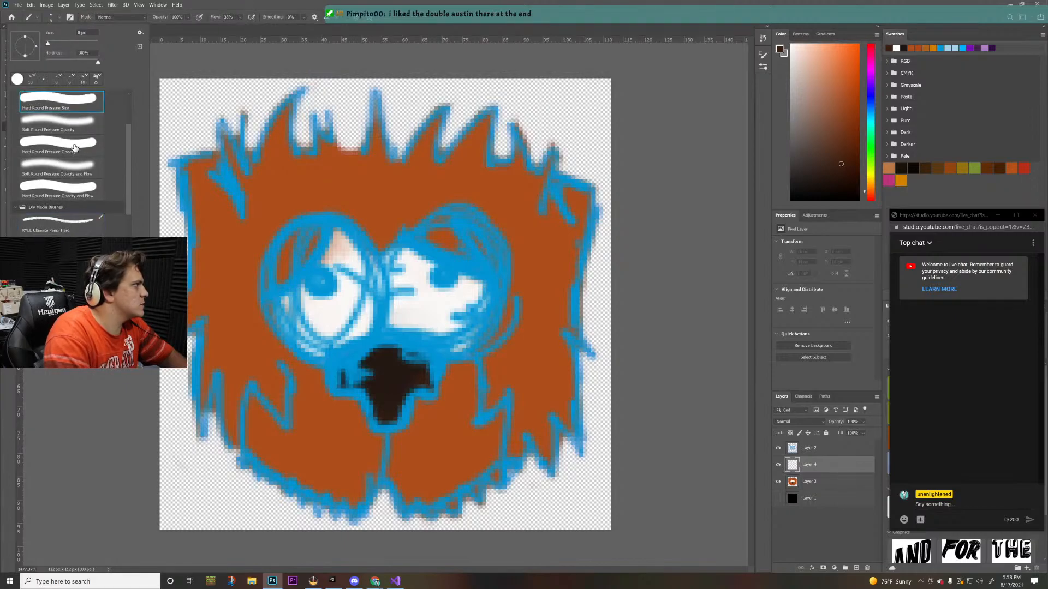
click(75, 147)
click(81, 104)
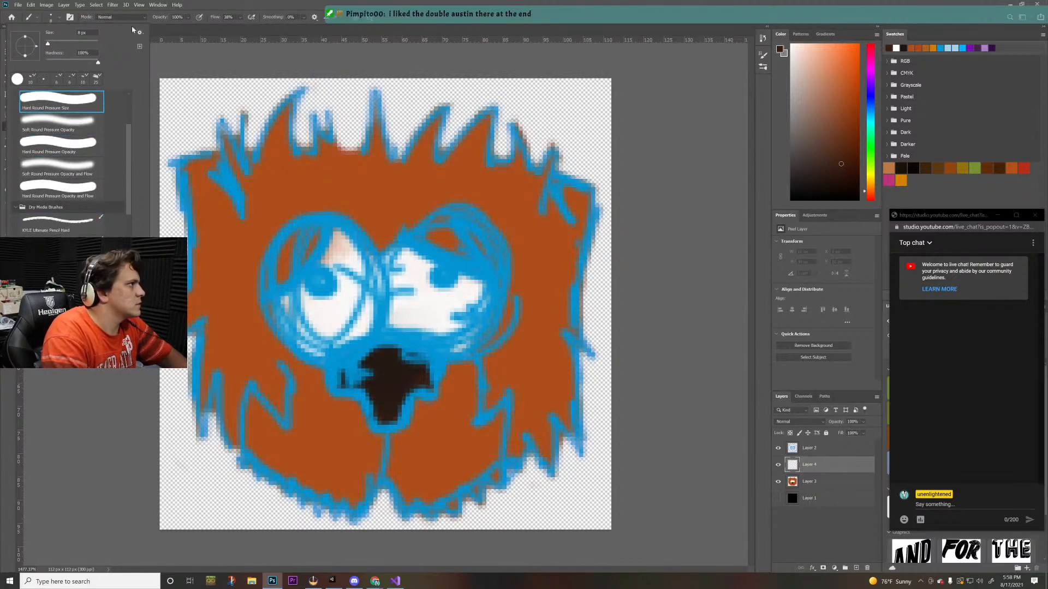
click(173, 163)
- Reduce the brush size and set flow to 100% and smoothing to 86%, undoing test strokes over the left ear
key(bracketleft)
key(bracketleft)
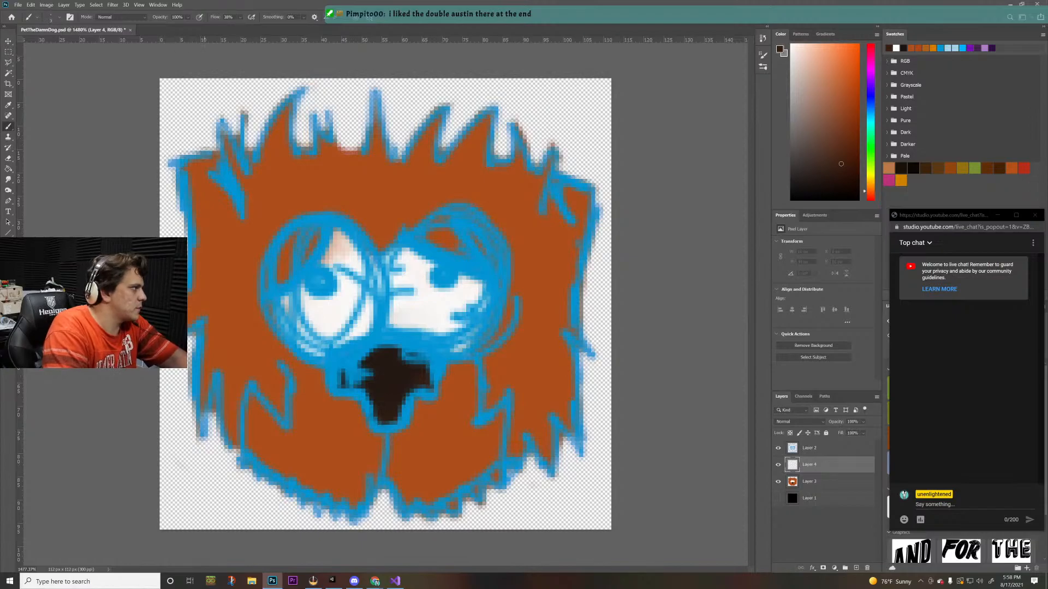
drag(207, 154, 173, 160)
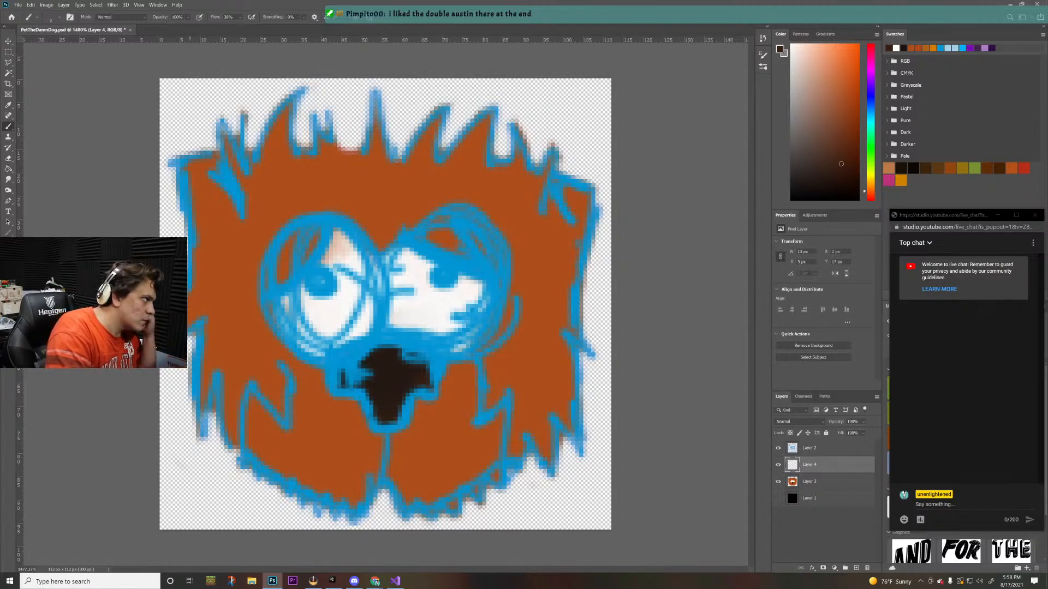
key(ctrl+z)
key(bracketleft)
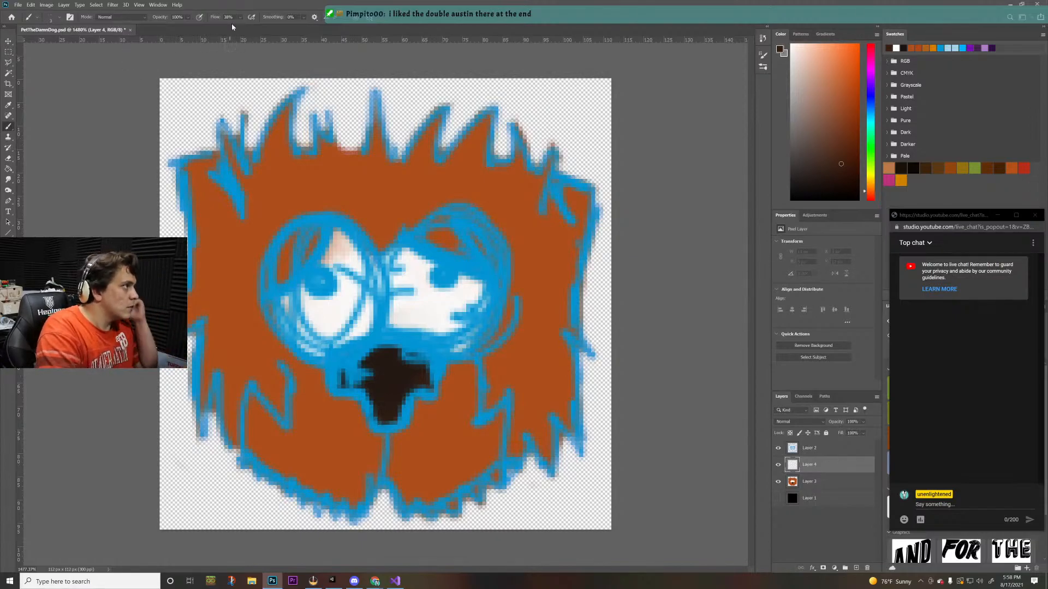
click(241, 17)
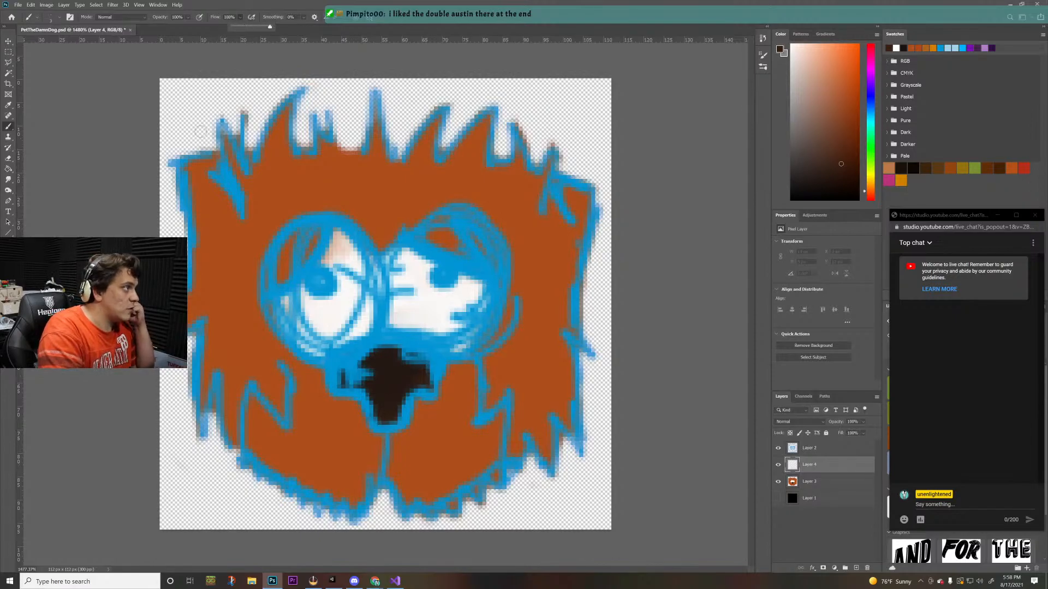
mouse_move(218, 152)
mouse_down()
mouse_move(174, 159)
mouse_move(176, 201)
mouse_up()
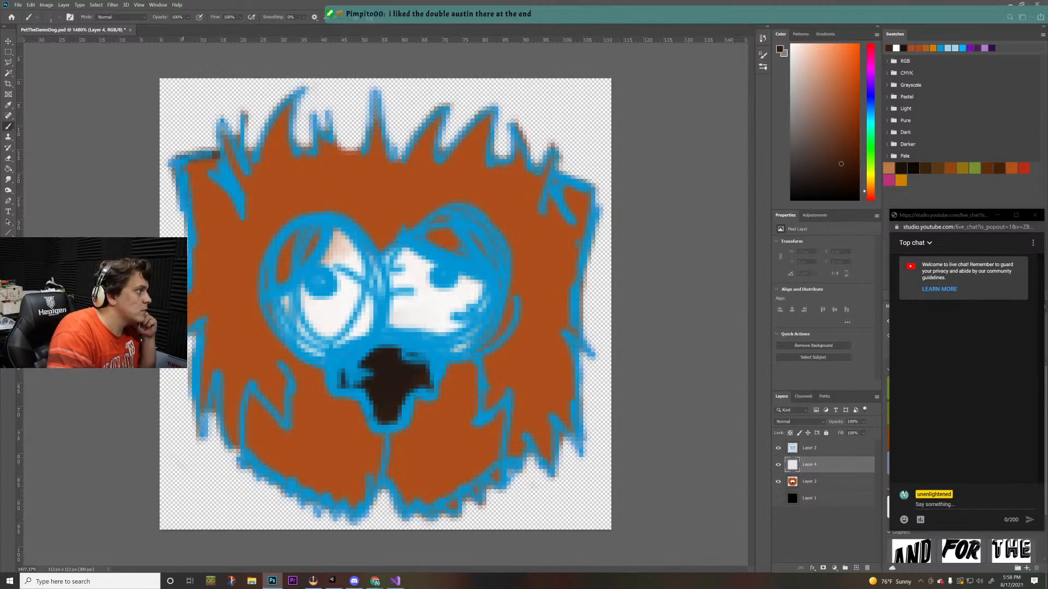
key(ctrl+z)
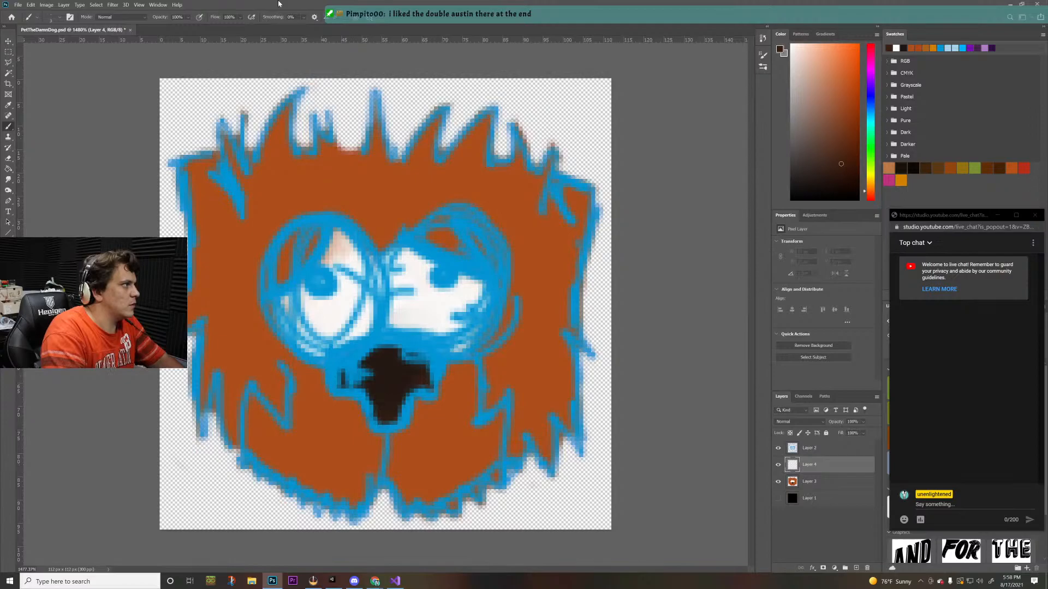
click(301, 18)
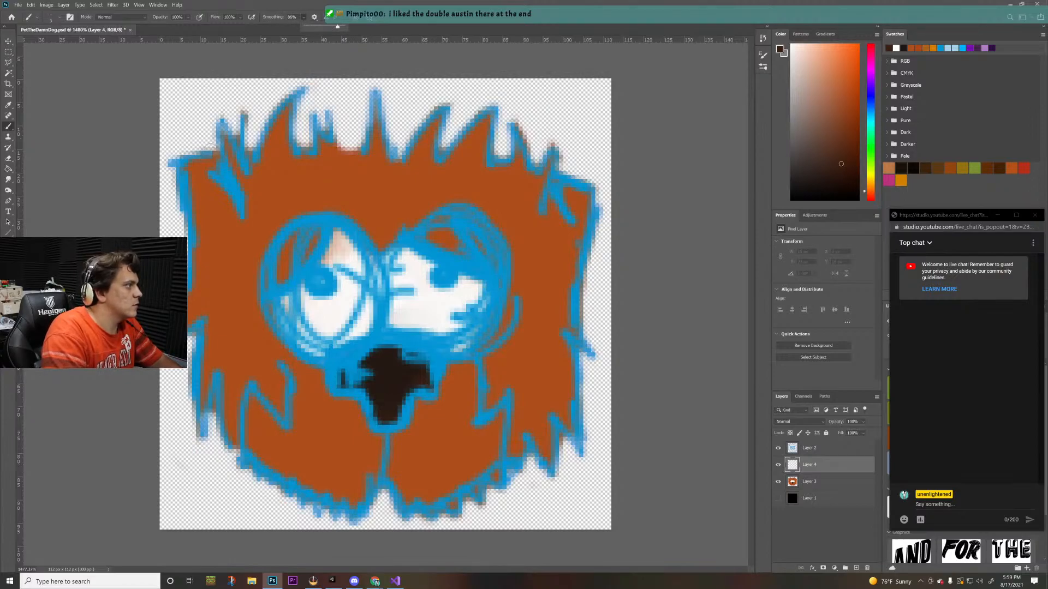
- Trace dark brown outlines along the left ear and its fur, the muzzle's left edge and center line, and both eyes
mouse_move(220, 151)
mouse_down()
mouse_move(168, 167)
mouse_move(188, 240)
mouse_up()
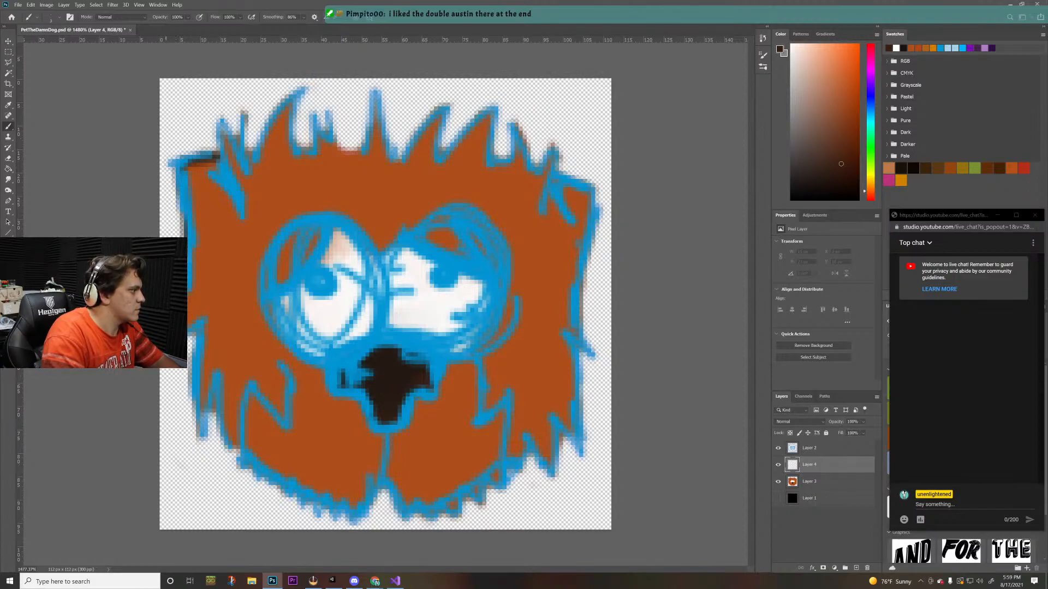
mouse_move(197, 331)
mouse_down()
mouse_move(207, 323)
mouse_move(198, 440)
mouse_move(205, 451)
mouse_move(205, 400)
mouse_move(218, 378)
mouse_move(245, 489)
mouse_move(254, 479)
mouse_up()
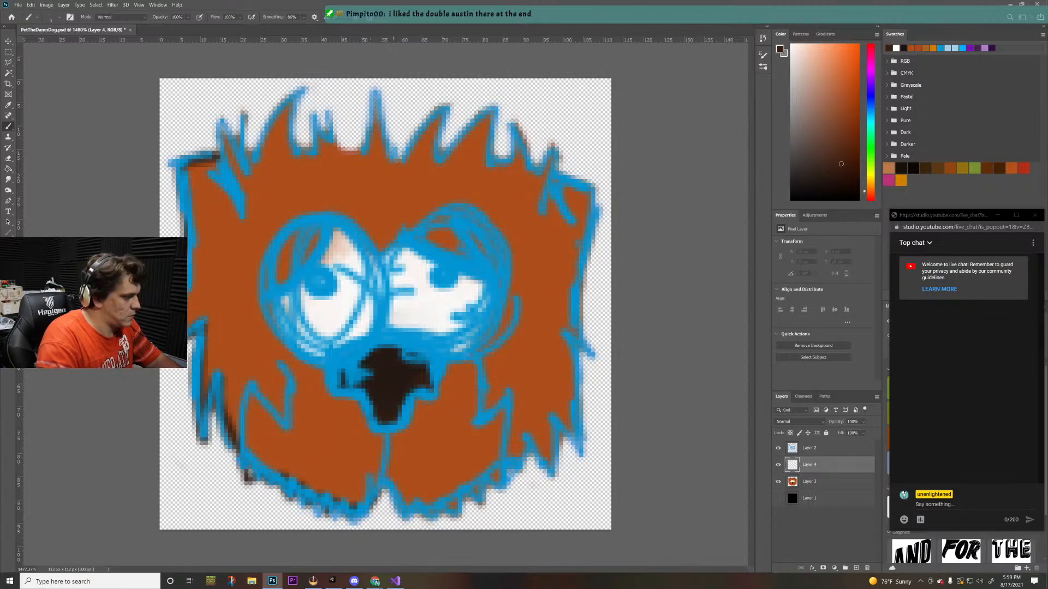
drag(392, 415, 391, 407)
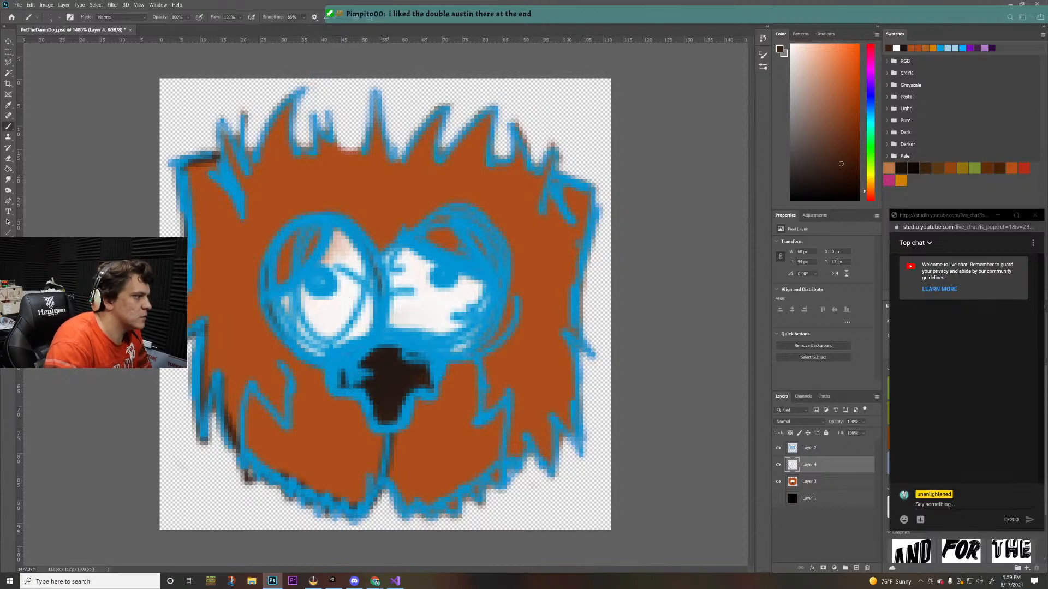
drag(429, 222, 447, 217)
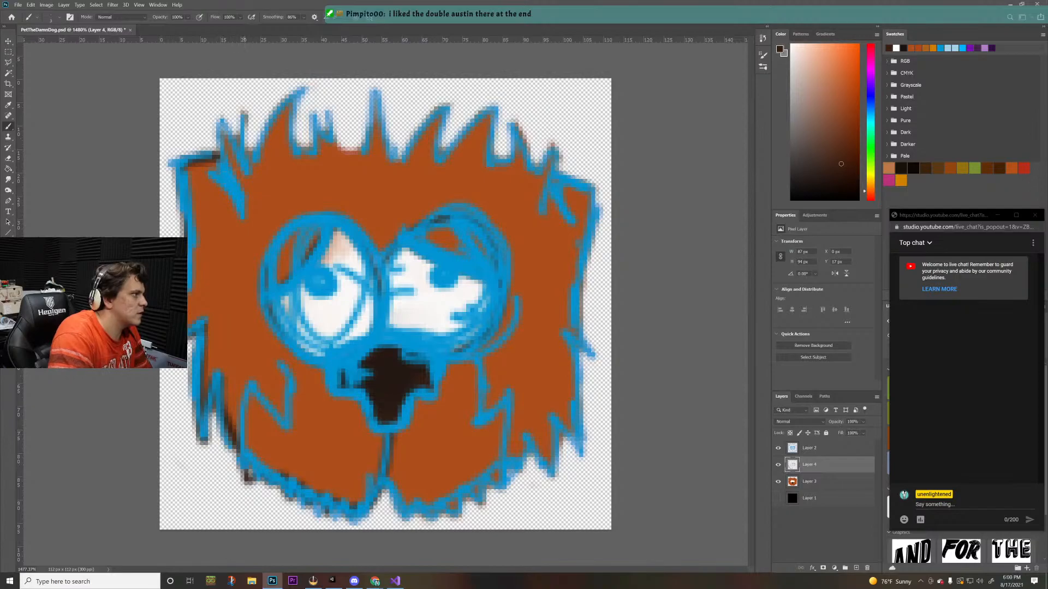
- Trace dark brown outlines along the left ear's inner fur, the hair tufts across the head, and the right ear
mouse_move(247, 210)
mouse_down()
mouse_move(216, 93)
mouse_move(252, 183)
mouse_up()
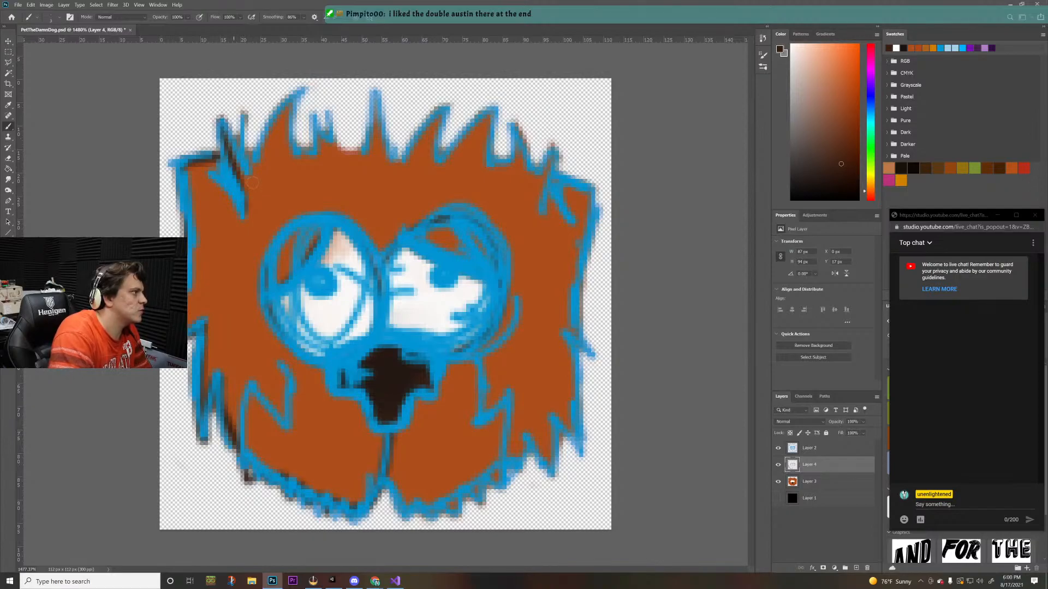
drag(239, 104, 248, 83)
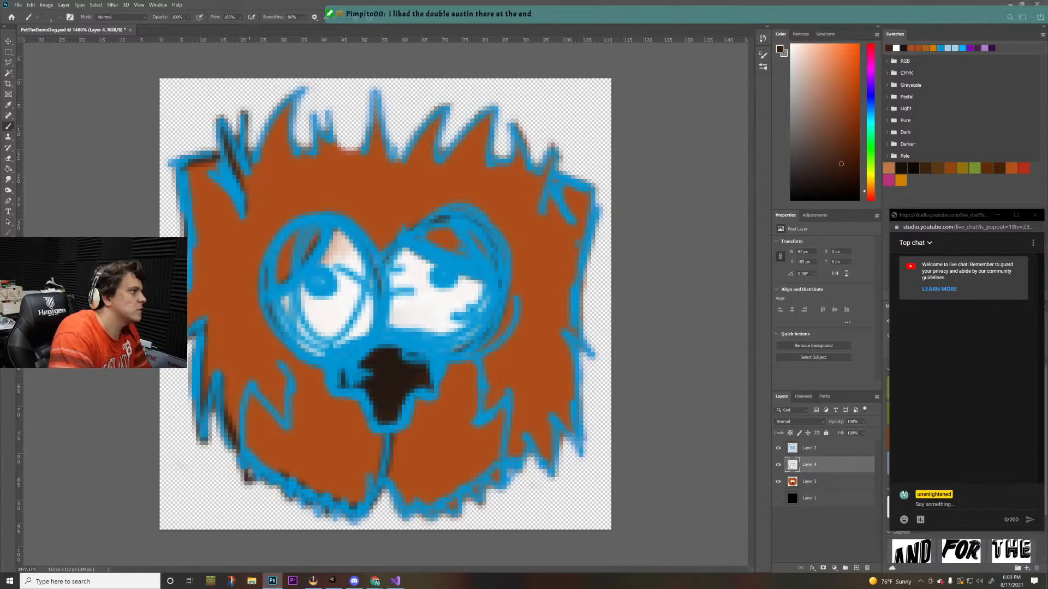
mouse_move(253, 155)
mouse_down()
mouse_move(306, 87)
mouse_move(298, 139)
mouse_move(308, 147)
mouse_move(315, 105)
mouse_move(309, 124)
mouse_move(338, 136)
mouse_move(331, 119)
mouse_move(360, 155)
mouse_move(368, 83)
mouse_move(411, 164)
mouse_move(465, 88)
mouse_move(440, 175)
mouse_move(461, 137)
mouse_move(499, 105)
mouse_move(489, 168)
mouse_move(513, 150)
mouse_move(511, 110)
mouse_move(537, 184)
mouse_move(567, 141)
mouse_move(558, 163)
mouse_move(607, 193)
mouse_move(597, 230)
mouse_up()
drag(585, 265, 574, 287)
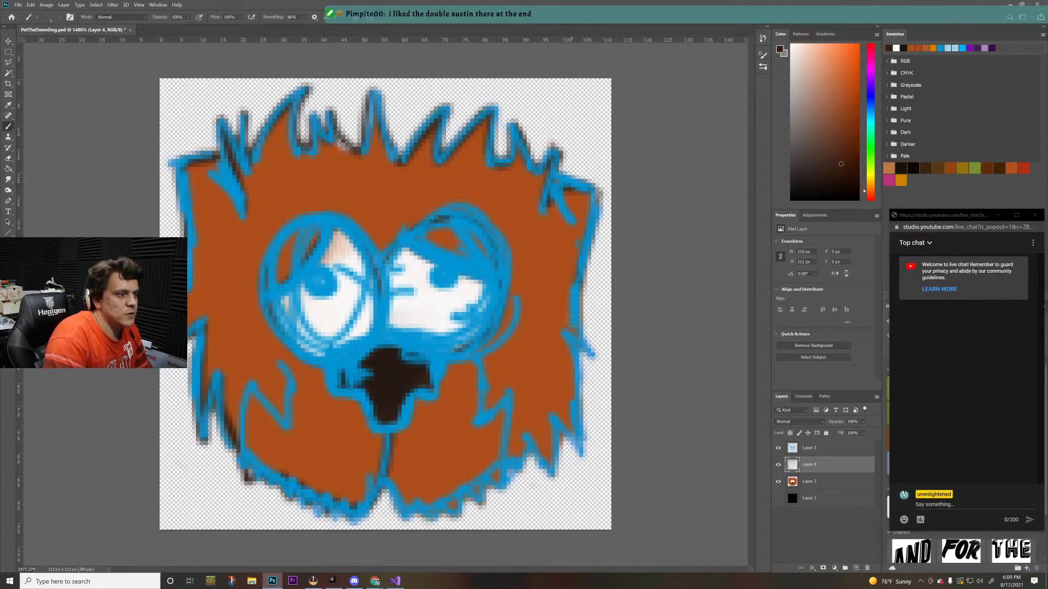
- Outline the fur down the right side and lower right edge in dark brown, plus the zigzag fur marks on both cheeks
mouse_move(570, 323)
mouse_down()
mouse_move(595, 365)
mouse_move(573, 382)
mouse_move(582, 475)
mouse_up()
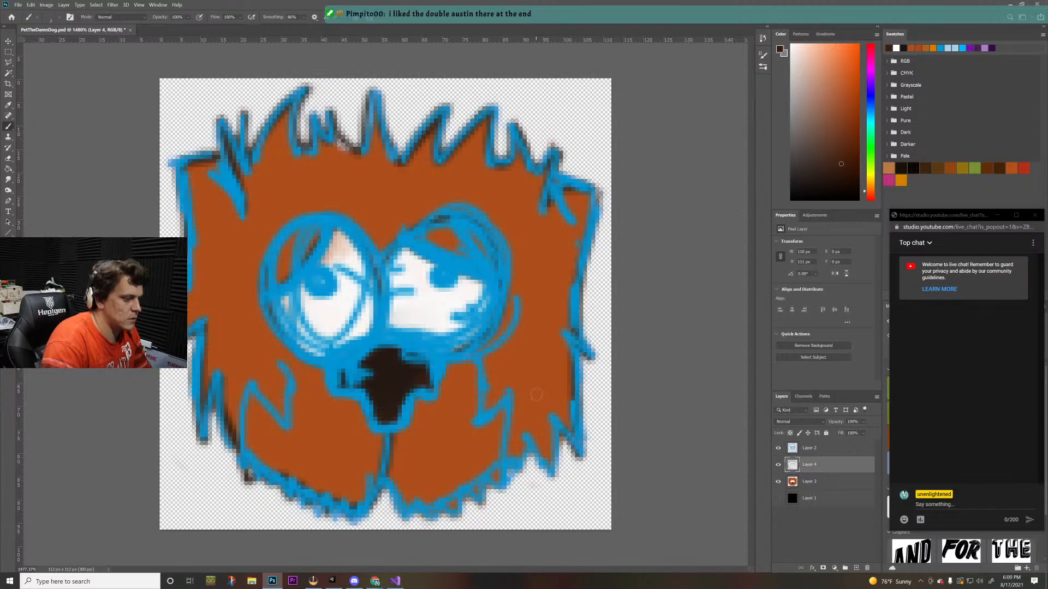
mouse_move(545, 499)
mouse_down()
mouse_move(525, 420)
mouse_move(514, 491)
mouse_up()
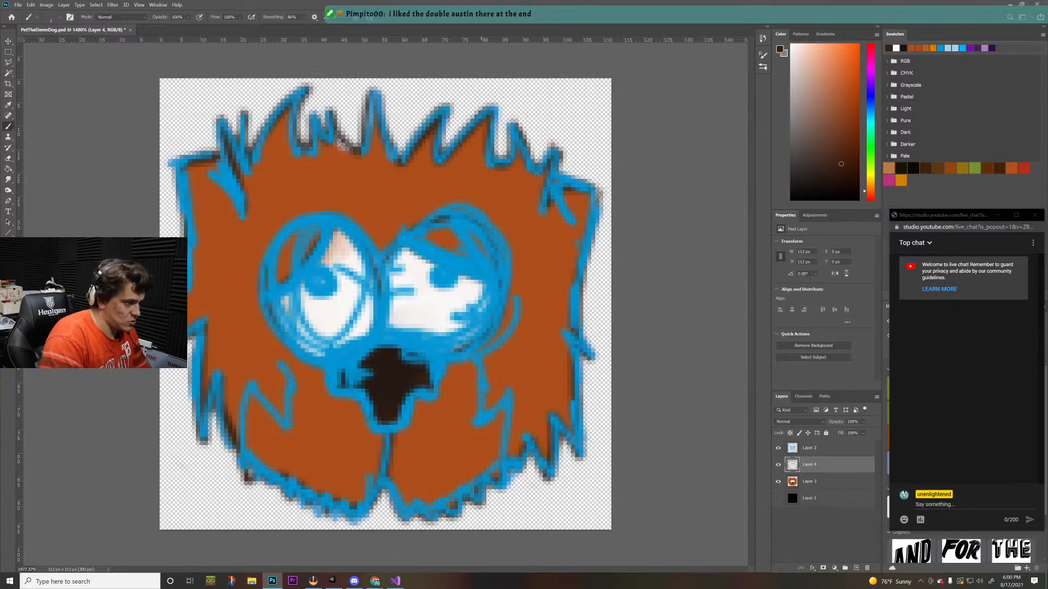
drag(478, 435, 513, 394)
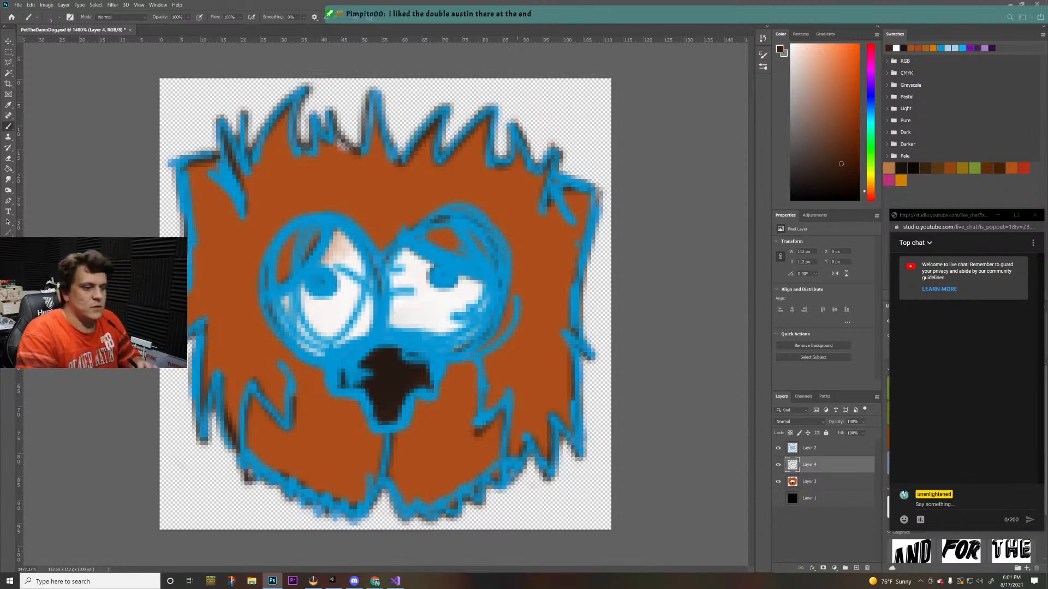
- Hide the blue sketch layer and brush sampled orange fur color on Layer 3 into gaps between the eyes and at the right ear
click(778, 448)
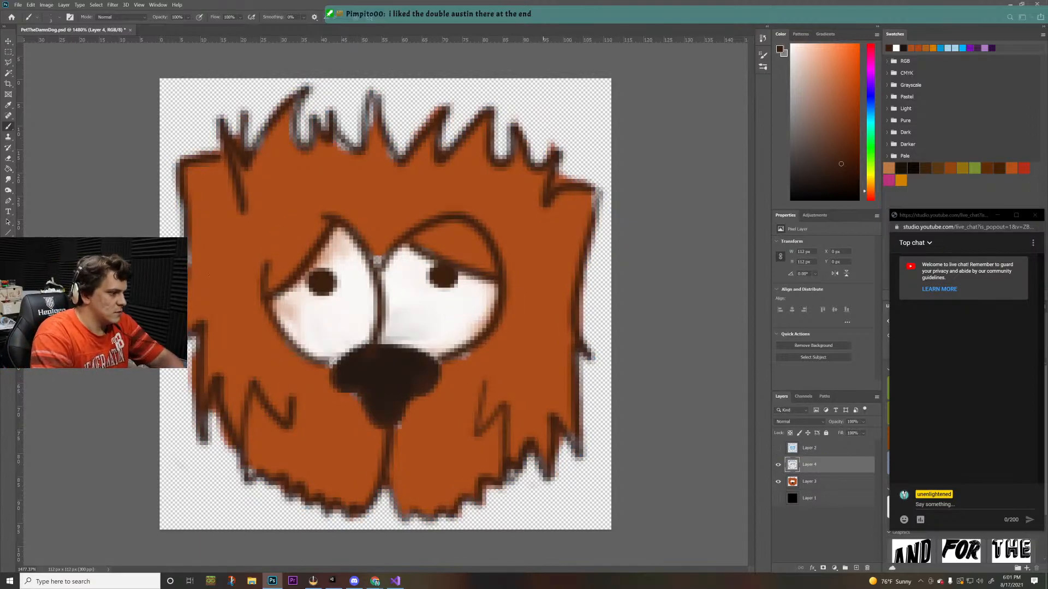
key(i)
click(533, 316)
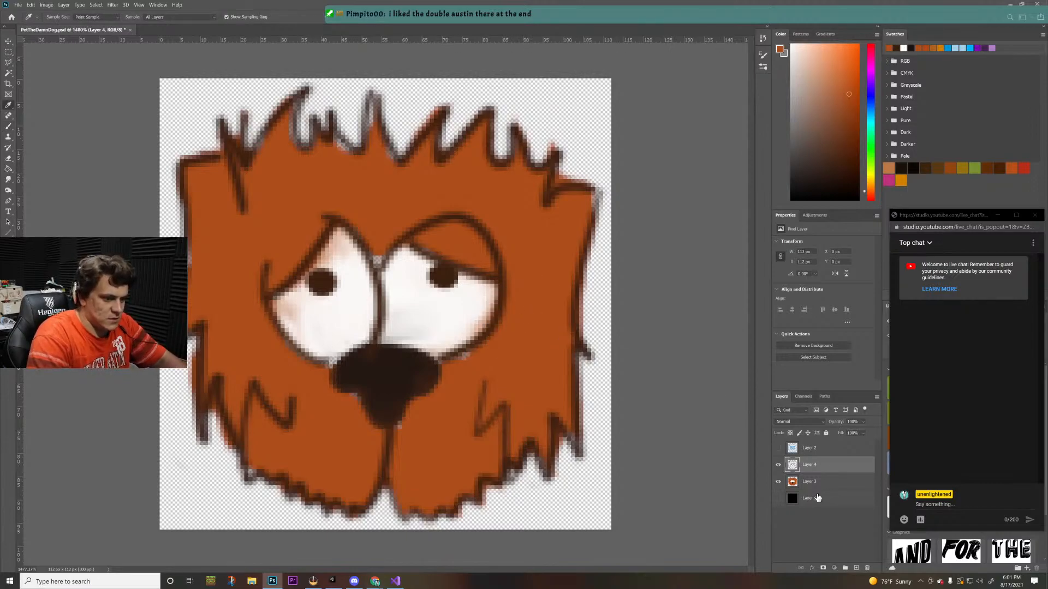
click(819, 483)
key(b)
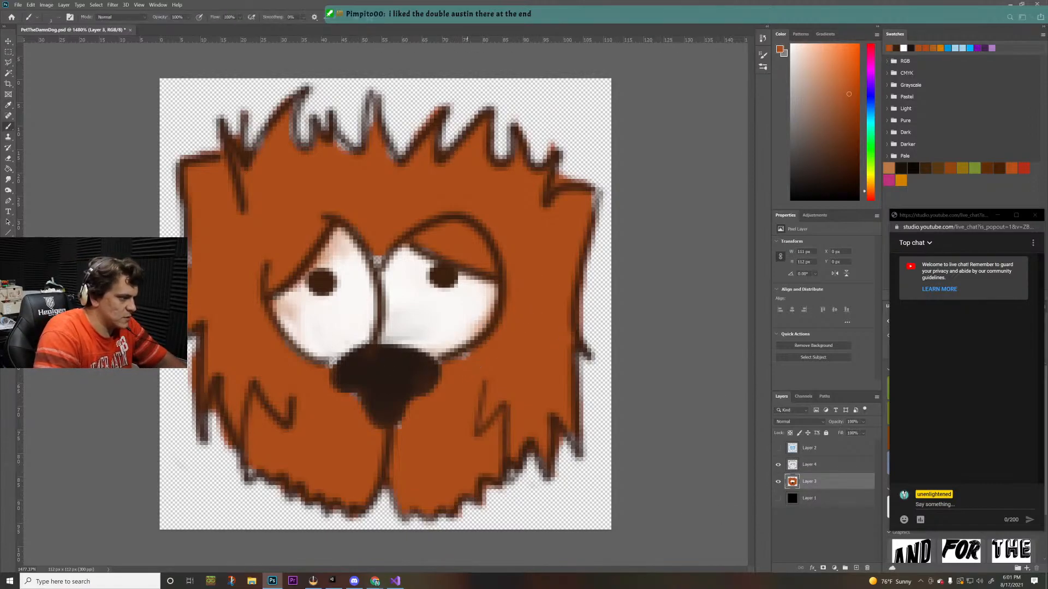
mouse_move(388, 437)
mouse_down()
mouse_move(354, 393)
mouse_move(366, 393)
mouse_move(372, 416)
mouse_up()
key(ctrl+z)
key(ctrl+z)
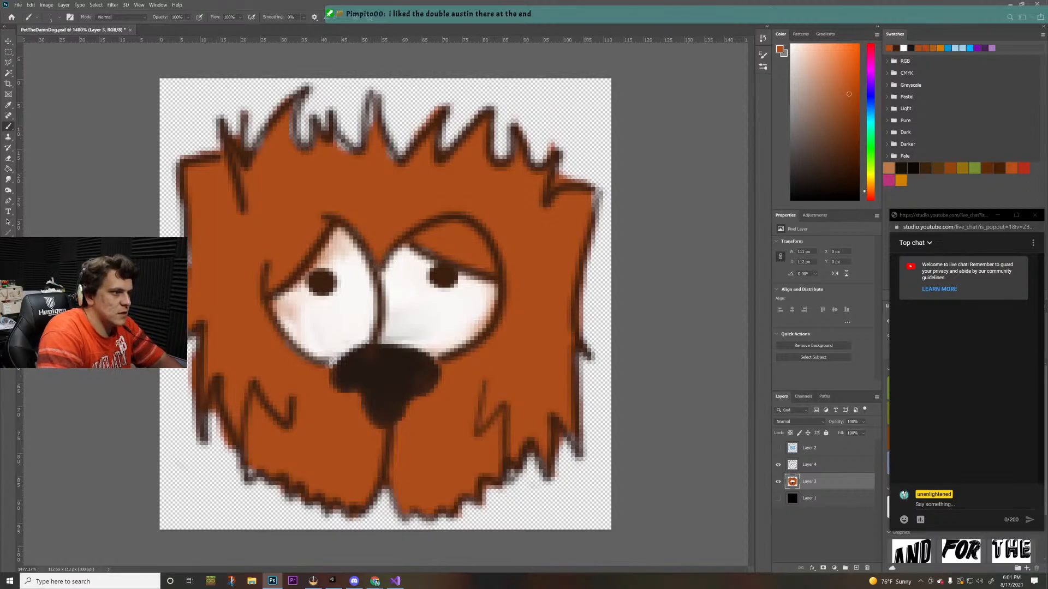
drag(586, 191, 591, 207)
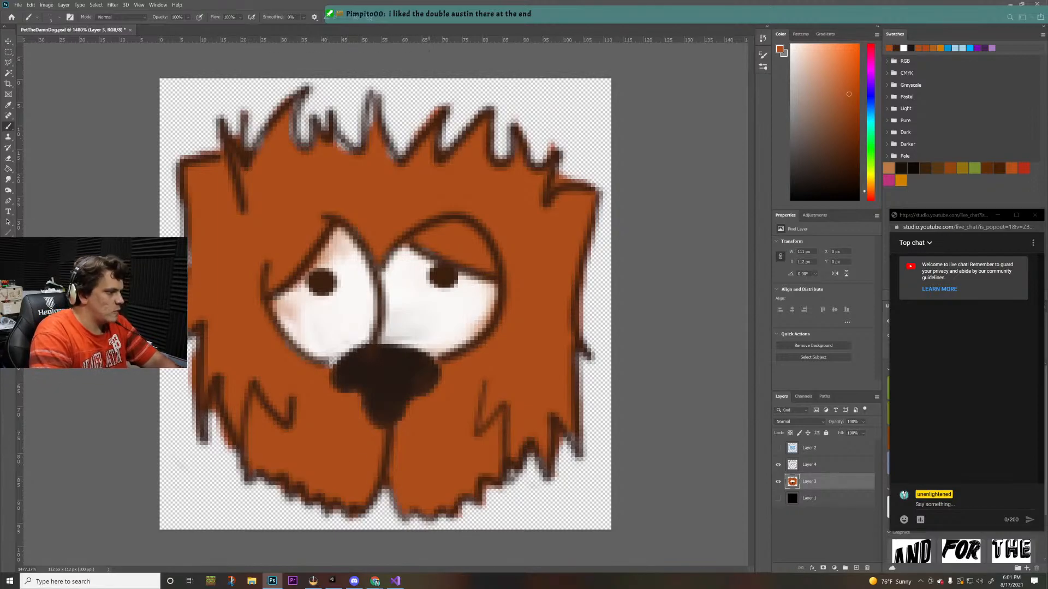
- Examine the dog face at a reduced icon size to judge how the outlines and colors read
key(z)
mouse_move(489, 351)
mouse_down()
mouse_move(458, 381)
mouse_move(363, 362)
mouse_up()
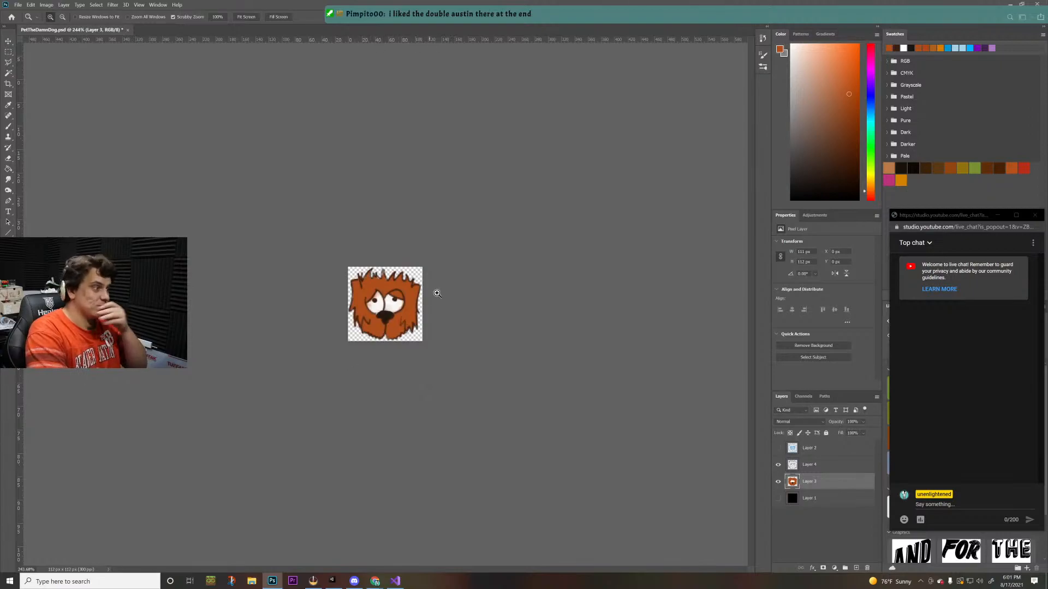
mouse_move(437, 293)
mouse_down()
mouse_move(370, 332)
mouse_move(436, 278)
mouse_up()
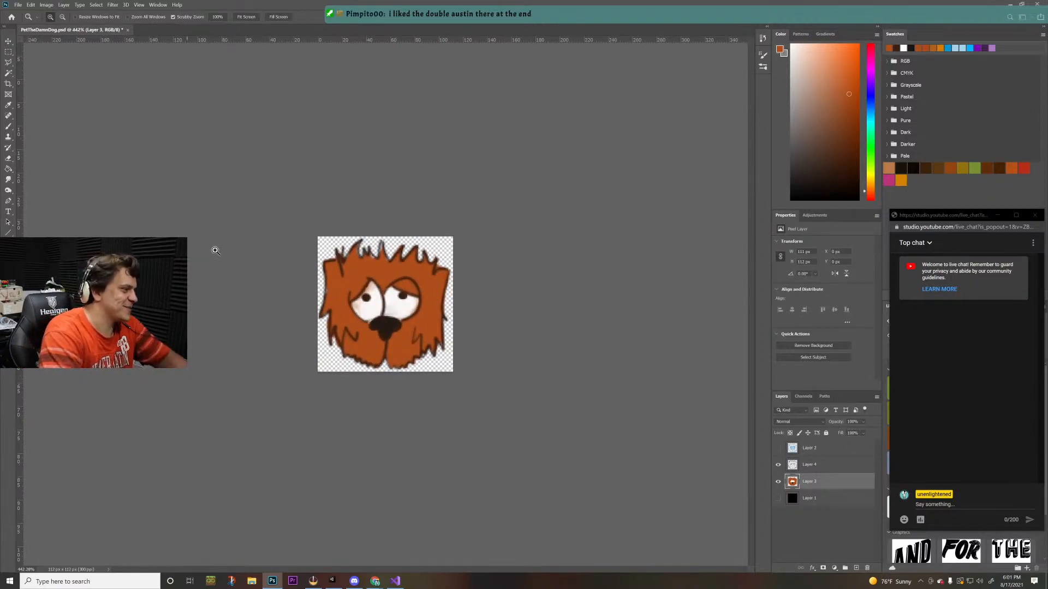
drag(357, 250, 390, 185)
key(b)
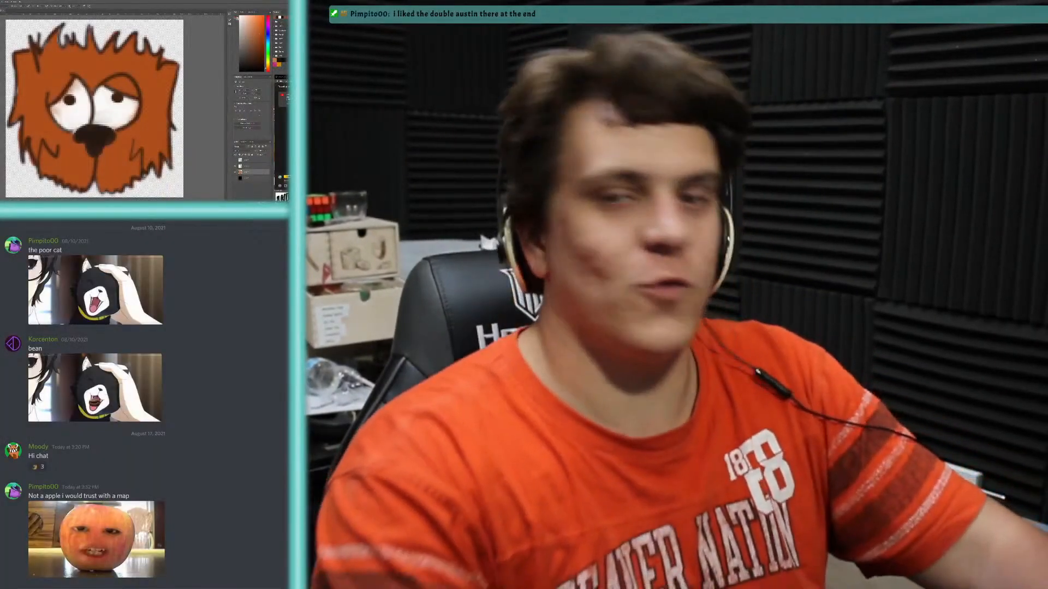
key(alt+Tab)
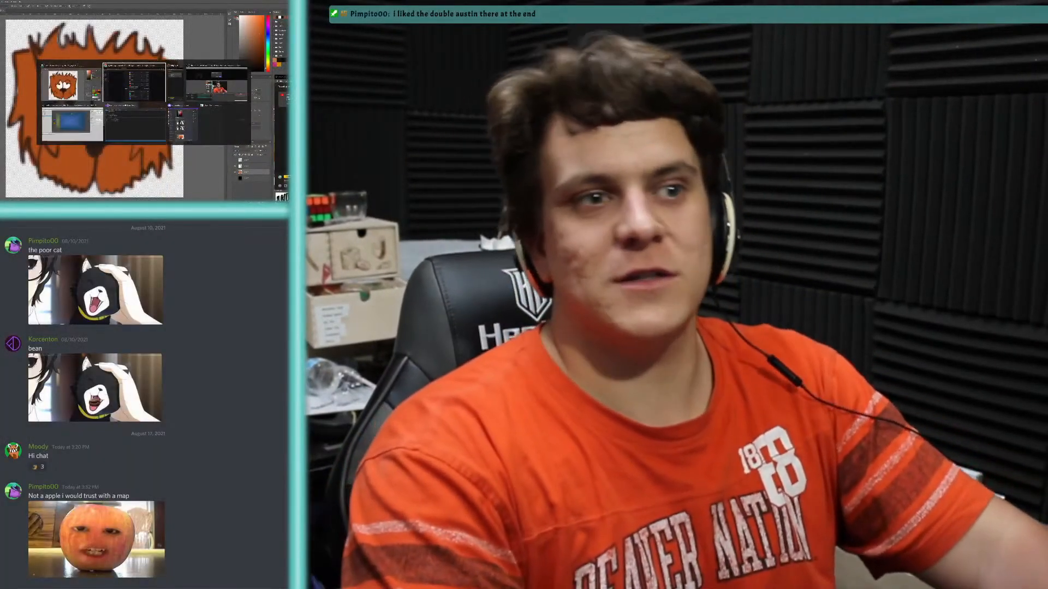